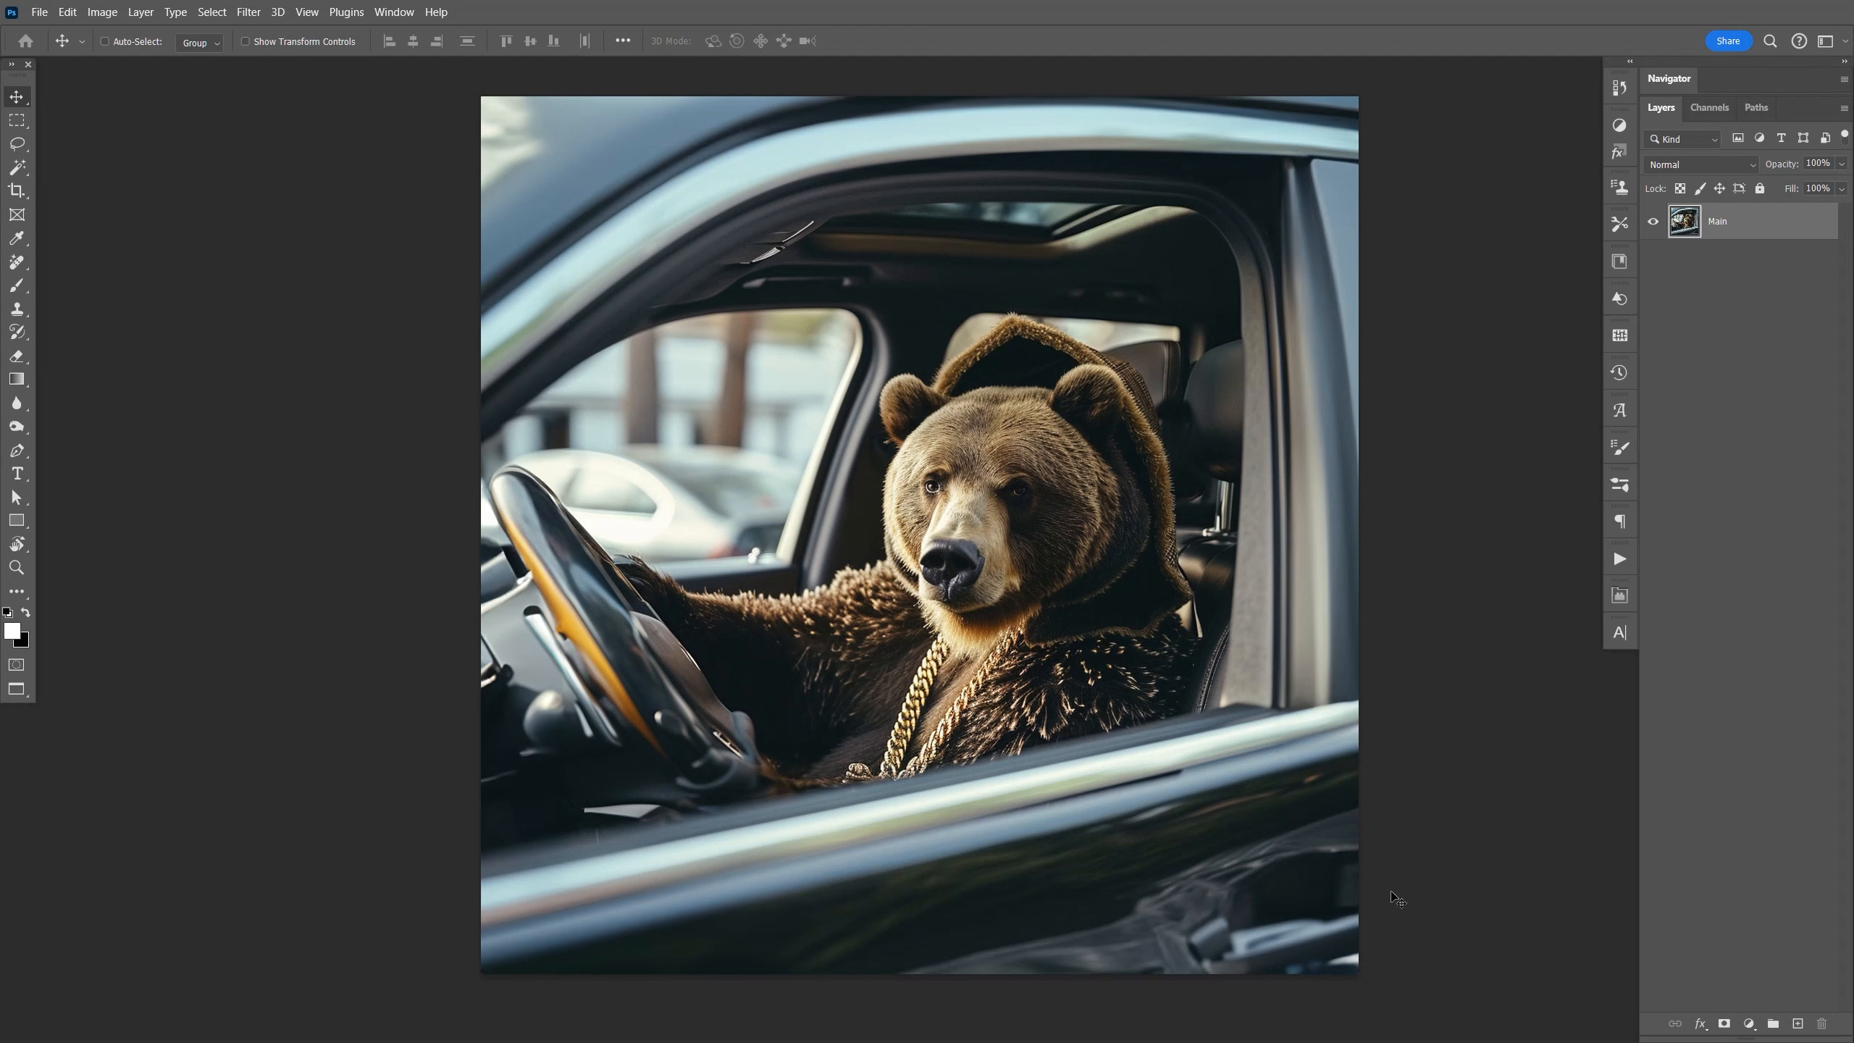
Lasso the distorted reflection in the car door's lower-right corner and replace it using Generative Fill without a prompt.
left_click(29, 146)
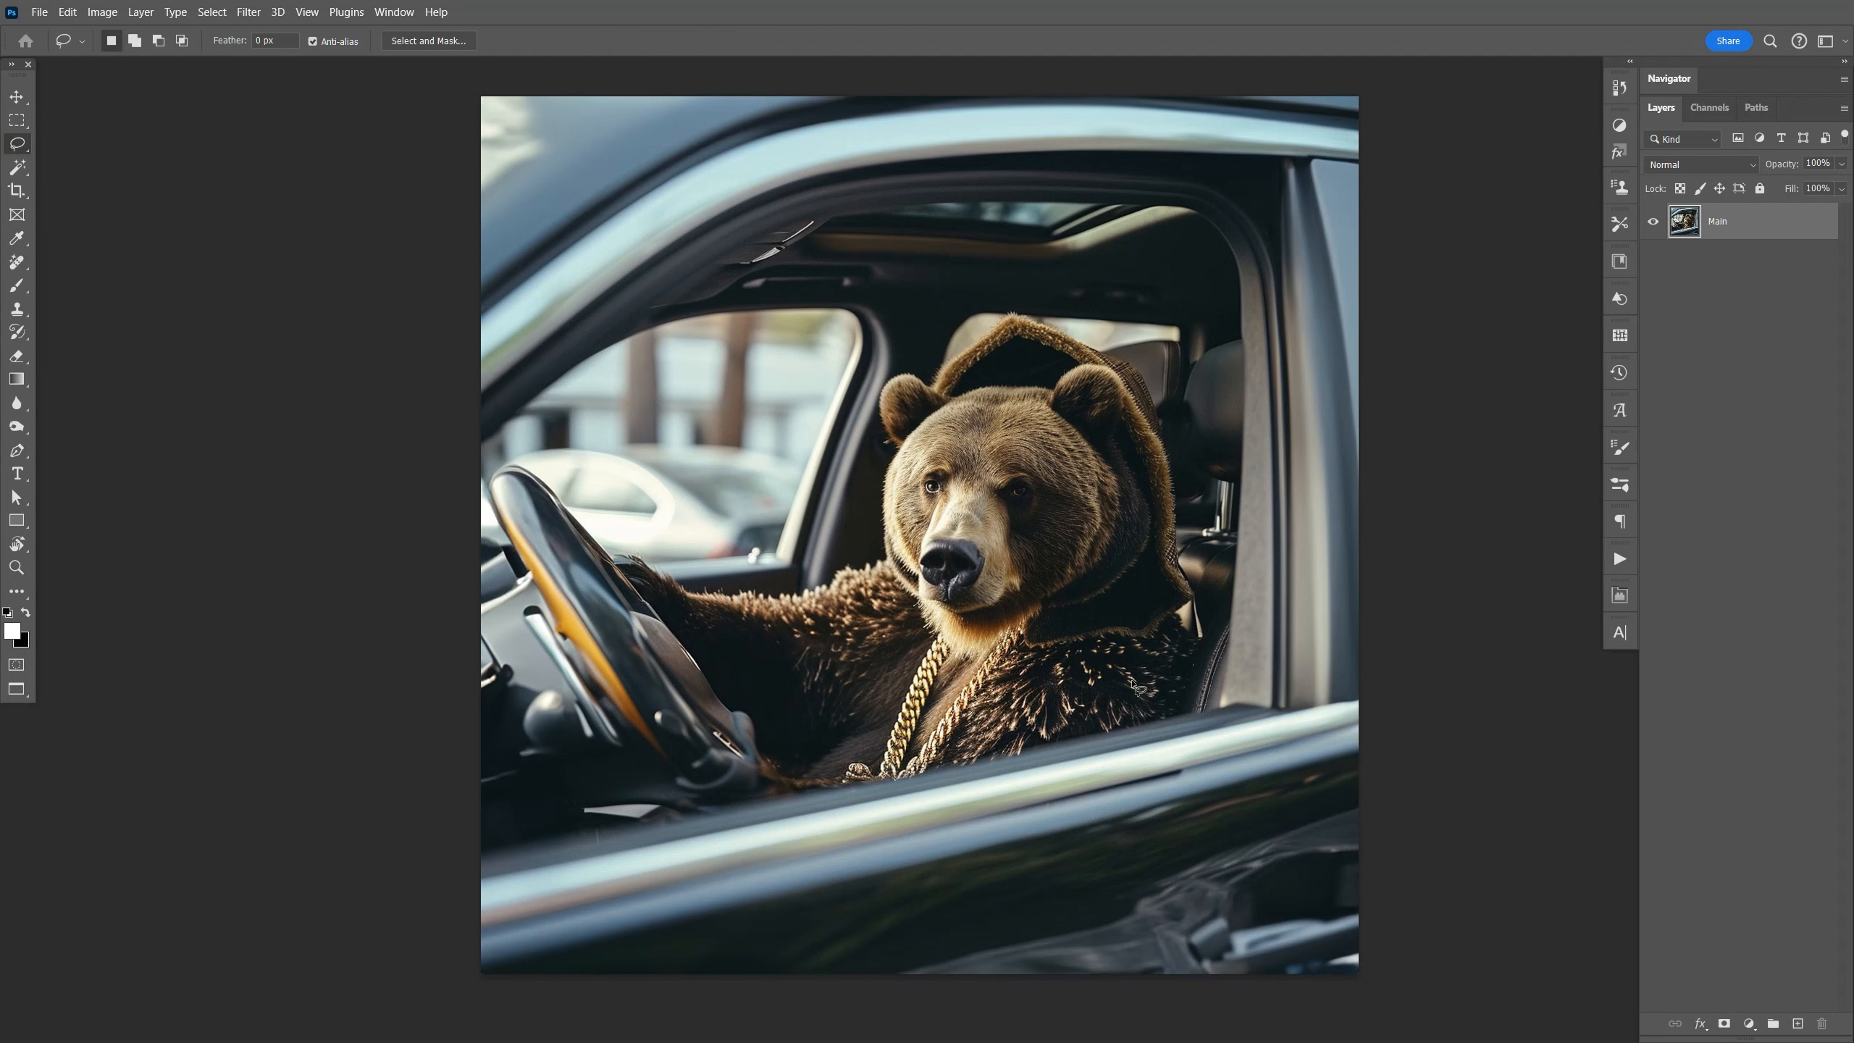
mouse_move(1391, 803)
left_mouse_down()
mouse_move(929, 923)
mouse_move(857, 980)
mouse_move(988, 1016)
mouse_move(1426, 1006)
mouse_move(1431, 921)
mouse_move(1402, 800)
left_mouse_up()
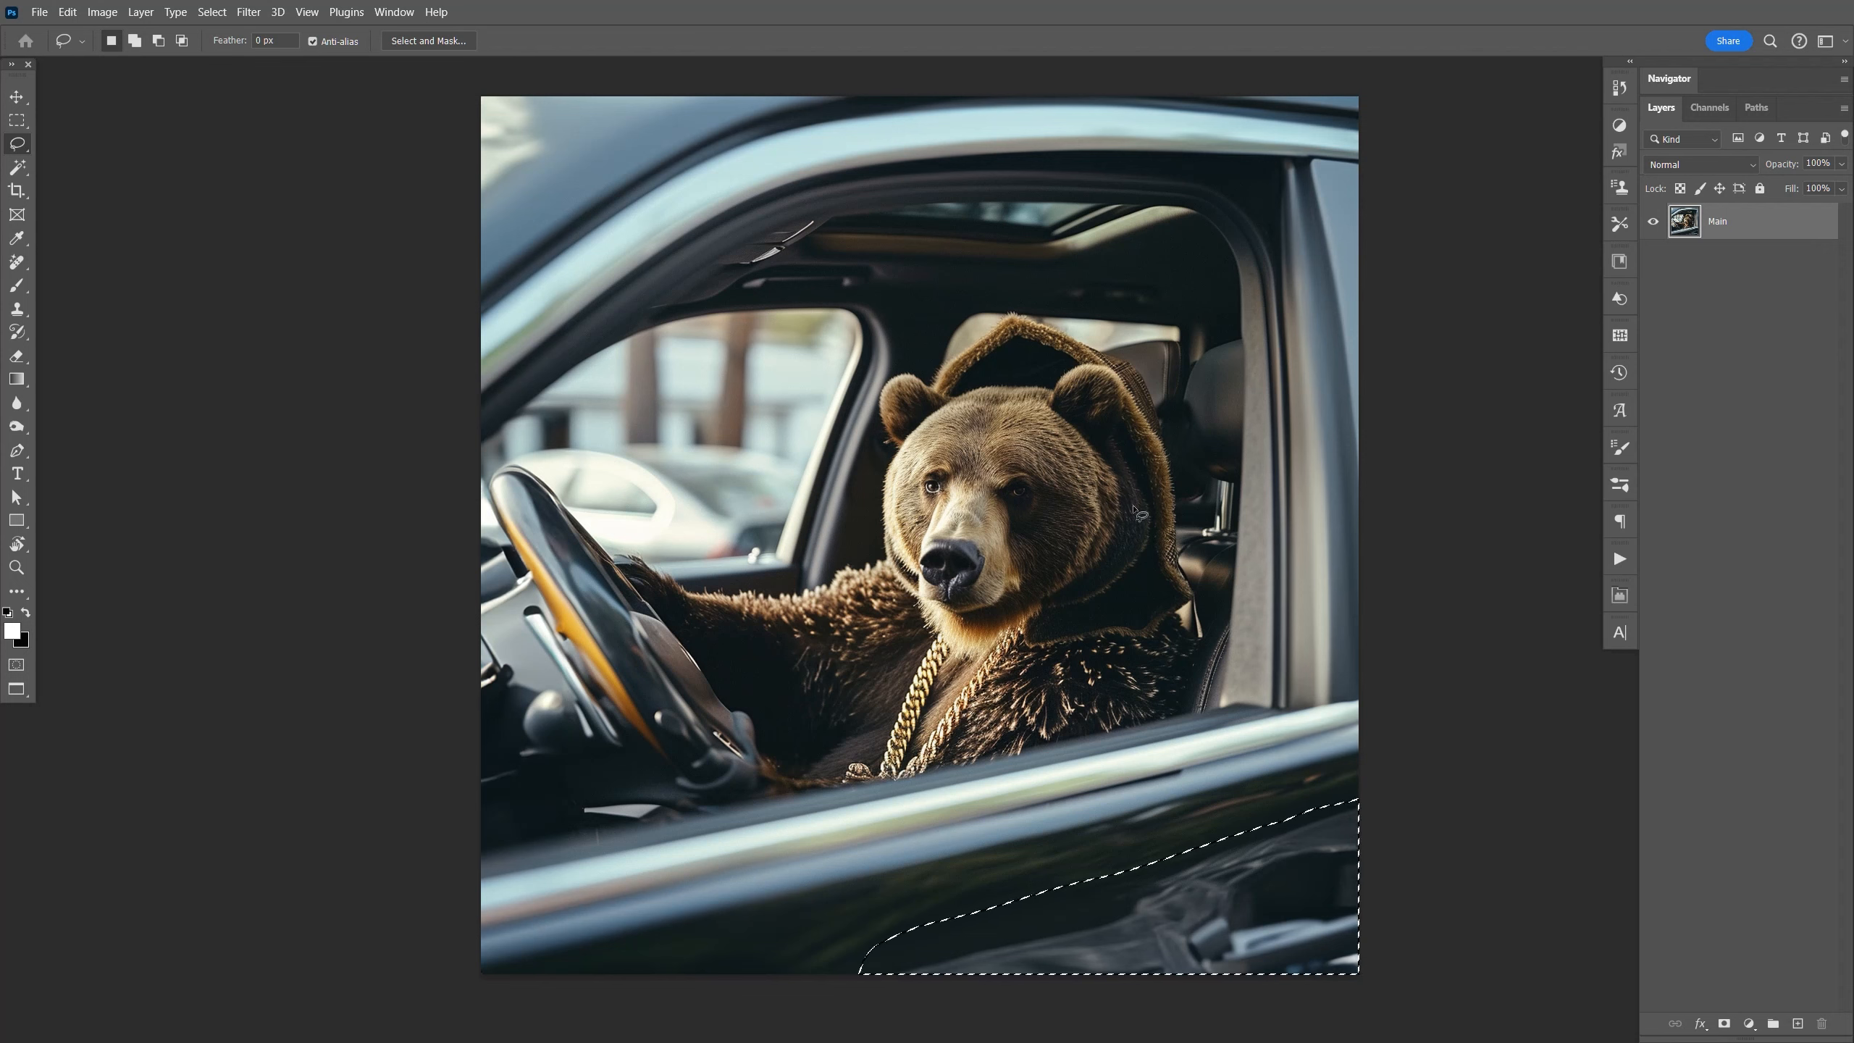
left_click(67, 11)
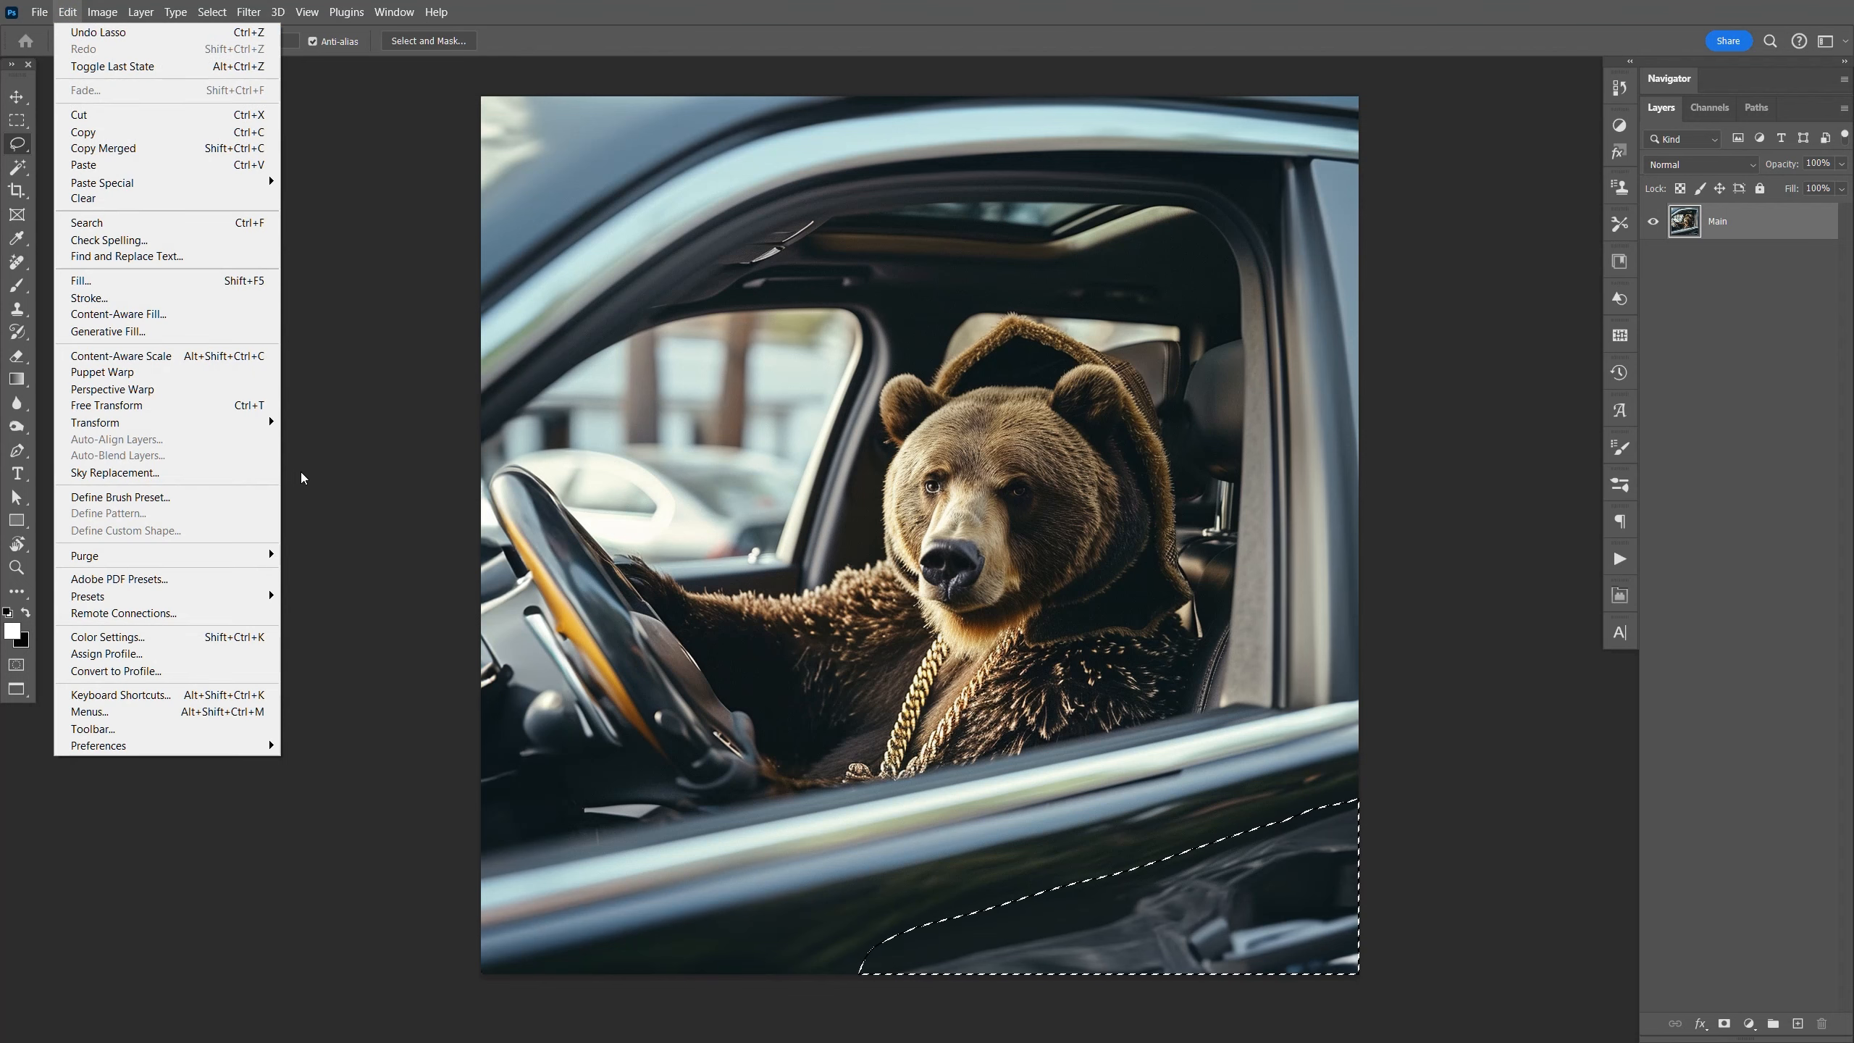
left_click(158, 332)
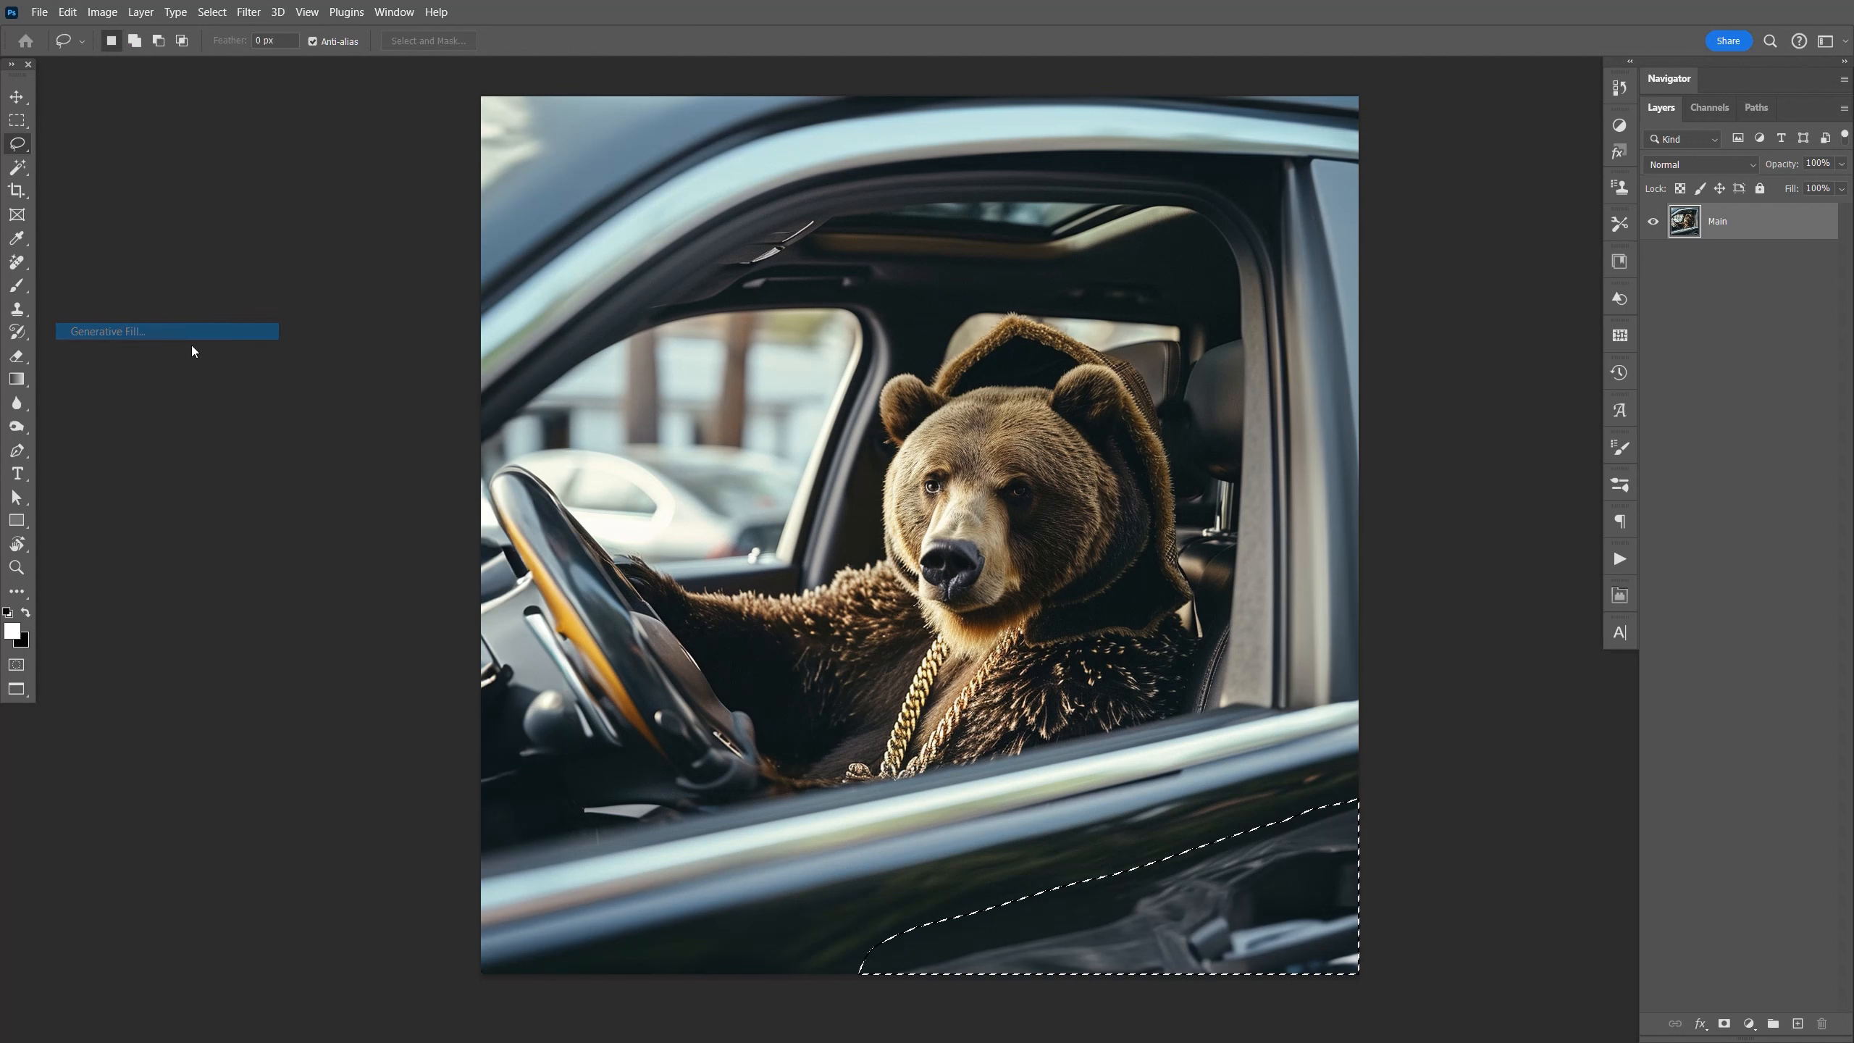
left_click(975, 410)
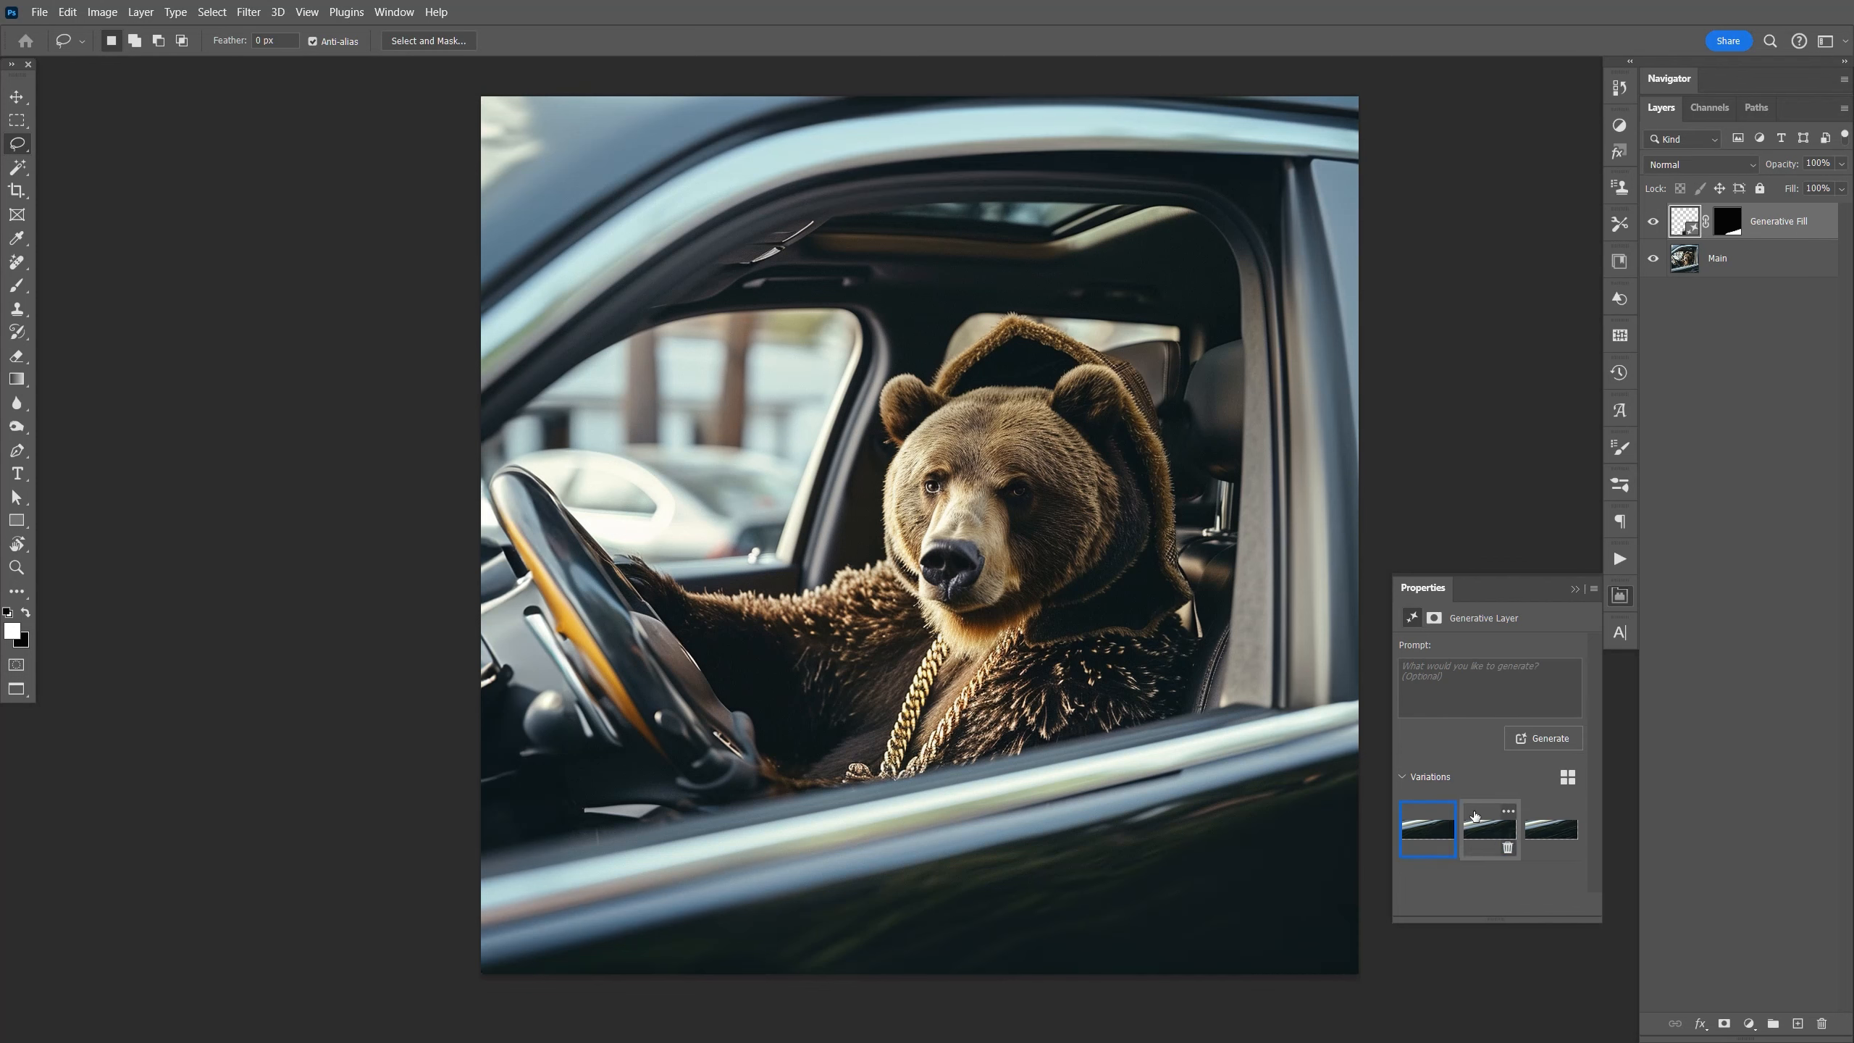
Merge the generated patch with the original photo layer and save the document.
left_click(1618, 596)
left_click(1767, 260)
left_click(1766, 231, "shift")
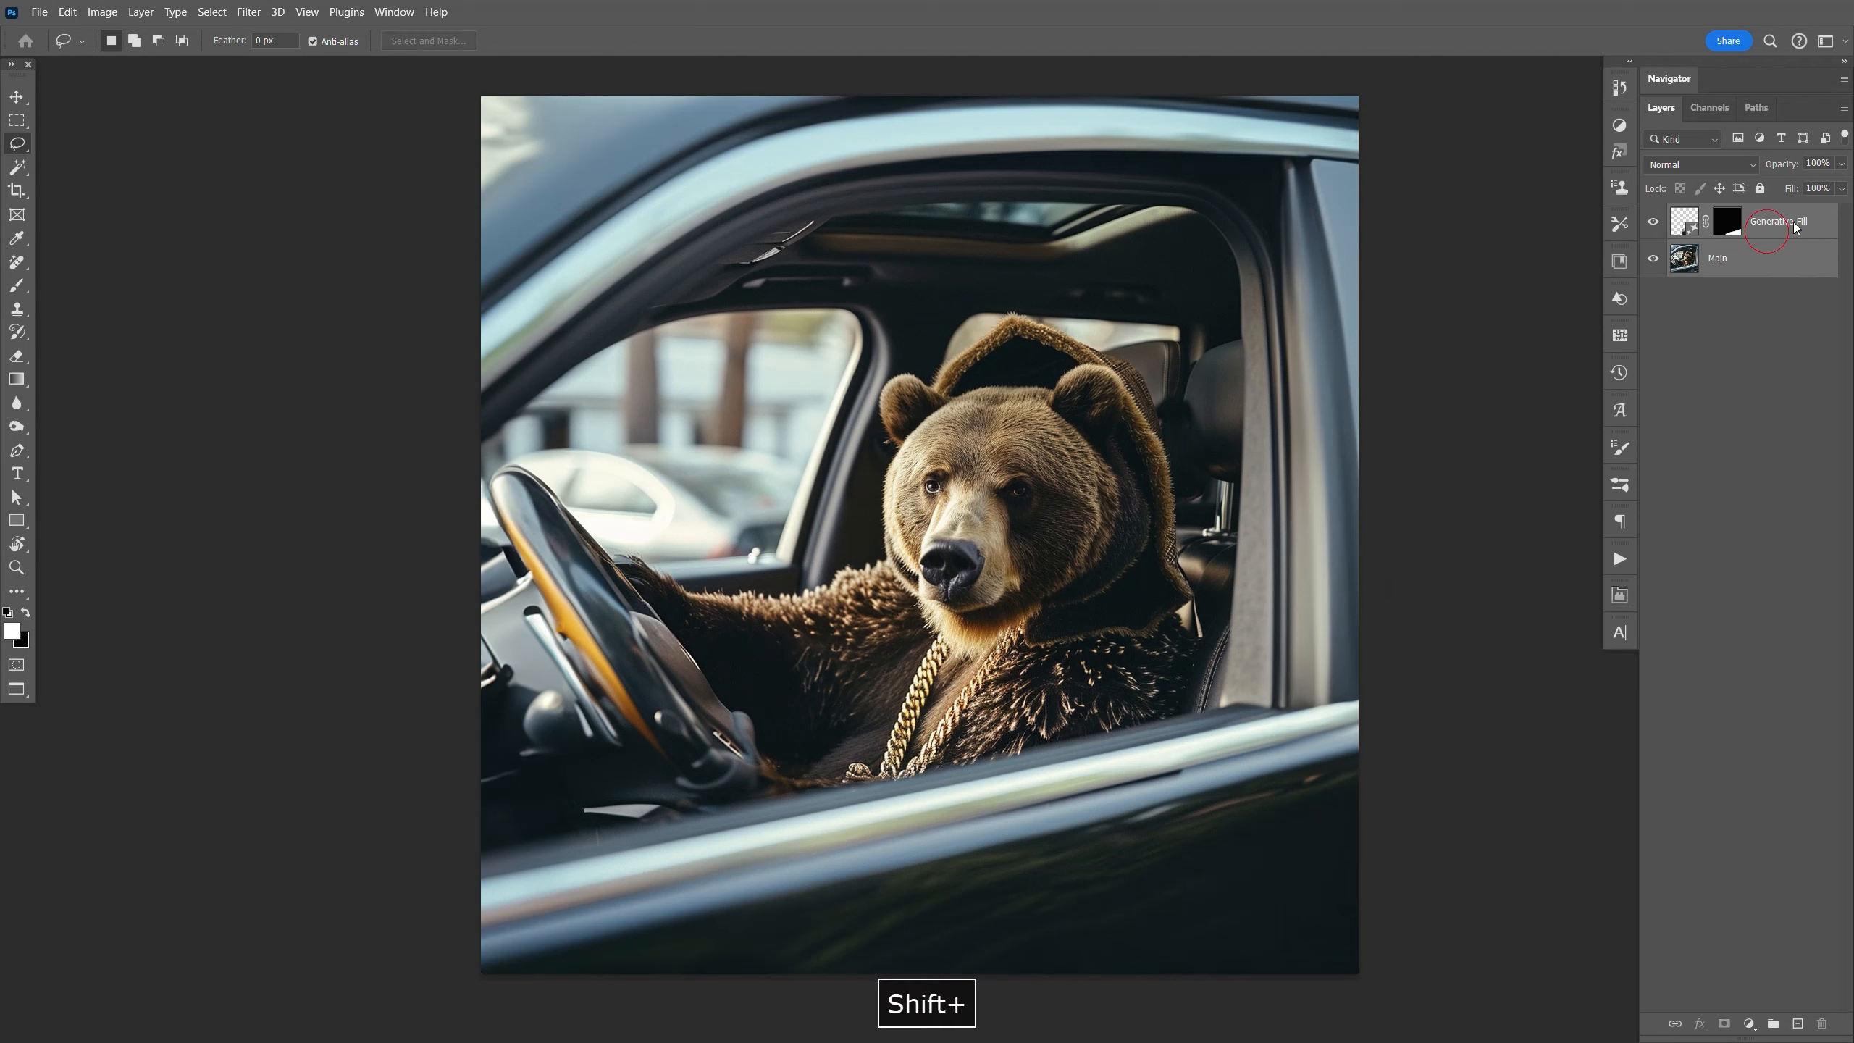
key("ctrl+e")
key("ctrl+s")
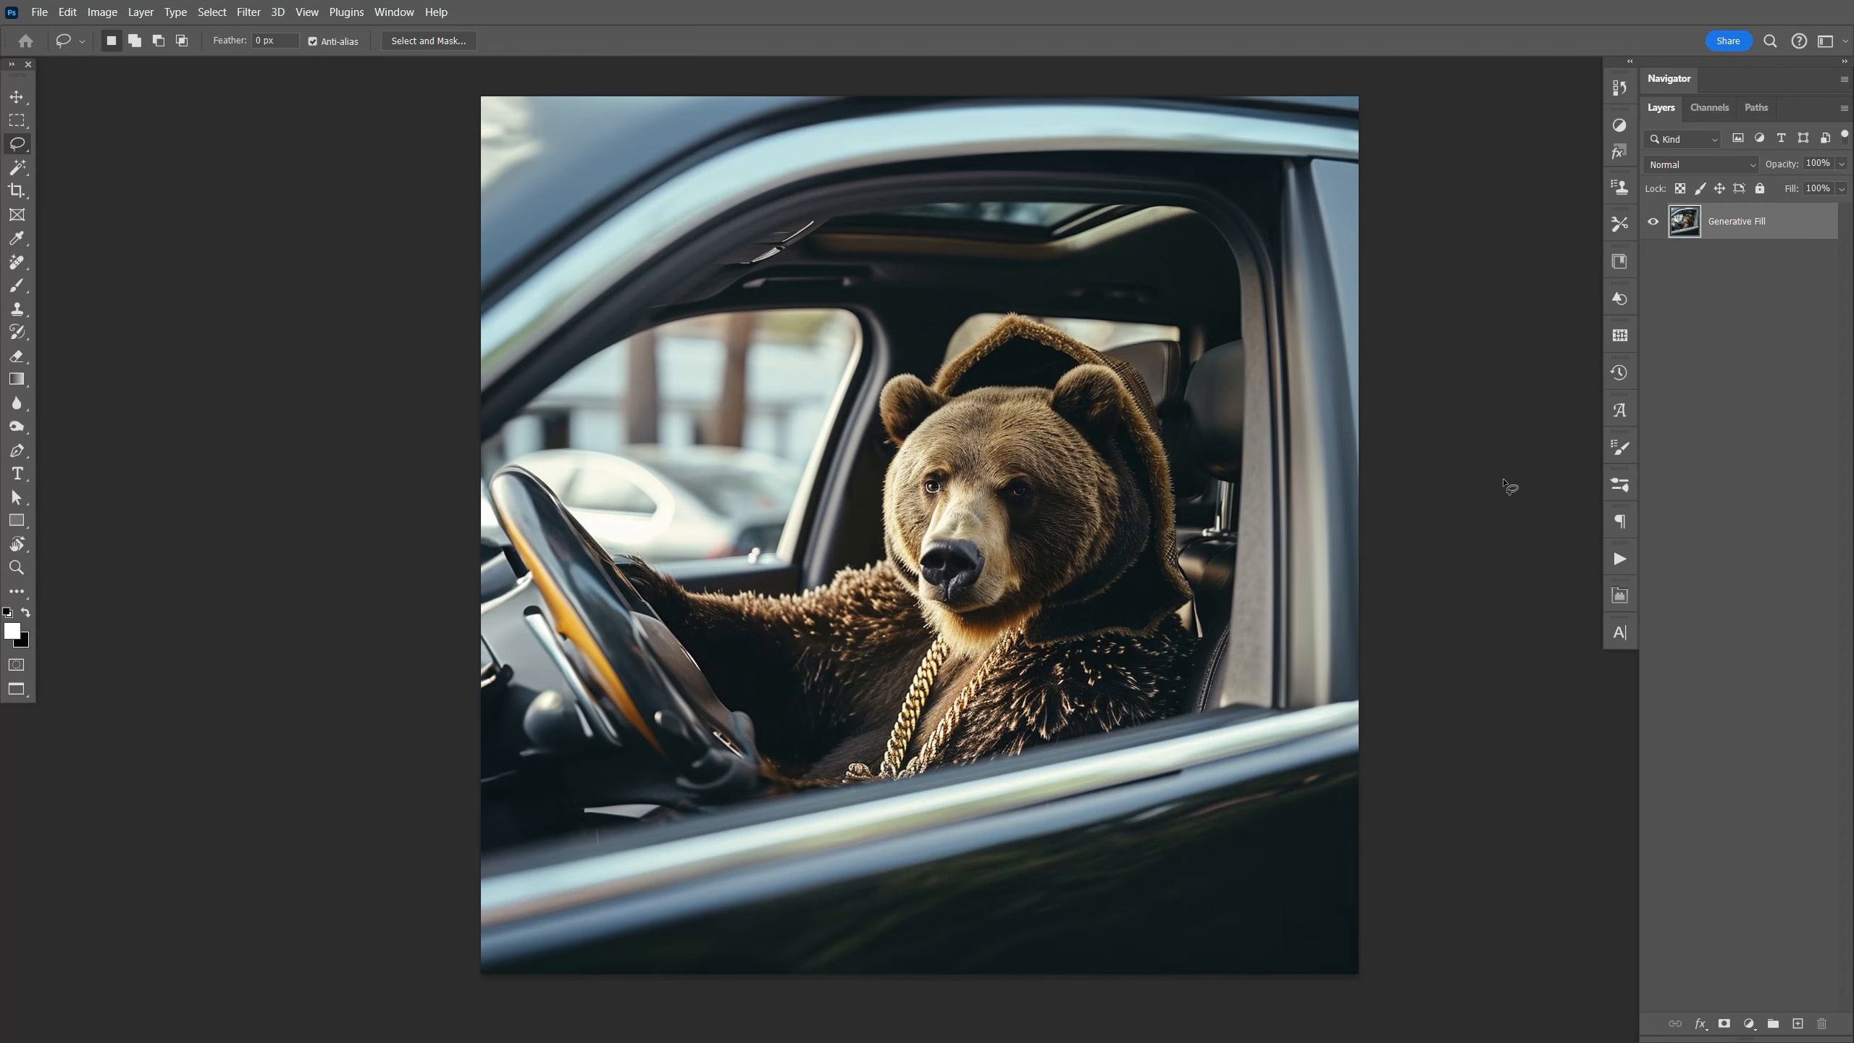
Trace a Pen path around the rear-window gap left of the hood, following the window curve and the fur edge.
key("p")
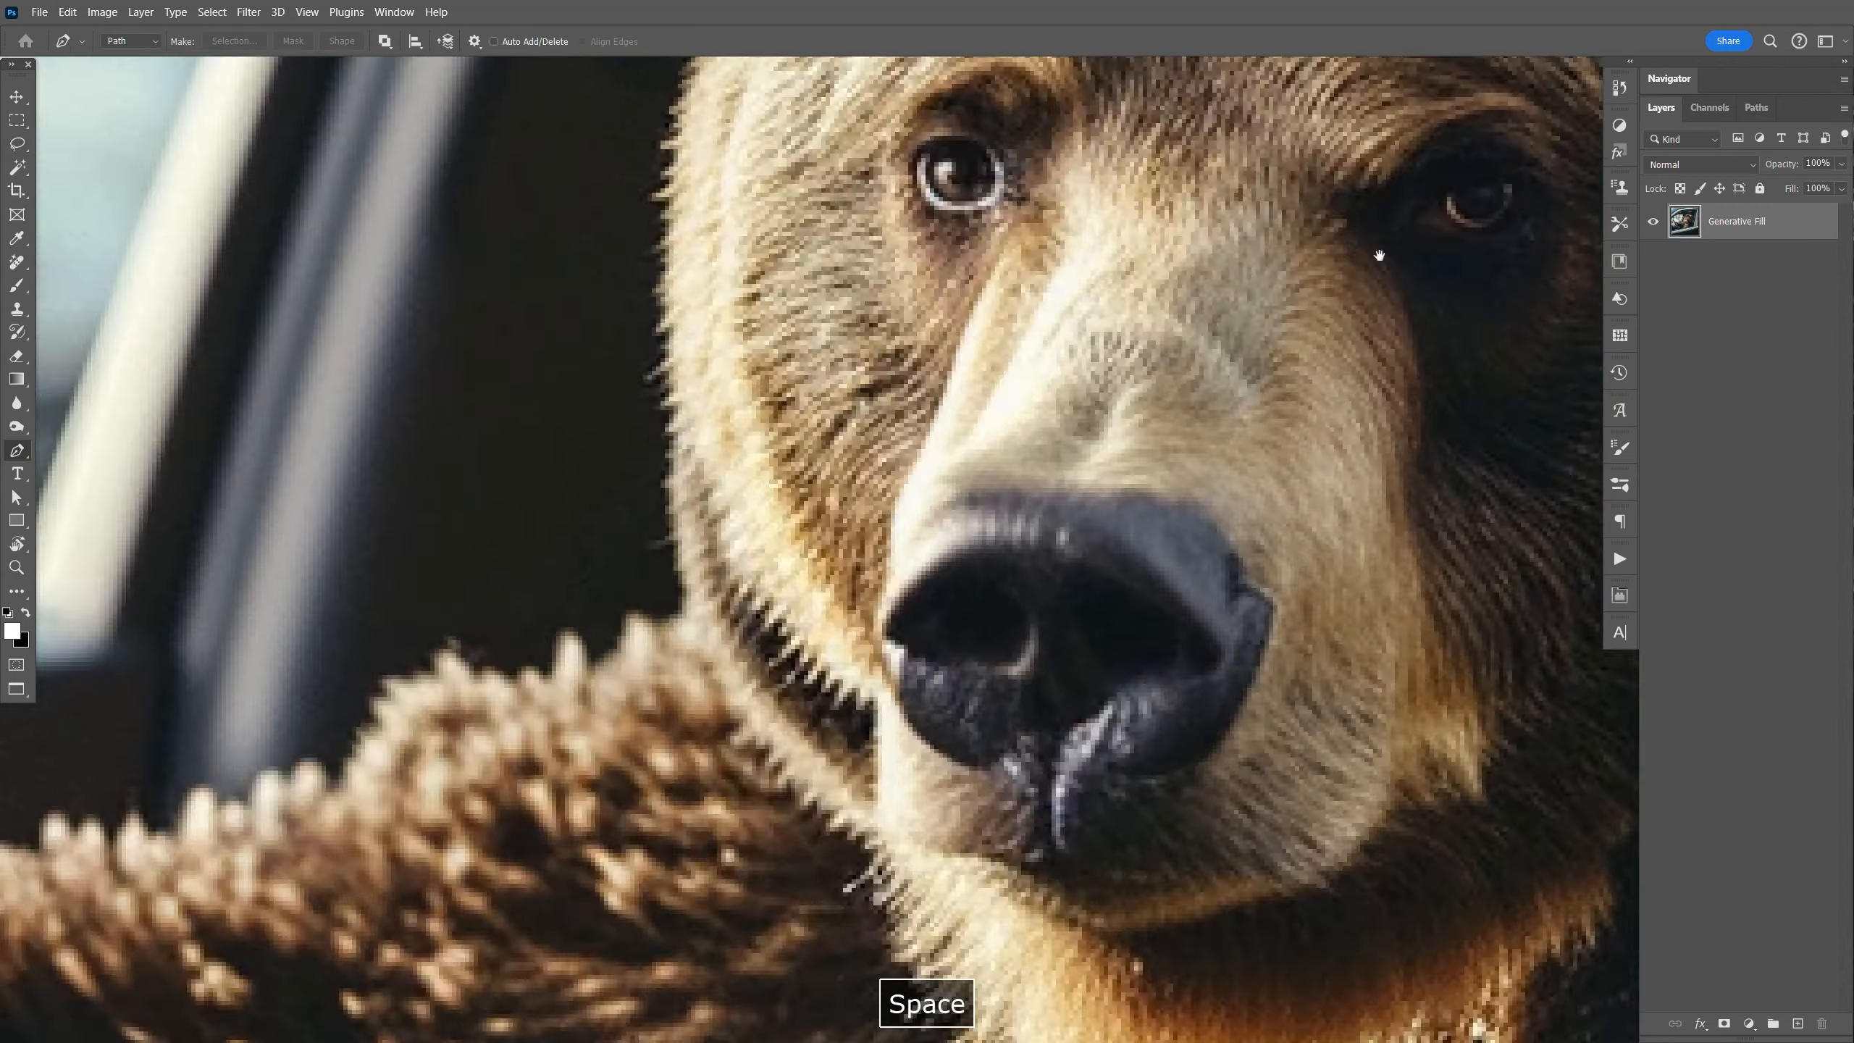
key("ctrl+equal")
key("ctrl+equal")
left_click(917, 208)
left_click_drag(521, 507, 452, 639)
left_click(414, 834)
left_click_drag(1202, 215, 1395, 226)
left_click(1203, 234)
left_click(1206, 271)
left_click(1165, 274)
left_click(1111, 327)
left_click(835, 562)
left_click_drag(811, 570, 1071, 342)
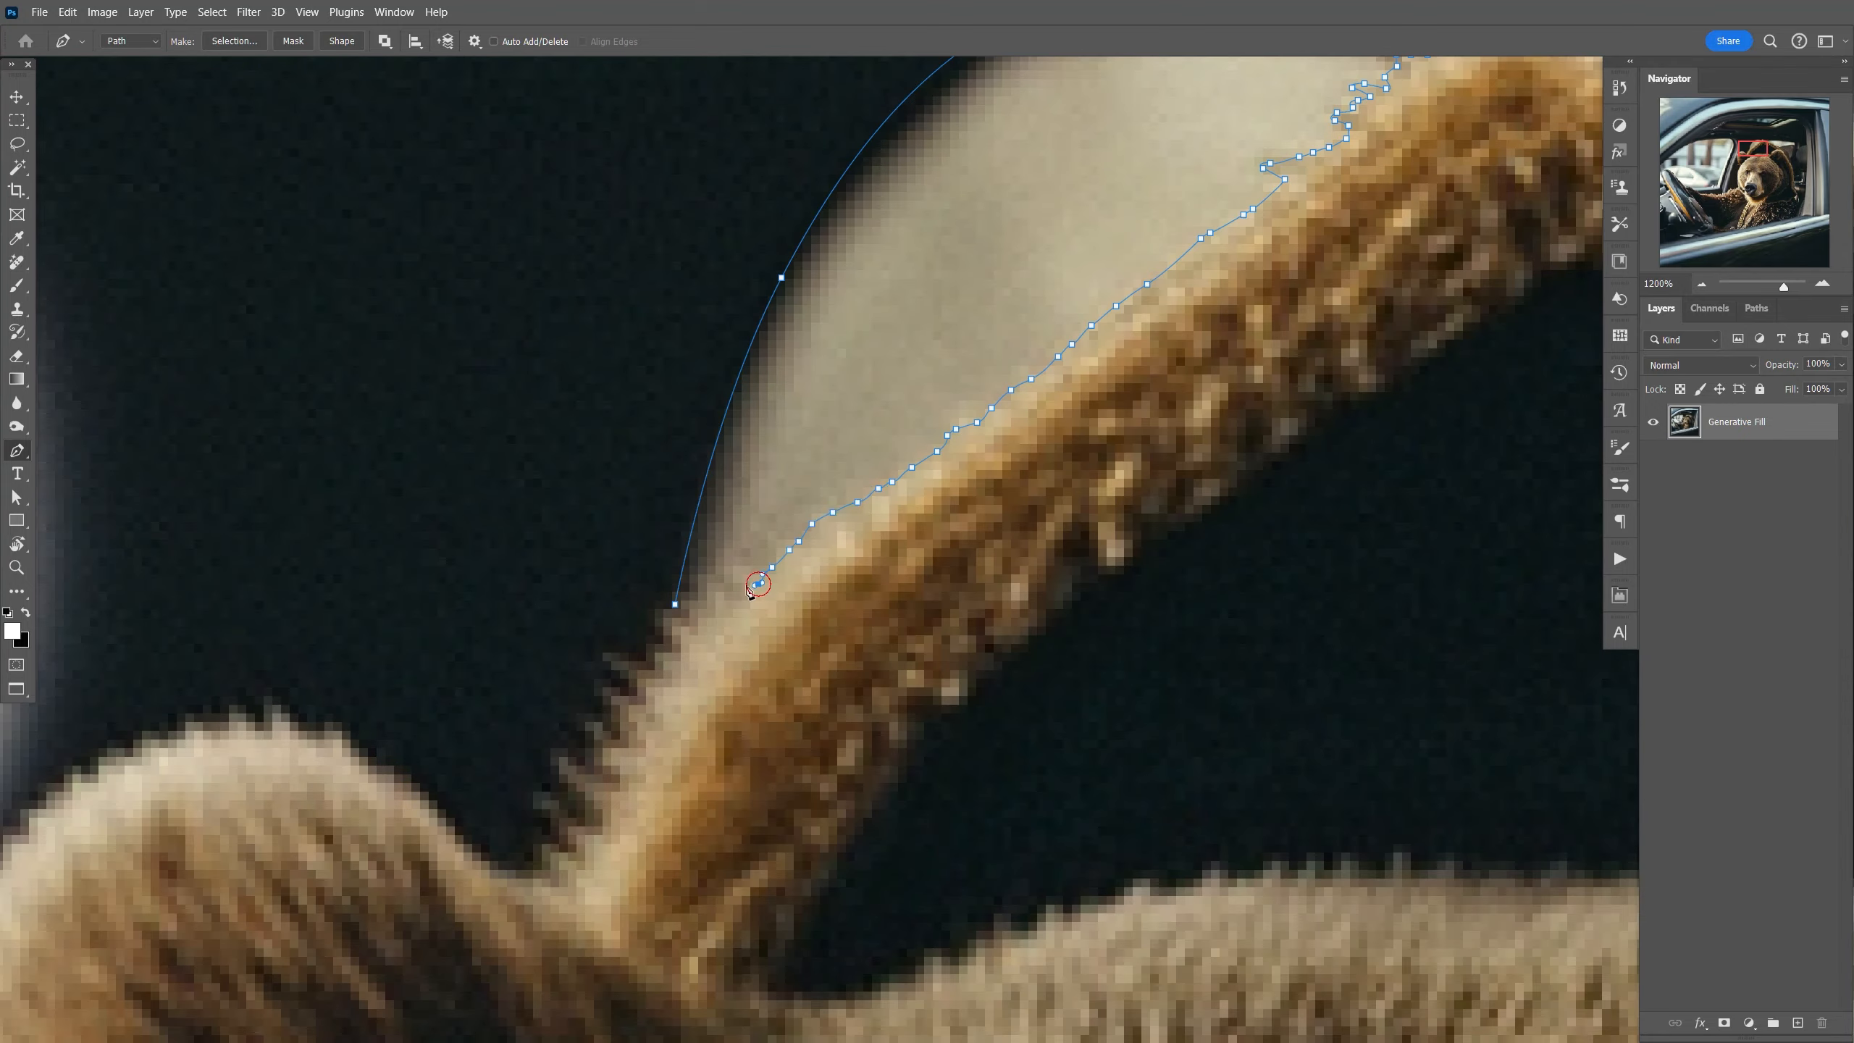
Trace the rear-window area on the hood's other side with the Pen tool, following the hood's outer edge and the window frame.
left_click_drag(1533, 365, 960, 469)
left_click(518, 390)
left_click(894, 549)
left_click_drag(1176, 707, 1031, 576)
left_click_drag(1387, 877, 1030, 463)
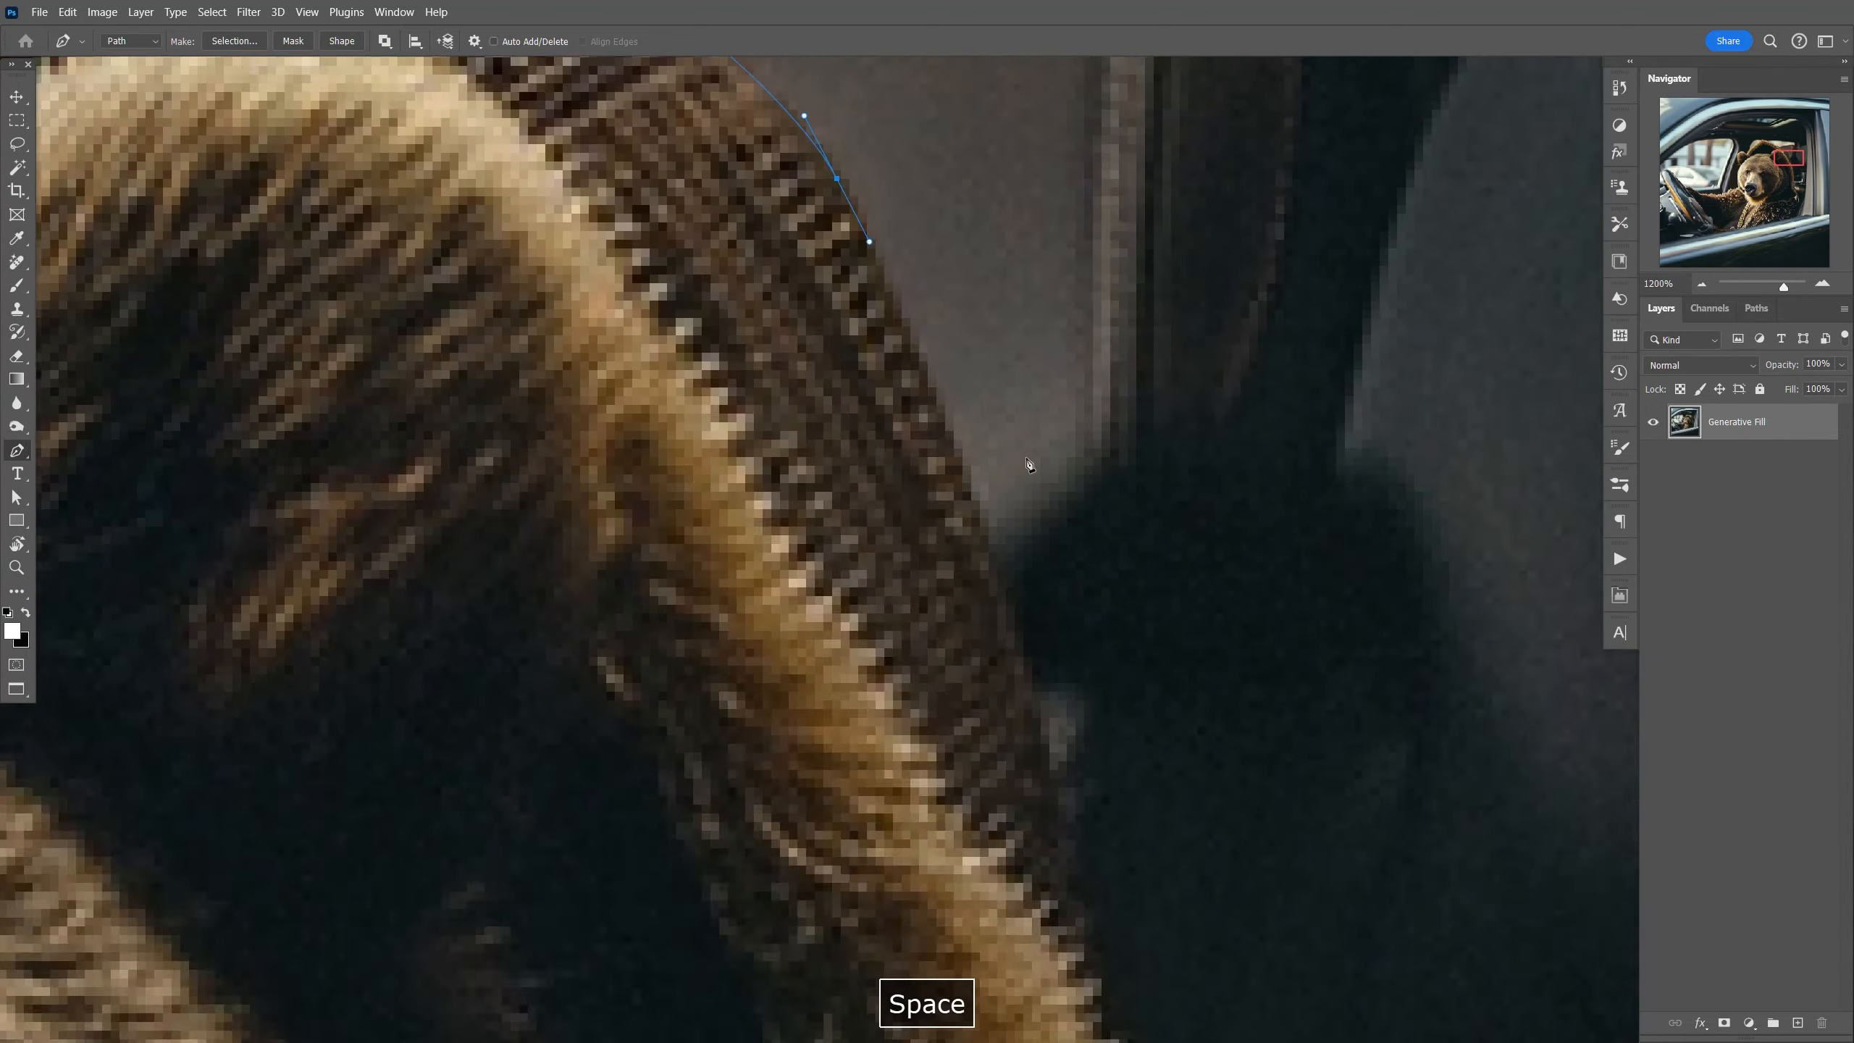
key("ctrl+minus")
left_click(949, 533)
left_click(991, 683)
left_click(1017, 799)
left_click(1084, 953)
left_click(1105, 525)
key("ctrl+equal")
left_click(1319, 356)
left_click(1146, 377)
left_click(712, 343)
left_click(628, 375)
left_click(660, 417)
left_click(682, 409)
Trace the far side window's upper edge and its pillar down to the sill with the Pen tool.
left_click_drag(365, 438, 1034, 435)
left_click_drag(803, 365, 1029, 722)
left_click(145, 848)
key("ctrl+minus")
left_click(625, 576)
left_click(944, 394)
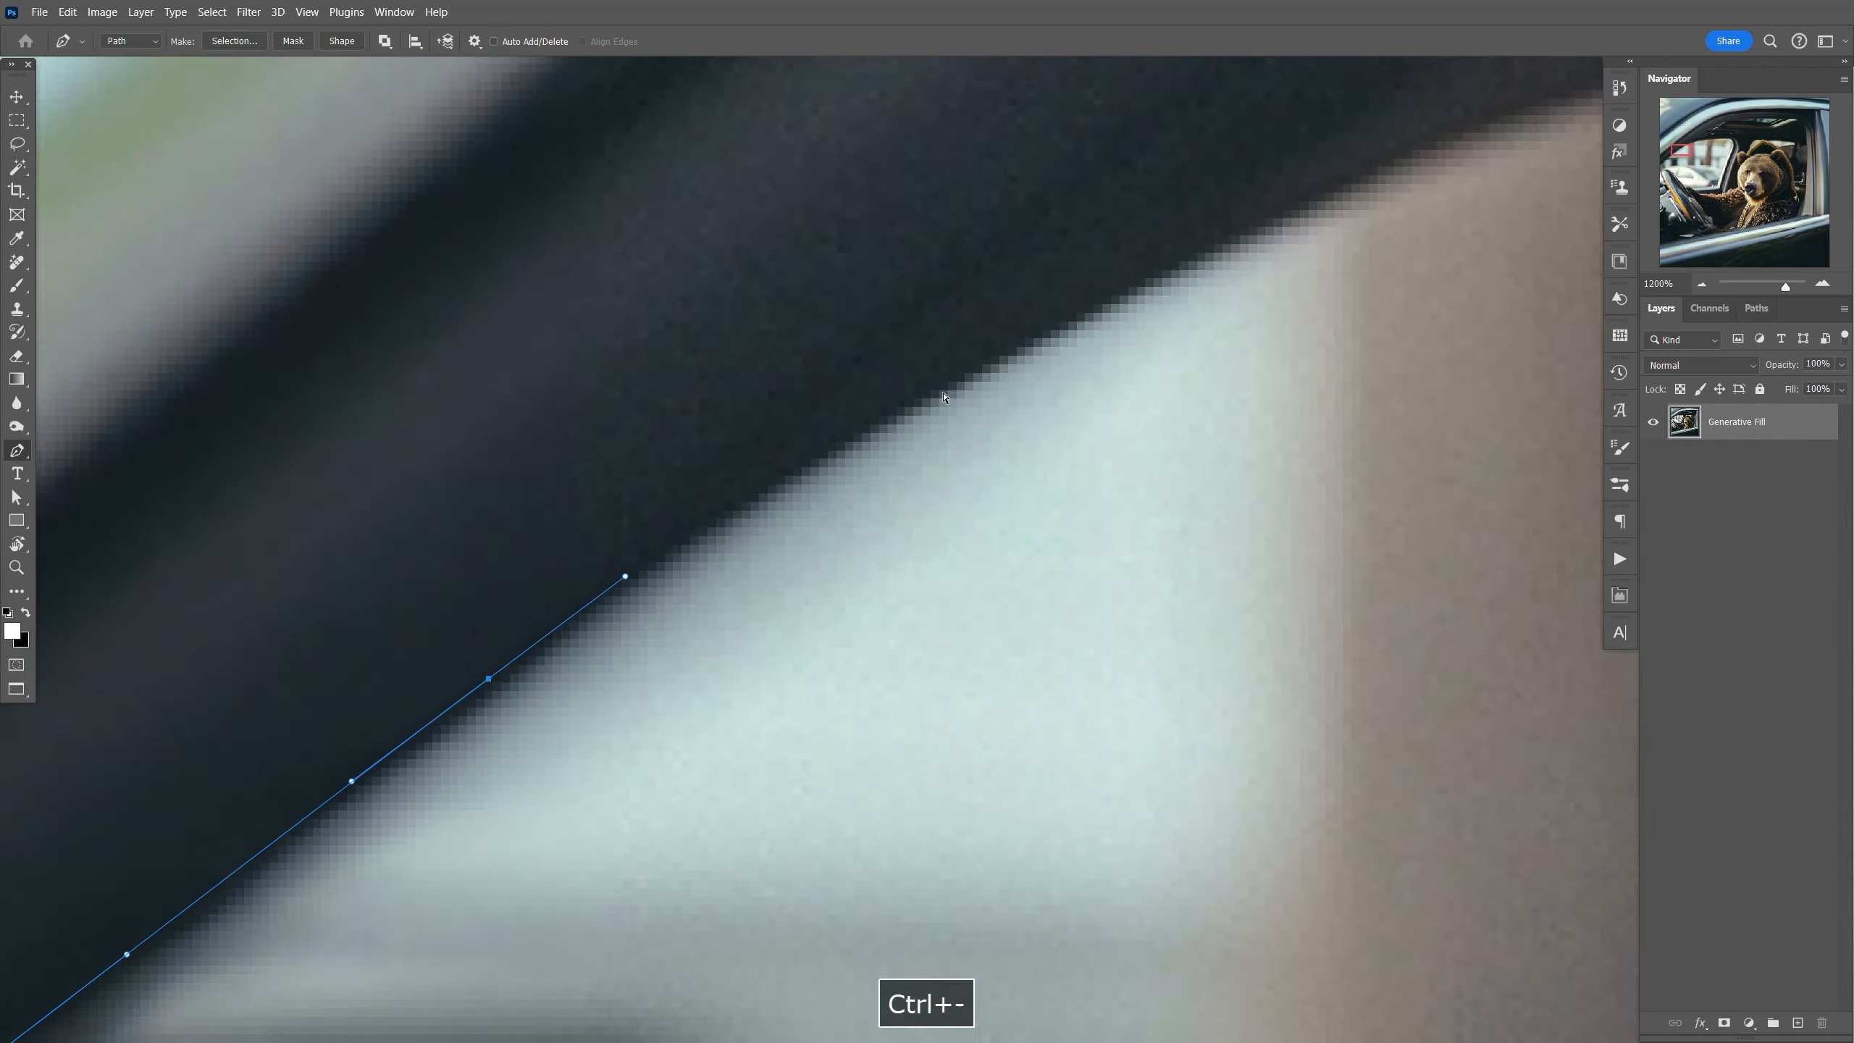
left_click(1068, 281)
left_click_drag(1114, 285, 503, 272)
key("ctrl+z")
left_click(993, 359)
left_click_drag(1022, 876, 956, 568)
left_click(990, 716)
left_click(863, 748)
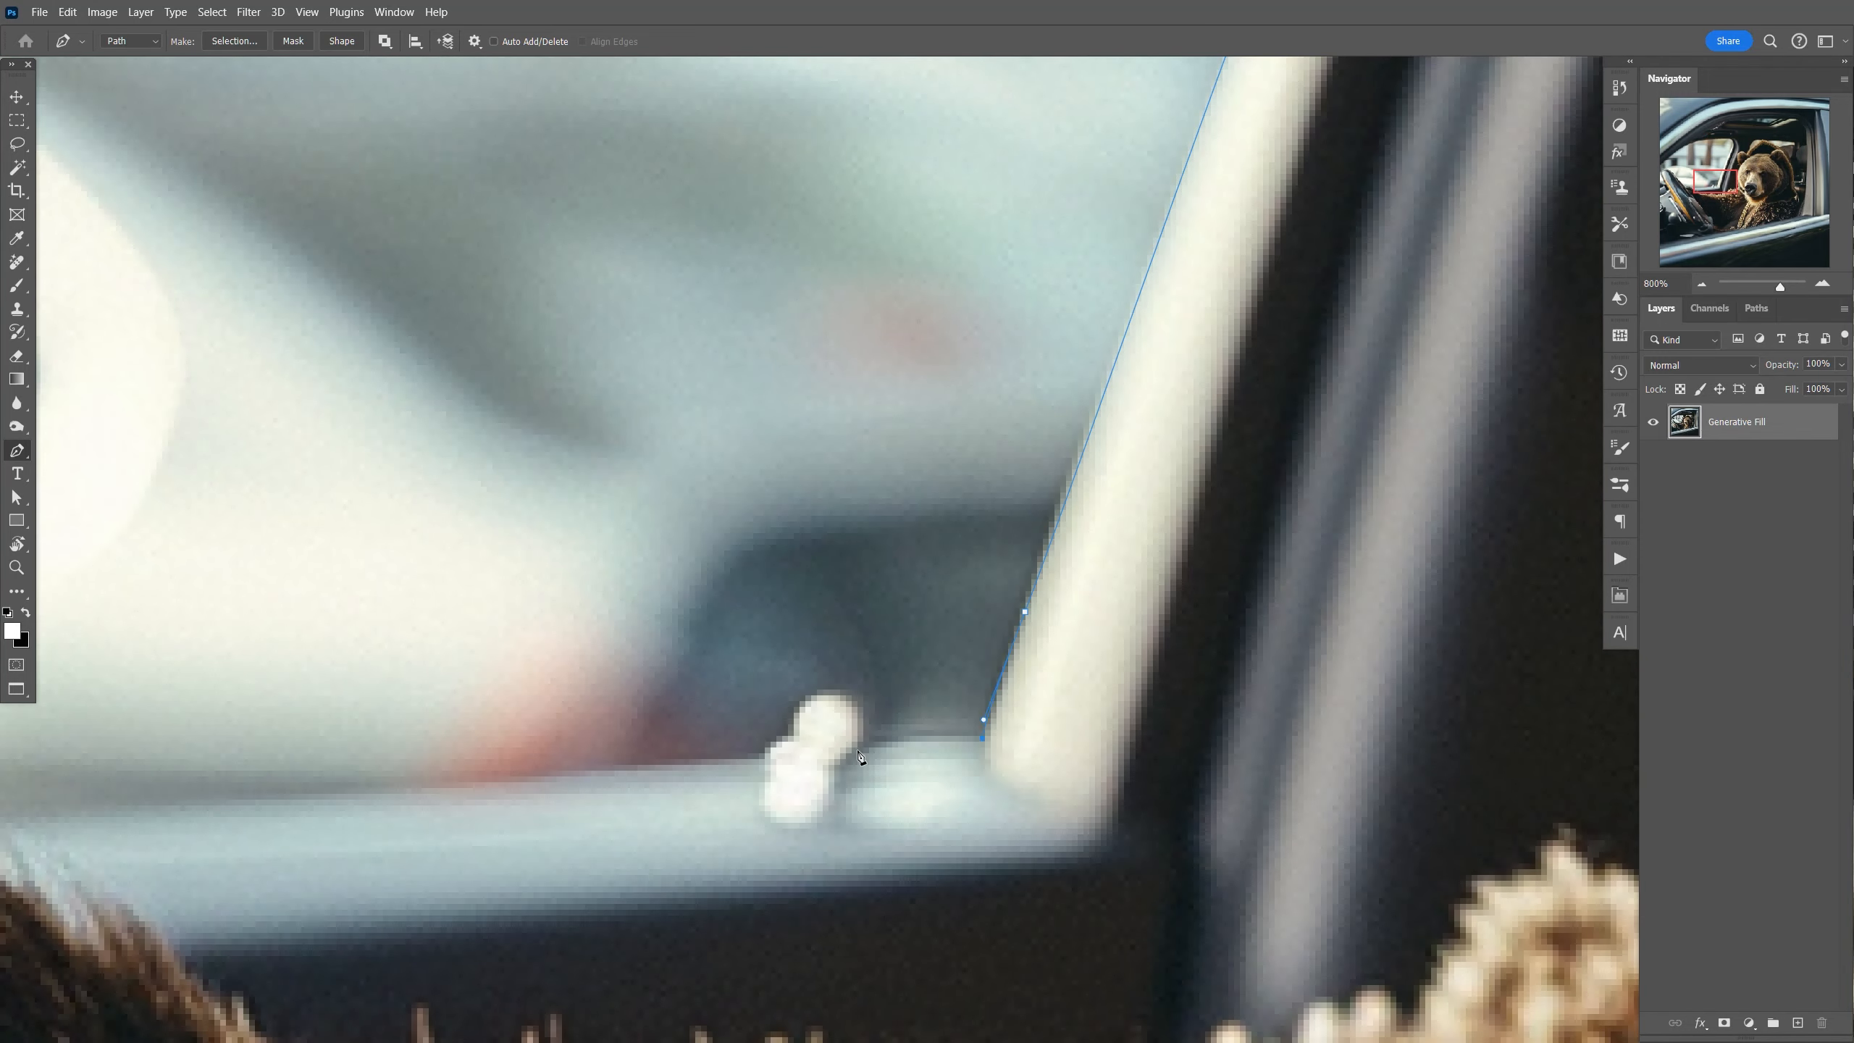
Complete the side window's Pen path along its lower sill and around the steering wheel's rim.
left_click(780, 753)
left_click(664, 708)
left_click_drag(719, 666, 1028, 621)
left_click(723, 650)
left_click_drag(365, 183, 1182, 773)
left_click_drag(871, 518, 808, 488)
left_click_drag(615, 500, 572, 537)
left_click_drag(657, 657, 830, 365)
left_click_drag(692, 421, 716, 490)
left_click(728, 510)
left_click(615, 510)
left_click(575, 493)
Draw a Pen path along the car roof's edge to enclose the background in the photo's upper-left corner.
left_click(524, 583)
left_click_drag(1021, 273, 1242, 184)
left_click(565, 177)
left_click(349, 402)
left_click(376, 544)
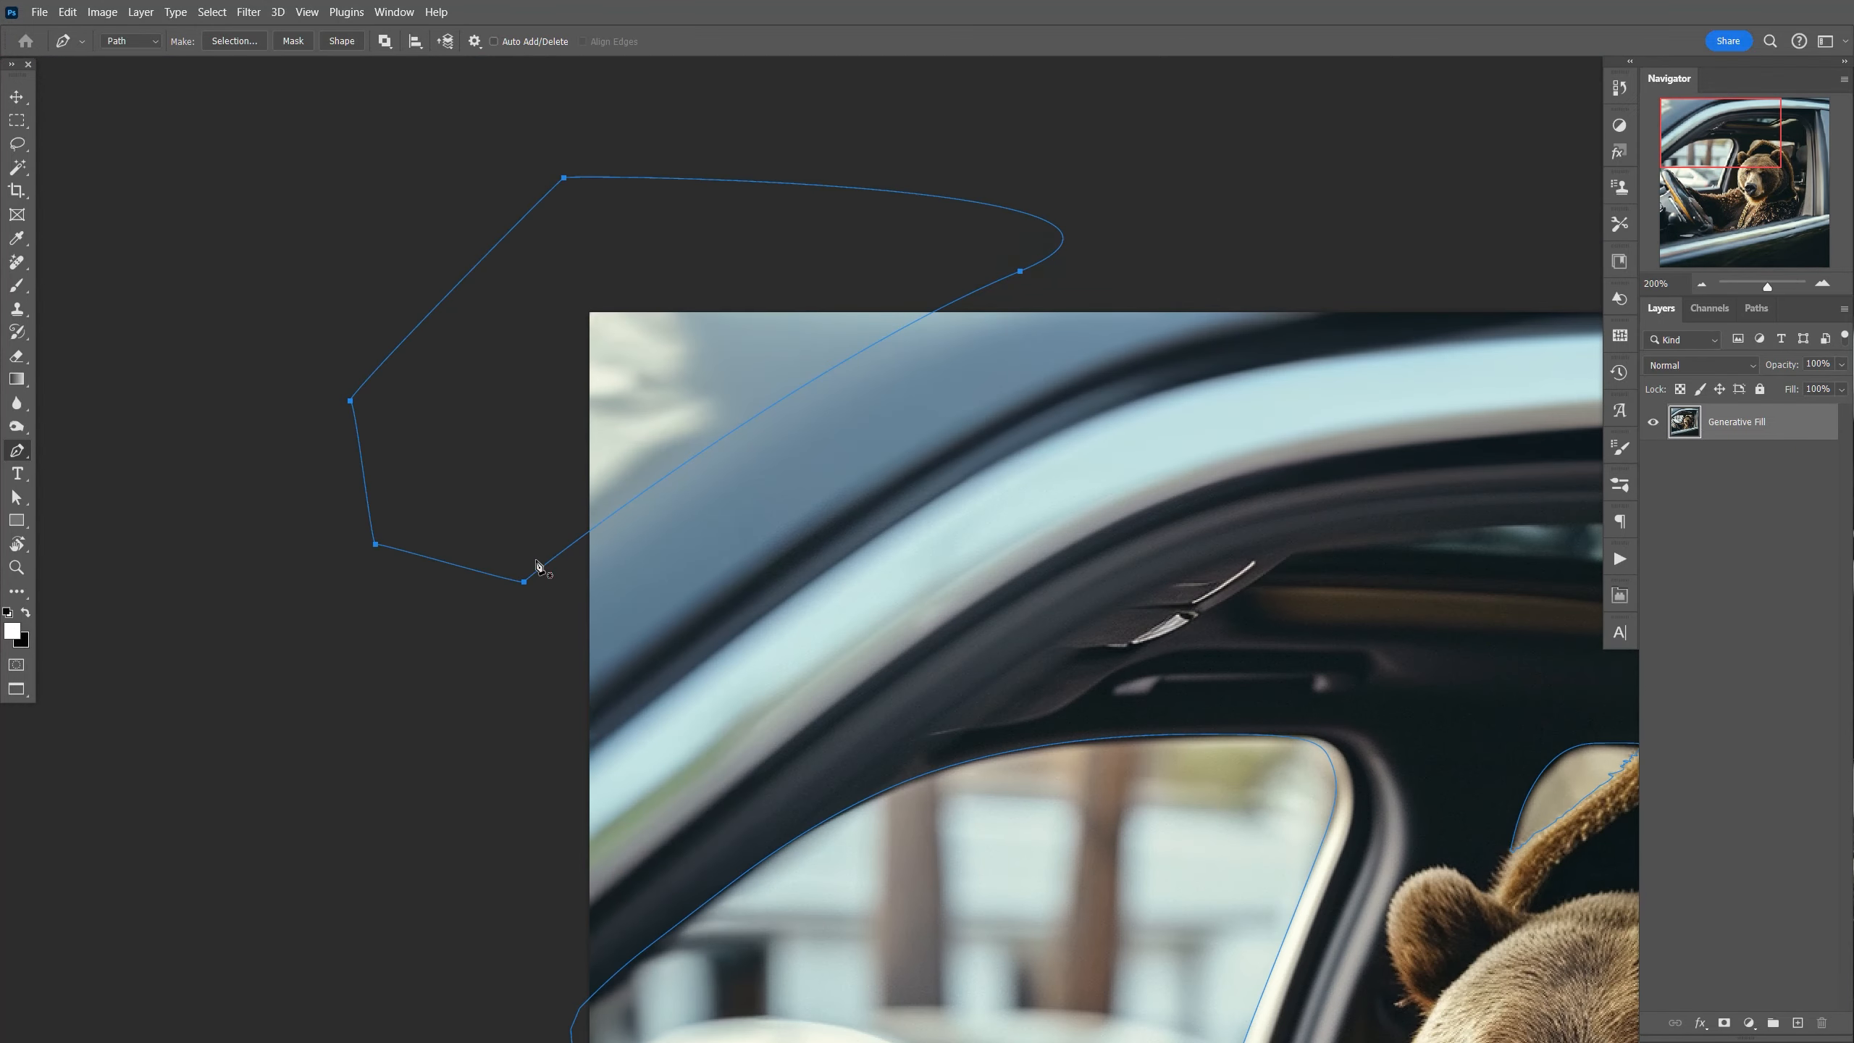
Load the work path of the windows and roof corner as a selection and return to the layer list.
key("ctrl+0")
left_click(1755, 311)
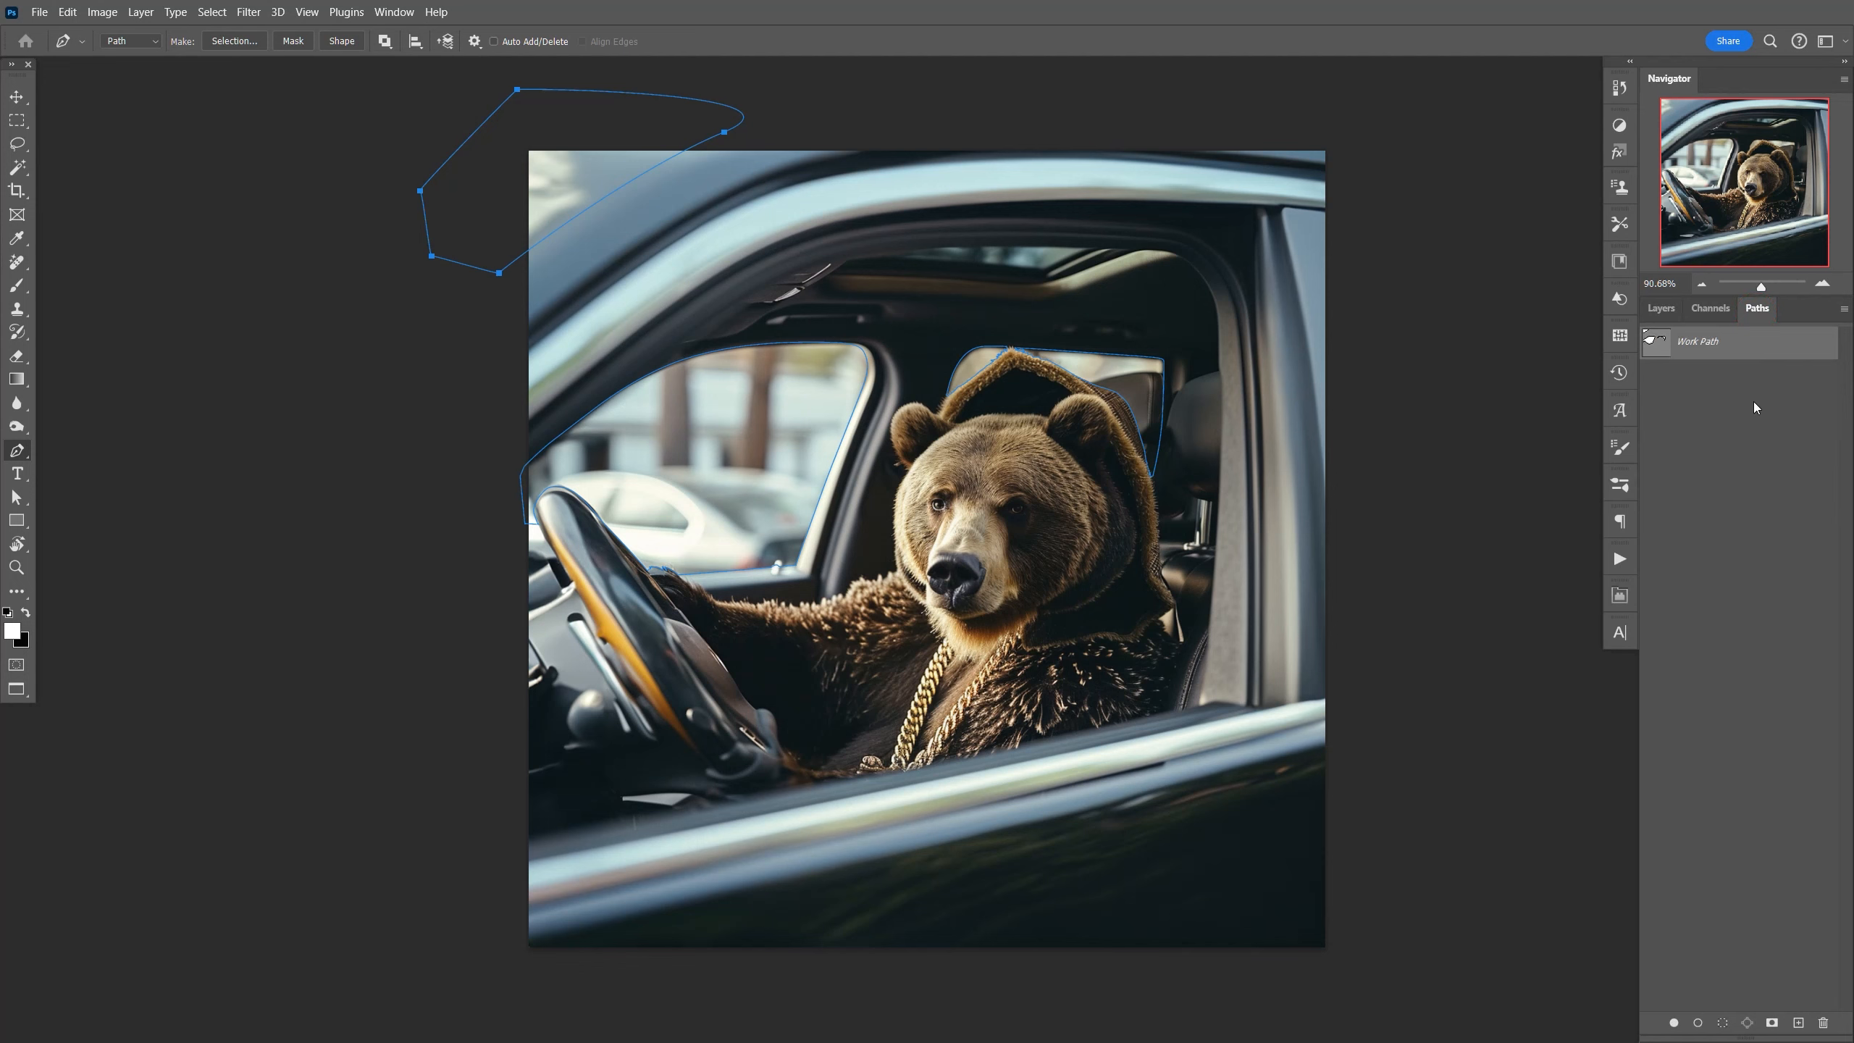
left_click(1659, 355, "ctrl")
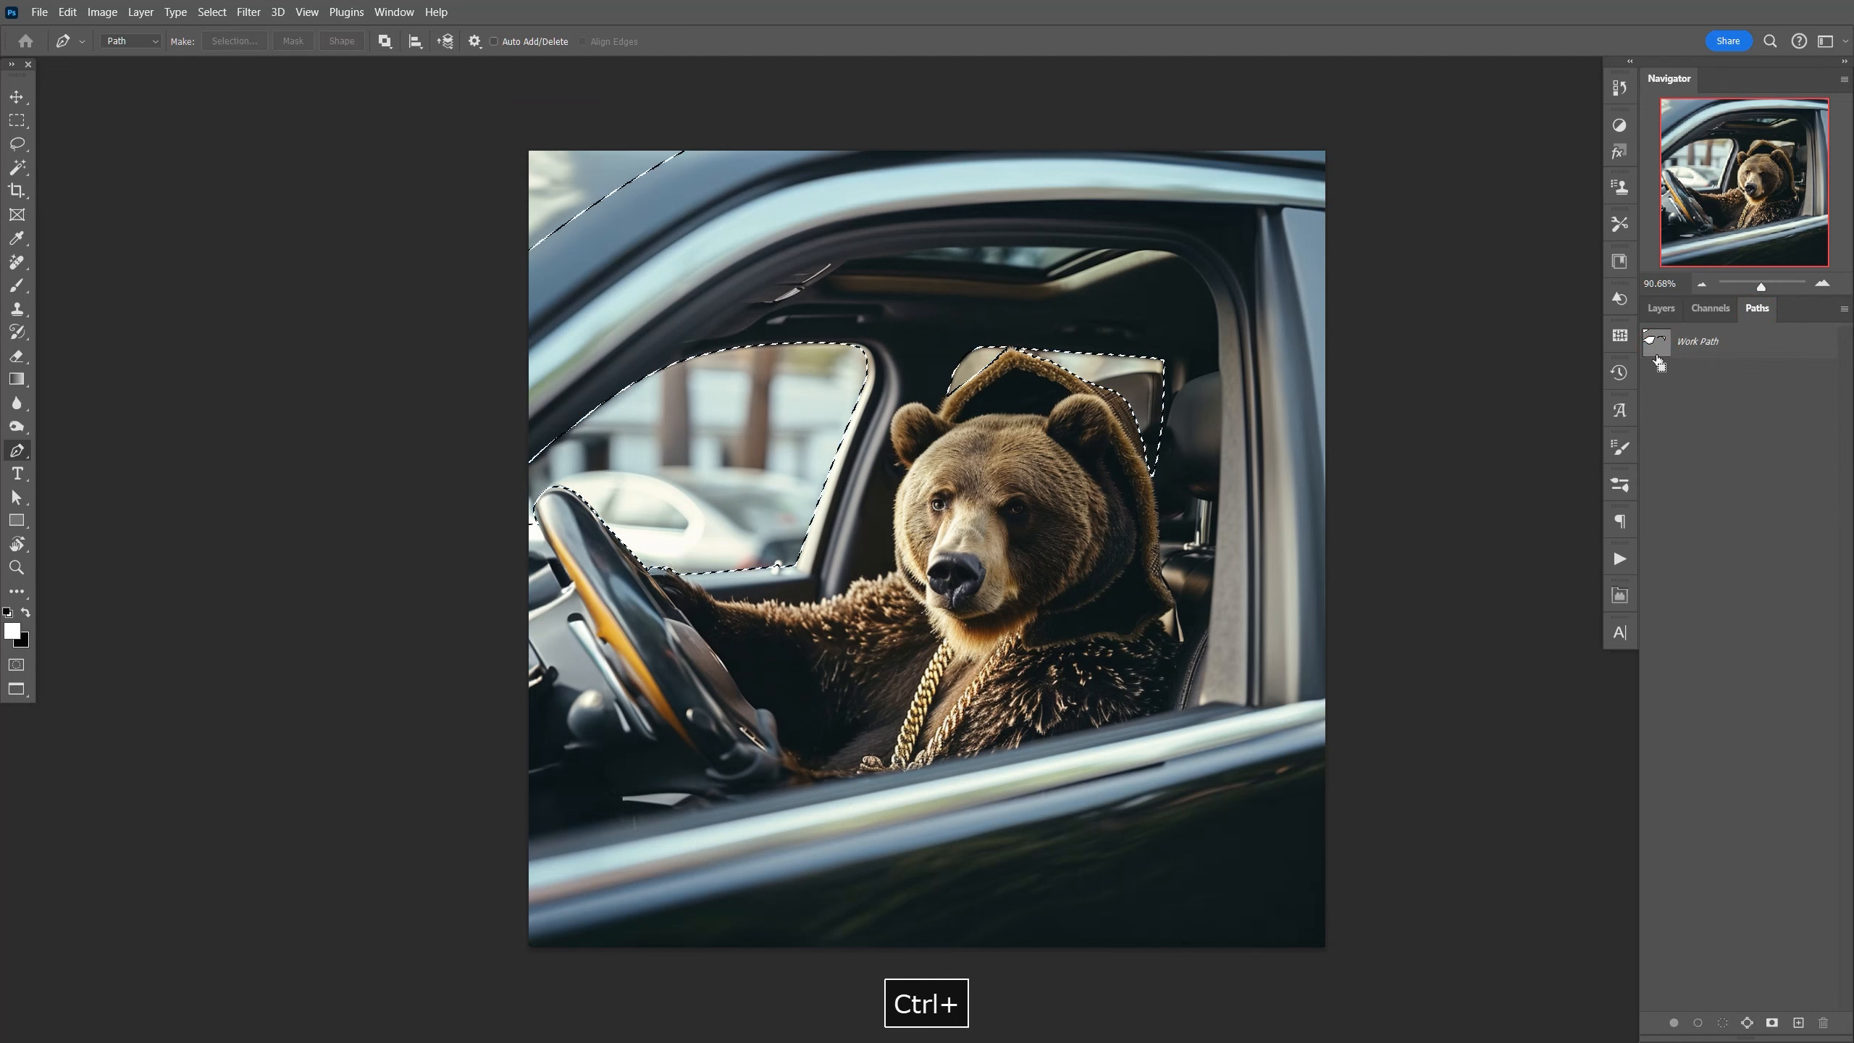
left_click(1663, 310)
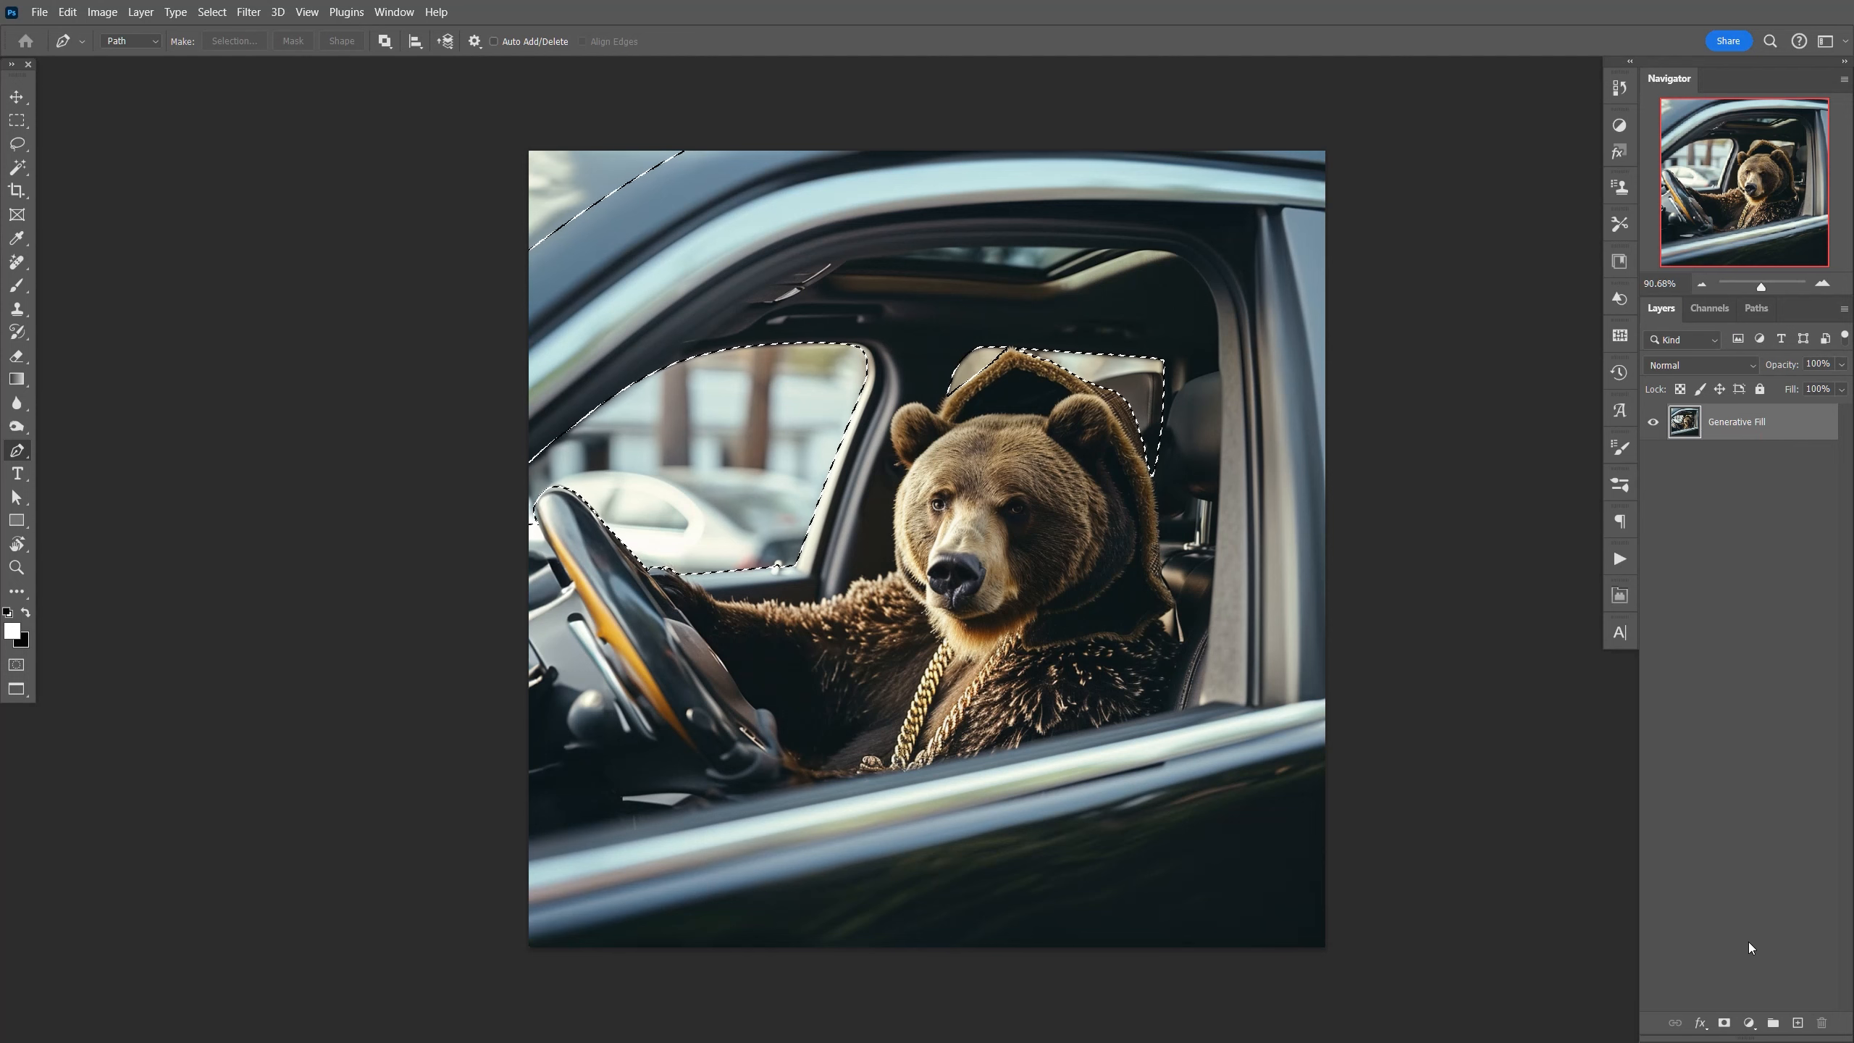
Add a layer mask from the selection and invert it to hide the windows and the roof-corner background.
key("F9")
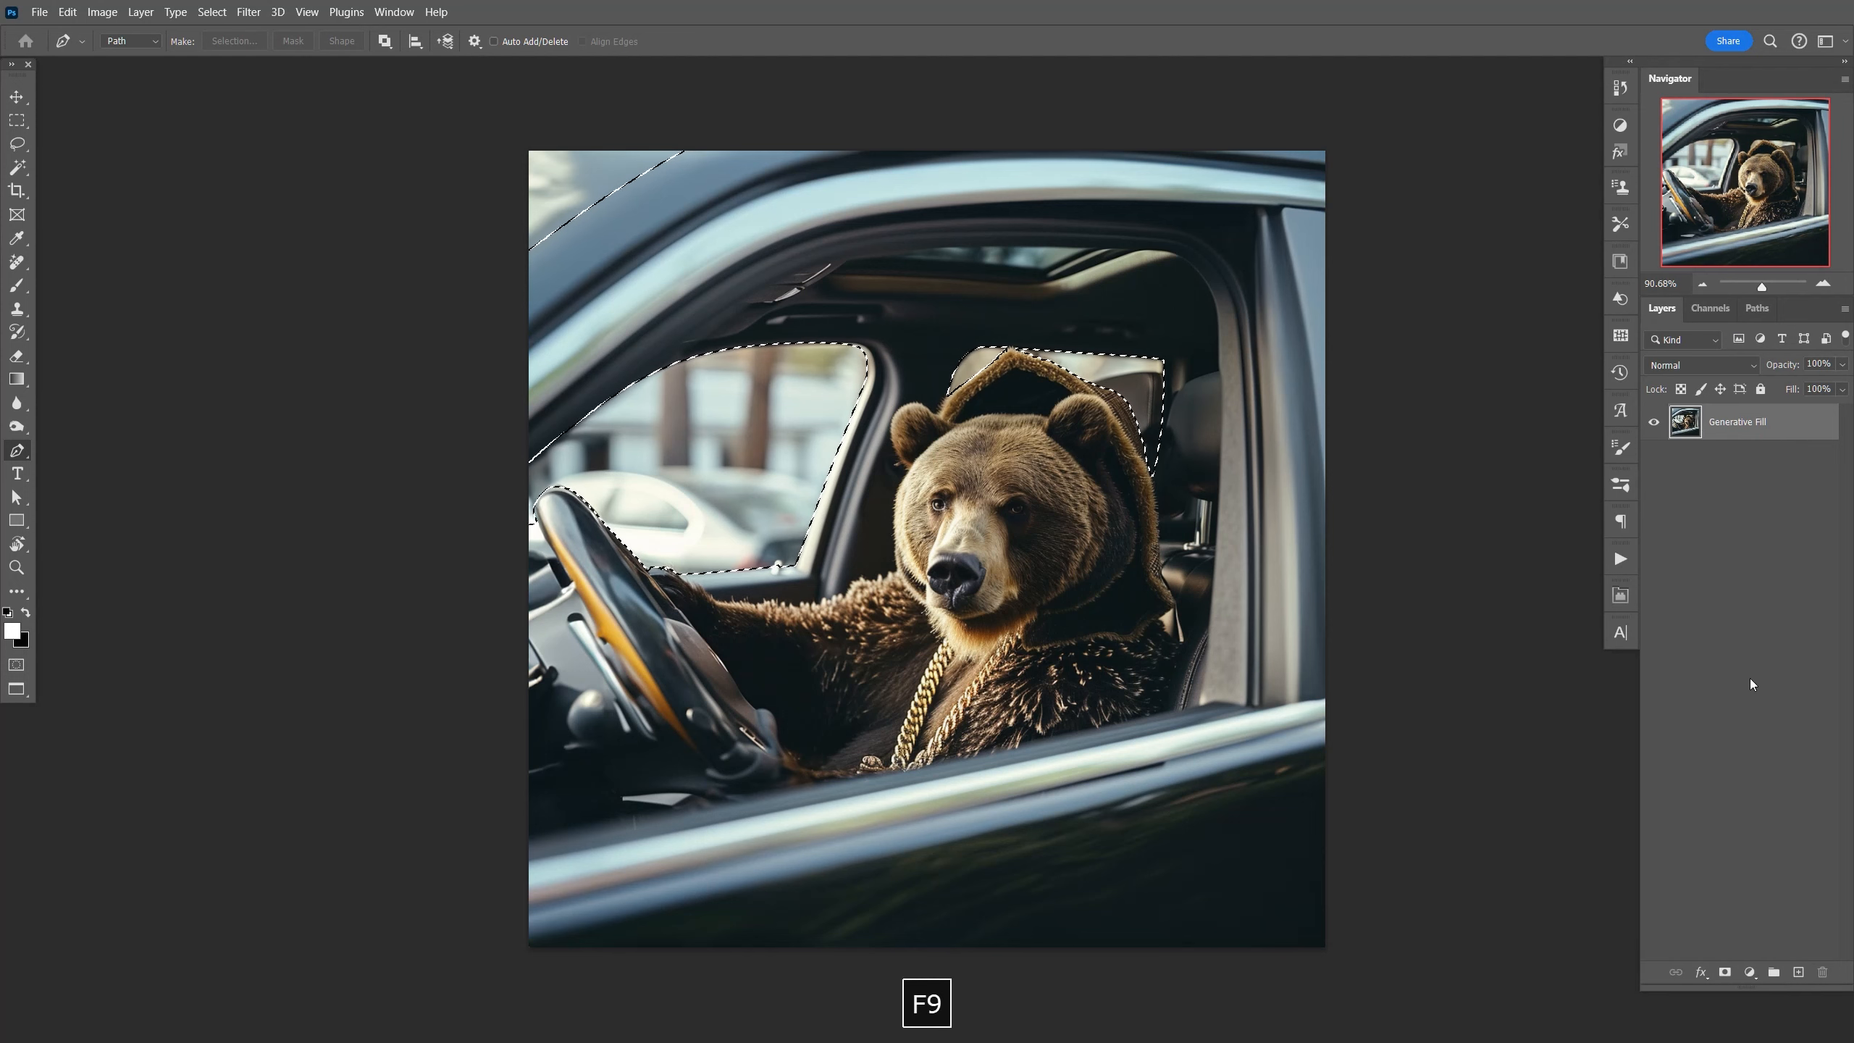
left_click(1725, 972)
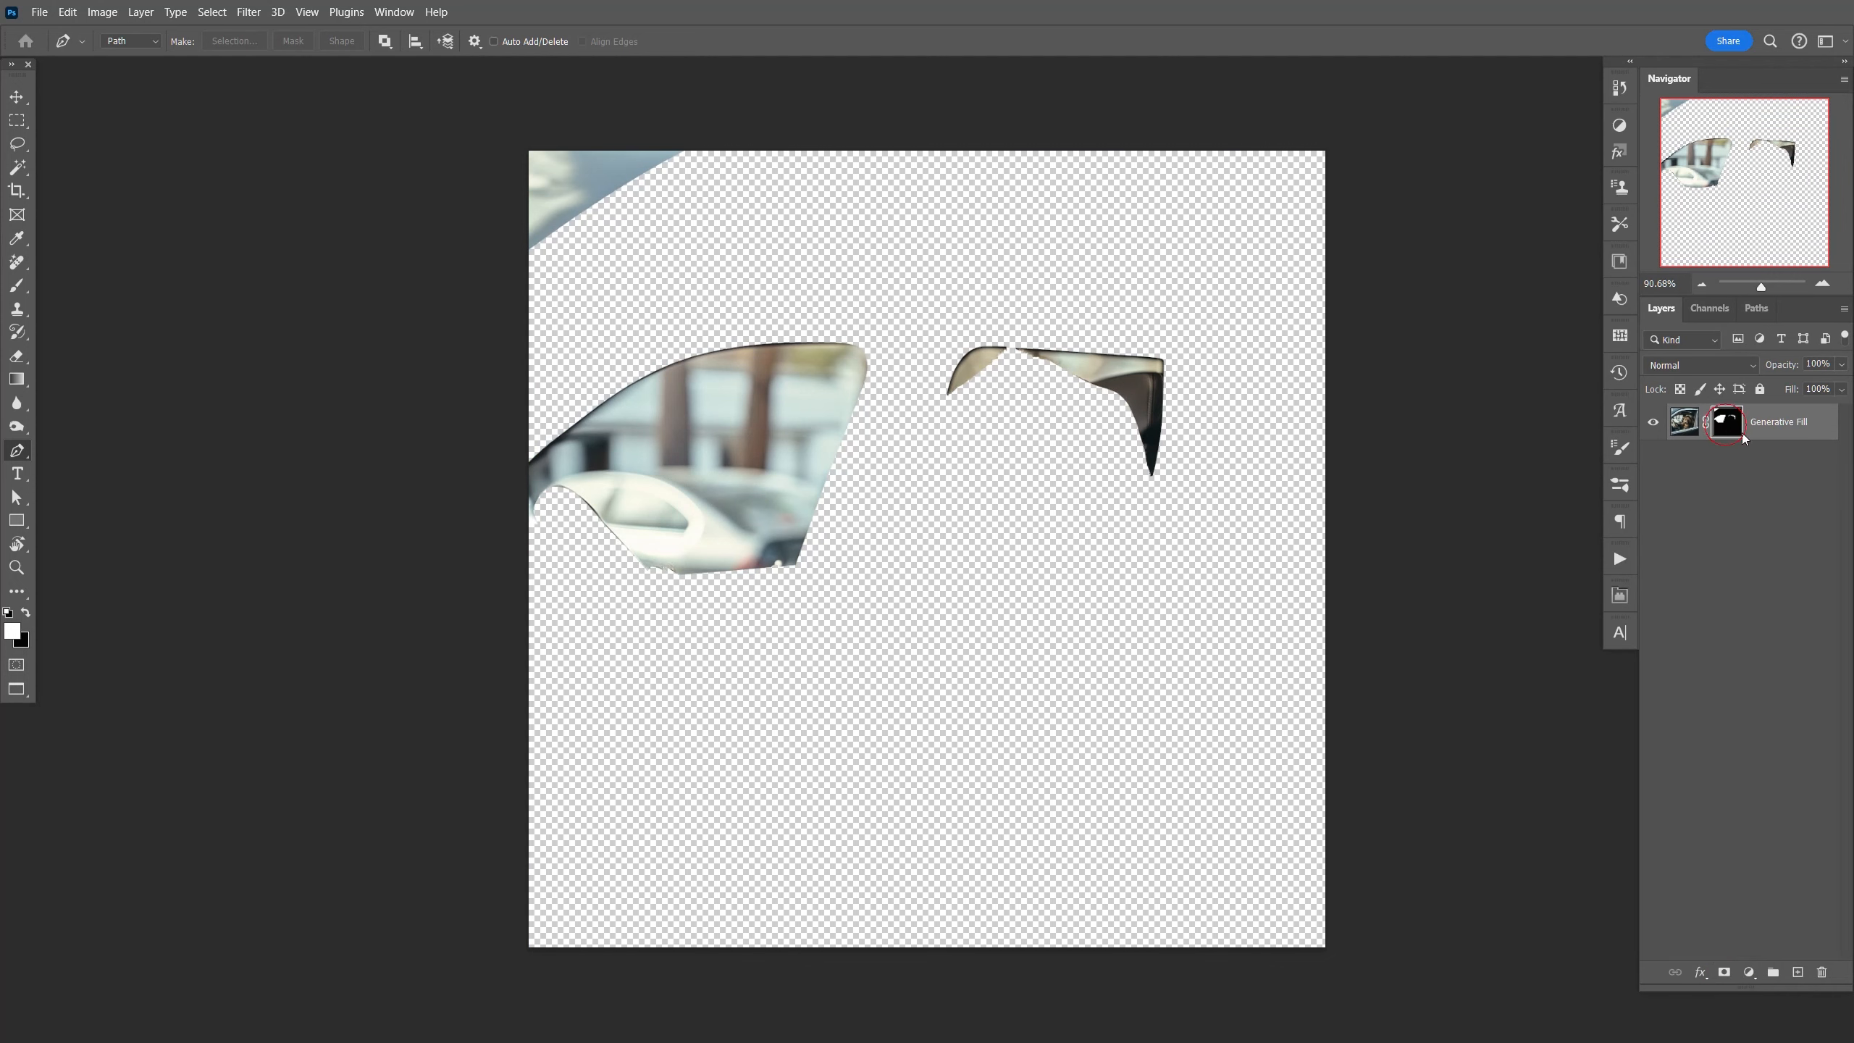
key("ctrl+i")
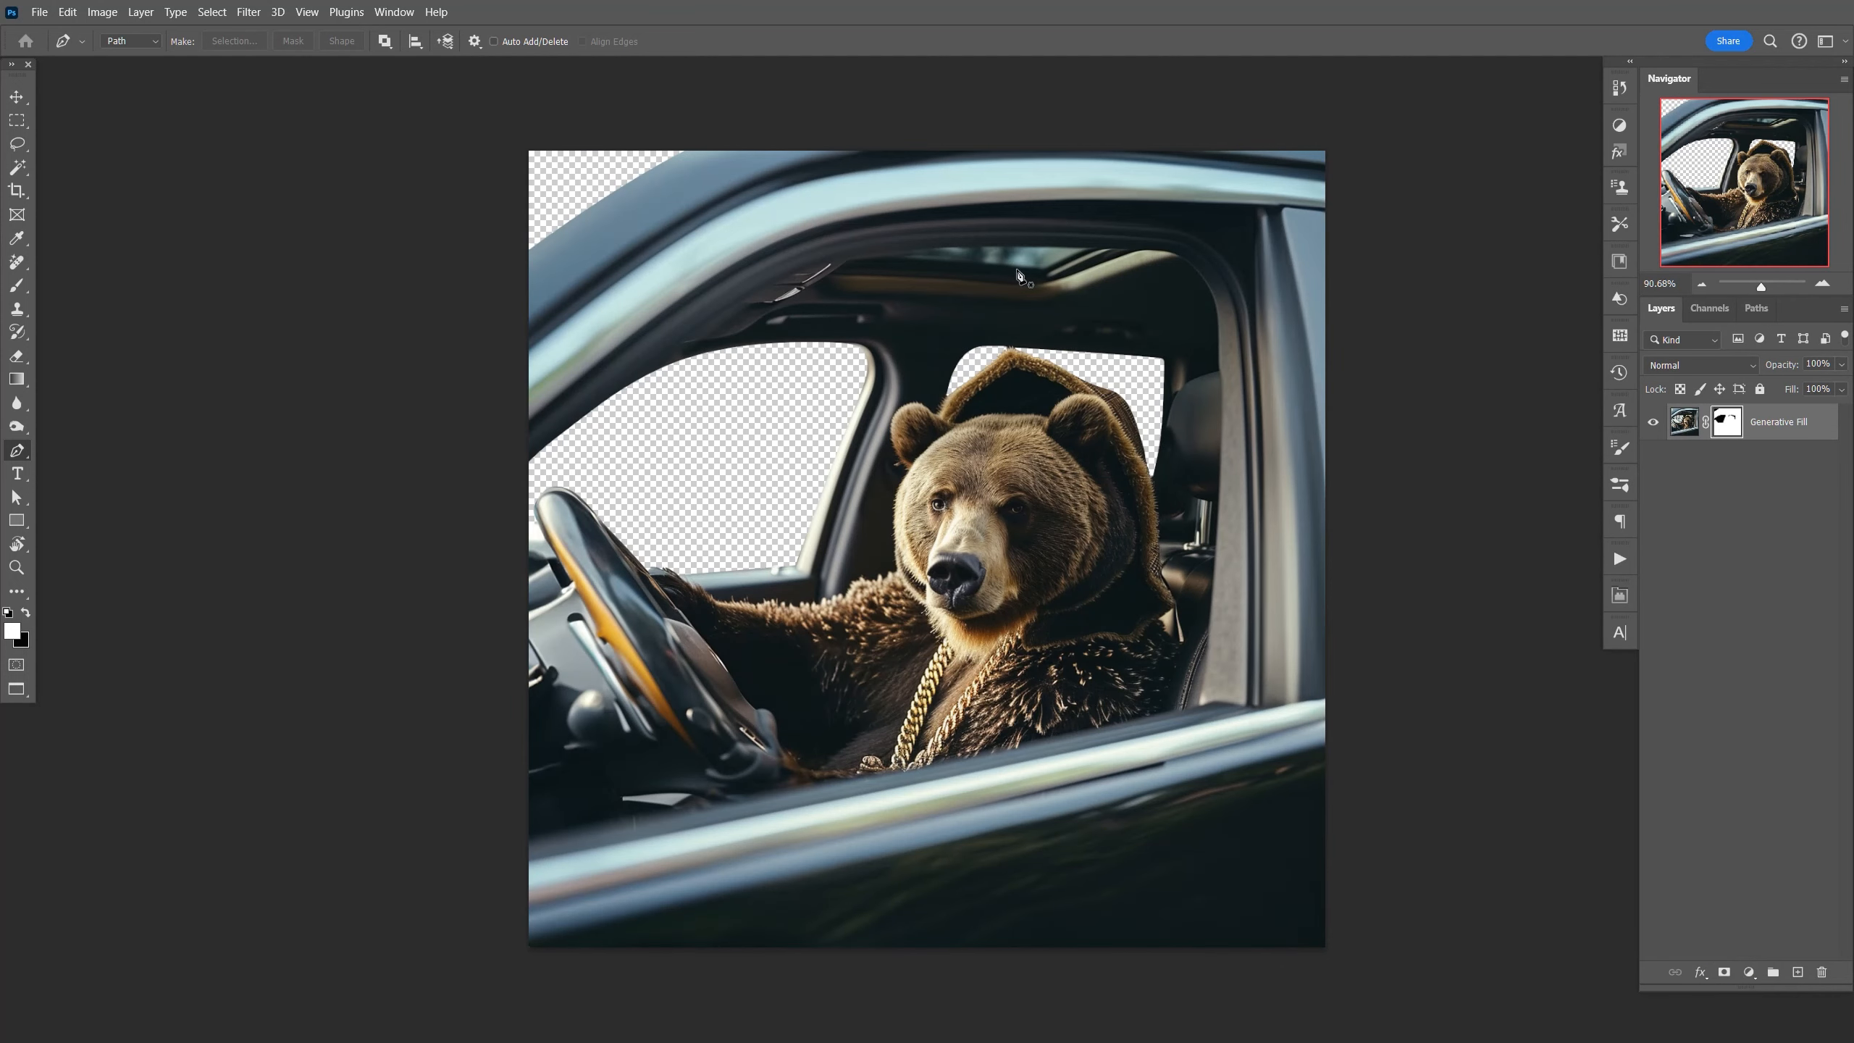
Outline the sunroof glass with the Pen tool, load it as a selection, and fill it black on the layer mask.
key("ctrl+BackSpace")
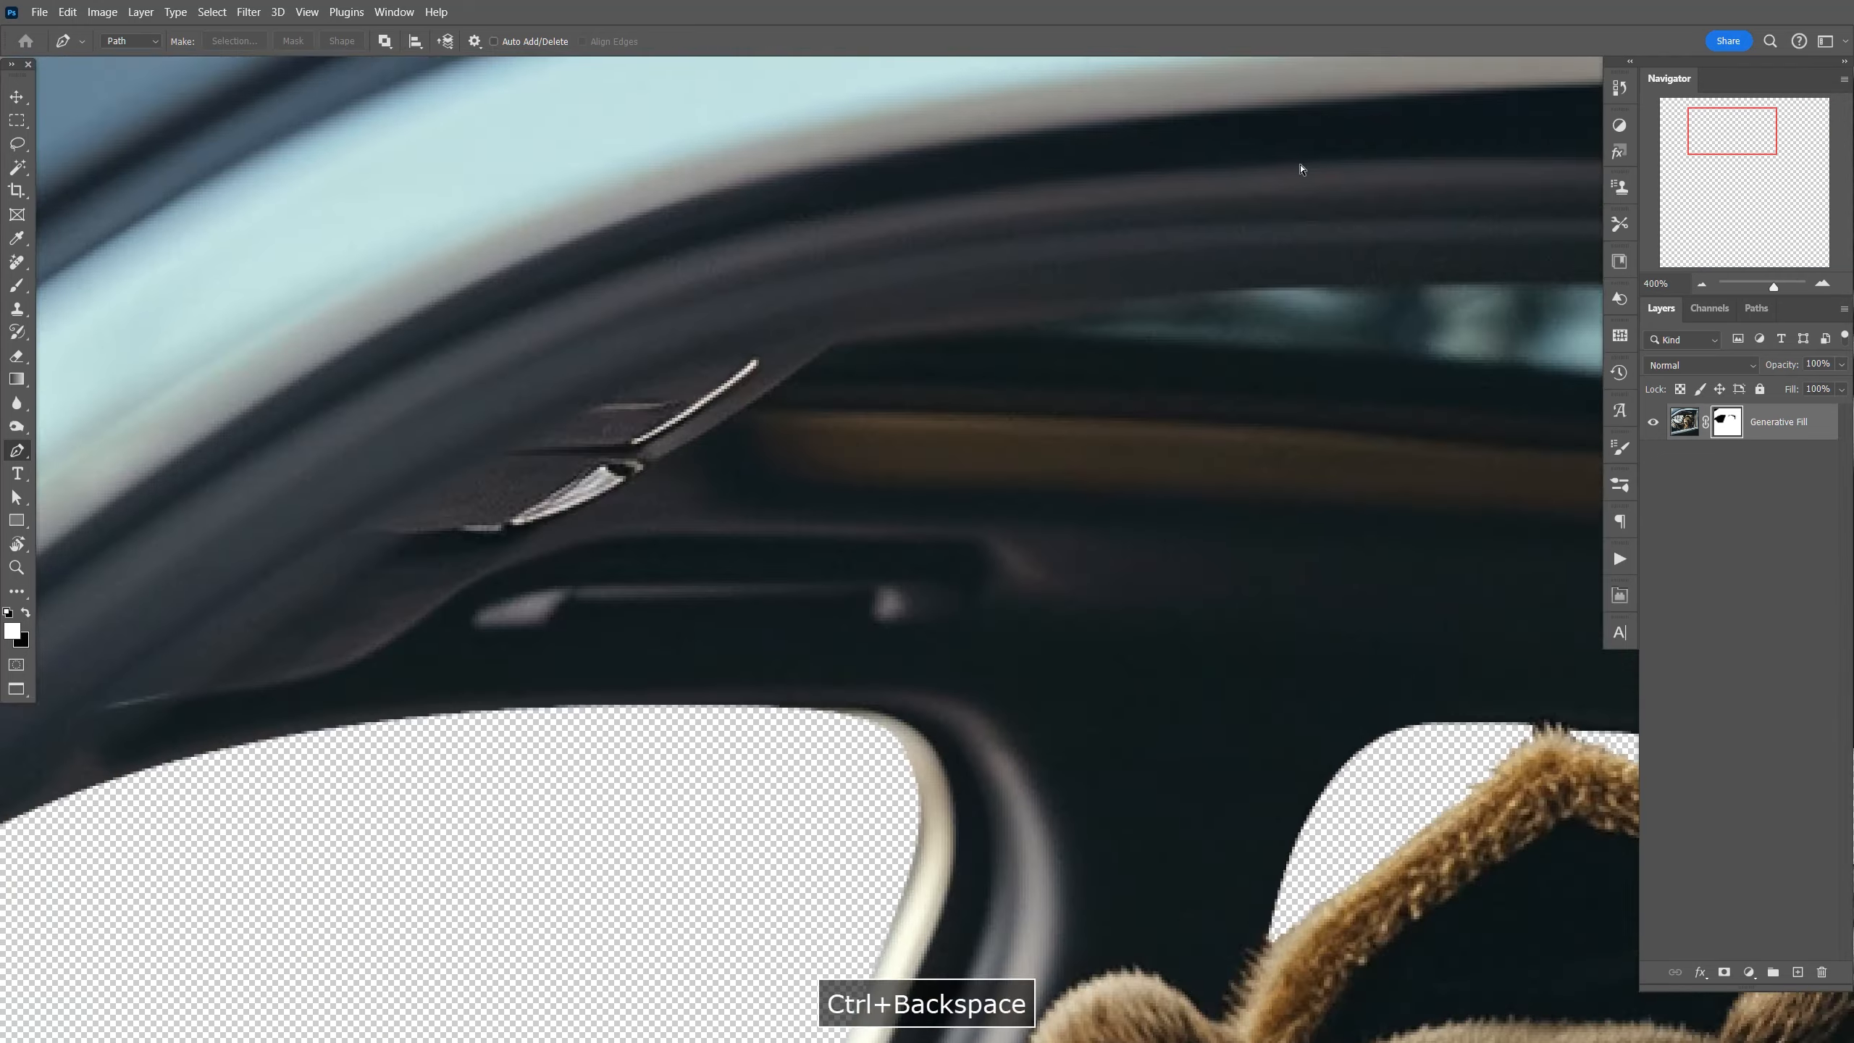
left_click_drag(1300, 169, 599, 103)
left_click(253, 269)
left_click_drag(818, 211, 1133, 211)
left_click(1246, 229)
mouse_move(1007, 327)
left_mouse_down()
mouse_move(924, 399)
mouse_move(1004, 330)
left_mouse_up()
left_click_drag(616, 292, 389, 276)
key("ctrl+Return")
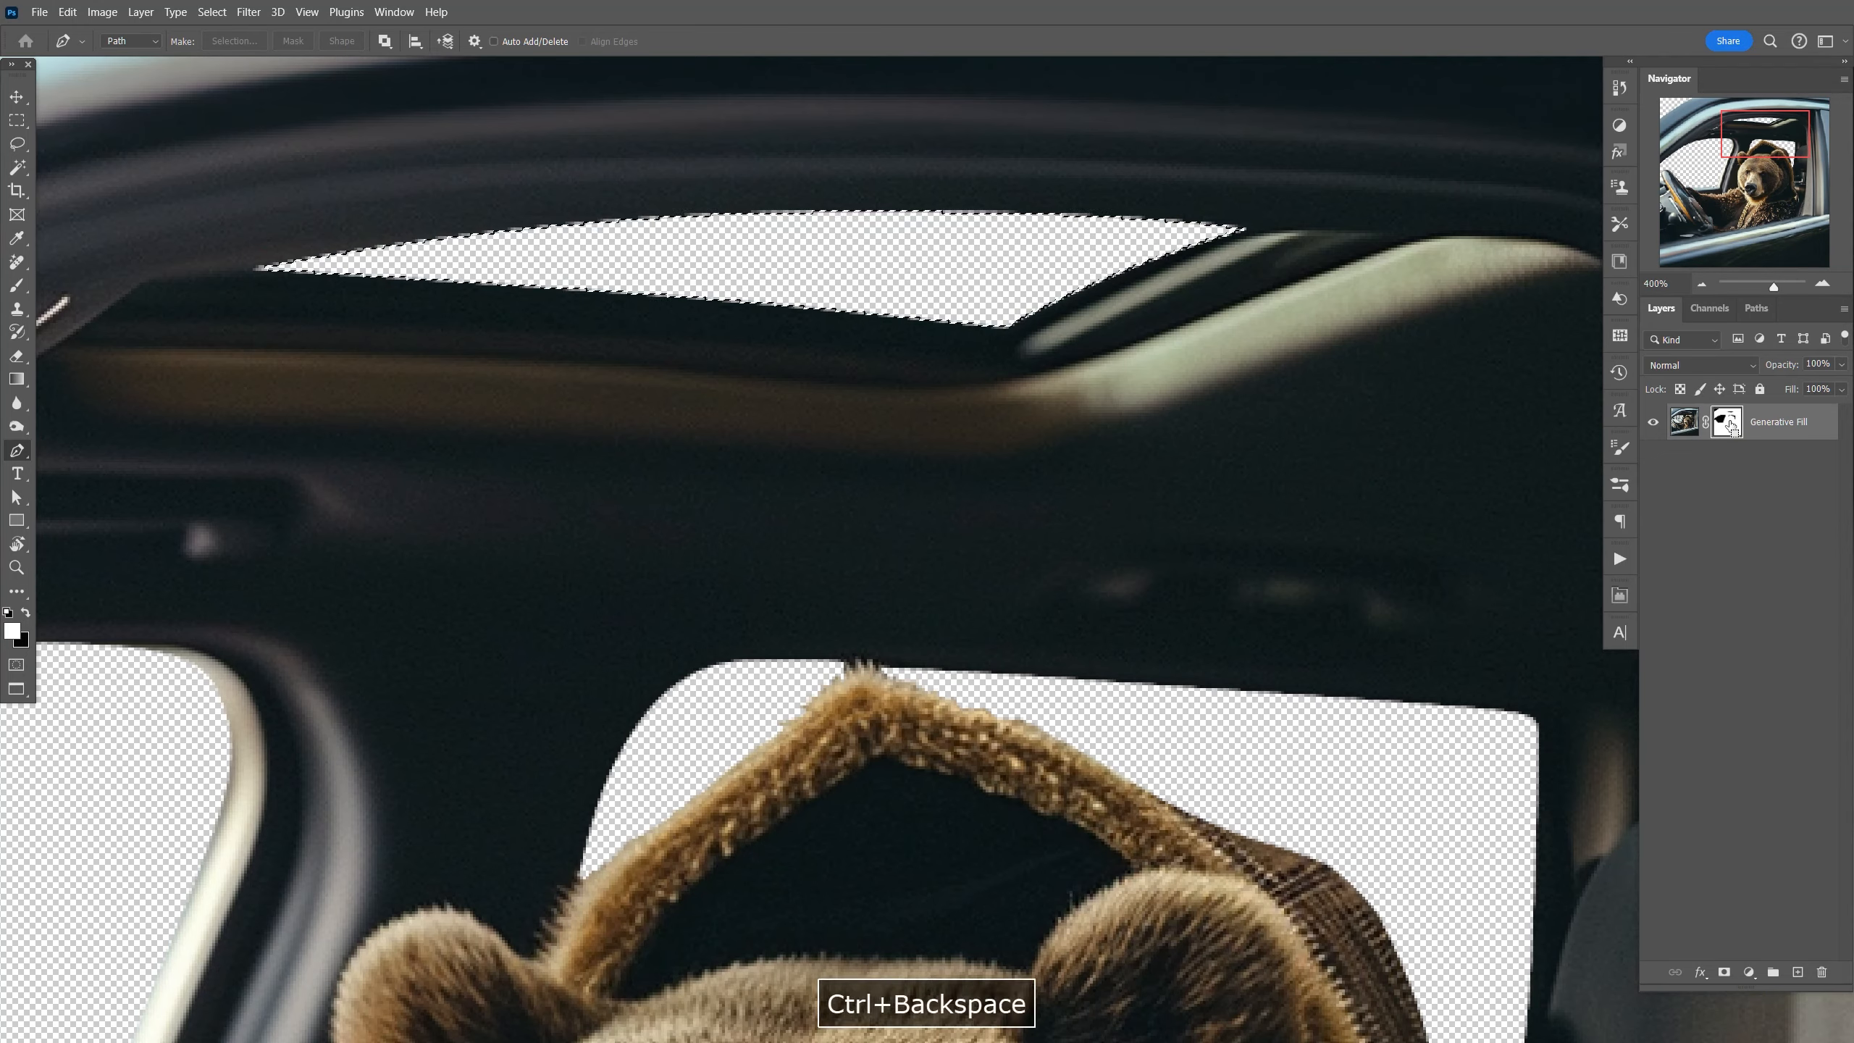
key("F9")
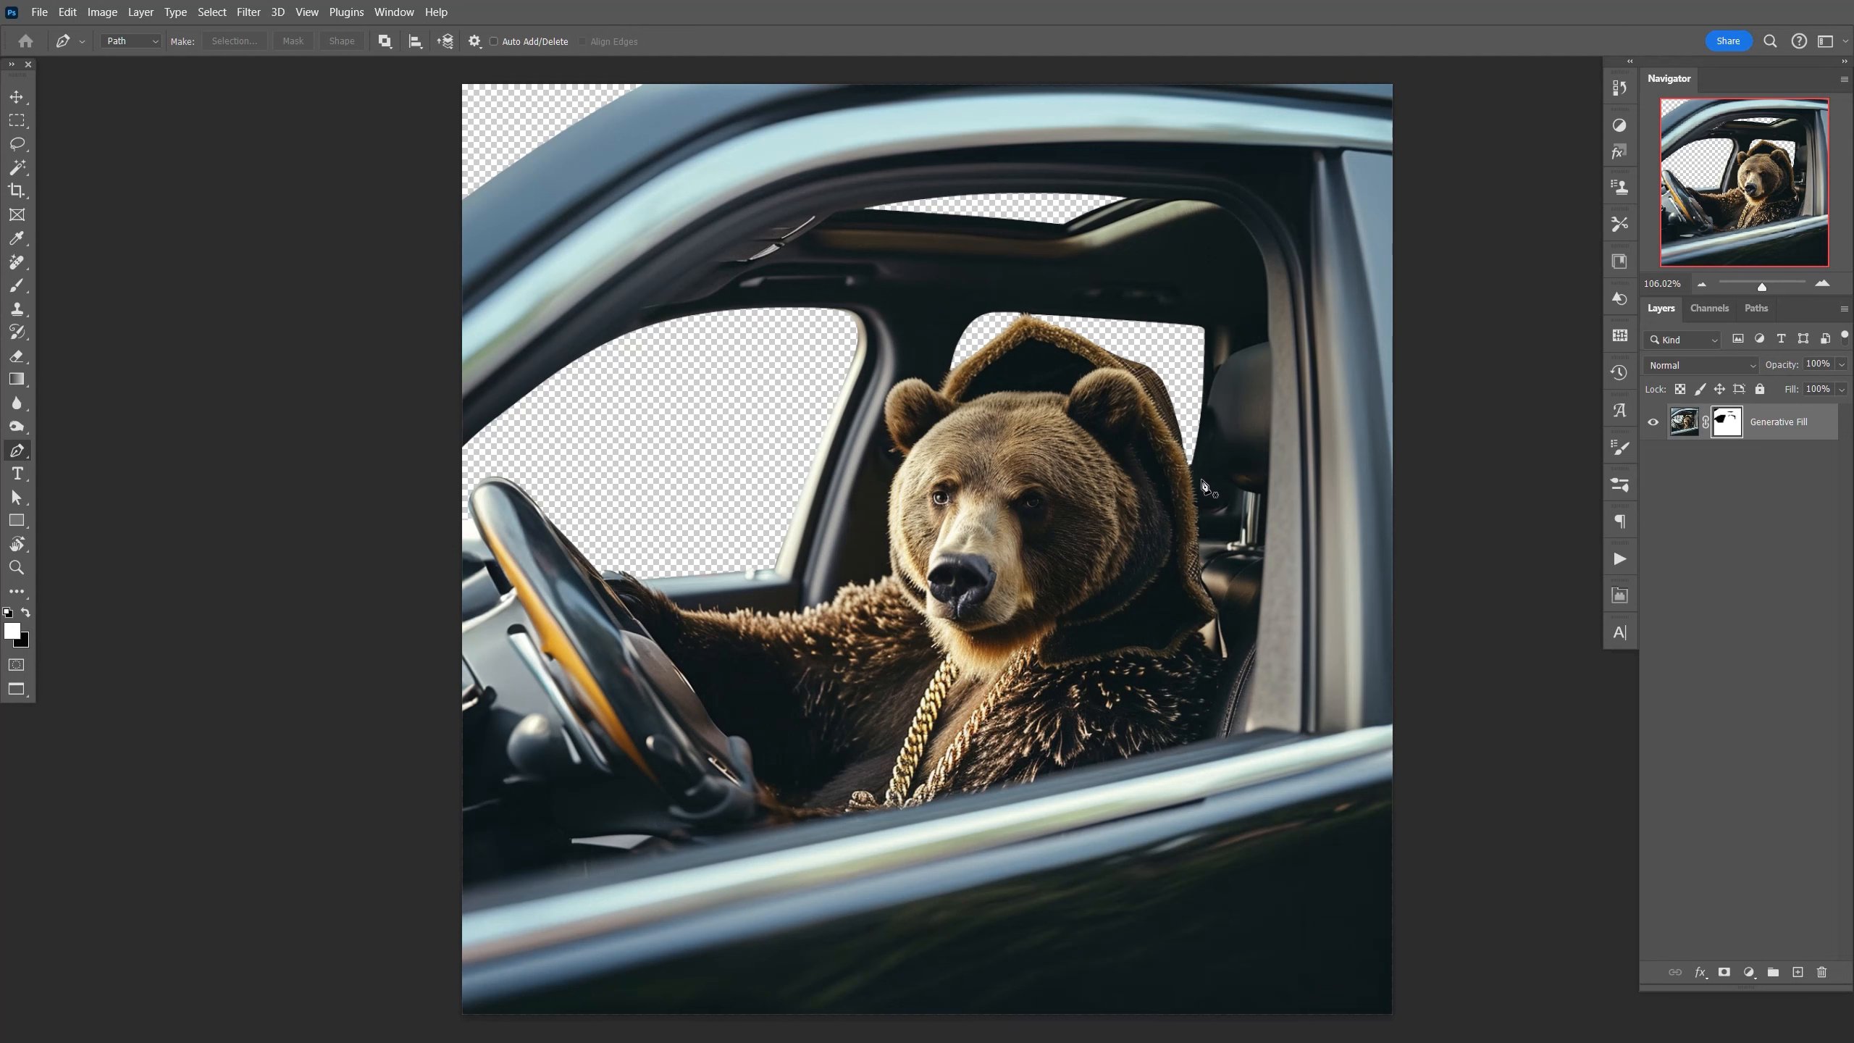
Trace the remaining narrow gap beside the bear's hood, mask it out of the layer, and save the document.
scroll(1237, 390, "up", 4)
left_click_drag(1080, 319, 1076, 486)
left_click(1052, 964)
left_click(1004, 754)
left_click(937, 202)
left_click(1020, 226)
left_click(1079, 320)
right_click(1055, 292)
key("Return")
key("F9")
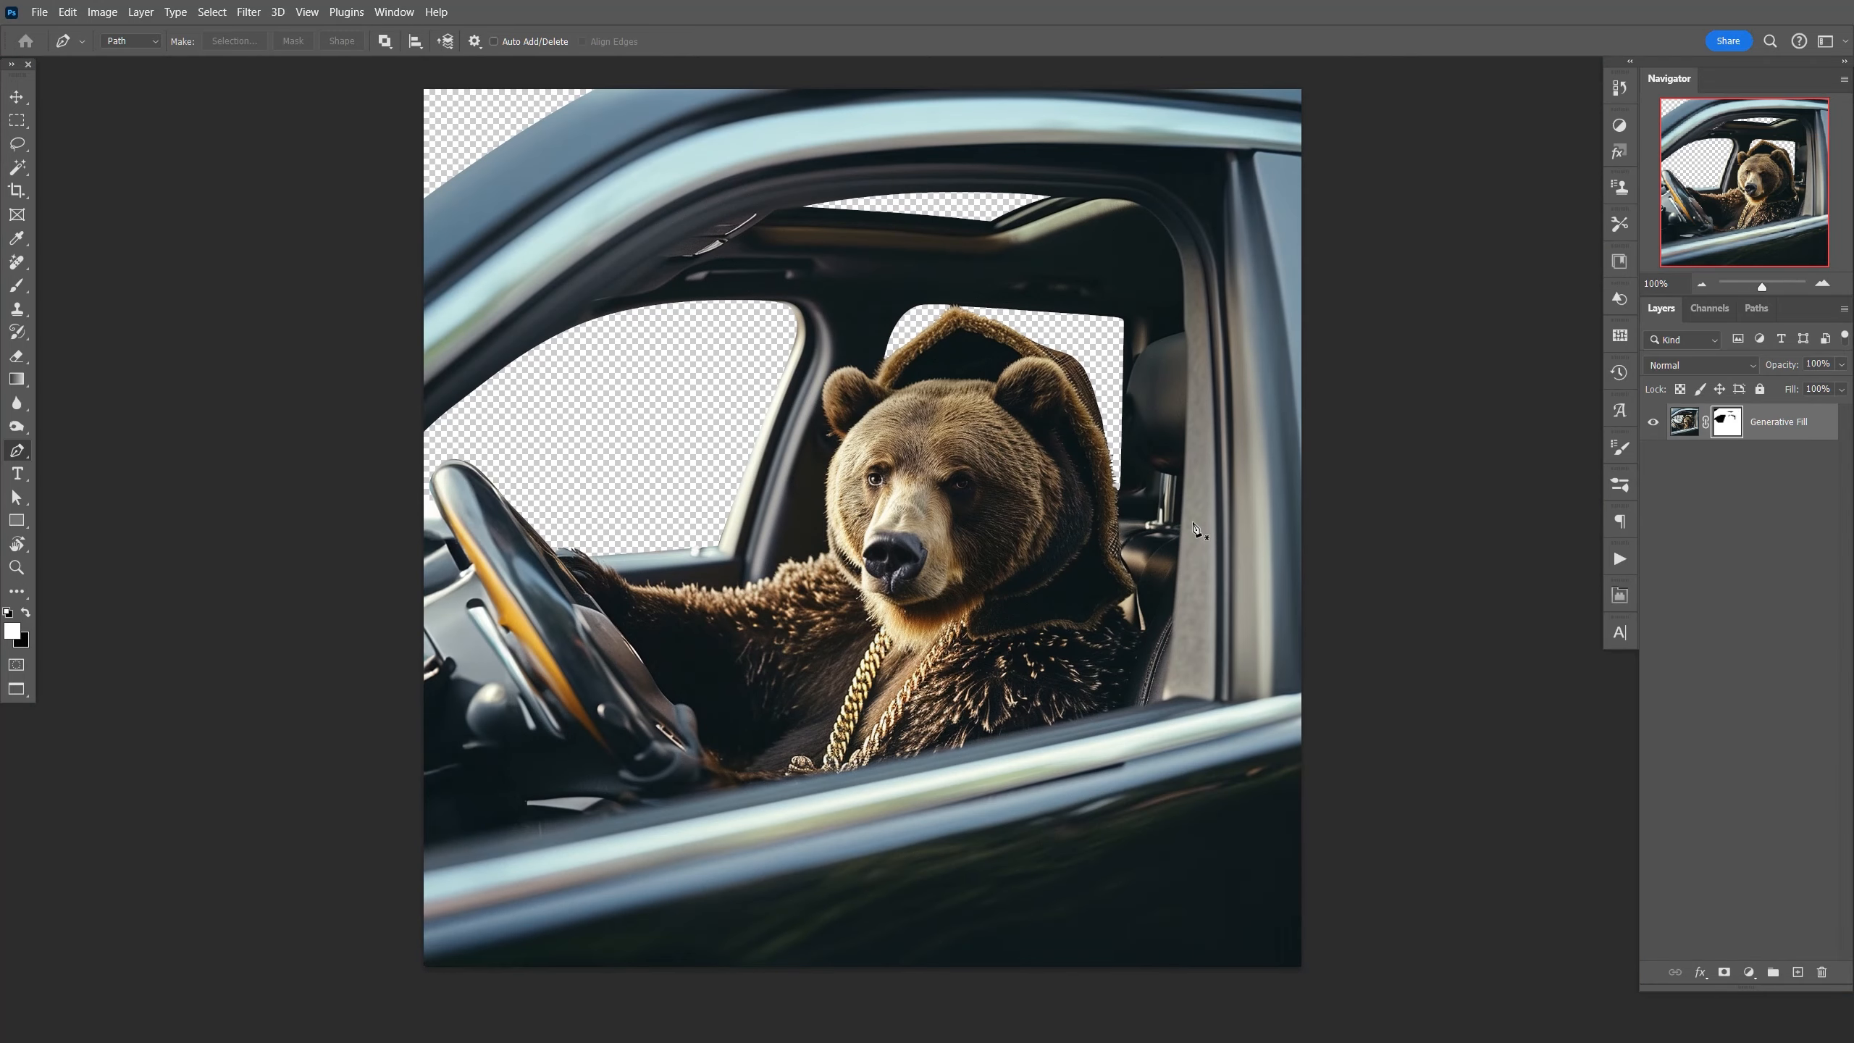
key("ctrl+s")
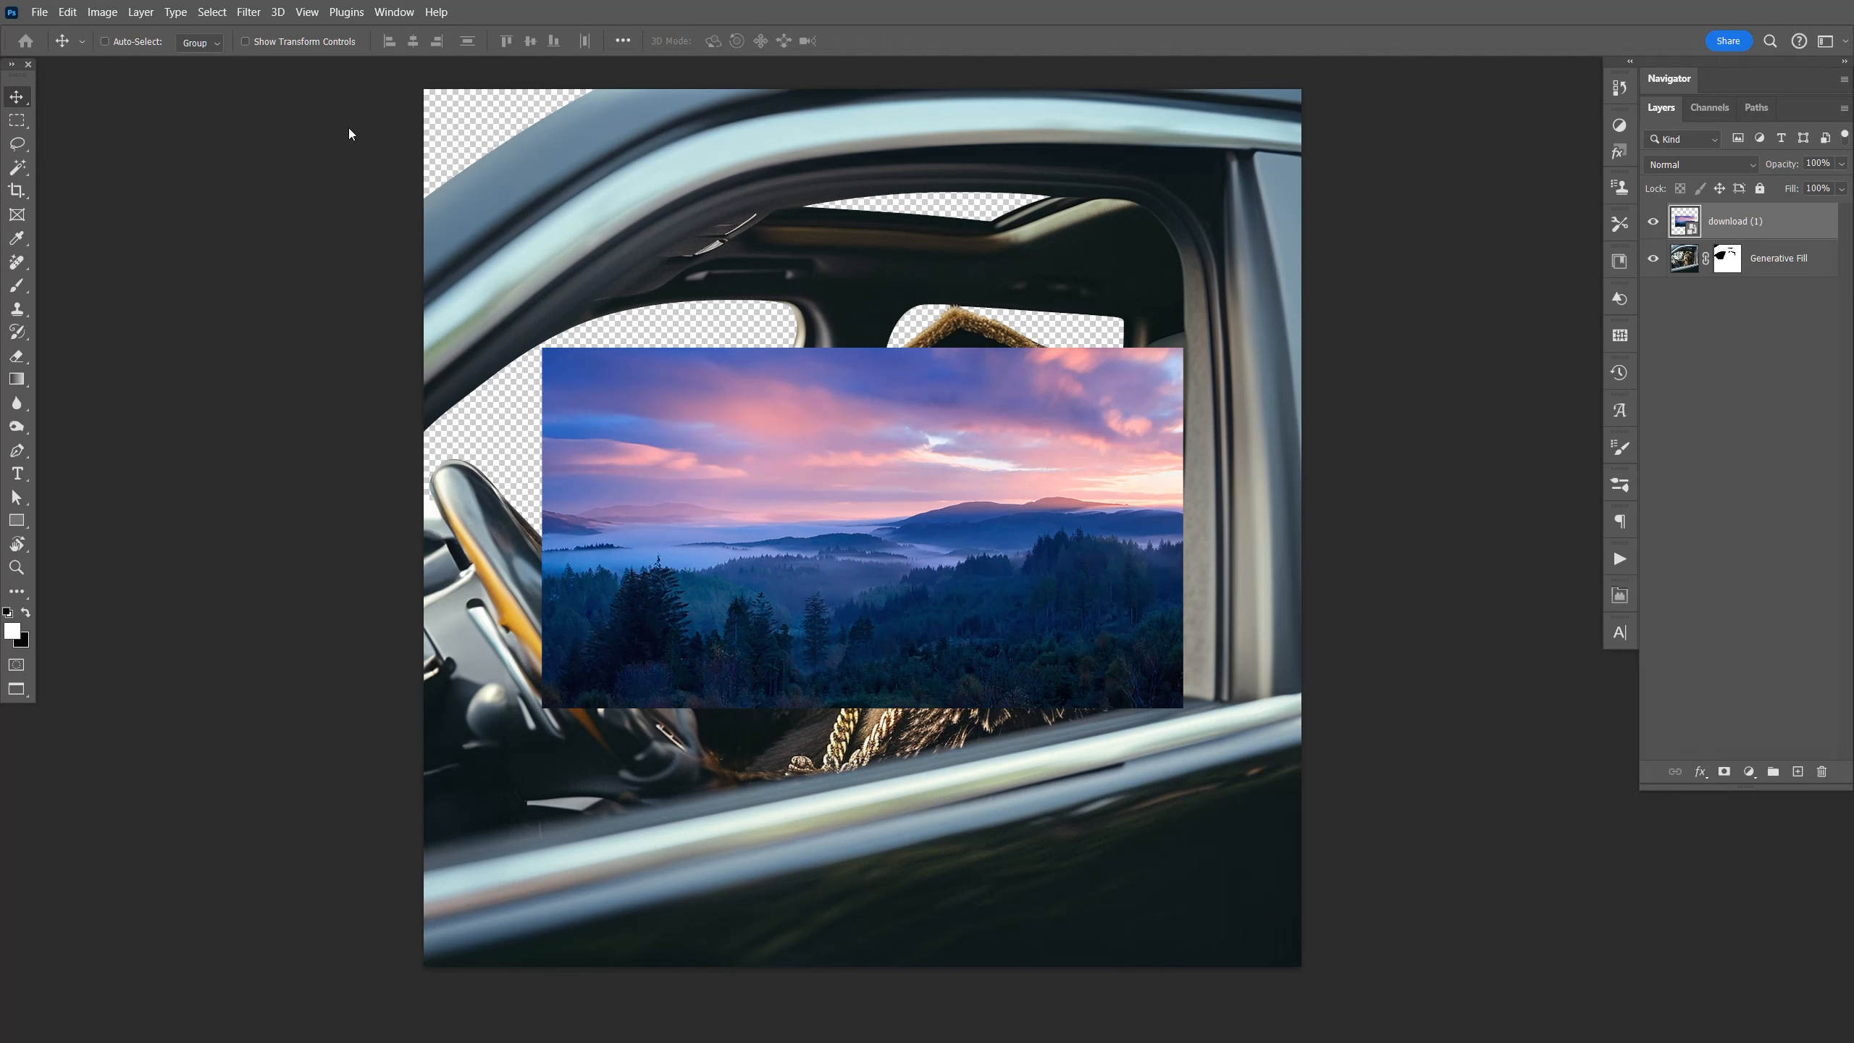
Flip the placed sunset landscape layer horizontally.
left_click(1654, 221)
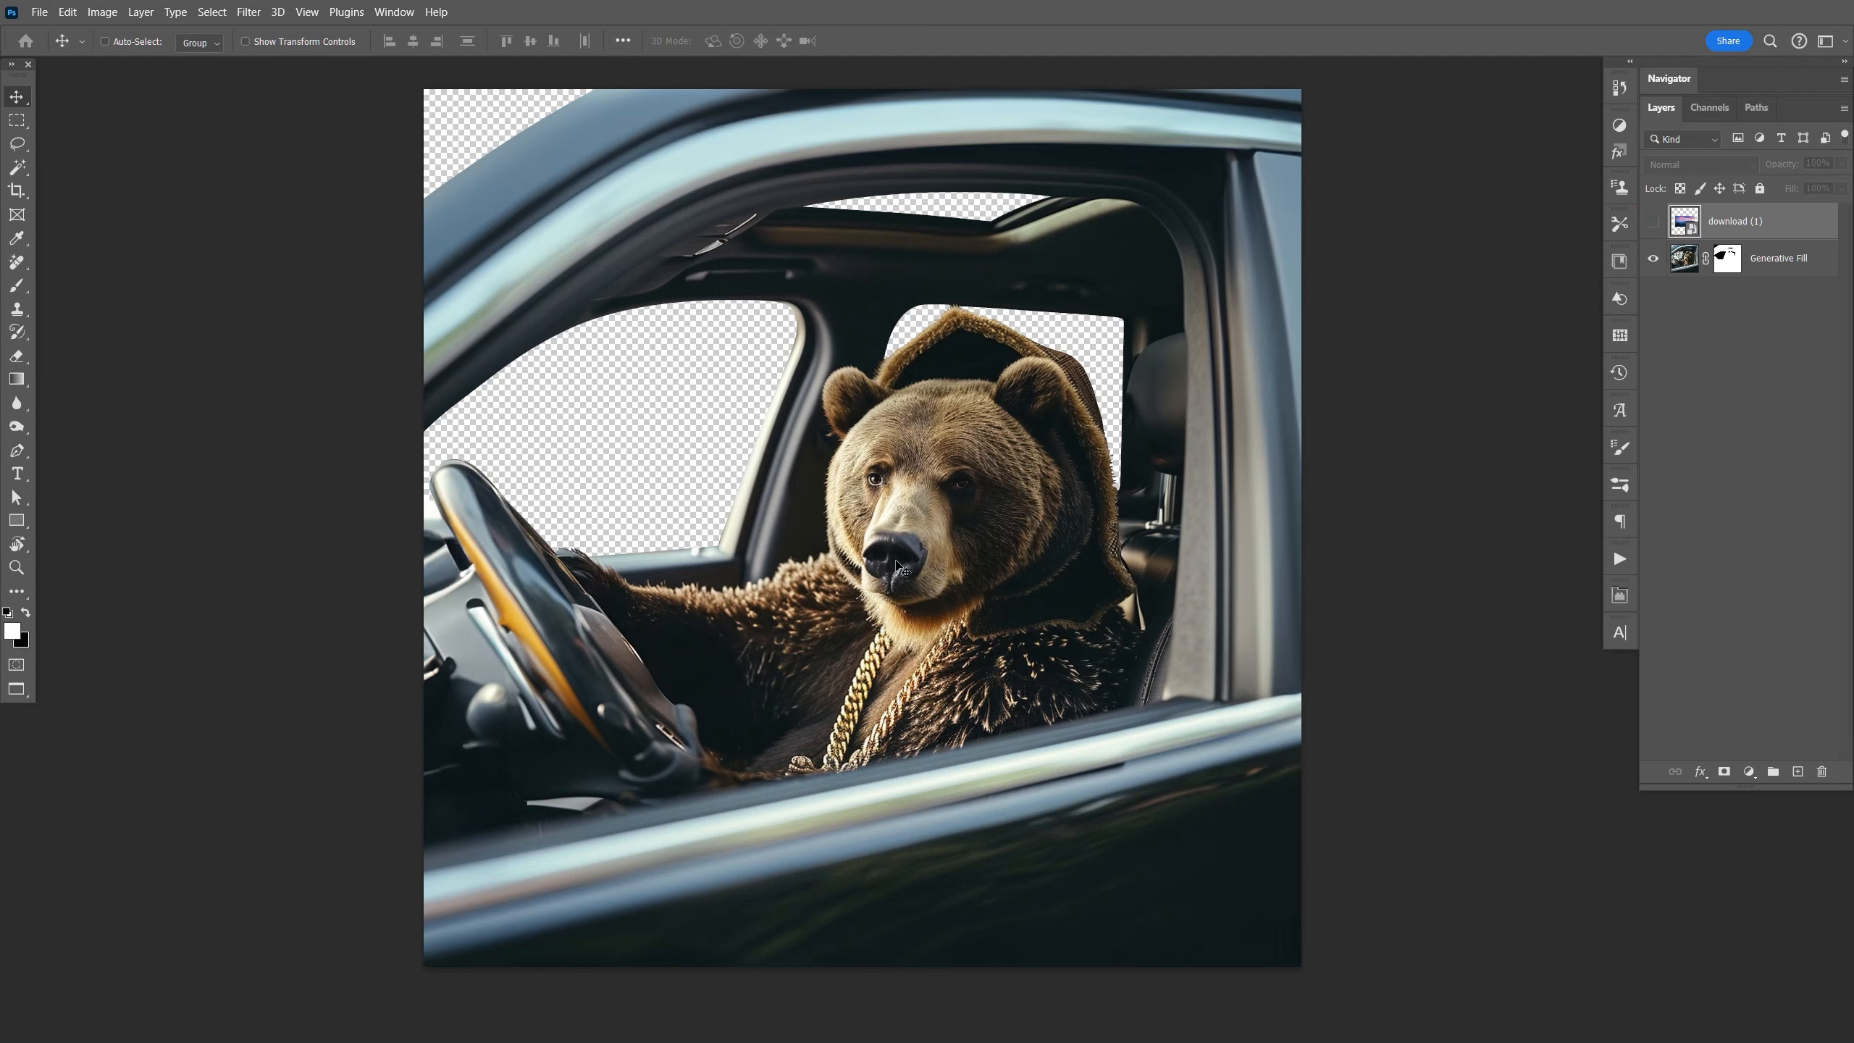
left_click(1653, 223)
left_click(1759, 231)
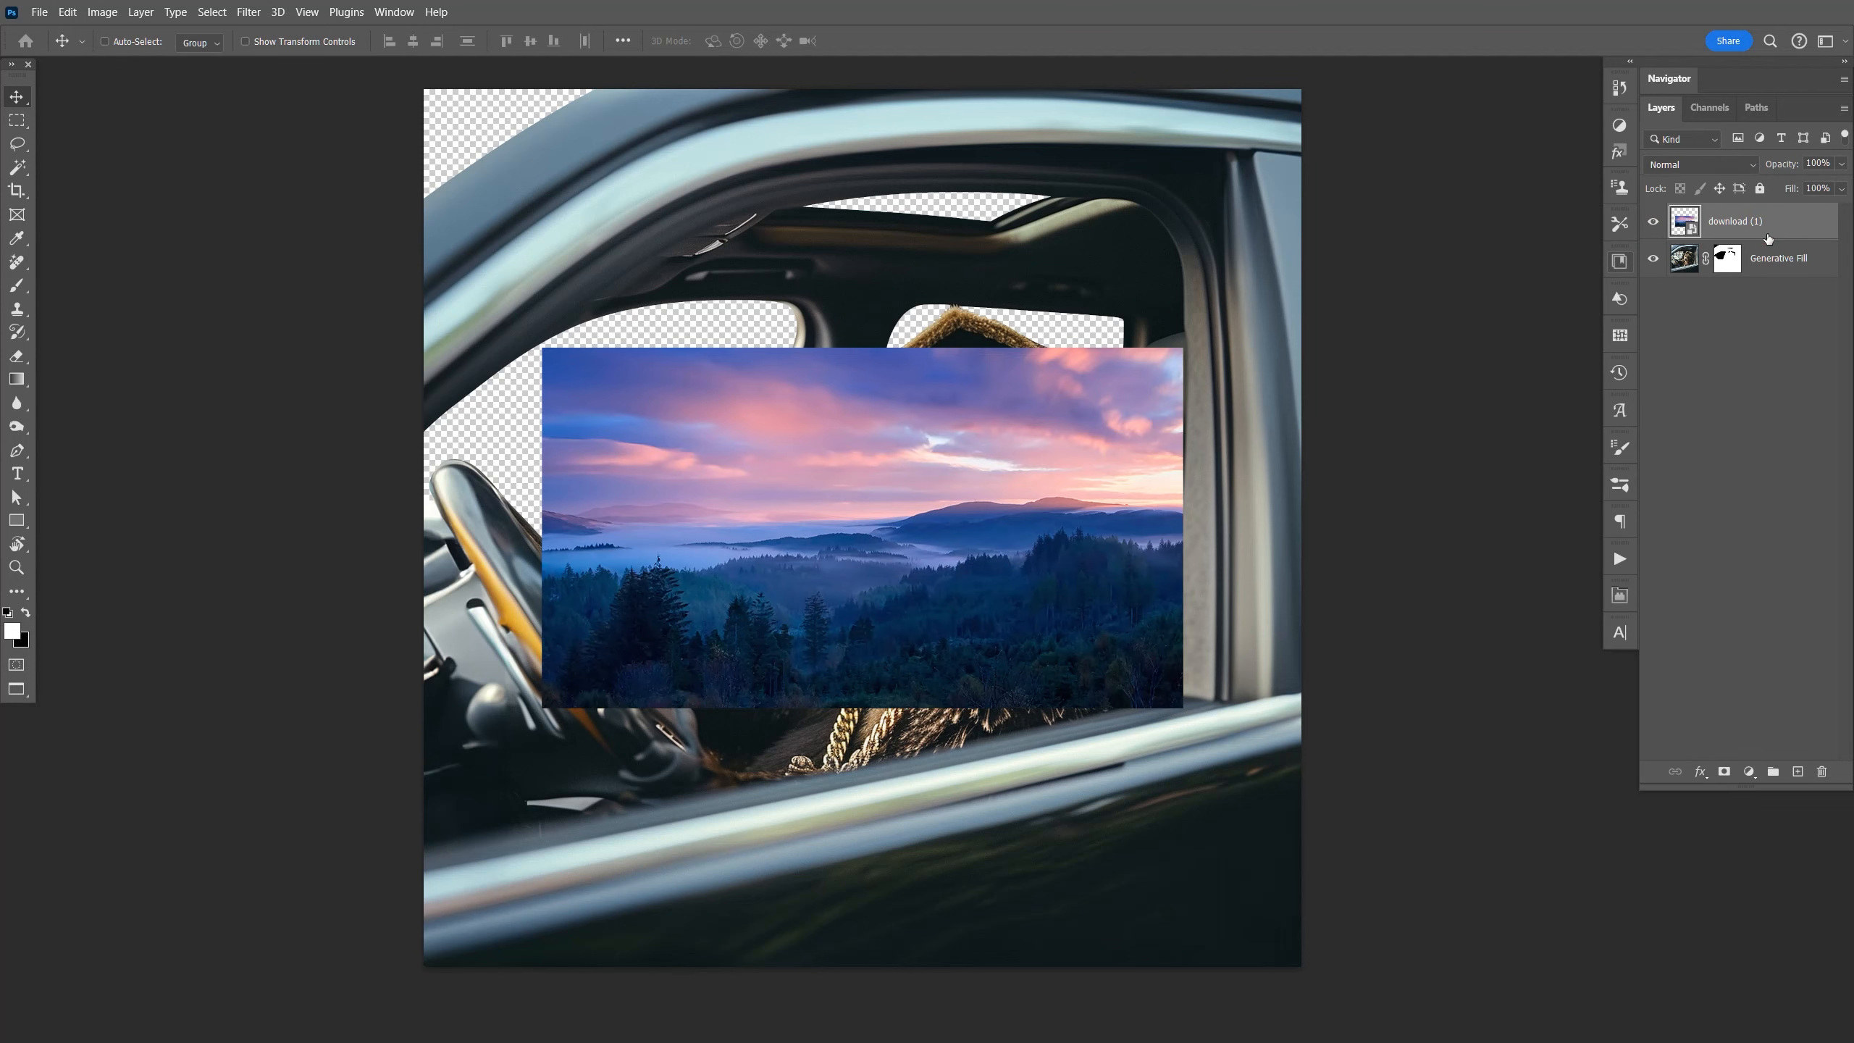
key("ctrl+t")
right_click(1062, 511)
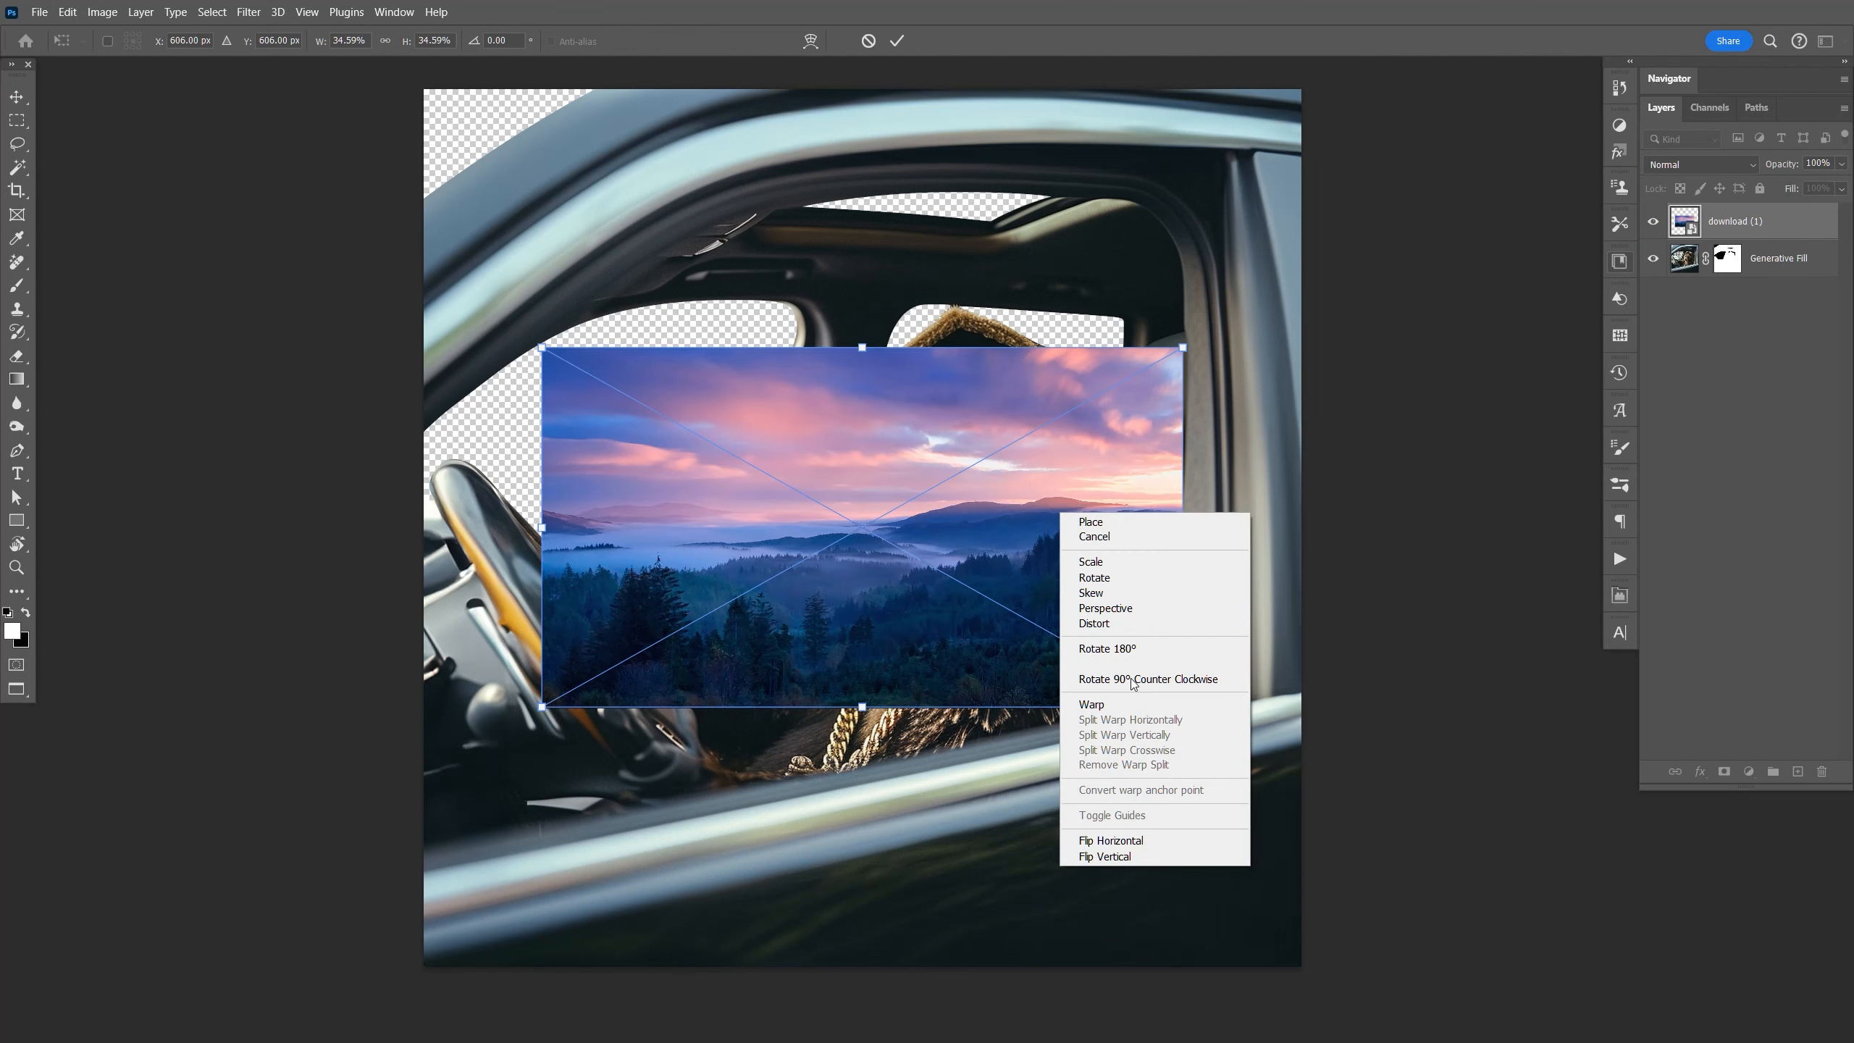
left_click(1135, 841)
key("Return")
Move the landscape layer beneath the bear layer and place it in a new group named bg.
left_click_drag(1741, 223, 1741, 276)
key("ctrl+g")
double_click(1721, 252)
type("bg")
key("Return")
Rename the landscape layer inside the bg group as main.
double_click(1744, 280)
type("main")
key("Return")
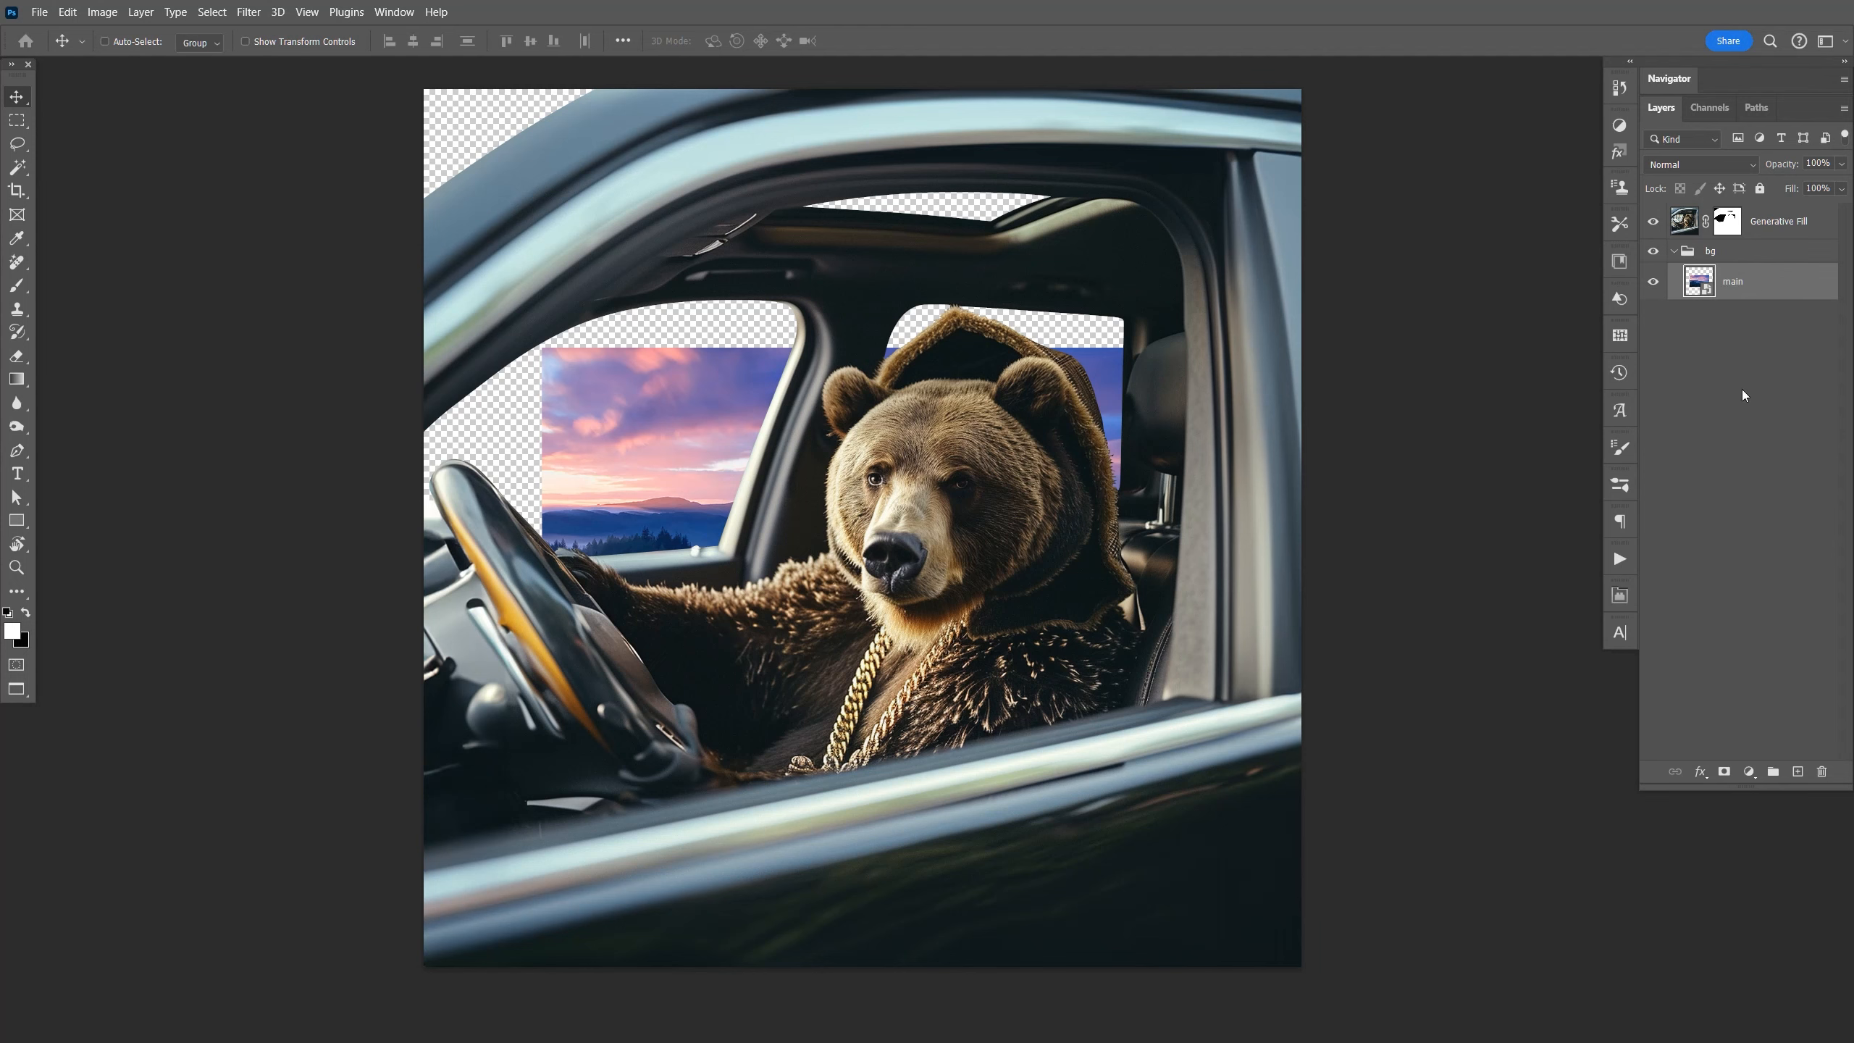
Scale the landscape to about 95.3%, position it so the pink sky and hills fill the car windows, and save the document.
key("ctrl+t")
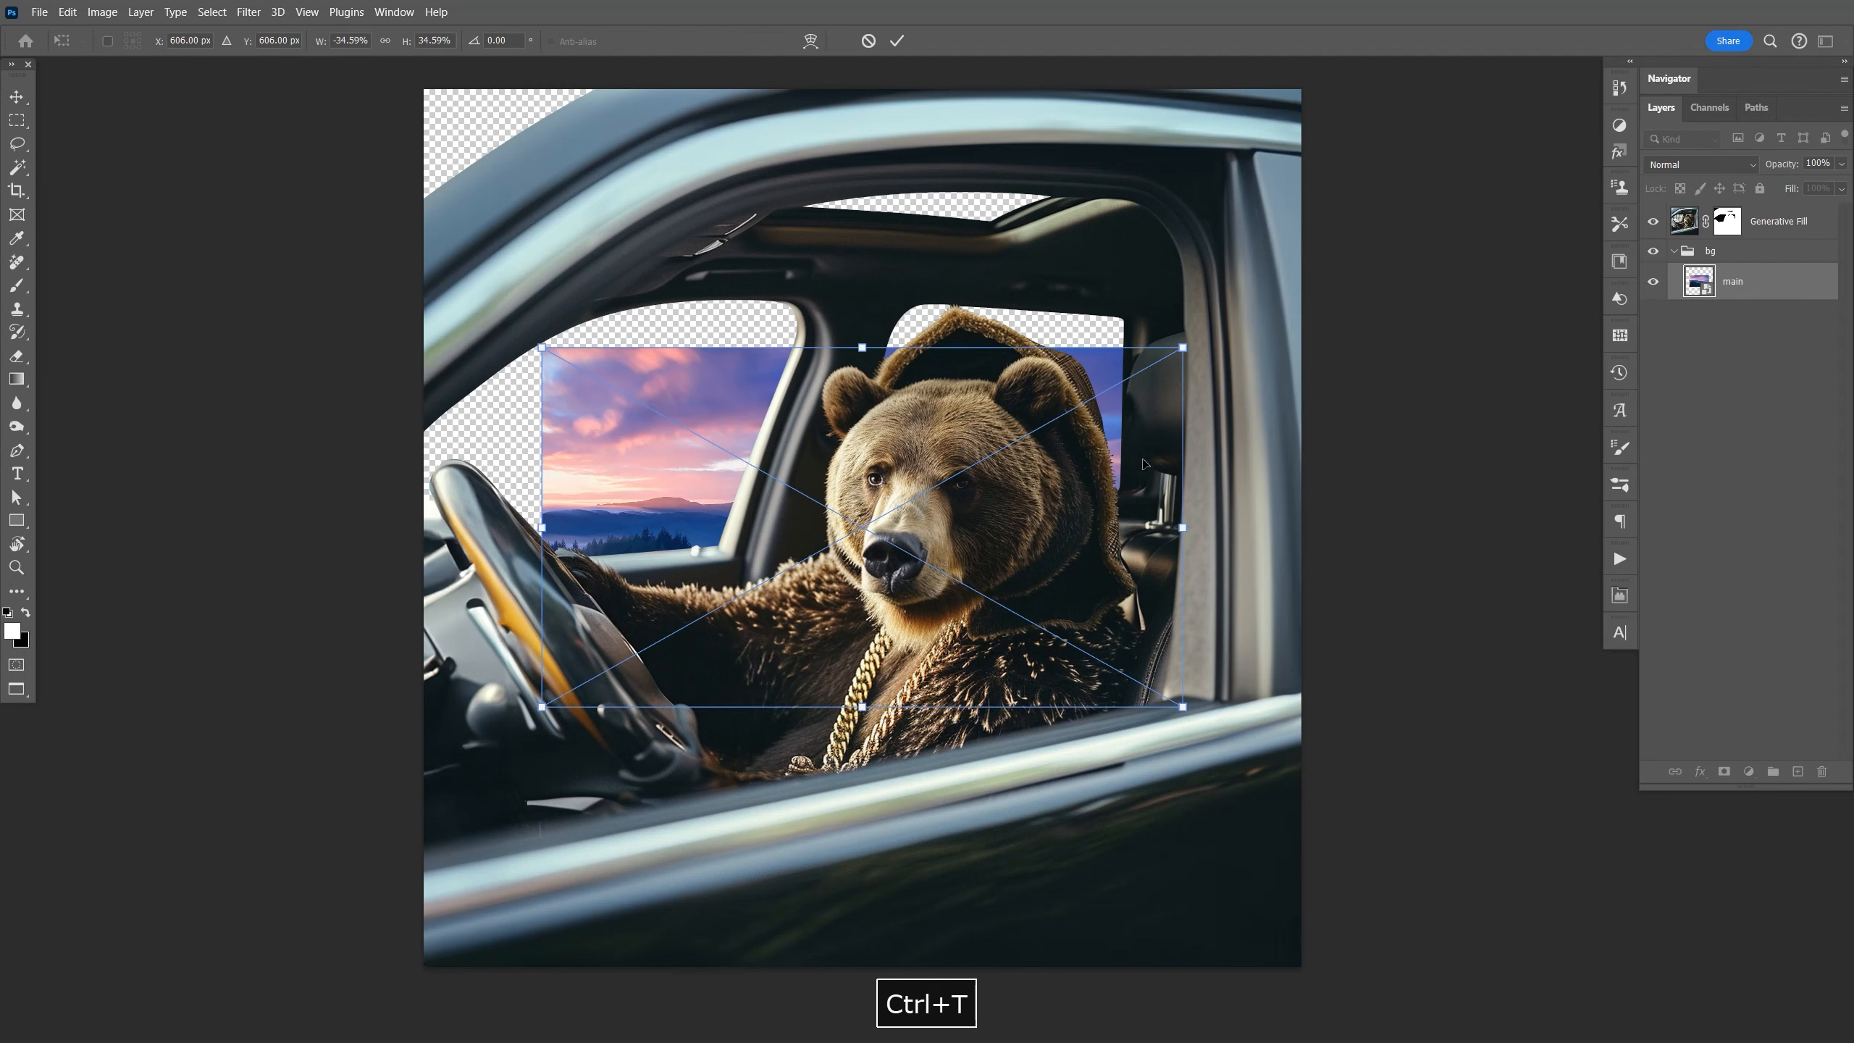
left_click_drag(1182, 707, 1358, 829)
left_click_drag(1164, 606, 1185, 455)
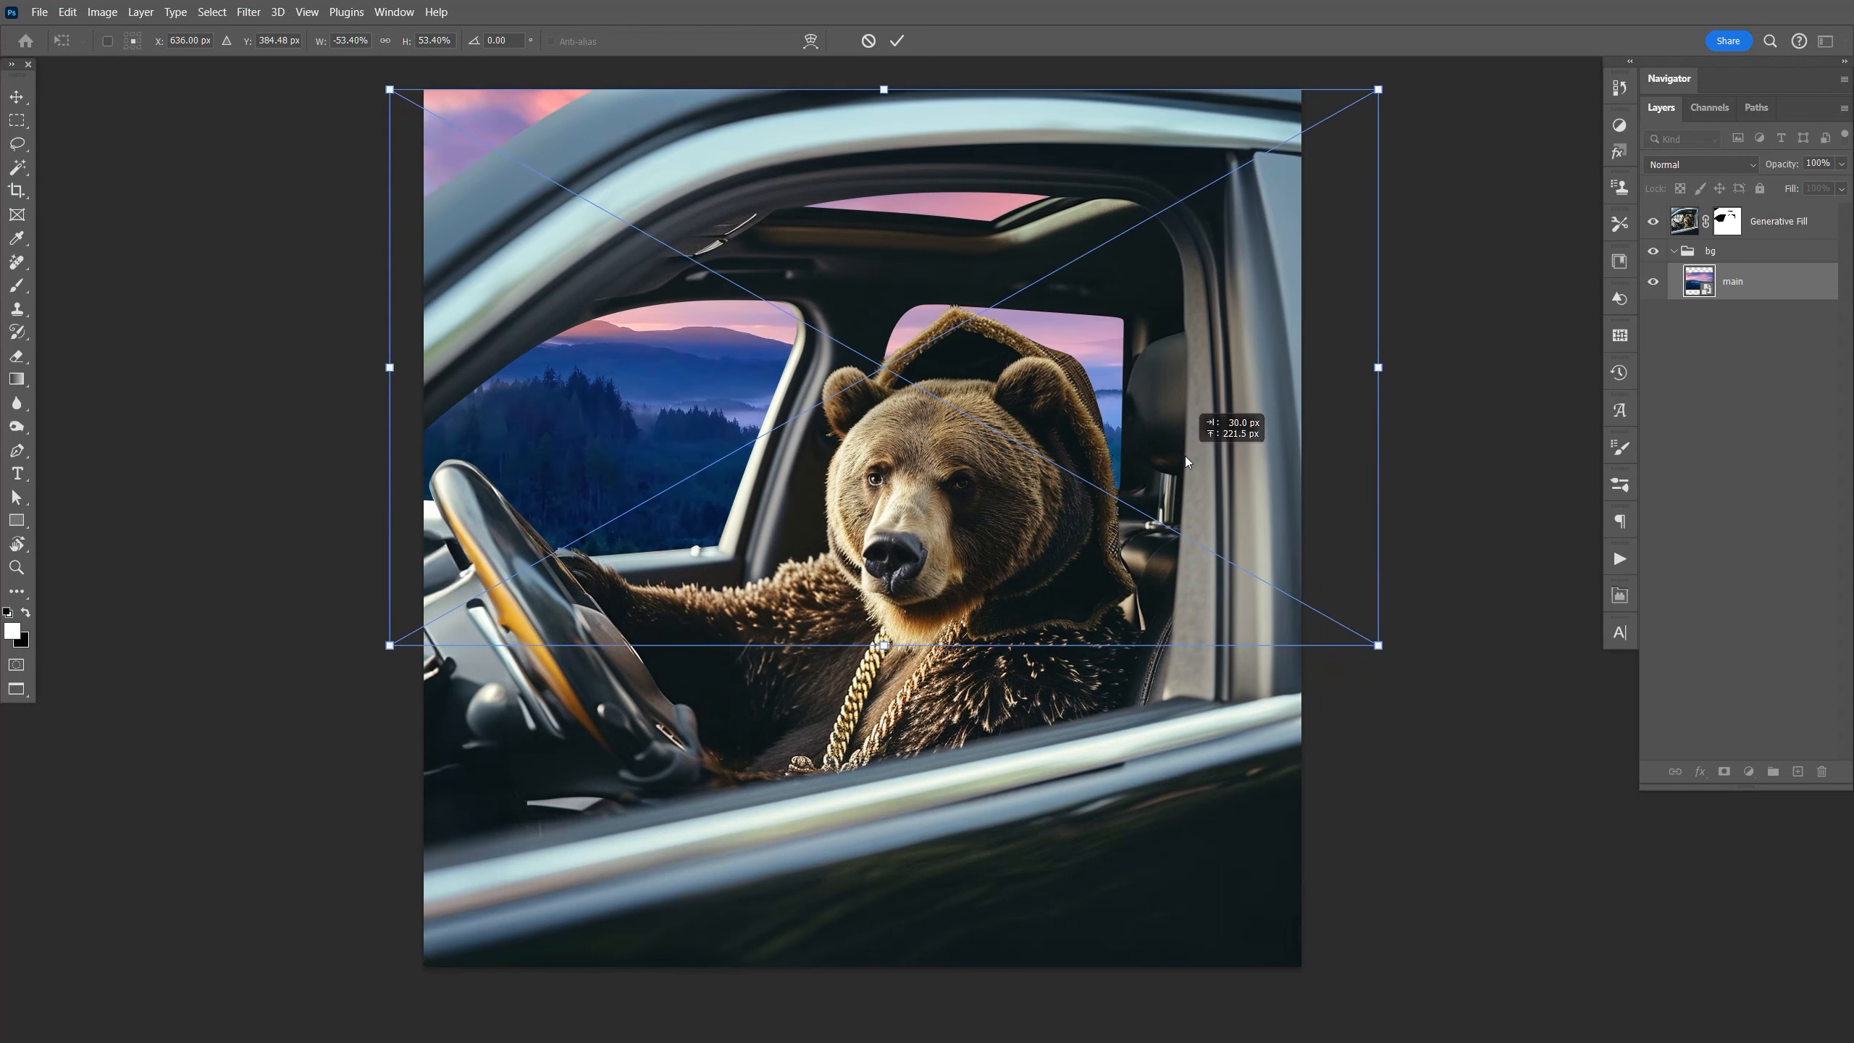
left_click_drag(883, 645, 918, 915)
left_click_drag(622, 562, 887, 572)
key("ctrl+minus")
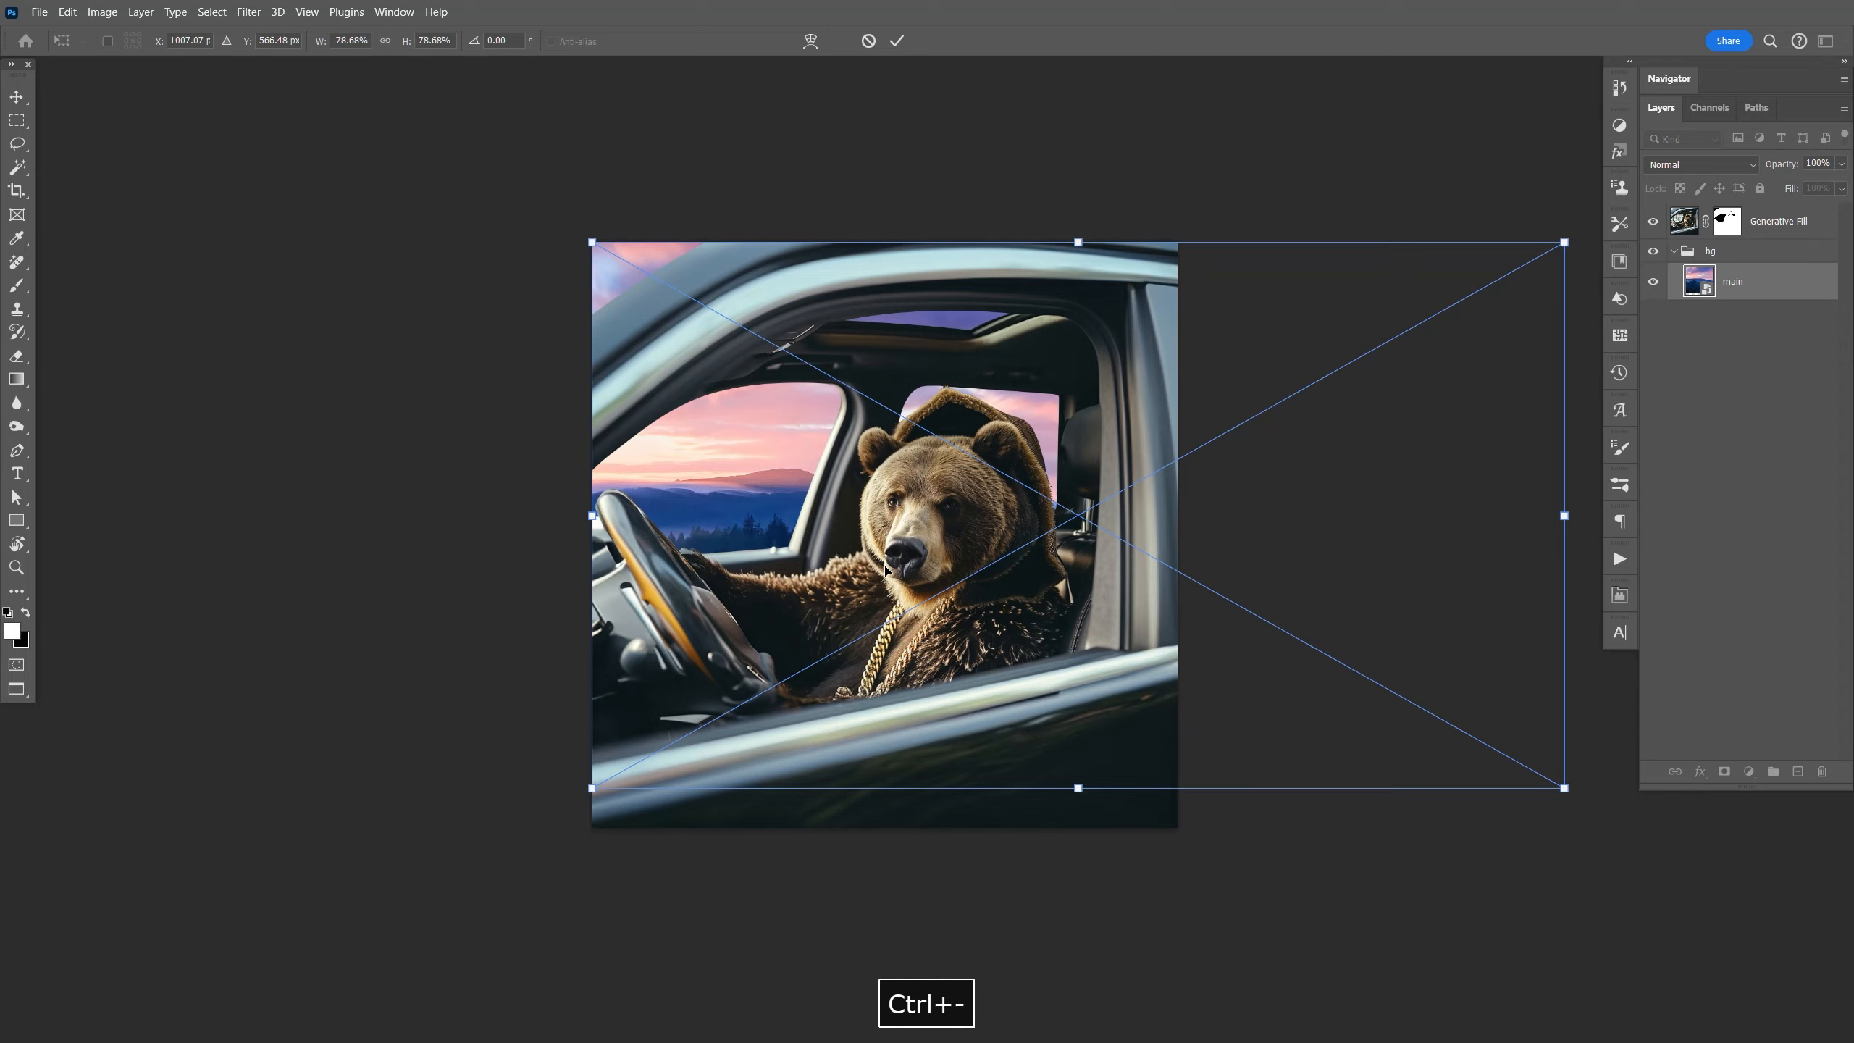
left_click_drag(1120, 675, 775, 577)
left_click_drag(1221, 688, 1442, 784)
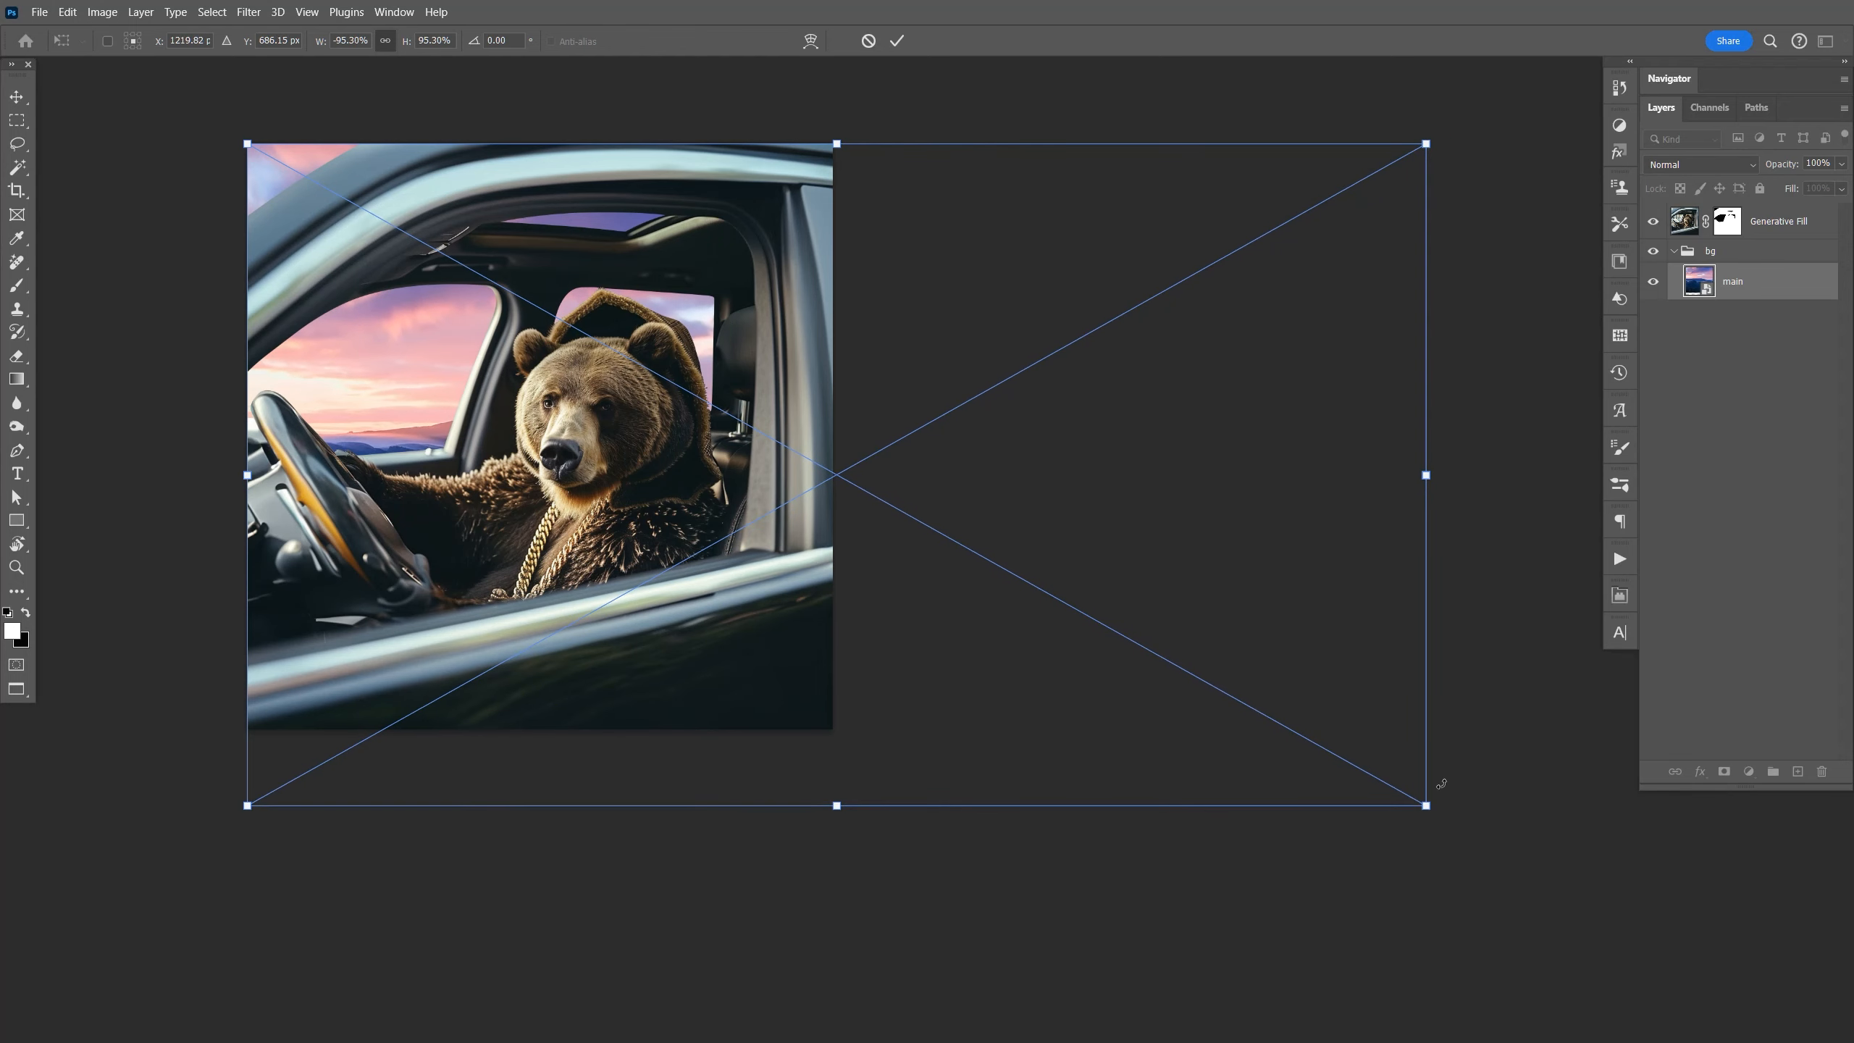
key("Return")
left_click_drag(826, 559, 981, 619)
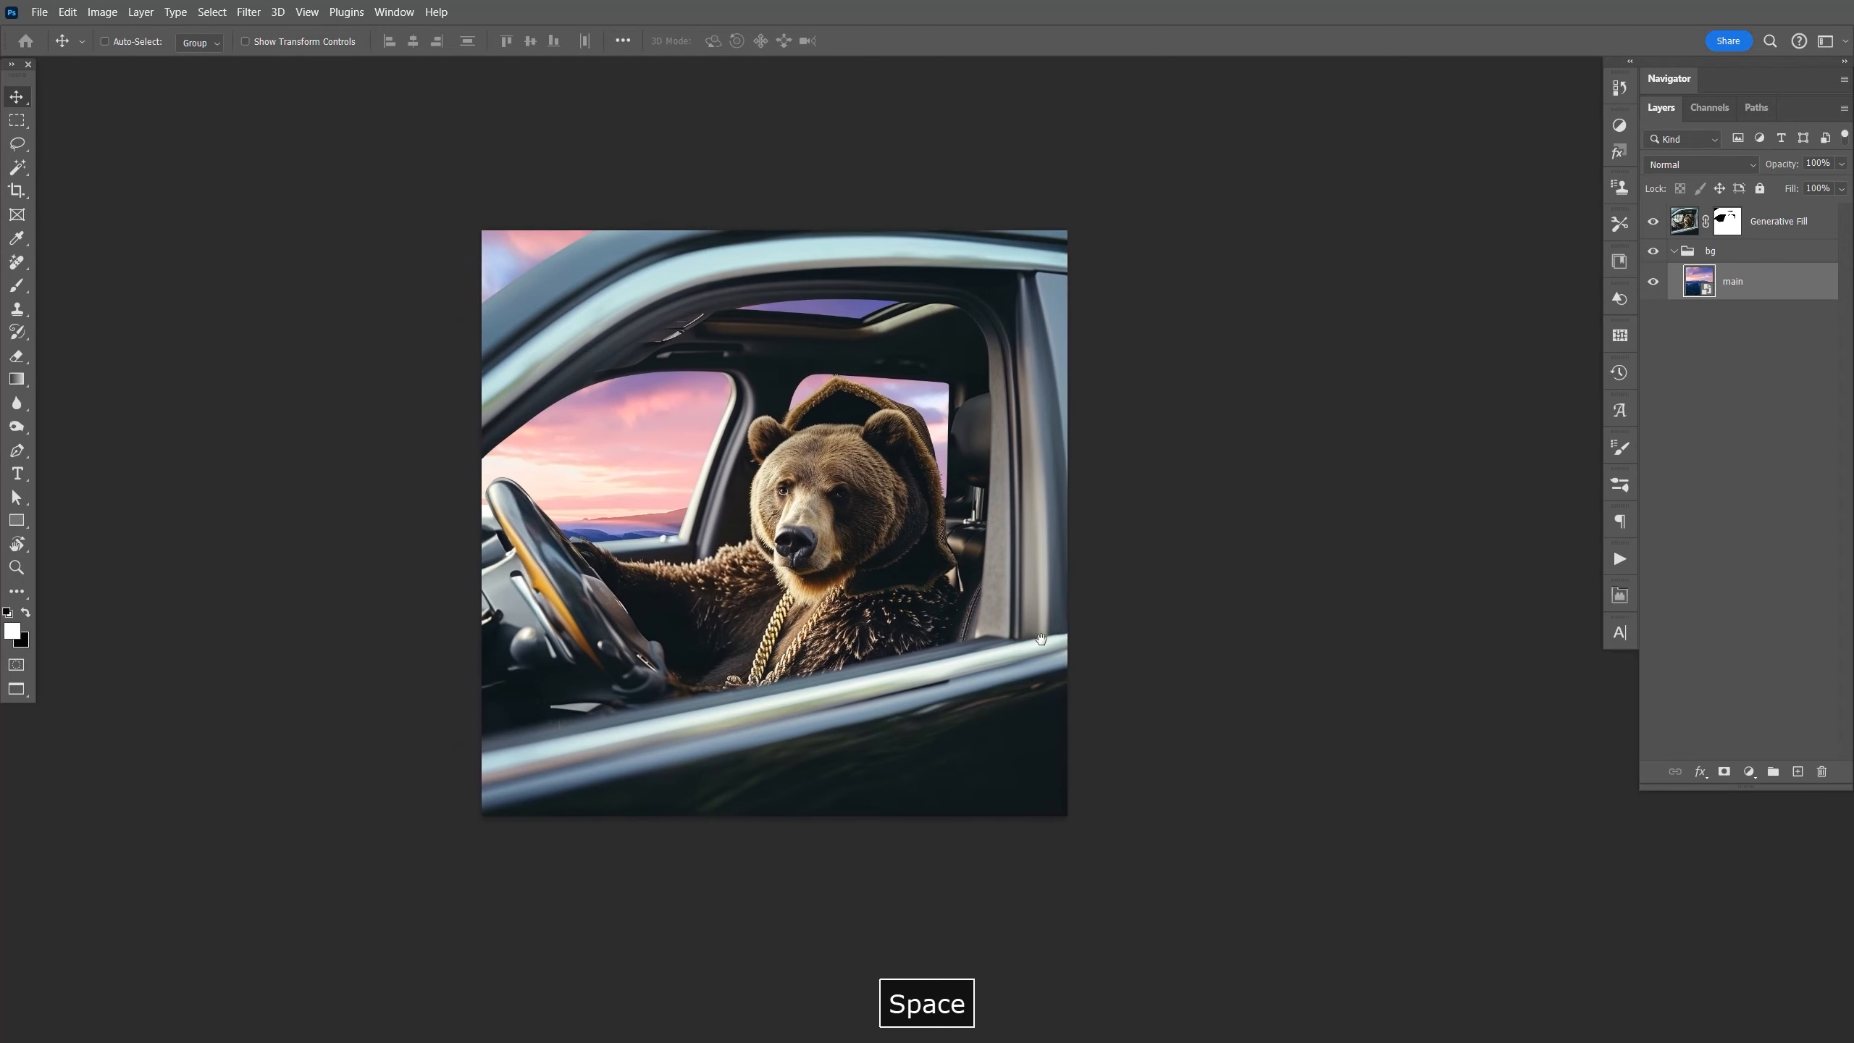
key("ctrl+s")
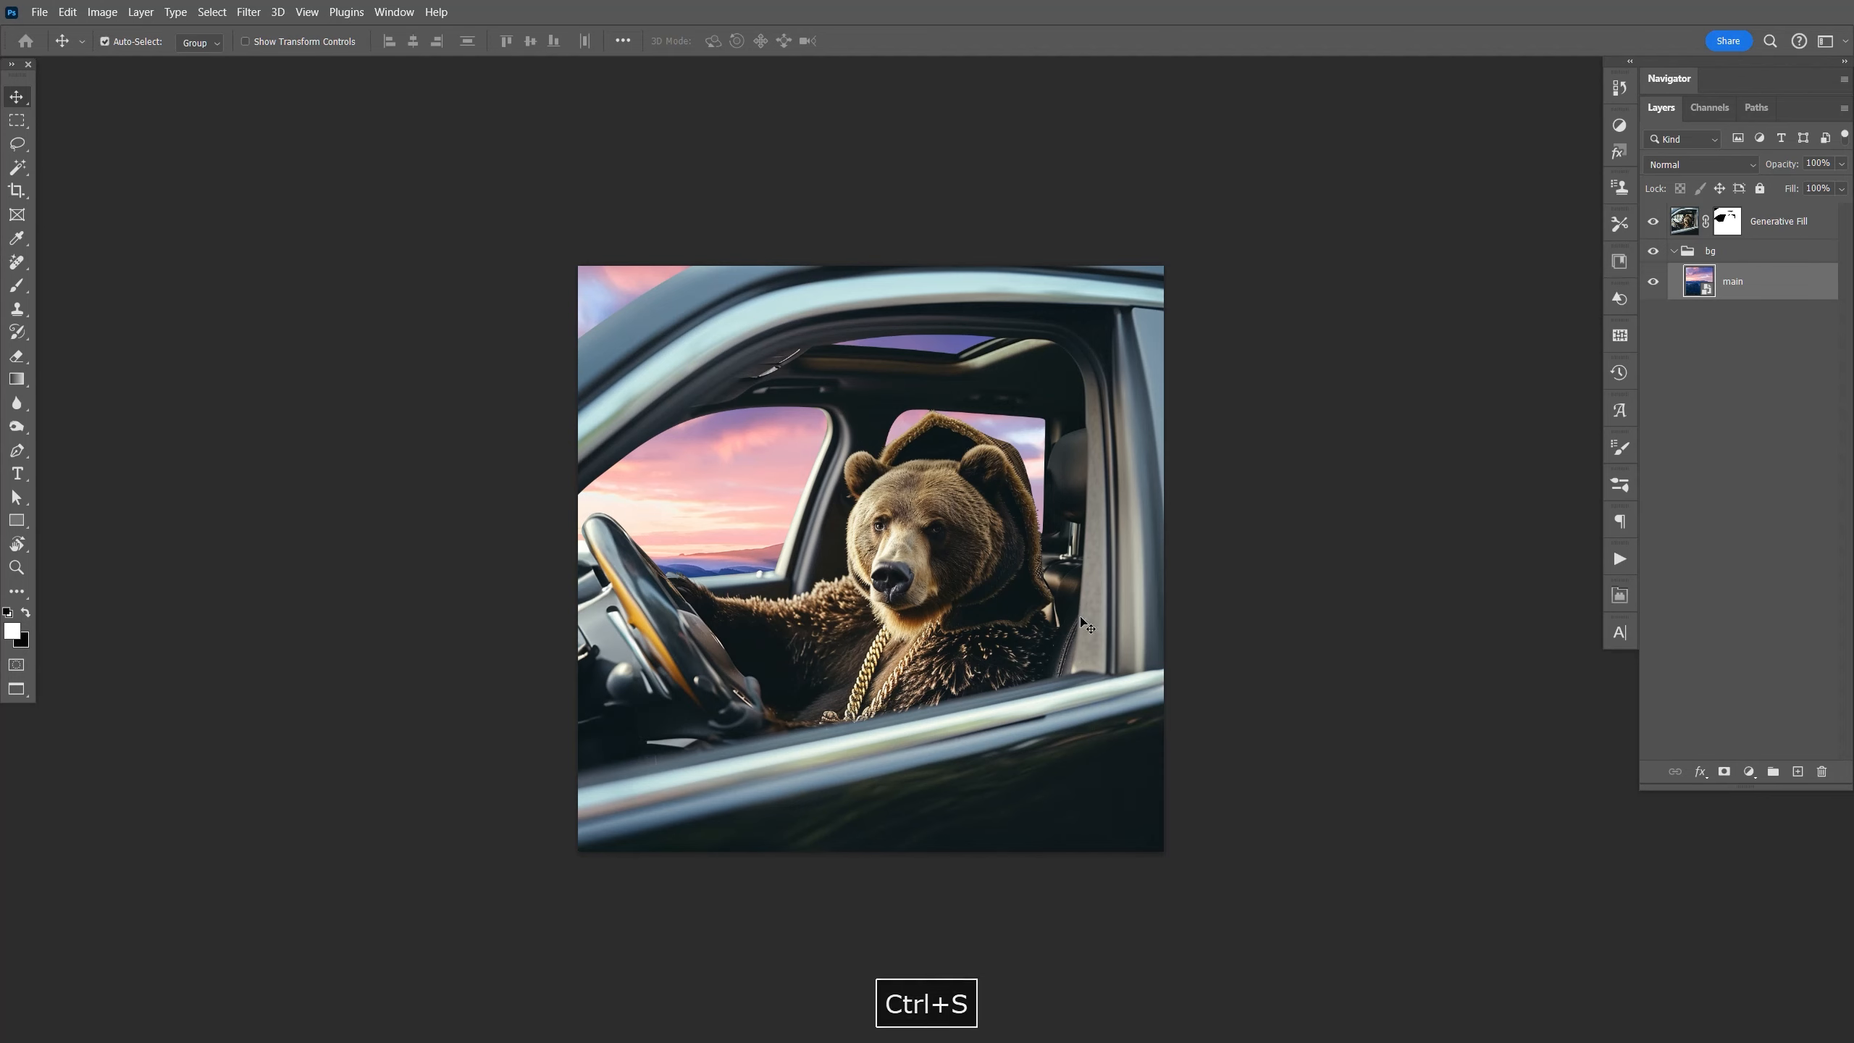
Place the masked bear-and-car layer in a new group named main.
left_click(1788, 222)
key("ctrl+g")
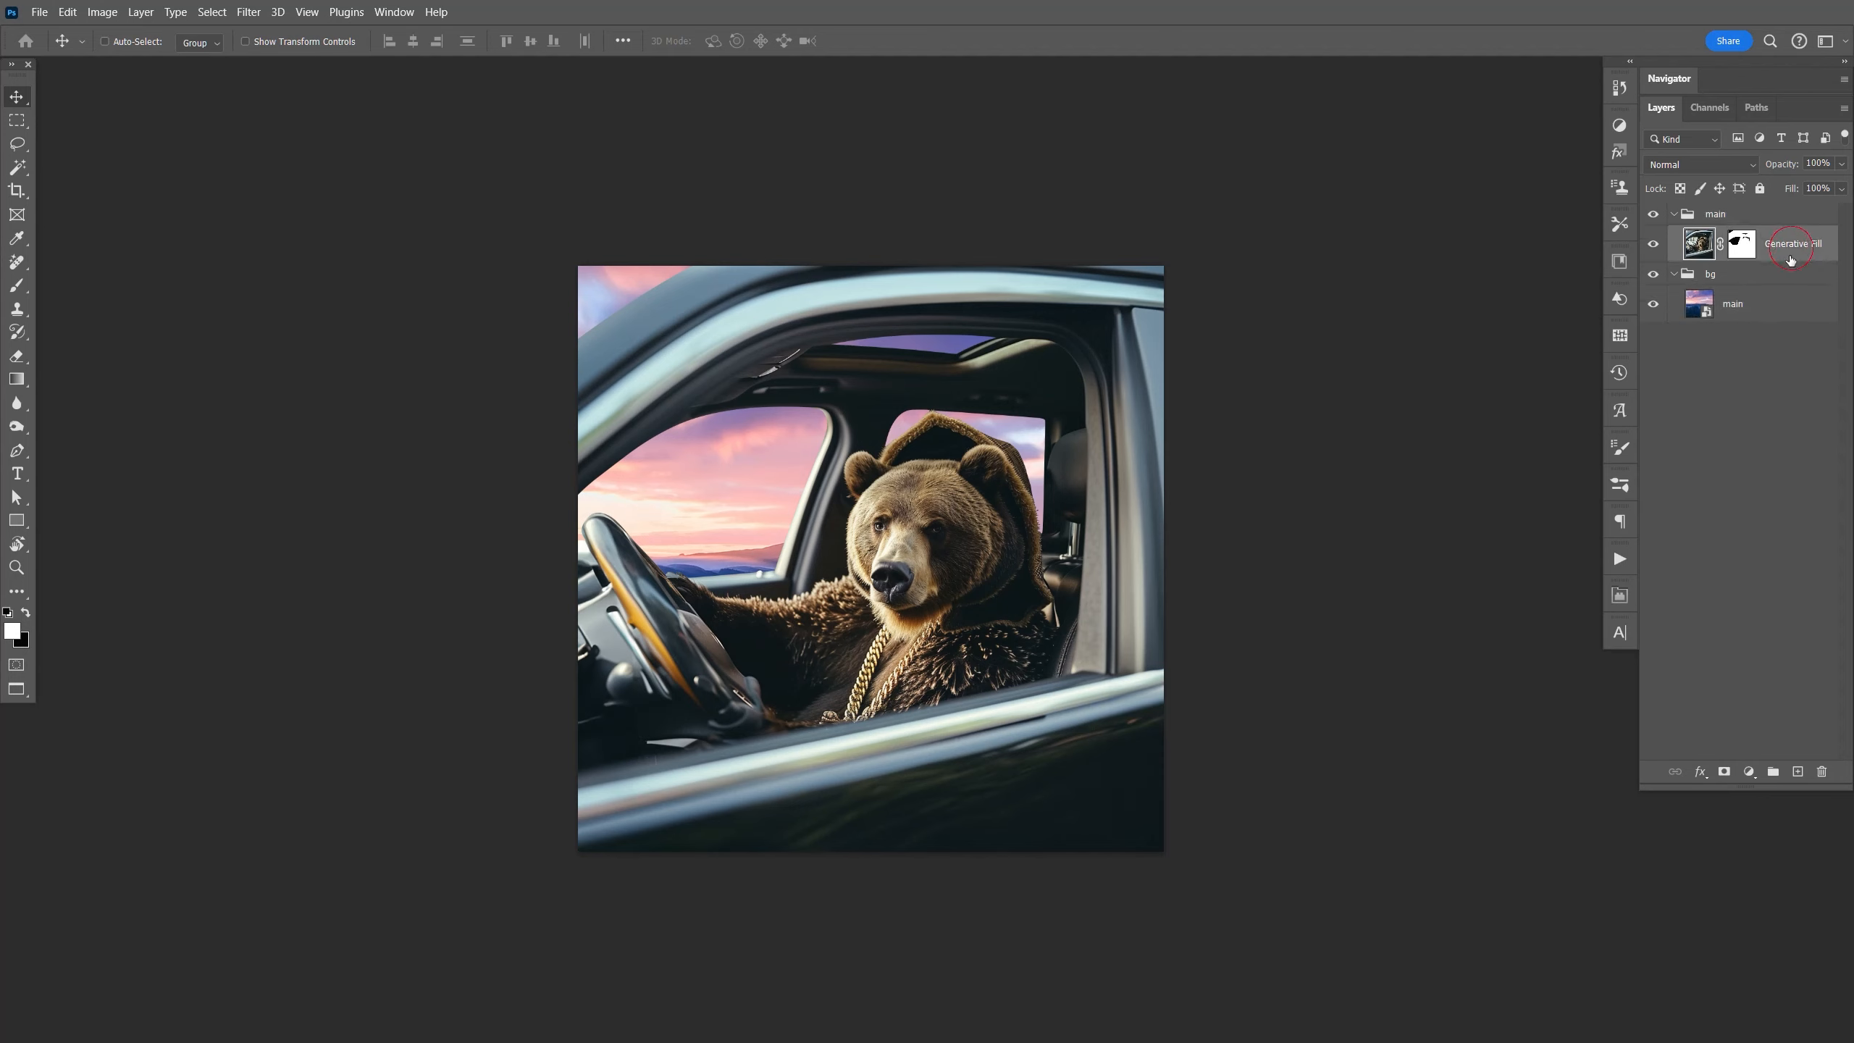
Duplicate the masked bear-and-car layer in the main group and rename the lower original as master.
key("ctrl+j")
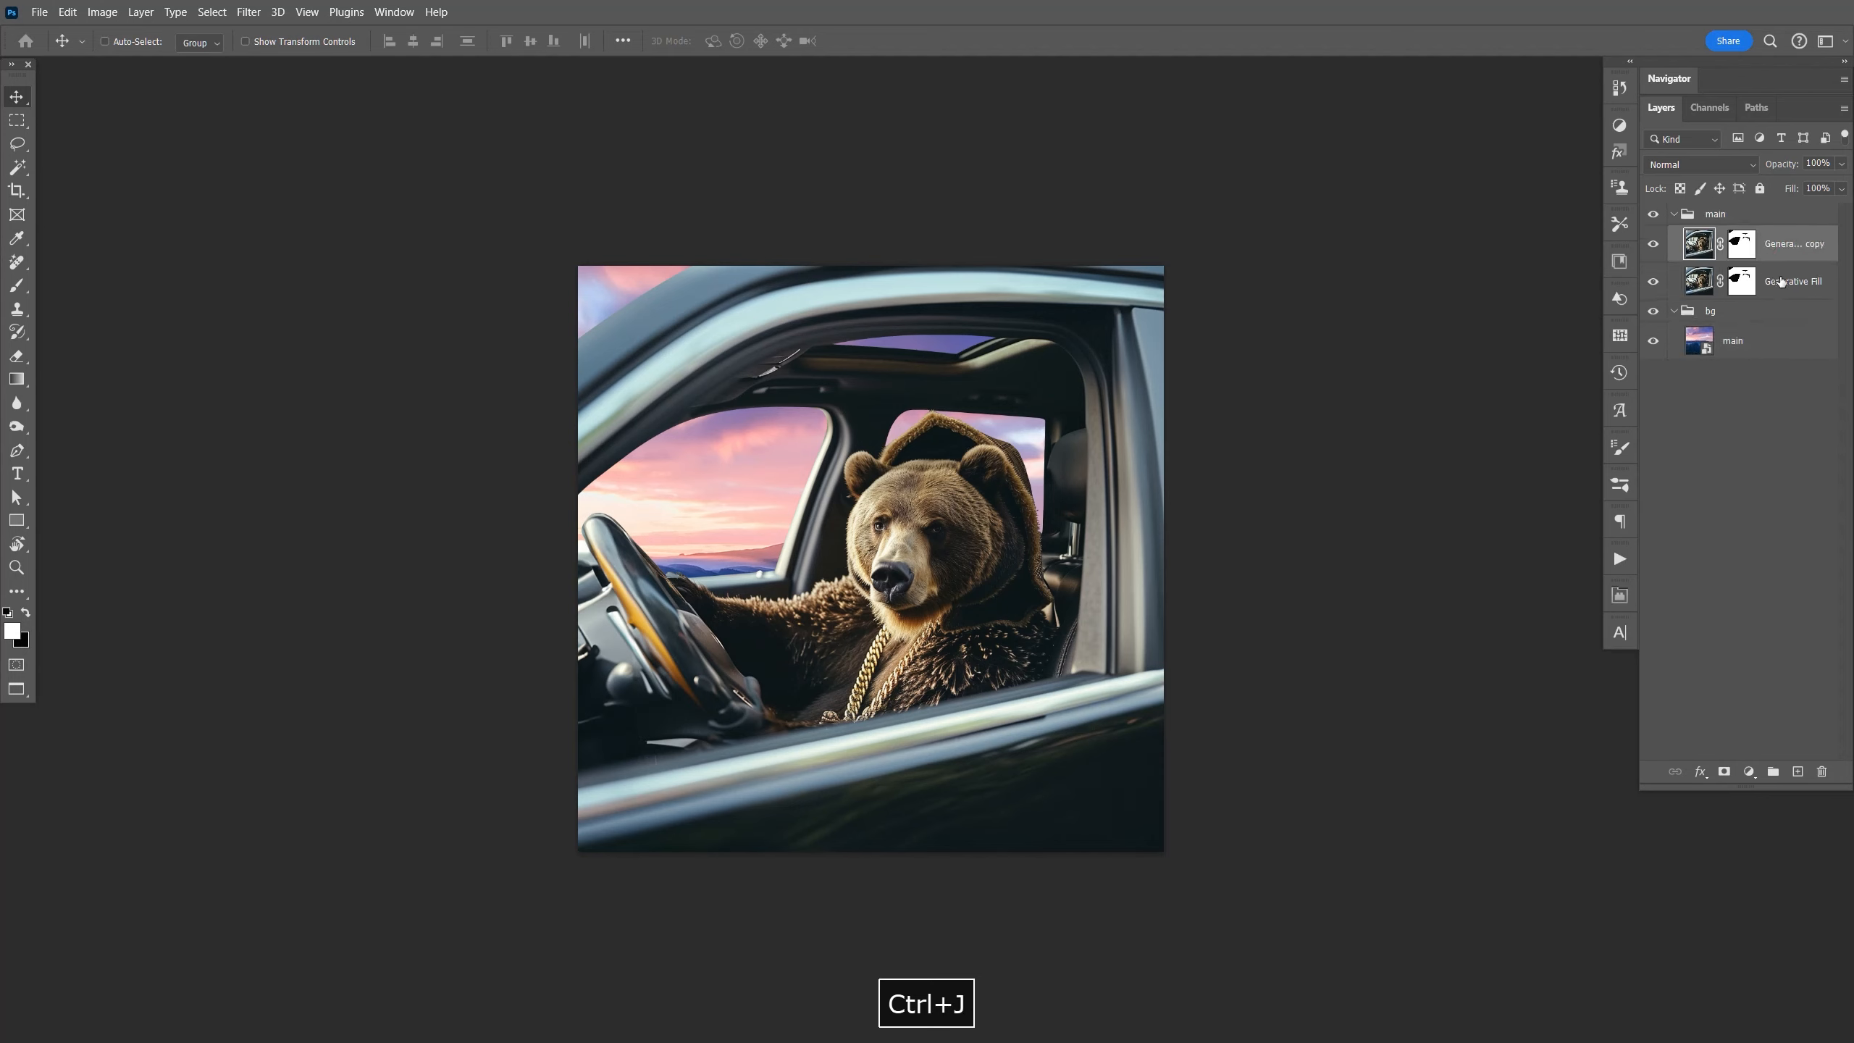
double_click(1787, 284)
type("master")
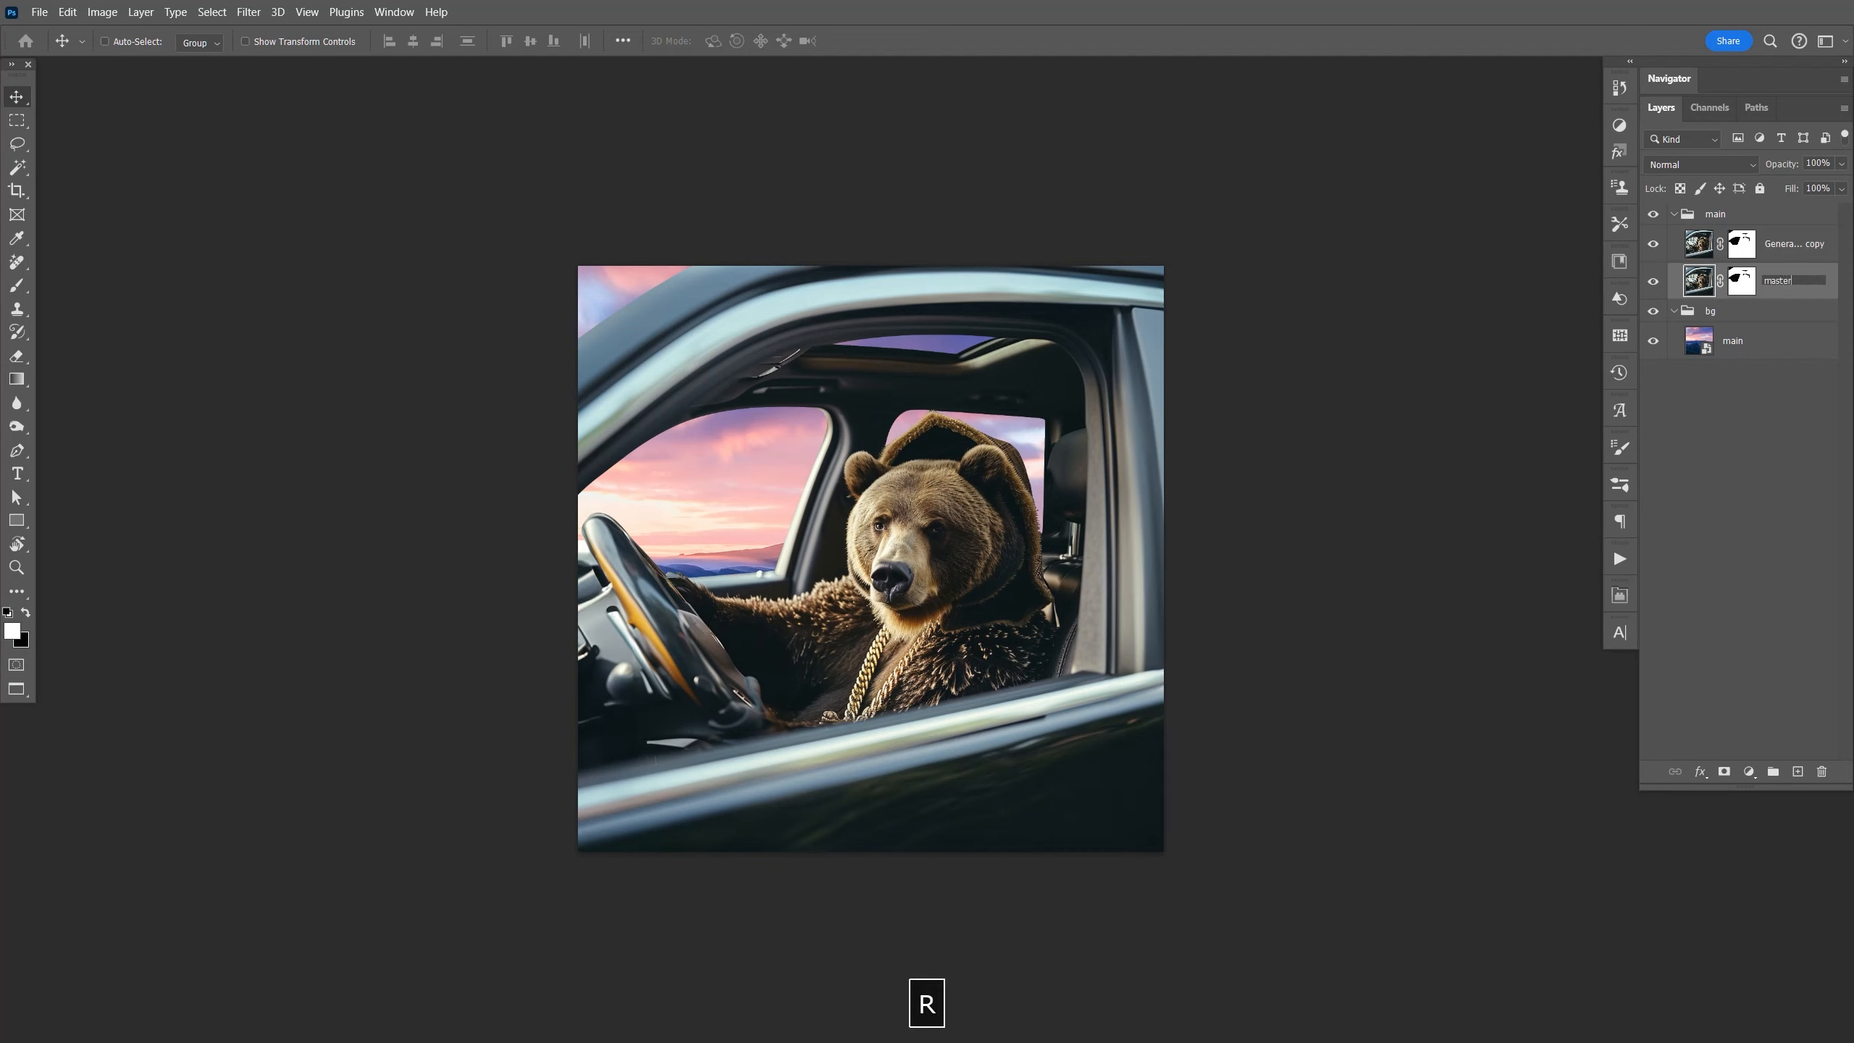
key("Return")
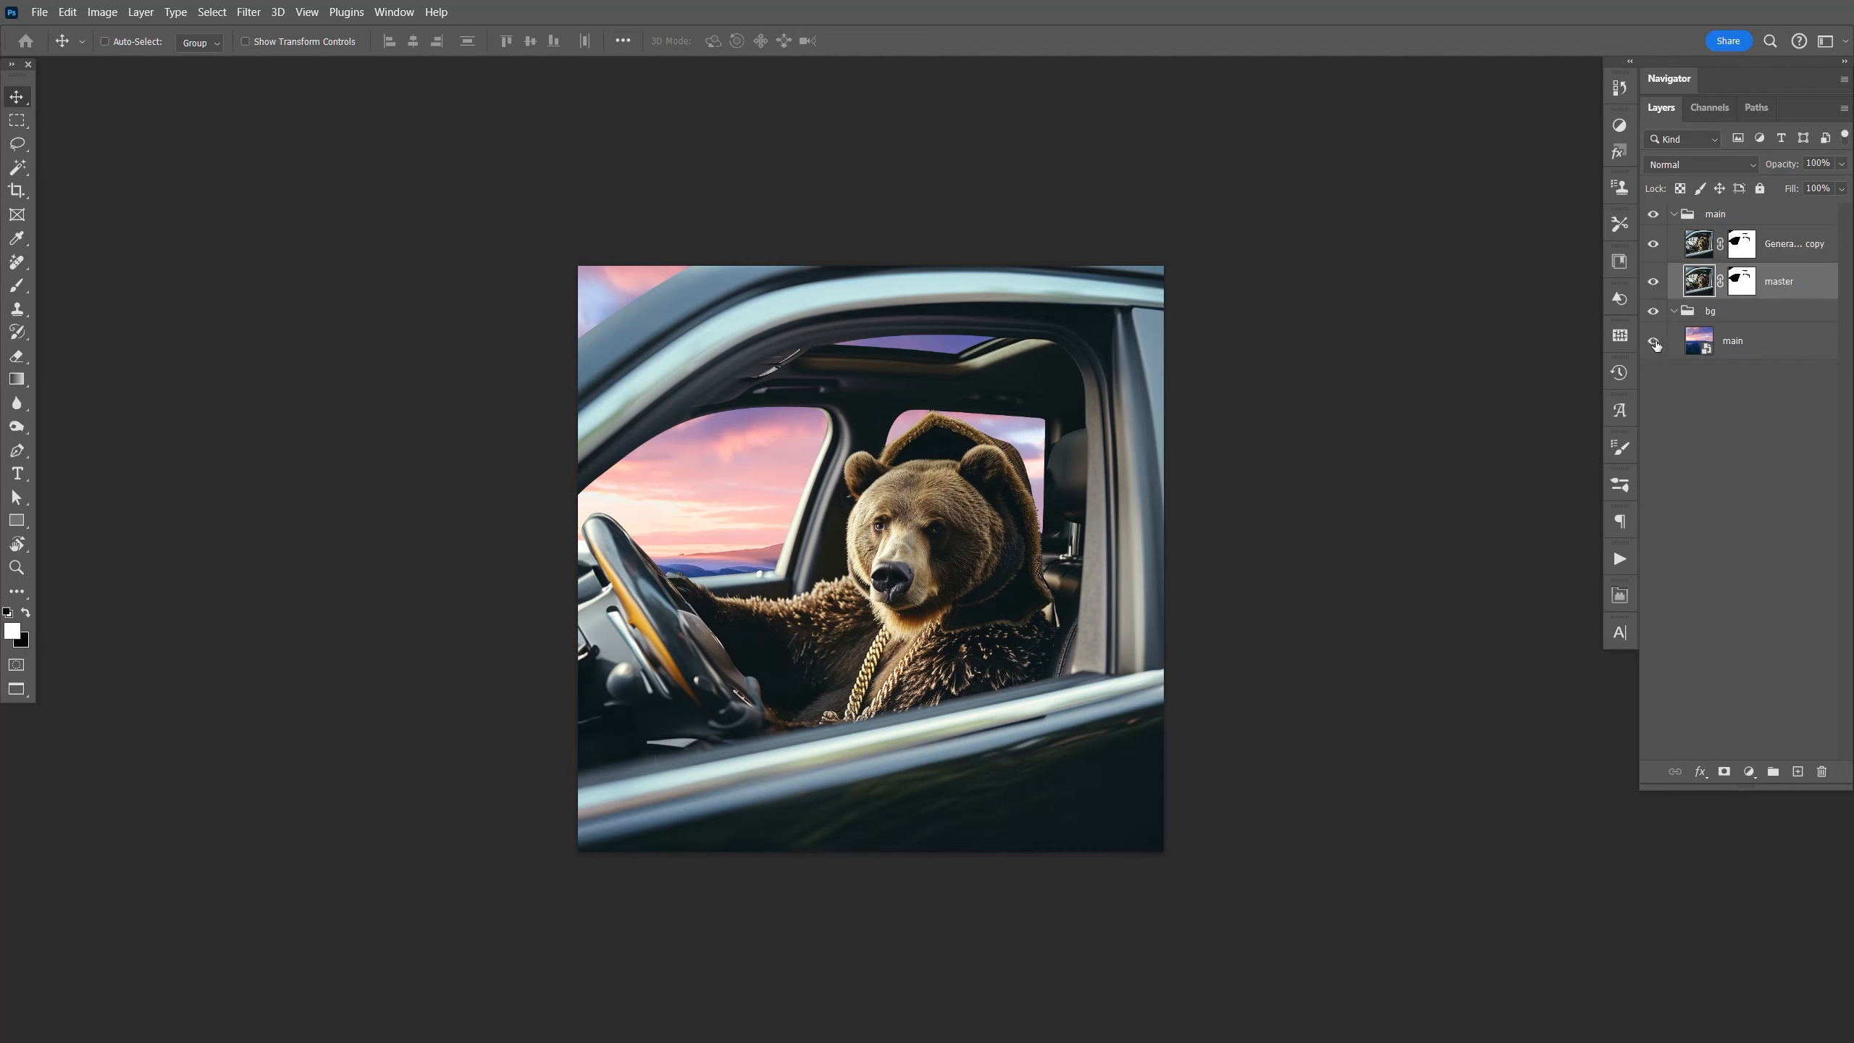
Hide the master layer and apply the layer mask on the Generative Fill copy.
left_click(1655, 282)
left_click(1698, 250)
right_click(1741, 247)
left_click(1749, 300)
Blur the car roof's outer edge against the sky in the upper corner, using a 45 px Blur brush at 100% strength.
key("ctrl+equal")
key("ctrl+equal")
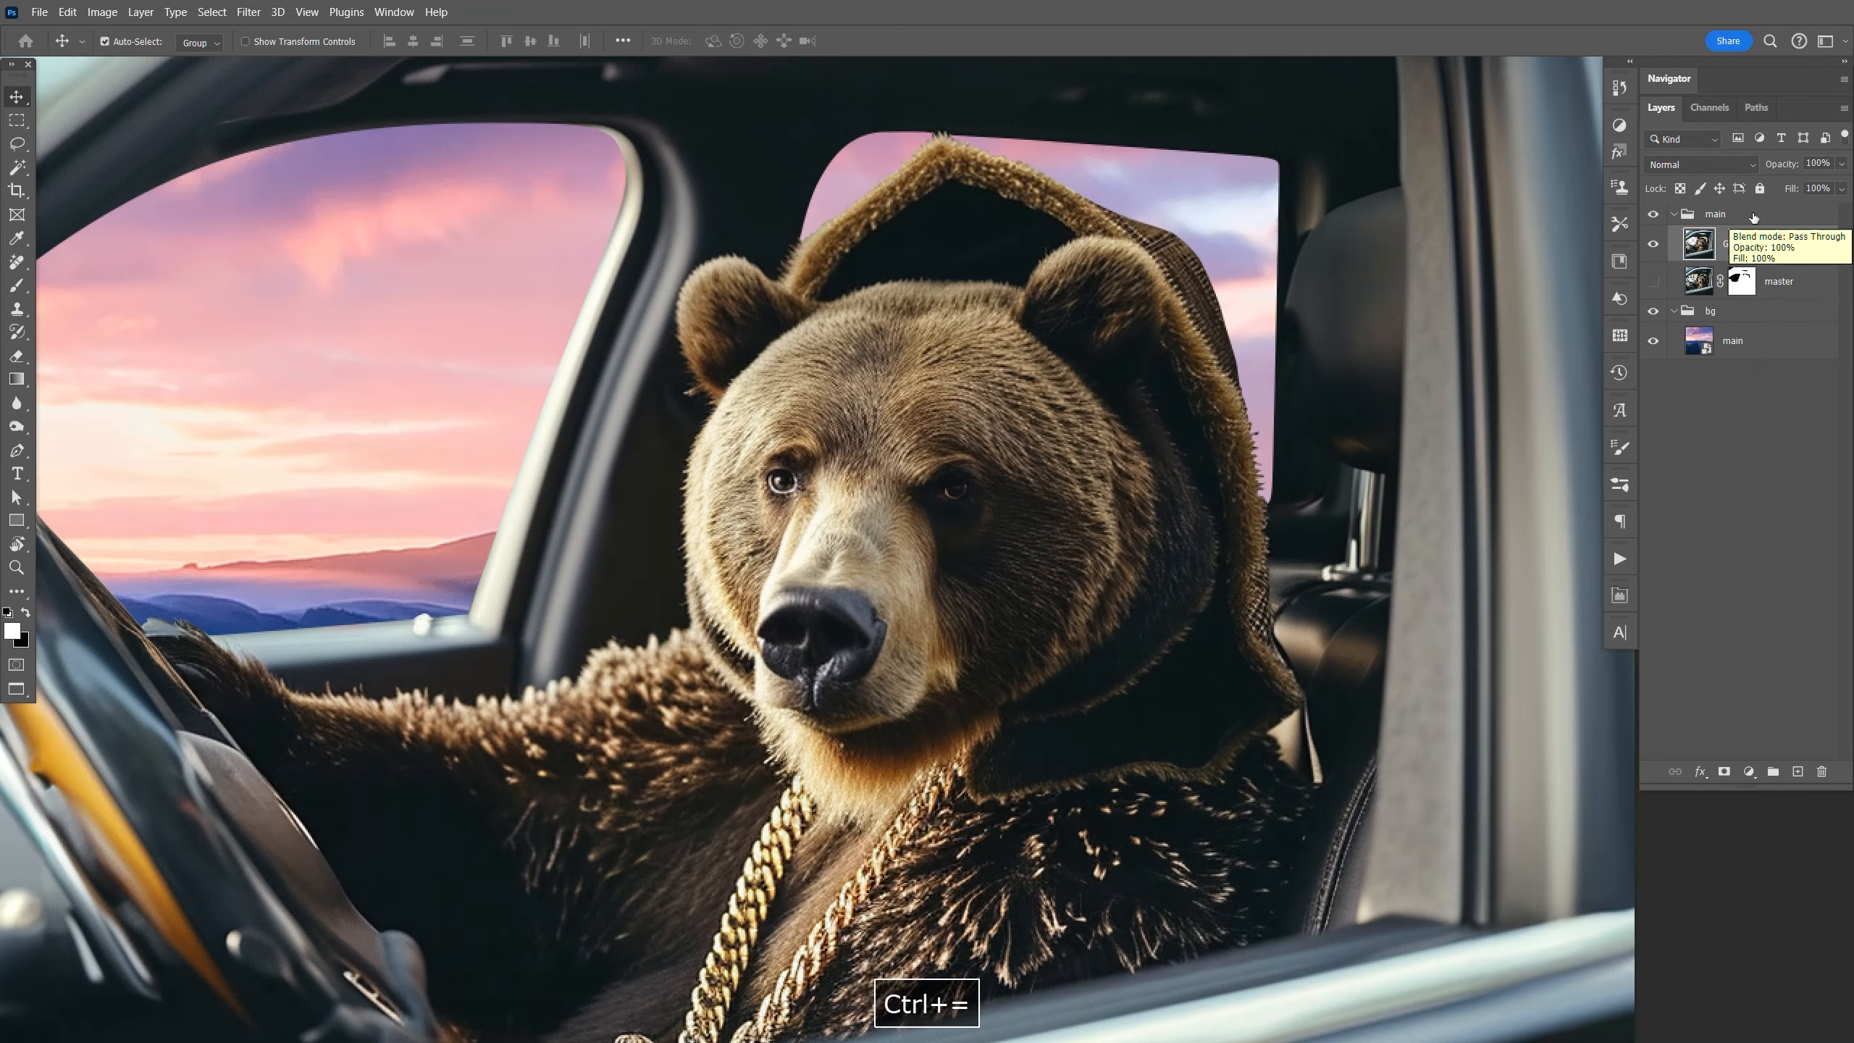
key("ctrl+equal")
key("space")
left_click_drag(1184, 443, 1560, 637)
left_click_drag(789, 207, 1229, 546)
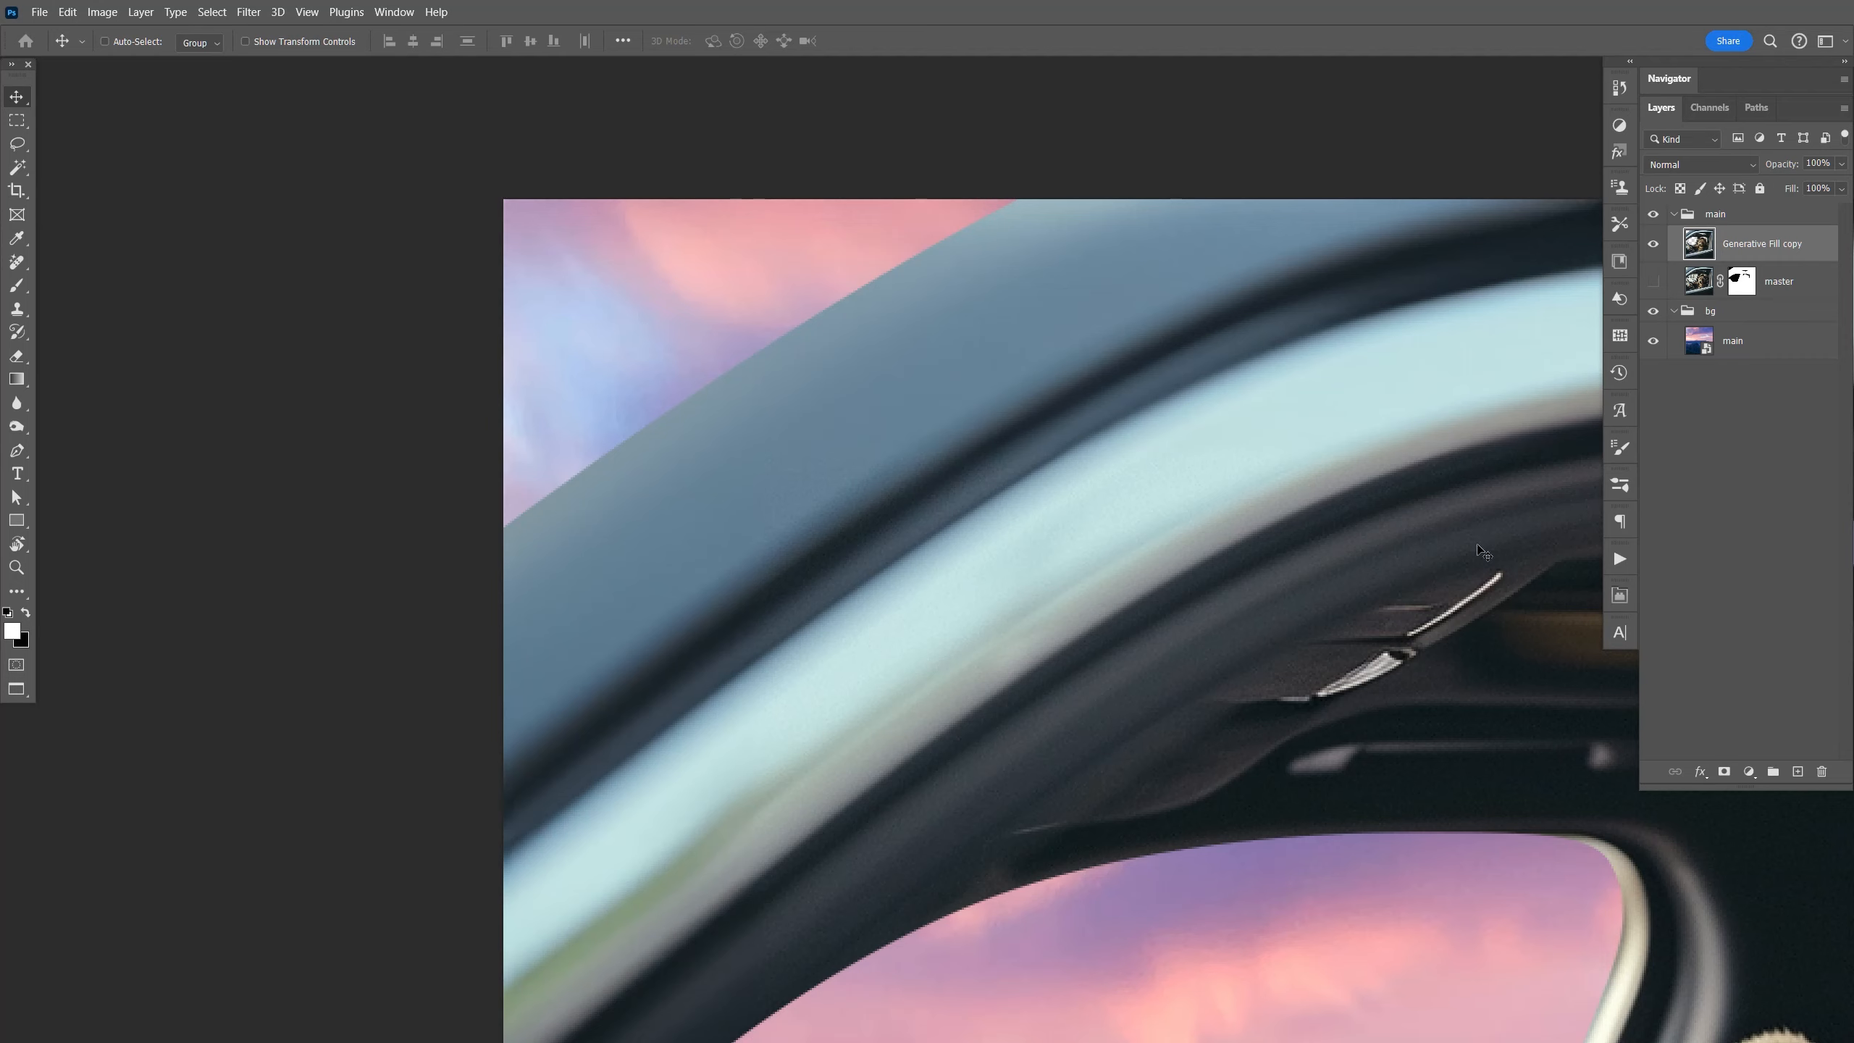
left_click(16, 403)
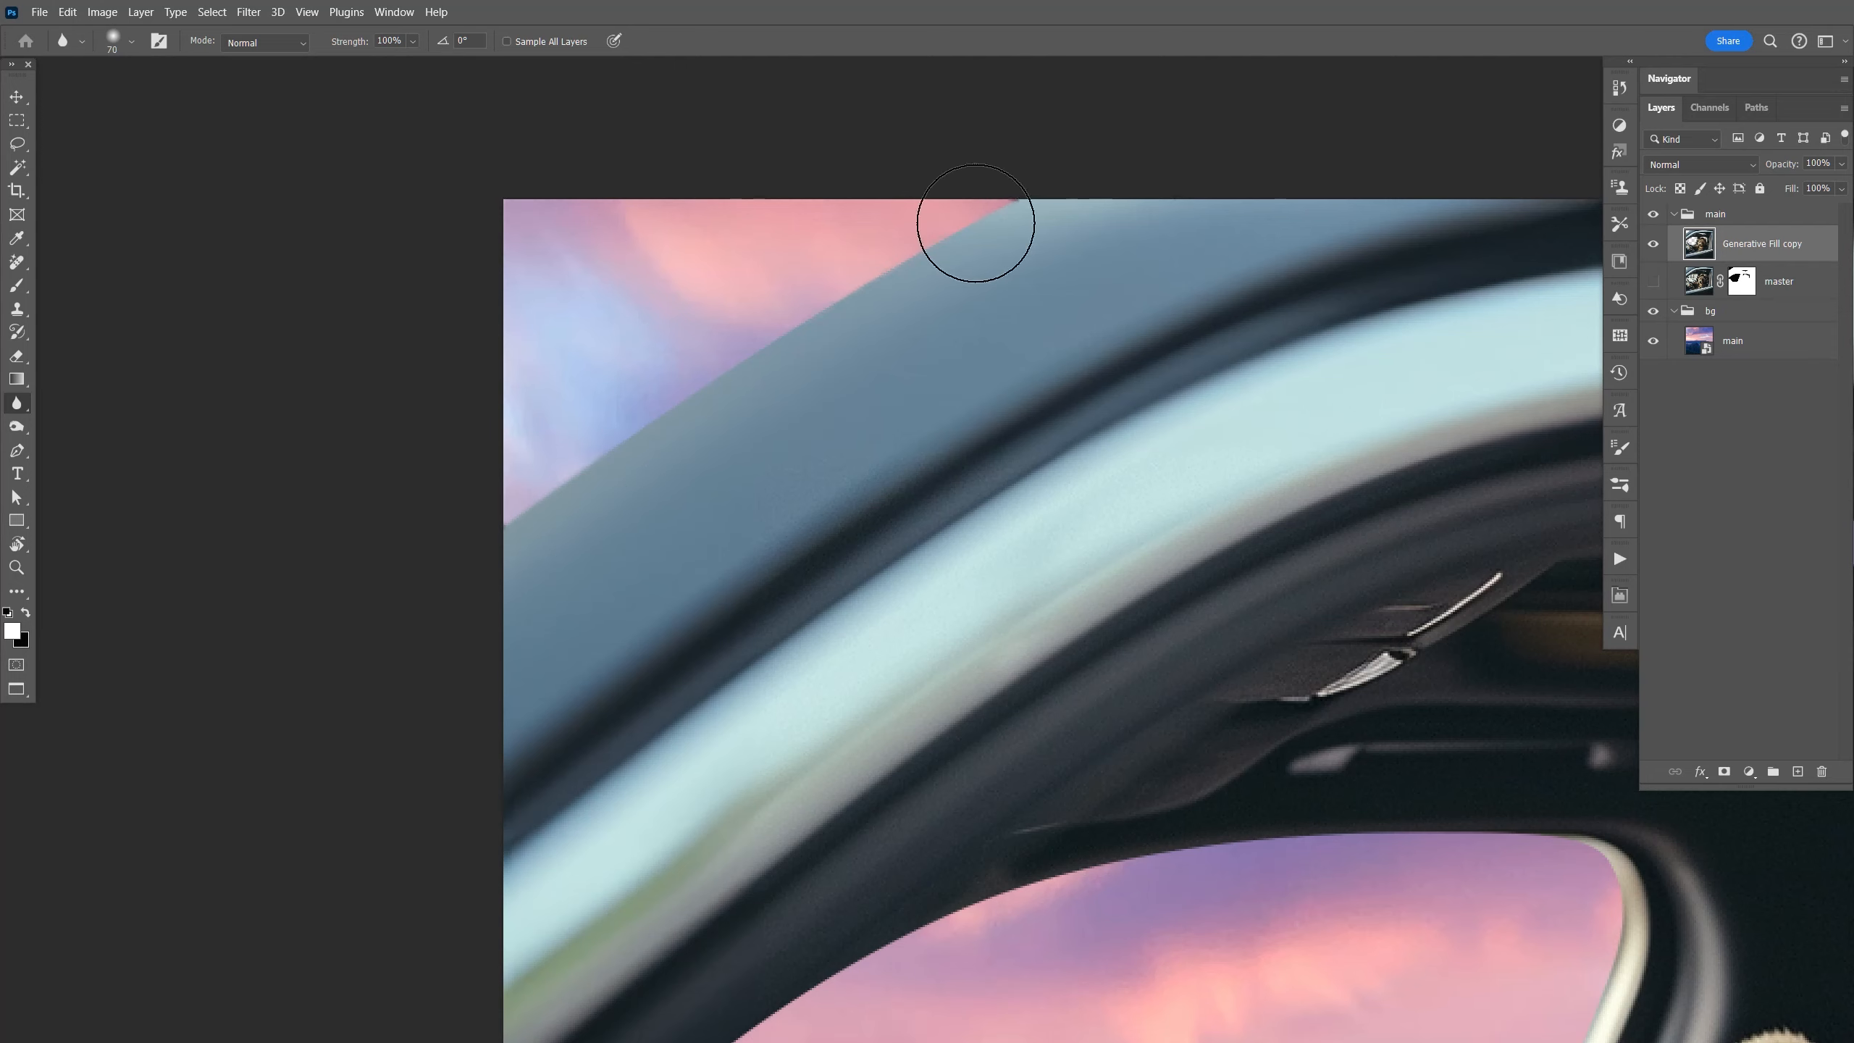
key("bracketleft")
key("bracketleft")
key("bracketleft")
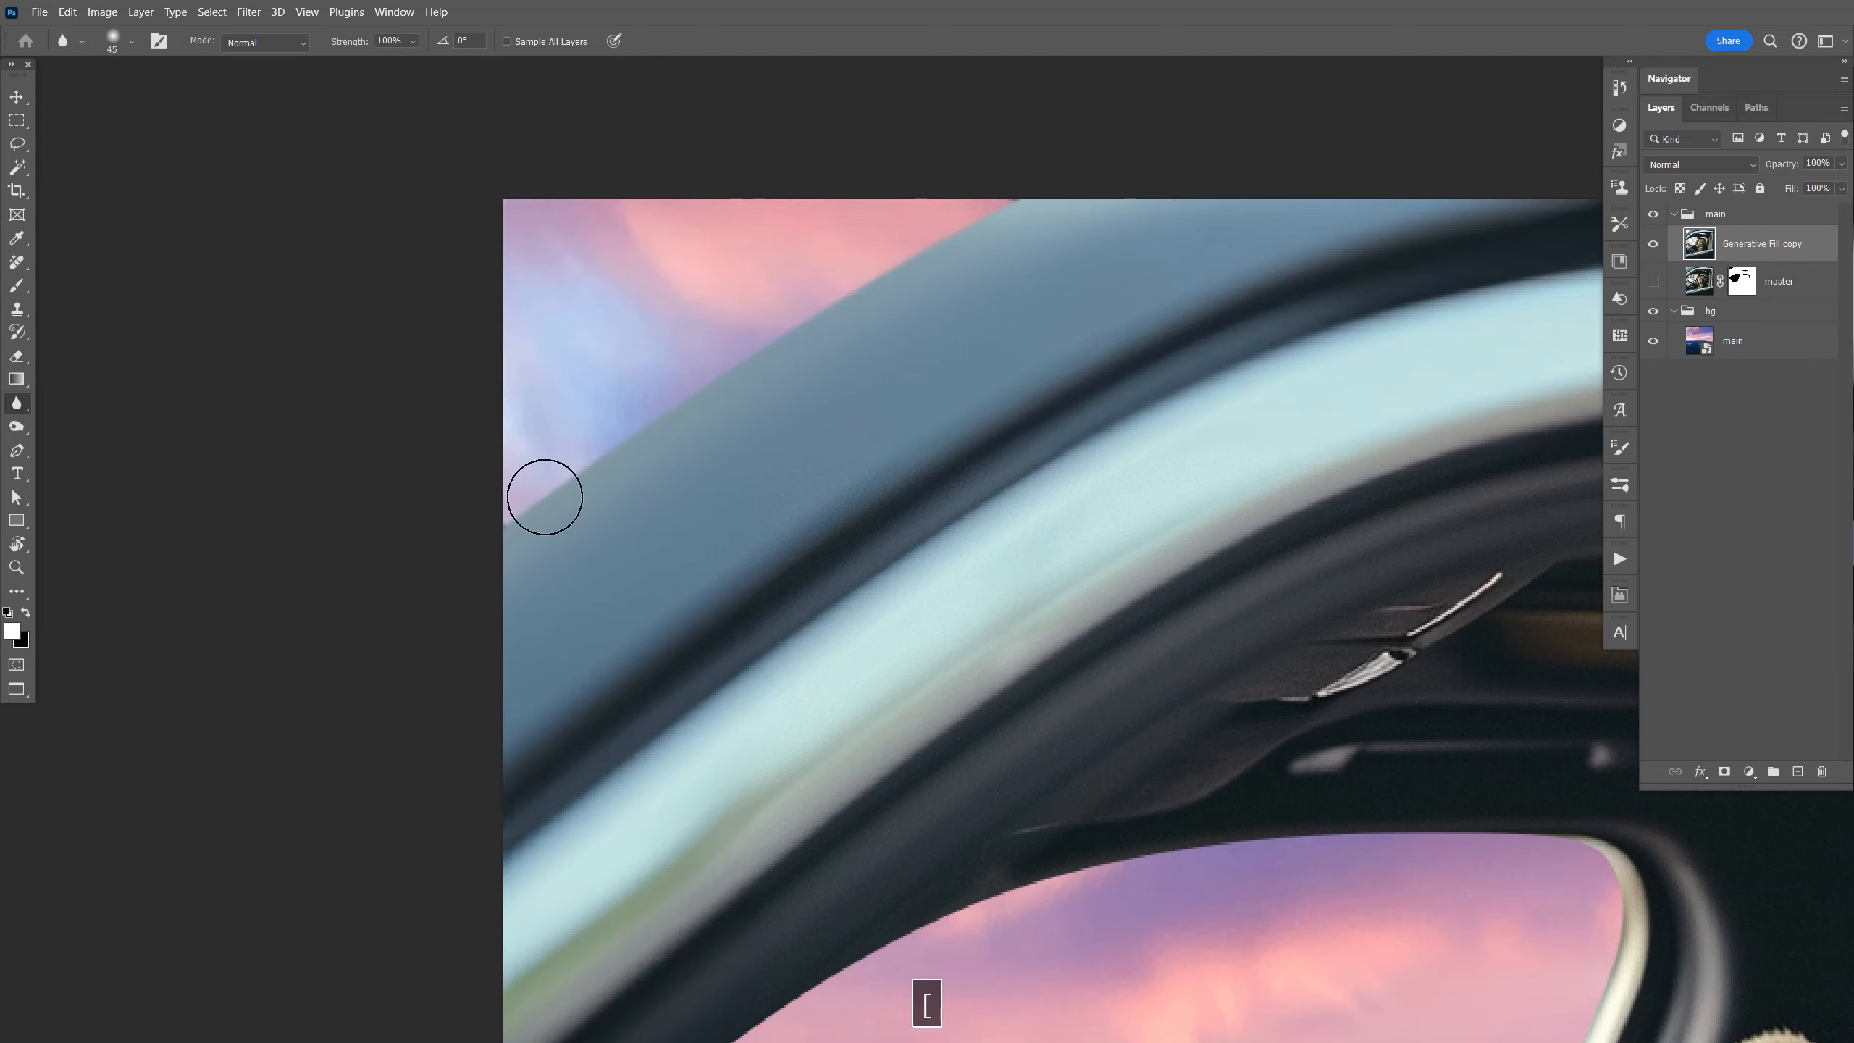
left_click_drag(1032, 188, 482, 555)
left_click_drag(1037, 189, 479, 549)
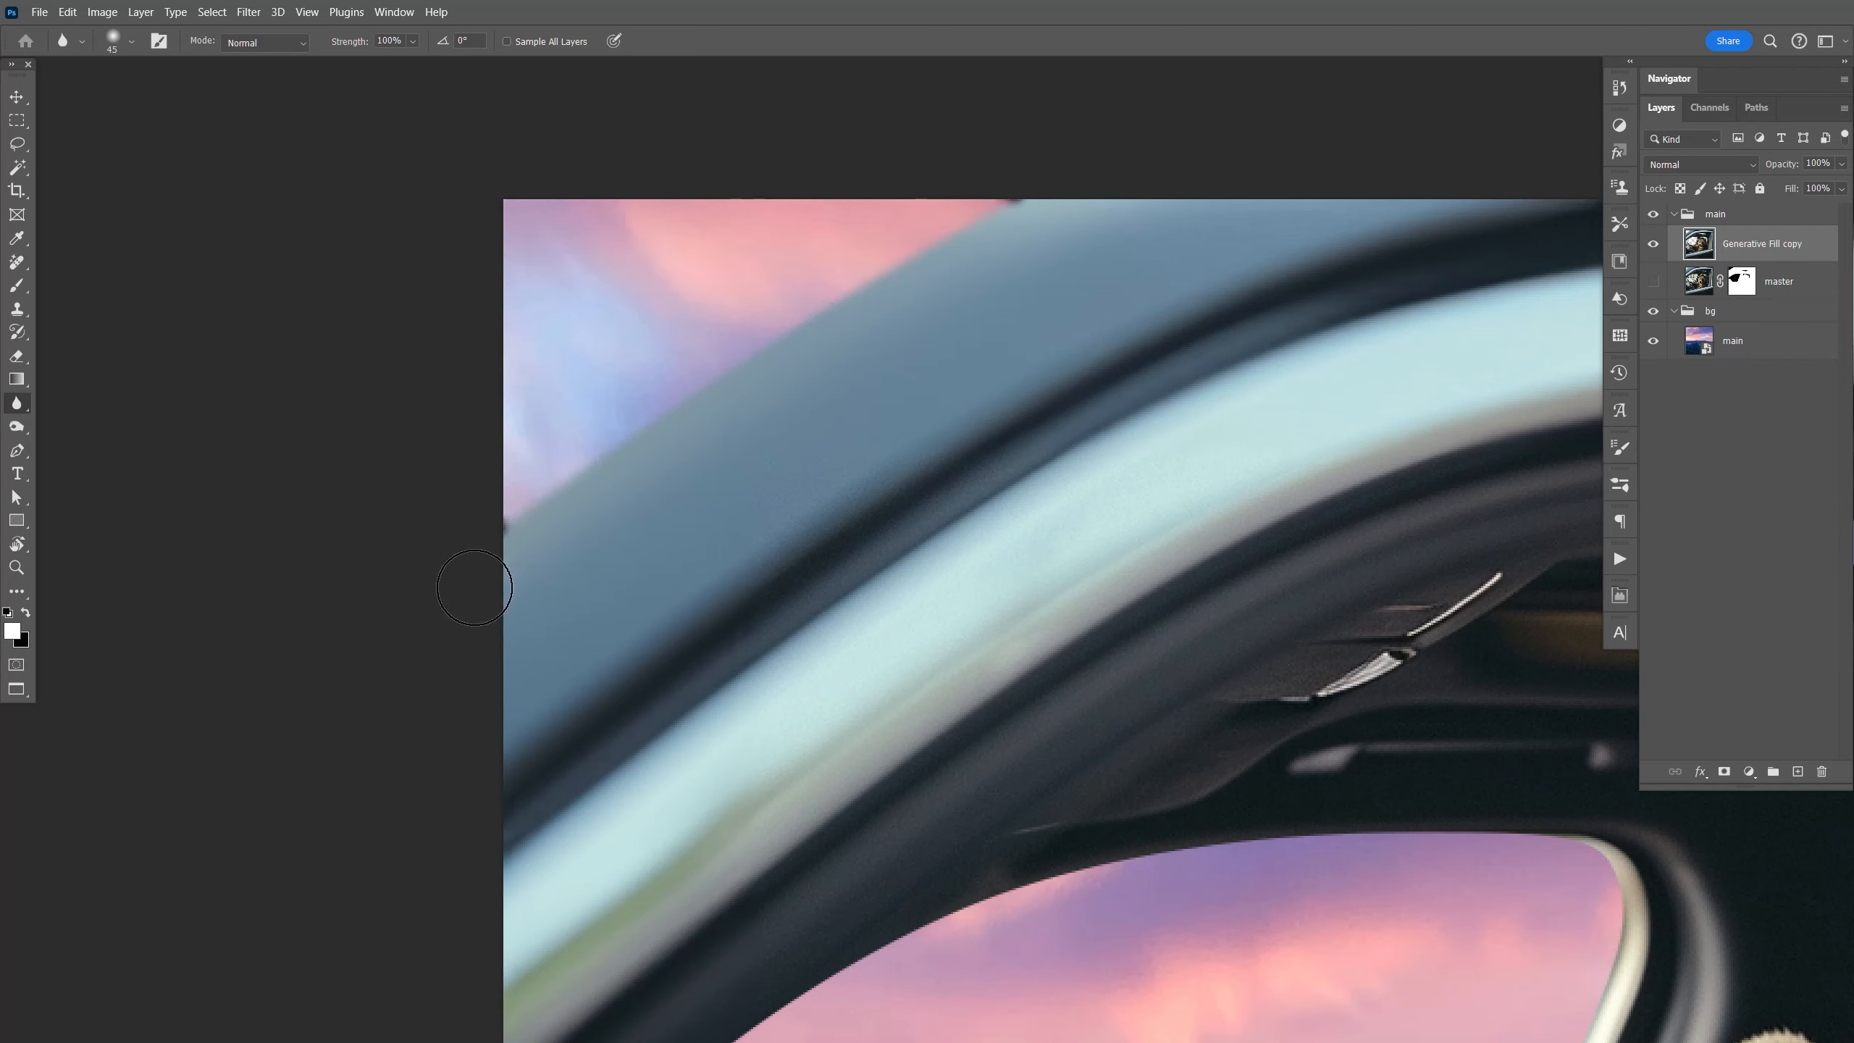
Smudge away the dark spots where the roof's outer edge meets the canvas borders, using 40% strength.
key("ctrl+equal")
key("ctrl+equal")
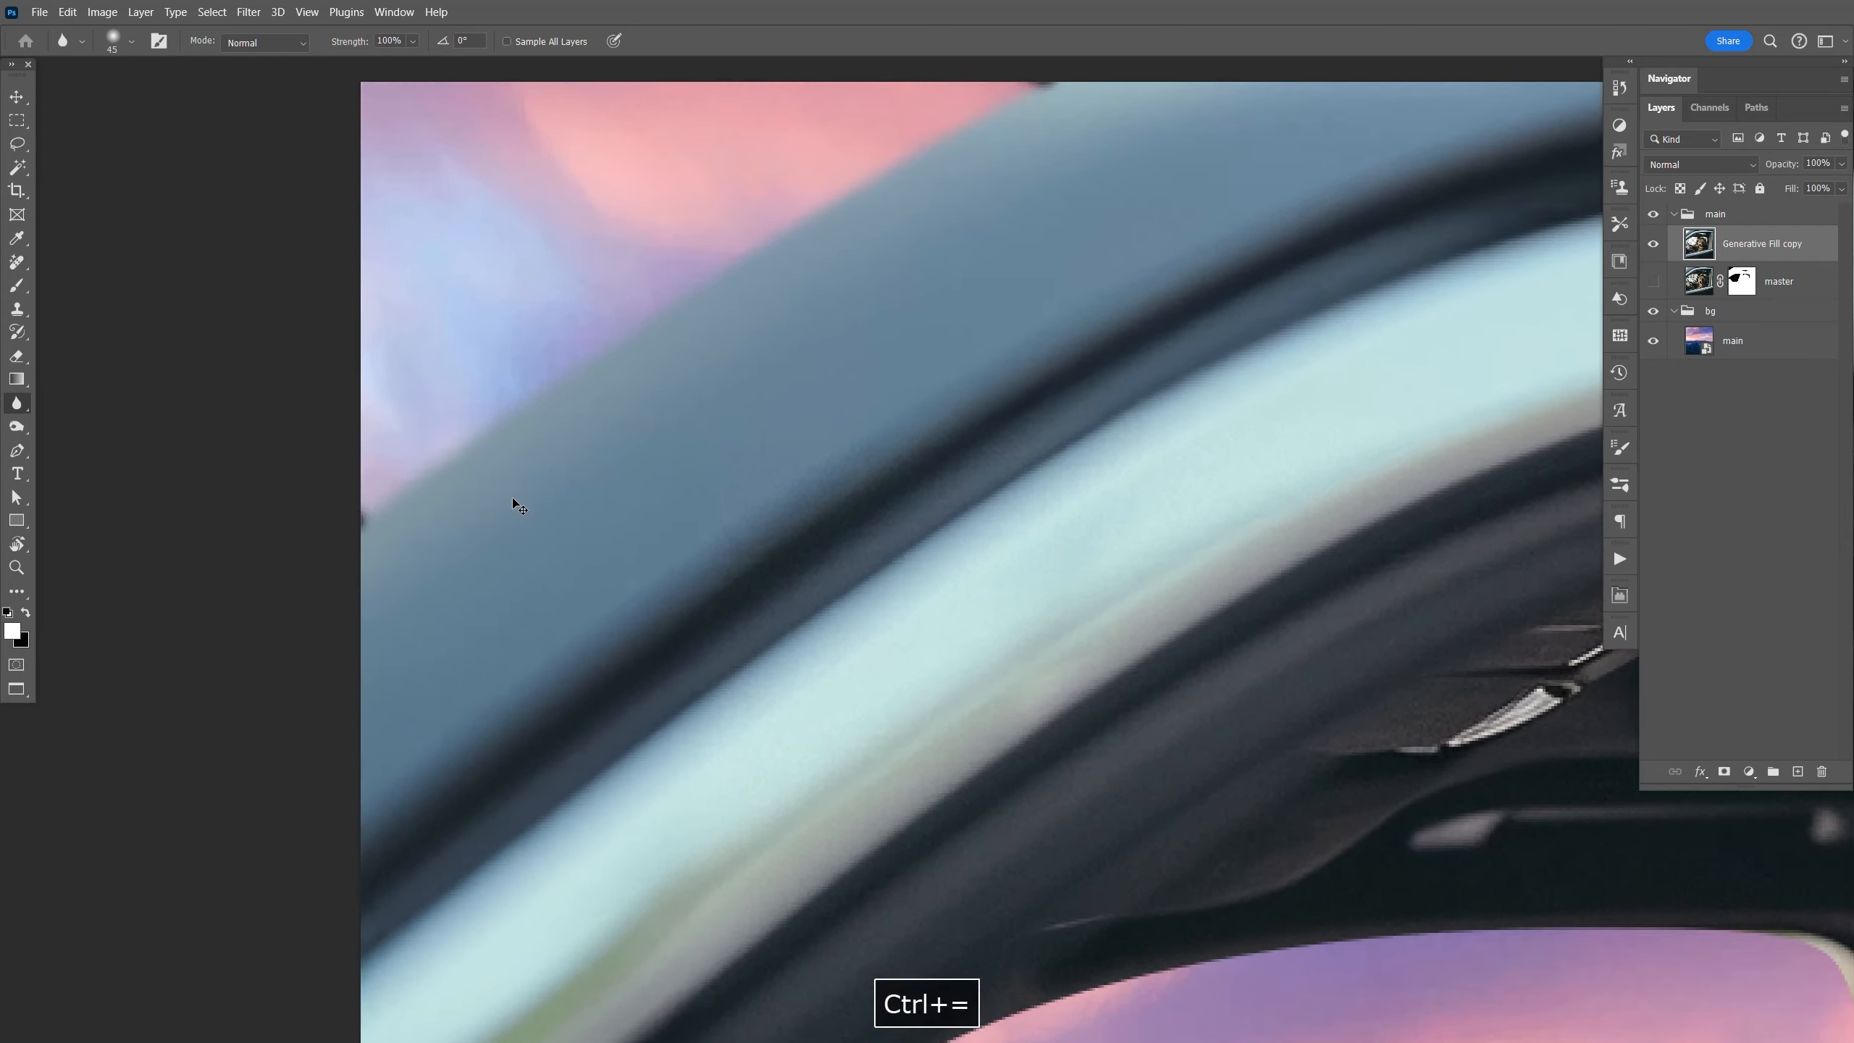
left_click_drag(513, 496, 846, 682)
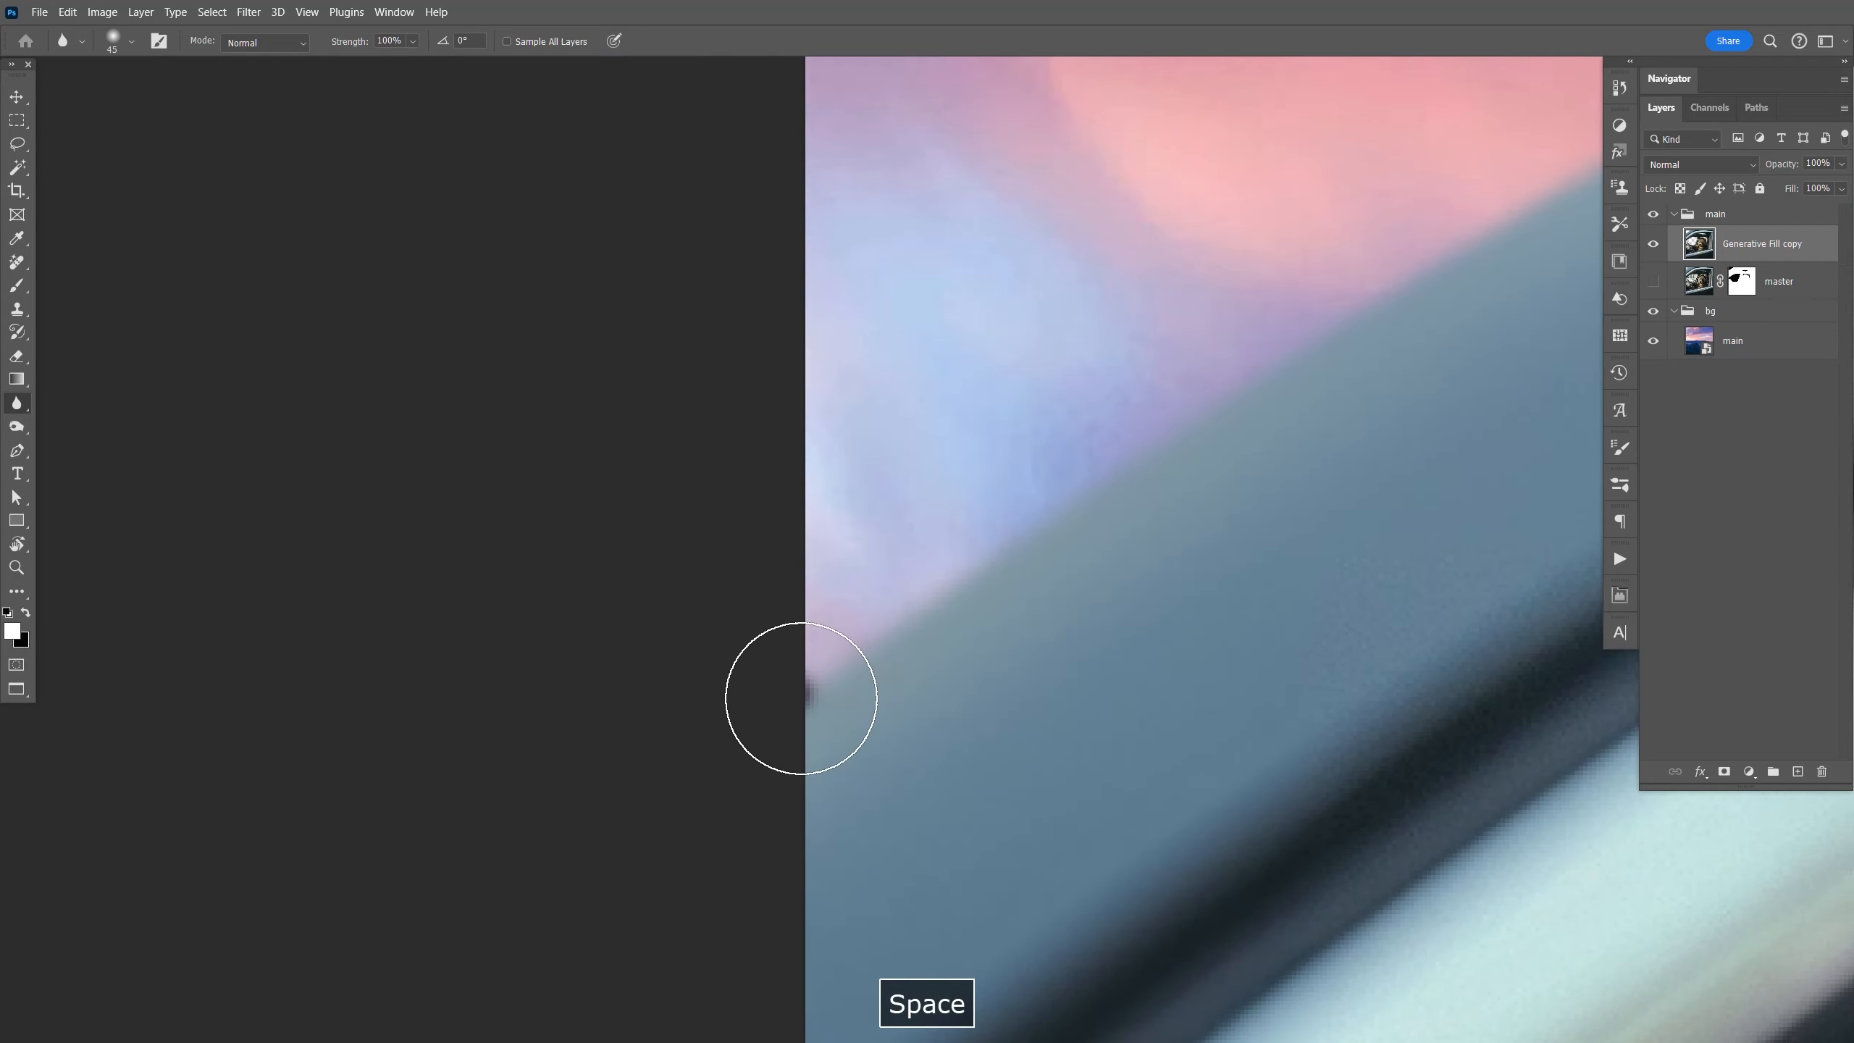
left_click_drag(16, 404, 59, 439)
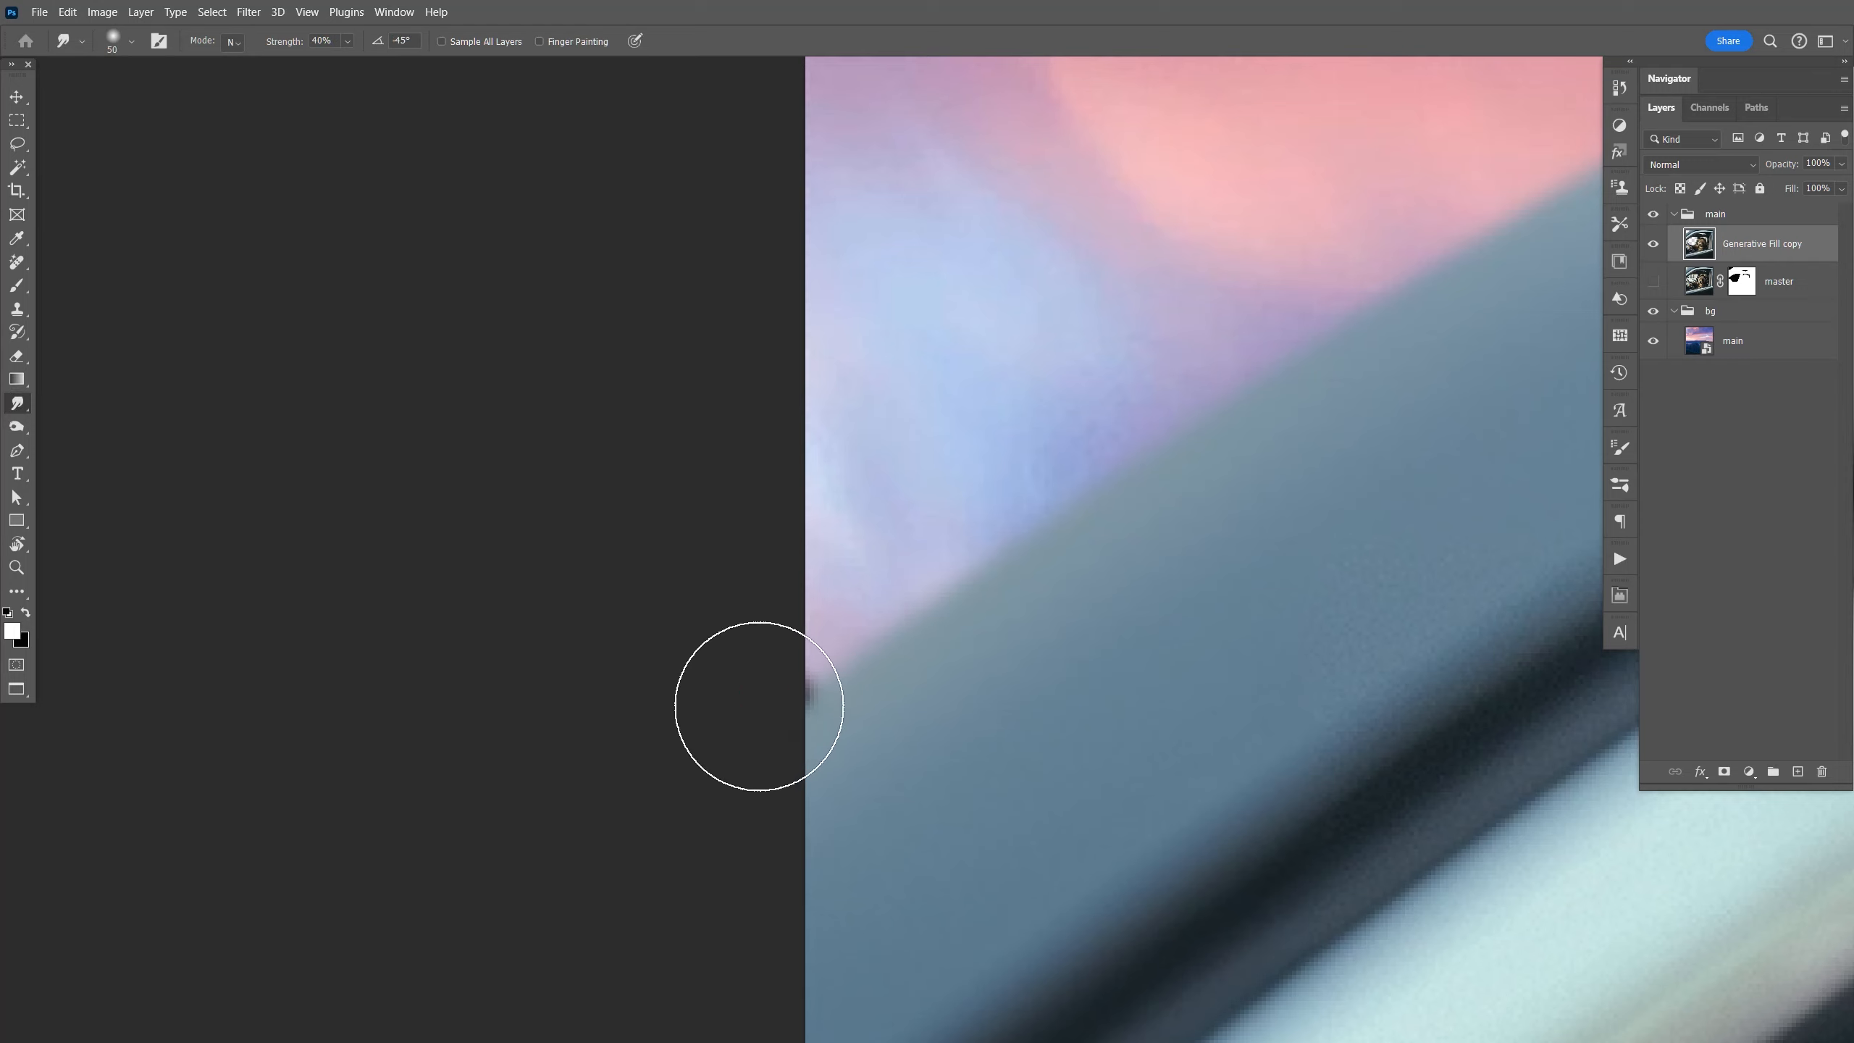
left_click_drag(757, 707, 720, 729)
key("space")
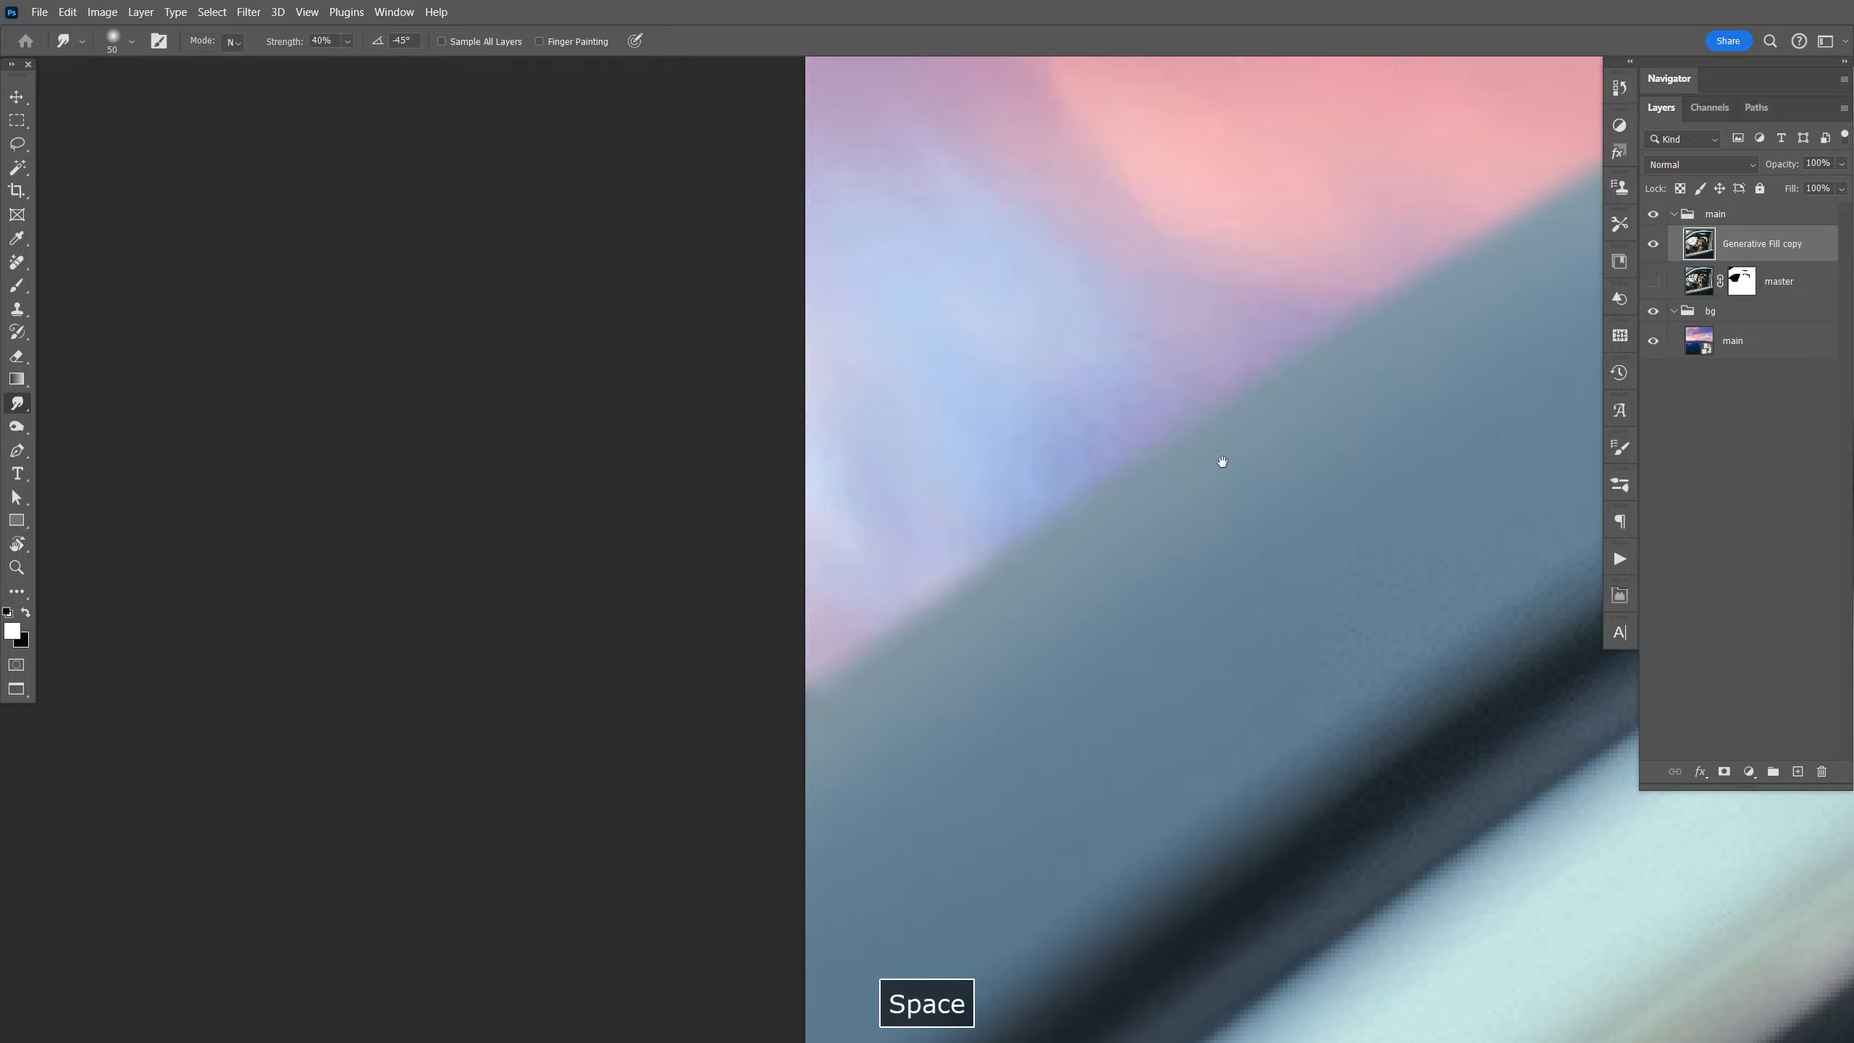
left_click_drag(1447, 330, 765, 687)
left_click_drag(1419, 360, 891, 633)
left_click_drag(624, 651, 654, 633)
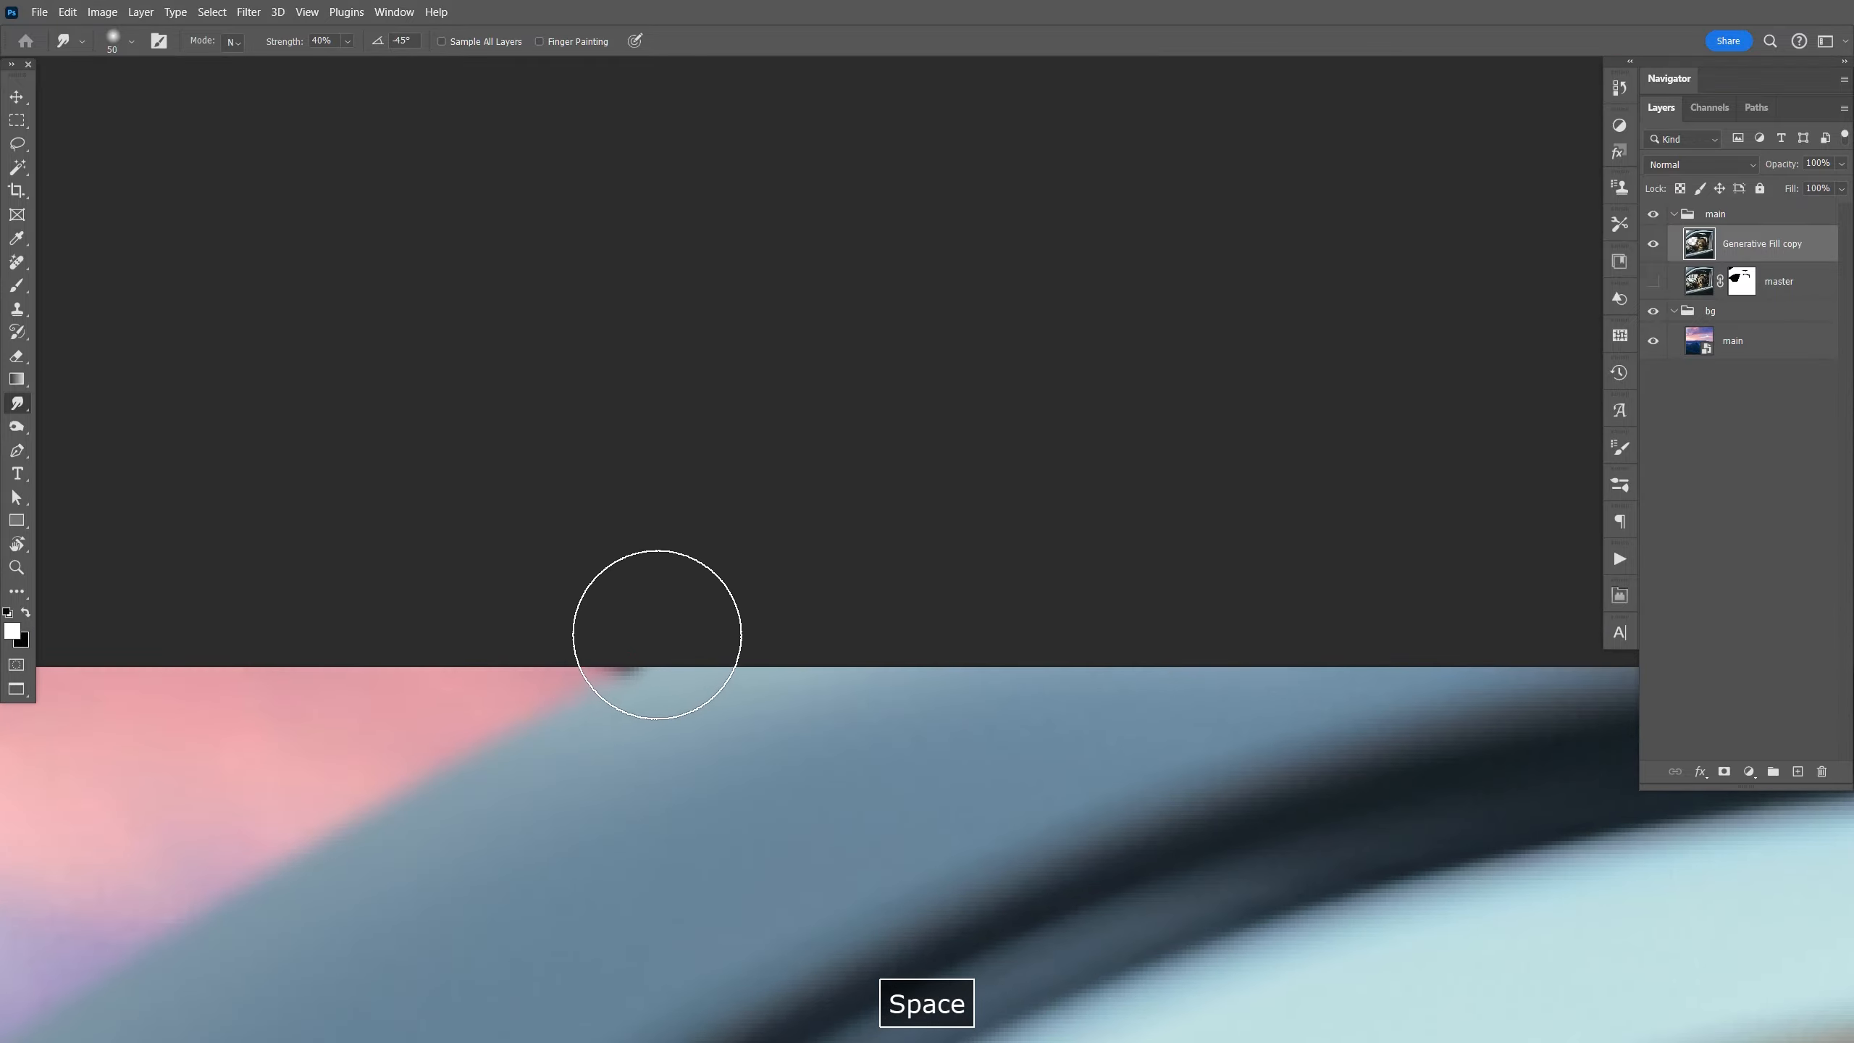
Soften the upper edge of the window beside the steering wheel with a reduced Blur brush.
key("space")
left_click_drag(990, 687, 1026, 530)
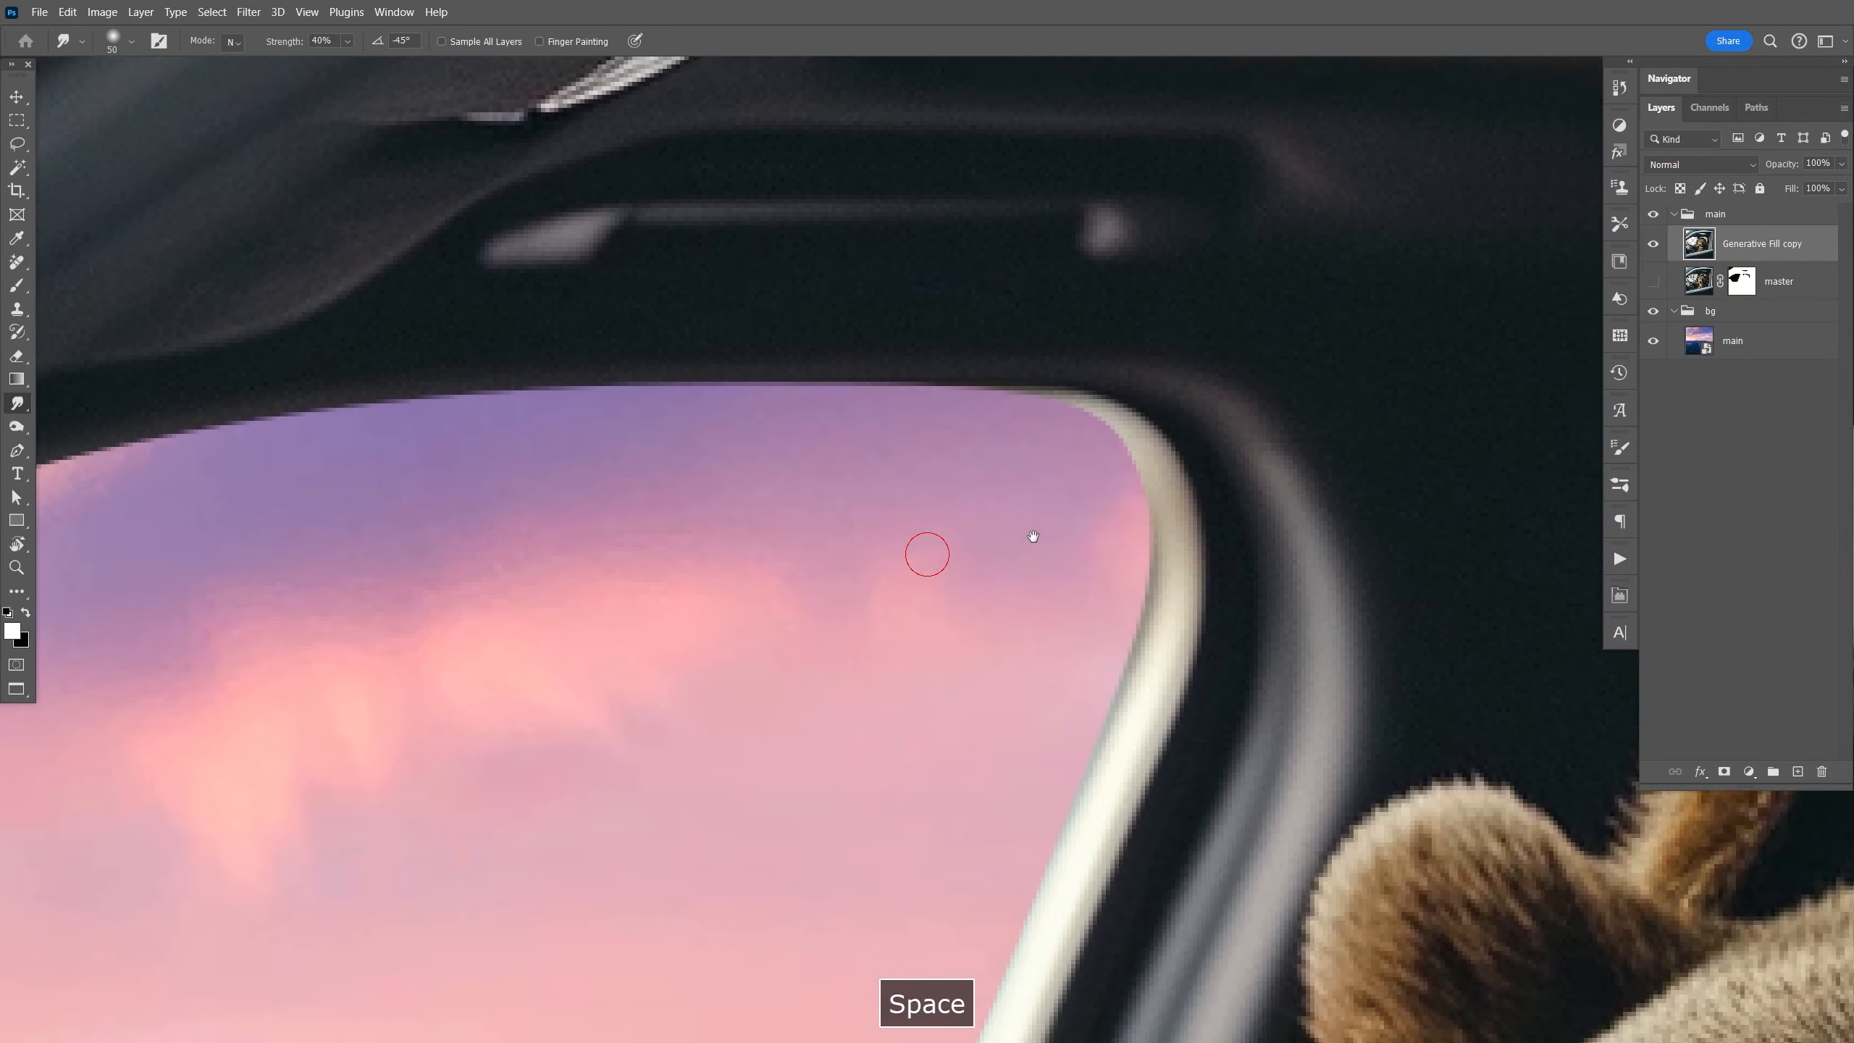
right_click(17, 409)
left_click(84, 400)
key("space")
mouse_move(1016, 531)
left_mouse_down()
mouse_move(1172, 521)
mouse_move(1254, 414)
left_mouse_up()
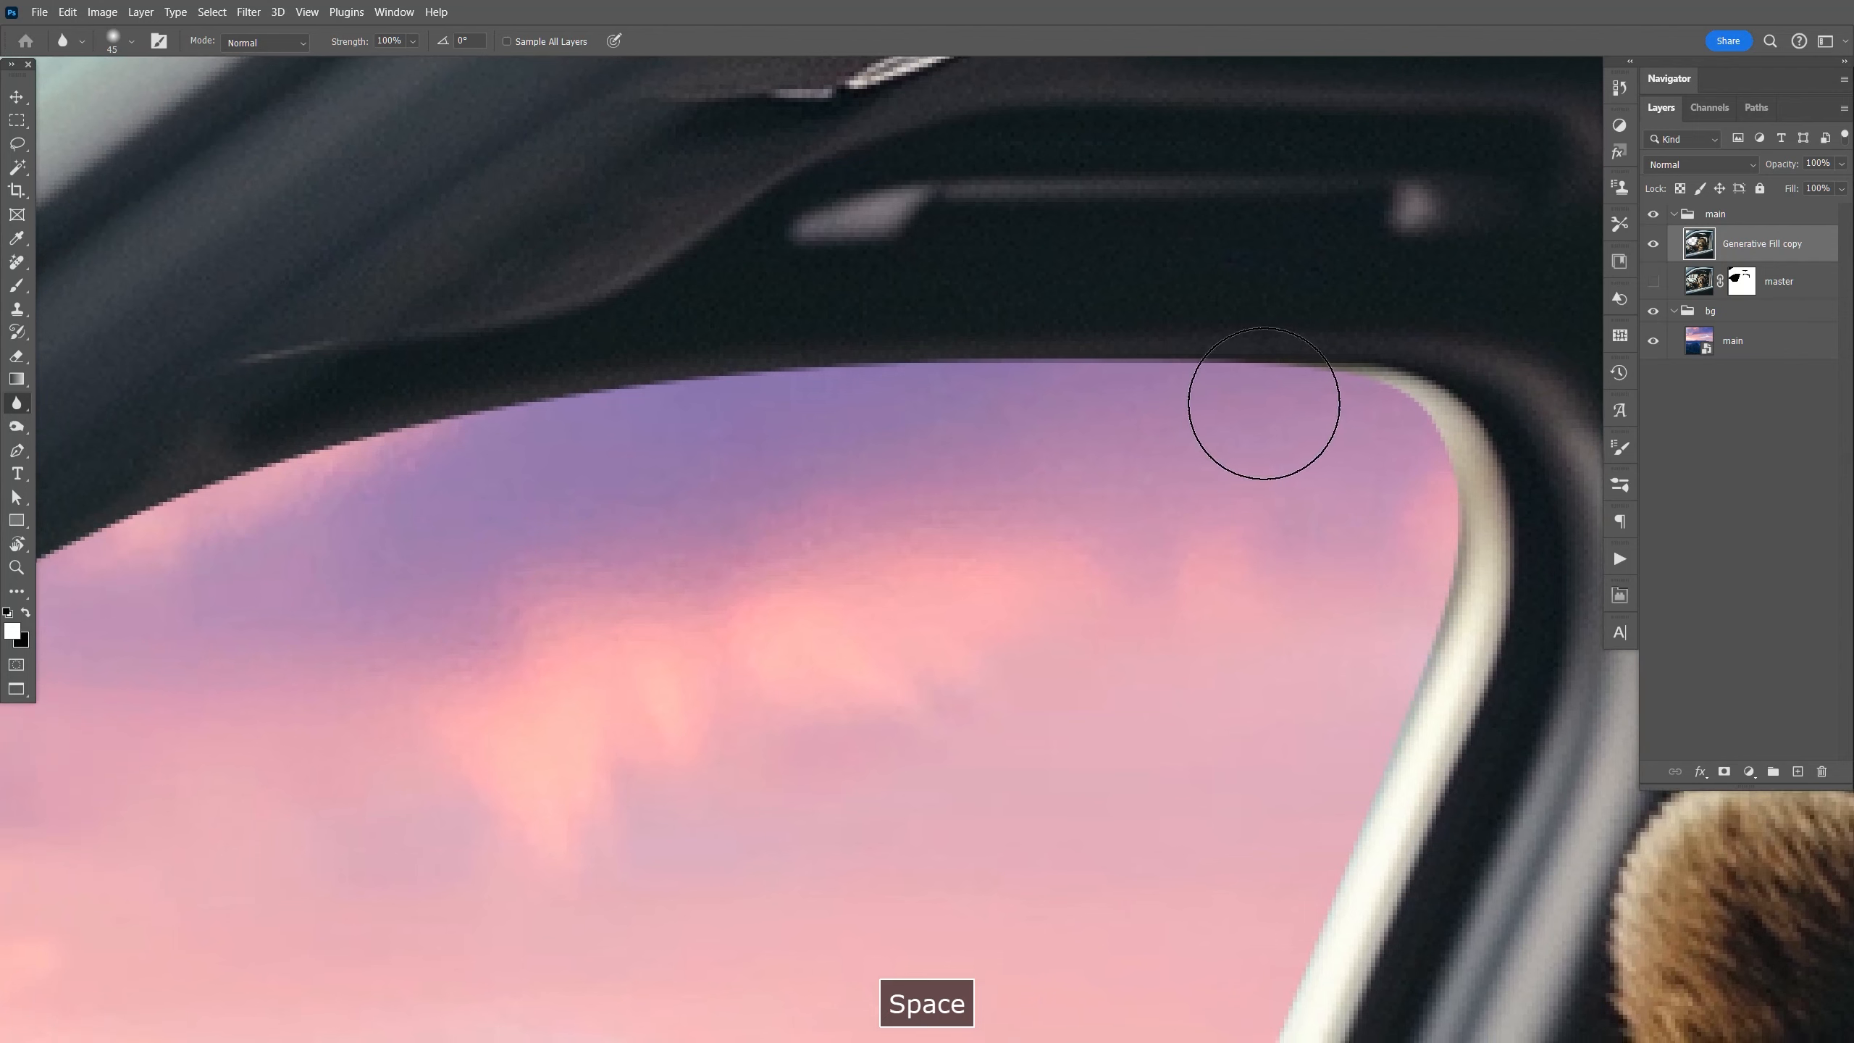
key("bracketleft")
key("bracketleft")
key("bracketleft")
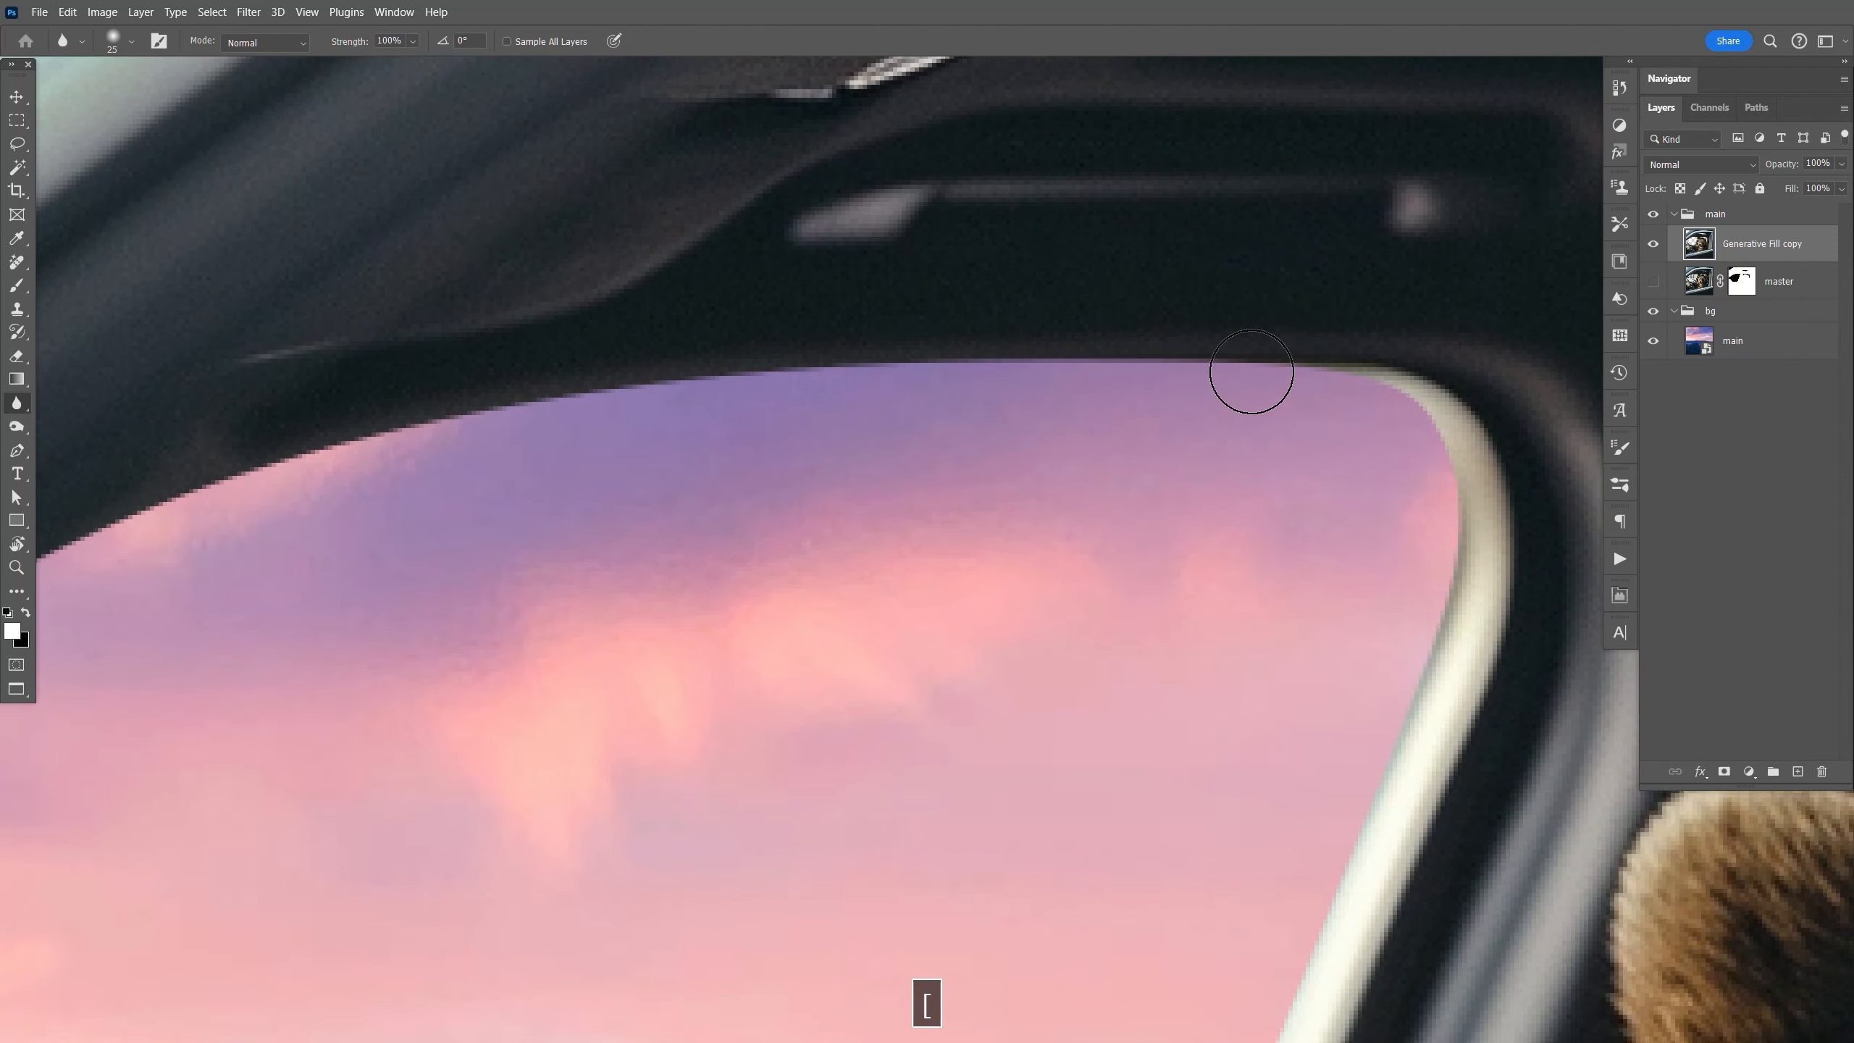
key("bracketright")
mouse_move(1259, 364)
left_mouse_down()
mouse_move(981, 356)
mouse_move(447, 427)
mouse_move(376, 456)
mouse_move(1110, 410)
mouse_move(1206, 306)
mouse_move(861, 415)
mouse_move(674, 501)
mouse_move(518, 607)
mouse_move(488, 671)
mouse_move(964, 281)
left_mouse_up()
Blur the remaining cutout edges of the window beside the steering wheel with a 15 px brush.
key("space")
key("space")
left_click_drag(725, 439, 384, 712)
key("space")
left_click_drag(1029, 559, 591, 636)
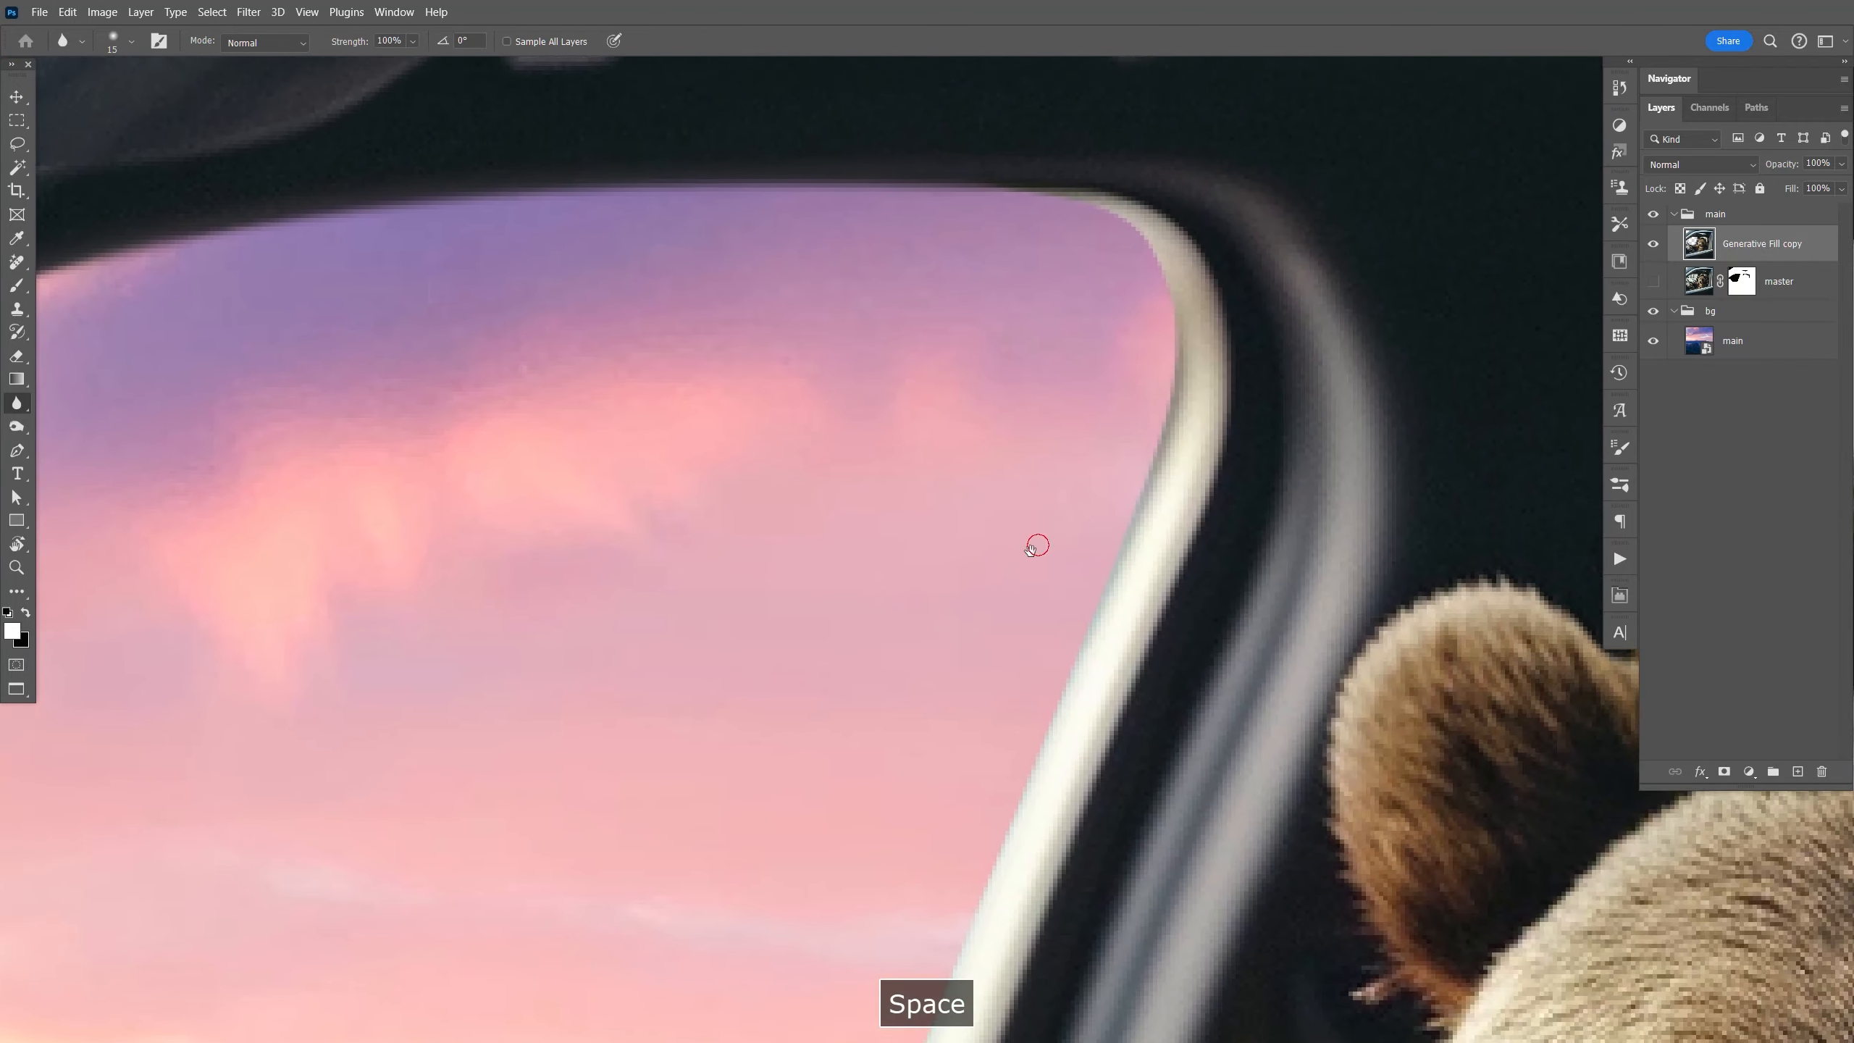
mouse_move(998, 220)
left_mouse_down()
mouse_move(1040, 236)
mouse_move(1101, 327)
mouse_move(1101, 435)
mouse_move(1044, 579)
left_mouse_up()
key("space")
mouse_move(1037, 657)
left_mouse_down()
mouse_move(1019, 579)
mouse_move(1109, 286)
left_mouse_up()
mouse_move(1158, 123)
left_mouse_down()
mouse_move(924, 720)
mouse_move(1049, 248)
mouse_move(844, 799)
mouse_move(812, 820)
mouse_move(527, 838)
mouse_move(1068, 580)
mouse_move(1144, 622)
mouse_move(713, 661)
left_mouse_up()
key("space")
key("space")
key("space")
left_click_drag(637, 550, 1054, 582)
Blur the steering wheel's jagged outer edge against the sky, undoing the first stroke and redoing it with a smaller brush.
left_click_drag(1136, 755, 994, 583)
key("ctrl+z")
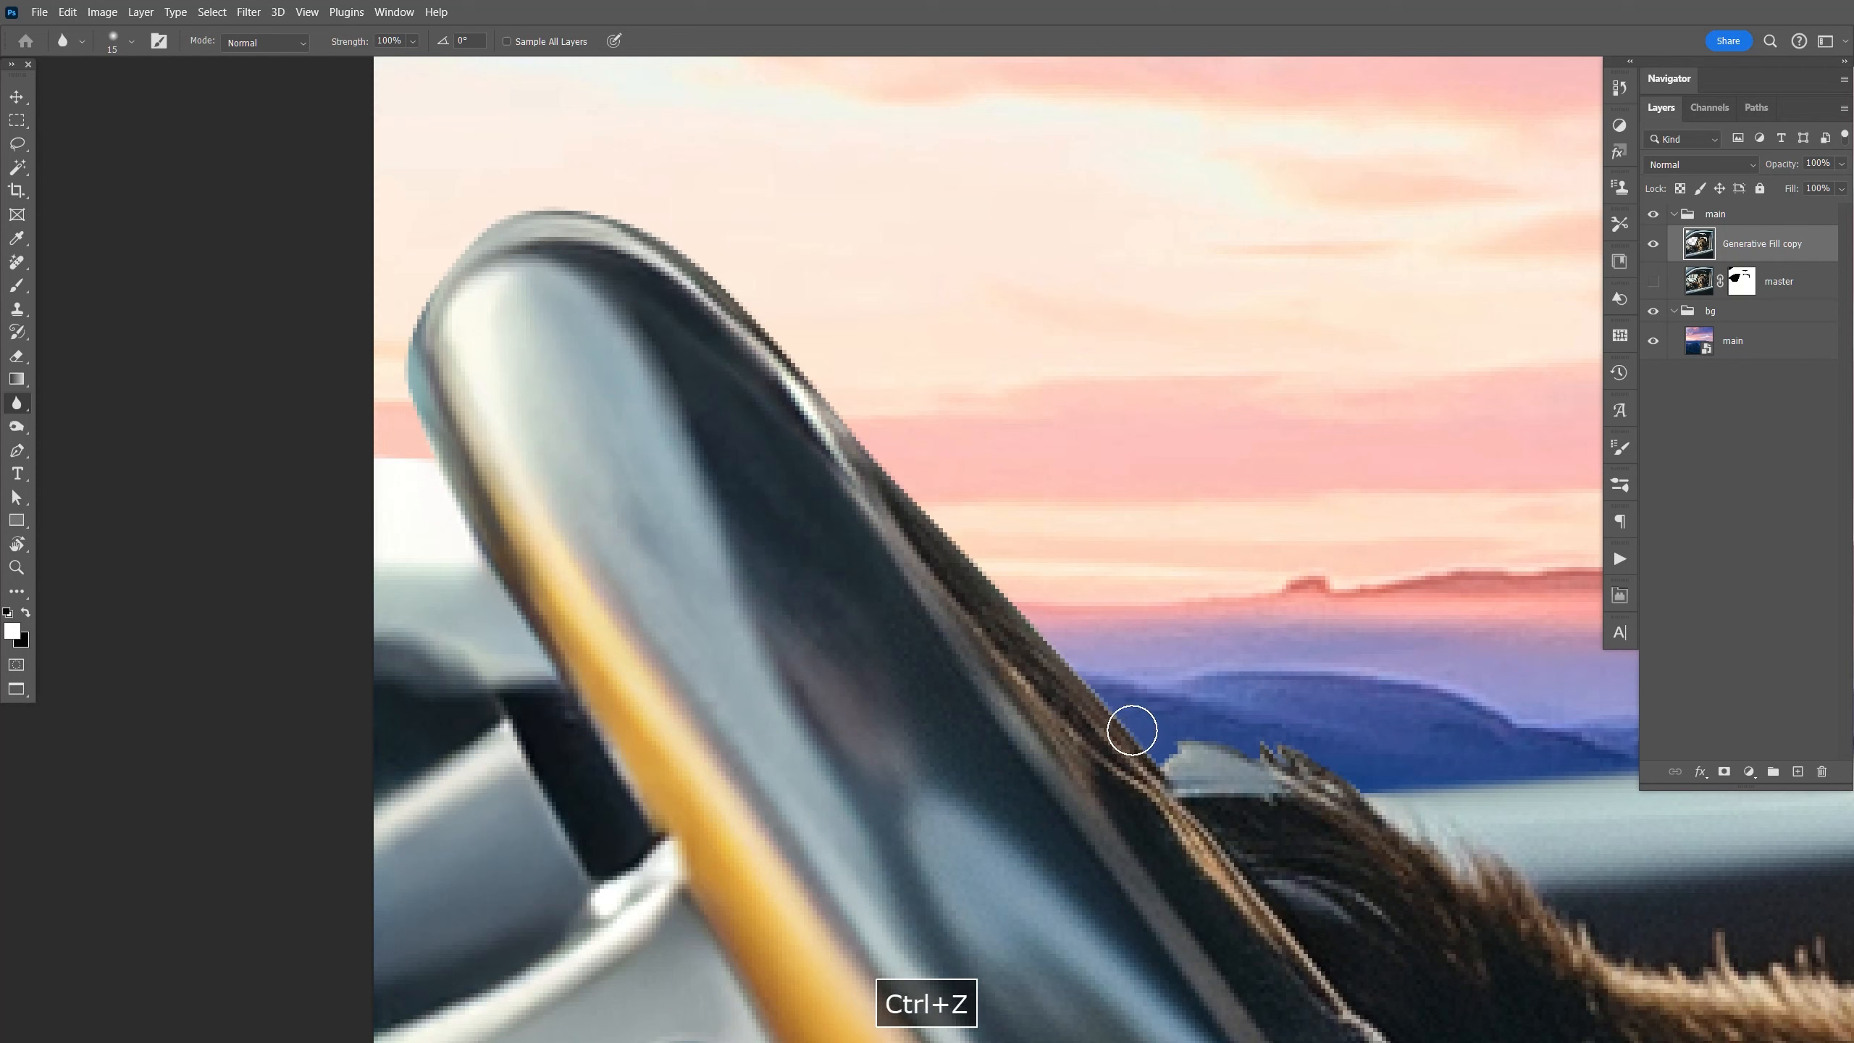
key("bracketleft")
left_click_drag(1111, 708, 874, 451)
mouse_move(806, 380)
left_mouse_down()
mouse_move(626, 212)
mouse_move(506, 213)
left_mouse_up()
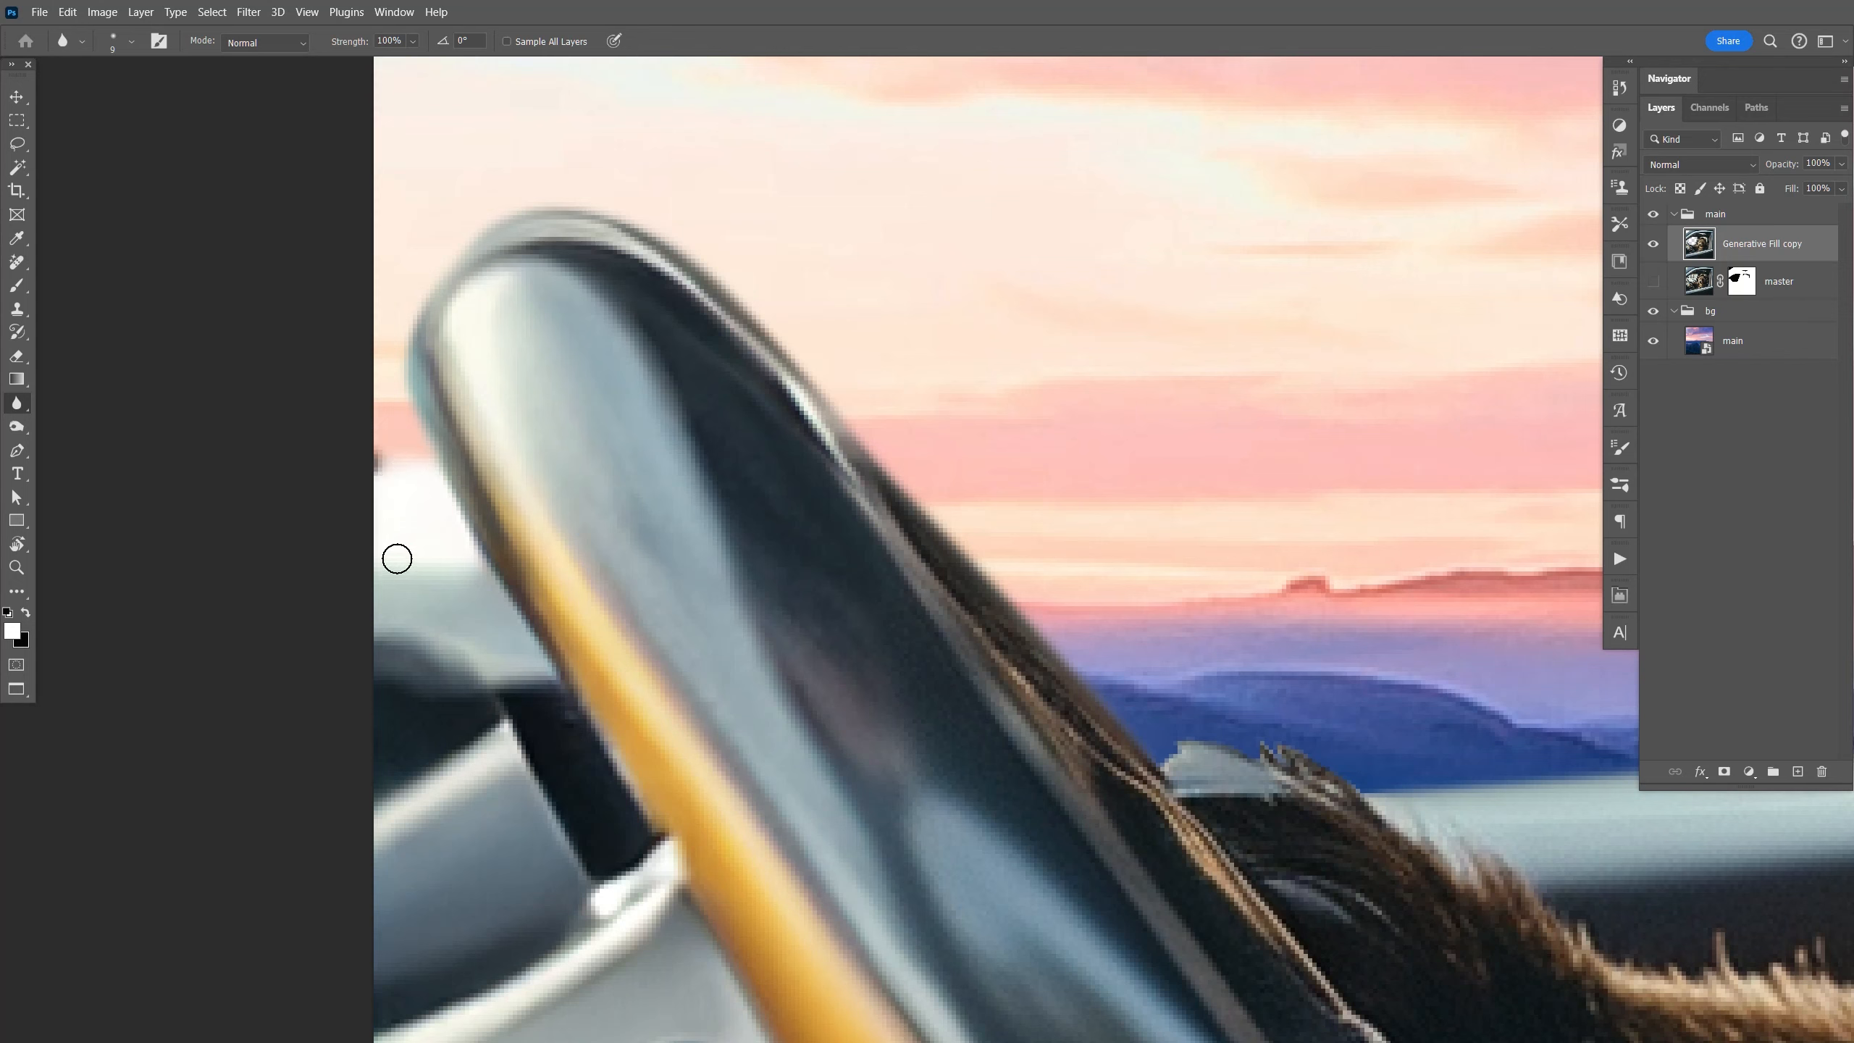
Smudge out the dark spot at the canvas border beside the steering wheel with a 20 px Smudge brush.
right_click(16, 409)
left_click(73, 437)
key("bracketleft")
key("bracketleft")
key("bracketleft")
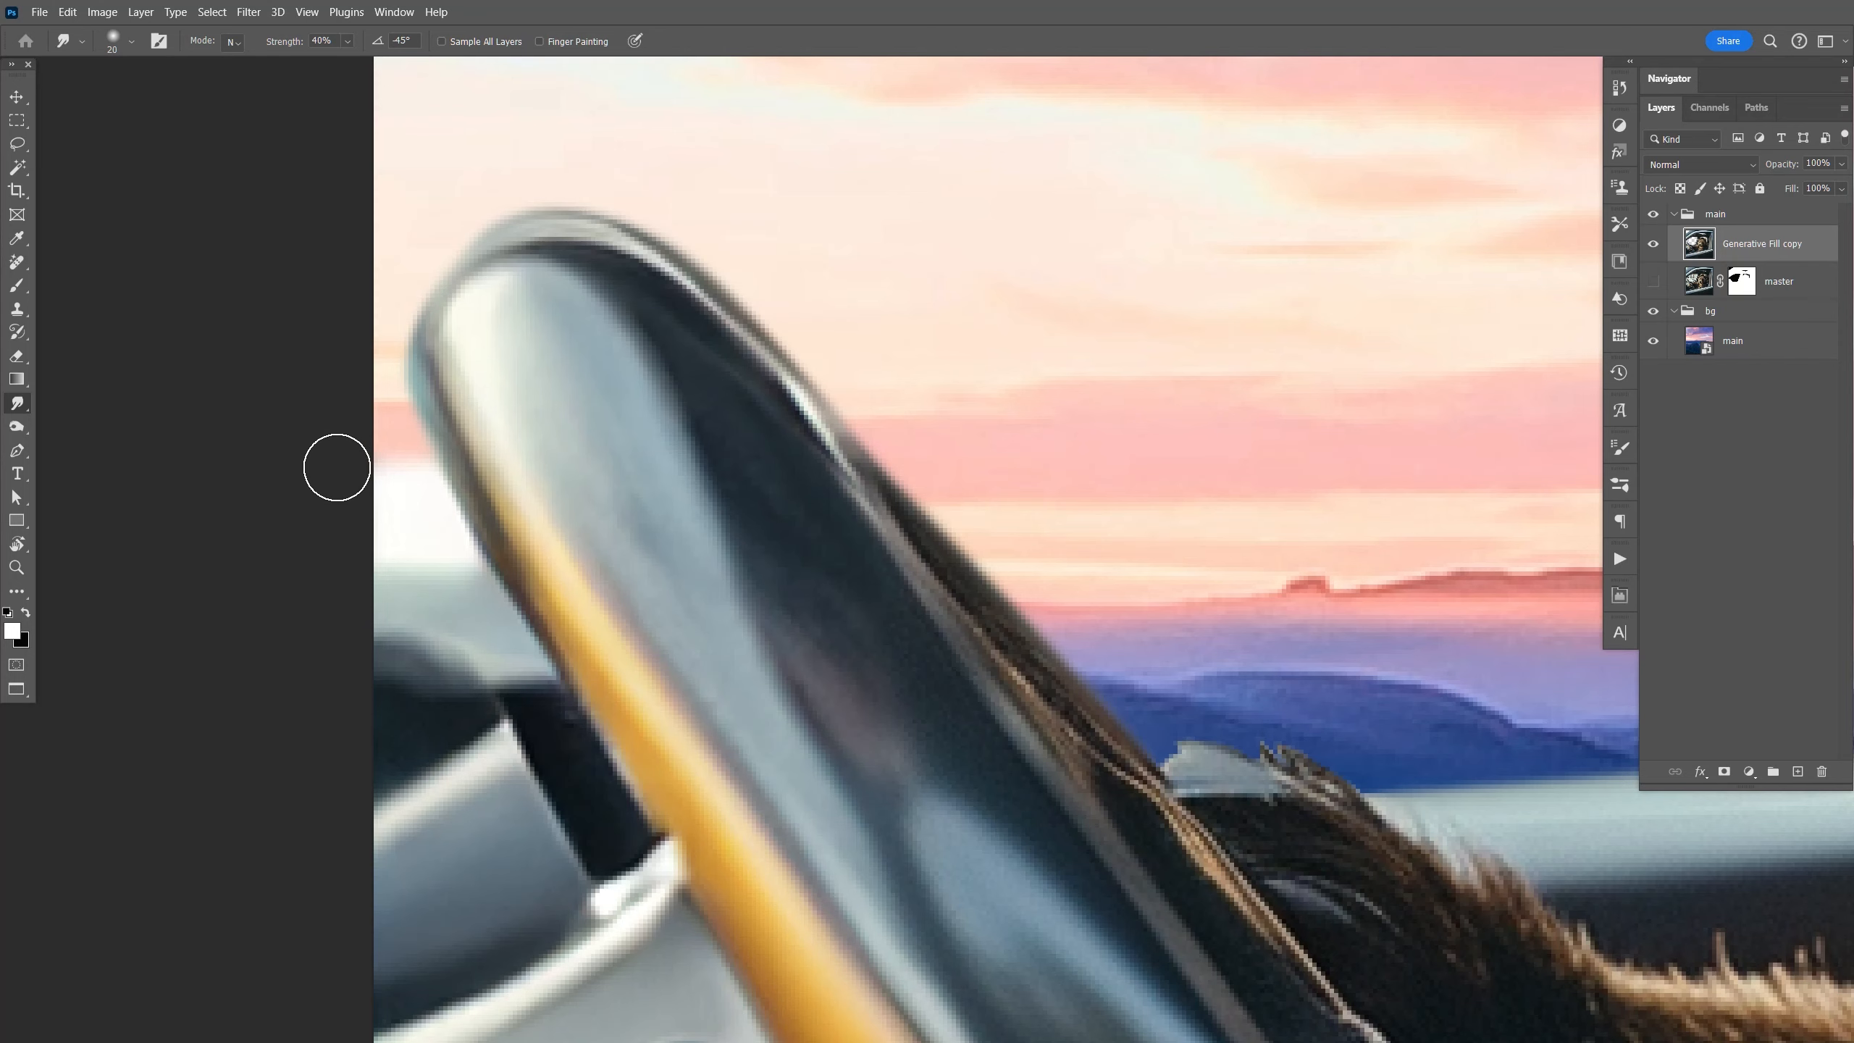
key("F9")
Blur the cutout edges all around the sunroof opening with the Blur tool.
key("ctrl+1")
key("space")
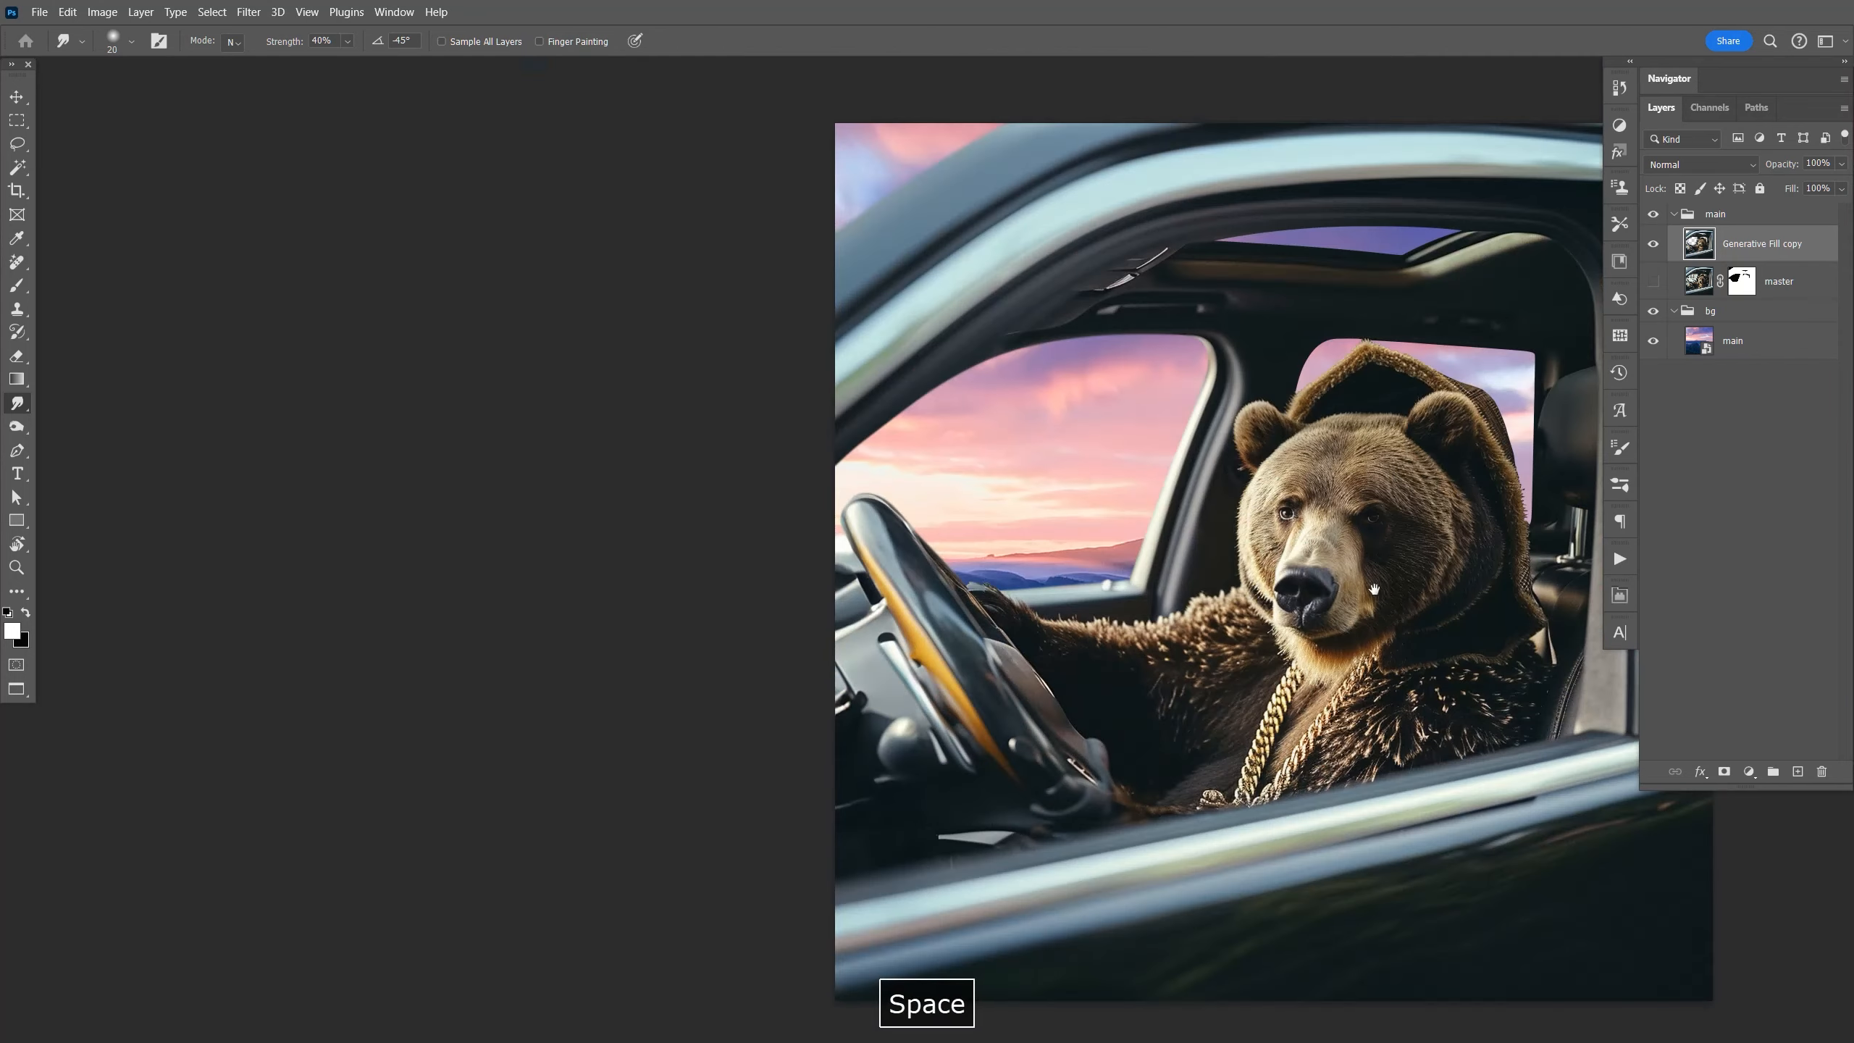
key("z")
left_click_drag(1303, 250, 1210, 663)
key("space")
right_click(28, 403)
left_click(62, 404)
mouse_move(259, 513)
left_mouse_down()
mouse_move(682, 435)
mouse_move(1304, 398)
left_mouse_up()
left_click_drag(1182, 498, 749, 471)
left_click_drag(614, 417, 1373, 413)
mouse_move(1452, 459)
left_mouse_down()
mouse_move(927, 476)
mouse_move(1120, 428)
mouse_move(1309, 446)
mouse_move(744, 655)
mouse_move(1308, 501)
mouse_move(1340, 512)
mouse_move(443, 430)
mouse_move(535, 424)
left_mouse_up()
left_click_drag(972, 479, 730, 505)
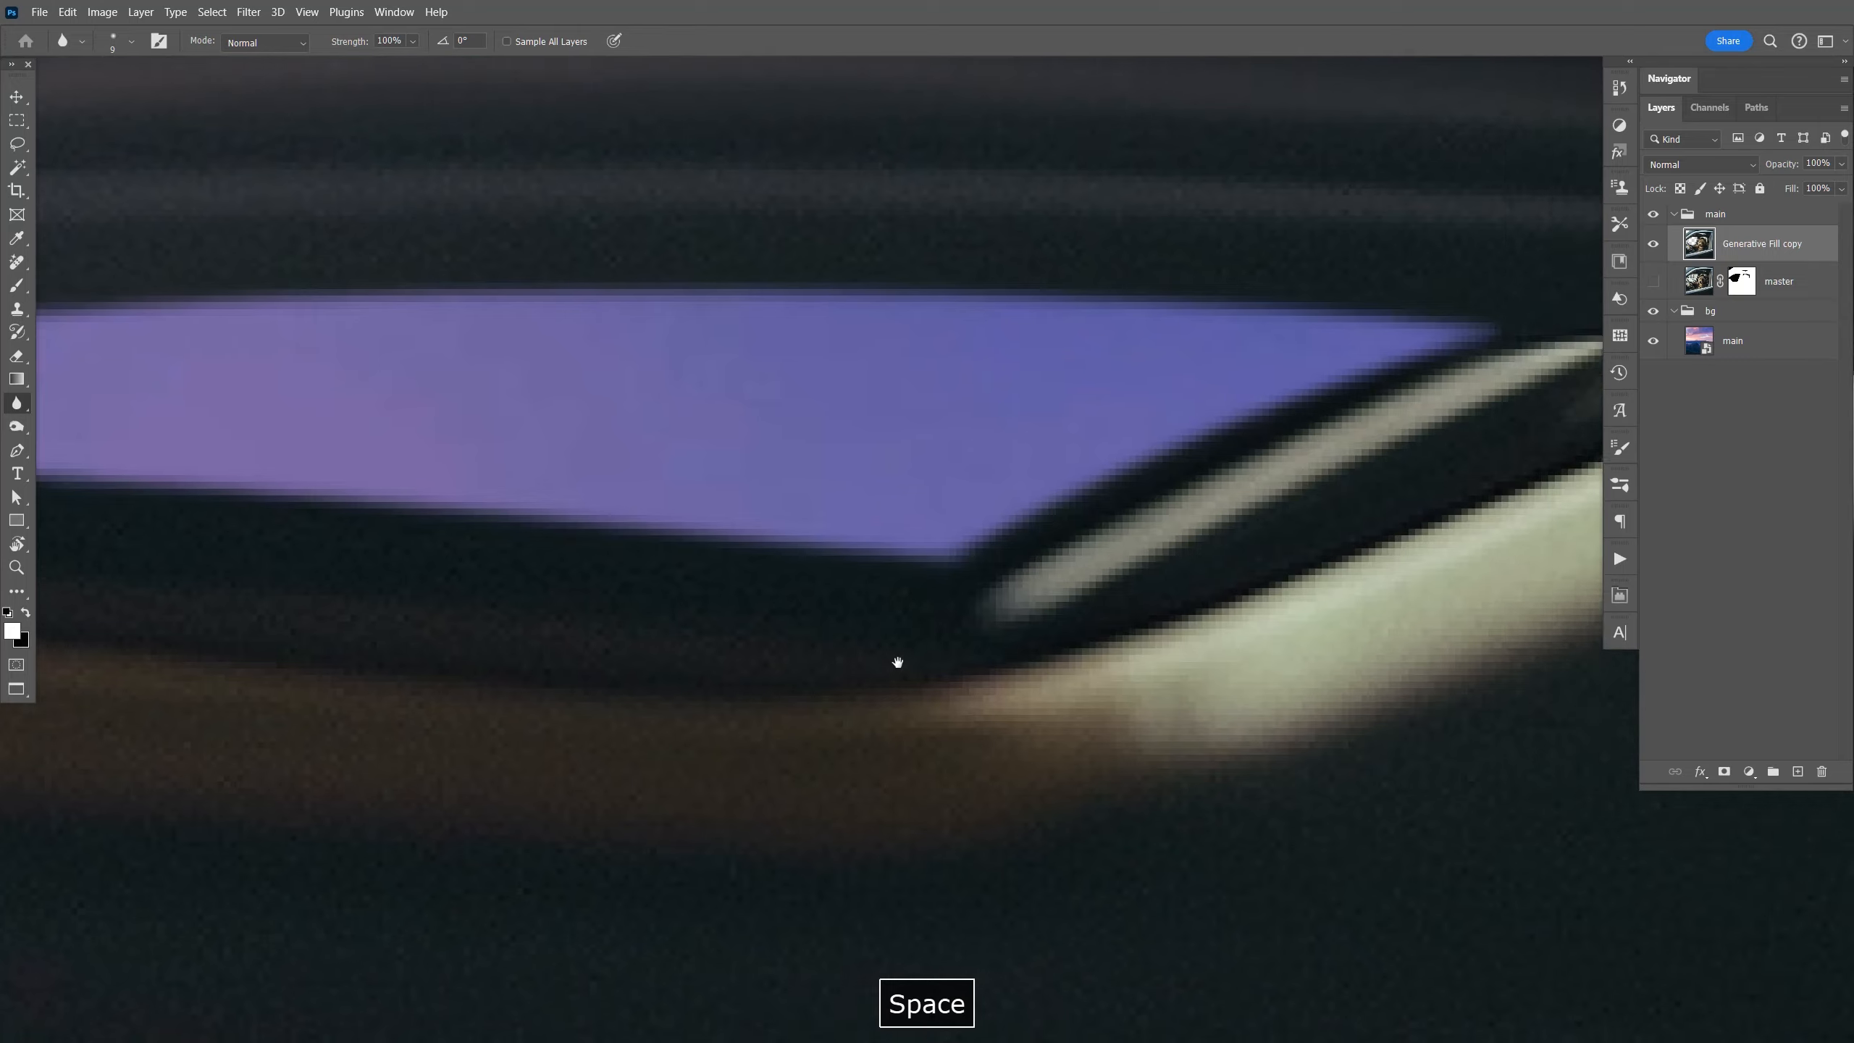
mouse_move(1076, 642)
left_mouse_down()
mouse_move(1160, 701)
mouse_move(1131, 513)
left_mouse_up()
mouse_move(621, 568)
left_mouse_down()
mouse_move(931, 563)
mouse_move(1063, 530)
left_mouse_up()
Blur the rear window's frame edges behind the bear's hood.
mouse_move(656, 614)
left_mouse_down()
mouse_move(728, 382)
mouse_move(838, 223)
mouse_move(922, 168)
mouse_move(1032, 143)
mouse_move(1250, 136)
left_mouse_up()
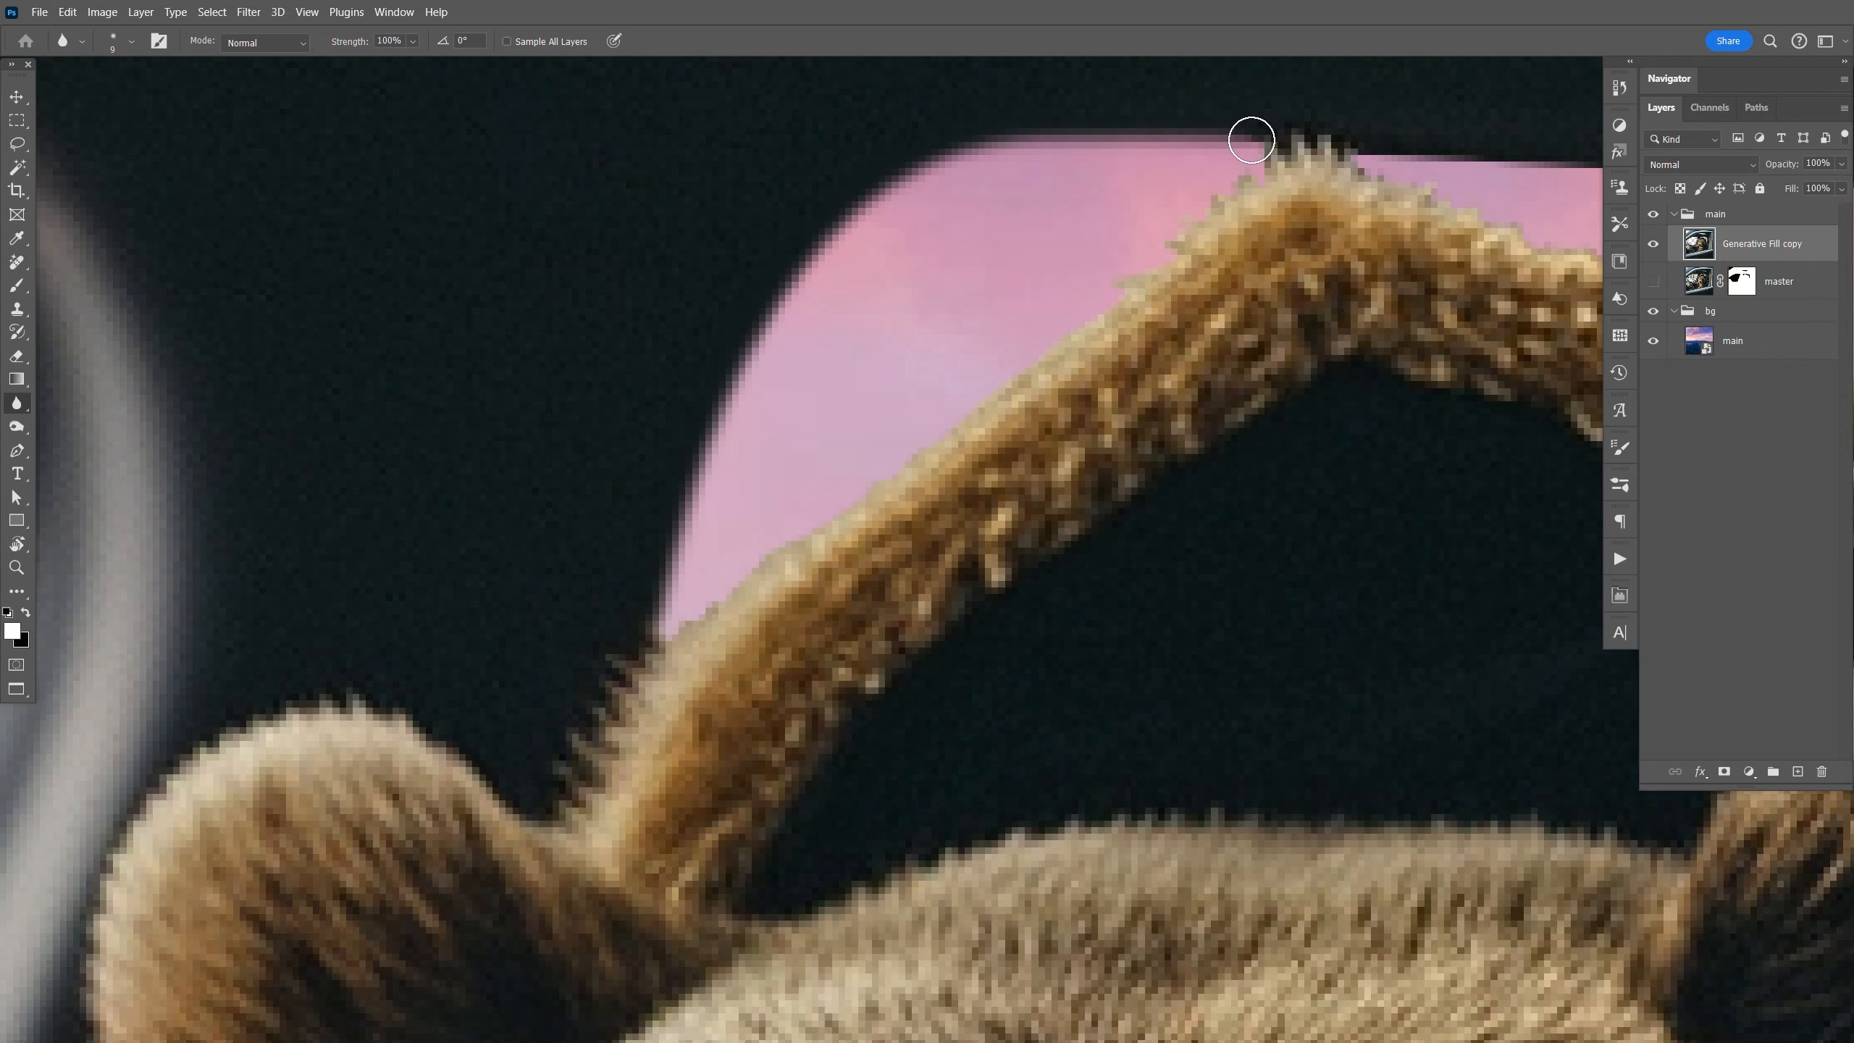
mouse_move(664, 602)
left_mouse_down()
mouse_move(695, 481)
mouse_move(844, 216)
mouse_move(1122, 128)
mouse_move(1285, 172)
mouse_move(886, 380)
mouse_move(775, 395)
left_mouse_up()
mouse_move(633, 236)
left_mouse_down()
mouse_move(1216, 278)
mouse_move(964, 359)
mouse_move(627, 250)
mouse_move(1367, 303)
mouse_move(1472, 315)
mouse_move(1502, 341)
mouse_move(1349, 389)
mouse_move(1129, 317)
mouse_move(1168, 254)
mouse_move(1166, 200)
mouse_move(1163, 747)
left_mouse_up()
mouse_move(1163, 789)
left_mouse_down()
mouse_move(1117, 294)
mouse_move(1109, 723)
left_mouse_up()
mouse_move(1109, 723)
left_mouse_down()
mouse_move(1073, 205)
mouse_move(1039, 800)
left_mouse_up()
Soften the hood's fur edge against the rear window with a smaller Blur brush and save the document.
key("bracketleft")
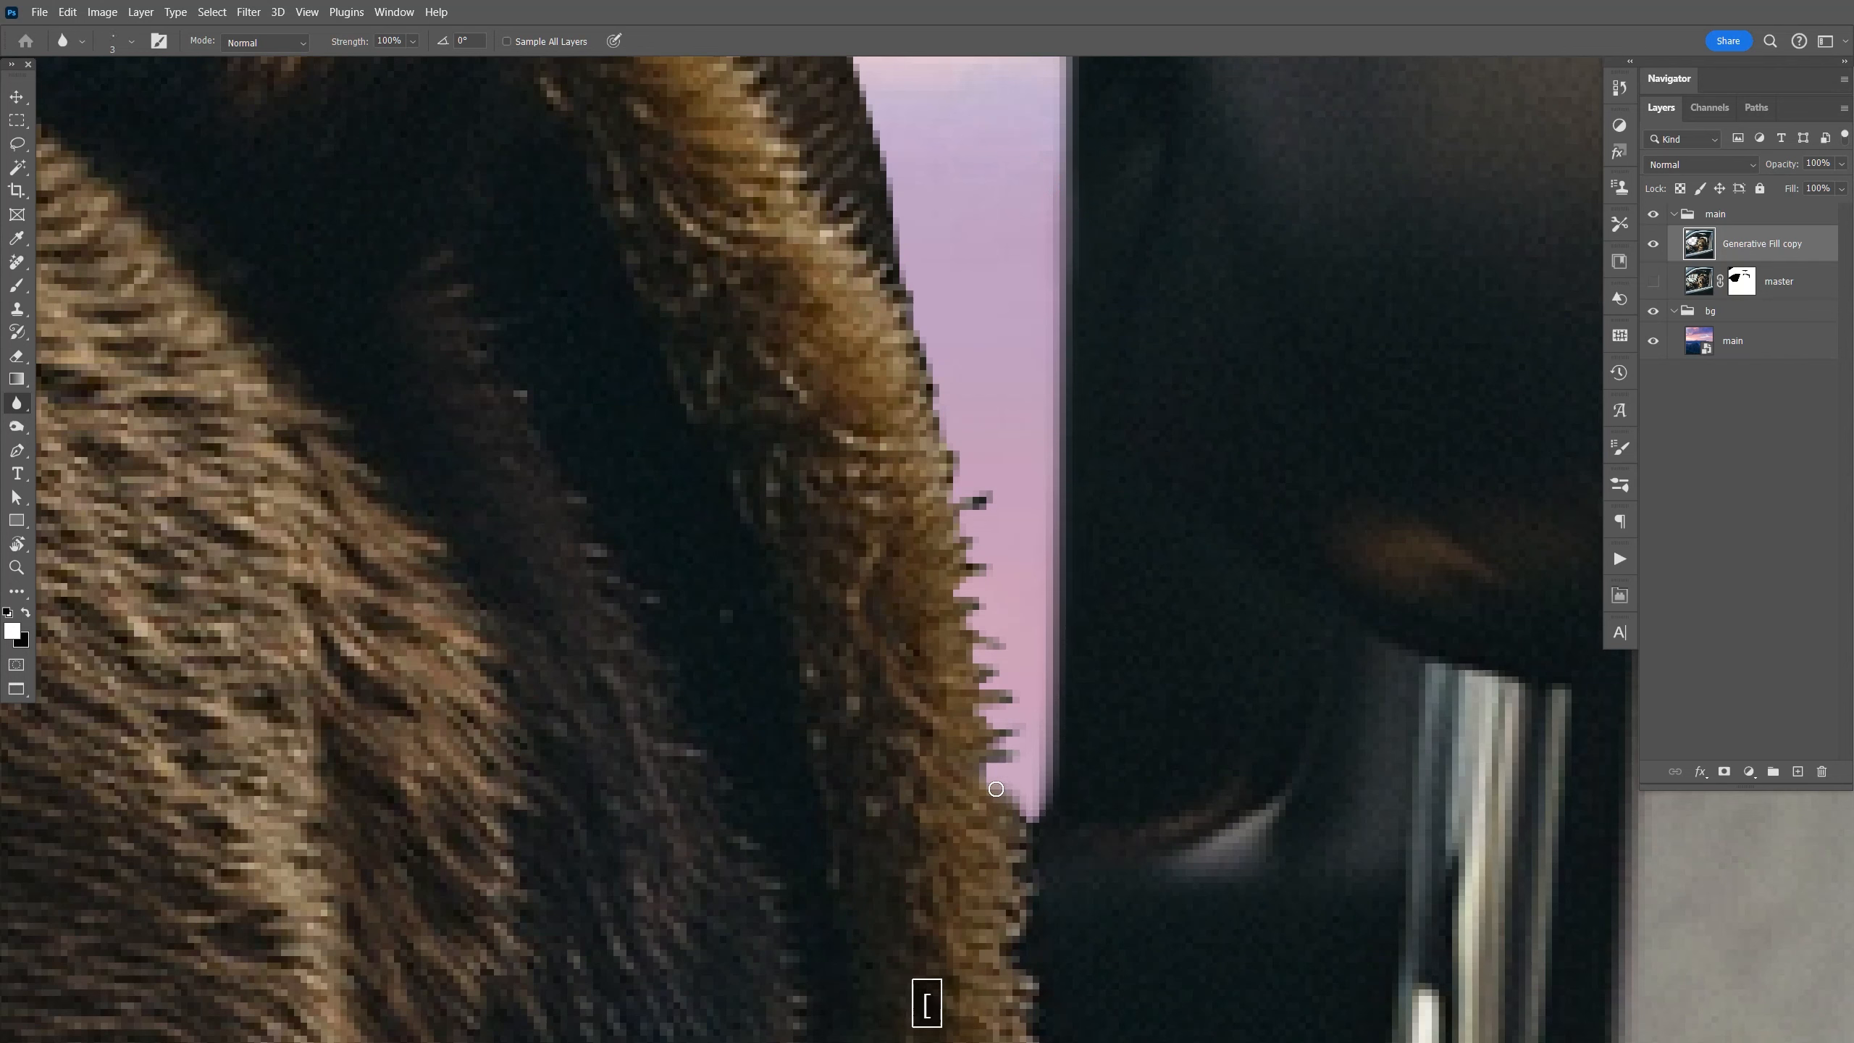
left_click_drag(995, 756, 965, 703)
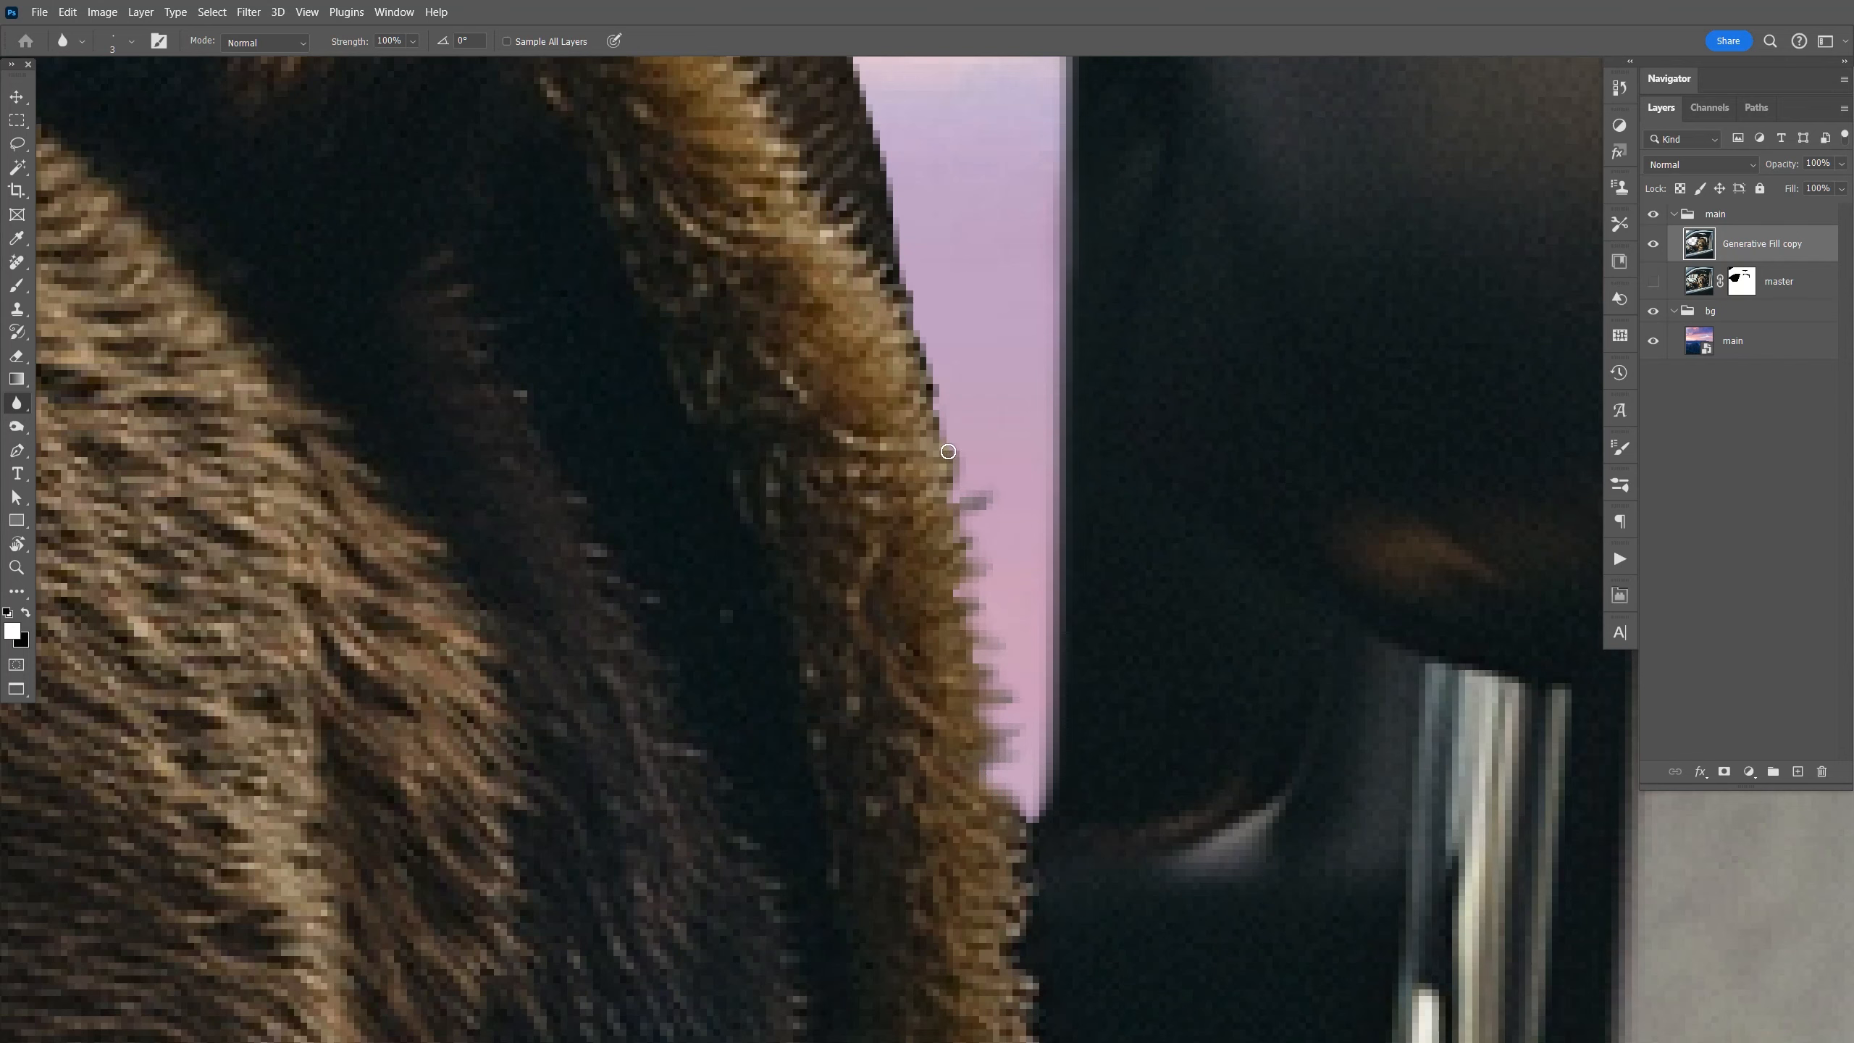
key("space")
left_click_drag(550, 265, 932, 471)
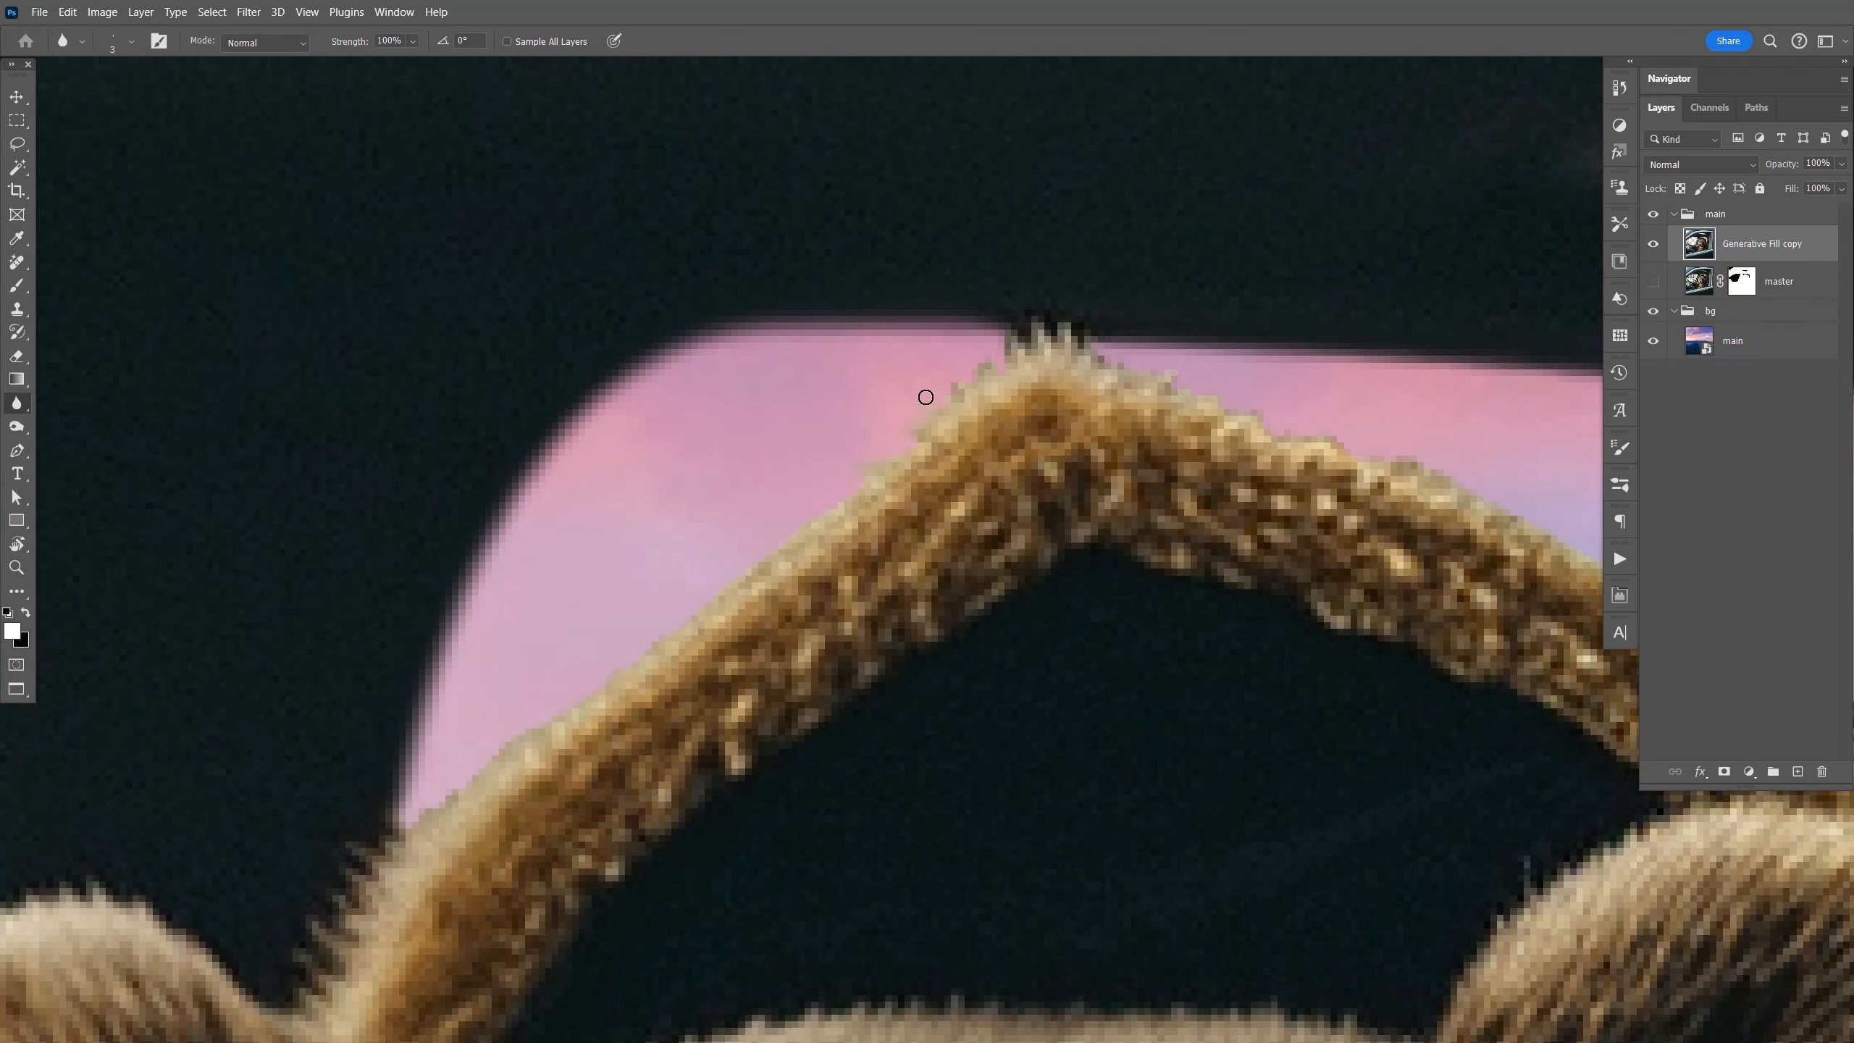
key("ctrl+minus")
key("ctrl+minus")
key("ctrl+minus")
key("ctrl+minus")
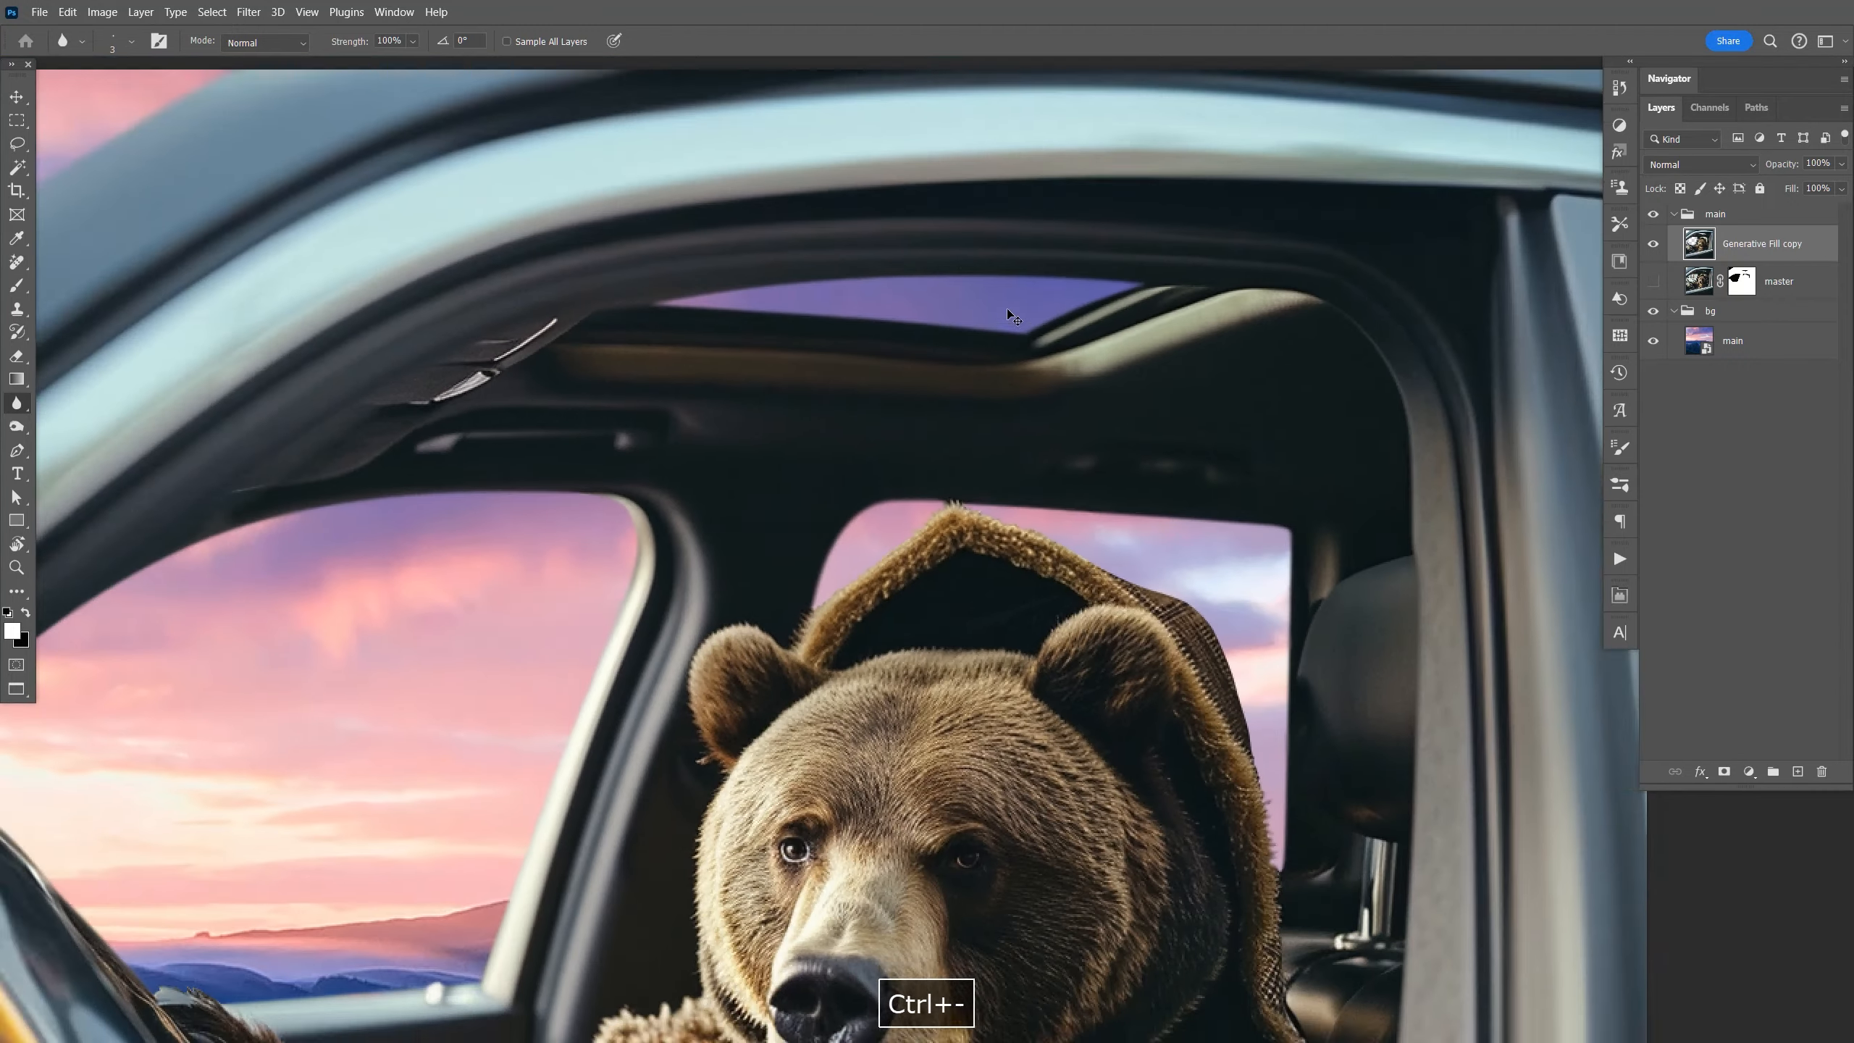
key("ctrl+minus")
key("ctrl+minus")
key("ctrl+minus")
key("ctrl+plus")
key("ctrl+s")
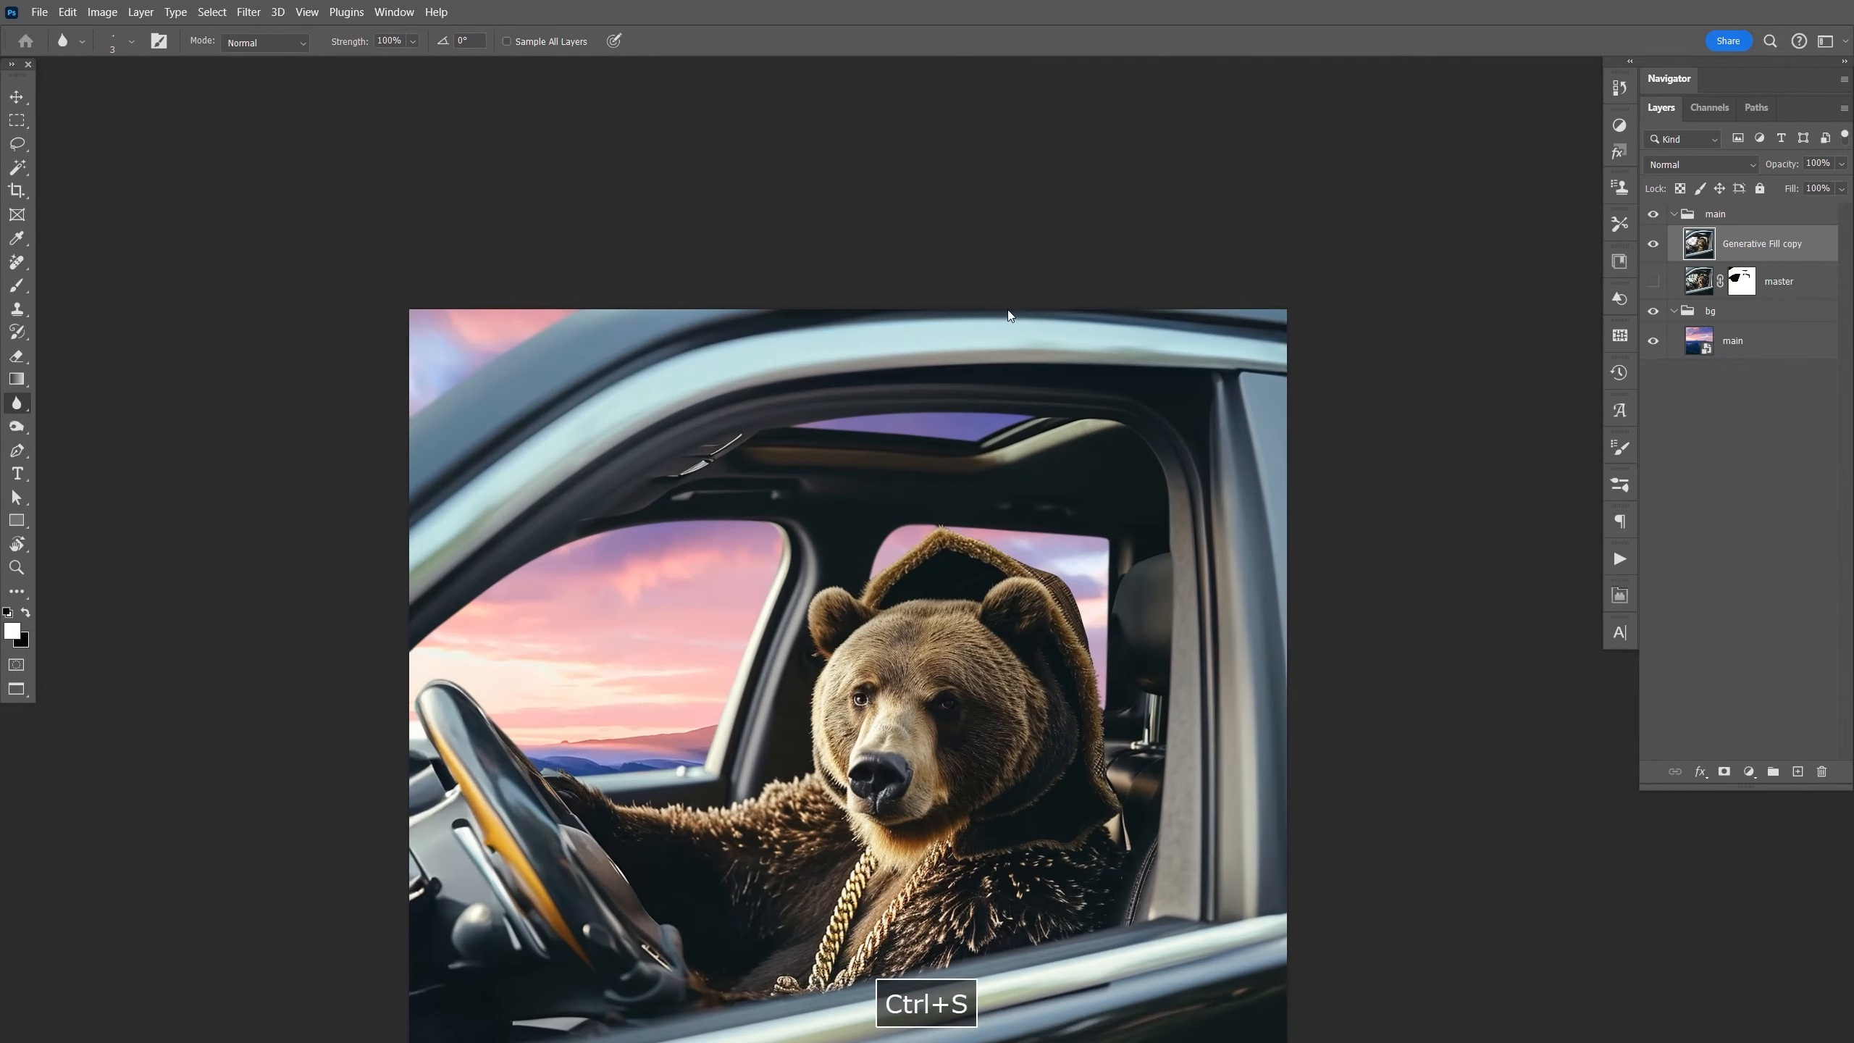
Erase the dark pixels between the hairs at the hood's peak with a 1 px Eraser.
key("z")
left_click_drag(949, 544, 1078, 615)
key("space")
left_click_drag(908, 390, 988, 544)
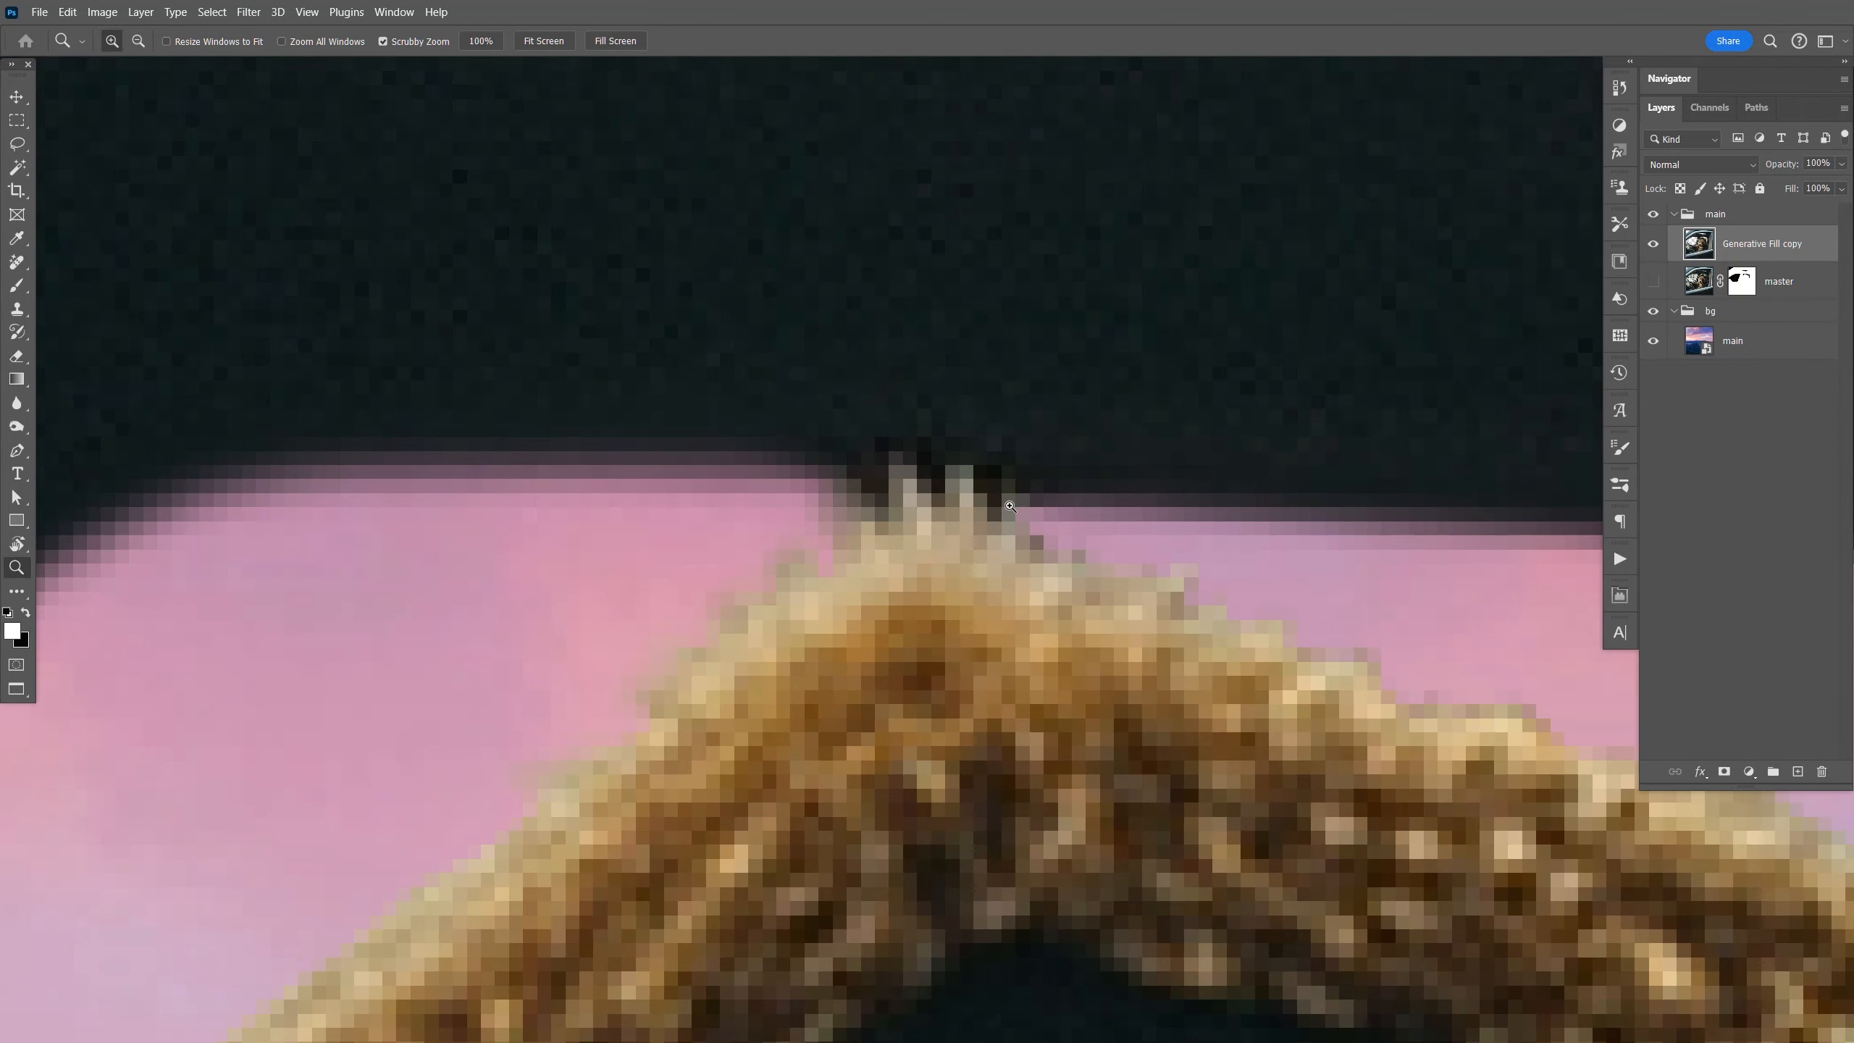
key("e")
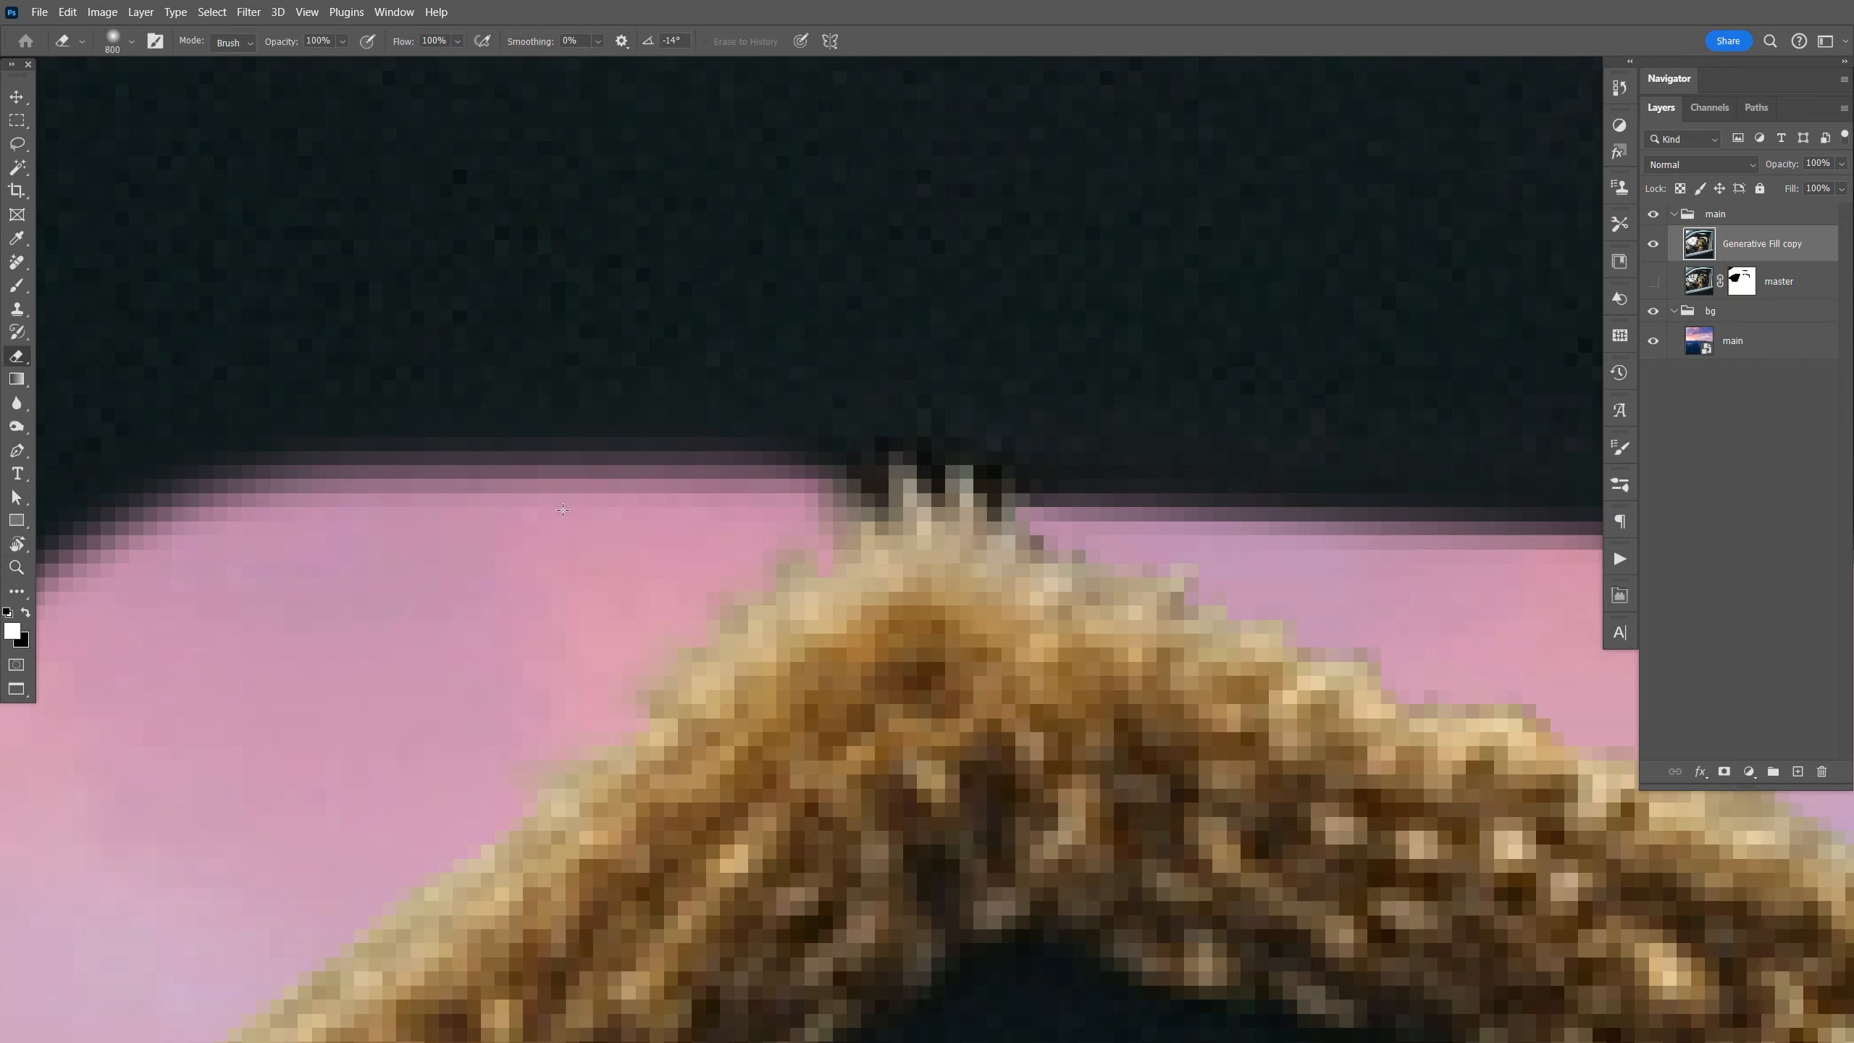
key("bracketleft")
key("bracketleft")
key("bracketleft")
key("bracketleft")
key("bracketleft")
key("bracketleft")
key("bracketleft")
key("bracketleft")
key("bracketleft")
key("bracketleft")
key("bracketleft")
key("bracketleft")
key("bracketleft")
key("bracketleft")
key("bracketleft")
key("bracketleft")
key("bracketleft")
key("bracketleft")
left_click(862, 492)
left_click(862, 497)
left_click(875, 493)
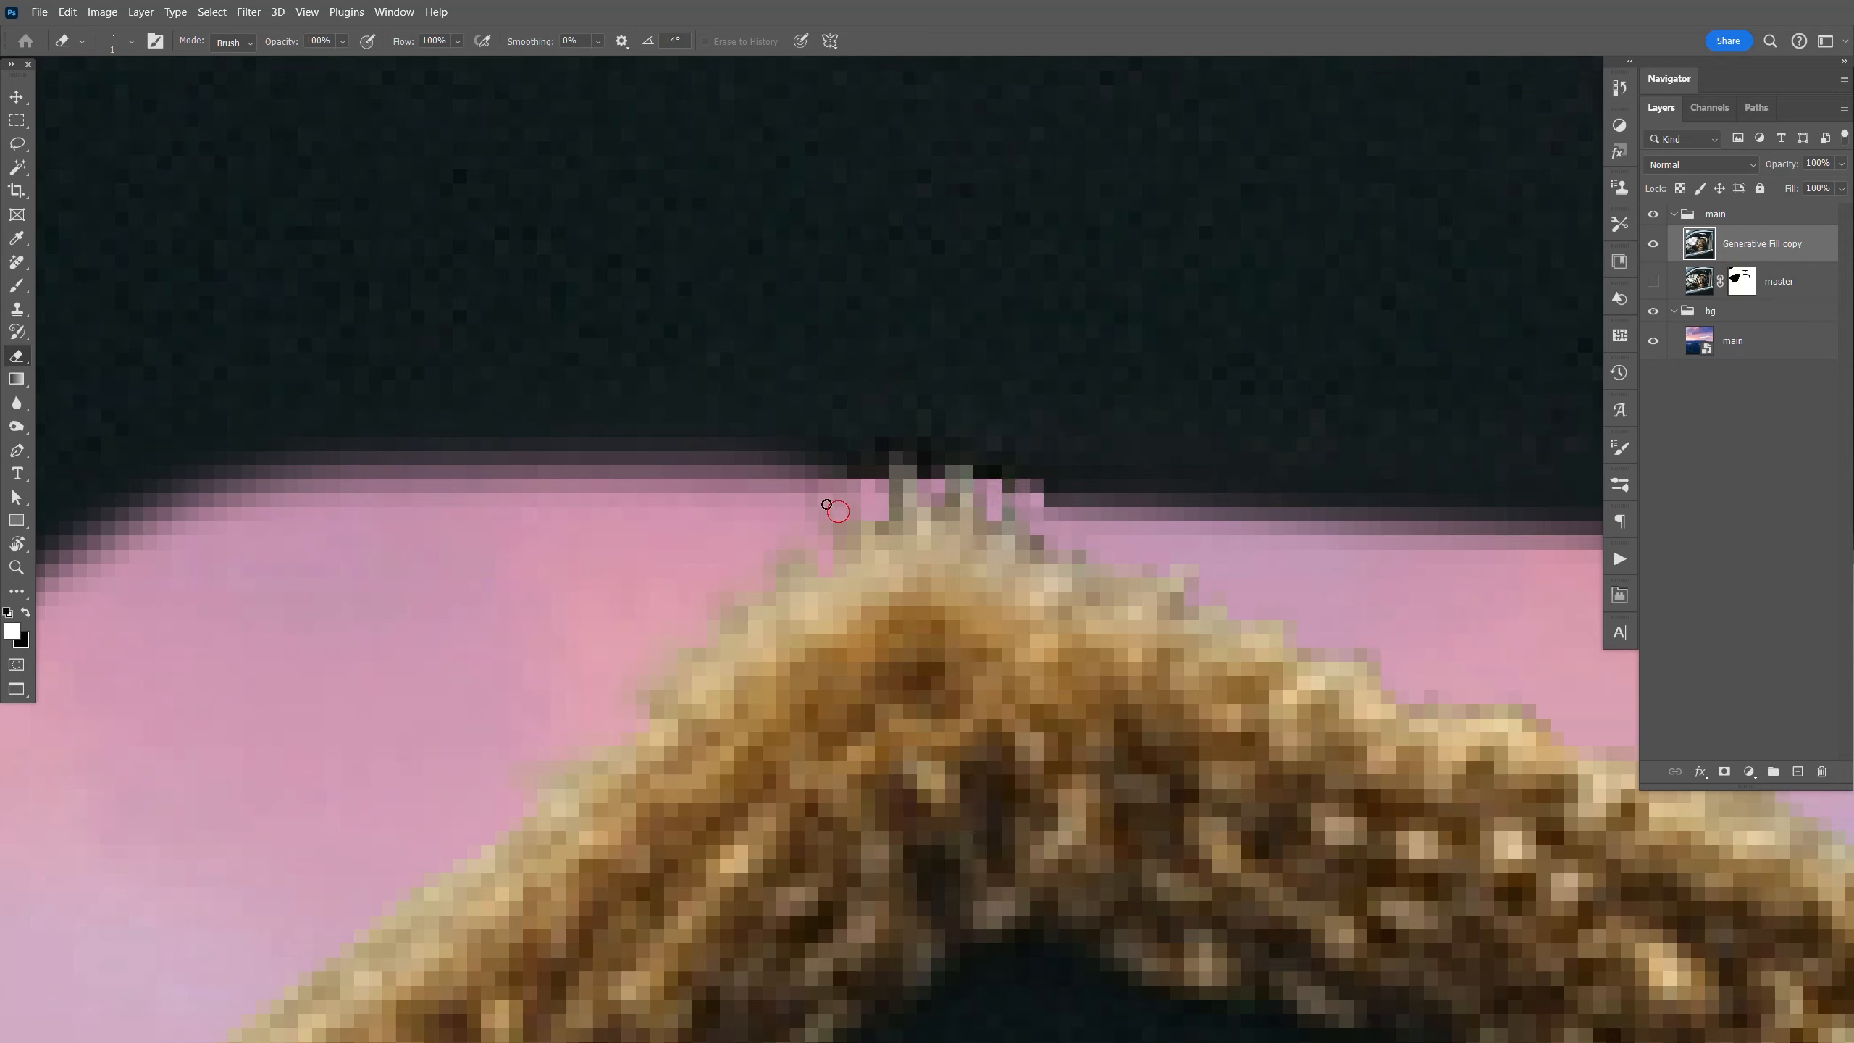
Blur the erased fur at the hood's peak into the window edge and save the document.
left_click(17, 403)
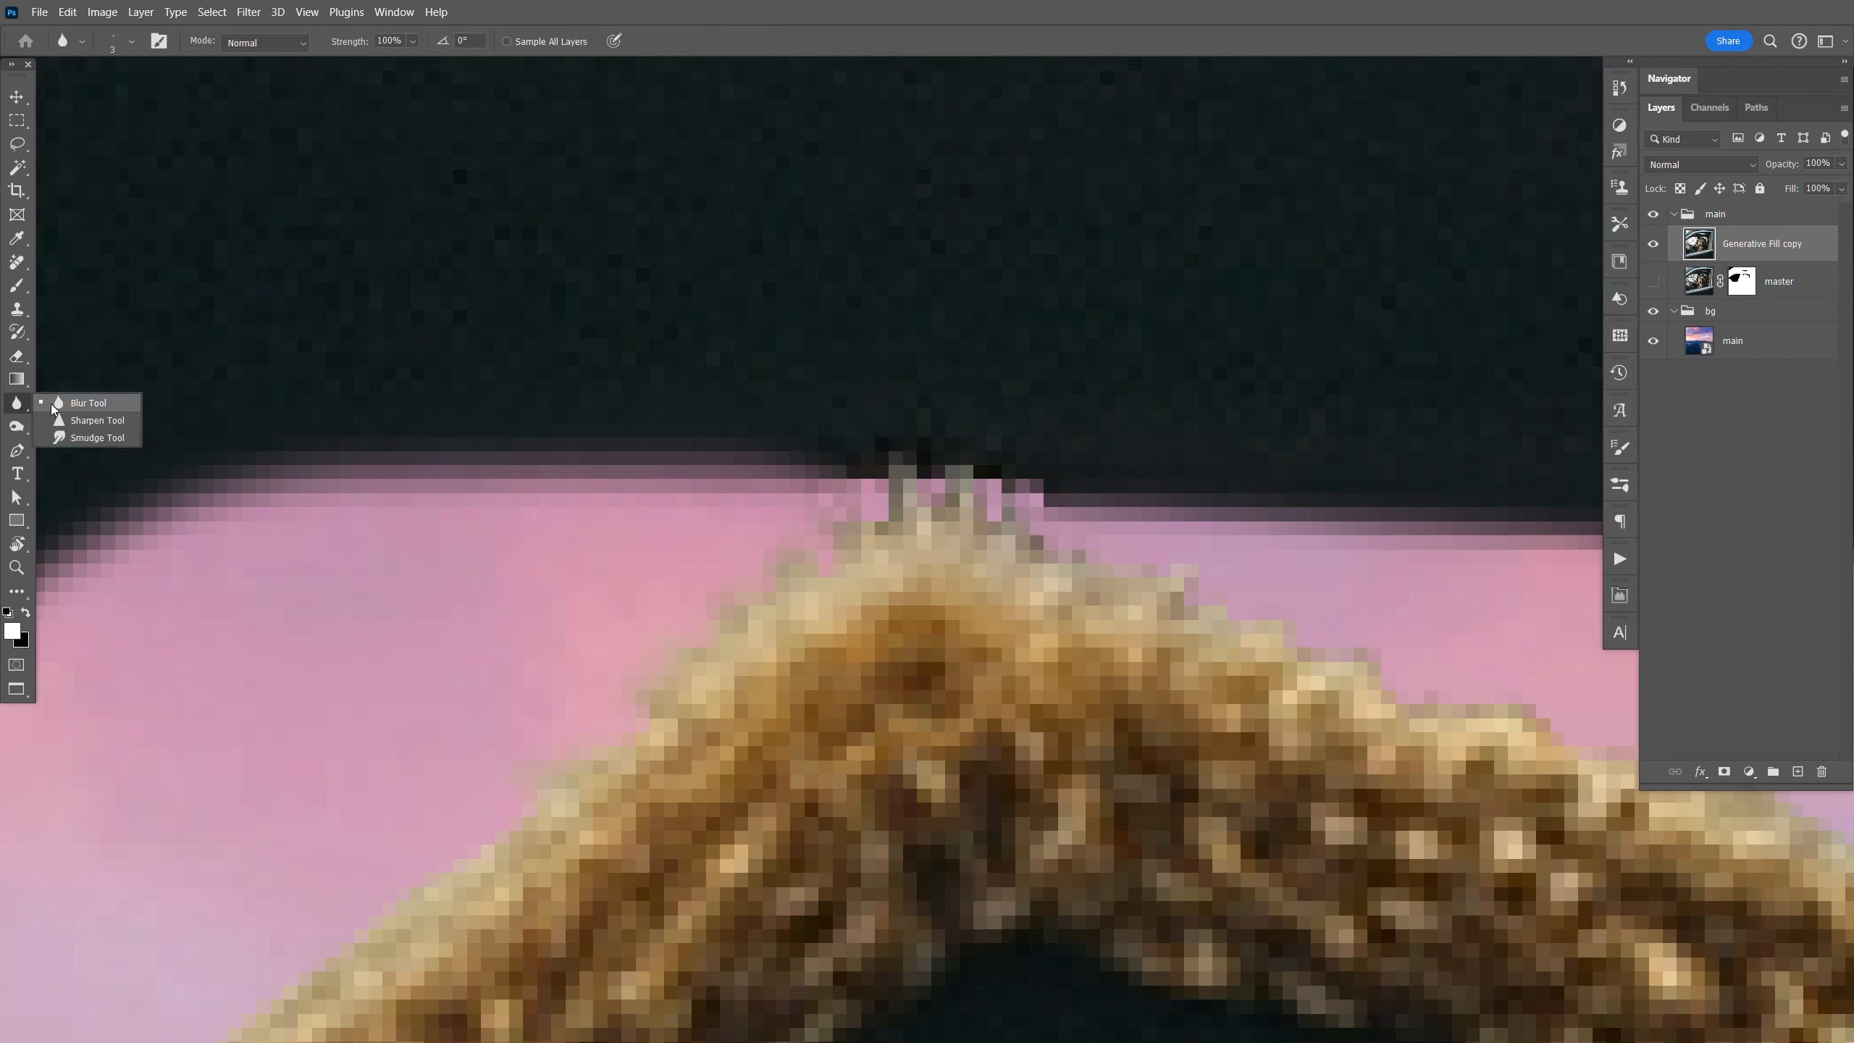
mouse_move(862, 511)
left_mouse_down()
mouse_move(897, 460)
mouse_move(859, 467)
mouse_move(907, 471)
mouse_move(929, 505)
mouse_move(942, 472)
mouse_move(970, 469)
mouse_move(978, 515)
mouse_move(1014, 489)
mouse_move(1040, 519)
left_mouse_up()
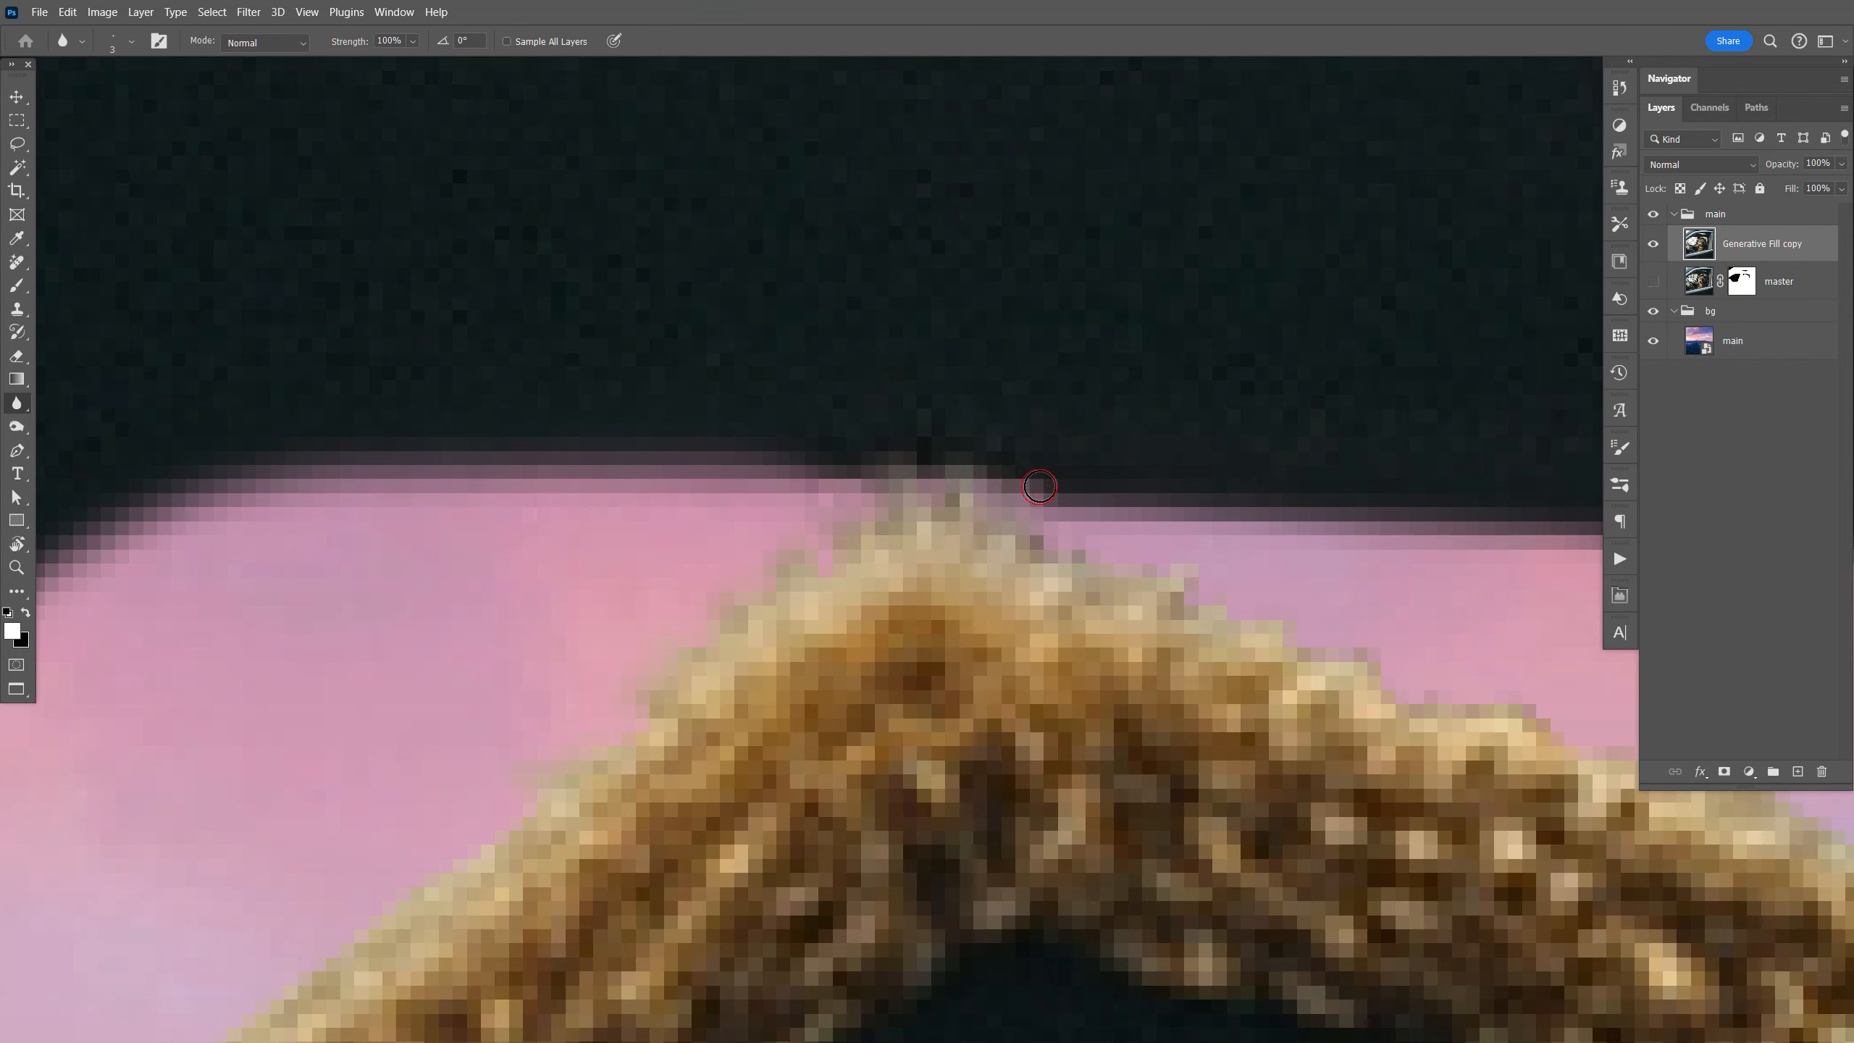
key("ctrl+1")
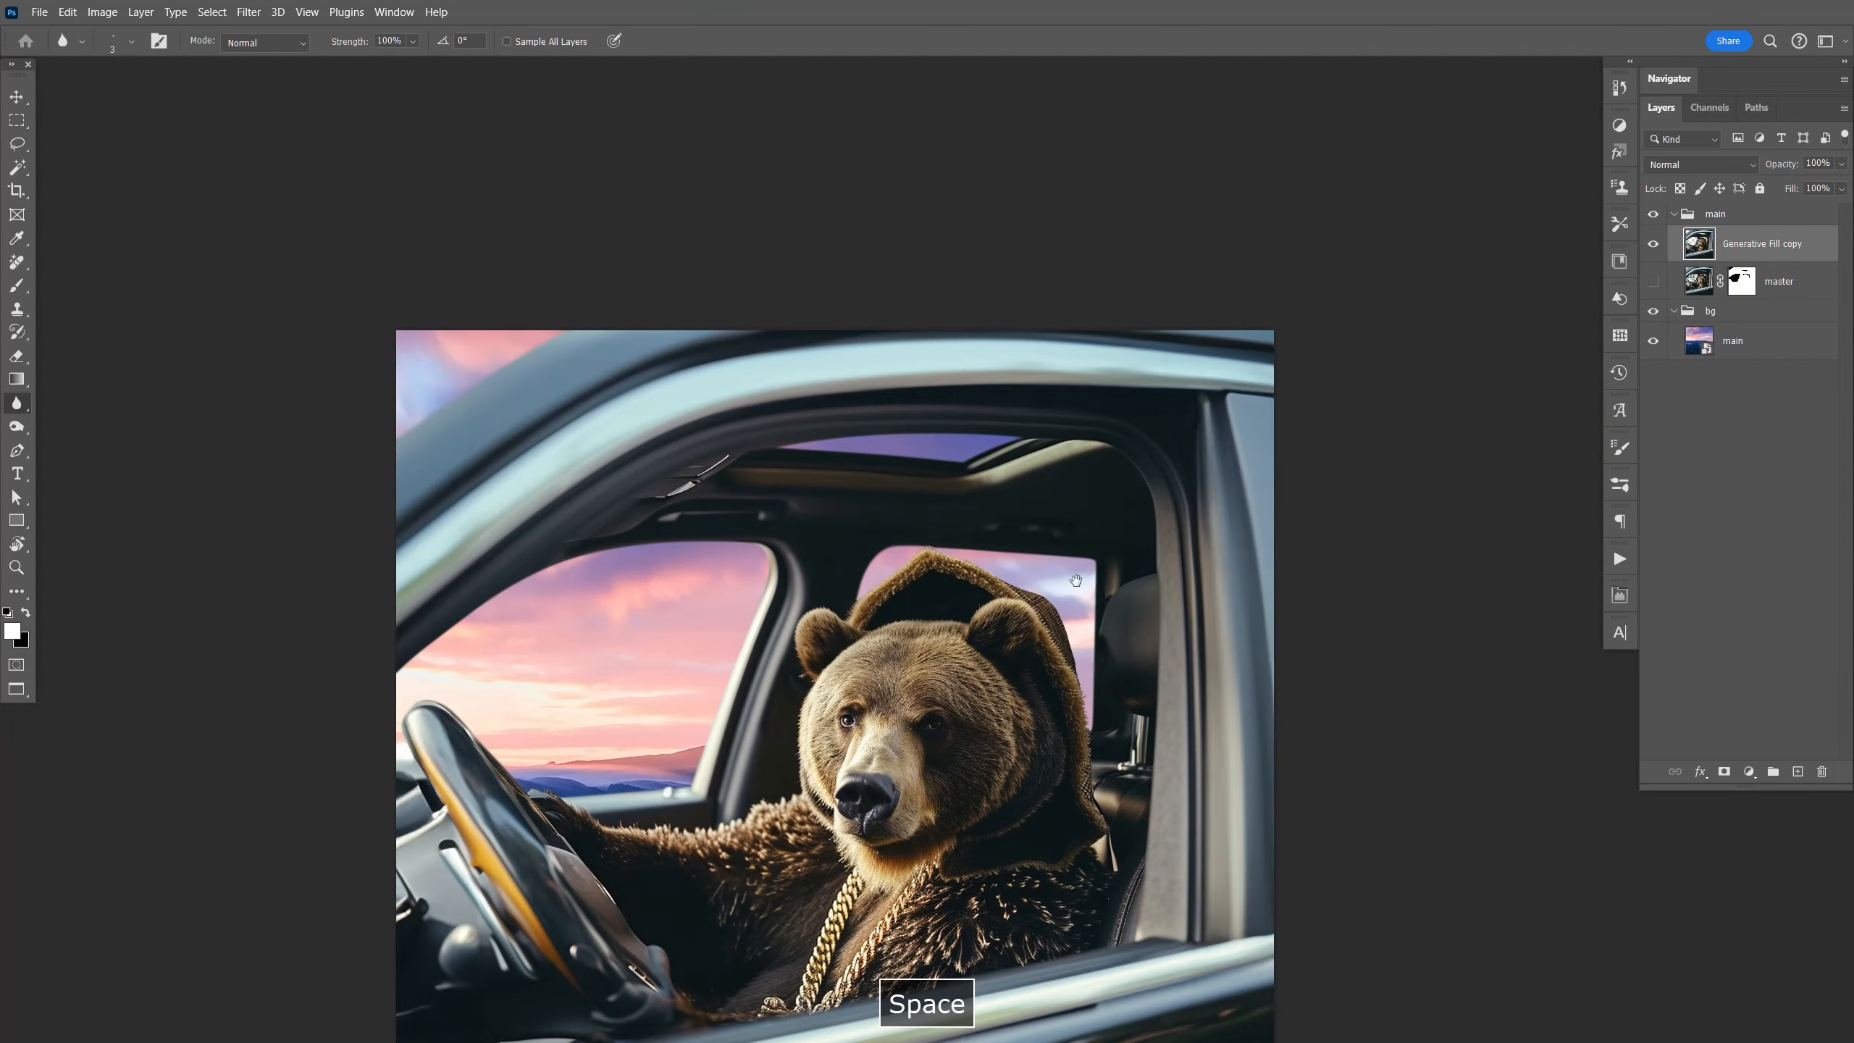
left_click_drag(1037, 480, 1035, 466)
key("ctrl+s")
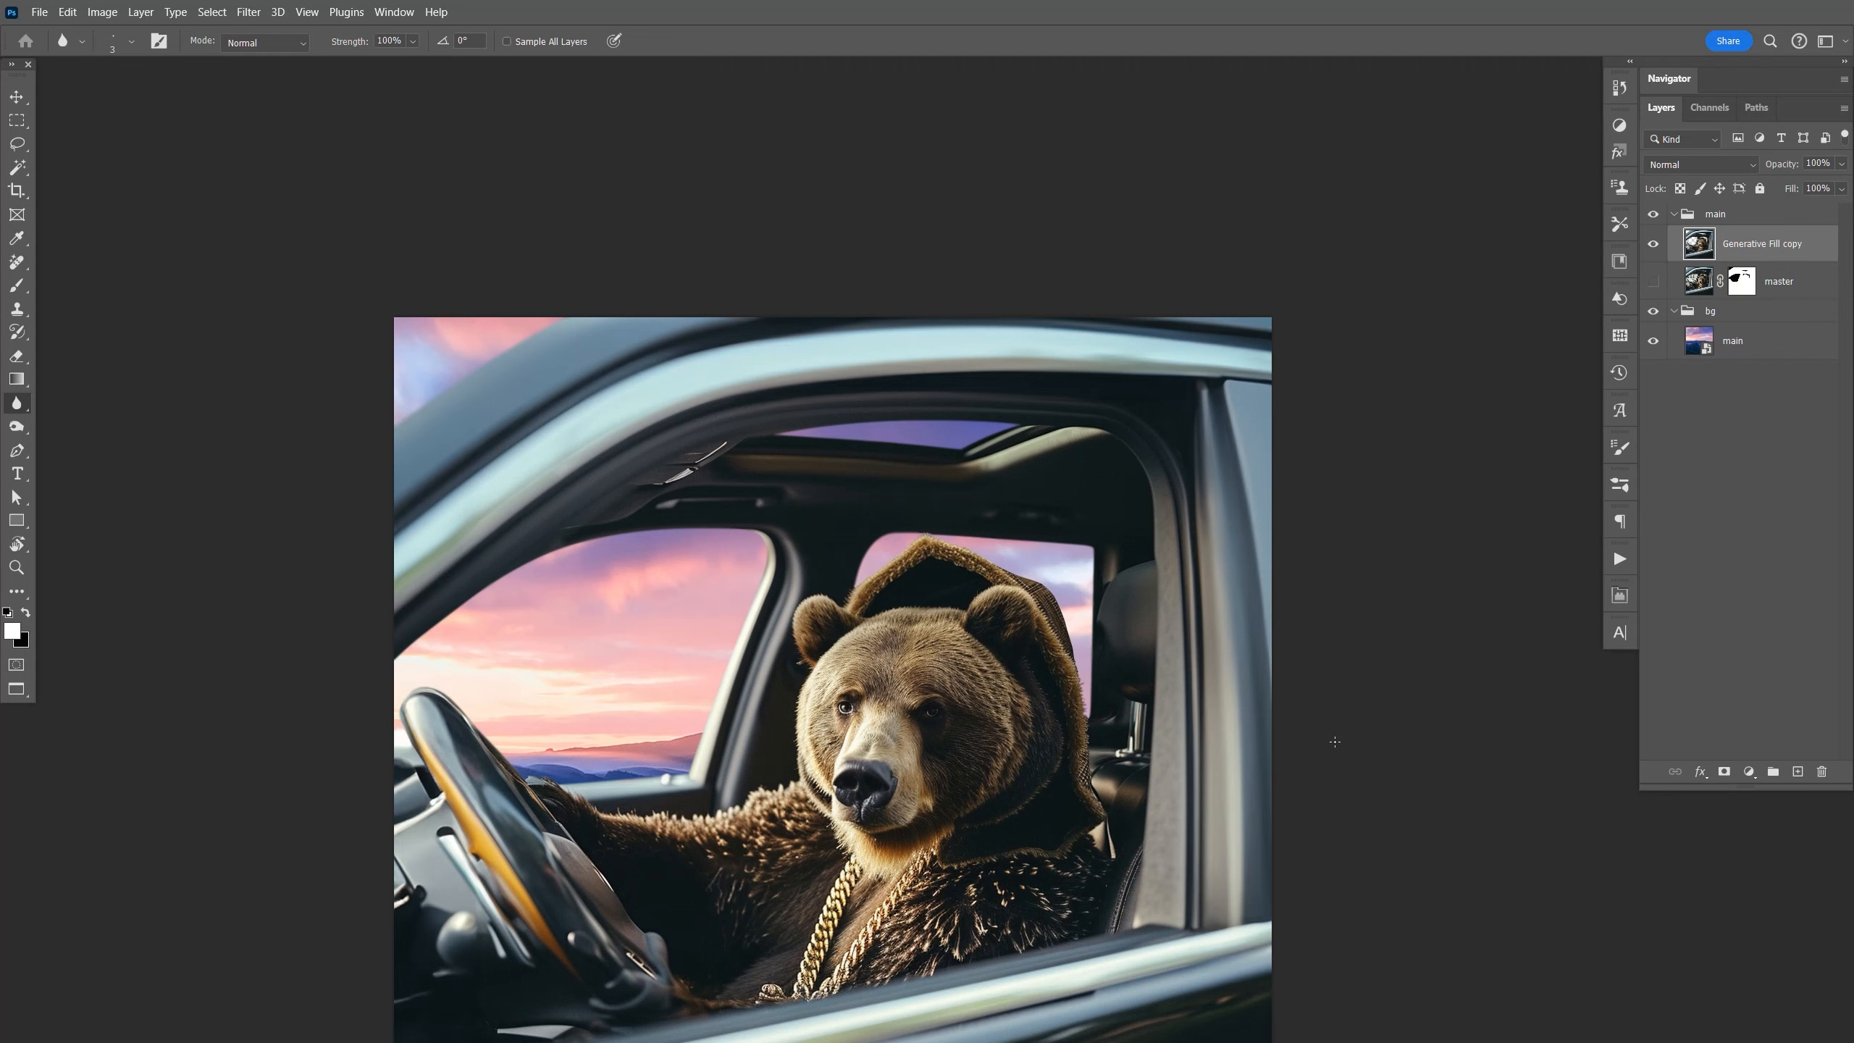
Switch to Discord and request variations of the third palm-tree sunset image, keeping the prompt unchanged.
key("alt+Tab")
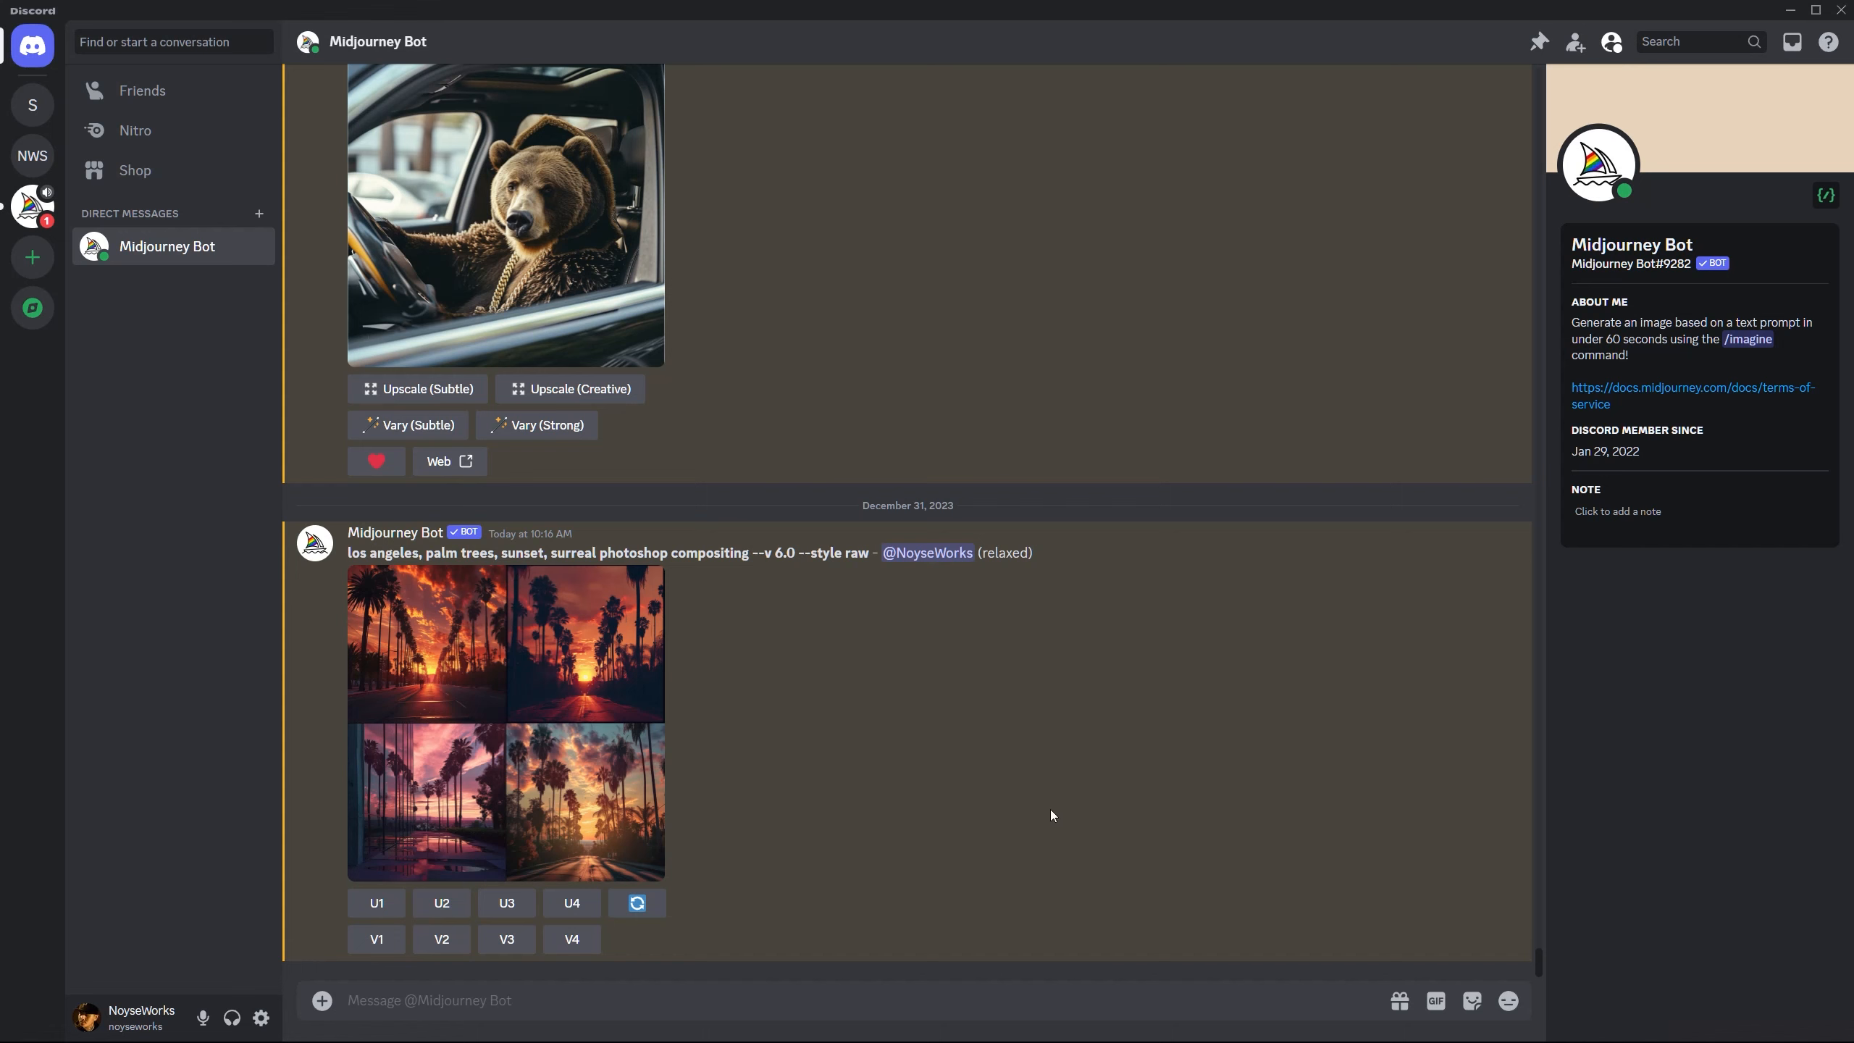
left_click(598, 833)
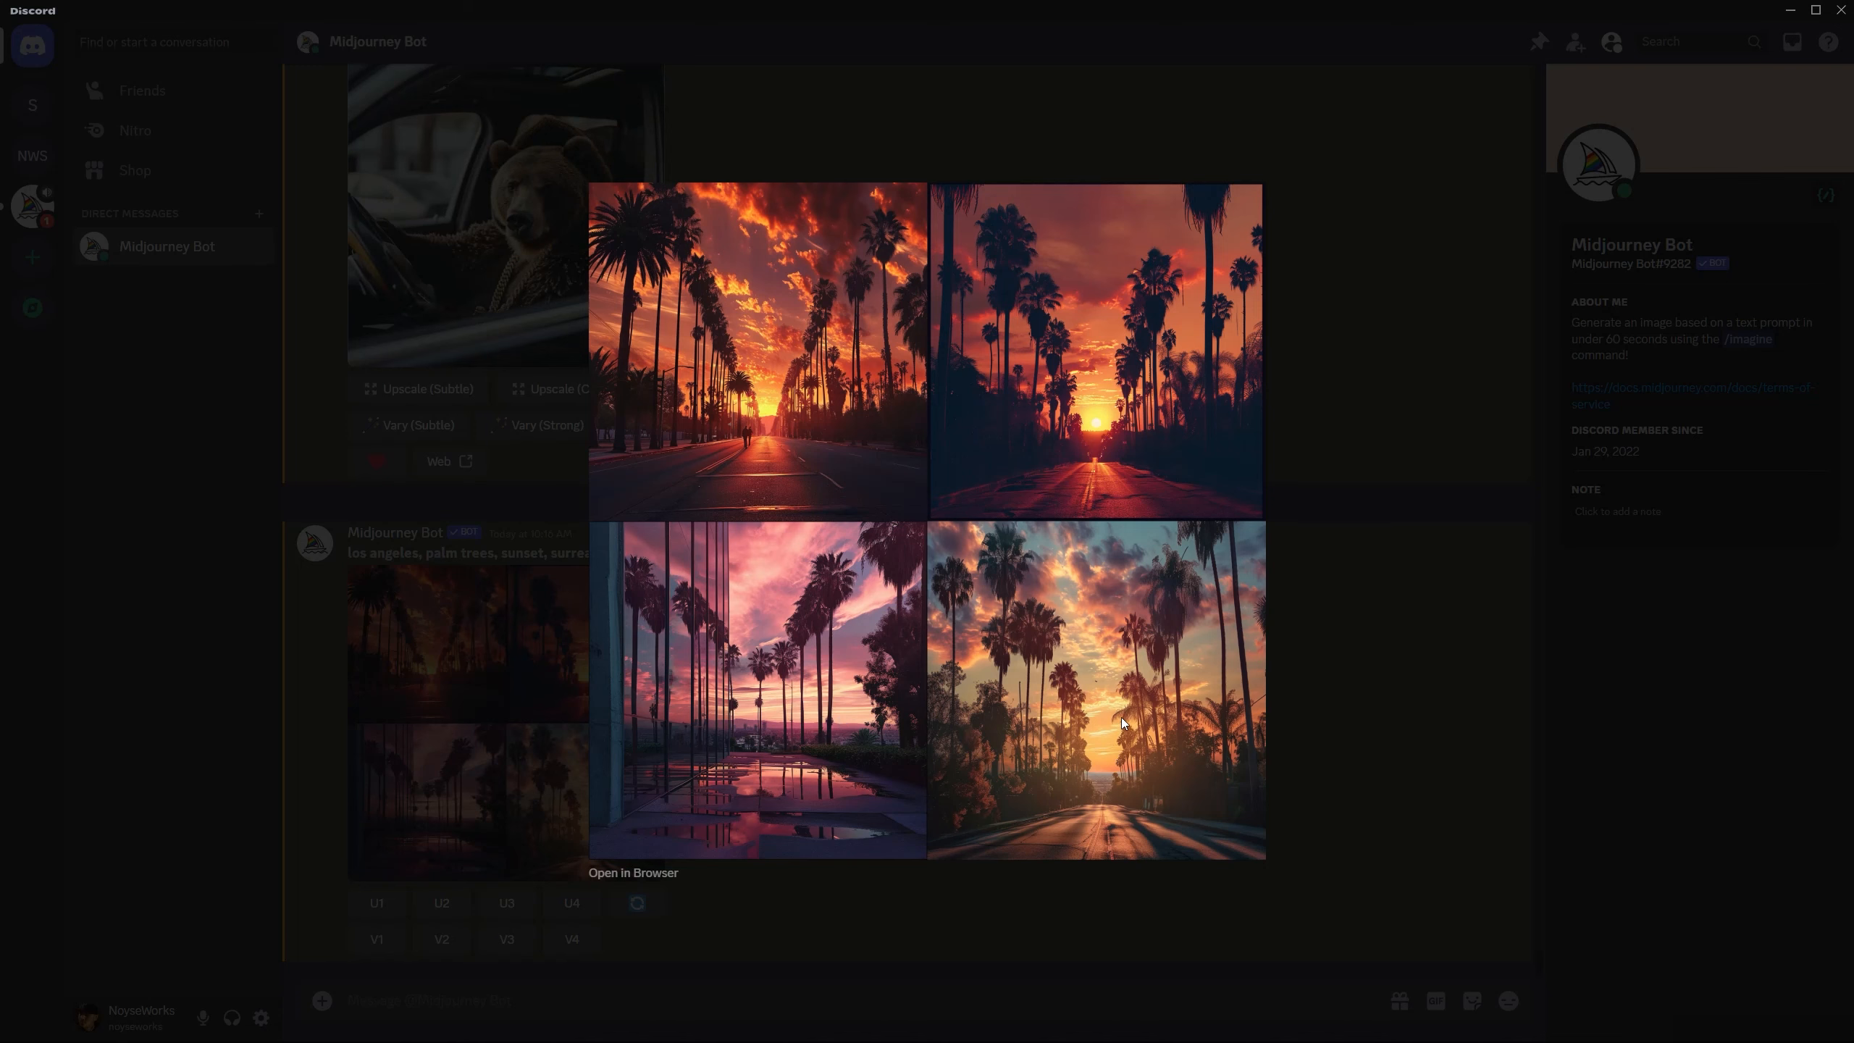
left_click(825, 913)
left_click(507, 939)
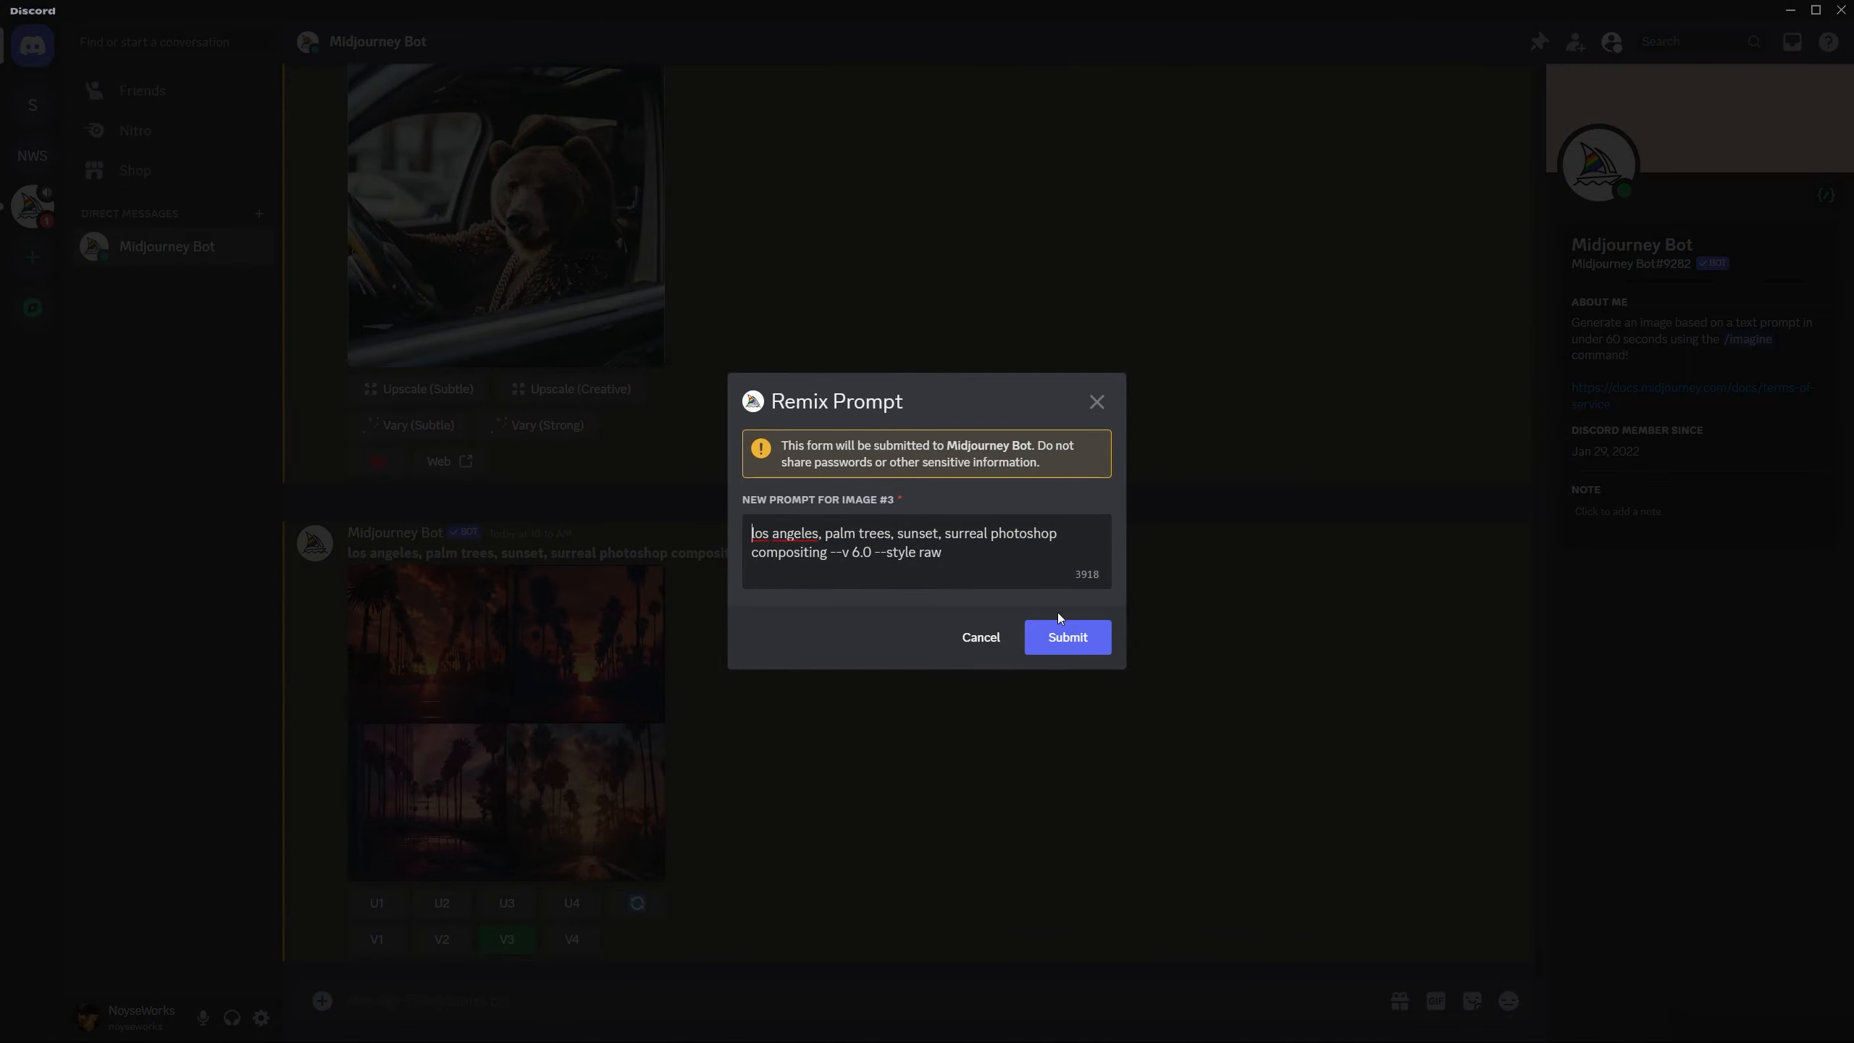
left_click(1084, 646)
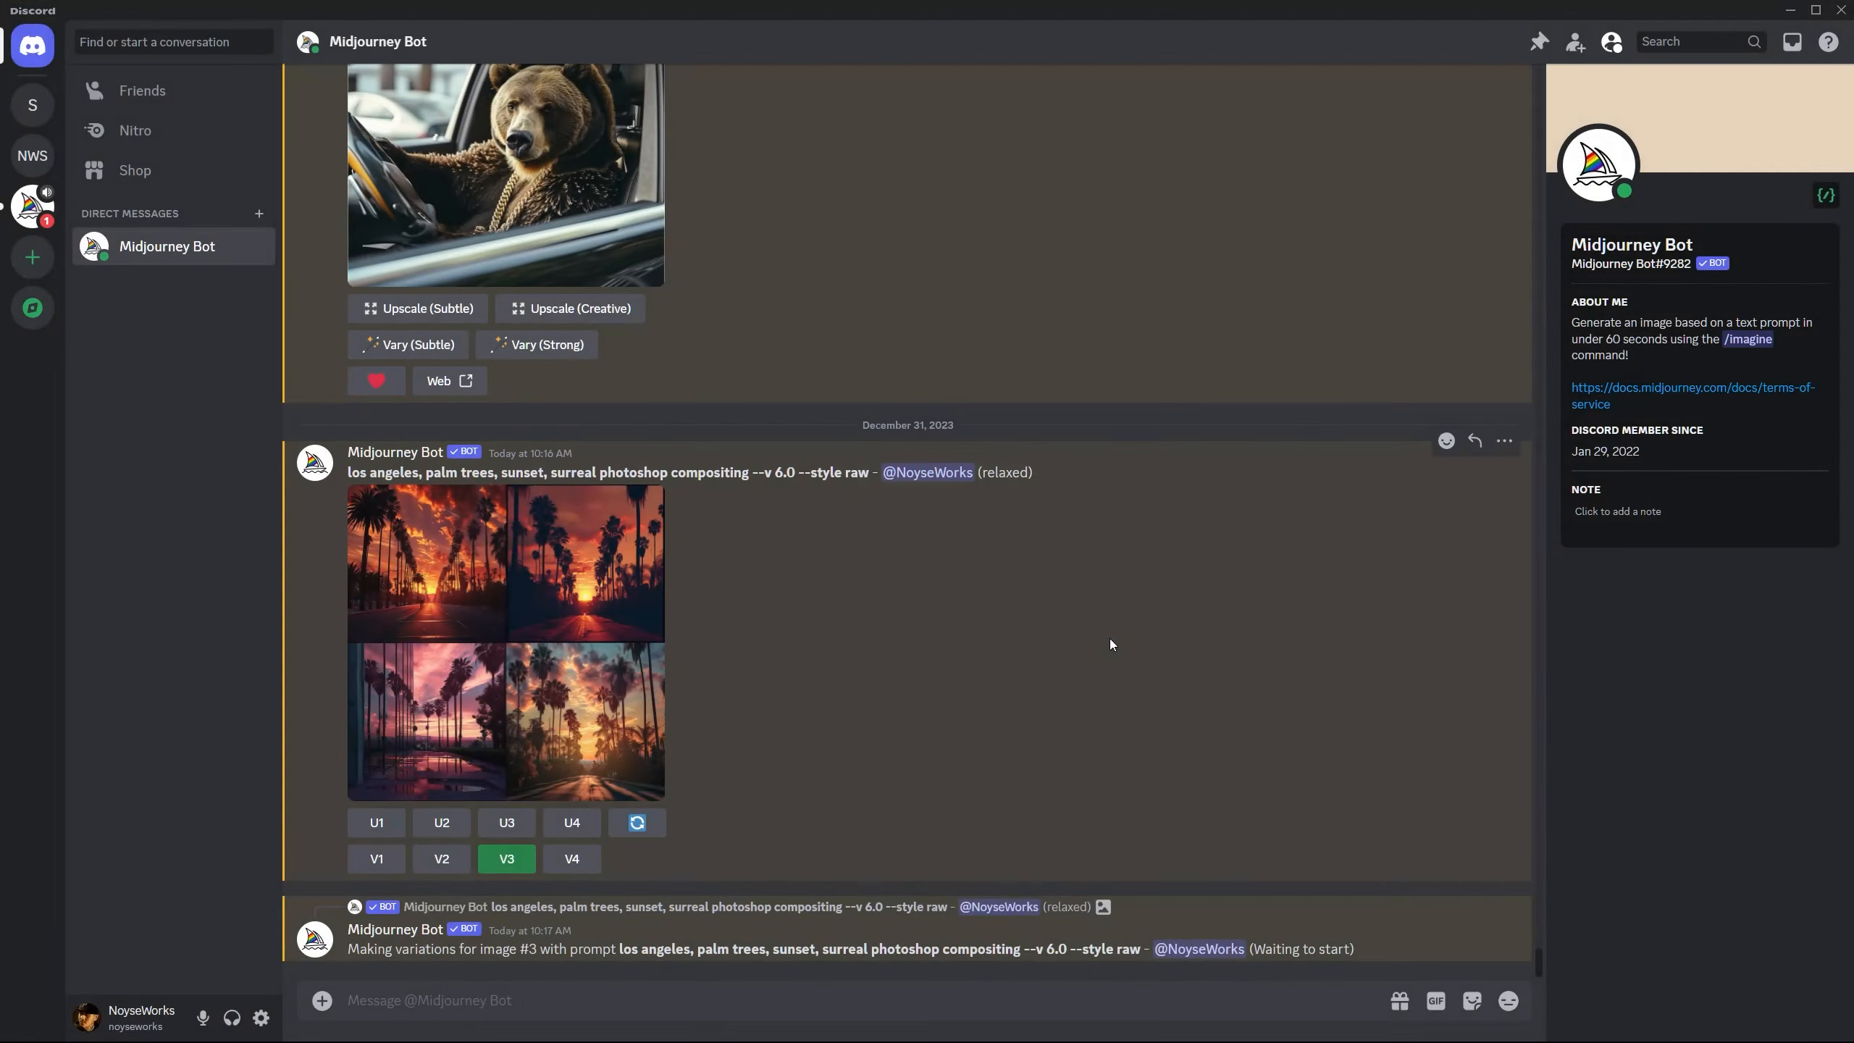
Compare the new palm-tree variations with the original image grid to choose a background.
left_click(628, 796)
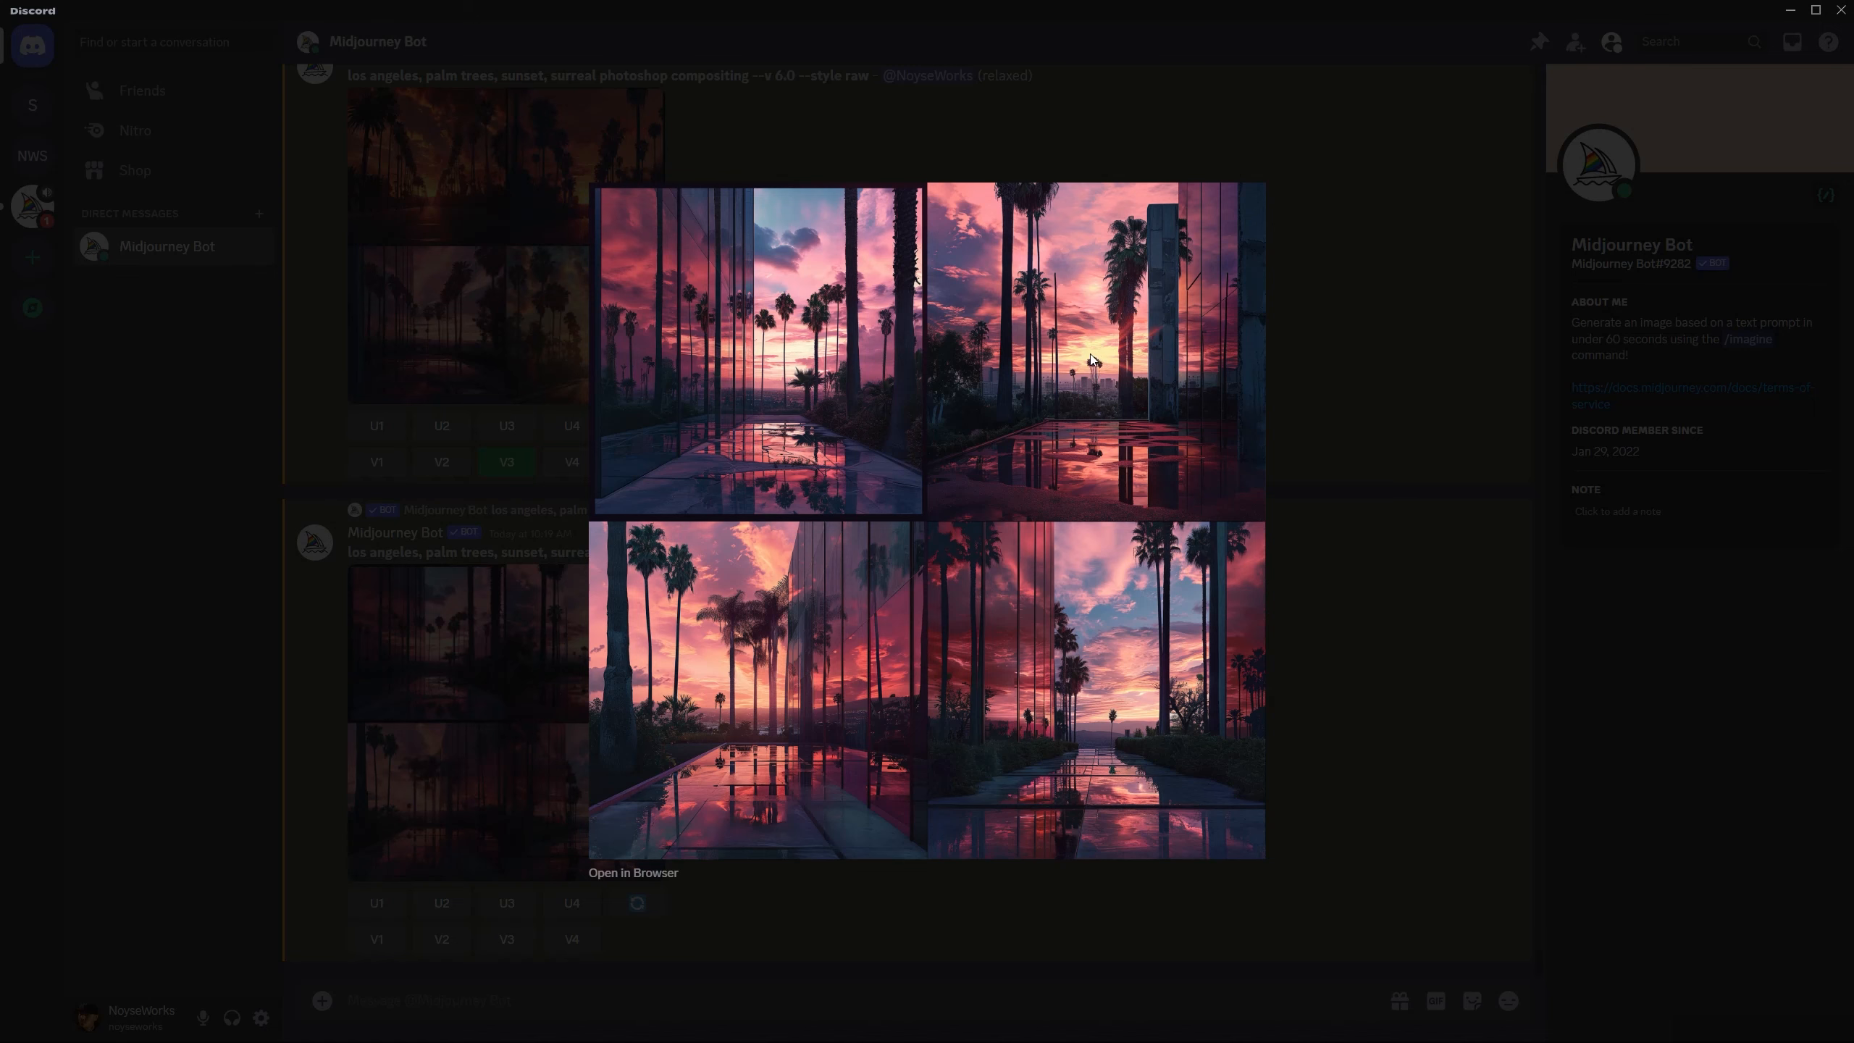
left_click(1285, 442)
left_click(555, 351)
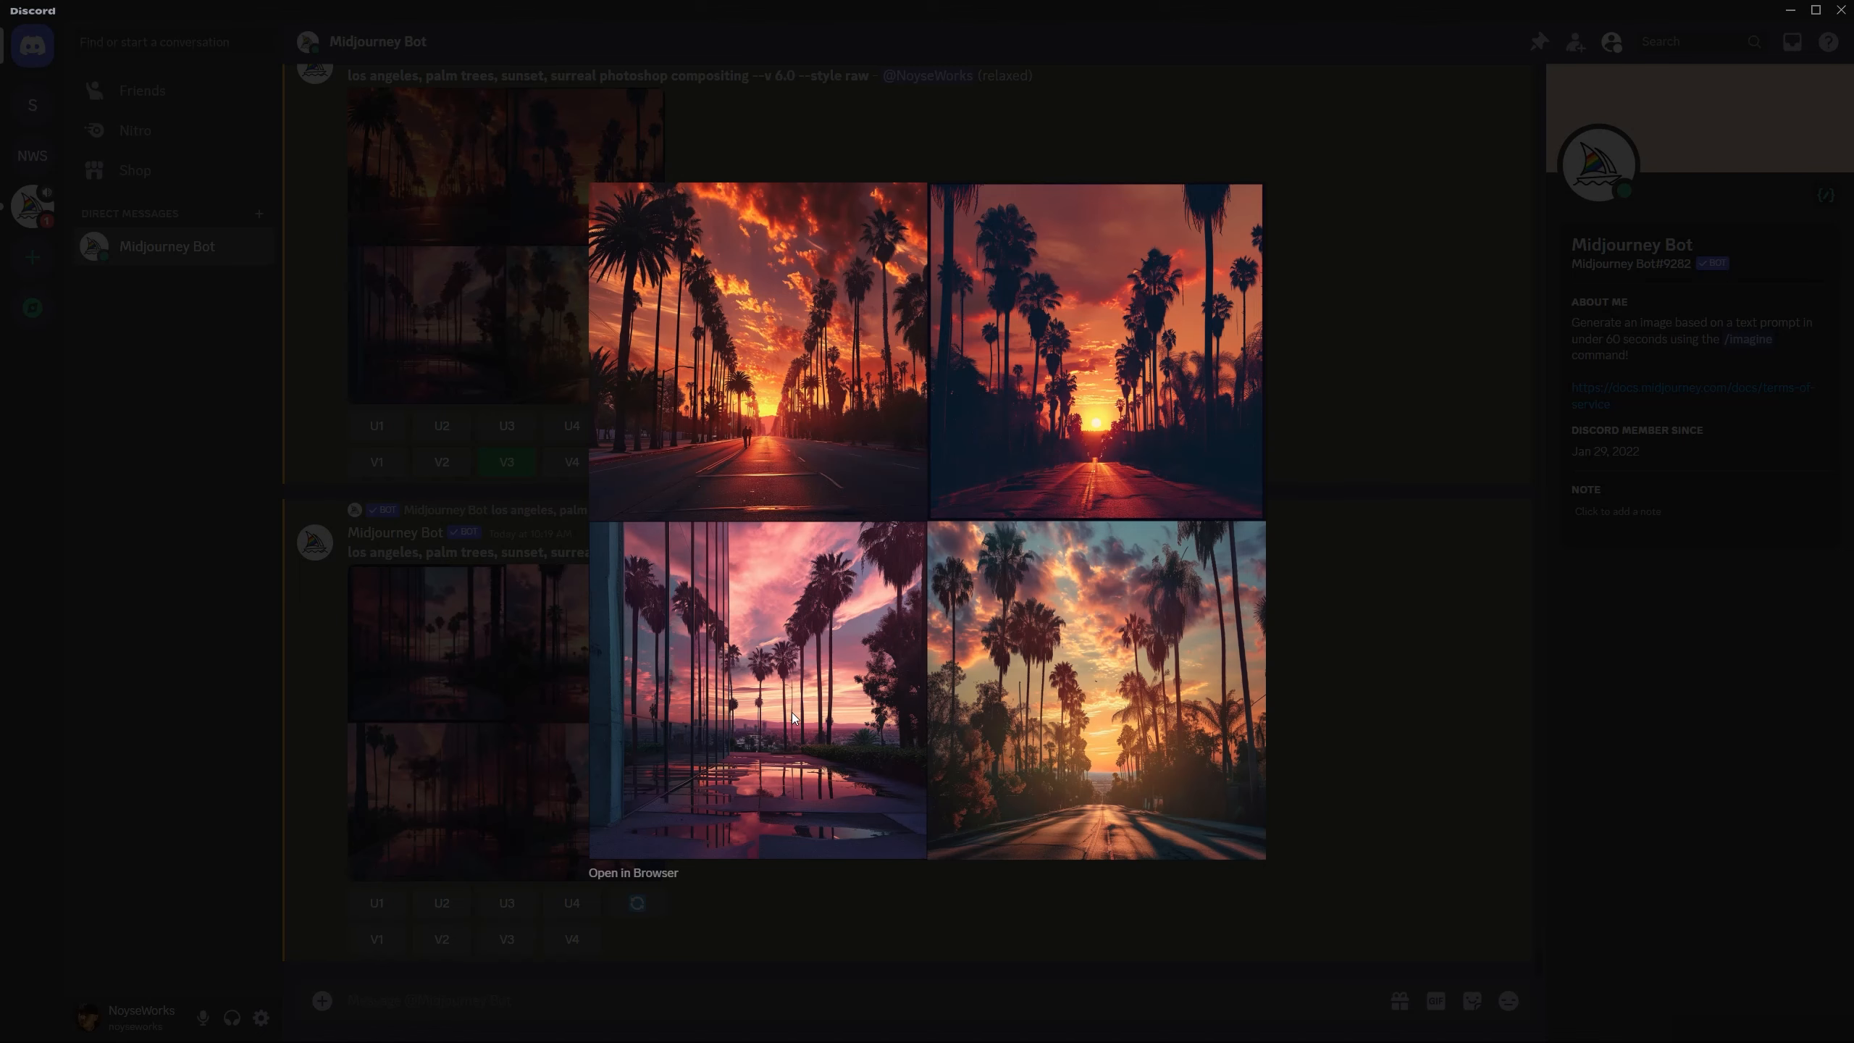
left_click(1362, 704)
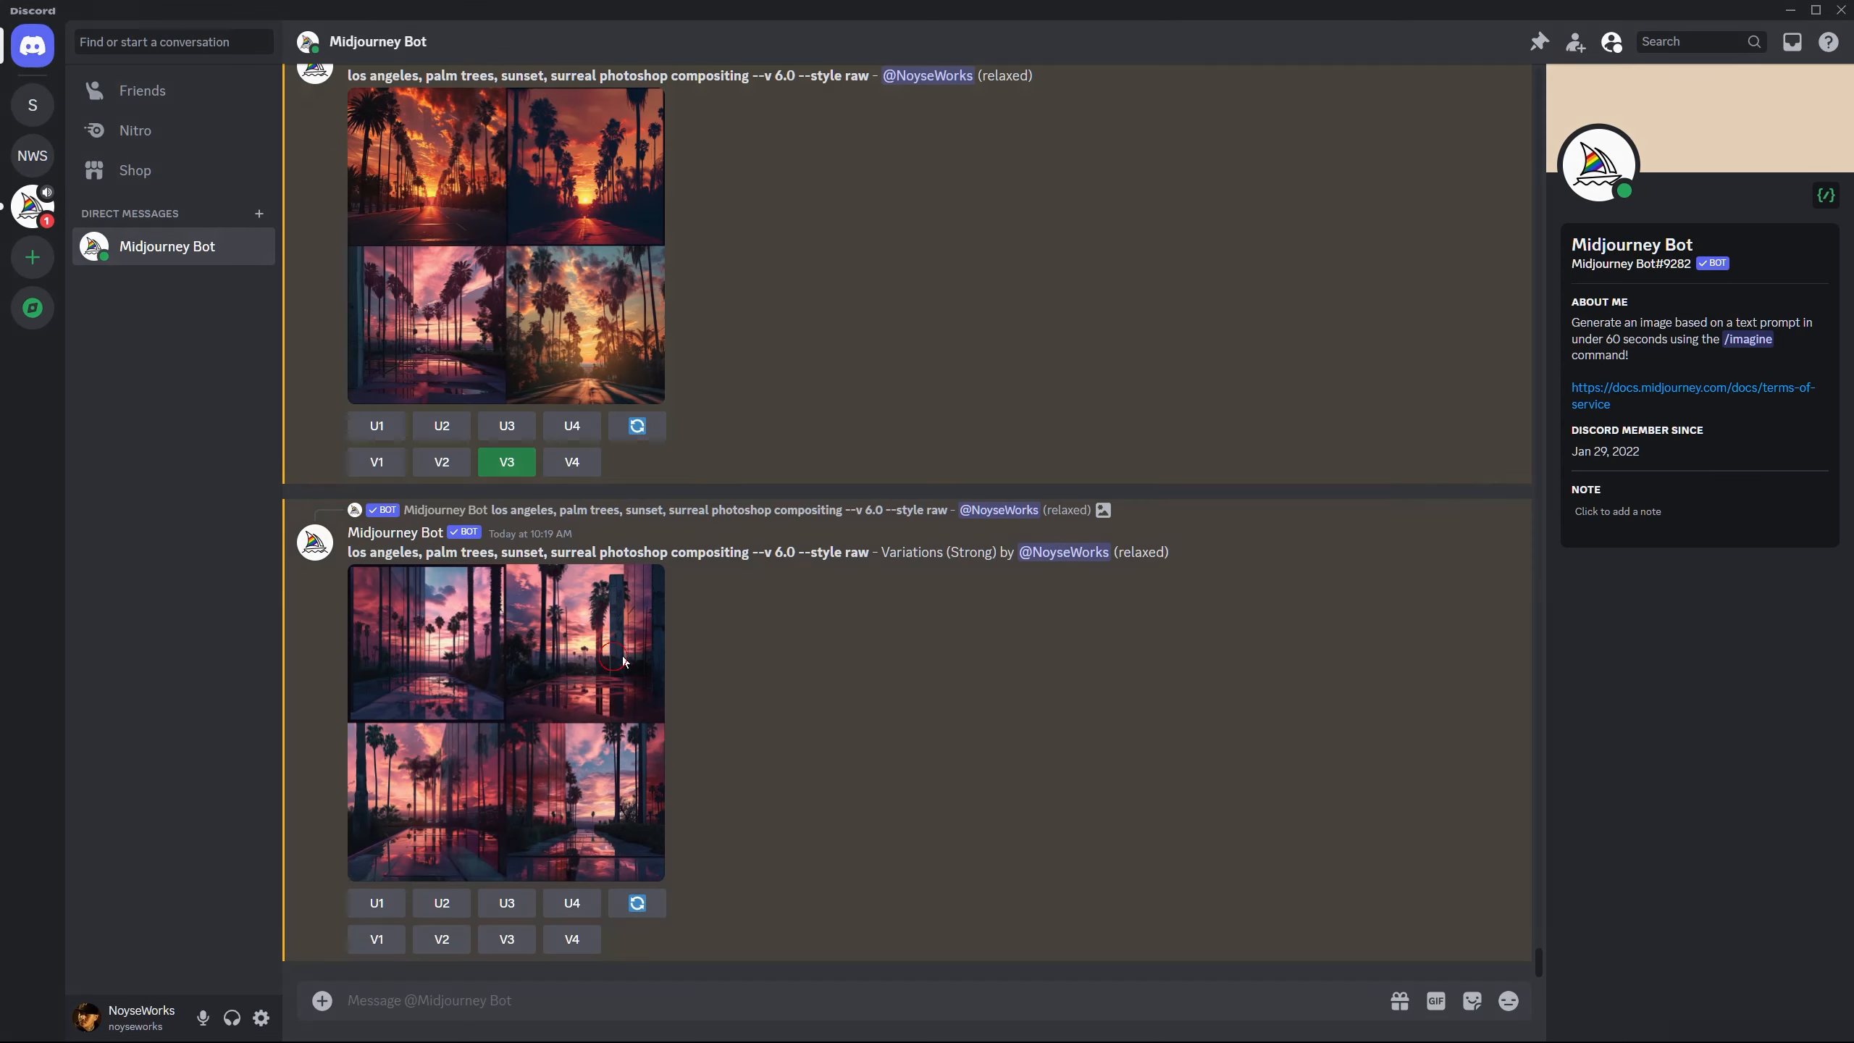
left_click(614, 665)
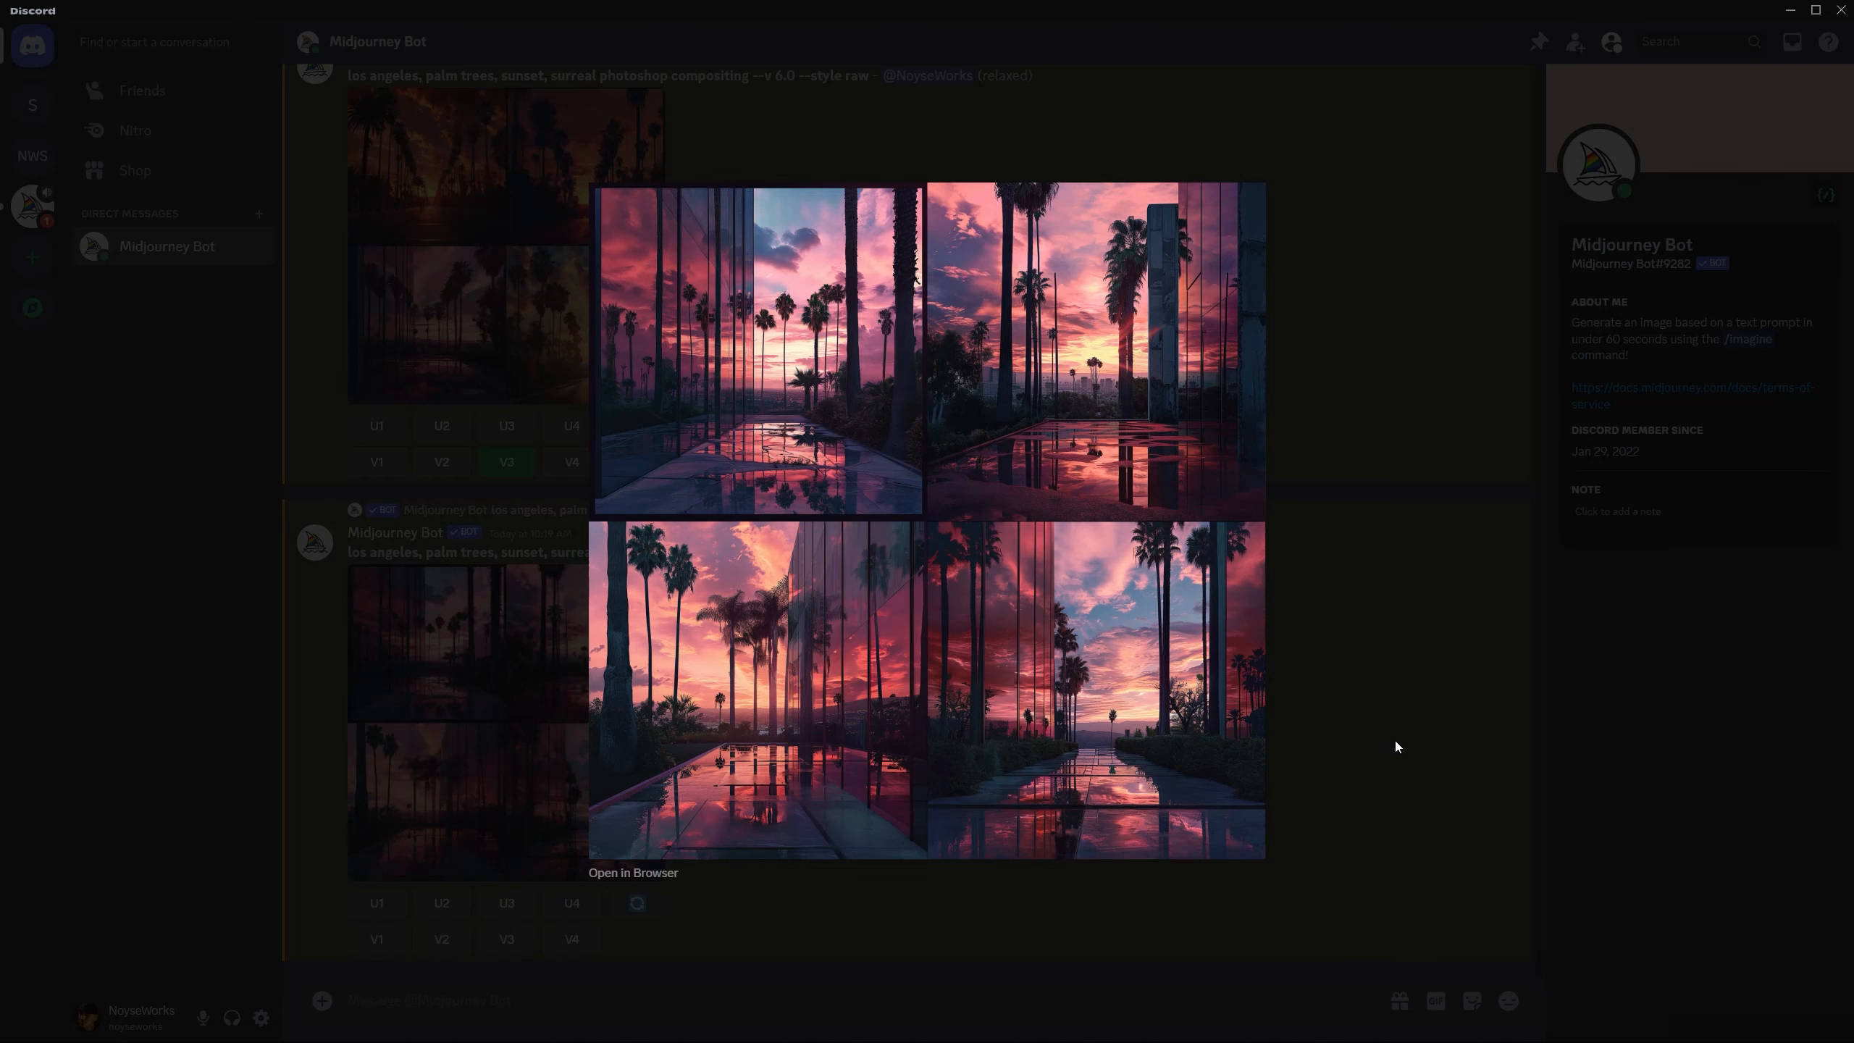
left_click(1375, 800)
Upscale the third variation and copy its full-size image from the browser.
left_click(506, 902)
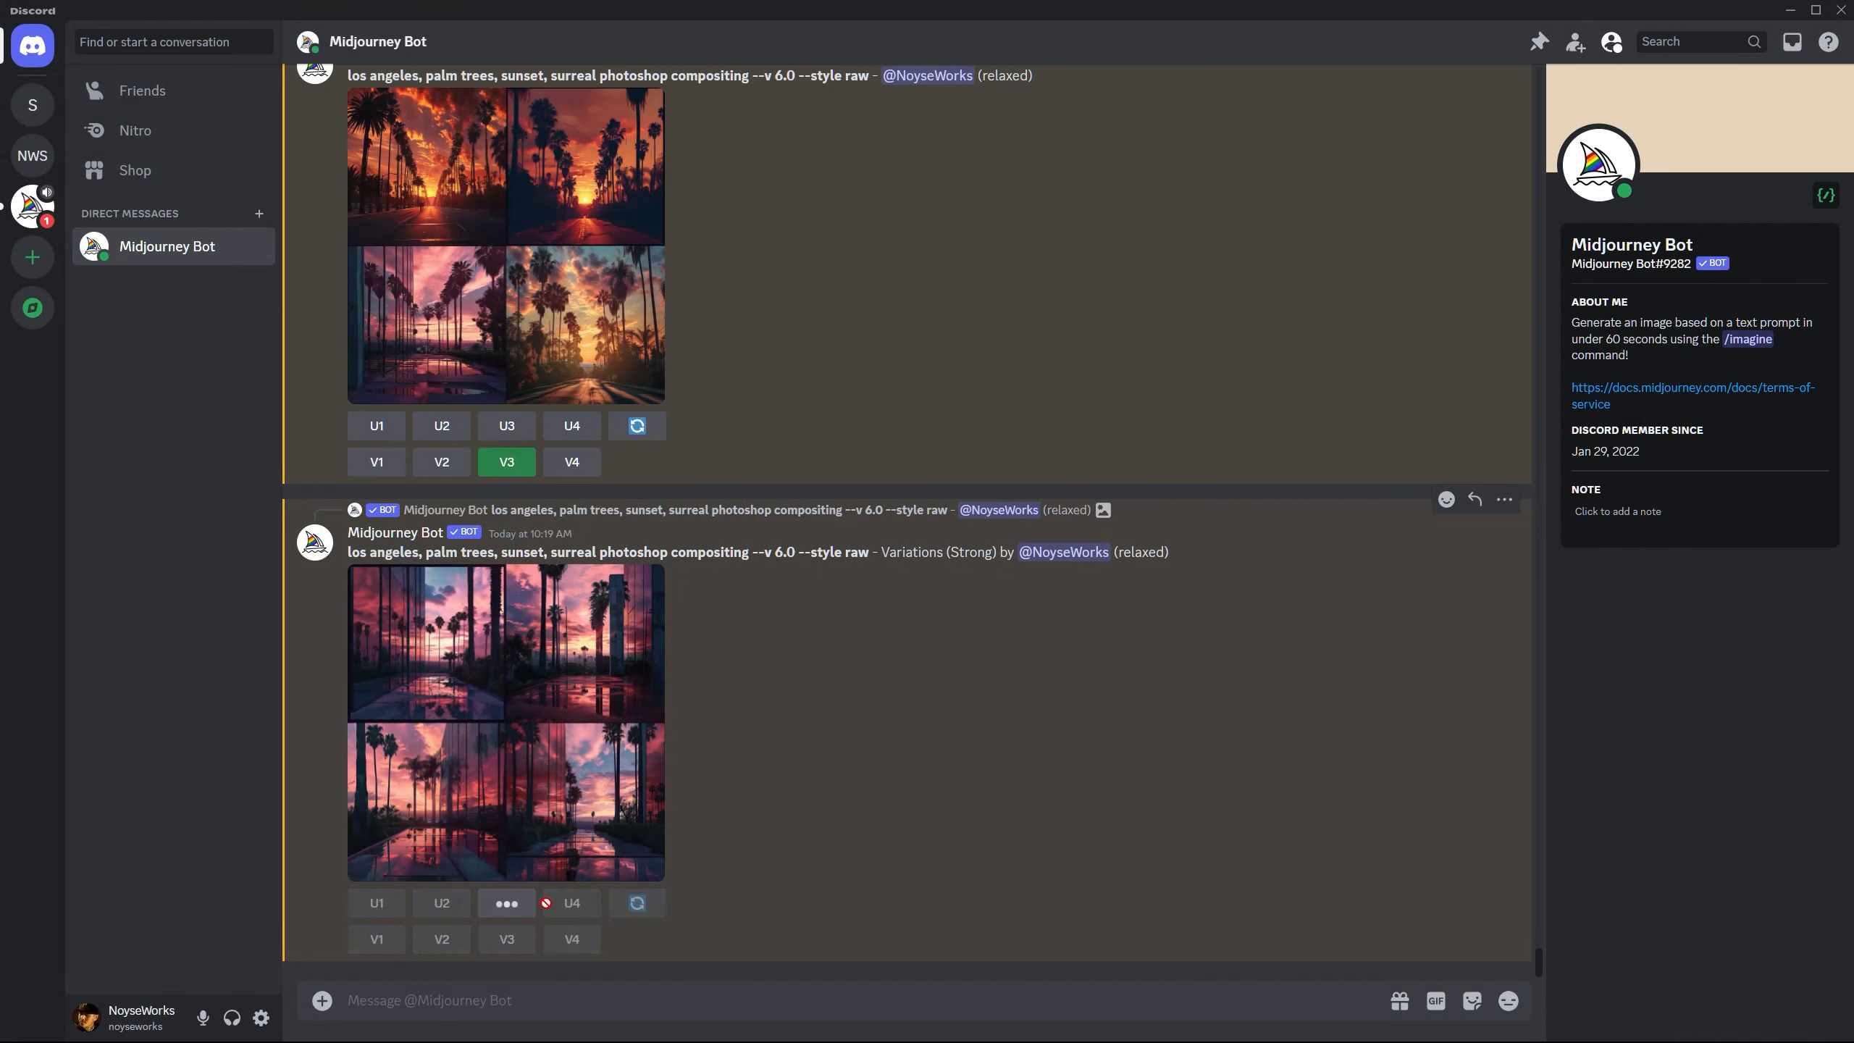
left_click(537, 749)
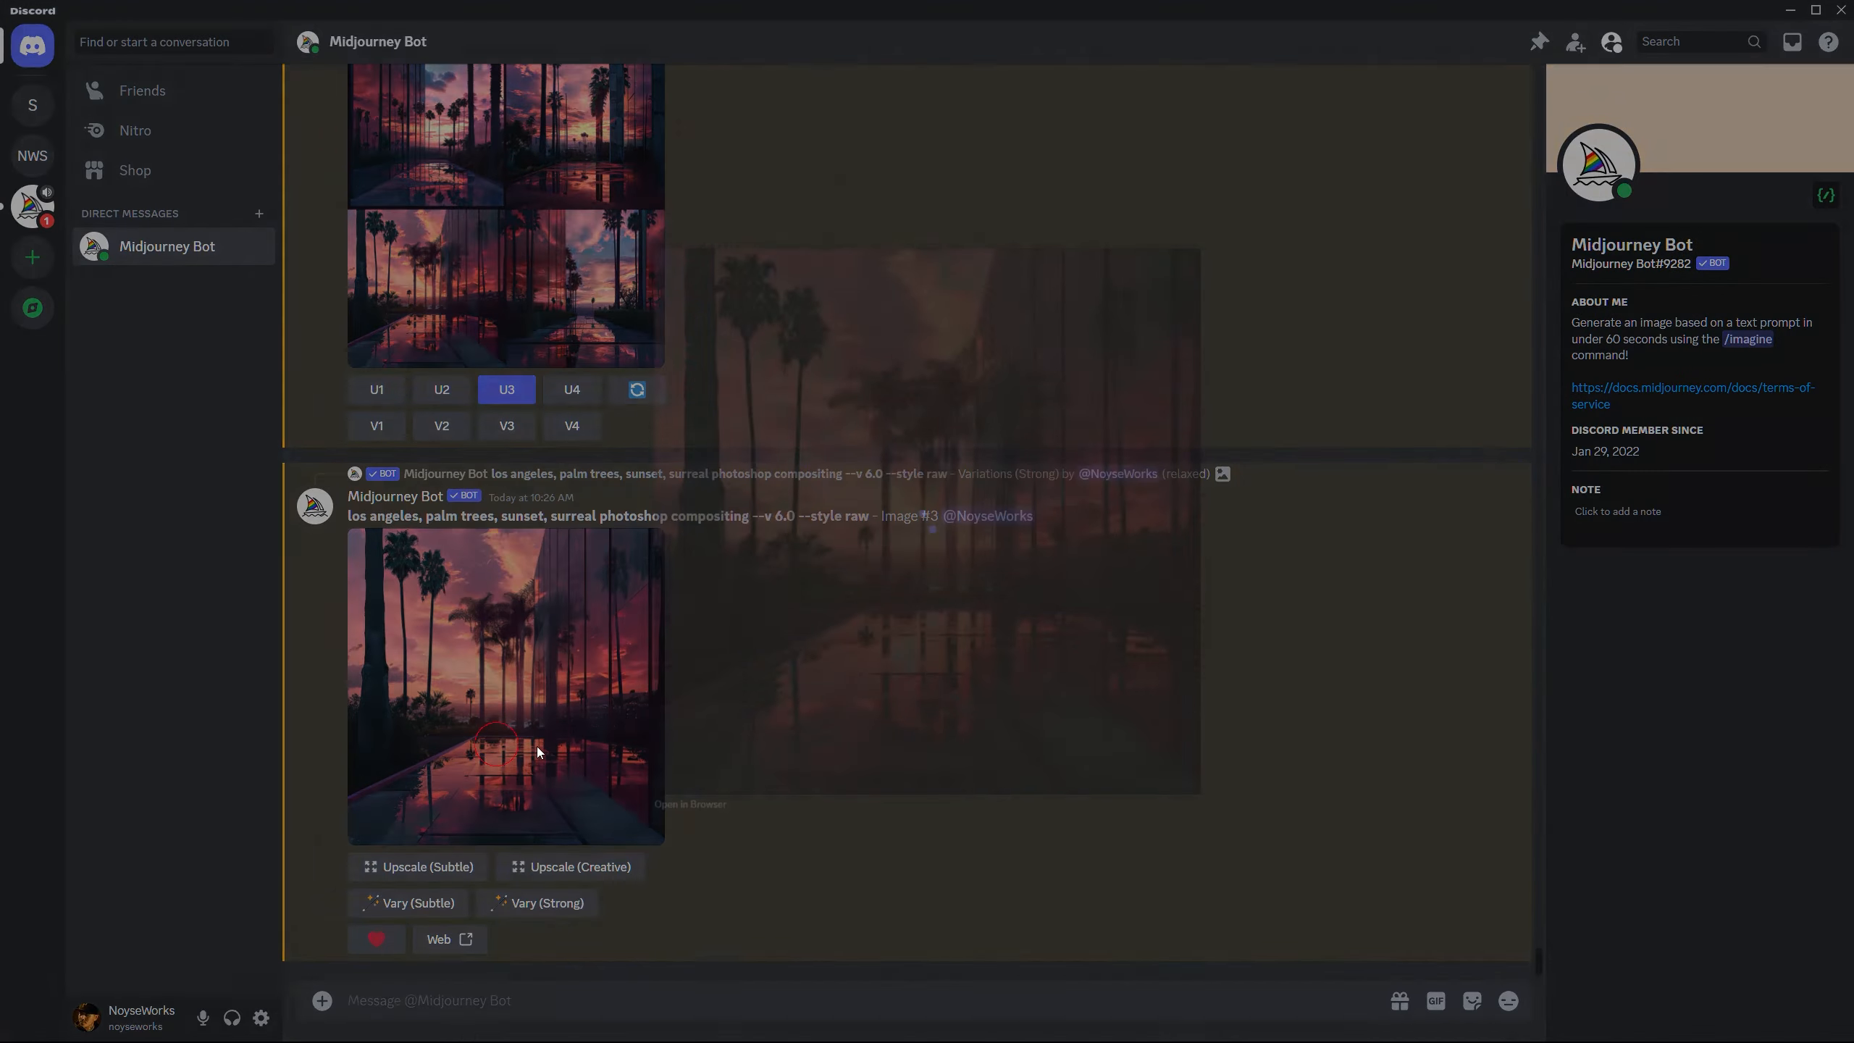
left_click(634, 874)
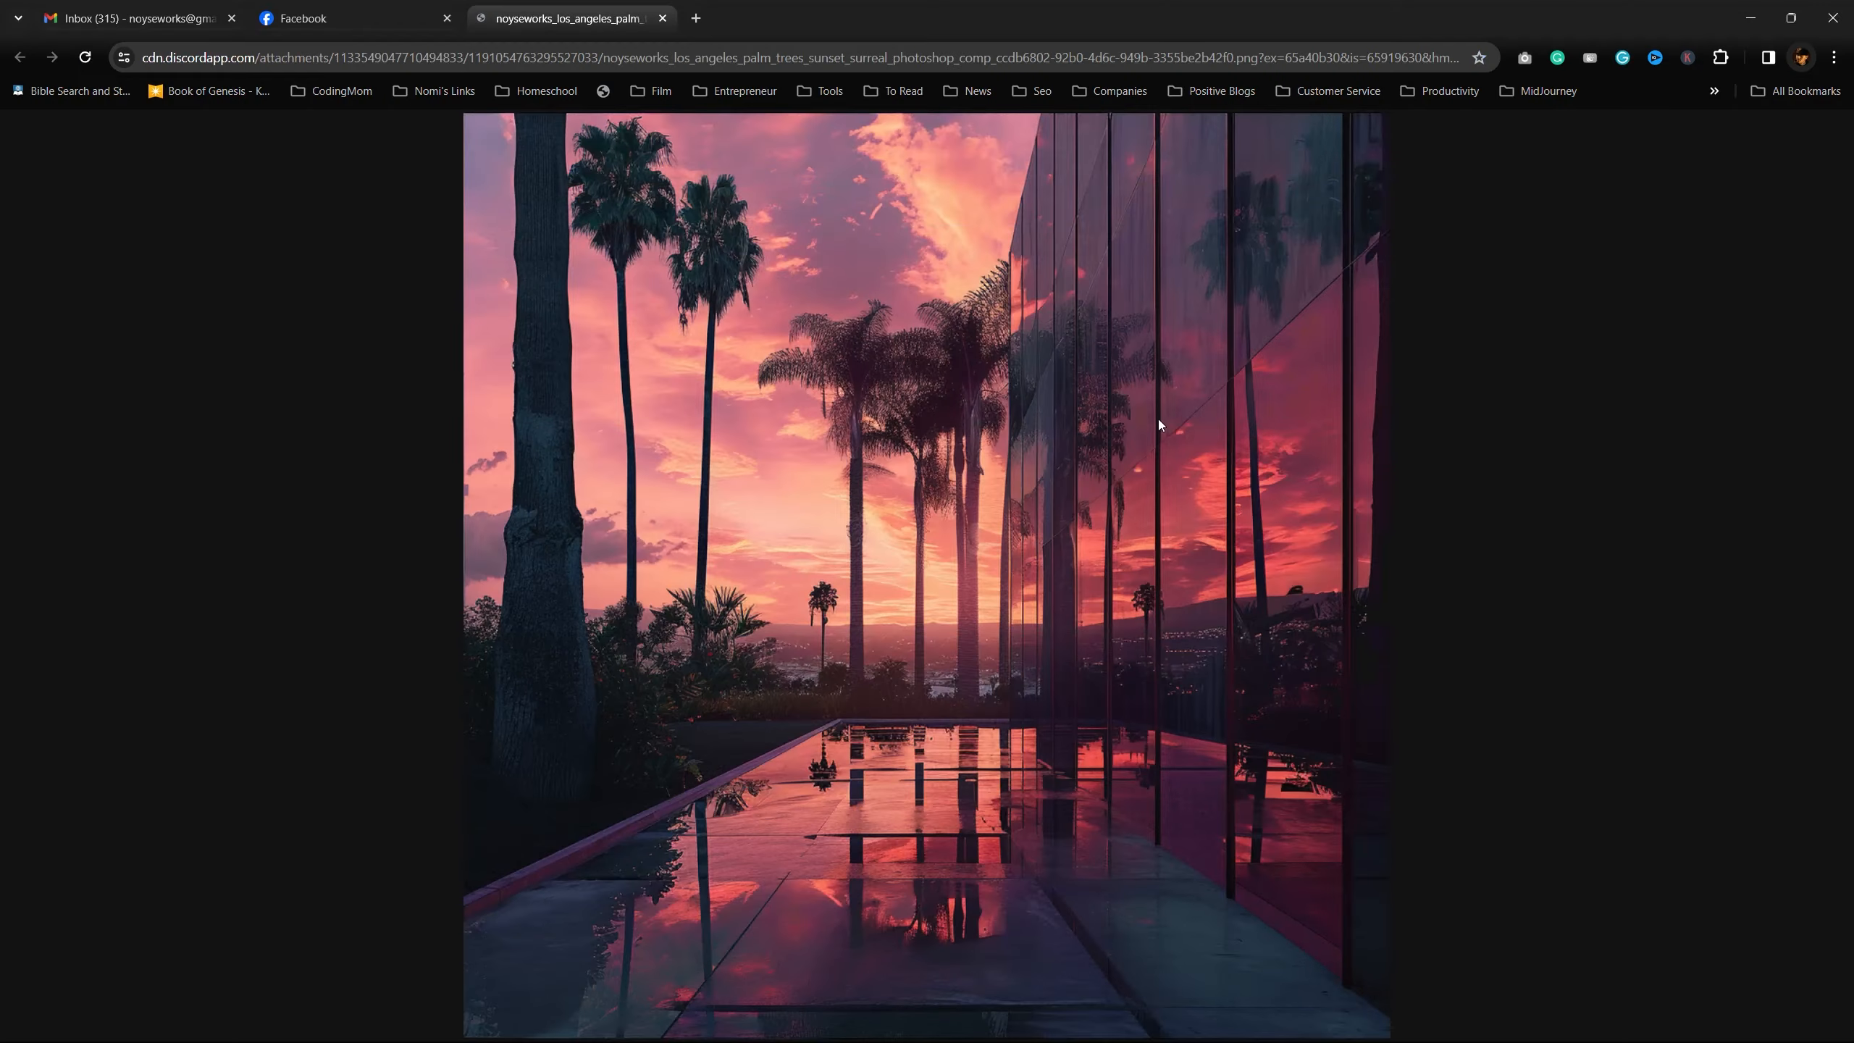
right_click(913, 540)
left_click(976, 612)
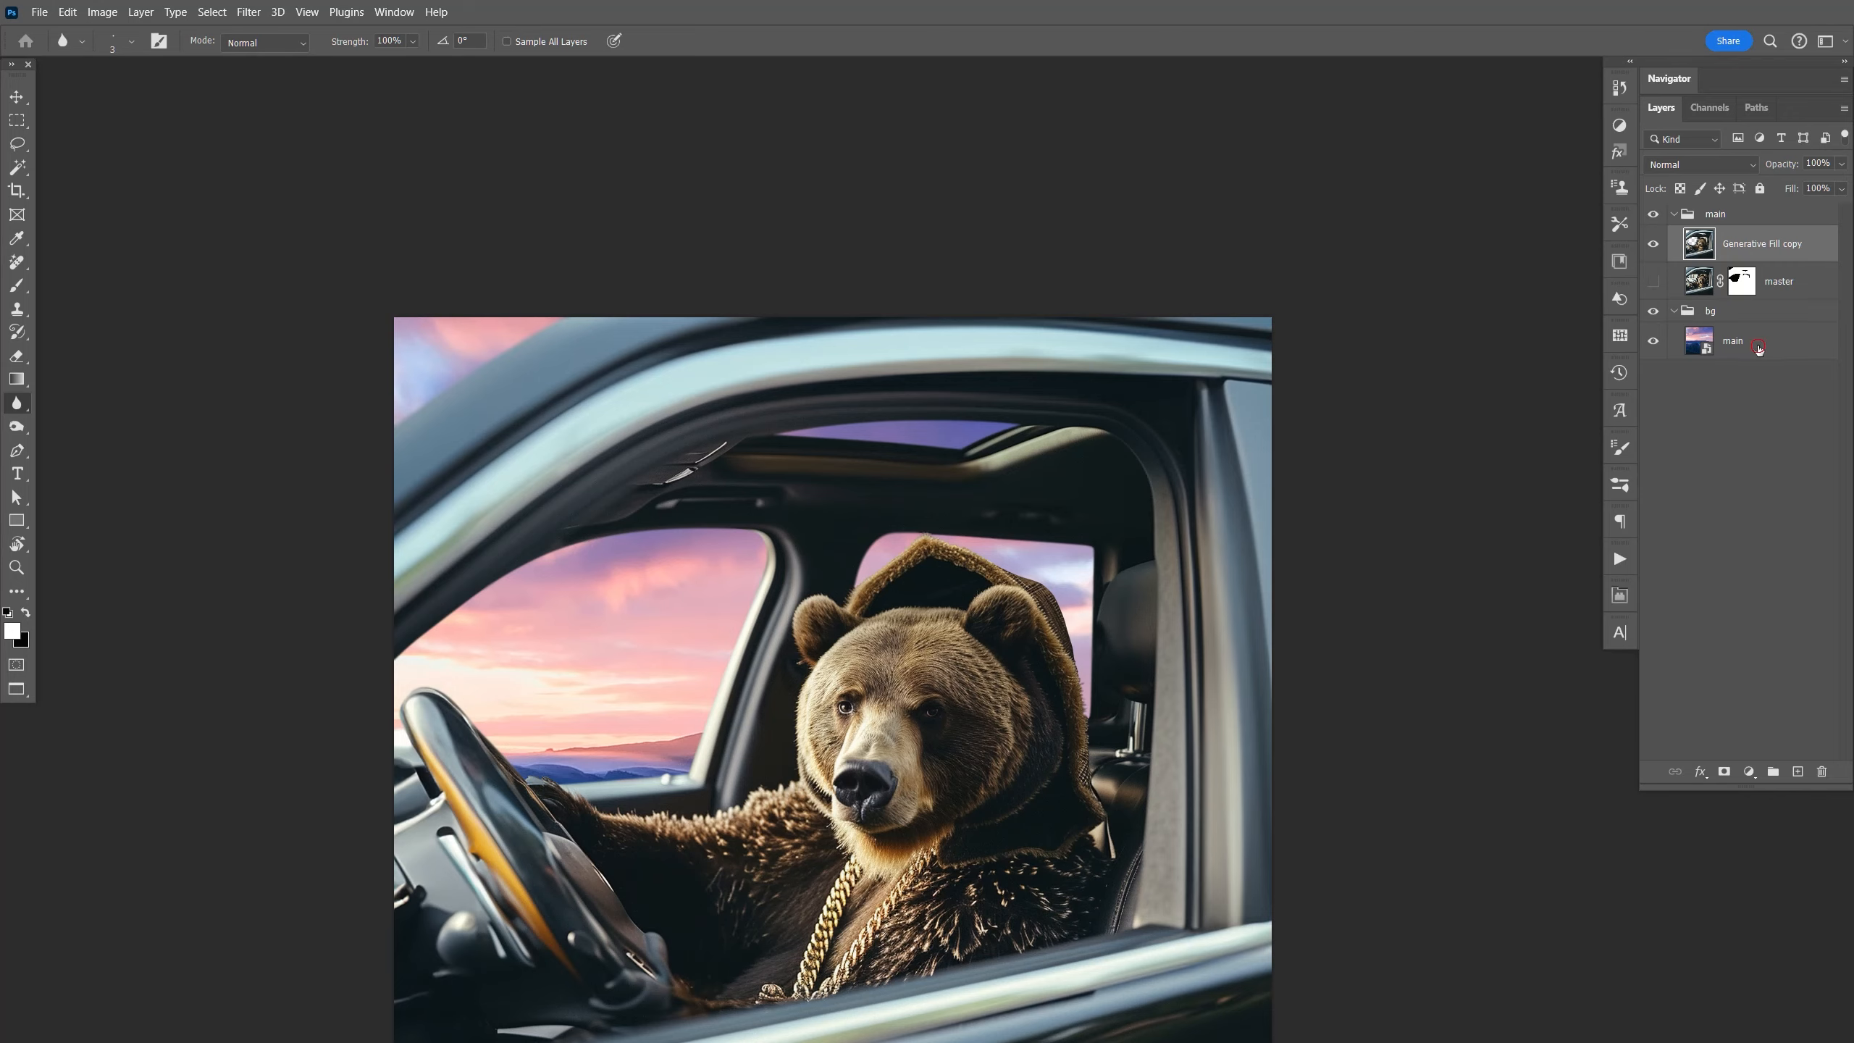
Paste the copied image into Photoshop above the bg group's main layer and hide the pasted layer.
left_click(1756, 349)
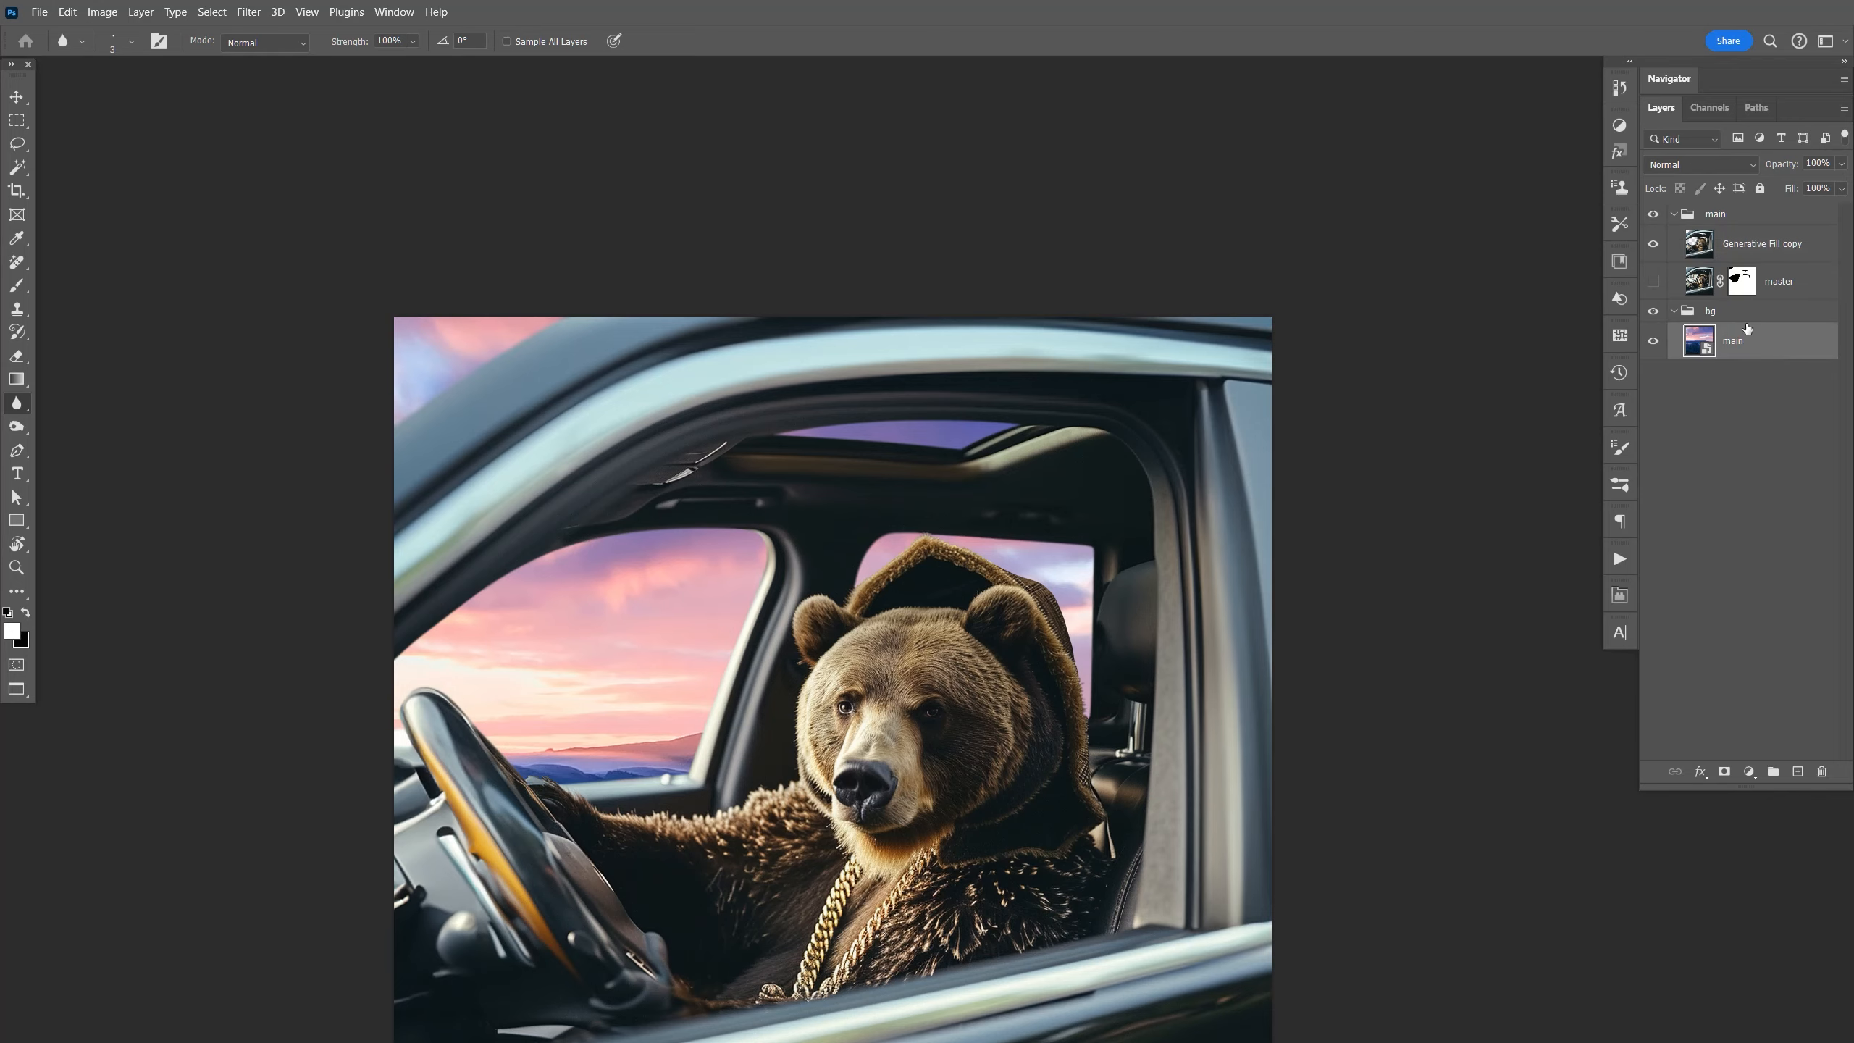
key("ctrl+v")
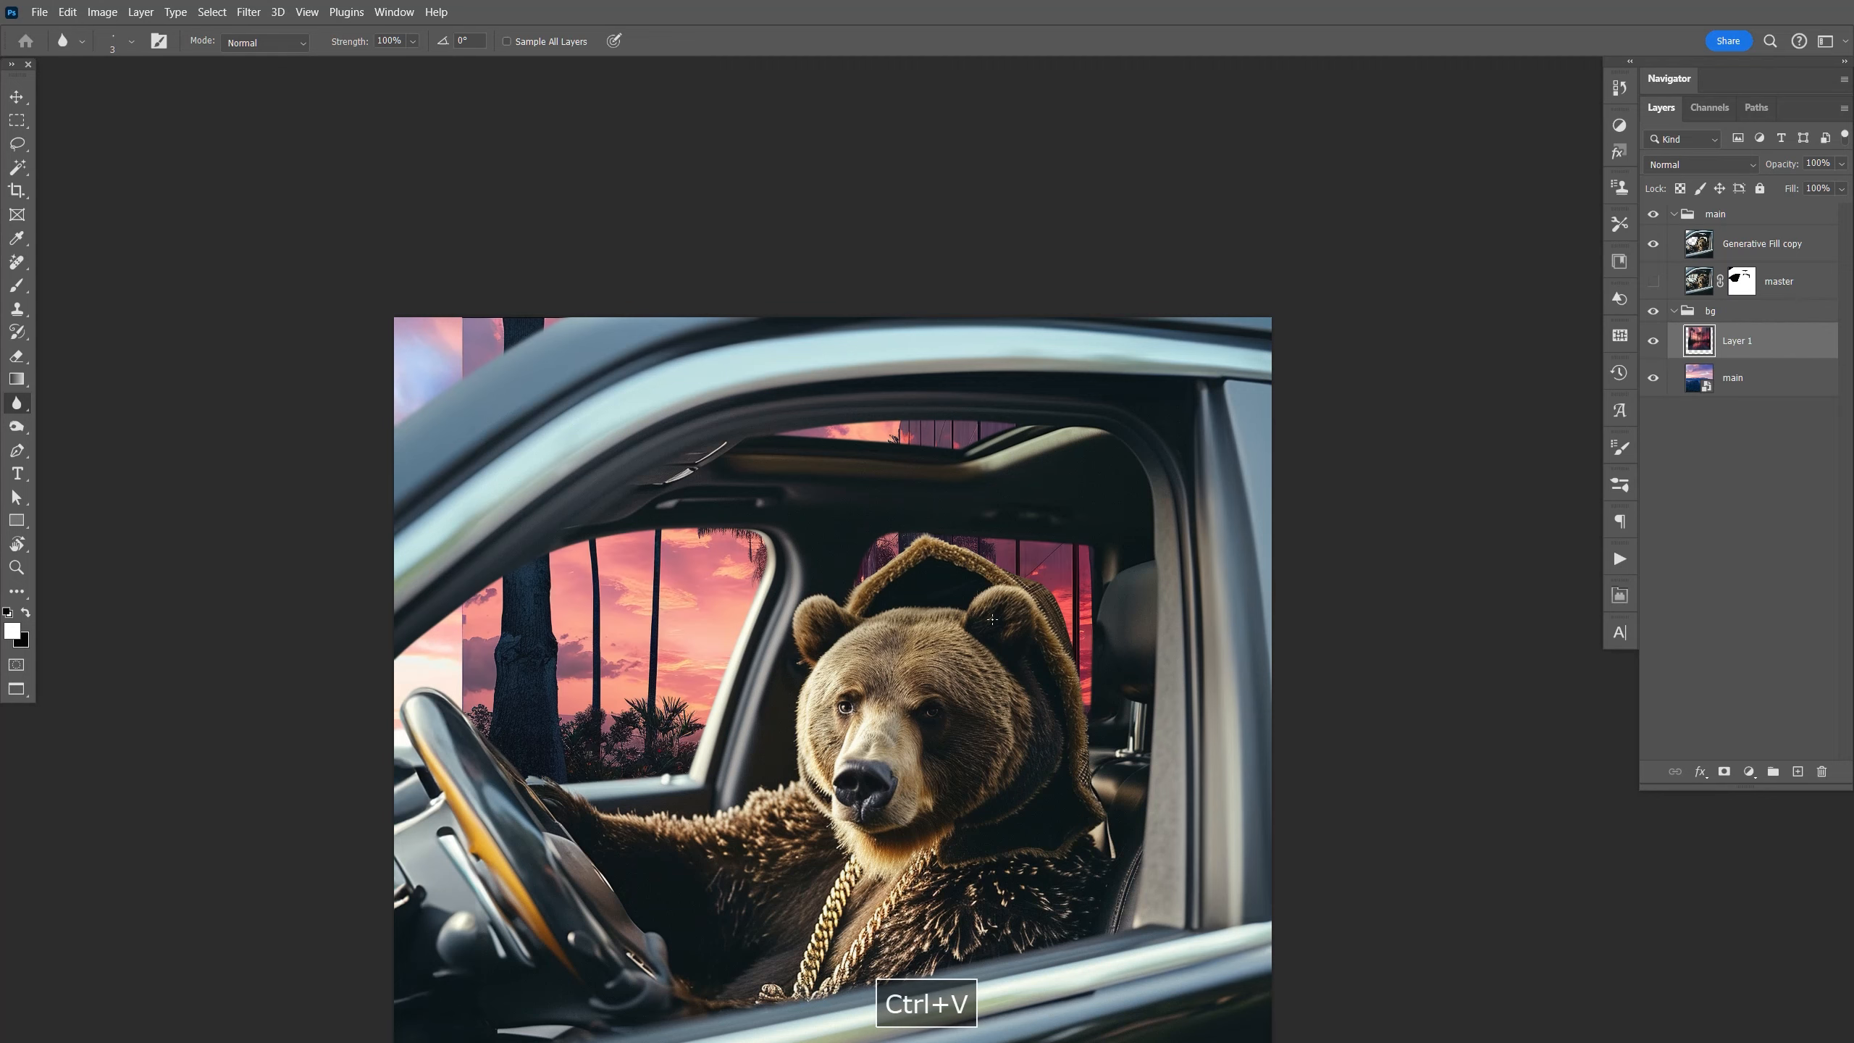
left_click(1654, 341)
Copy the full-size palm-tree image with the concrete pillar from the browser and paste it above Layer 1 in Photoshop.
key("alt+Tab")
left_click(1375, 772)
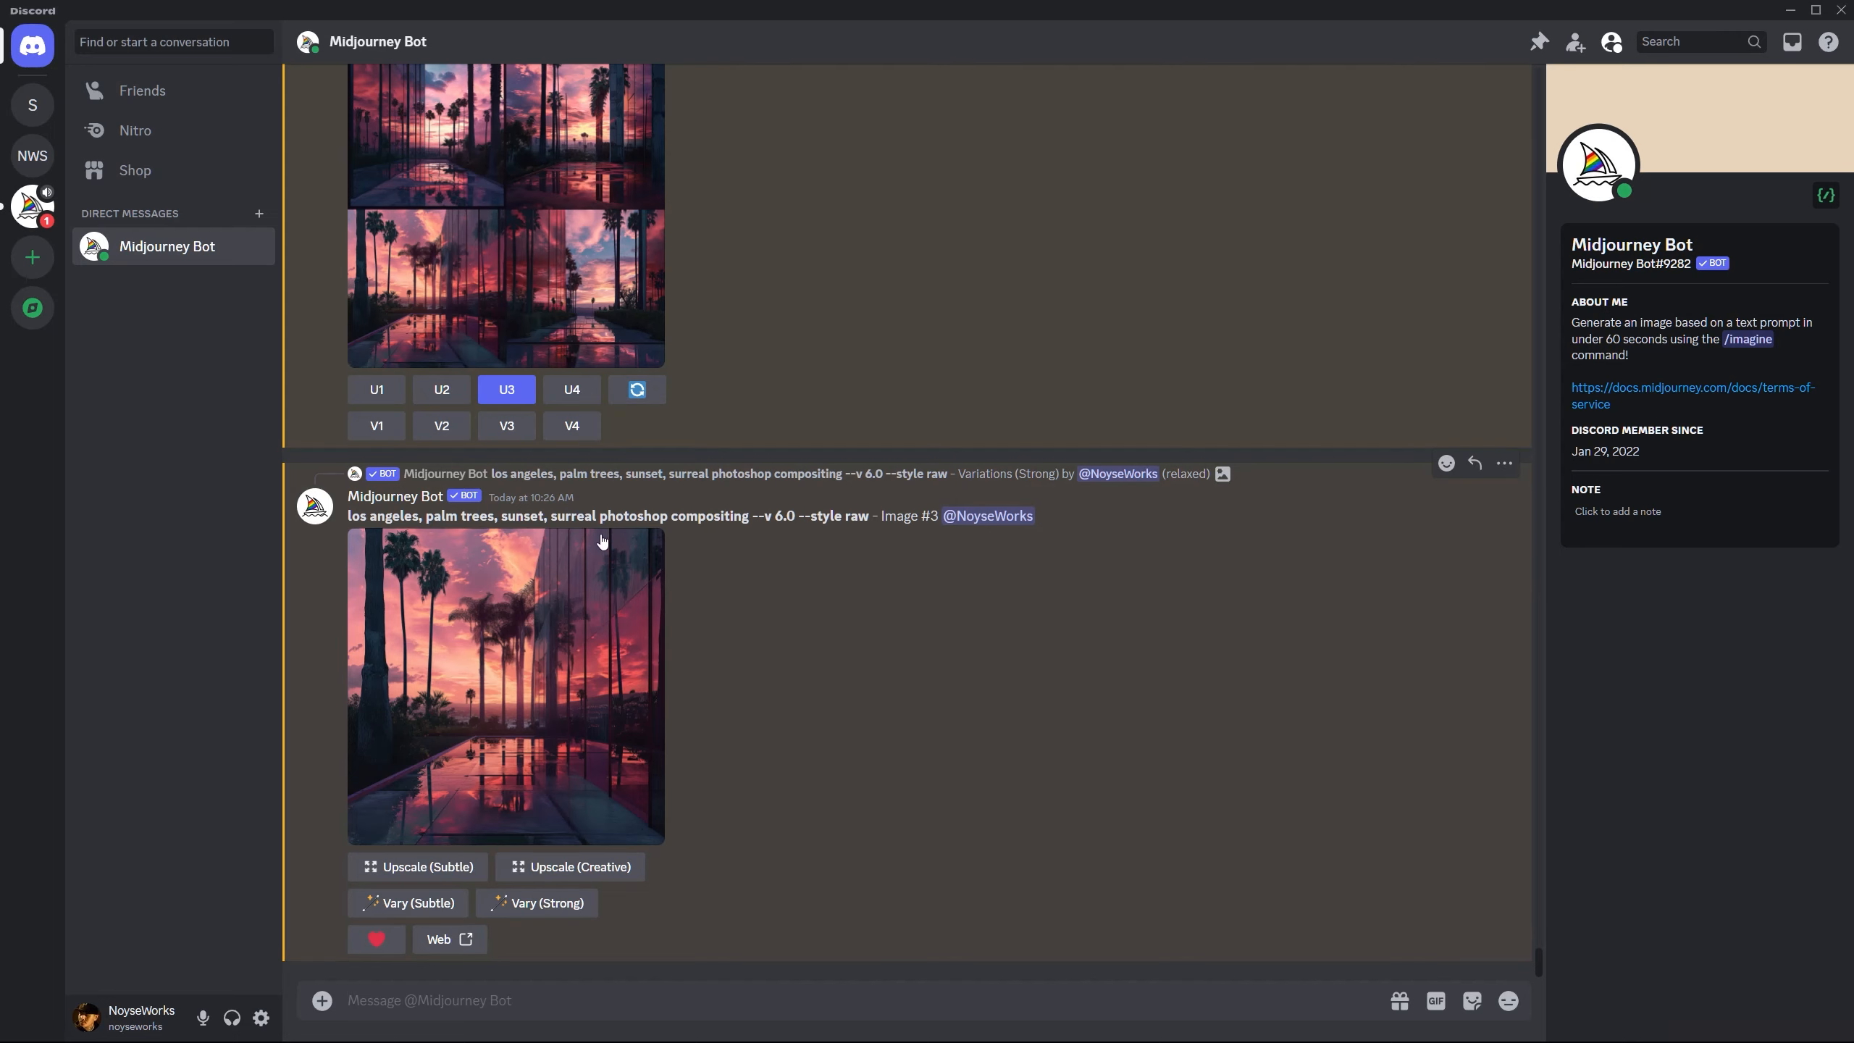
left_click(568, 327)
left_click(1358, 325)
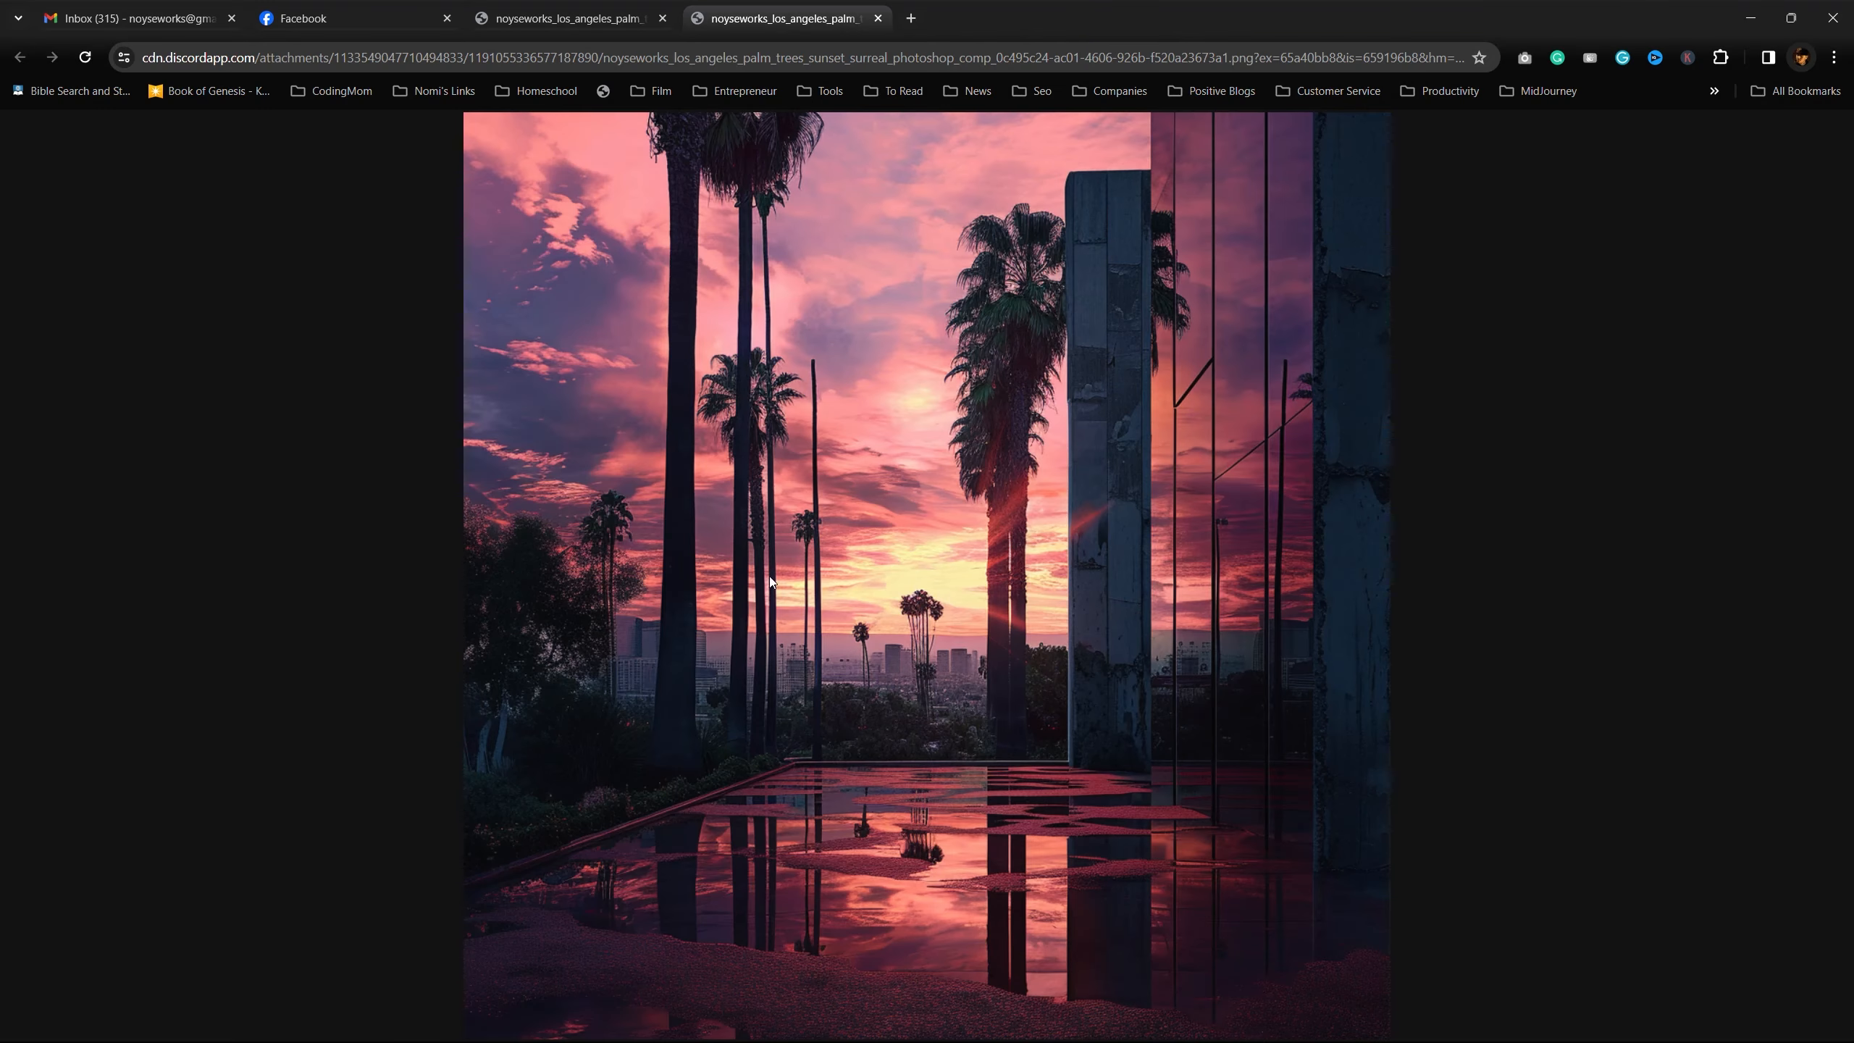
key("alt+Tab")
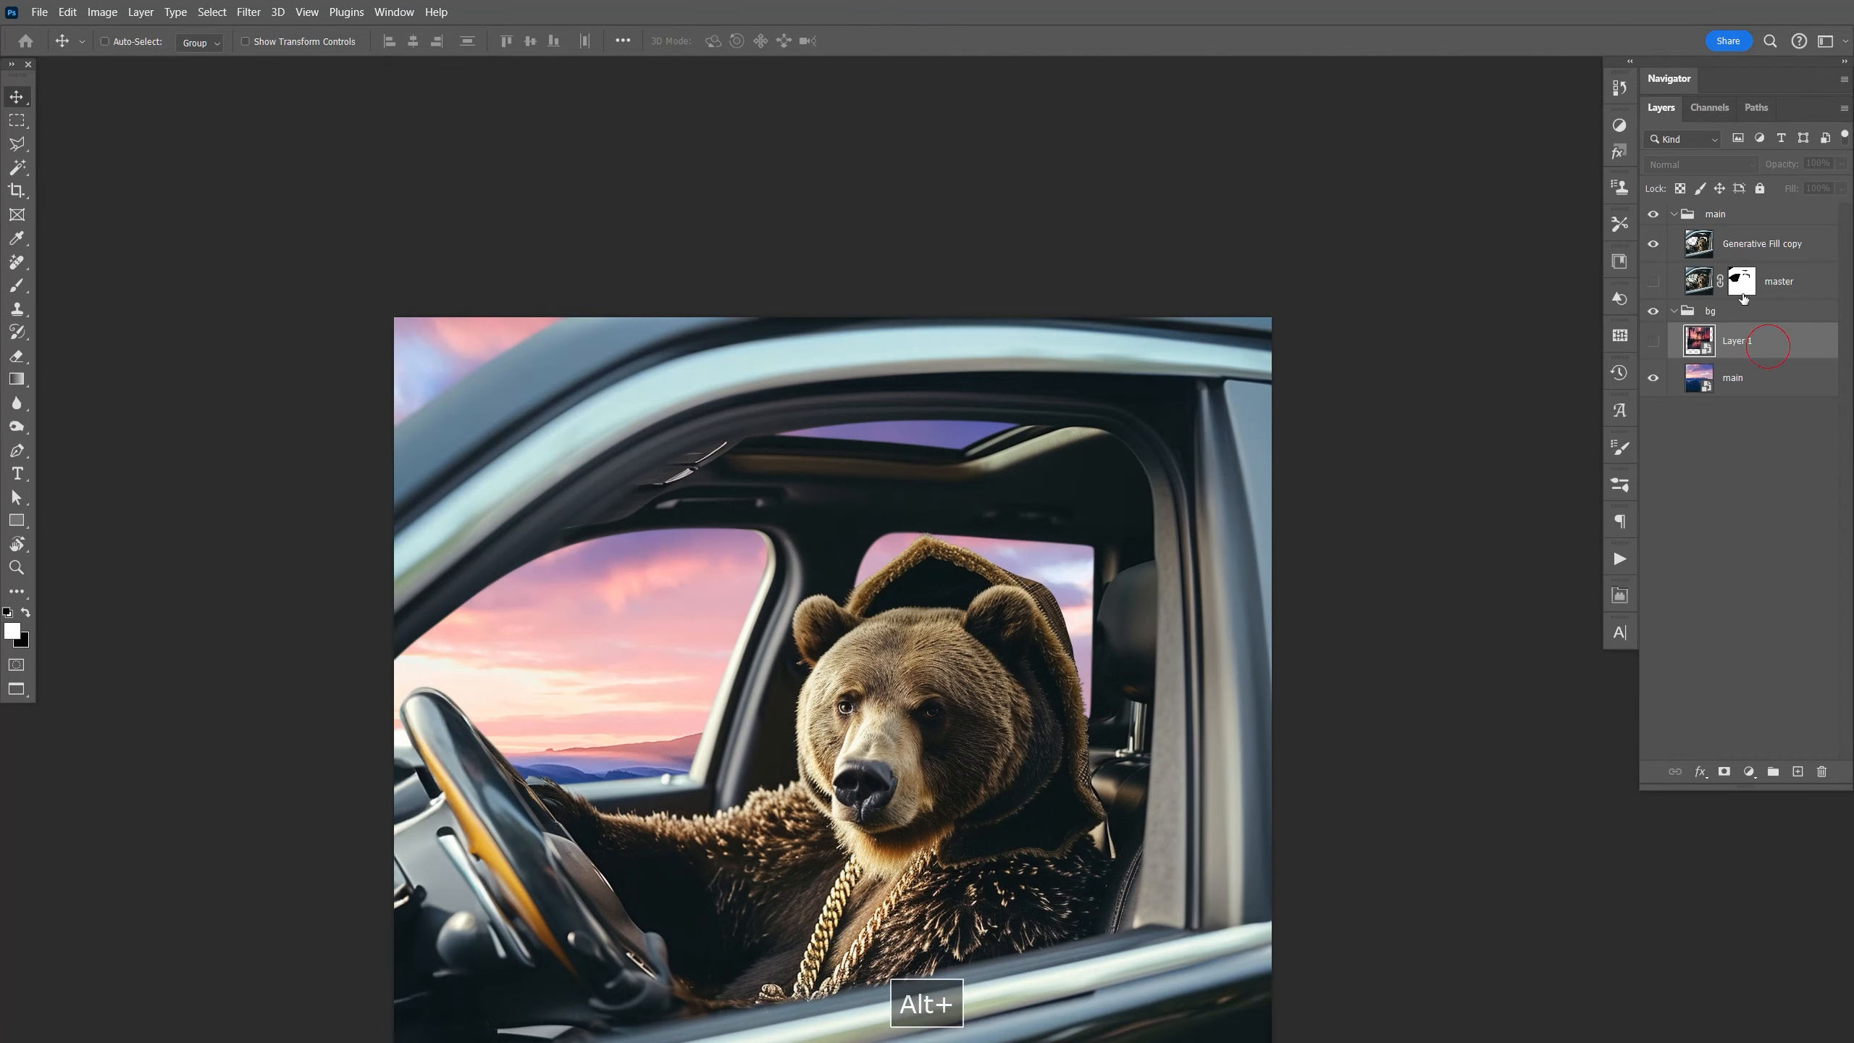
key("ctrl+v")
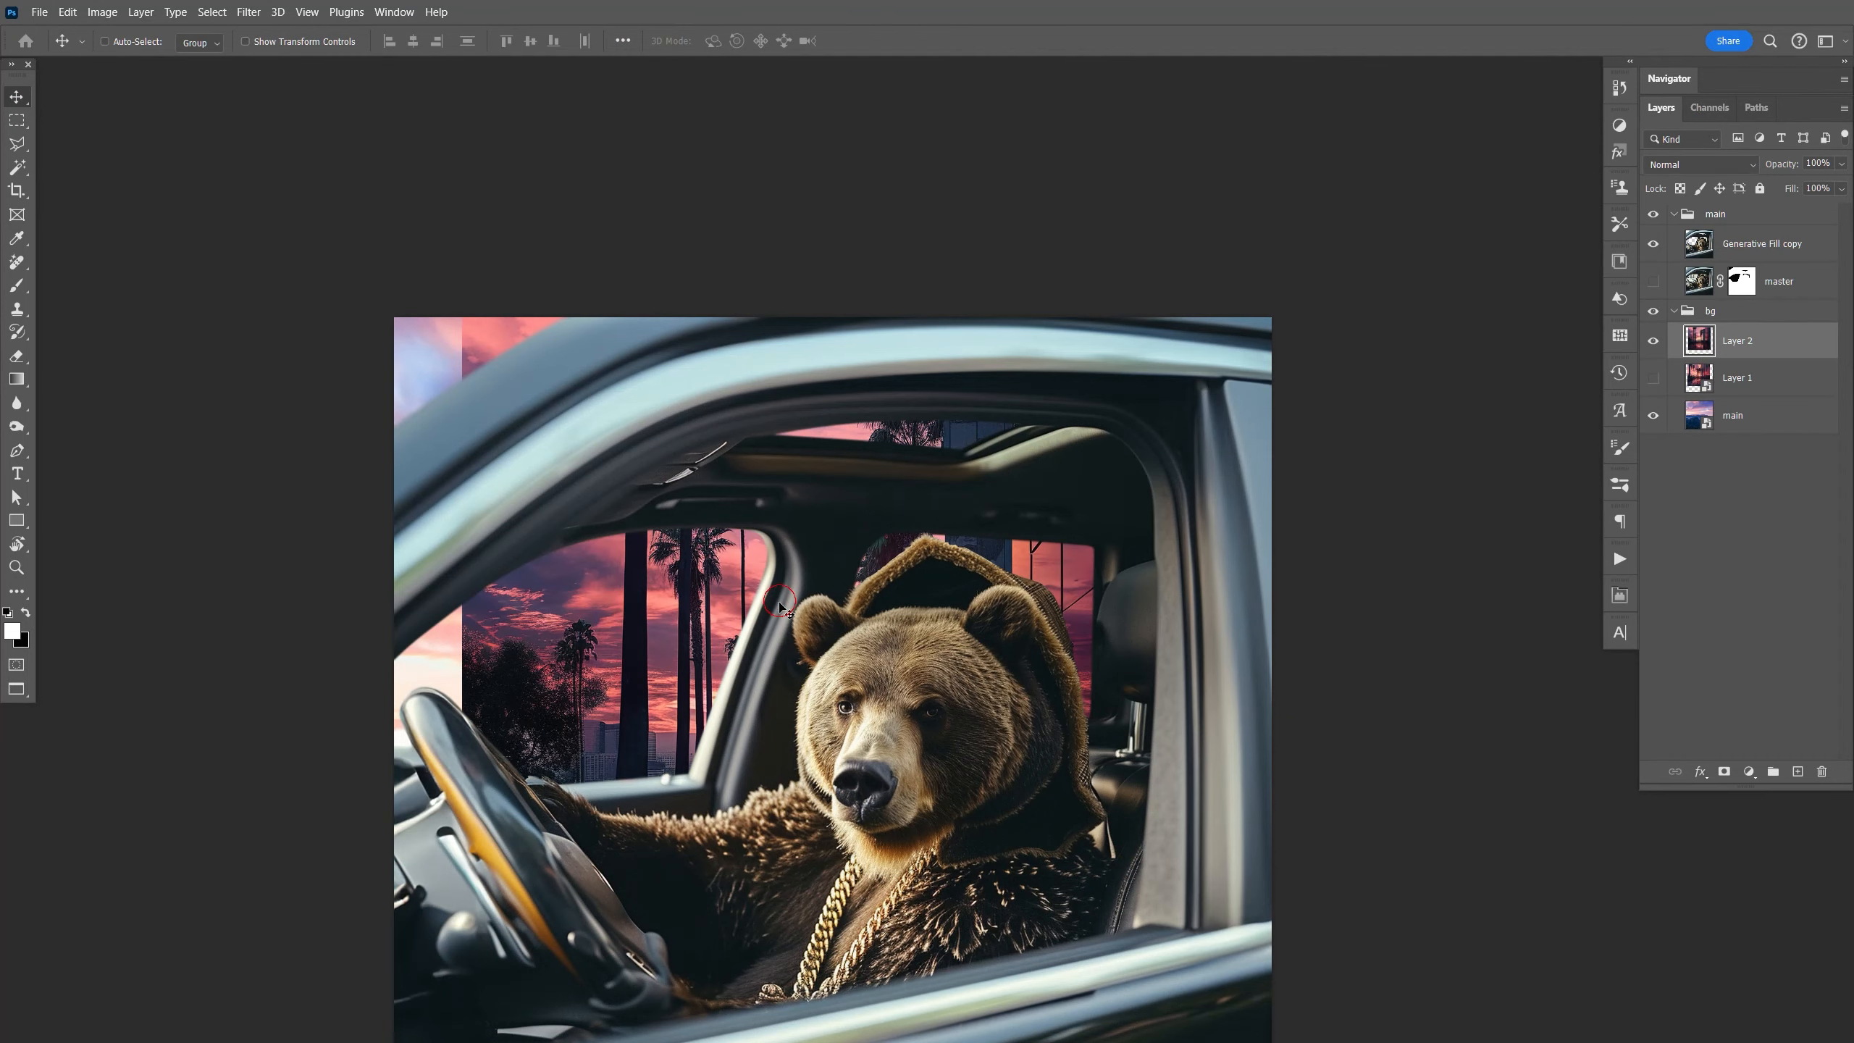
Convert Layer 2 to a smart object and shift it left so the sunset fills the car's front side window.
right_click(1749, 391)
left_click(1688, 511)
left_click_drag(808, 615, 679, 645)
Stack Layer 1 above Layer 2, shift it right about 416 px into the rear window, and hide it.
left_click_drag(1778, 379, 1656, 351)
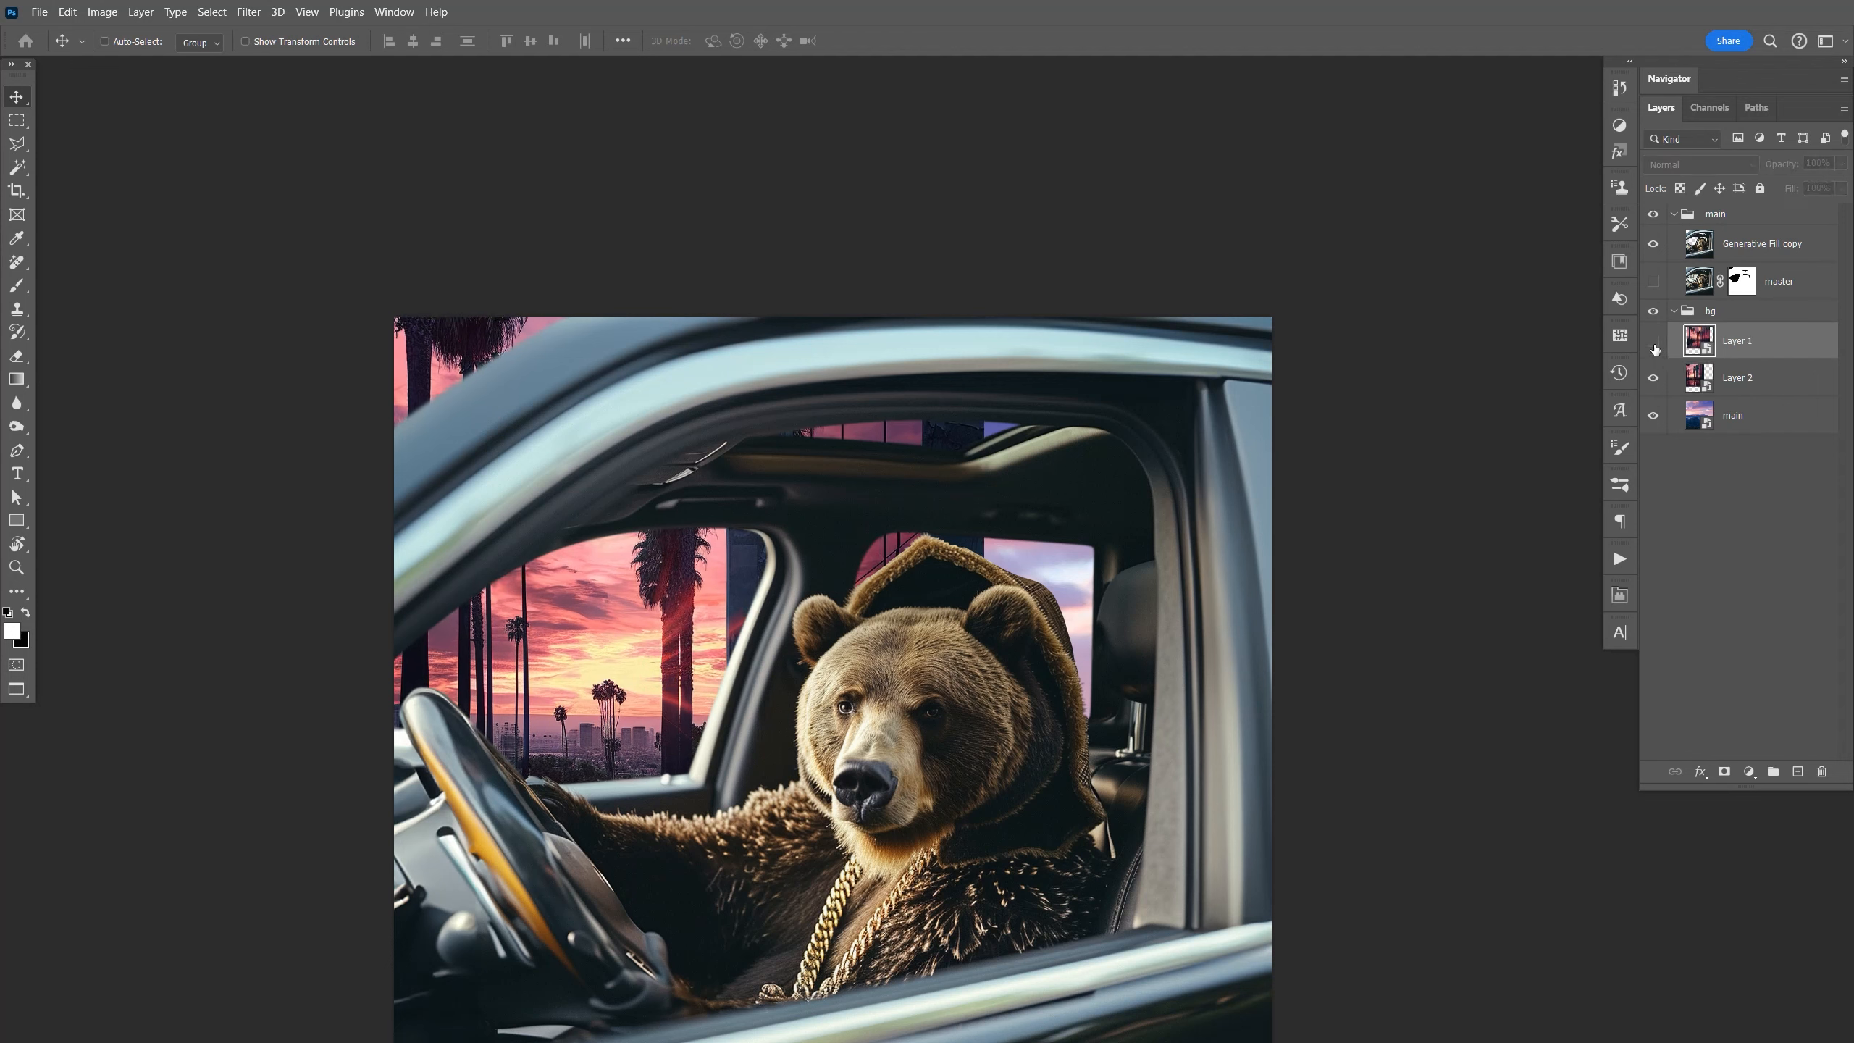
left_click(1655, 343)
left_click(1654, 340)
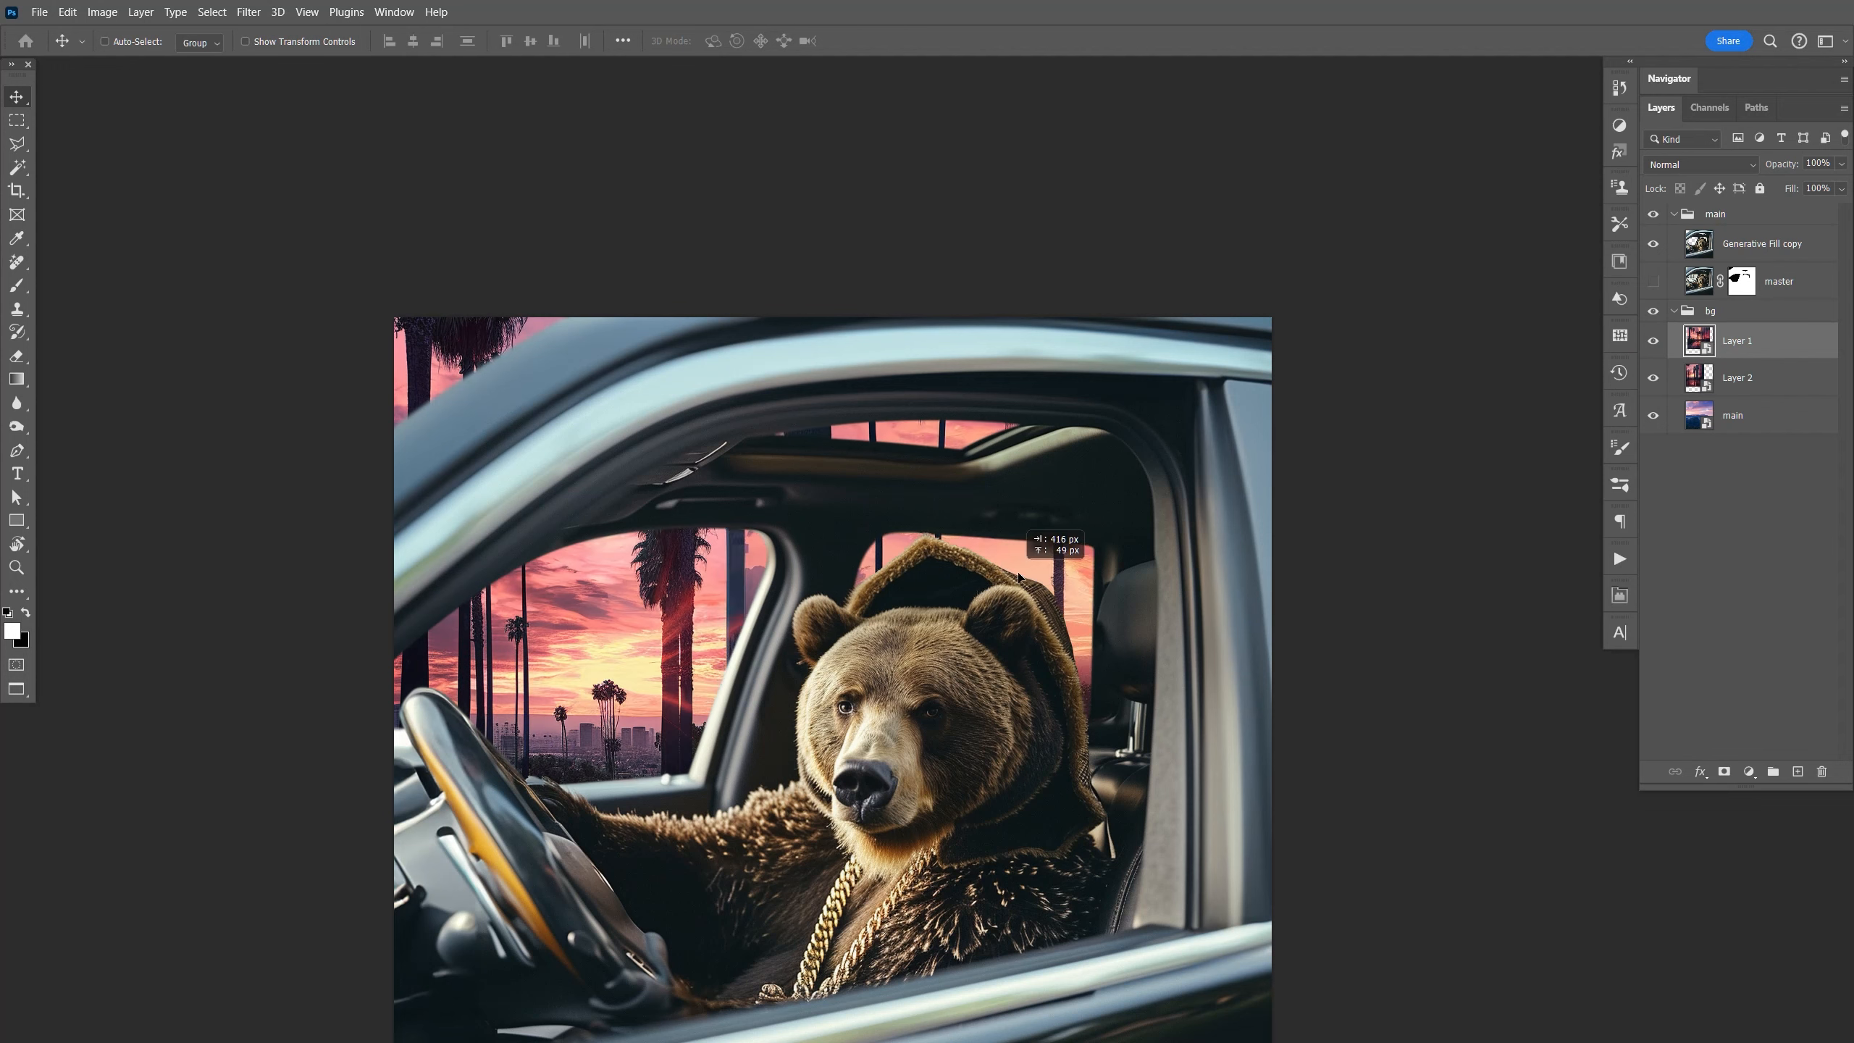
Rasterize Layer 2 and offset a duplicate of it to the right so its sky covers the concrete pillar.
left_click(1742, 377)
right_click(1739, 376)
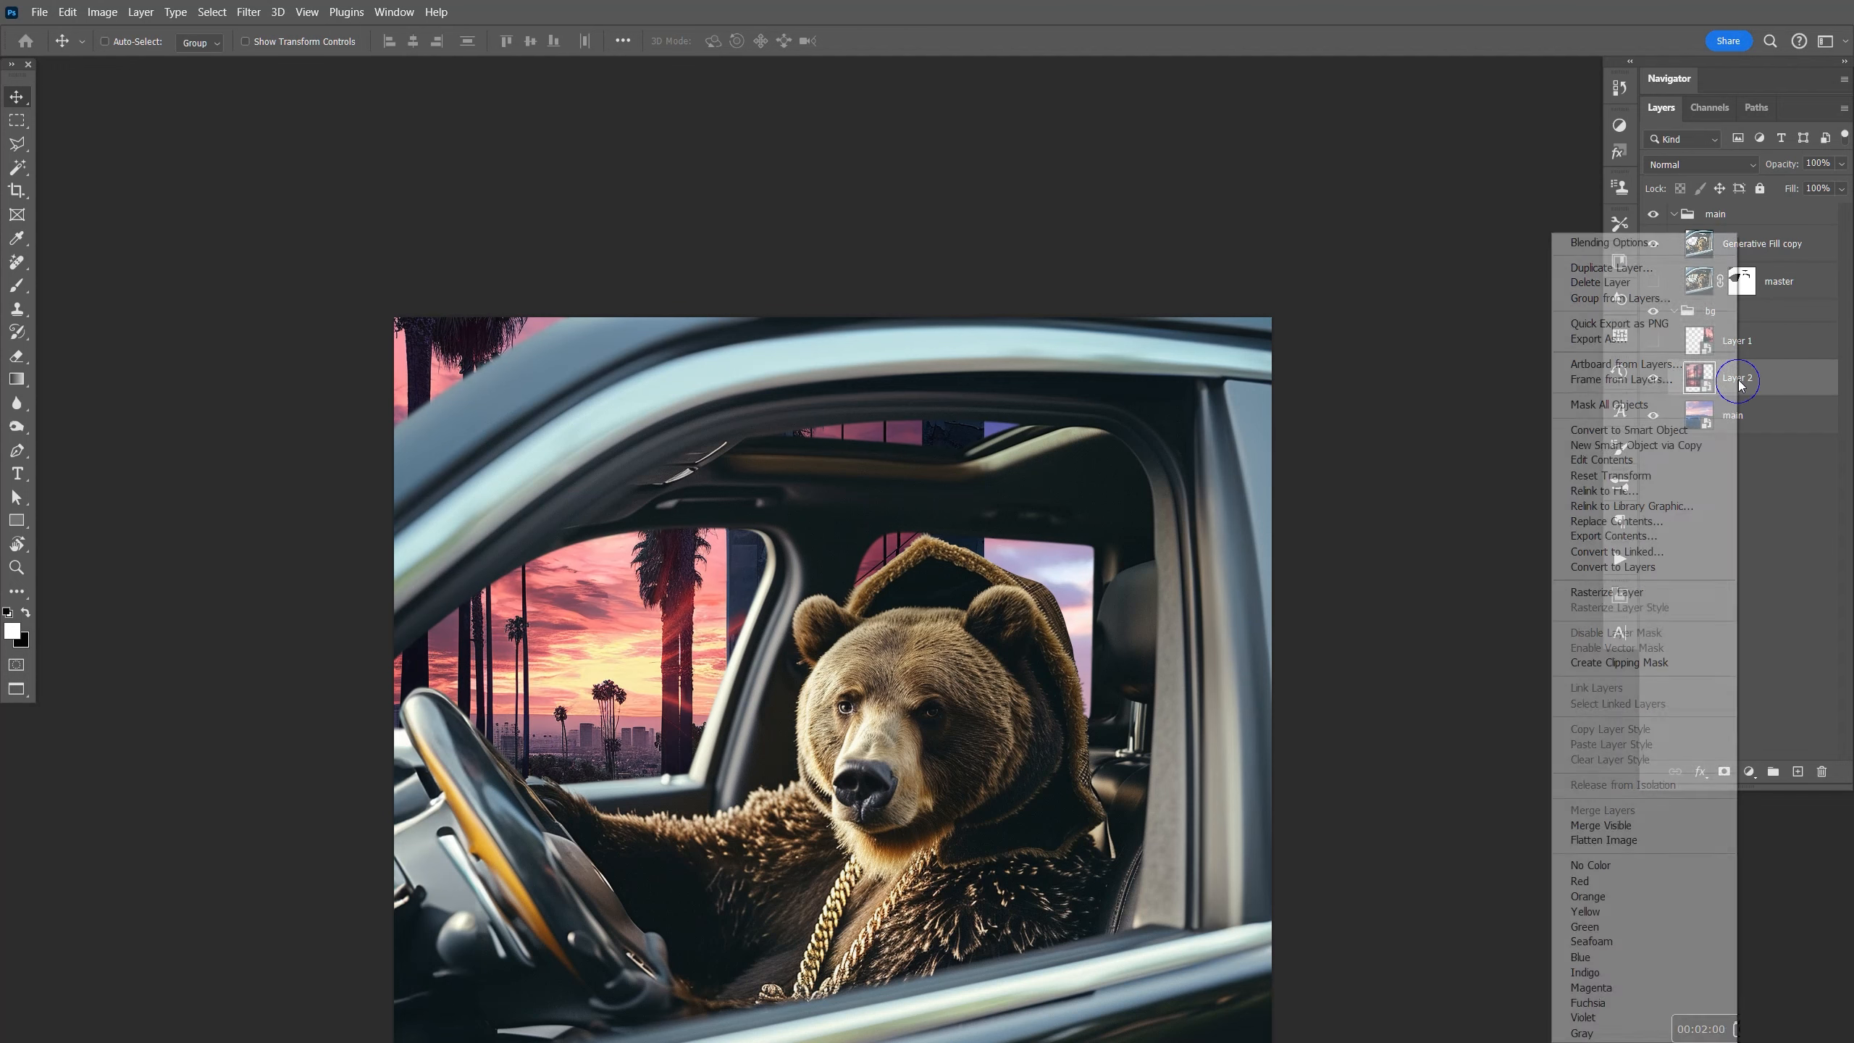
left_click(1673, 591)
key("z")
left_click_drag(756, 635, 822, 646)
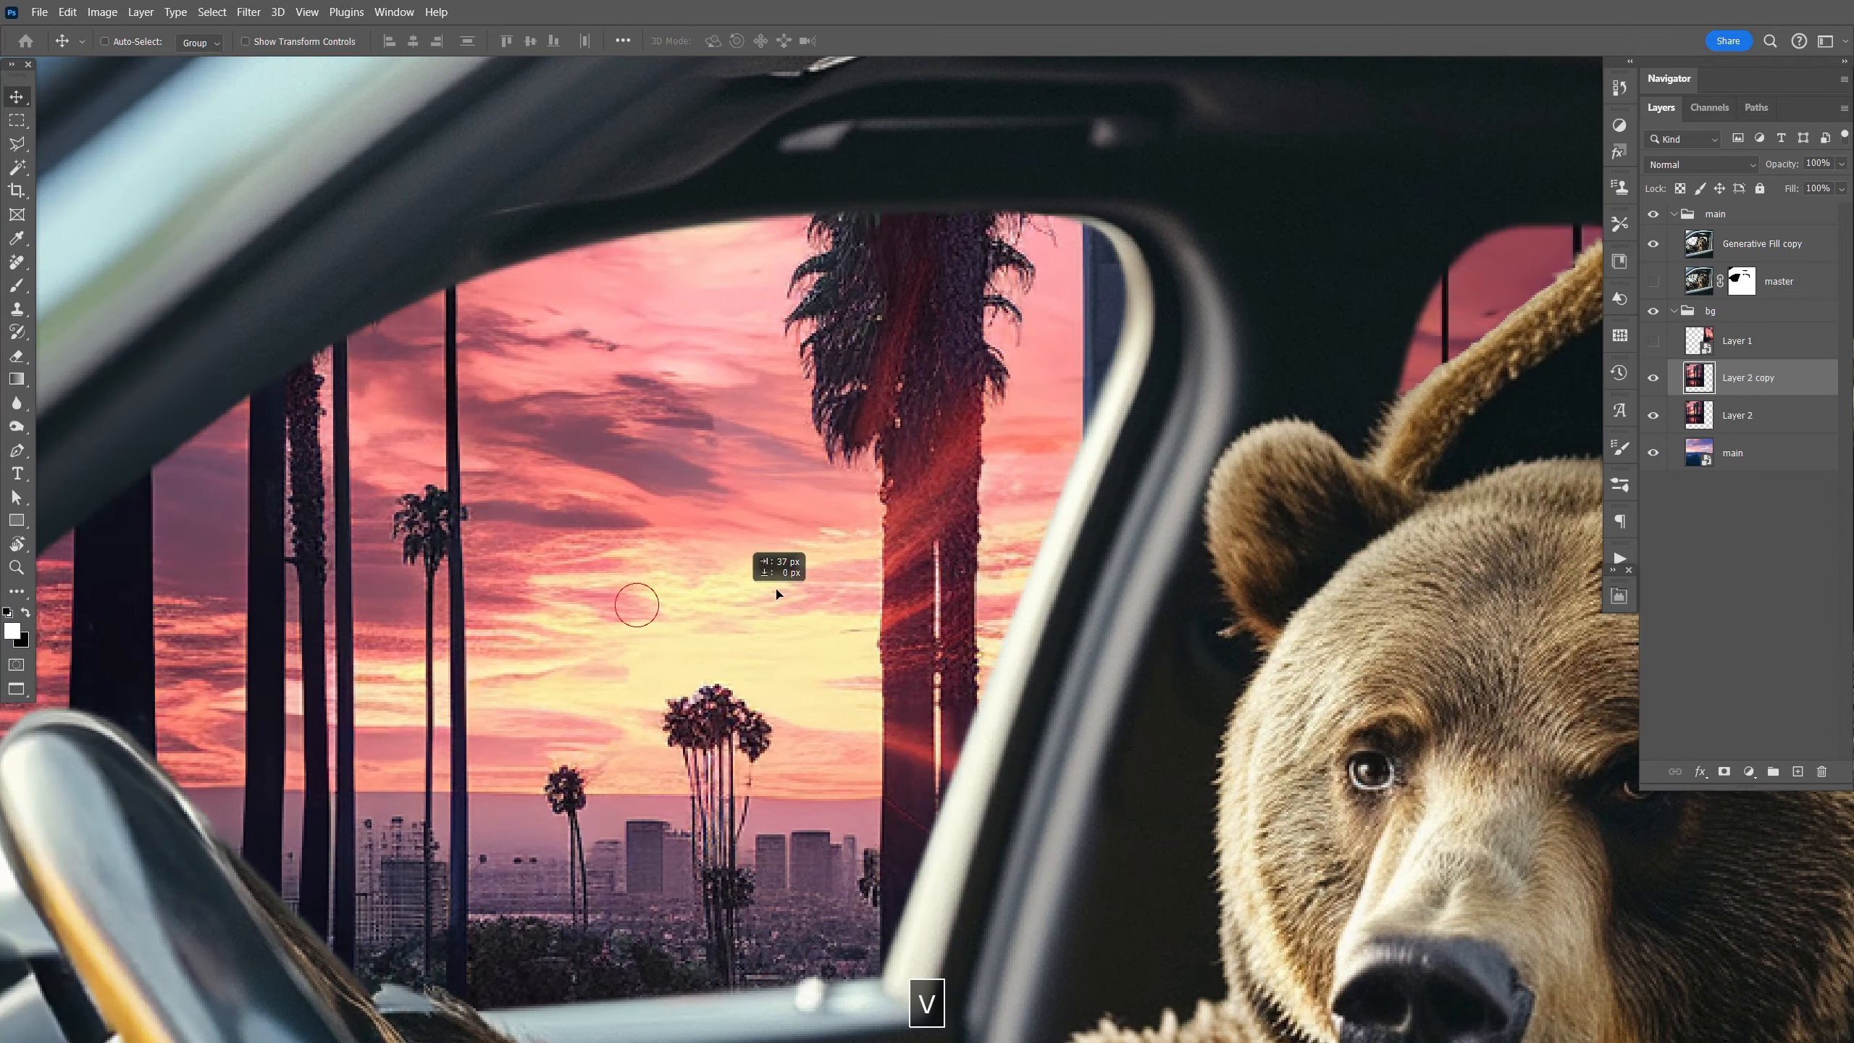
left_click_drag(773, 559, 1045, 534)
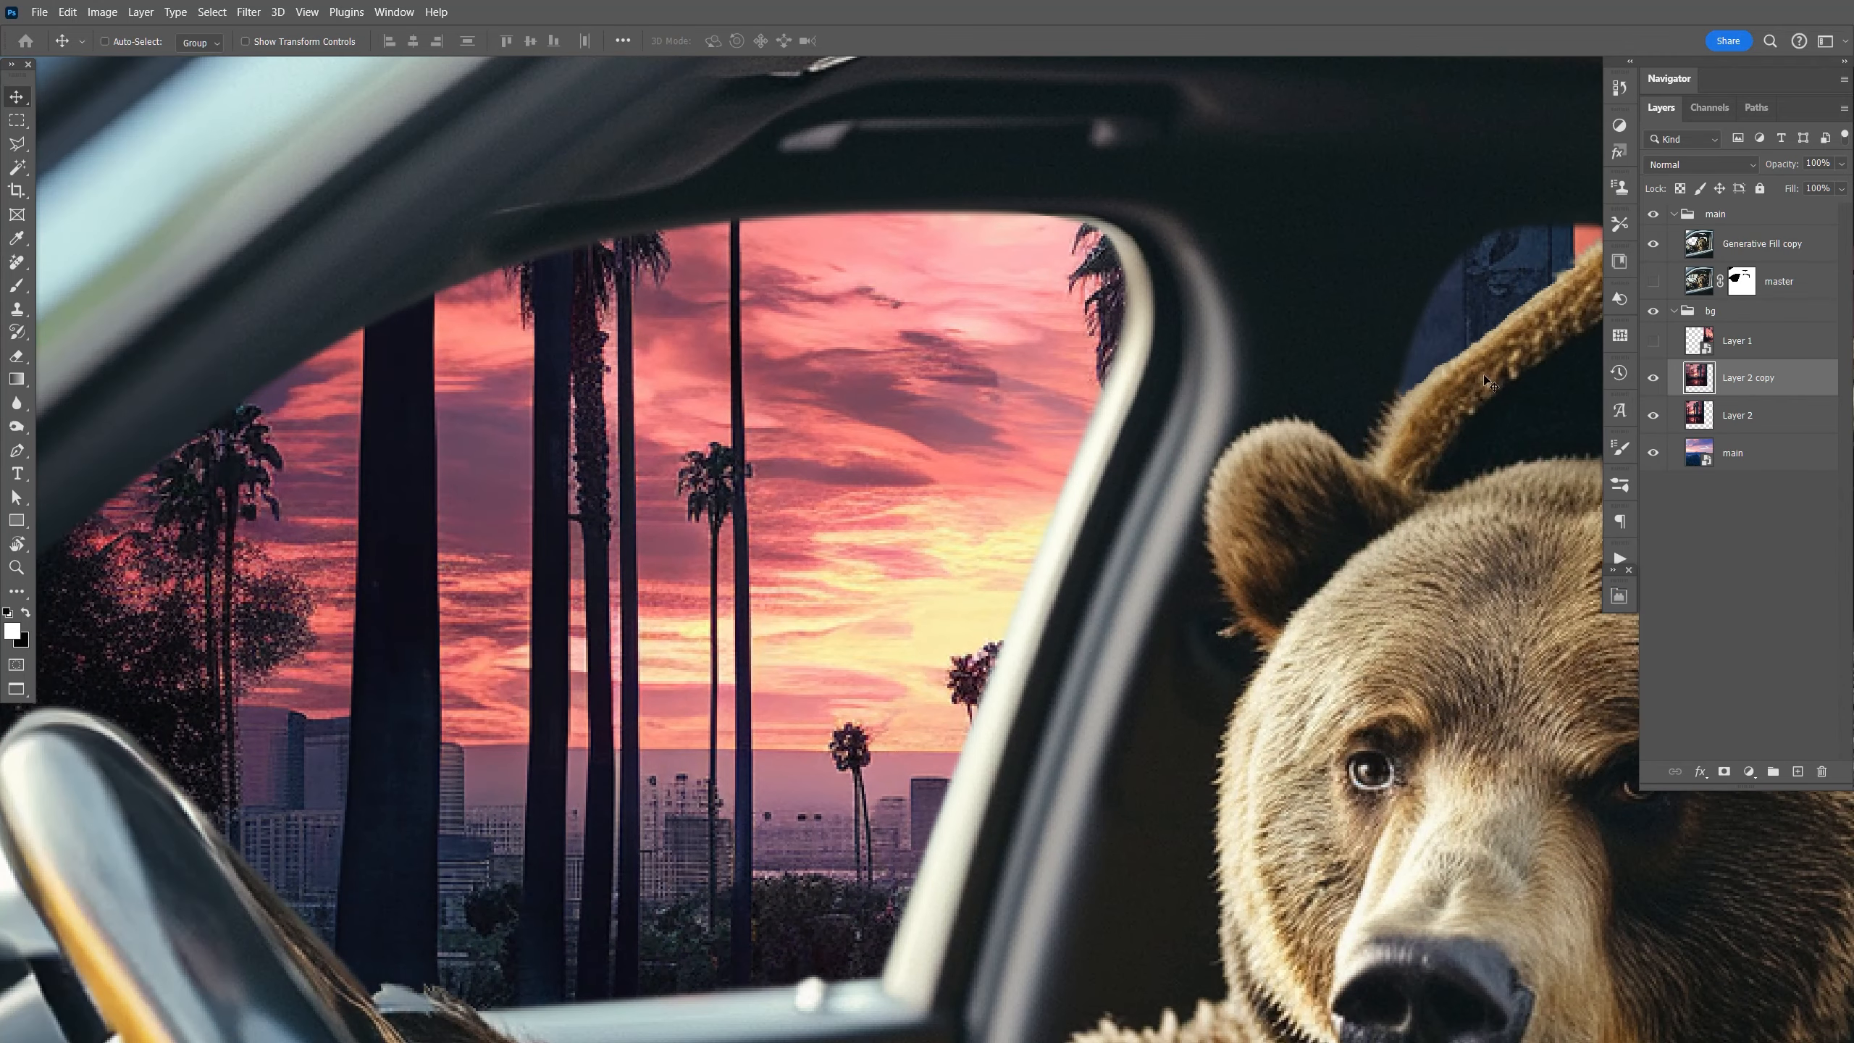
Add a layer mask to Layer 2 copy and invert it to black to conceal the duplicate.
left_click(1654, 380)
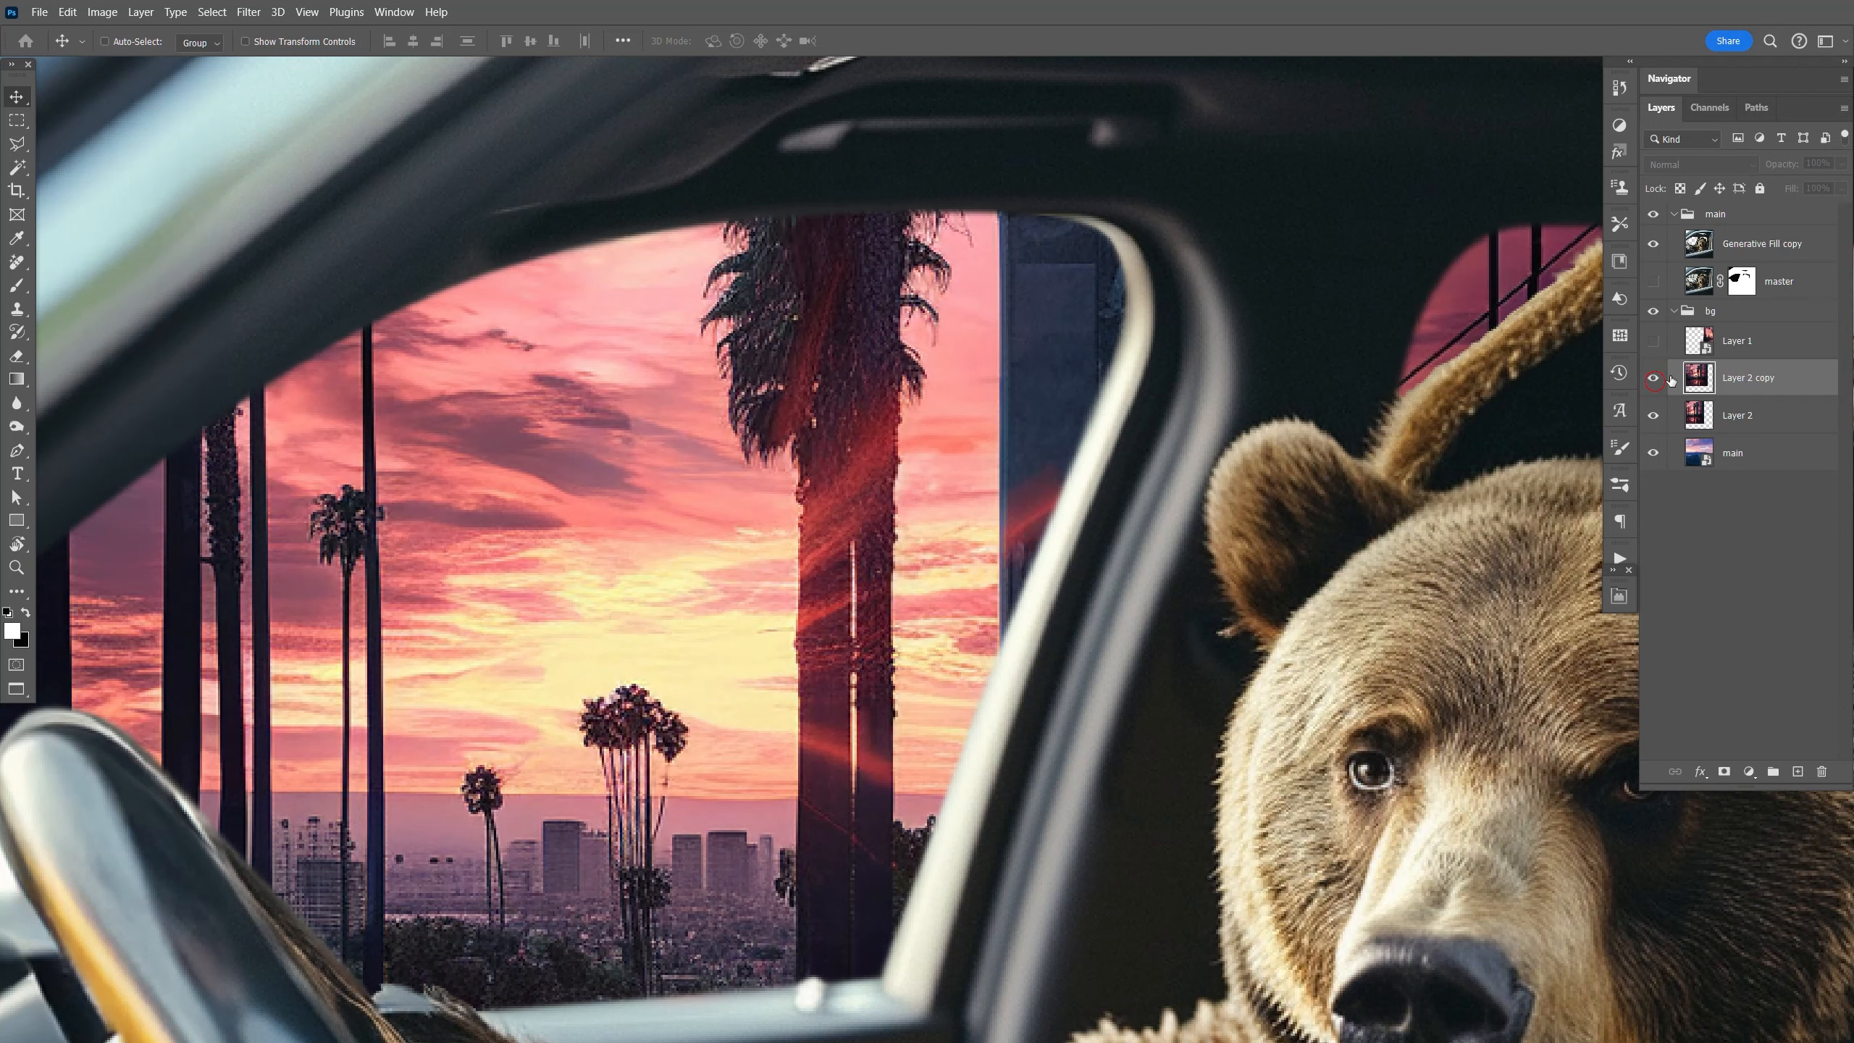
left_click(1654, 379)
left_click(1724, 772)
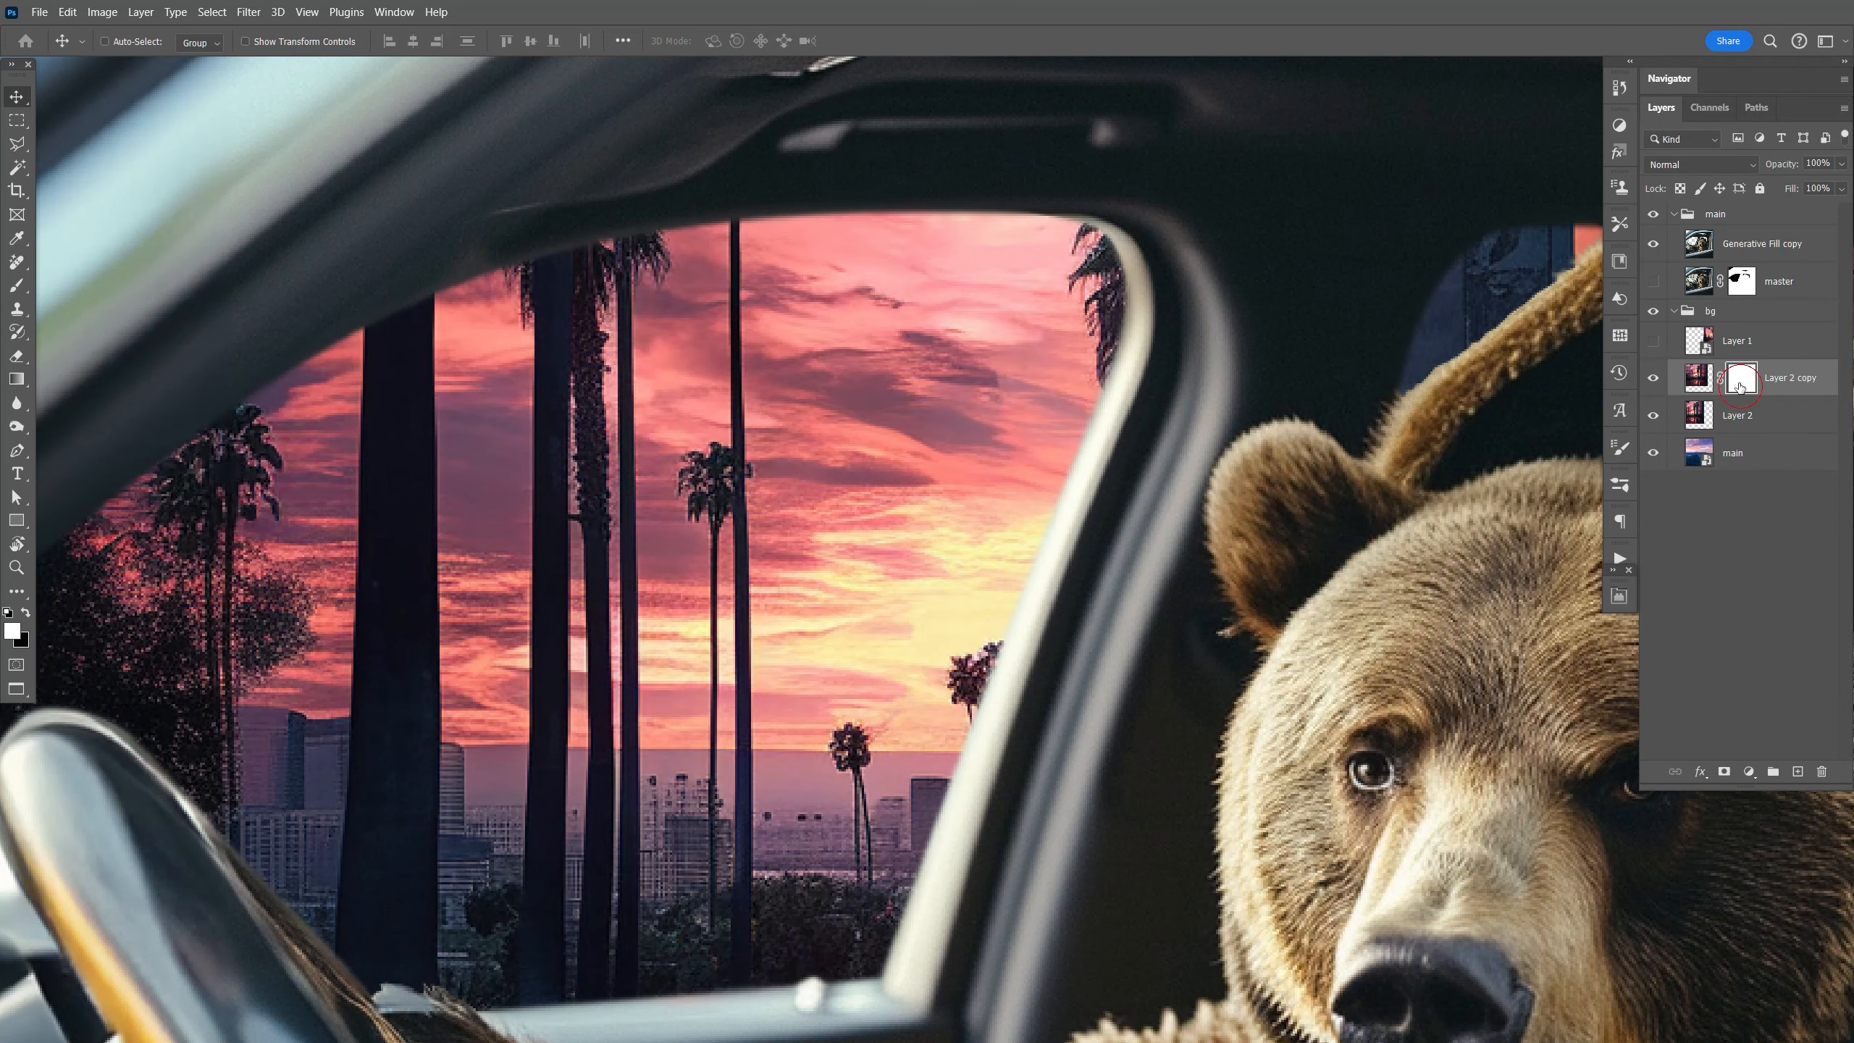
key("ctrl+i")
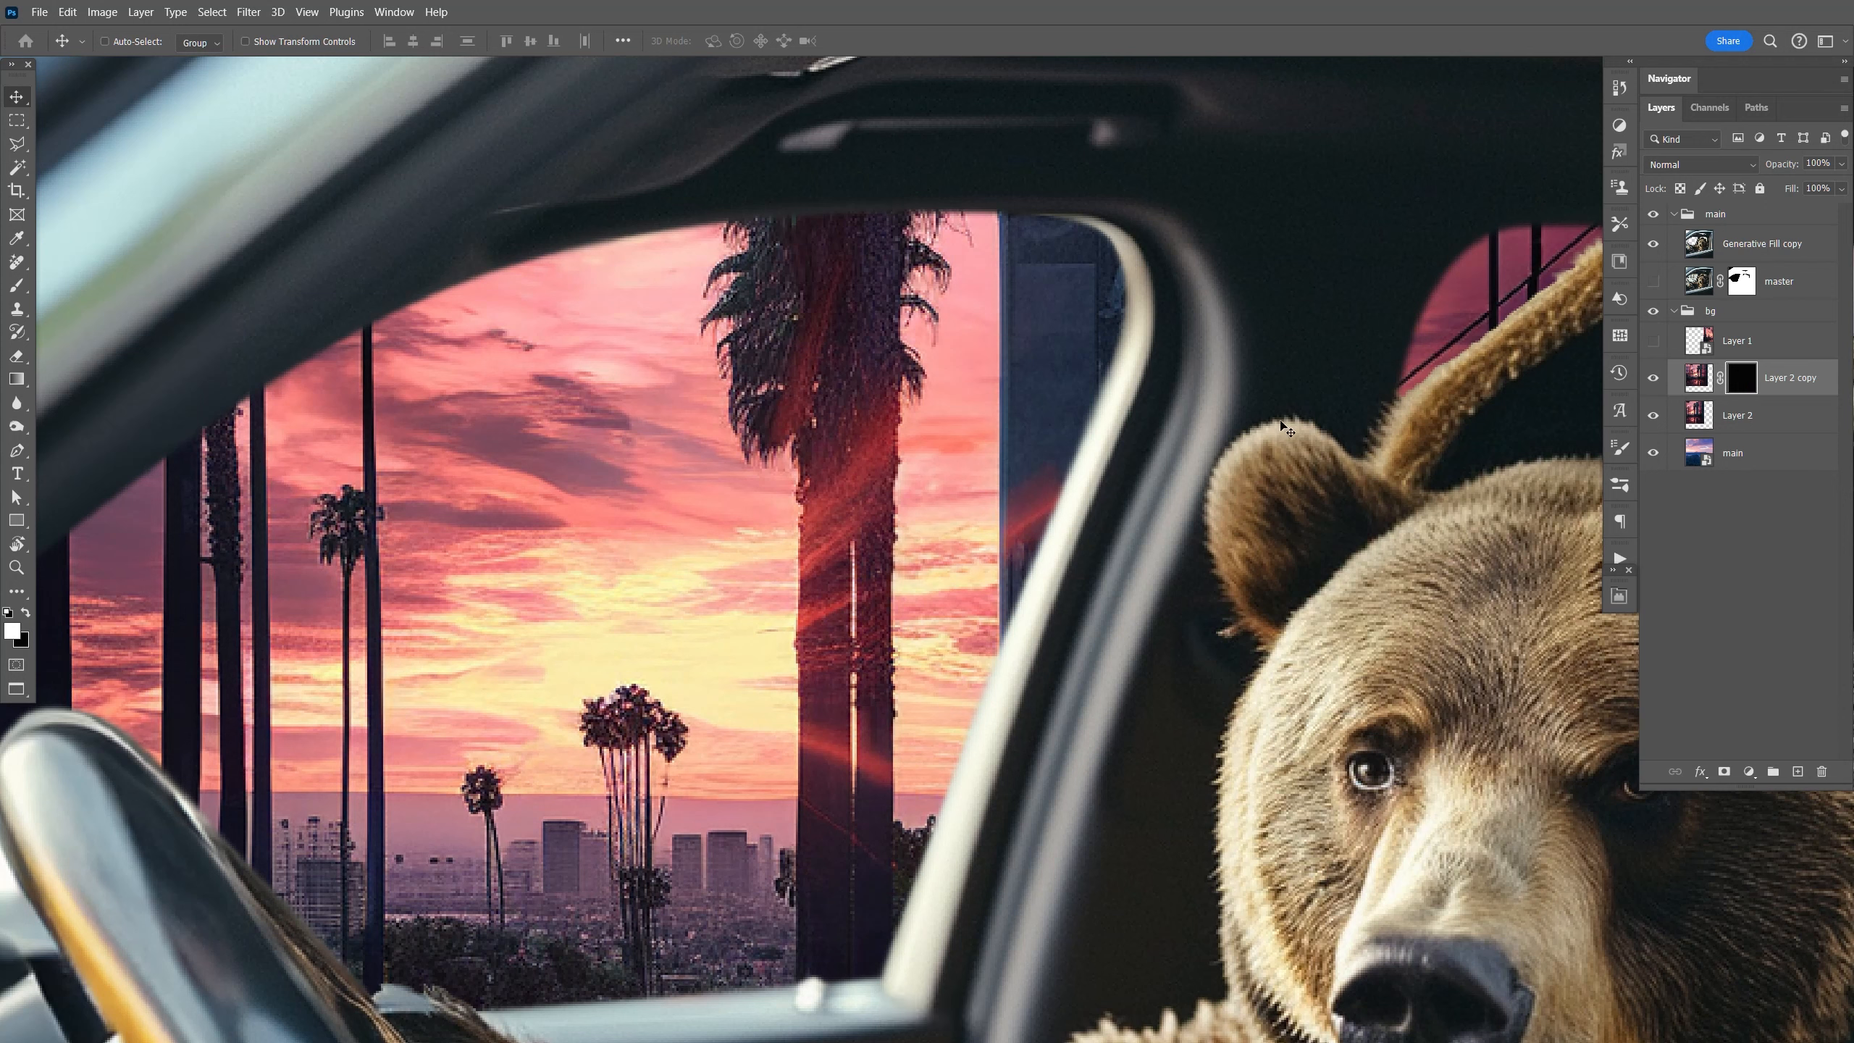
Paint white on Layer 2 copy's mask with a smaller Brush to cover the upper part of the concrete pillar with sky.
key("b")
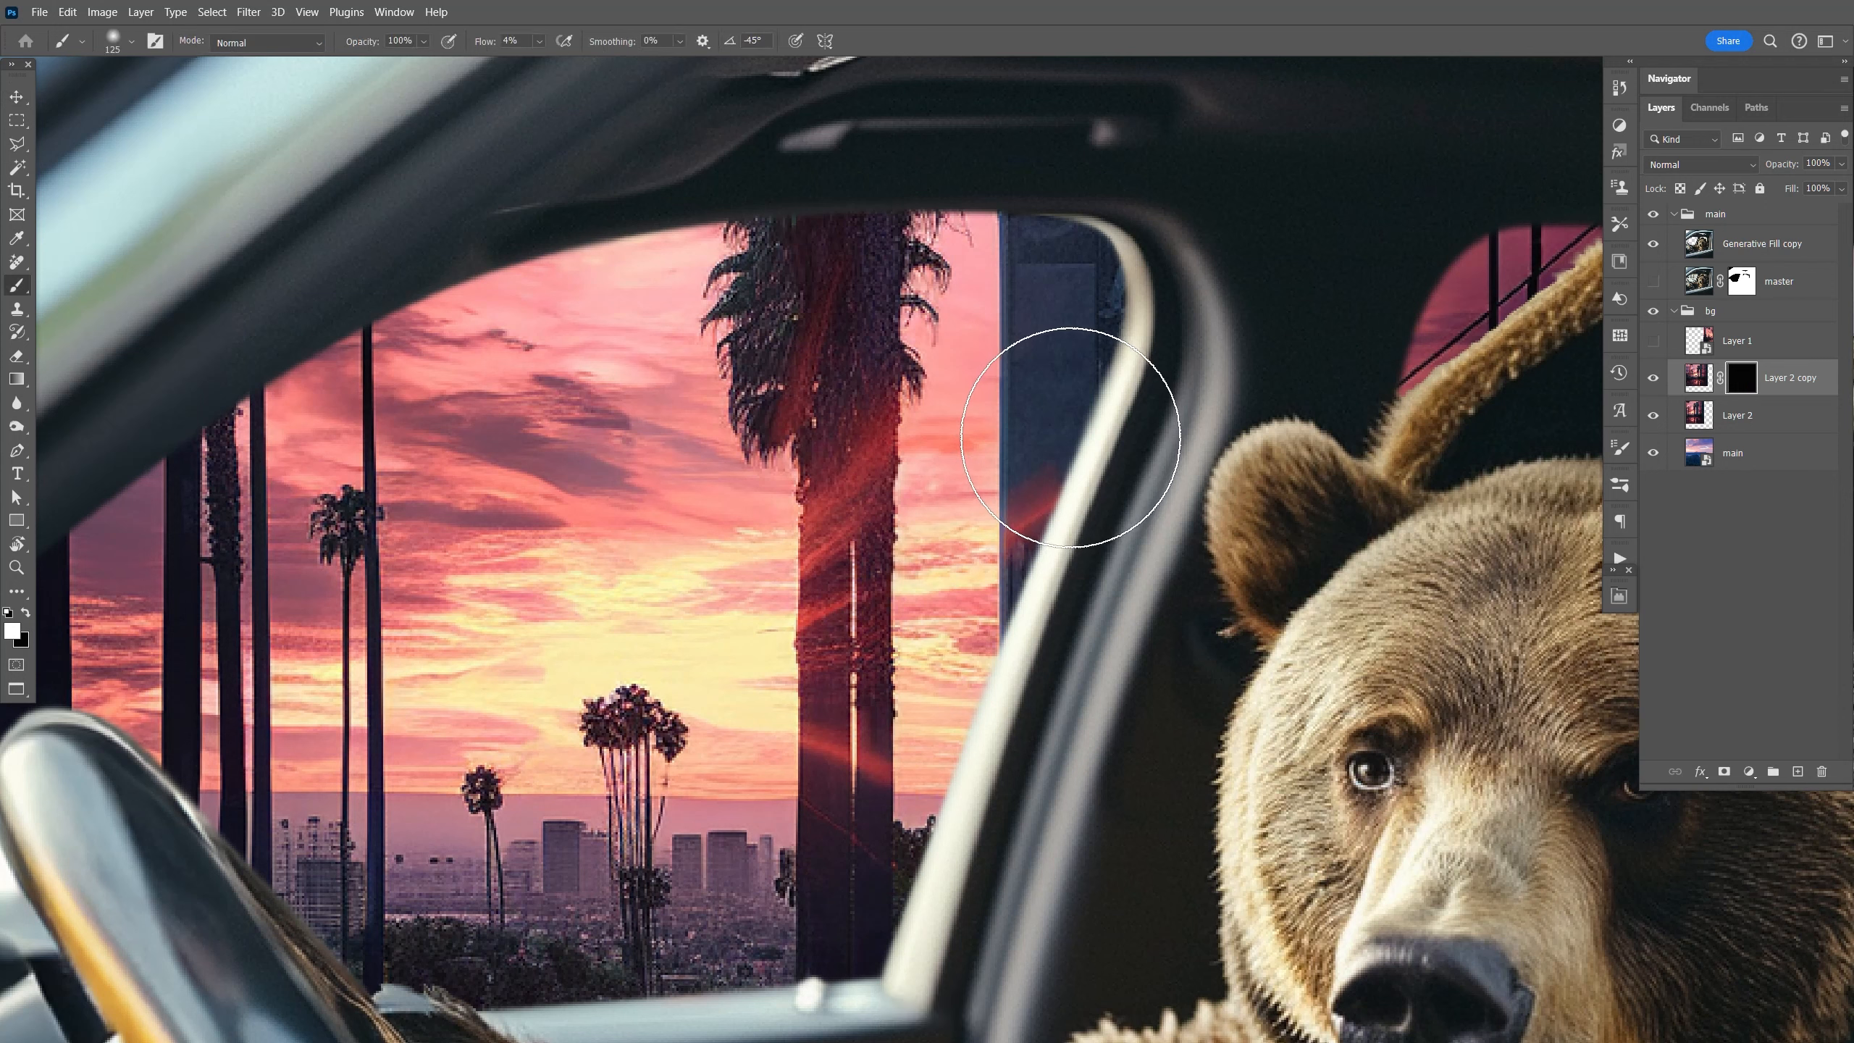
key("shift+bracketright")
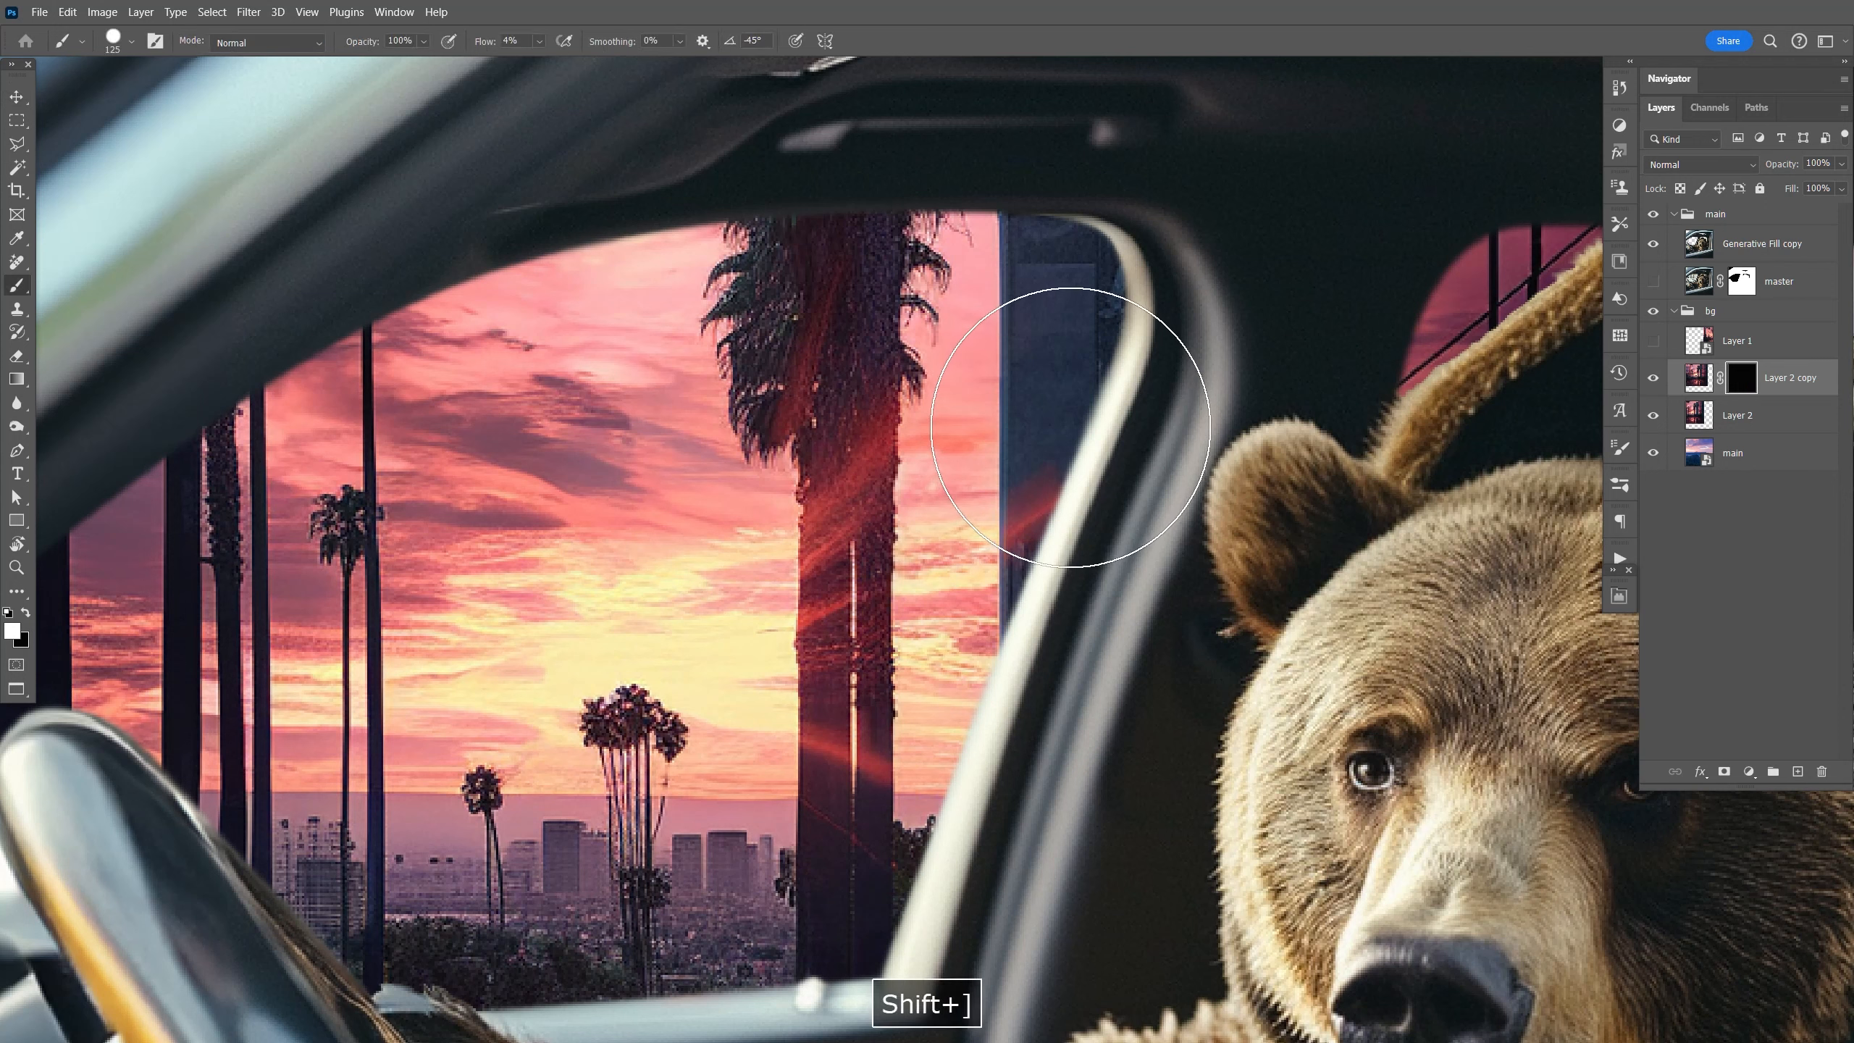
key("bracketleft")
key("bracketleft")
key("bracketleft")
key("bracketleft")
key("bracketleft")
key("bracketleft")
key("bracketleft")
key("bracketleft")
key("bracketleft")
mouse_move(1076, 430)
left_mouse_down()
mouse_move(1108, 334)
mouse_move(1091, 222)
mouse_move(1031, 216)
mouse_move(1021, 655)
mouse_move(1057, 595)
left_mouse_up()
Reveal more of the duplicate down along the window edge with a softer mask brush, reducing its size to 20 px.
key("shift+bracketleft")
key("shift+bracketleft")
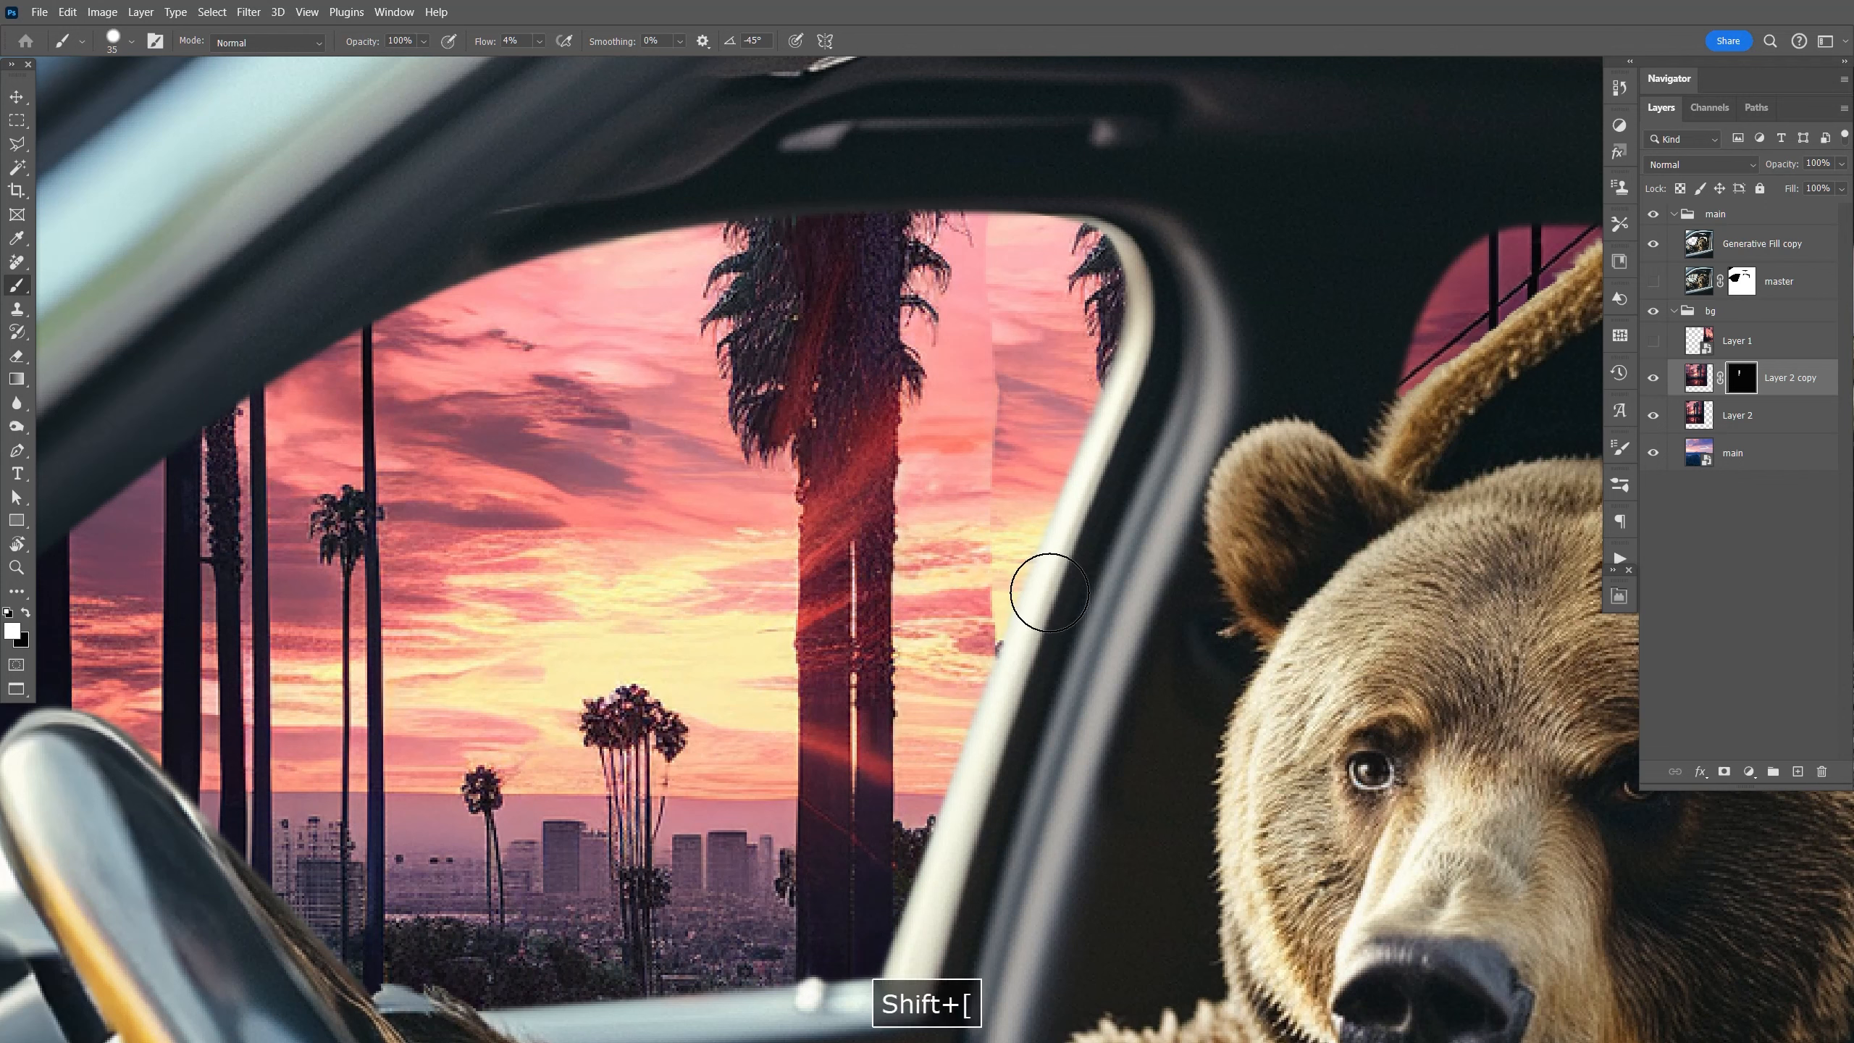
mouse_move(1014, 651)
left_mouse_down()
mouse_move(1006, 485)
mouse_move(1030, 372)
mouse_move(997, 328)
mouse_move(991, 215)
mouse_move(993, 319)
mouse_move(984, 368)
mouse_move(967, 362)
mouse_move(991, 386)
mouse_move(992, 635)
mouse_move(972, 791)
mouse_move(962, 712)
mouse_move(990, 656)
mouse_move(957, 821)
left_mouse_up()
key("bracketleft")
key("bracketleft")
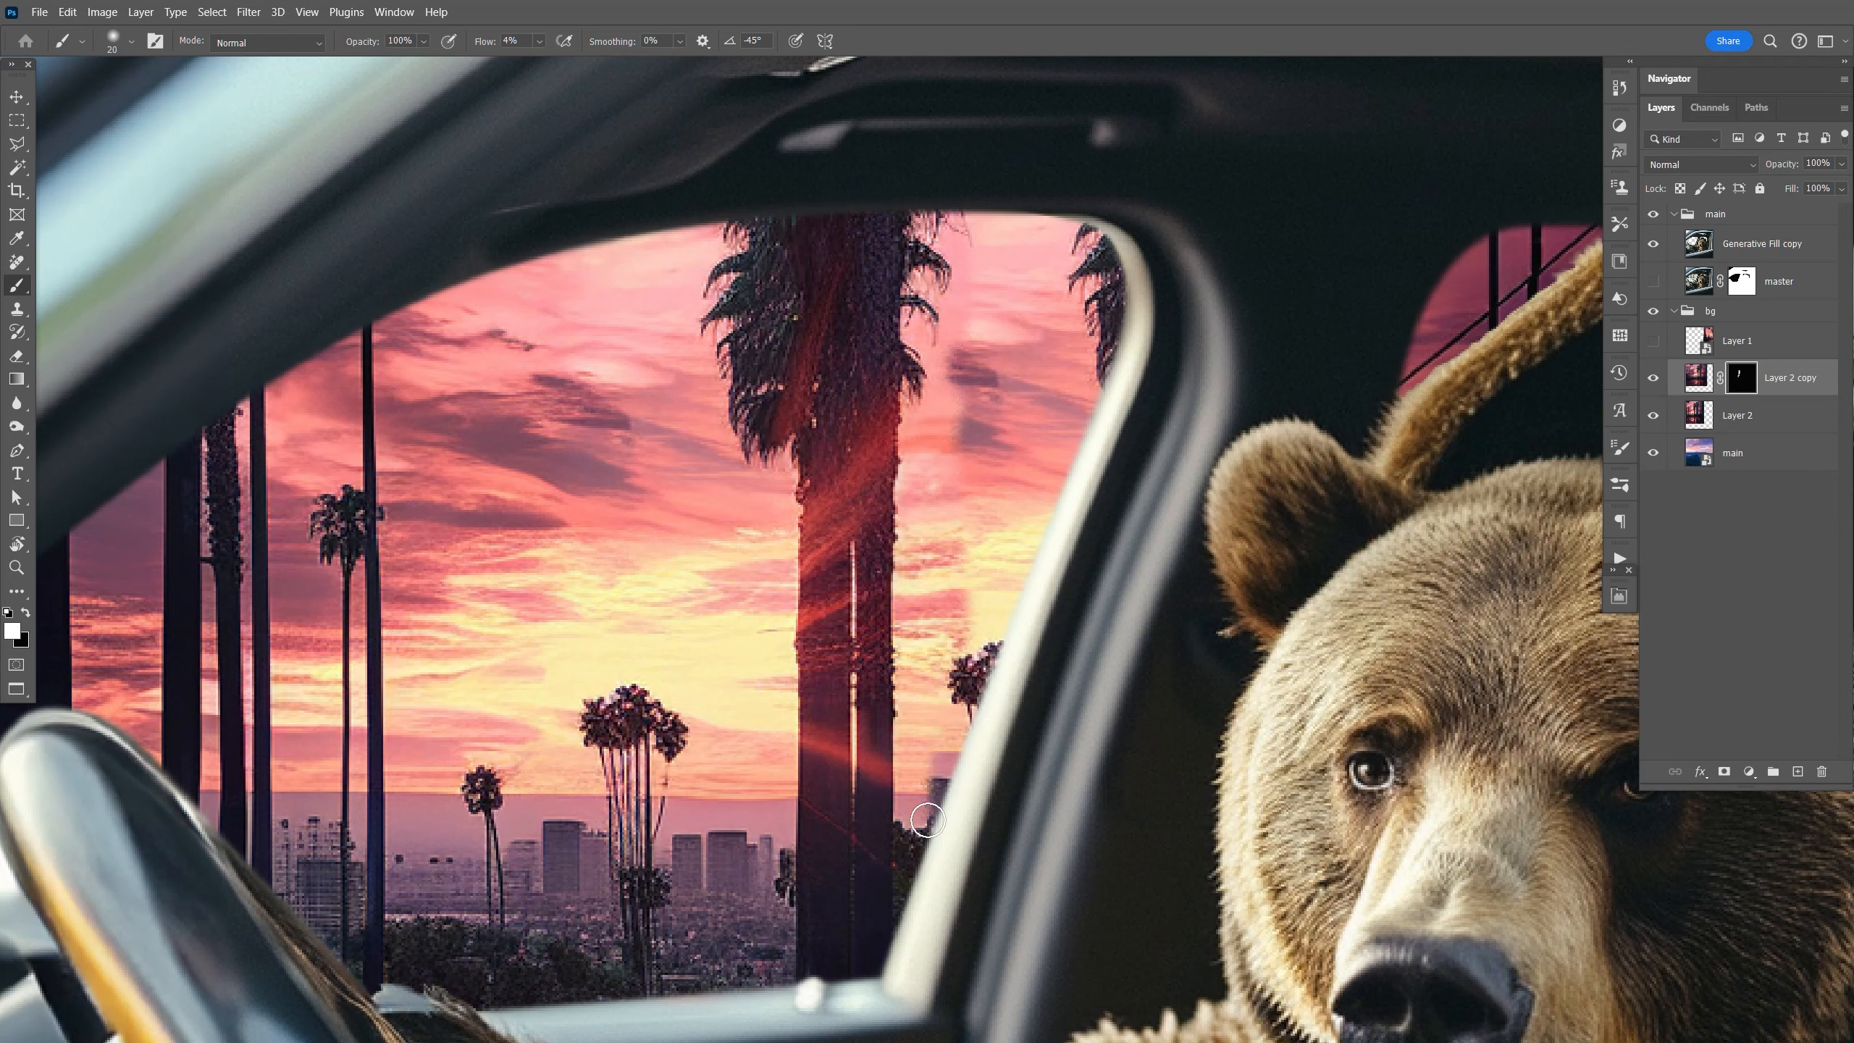
Paint black on the mask to refine the seam between the large palm and the window edge.
key("x")
mouse_move(915, 757)
left_mouse_down()
mouse_move(947, 792)
mouse_move(930, 766)
mouse_move(931, 800)
mouse_move(935, 761)
left_mouse_up()
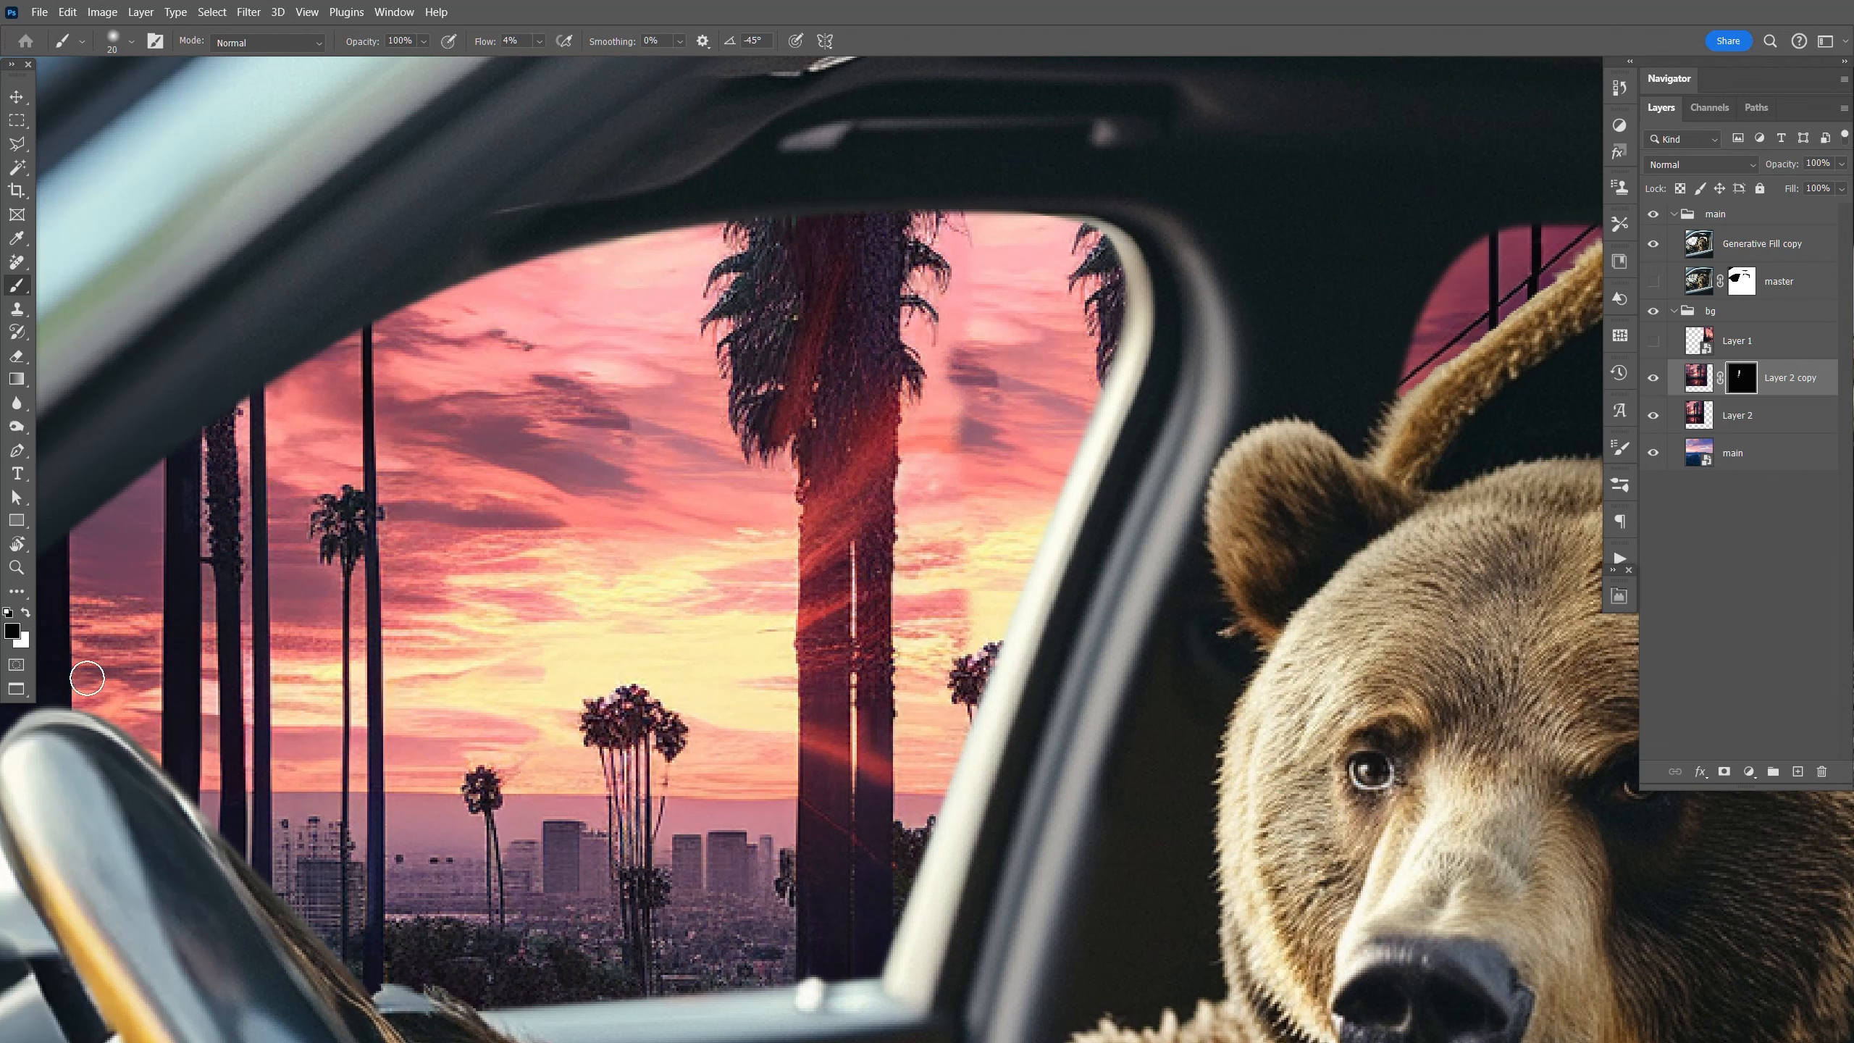
mouse_move(976, 442)
left_mouse_down()
mouse_move(952, 356)
mouse_move(972, 385)
mouse_move(977, 365)
mouse_move(951, 533)
left_mouse_up()
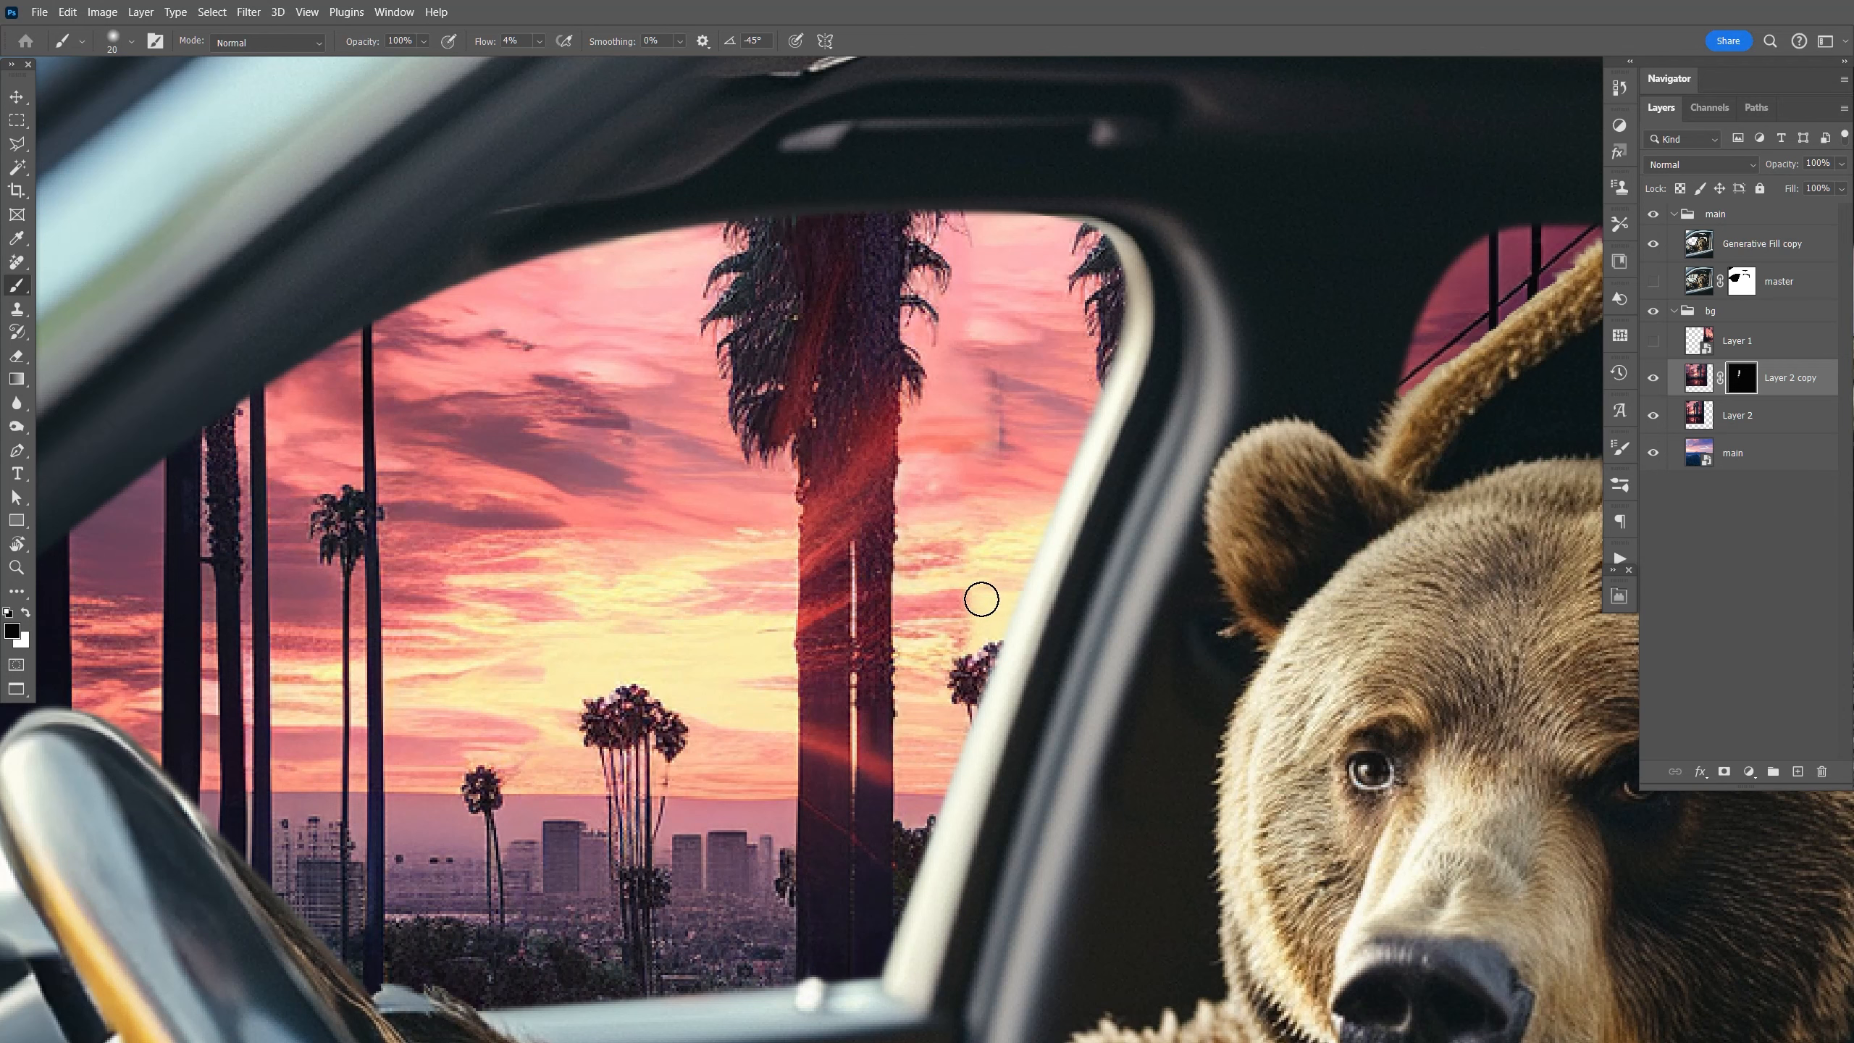
Merge Layer 2 copy and Layer 2 into a single layer.
left_click(1750, 424, "shift")
key("x")
key("ctrl+e")
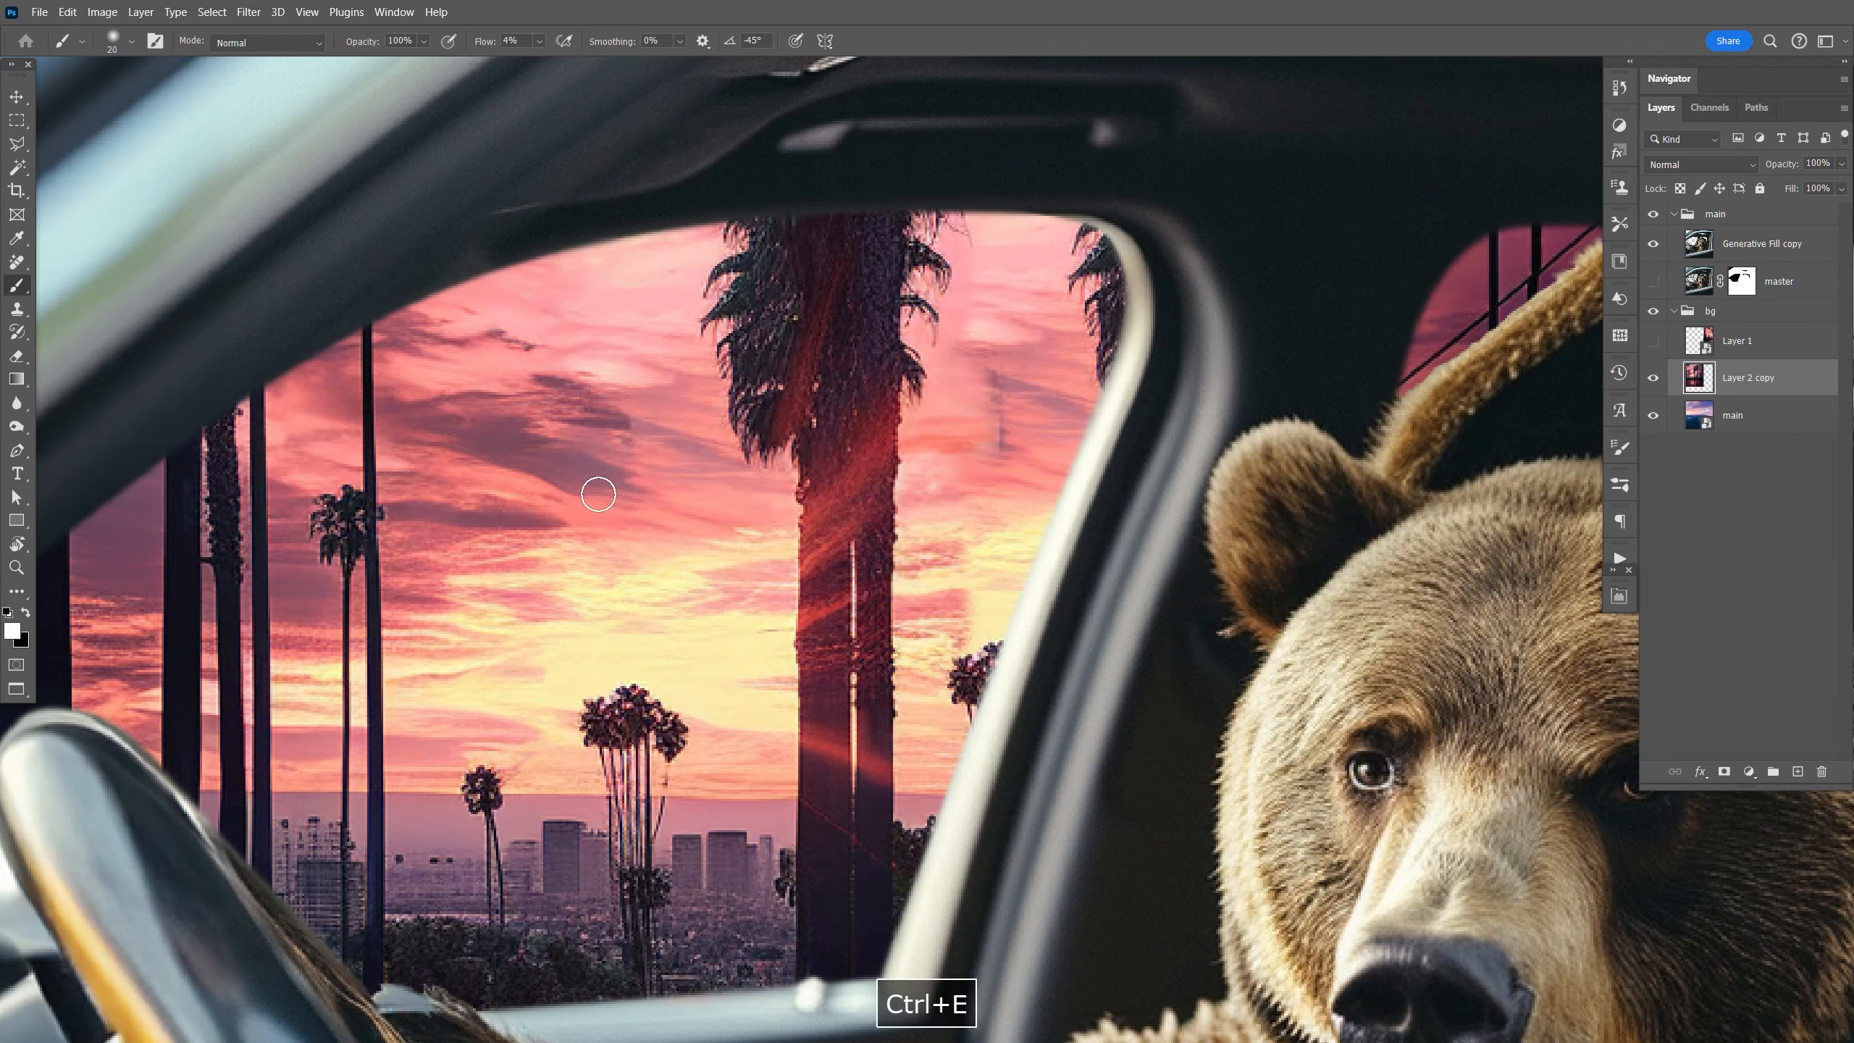
Patch the visible seam and dark streak in the upper sky beside the large palm with the Patch tool.
left_click(16, 262)
left_click(91, 312)
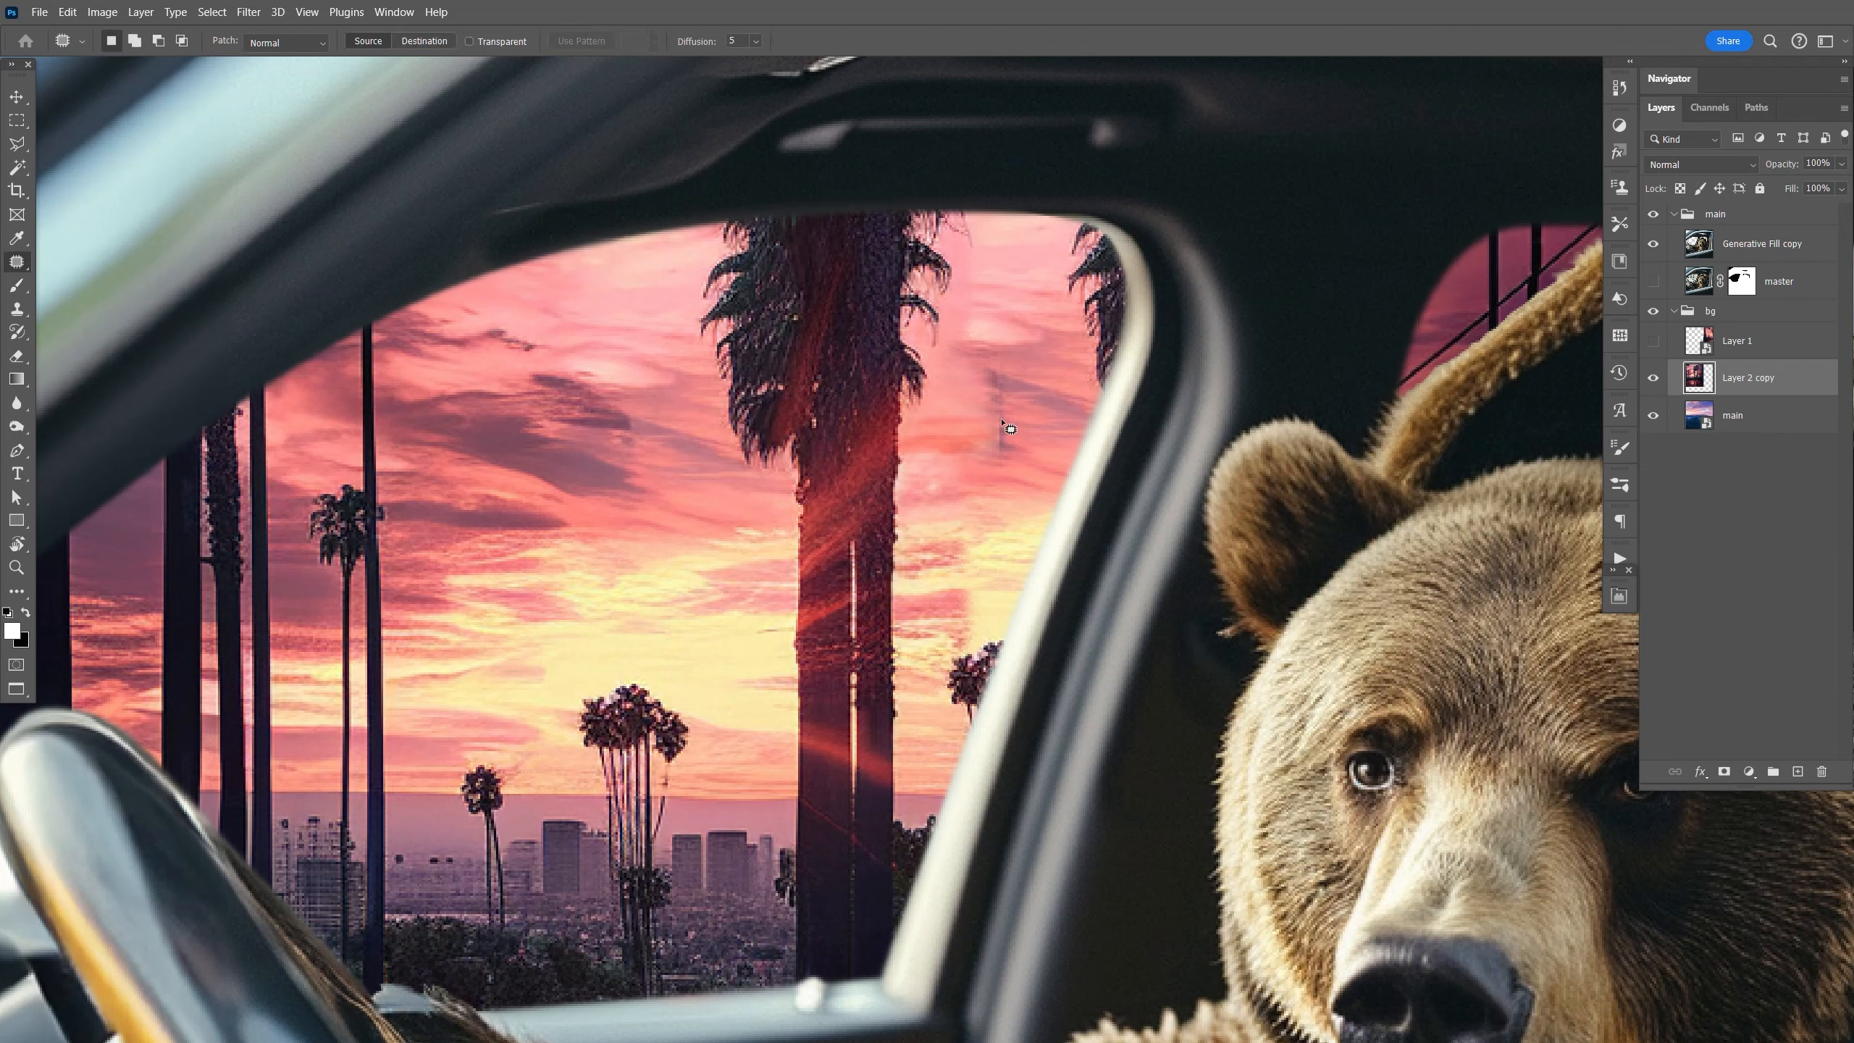
left_click_drag(1013, 349, 1000, 342)
left_click_drag(1012, 407, 1043, 418)
left_click(1039, 341)
mouse_move(967, 370)
left_mouse_down()
mouse_move(991, 362)
mouse_move(994, 329)
left_mouse_up()
left_click(993, 351)
Patch the seam in the bright lower sky and the leftover marks higher up beside the large palm.
left_click_drag(949, 514, 981, 662)
mouse_move(975, 514)
left_mouse_down()
mouse_move(978, 606)
mouse_move(981, 531)
left_mouse_up()
mouse_move(983, 537)
left_mouse_down()
mouse_move(947, 629)
mouse_move(949, 529)
mouse_move(956, 563)
left_mouse_up()
mouse_move(976, 337)
left_mouse_down()
mouse_move(965, 381)
mouse_move(988, 377)
mouse_move(977, 340)
left_mouse_up()
left_click_drag(976, 351, 1000, 323)
Heal the faint vertical streak and leftover marks in the sky beside the large palm with the Spot Healing Brush.
right_click(10, 268)
left_click(81, 268)
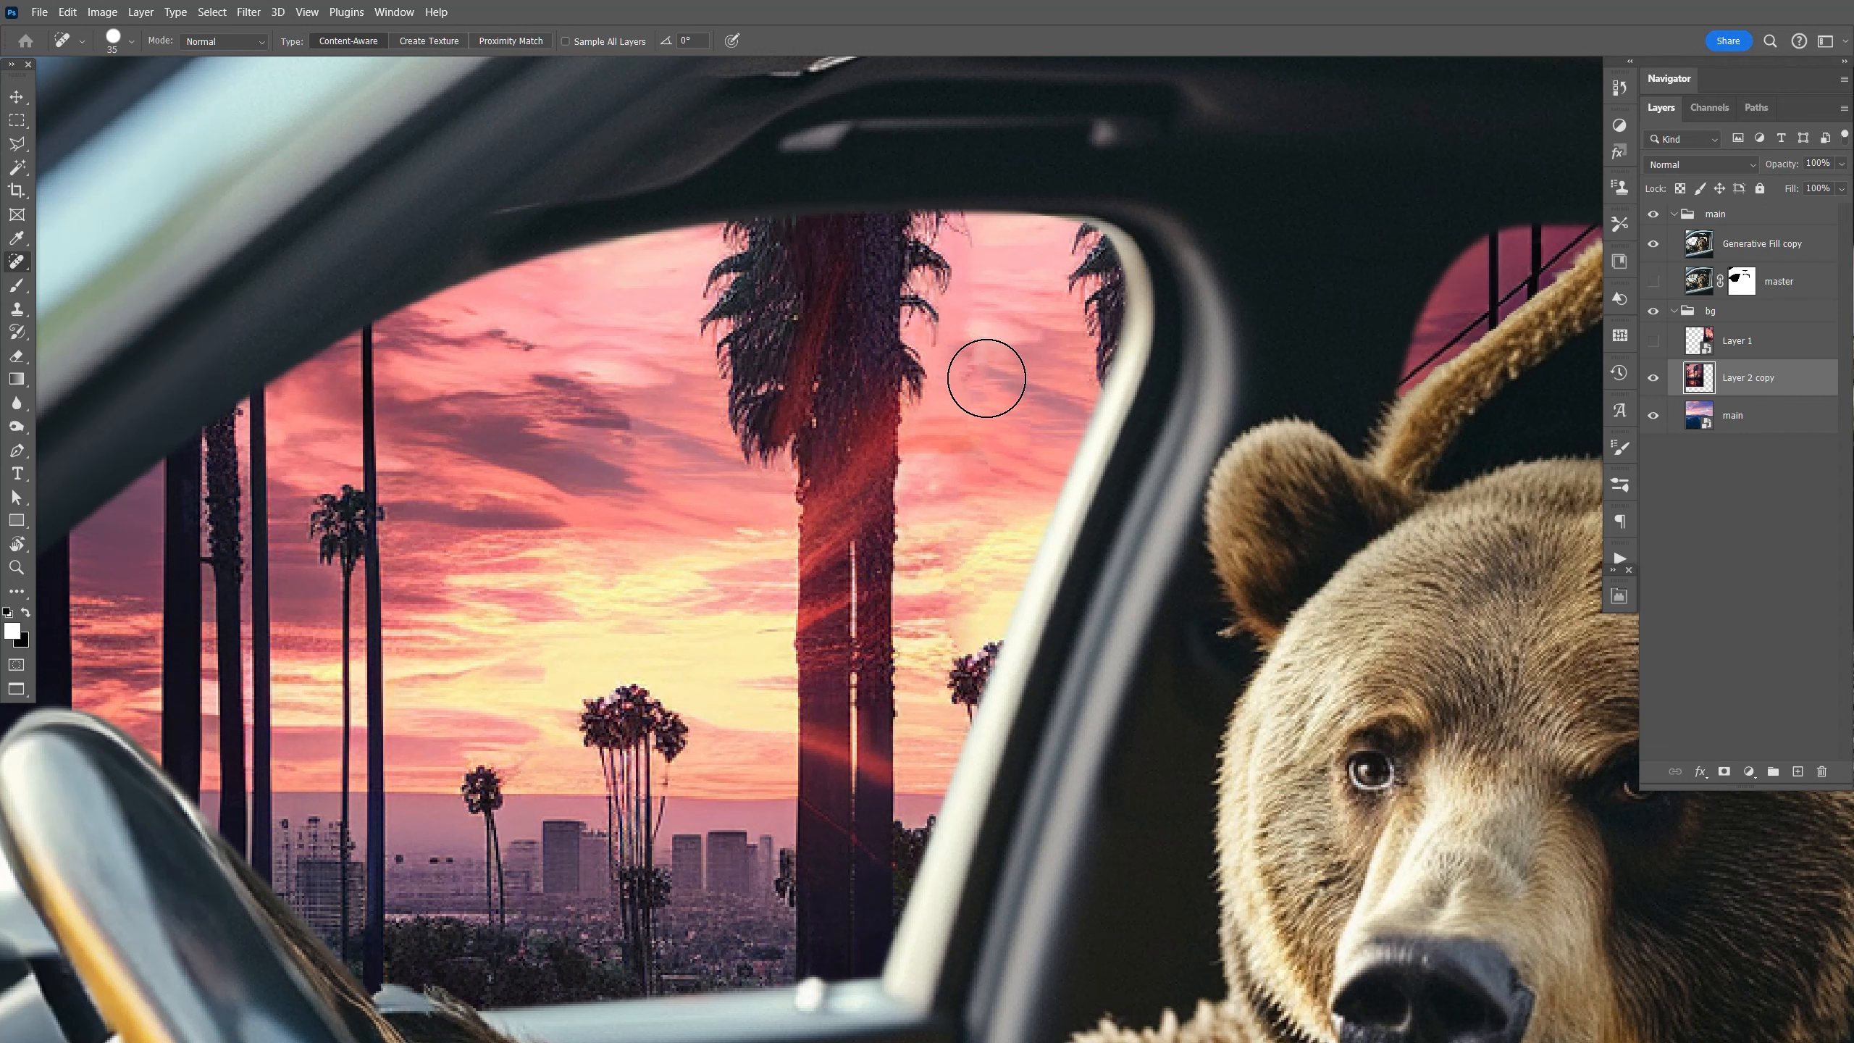
key("bracketleft")
key("bracketleft")
mouse_move(975, 348)
left_mouse_down()
mouse_move(974, 430)
mouse_move(1019, 379)
mouse_move(1013, 450)
left_mouse_up()
left_click(945, 549)
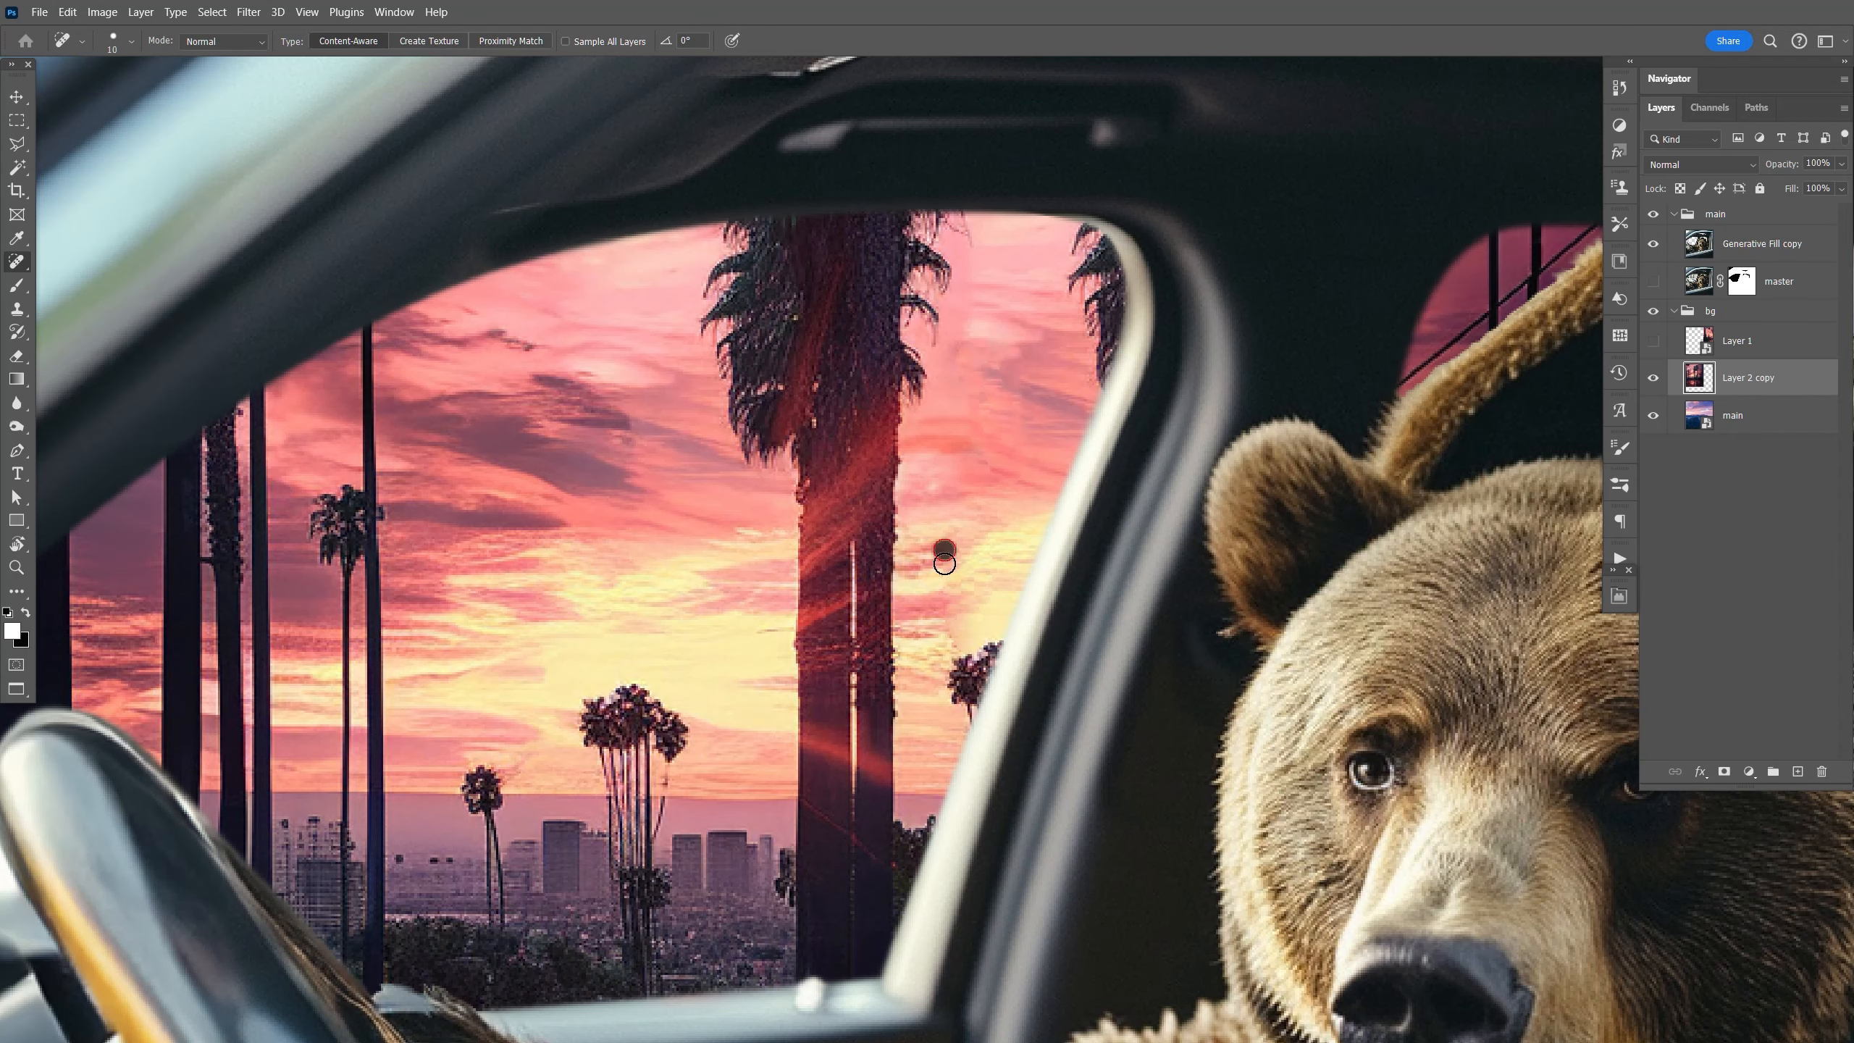
left_click_drag(944, 564, 952, 646)
Show Layer 1 and move its palm-tree sunset to fill the rear window behind the bear.
key("ctrl+minus")
key("ctrl+minus")
key("ctrl+minus")
key("ctrl+minus")
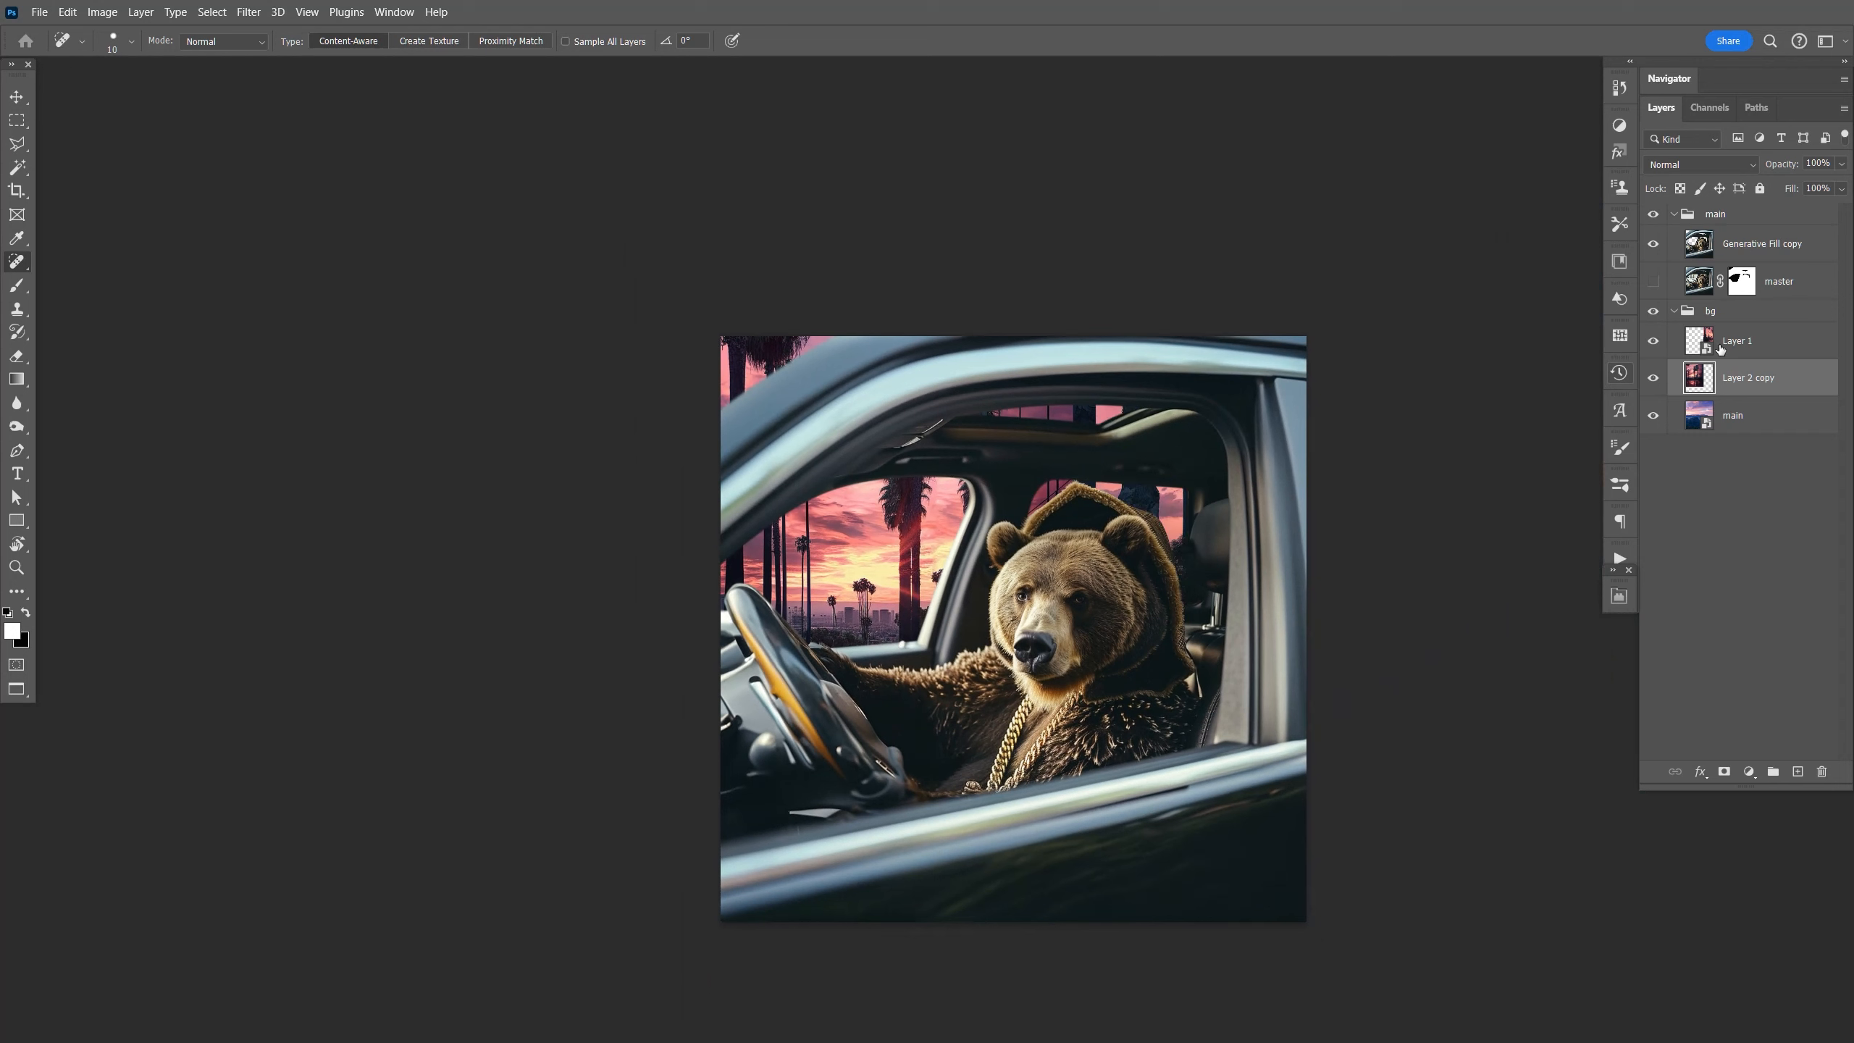
left_click(1721, 349)
key("v")
left_click_drag(1241, 542, 1152, 590)
Add a black mask to Layer 1, paint white to reveal it in the sunroof and rear window, and save the document.
left_click(1725, 771)
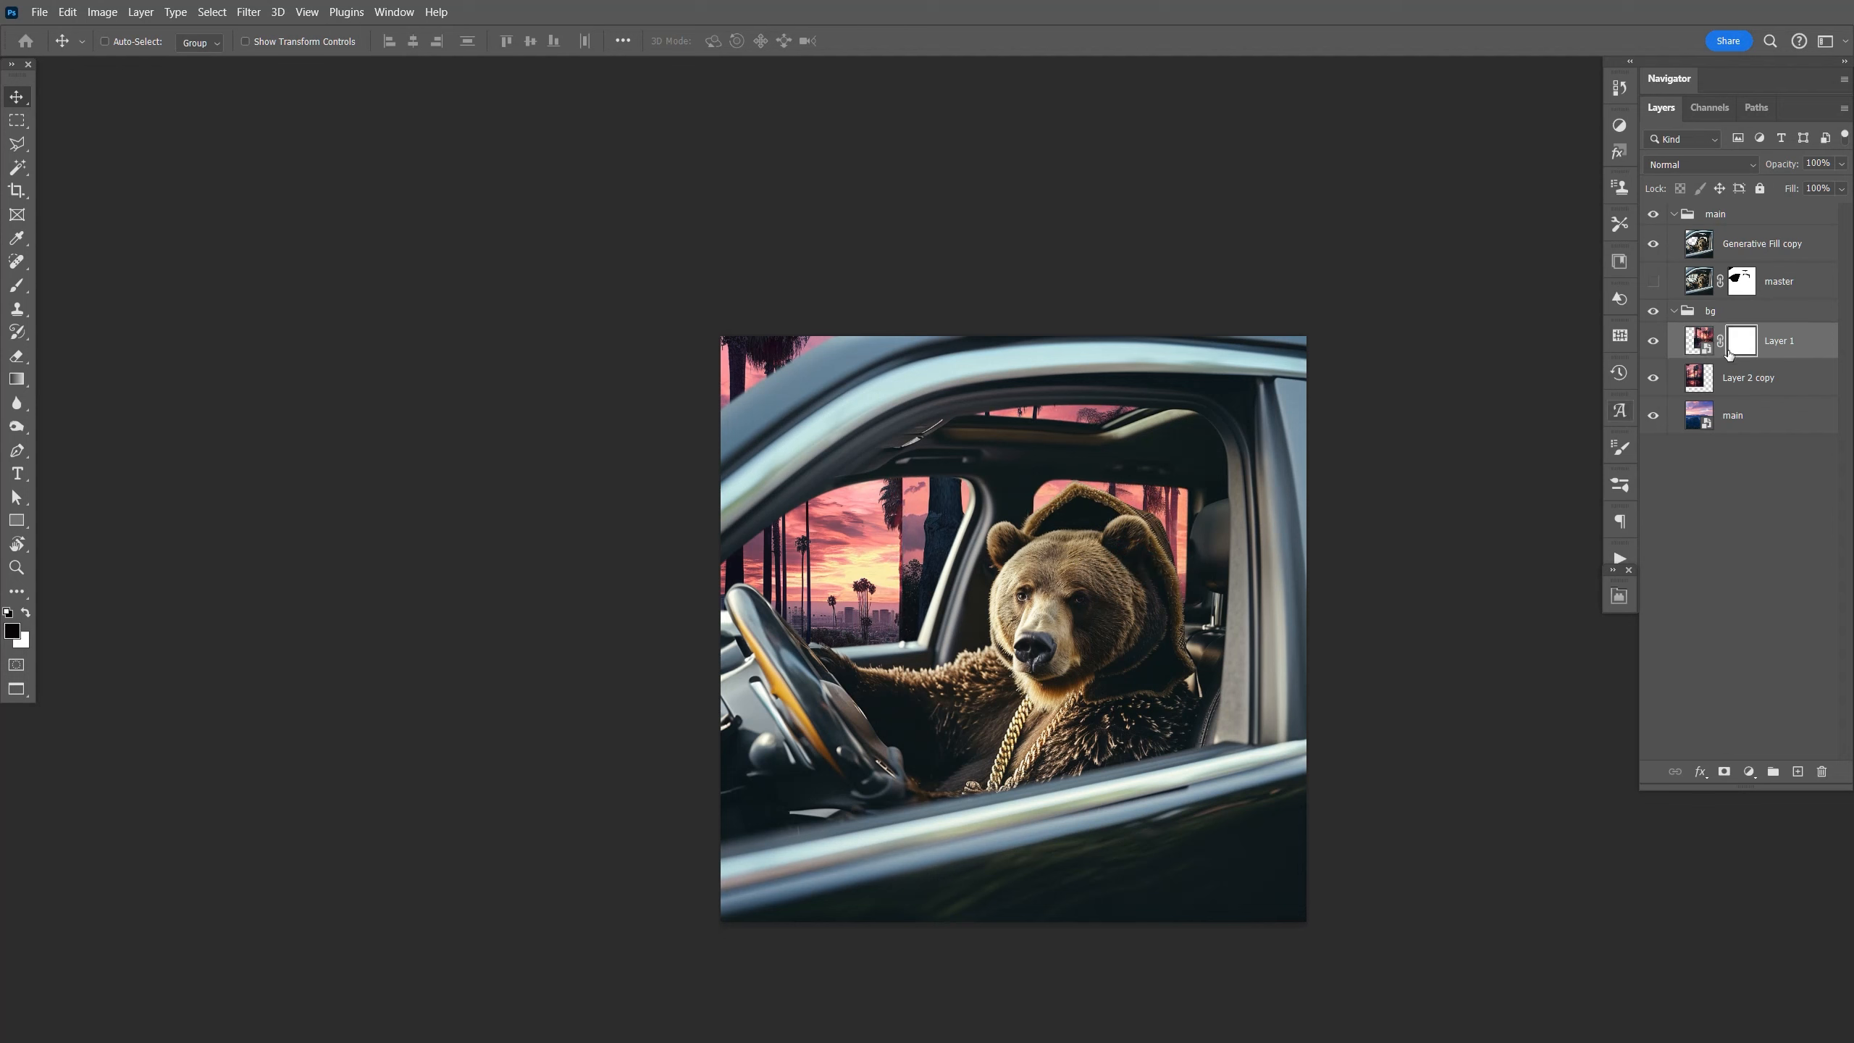
key("ctrl+i")
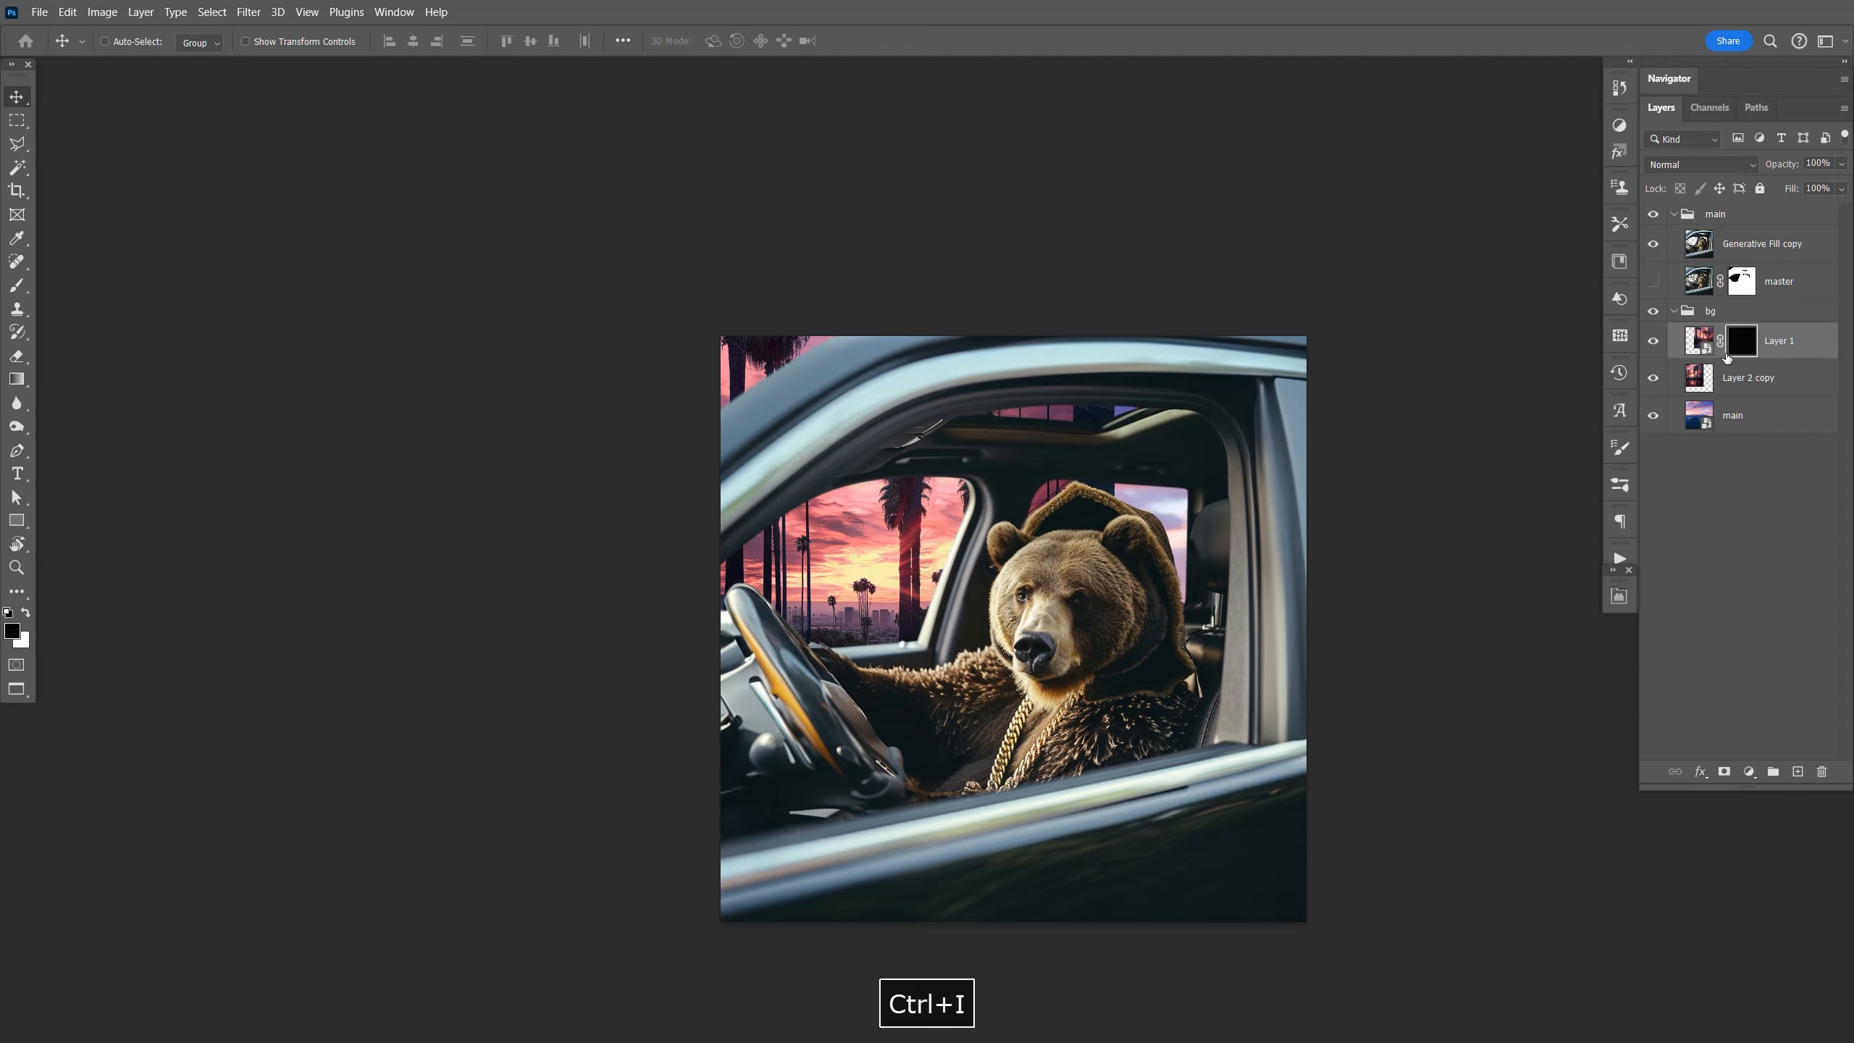
key("b")
key("x")
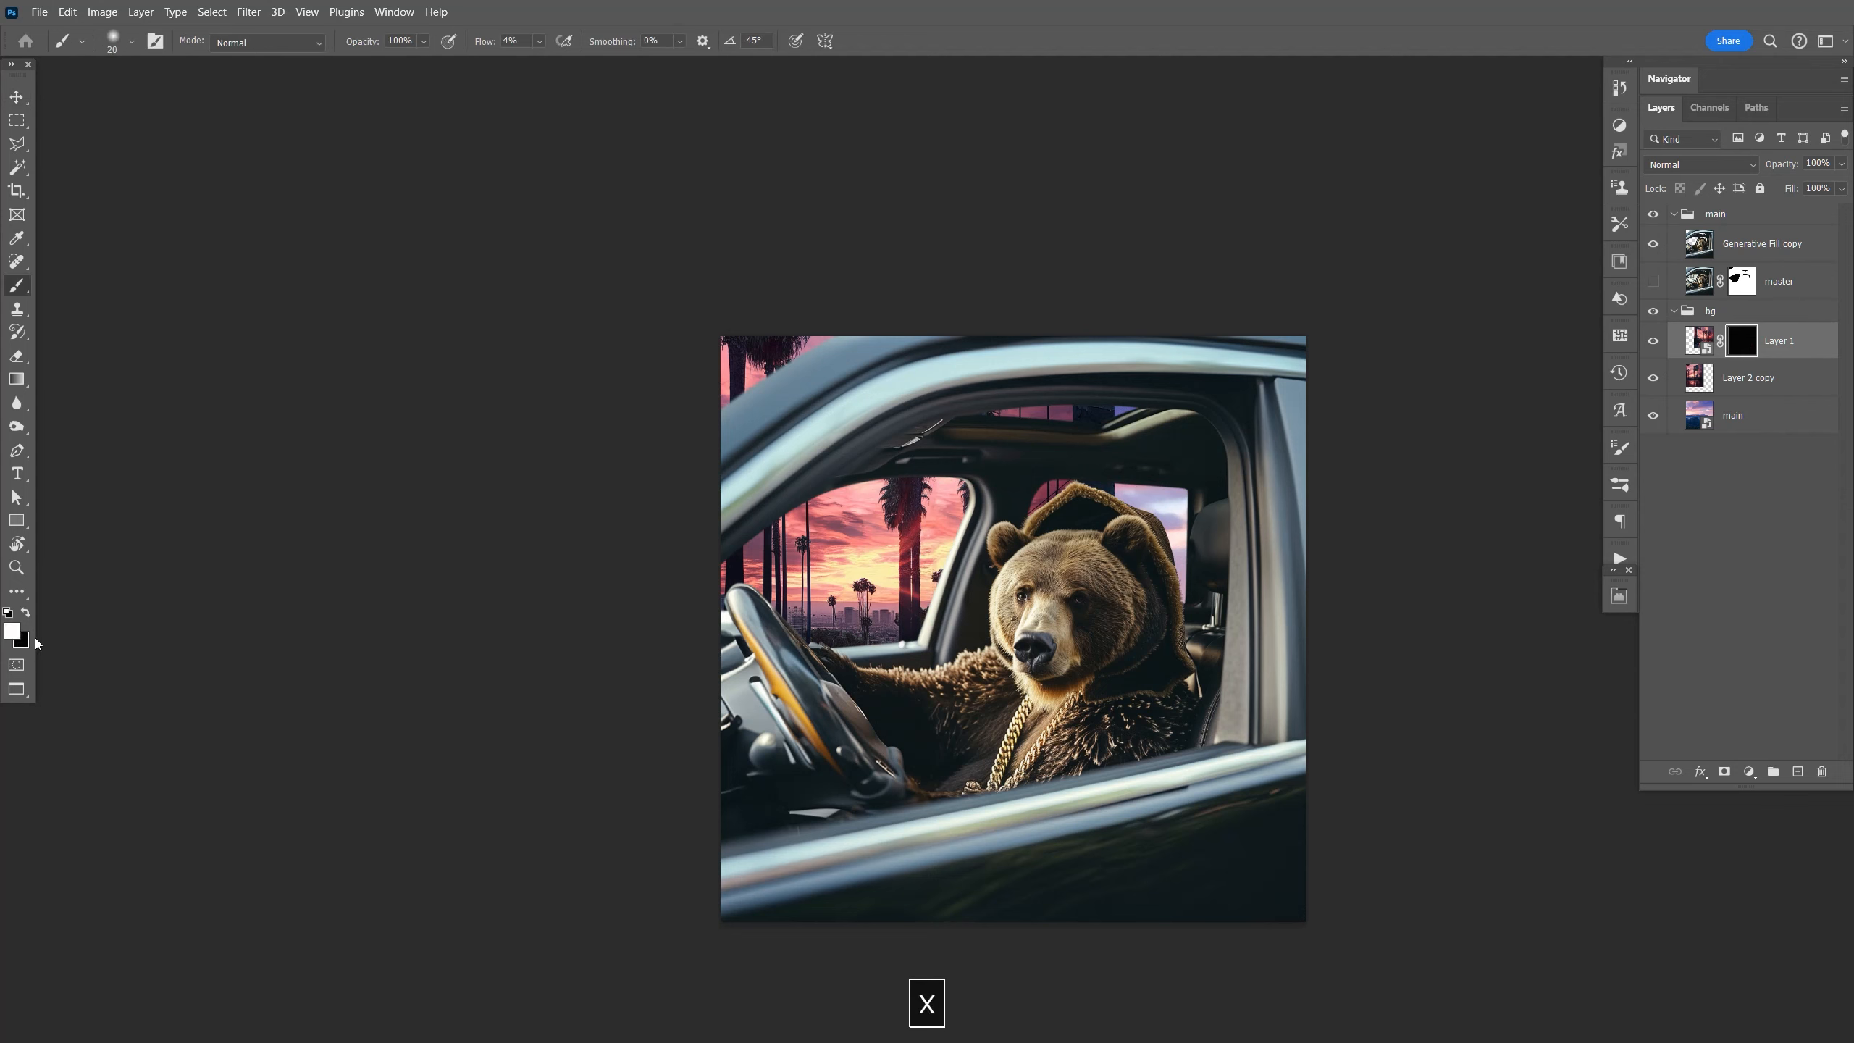
key("bracketright")
left_click_drag(978, 411, 1130, 408)
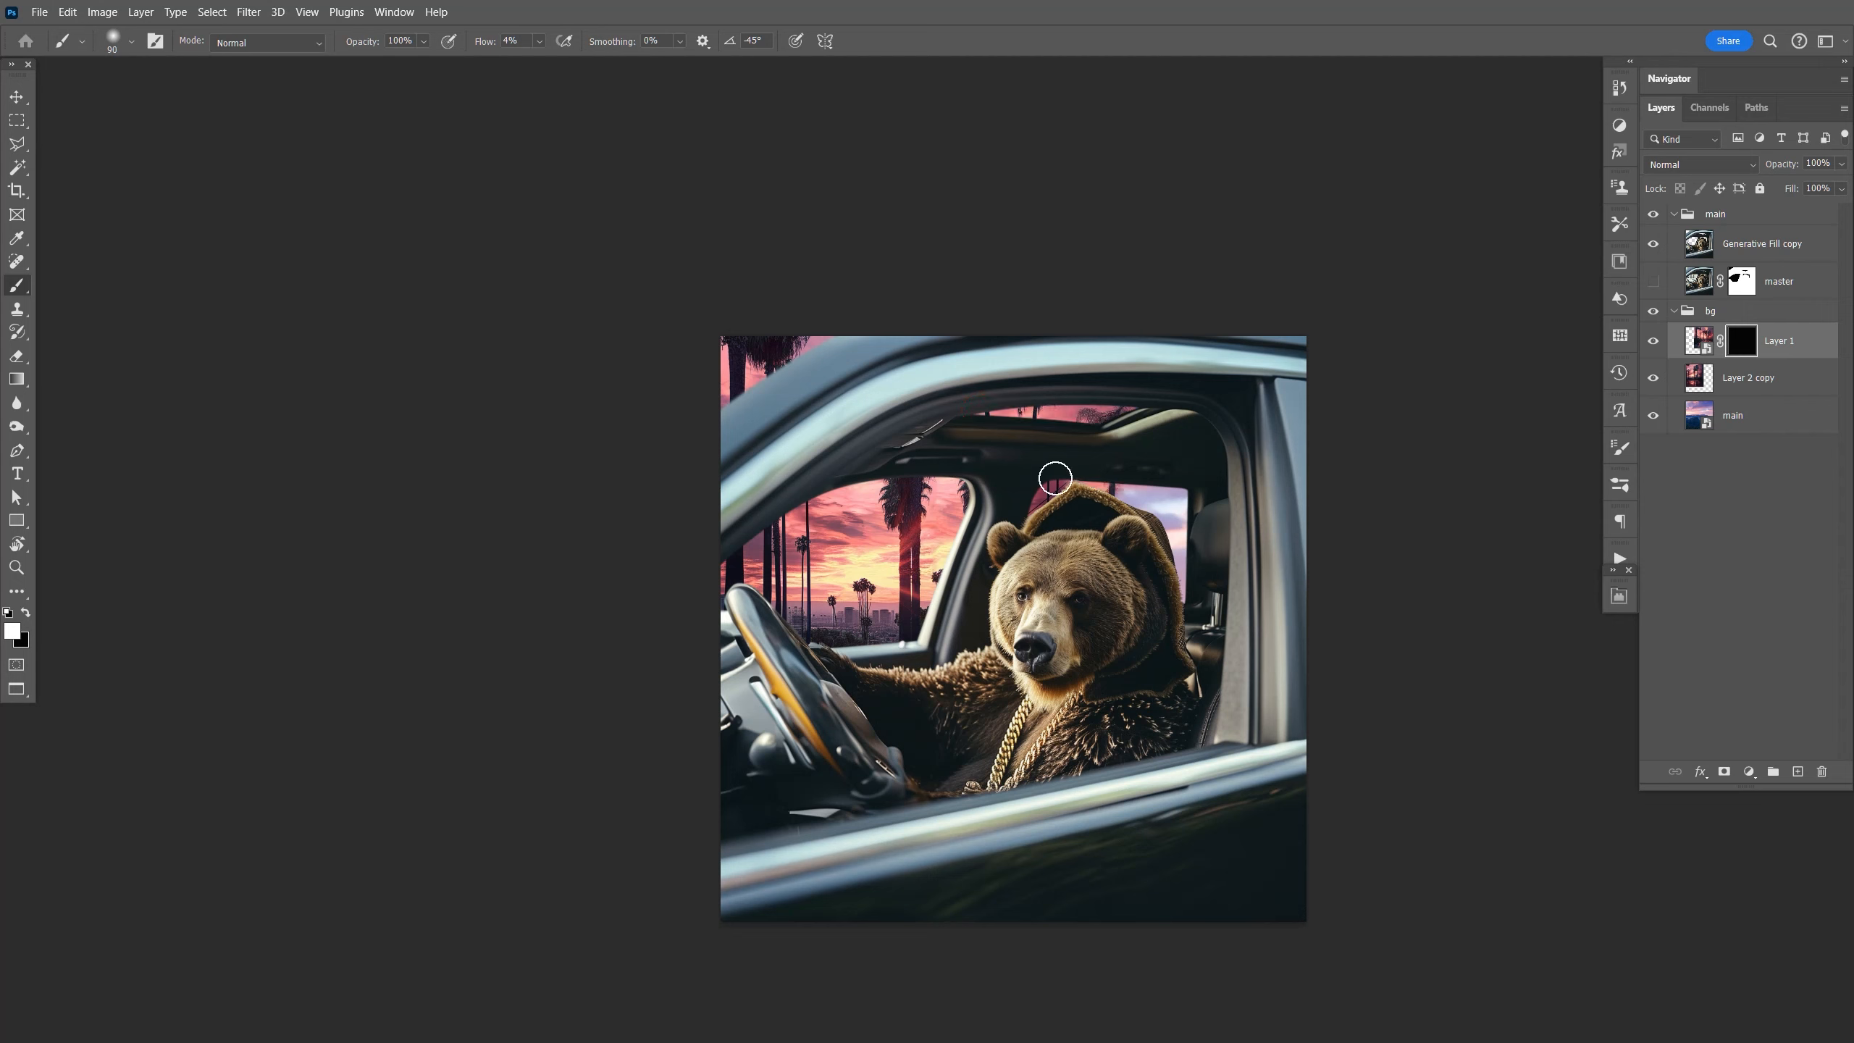
mouse_move(1135, 486)
left_mouse_down()
mouse_move(1185, 600)
mouse_move(1224, 465)
left_mouse_up()
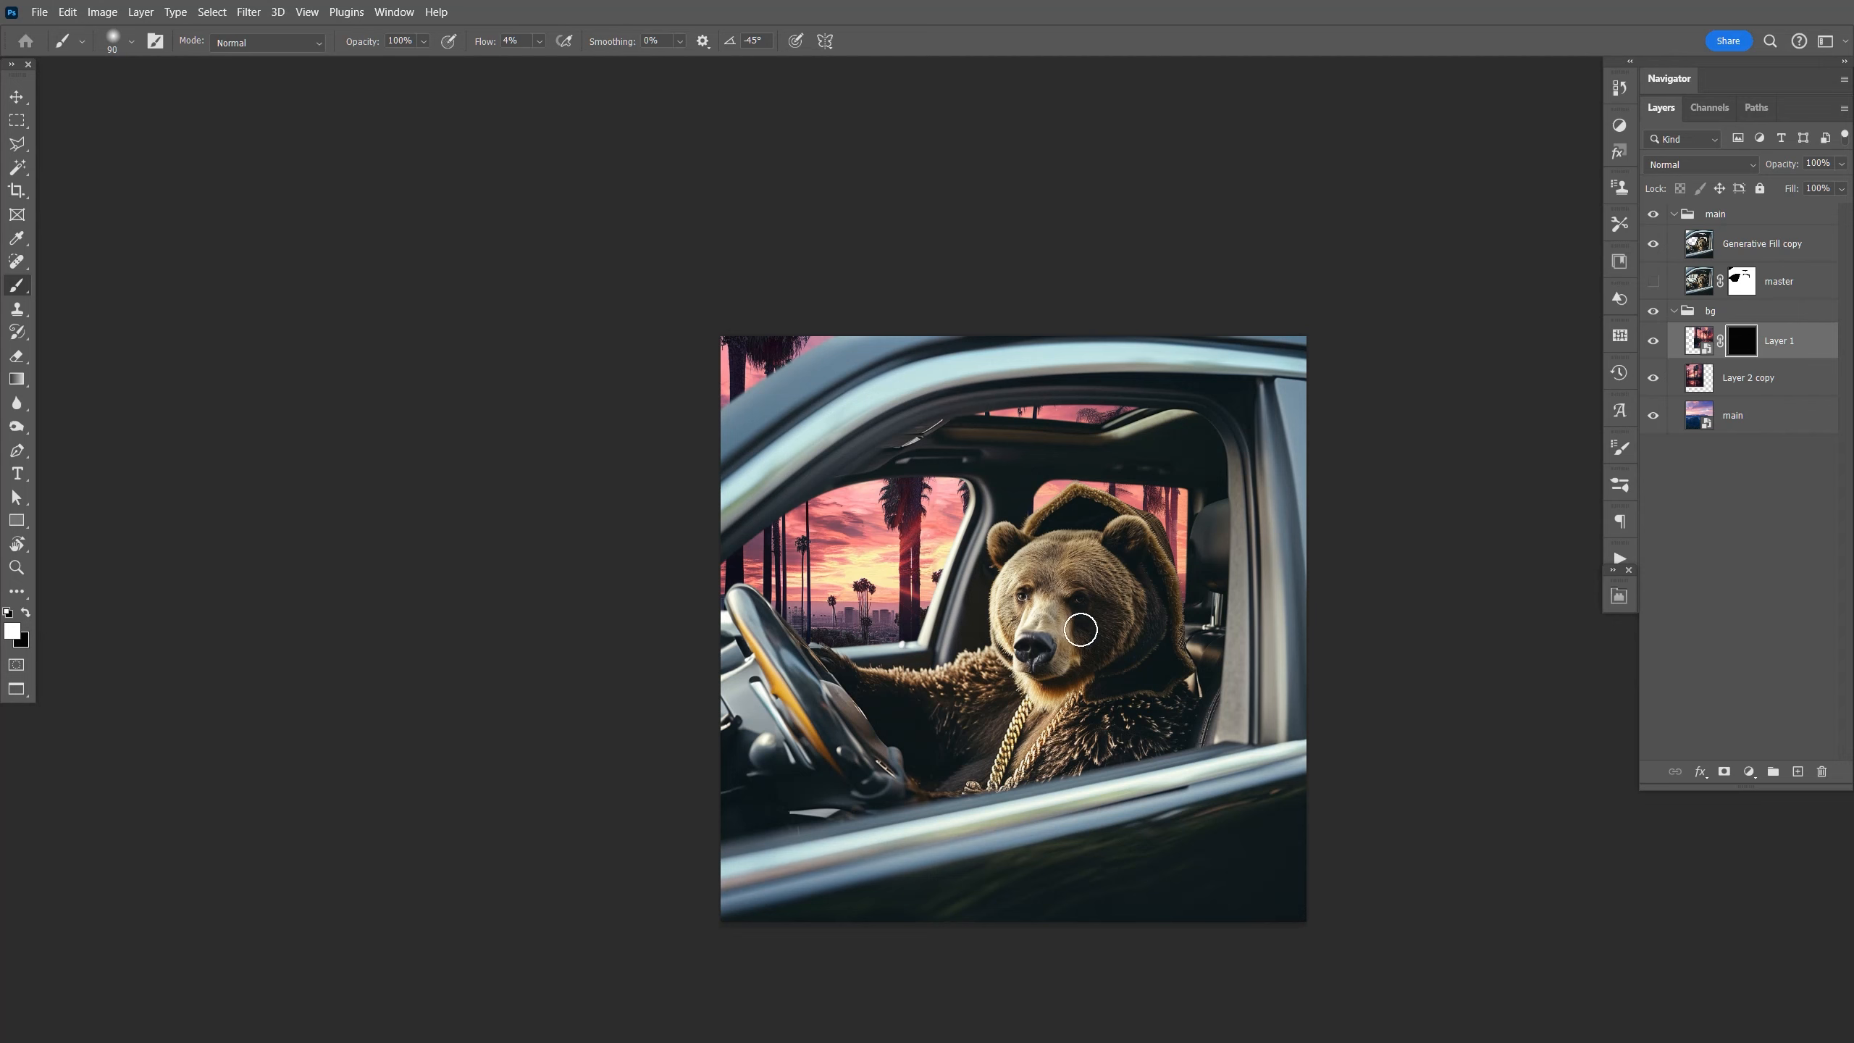
key("ctrl+s")
key("v")
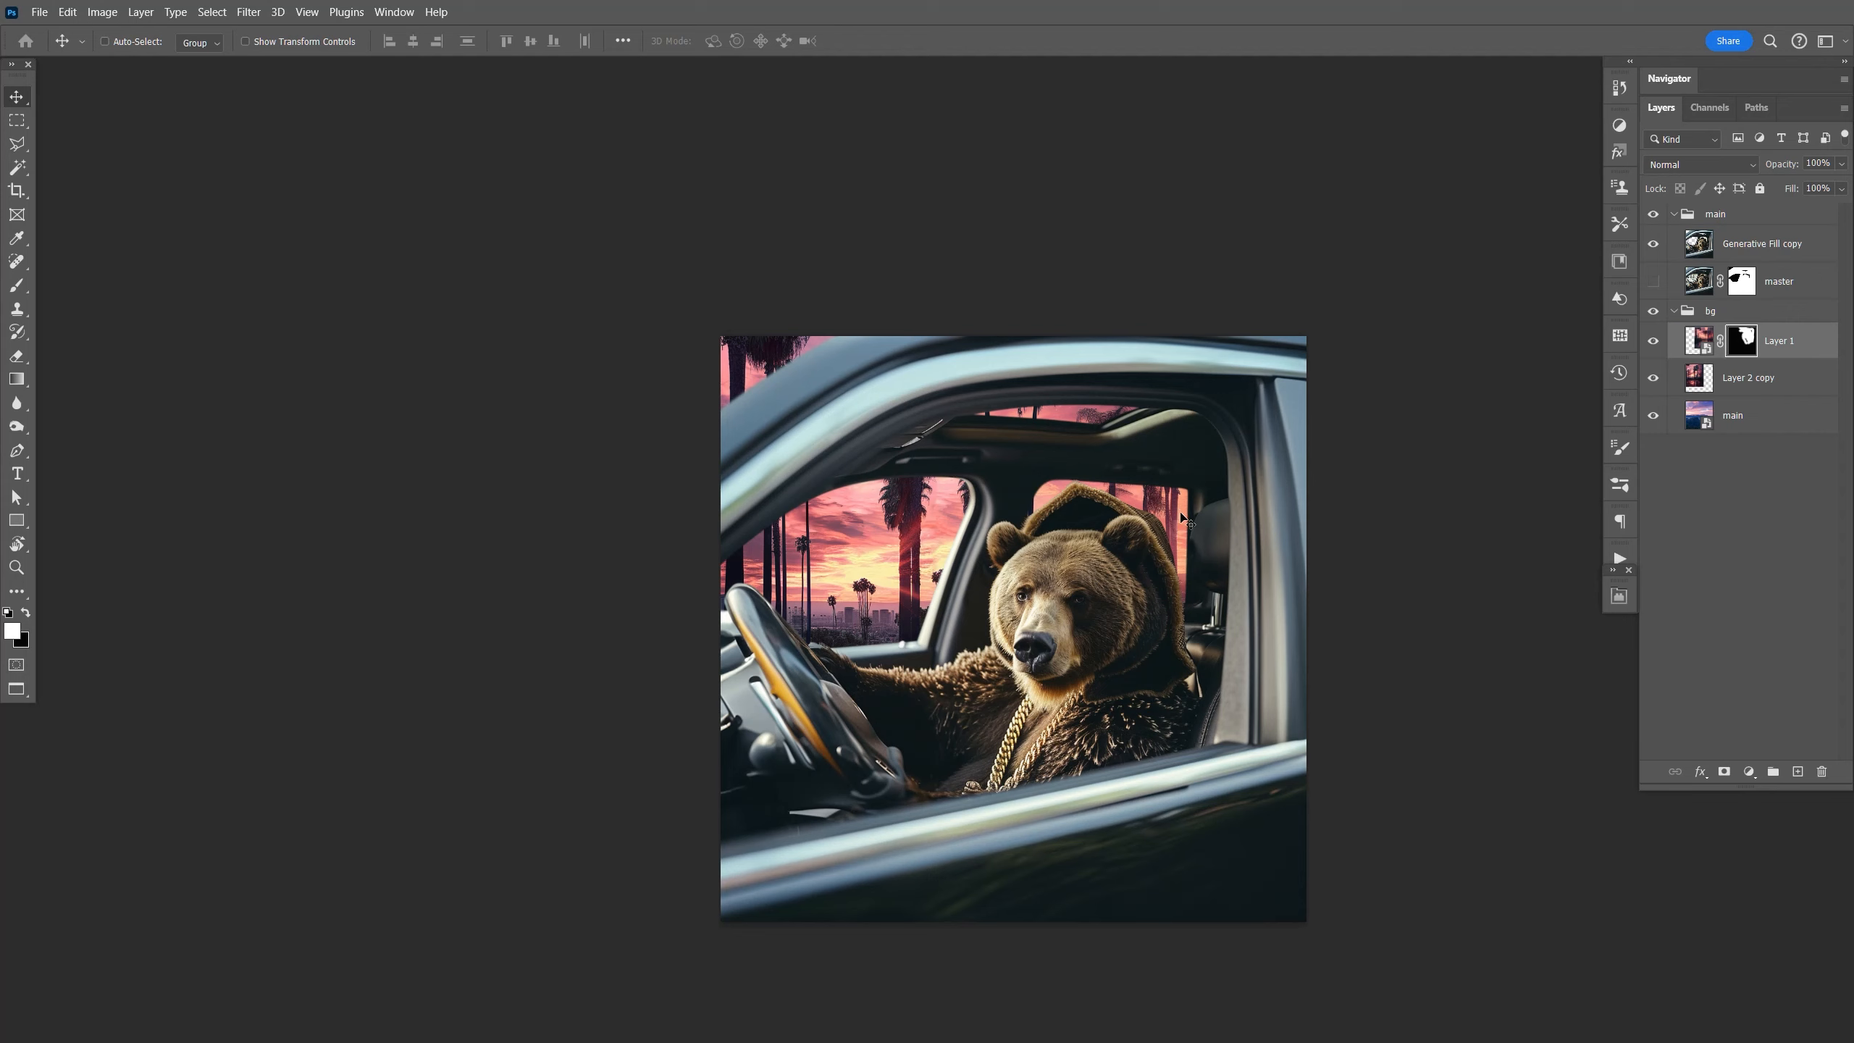
Group the Generative Fill copy and master layers inside the main group and name the new group bear.
left_click(1675, 313)
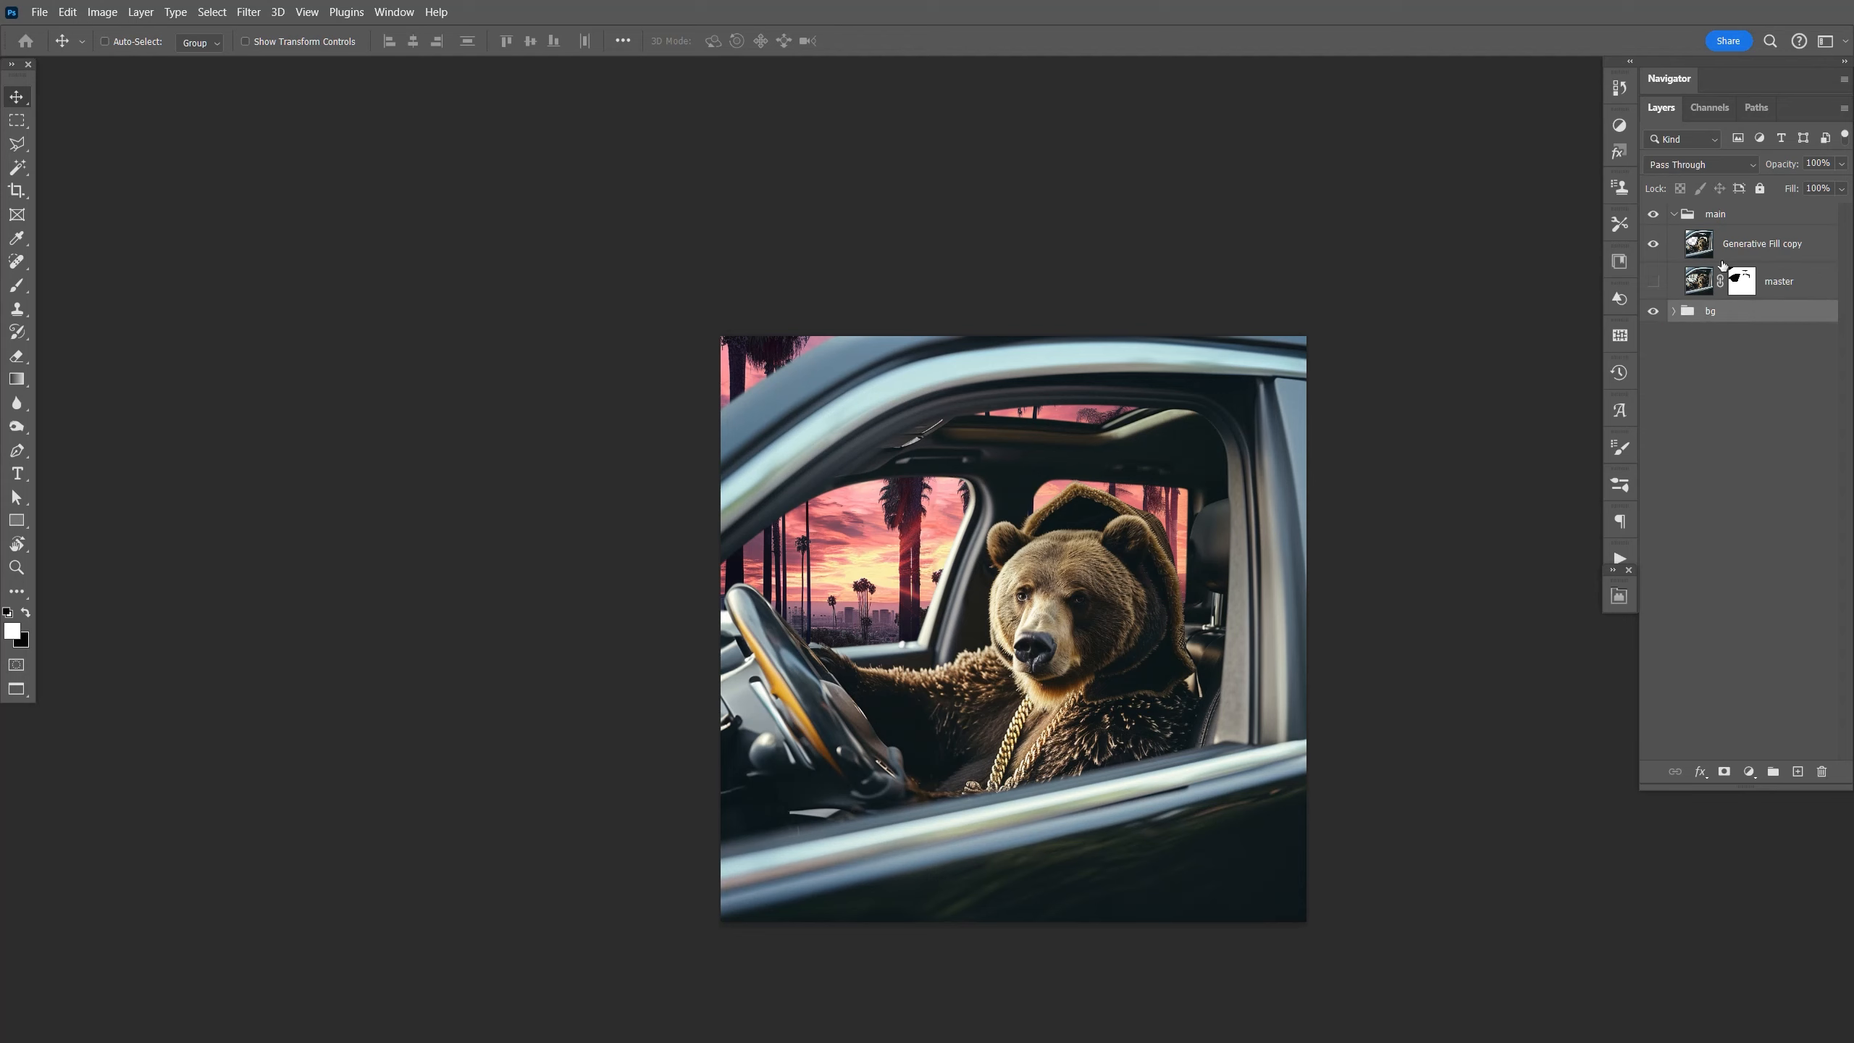
left_click(1761, 247)
key("ctrl+g")
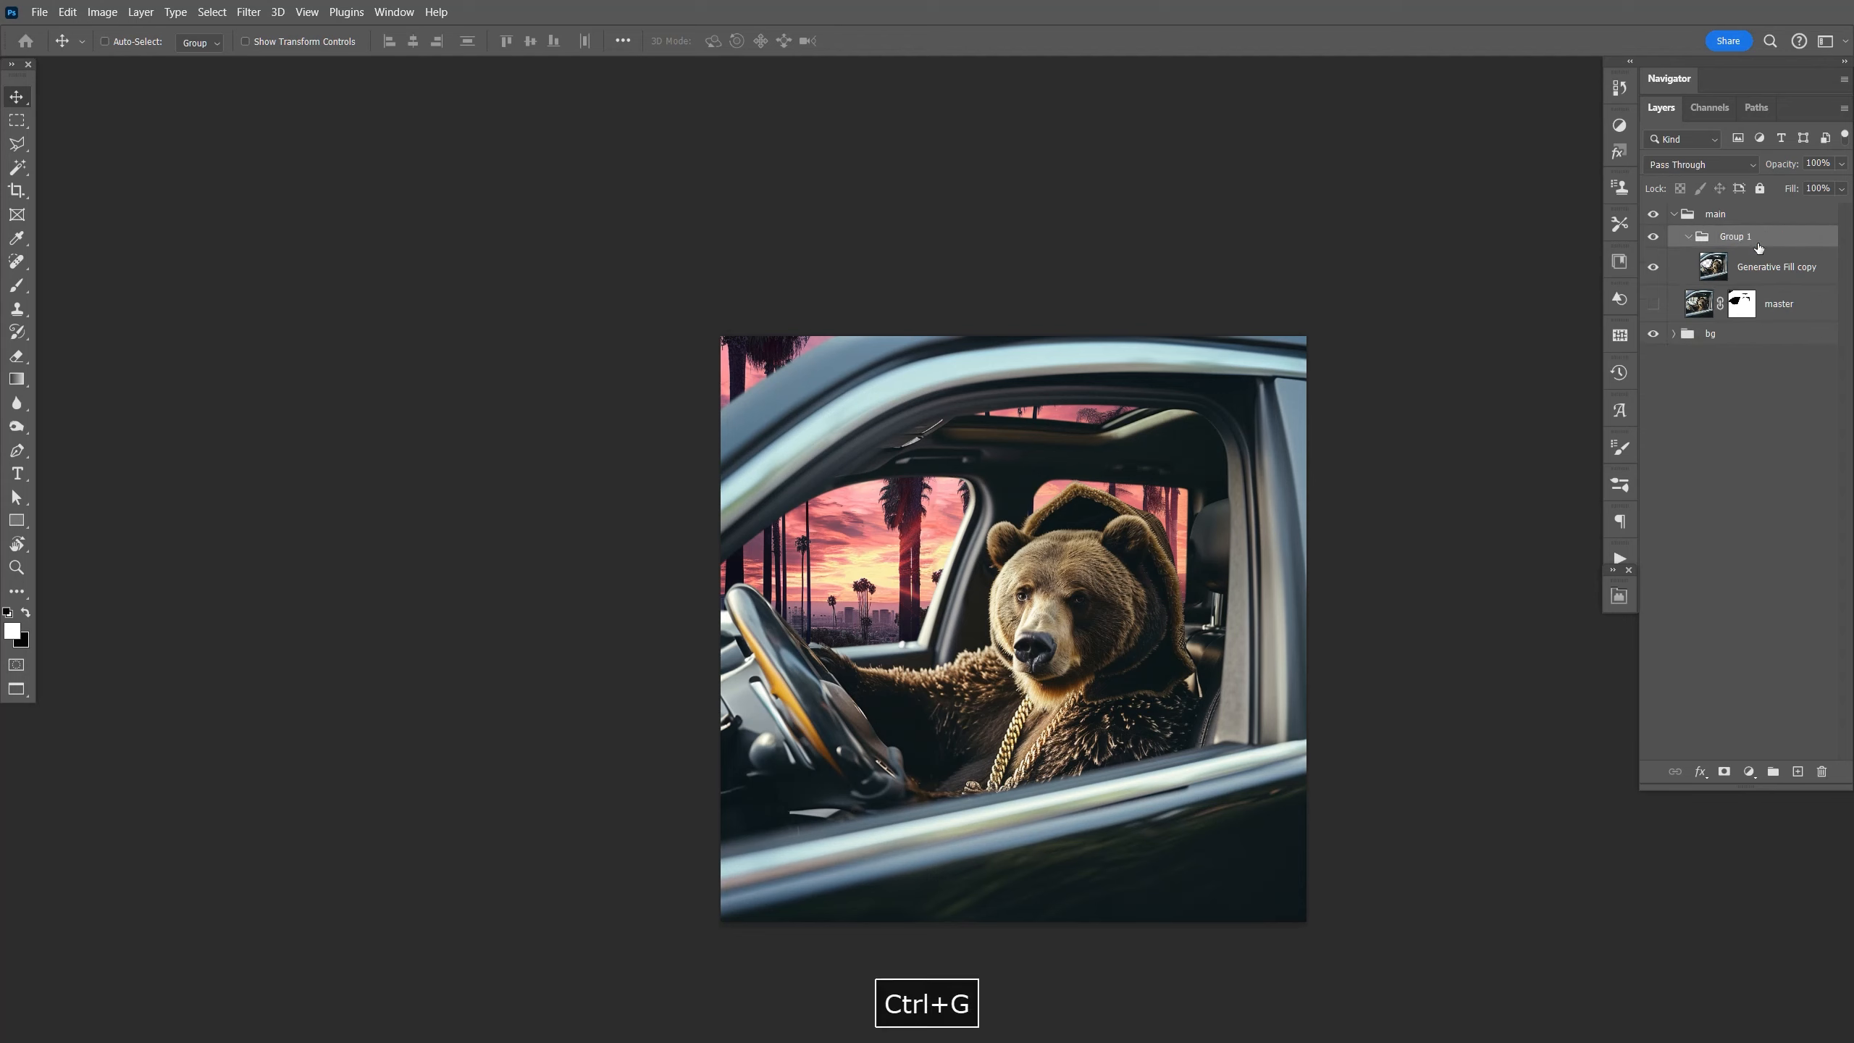
left_click_drag(1781, 306, 1790, 283)
double_click(1738, 236)
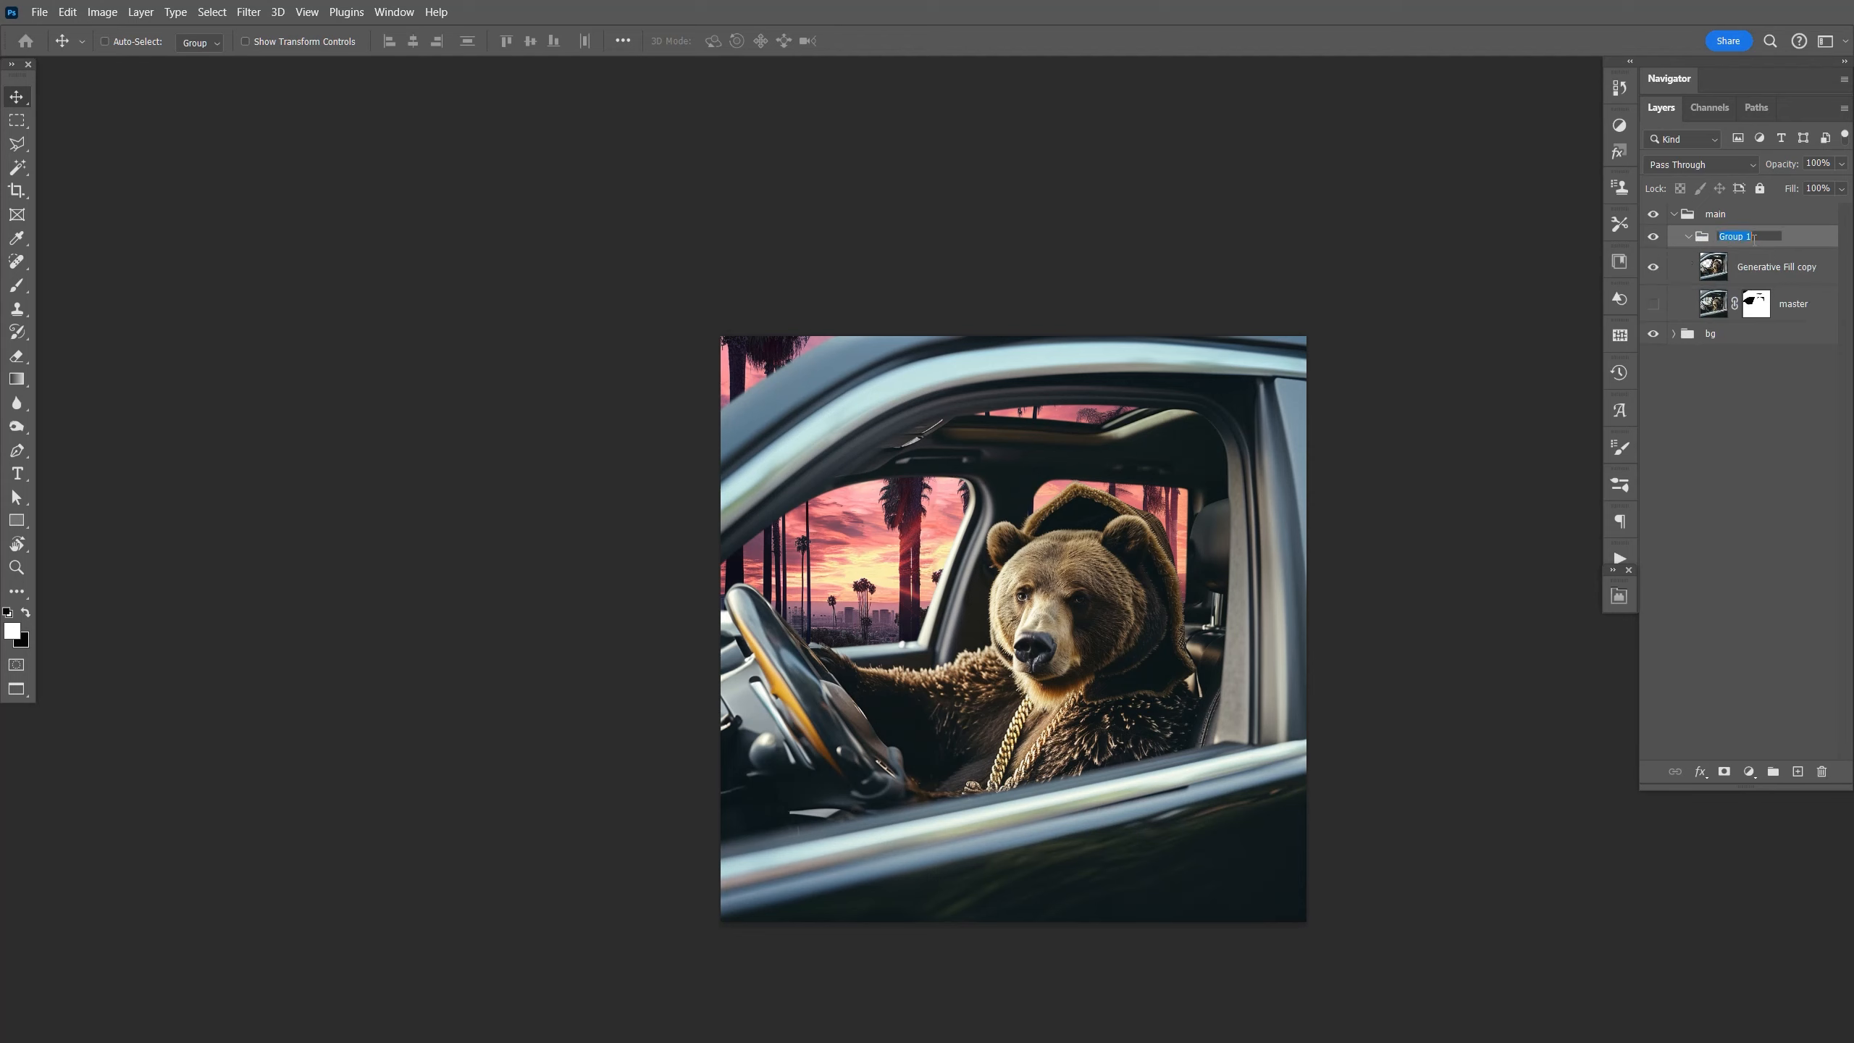
type("bear")
key("Return")
left_click(1689, 237)
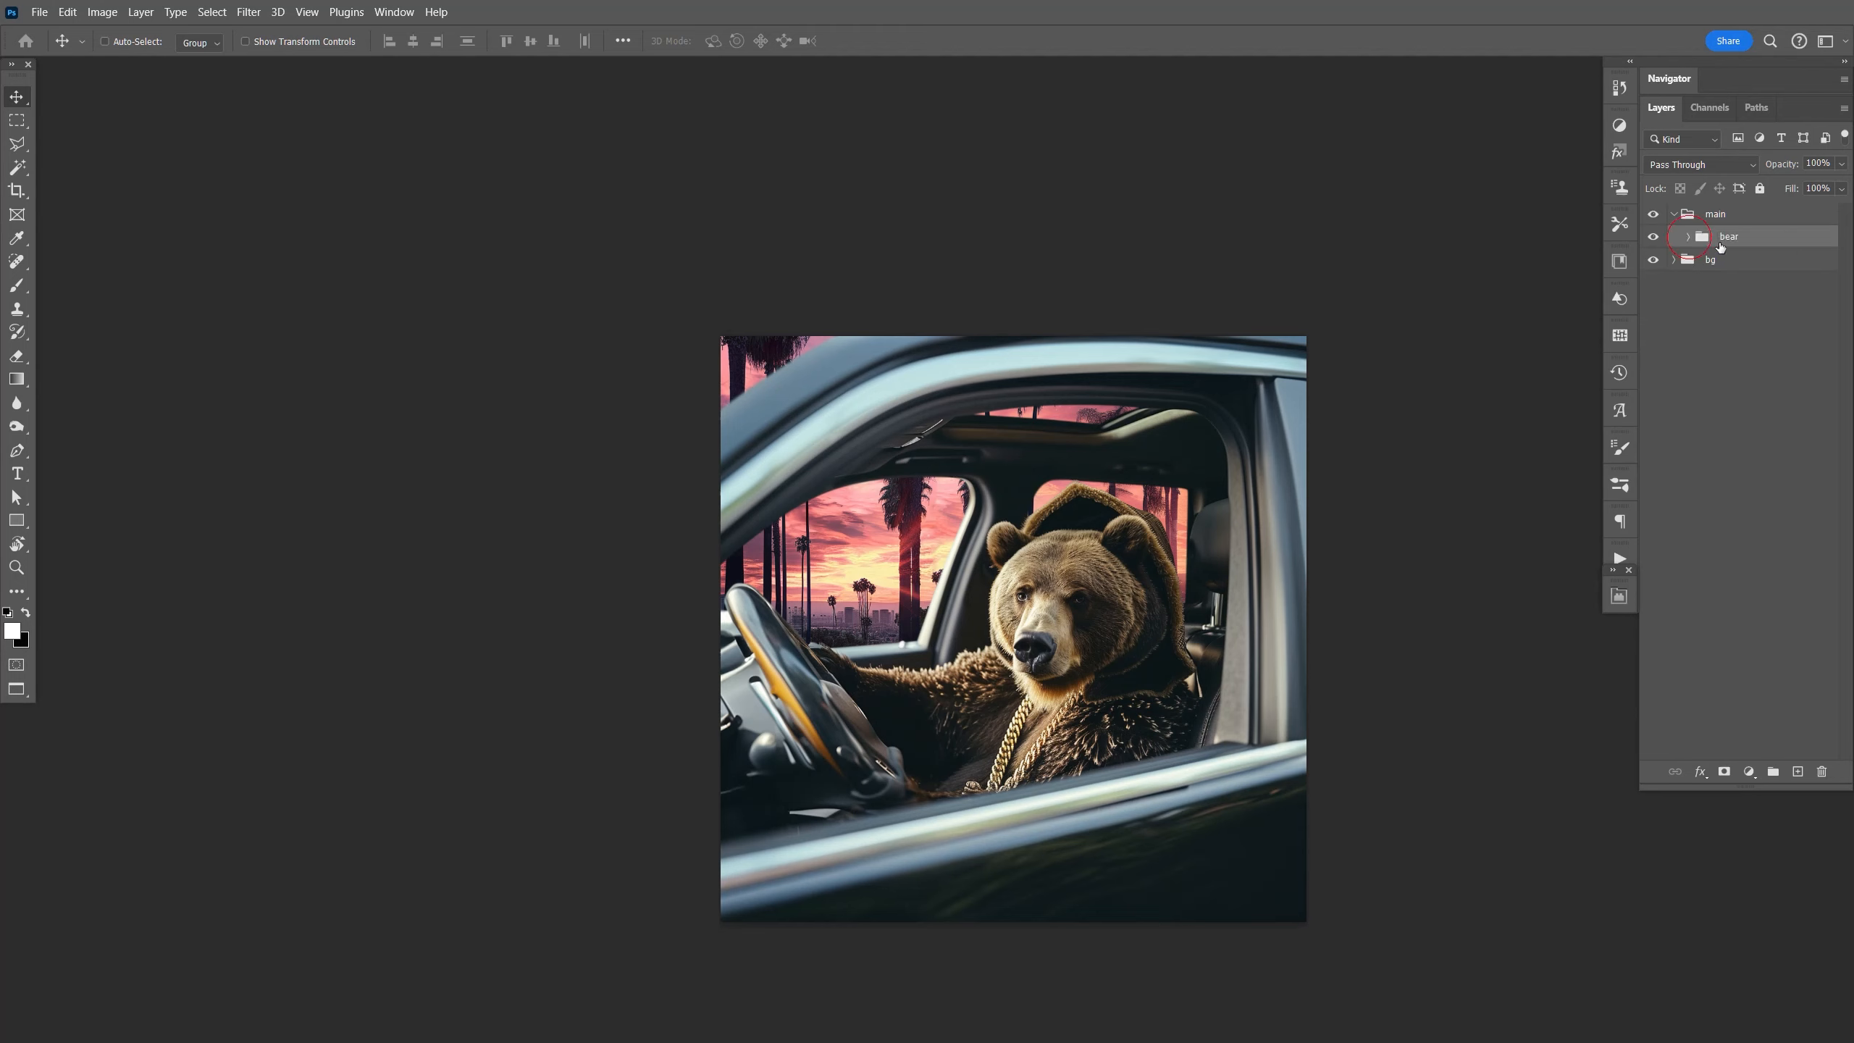
Add a Levels adjustment clipped to the bear group and lower its white output level to about 136.
left_click(1750, 774)
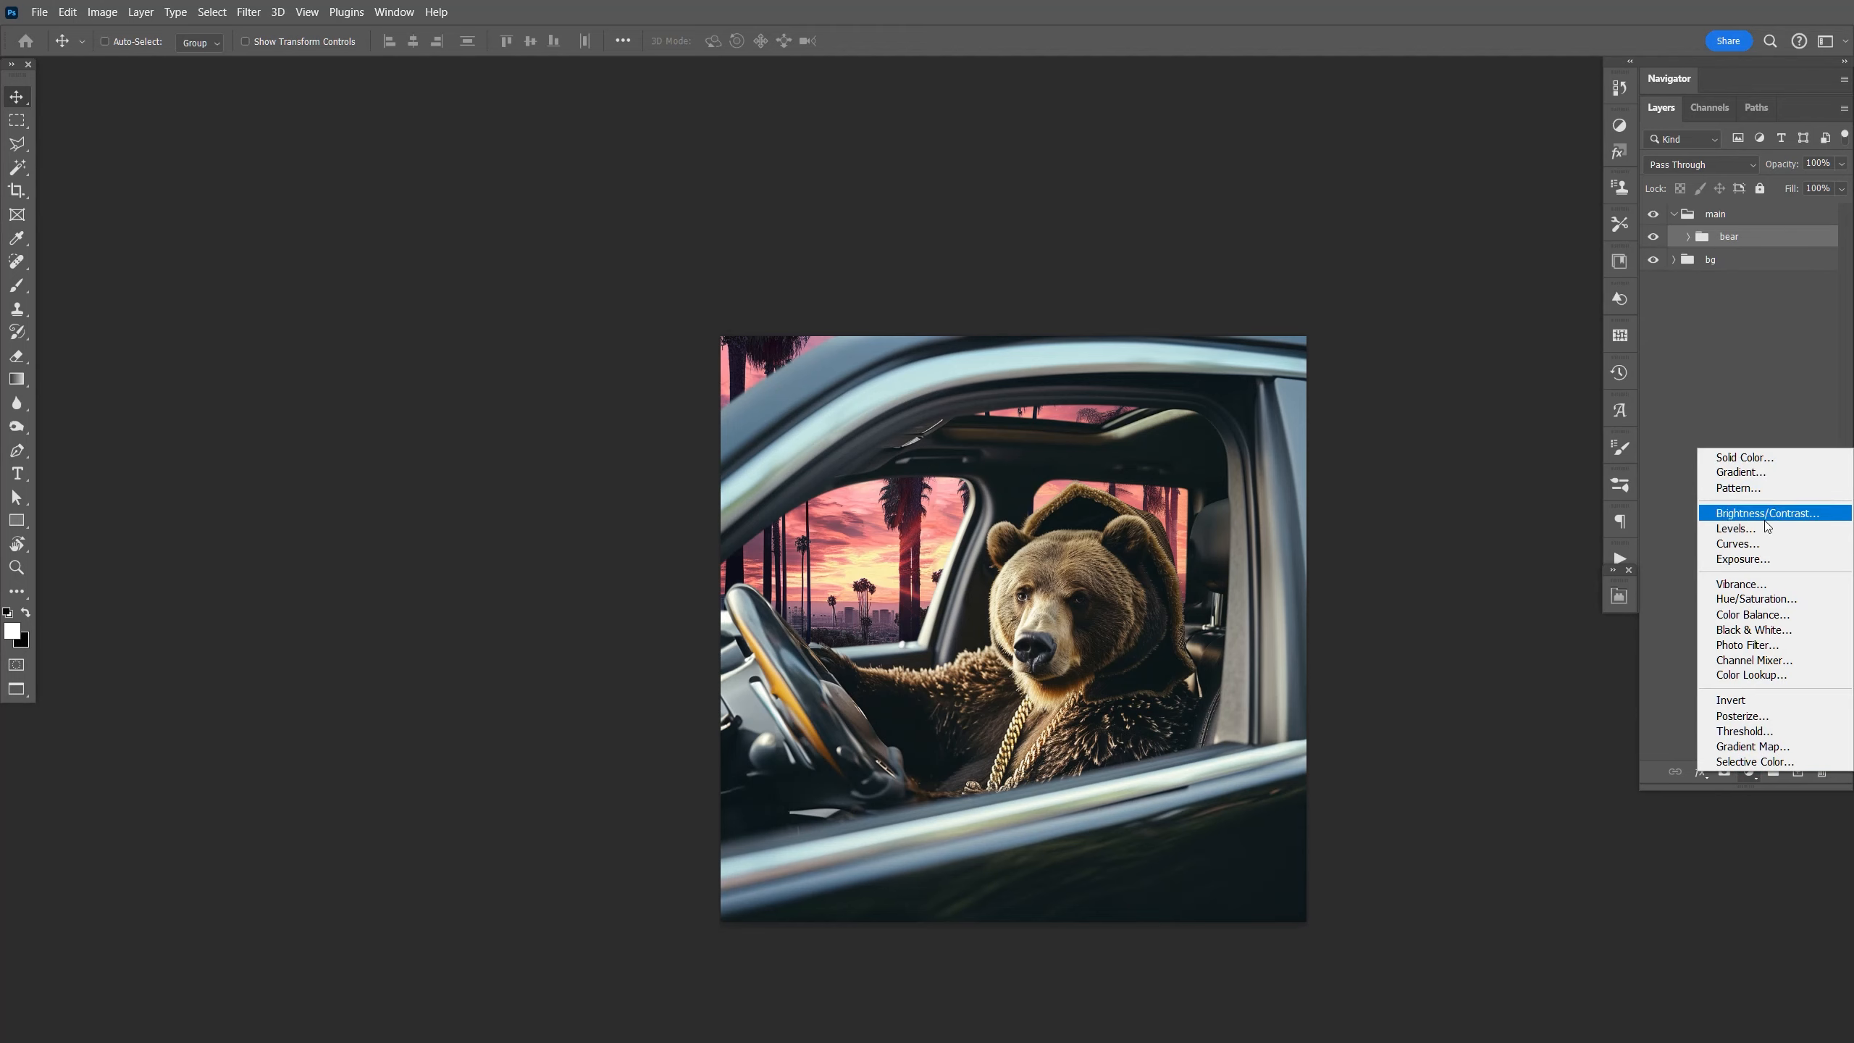
left_click(1734, 534)
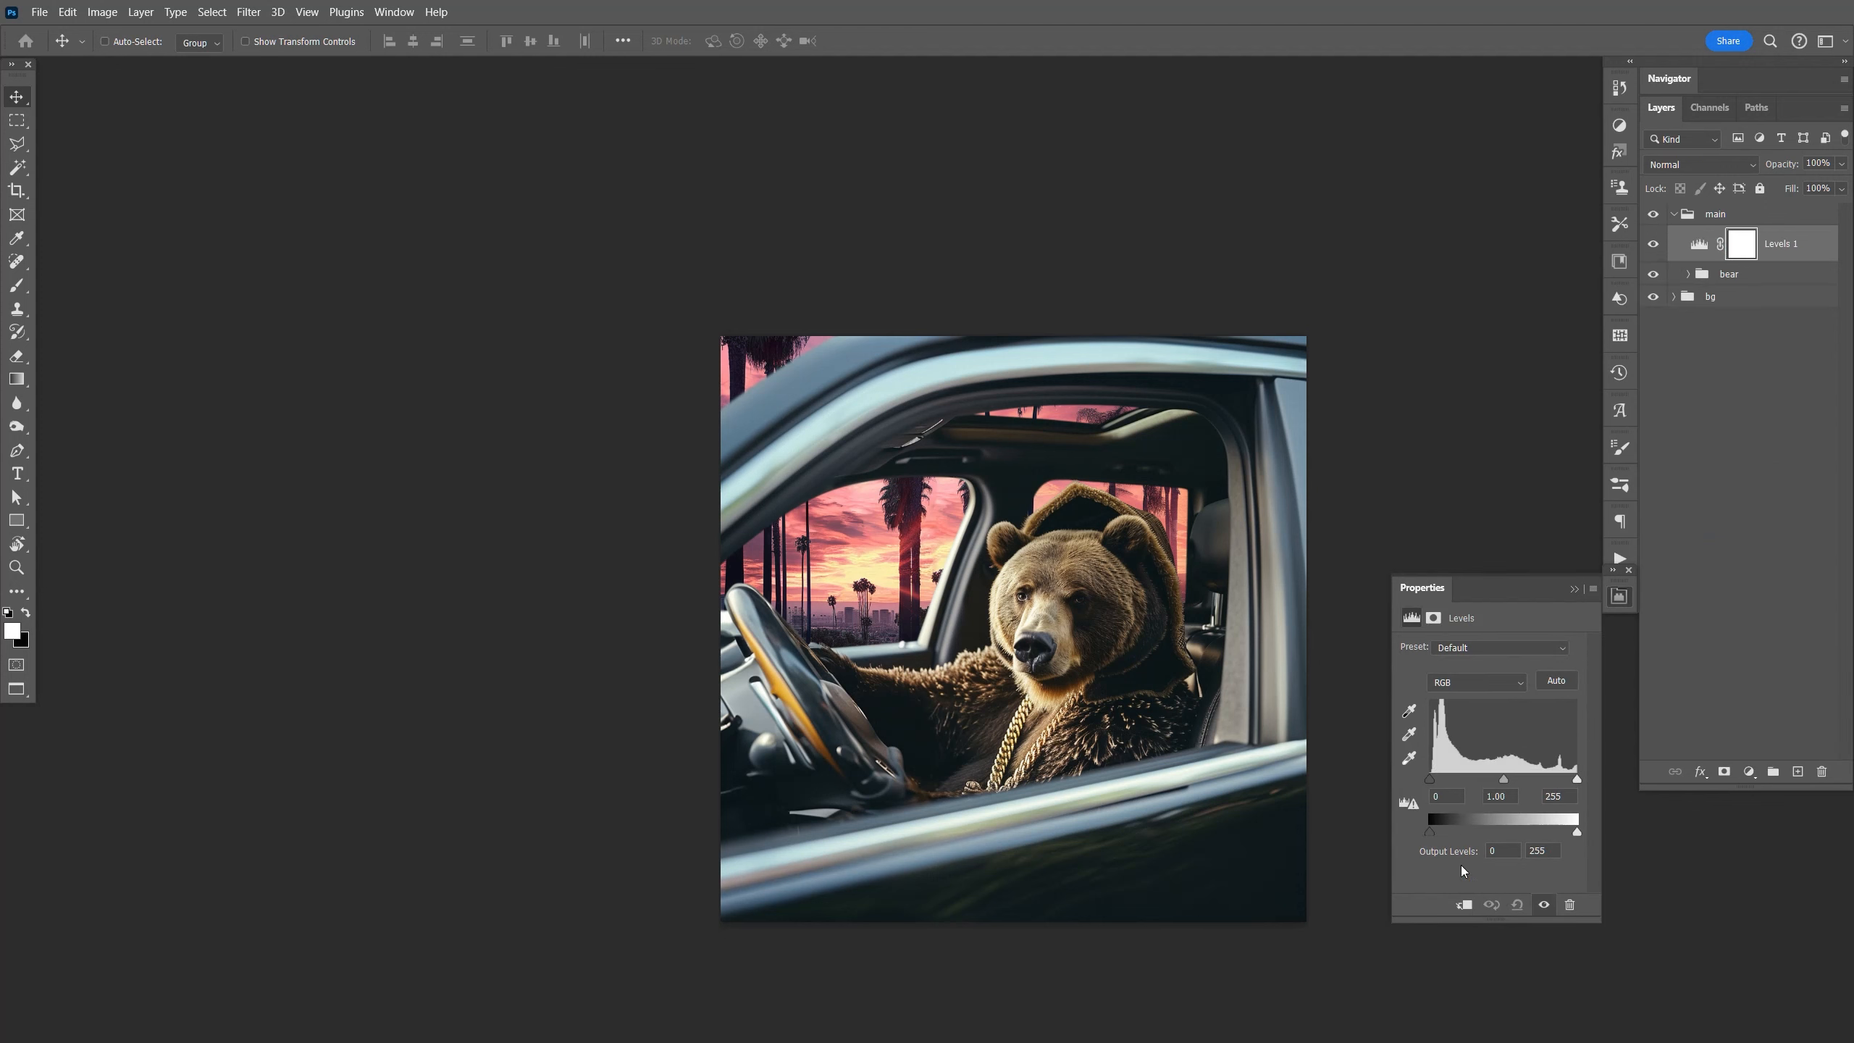
left_click(1463, 905)
left_click_drag(1576, 837, 1515, 838)
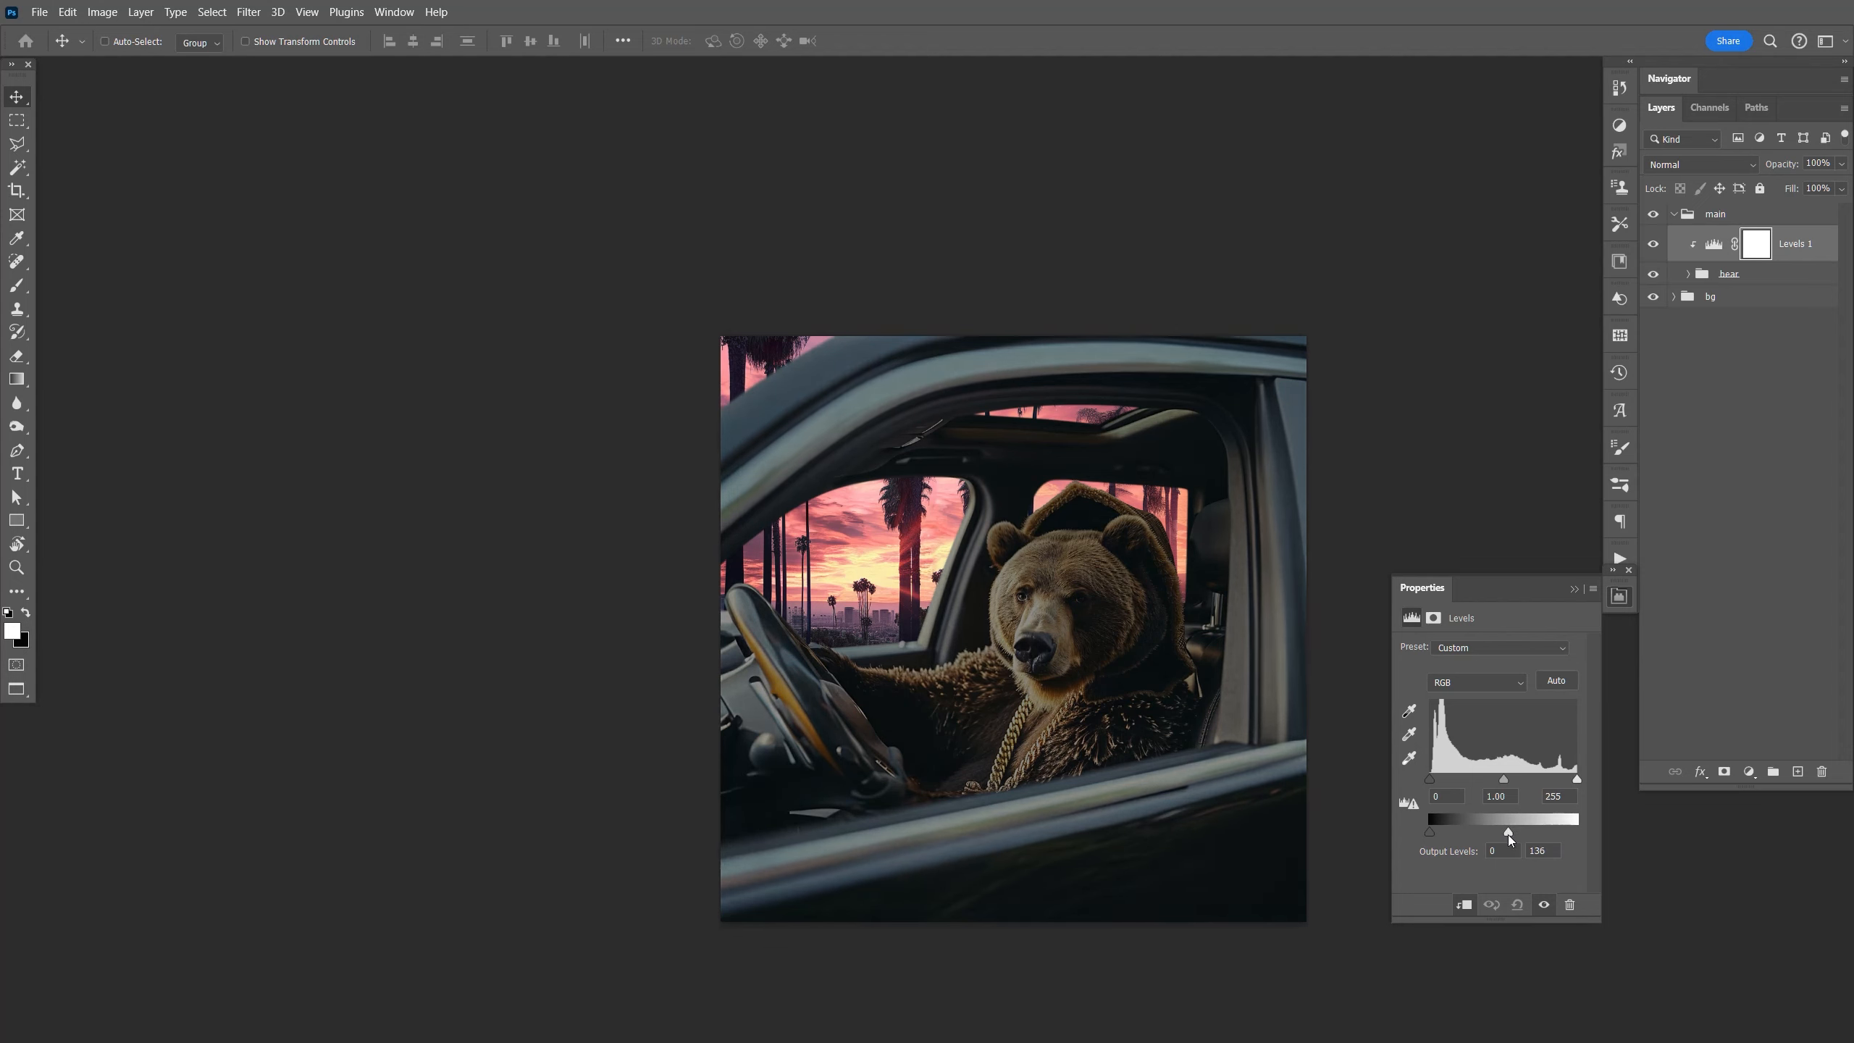
Add a clipped Color Balance adjustment directly above the bear group and set its shadows to blue +33.
left_click(1754, 274)
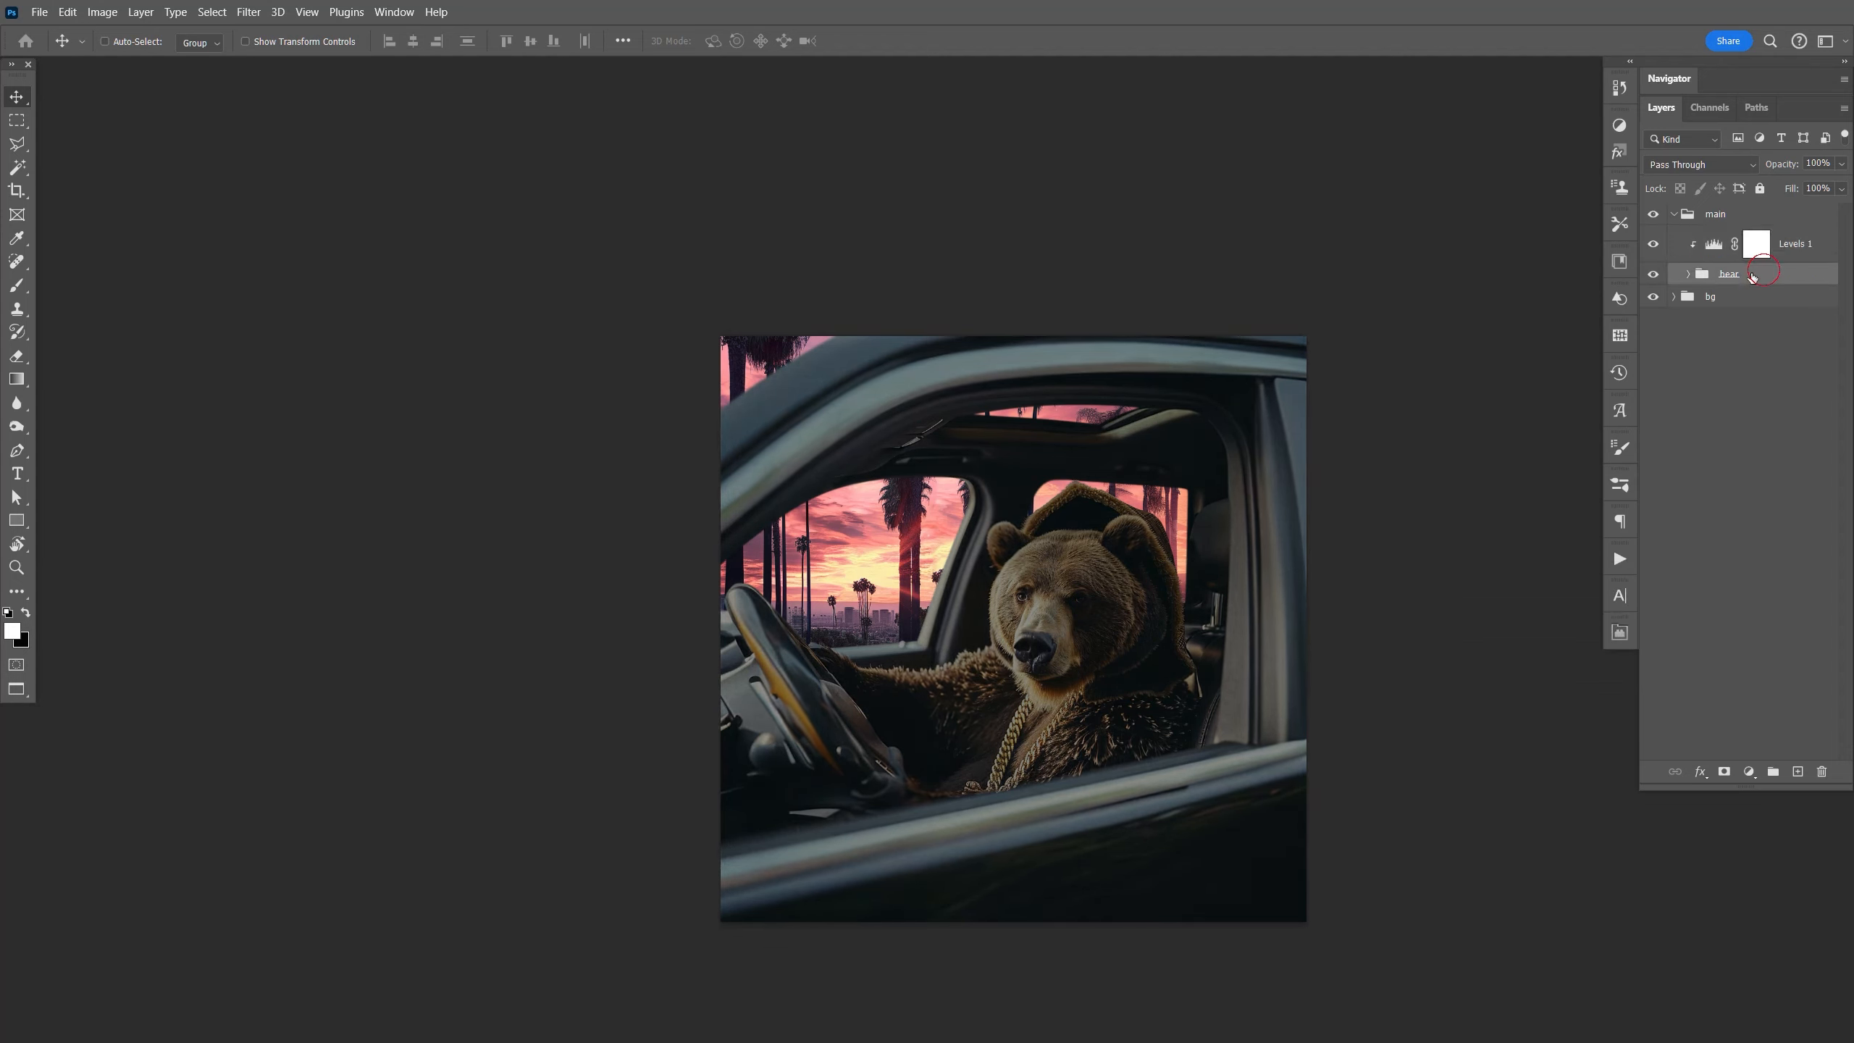
left_click(1749, 771)
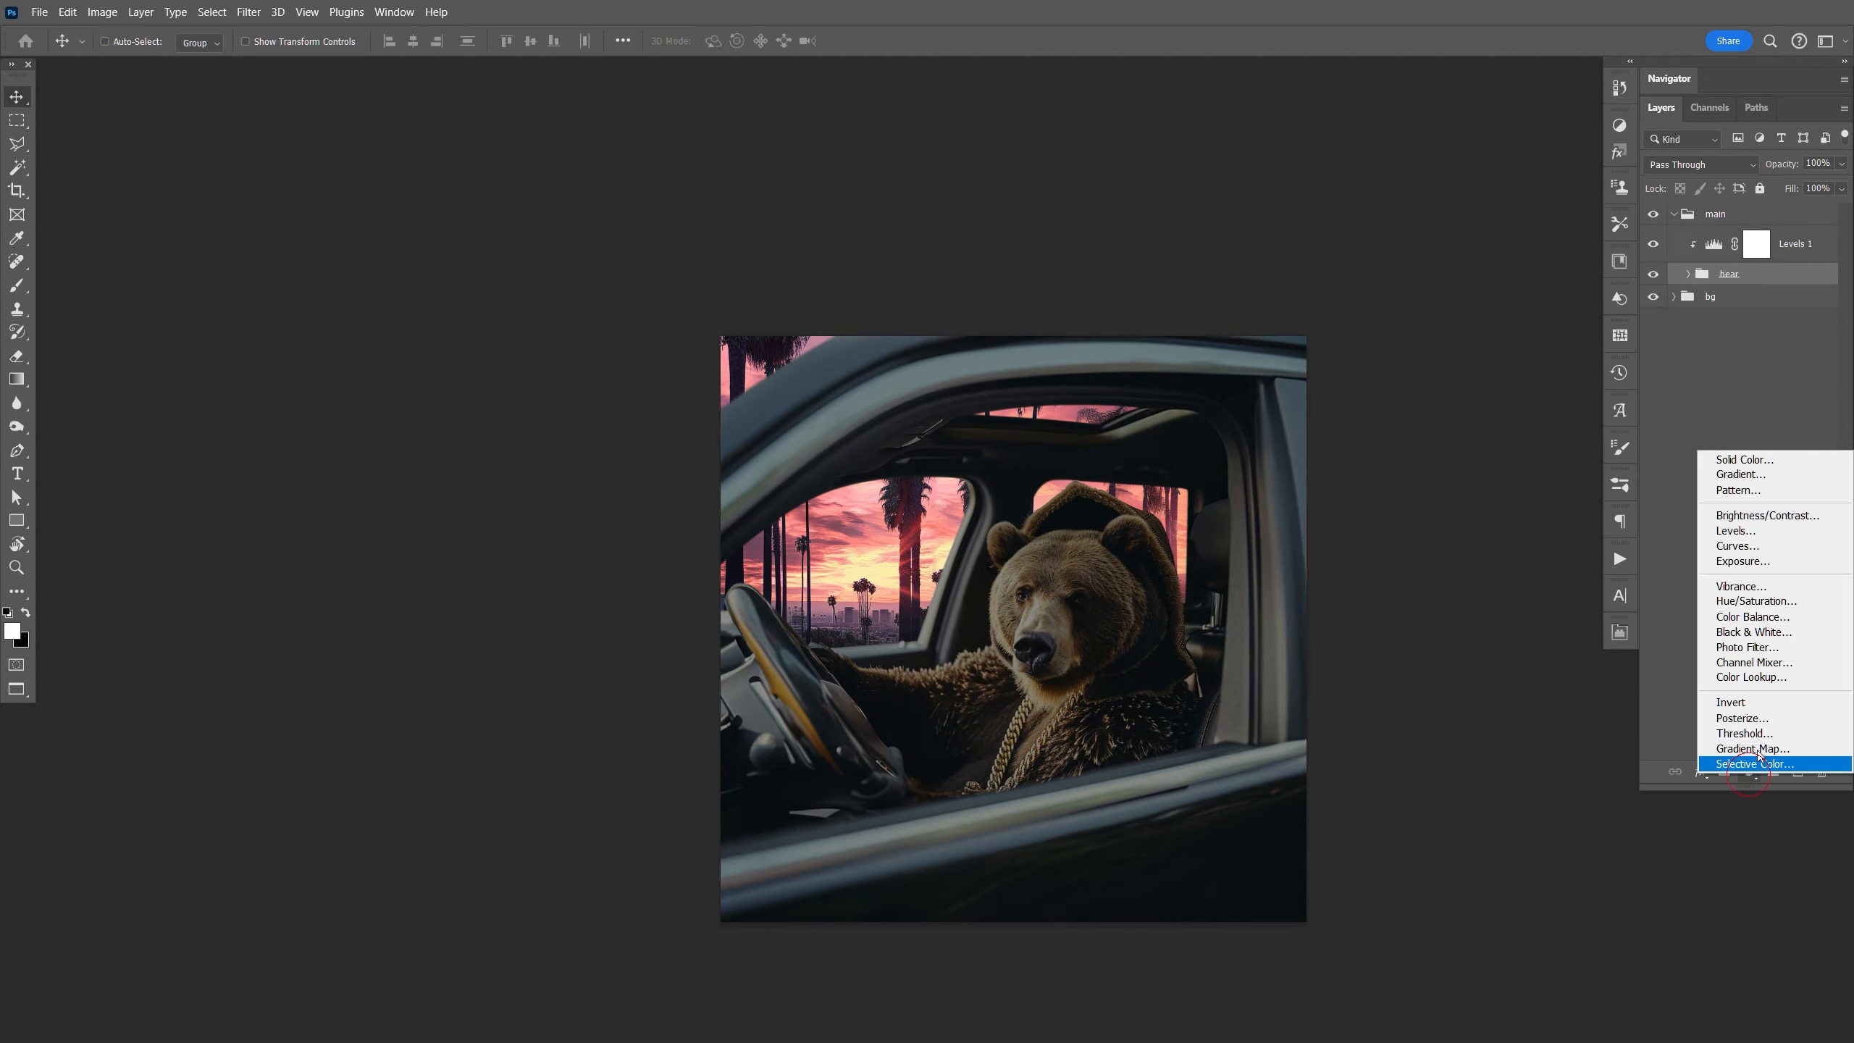
left_click(1743, 614)
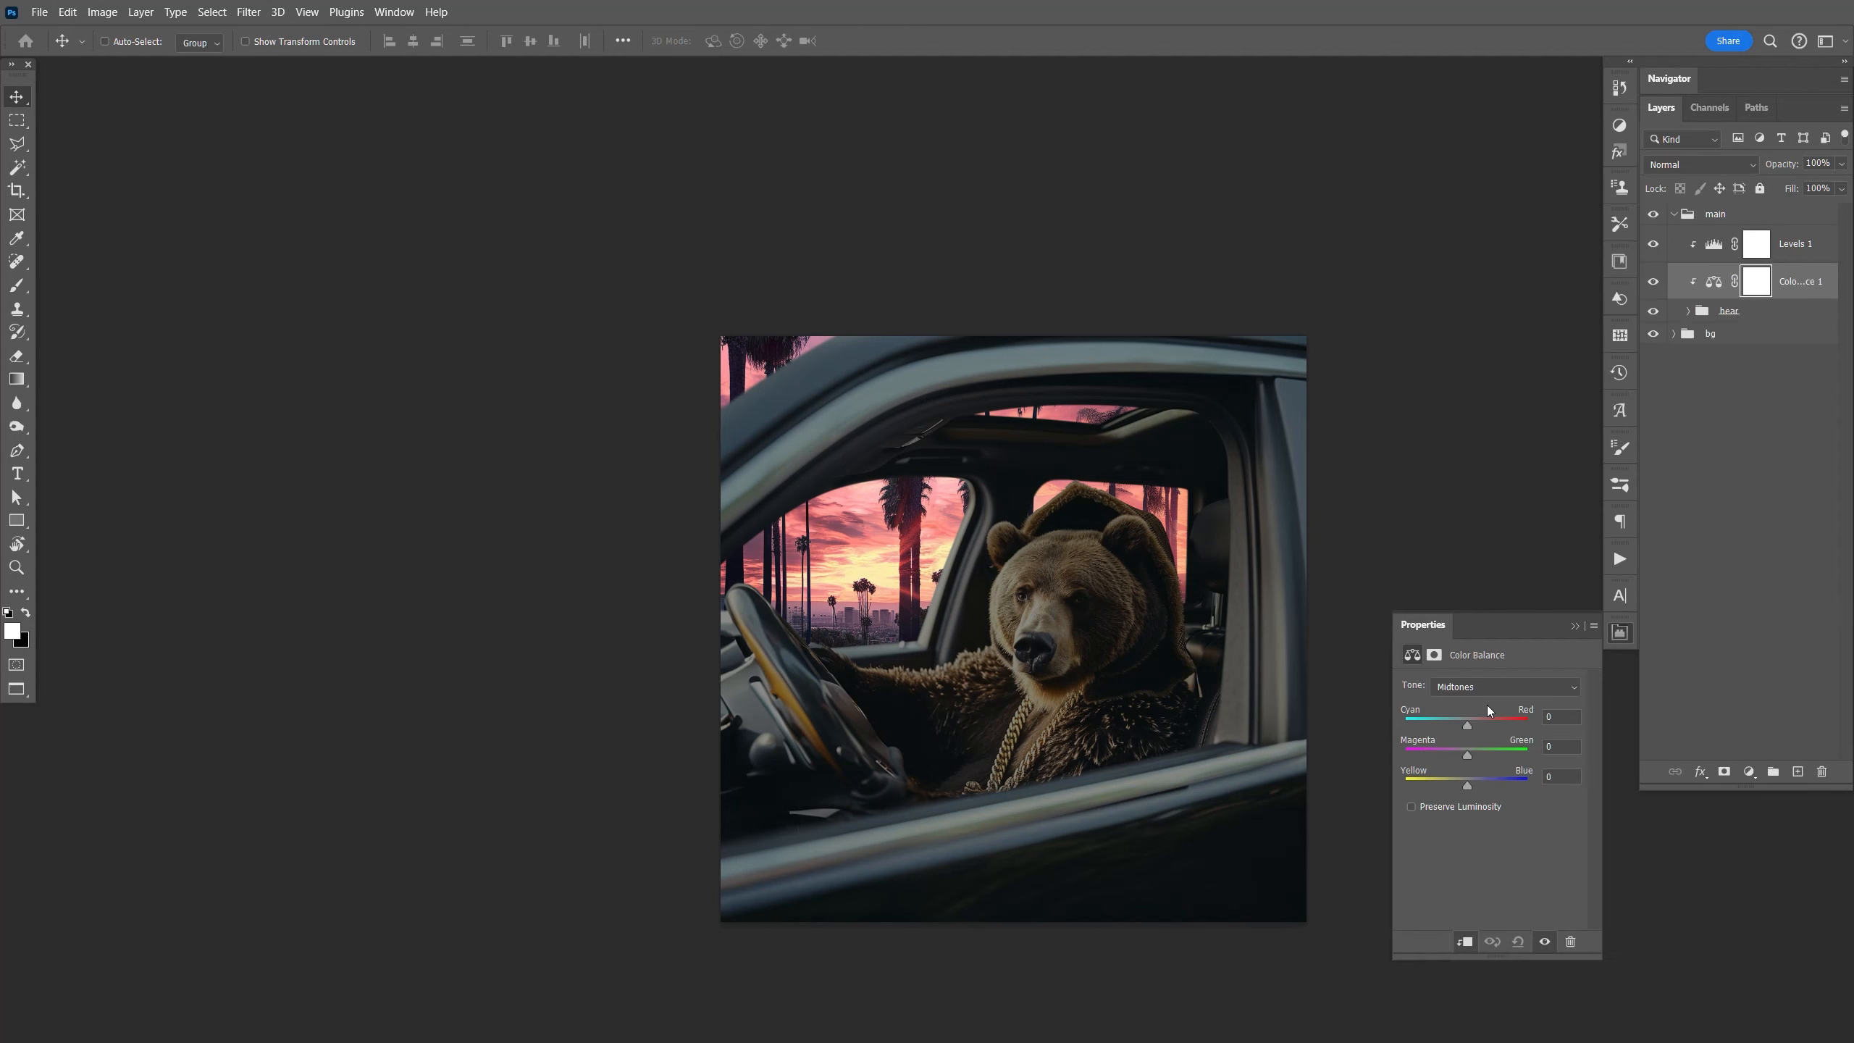
left_click(1466, 697)
left_click_drag(1486, 786, 1483, 786)
Set the Color Balance midtones to magenta-green -20 and yellow-blue +20, and adjust the yellow-blue balance of the highlights.
left_click(1486, 690)
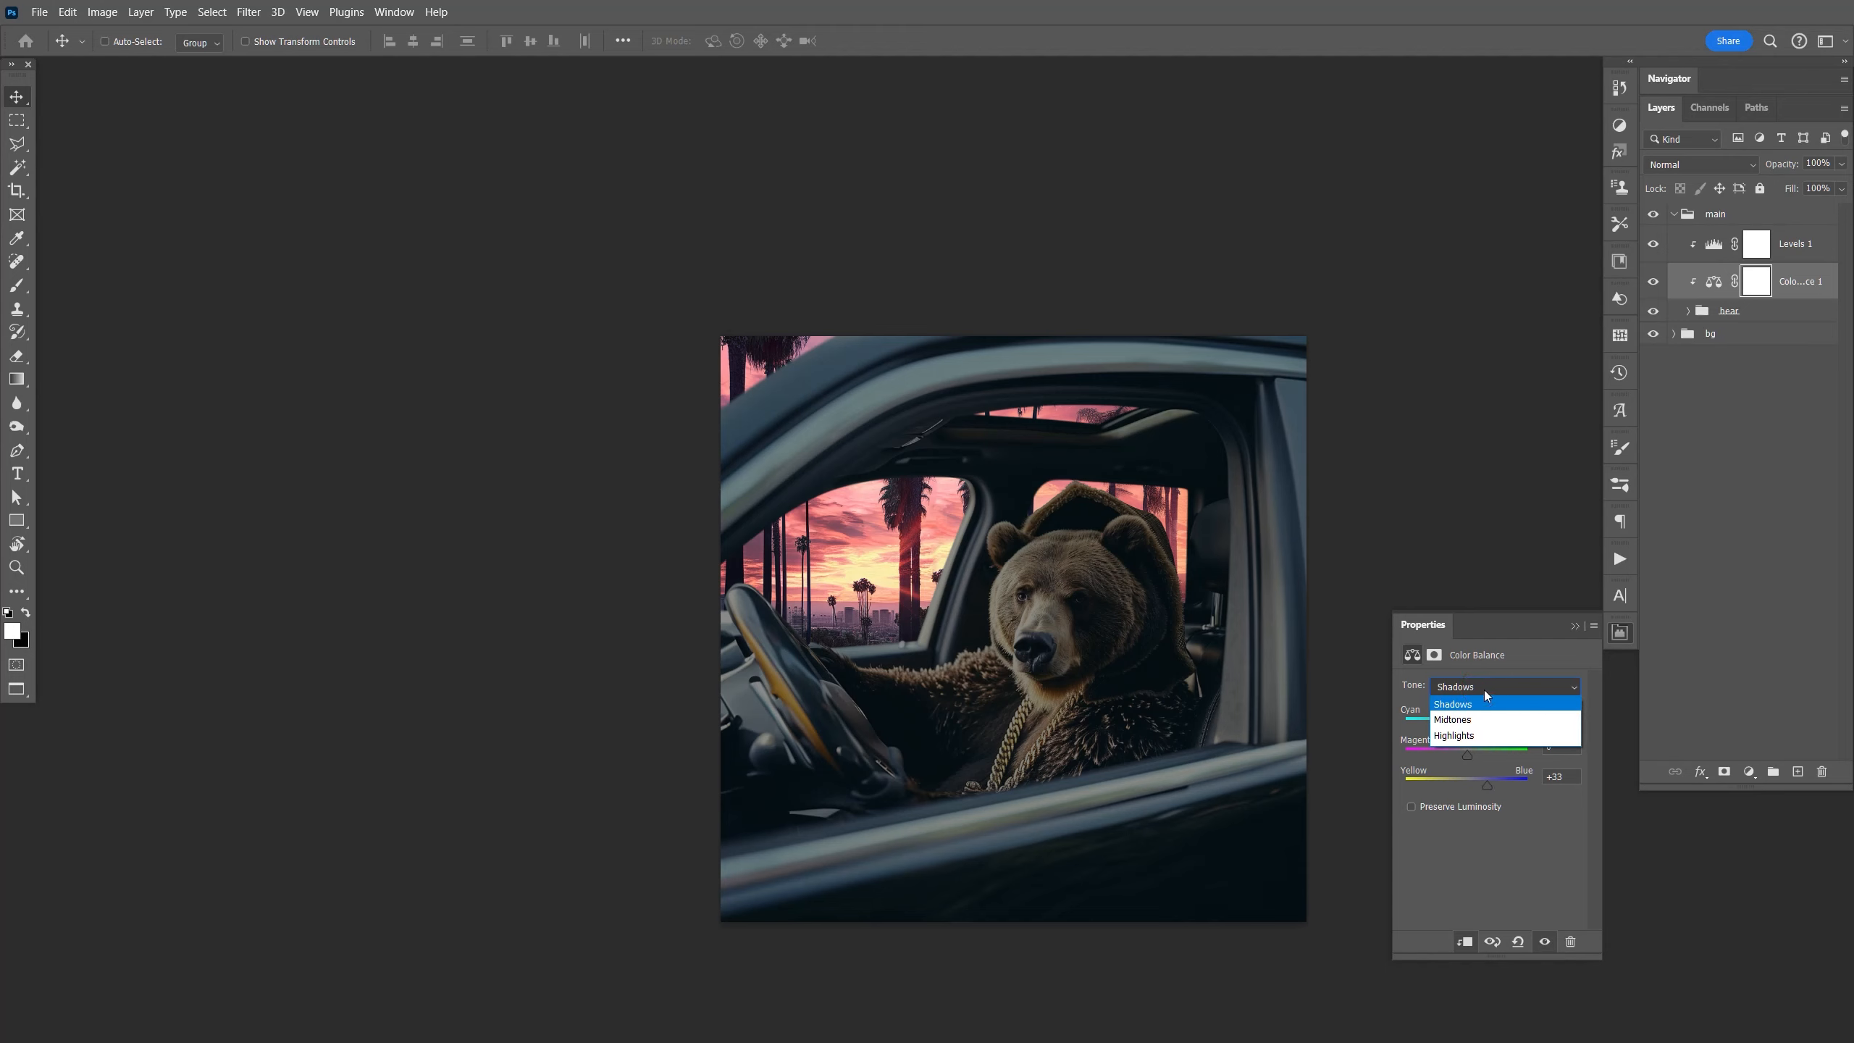
left_click(1489, 712)
left_click_drag(1468, 787, 1480, 786)
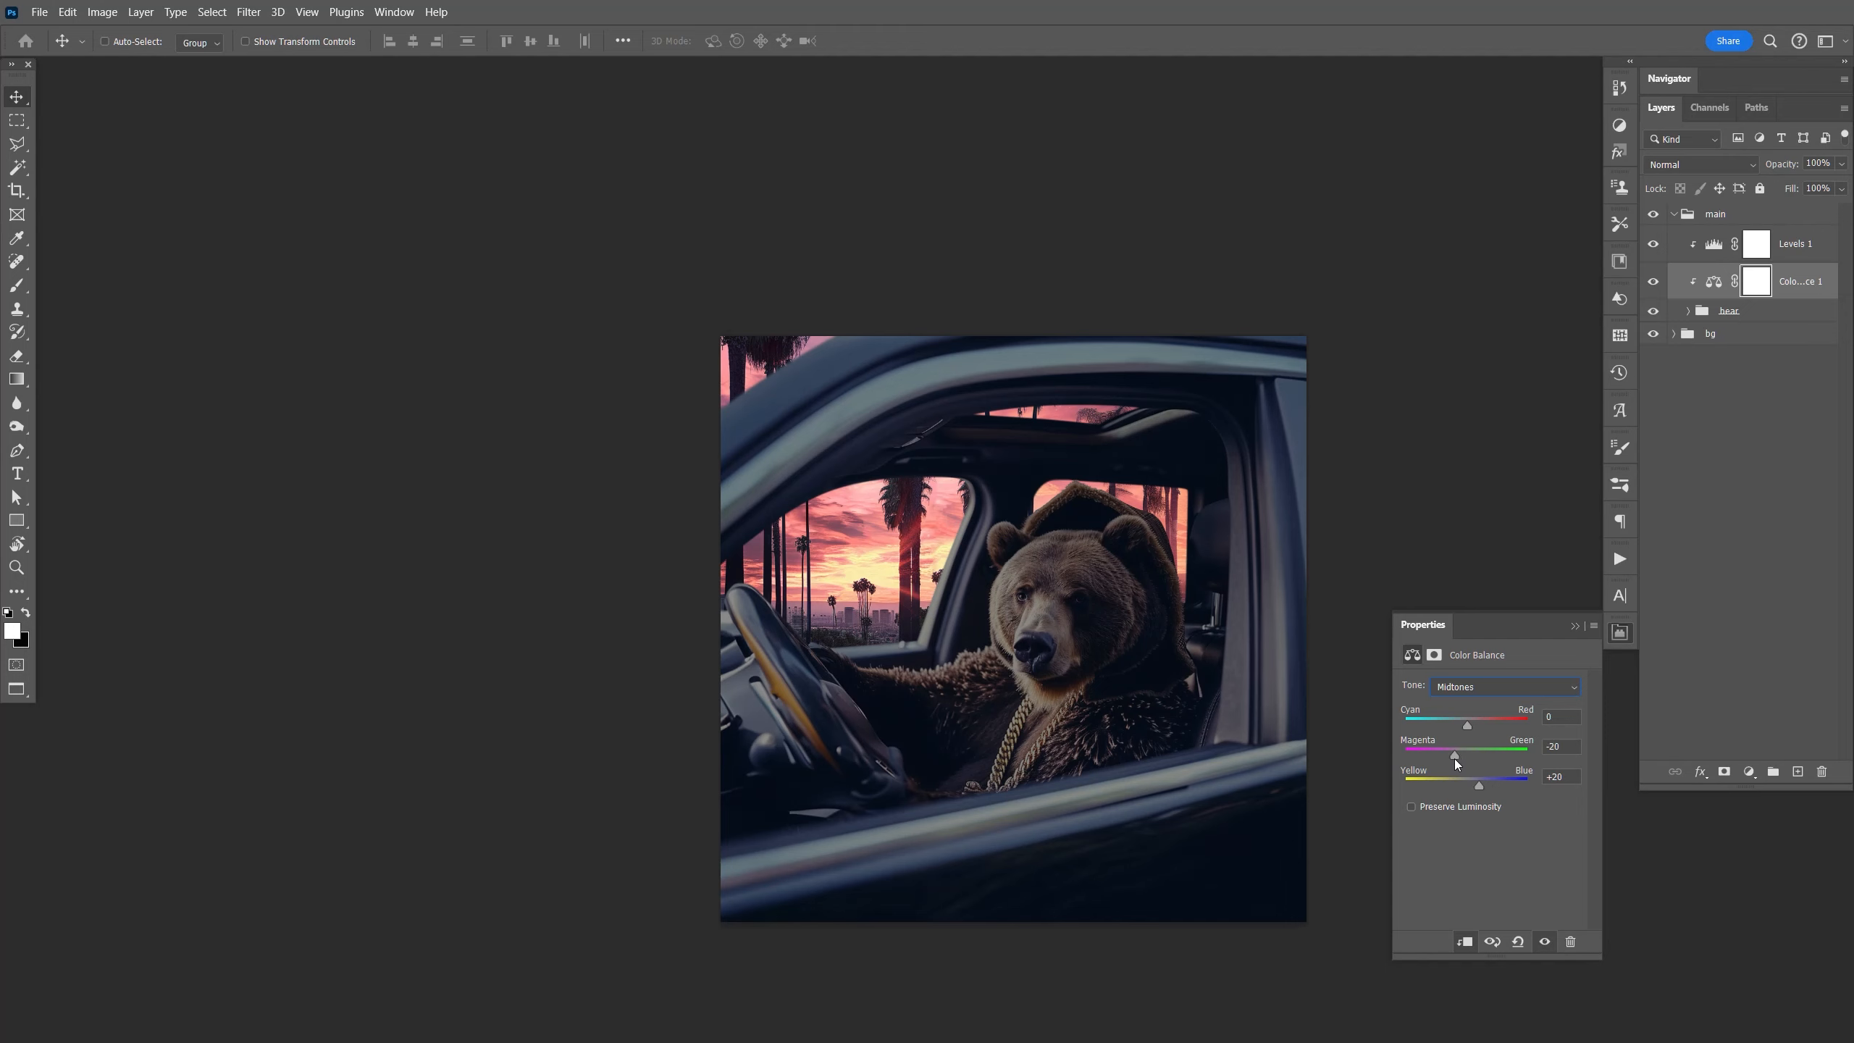
left_click(1491, 697)
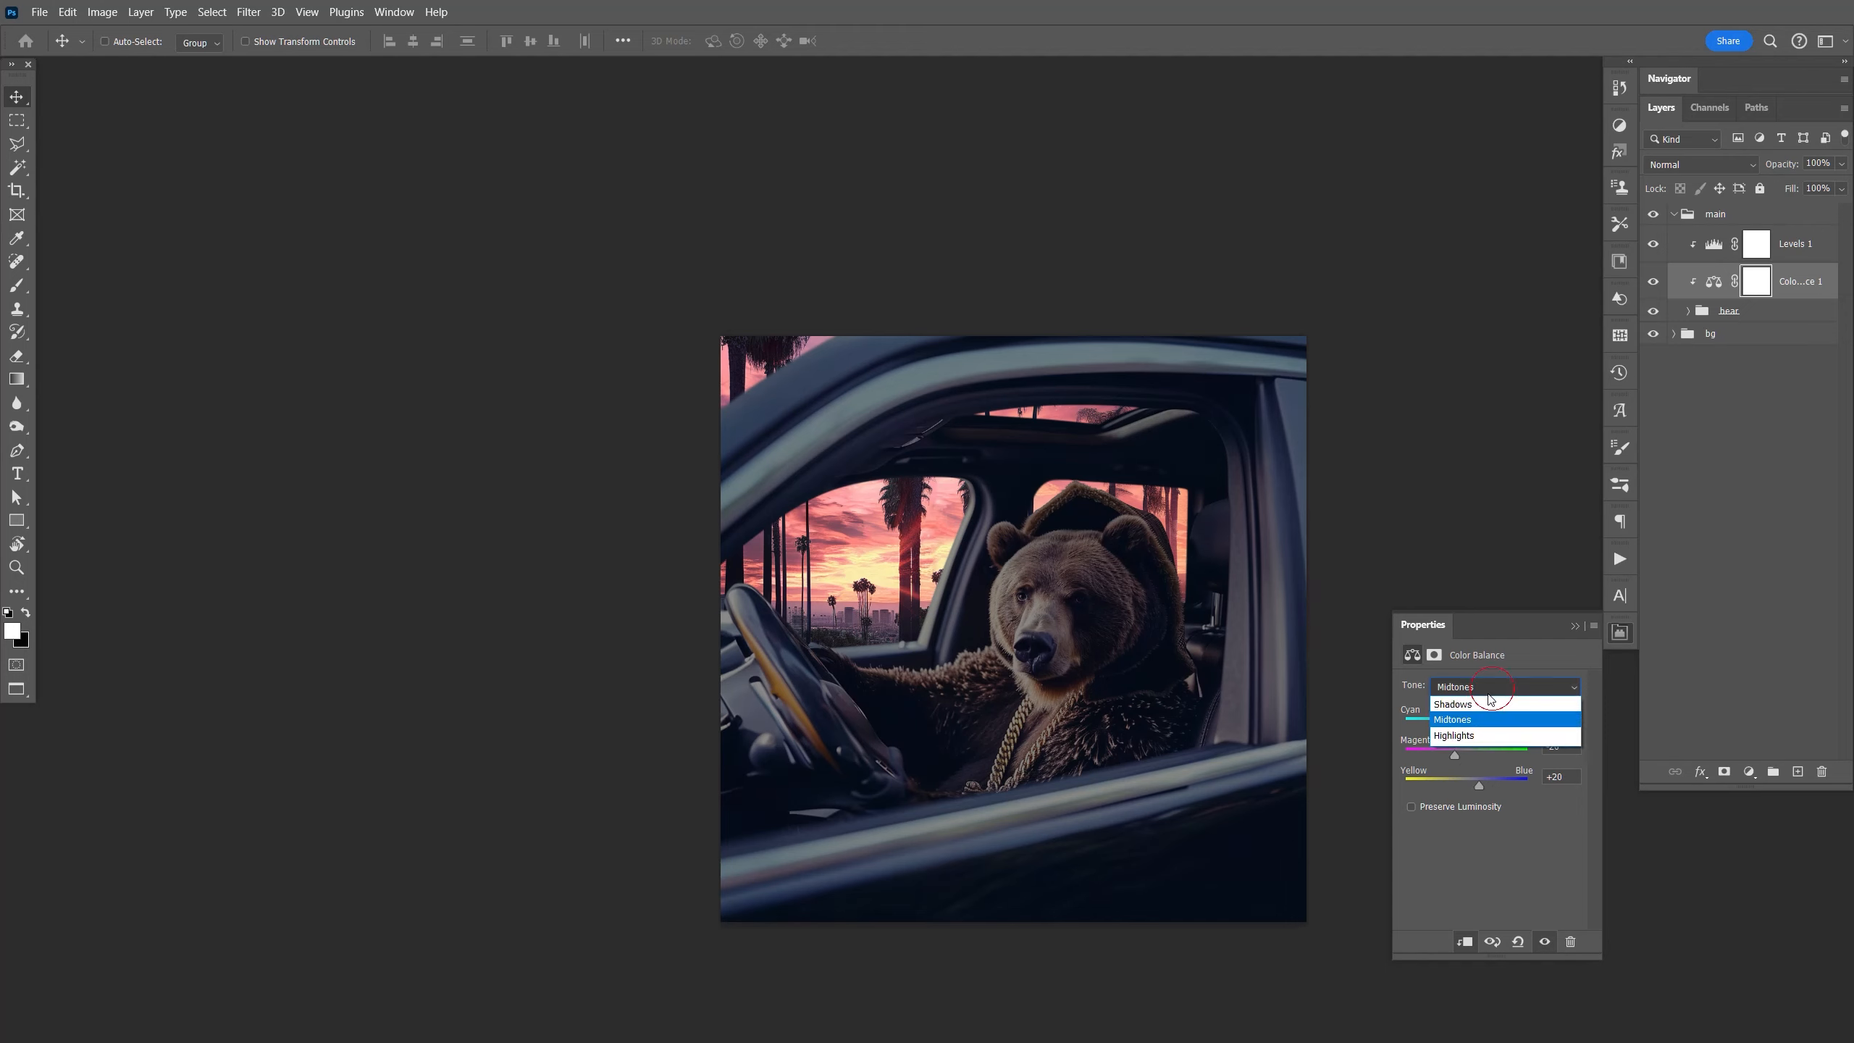
left_click(1491, 736)
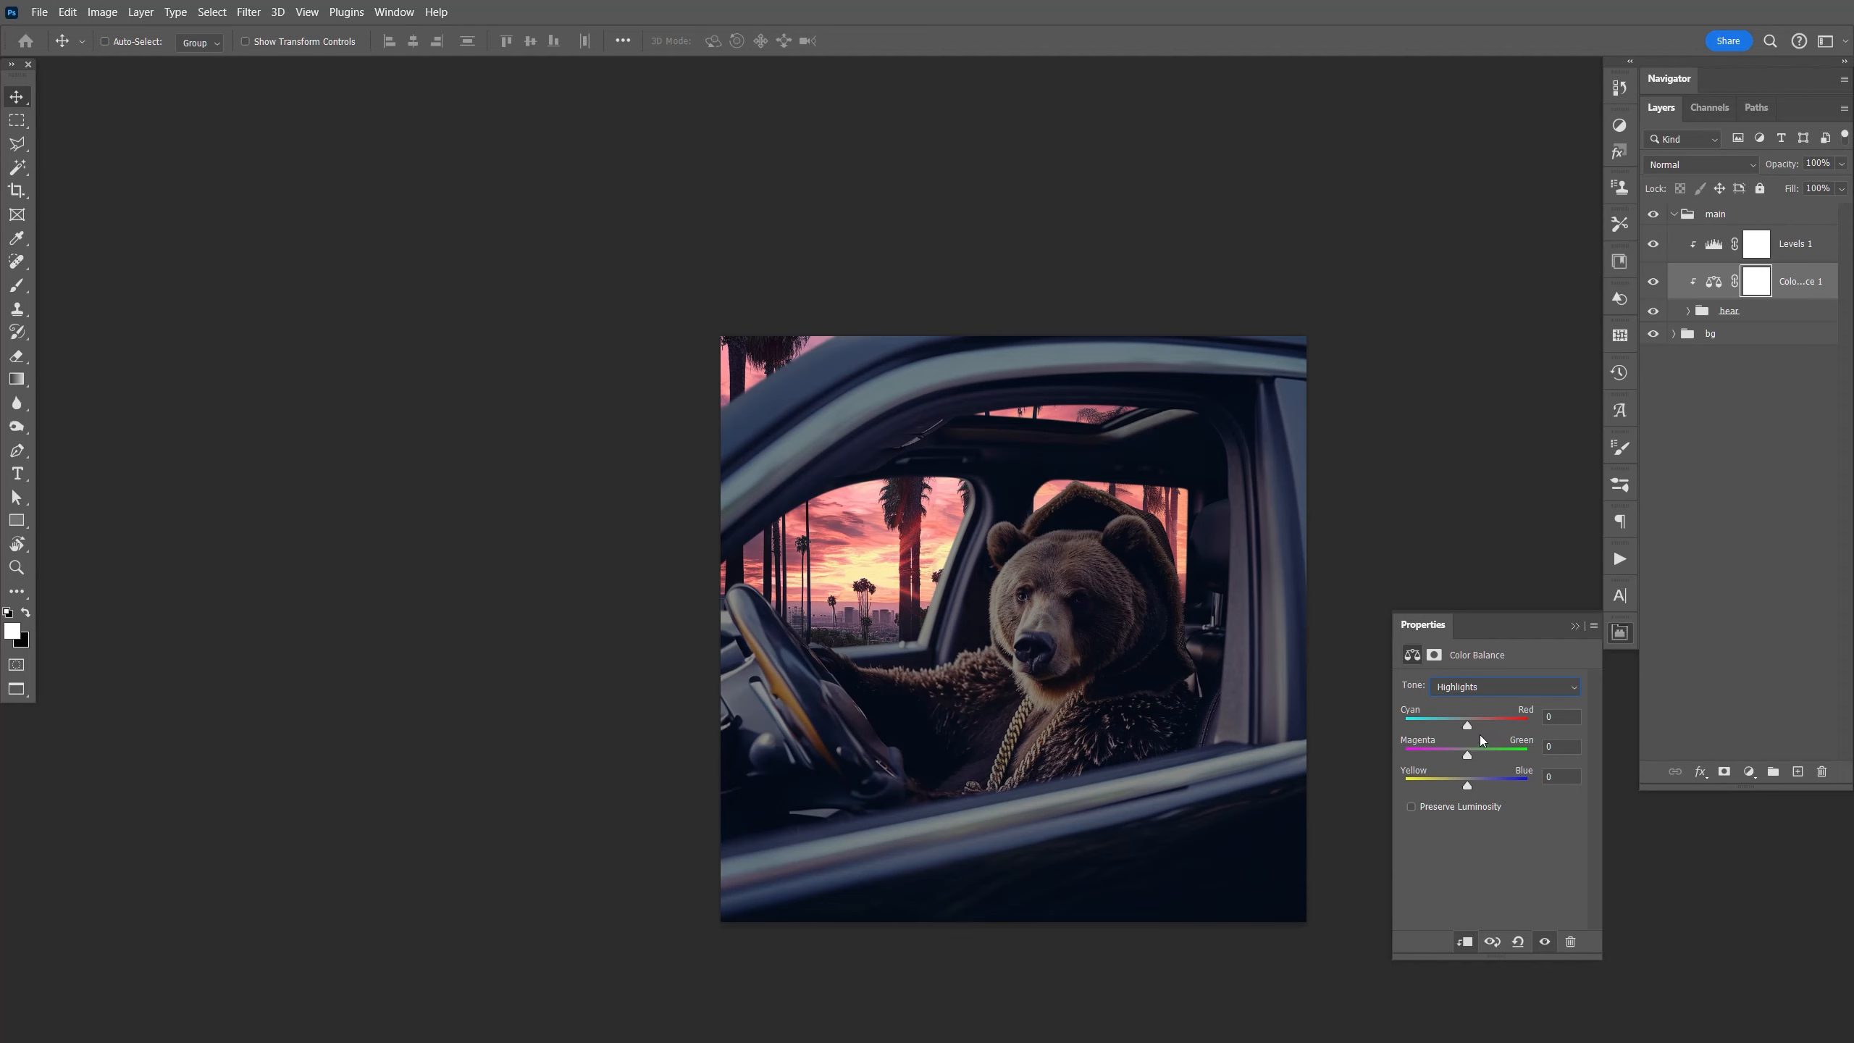
left_click(1467, 786)
Target the Levels 1 mask with the Brush tool for painting.
left_click(1760, 255)
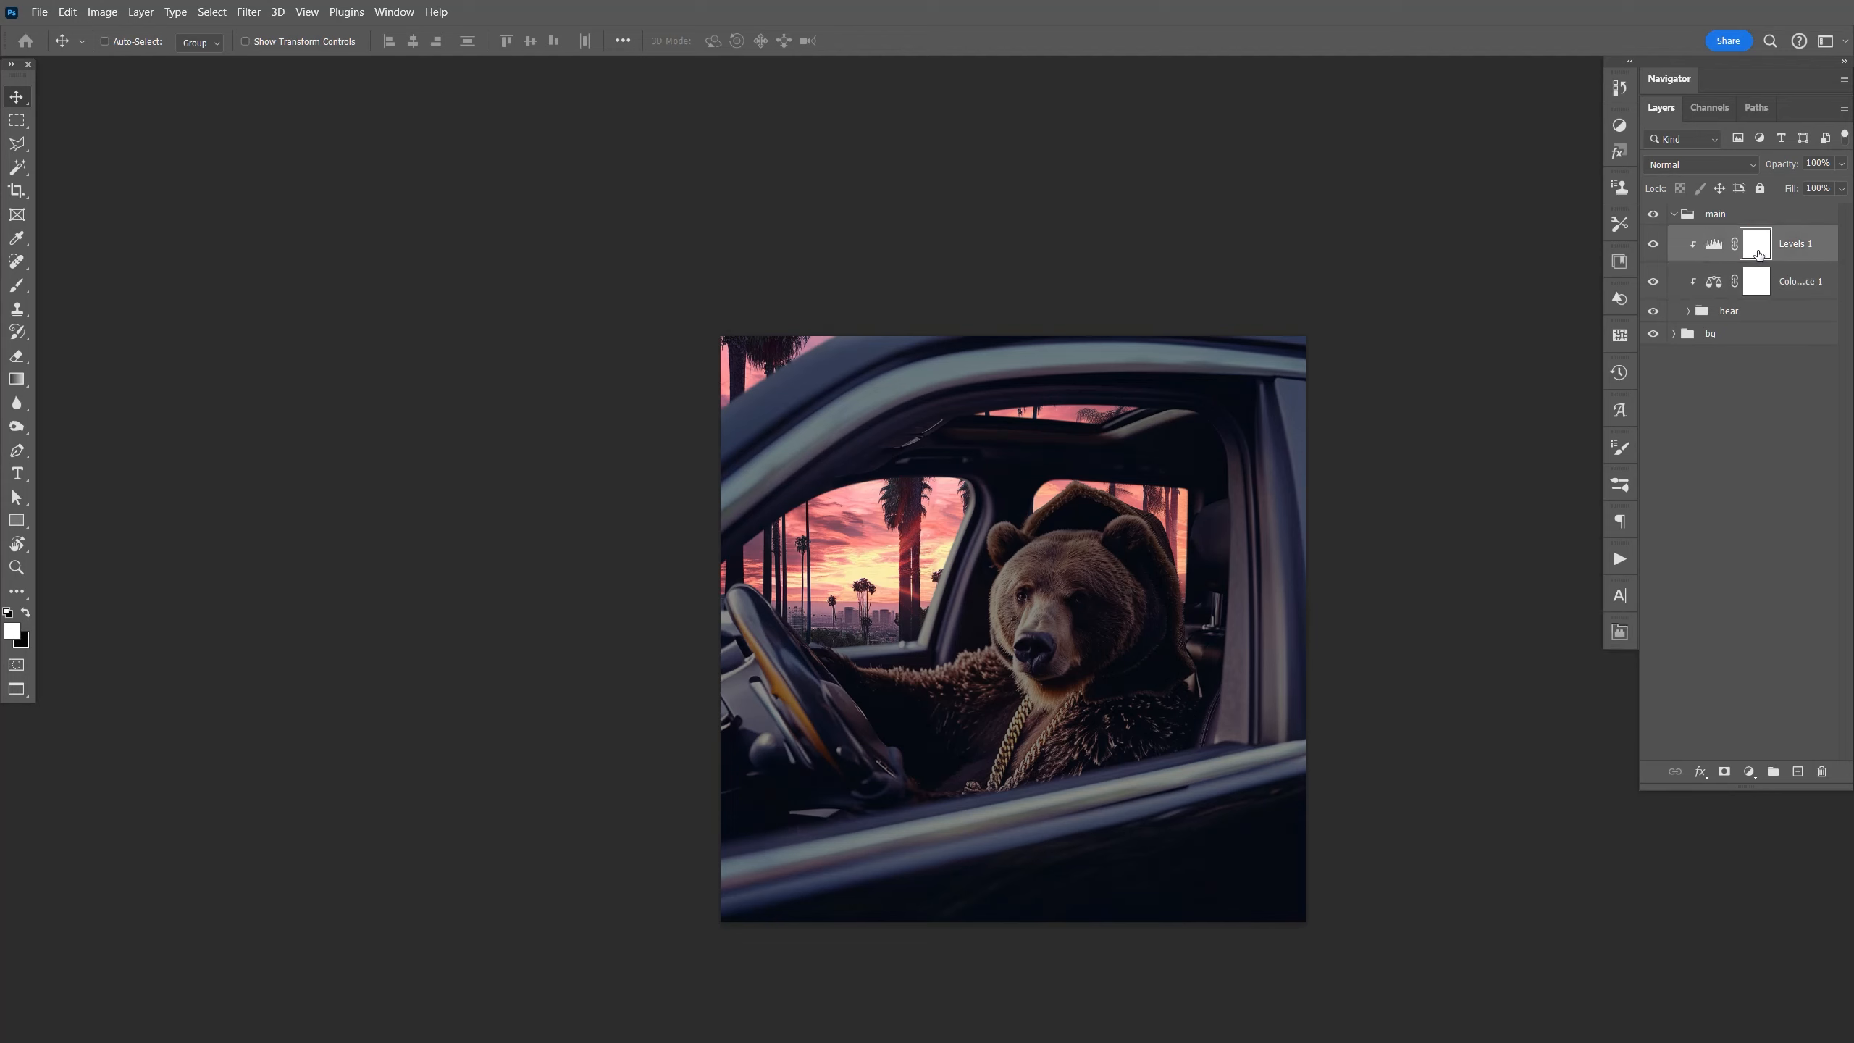
key("b")
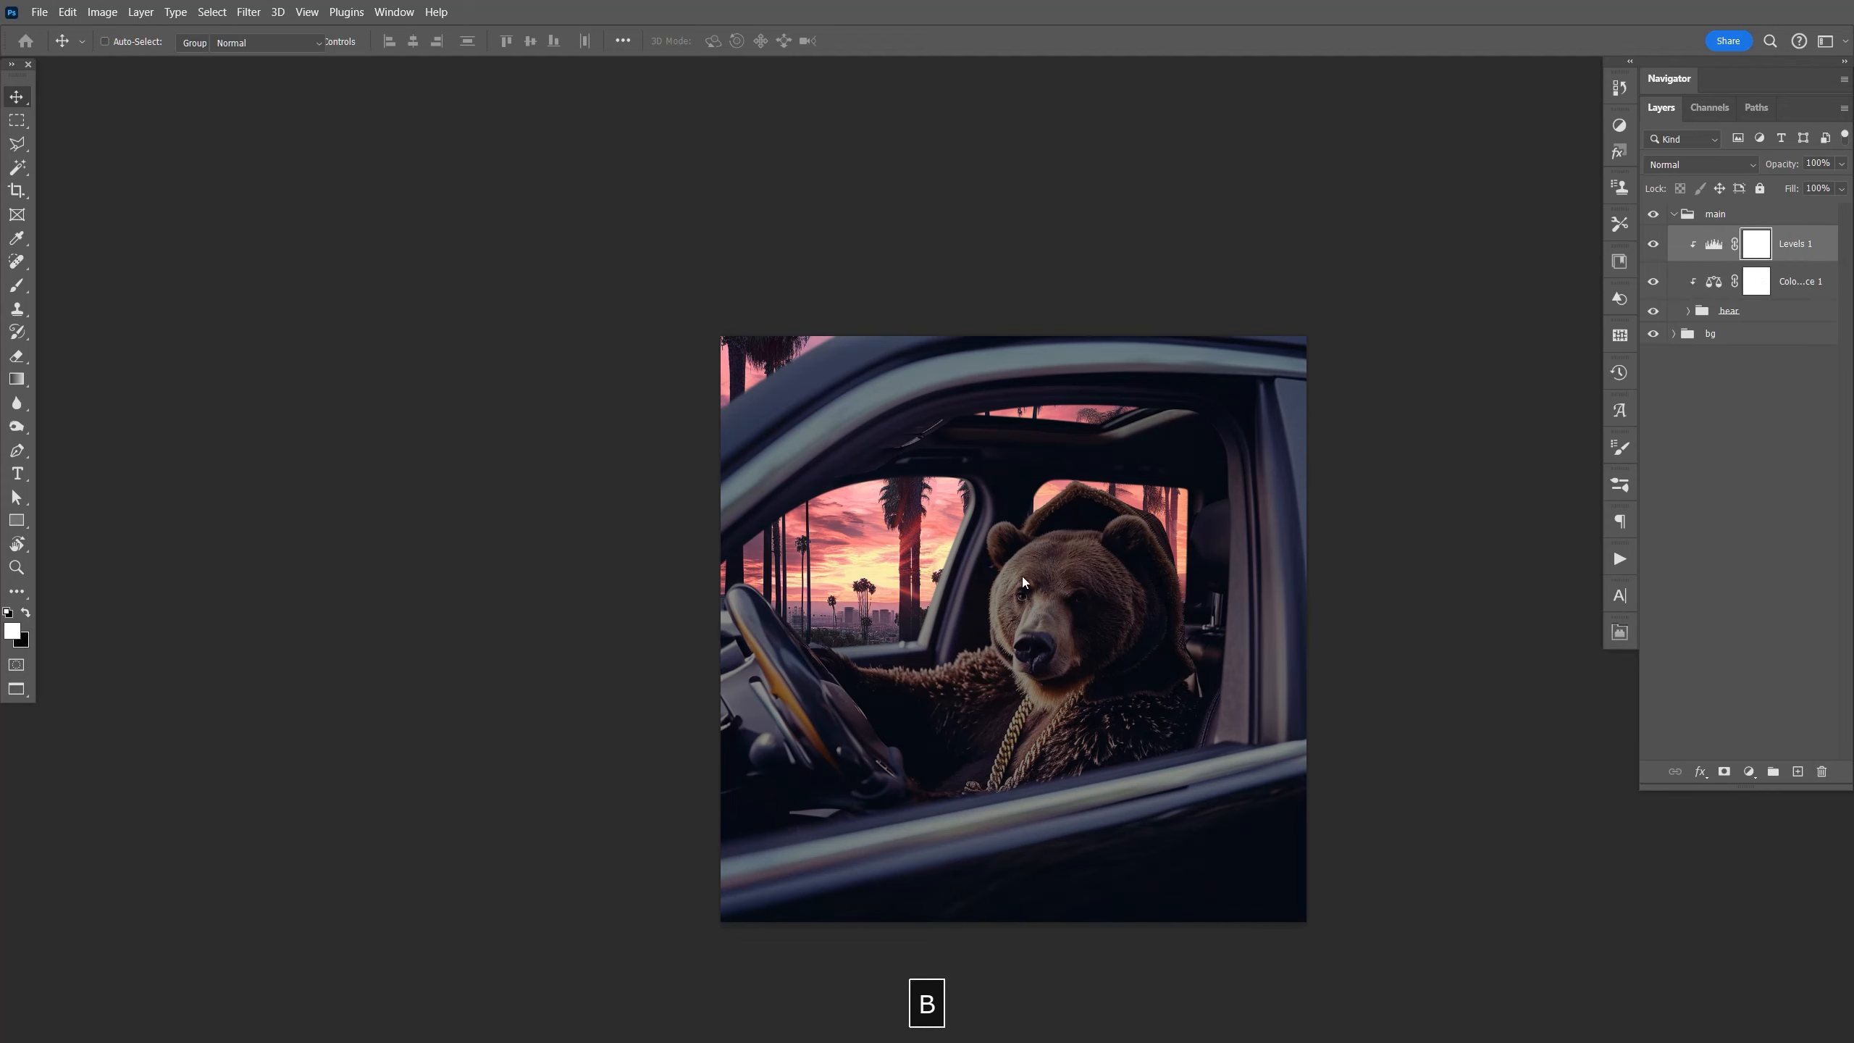
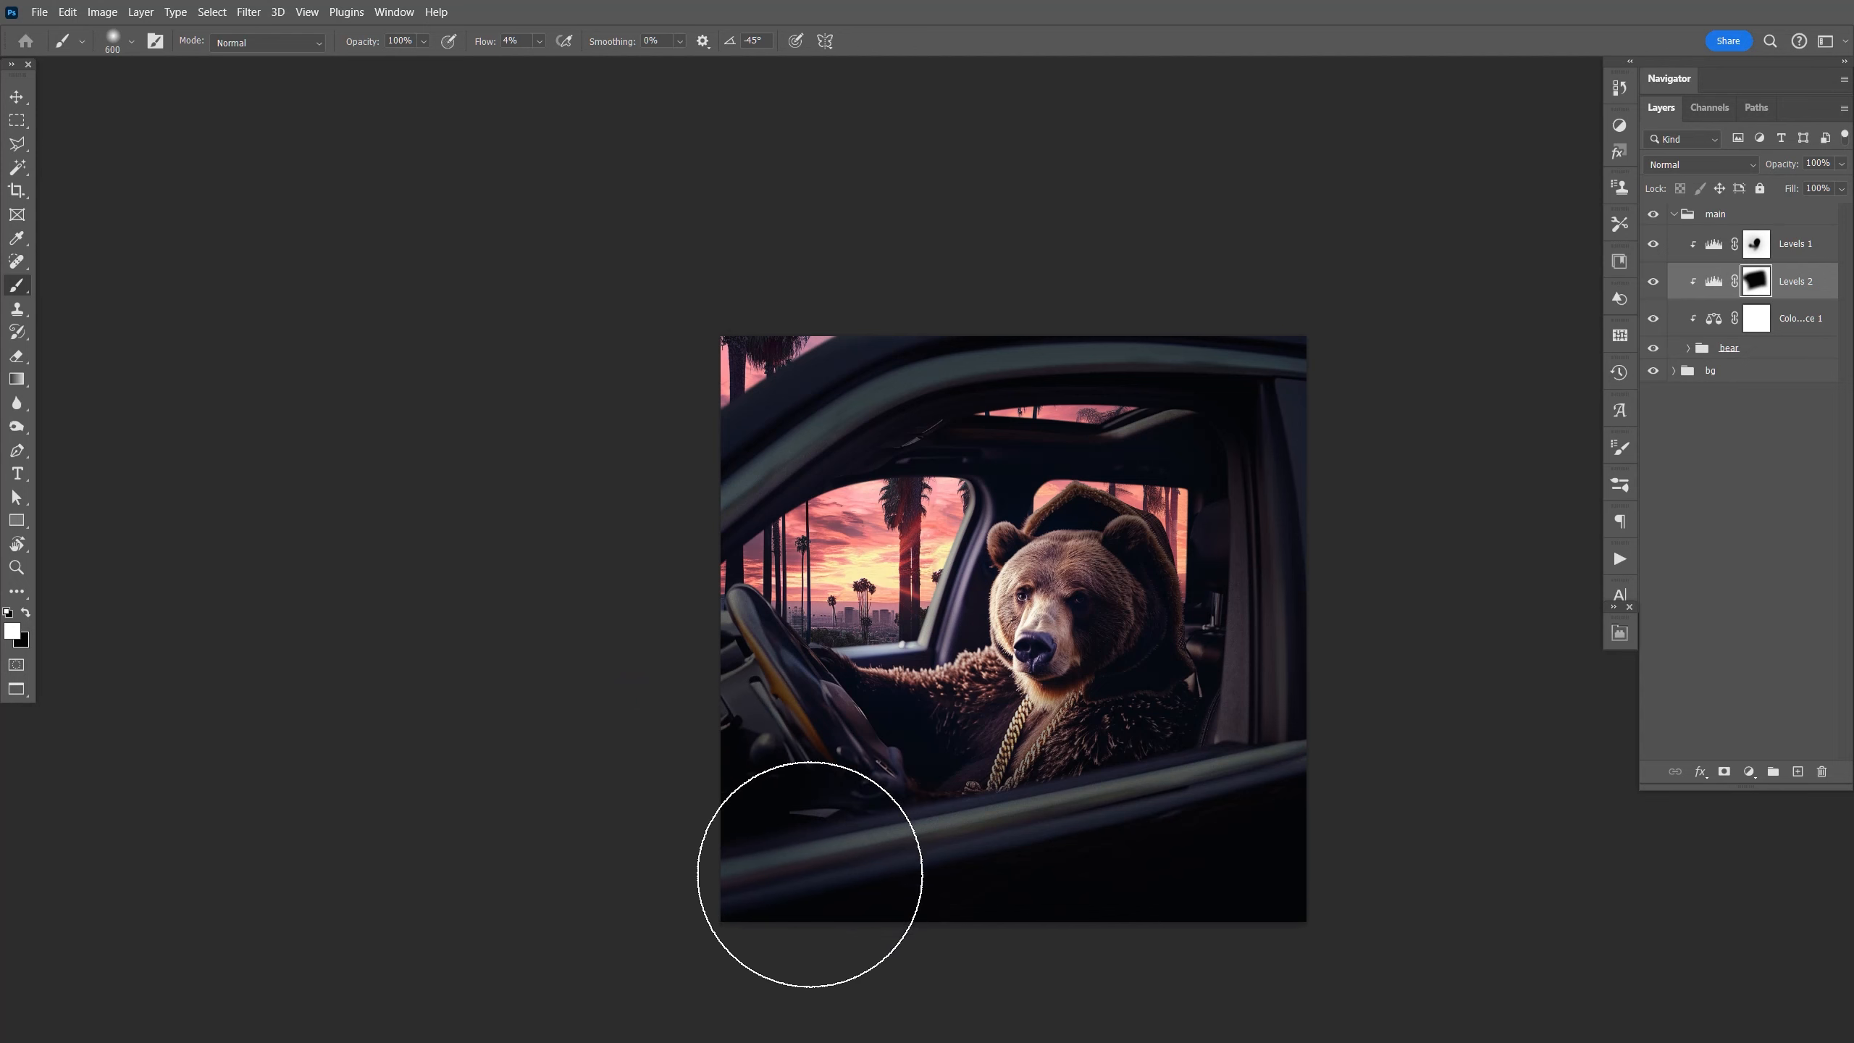
Save the document and play the Grey Noise action with the adj group selected.
key("ctrl+s")
key("v")
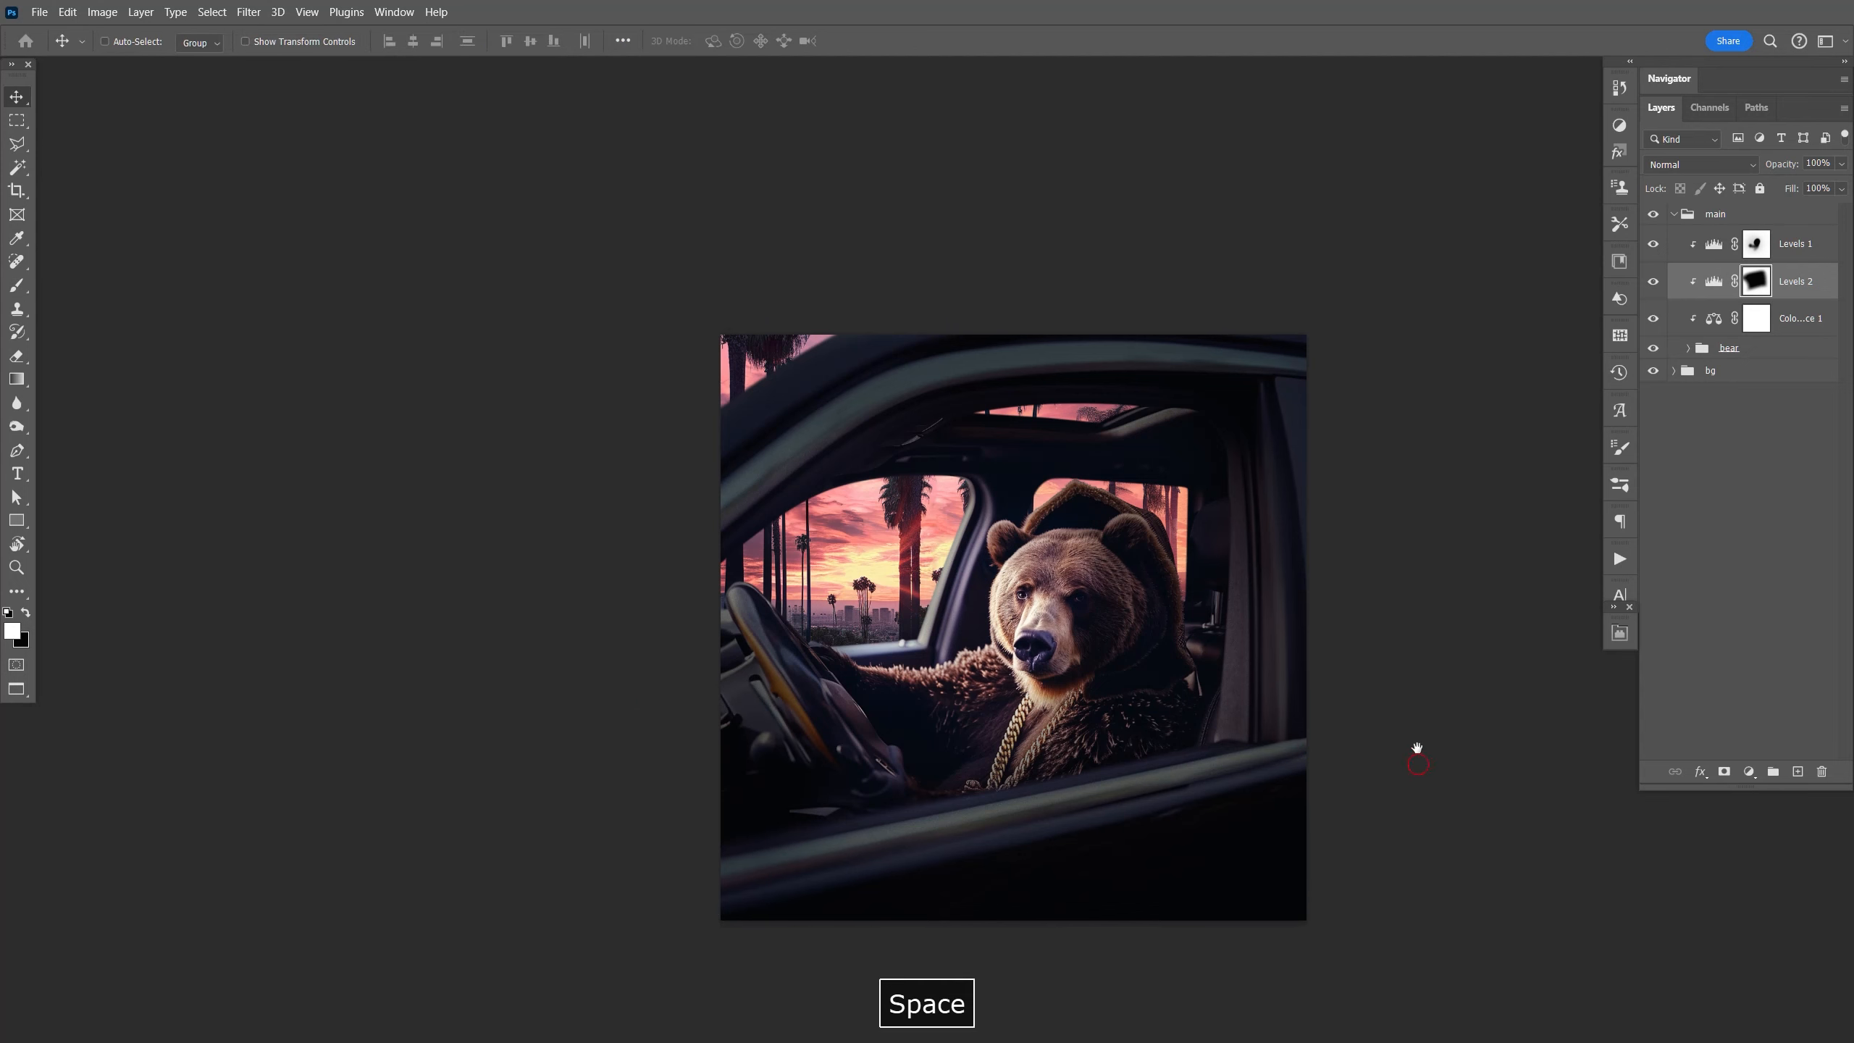
left_click_drag(1416, 774, 1445, 749)
key("ctrl+s")
left_click(1620, 558)
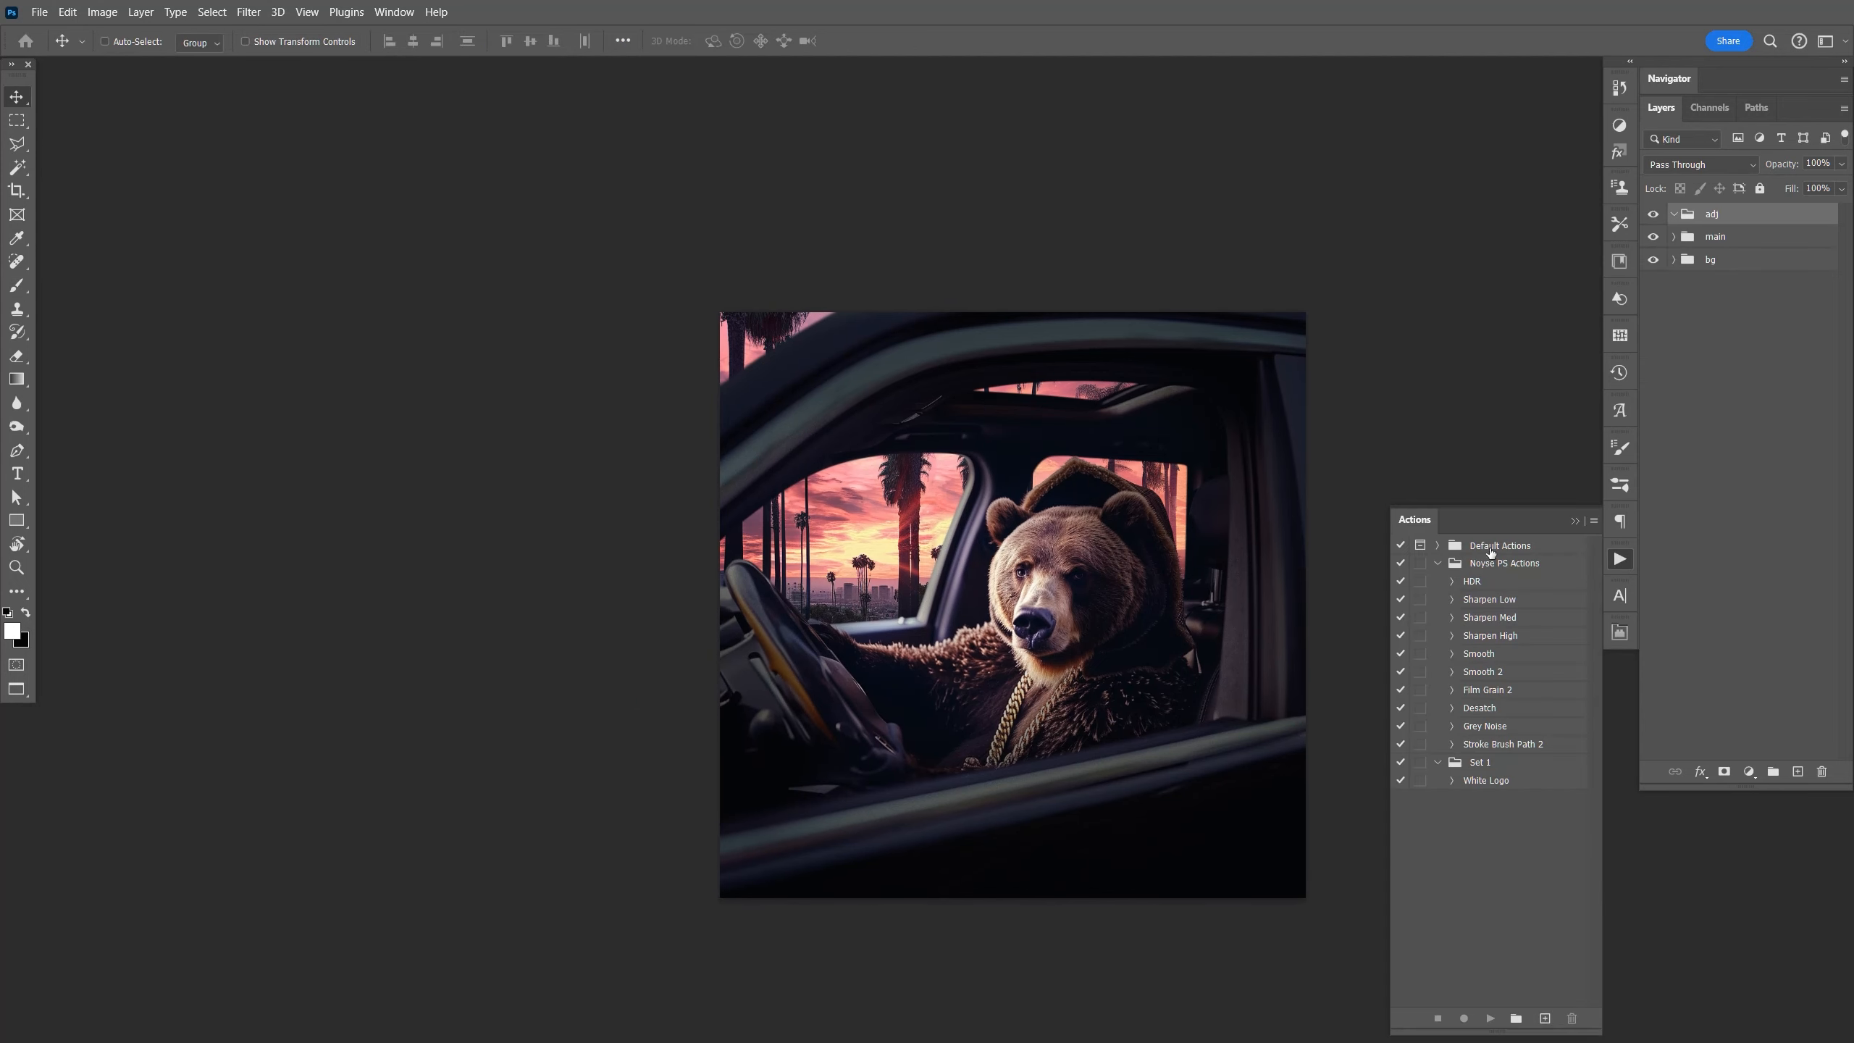
left_click(1497, 726)
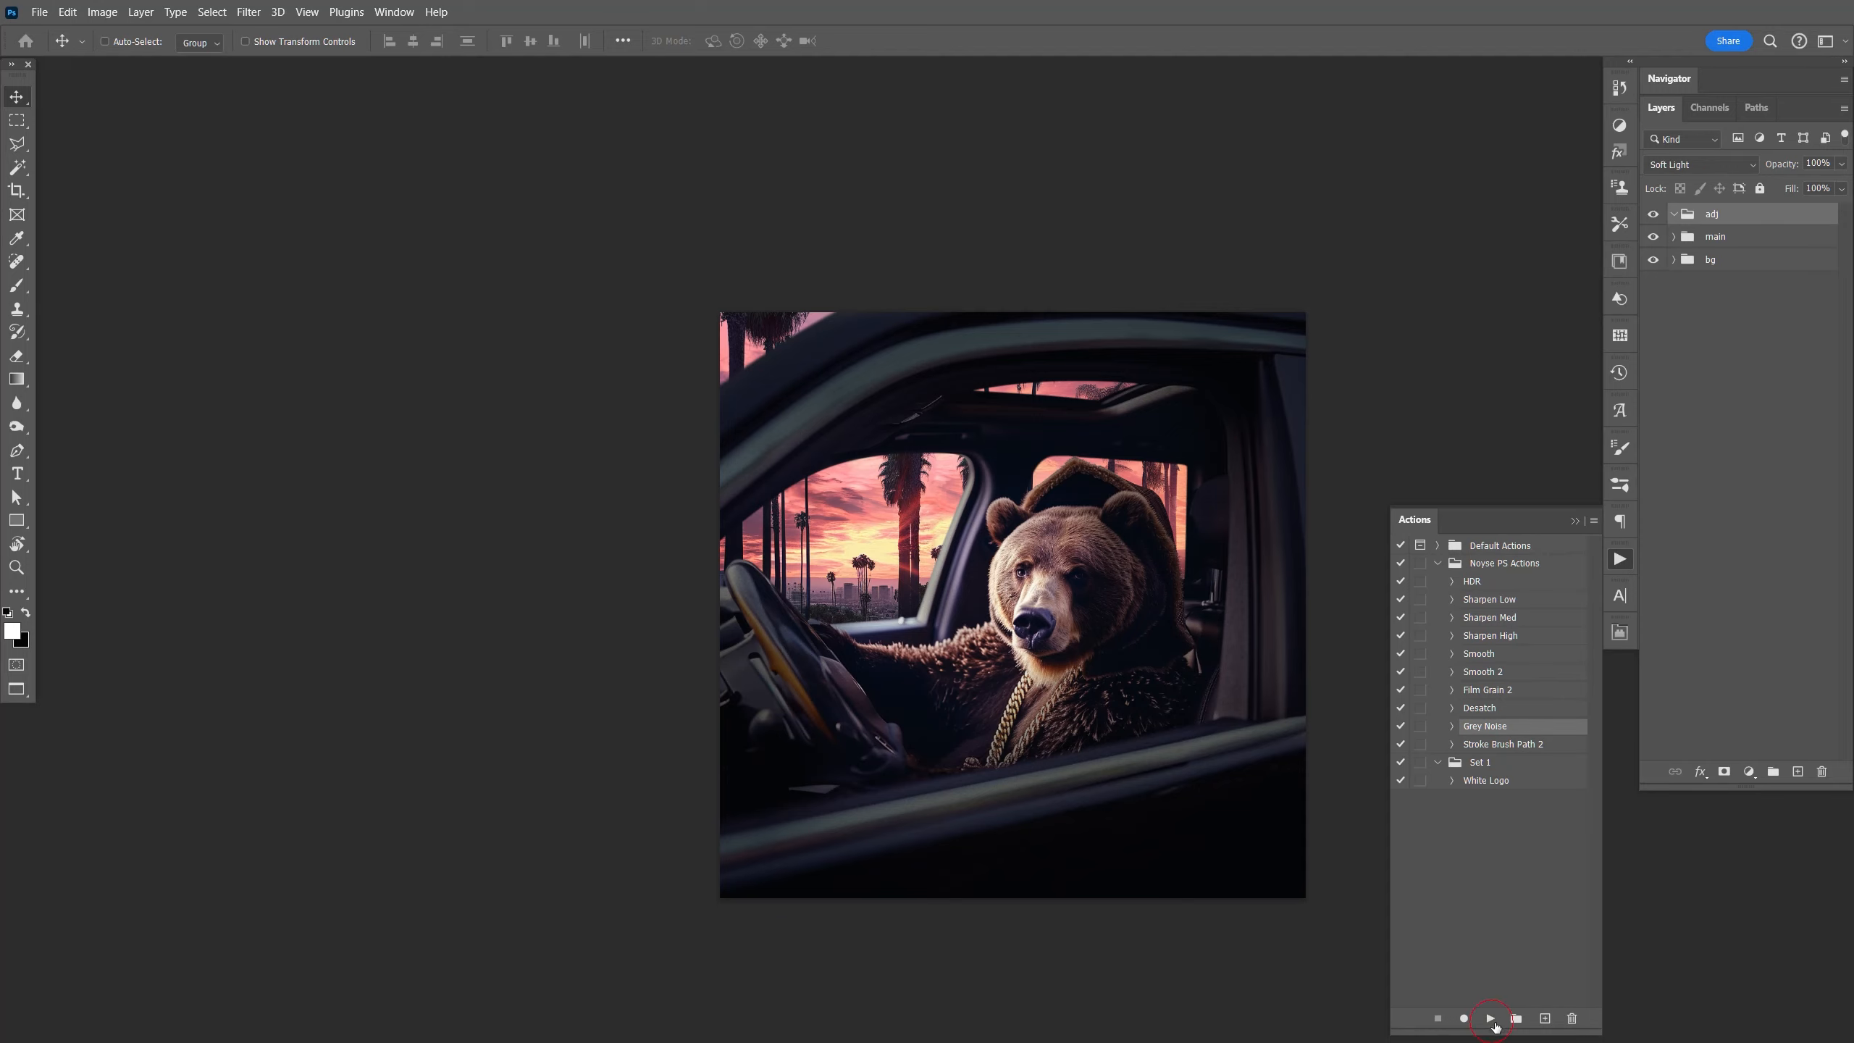
left_click(1492, 1020)
Compare the area around the bear's head with and without the two grey noise layers at close range.
key("ctrl+1")
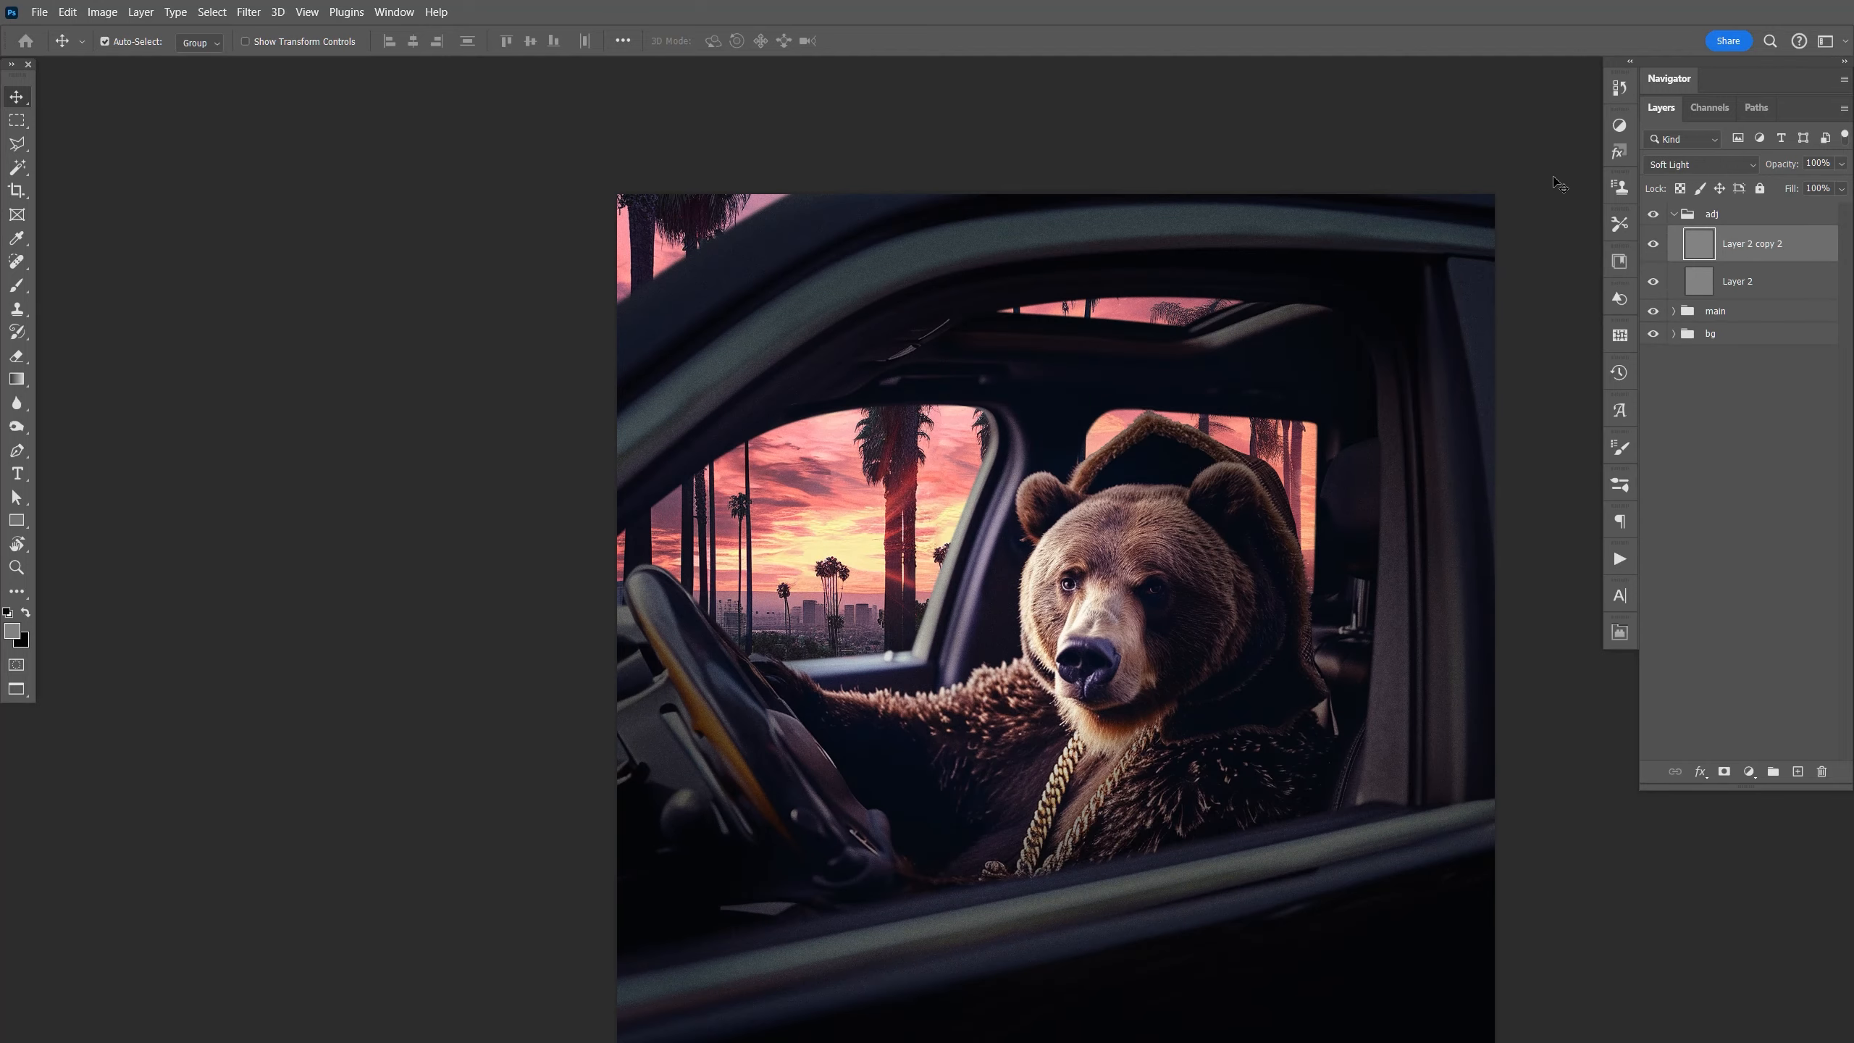
key("ctrl+equal")
key("ctrl+equal")
key("ctrl+equal")
key("space")
left_click_drag(1255, 447, 1138, 596)
left_click_drag(1653, 244, 1657, 283)
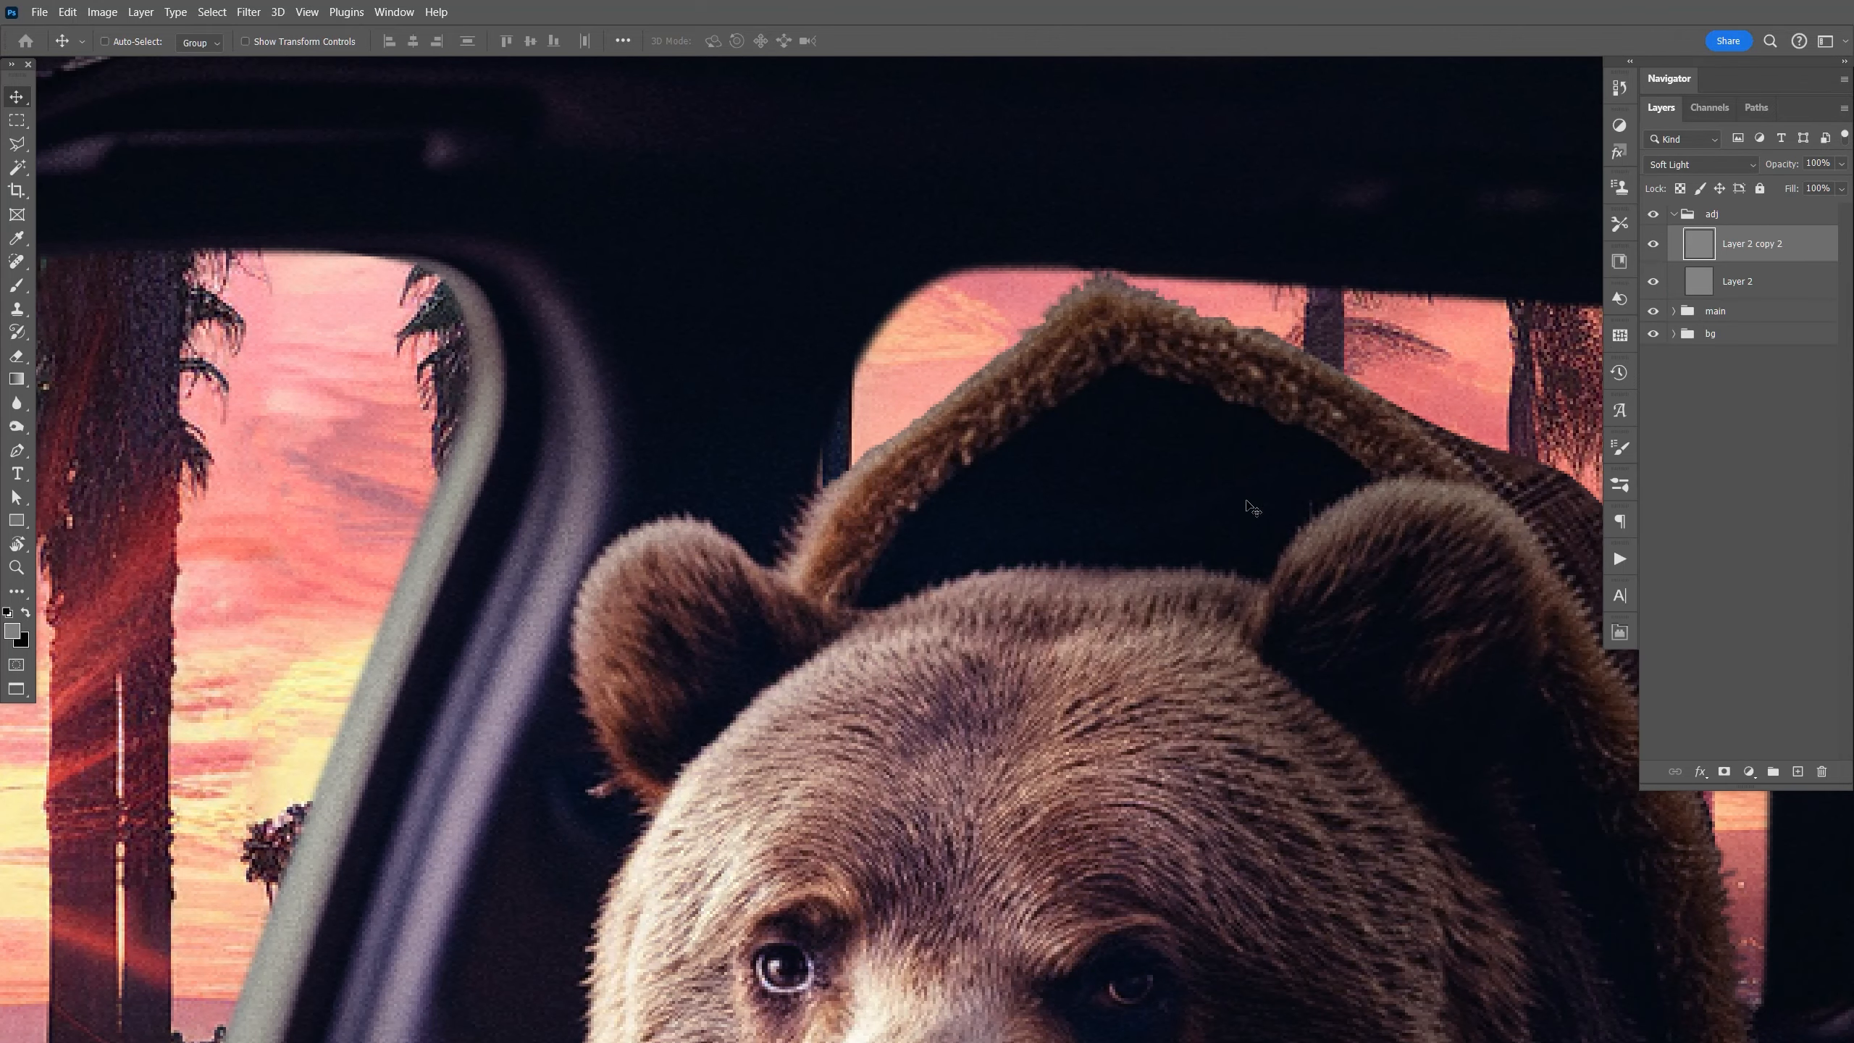
key("ctrl+1")
Collapse the adj group and create a new group named glow above the main group.
left_click(1673, 214)
left_click(1707, 238)
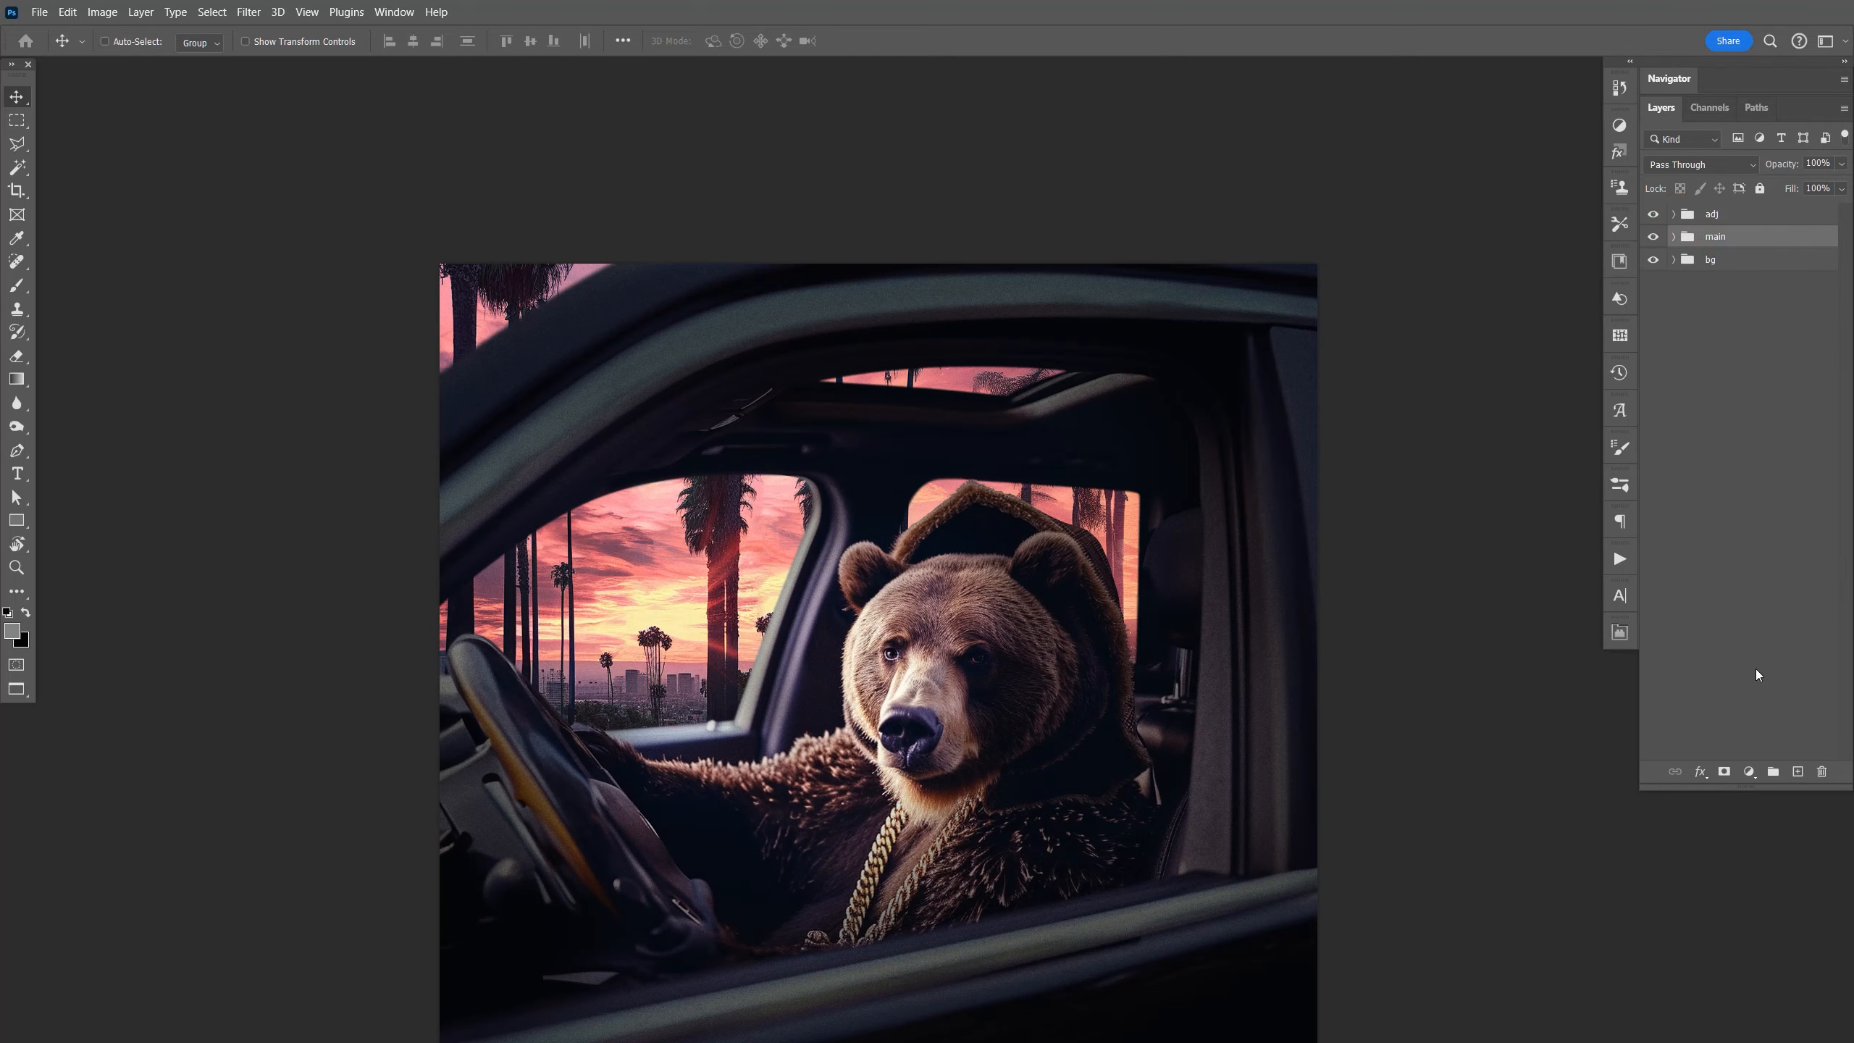
type("glow")
key("Return")
Add a Solid Color fill in the glow group, invert its mask to black, and choose magenta #cf52d0 for the fill.
left_click(1751, 774)
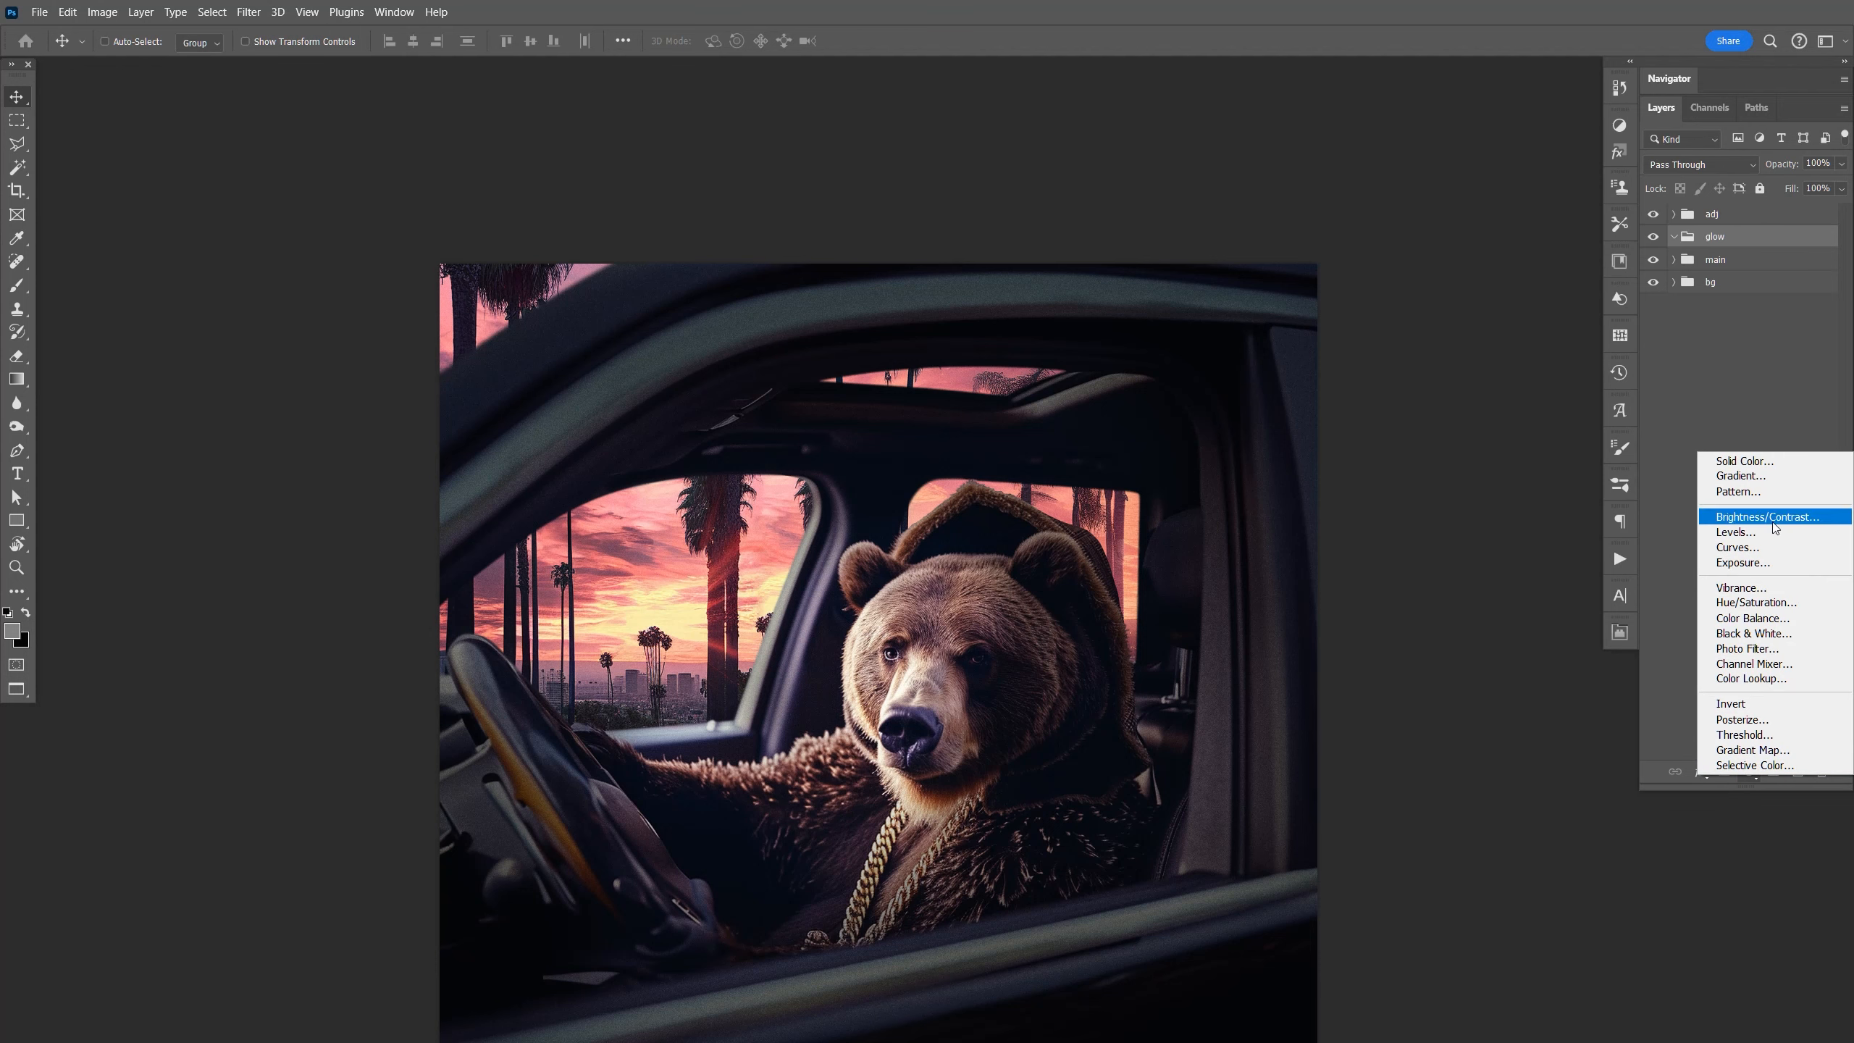
left_click(1761, 464)
left_click(1743, 418)
left_click(1741, 267)
key("ctrl+i")
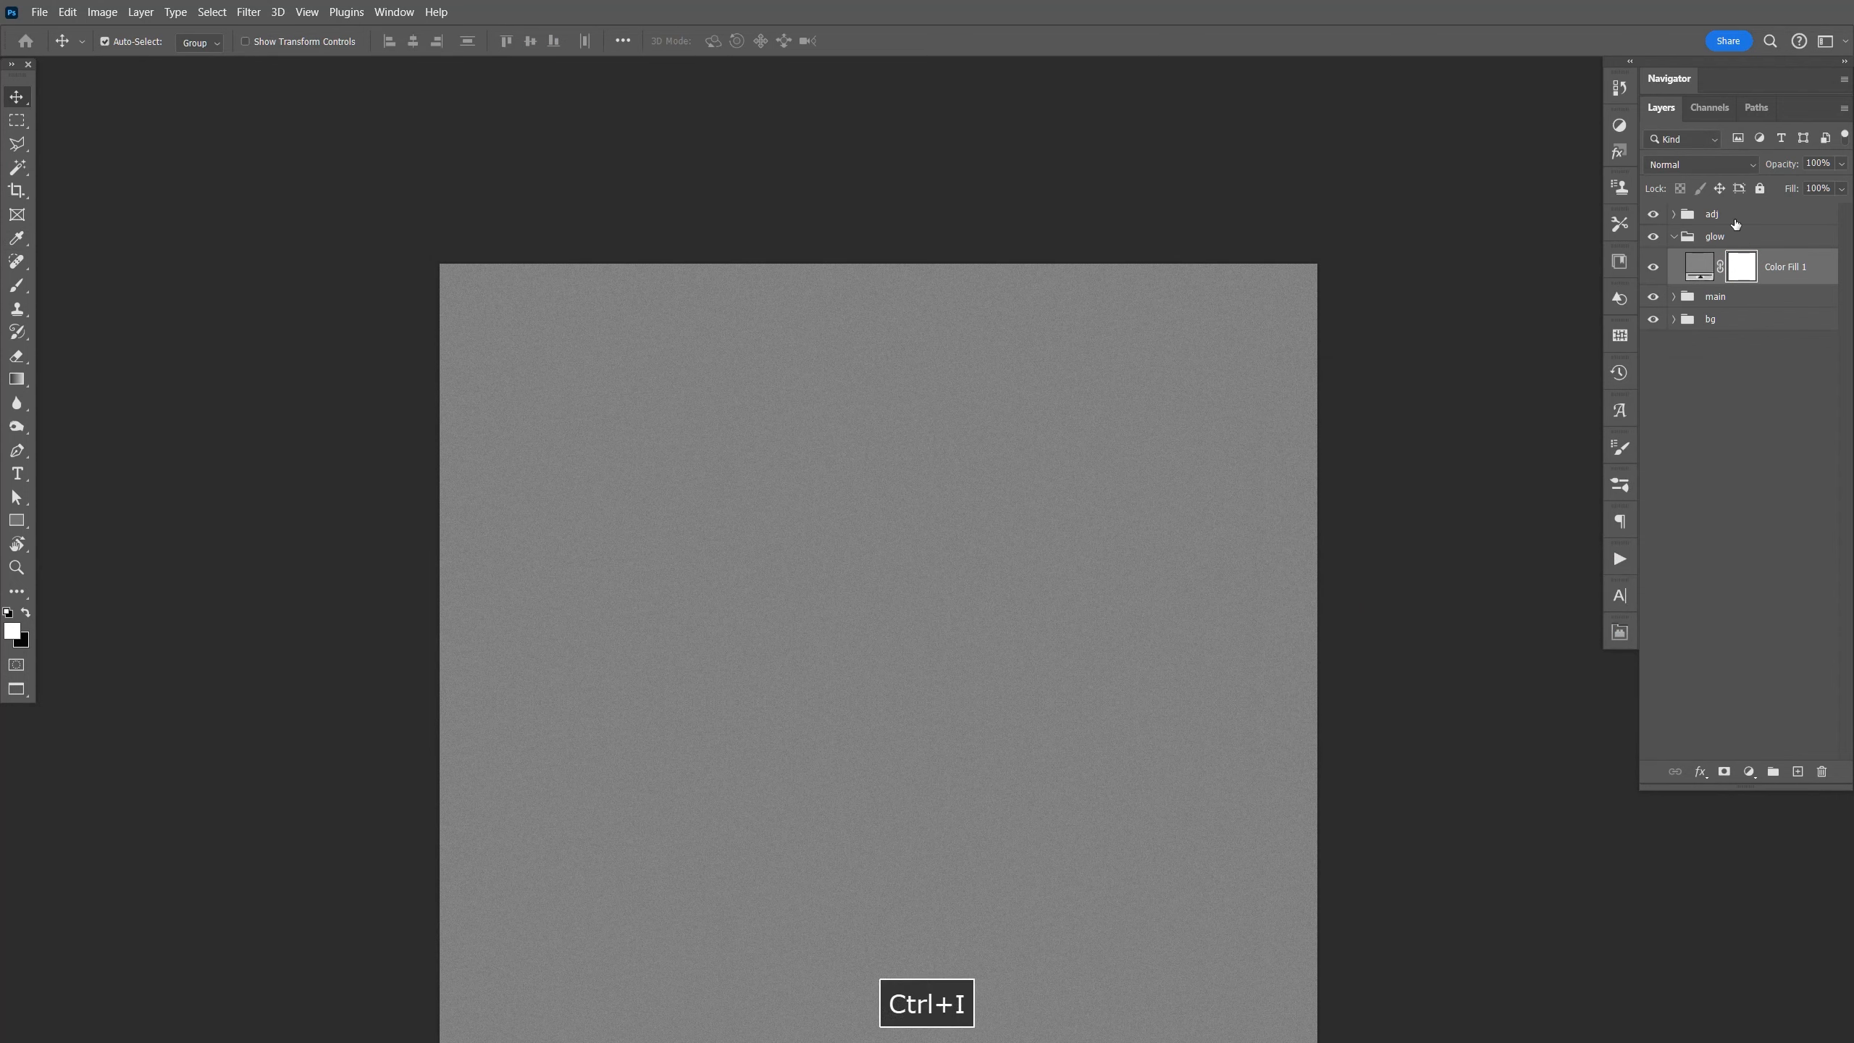
double_click(1697, 266)
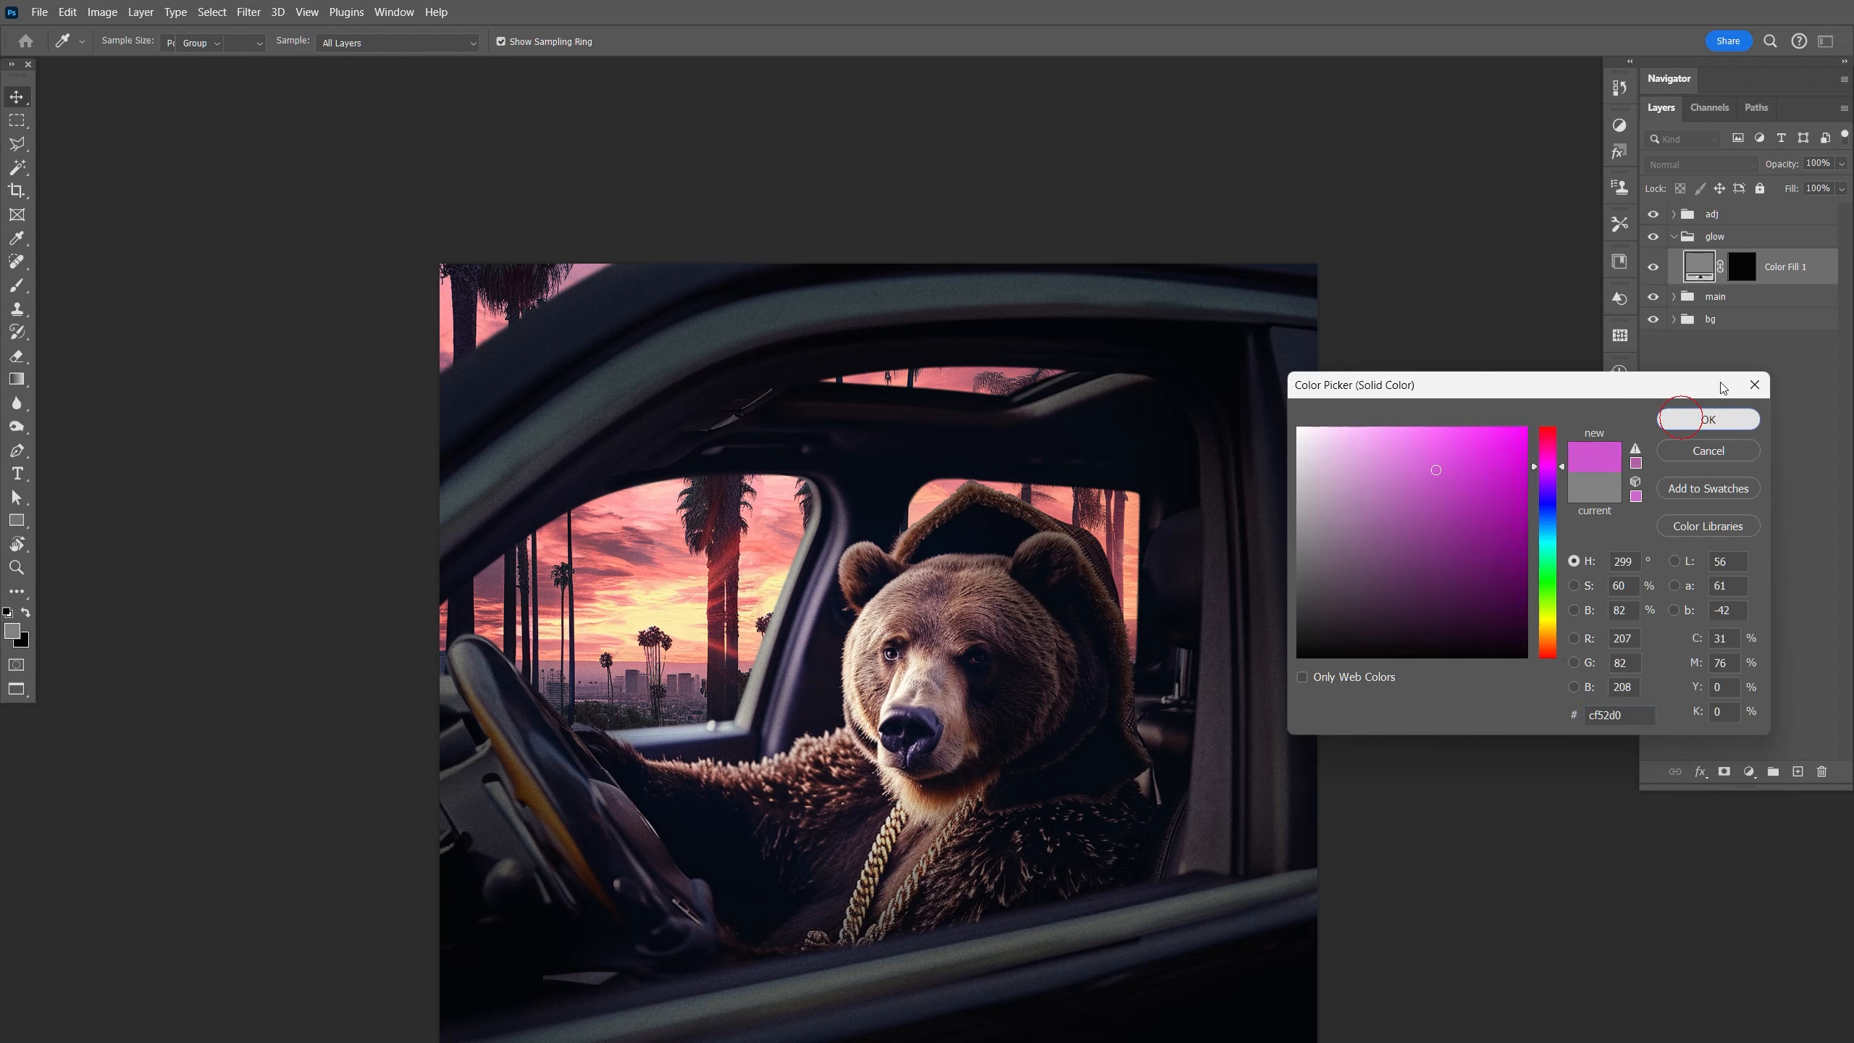
Confirm the magenta fill, set it to Linear Dodge (Add), and paint soft glow on its mask over the side window behind the steering wheel.
left_click(1707, 419)
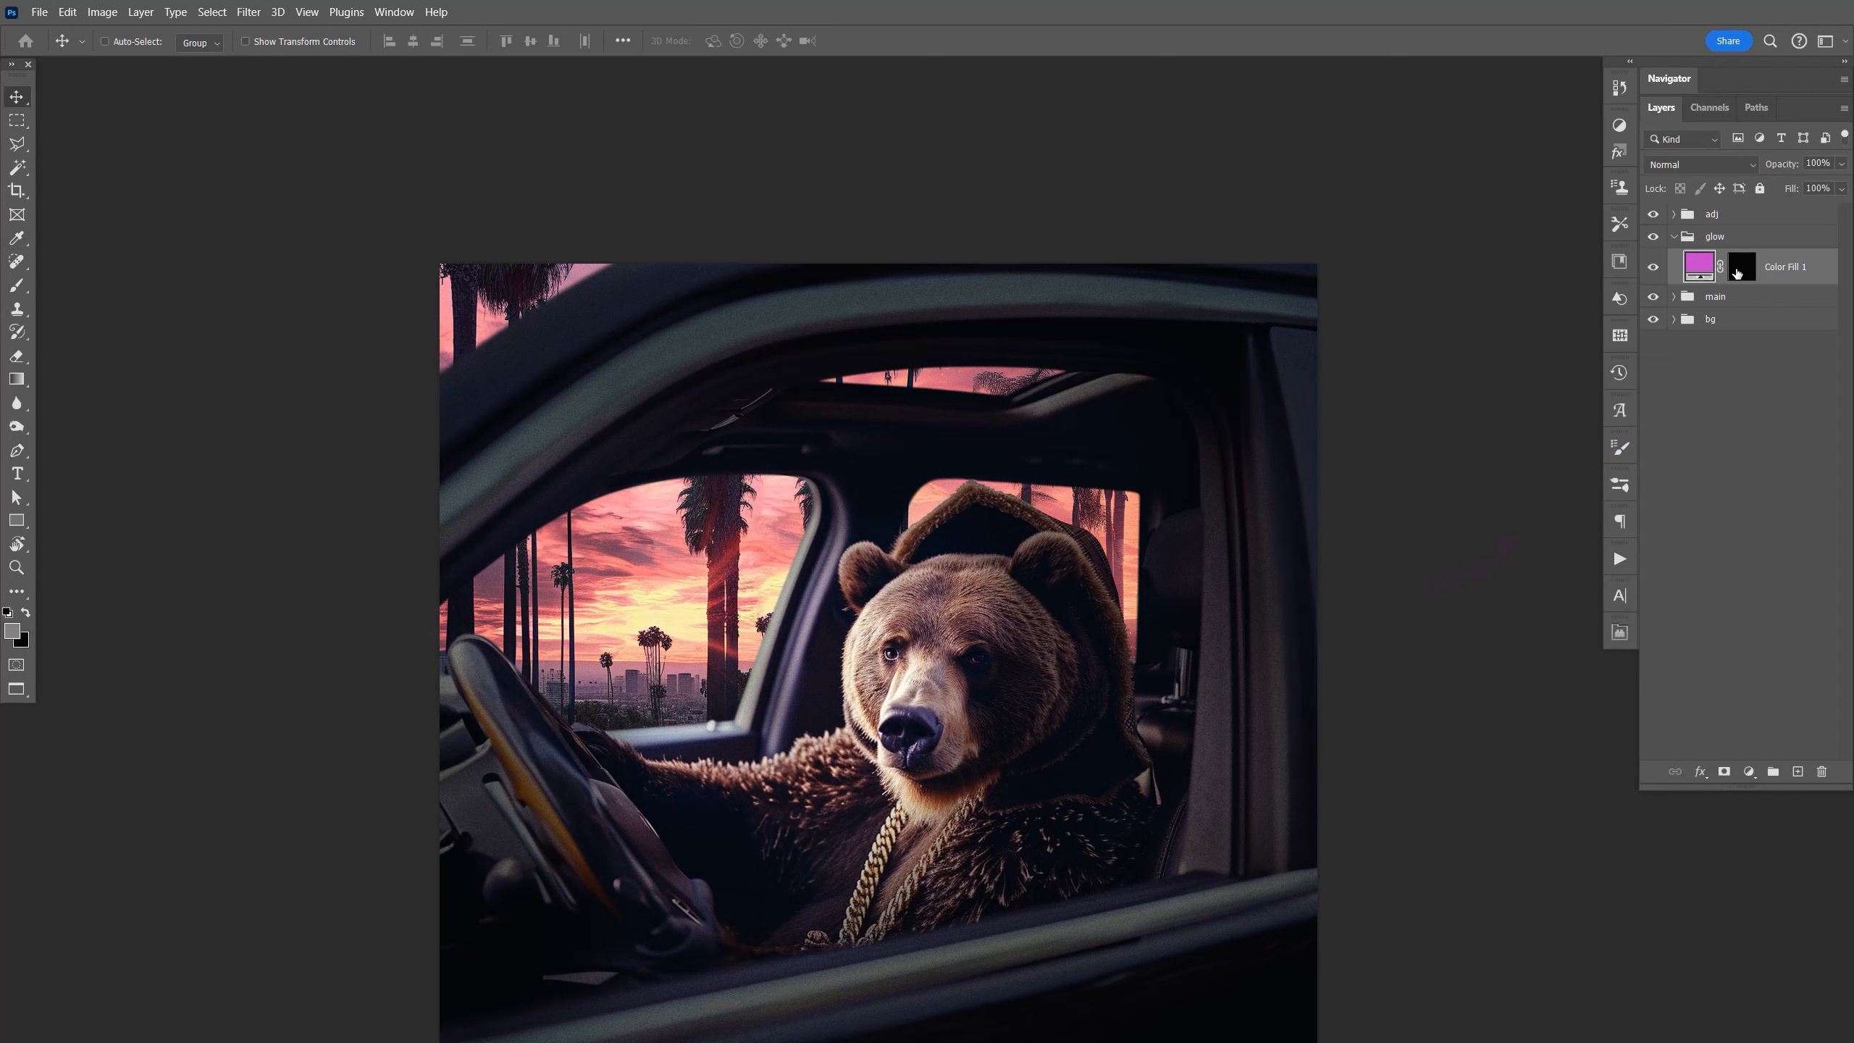
left_click(1693, 168)
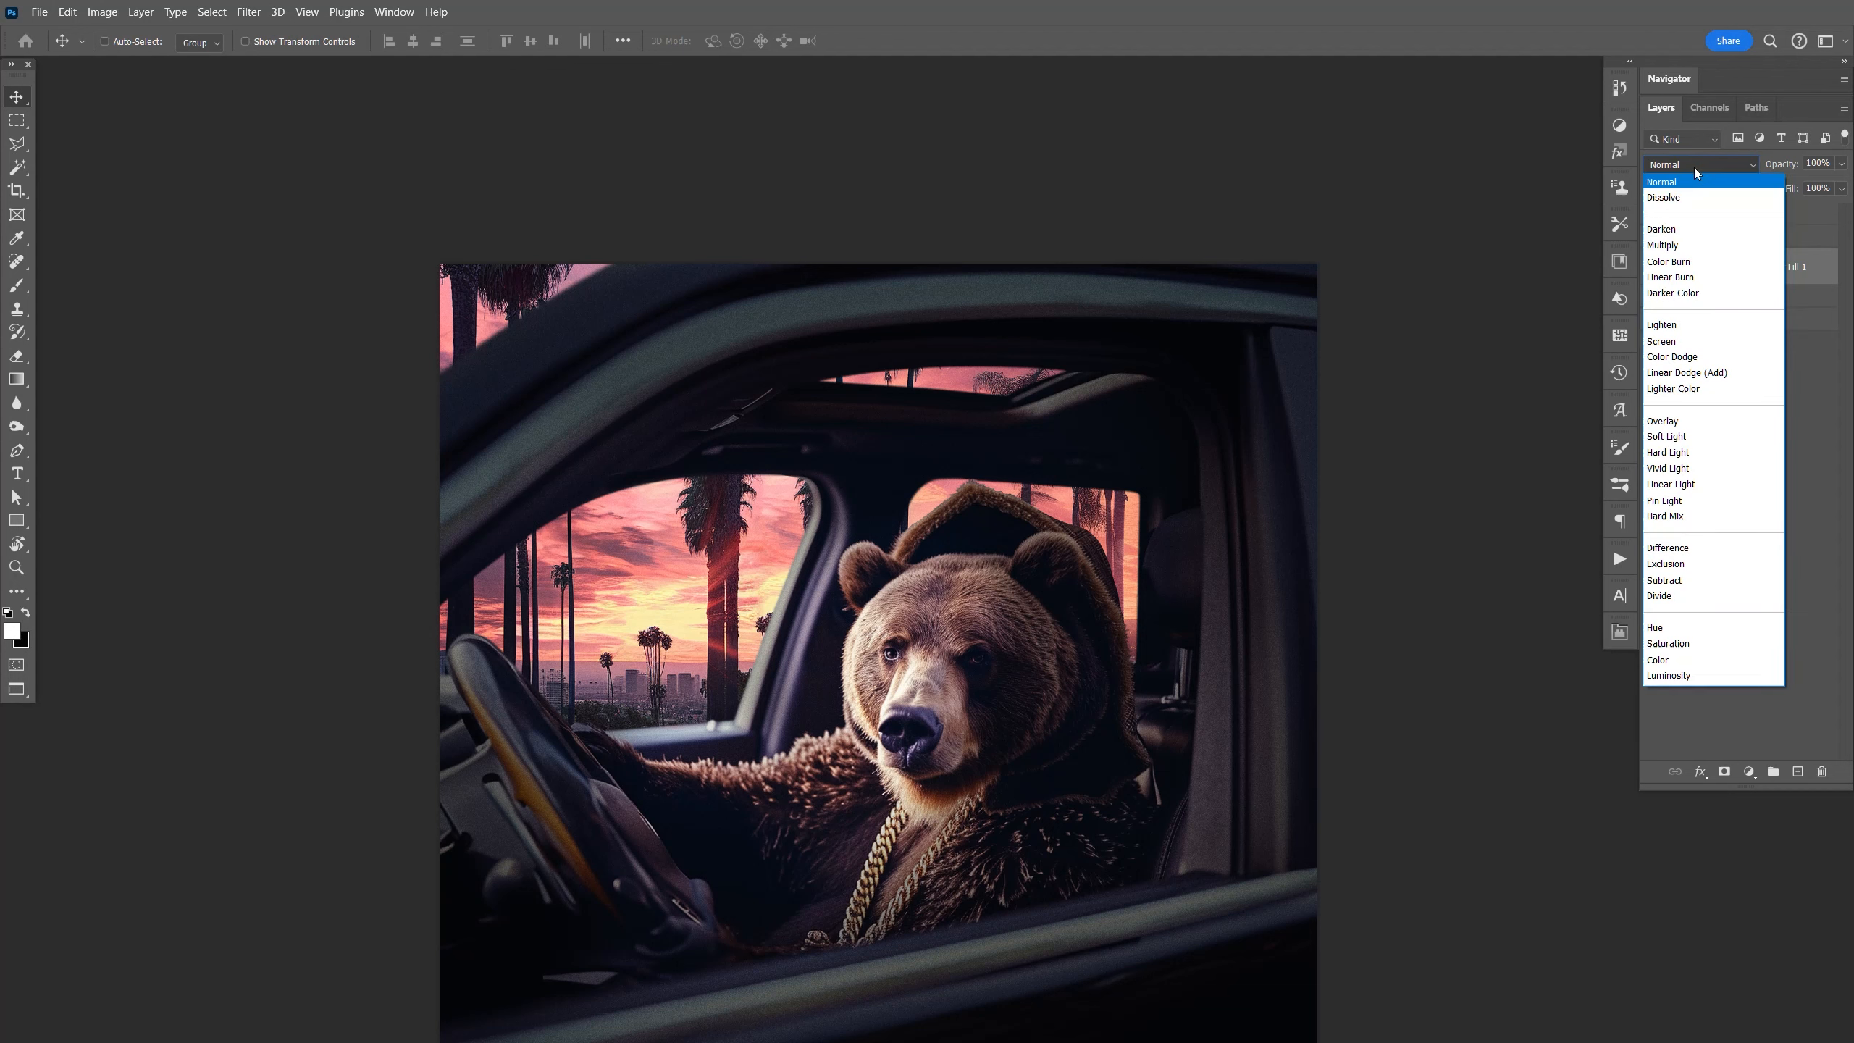
left_click(1723, 375)
key("b")
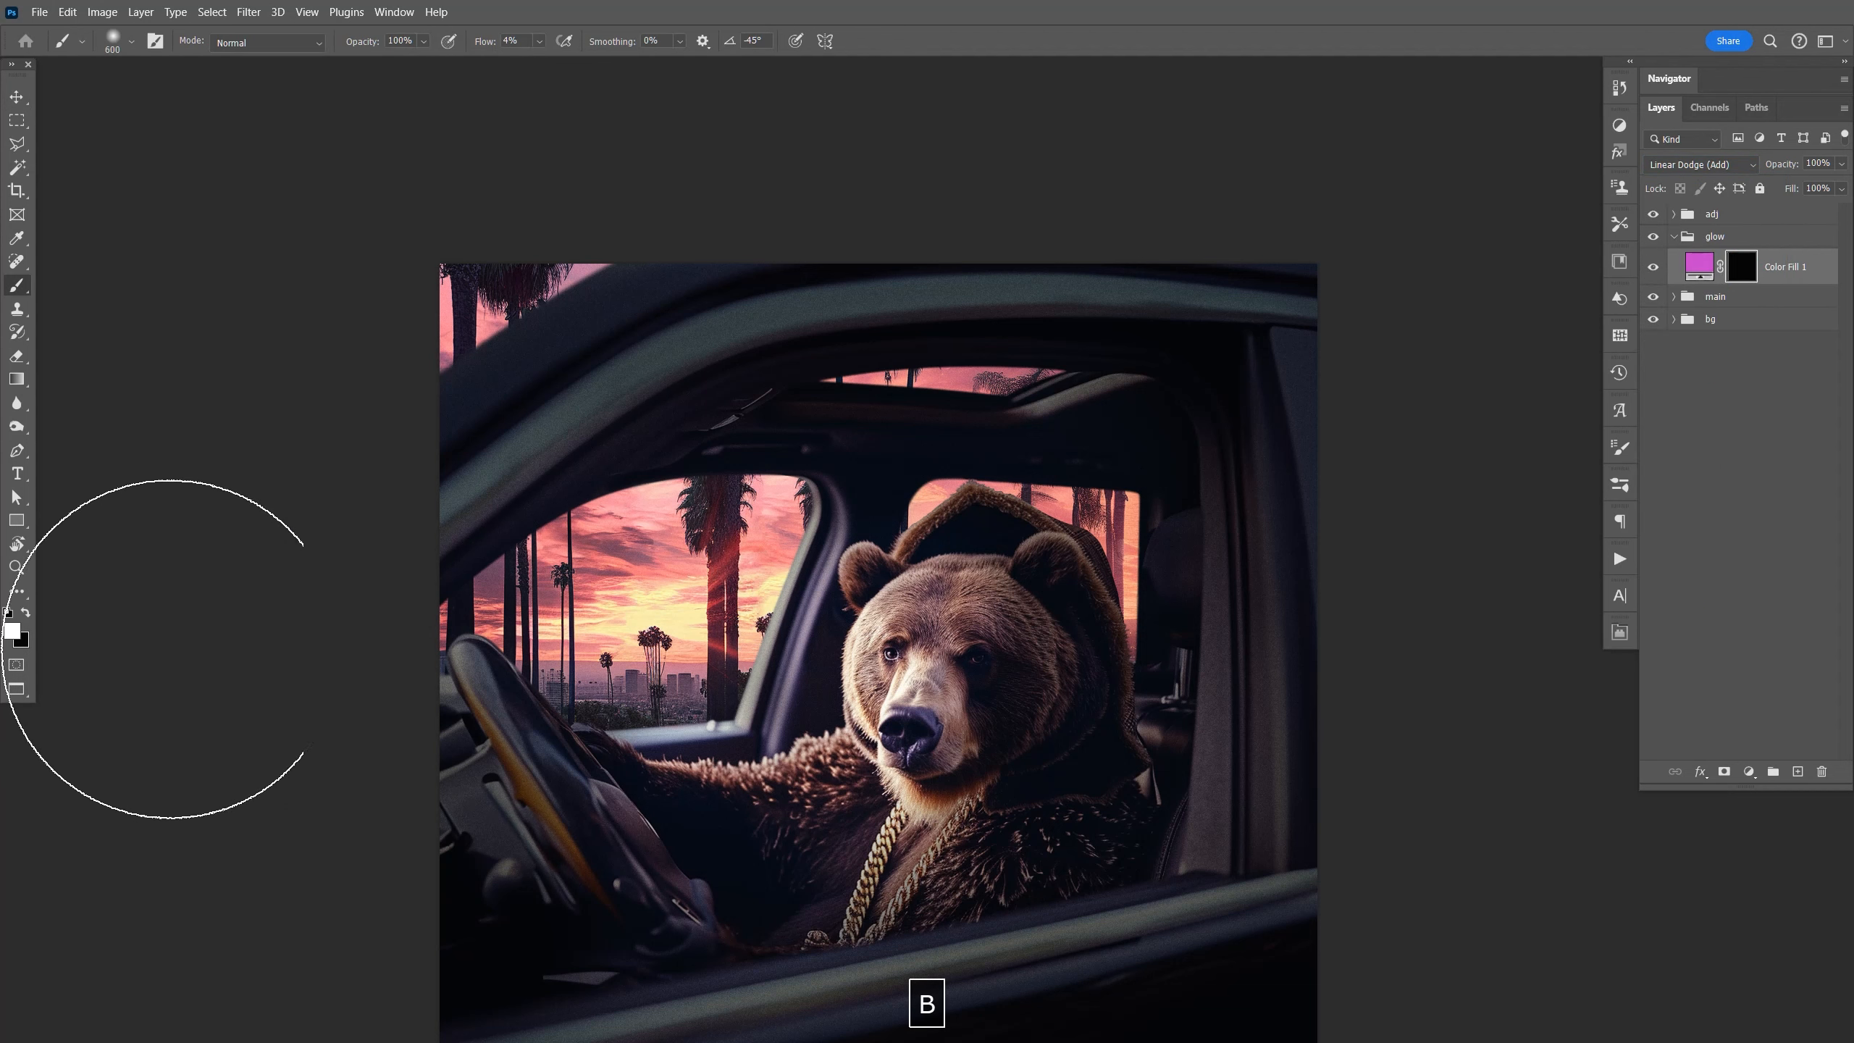
left_click_drag(687, 627, 693, 630)
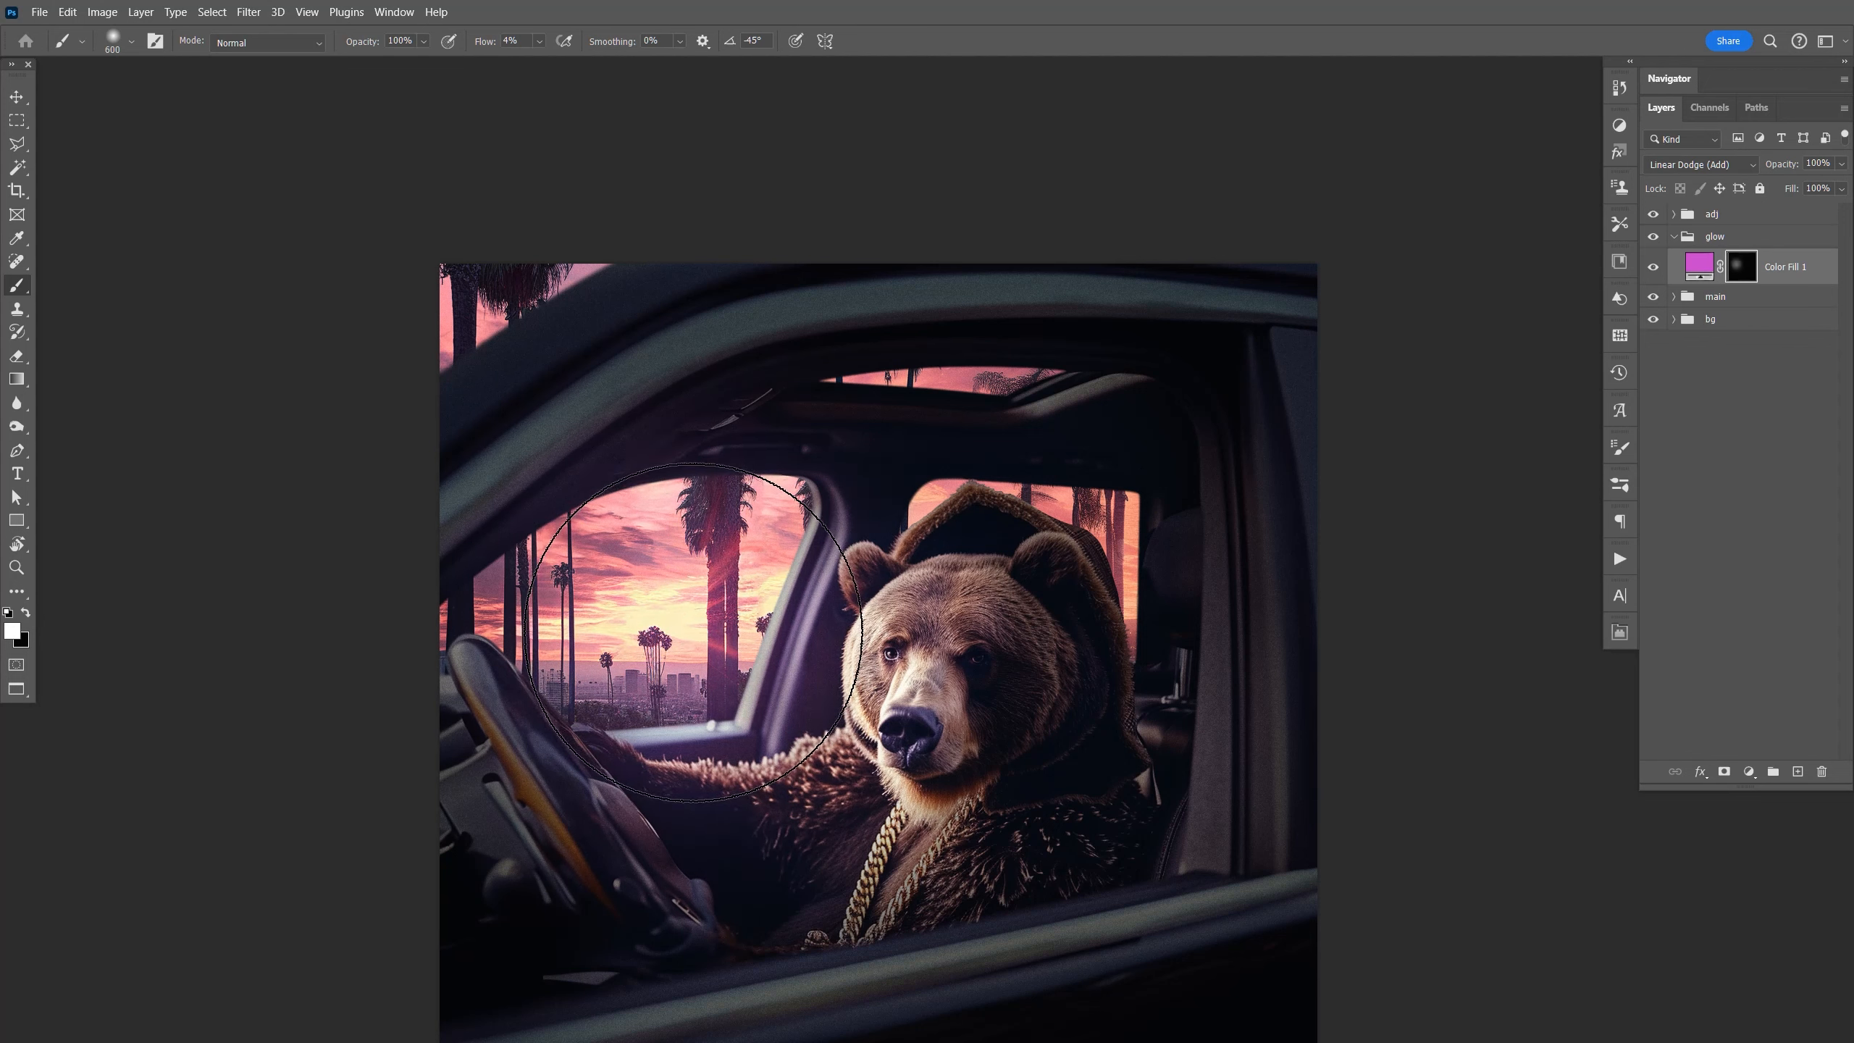
Change the glow fill's colour to orange #bf883a and its blend mode to Color Dodge.
double_click(1699, 266)
left_click_drag(1563, 474, 1564, 637)
mouse_move(1487, 531)
left_mouse_down()
mouse_move(1501, 499)
mouse_move(1457, 485)
left_mouse_up()
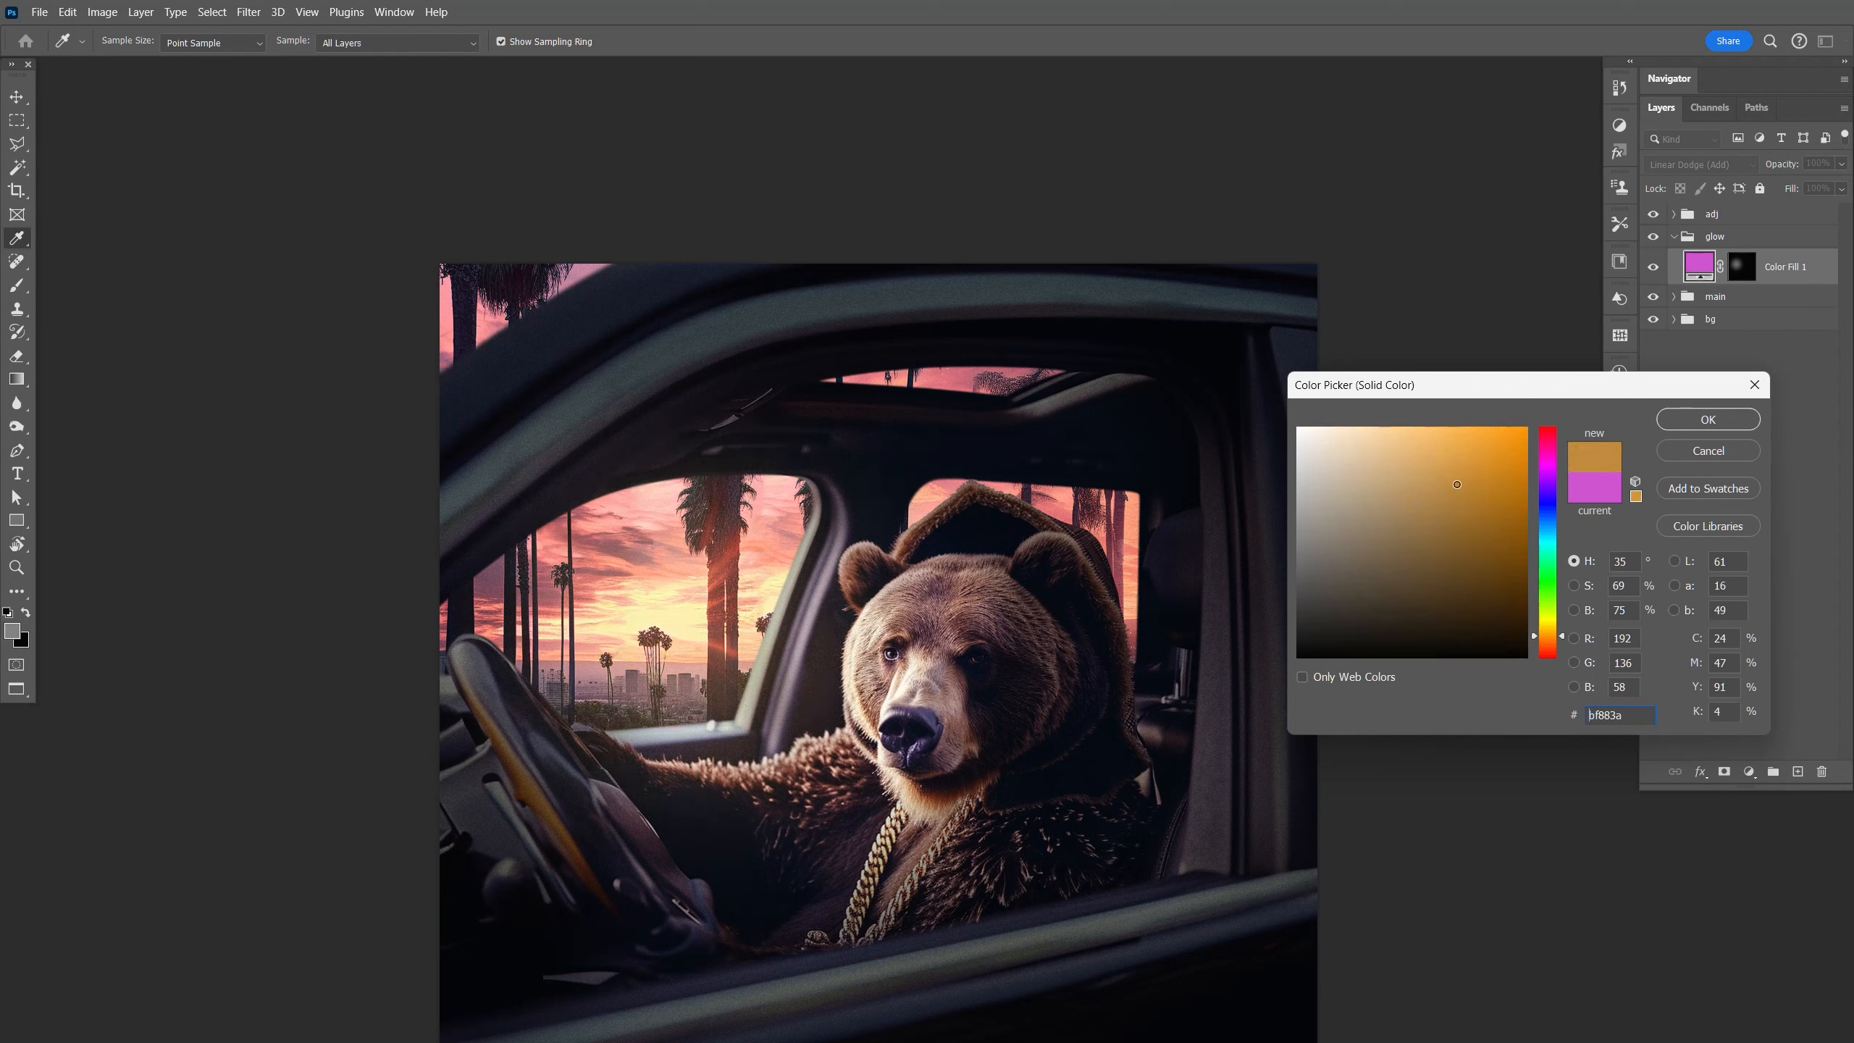
left_click(1687, 420)
left_click(1669, 165)
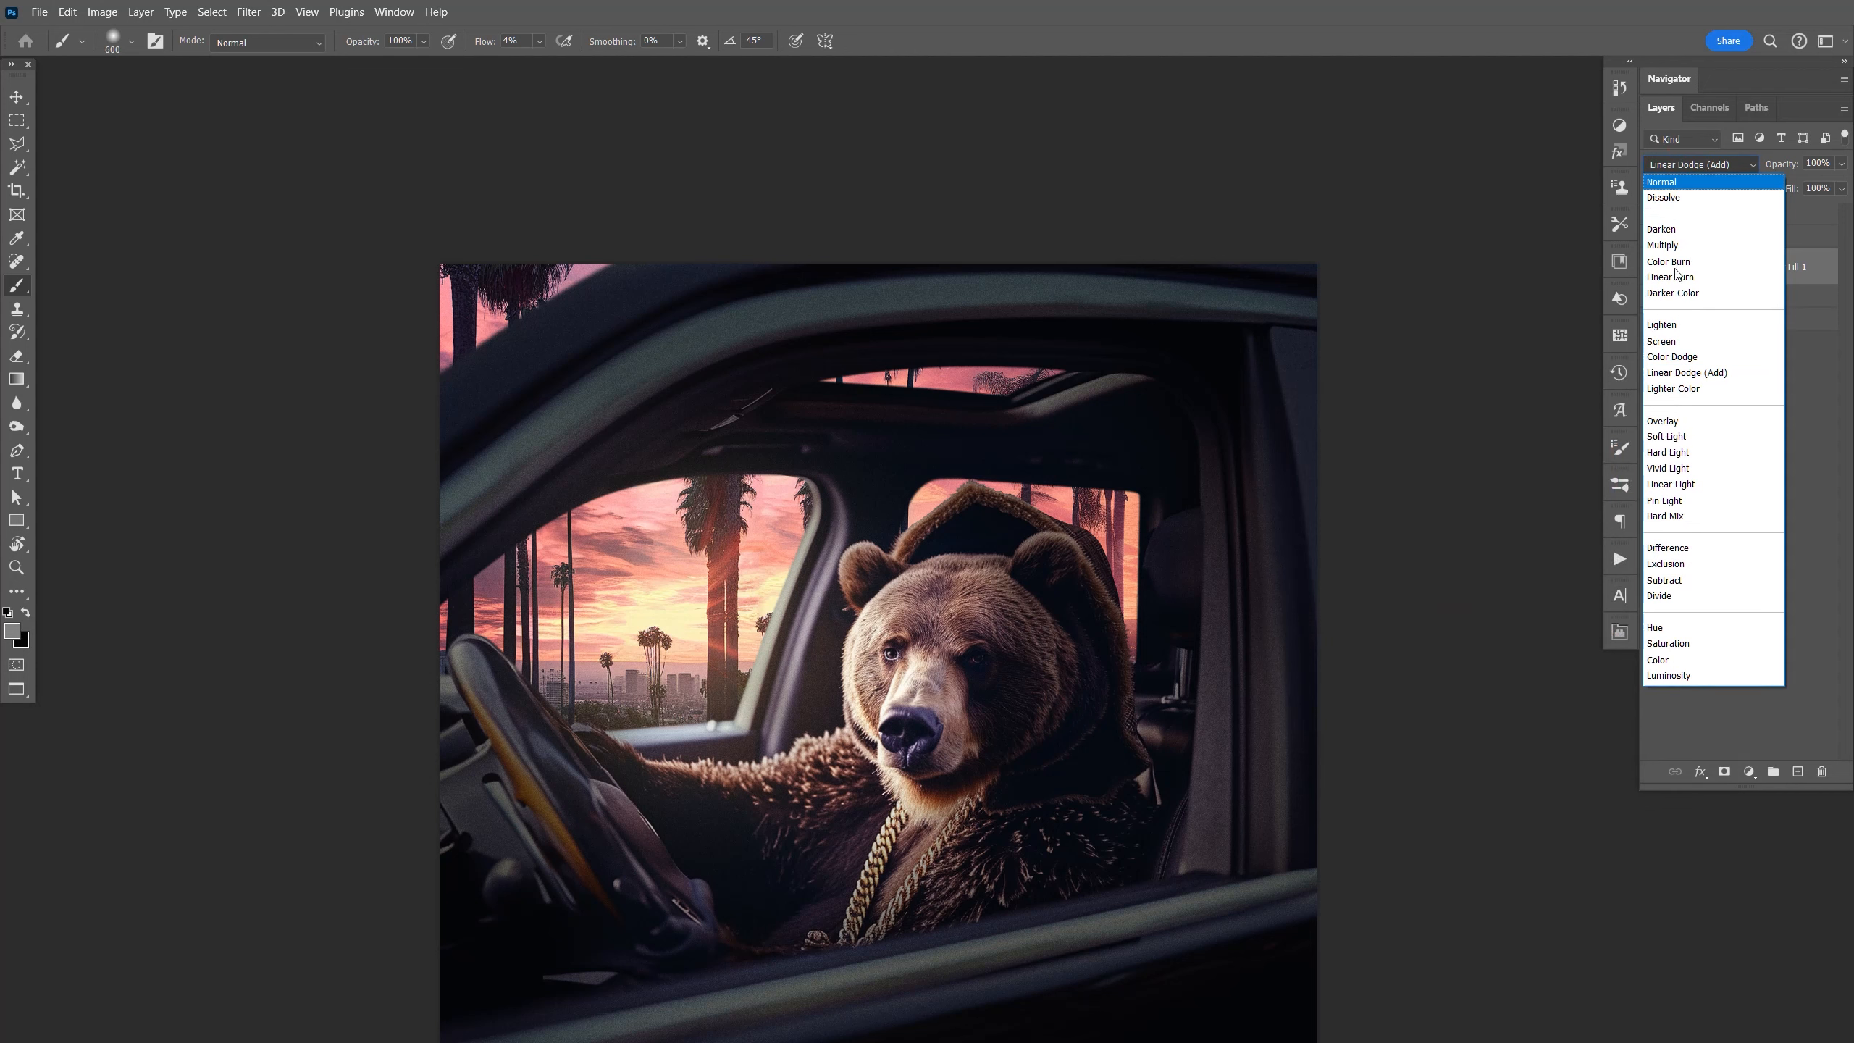
left_click(1687, 362)
Compare the image with and without the orange Color Dodge fill, and save the document.
left_click(1653, 273)
left_click(1653, 267)
left_click(1653, 267)
left_click(1653, 267)
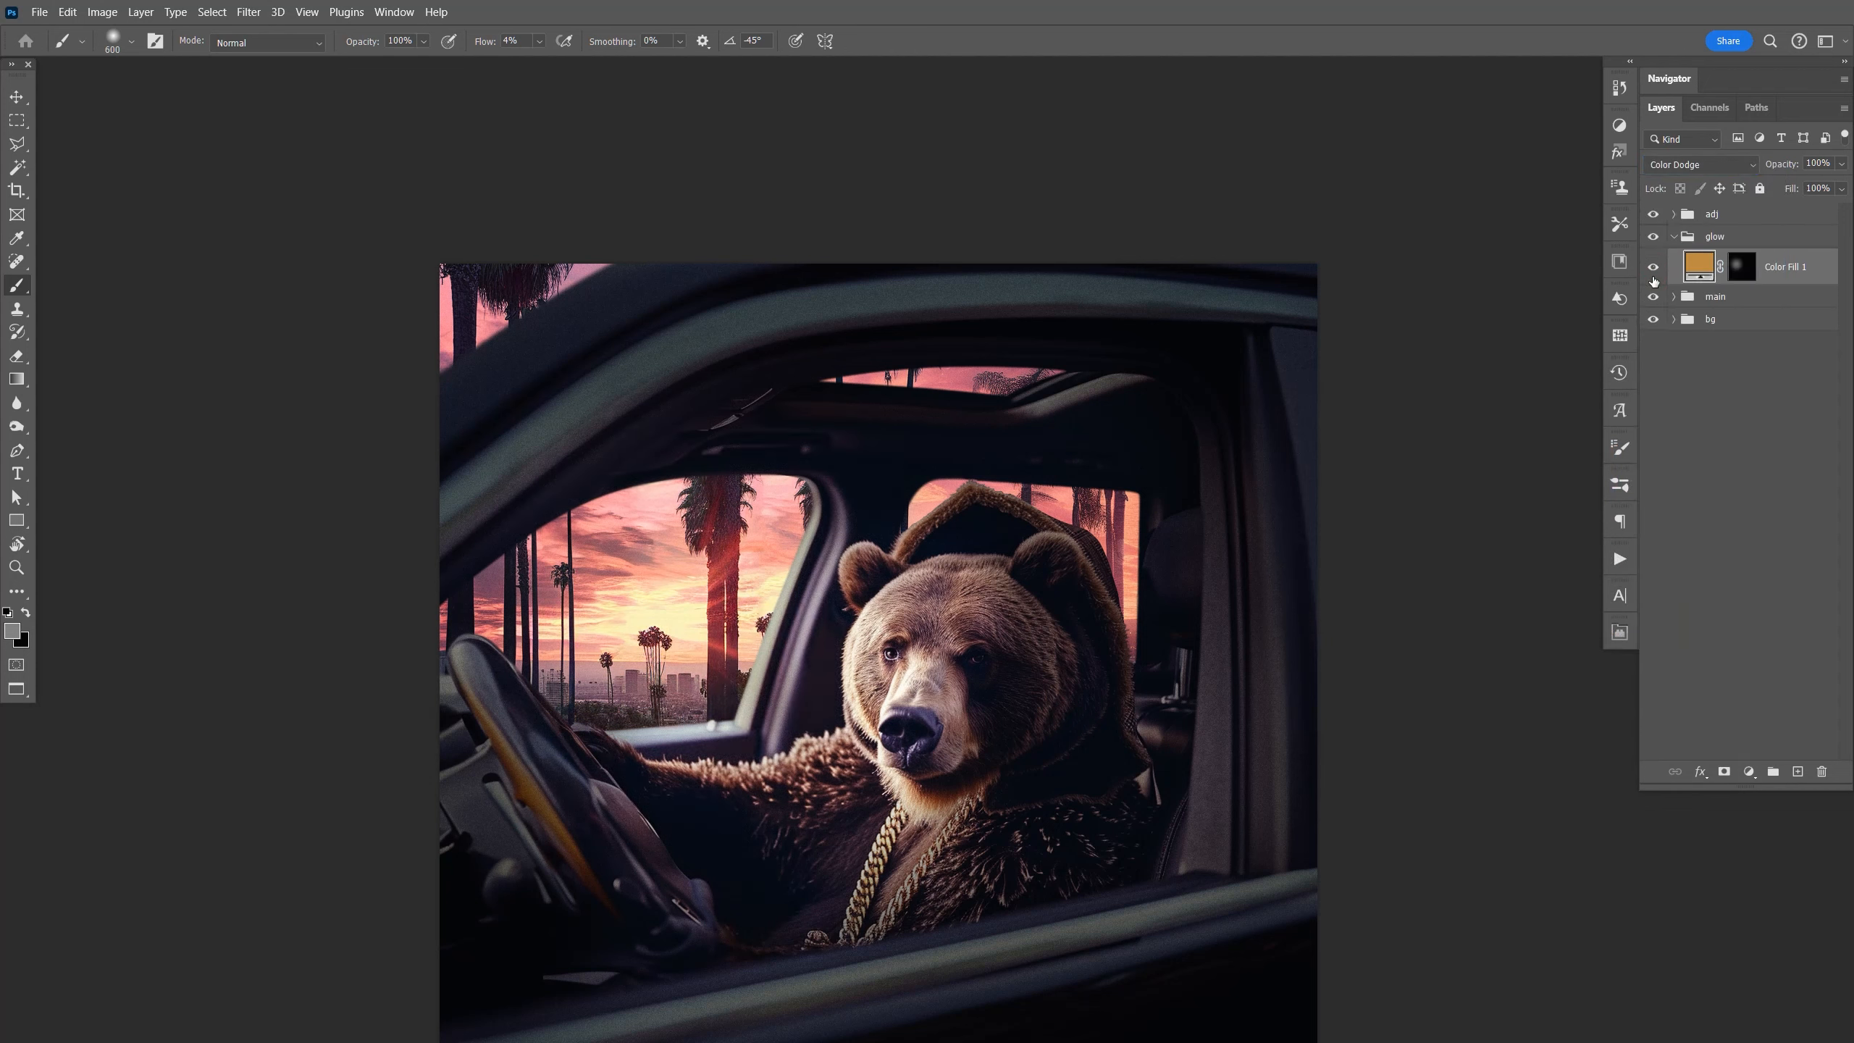
key("ctrl+s")
left_click(1654, 272)
left_click(1654, 271)
Paint orange glow on the fill's mask at the rear window beside the bear's hood with a 175 px soft brush.
left_click(1750, 276)
key("b")
key("bracketleft")
key("bracketleft")
key("bracketleft")
key("bracketleft")
key("bracketleft")
key("bracketleft")
key("bracketleft")
key("bracketleft")
key("bracketleft")
key("bracketleft")
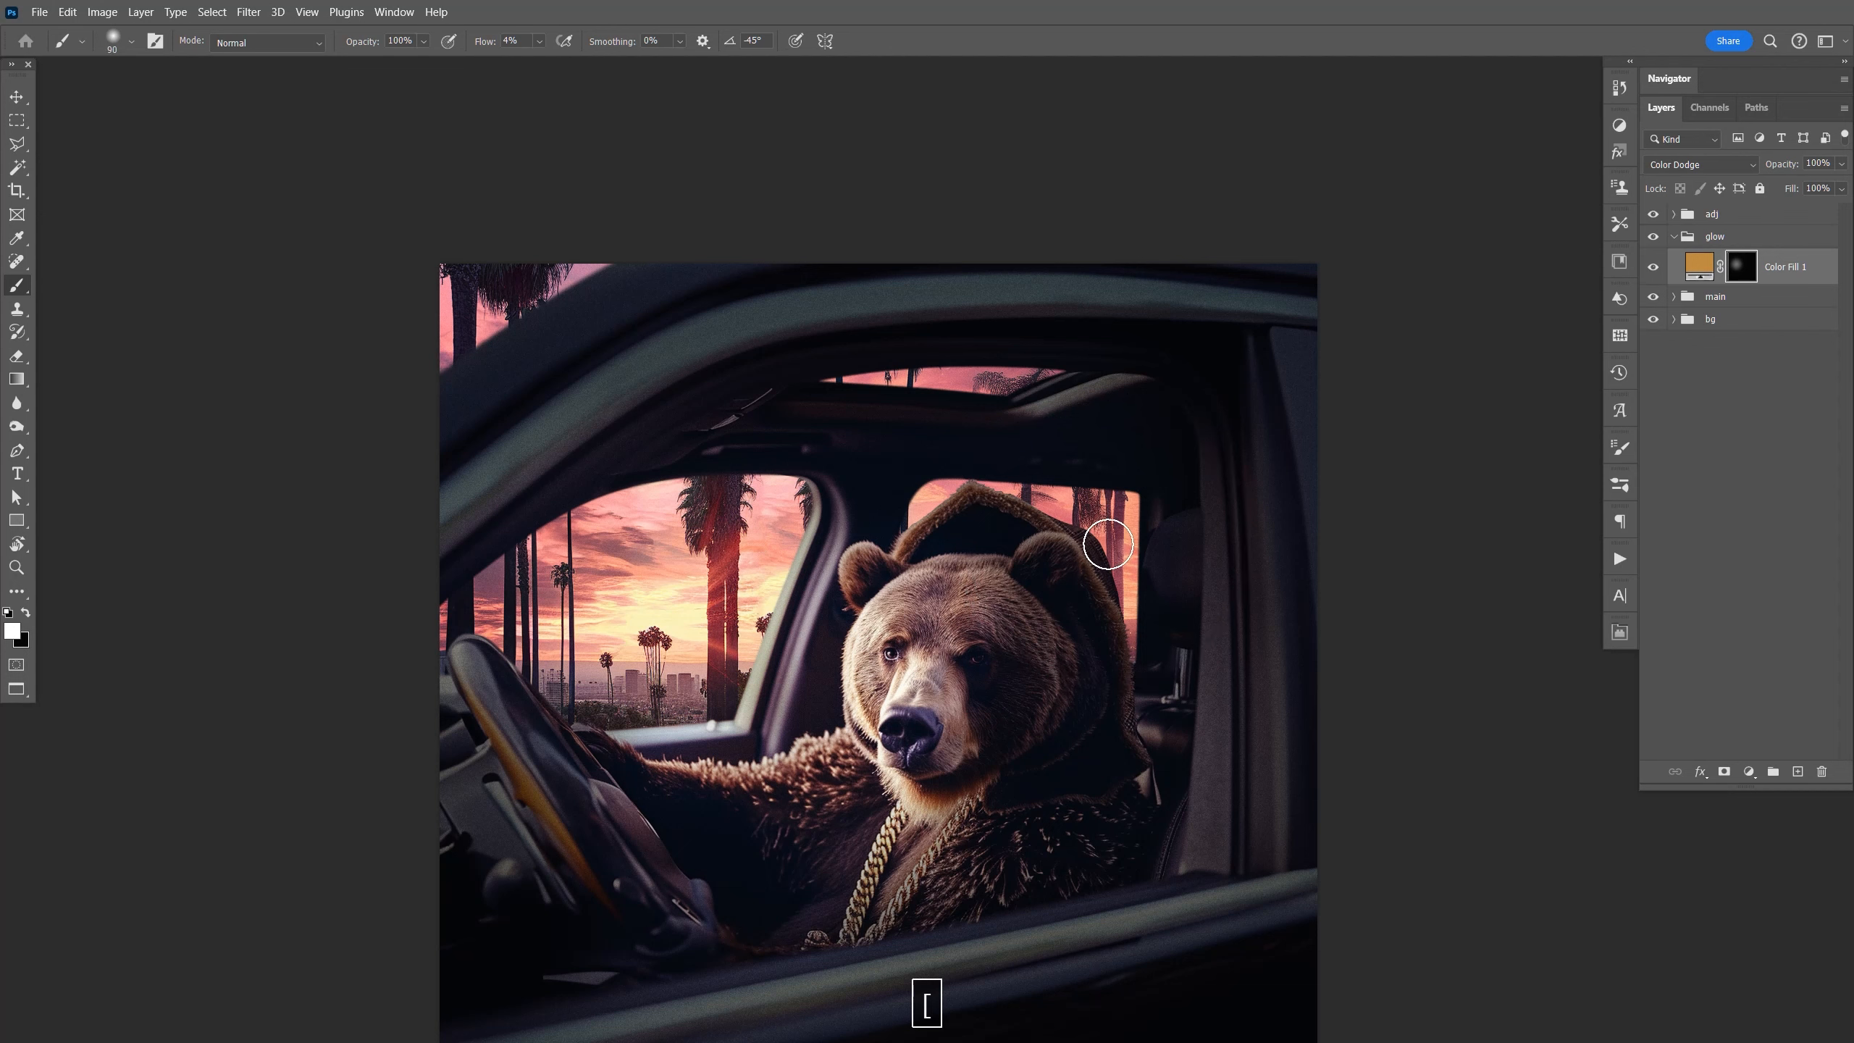
key("bracketright")
key("bracketright")
key("bracketright")
key("bracketright")
key("bracketleft")
mouse_move(1130, 600)
left_mouse_down()
mouse_move(1142, 628)
mouse_move(1168, 601)
mouse_move(1154, 580)
left_mouse_up()
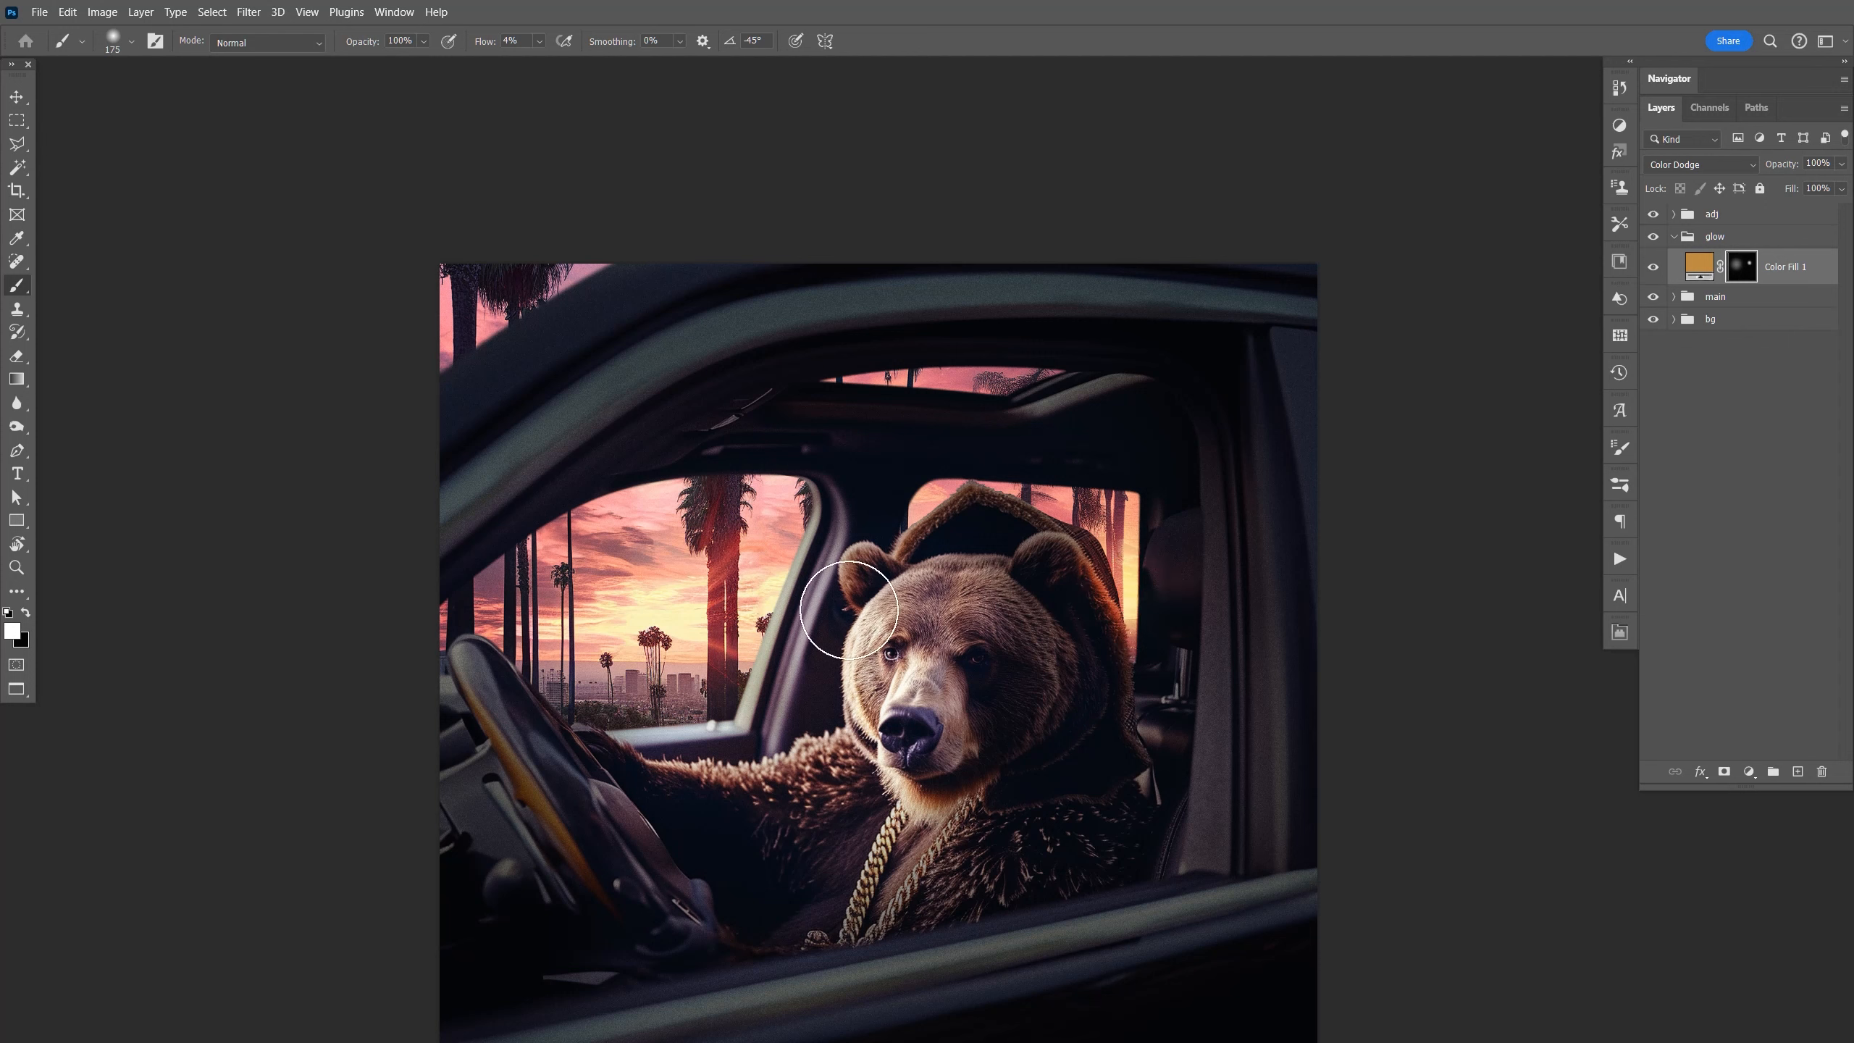
Try extra glow dabs over the sunset in the side window behind the steering wheel and undo them.
left_click(762, 610)
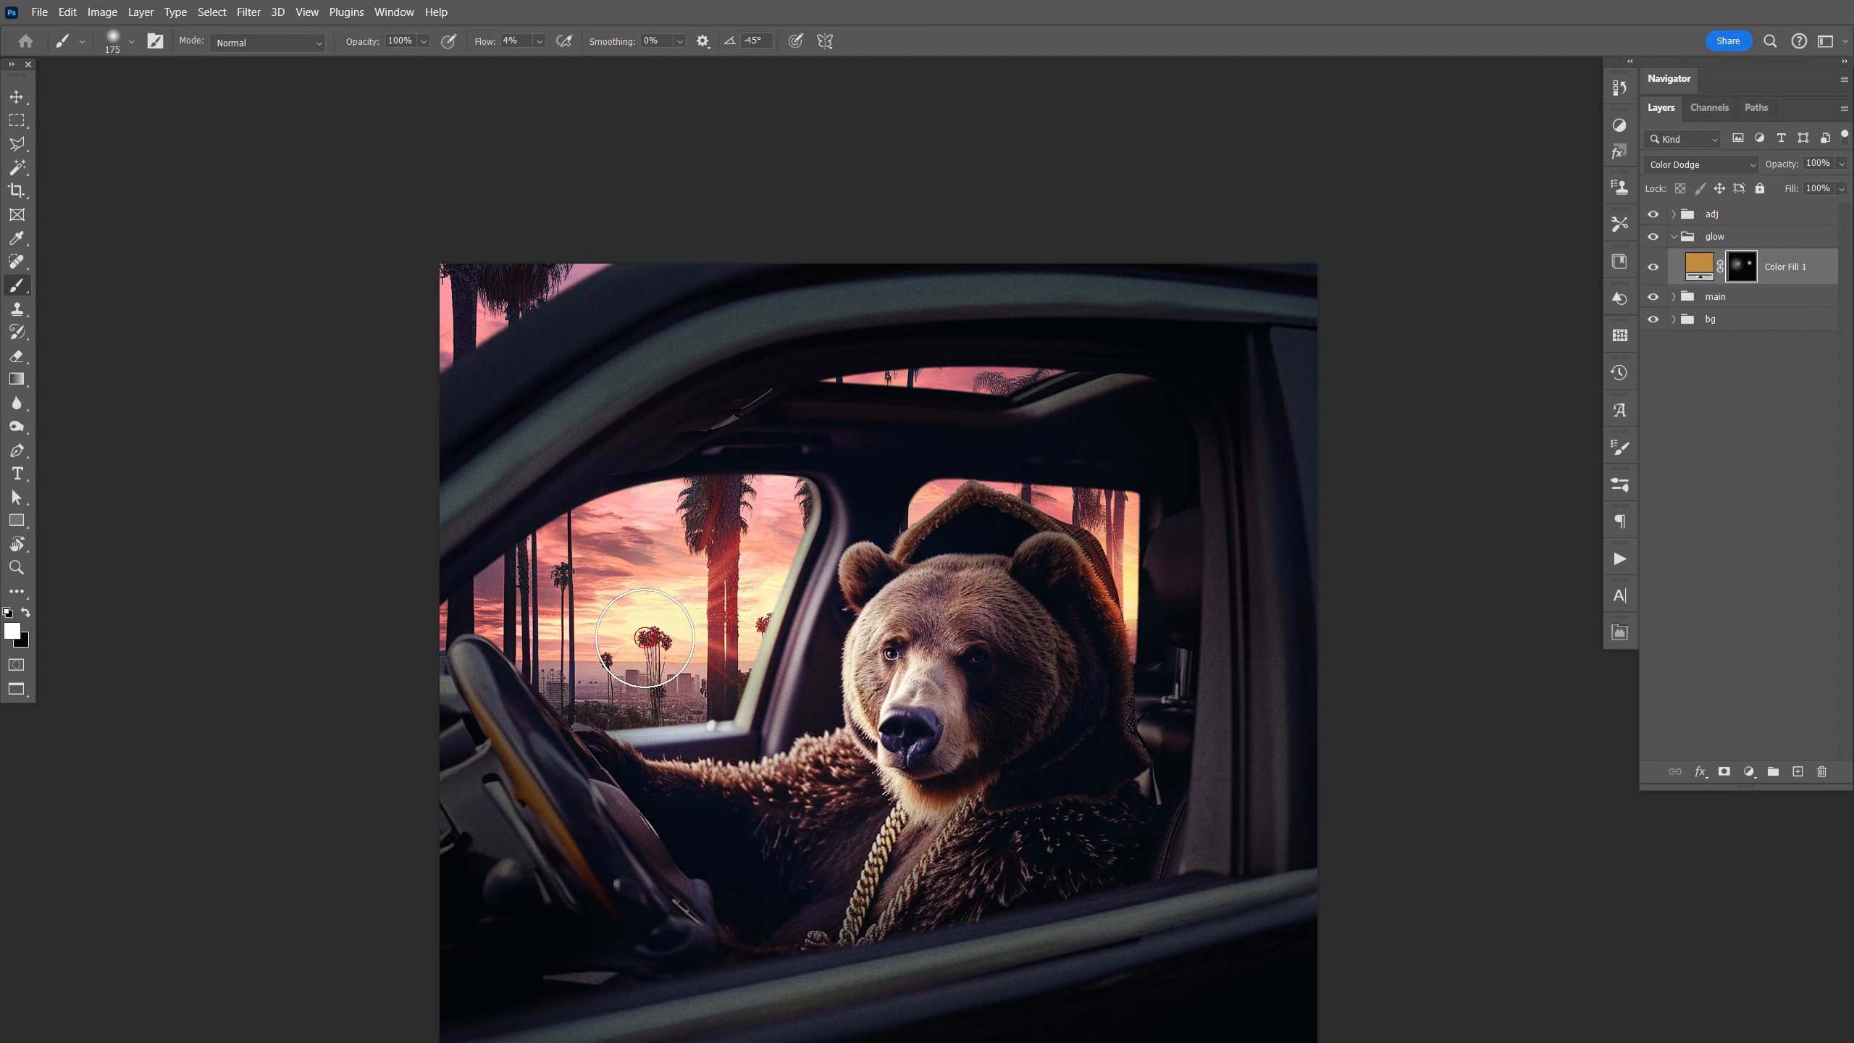
left_click(649, 636)
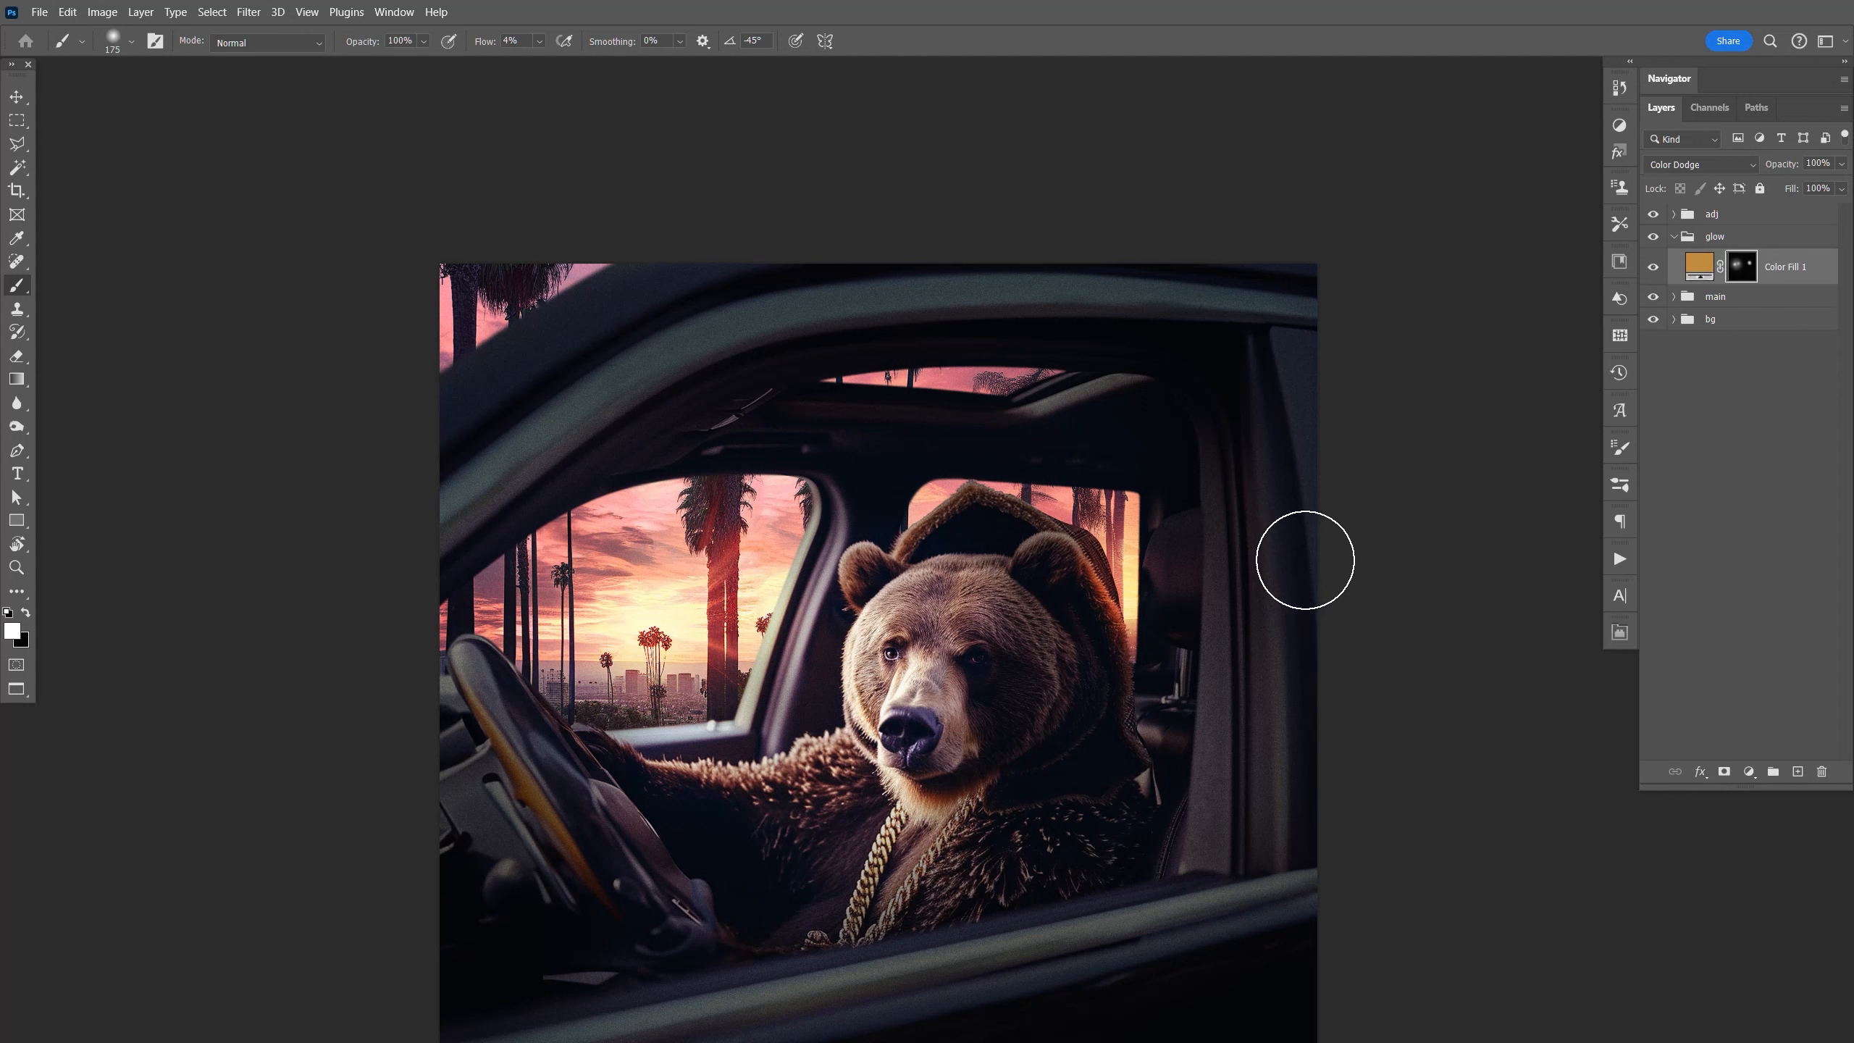
key("ctrl+z")
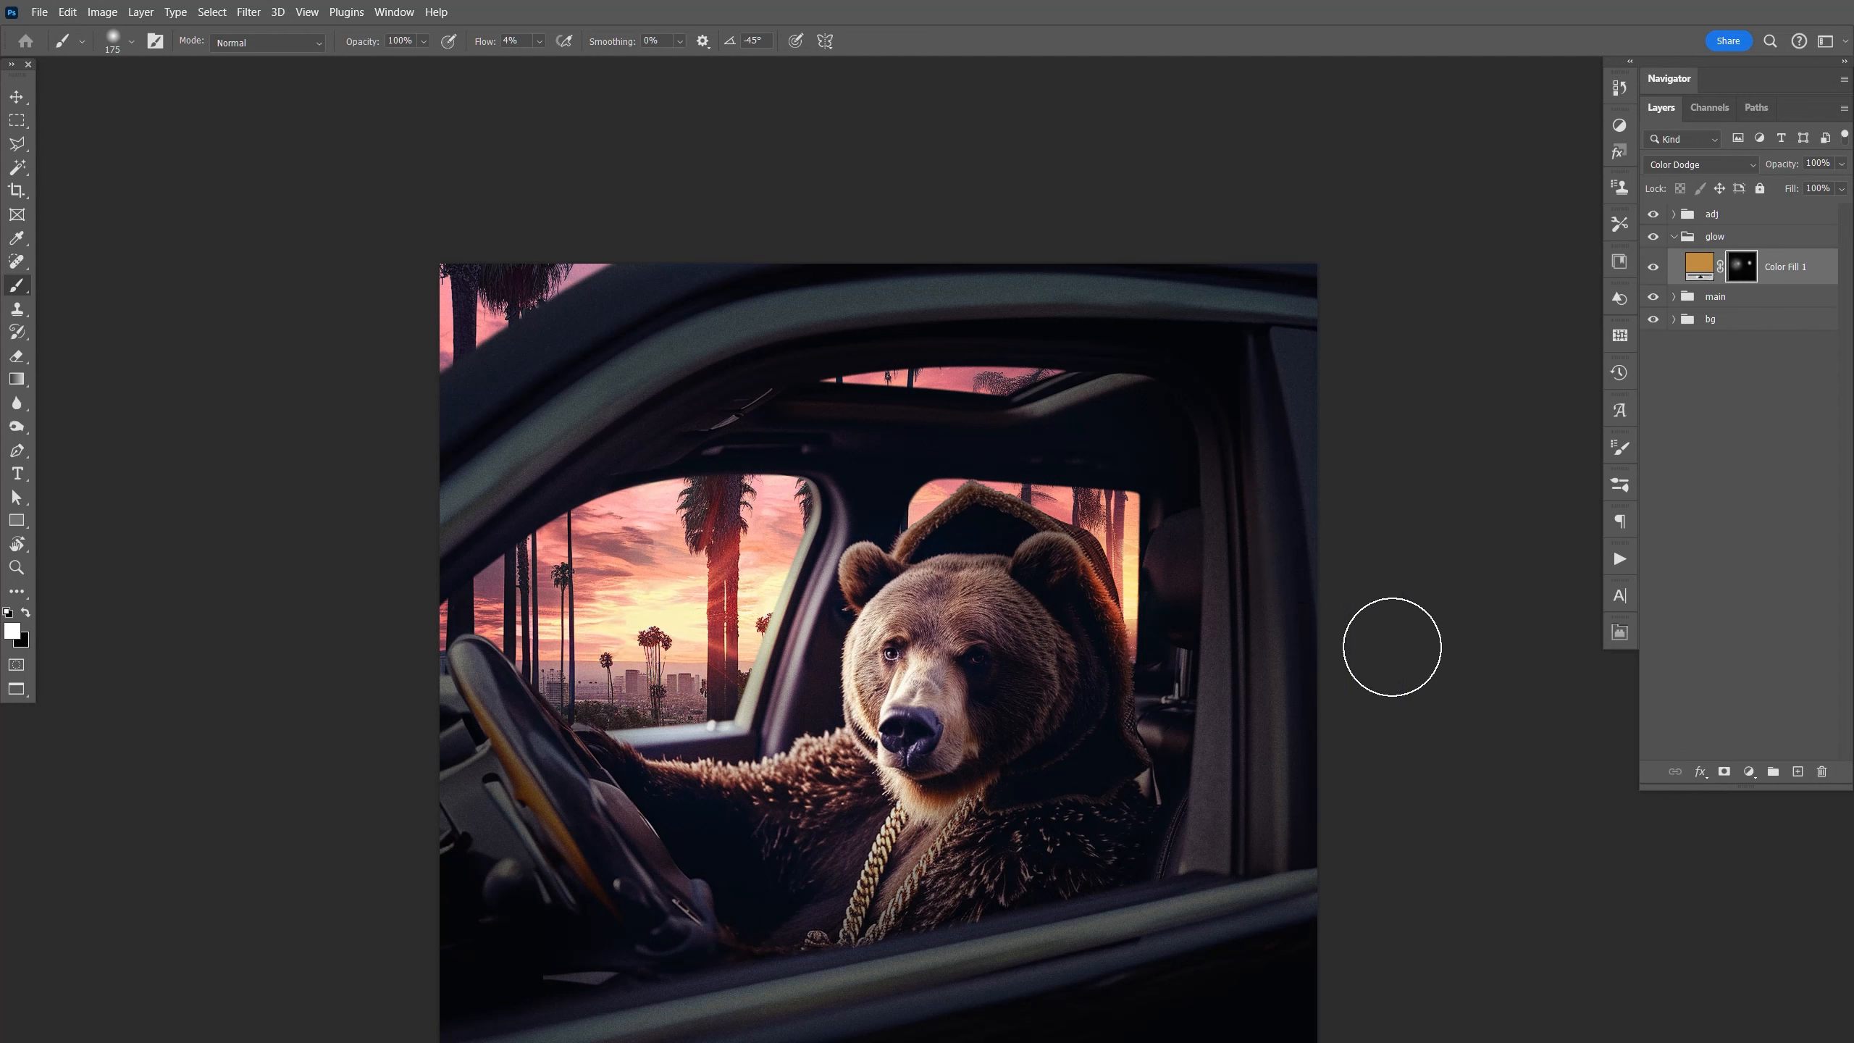
key("ctrl+s")
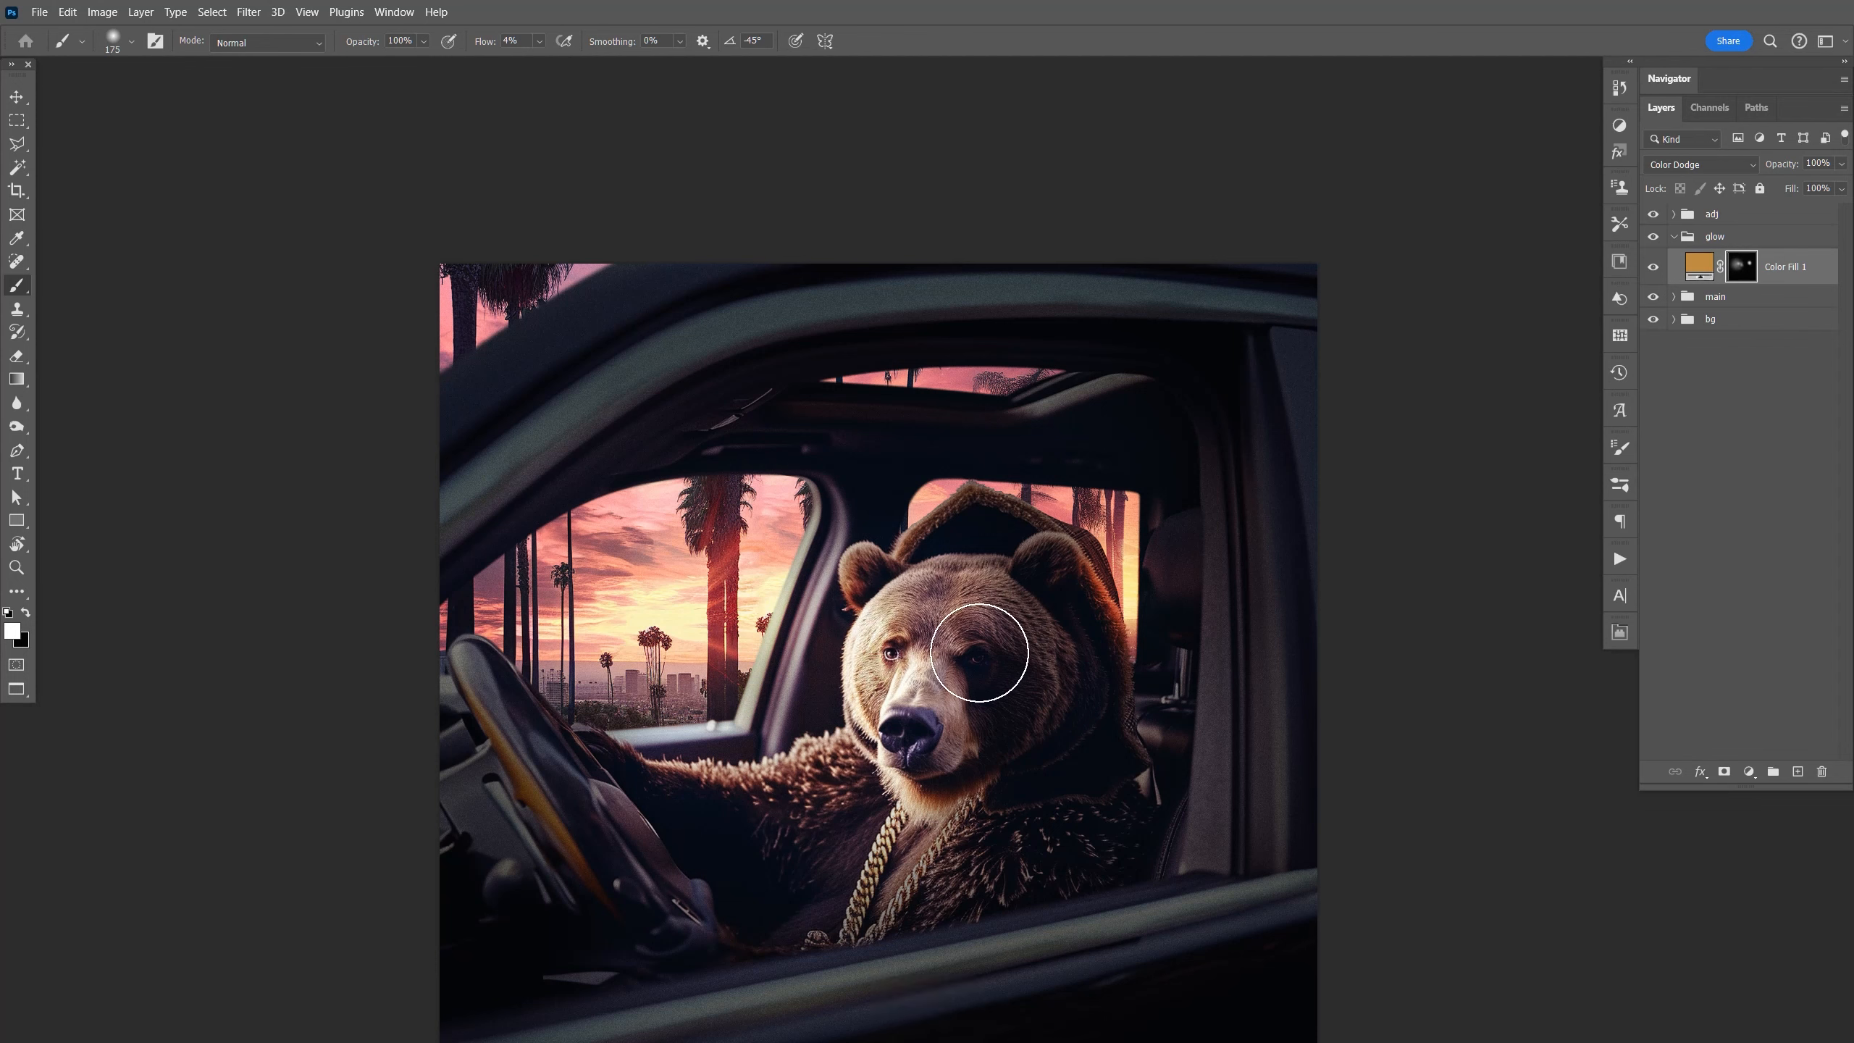
key("ctrl+z")
key("ctrl+z")
Check the whole composition with and without the orange glow fill, and save the document.
key("ctrl+s")
key("v")
left_click(1652, 267)
left_click(1653, 267)
key("ctrl+s")
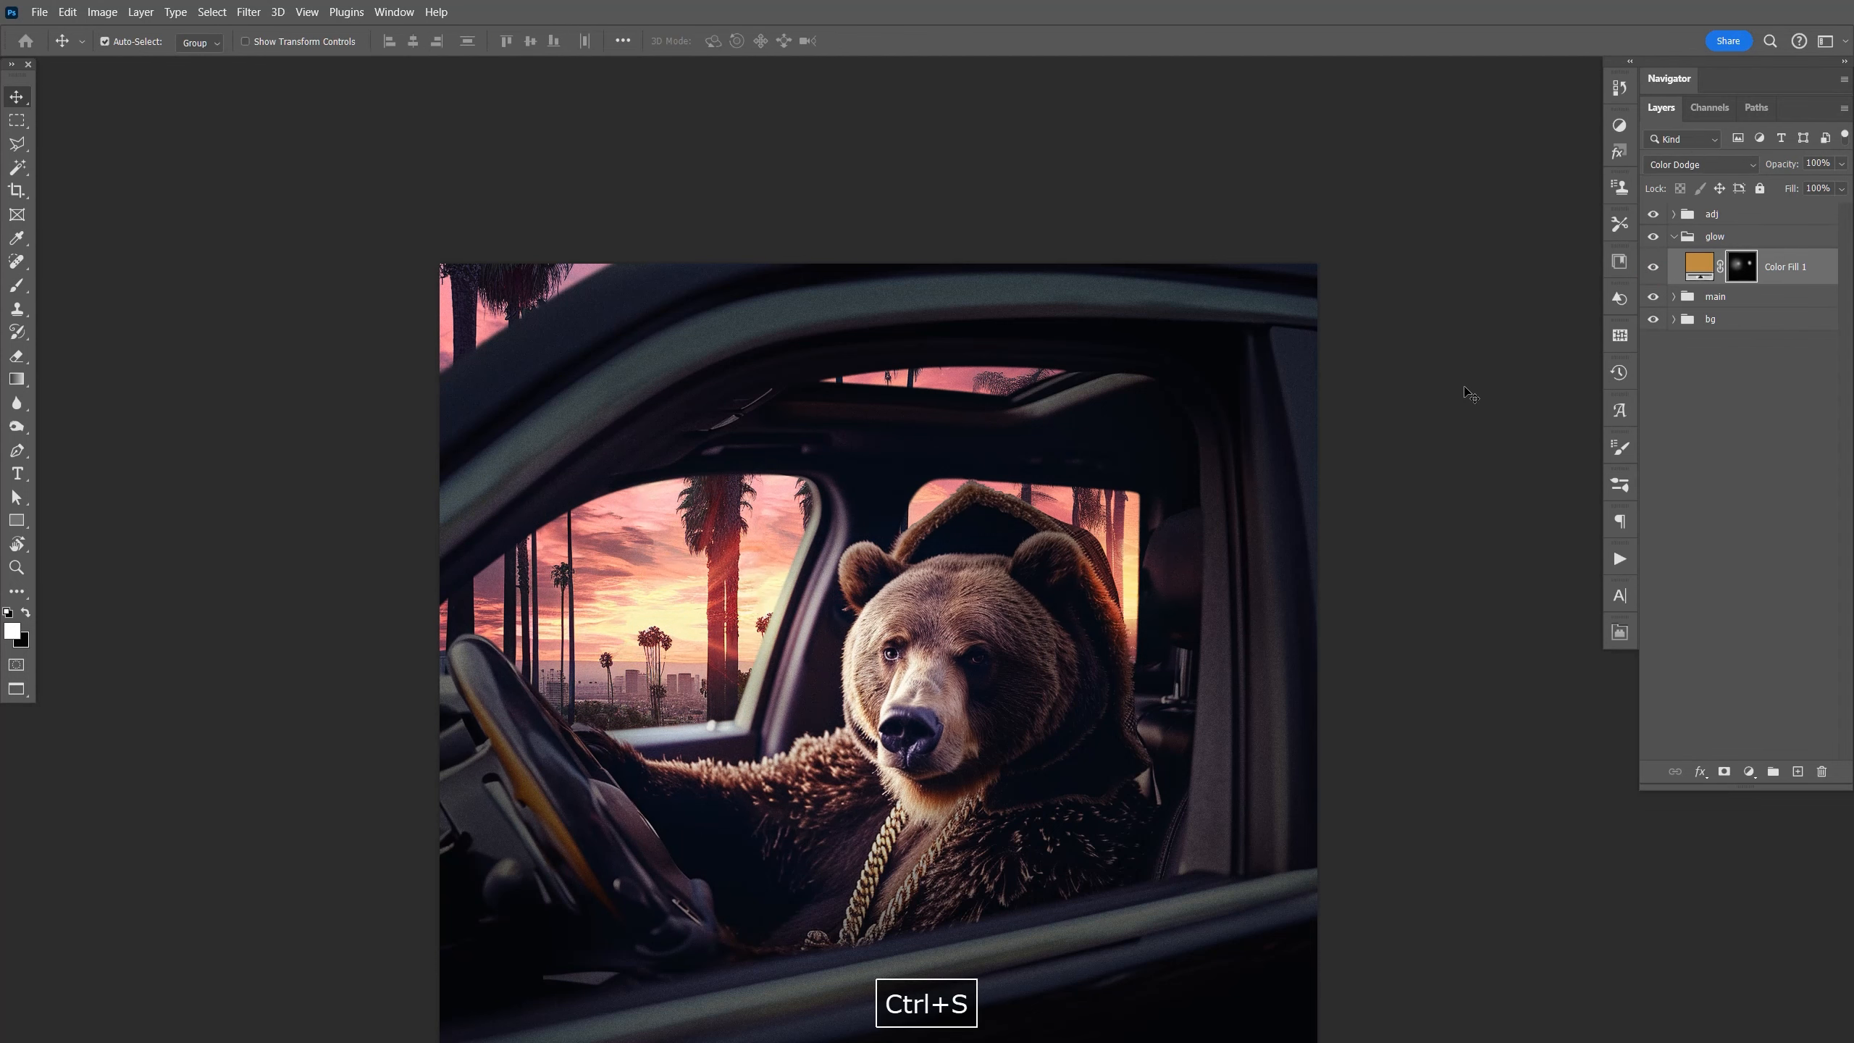
key("ctrl+minus")
key("ctrl+minus")
key("ctrl+equal")
key("ctrl+s")
key("v")
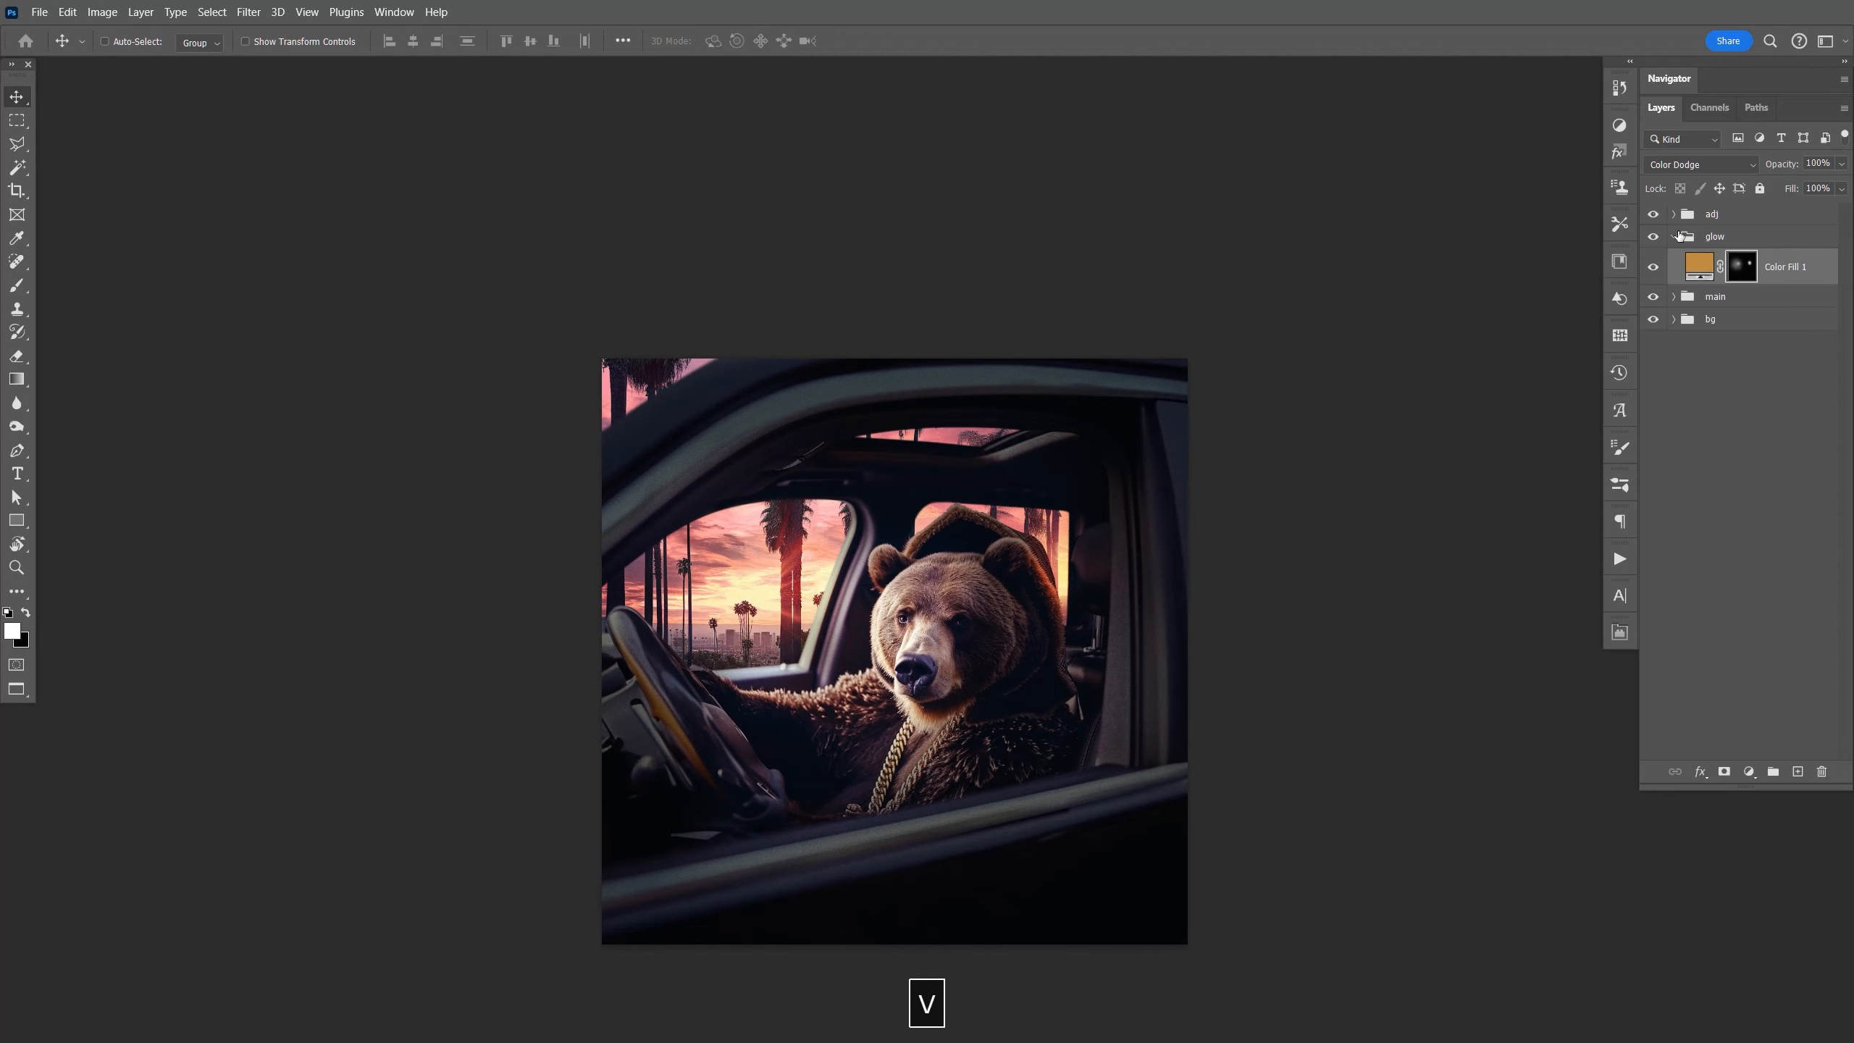
Create a new layer at the bottom of the adj group, beneath the grey noise layers, and fill it with black.
left_click(1674, 213)
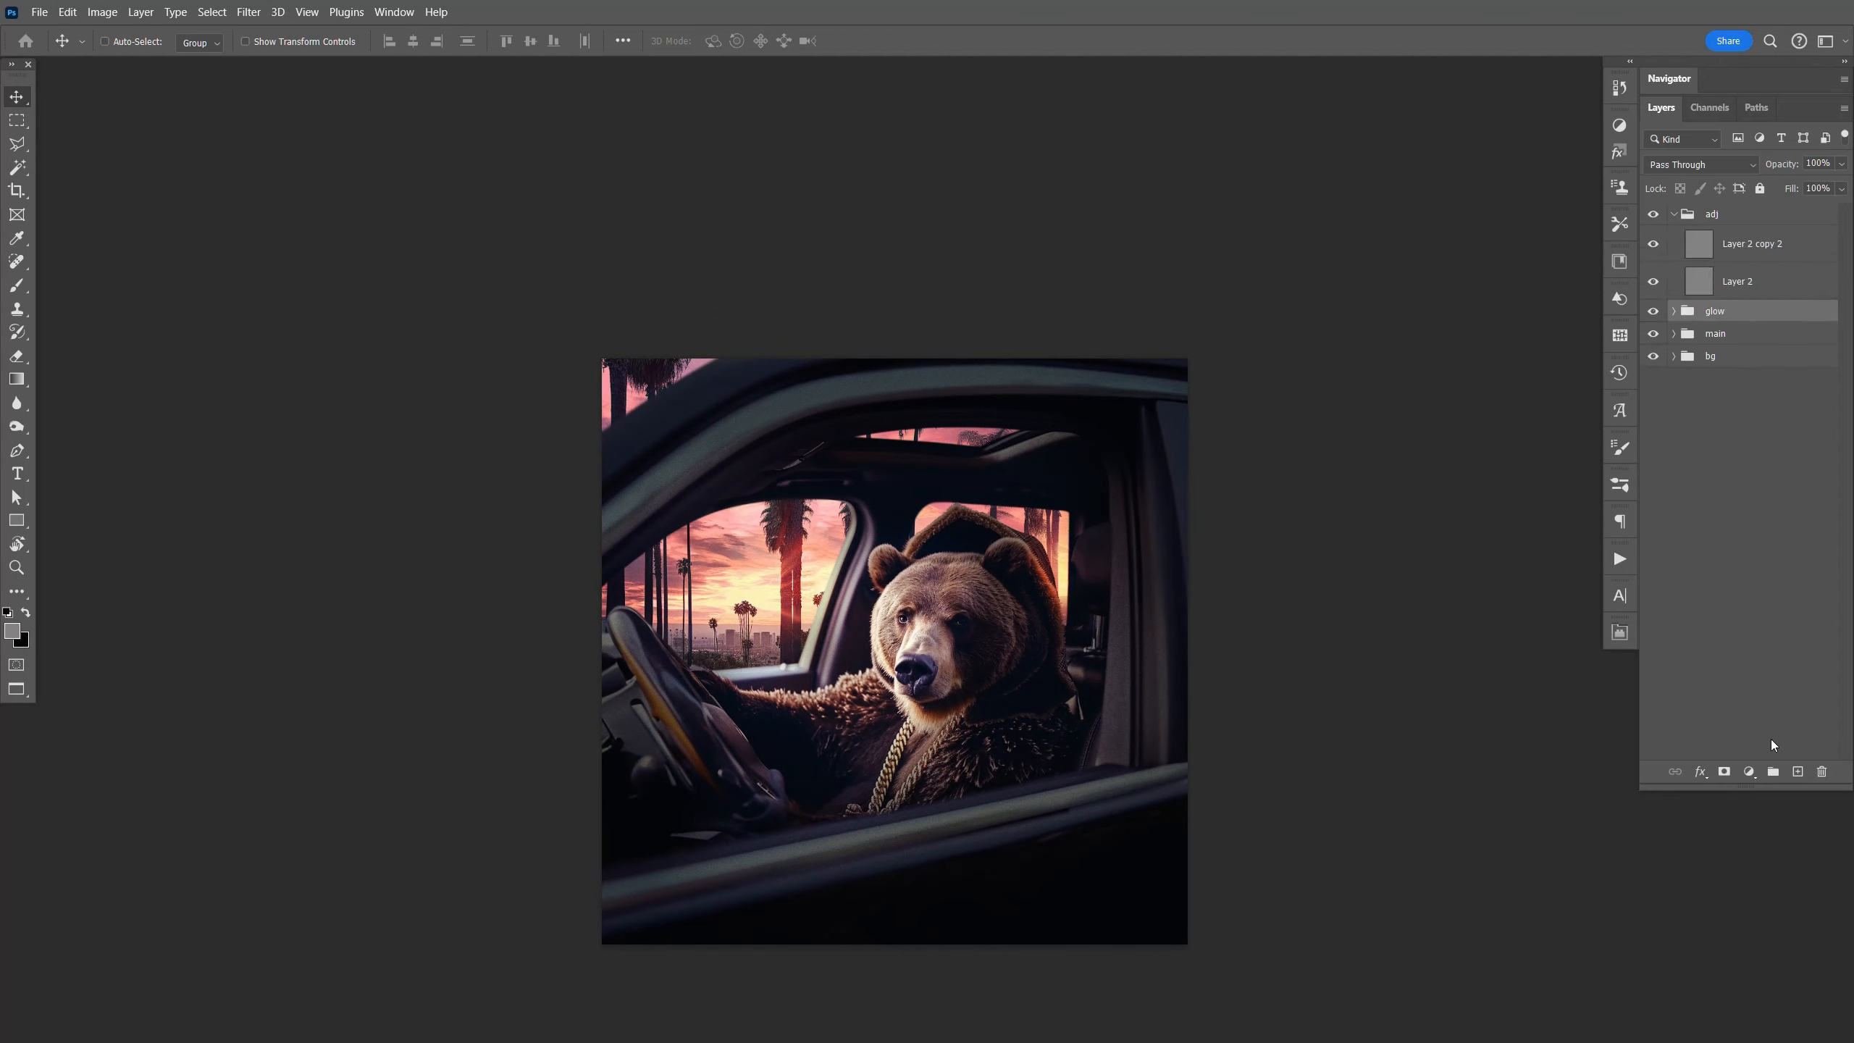
left_click(1798, 772)
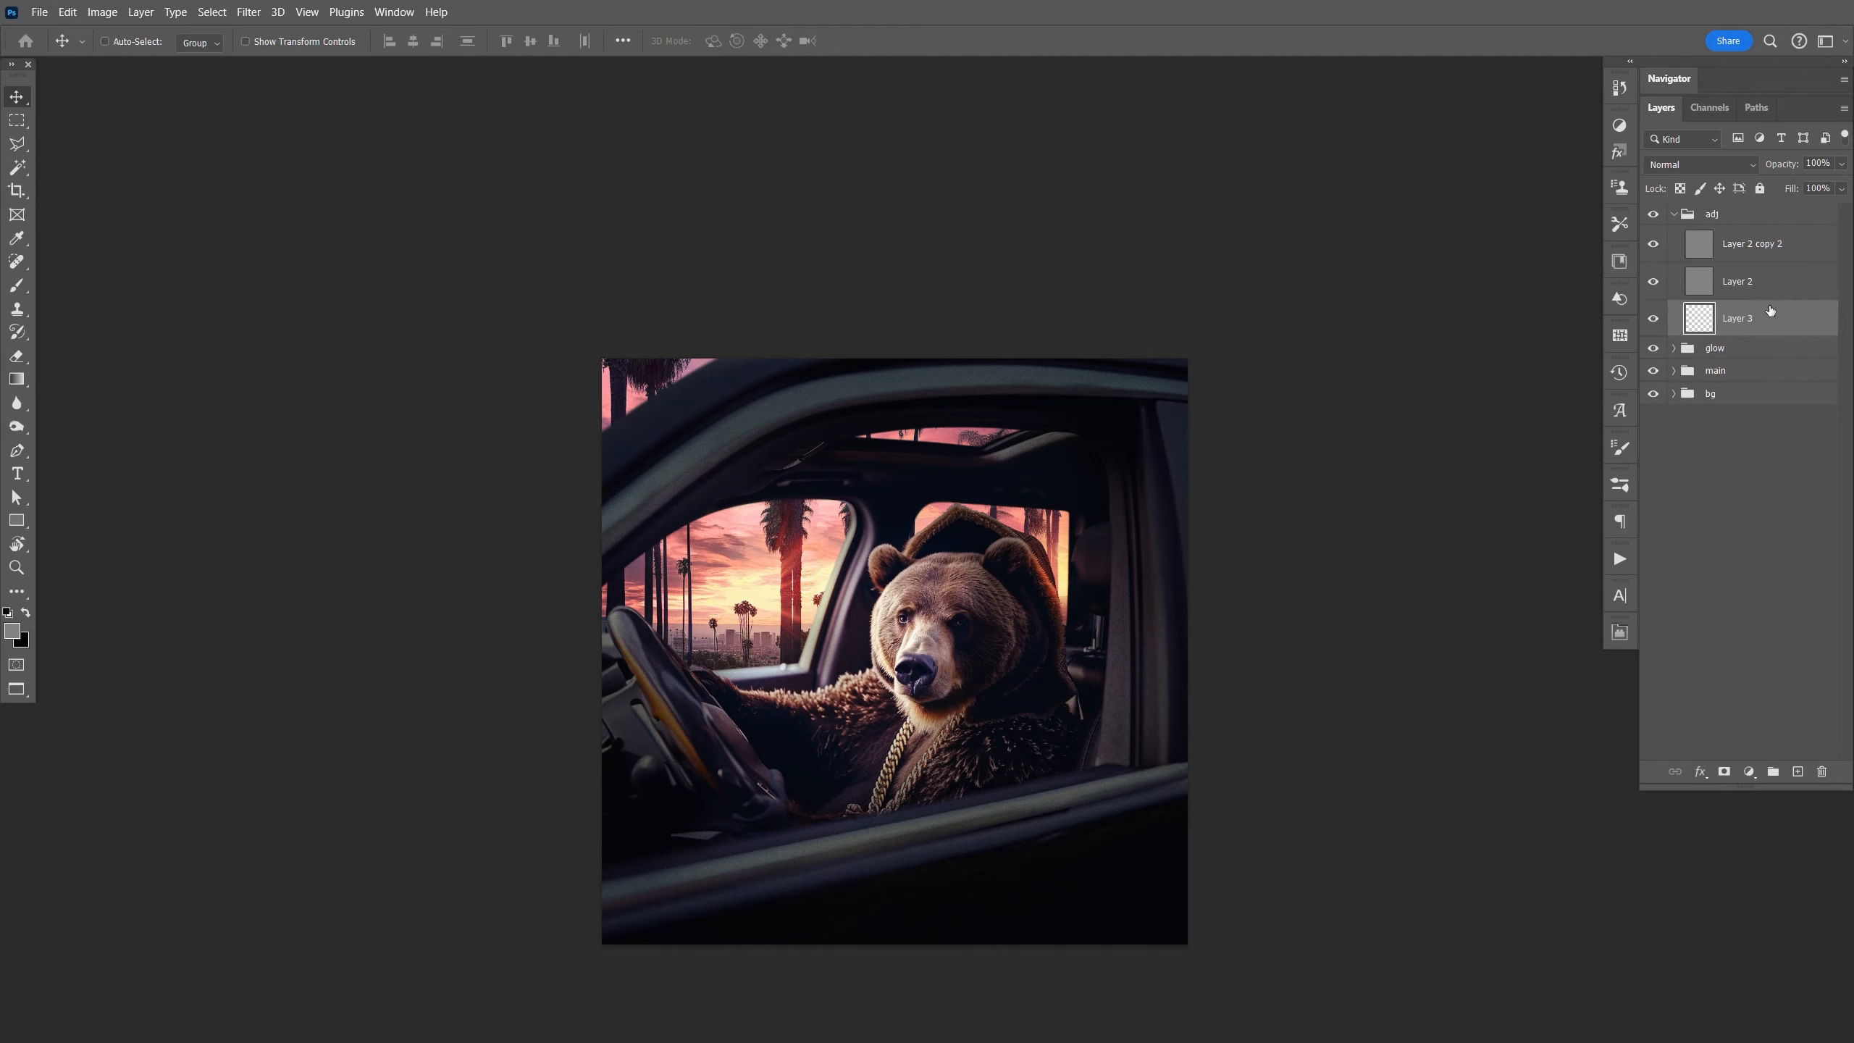
key("d")
key("alt+BackSpace")
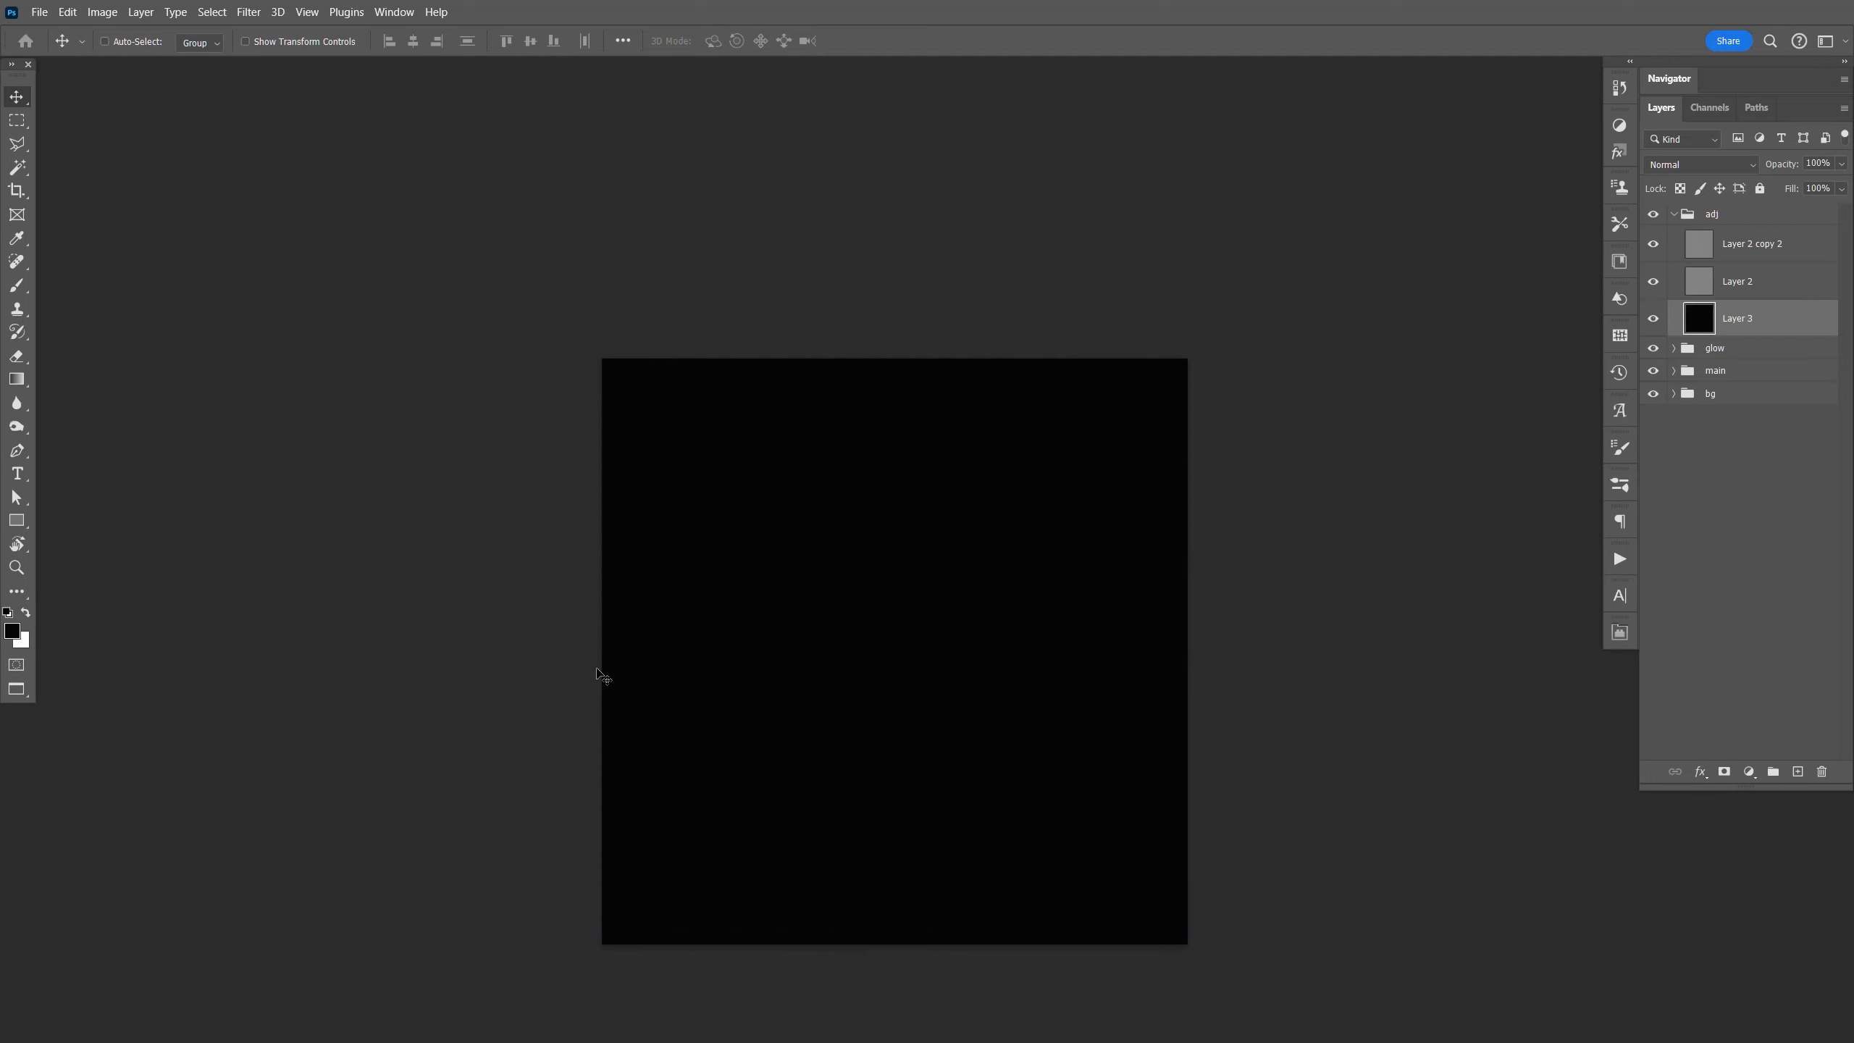
Hide the black layer while choosing a magenta foreground colour for the brush, and show the layer again.
left_click(1654, 318)
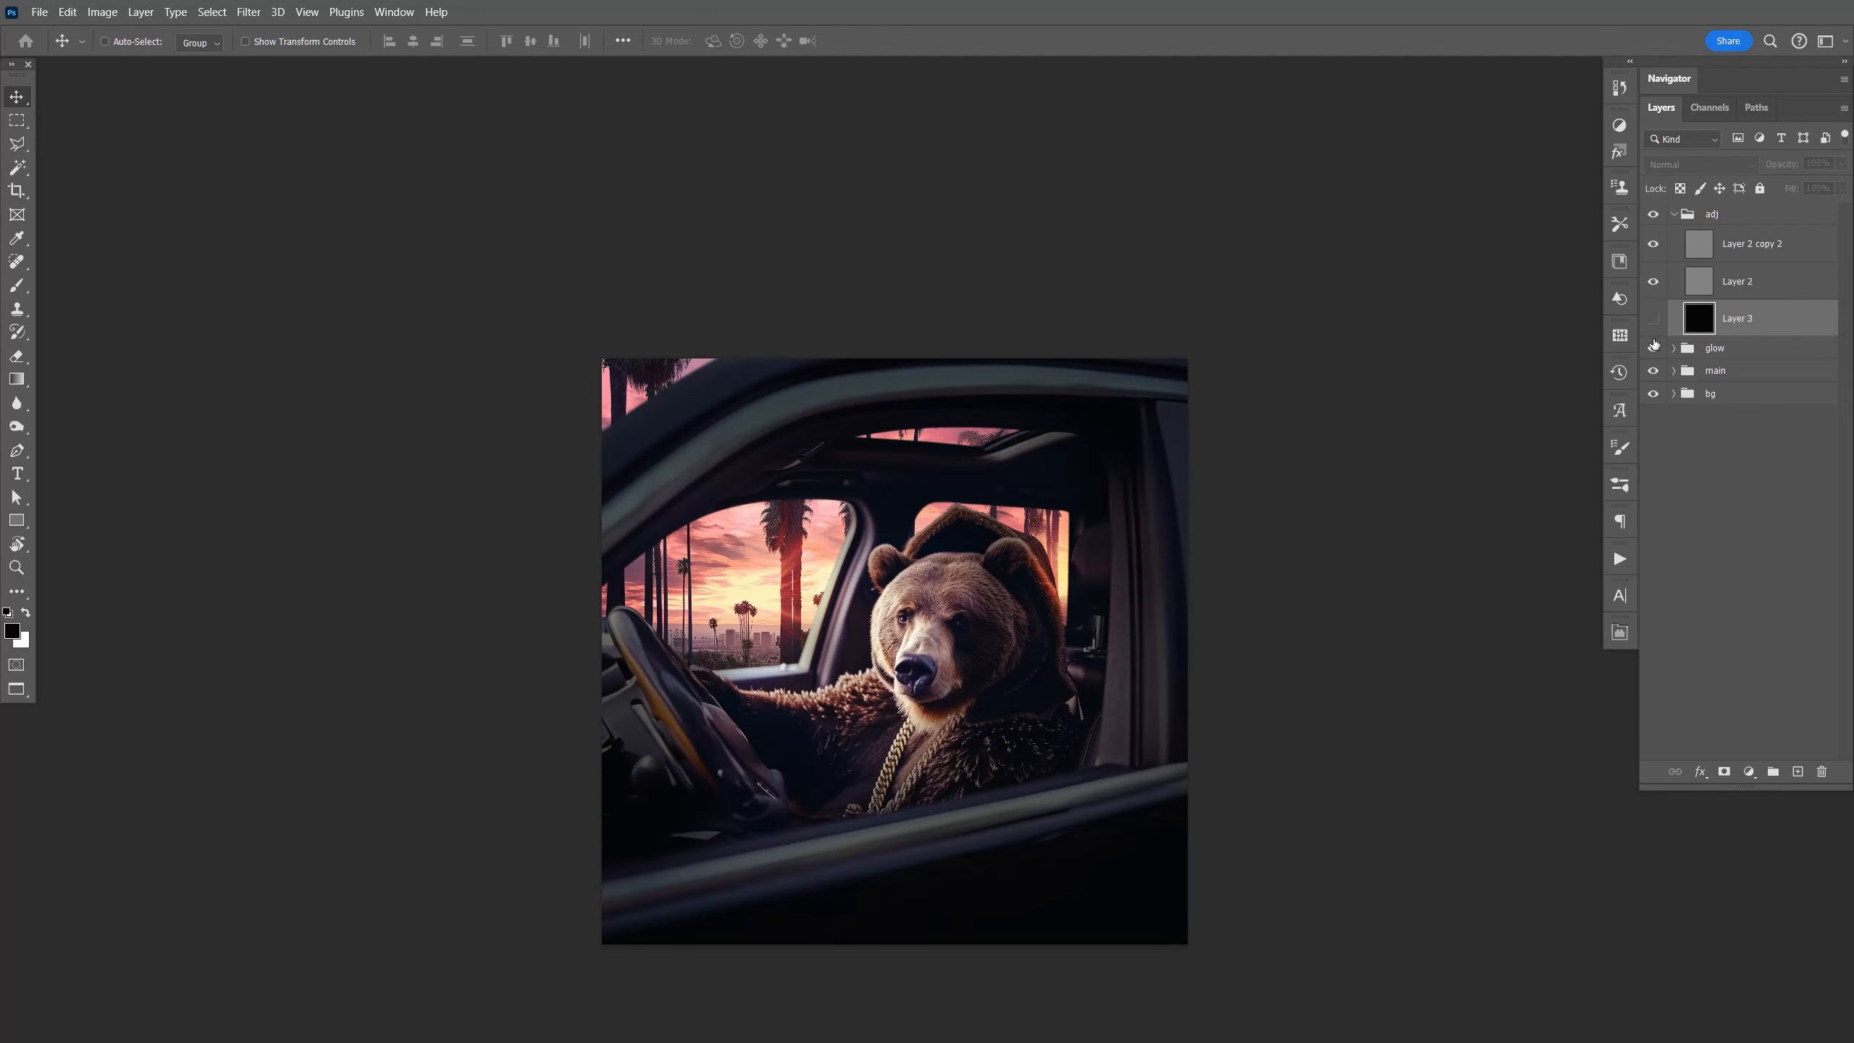
key("b")
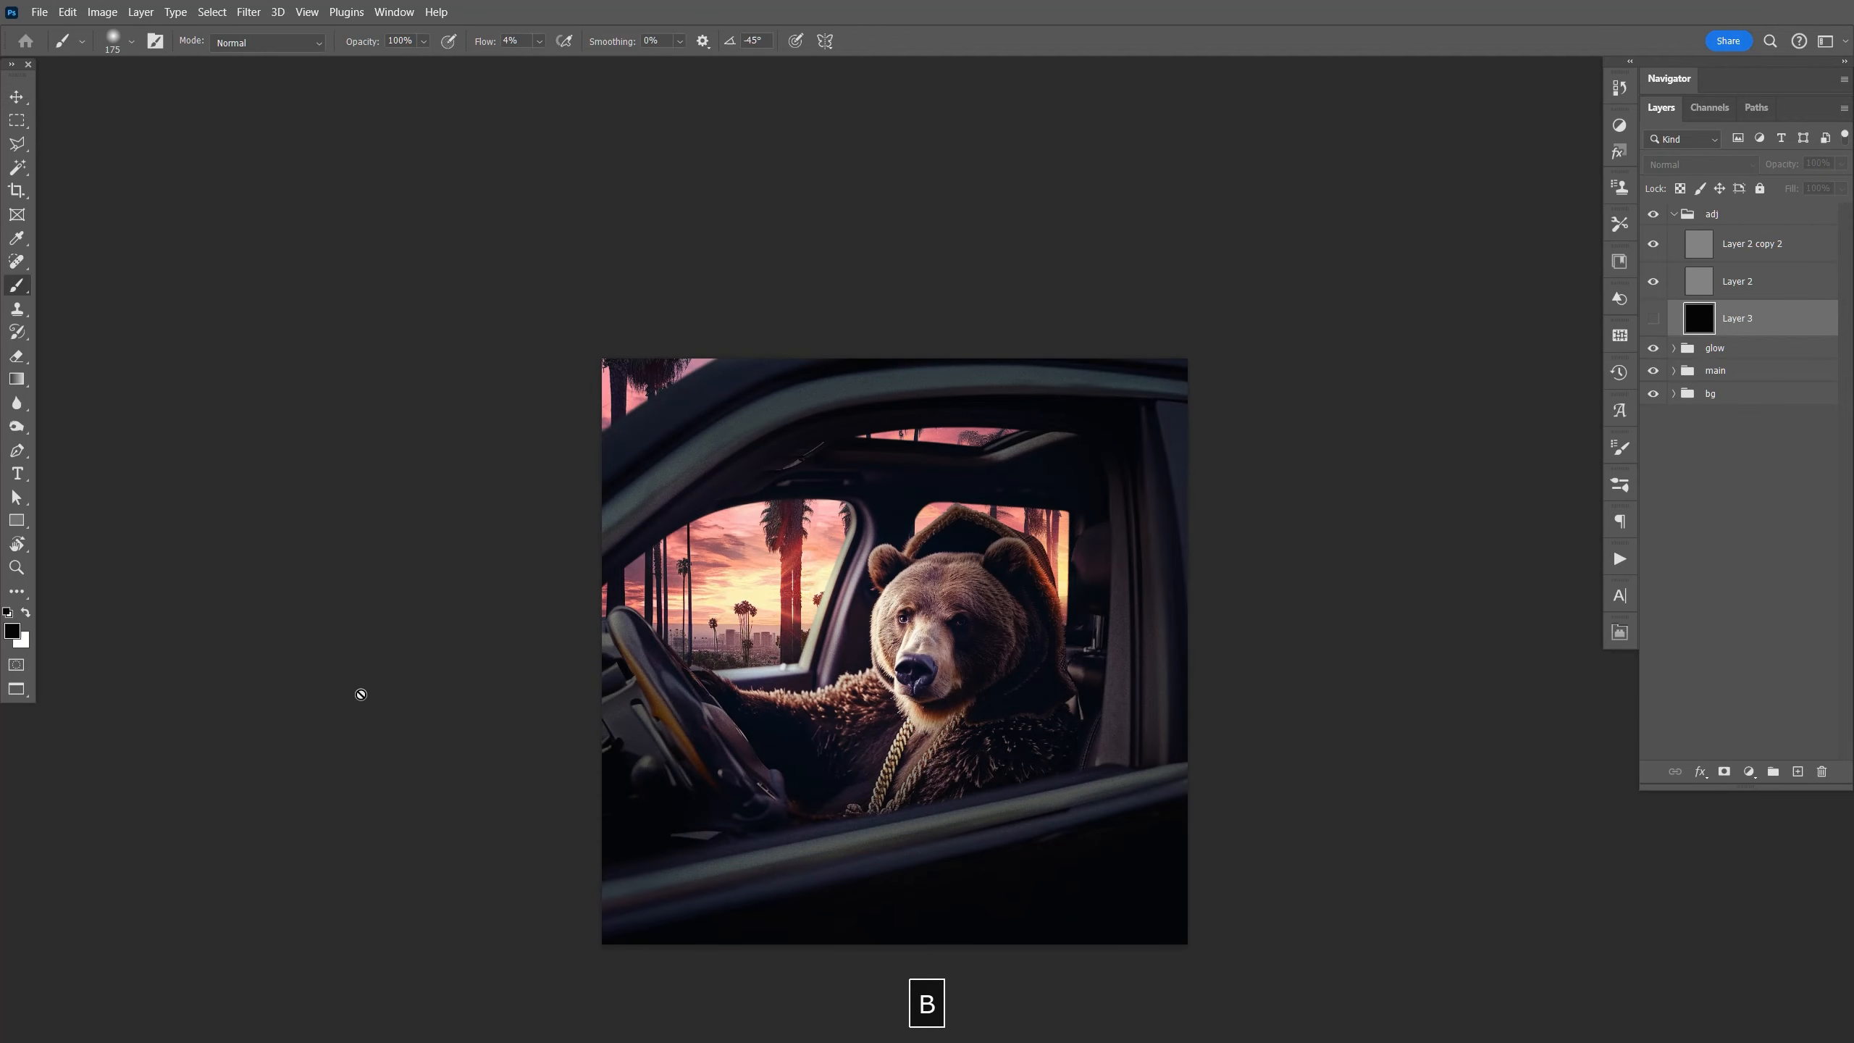
left_click(12, 630)
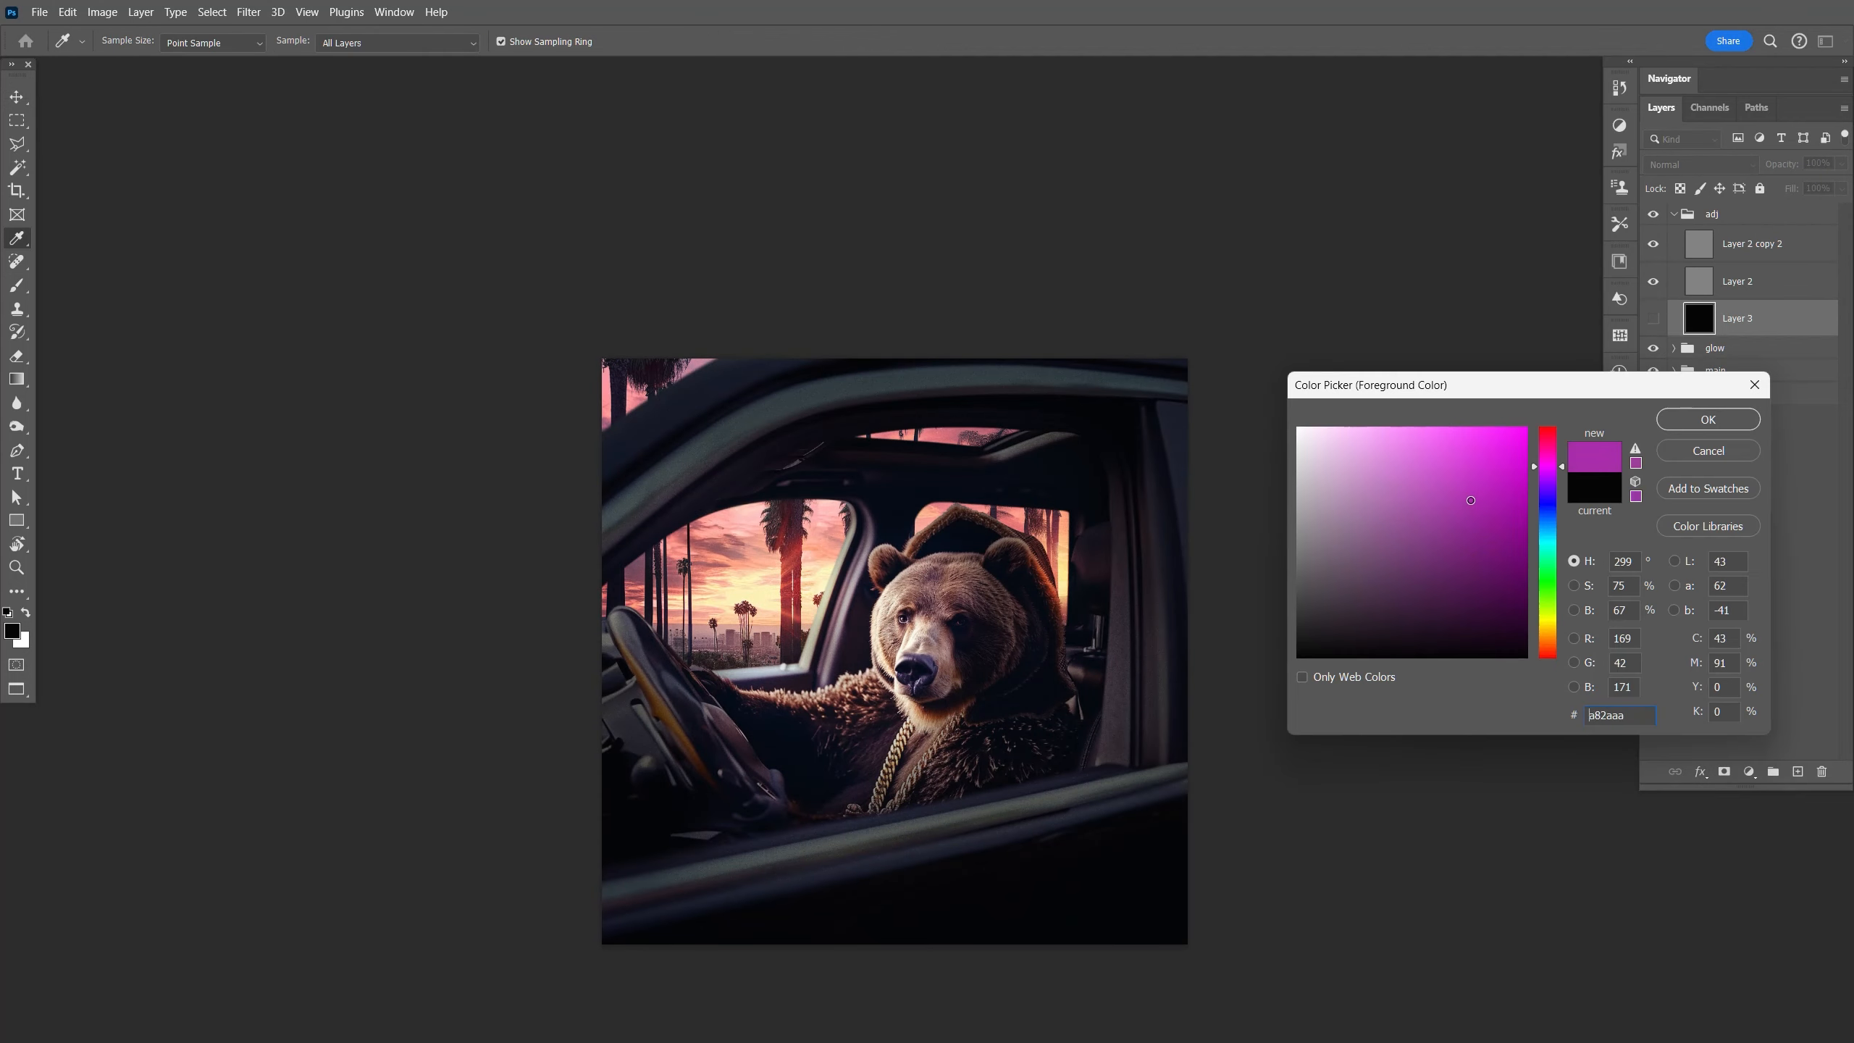
left_click(1671, 425)
left_click(1653, 318)
key("b")
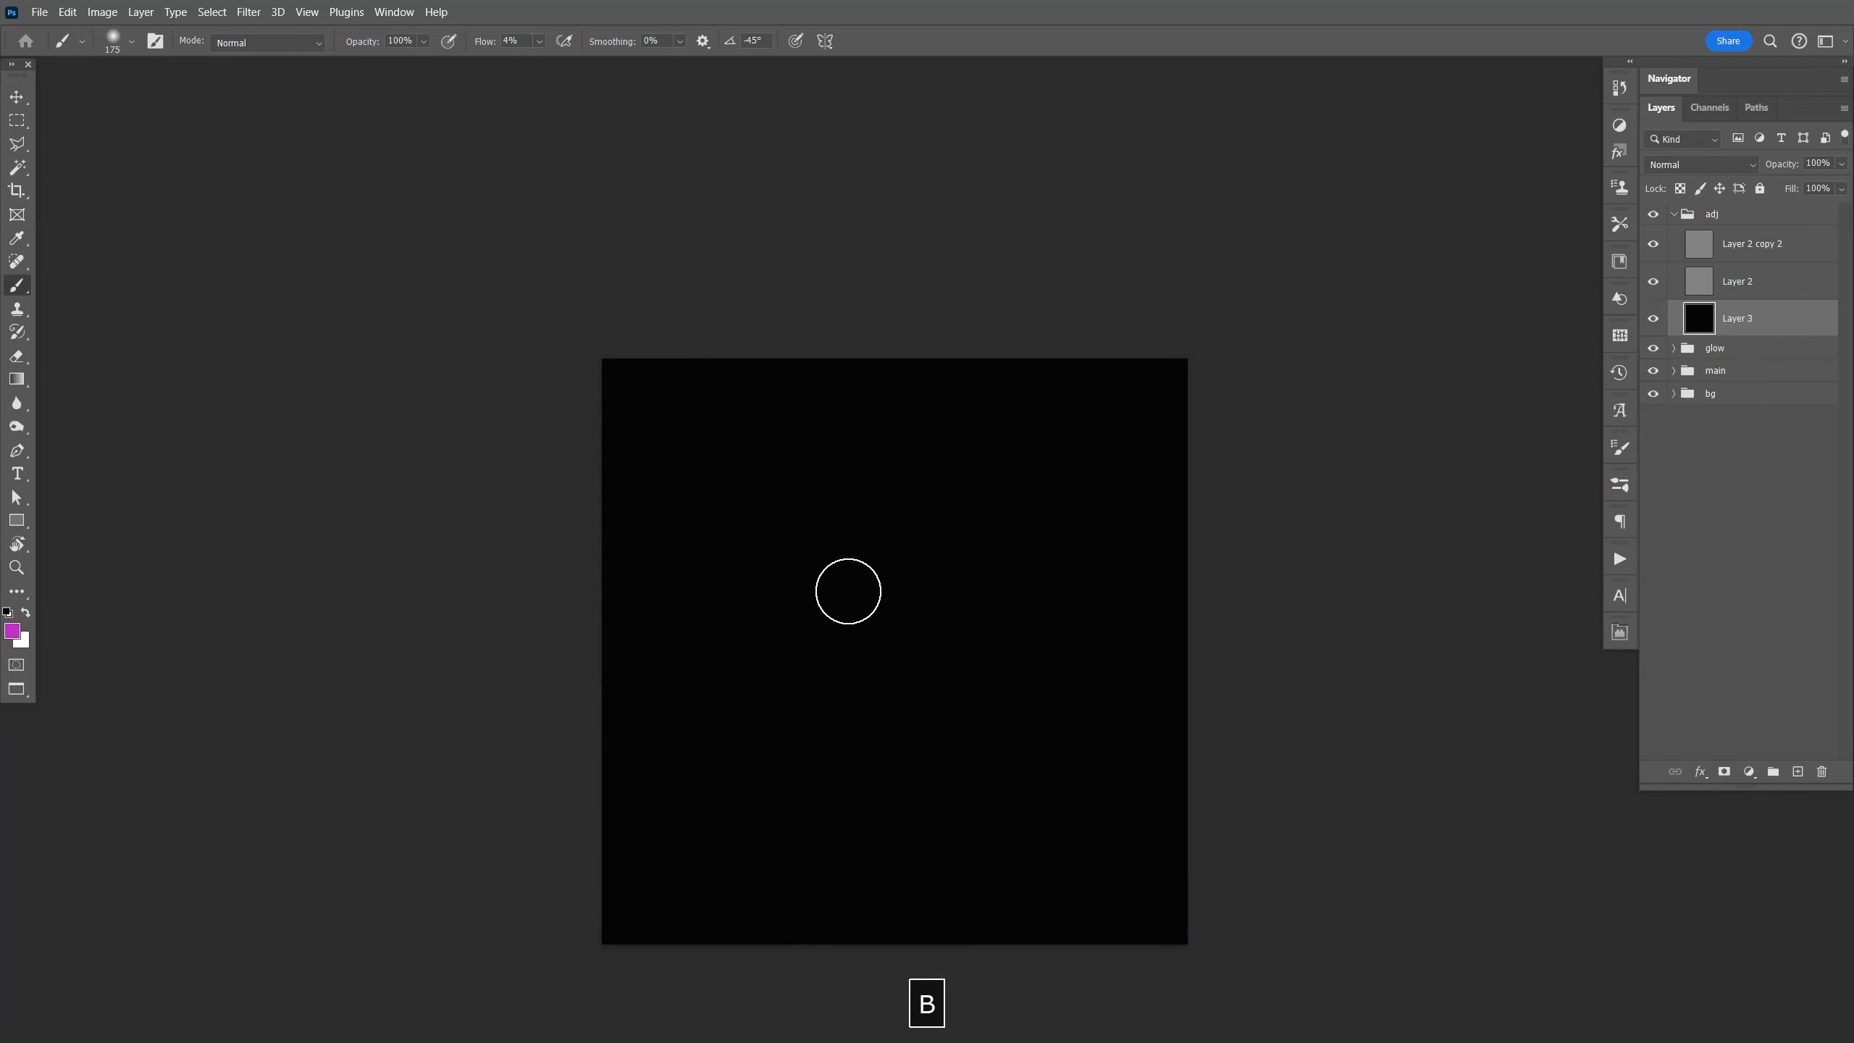
Paint a large soft magenta glow around the centre of the black layer, using brush sizes from 1300 to 1600 px.
key("shift+bracketright")
key("bracketright")
key("bracketright")
key("bracketright")
key("bracketright")
key("bracketright")
key("bracketright")
key("bracketright")
key("bracketright")
key("bracketright")
key("bracketright")
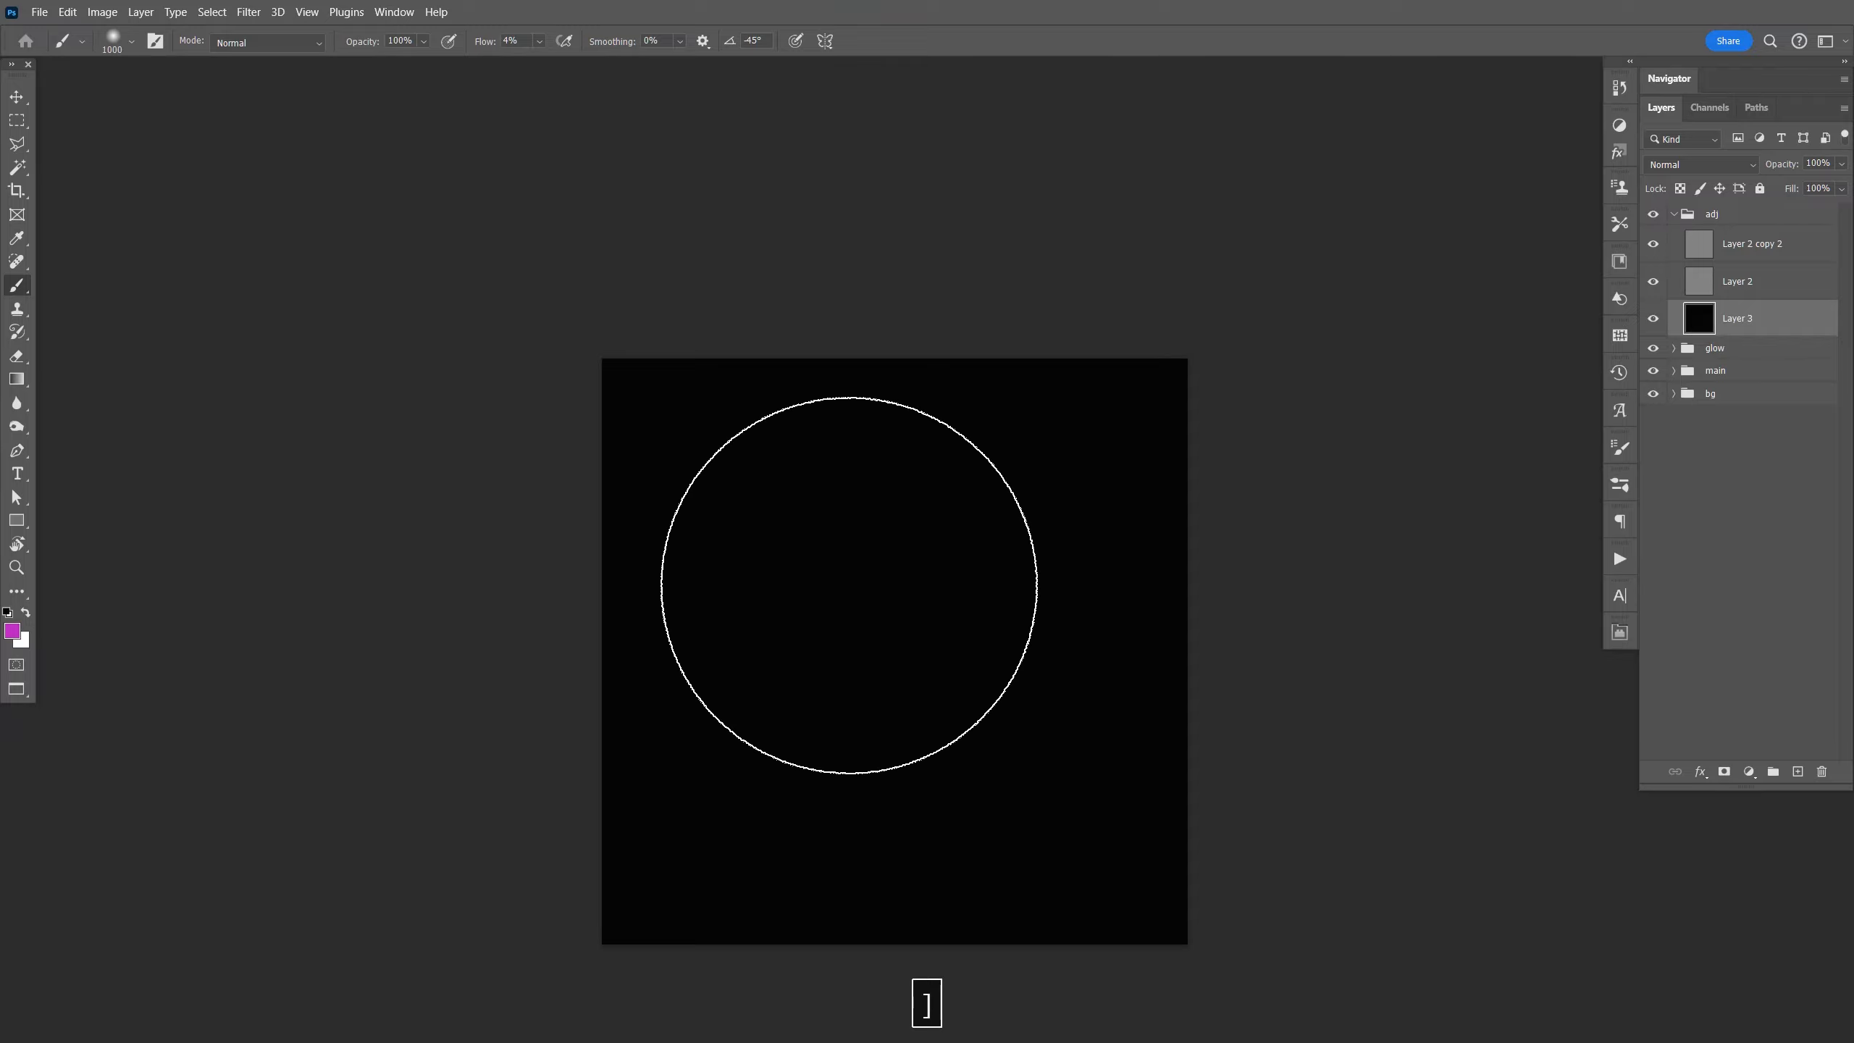
key("shift+bracketleft")
key("bracketright")
key("bracketright")
key("bracketright")
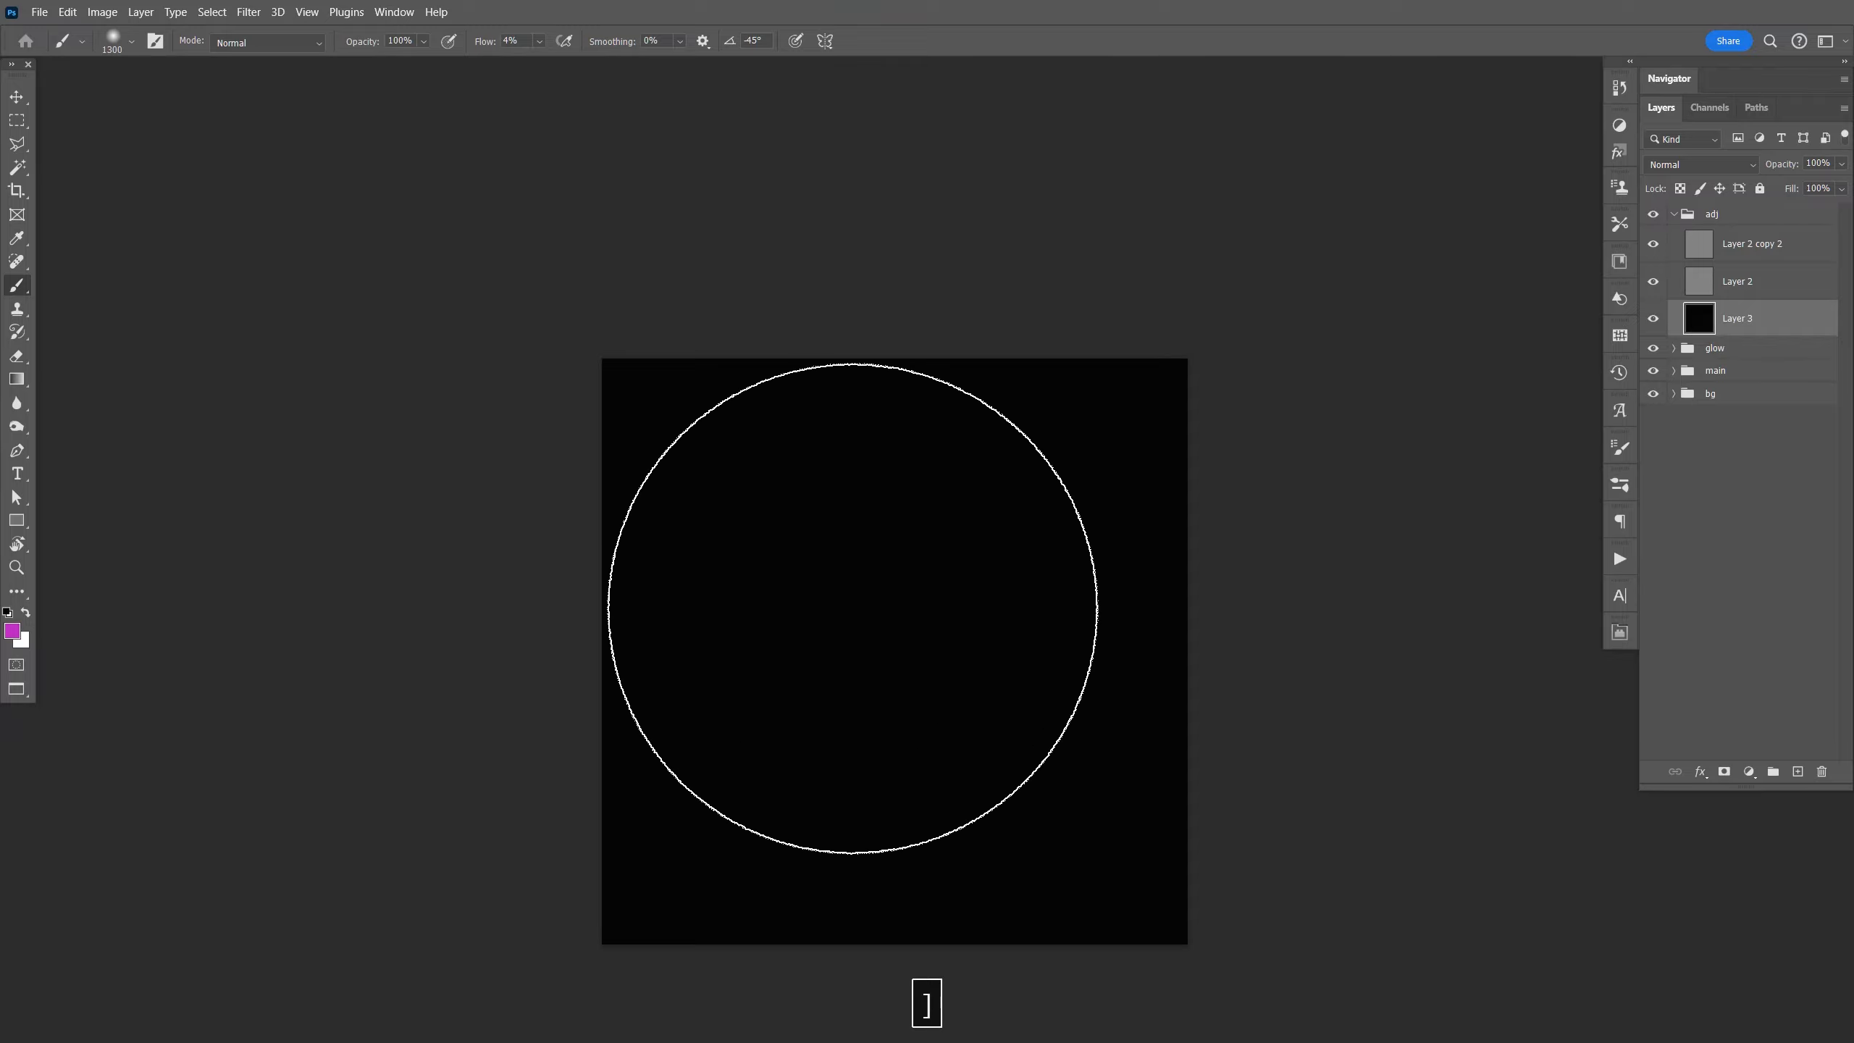
left_click_drag(852, 608, 867, 615)
key("bracketright")
key("bracketright")
key("bracketright")
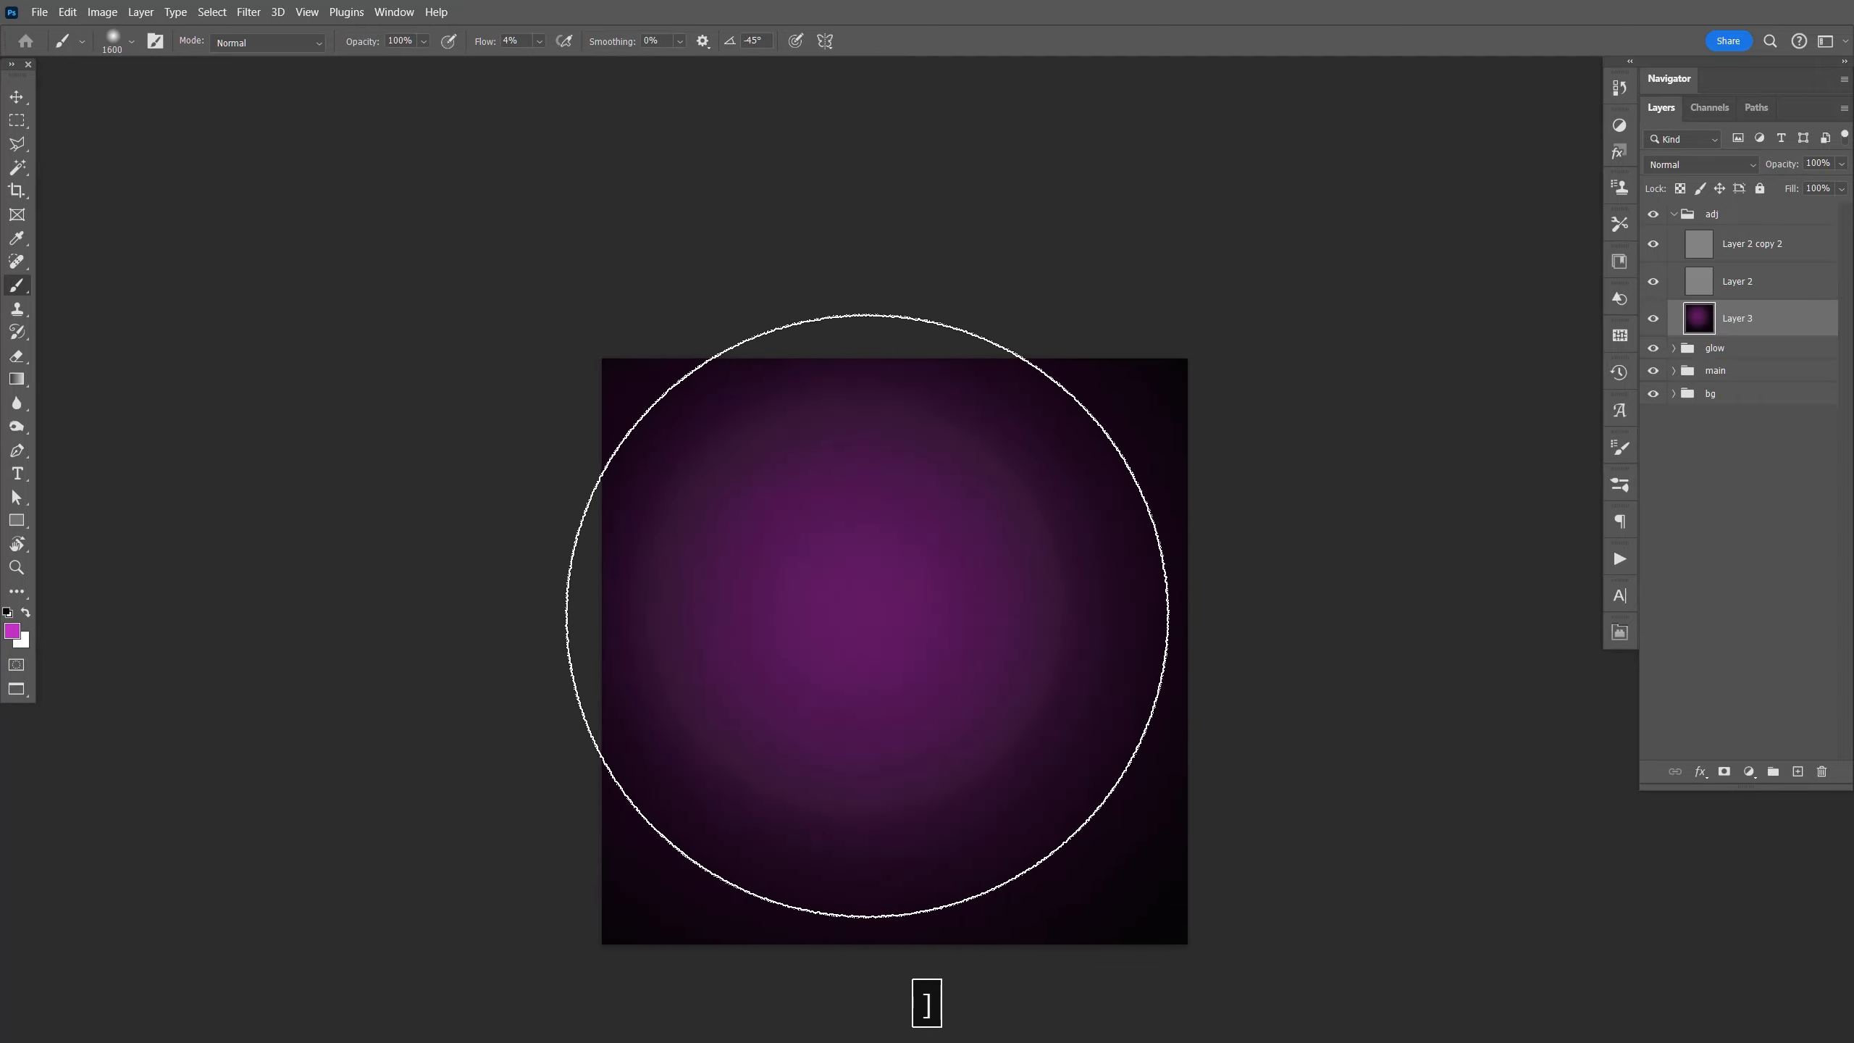
Set the magenta glow layer to Soft Light and use Levels to raise its output black level to 100.
left_click(1700, 164)
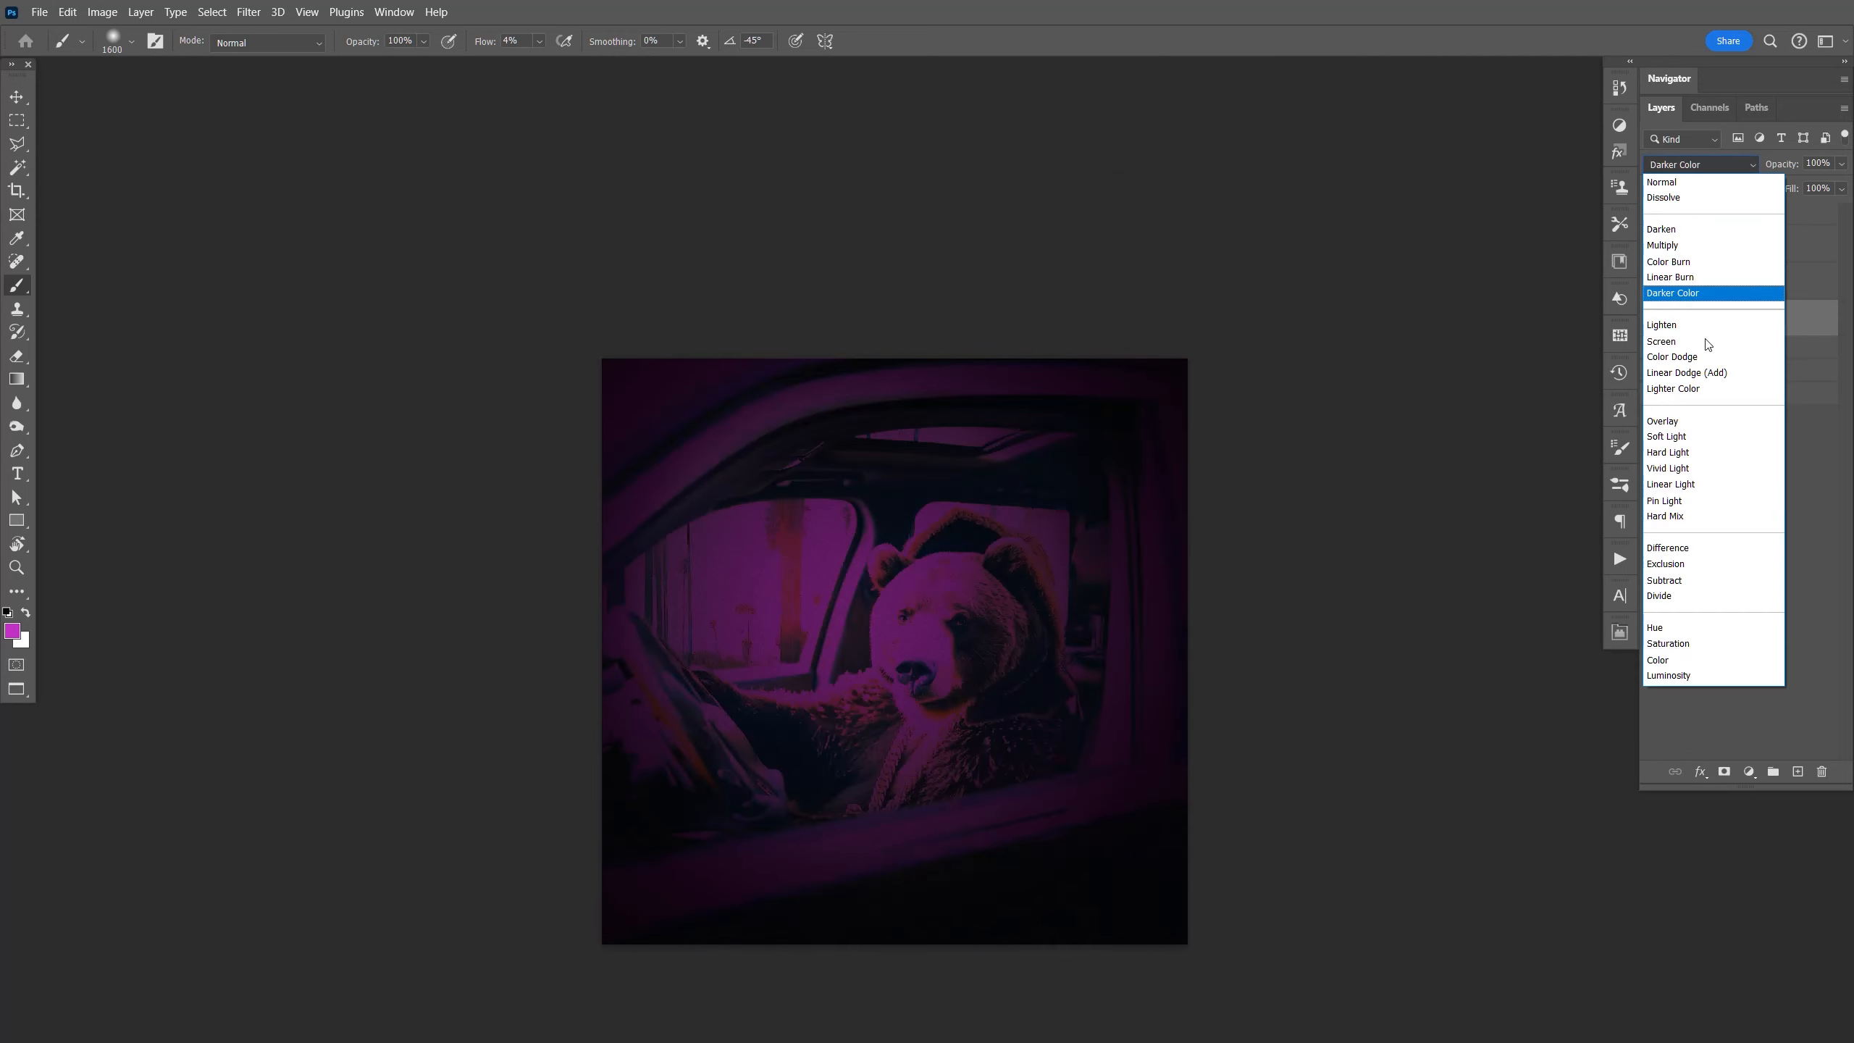
left_click(1698, 438)
key("ctrl+s")
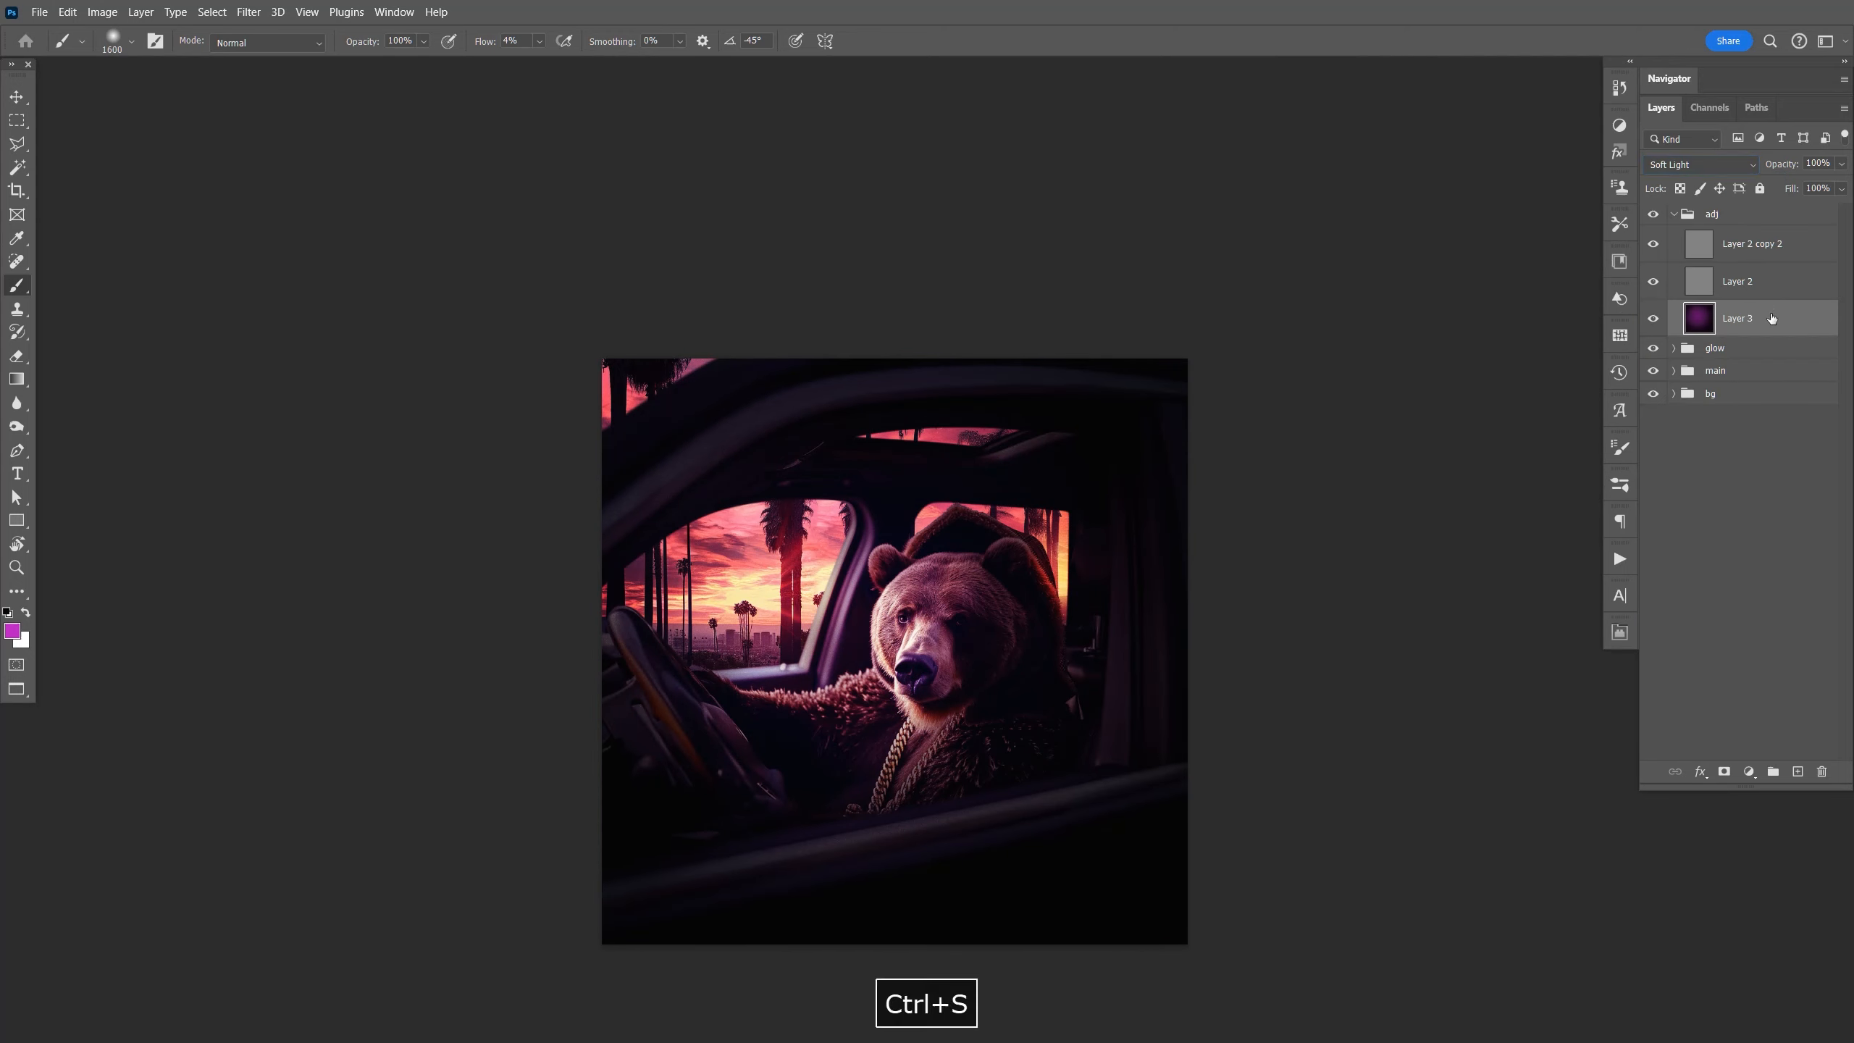
key("ctrl+l")
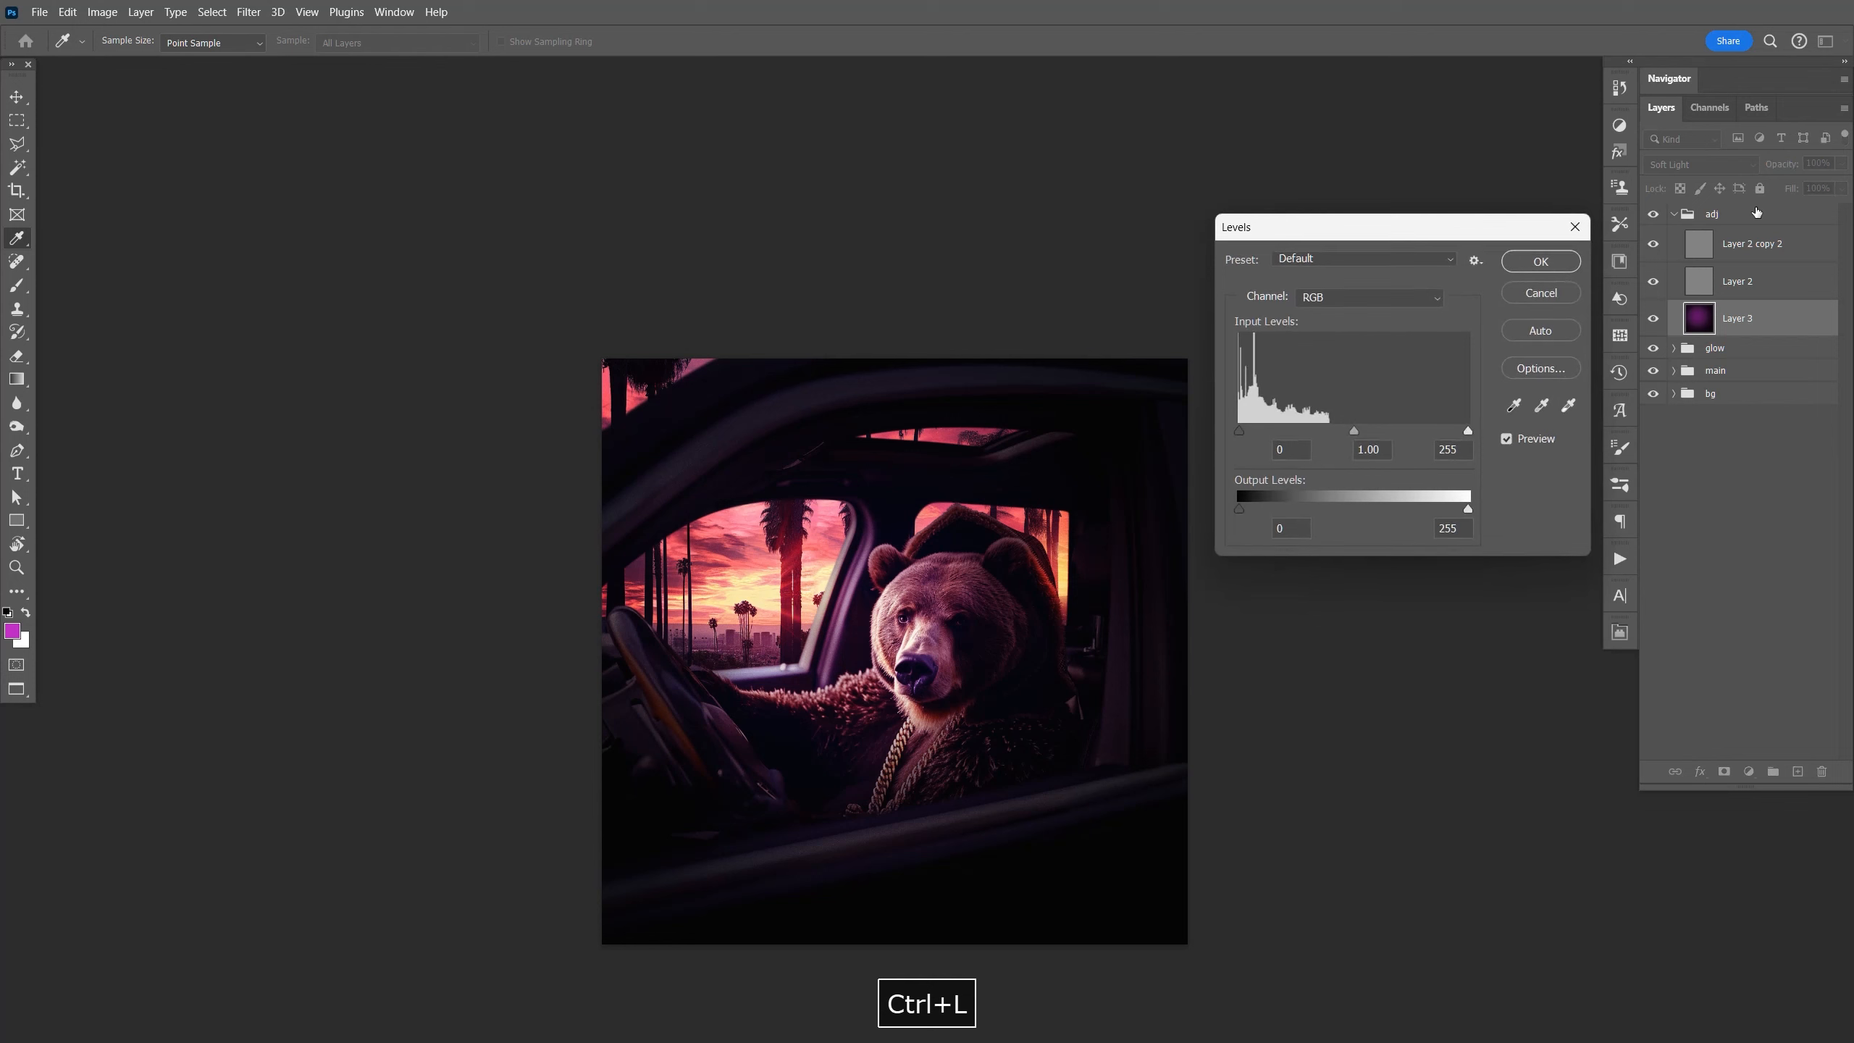
left_click_drag(1240, 509, 1328, 512)
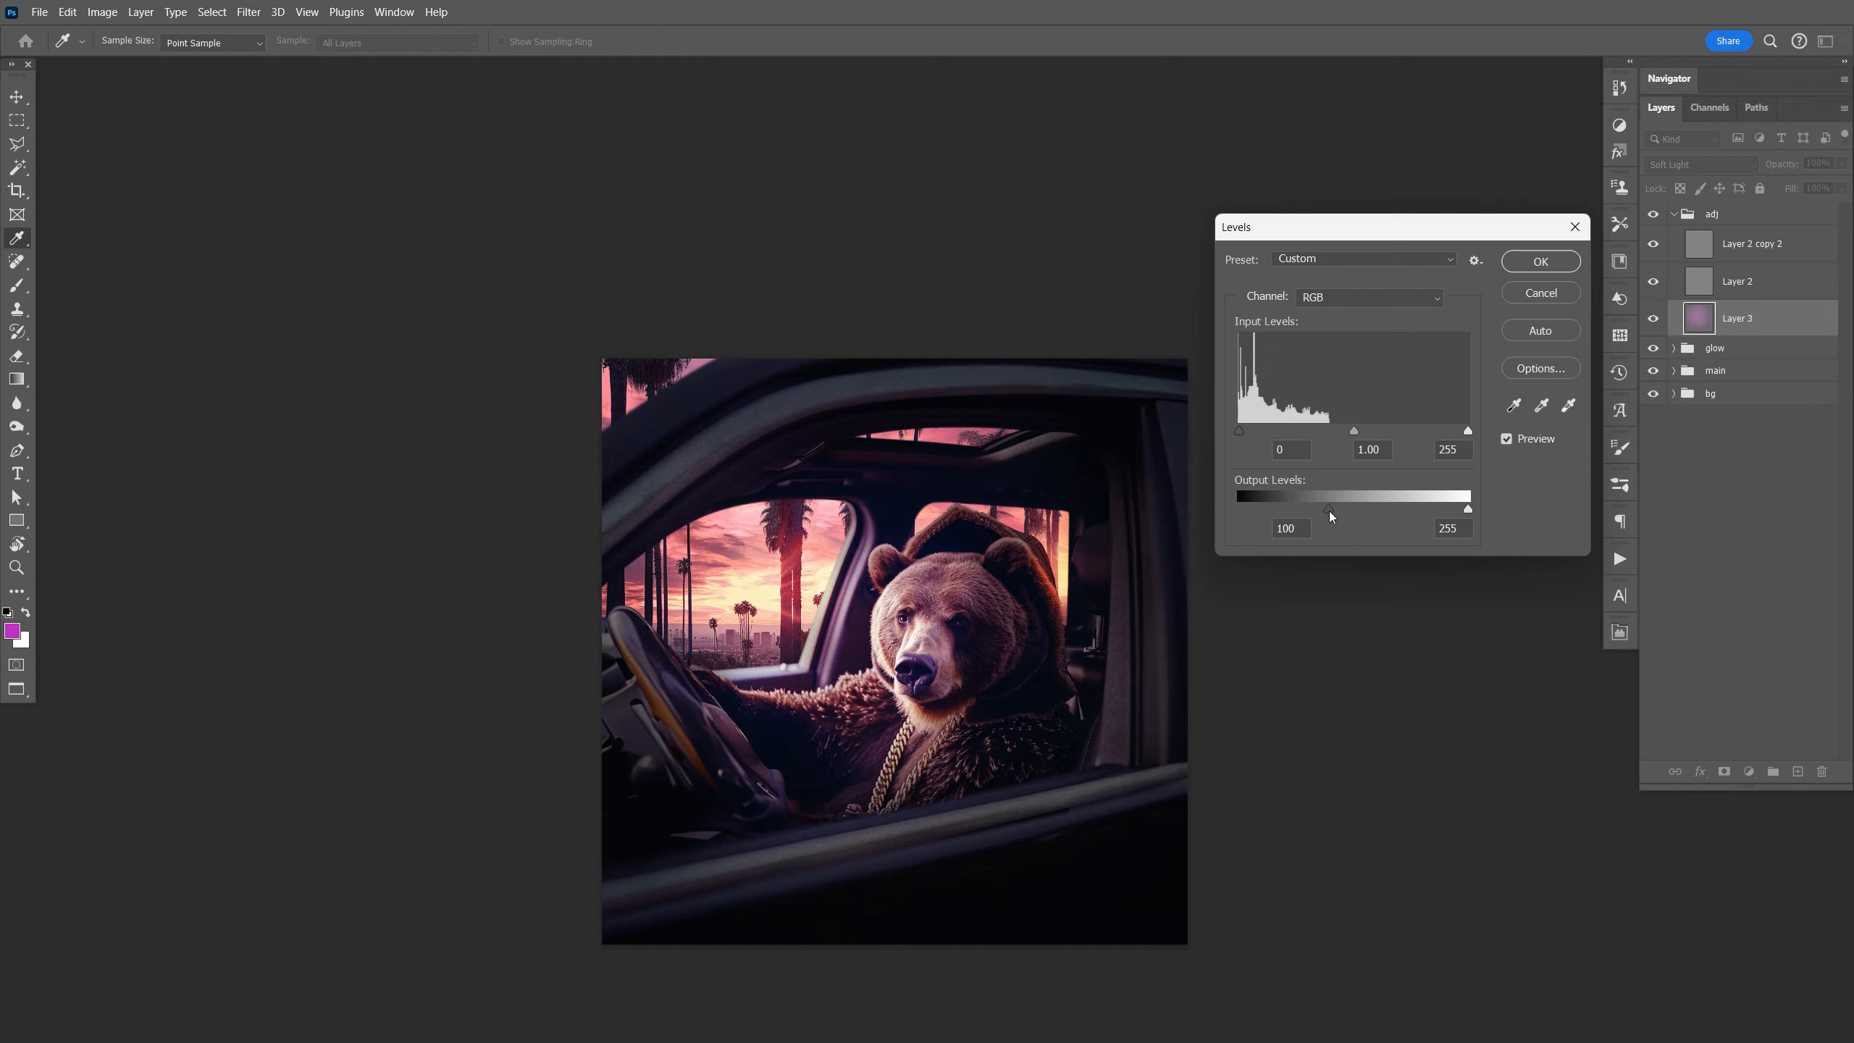
left_click(1540, 260)
Compare the image with and without the magenta Soft Light layer, and save the document.
left_click(1653, 319)
left_click(1655, 326)
left_click(1655, 326)
left_click(1656, 325)
key("ctrl+s")
key("v")
key("space")
left_click_drag(1191, 679, 1194, 655)
key("ctrl+s")
Collapse the adj group, create a group named dust above the main group, and add an empty layer inside it.
left_click(1674, 215)
left_click(1728, 244)
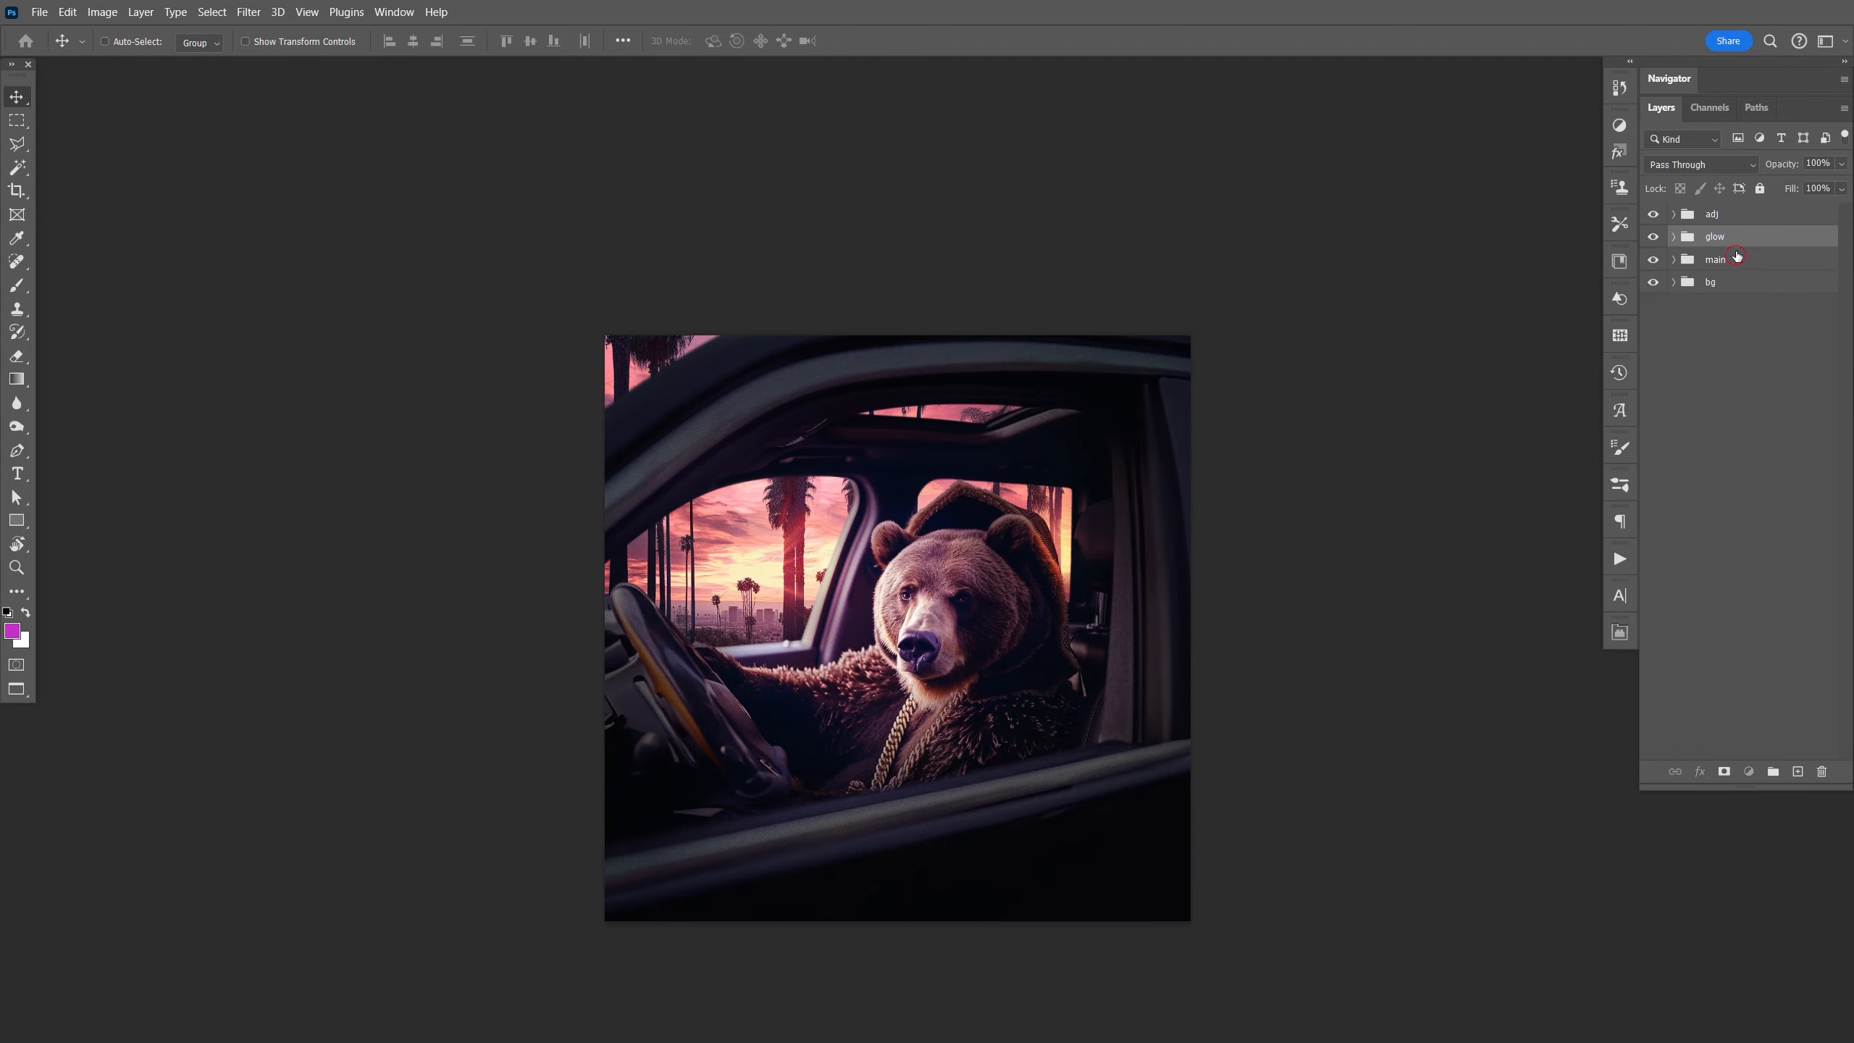
left_click(1749, 263)
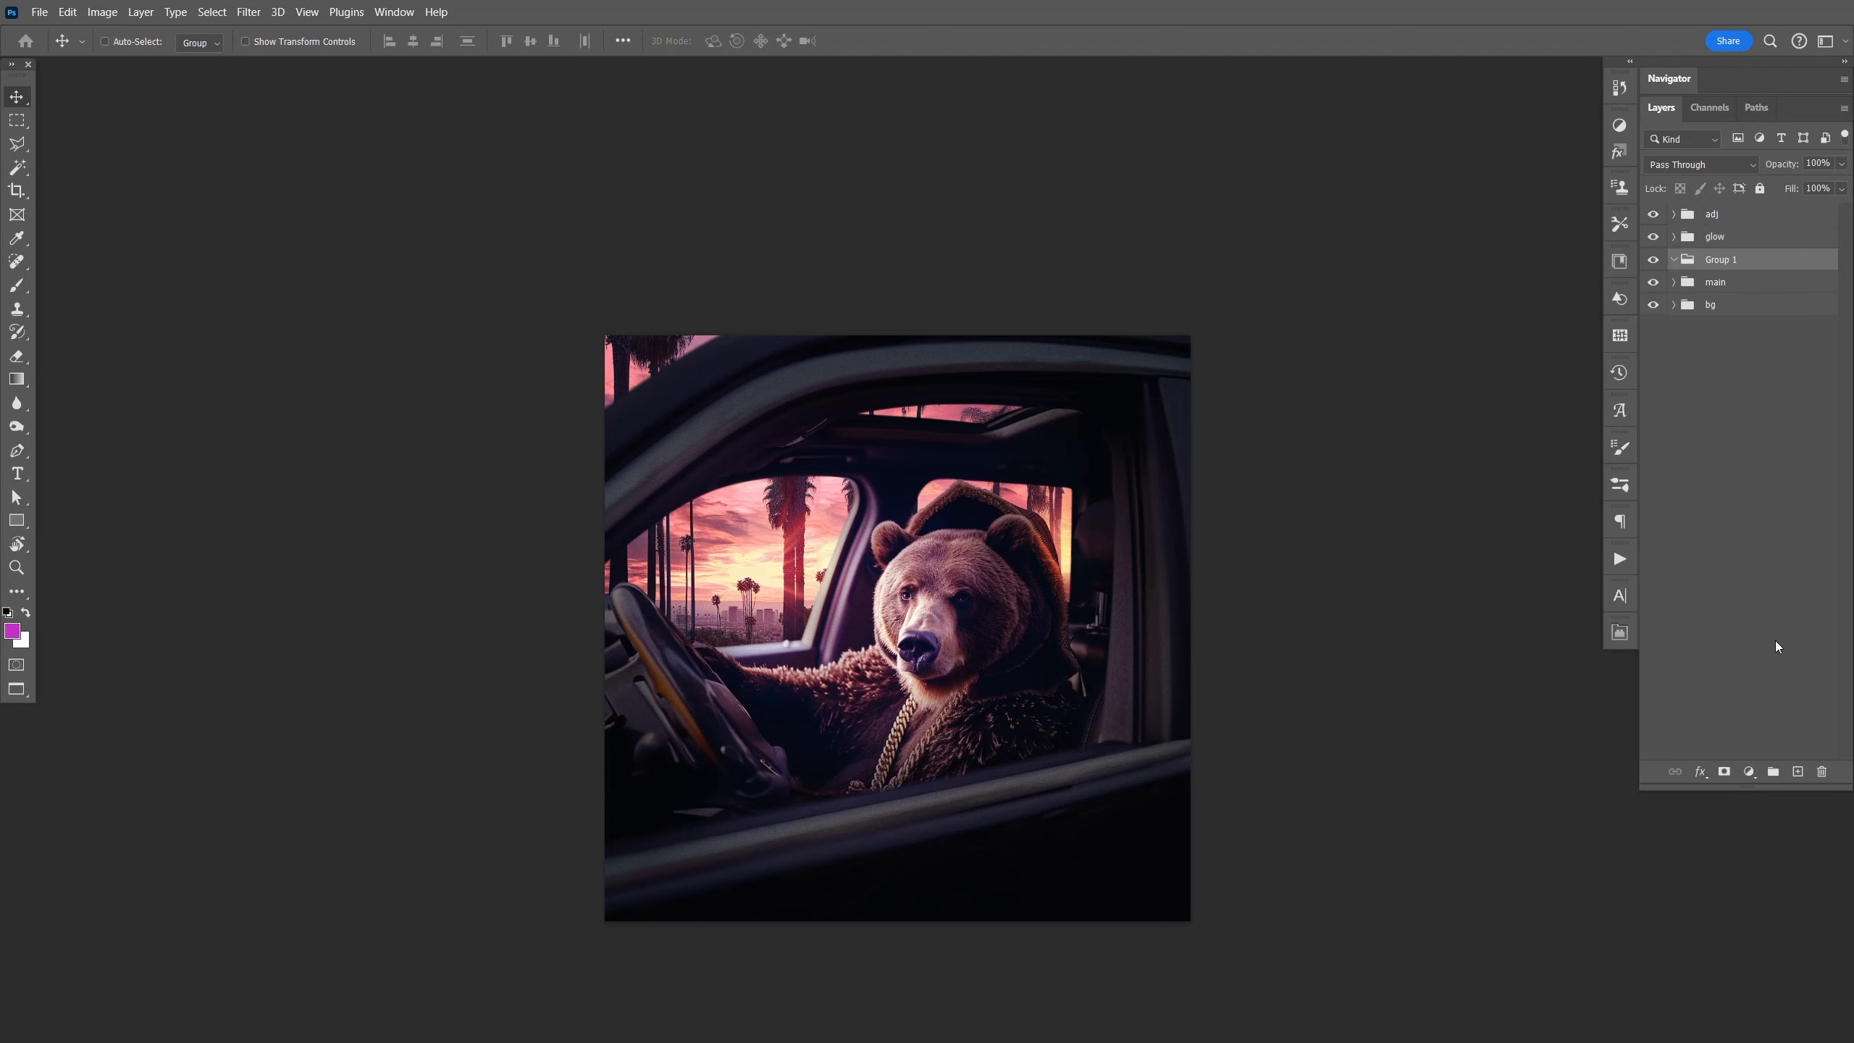
type("dust")
key("Return")
key("b")
left_click(1797, 772)
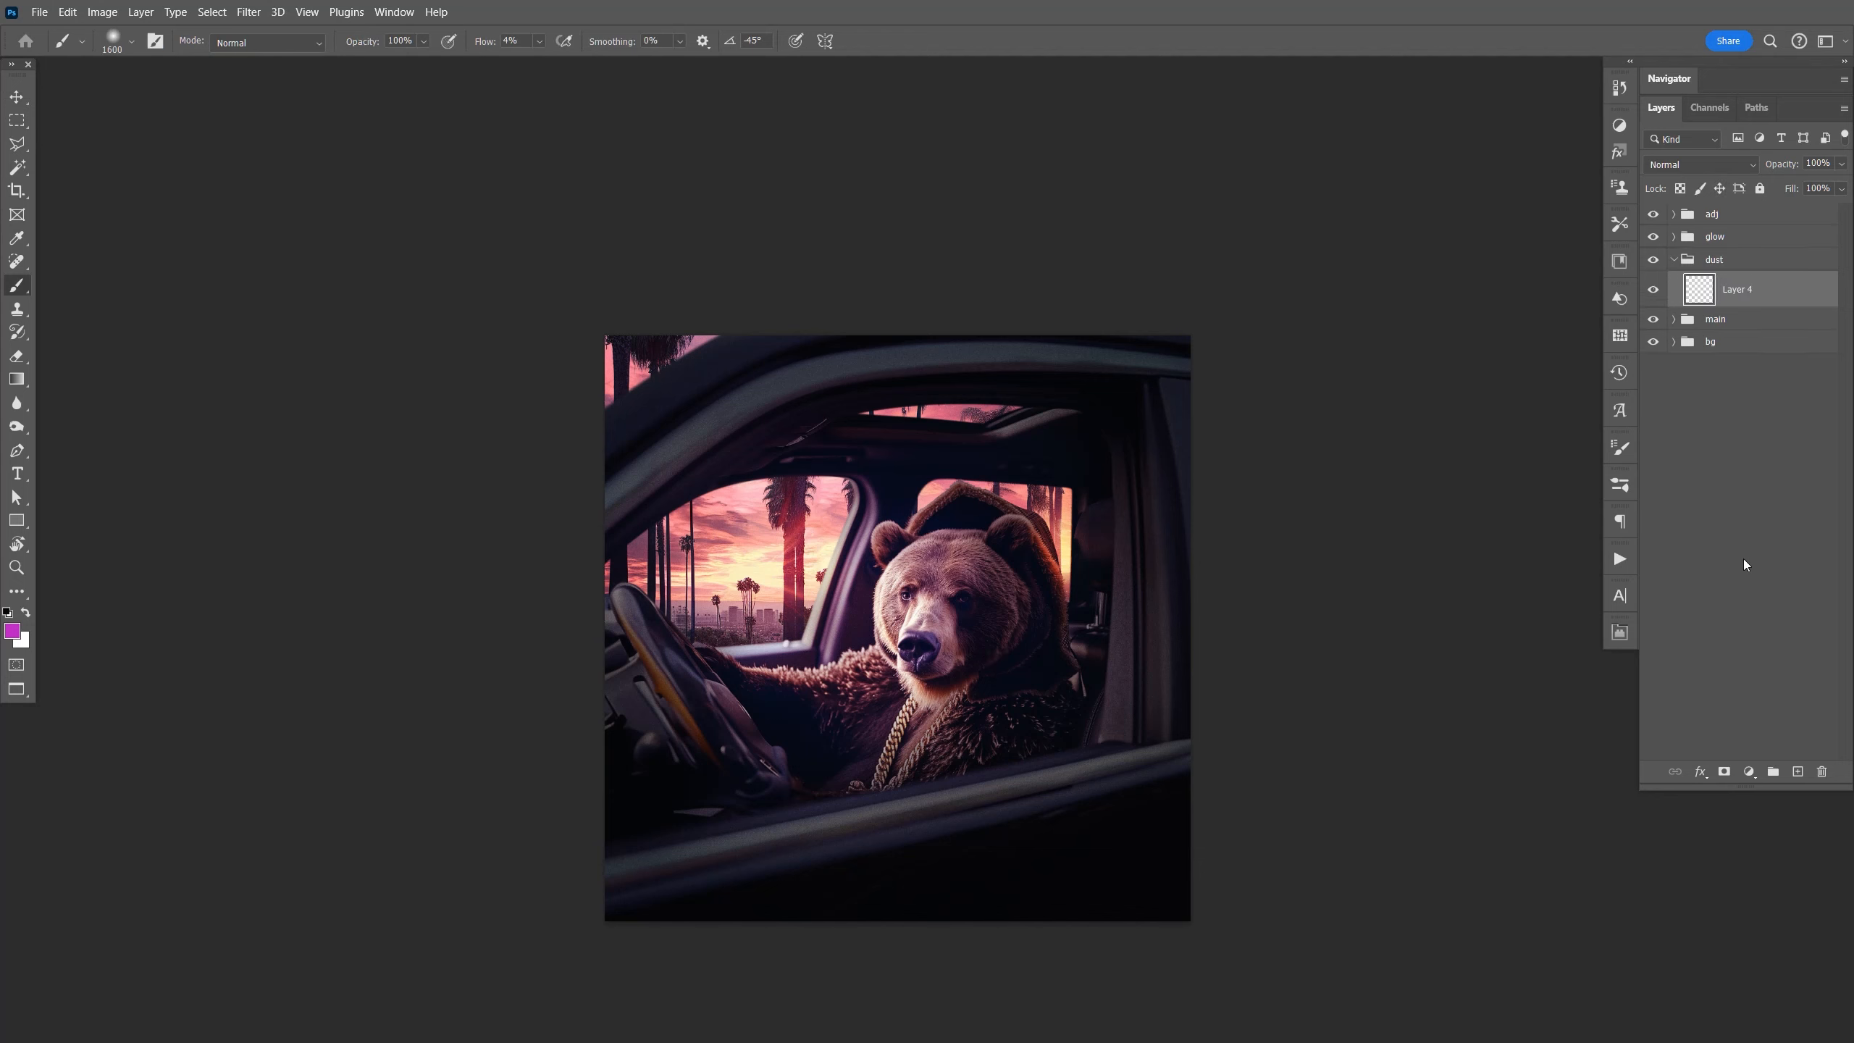
Choose the Fog 1 brush from the Free Fog Photoshop Brushes 1 set for painting on the empty dust layer.
key("b")
left_click(1621, 490)
scroll(1531, 896, "down", 1)
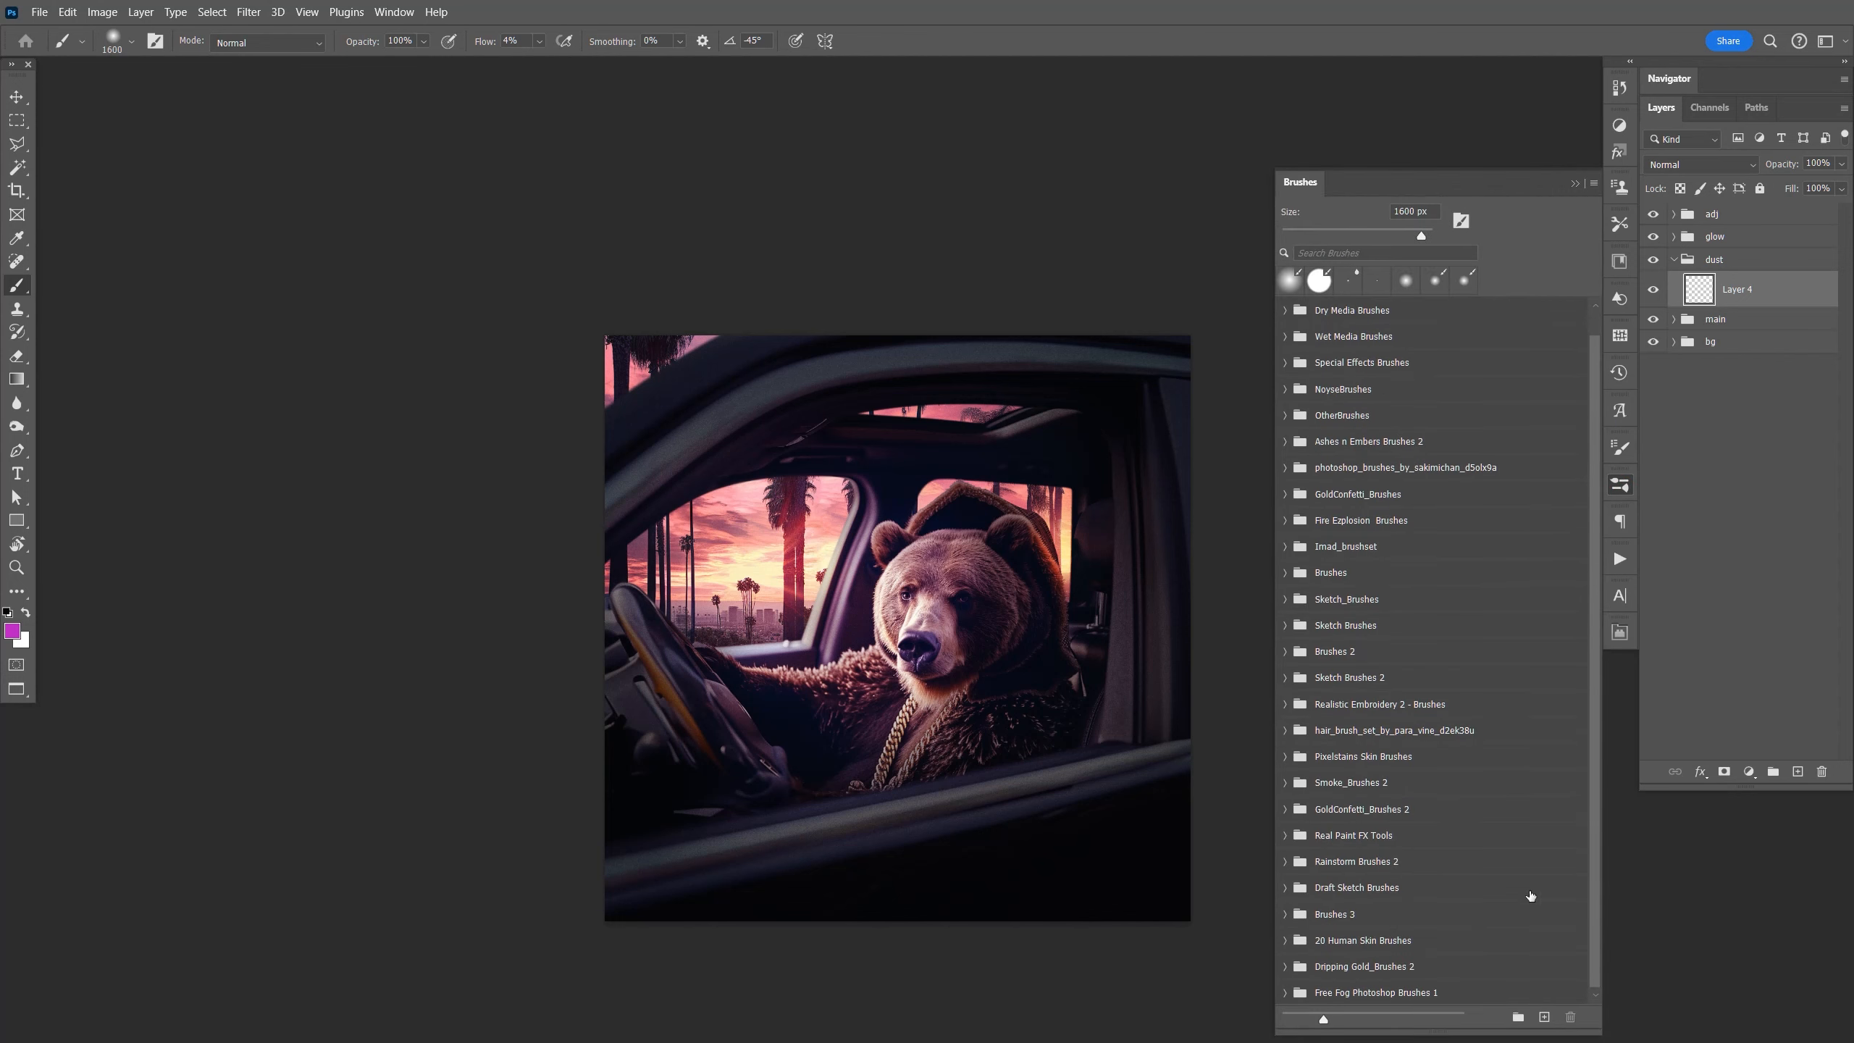
left_click(1286, 993)
left_click(1504, 896)
left_click(1362, 690)
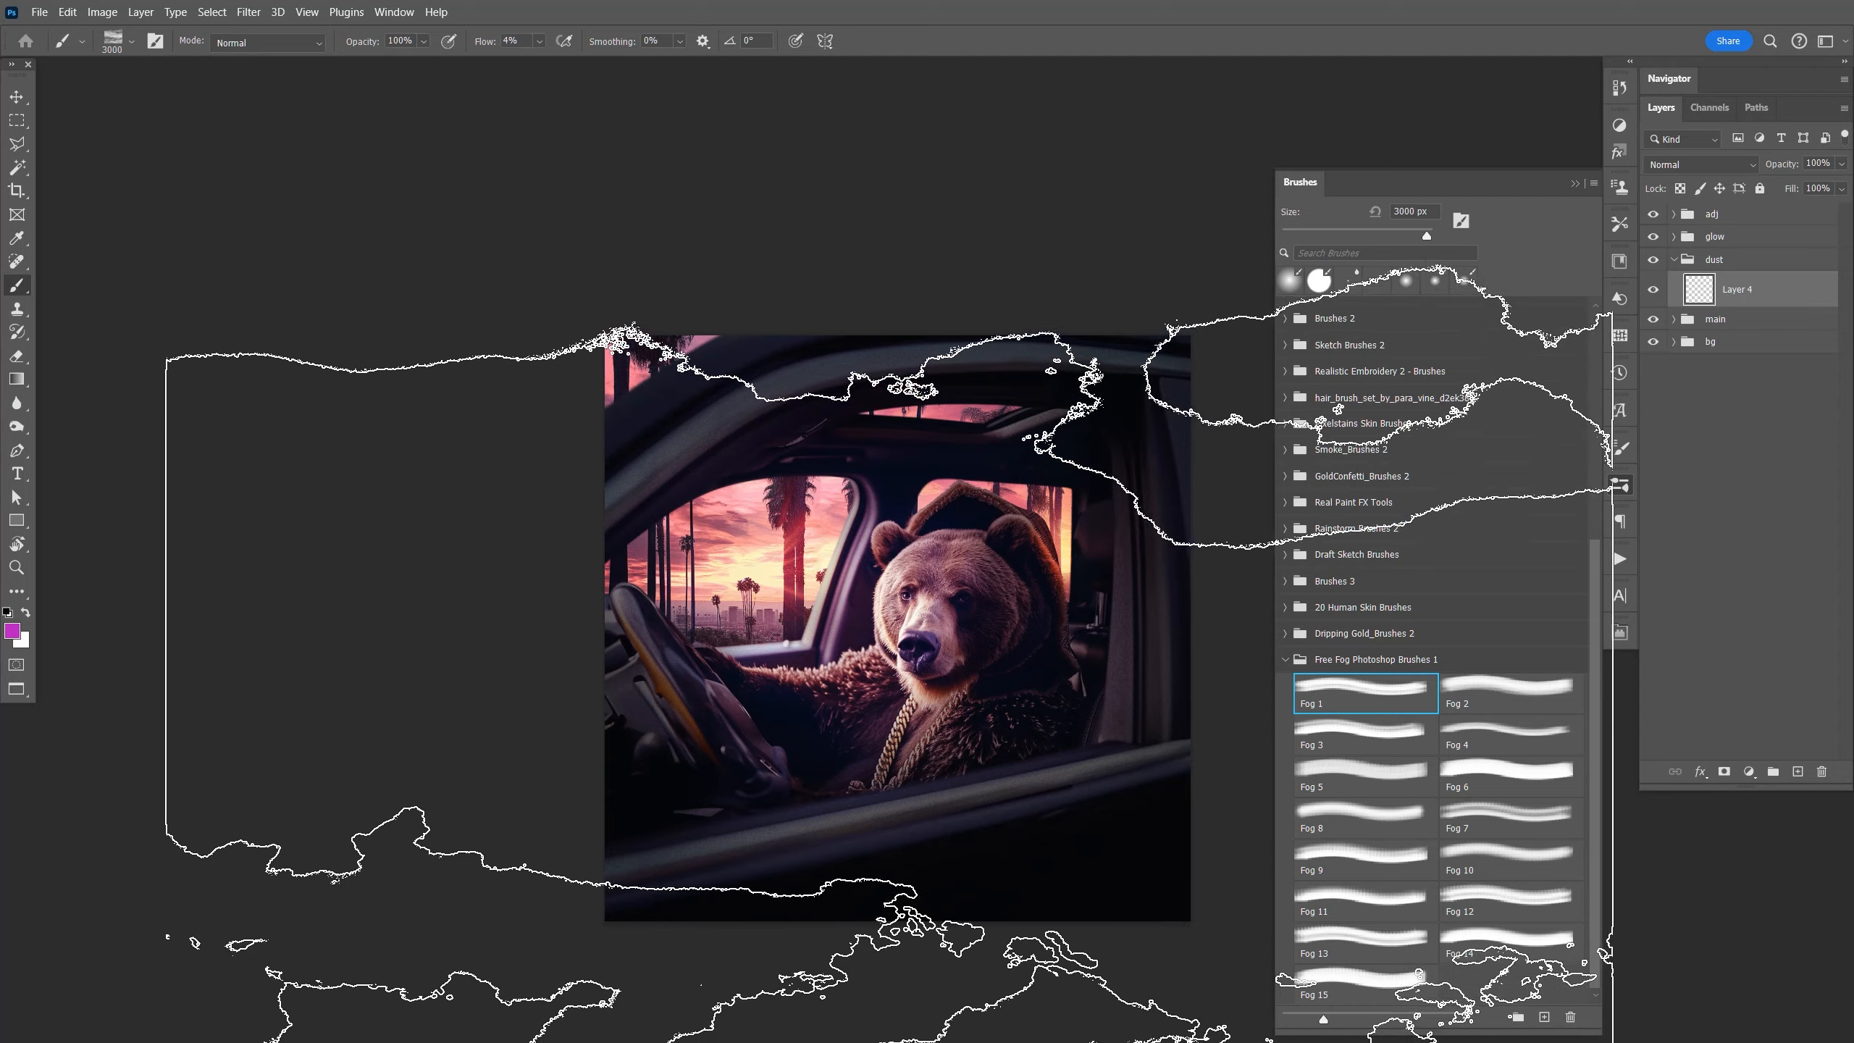
Paint magenta fog over the car door and the lower part of the image, reducing the fog brush to 1500 and 1300 px.
key("bracketleft")
key("bracketleft")
key("bracketleft")
key("bracketleft")
key("bracketleft")
key("bracketleft")
key("bracketleft")
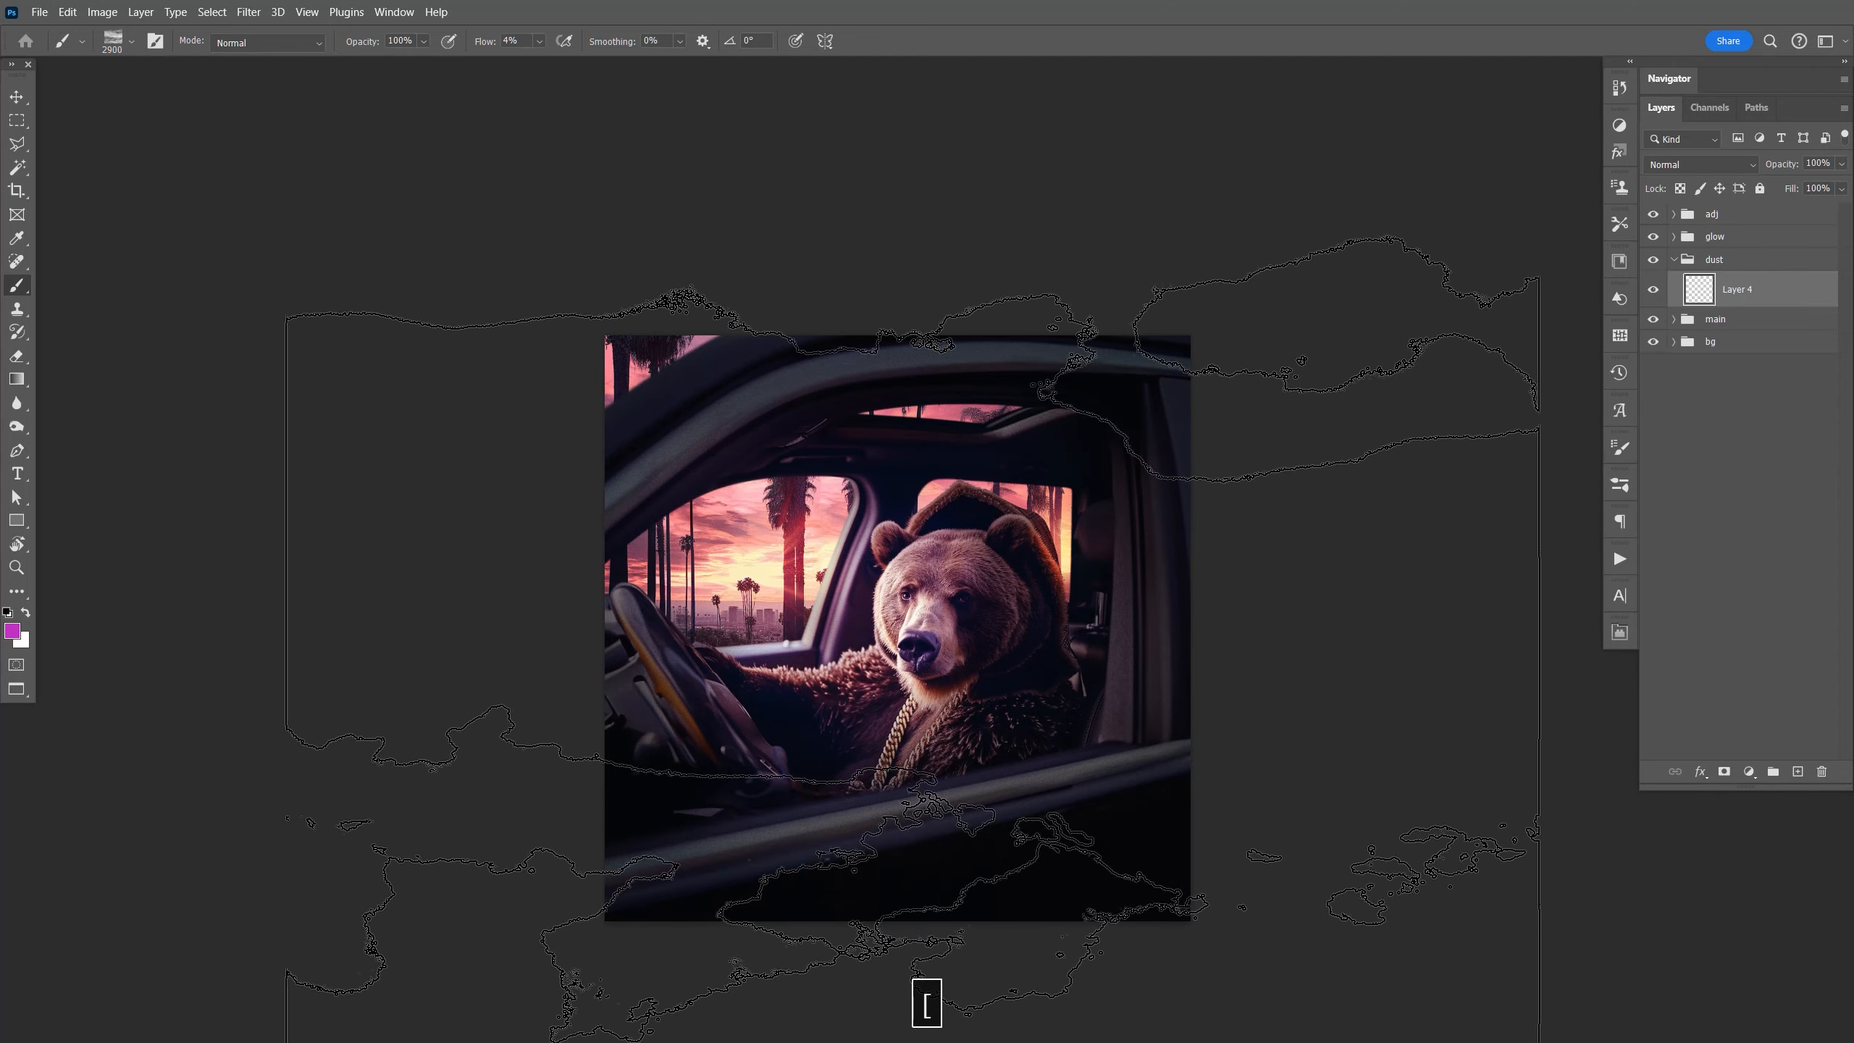
key("bracketleft")
key("bracketleft")
key("bracketleft")
key("bracketleft")
key("bracketleft")
key("bracketleft")
key("bracketleft")
key("bracketleft")
key("bracketleft")
key("bracketleft")
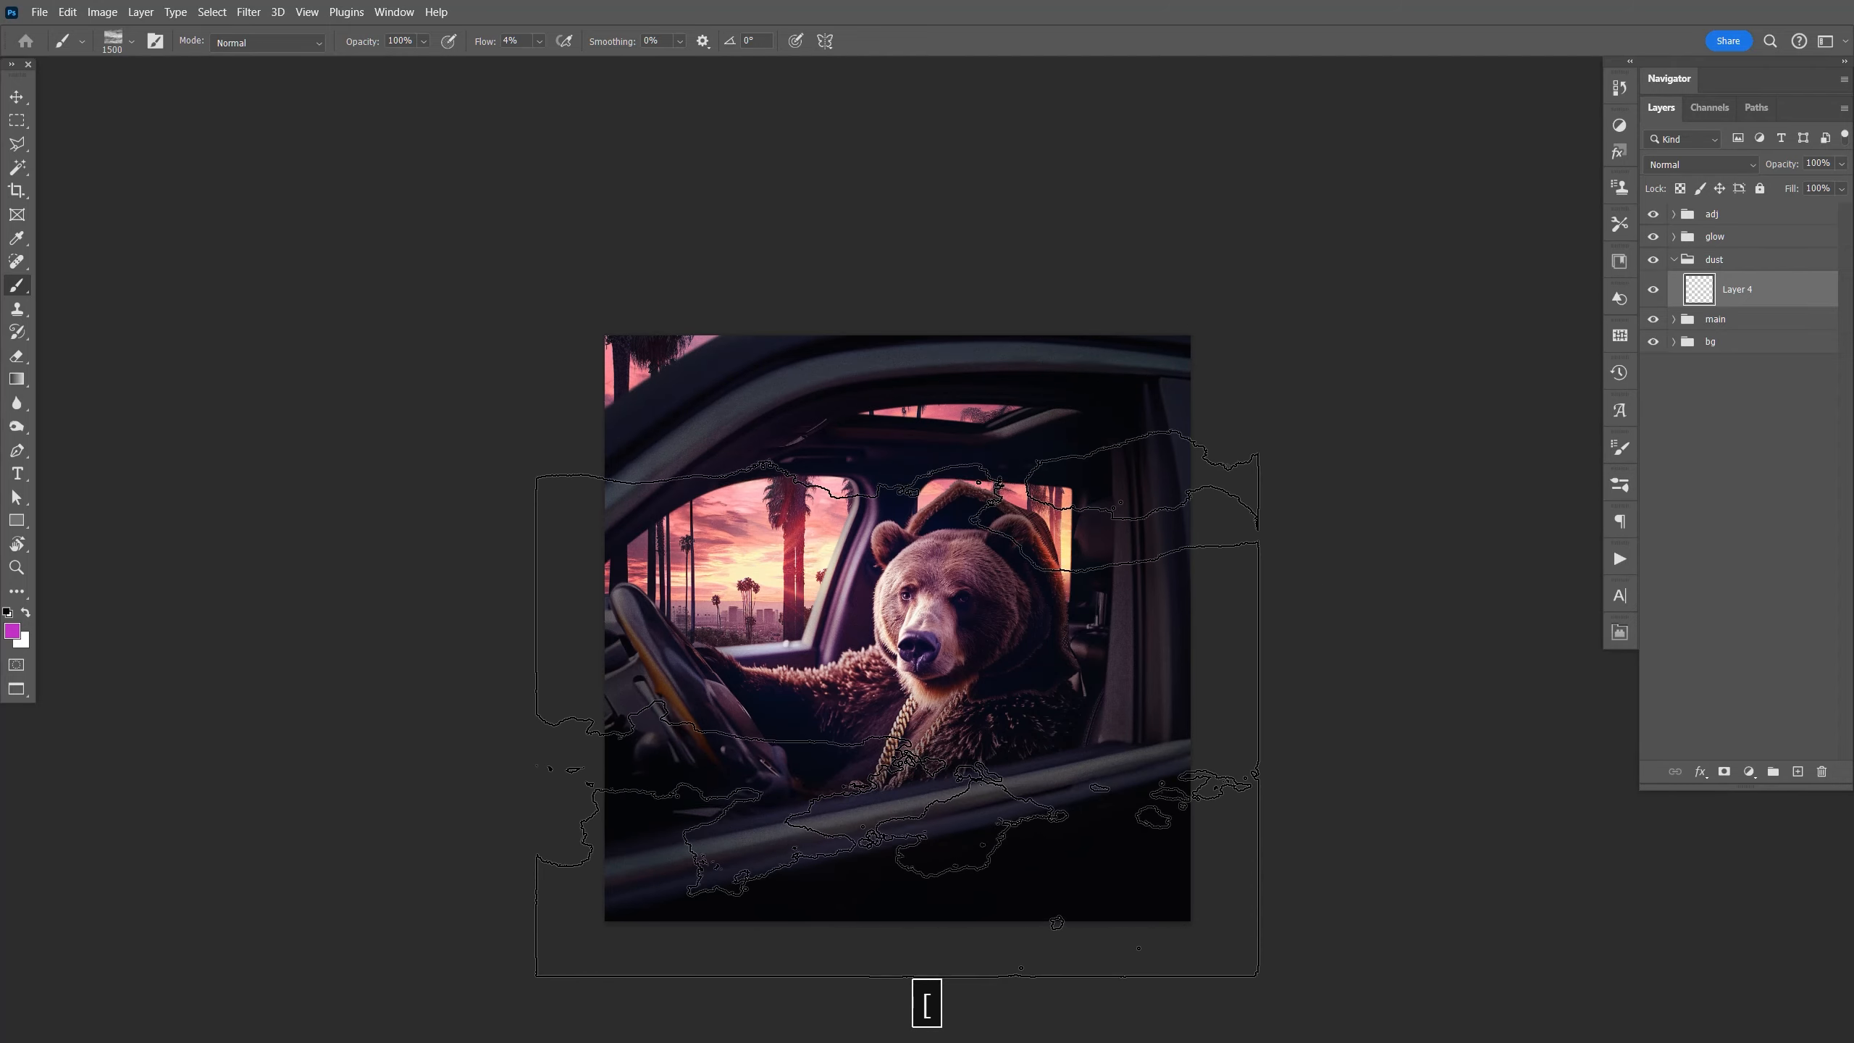
left_click(894, 673)
left_click(895, 869)
key("space")
left_click_drag(1085, 779, 1108, 553)
left_click(937, 856)
left_click(960, 837)
left_click(993, 816)
left_click(1028, 801)
key("space")
left_click_drag(1095, 586, 1125, 890)
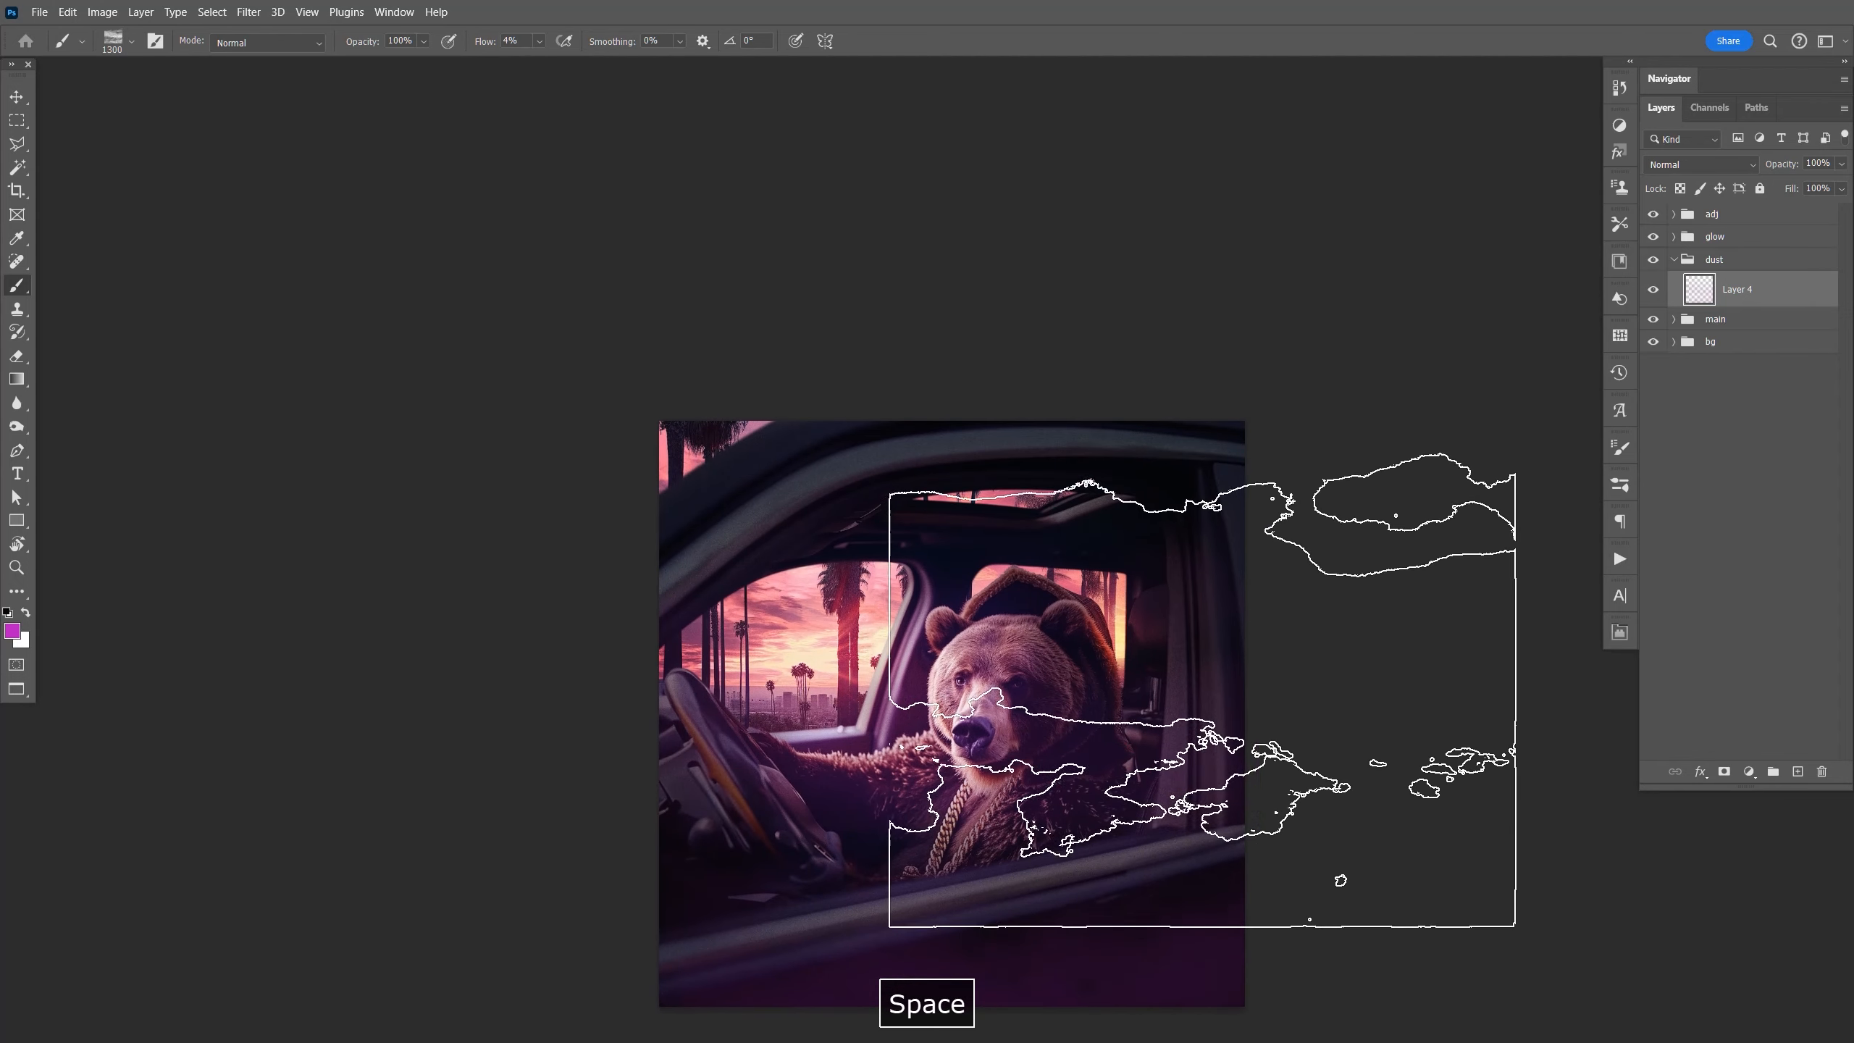
Compare the image with and without the fog layer, and save the document.
left_click(1654, 292)
left_click(1653, 292)
left_click(1654, 296)
left_click(1654, 296)
left_click(1654, 295)
left_click(1654, 296)
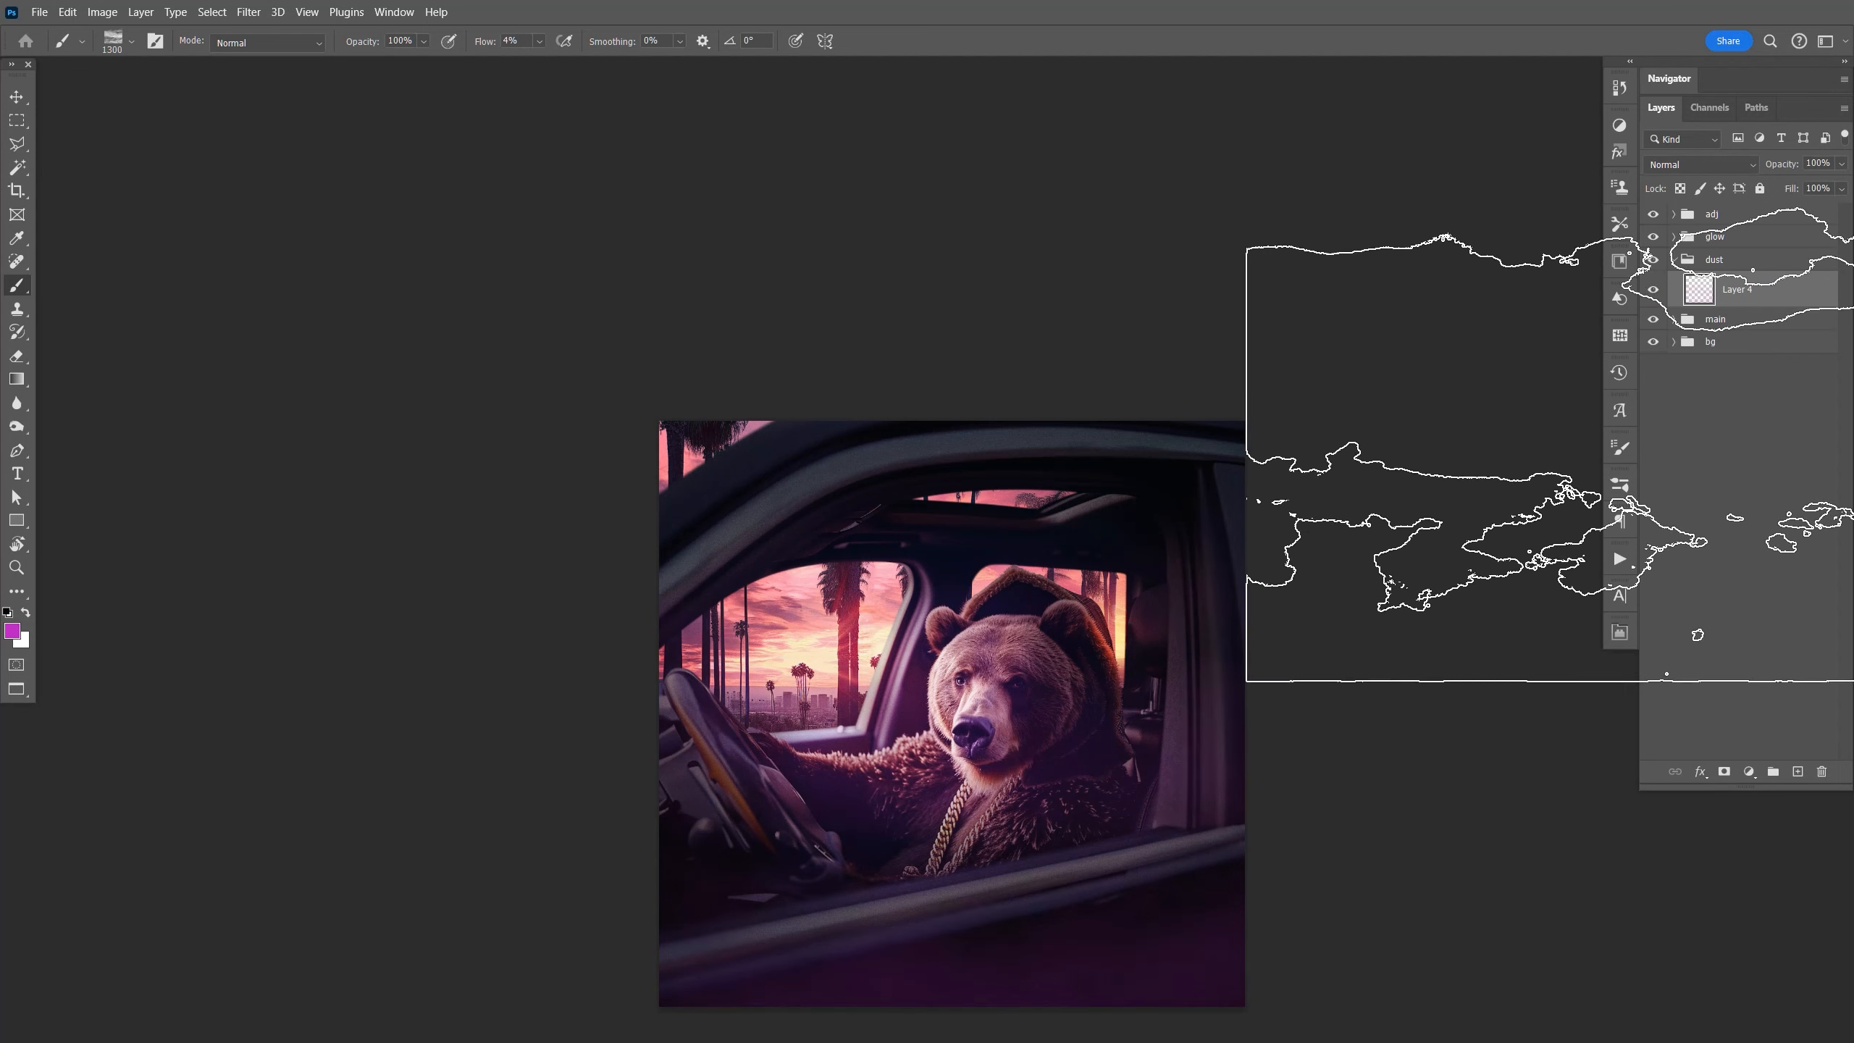
key("ctrl+s")
key("v")
key("space")
left_click_drag(1334, 680, 1328, 663)
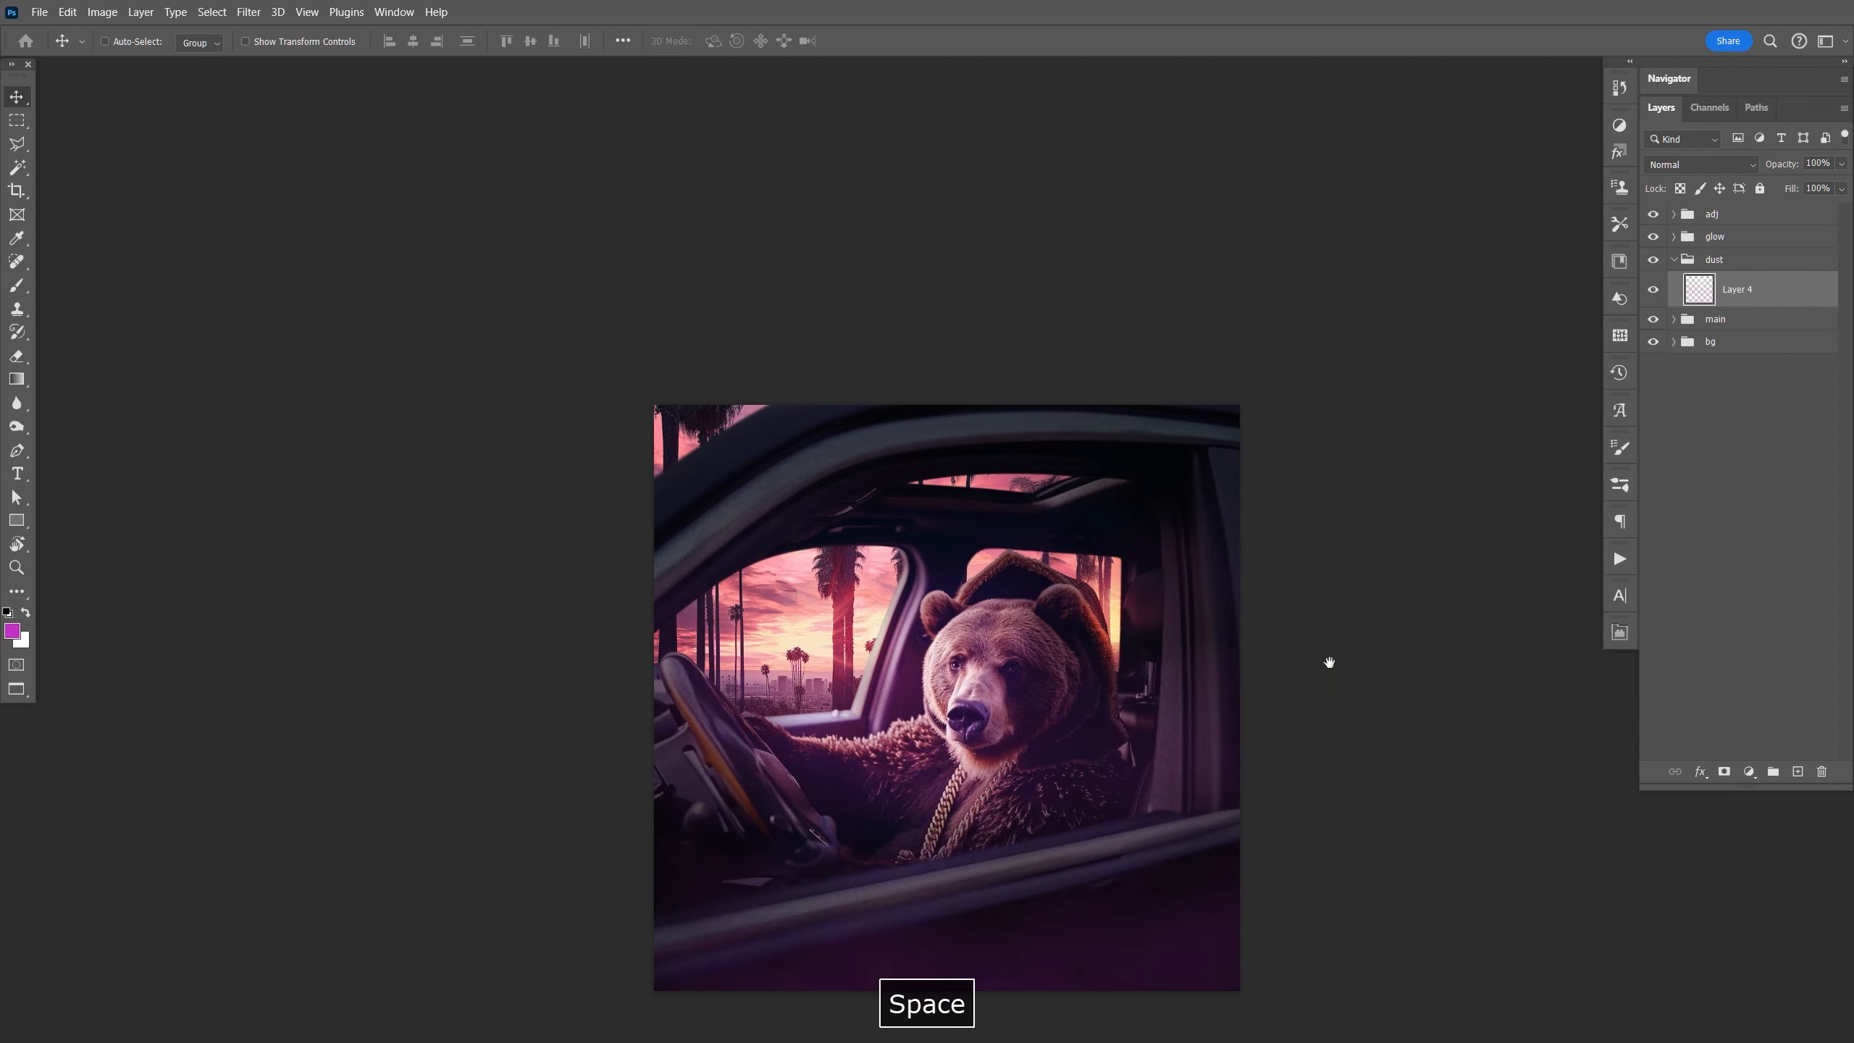
Collapse the dust group and add an empty layer between the main and bg groups.
left_click(1723, 259)
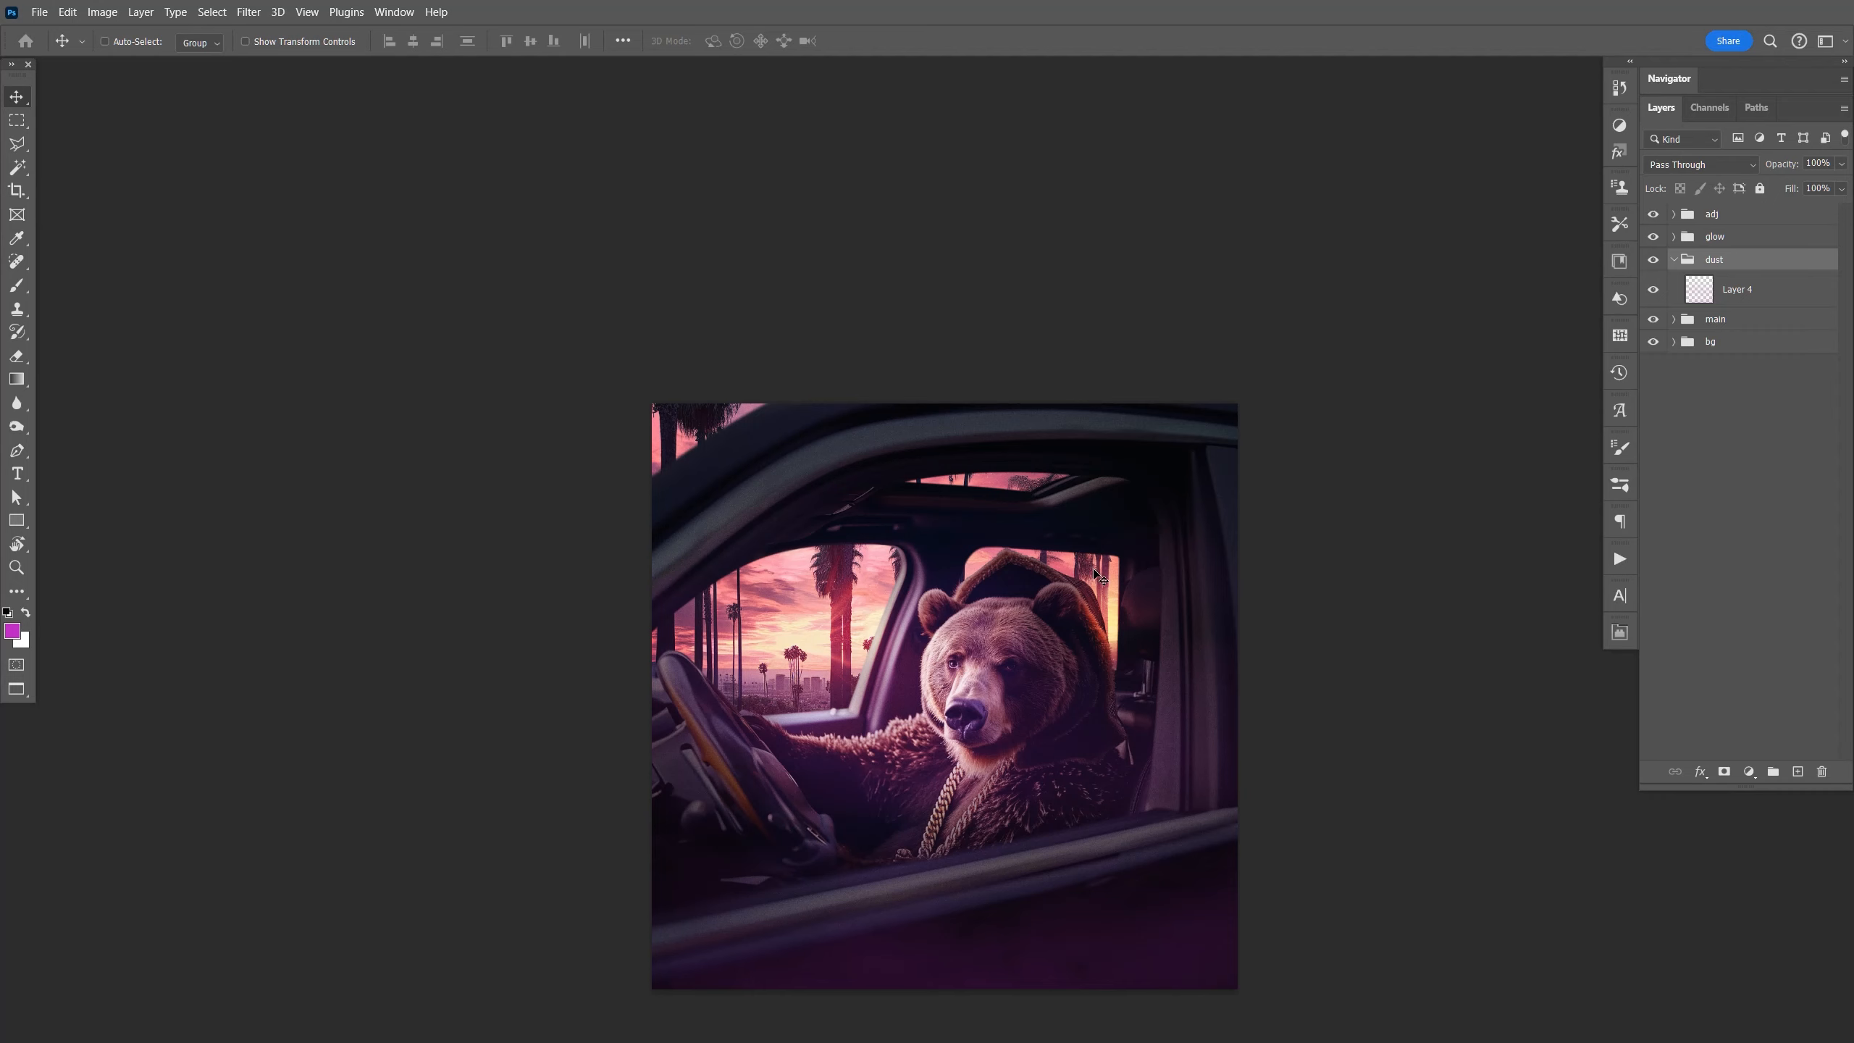
left_click(1672, 260)
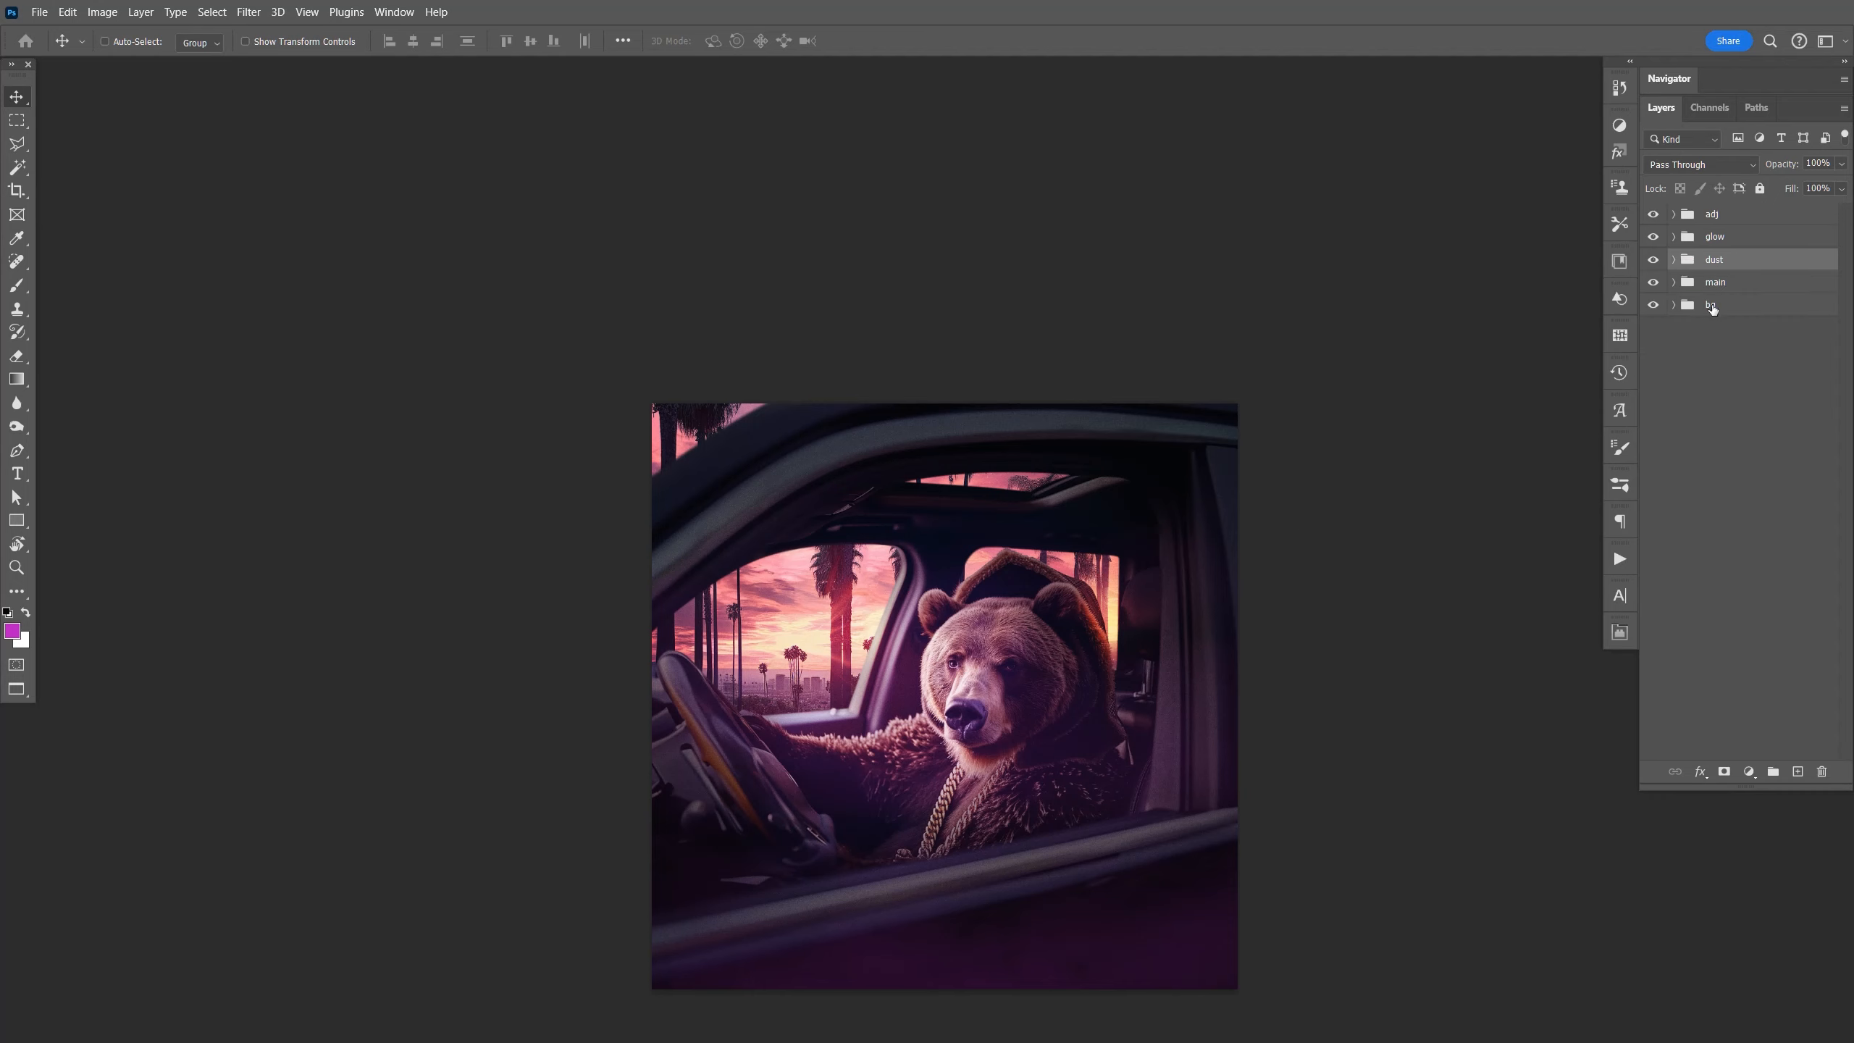
left_click(1712, 307)
left_click(1797, 773)
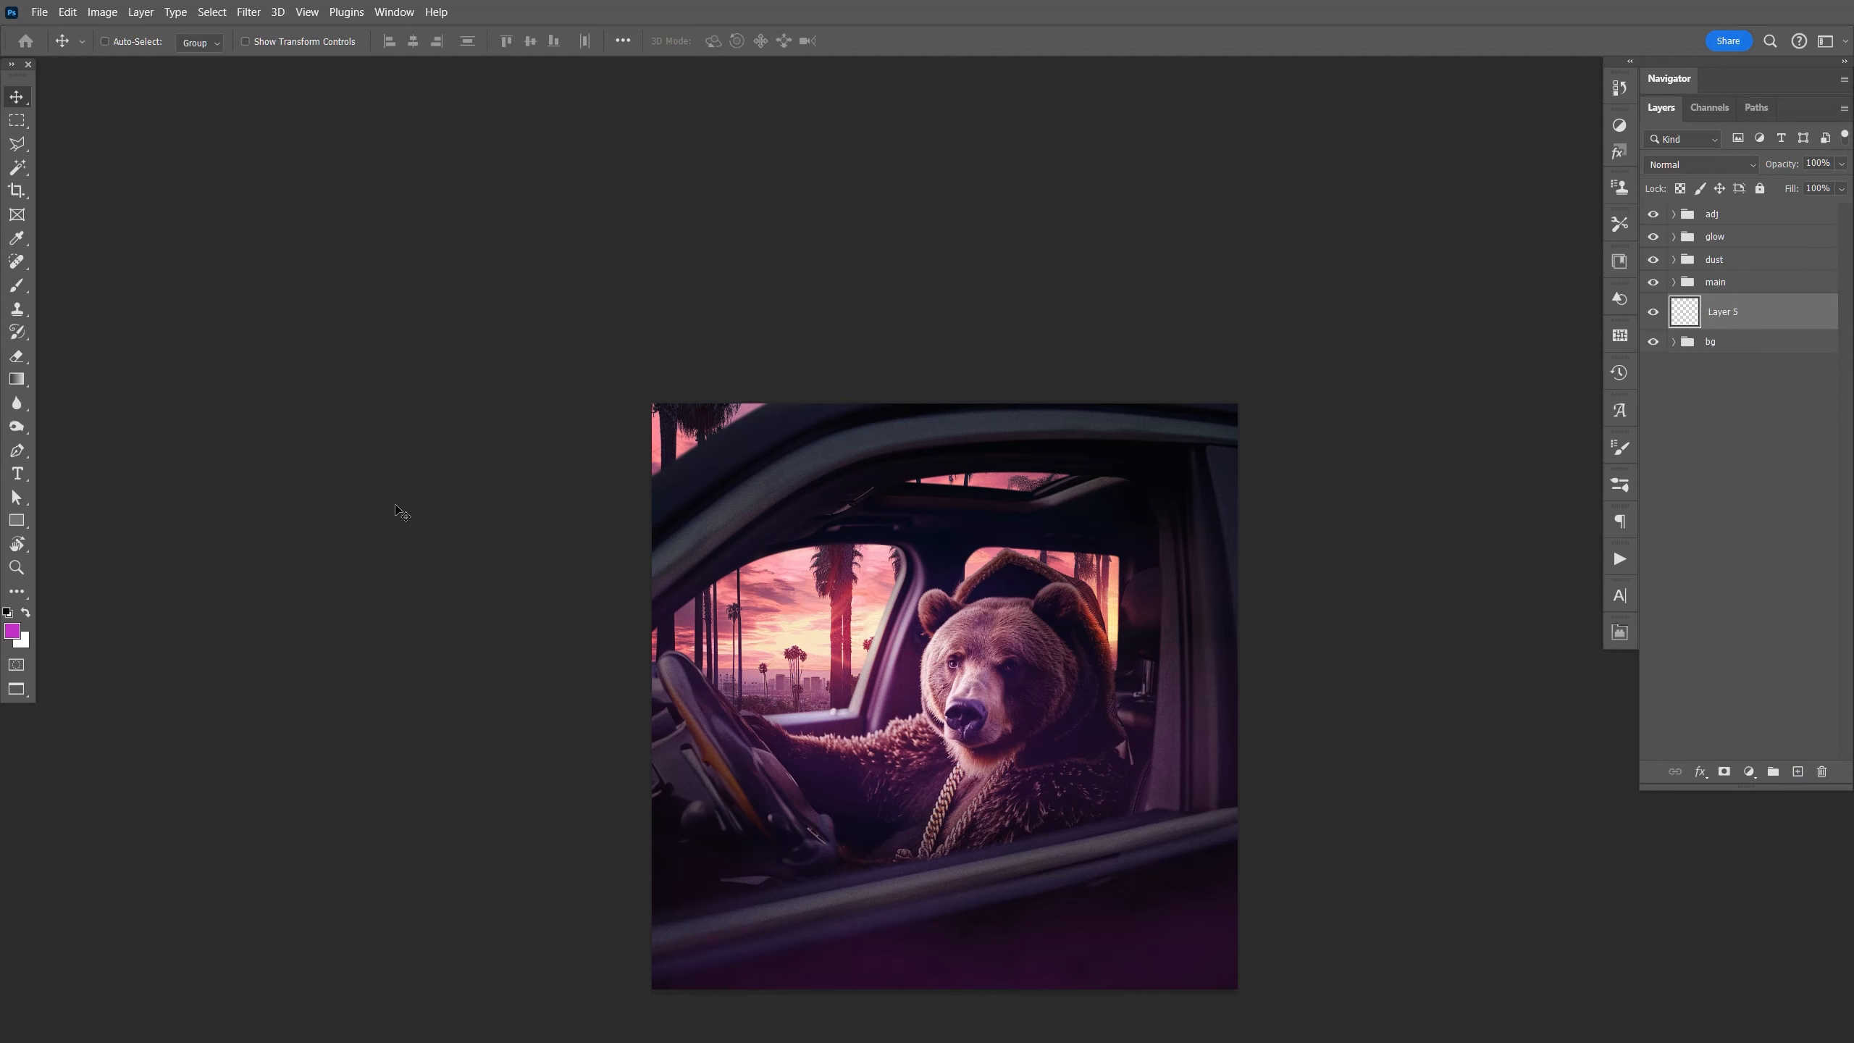
Select a polygonal area around the sunroof and rear window, fill it with black 000000 on the new layer, and deselect.
key("l")
left_click(12, 630)
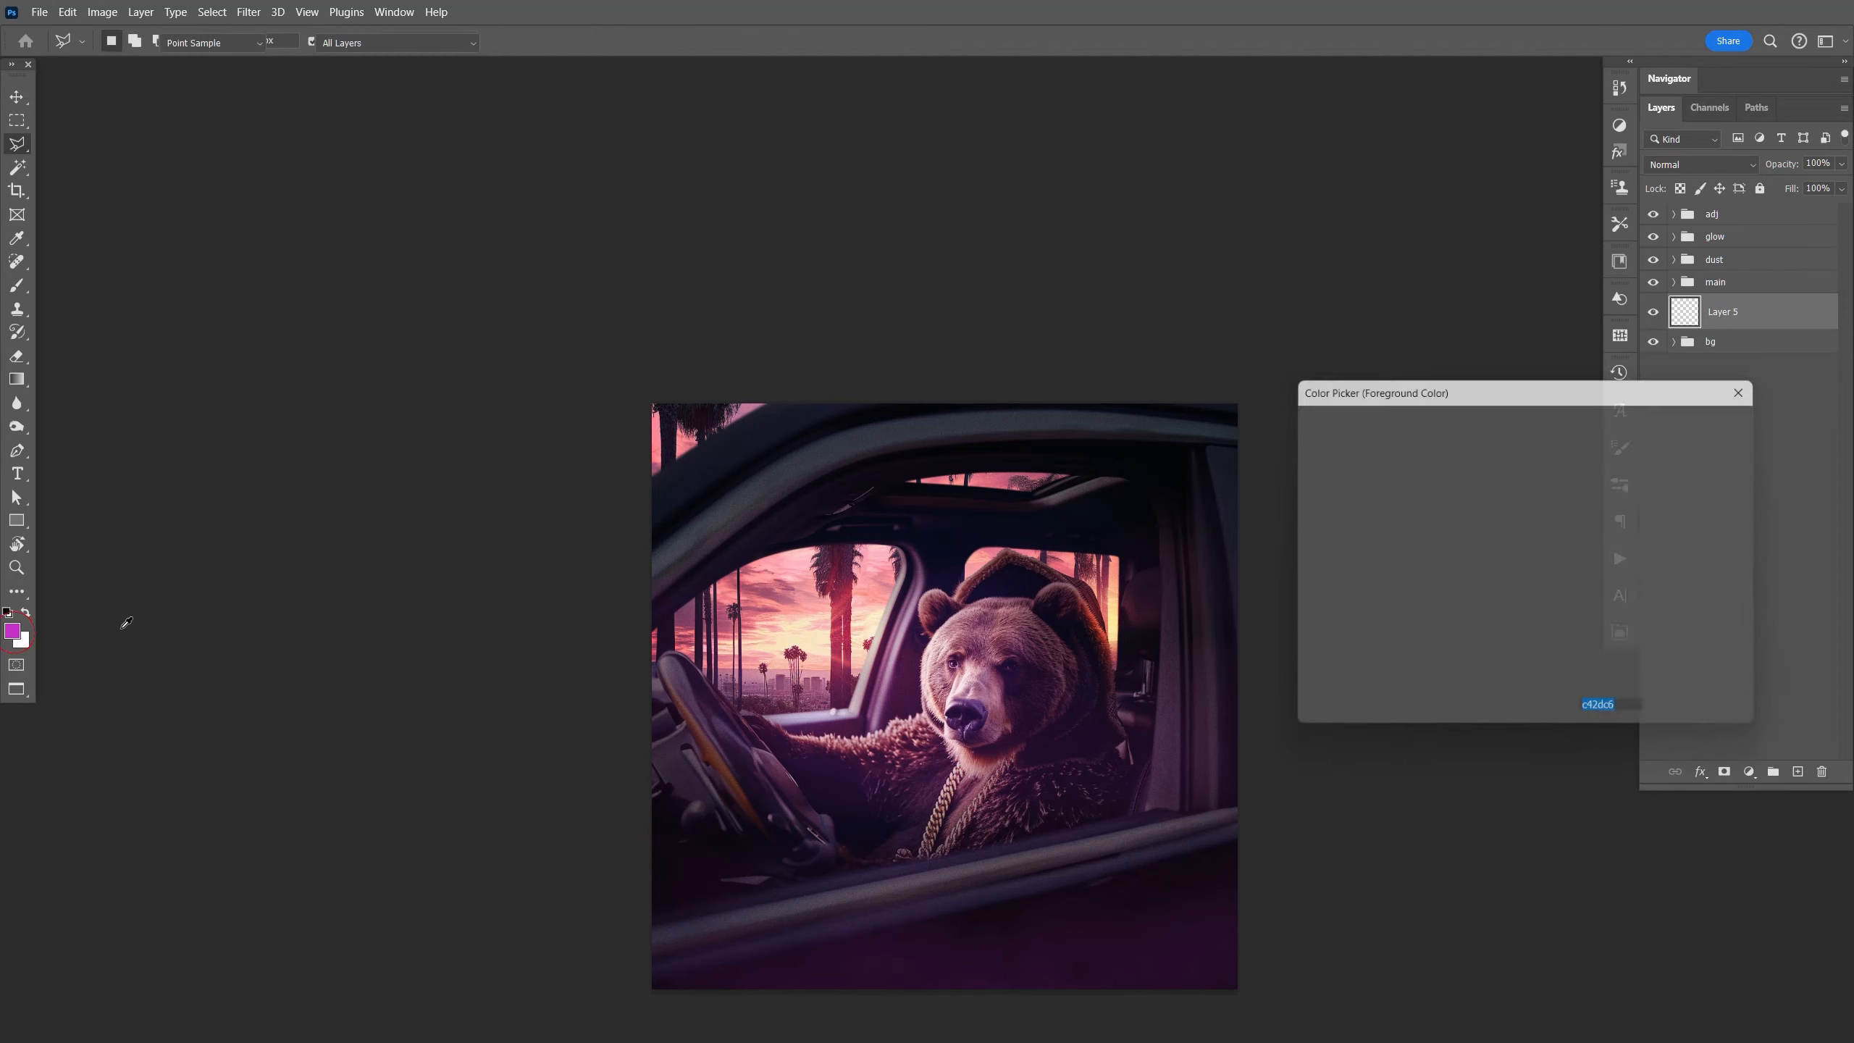
type("000000")
left_click(1708, 418)
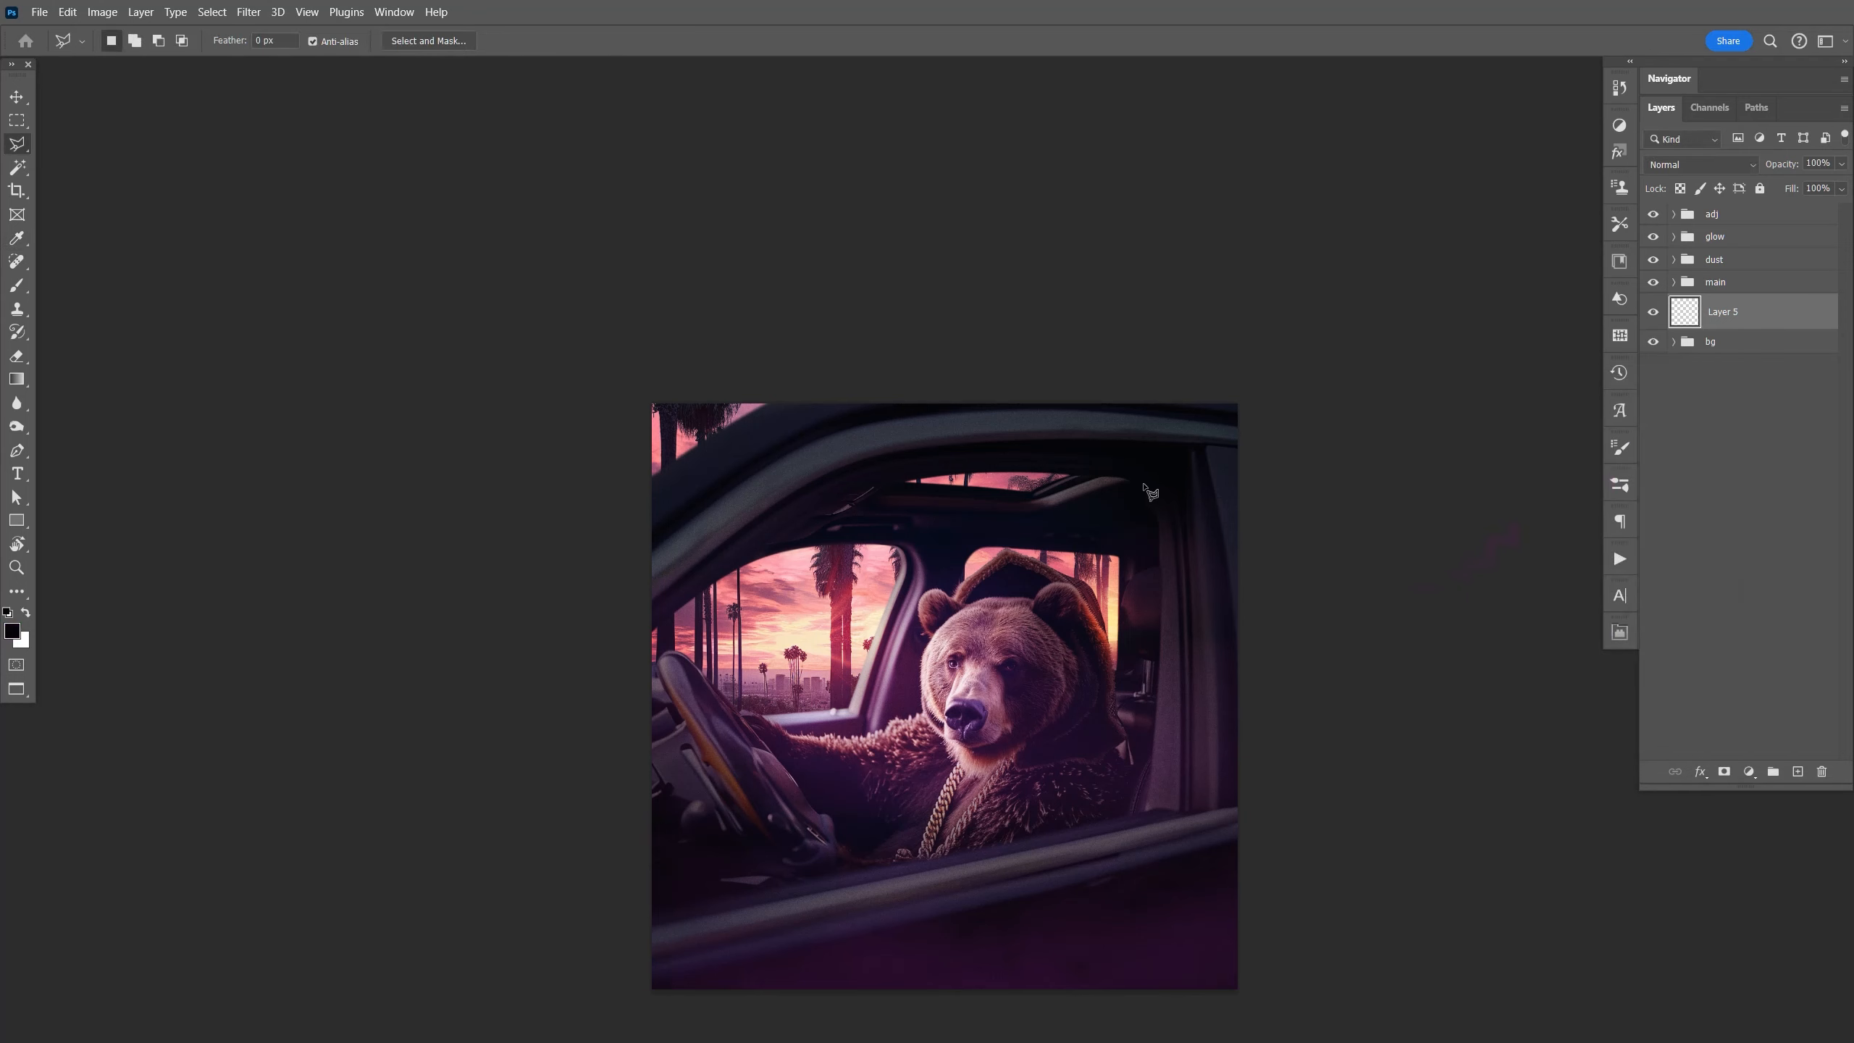
left_click(960, 453)
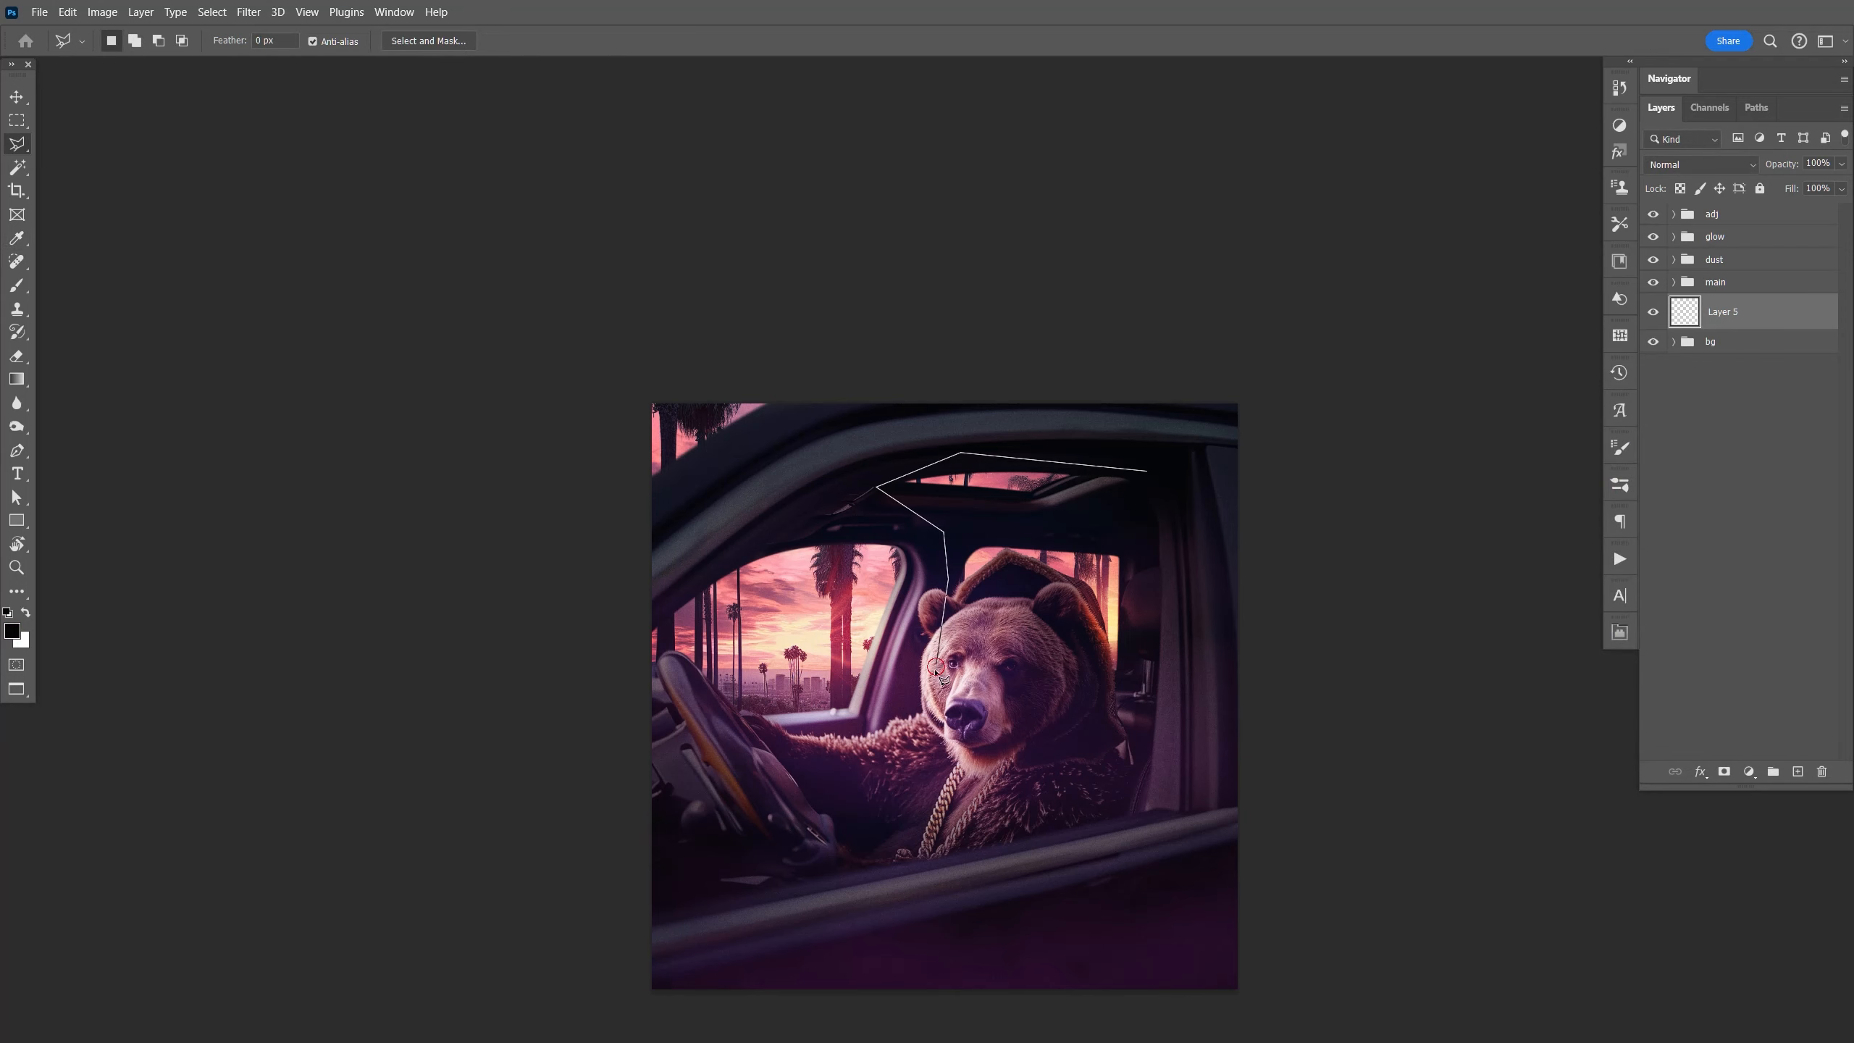
left_click(990, 771)
left_click(1148, 757)
left_click(1176, 644)
left_click(1155, 504)
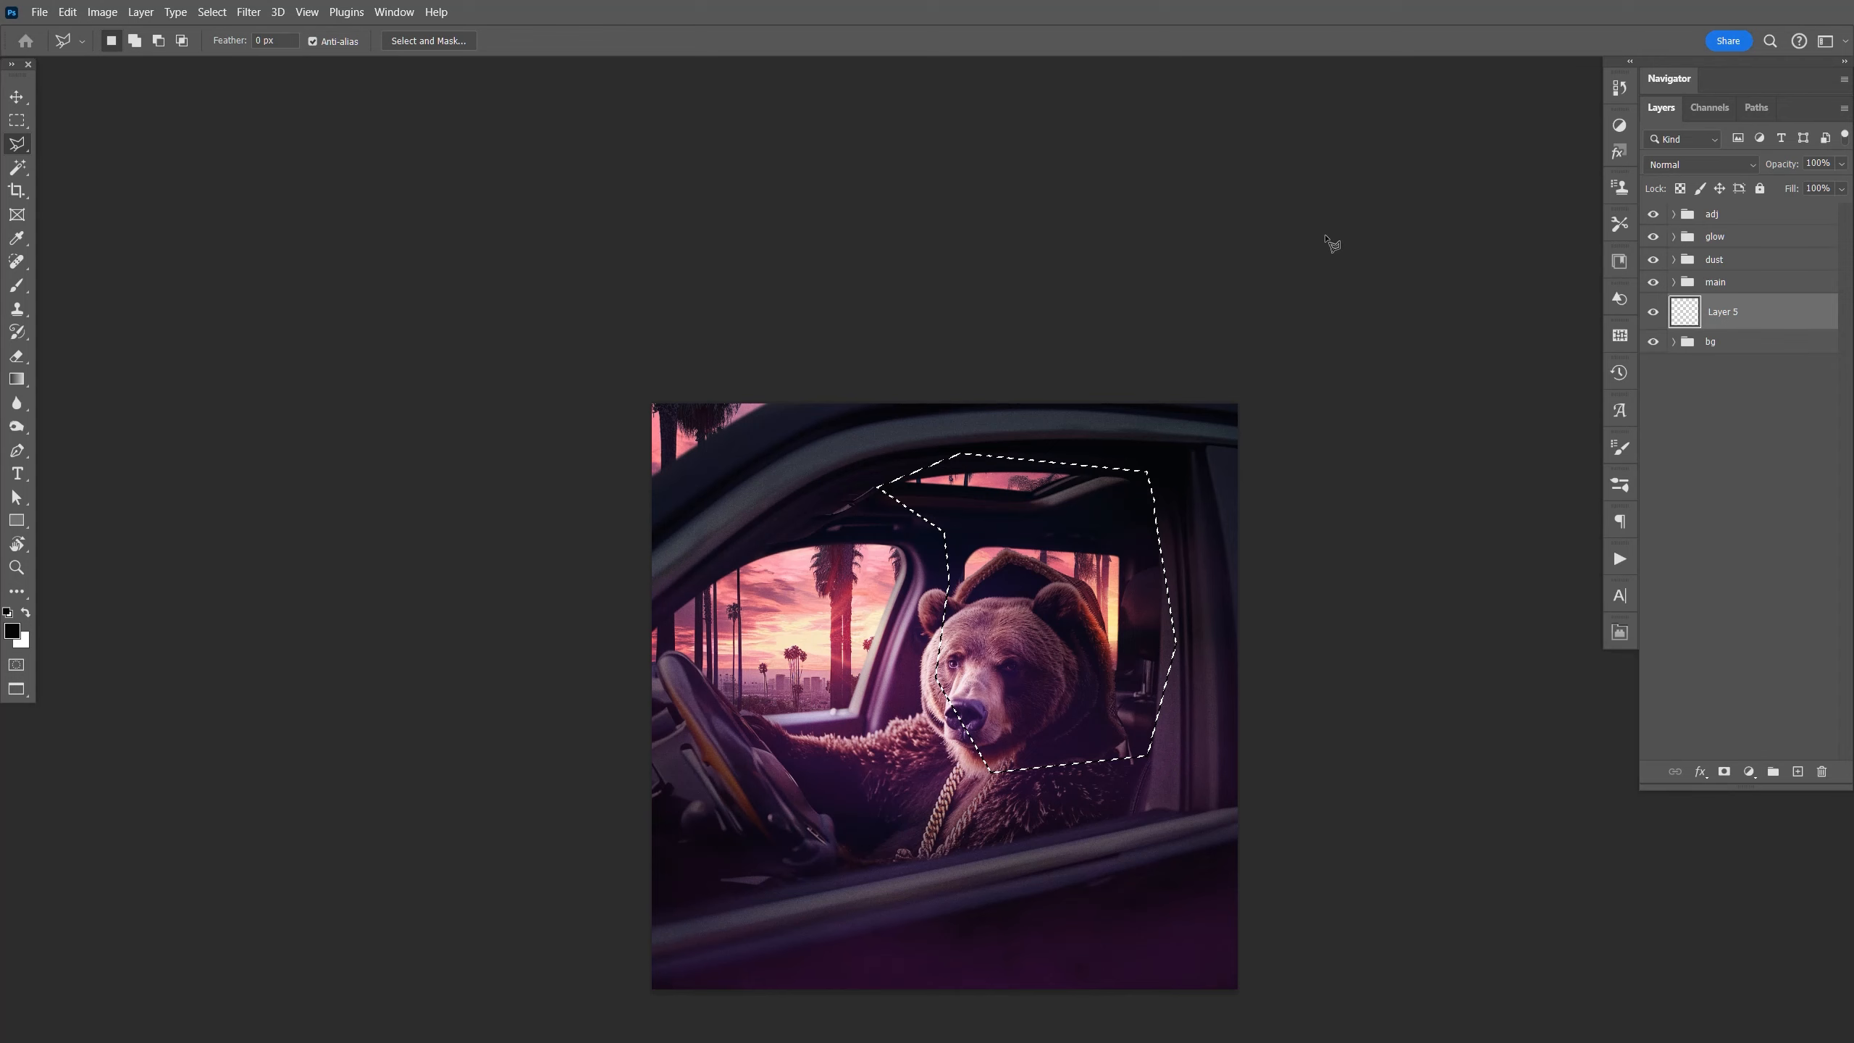
key("alt+BackSpace")
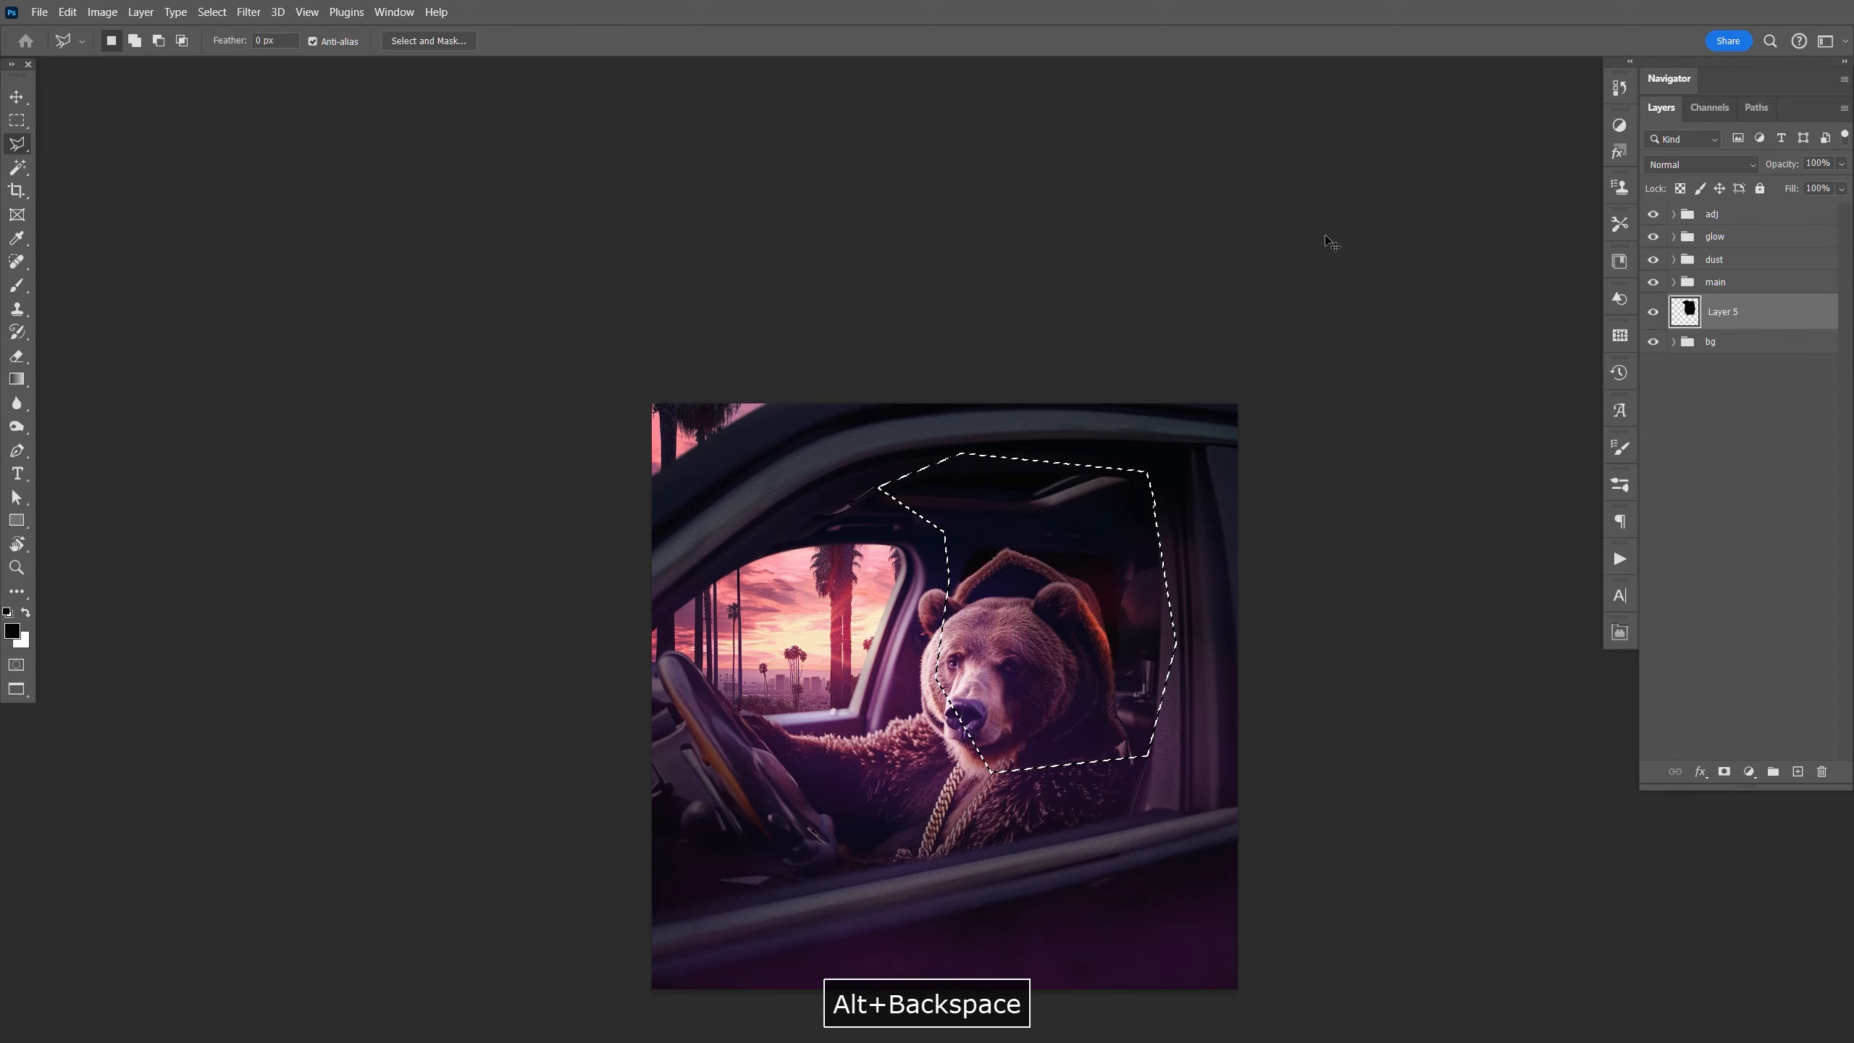
key("ctrl+d")
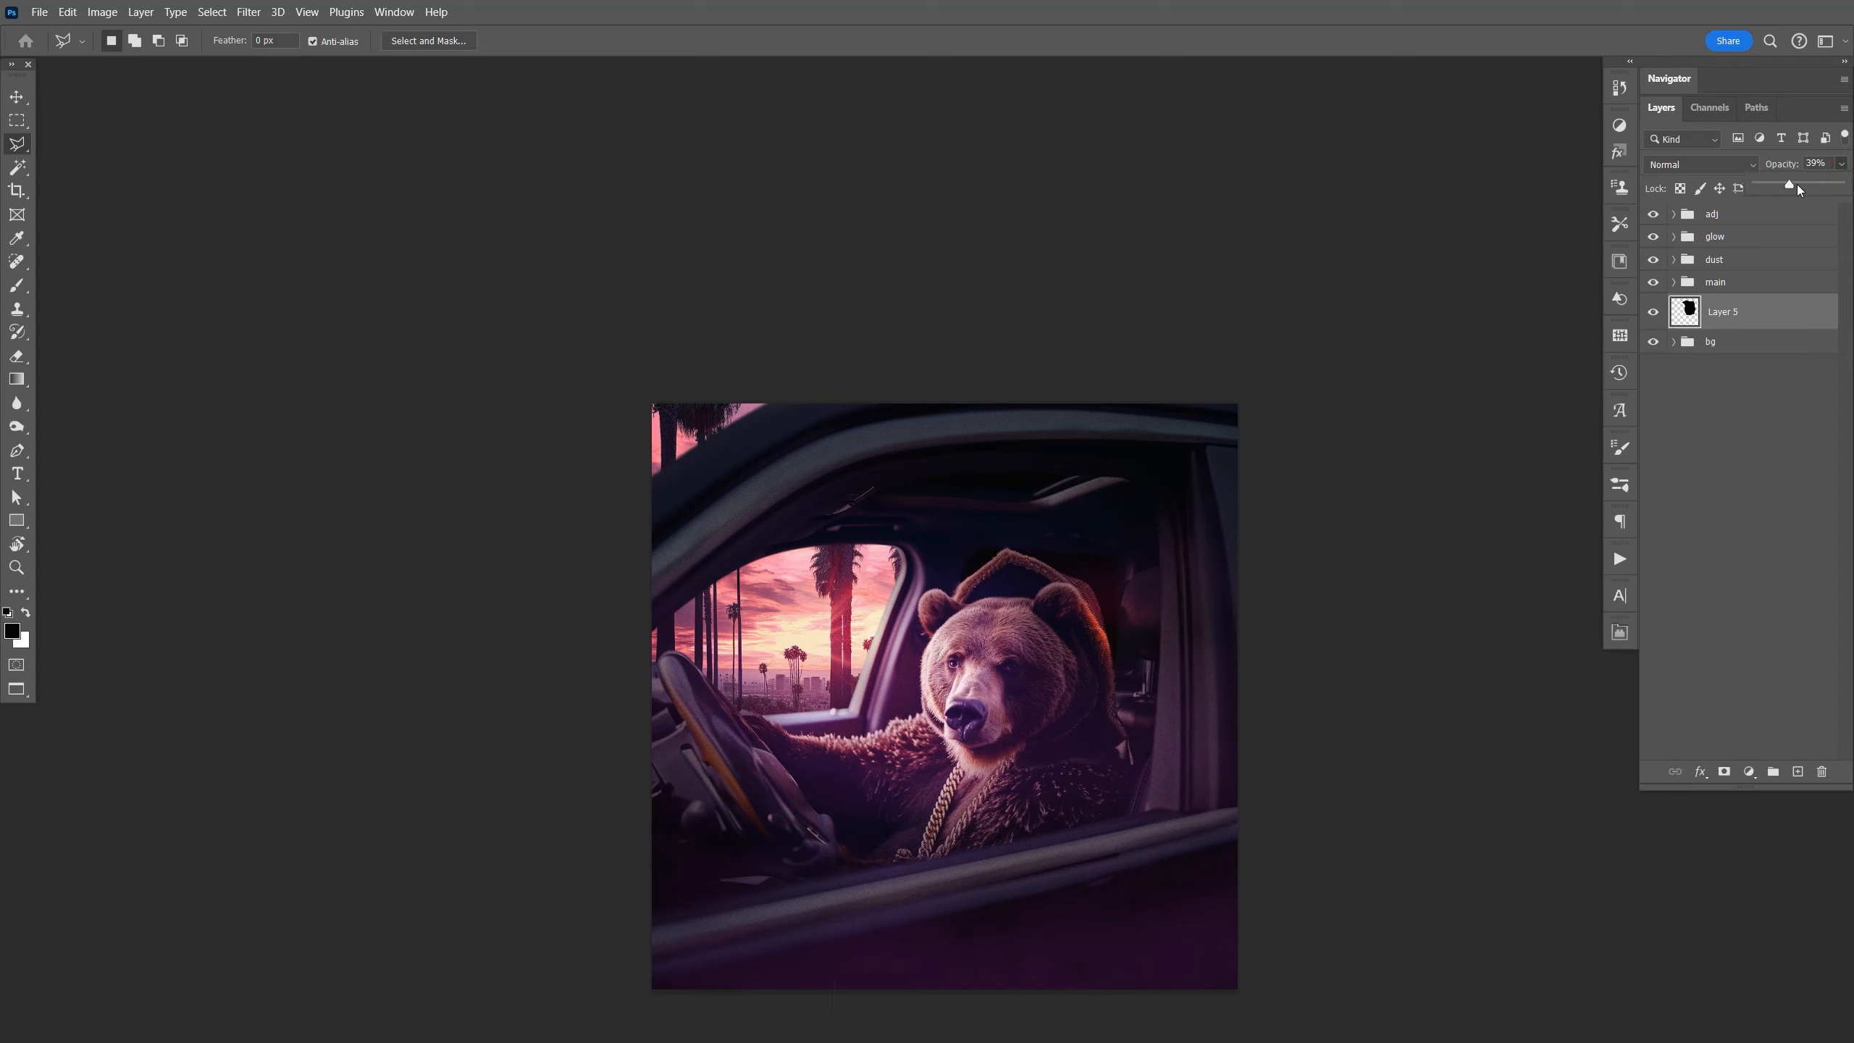
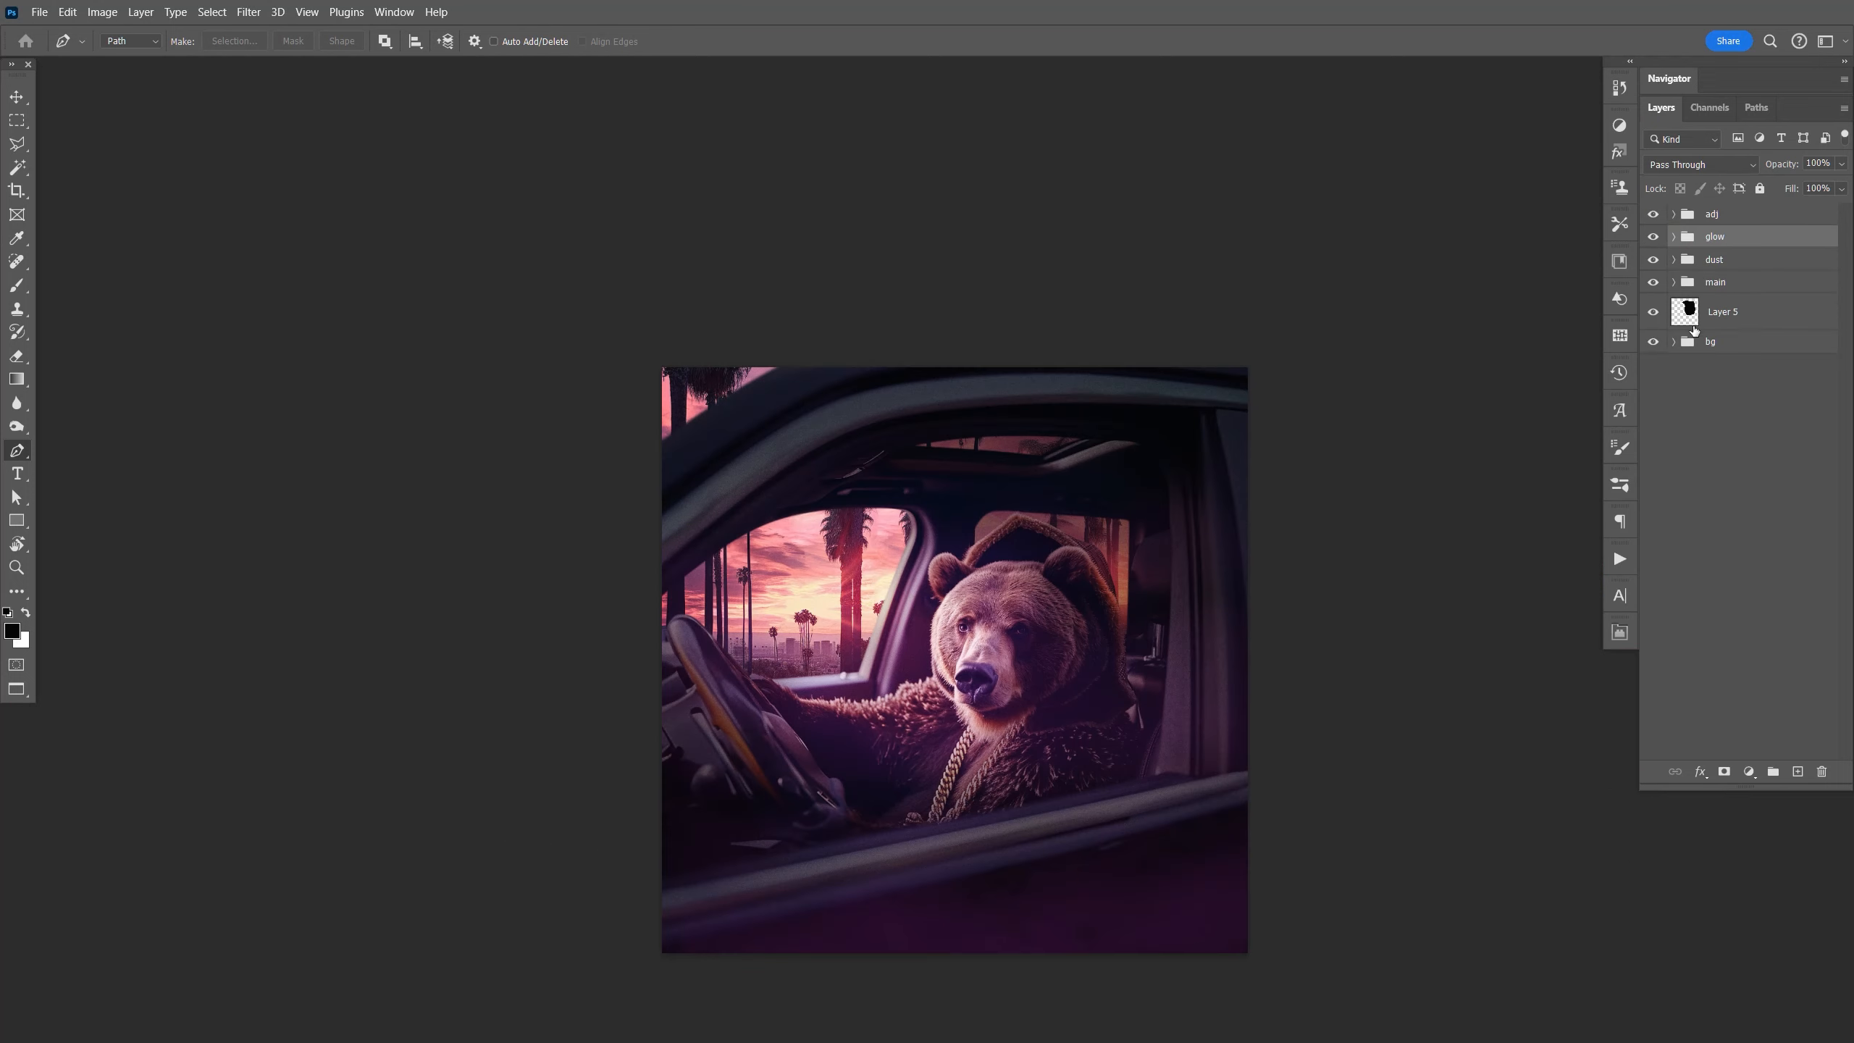
Paste the gold chain cutout above the main group, scale it down and place it over the bear's chest.
left_click(1673, 282)
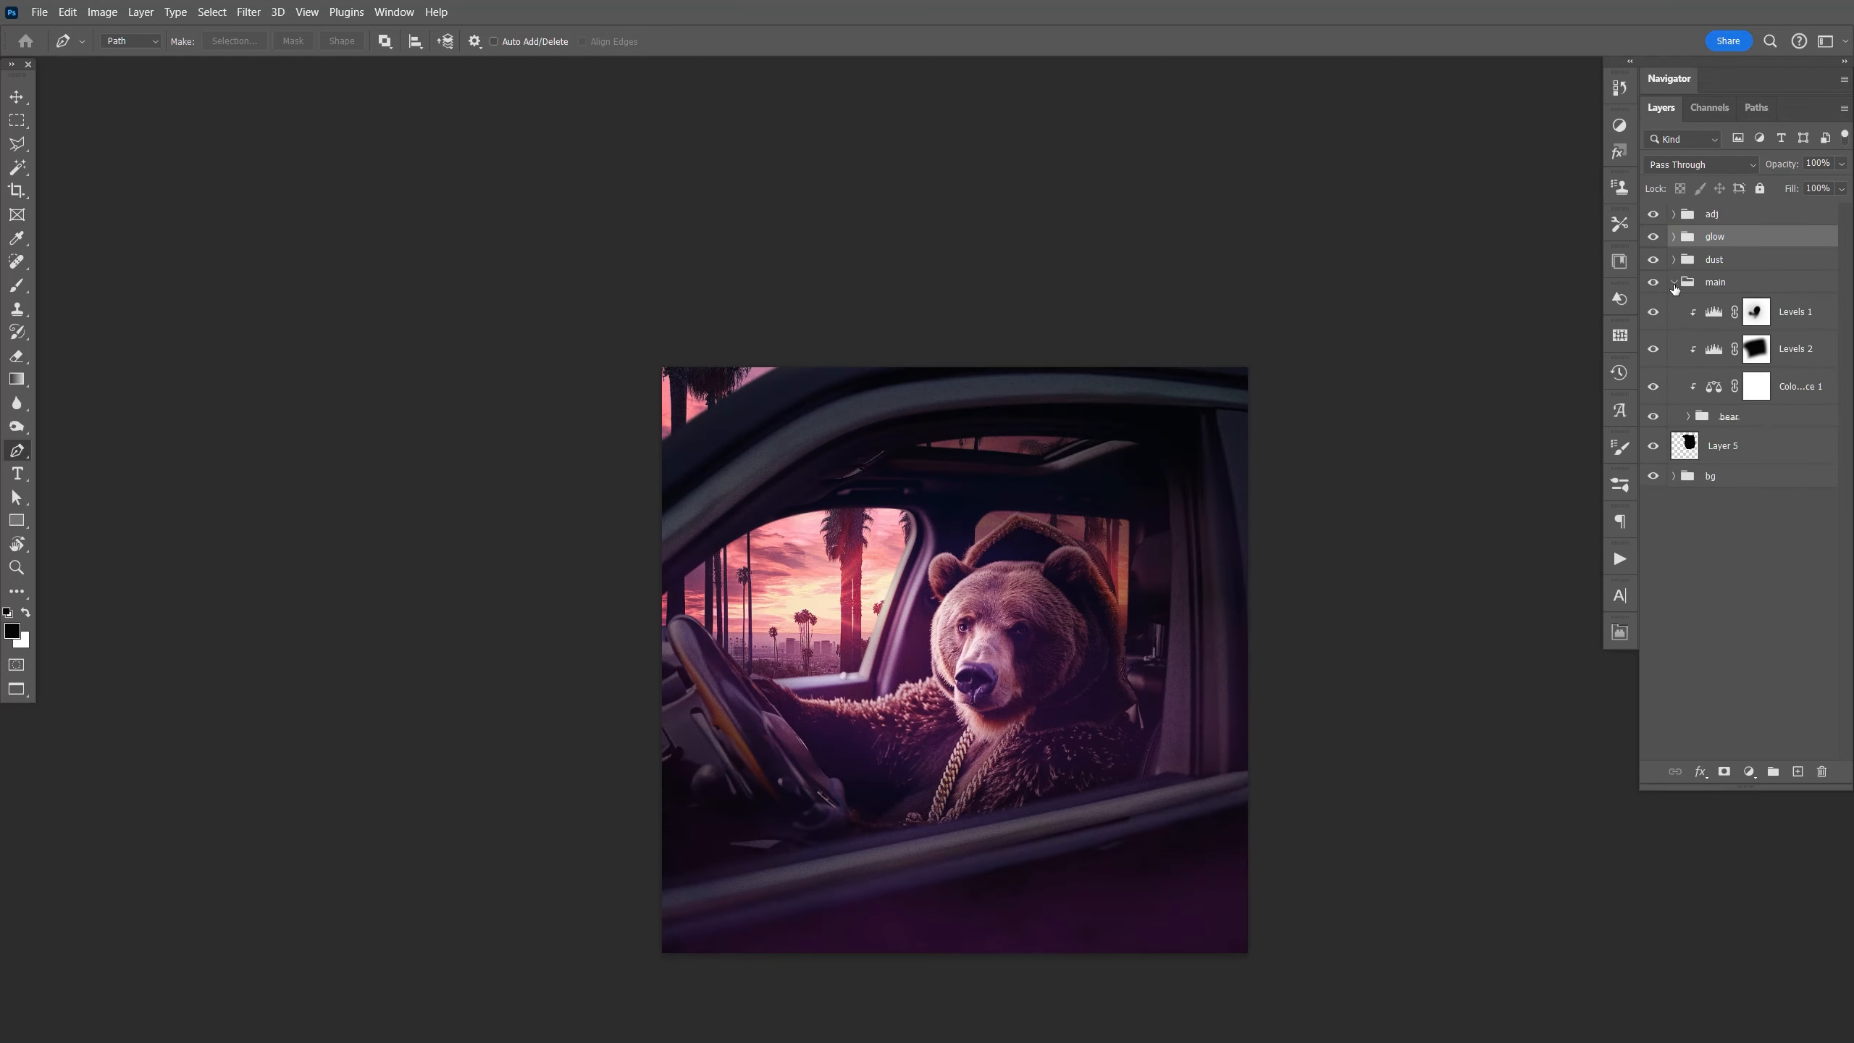
left_click(1674, 282)
left_click(1729, 285)
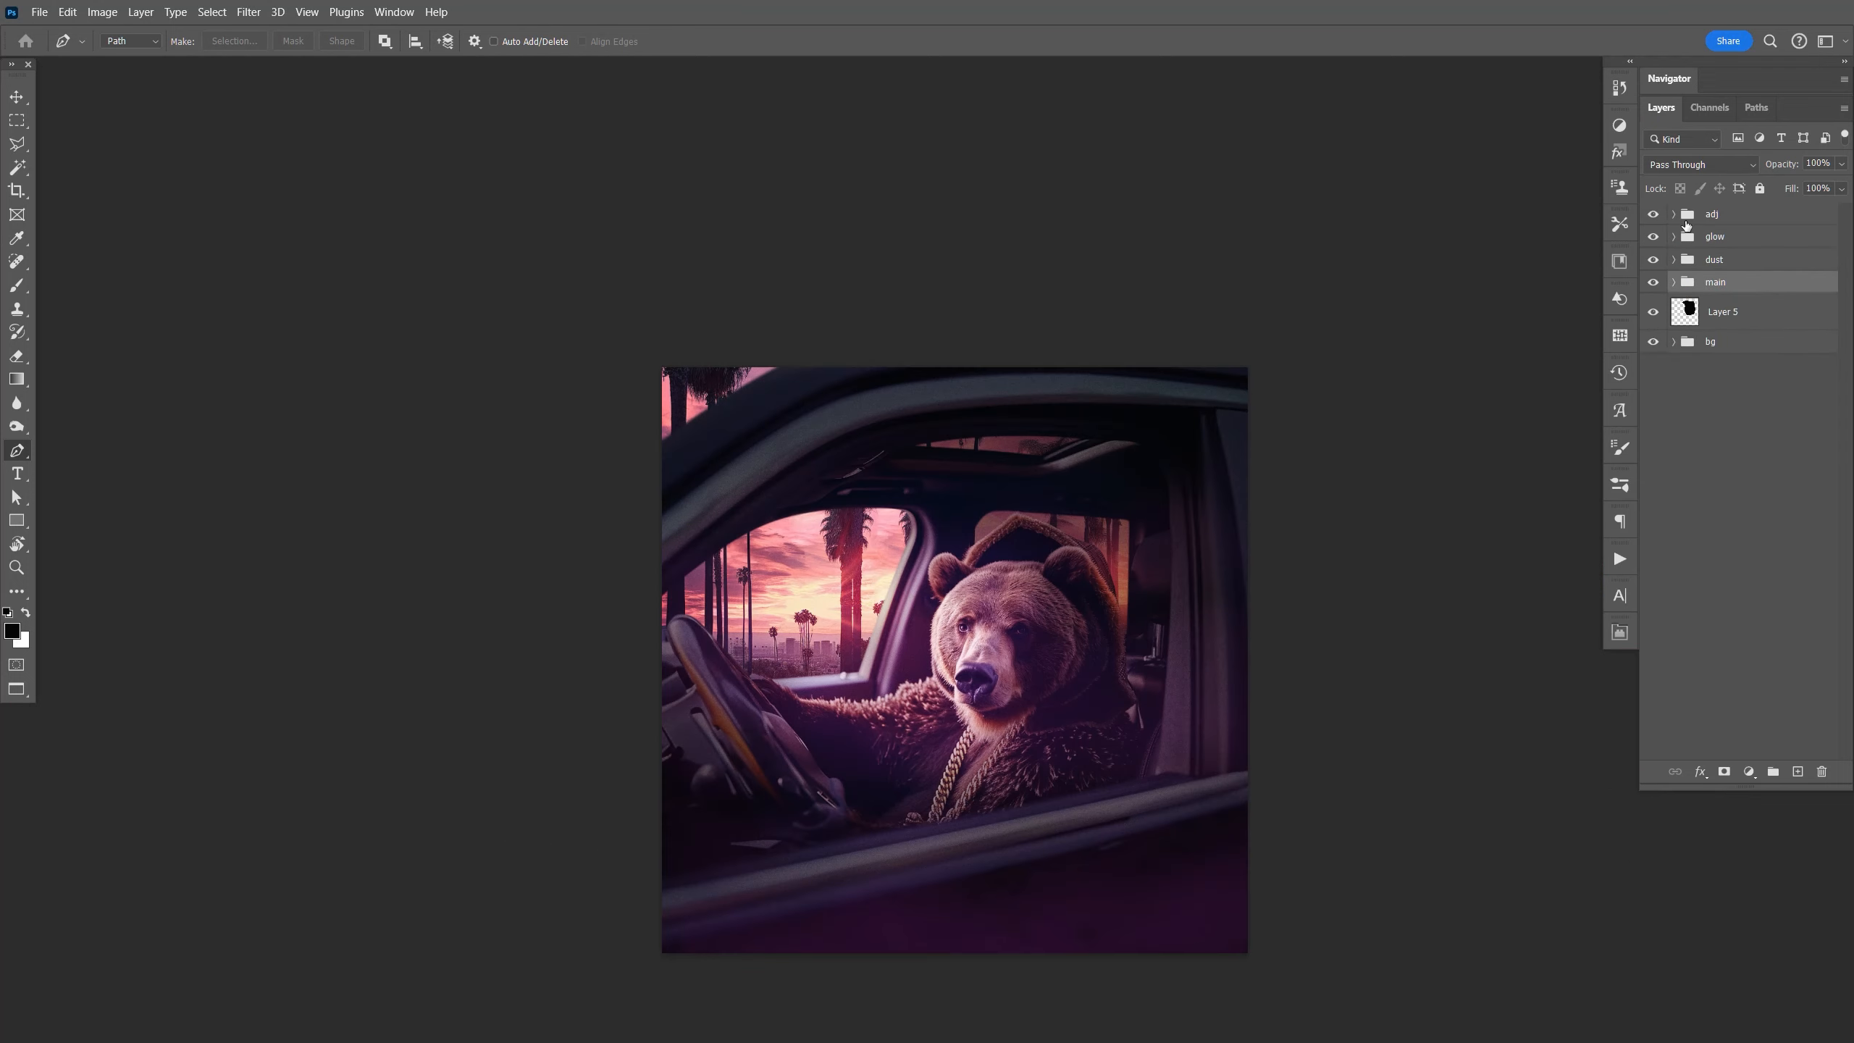
key("ctrl+v")
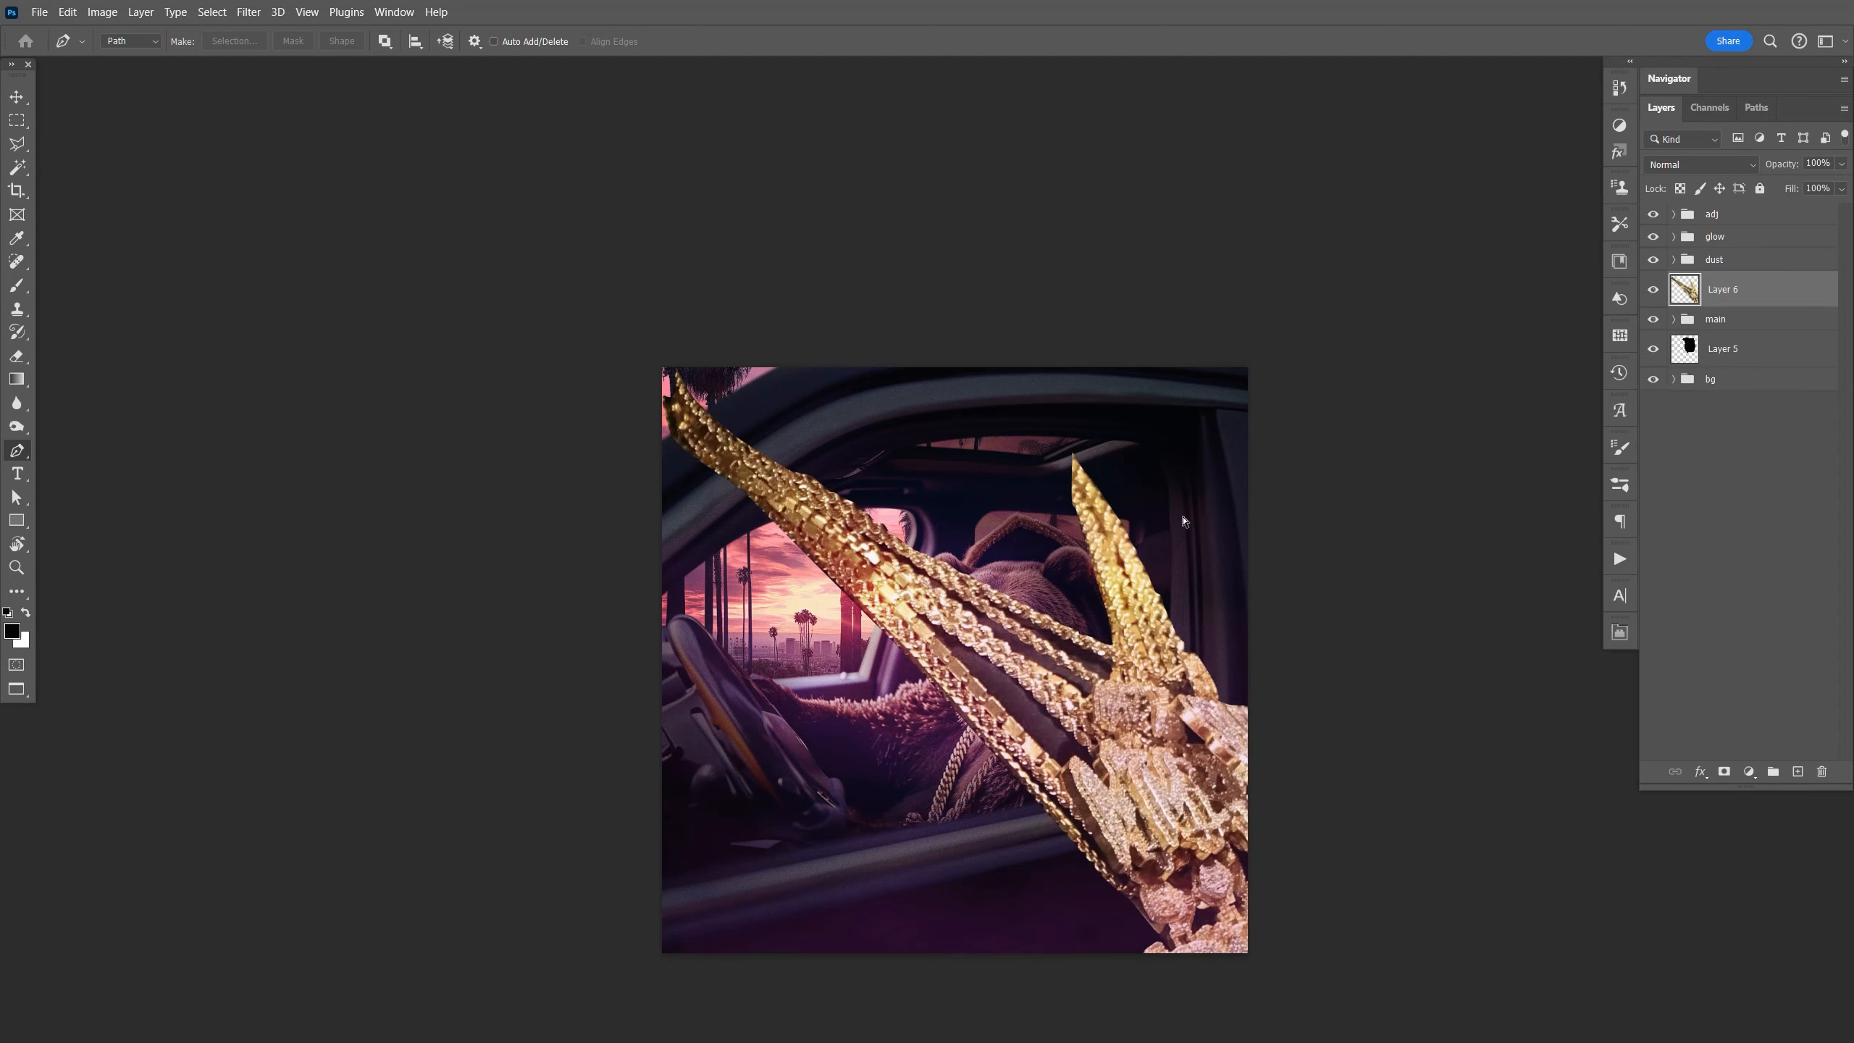
key("ctrl+t")
left_click_drag(1434, 368, 1095, 707)
left_click_drag(993, 868, 1096, 604)
left_click_drag(1198, 444, 1082, 614)
key("Return")
Put the gold chain layer into a group named chain.
key("p")
key("ctrl+g")
left_click(1719, 281)
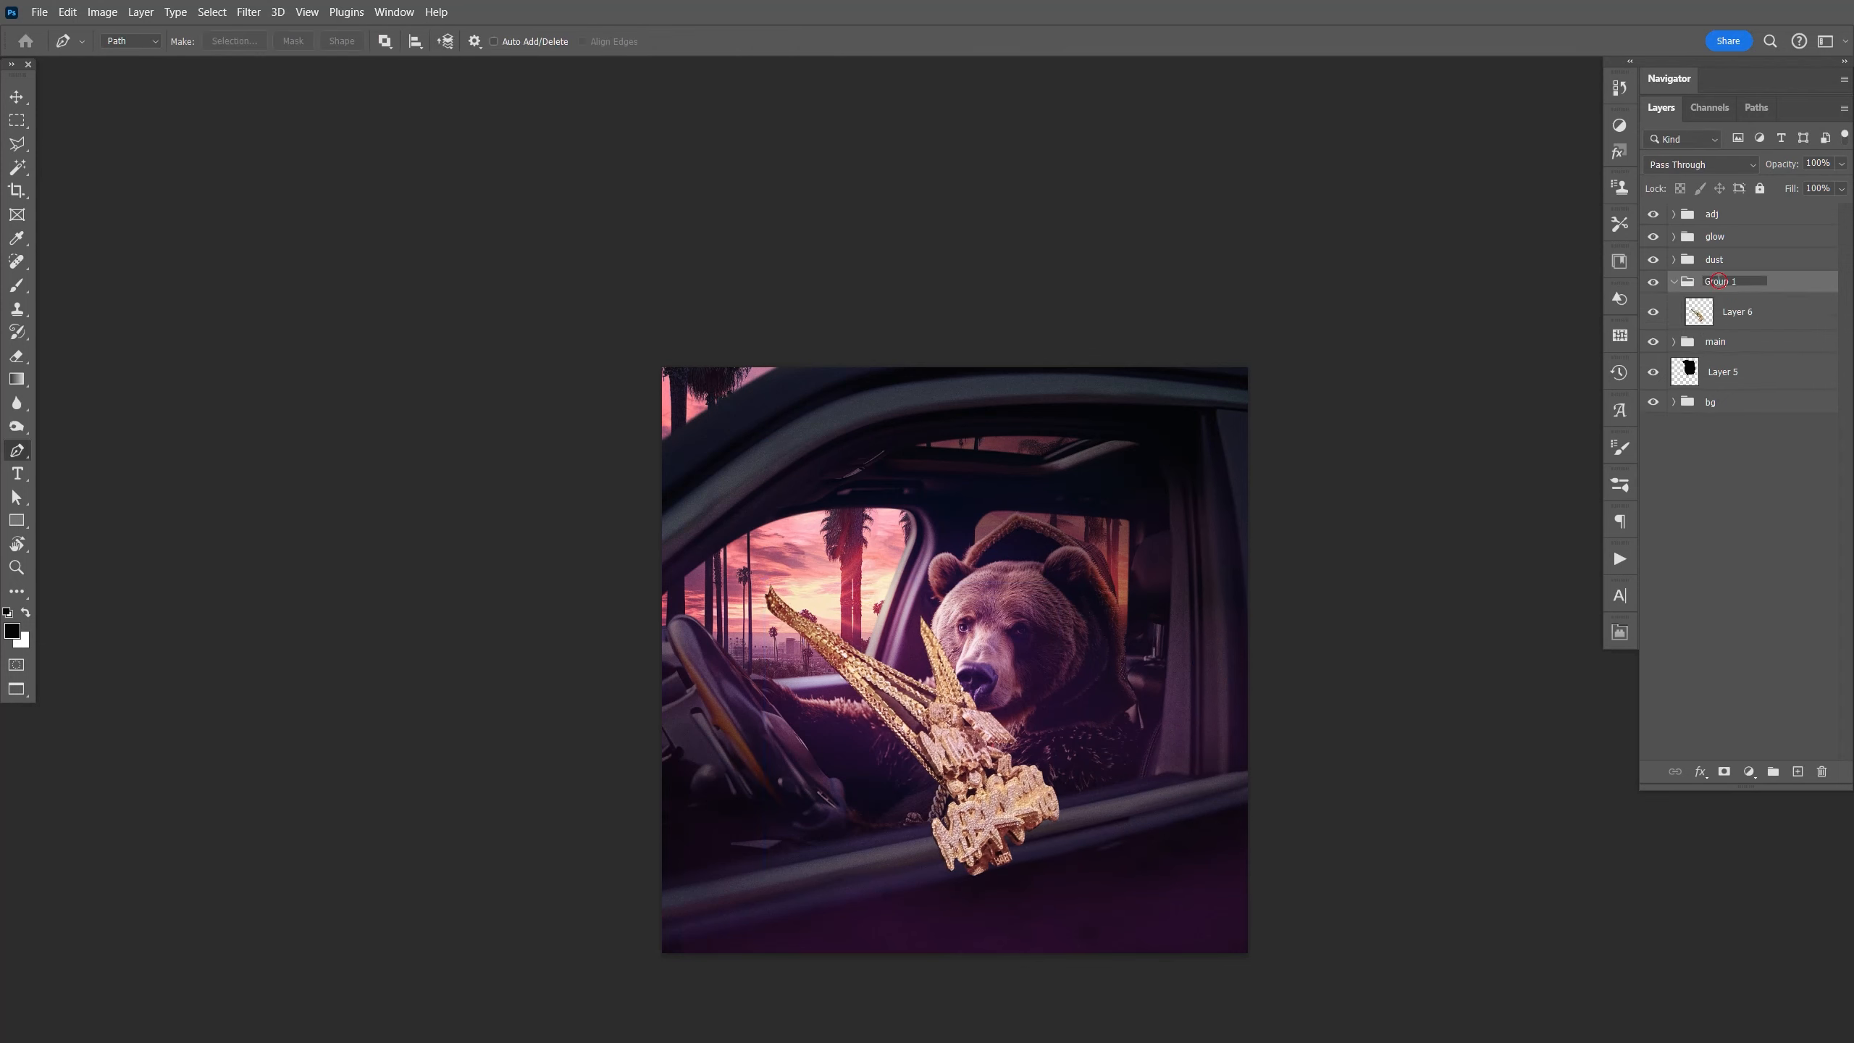
type("chain")
key("Return")
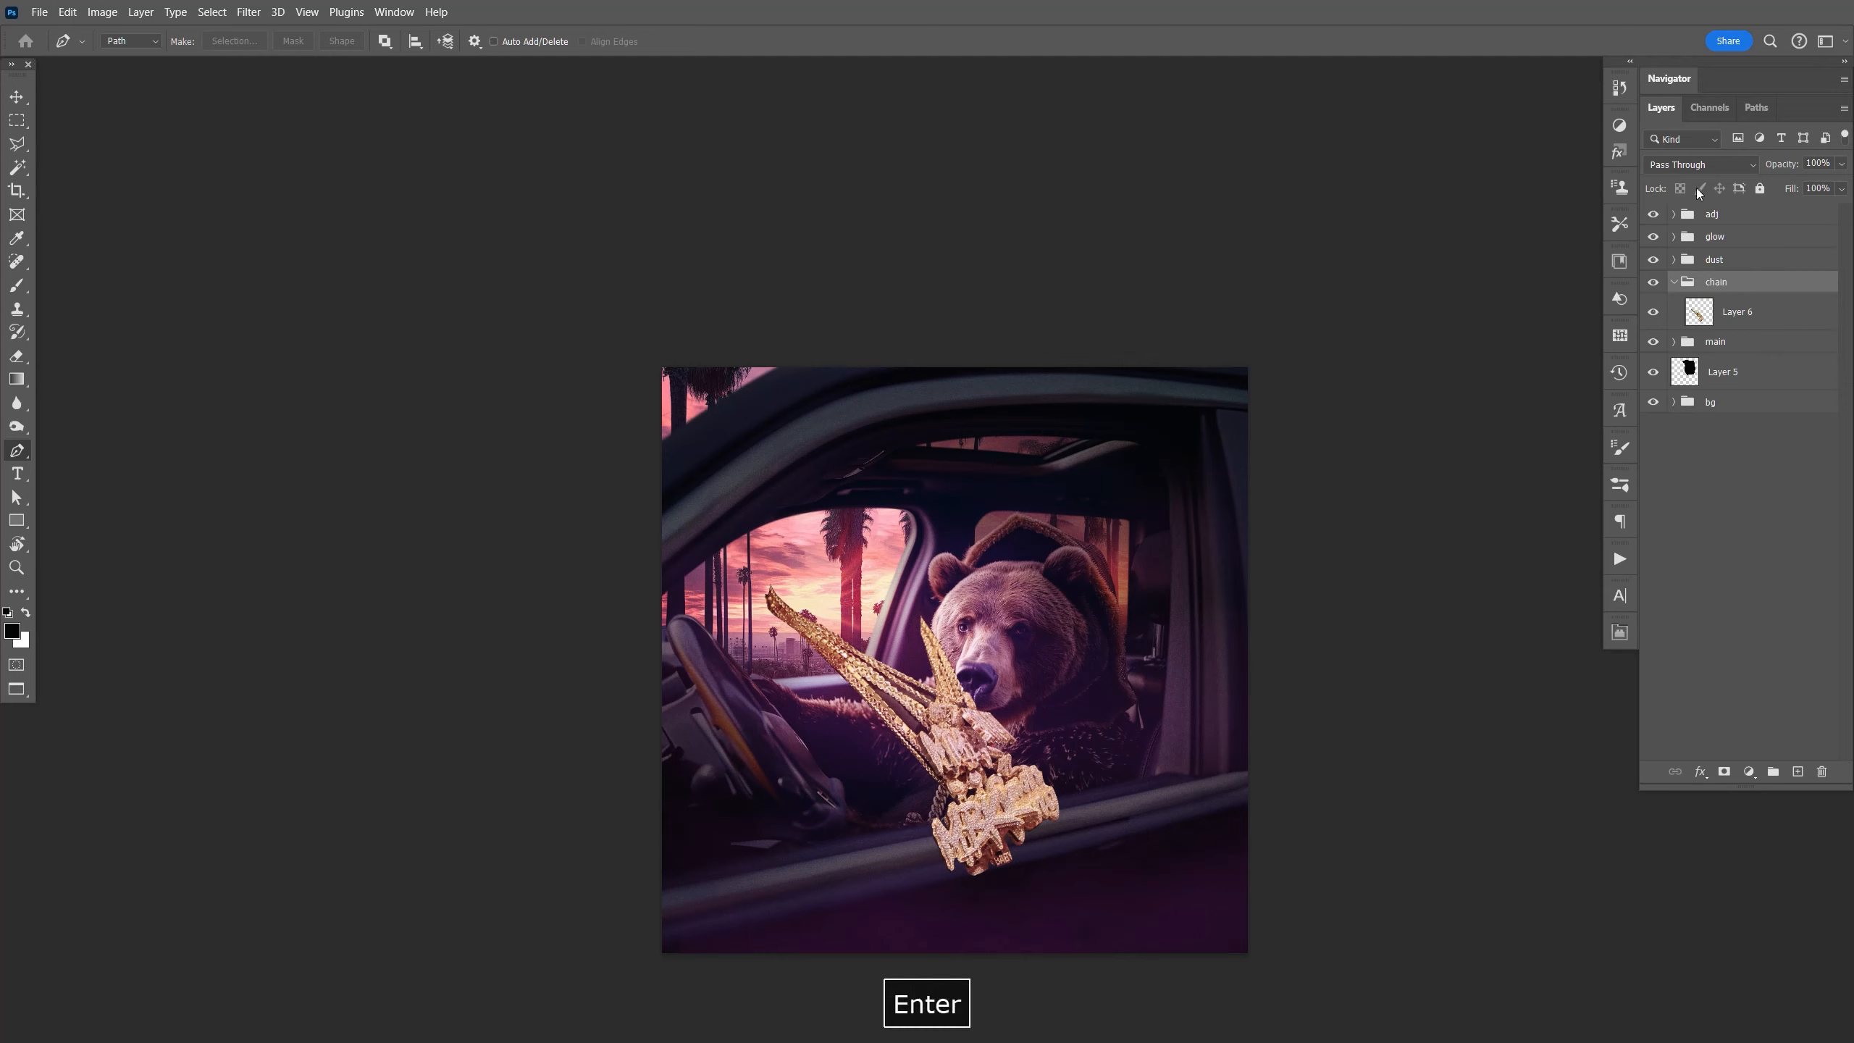
Duplicate the chain layer, rename the original master and hide it, and make the copy active.
left_click(1755, 317)
key("ctrl+j")
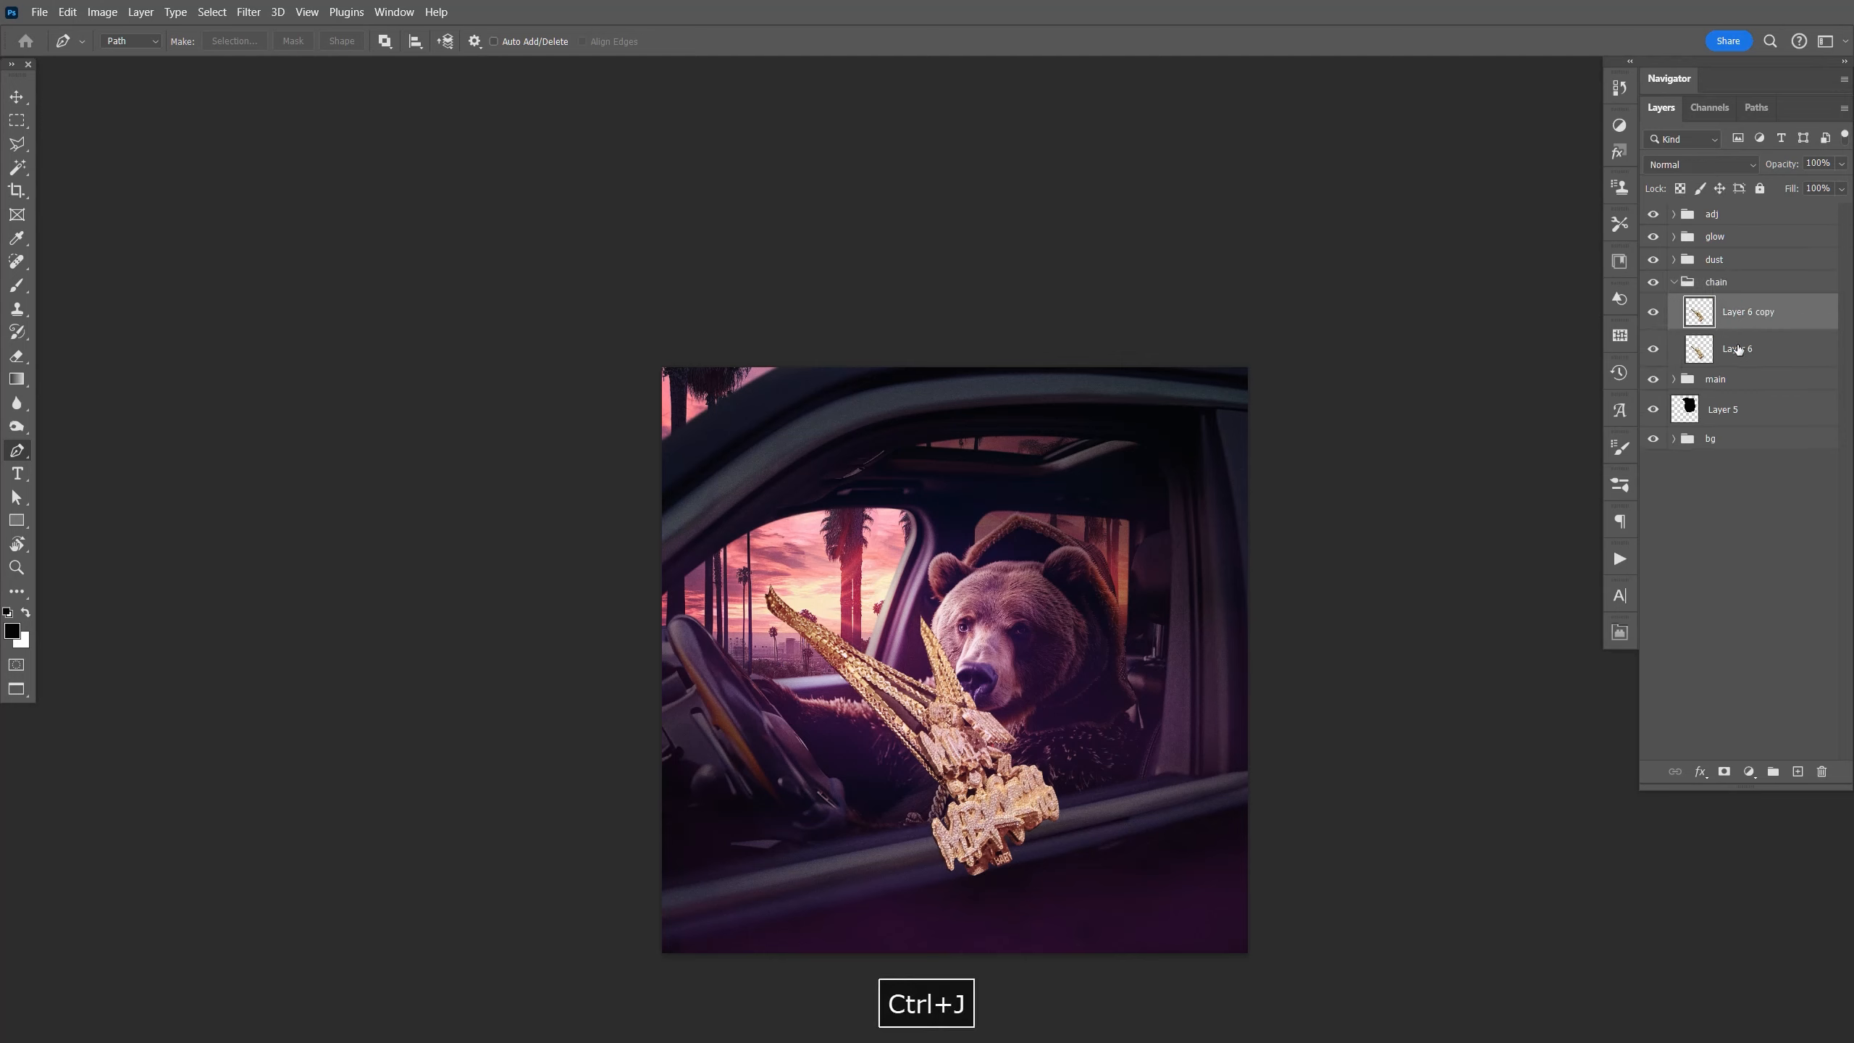
double_click(1738, 349)
type("master")
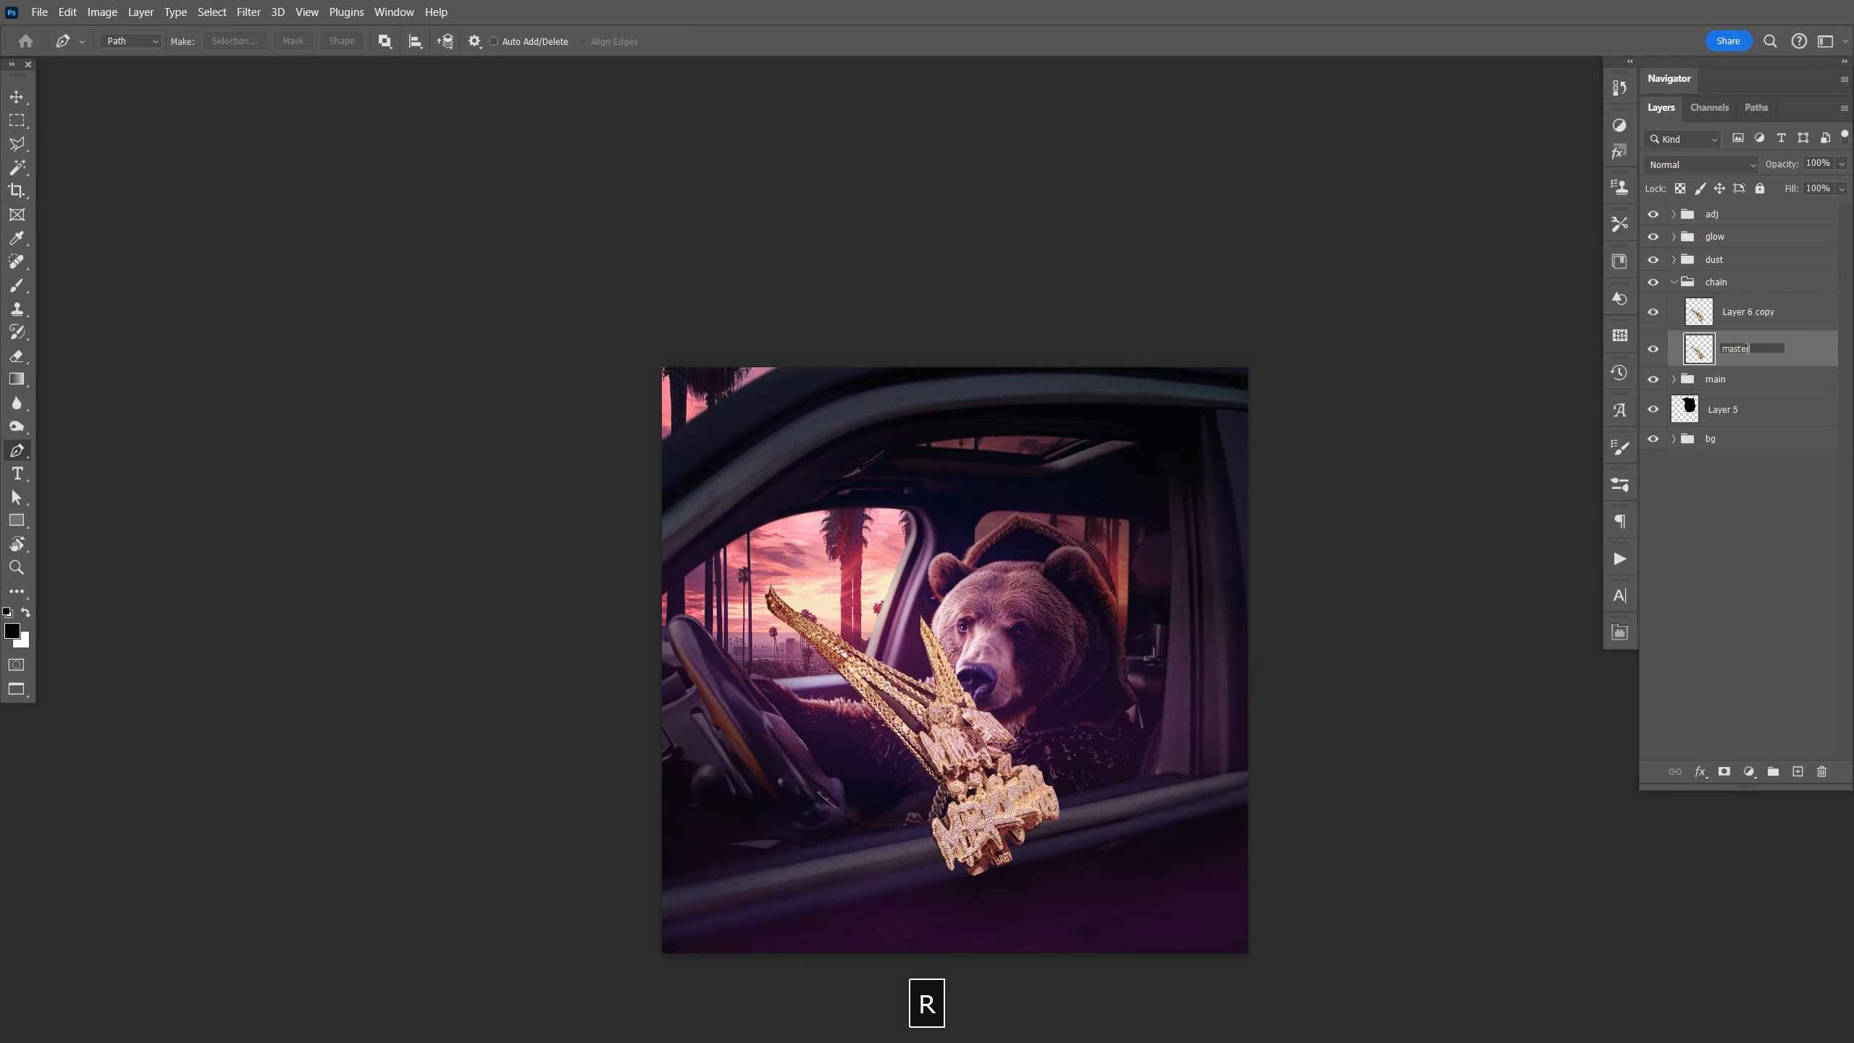
key("Return")
left_click(1653, 349)
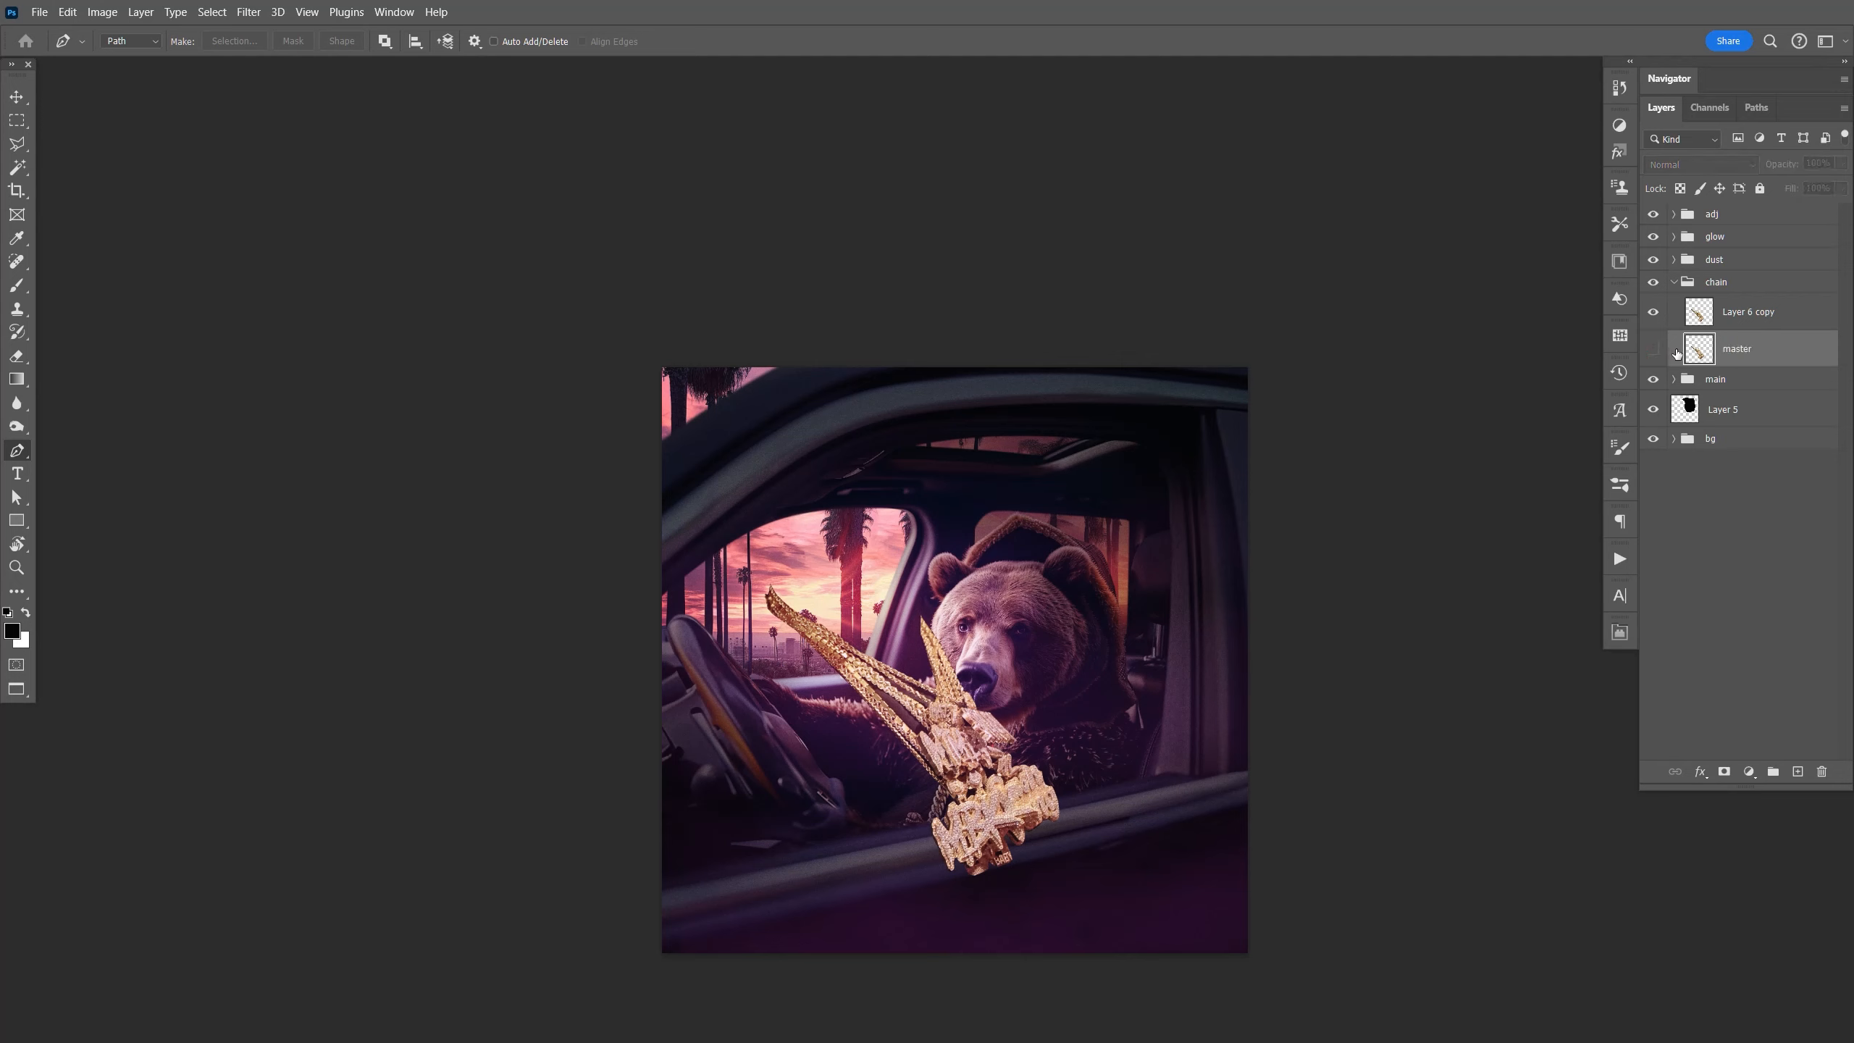
left_click(1743, 319)
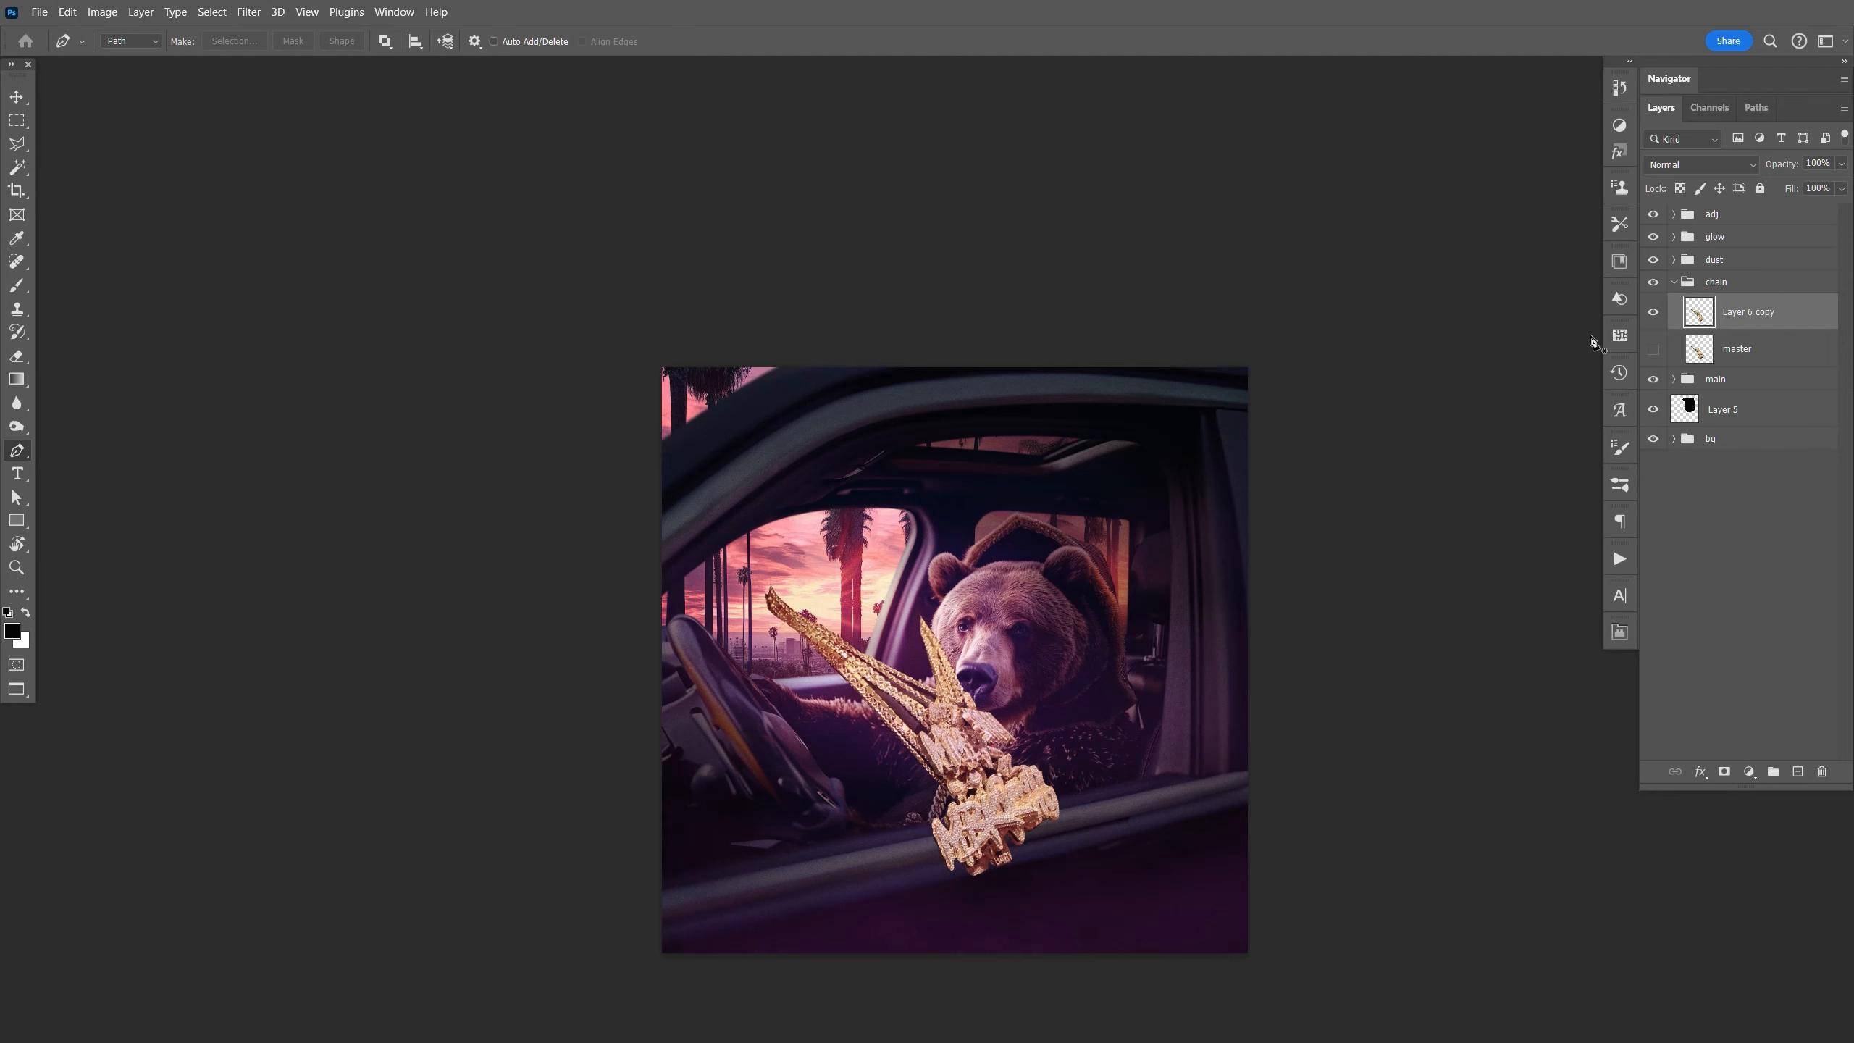
Flip the chain copy horizontally.
key("ctrl+t")
right_click(980, 697)
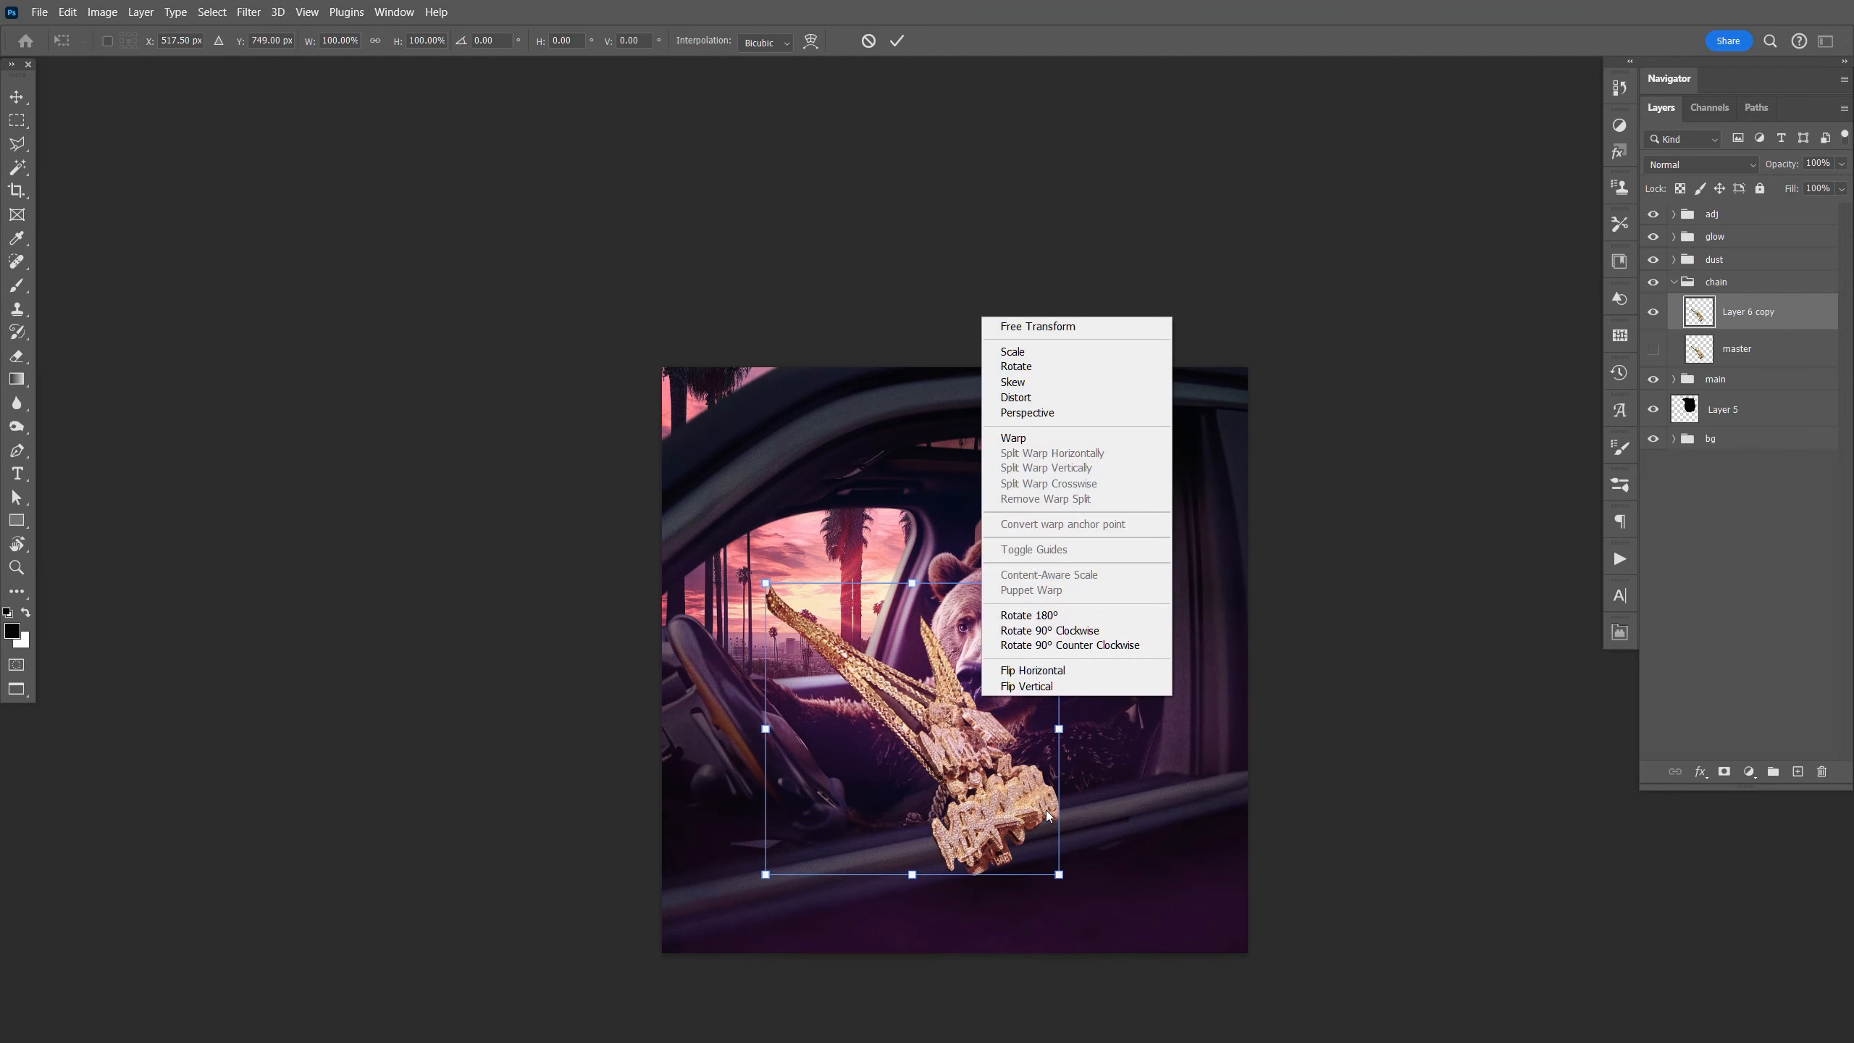
left_click(1073, 671)
key("Return")
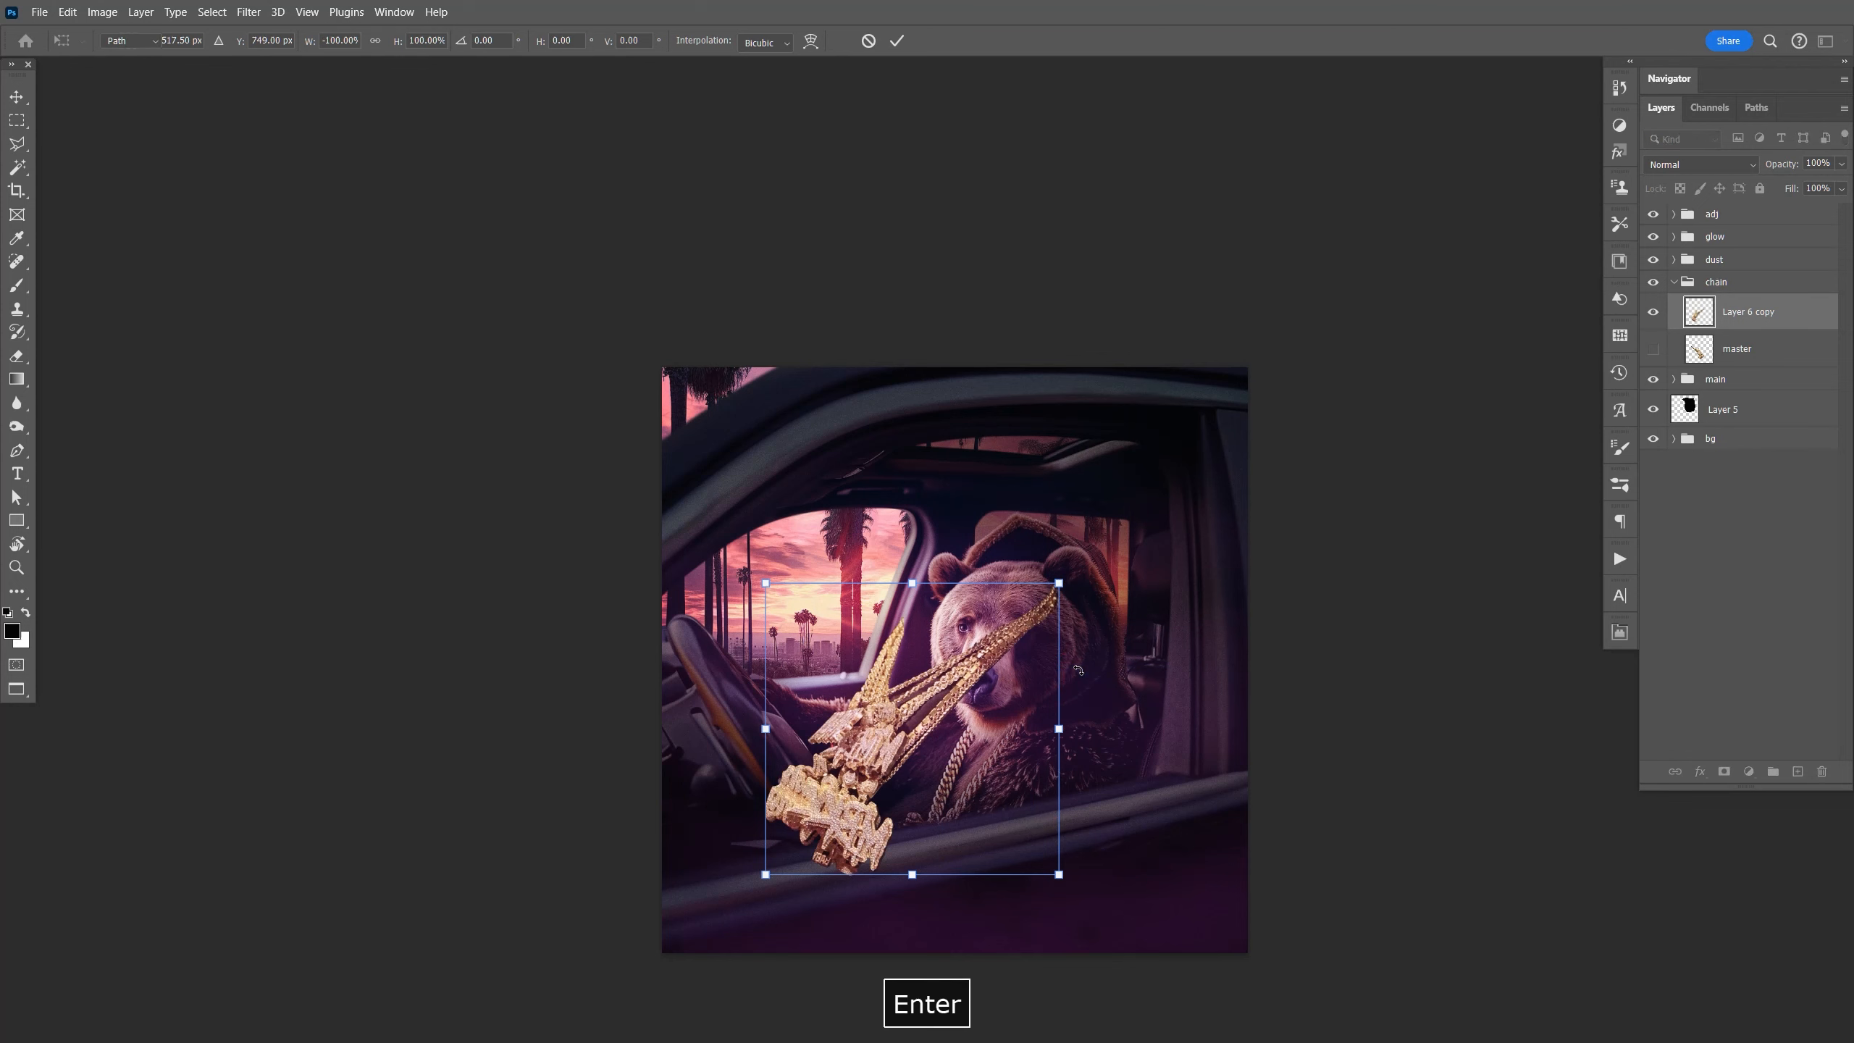
Scale the flipped chain down and position it so it hangs from the bear's neck below the chin.
key("ctrl+t")
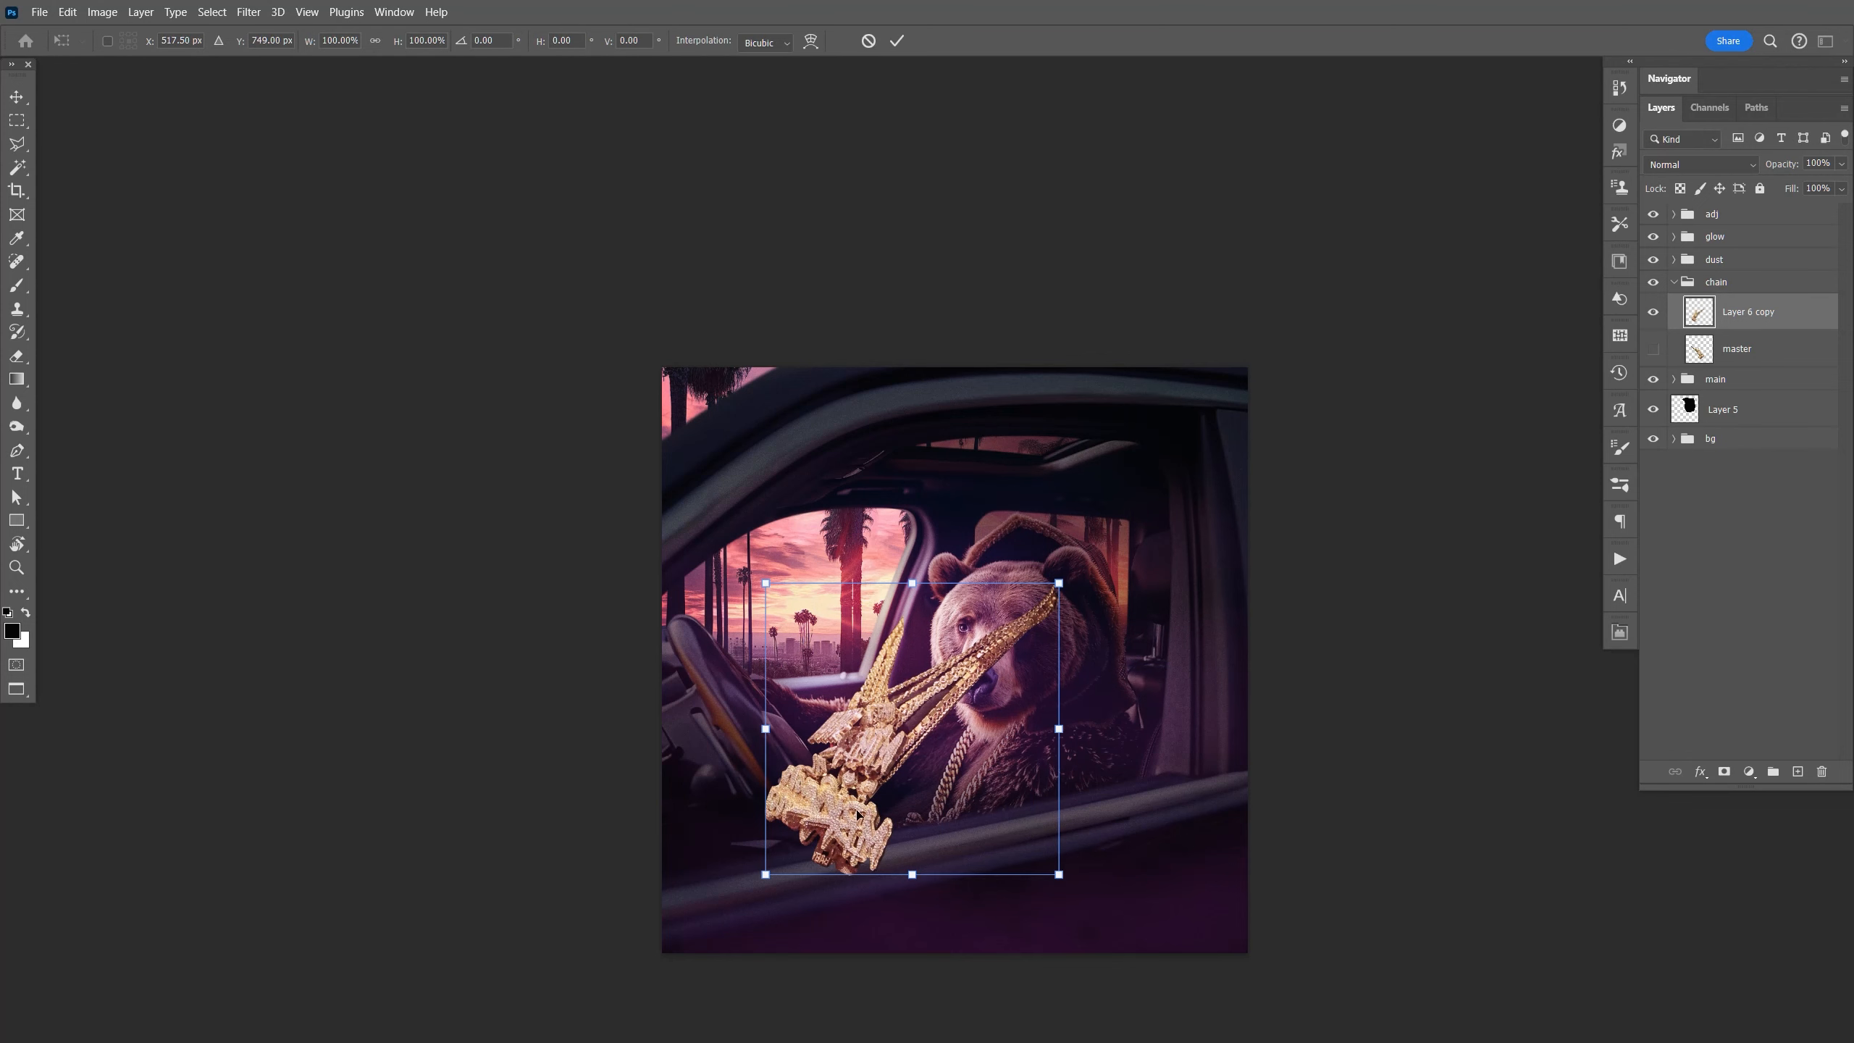
left_click_drag(1068, 589, 937, 745)
left_click_drag(844, 797, 984, 770)
mouse_move(1082, 695)
left_mouse_down()
mouse_move(1089, 680)
mouse_move(1051, 691)
mouse_move(1063, 676)
left_mouse_up()
left_click_drag(1011, 746, 1017, 751)
key("Return")
key("z")
left_click_drag(1002, 765, 1068, 791)
key("ctrl+z")
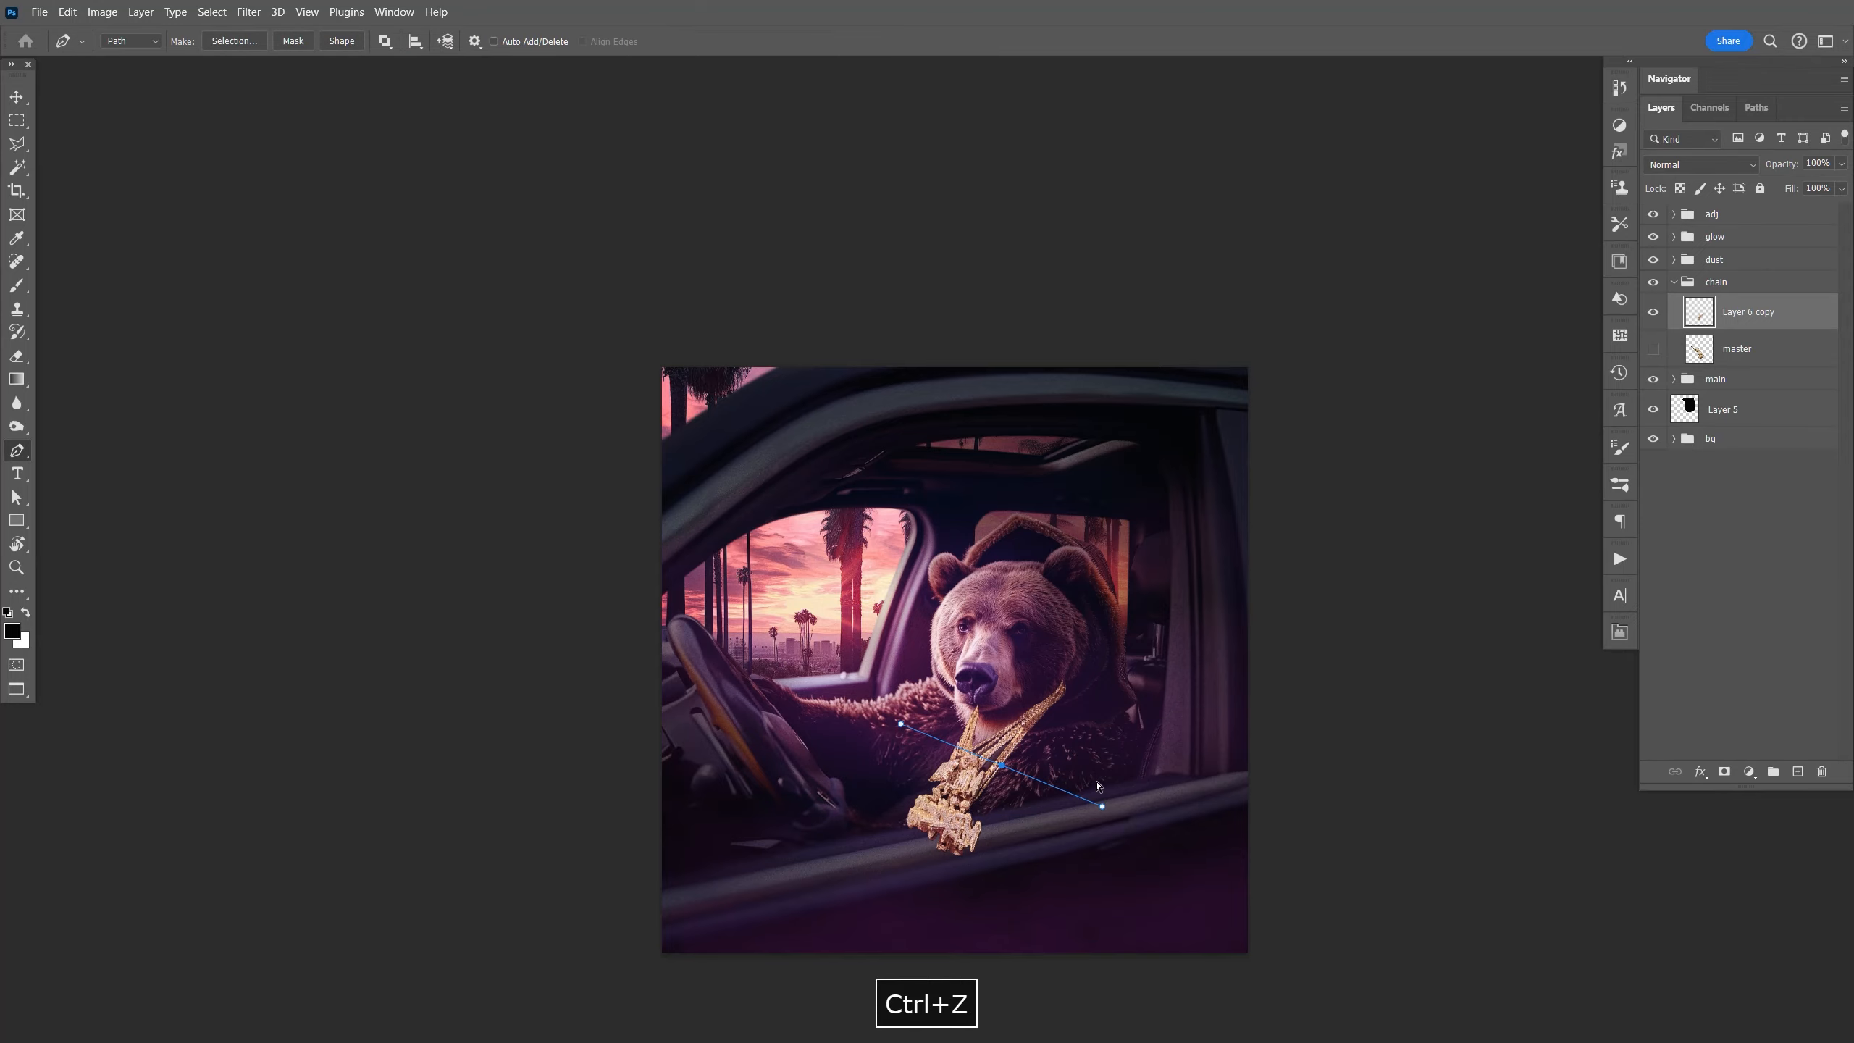
Puppet Warp the chain copy, pinning the short strand and pendants and stretching the long strand's end outward to the bear's hood.
key("z")
left_click_drag(1011, 761, 1138, 761)
left_click_drag(762, 586, 686, 585)
left_click(68, 12)
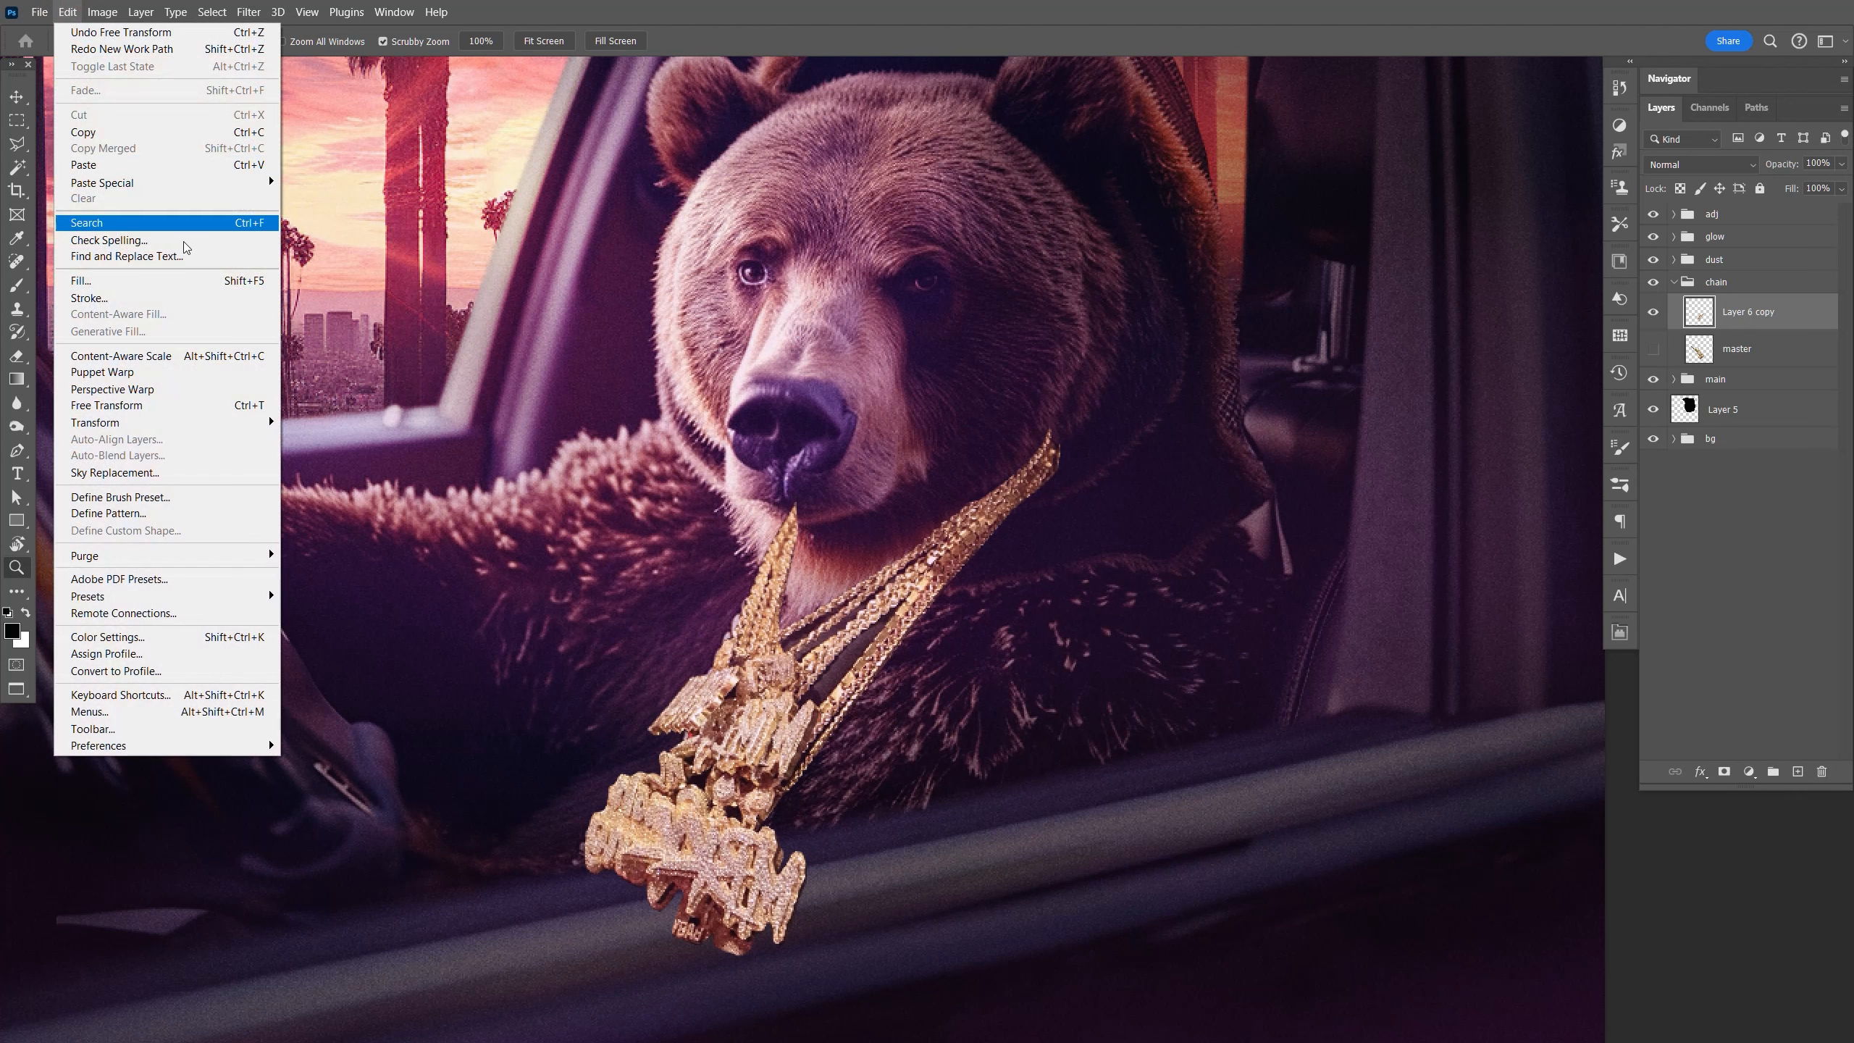
left_click(157, 371)
left_click(786, 534)
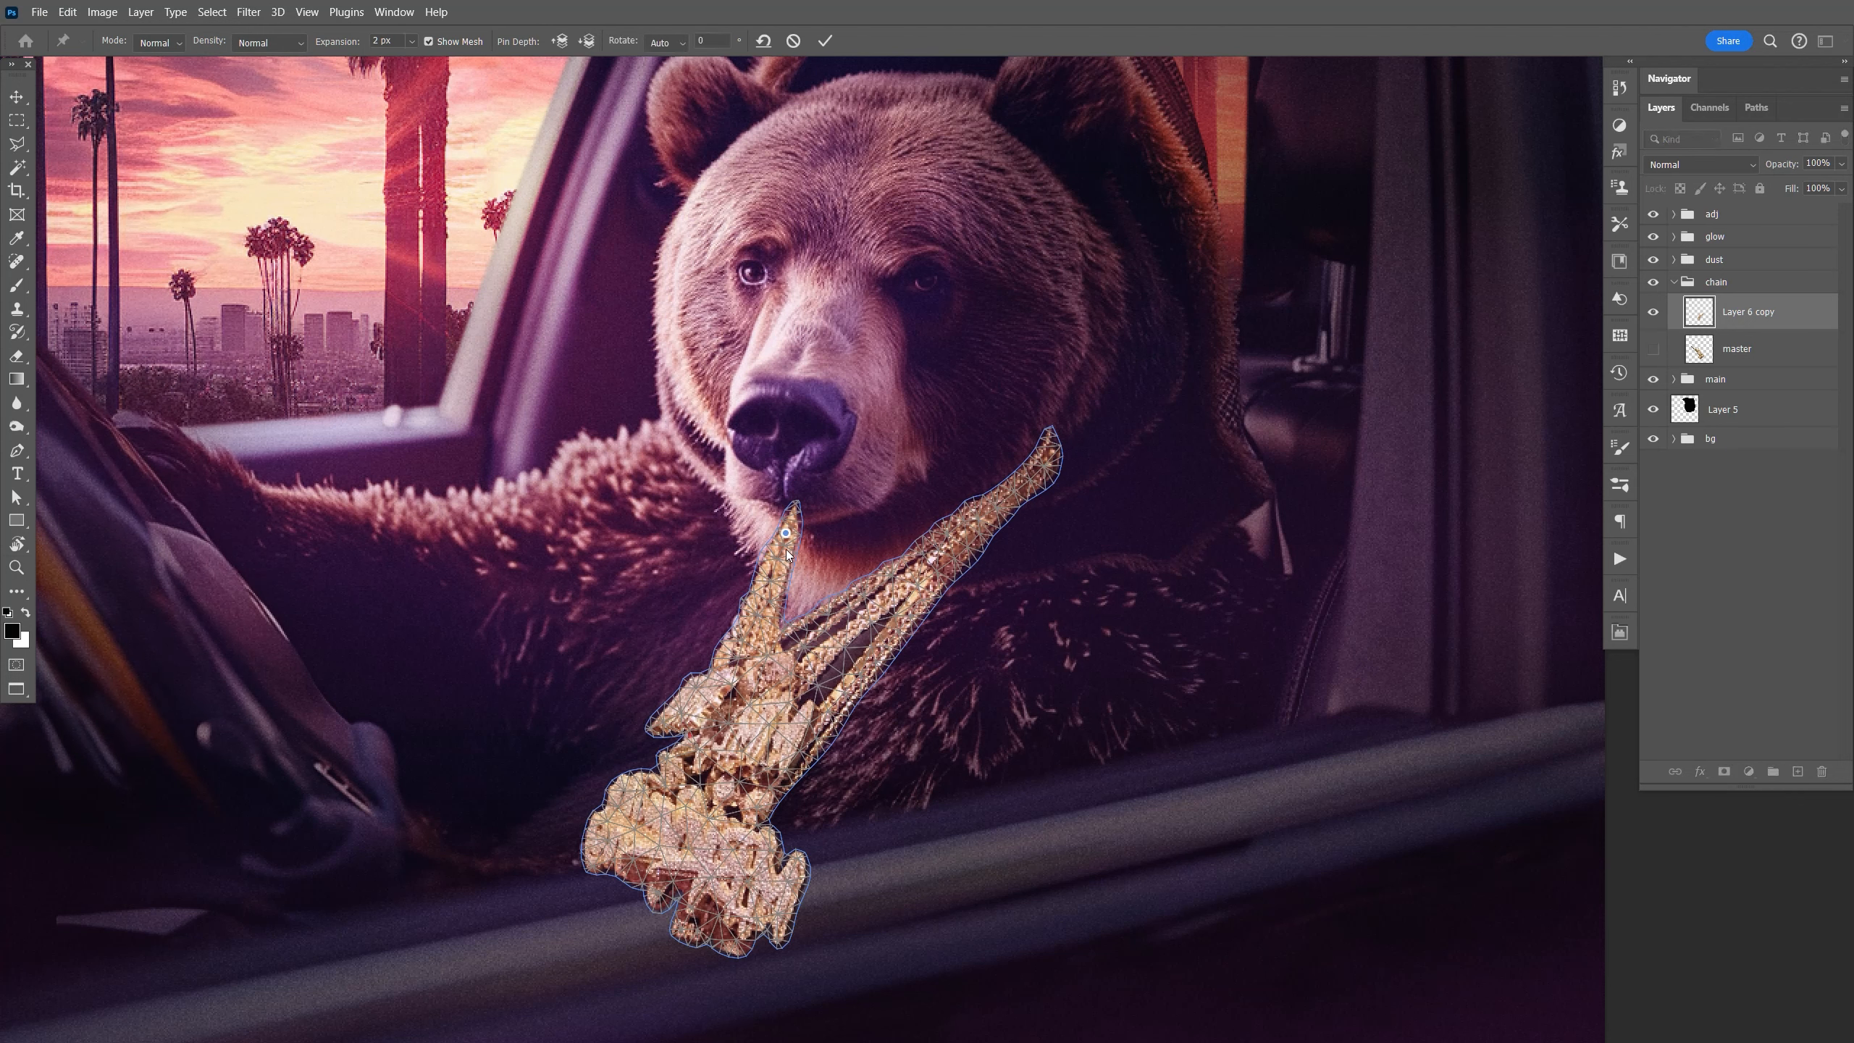
left_click(752, 701)
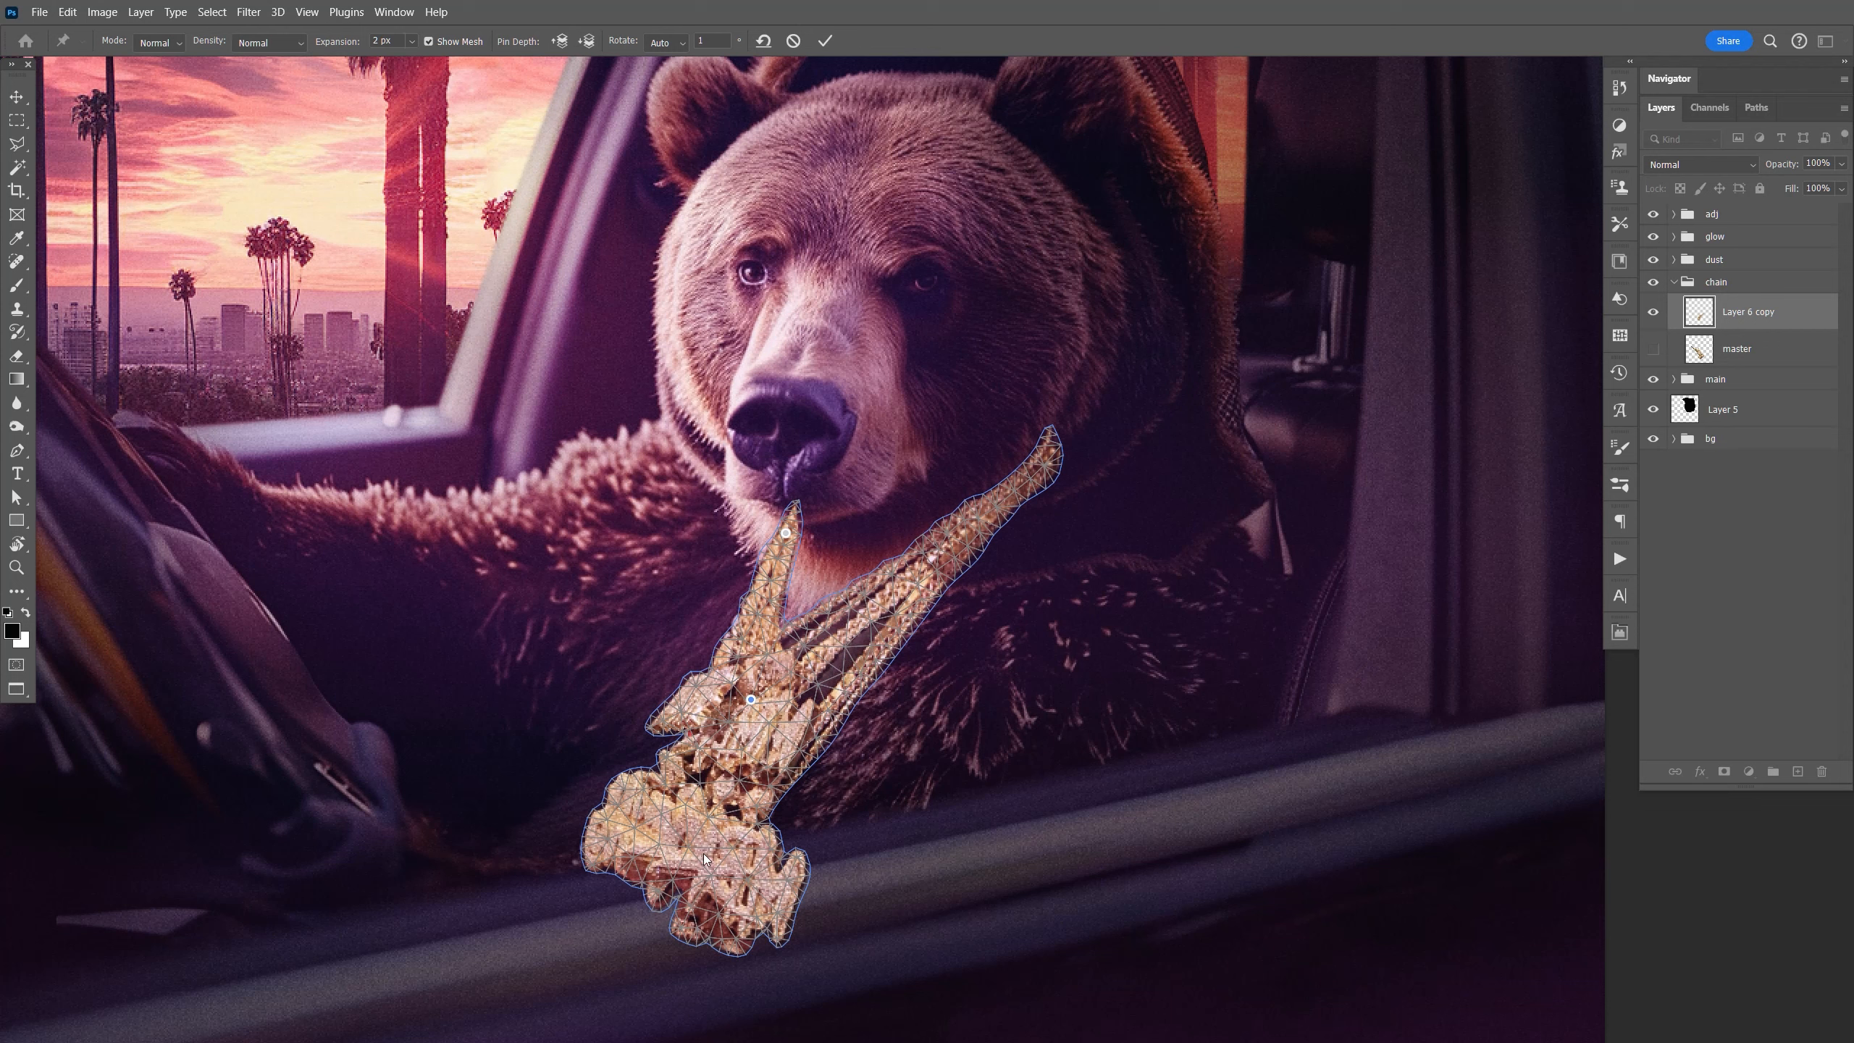
left_click(1038, 475)
left_click_drag(1039, 474, 1167, 468)
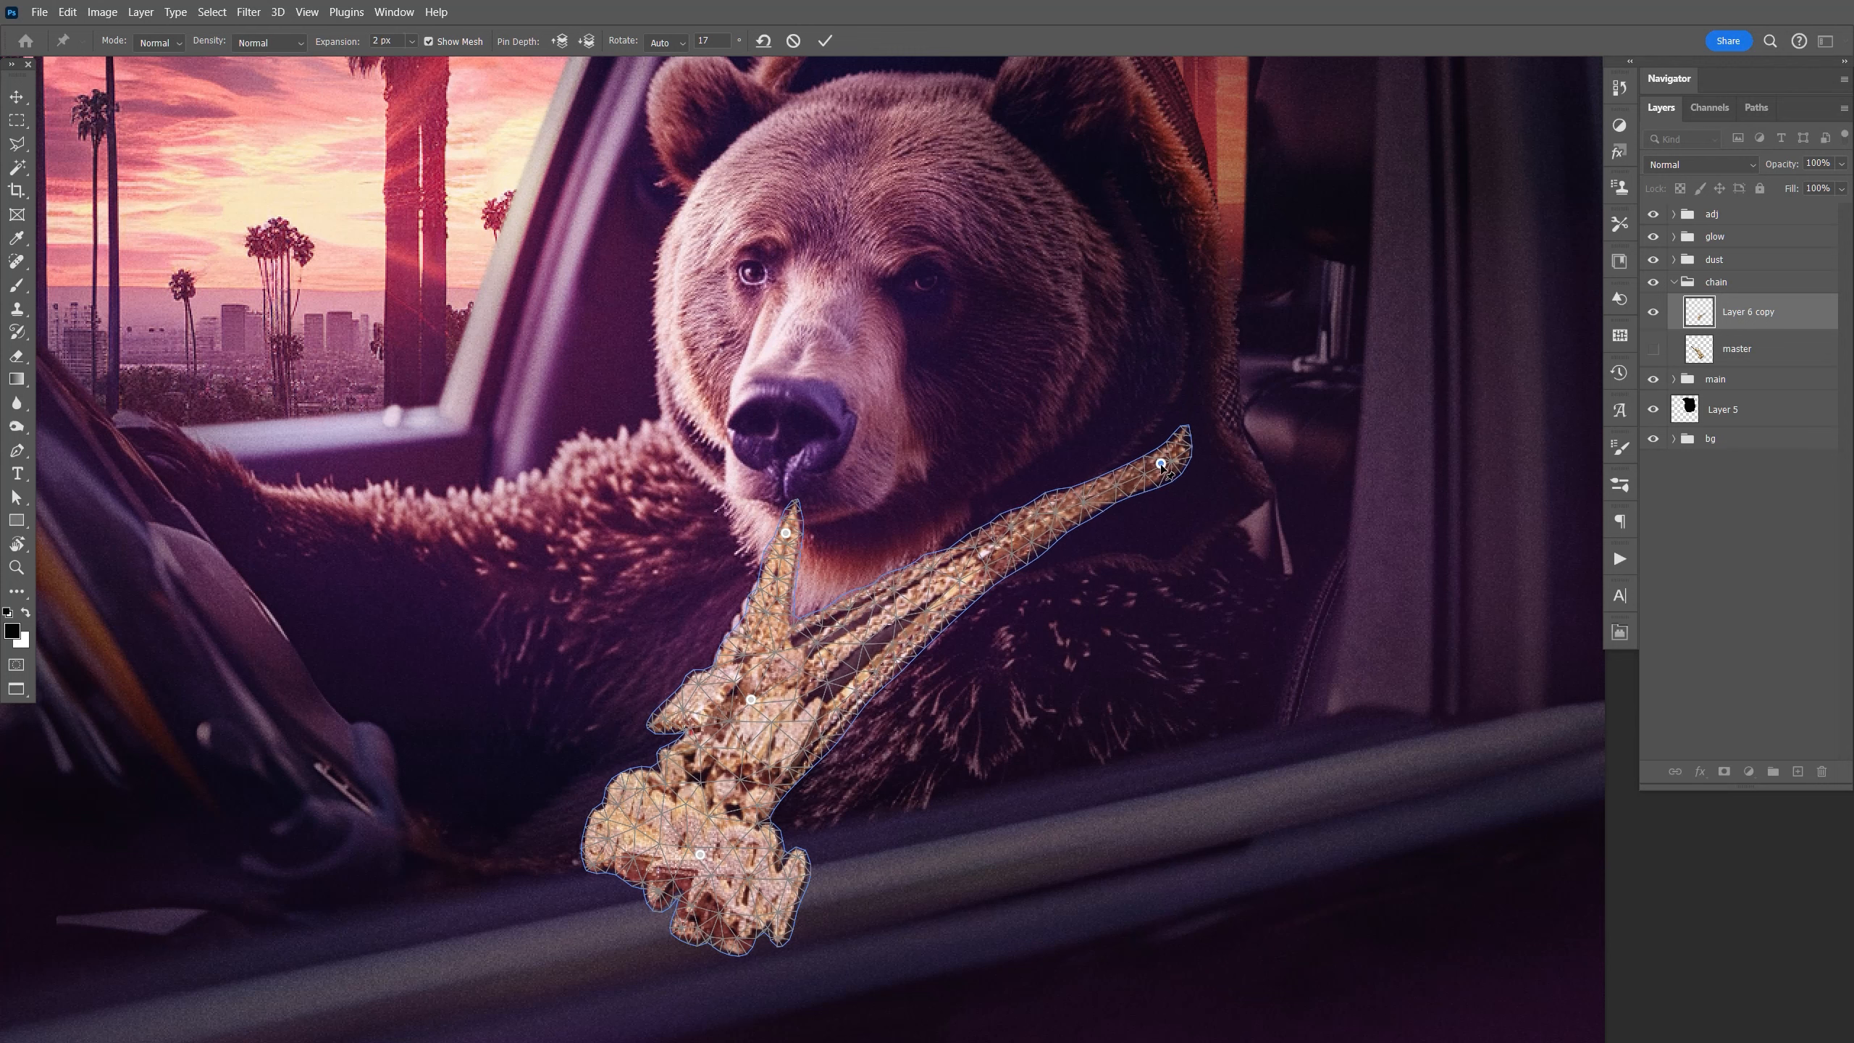
key("Return")
key("z")
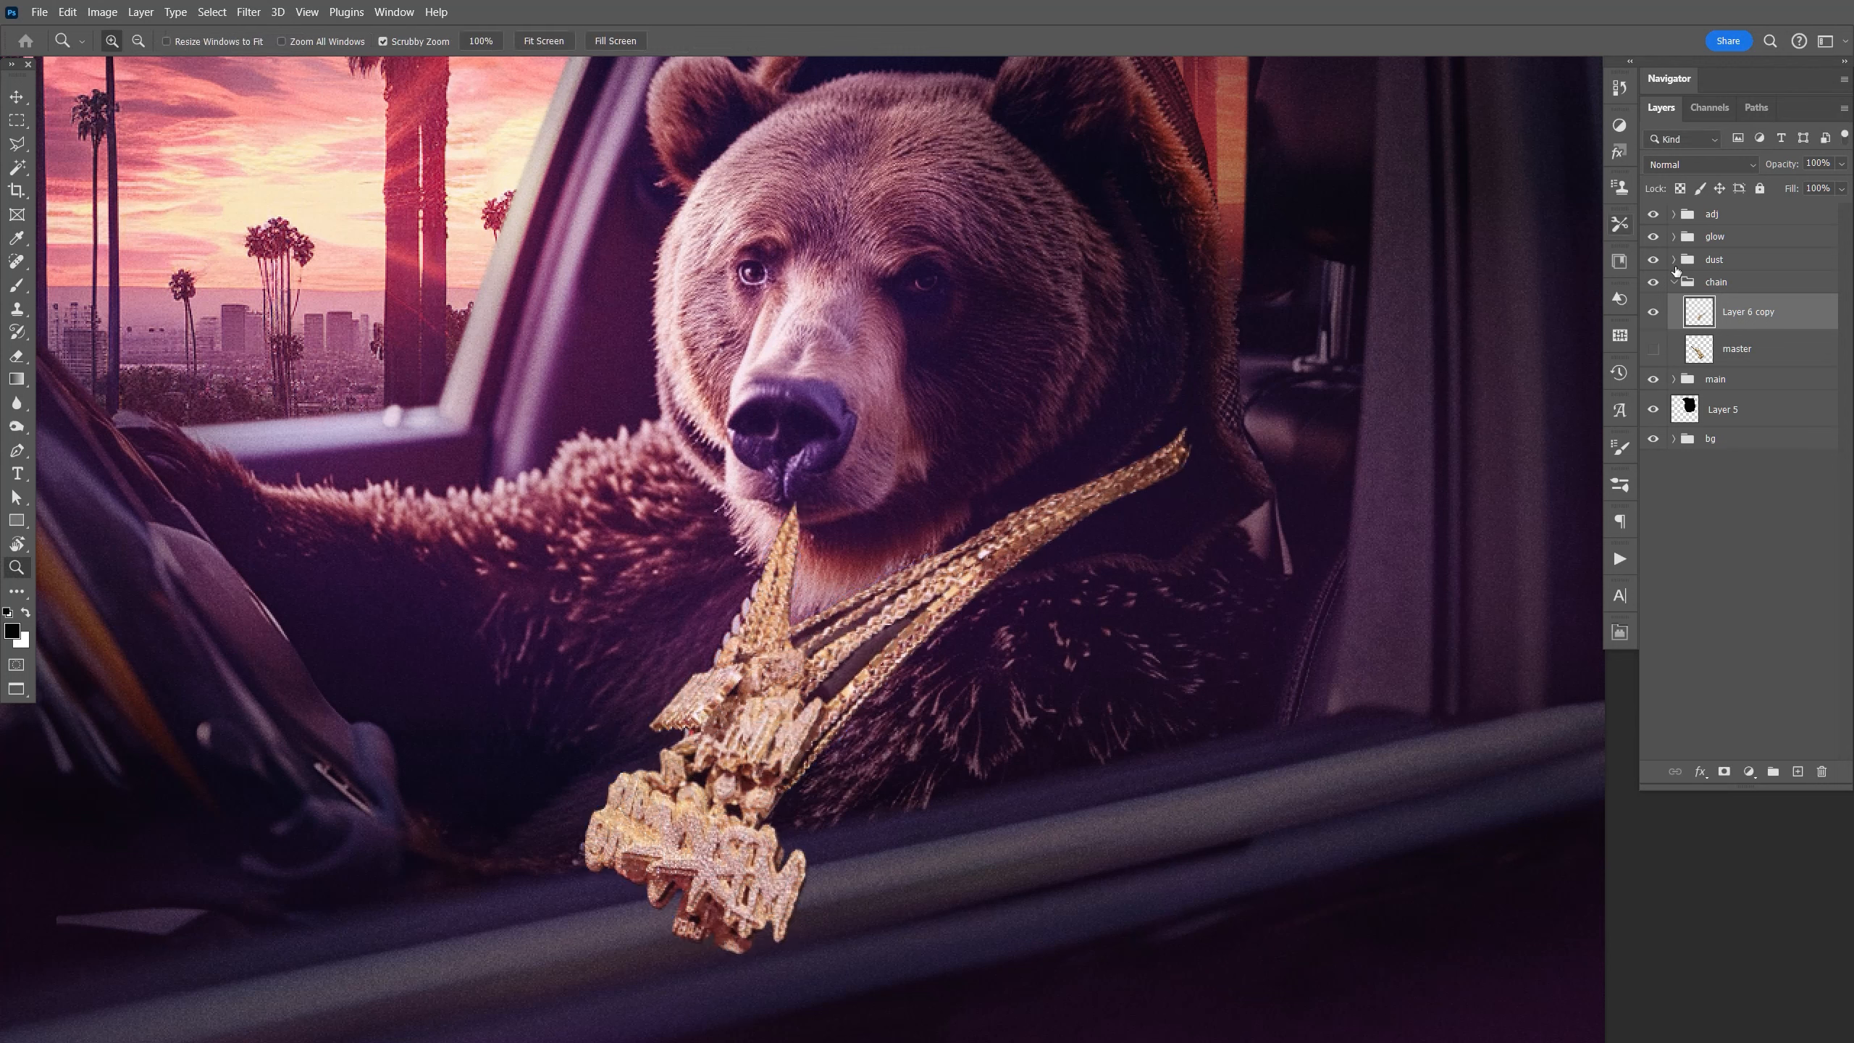
Add a layer mask to the chain copy and paint out most of its large lower pendant with a soft brush.
left_click(1725, 772)
key("b")
key("bracketleft")
key("bracketleft")
key("bracketleft")
key("bracketleft")
key("bracketleft")
key("bracketleft")
key("bracketleft")
key("bracketleft")
key("shift+bracketright")
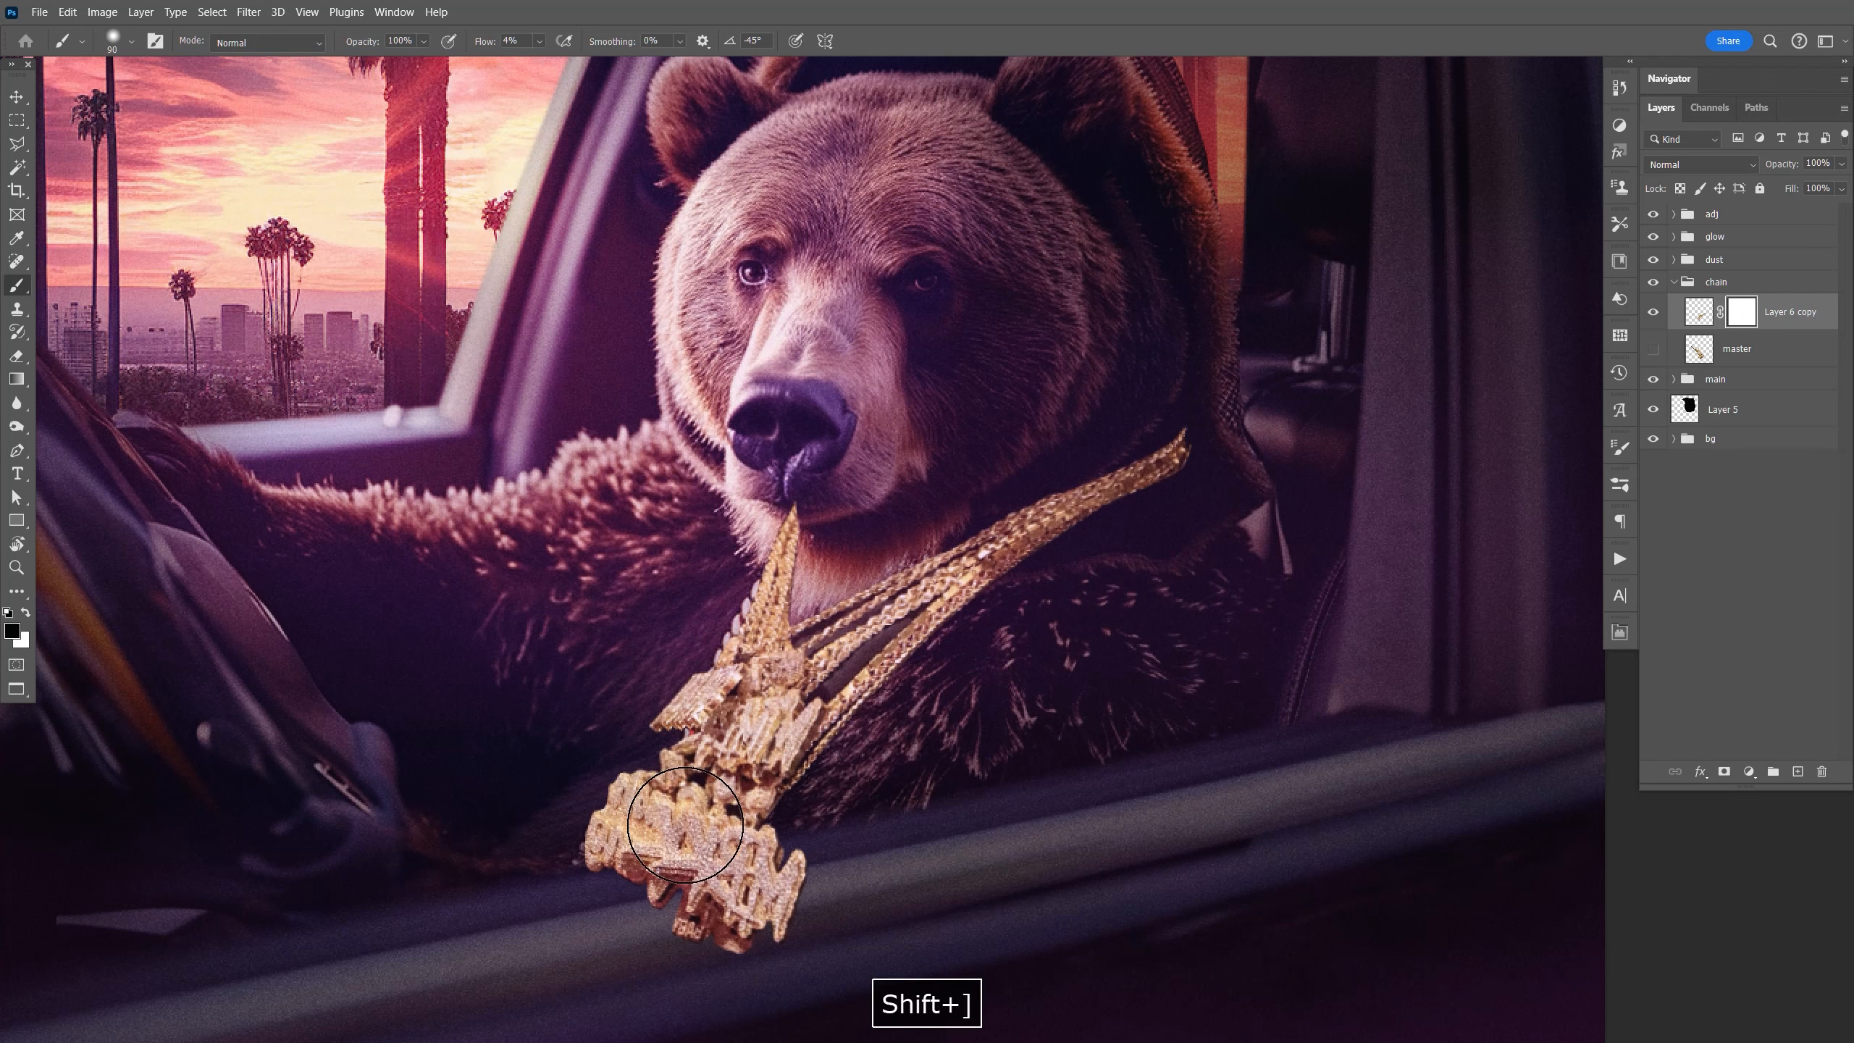
key("bracketleft")
key("bracketleft")
key("bracketleft")
key("bracketleft")
key("bracketleft")
mouse_move(614, 847)
left_mouse_down()
mouse_move(747, 943)
mouse_move(763, 868)
mouse_move(796, 869)
mouse_move(712, 836)
mouse_move(795, 857)
mouse_move(631, 779)
mouse_move(771, 836)
left_mouse_up()
Mask out the remaining fragments of the lower pendant with a smaller brush, keeping the upper pendants intact.
key("bracketleft")
key("bracketleft")
key("bracketleft")
key("bracketleft")
key("bracketleft")
key("bracketleft")
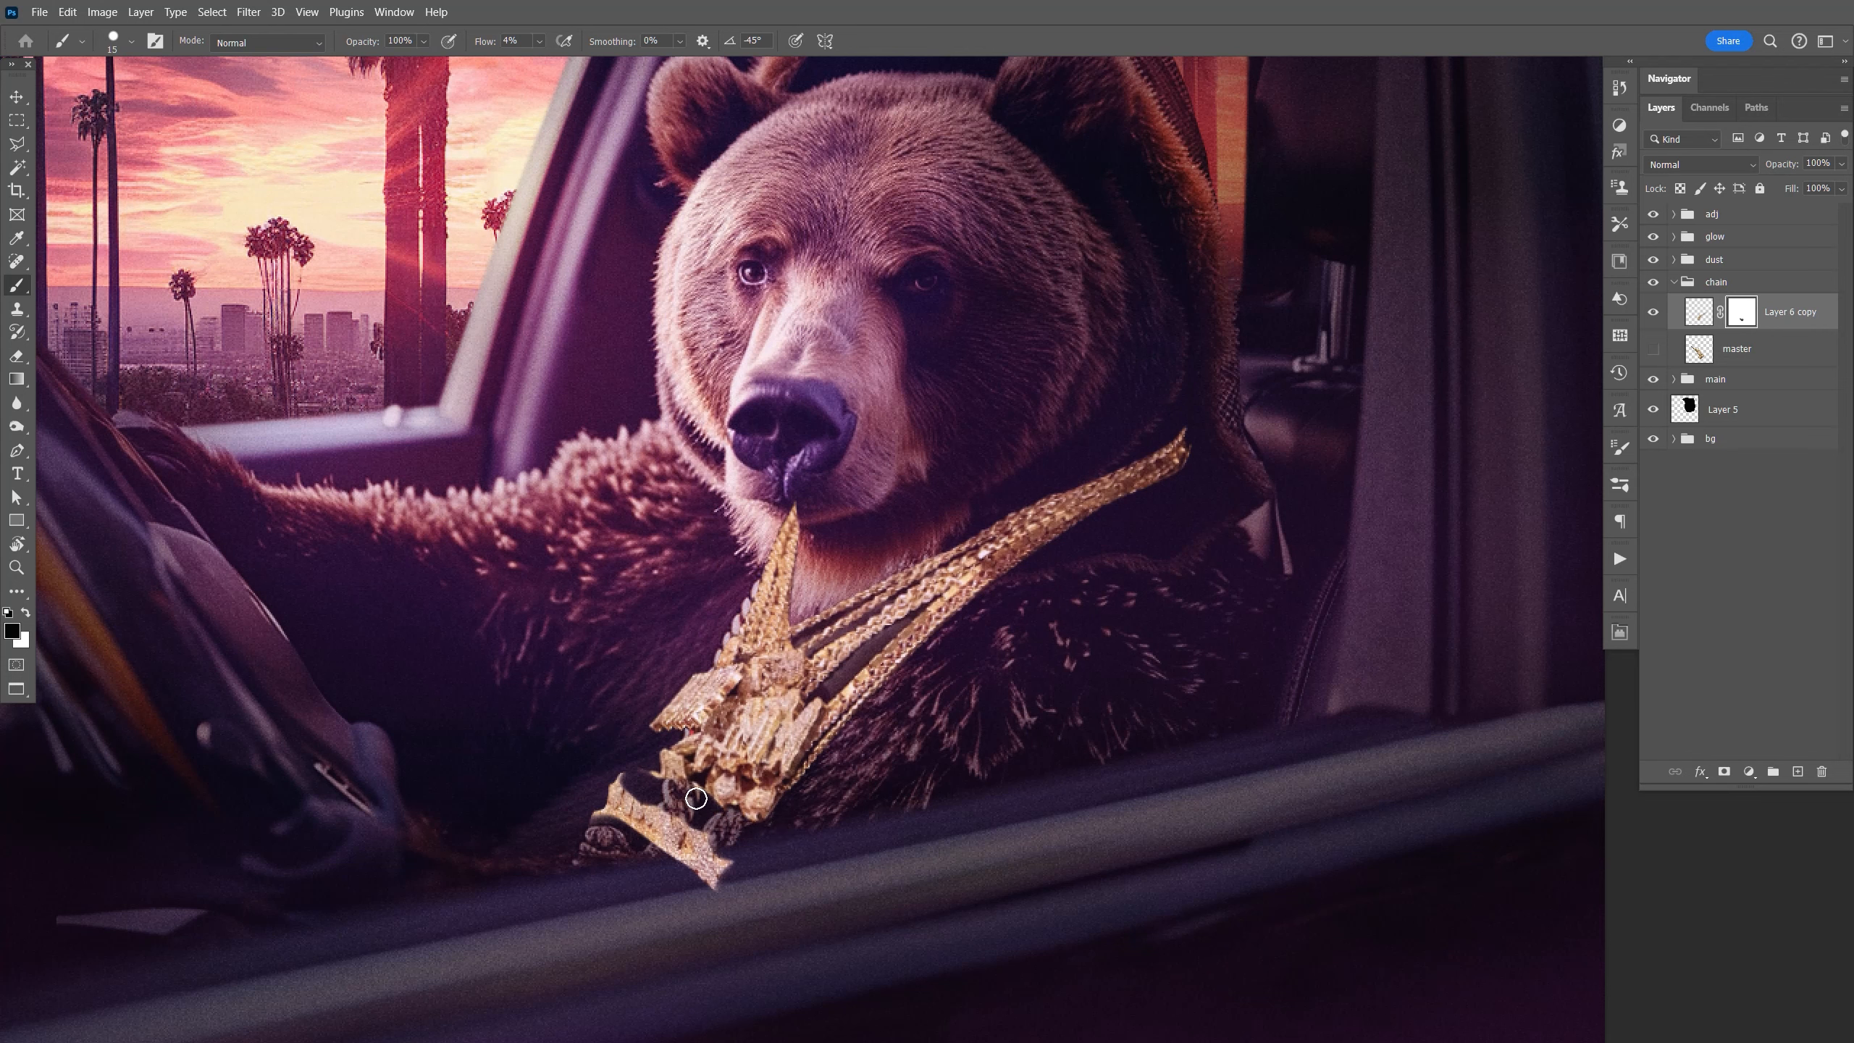
mouse_move(665, 797)
left_mouse_down()
mouse_move(617, 785)
mouse_move(608, 826)
mouse_move(617, 783)
mouse_move(674, 860)
mouse_move(717, 867)
mouse_move(642, 816)
left_mouse_up()
key("bracketright")
key("bracketright")
key("bracketright")
key("bracketleft")
key("bracketleft")
key("bracketleft")
key("bracketleft")
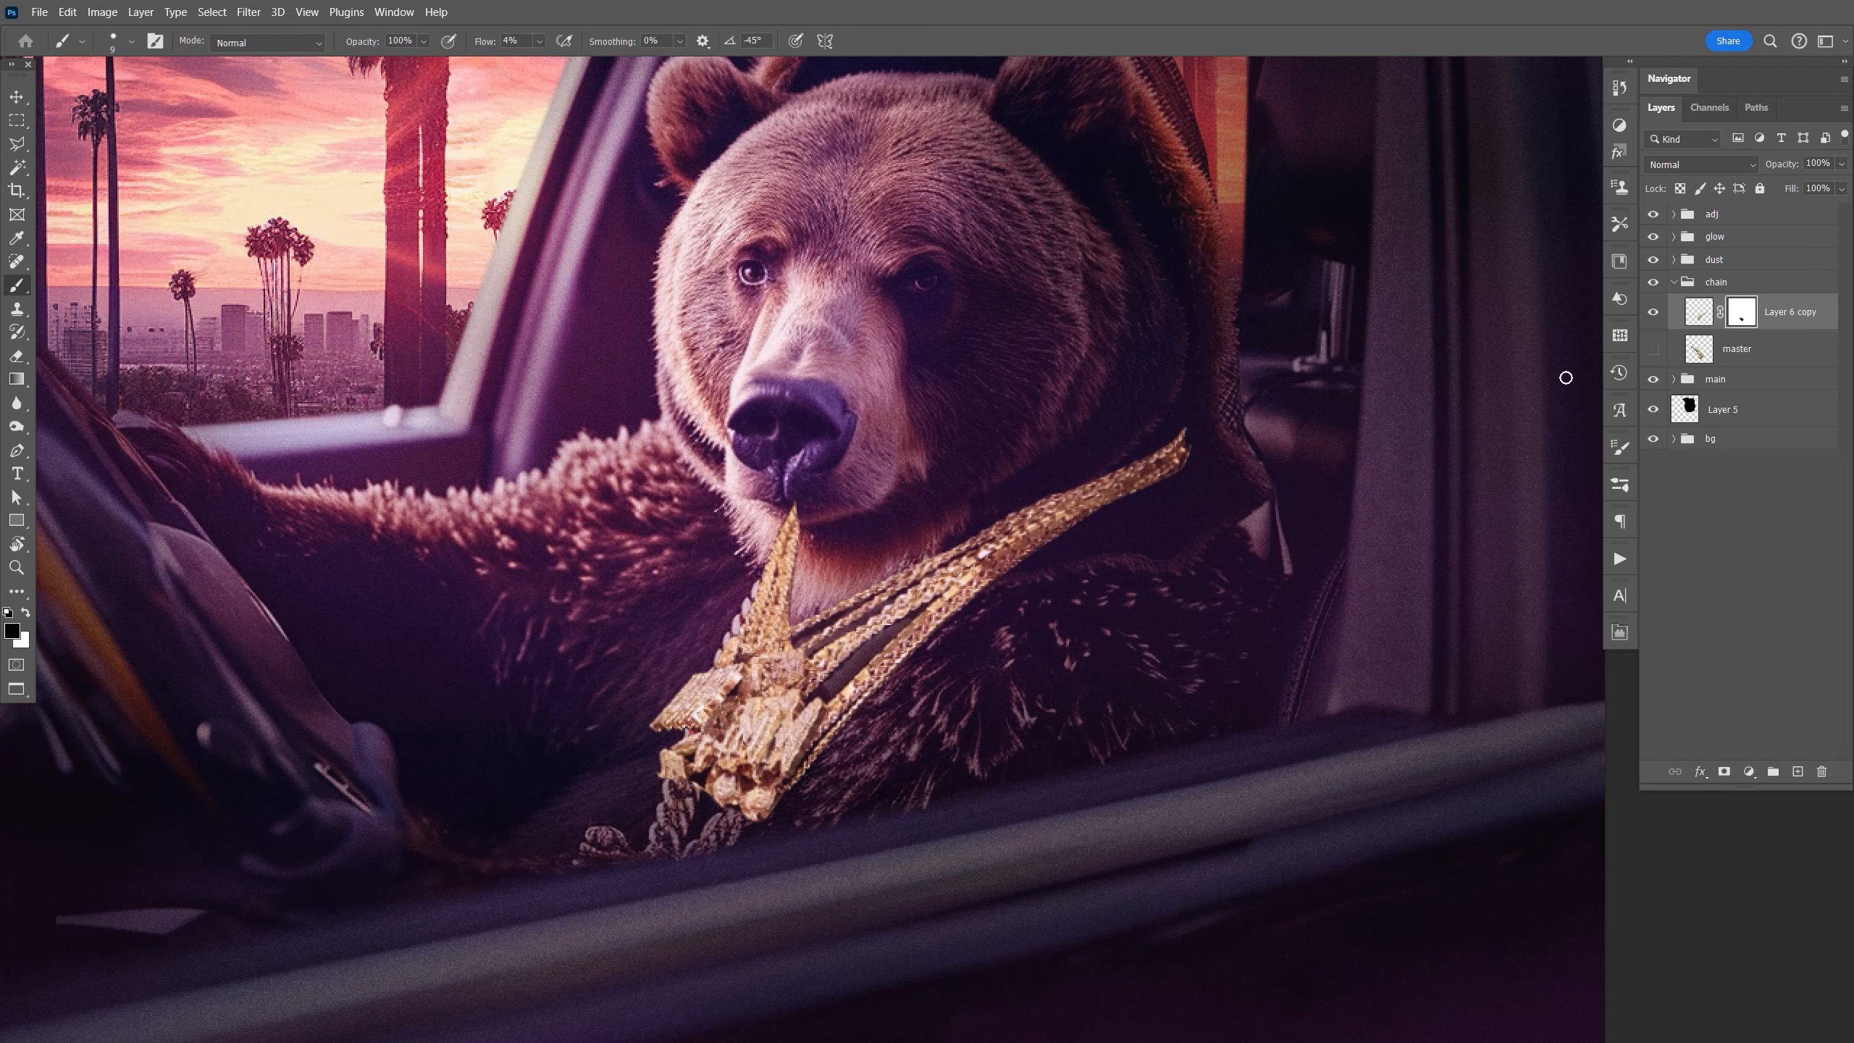
Duplicate the masked chain copy and delete the duplicate's layer mask.
left_click(1738, 352)
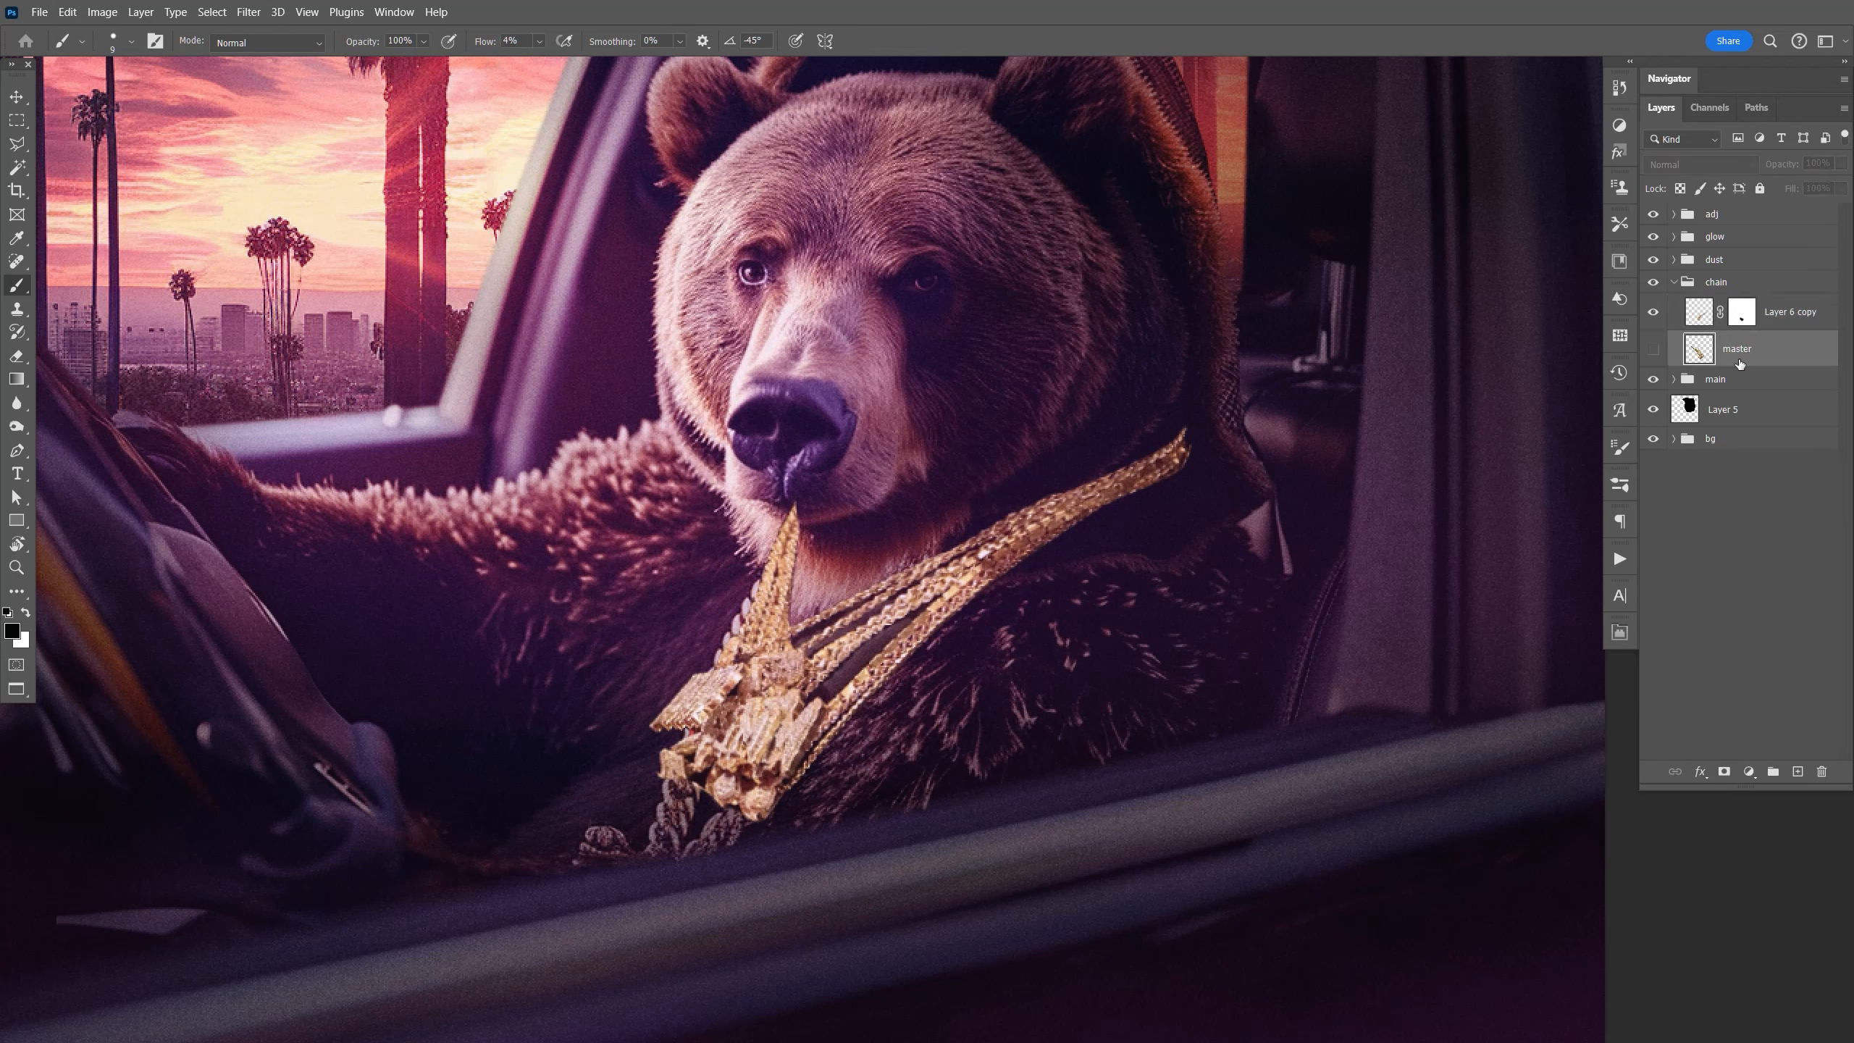
left_click(1781, 321)
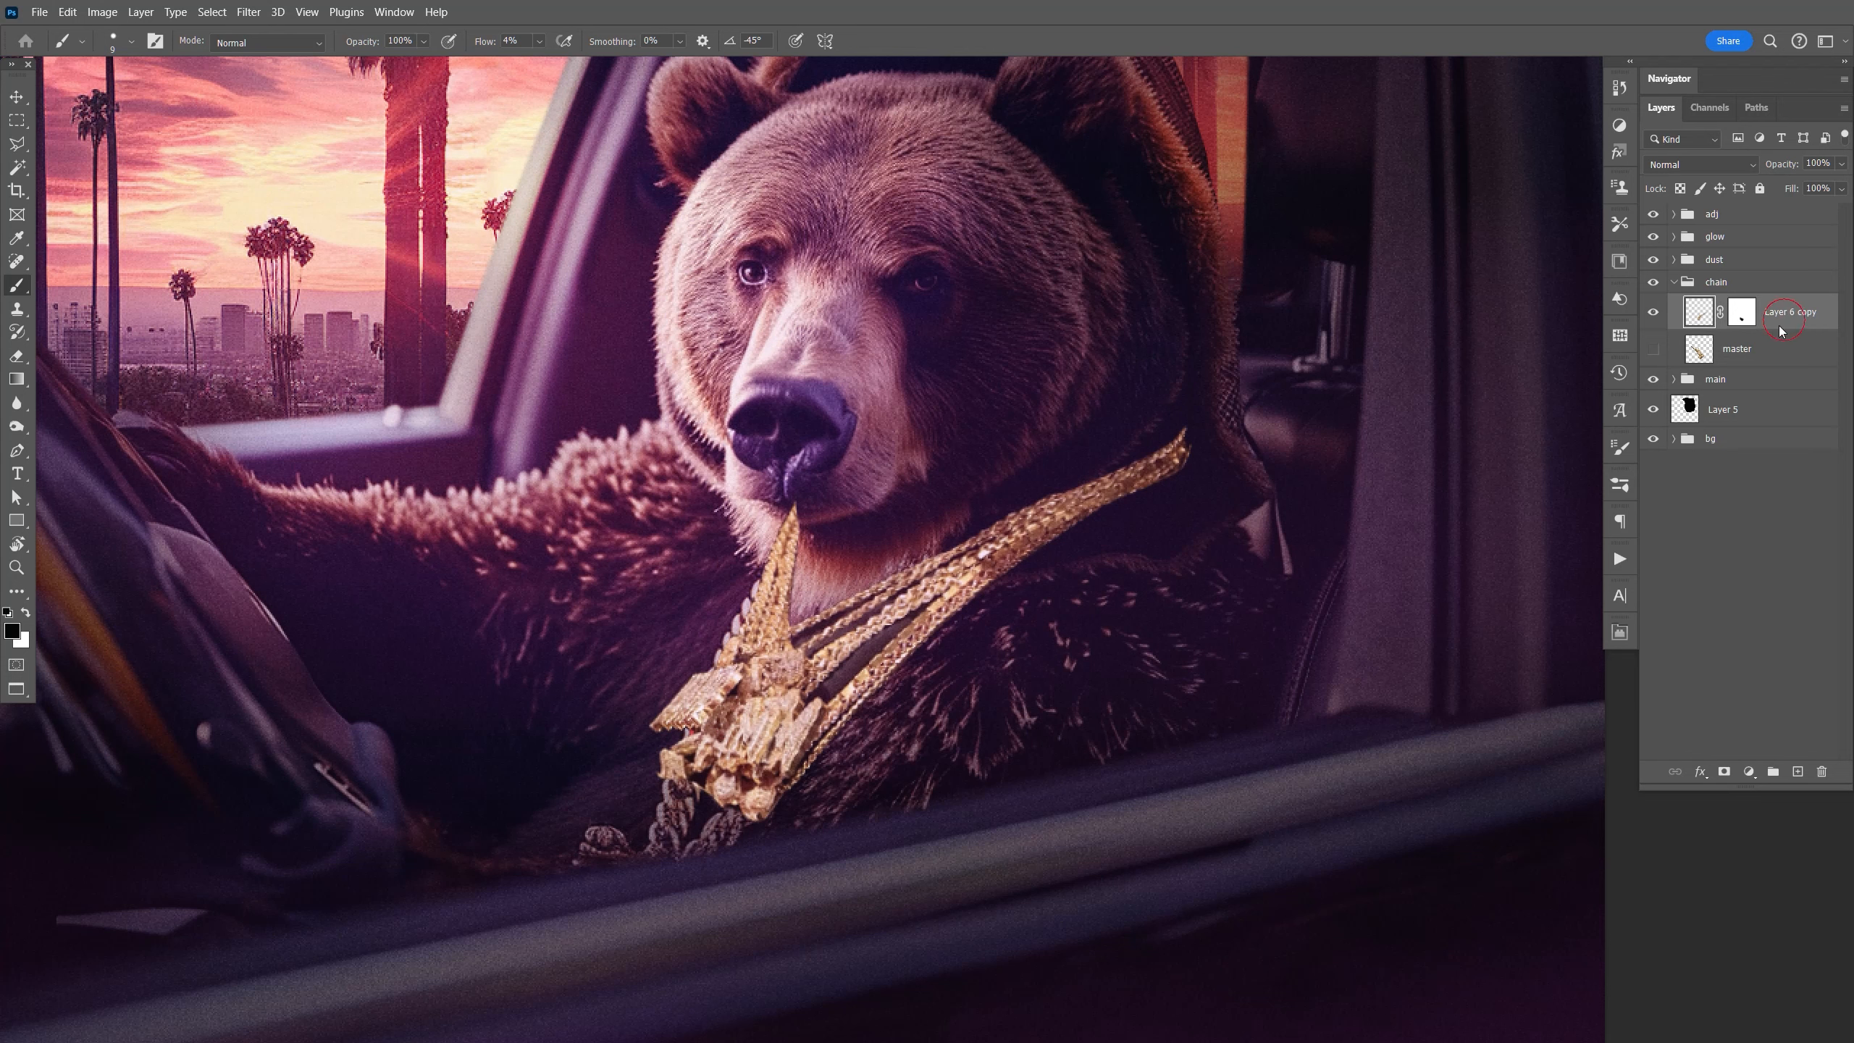
key("ctrl+j")
left_click(1743, 310)
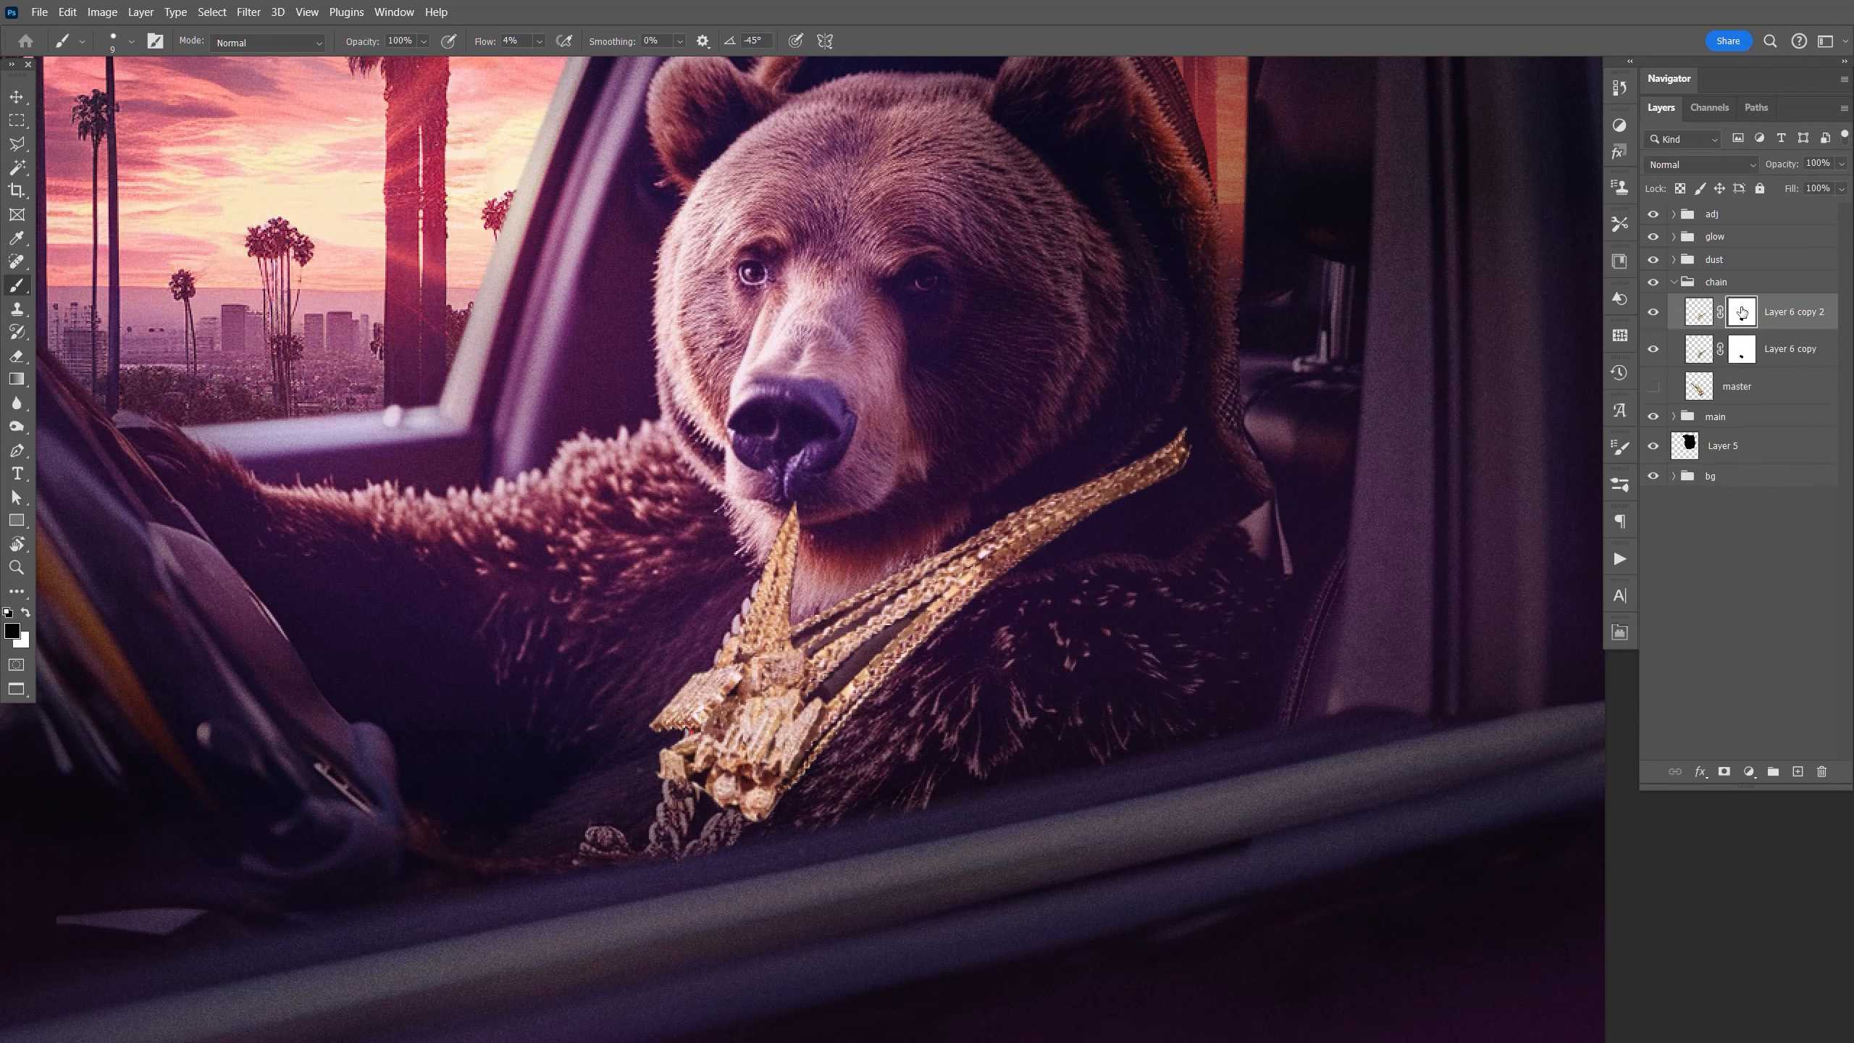
right_click(1744, 319)
left_click(1708, 352)
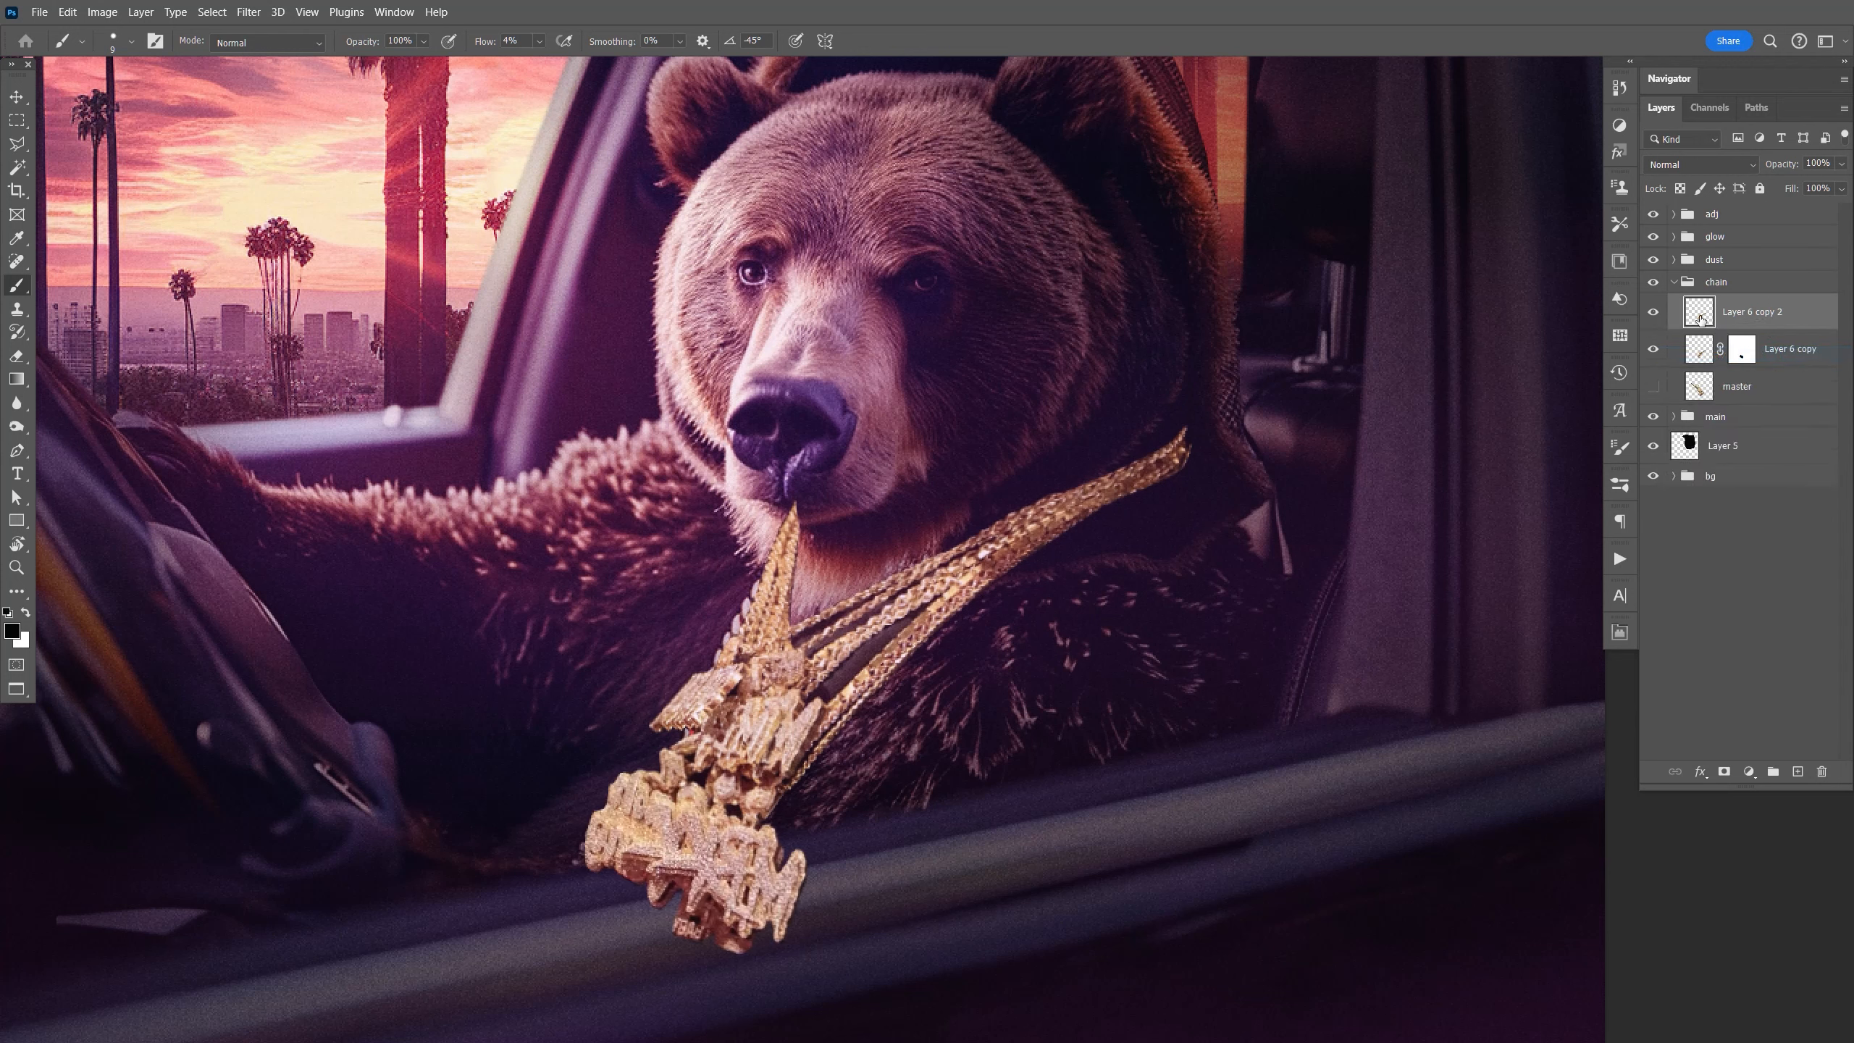
Flip the duplicate chain vertically, rotate it about -136°, and move it clear of the masked chain toward the steering wheel.
key("ctrl+t")
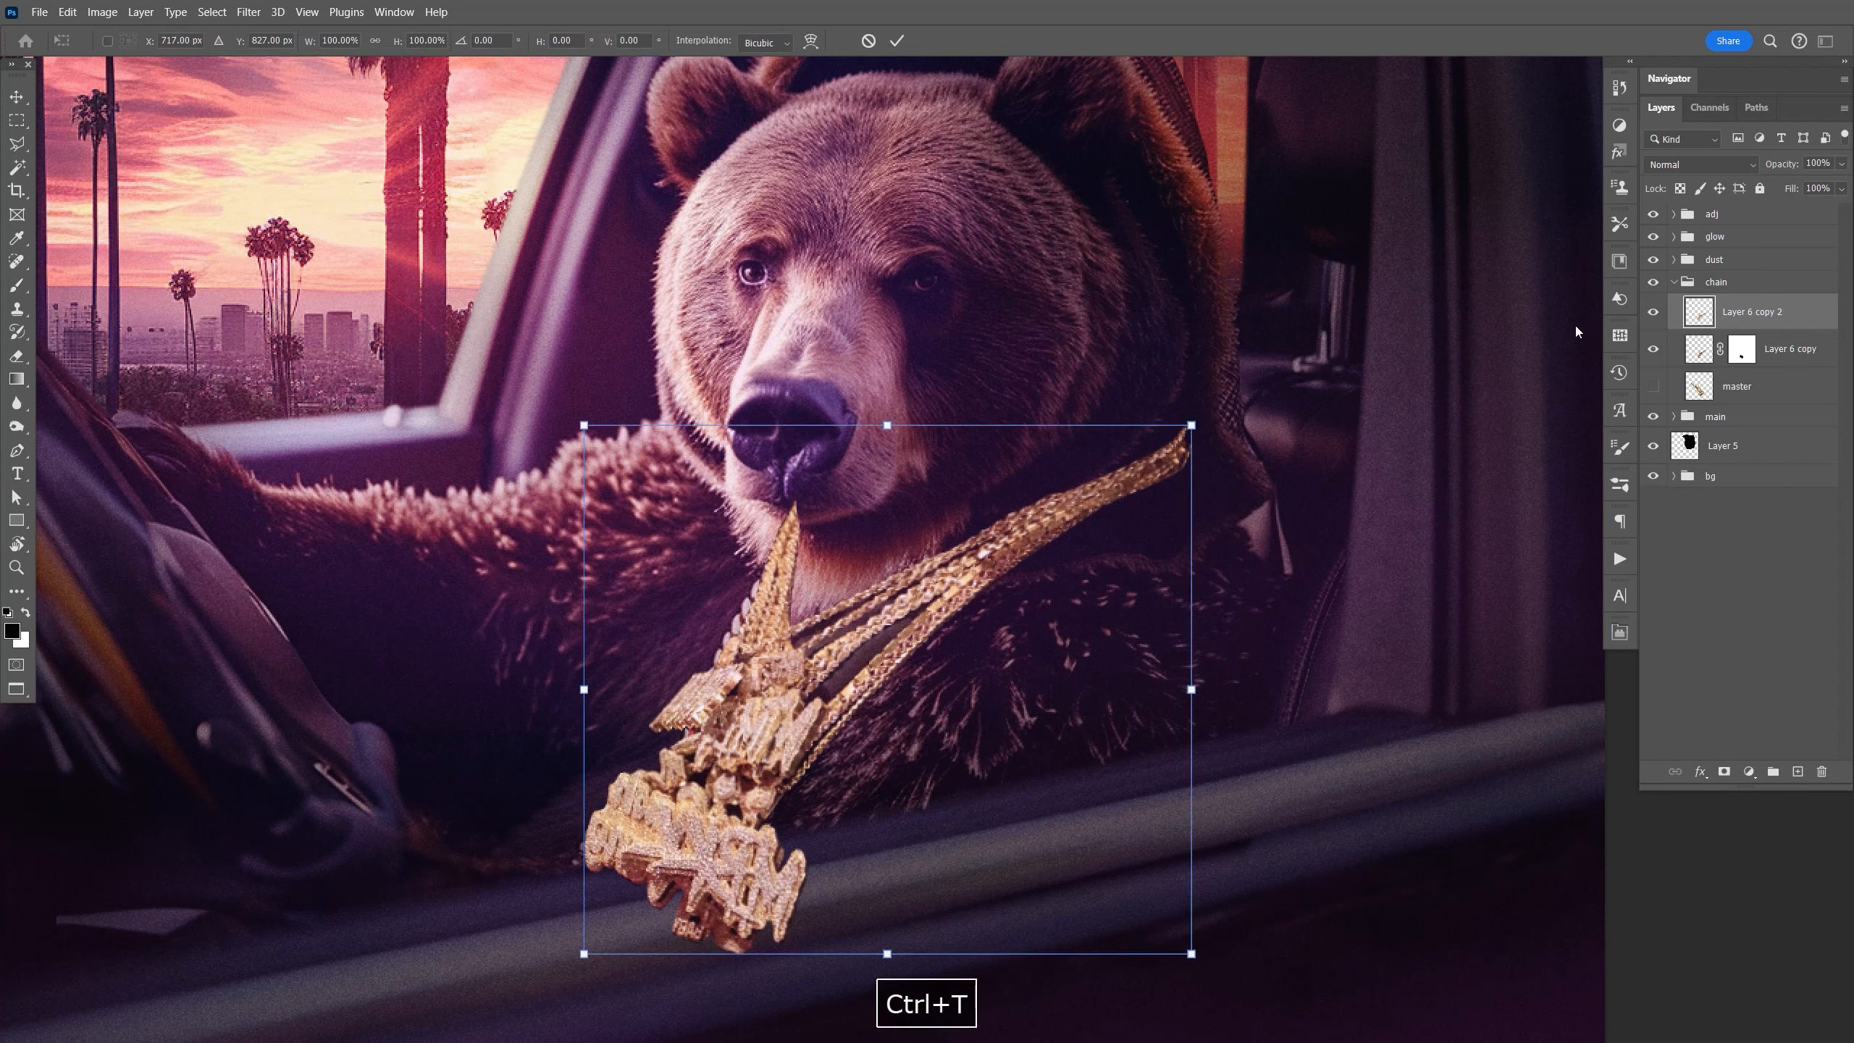
right_click(742, 837)
left_click(759, 818)
left_click_drag(1294, 745, 1112, 964)
left_click_drag(997, 863, 670, 772)
left_click_drag(986, 811, 942, 896)
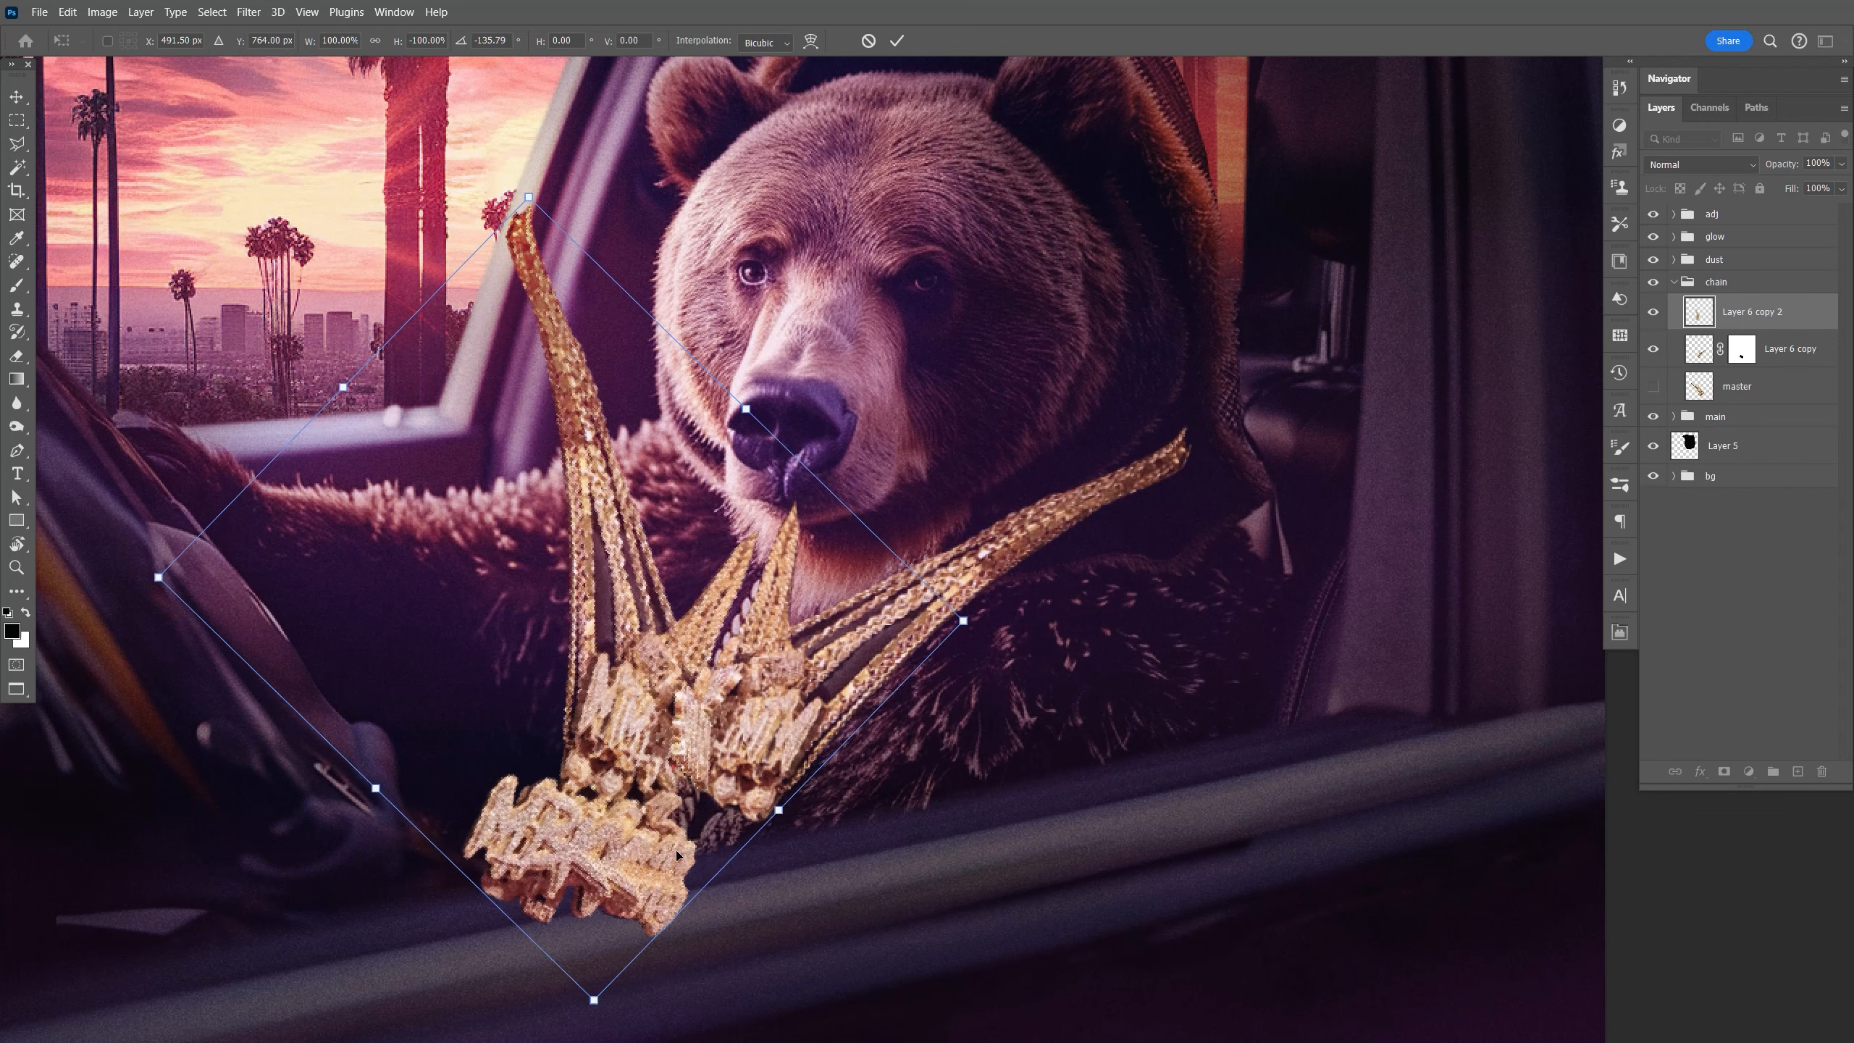
key("Return")
key("v")
left_click_drag(636, 859, 533, 714)
Outline the duplicate's lower pendant with the Polygonal Lasso, copy it to its own layer, and delete the duplicate chain layer.
key("l")
left_click(344, 589)
left_click(416, 578)
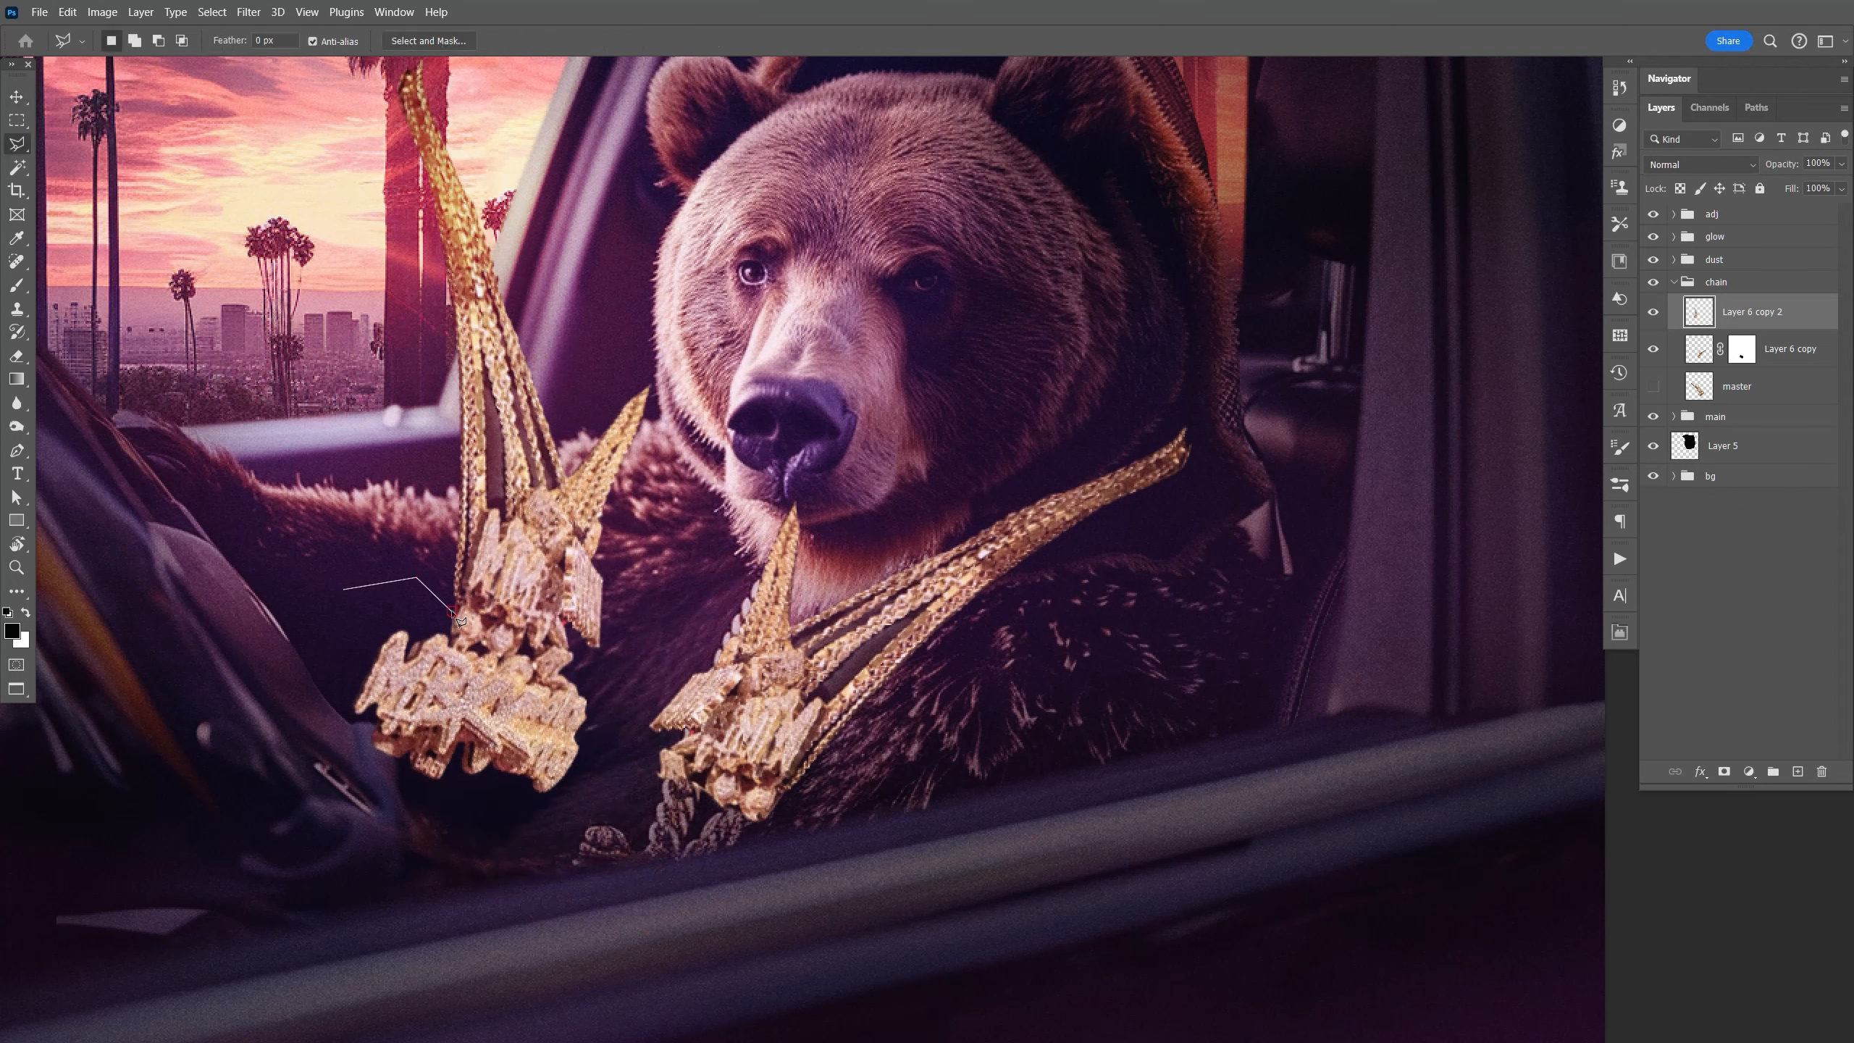
left_click(511, 620)
left_click(539, 646)
left_click(580, 645)
left_click(620, 707)
left_click(597, 828)
left_click(457, 852)
left_click(310, 785)
left_click(342, 591)
key("ctrl+j")
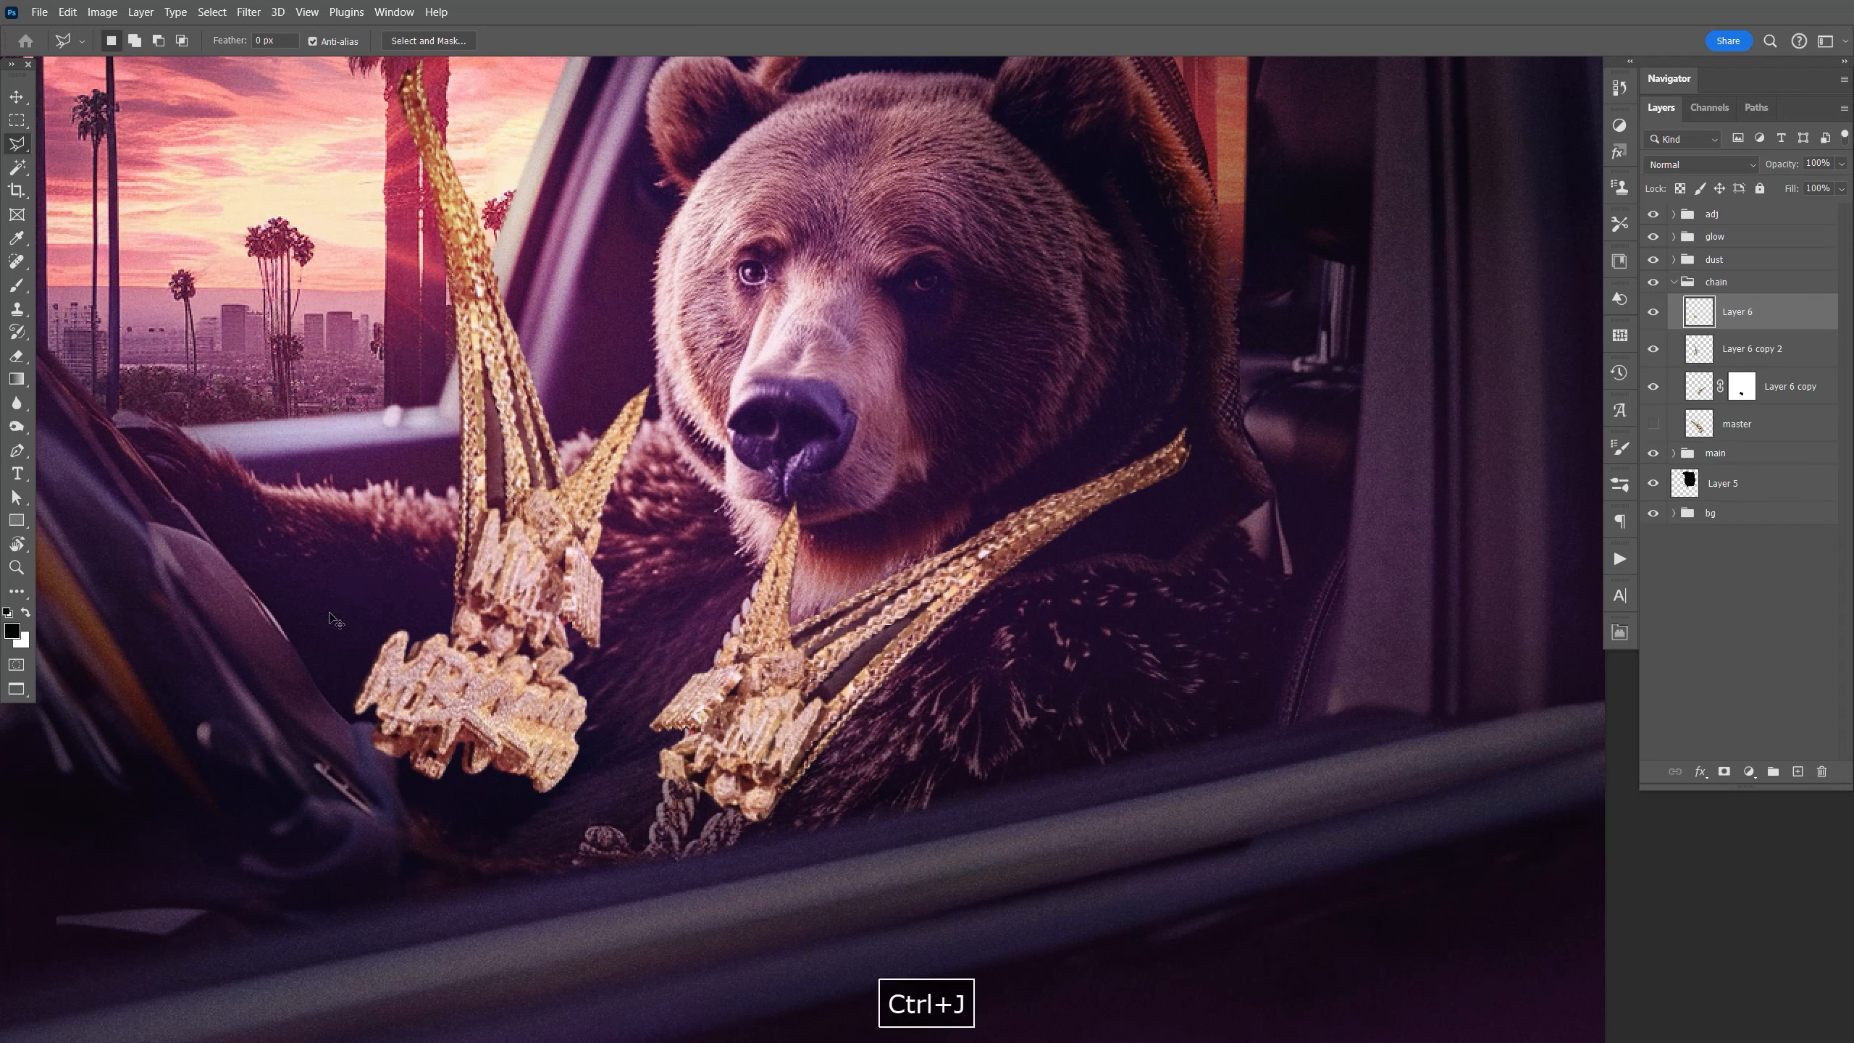
left_click(1706, 338)
key("Delete")
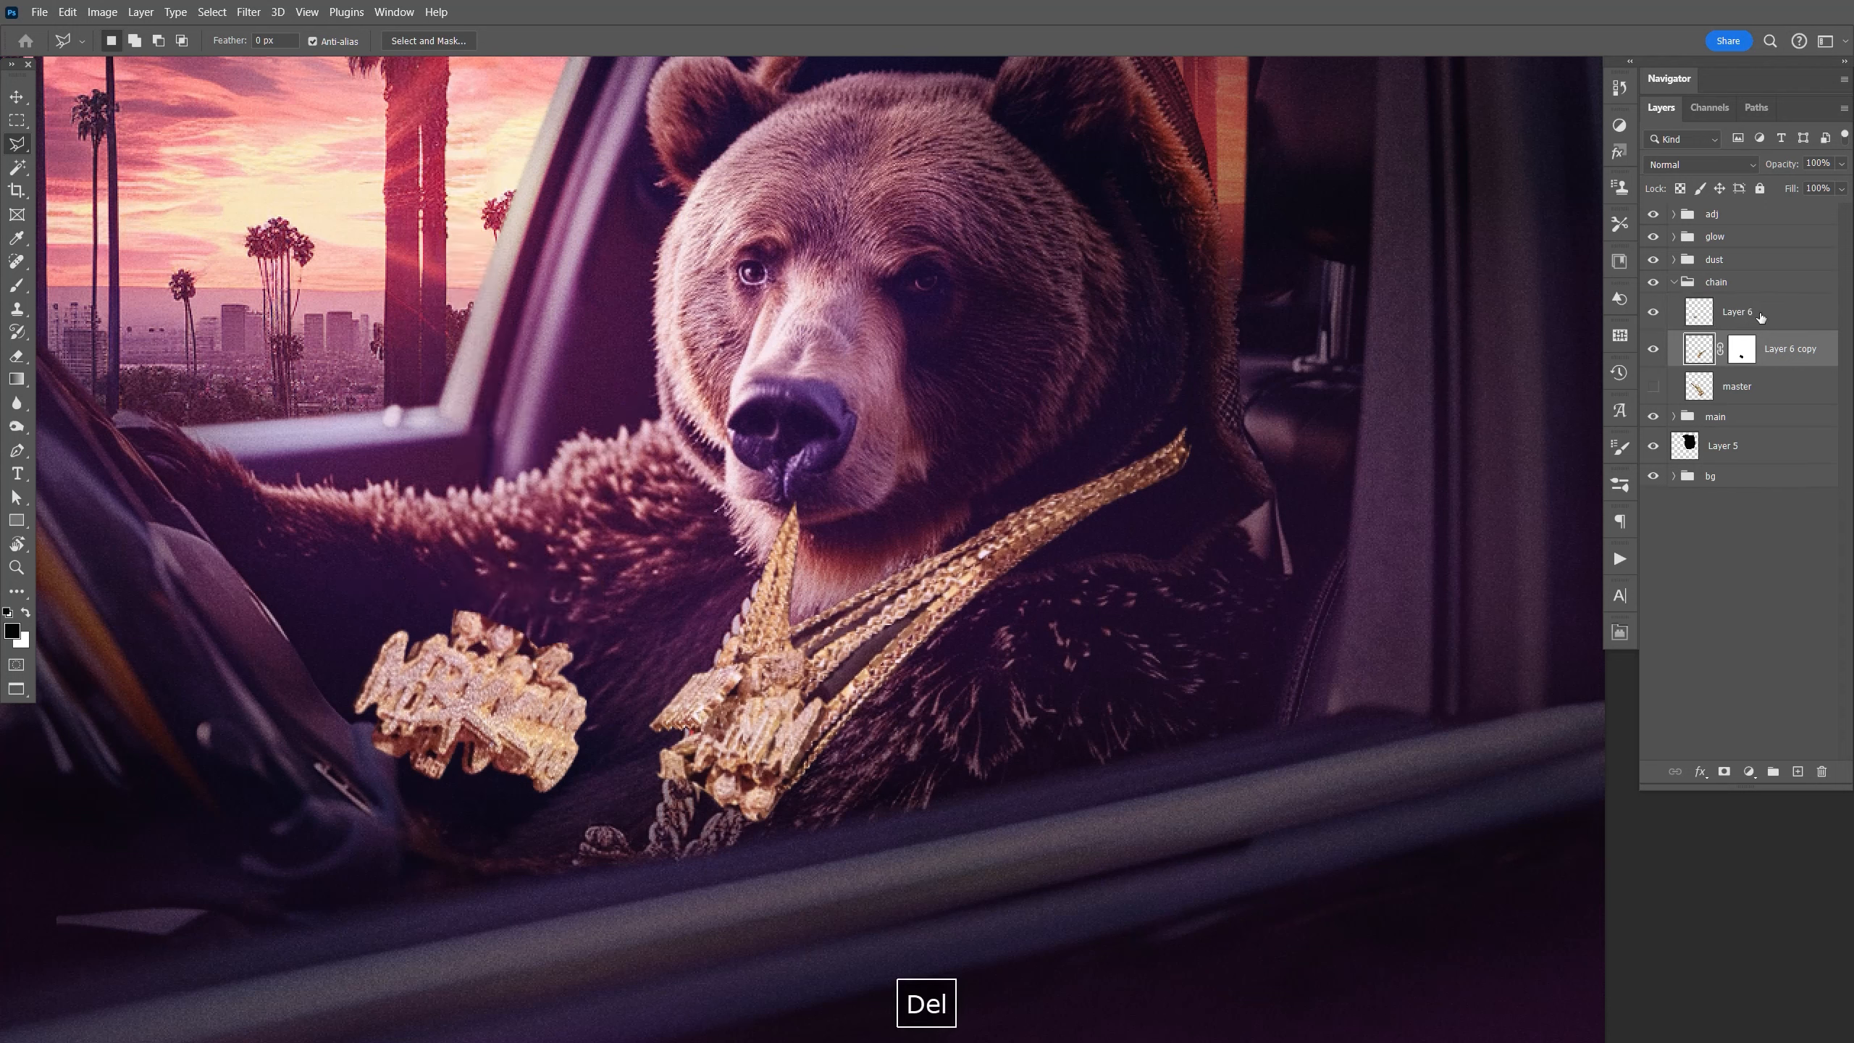
Free Transform the isolated pendant and position it directly below the upper pendants of the masked chain.
left_click(1727, 322)
key("ctrl+t")
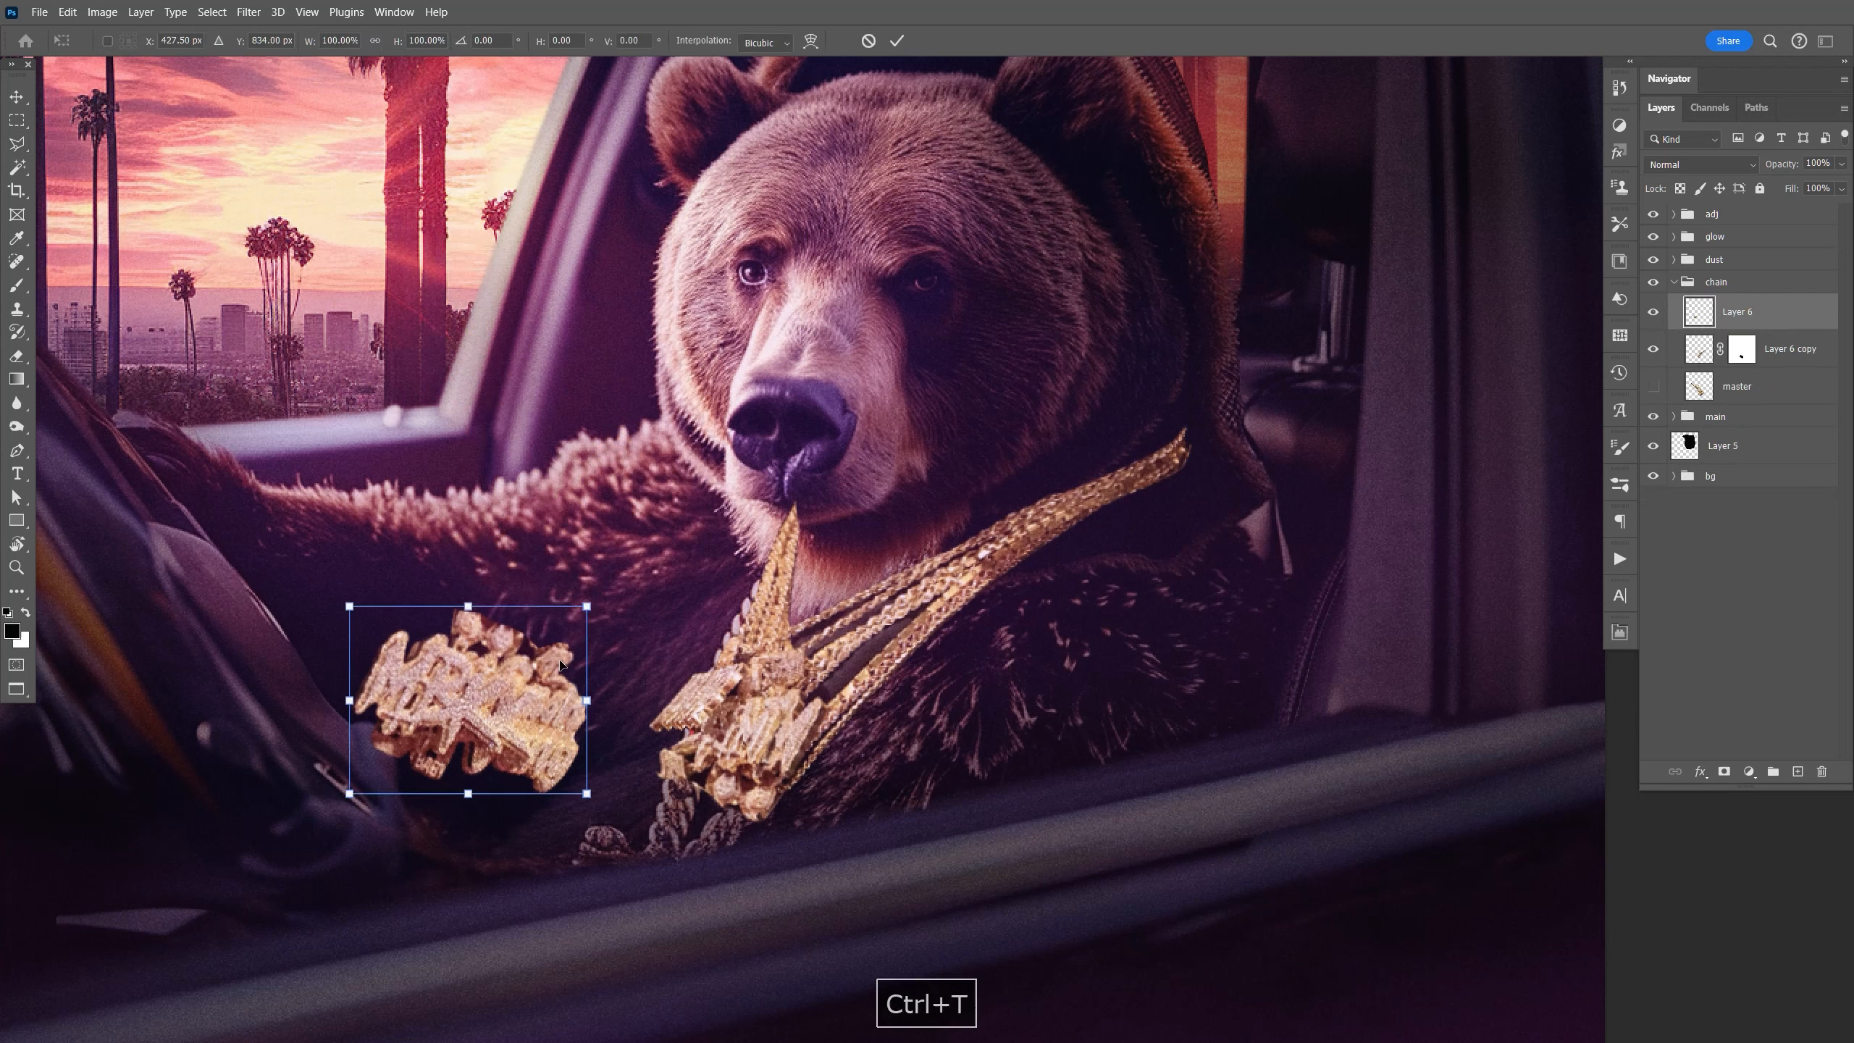
left_click_drag(524, 679, 722, 795)
key("Return")
key("v")
mouse_move(730, 800)
left_mouse_down()
mouse_move(731, 823)
mouse_move(764, 796)
left_mouse_up()
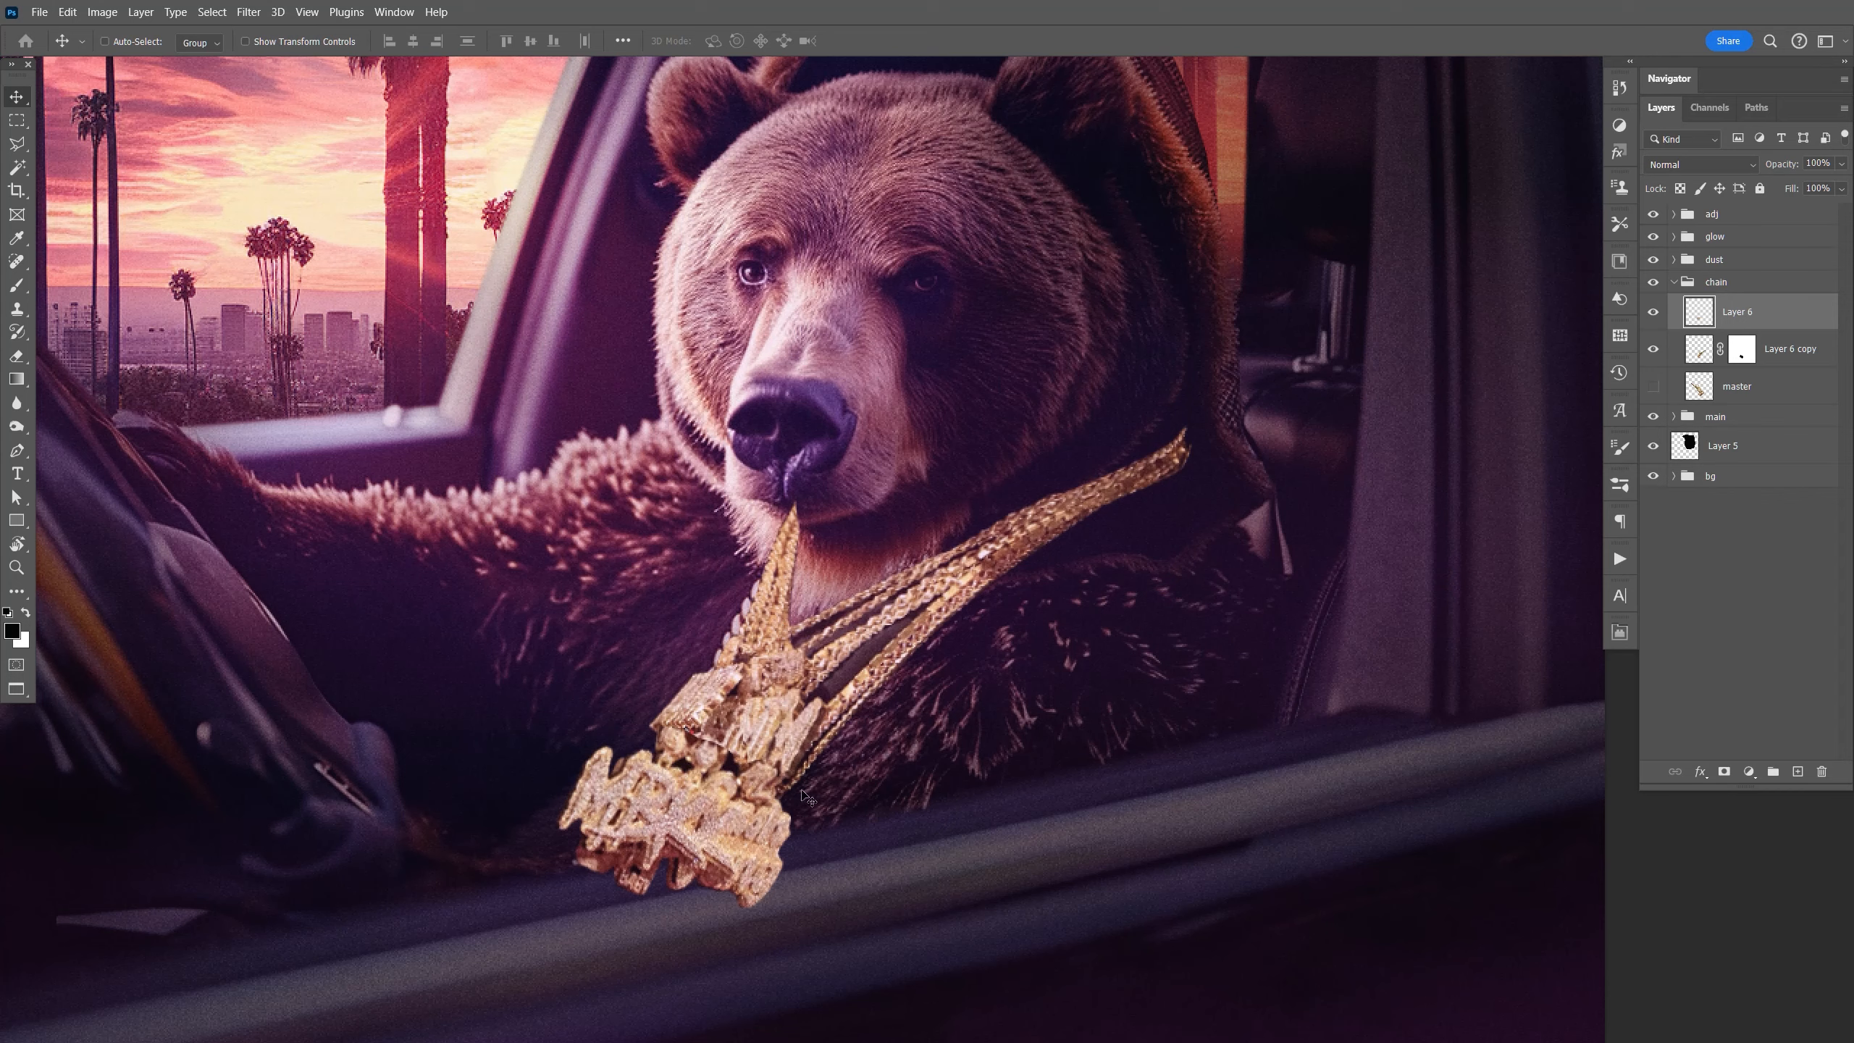
Erase the dark leftover patches along the isolated pendant's upper edge where it meets the chain.
key("z")
mouse_move(735, 768)
left_mouse_down()
mouse_move(664, 714)
mouse_move(771, 586)
left_mouse_up()
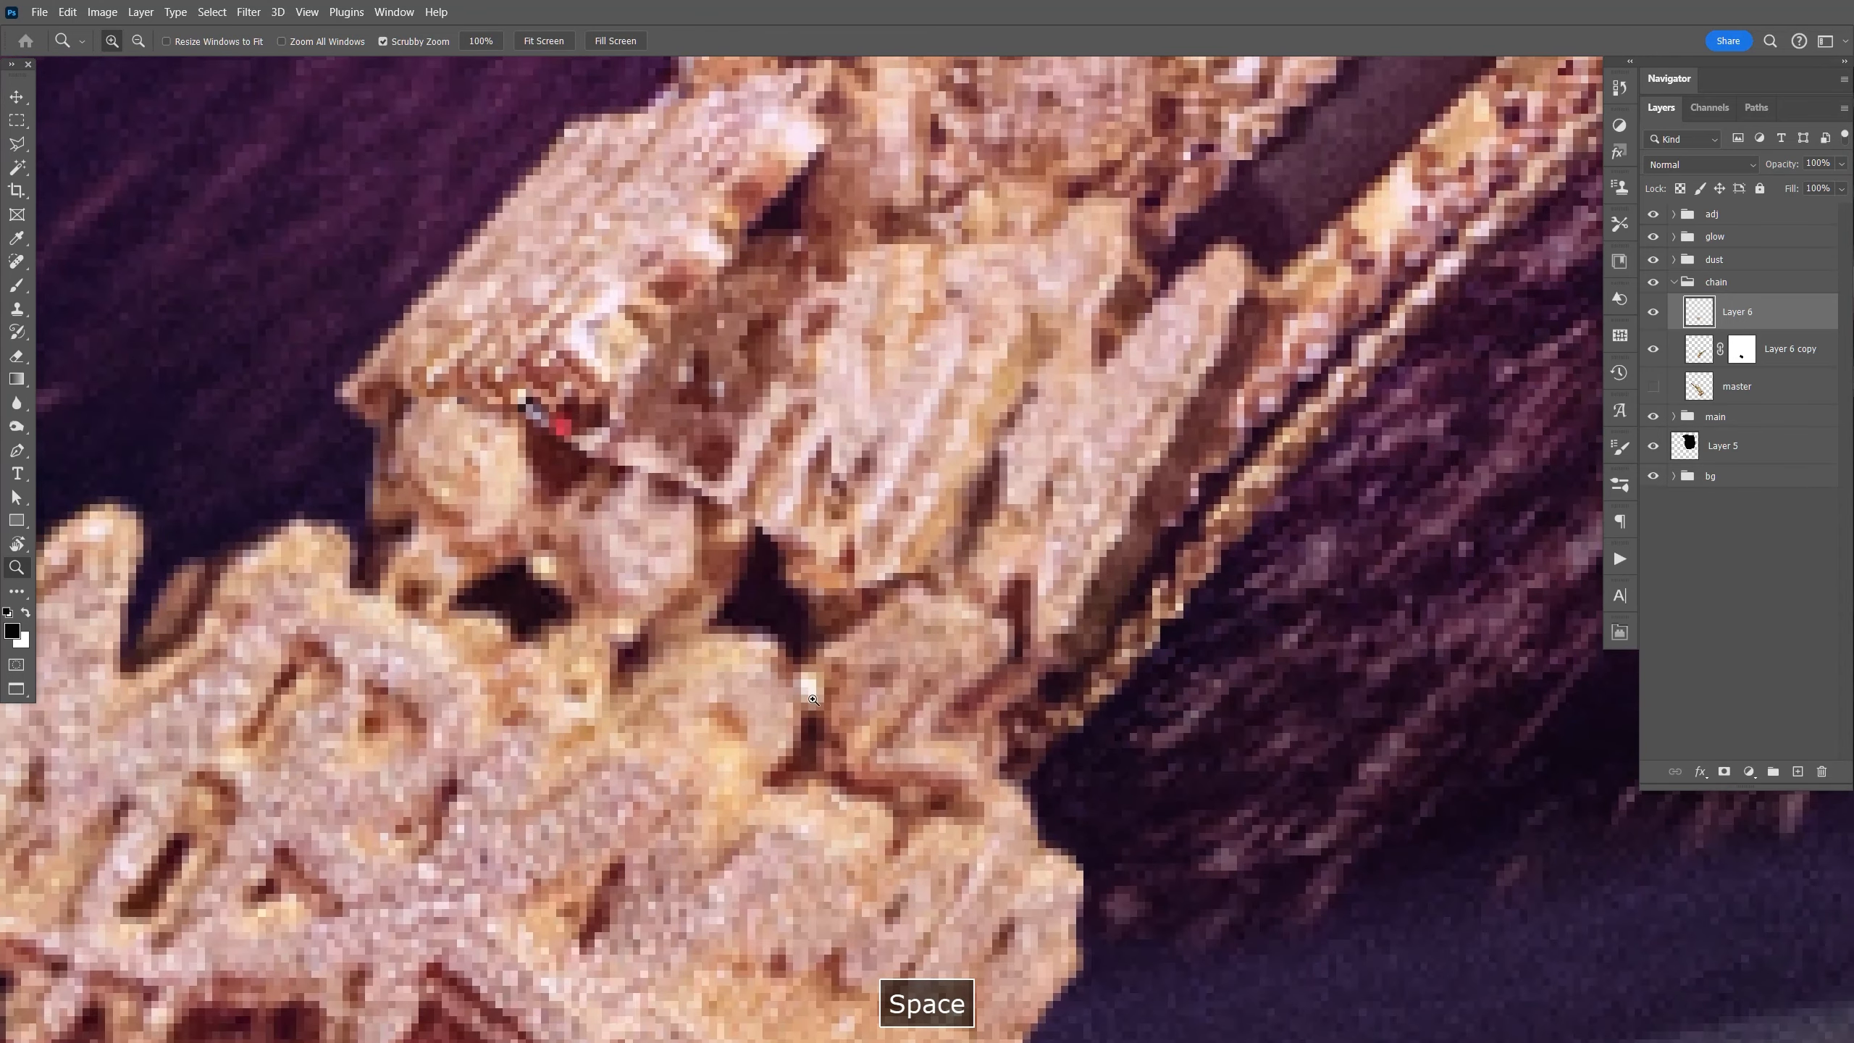
key("e")
key("bracketright")
key("bracketright")
key("bracketright")
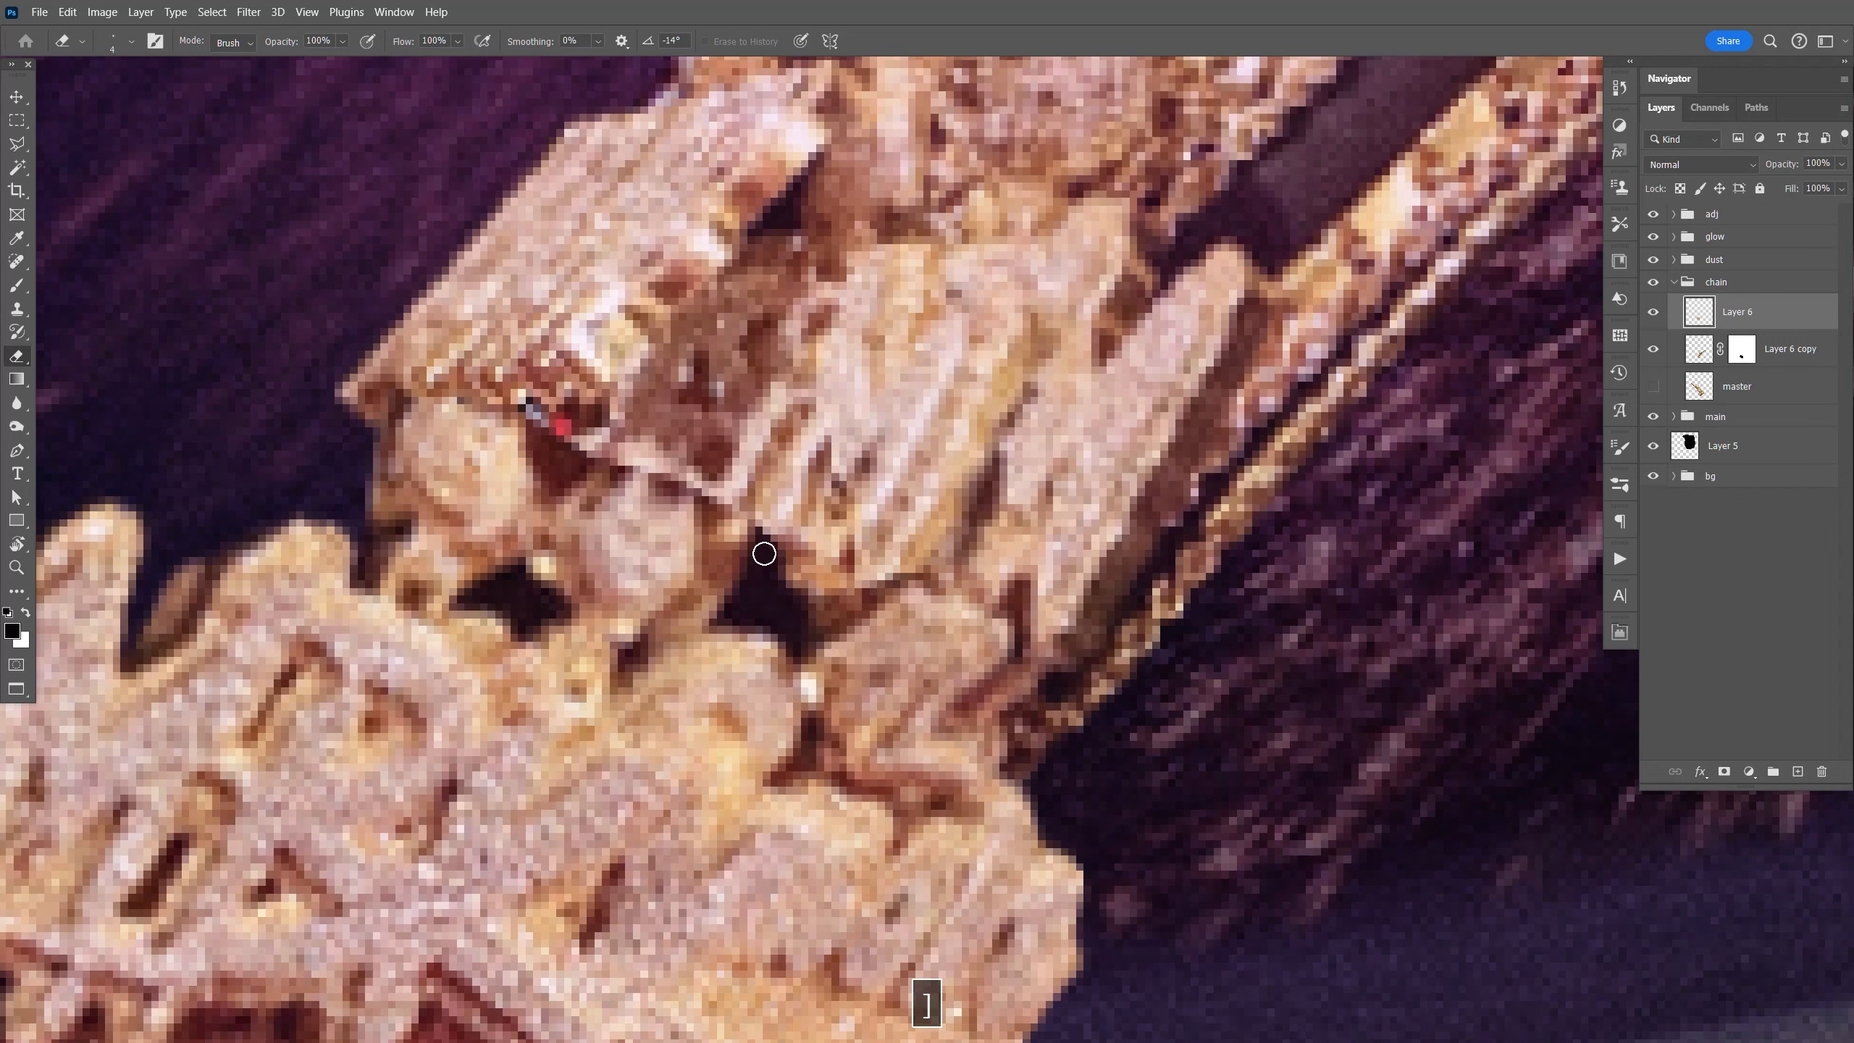
mouse_move(762, 533)
left_mouse_down()
mouse_move(721, 615)
mouse_move(789, 643)
mouse_move(798, 611)
mouse_move(765, 549)
mouse_move(786, 594)
mouse_move(739, 613)
left_mouse_up()
mouse_move(485, 584)
left_mouse_down()
mouse_move(543, 607)
mouse_move(528, 618)
mouse_move(482, 602)
mouse_move(511, 571)
mouse_move(562, 606)
mouse_move(509, 573)
left_mouse_up()
left_click(556, 469)
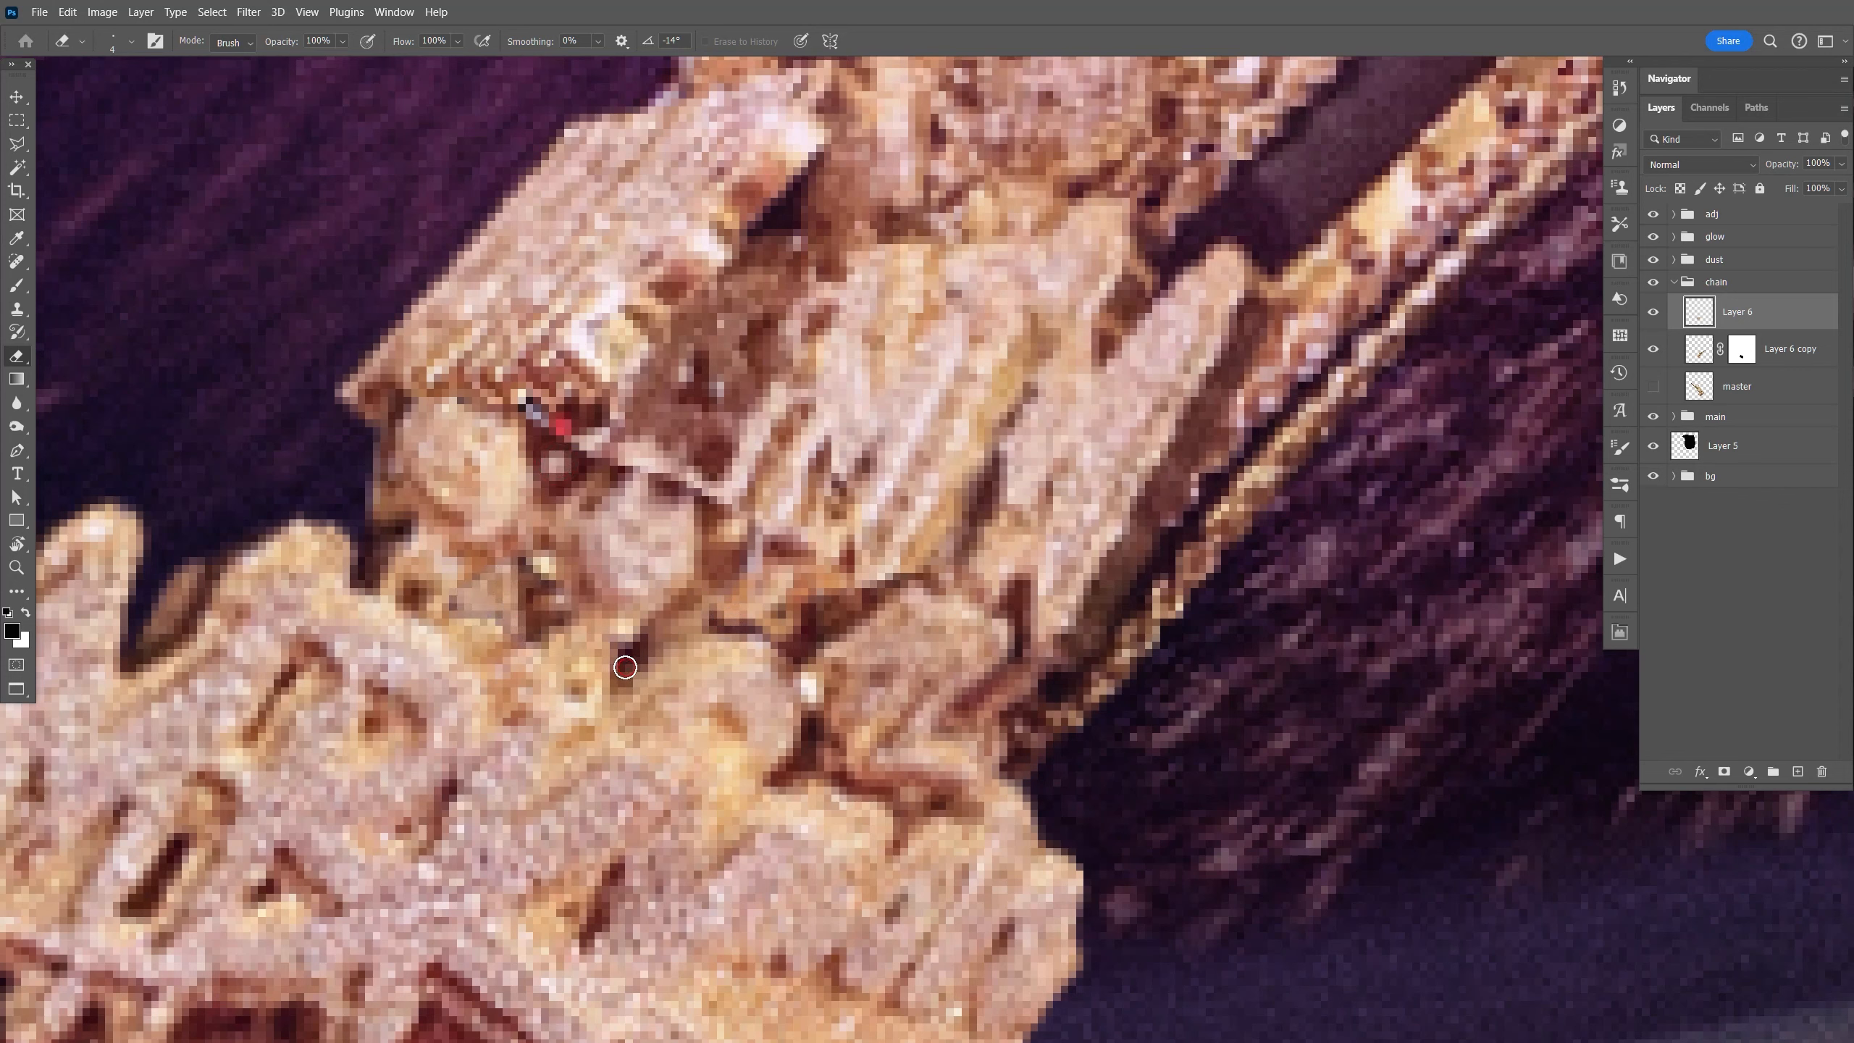
Scale the isolated pendant down to about 76% and keep it at the lower end of the chain.
key("ctrl+1")
key("v")
key("space")
left_click_drag(955, 636, 855, 617)
key("ctrl+t")
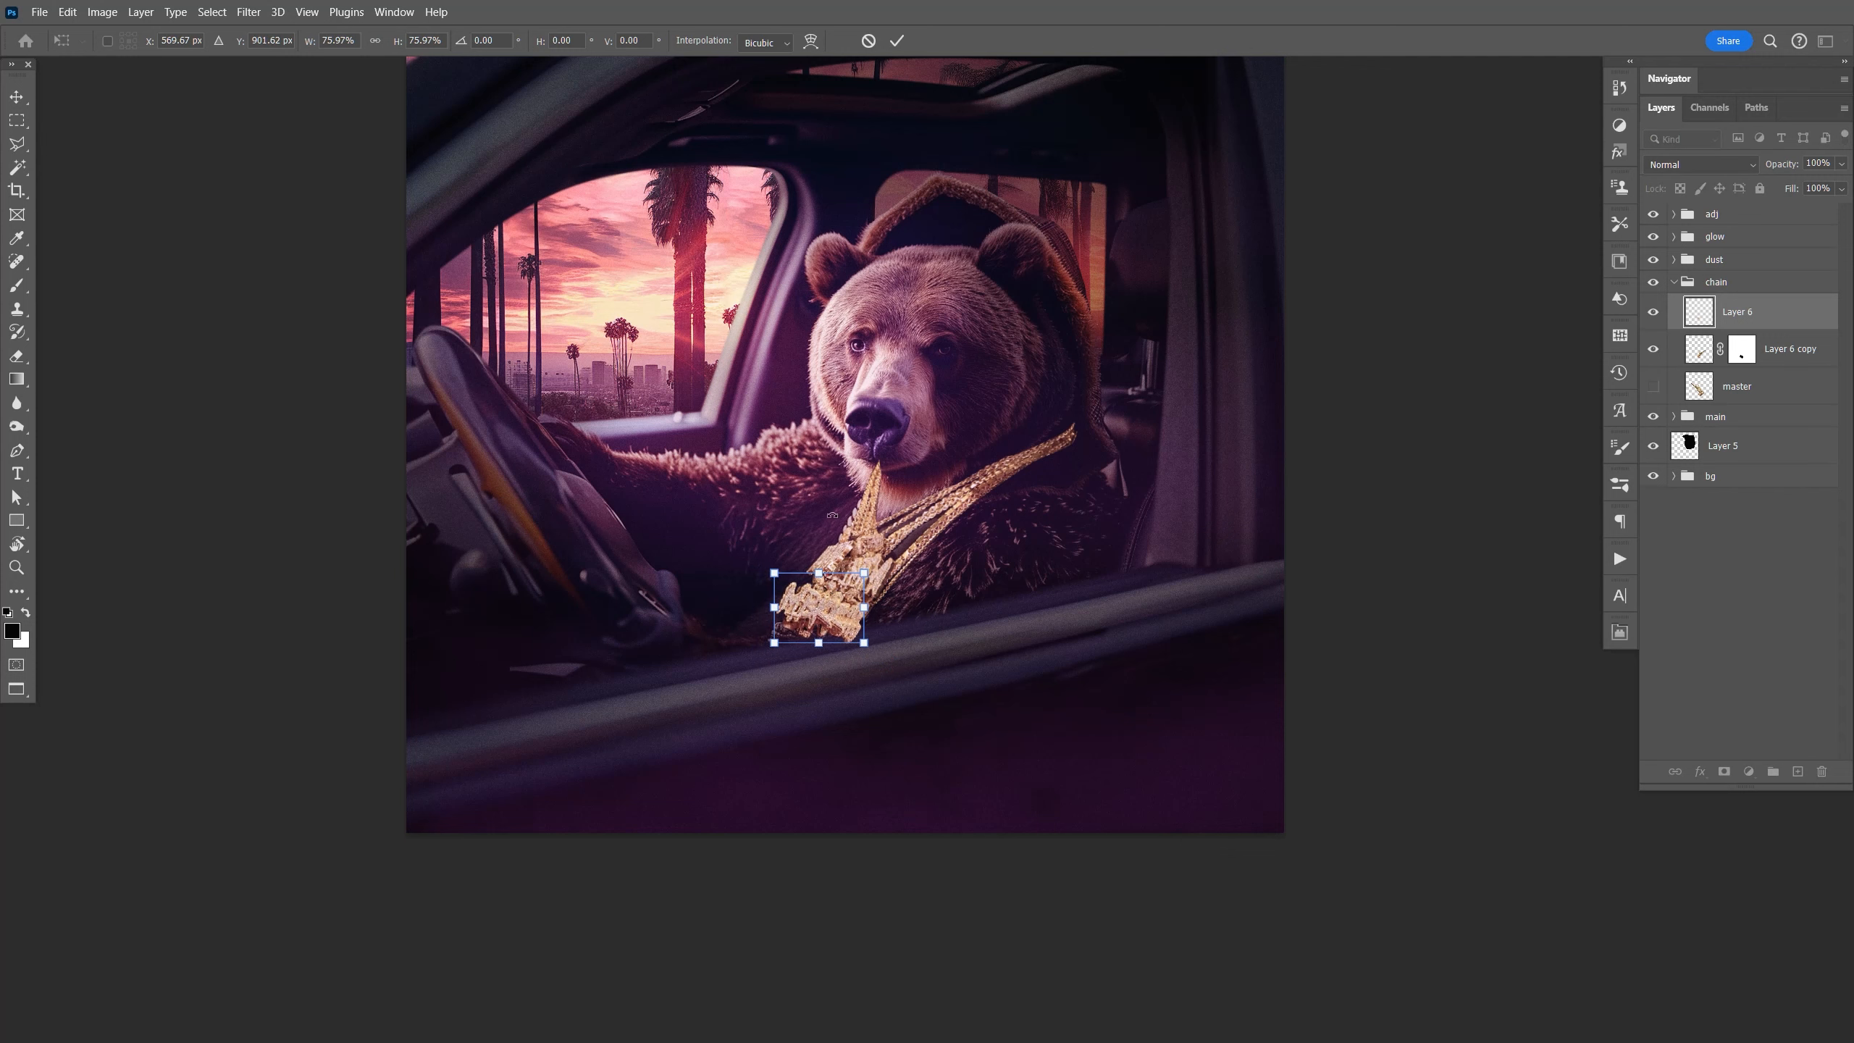
key("ctrl+BackSpace")
key("Return")
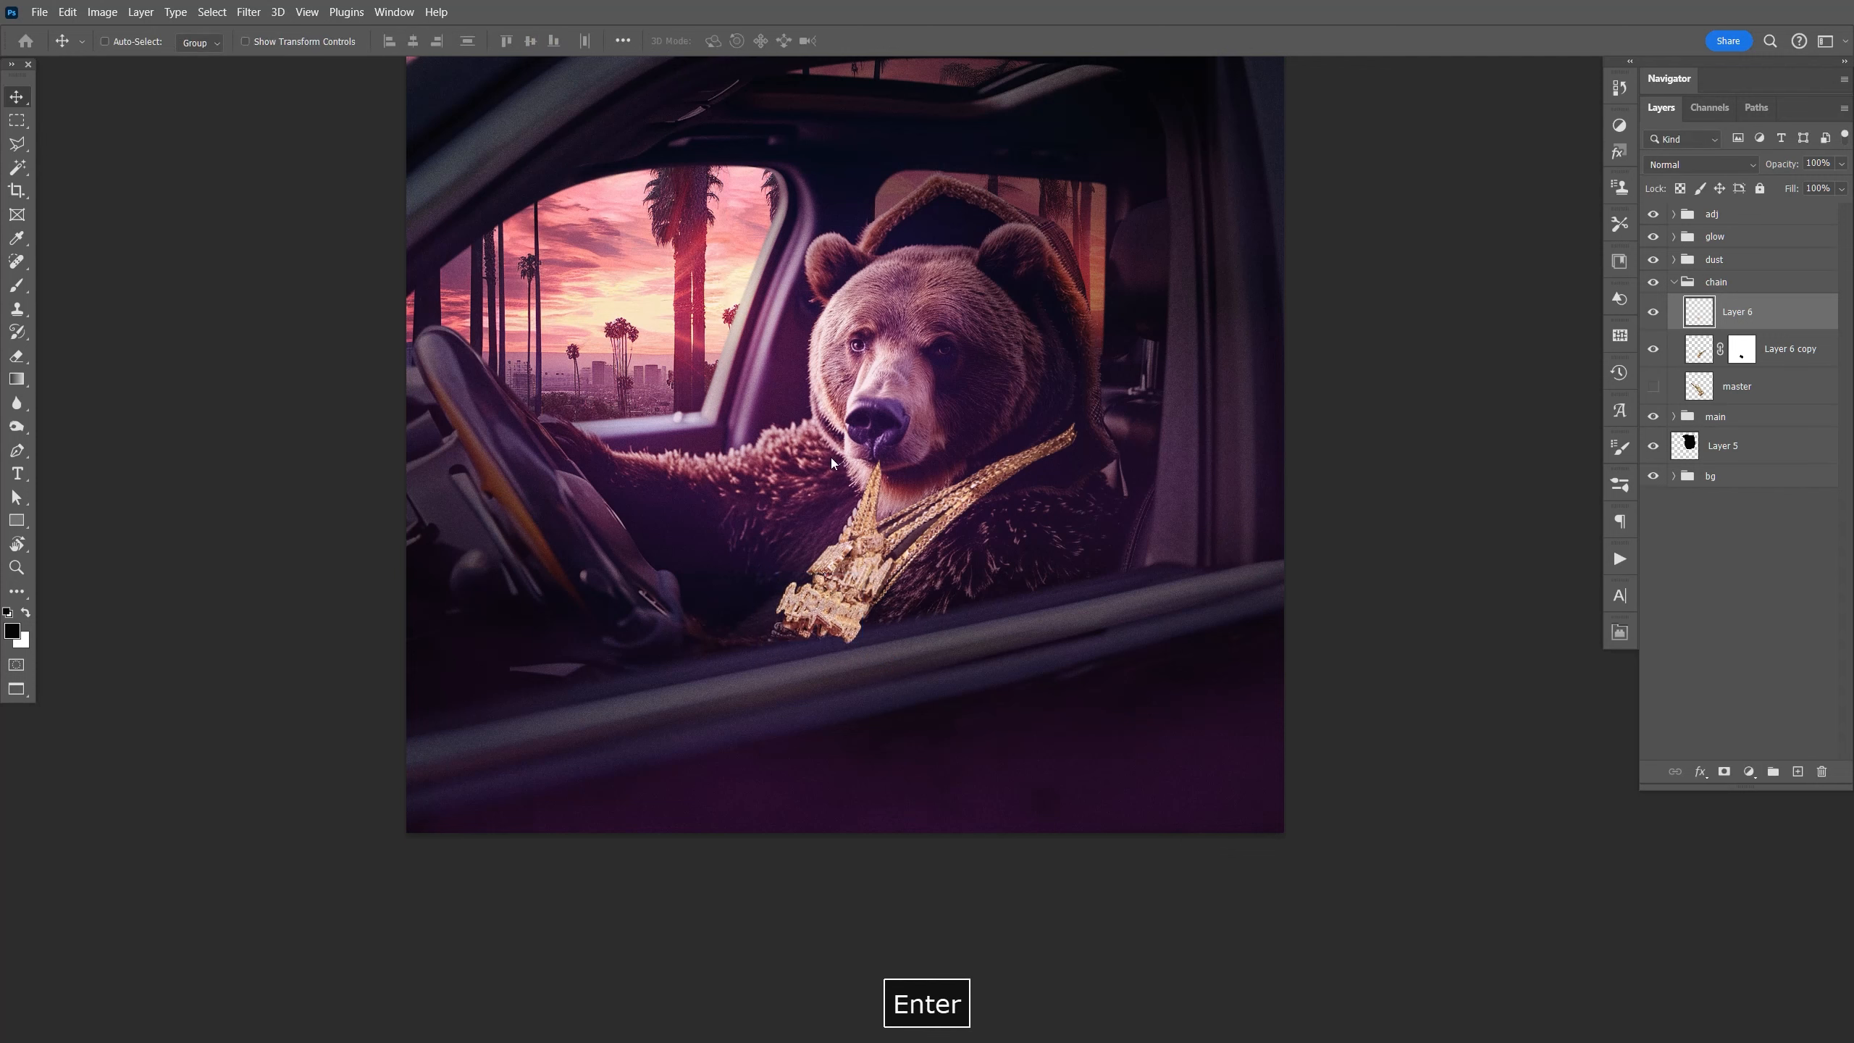
Apply a Perspective transform to the pendant, narrowing its outer side, shift it in toward the chain, and save.
key("ctrl+equal")
key("ctrl+equal")
key("ctrl+equal")
key("ctrl+t")
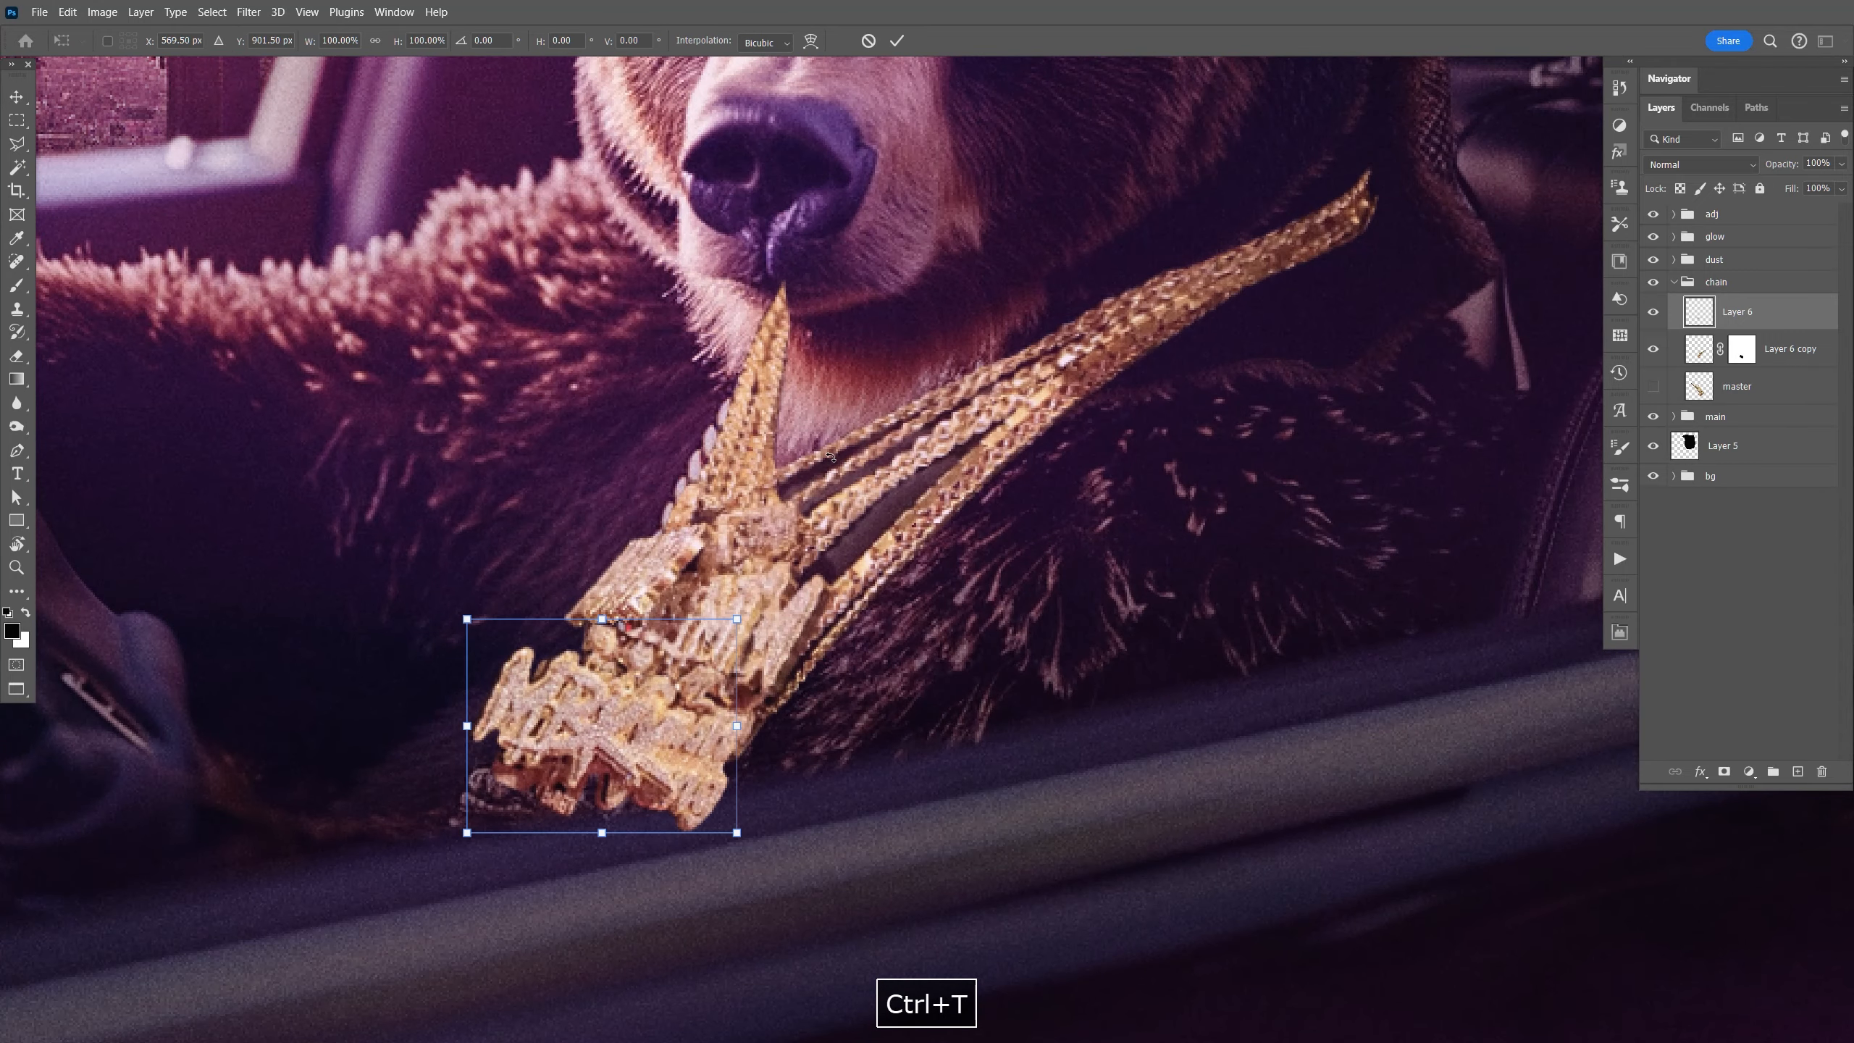
right_click(672, 754)
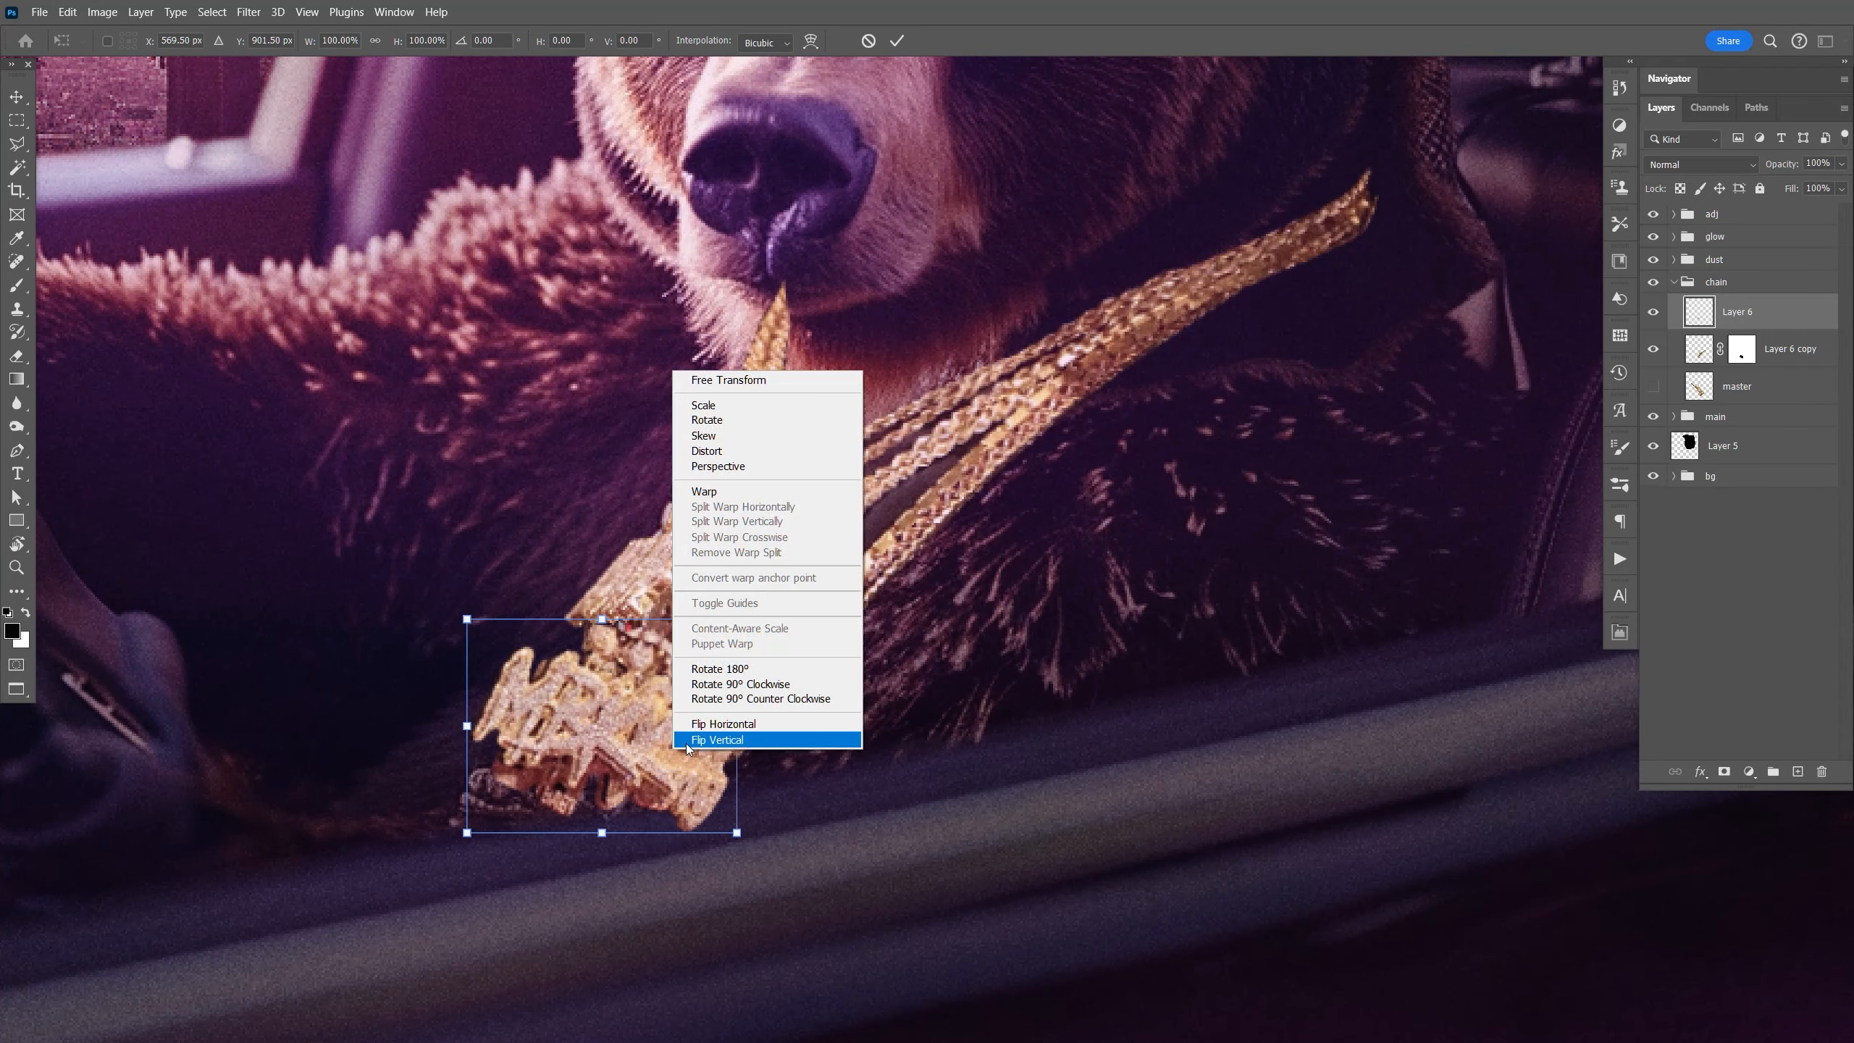
left_click(734, 467)
left_click_drag(467, 619, 469, 663)
left_click_drag(741, 618, 746, 594)
key("Return")
key("v")
left_click_drag(678, 719, 711, 719)
key("ctrl+s")
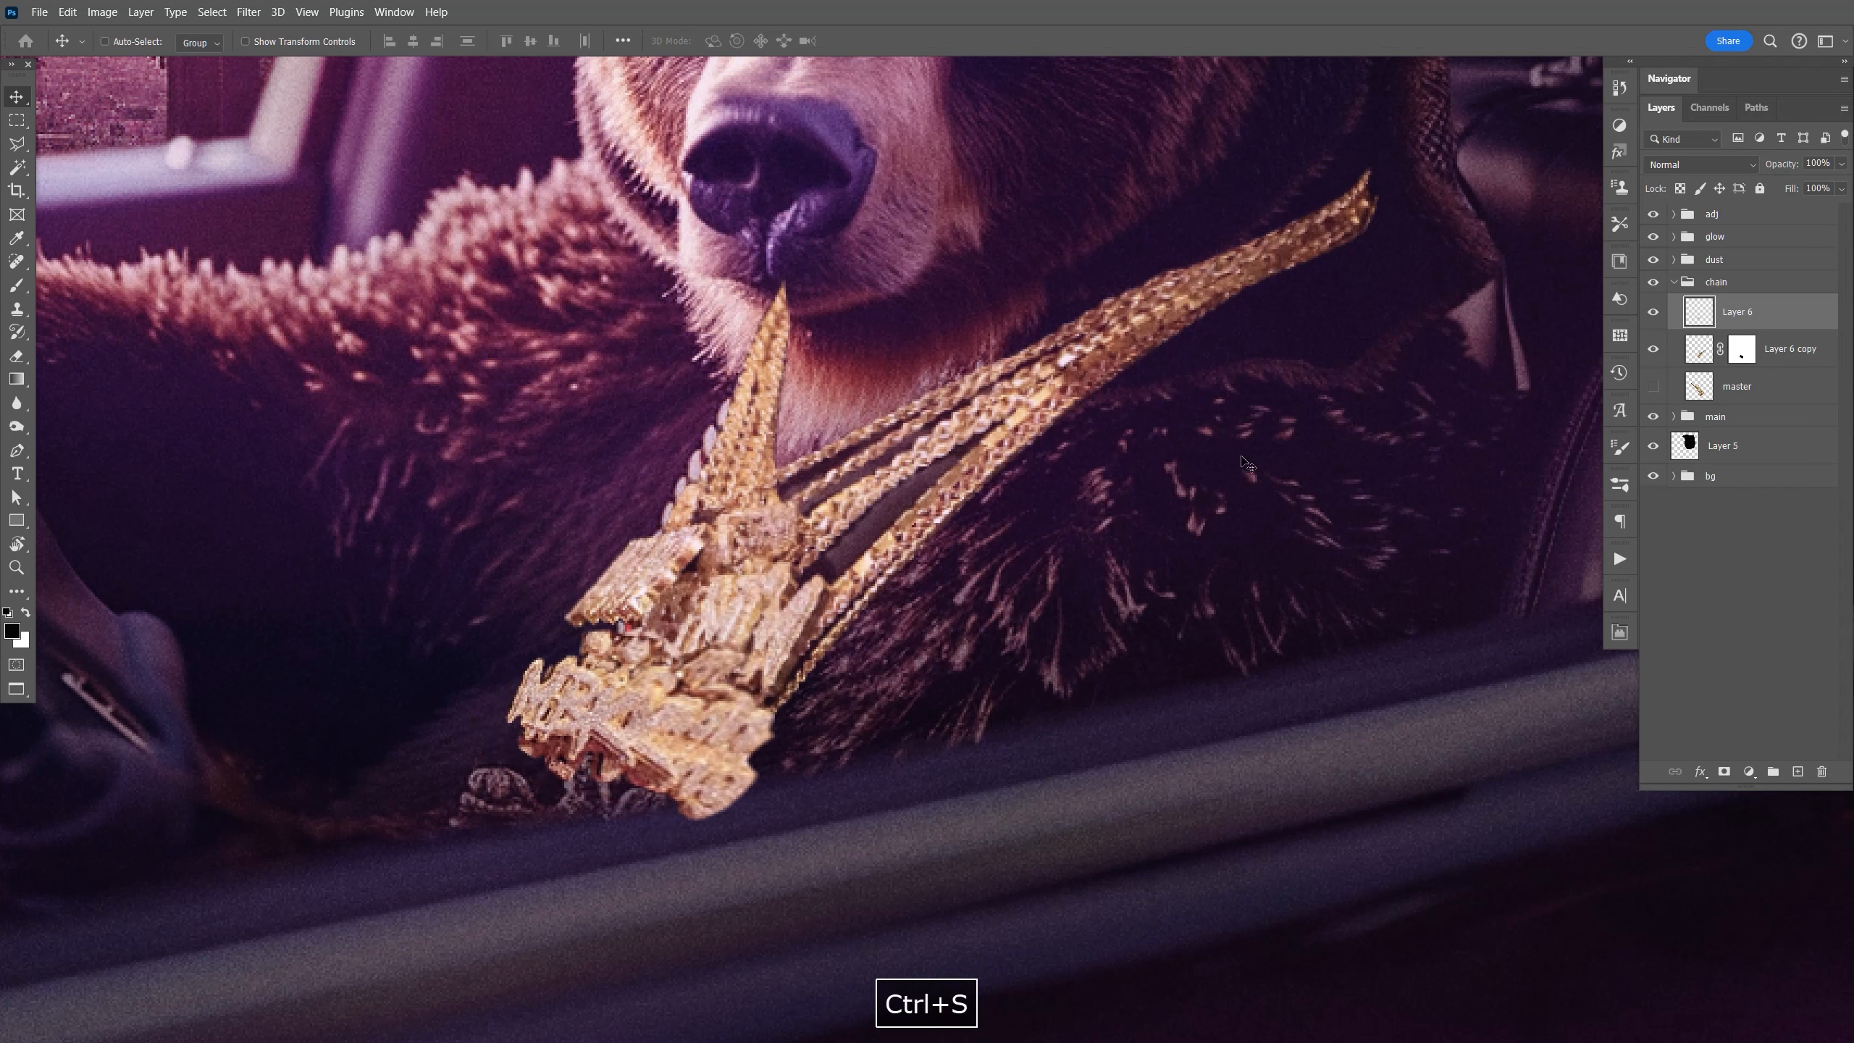
Add a layer mask to the chain group and trim the pendant's lower edge where it overlaps the door sill.
left_click(1717, 282)
left_click(1674, 281)
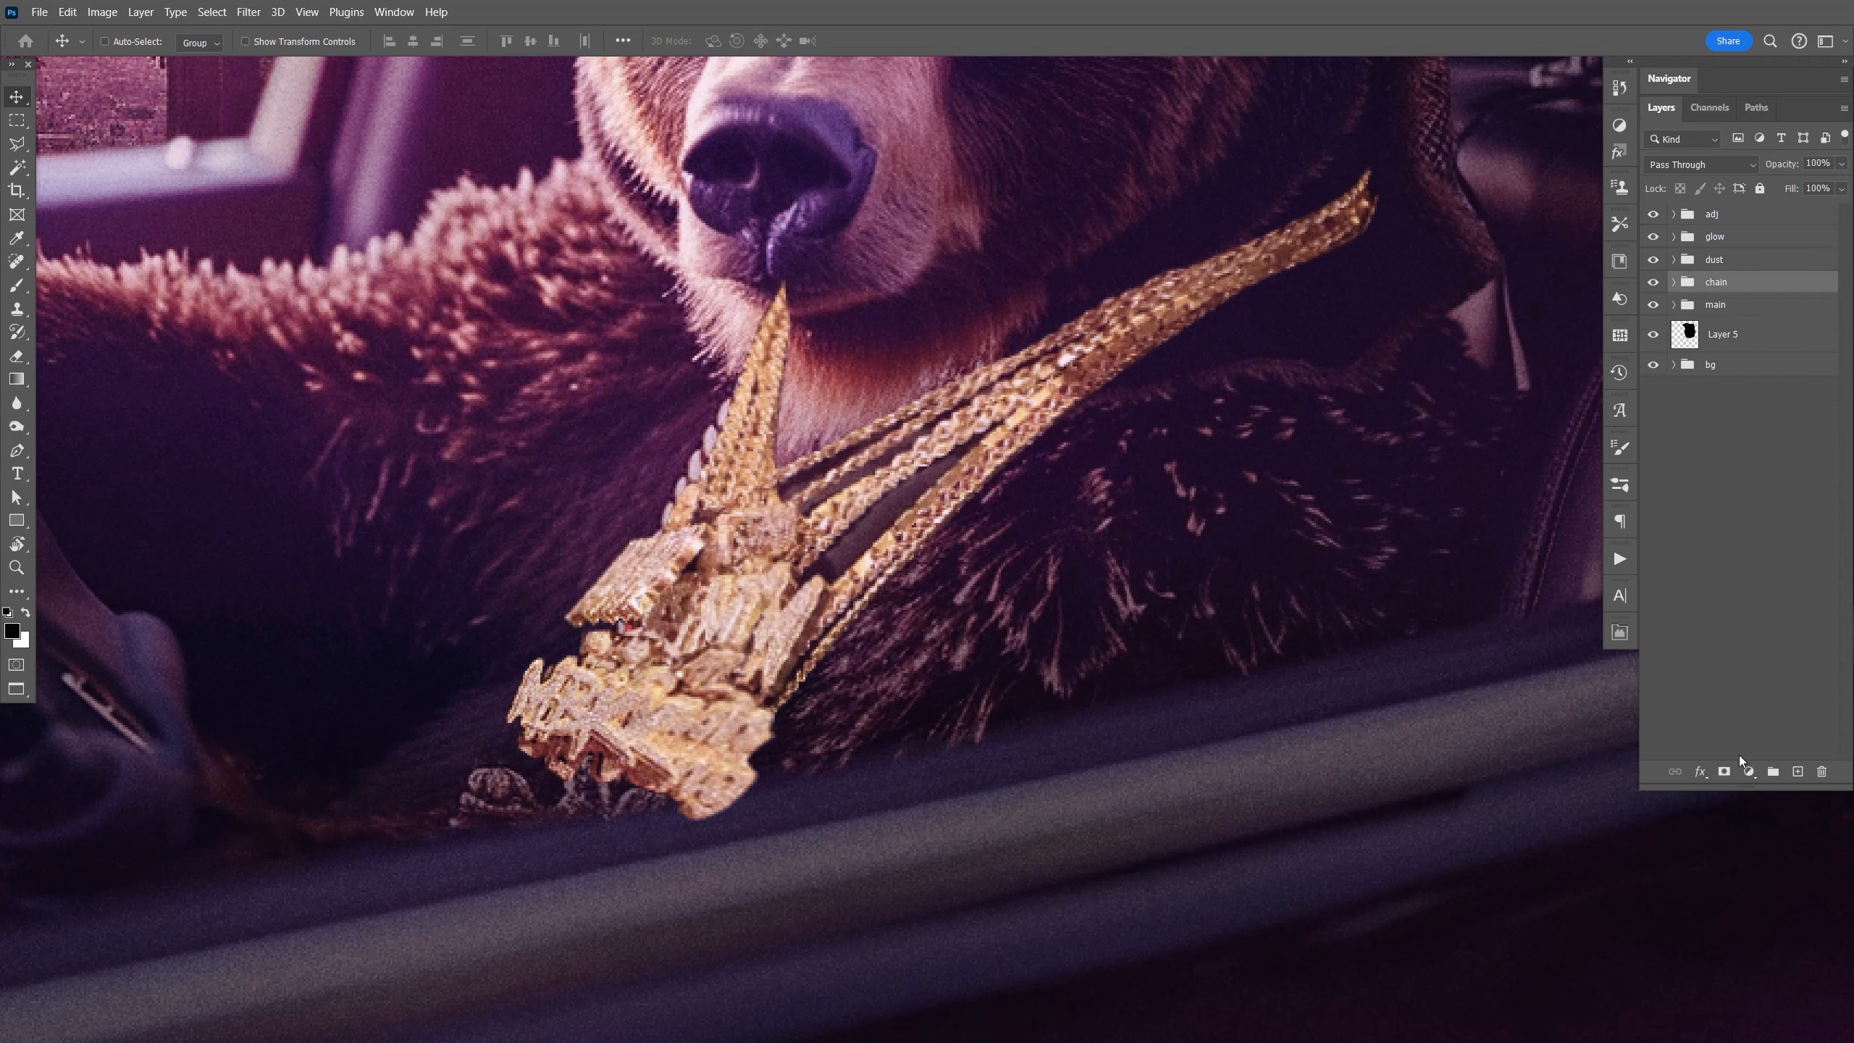
left_click(1724, 772)
key("l")
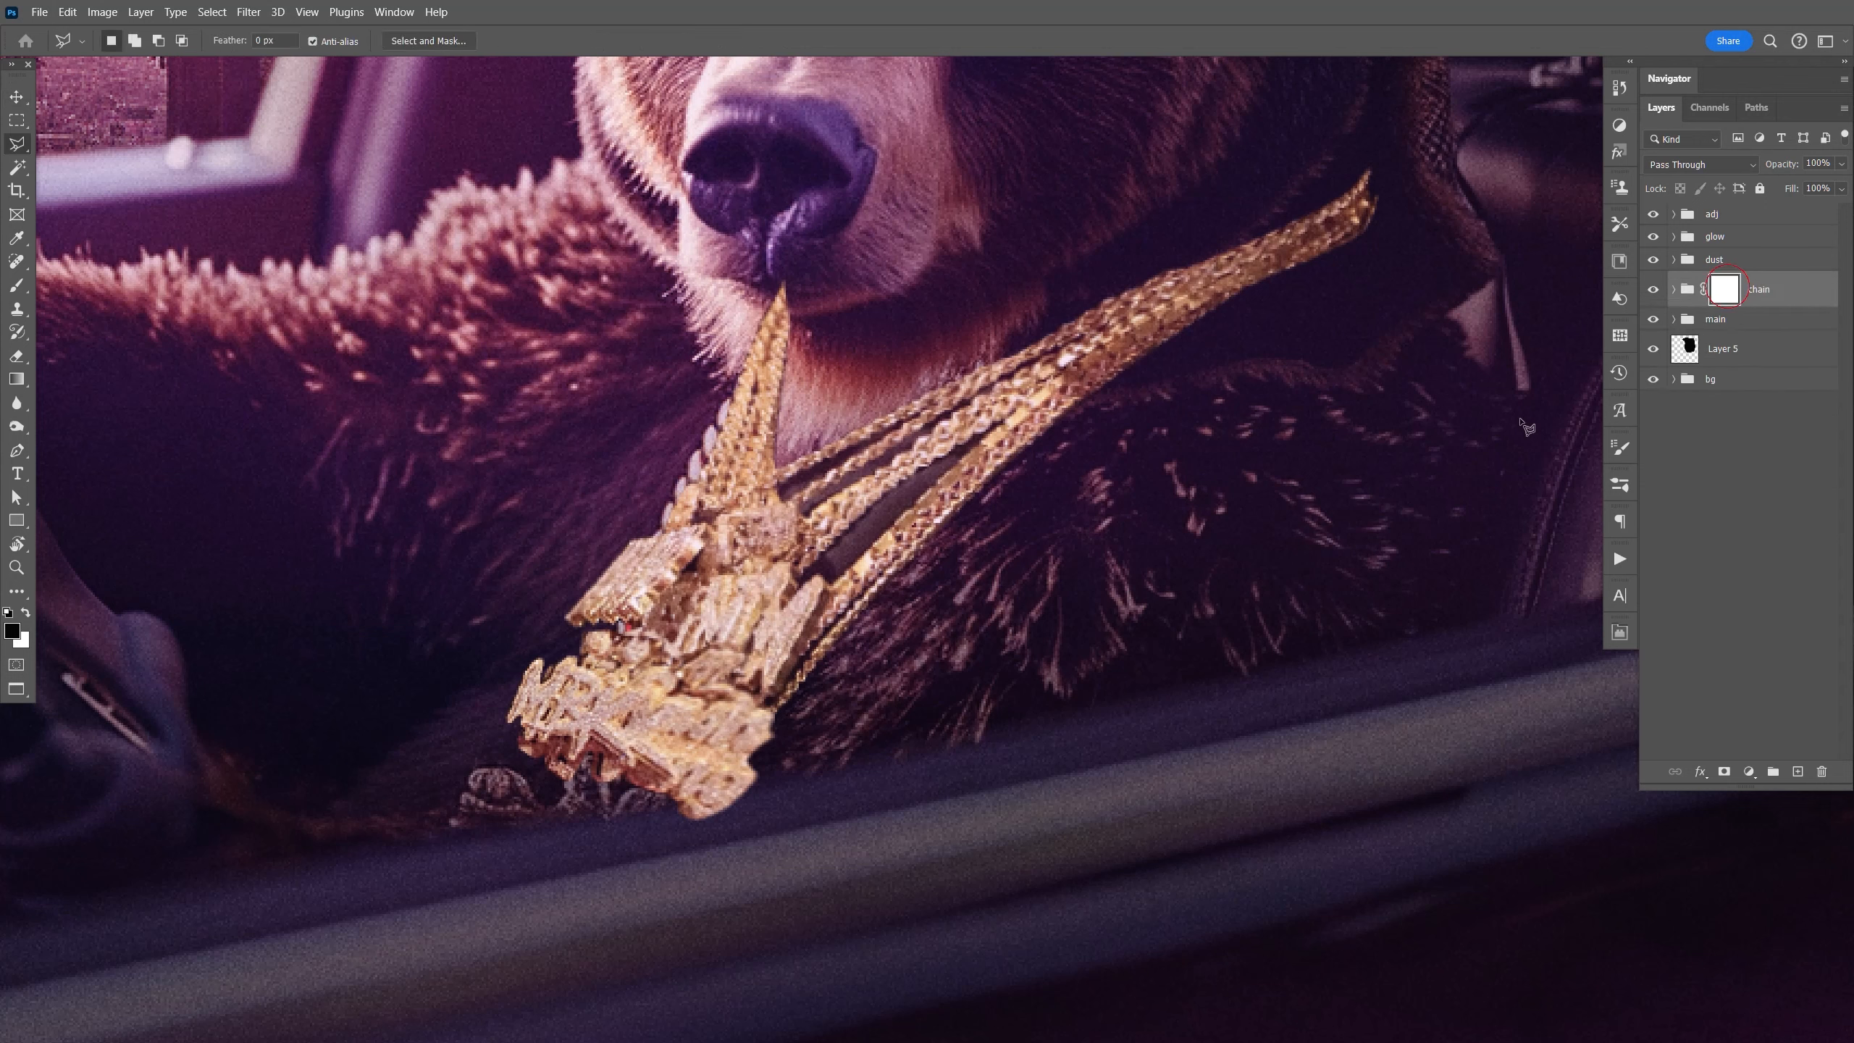
key("b")
mouse_move(727, 816)
left_mouse_down()
mouse_move(654, 829)
mouse_move(799, 787)
mouse_move(633, 832)
mouse_move(757, 799)
mouse_move(690, 813)
left_mouse_up()
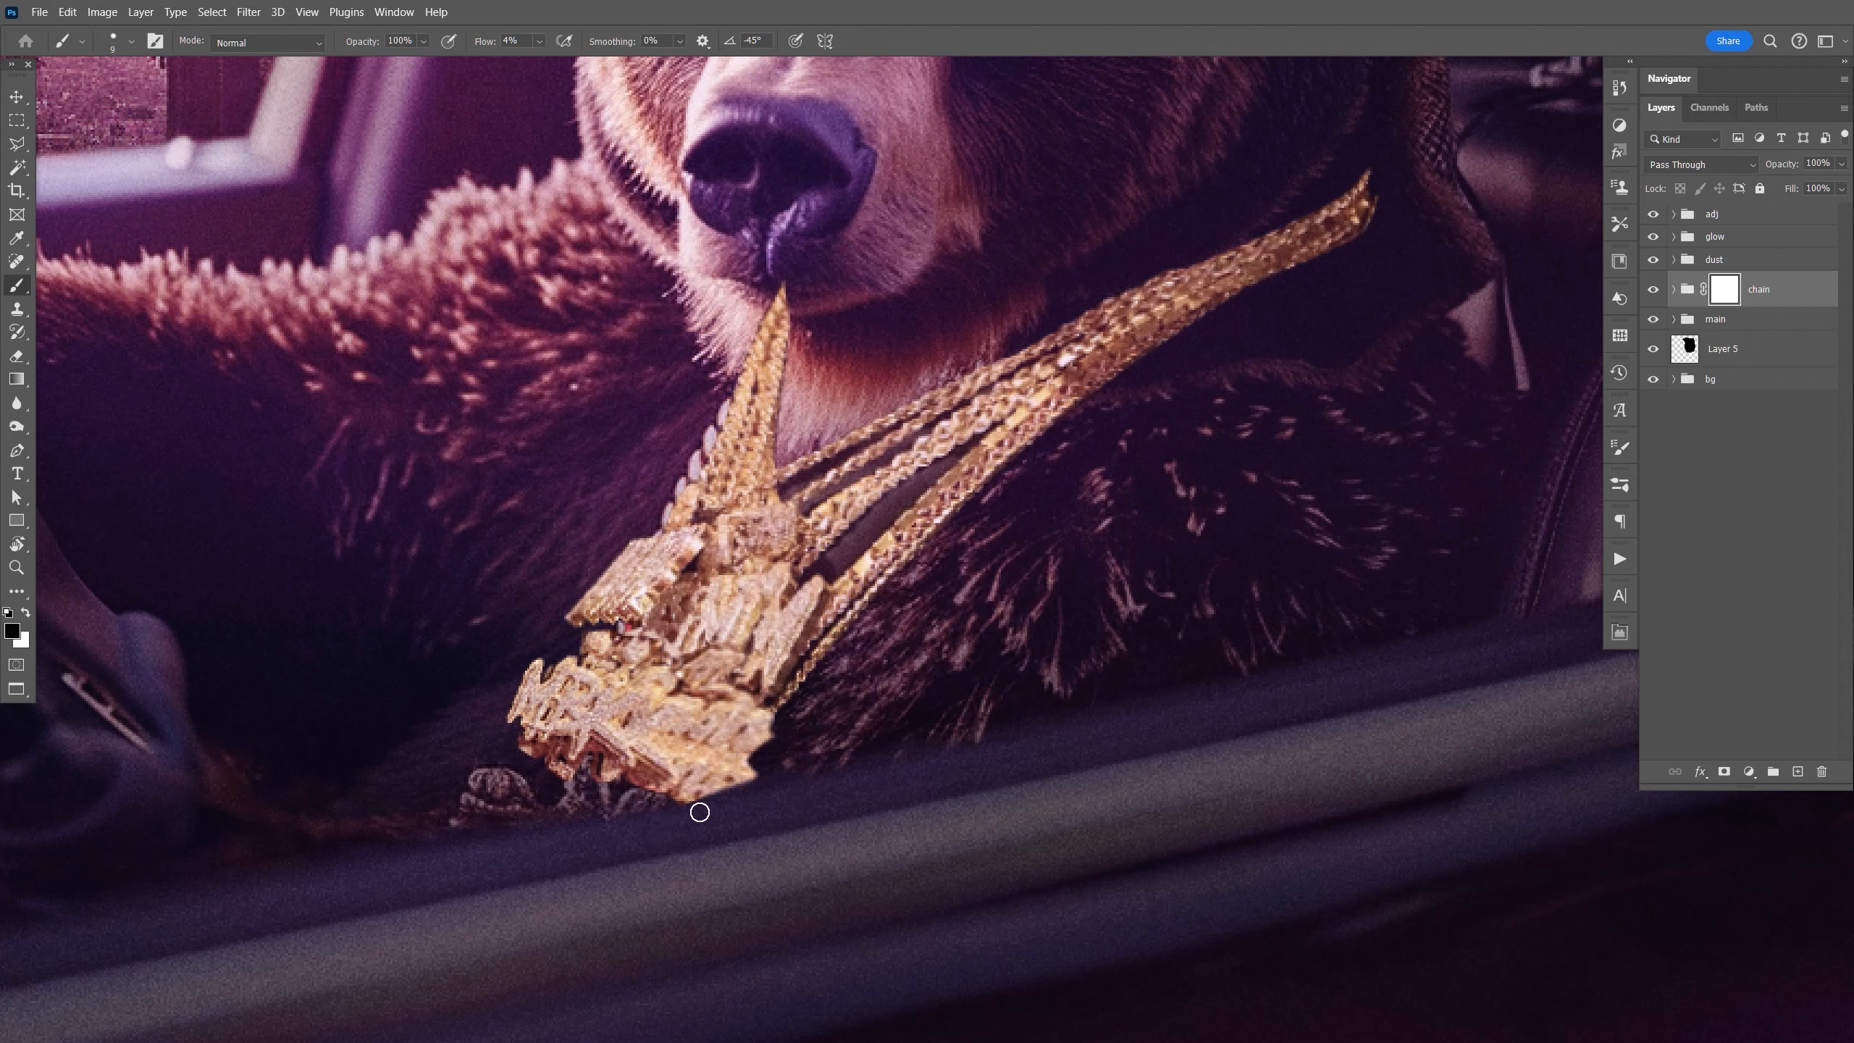
key("x")
mouse_move(759, 764)
left_mouse_down()
mouse_move(677, 789)
mouse_move(734, 767)
left_mouse_up()
Paint out the pointed upper end of the short strand under the bear's chin on the chain group's mask, and save.
key("x")
mouse_move(792, 286)
left_mouse_down()
mouse_move(797, 327)
mouse_move(765, 336)
mouse_move(773, 379)
left_mouse_up()
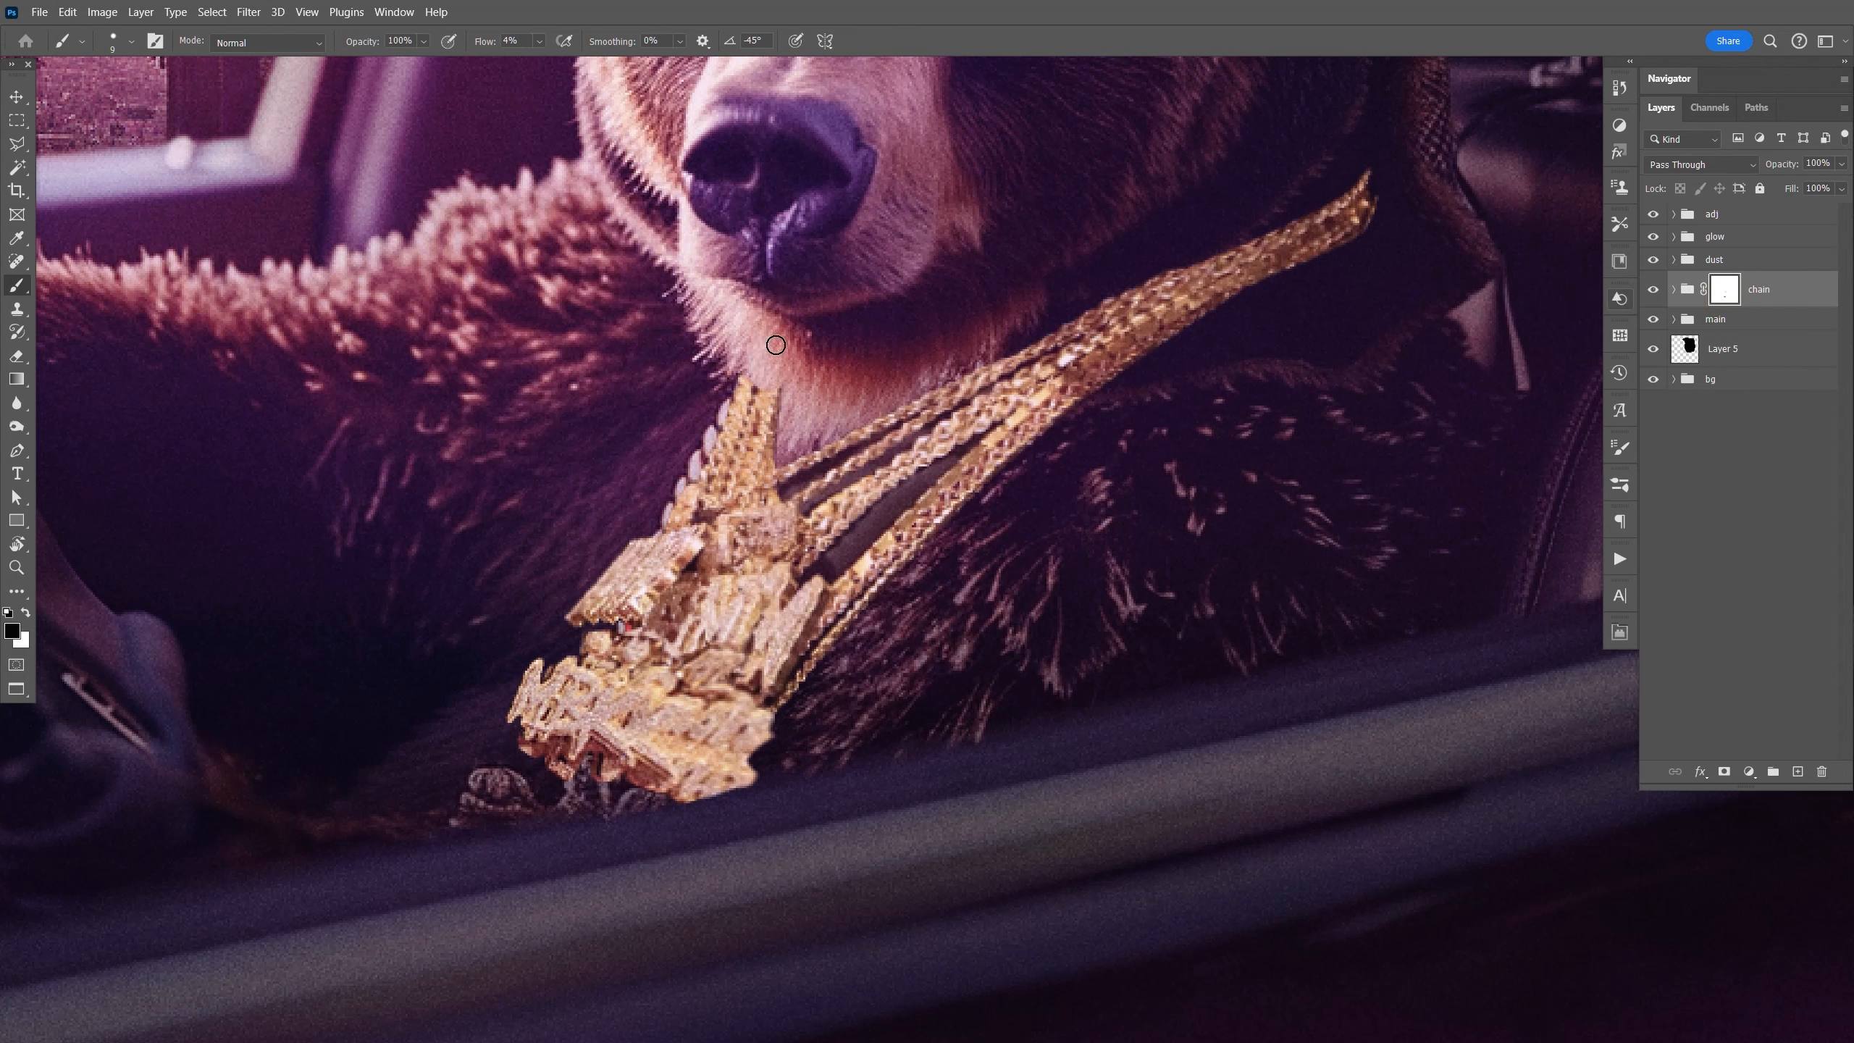
left_click_drag(730, 409, 767, 392)
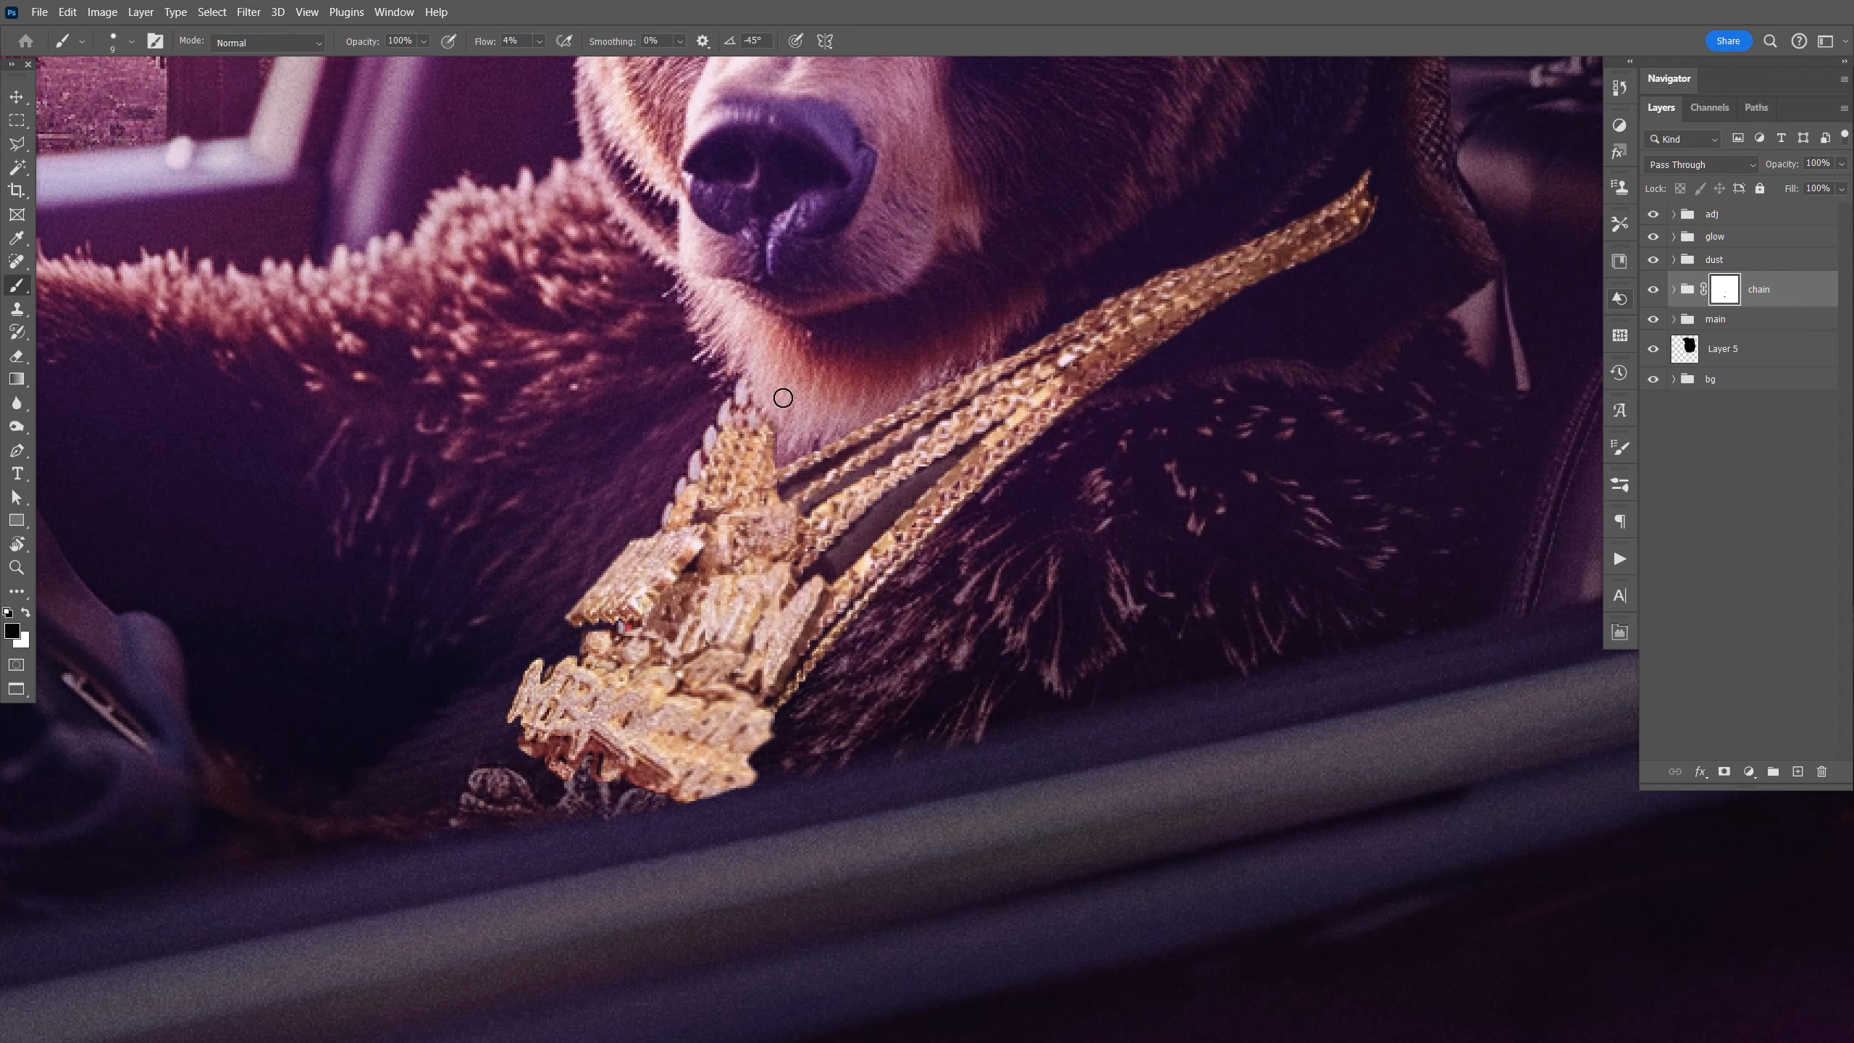
key("x")
key("bracketleft")
key("ctrl+minus")
key("ctrl+minus")
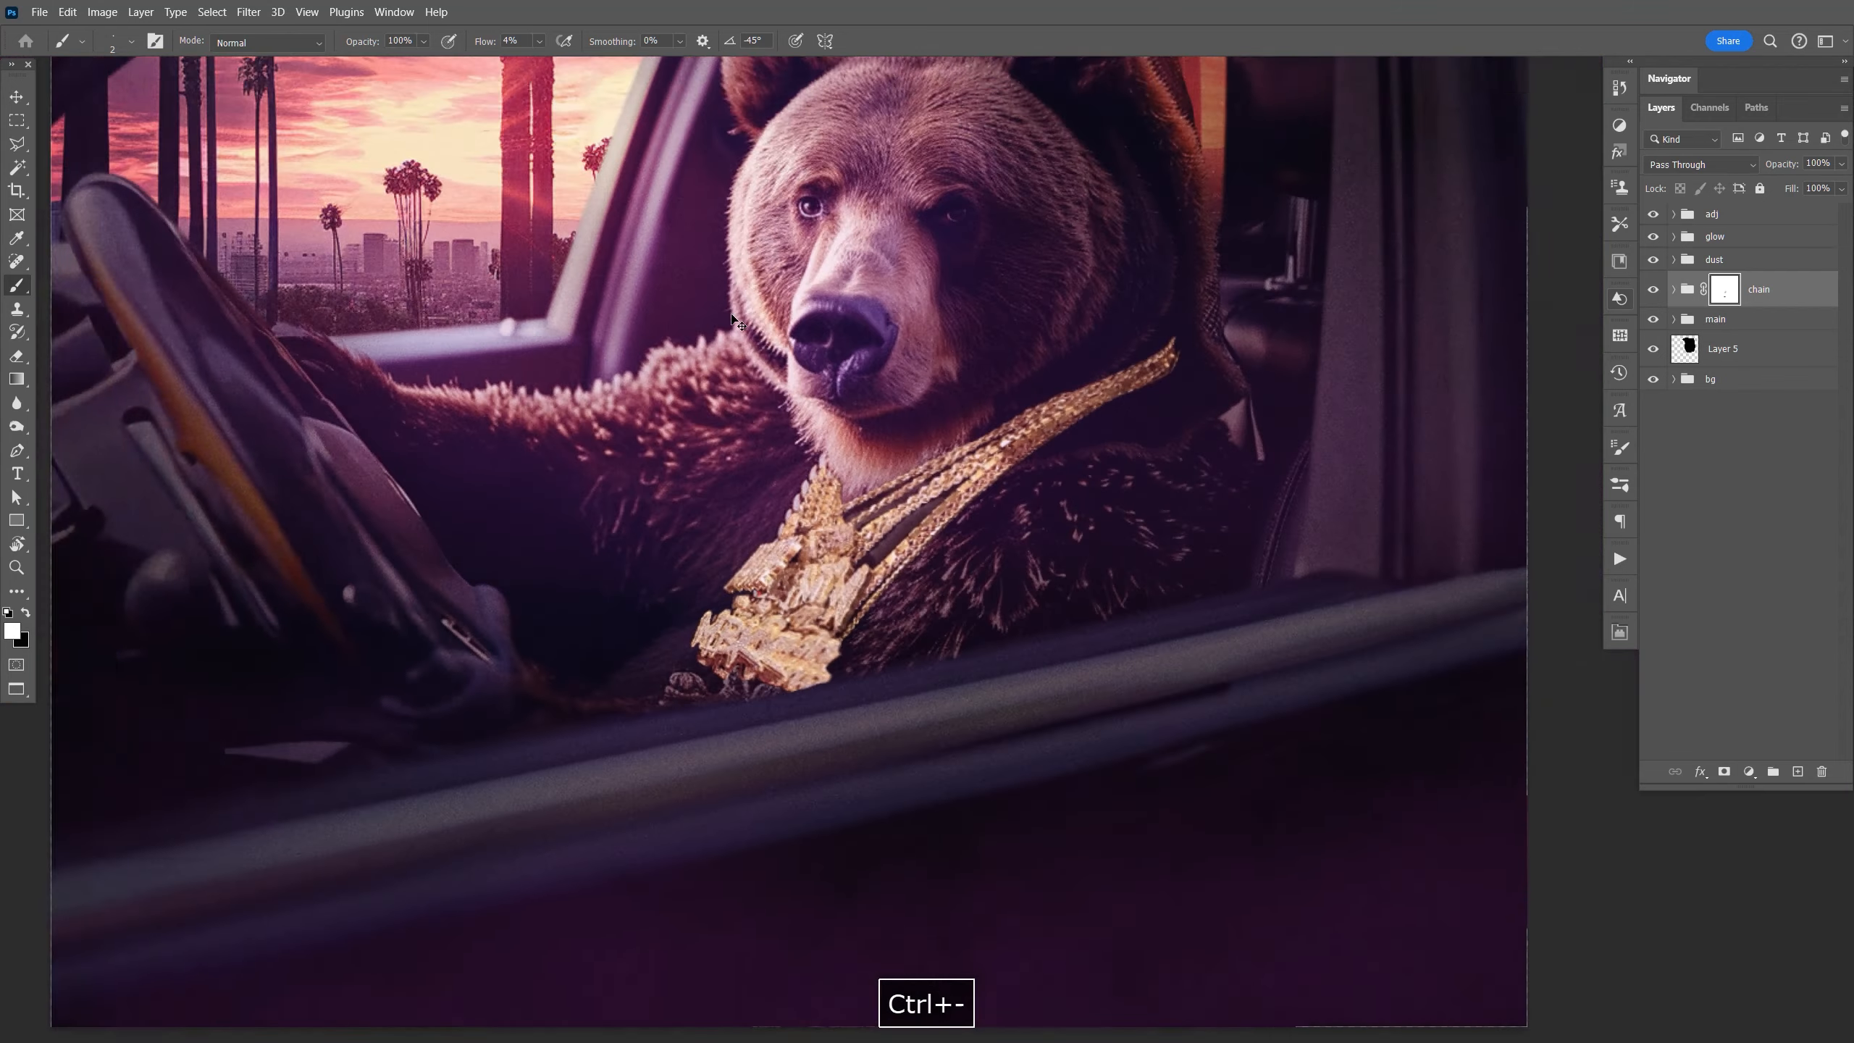
key("ctrl+minus")
key("ctrl+equal")
key("ctrl+s")
key("v")
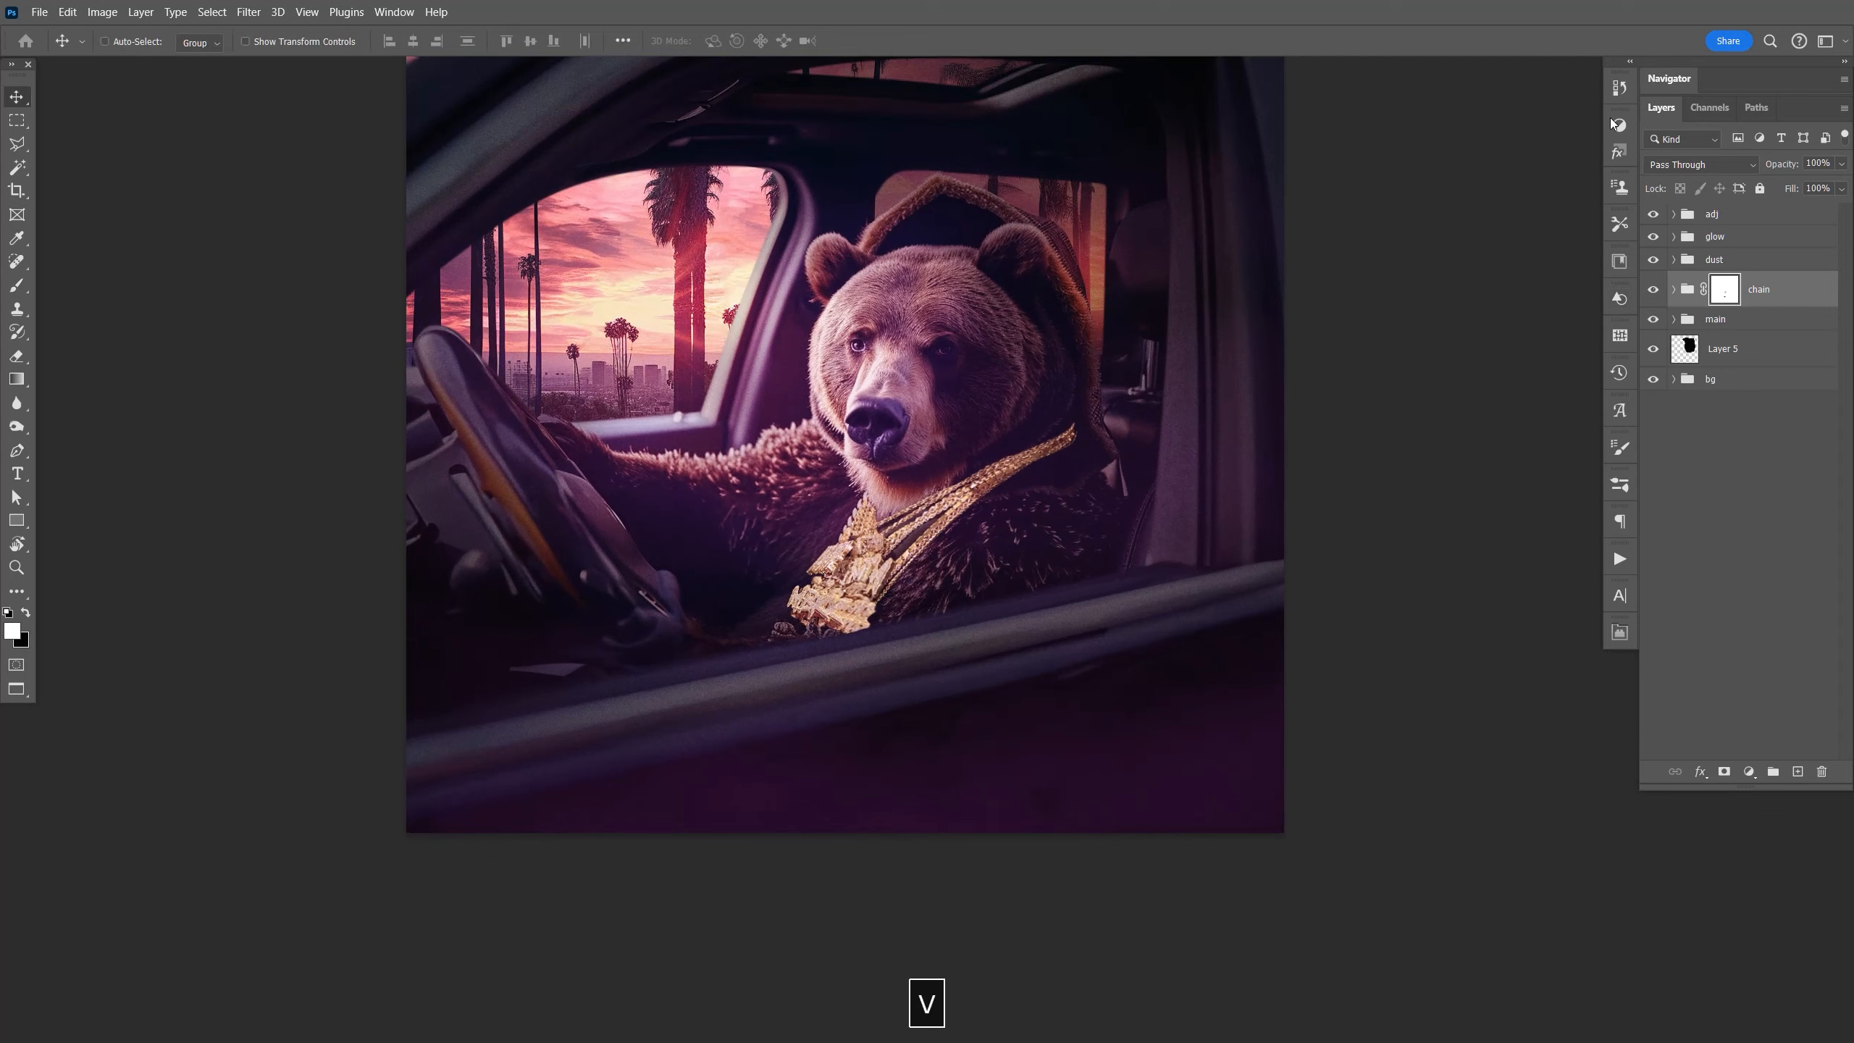
Distort the pendant and masked chain layers together, pulling the lower corner nearest the steering wheel outward, and save.
left_click(1672, 289)
left_click(1758, 378, "shift")
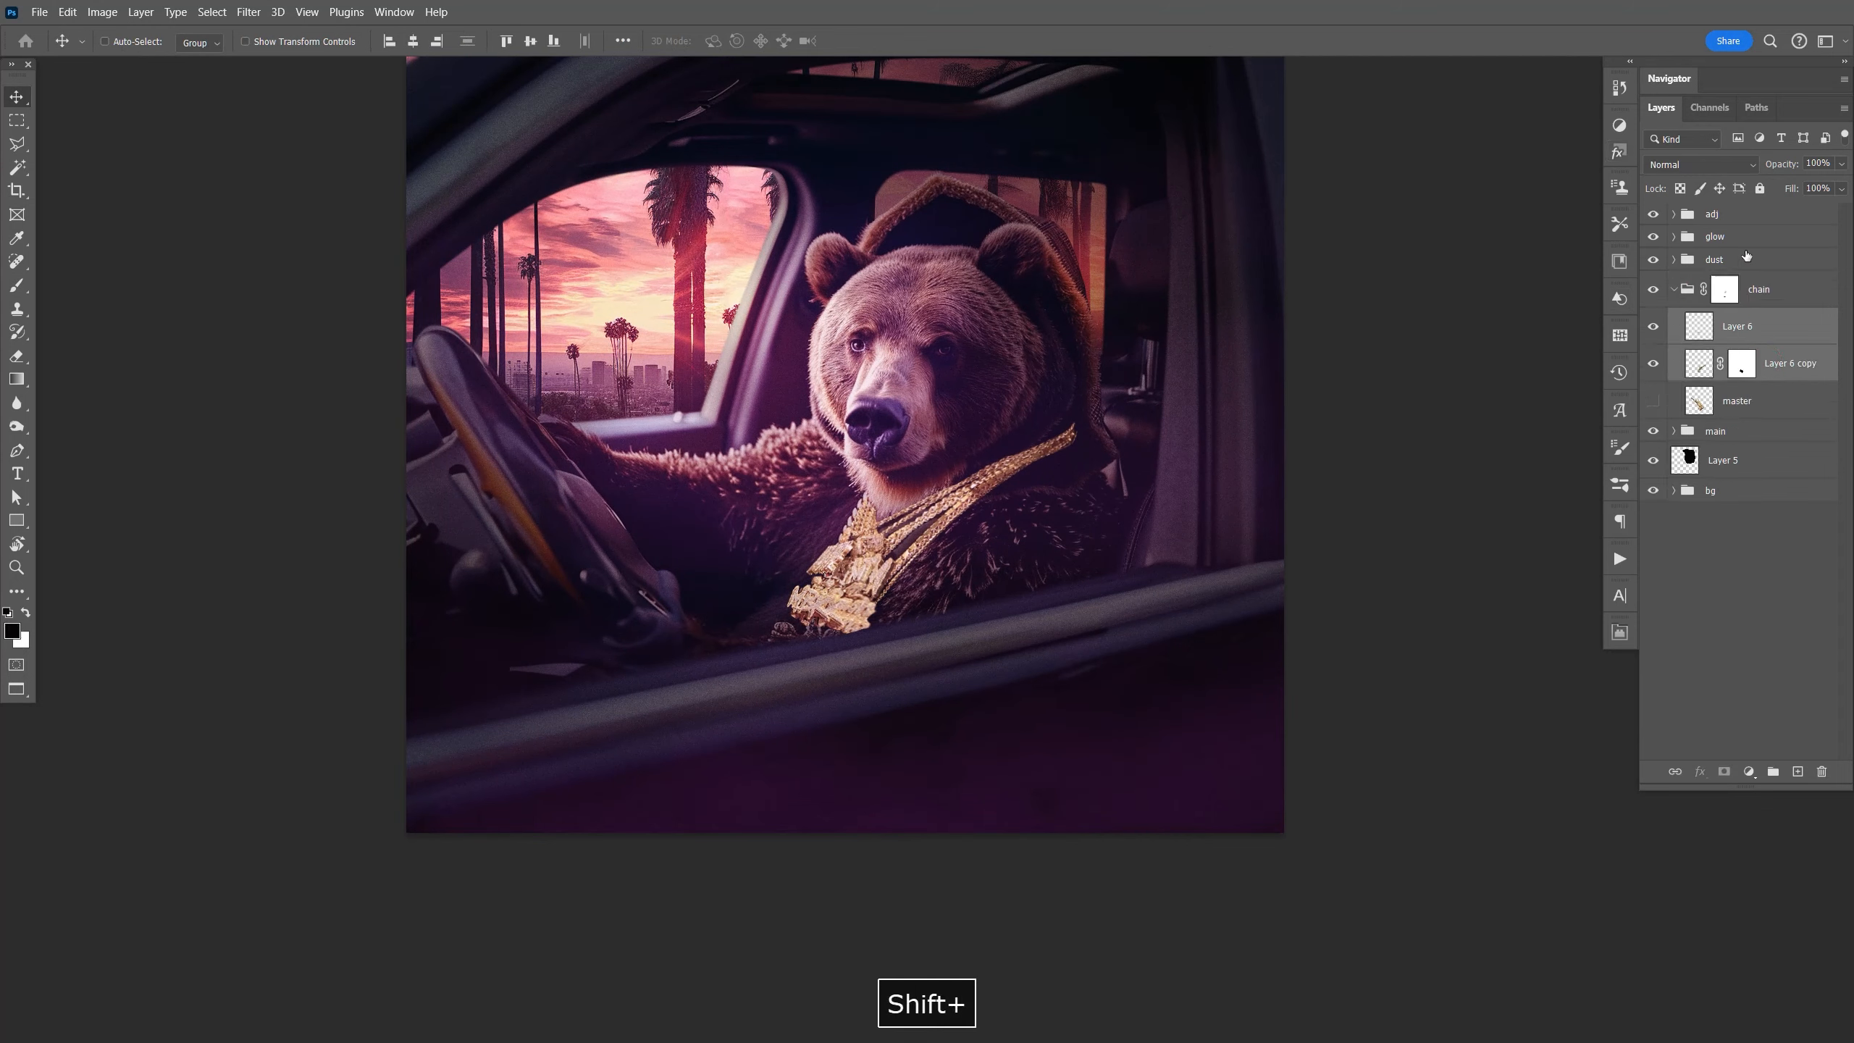
key("ctrl+t")
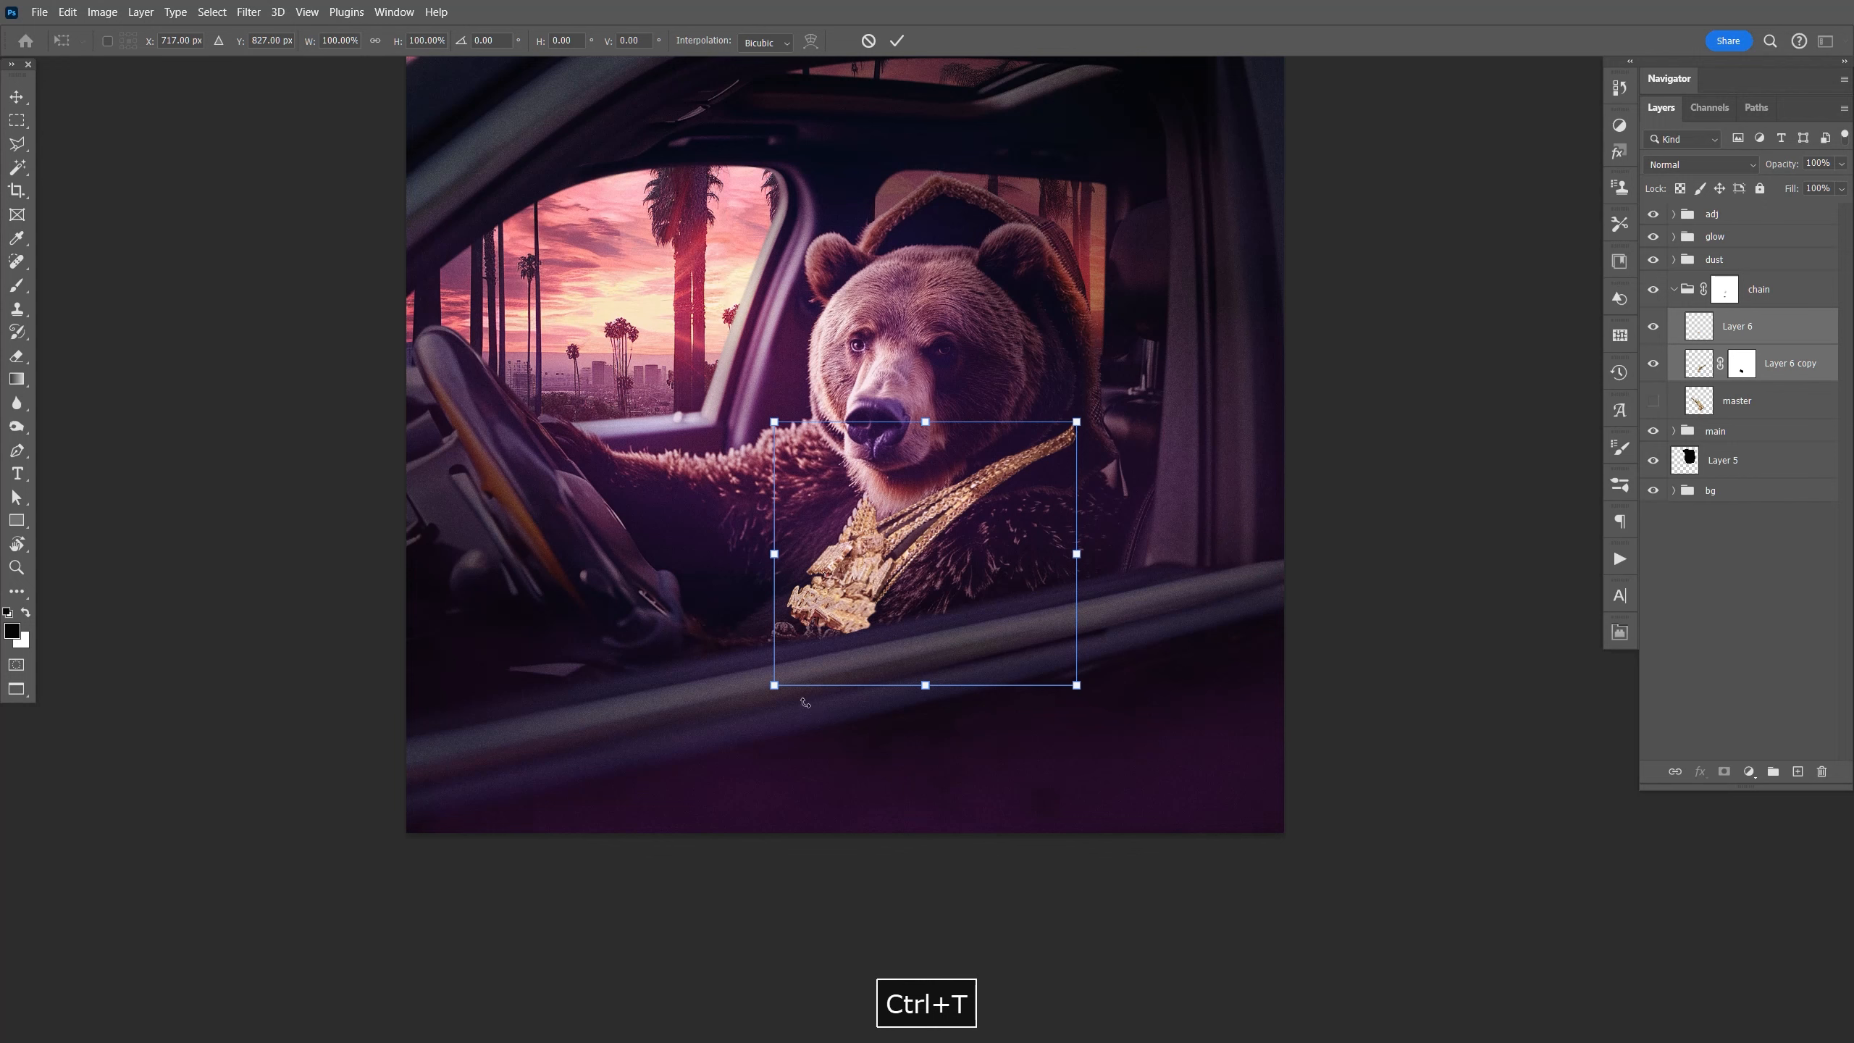
right_click(831, 580)
left_click(864, 661)
left_click_drag(775, 687, 758, 702)
key("Return")
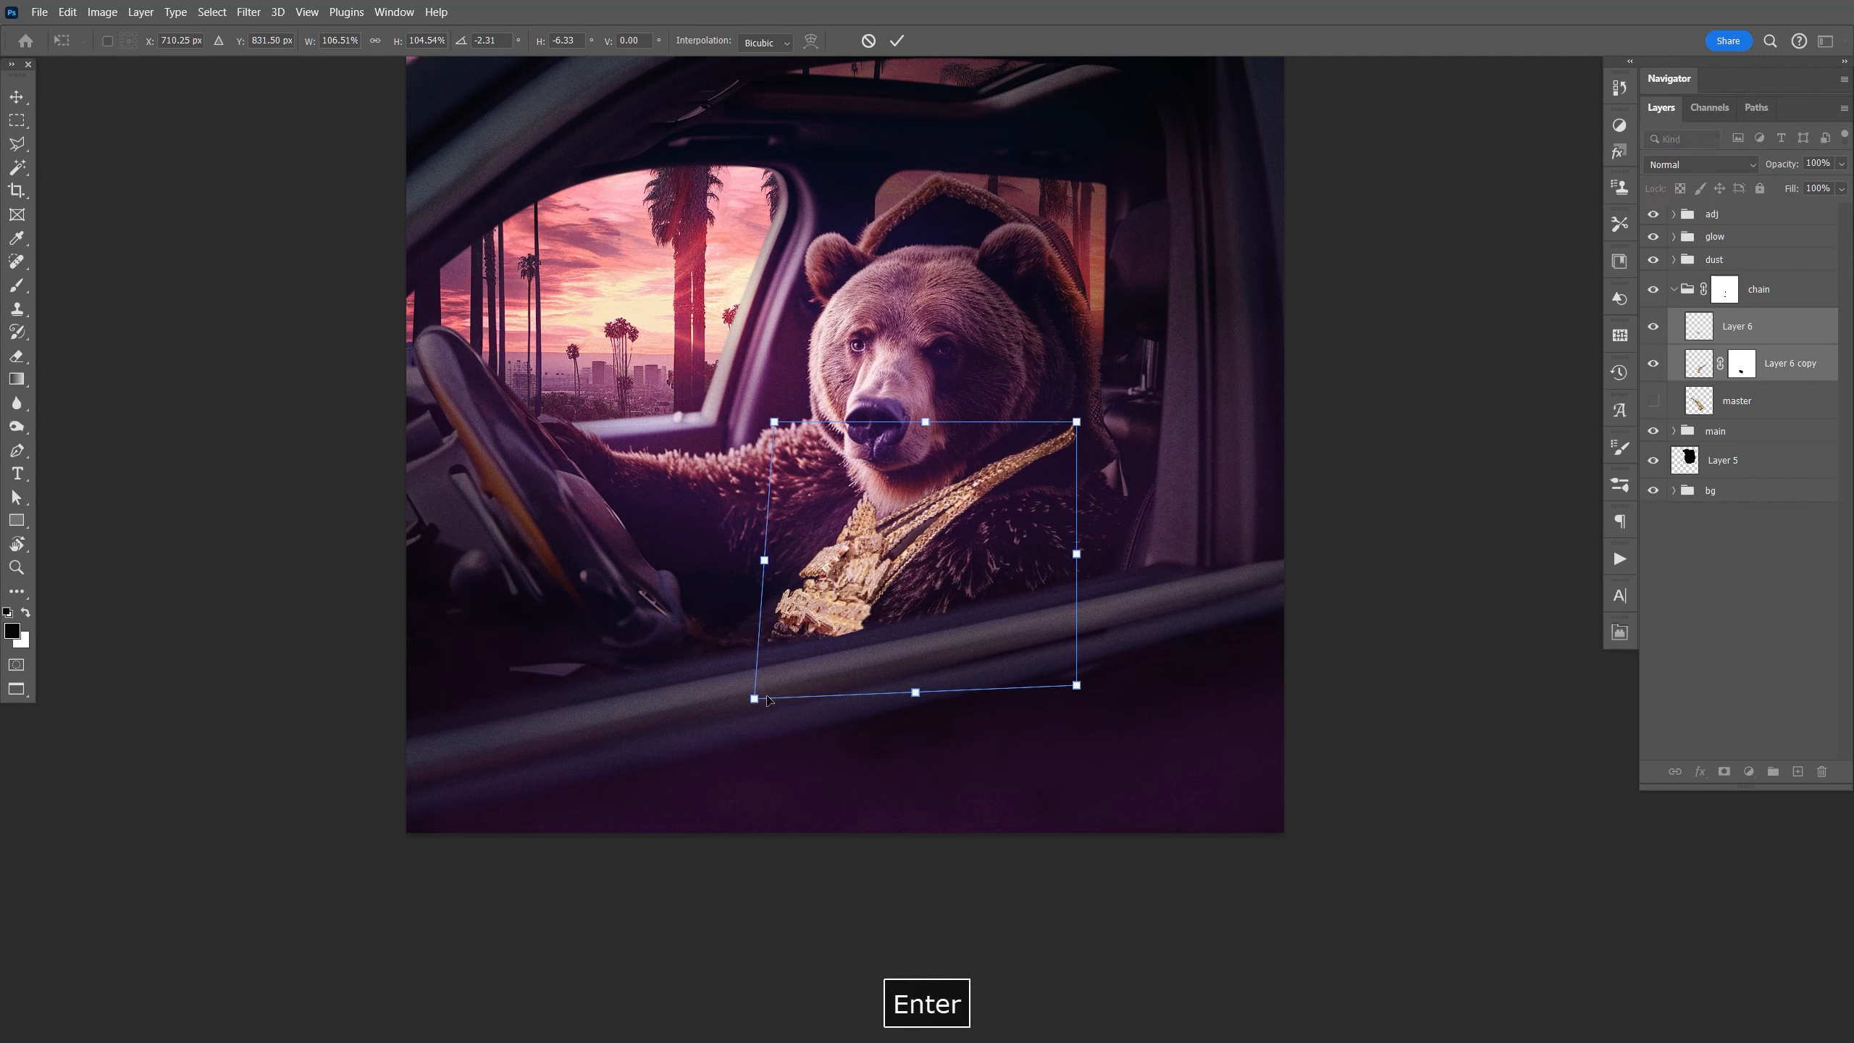
key("ctrl+s")
Nudge the pendant and chain layers slightly upward on the bear's chest.
key("v")
key("space")
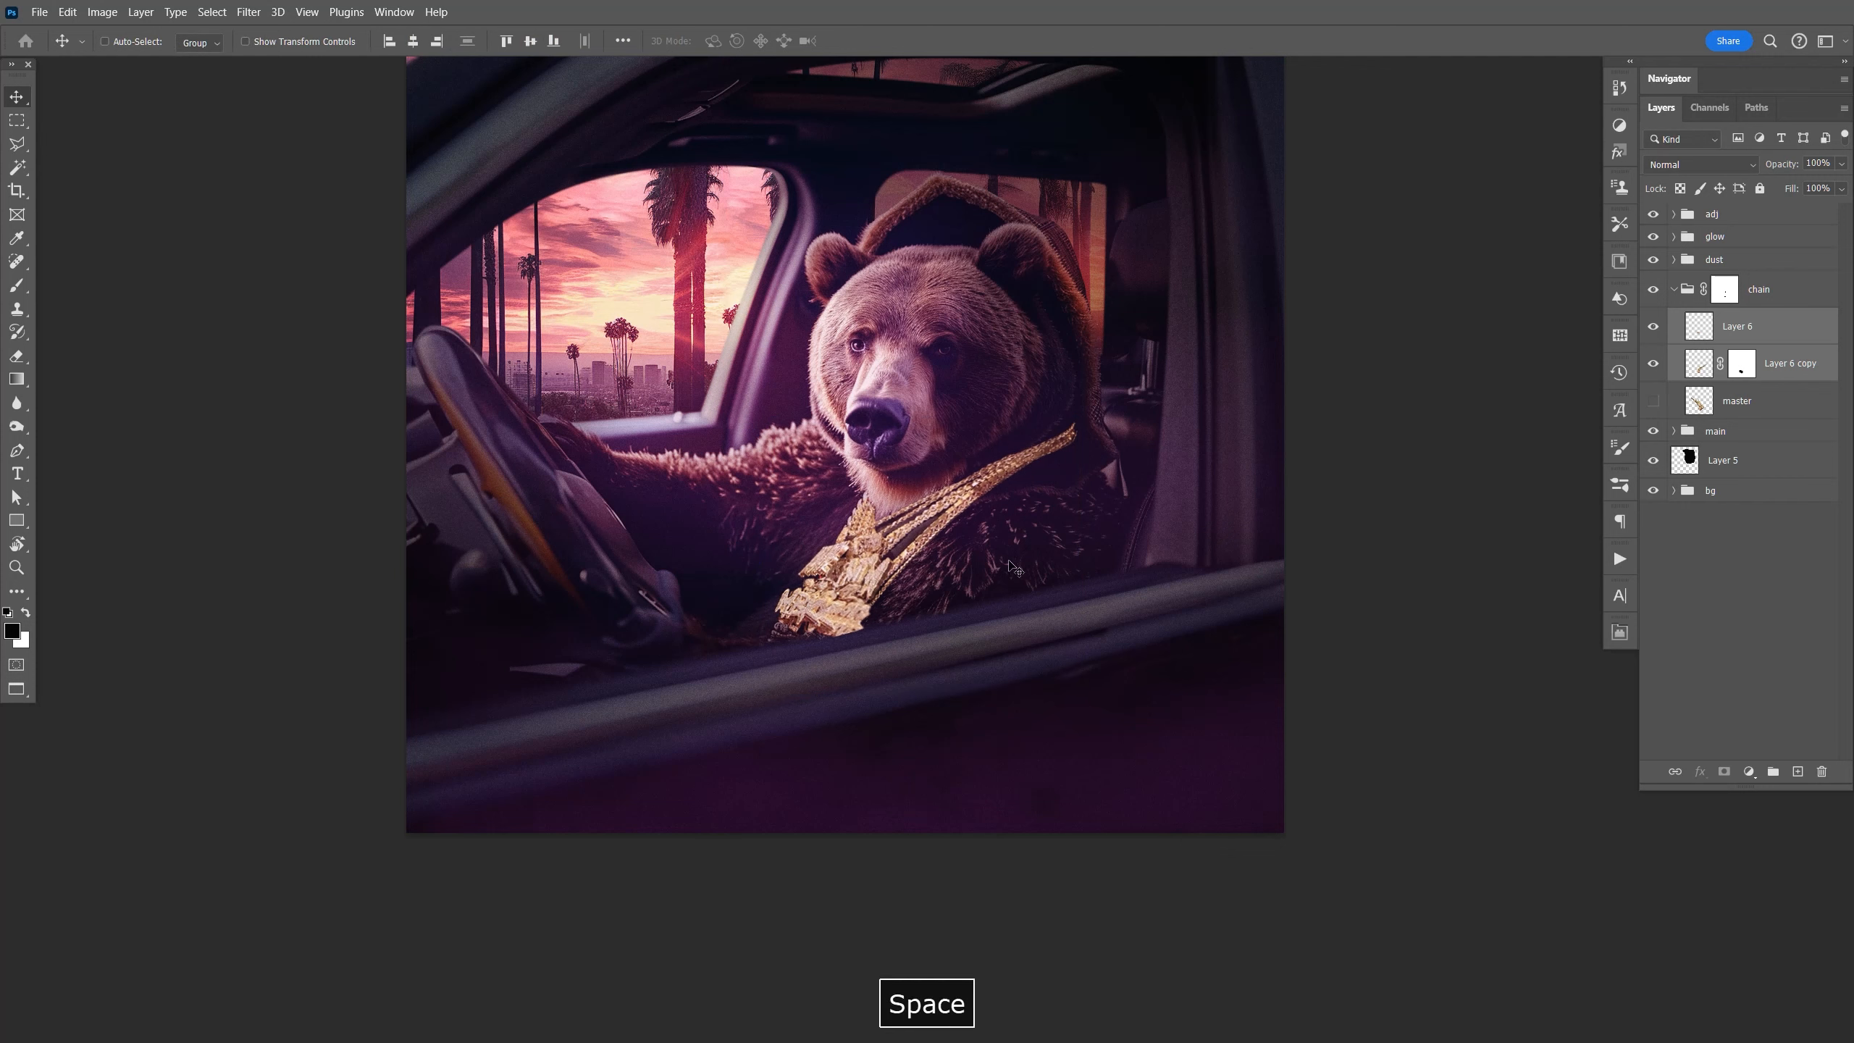
key("Up")
key("Up")
key("Up")
key("Up")
key("Up")
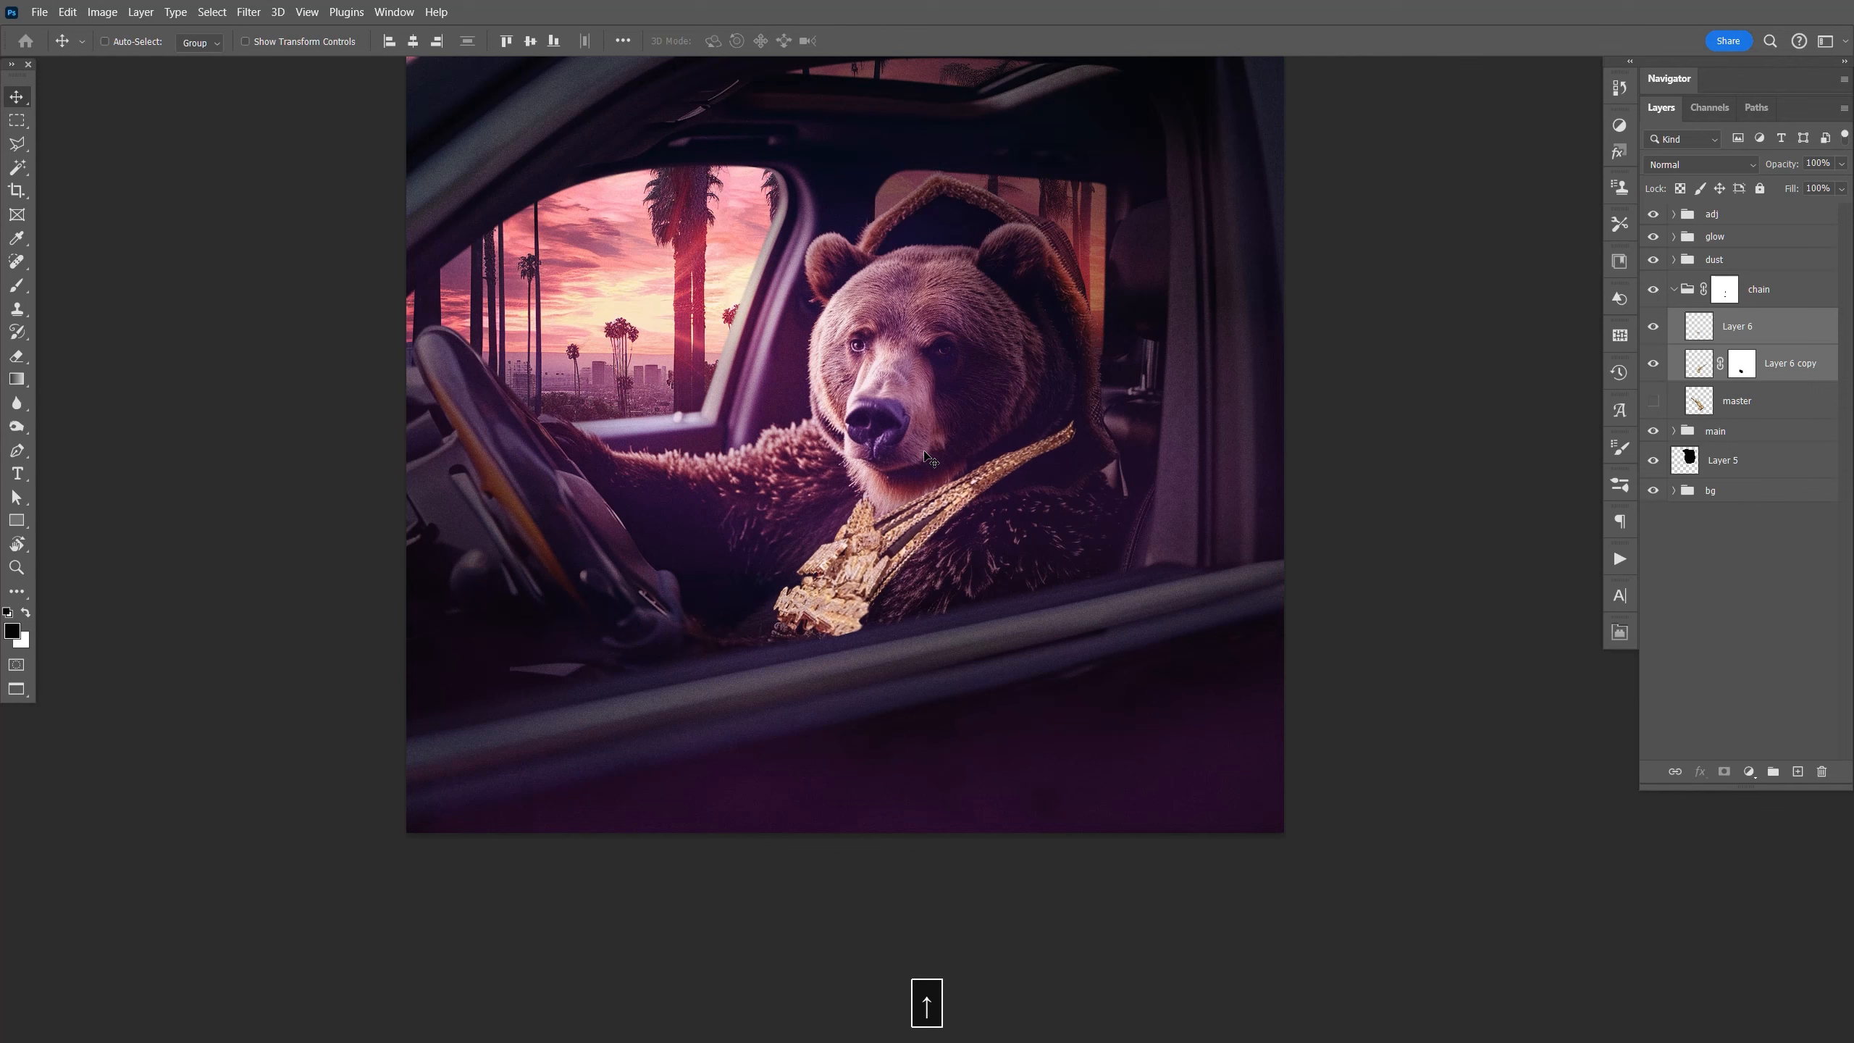
key("Up")
key("Up")
key("Up")
key("z")
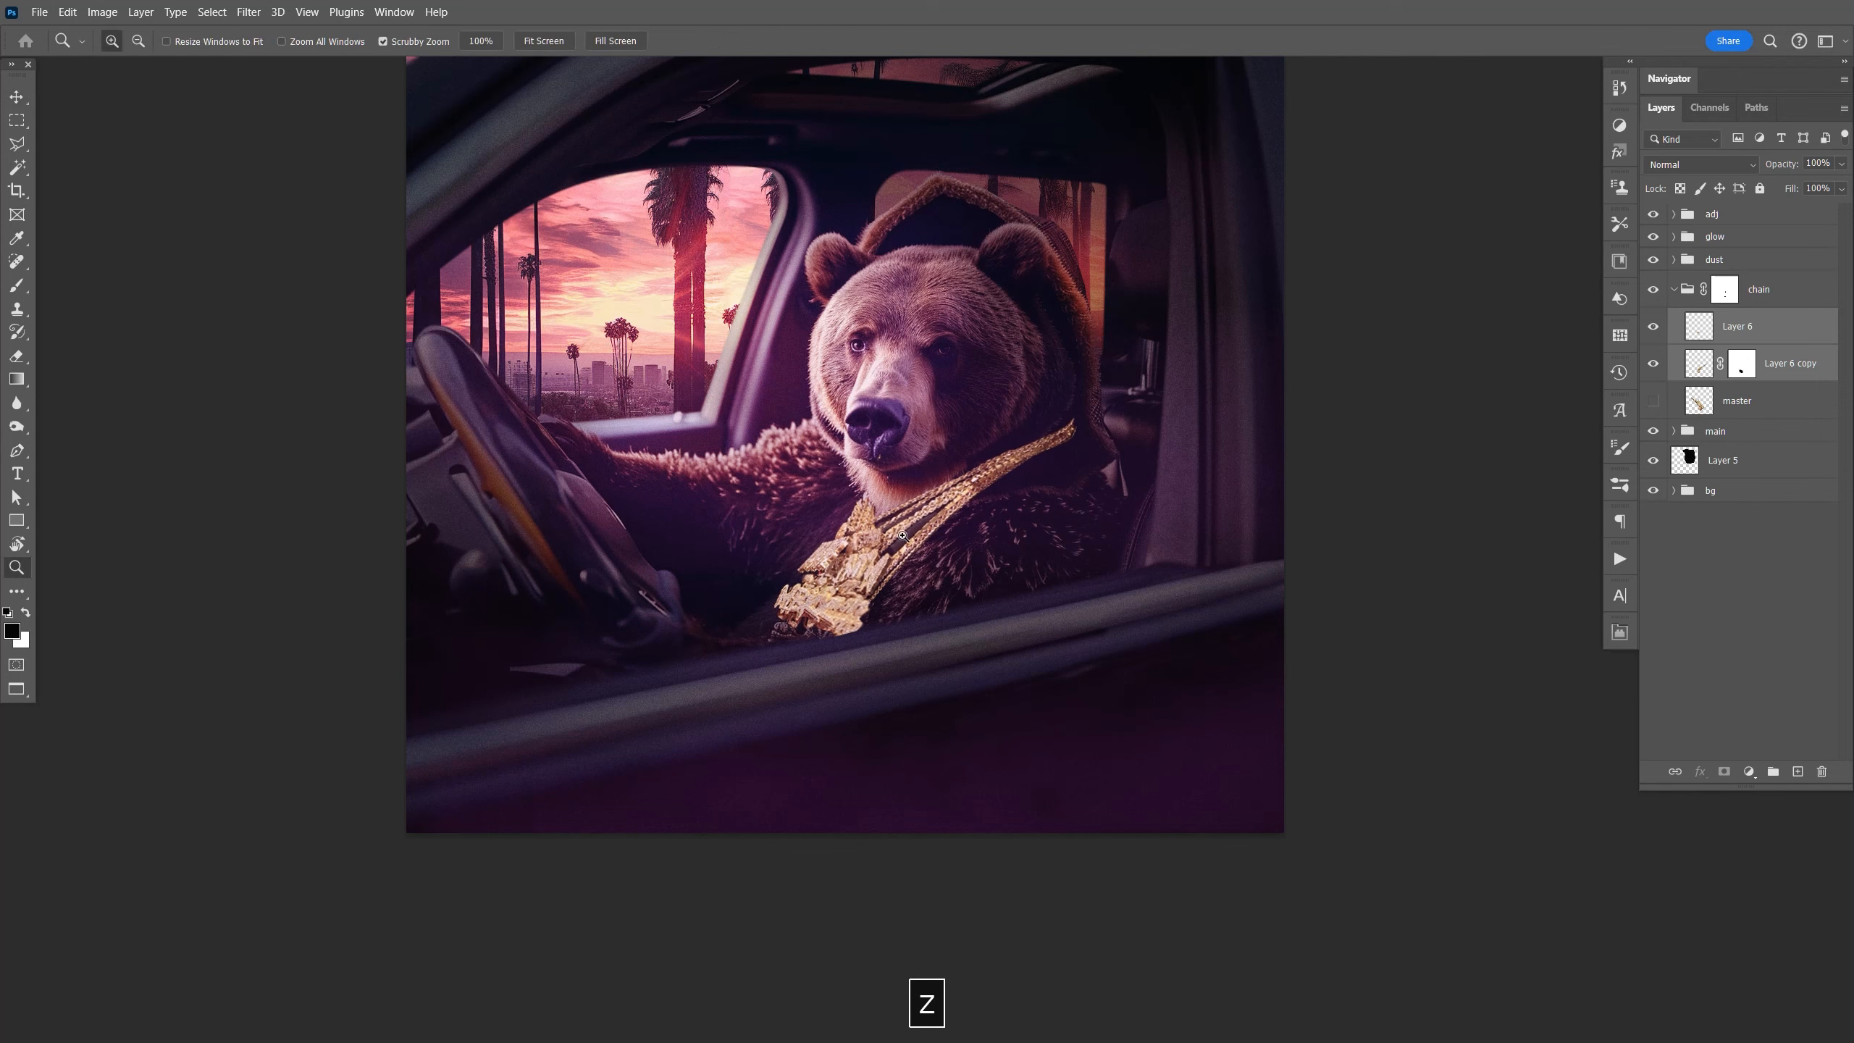
Nudge Layer 6 and Layer 6 copy together two more steps upward, checking the fit close up at the bear's neck.
left_click(888, 526)
key("v")
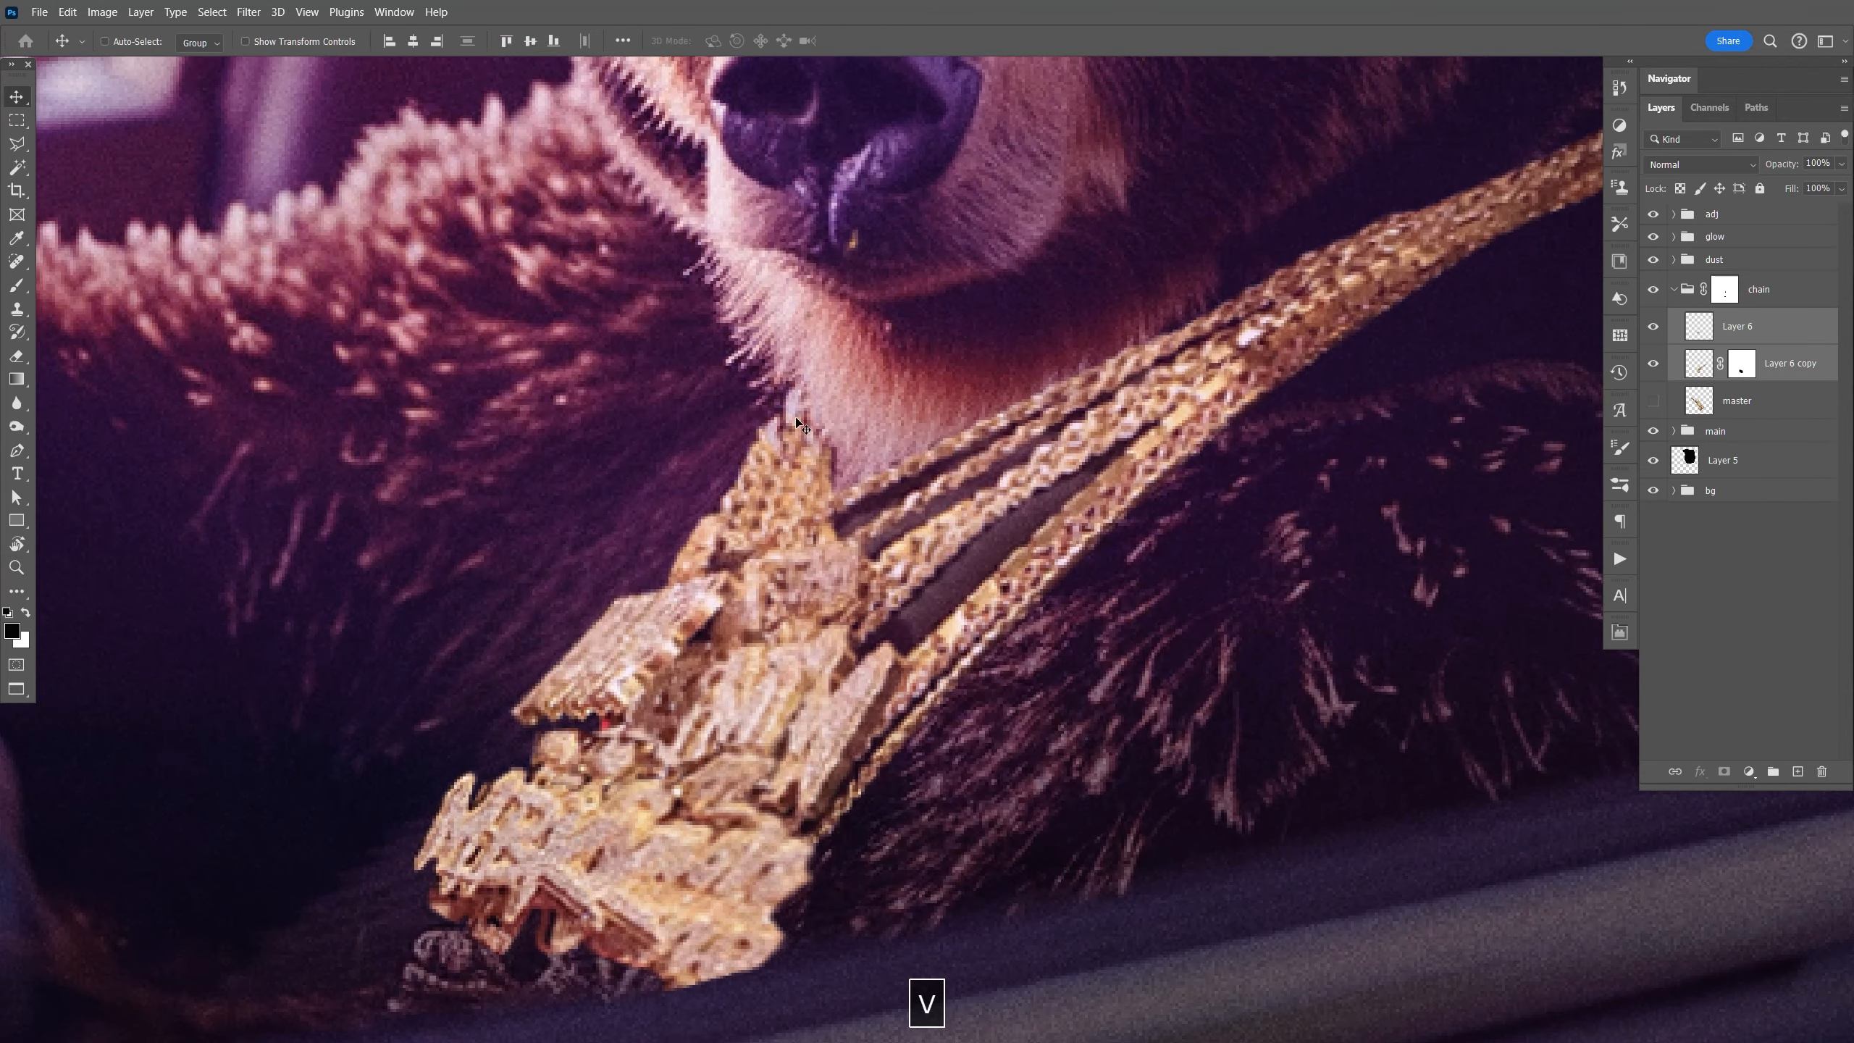
key("Up")
key("Up")
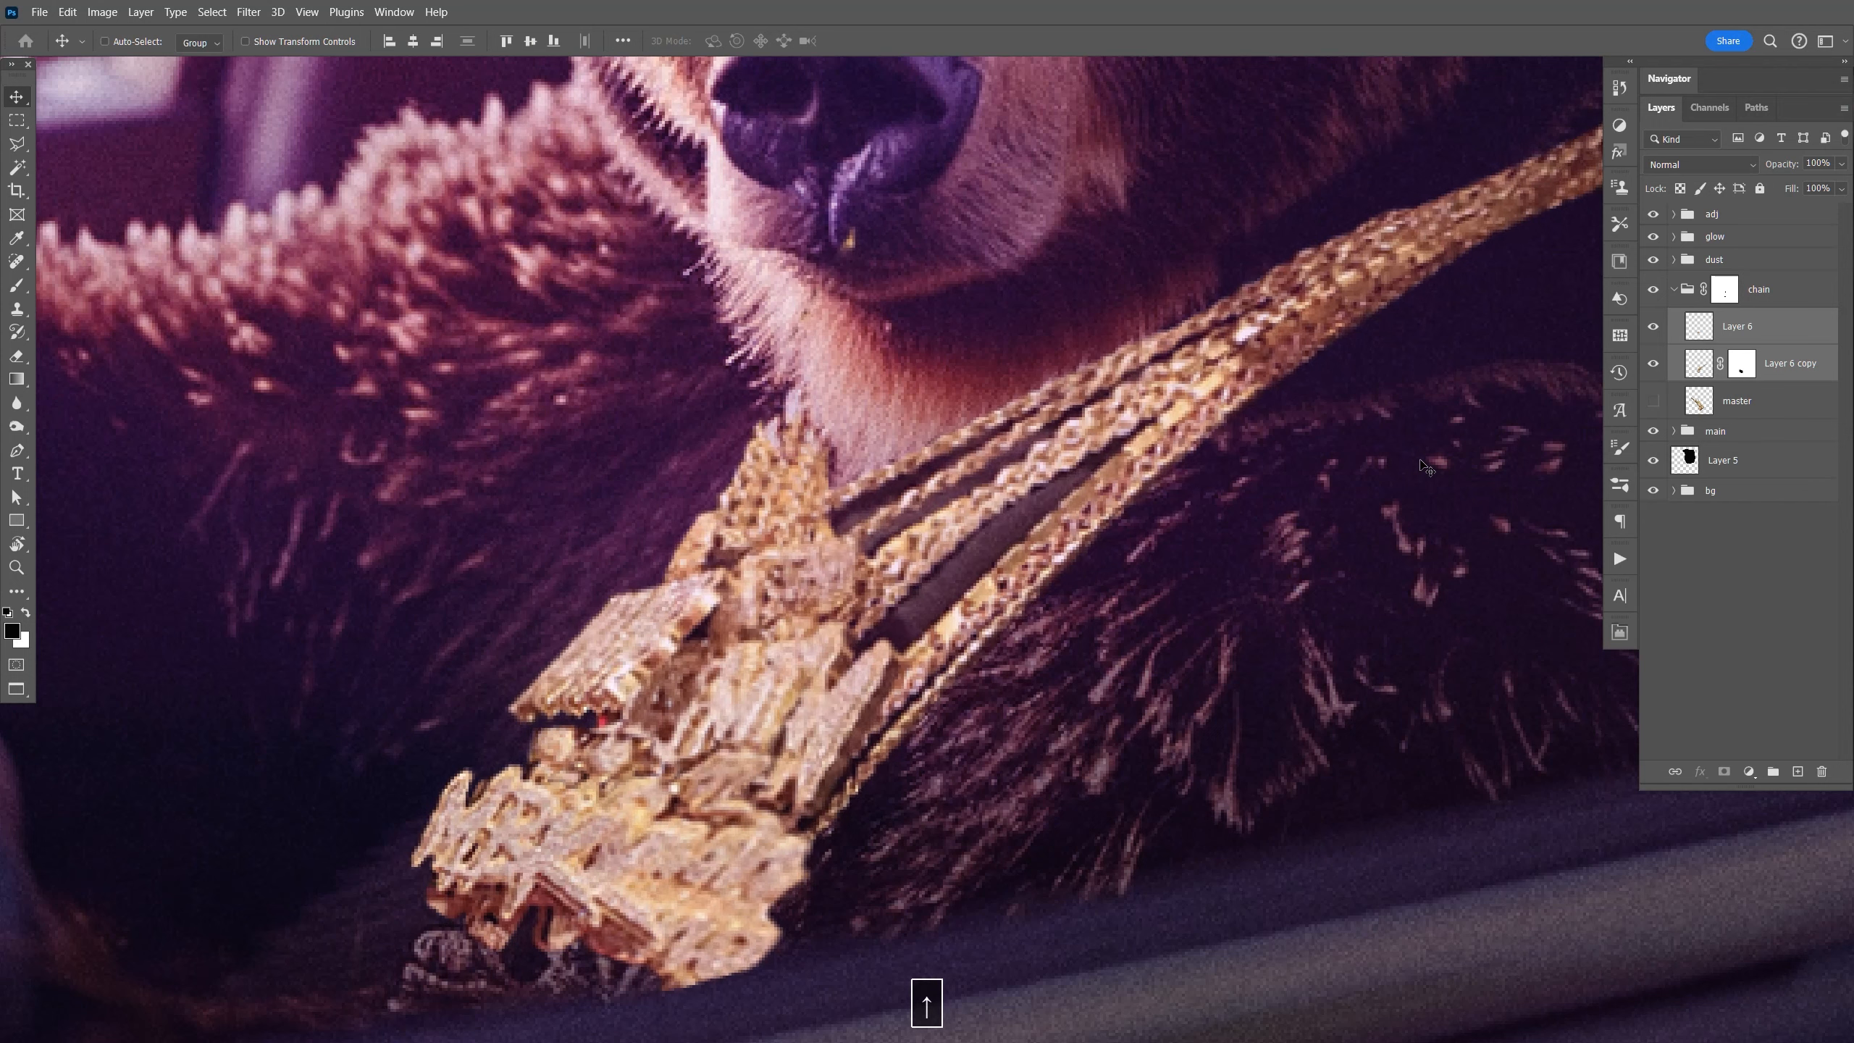
Paint out the stray gold speck on the bear's mouth using the chain group's mask.
left_click(1725, 289)
key("x")
key("b")
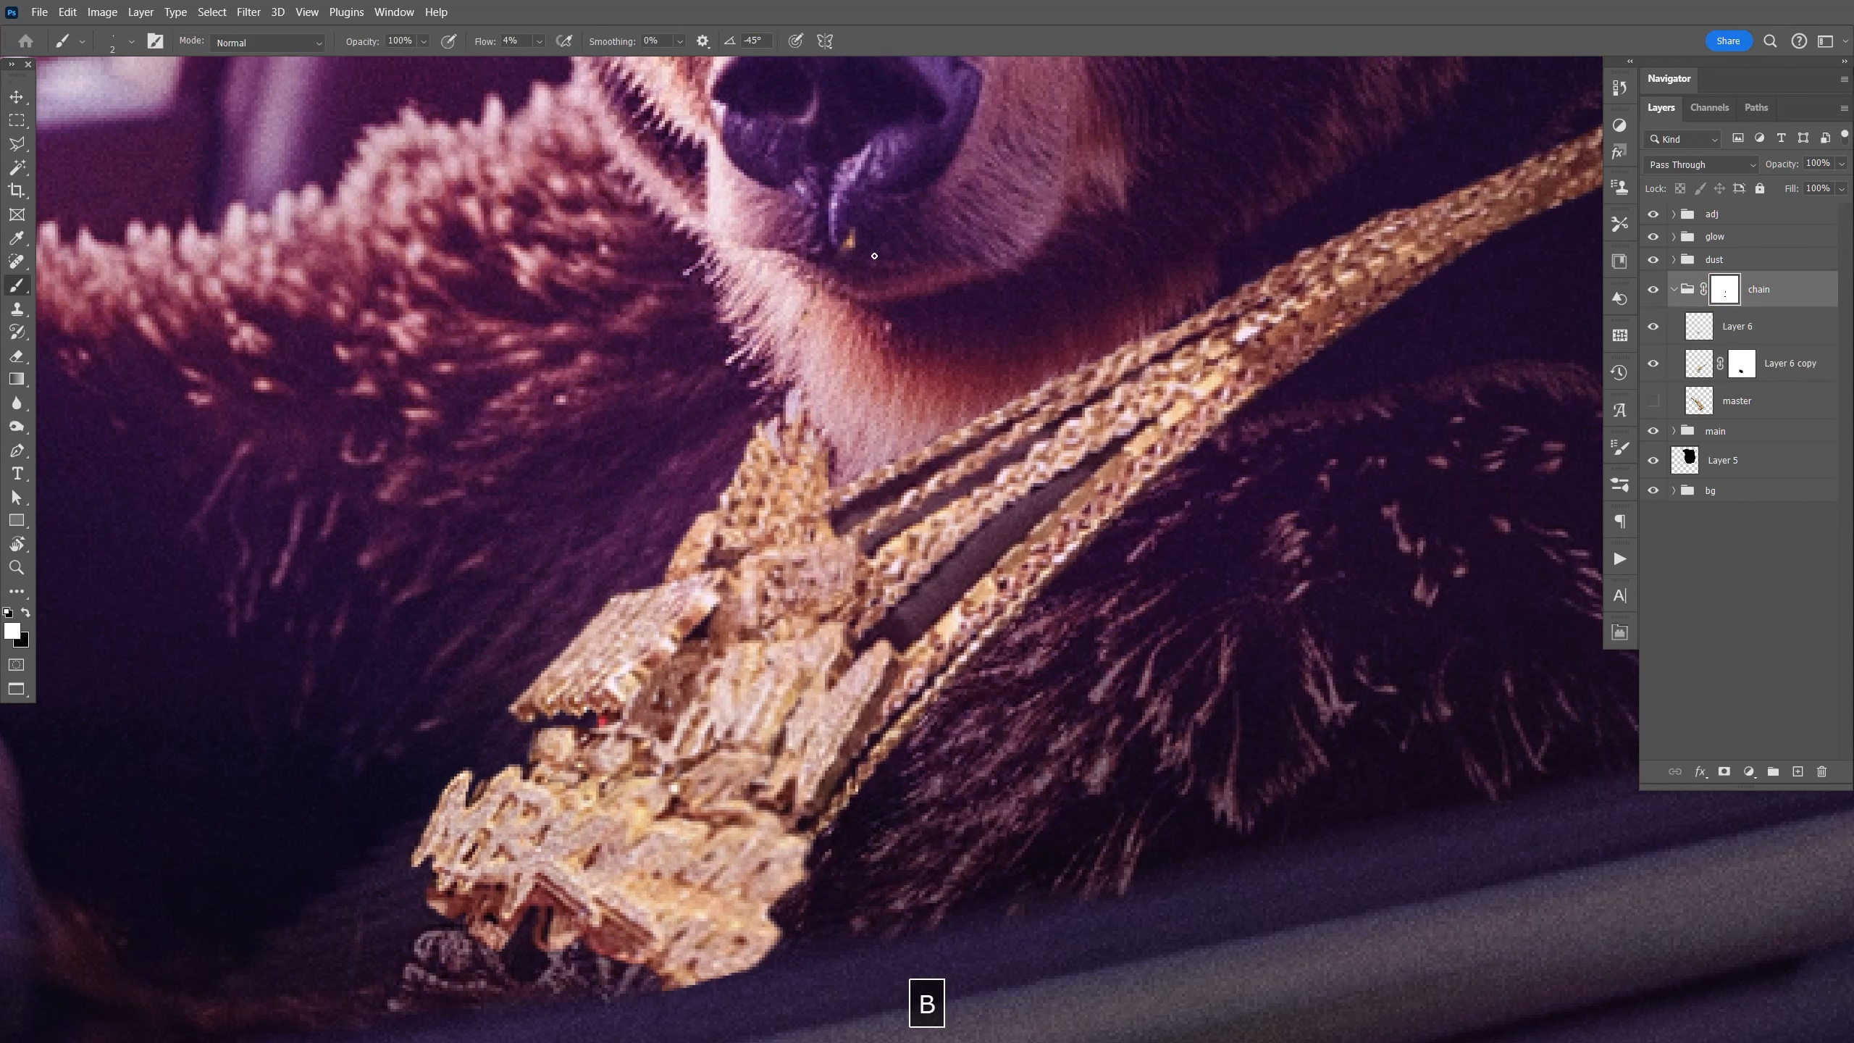
key("x")
key("bracketright")
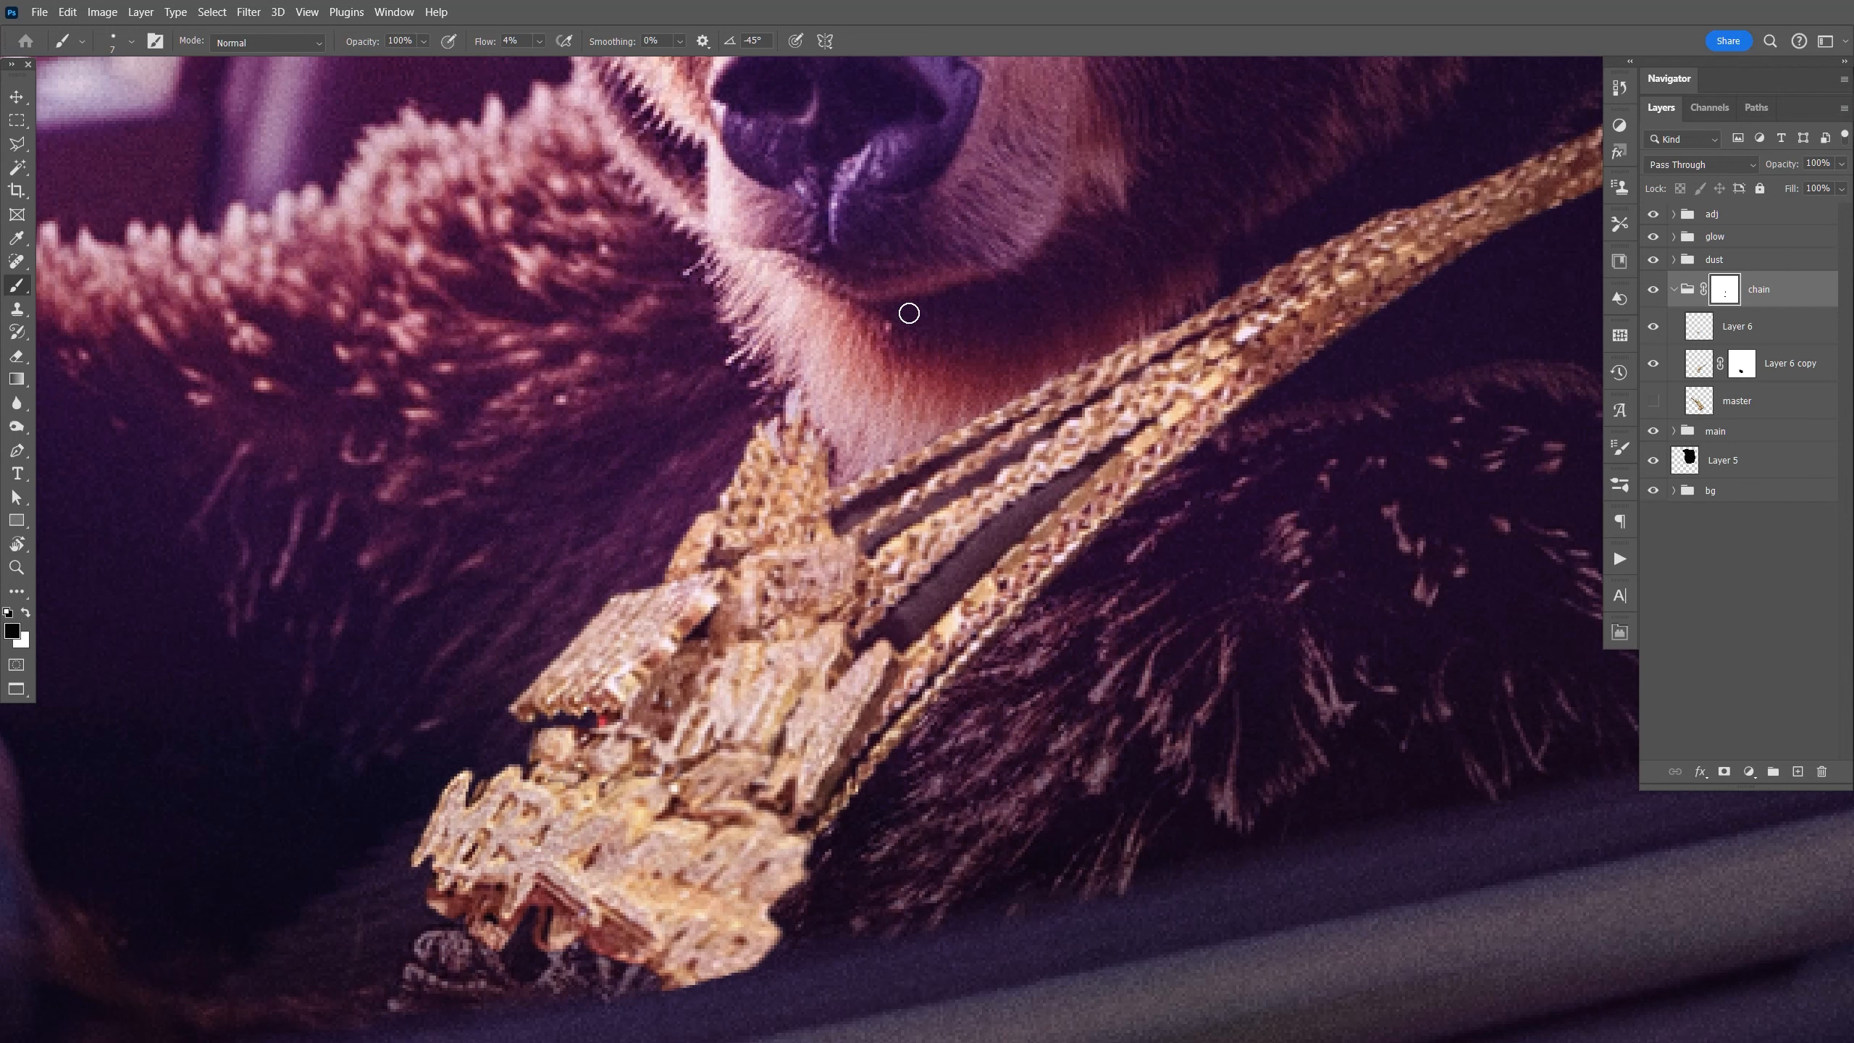
key("x")
key("bracketleft")
left_click_drag(812, 463, 893, 266)
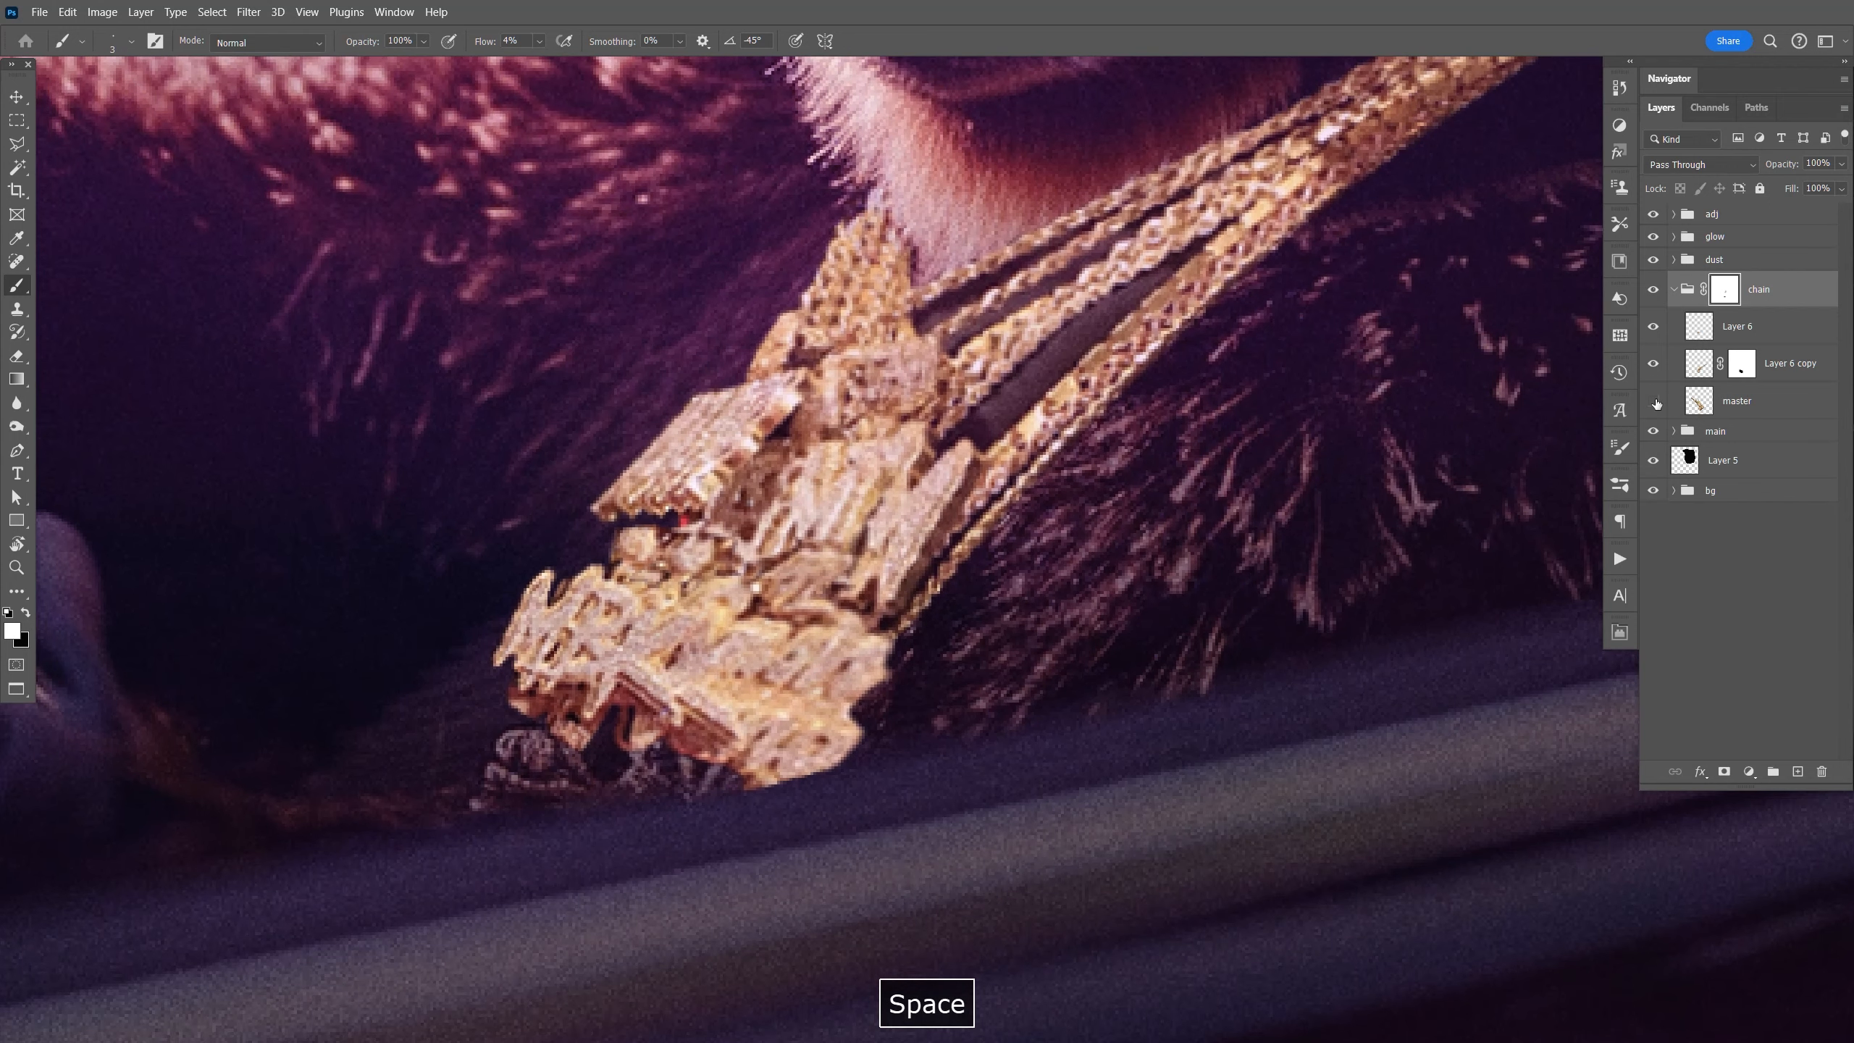
Patch away the leftover dark chain detail beneath the pendant on the bear group's Generative Fill copy layer with clean fur, and save.
left_click(1673, 430)
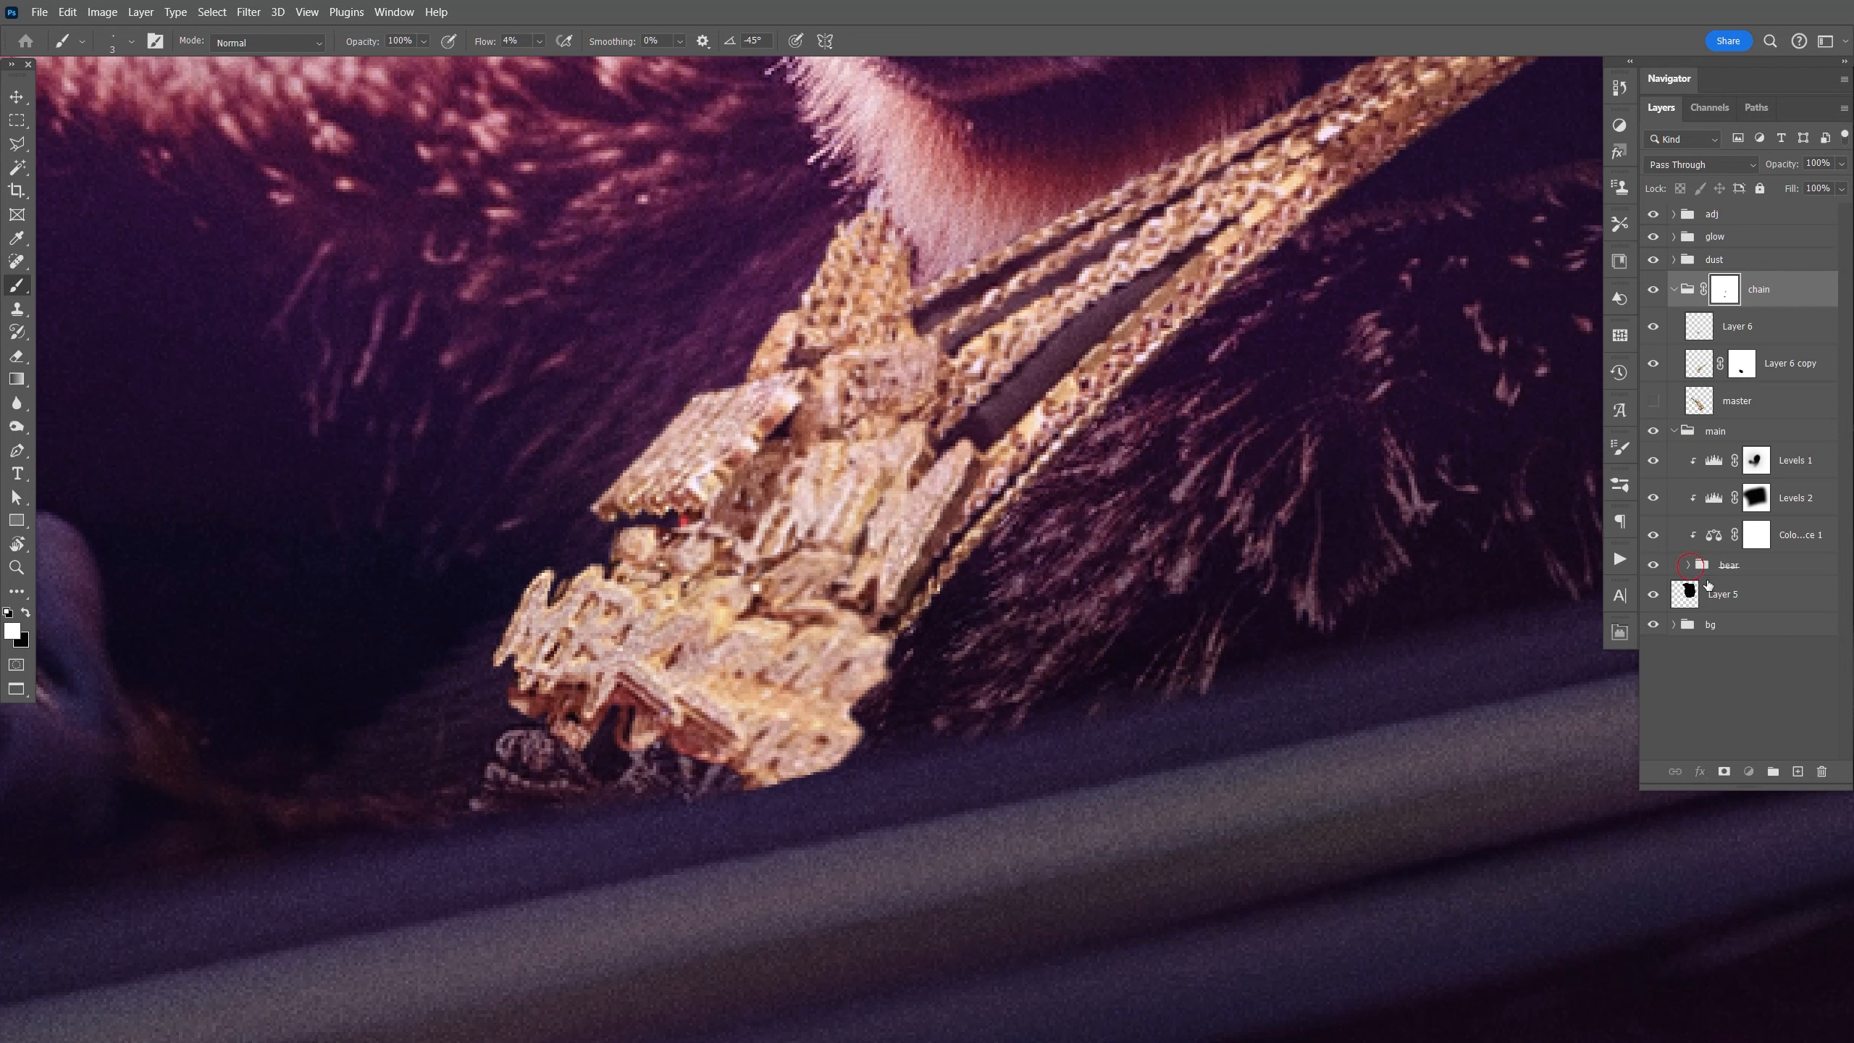
left_click(1688, 564)
left_click(1781, 594)
key("x")
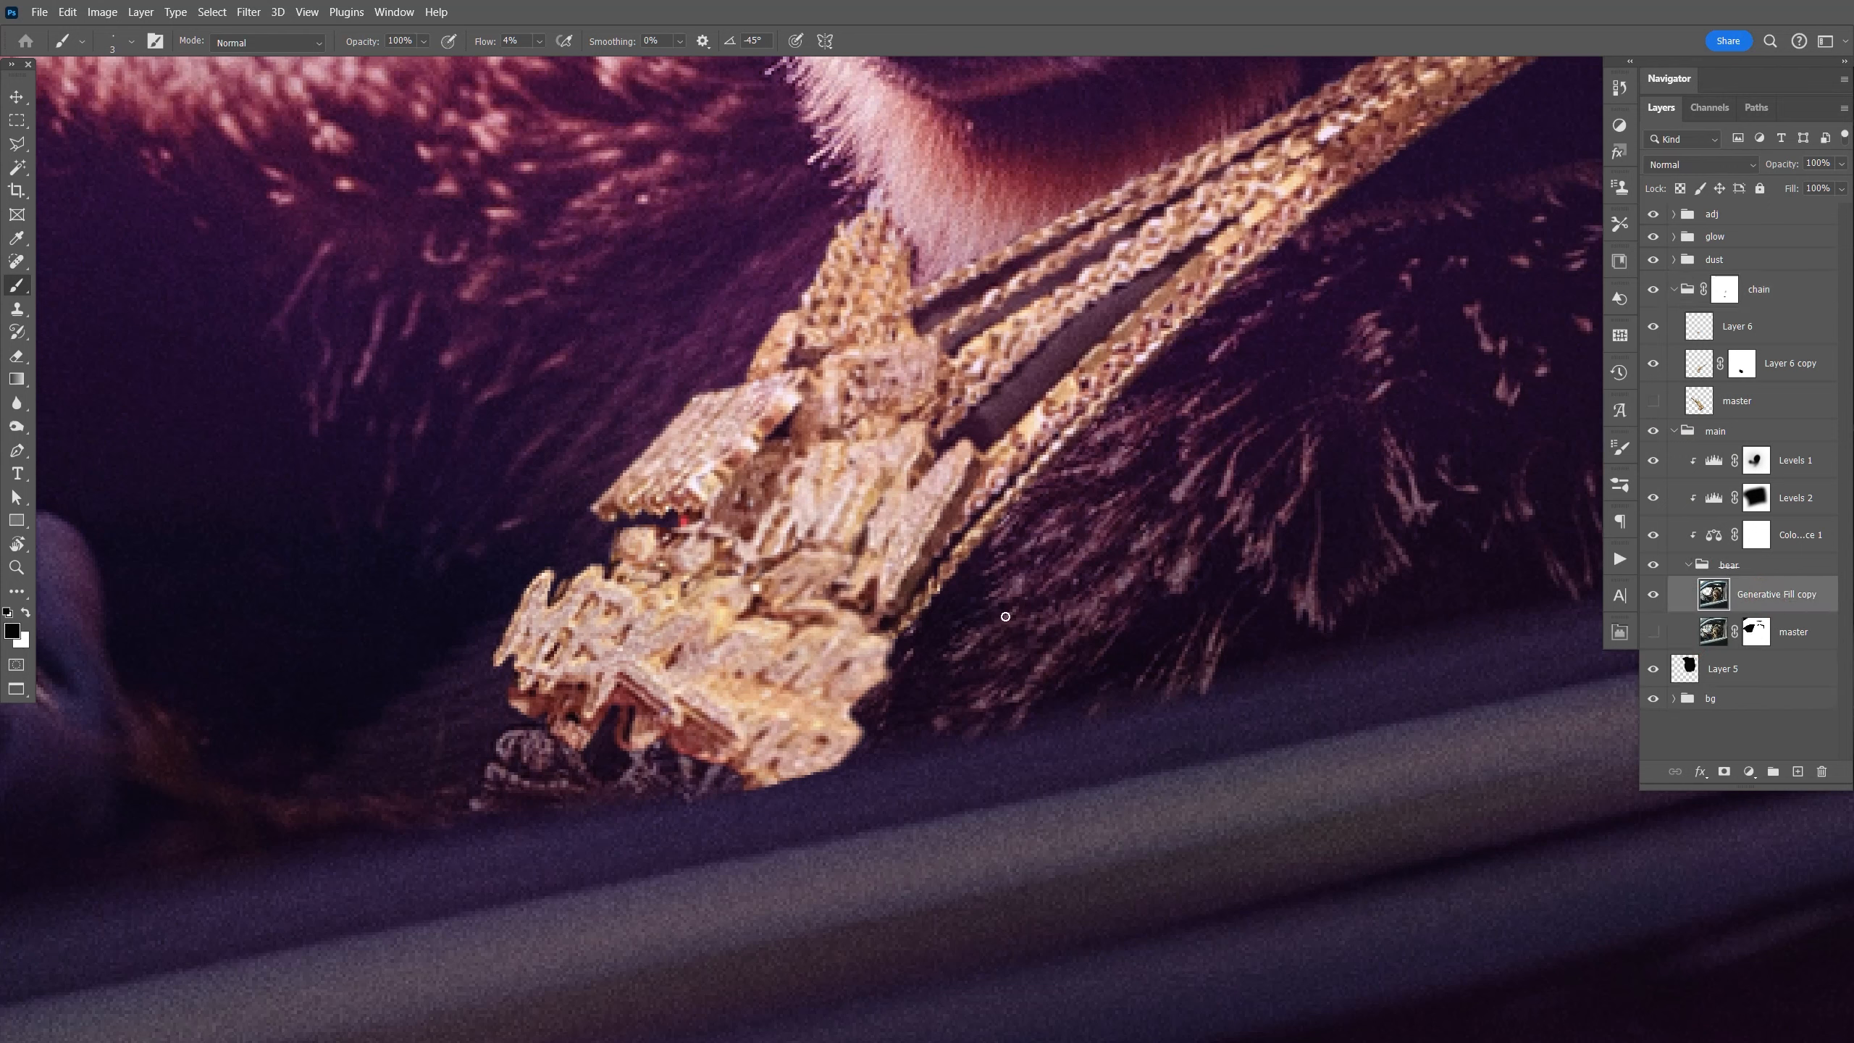
left_click(22, 266)
left_click(74, 313)
mouse_move(507, 603)
left_mouse_down()
mouse_move(845, 637)
mouse_move(912, 741)
mouse_move(502, 817)
mouse_move(508, 617)
left_mouse_up()
left_click_drag(644, 658, 610, 435)
left_click(601, 323)
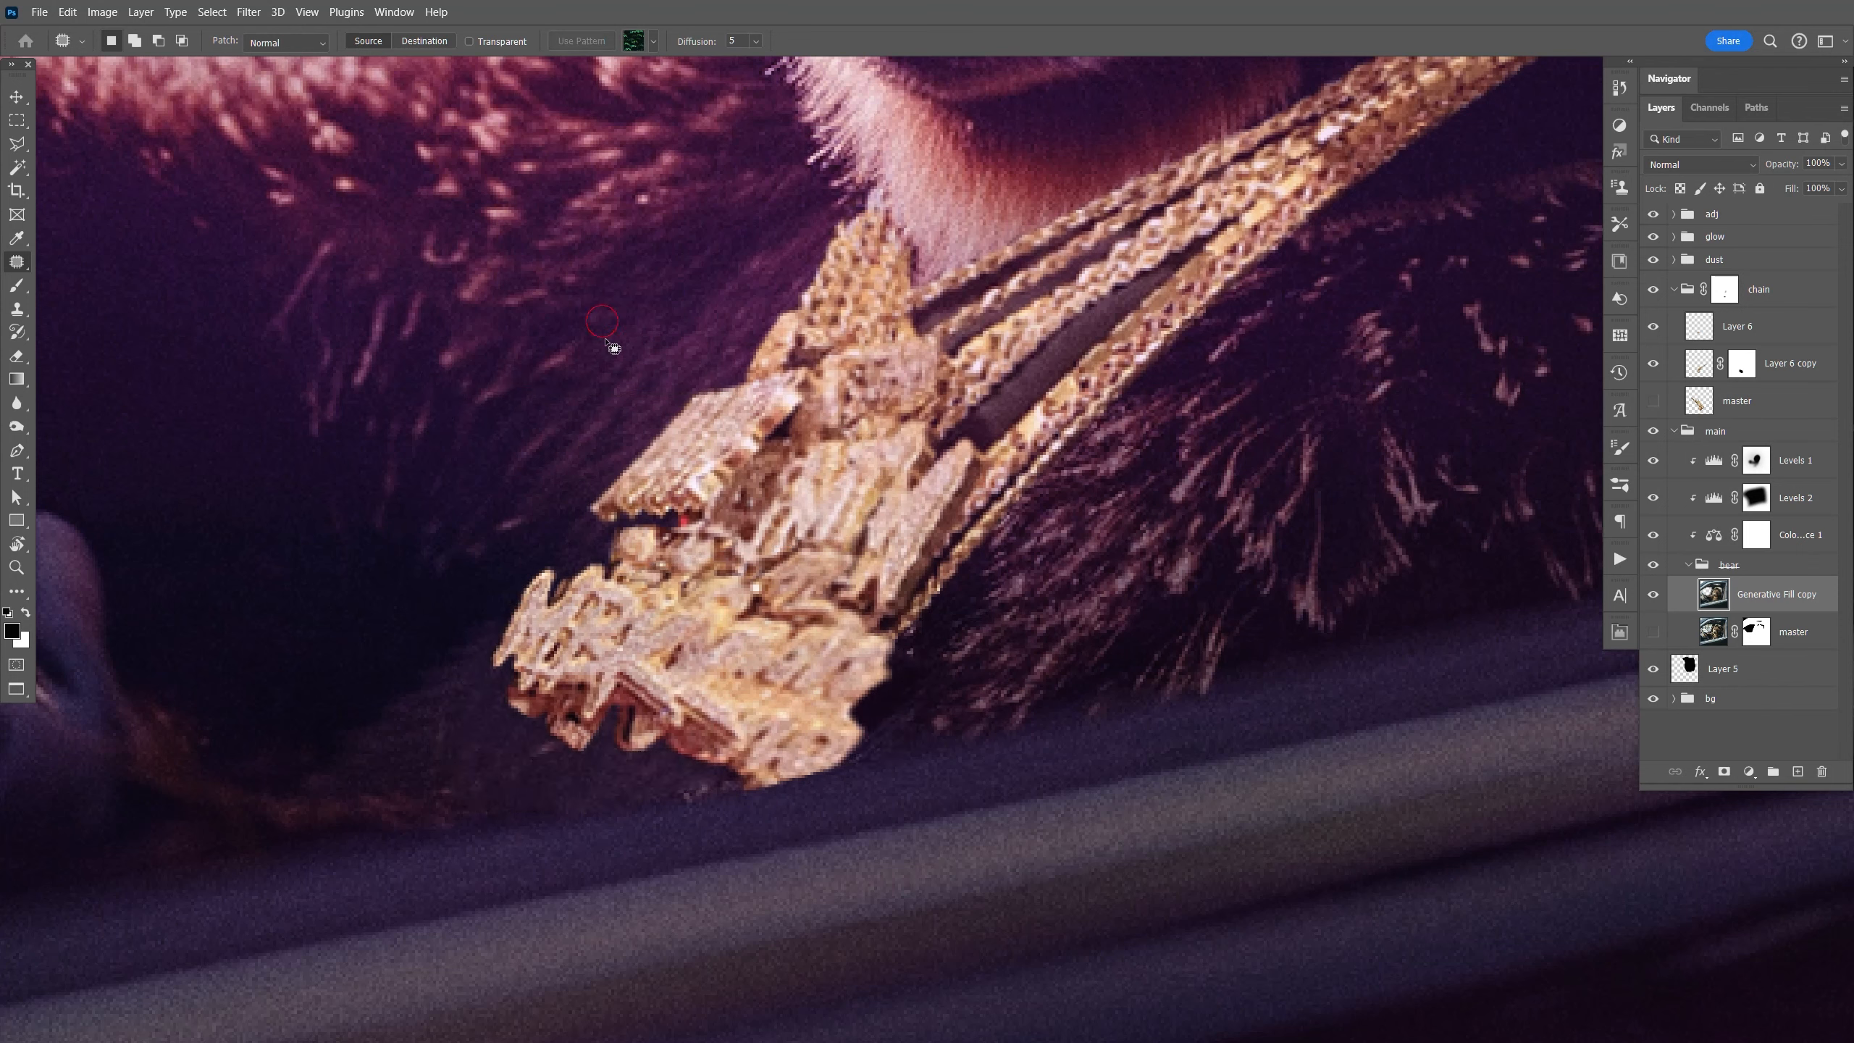
key("ctrl+s")
Paint black on the Layer 6 copy mask to remove the dark residue in the gap between the chain strands.
key("ctrl+minus")
key("ctrl+minus")
key("ctrl+equal")
key("ctrl+equal")
key("space")
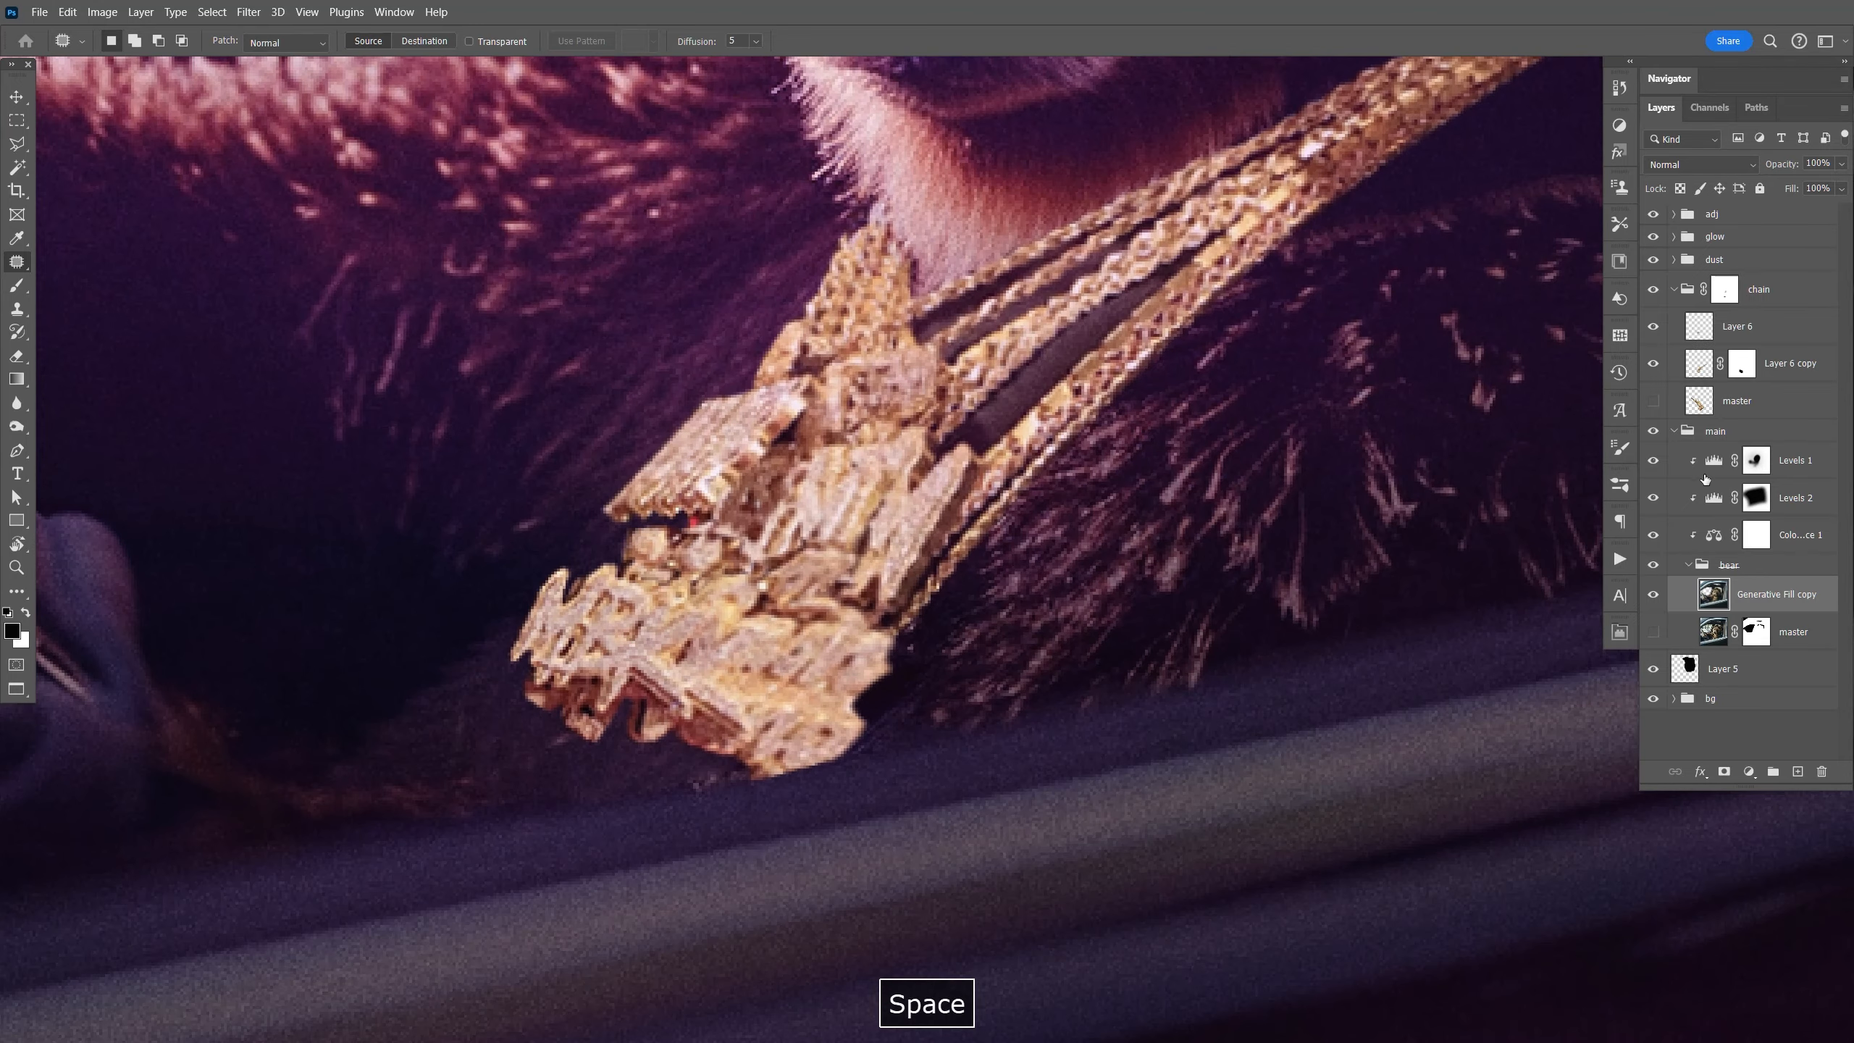
left_click(1673, 431)
left_click(1741, 373)
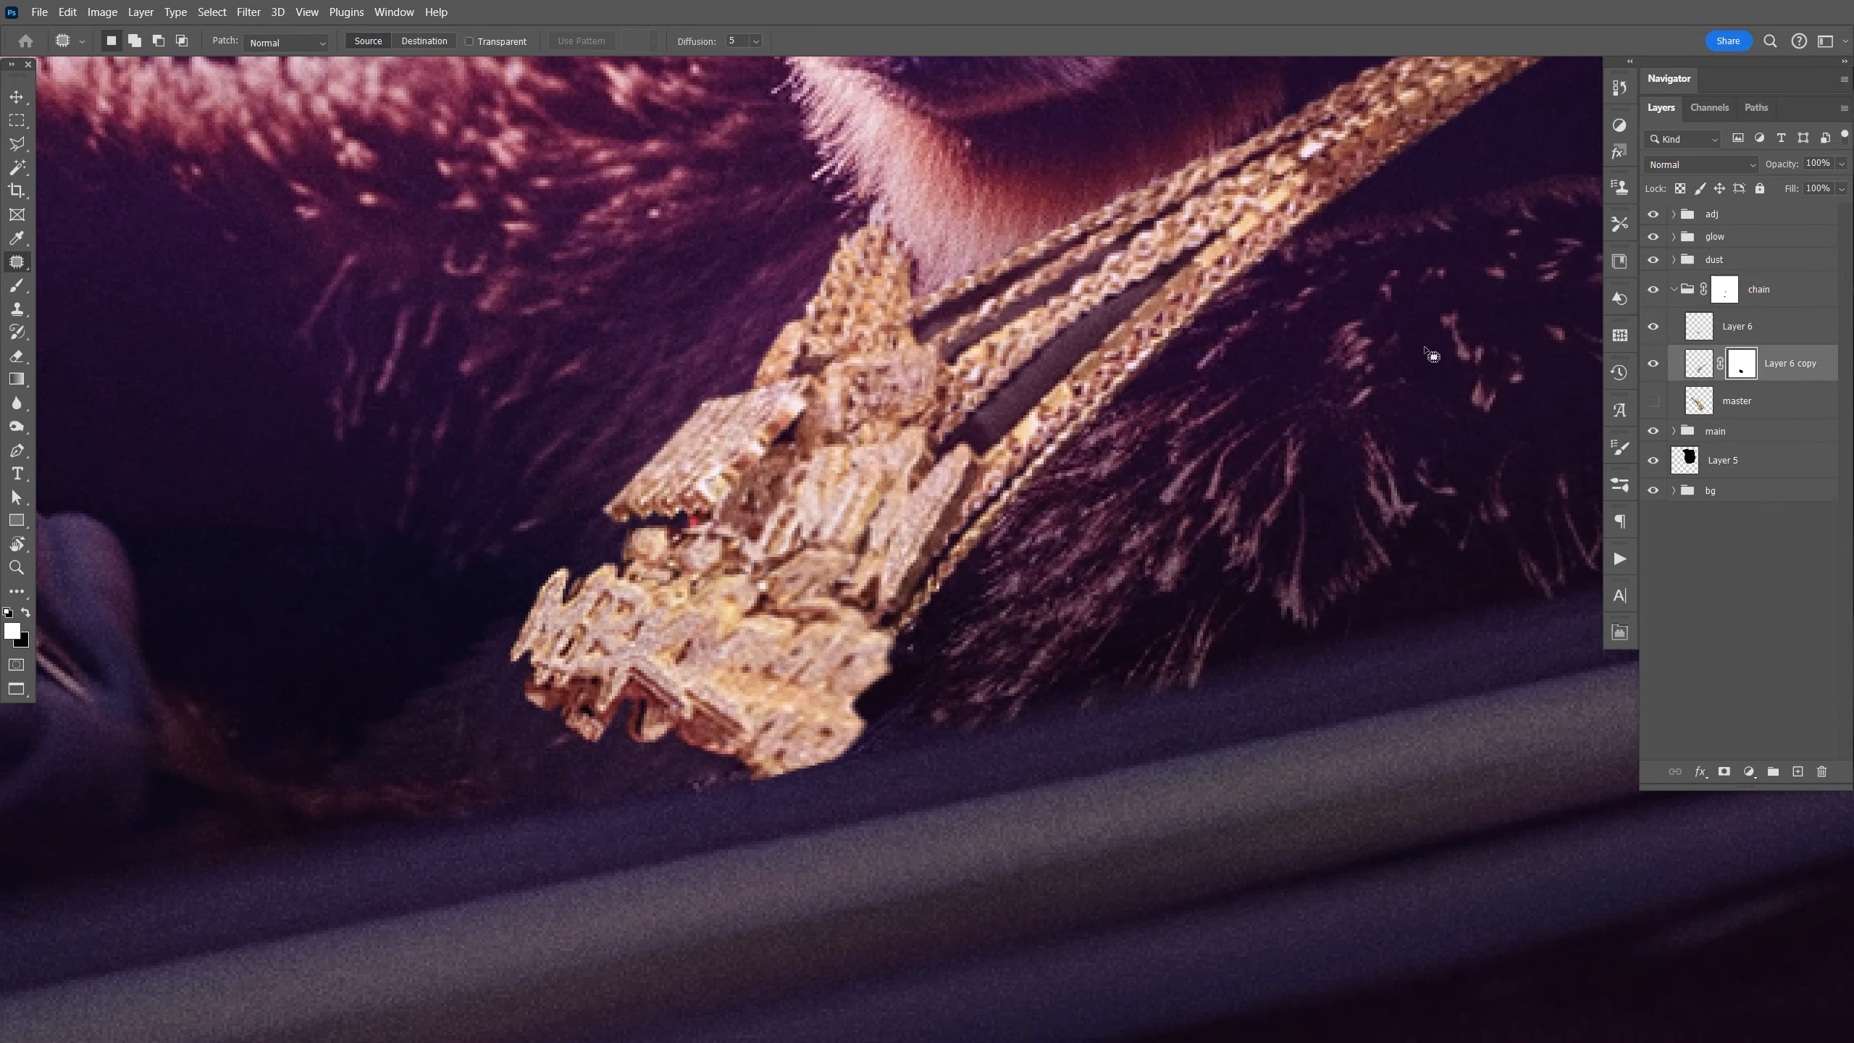
left_click(1656, 367)
left_click(1656, 367)
key("b")
key("x")
mouse_move(1028, 395)
left_mouse_down()
mouse_move(1130, 304)
mouse_move(986, 425)
mouse_move(1115, 310)
mouse_move(1032, 308)
mouse_move(1122, 247)
mouse_move(1004, 280)
mouse_move(1113, 313)
mouse_move(1003, 388)
left_mouse_up()
Place the masked chain group inside a new group and name that group "chain".
key("ctrl+0")
key("v")
left_click(1674, 289)
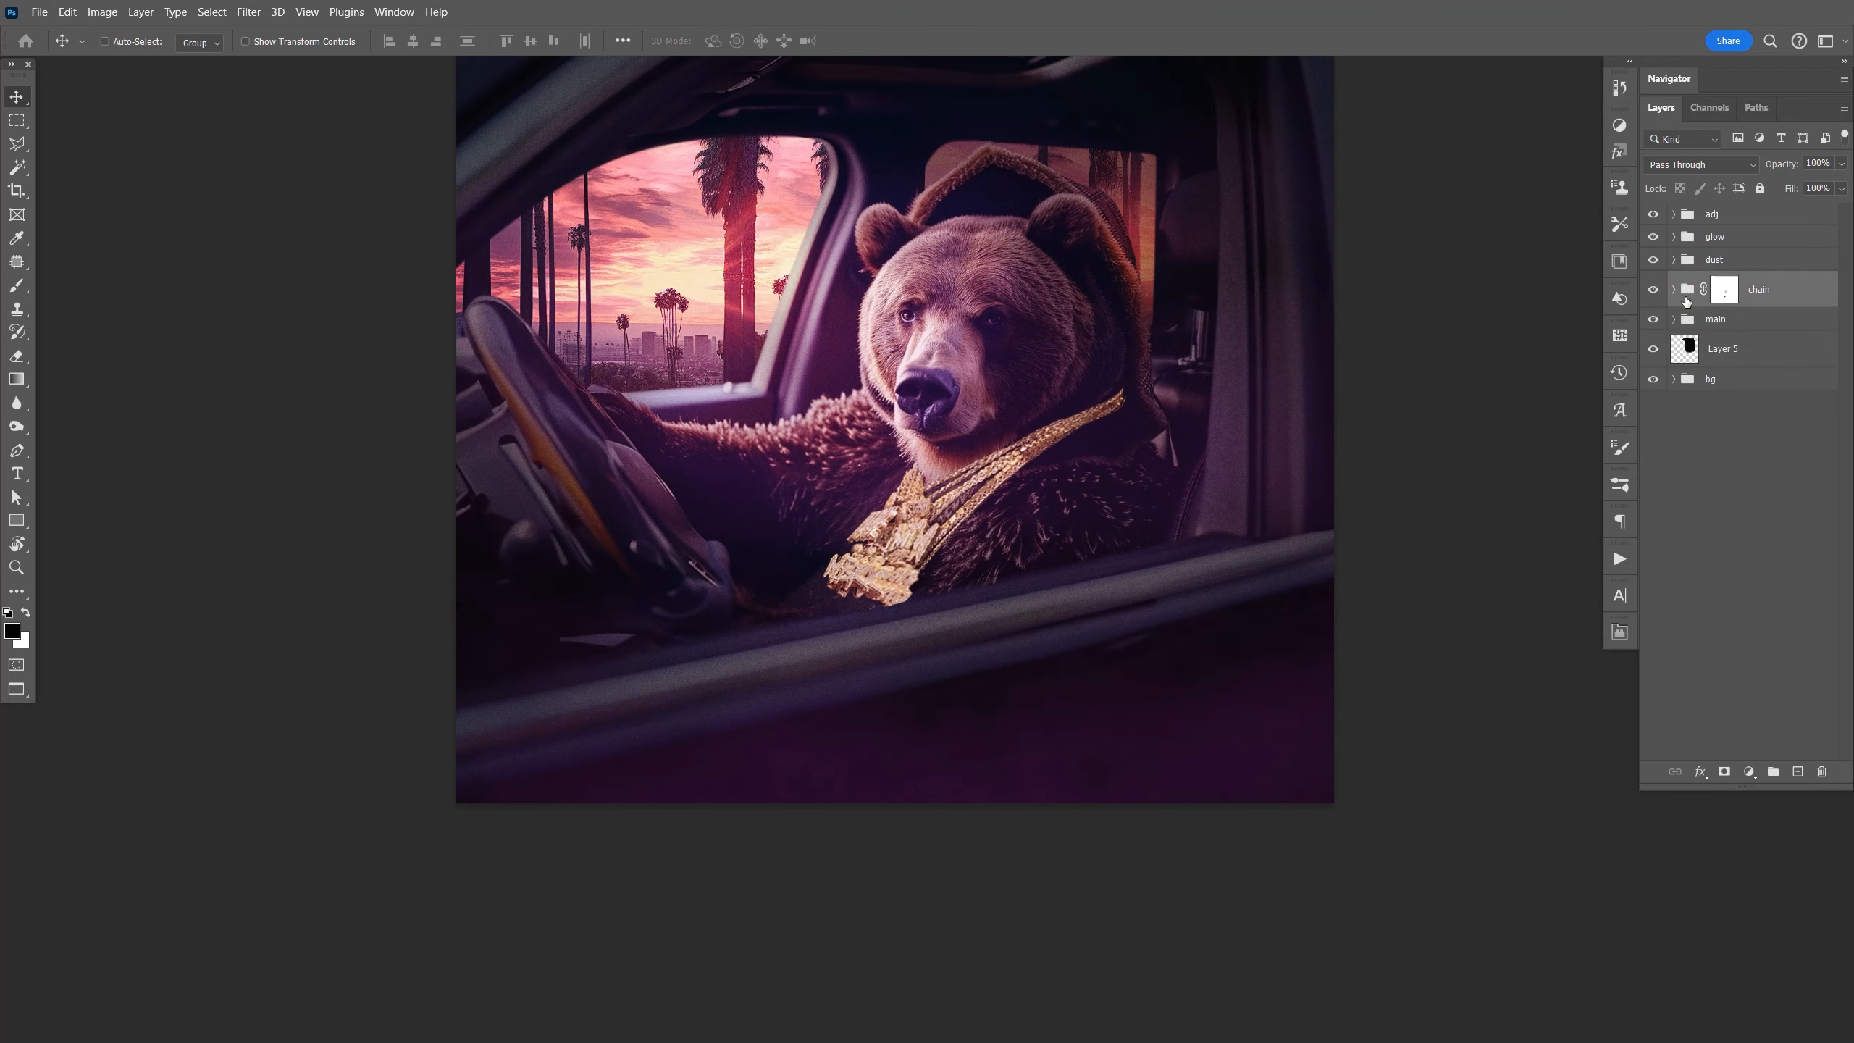
key("ctrl+g")
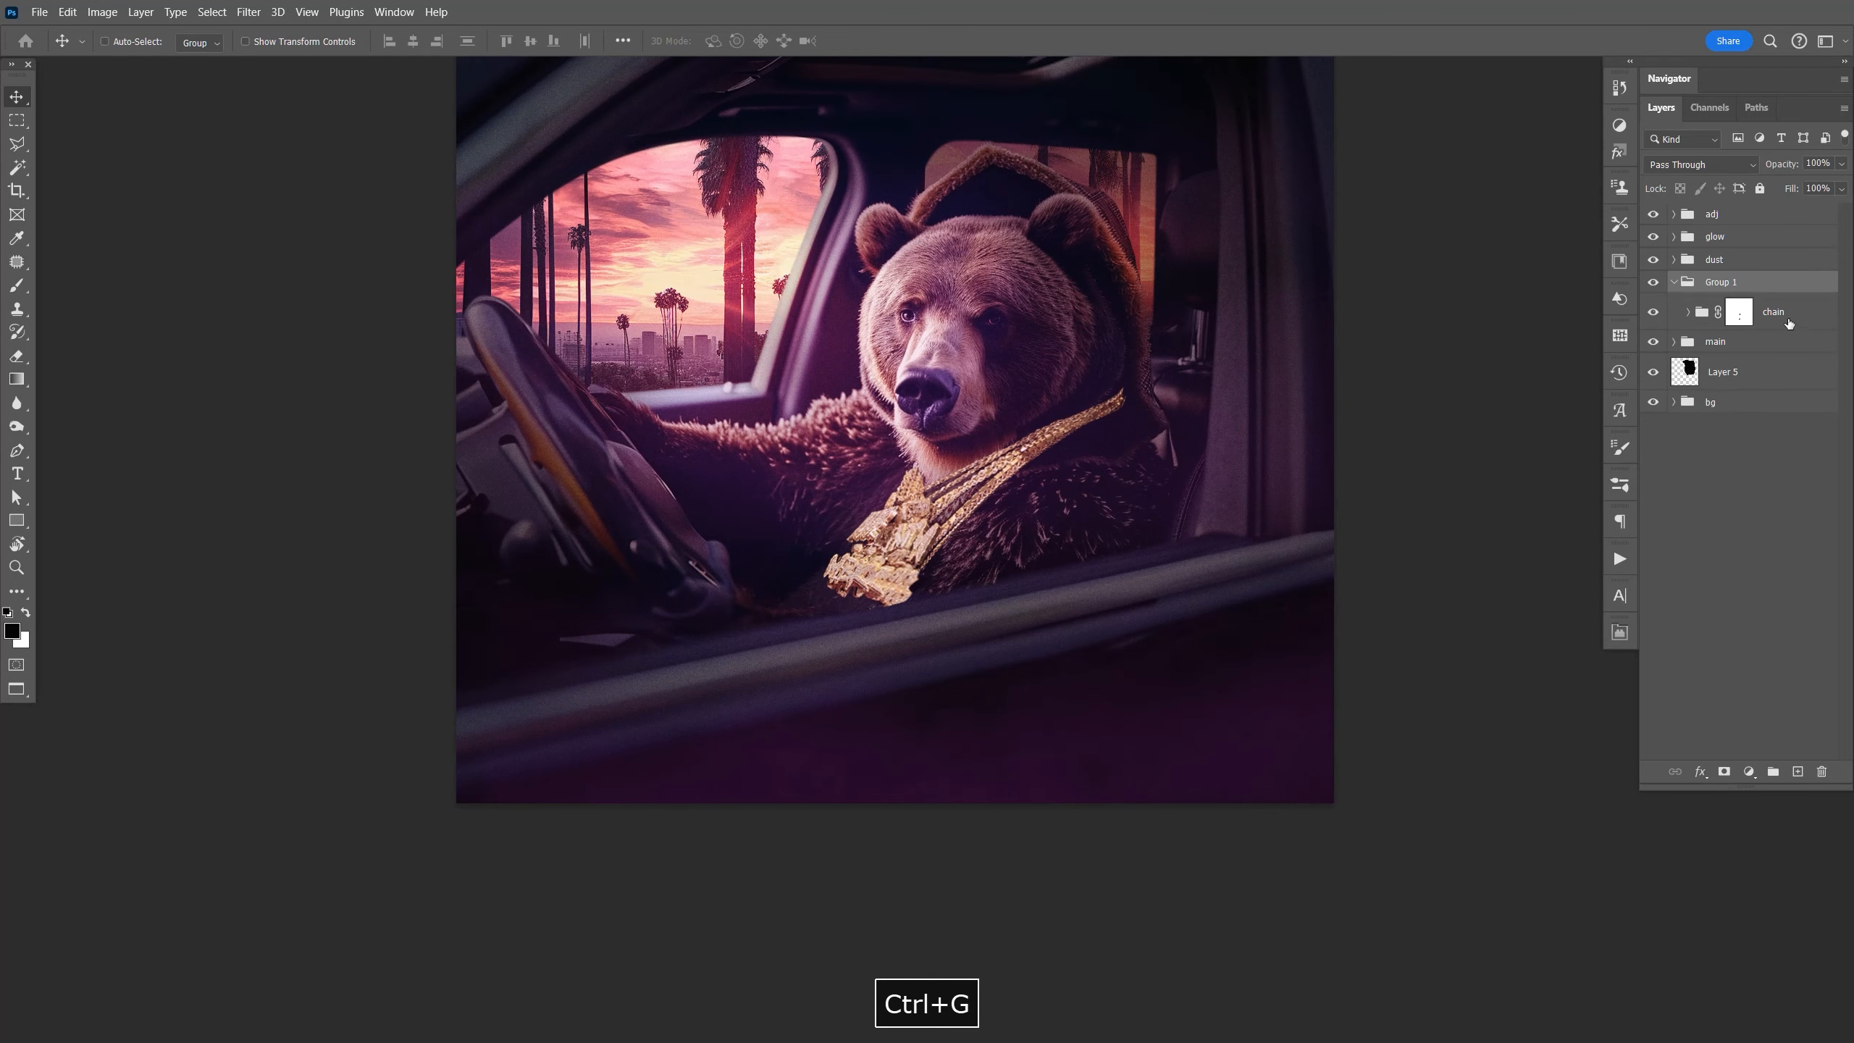
double_click(1721, 282)
type("chain")
key("Return")
Add a Levels adjustment clipped to the inner chain group, with midtones at 0.56 and output white at 144.
left_click(1809, 318)
left_click(1749, 771)
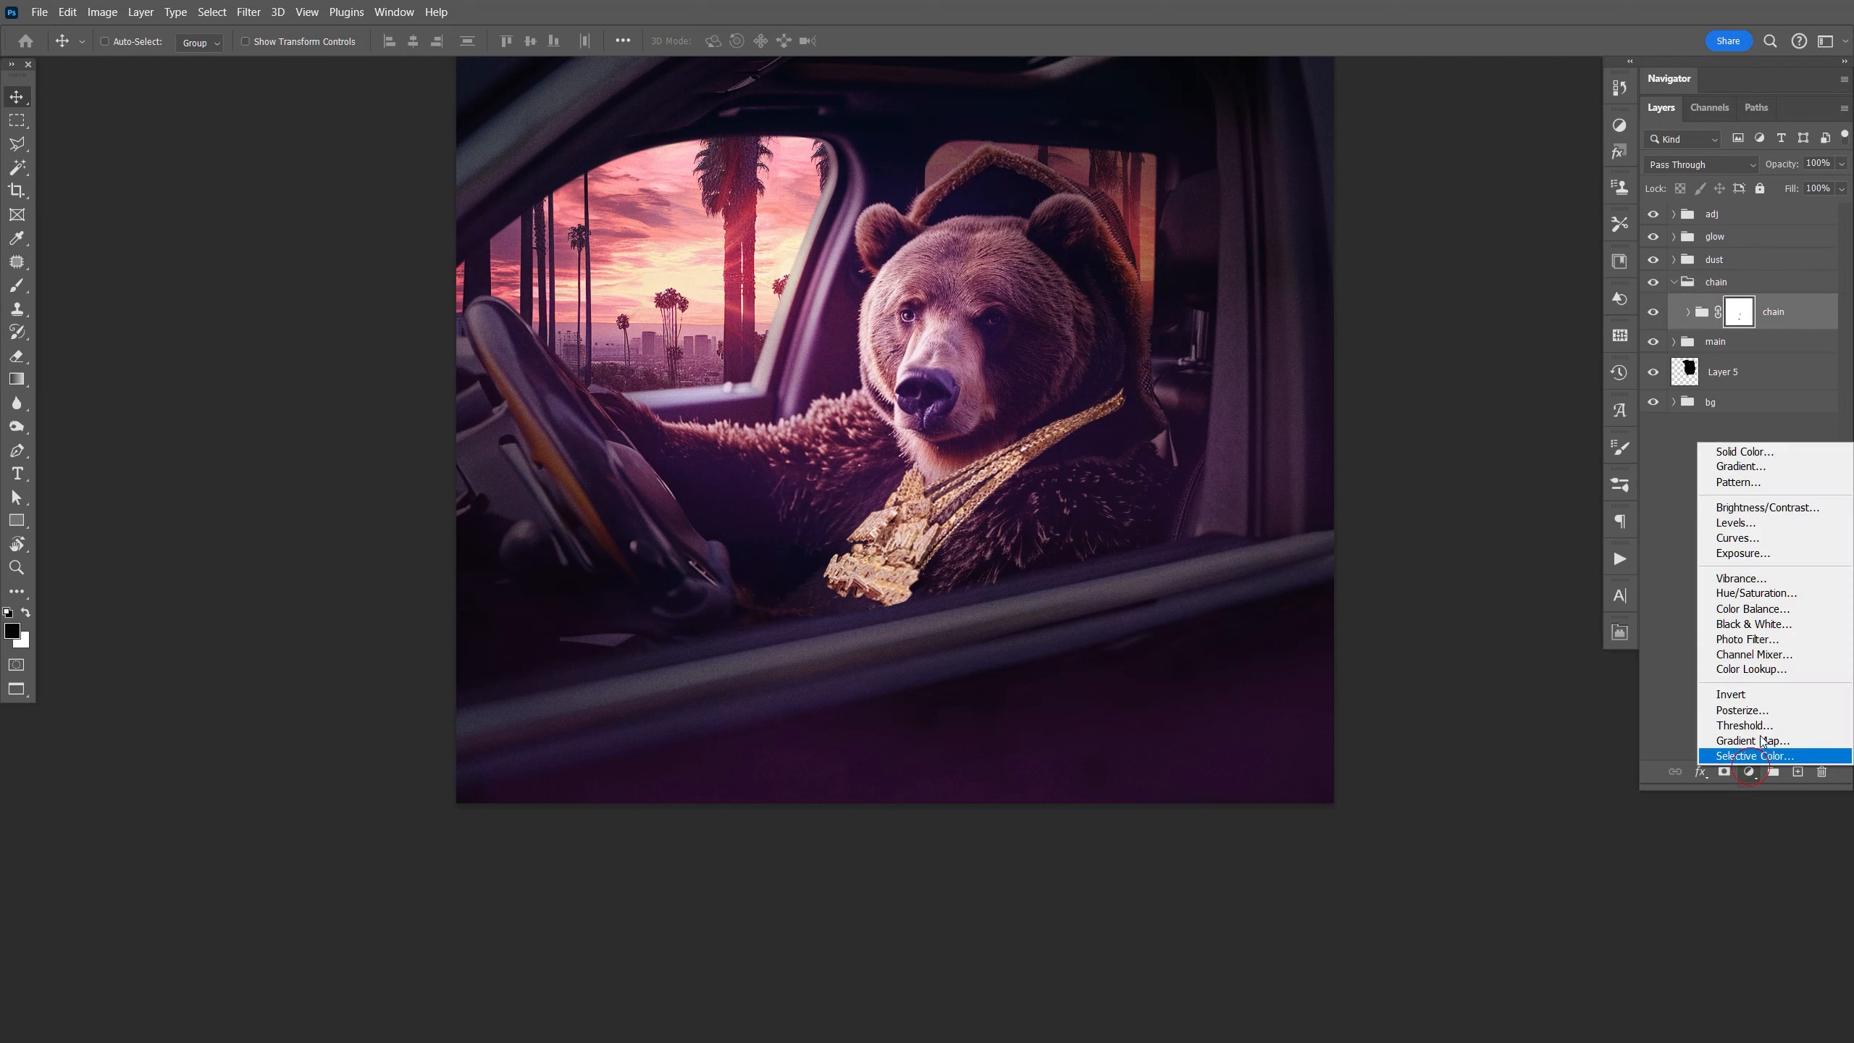
left_click(1770, 523)
left_click_drag(1578, 871, 1542, 869)
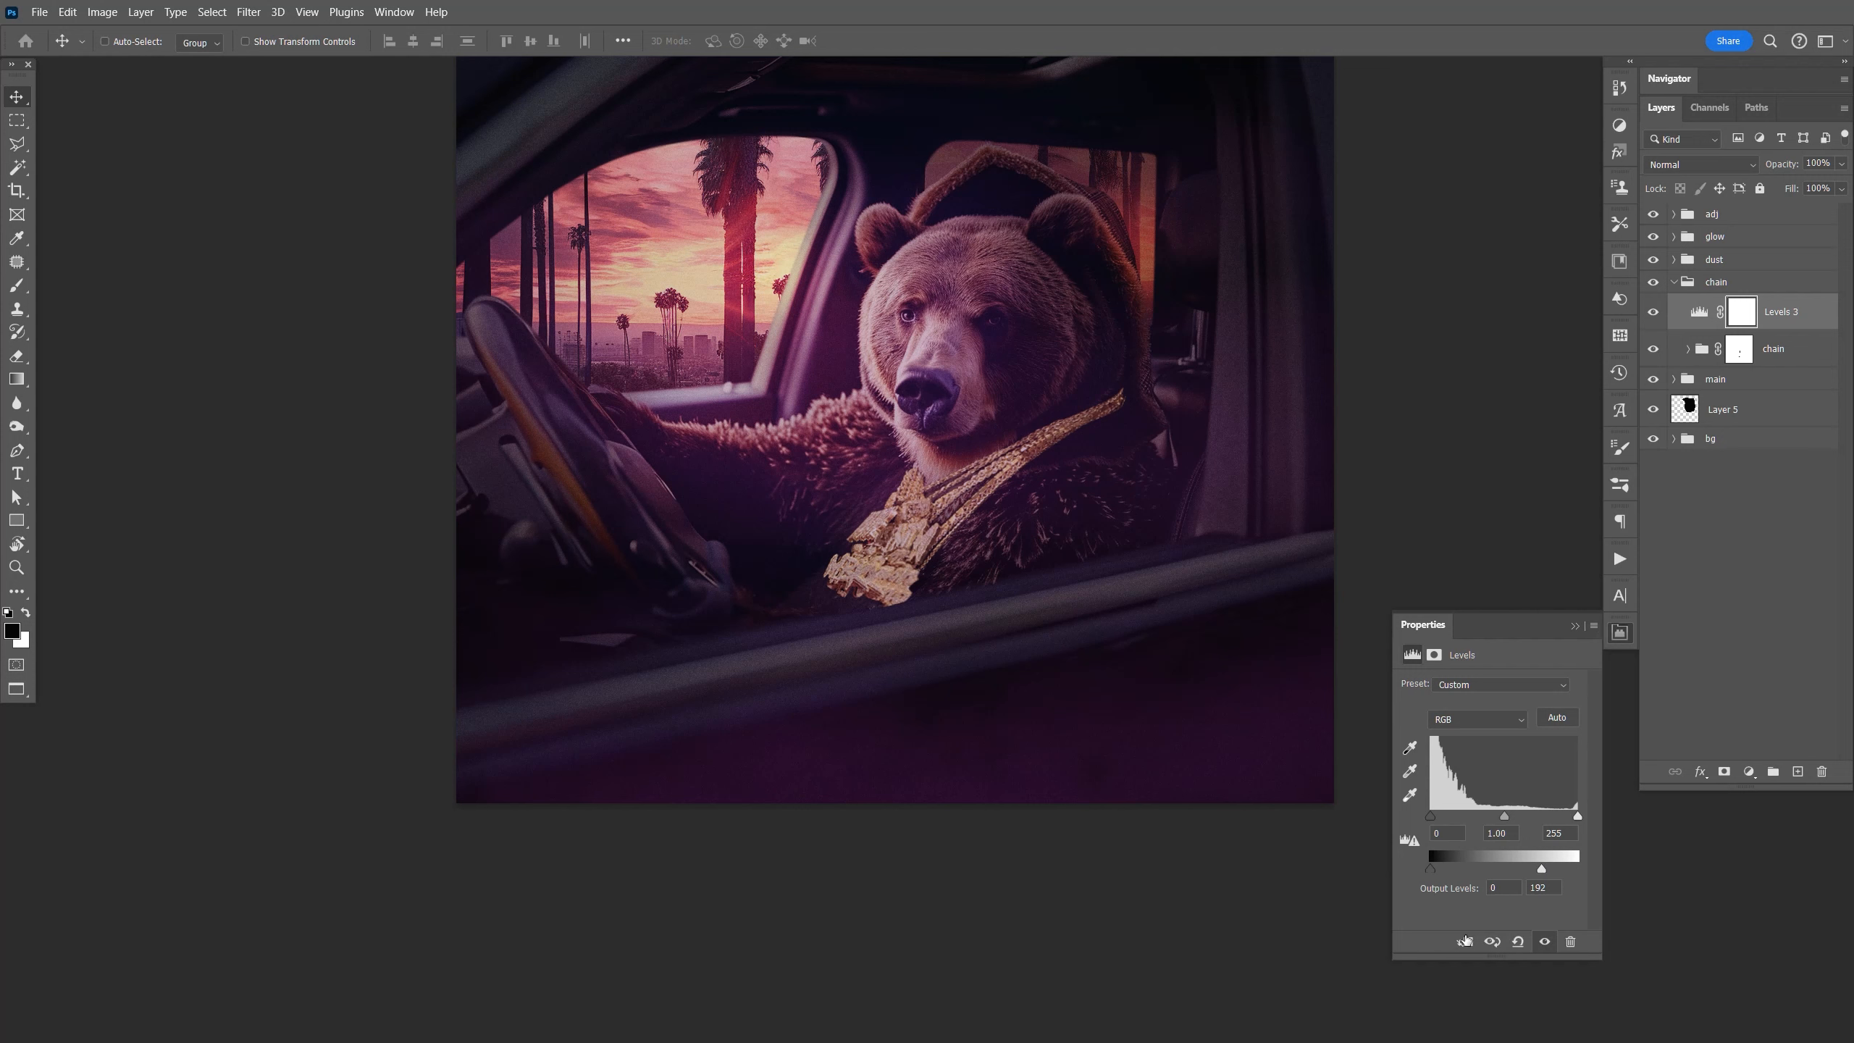
left_click(1465, 941)
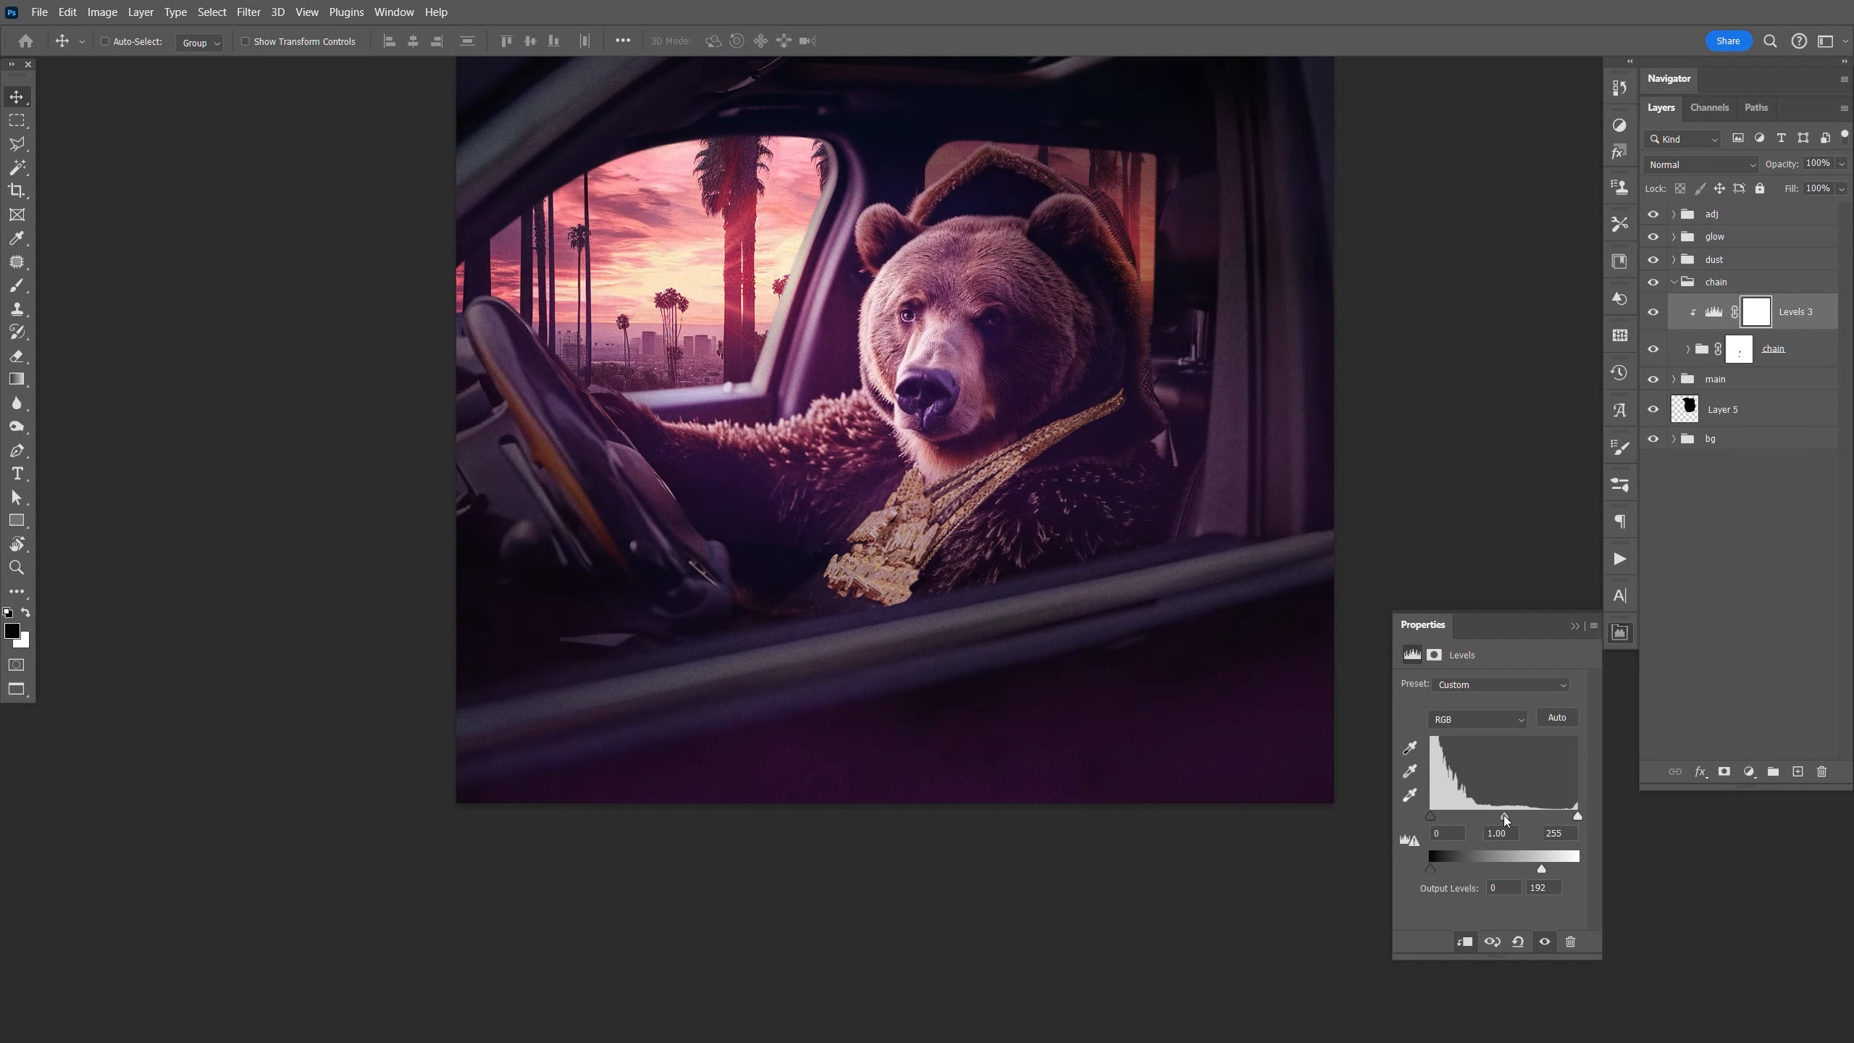
left_click_drag(1519, 817, 1531, 817)
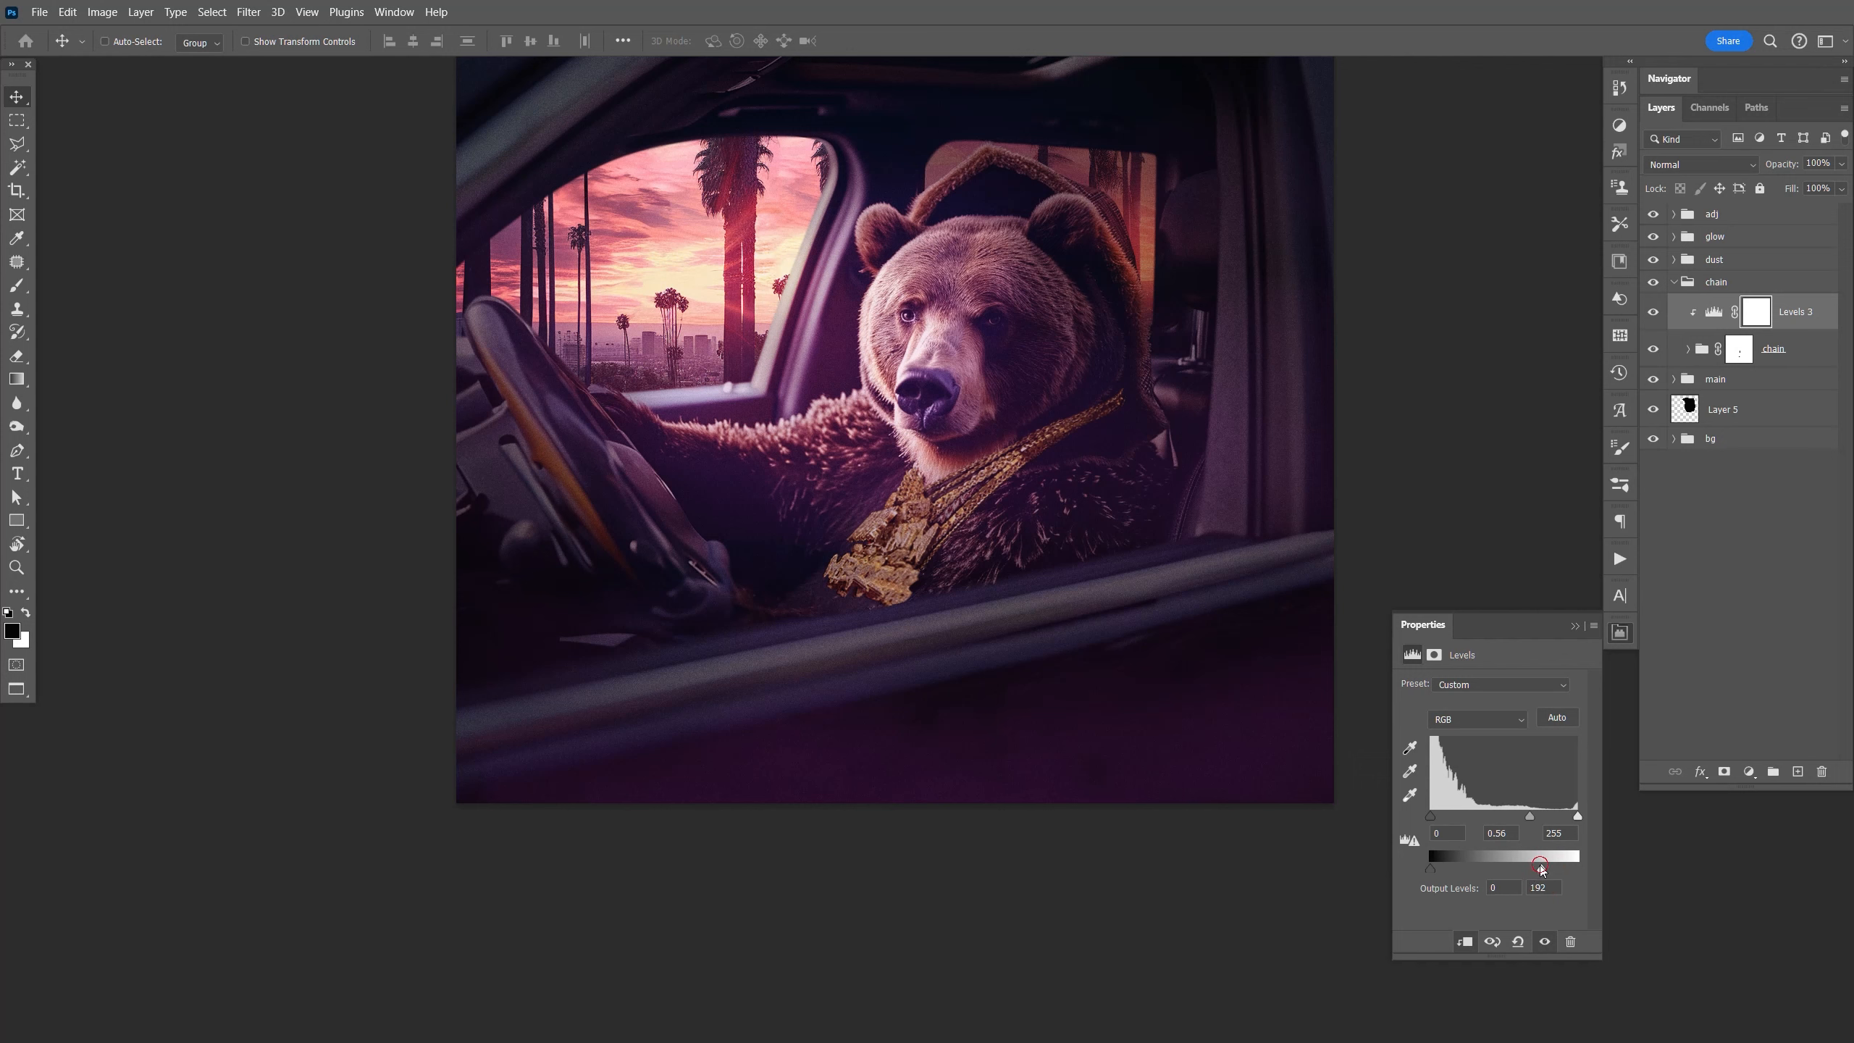
left_click_drag(1541, 869, 1513, 871)
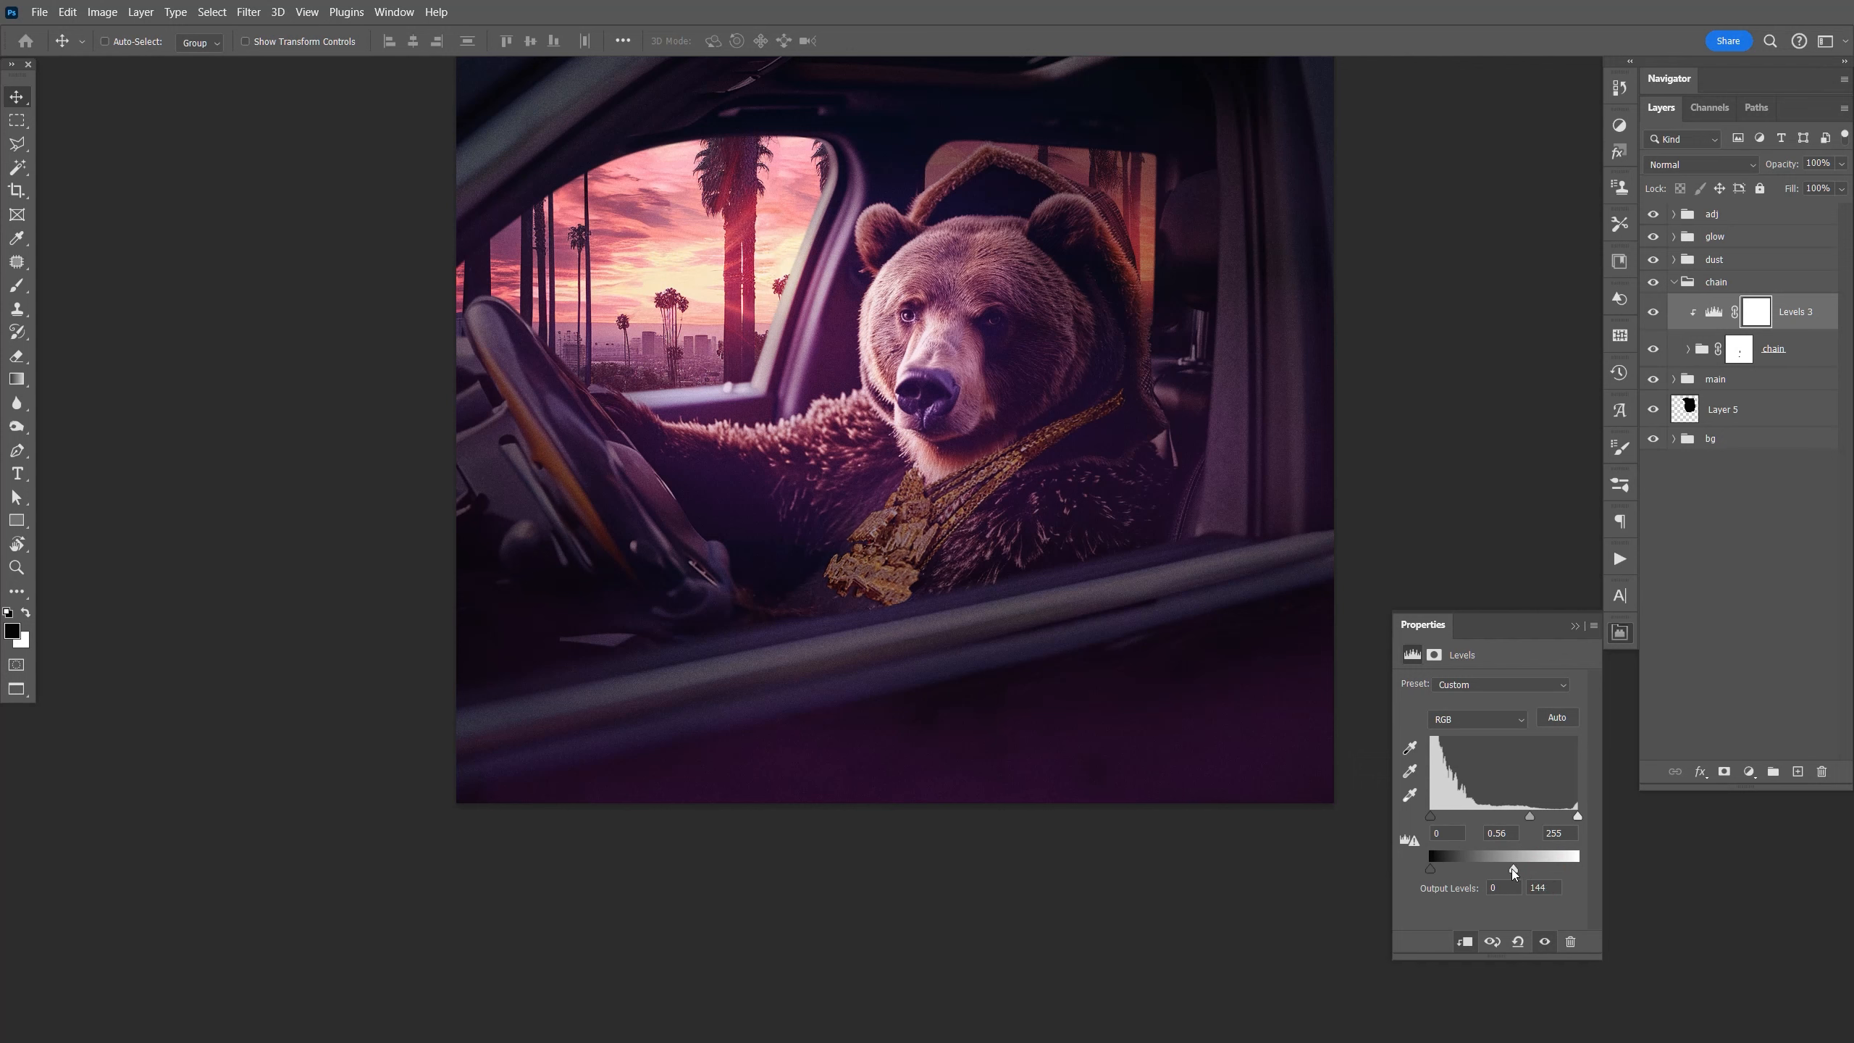
Paint black on the Levels 3 mask with a 300 px soft brush over the gold pendant to remove the darkening there.
left_click(1619, 632)
key("b")
key("x")
key("bracketright")
key("bracketright")
key("bracketright")
key("bracketright")
key("bracketright")
key("bracketright")
key("bracketright")
key("bracketright")
key("bracketright")
key("bracketright")
key("bracketright")
key("bracketright")
key("bracketright")
key("bracketright")
key("x")
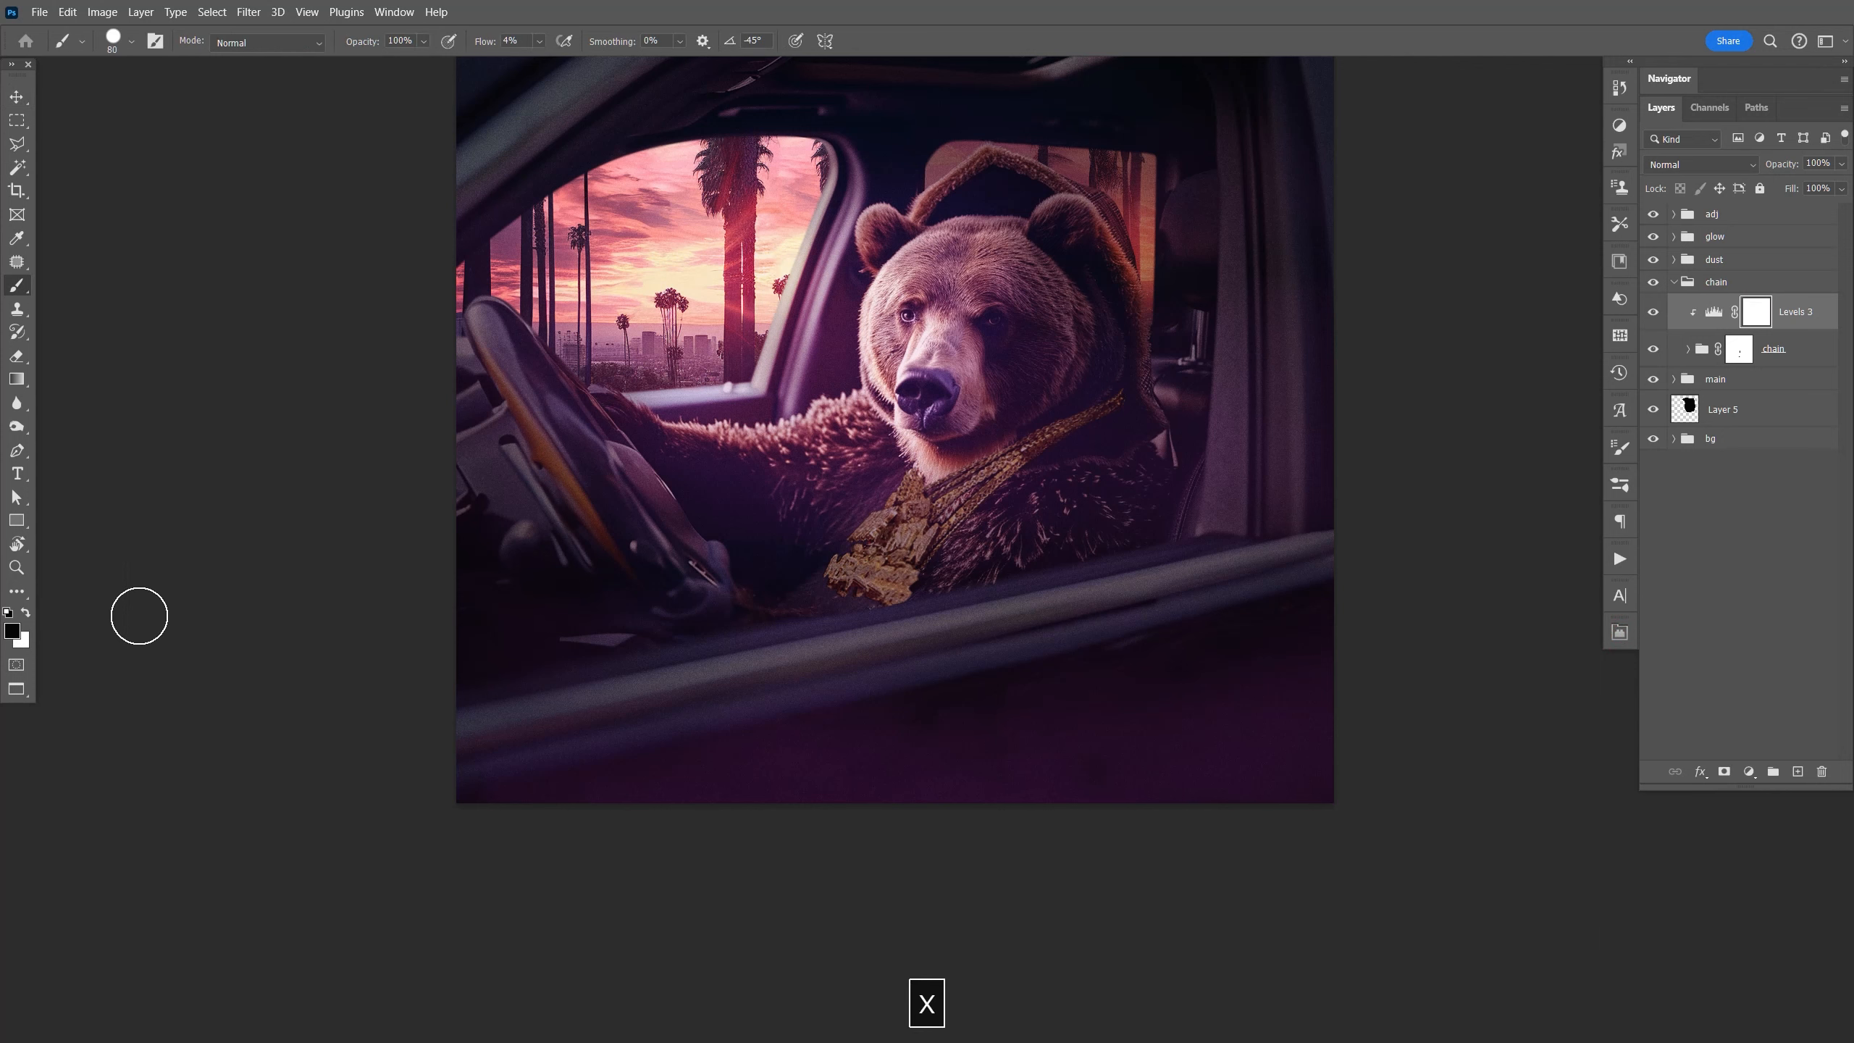
key("bracketright")
key("bracketright")
key("bracketright")
key("bracketright")
key("bracketright")
key("bracketright")
key("bracketright")
key("bracketright")
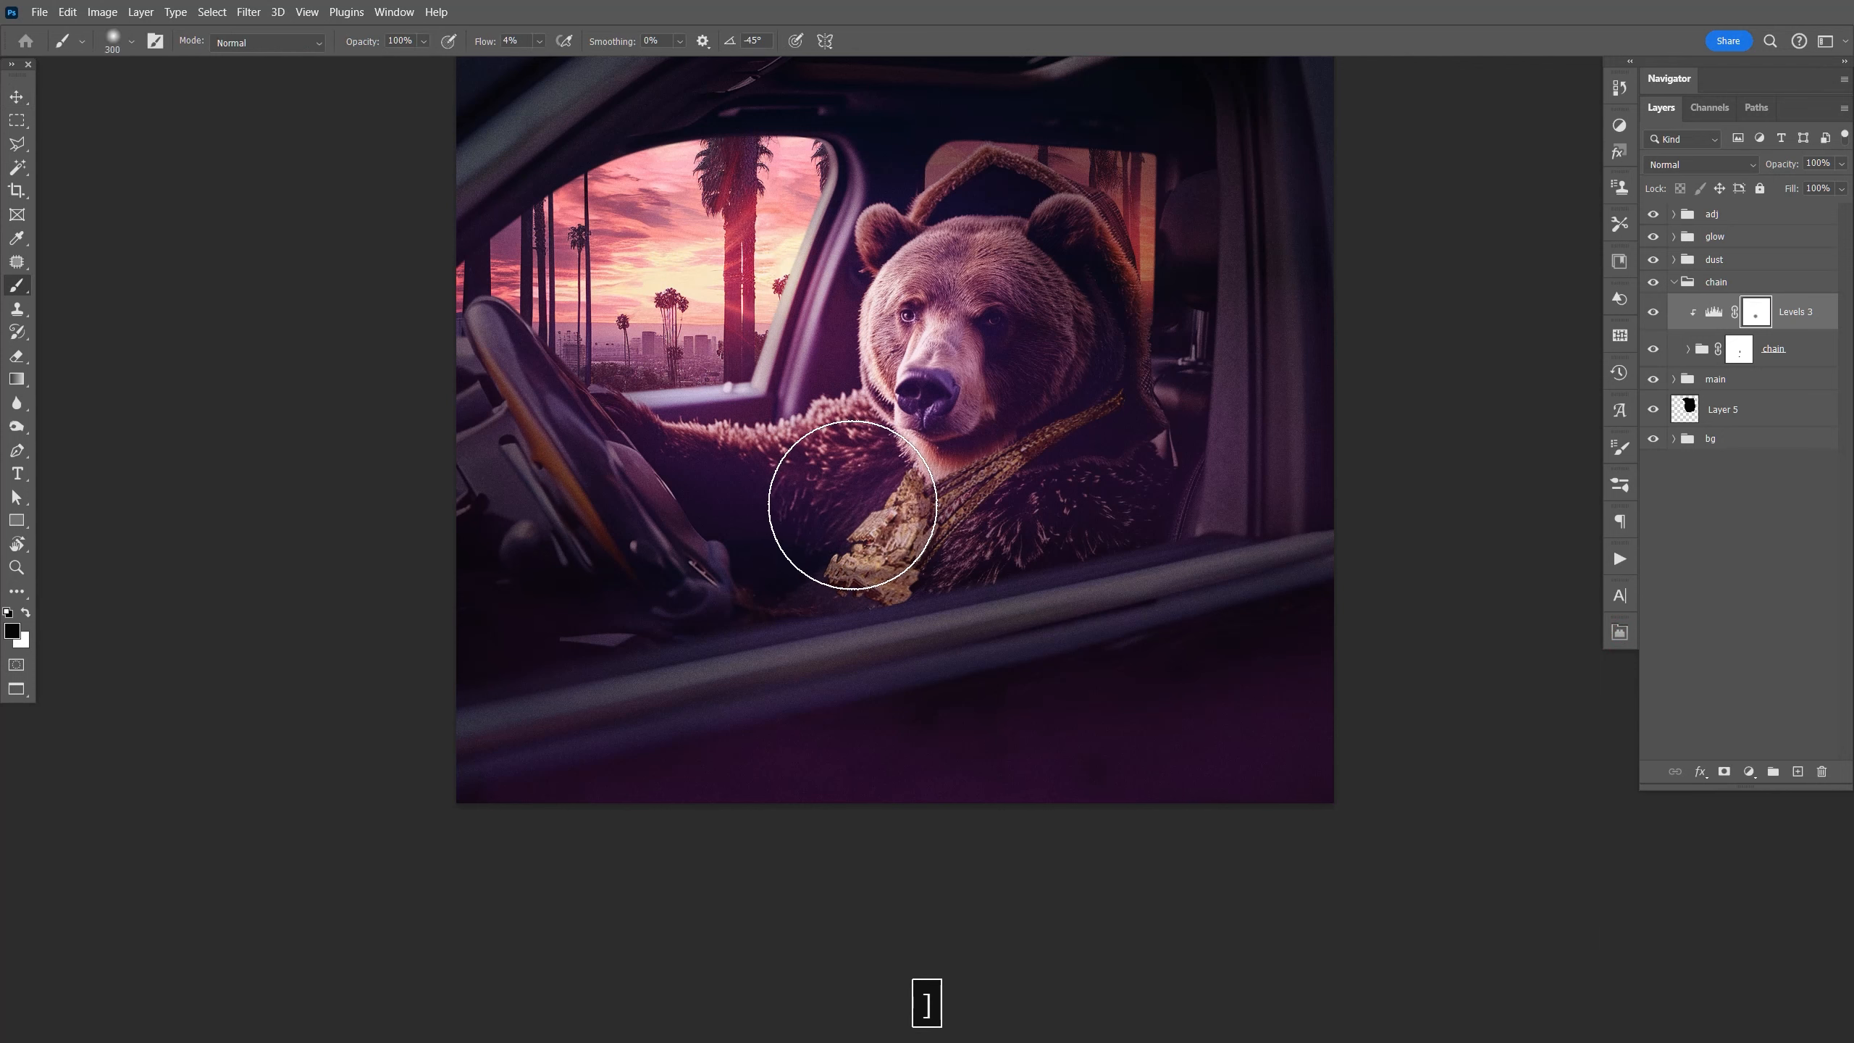
mouse_move(842, 498)
left_mouse_down()
mouse_move(828, 489)
mouse_move(977, 496)
mouse_move(1078, 421)
mouse_move(994, 476)
mouse_move(850, 486)
mouse_move(869, 489)
mouse_move(848, 551)
left_mouse_up()
Paint white on the Levels 3 mask with a 70 px brush along the pendant's lower edge to restore the darkening.
key("x")
key("bracketleft")
key("bracketleft")
key("bracketleft")
key("bracketleft")
key("bracketleft")
key("bracketleft")
key("bracketleft")
key("bracketleft")
key("bracketleft")
mouse_move(851, 630)
left_mouse_down()
mouse_move(929, 603)
mouse_move(964, 552)
left_mouse_up()
left_click_drag(913, 610, 828, 637)
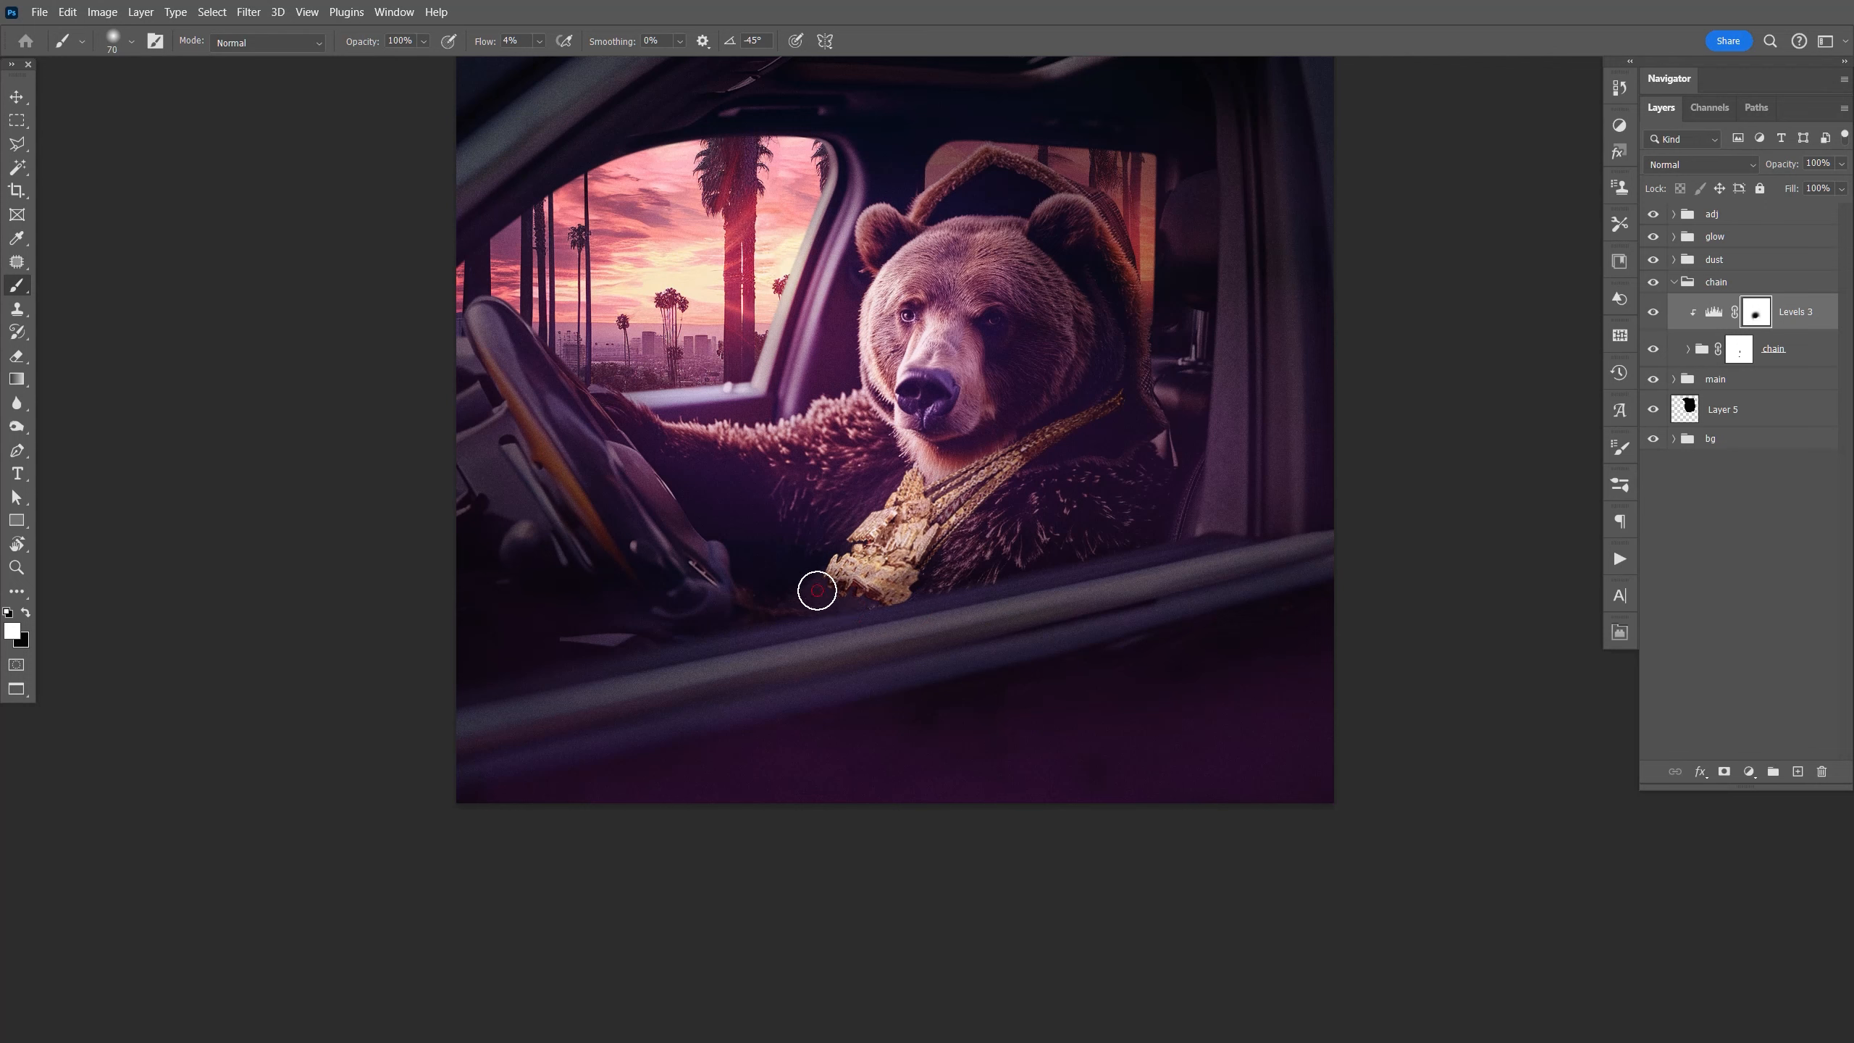
left_click_drag(923, 593, 943, 580)
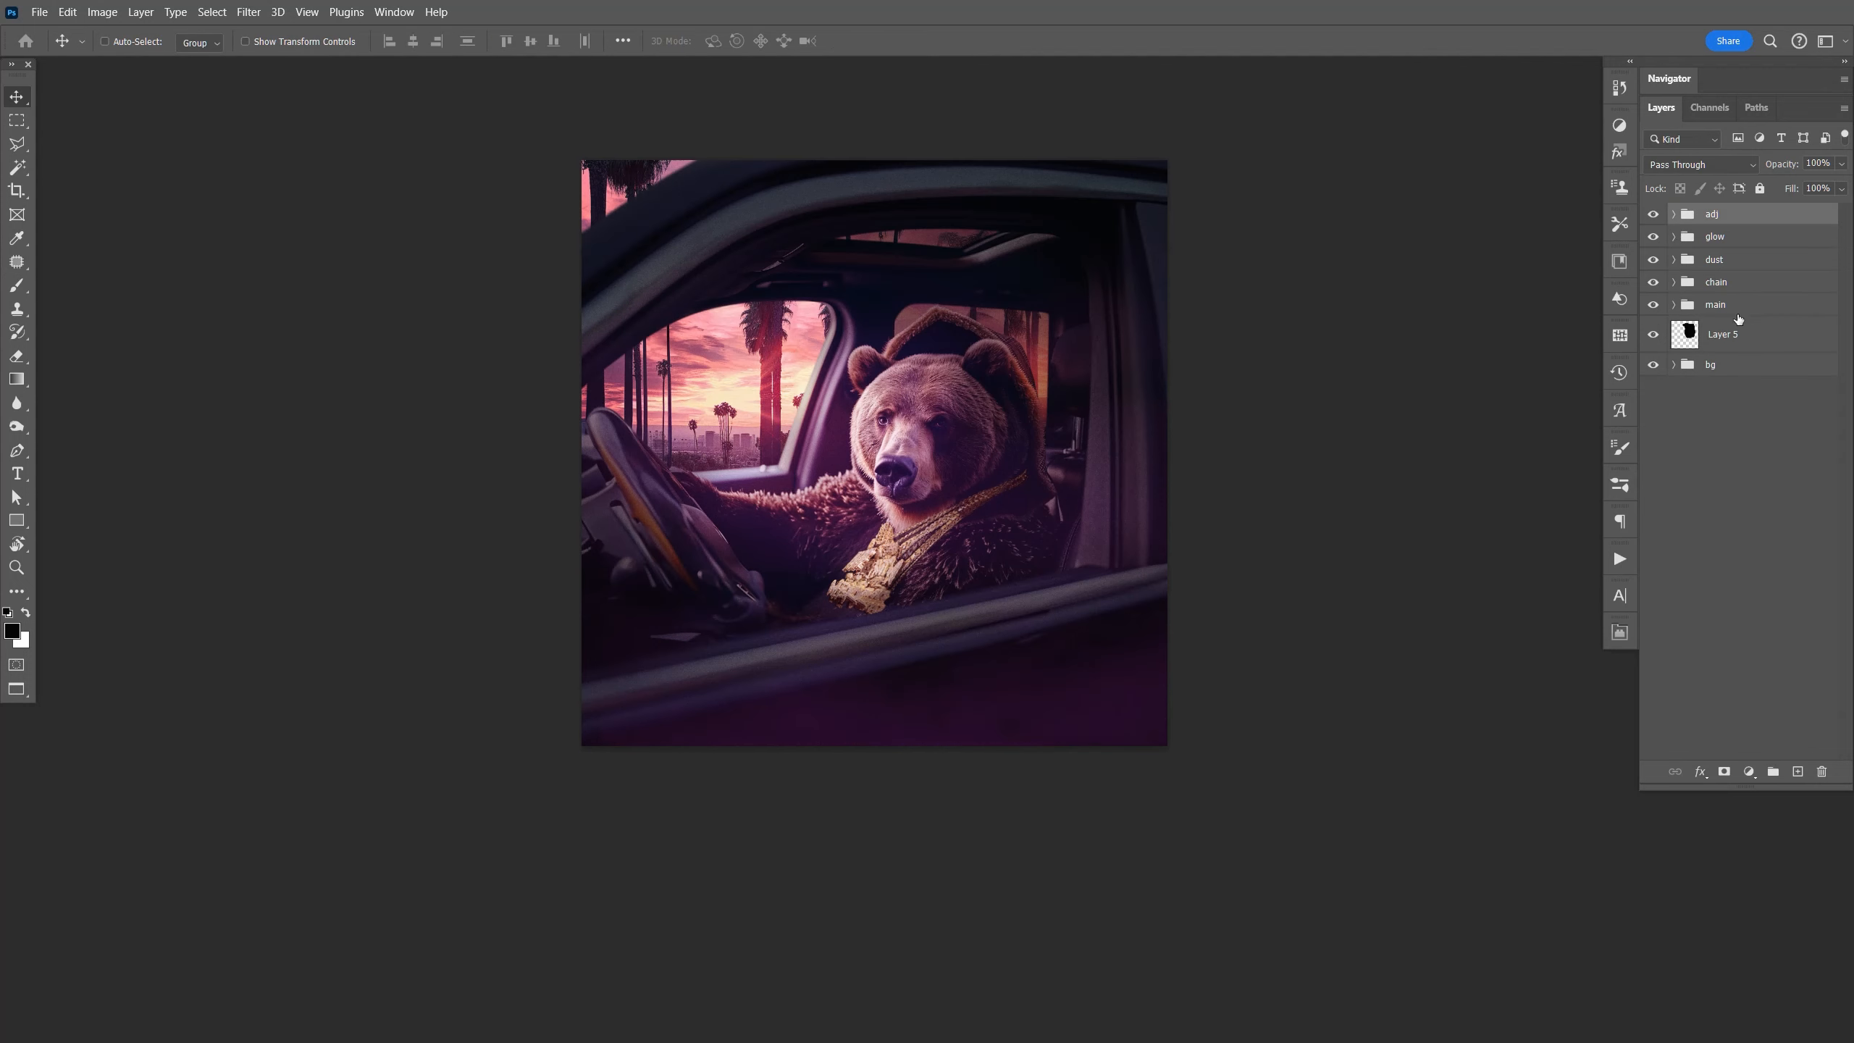
Compare the necklace area up close with the nested chain group hidden and shown.
left_click(1674, 306)
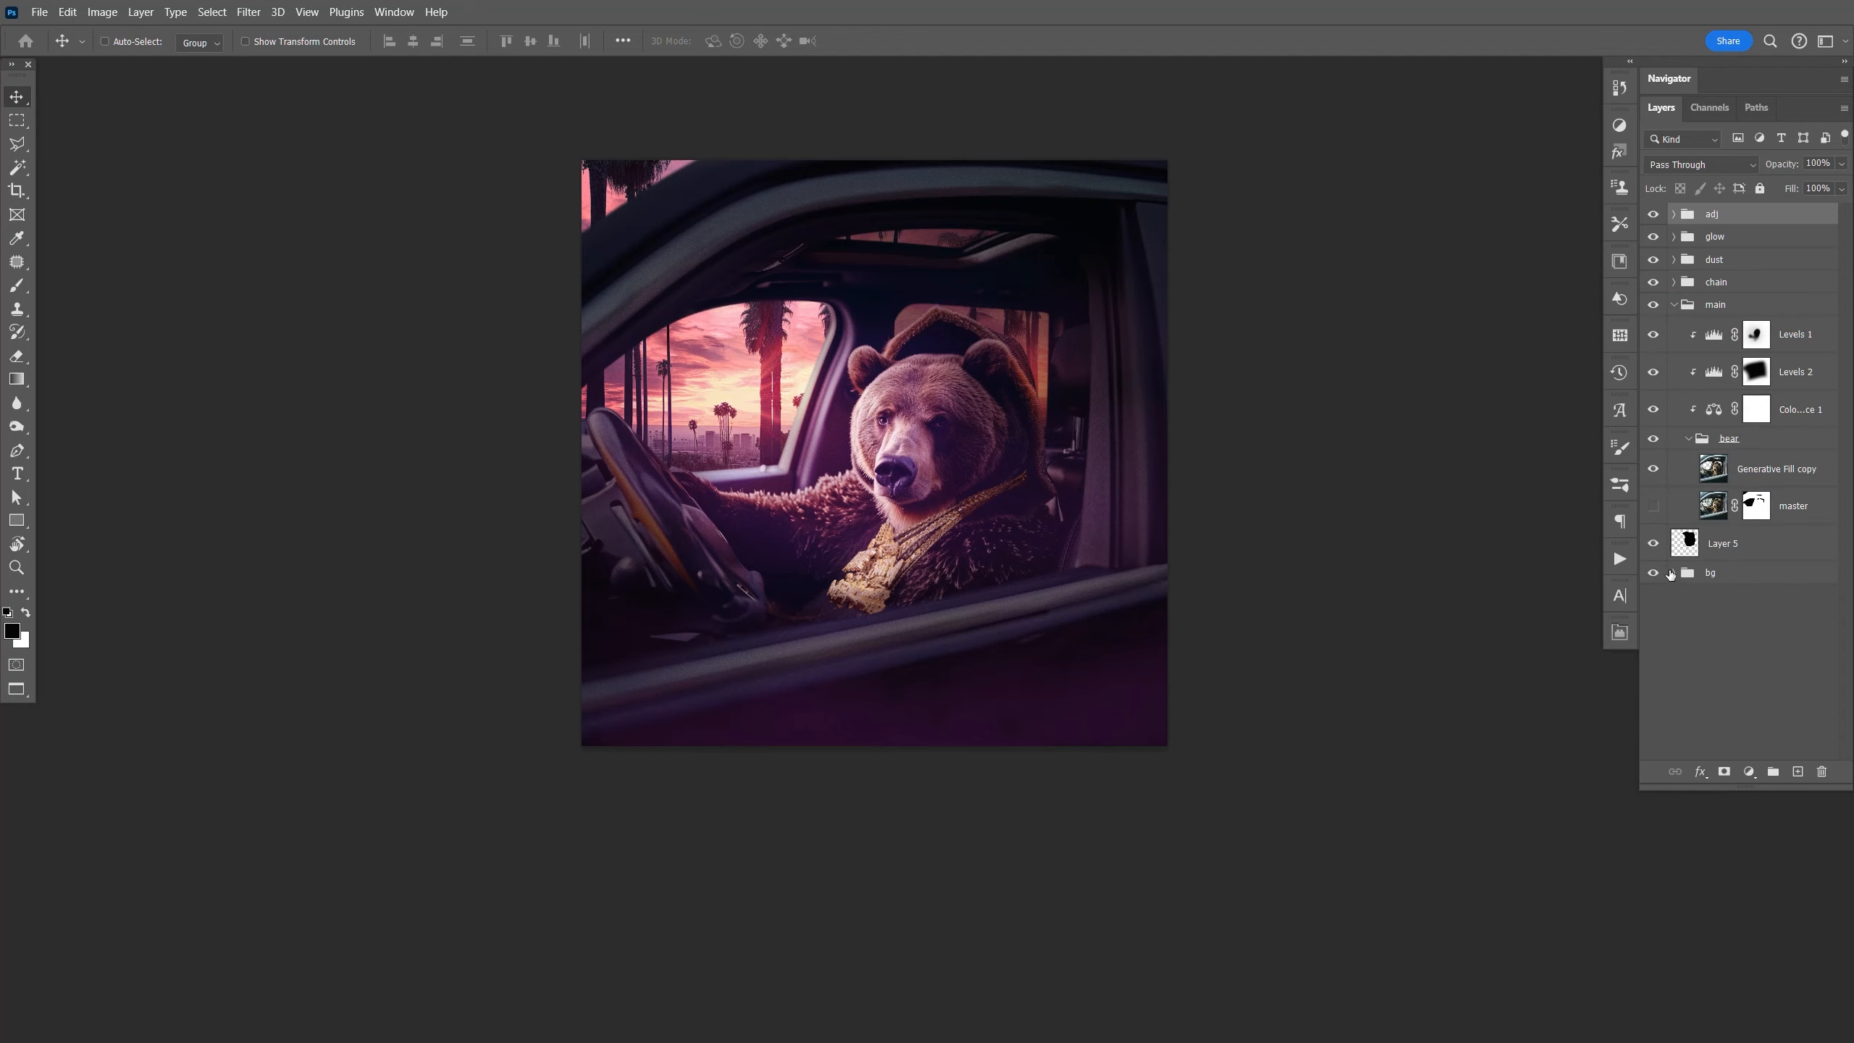
left_click(1674, 306)
left_click(1674, 282)
left_click(1697, 351)
key("x")
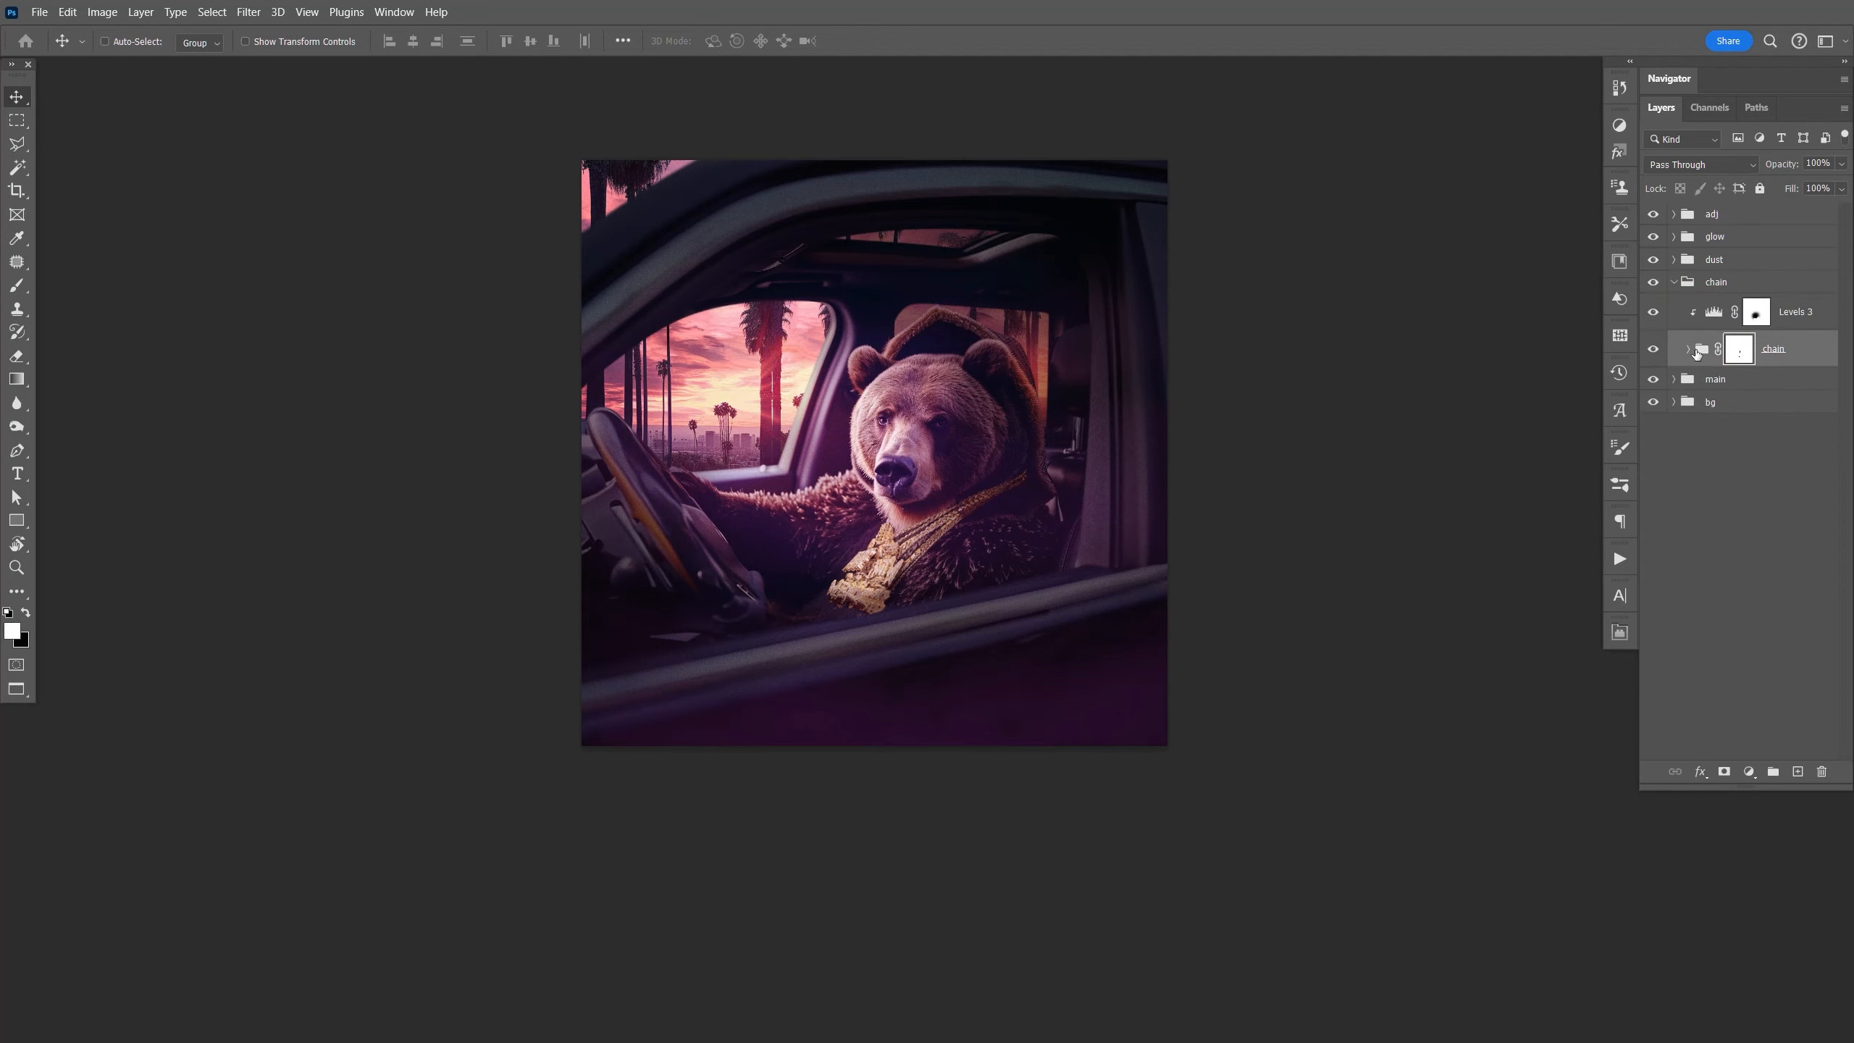
key("ctrl+equal")
key("ctrl+equal")
key("ctrl+equal")
key("ctrl+equal")
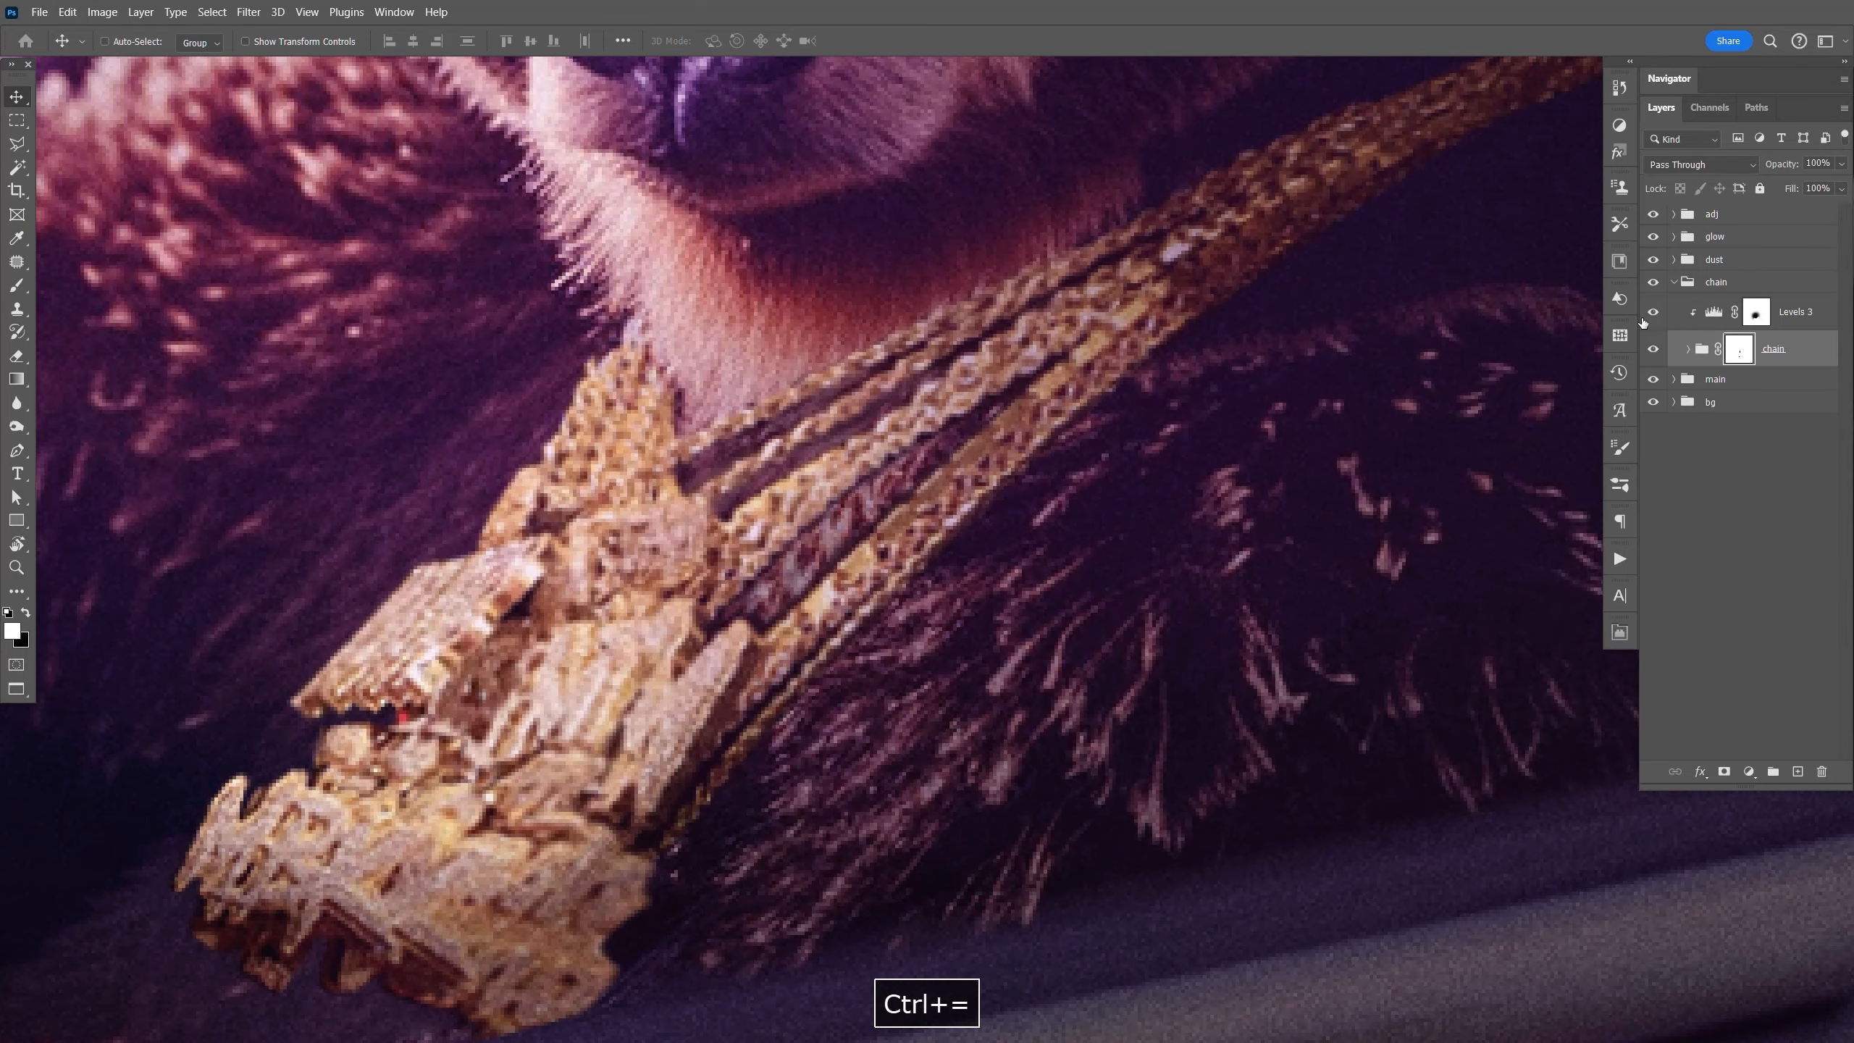
left_click(1655, 349)
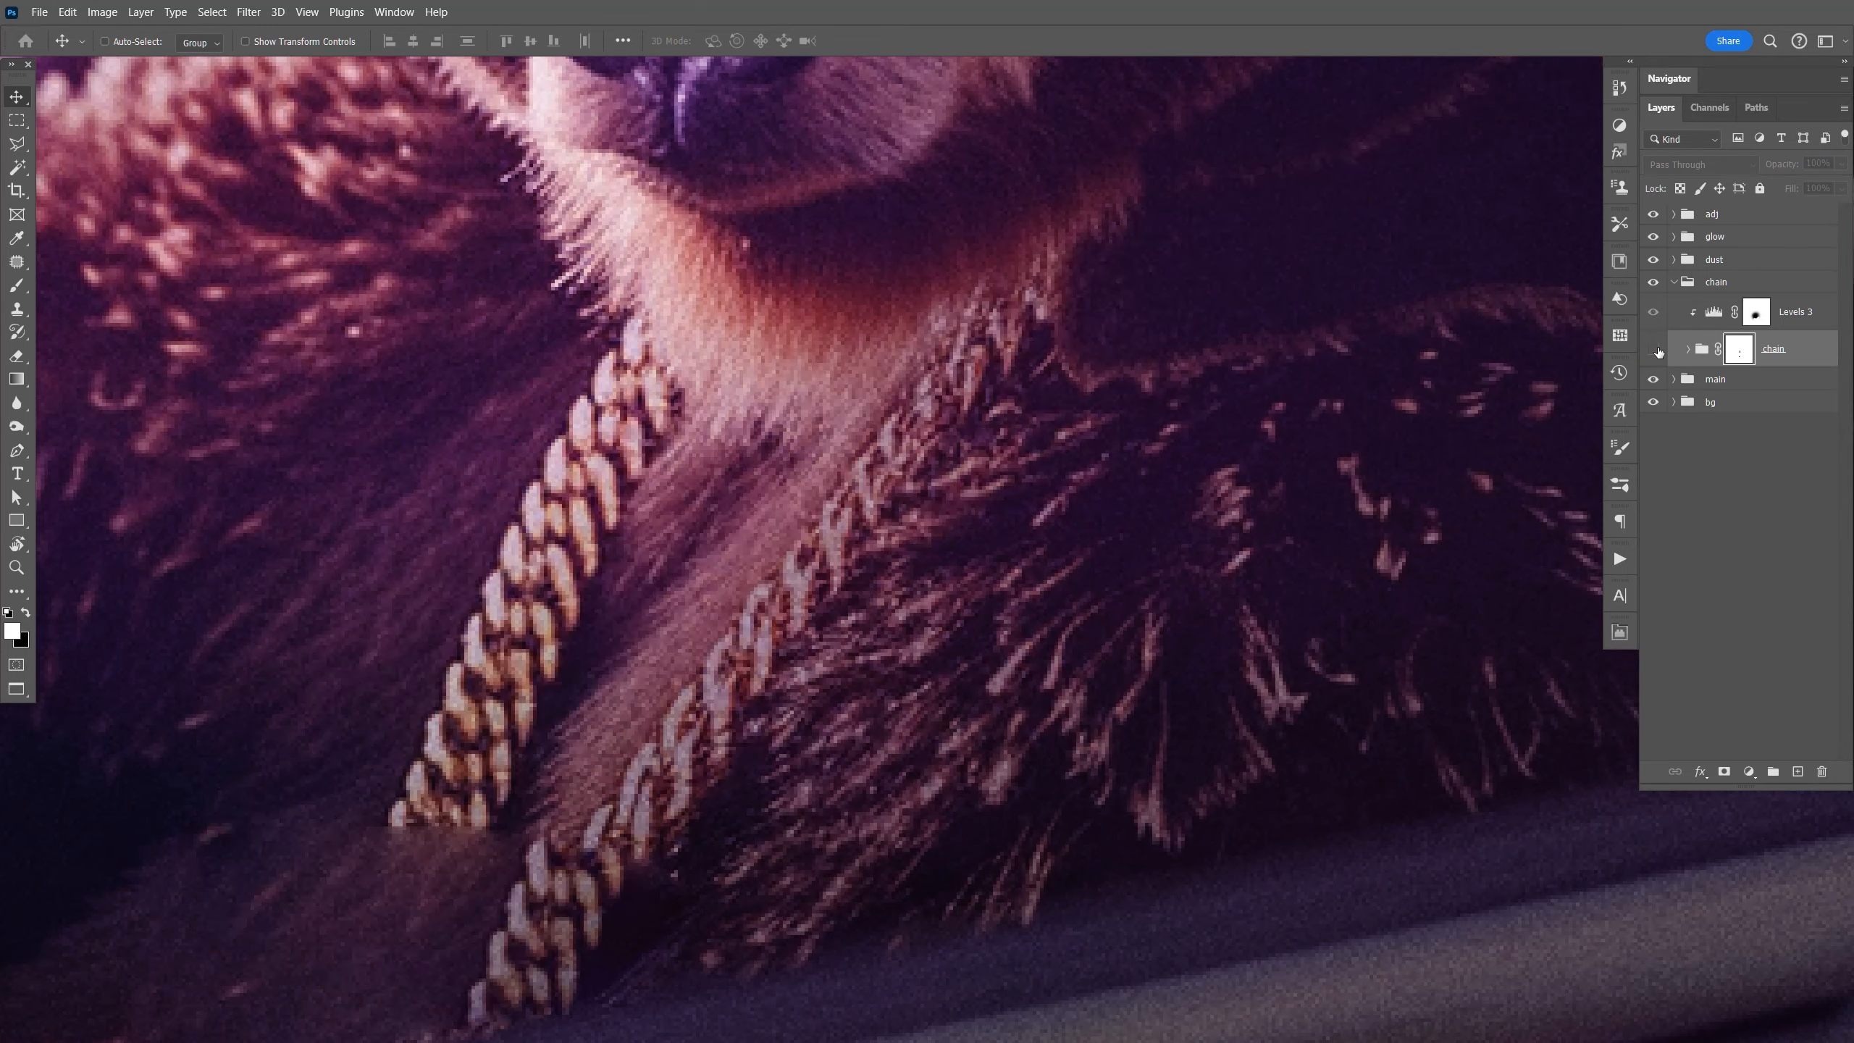
left_click(1654, 349)
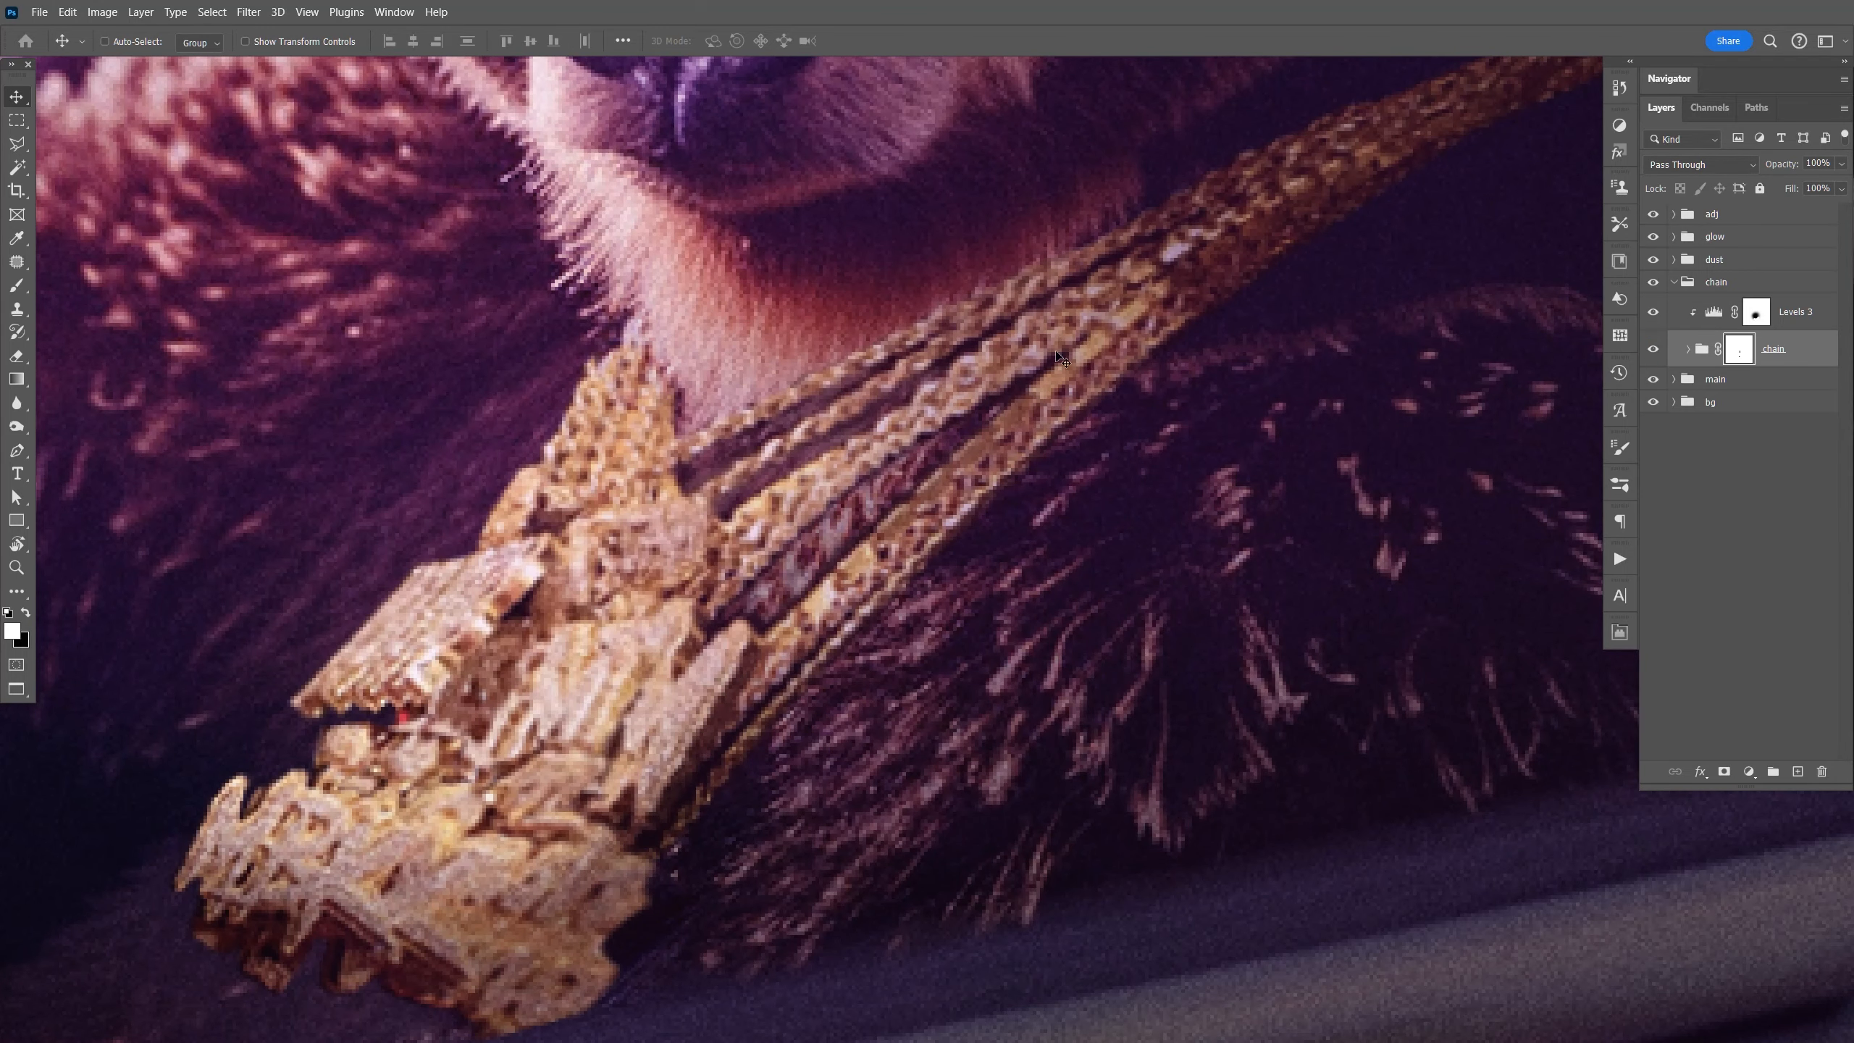
left_click(1653, 348)
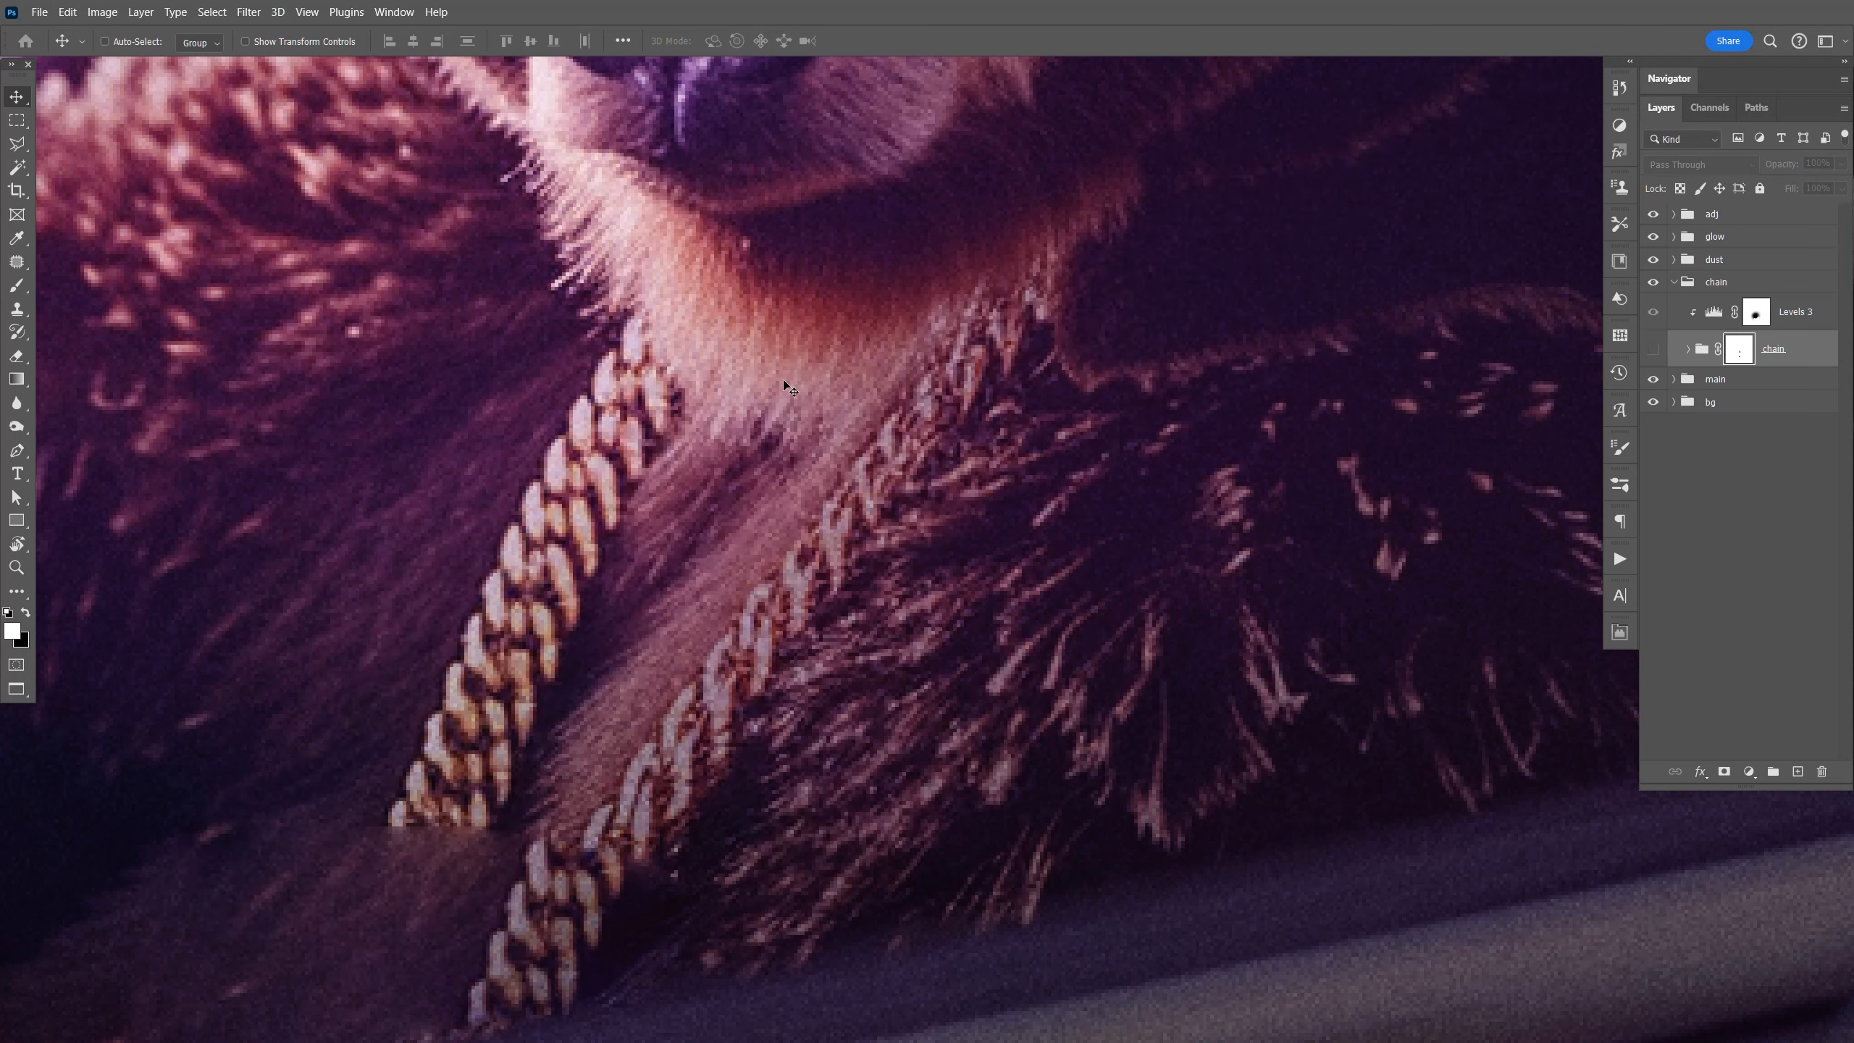
left_click(1654, 349)
Paint black on the nested chain group's mask with a 5 px brush to hide the upper strand below the chin, and save the file.
key("b")
key("x")
key("bracketleft")
key("bracketleft")
key("bracketleft")
key("bracketleft")
key("bracketleft")
key("bracketleft")
key("bracketleft")
key("bracketleft")
key("bracketleft")
key("bracketleft")
key("bracketleft")
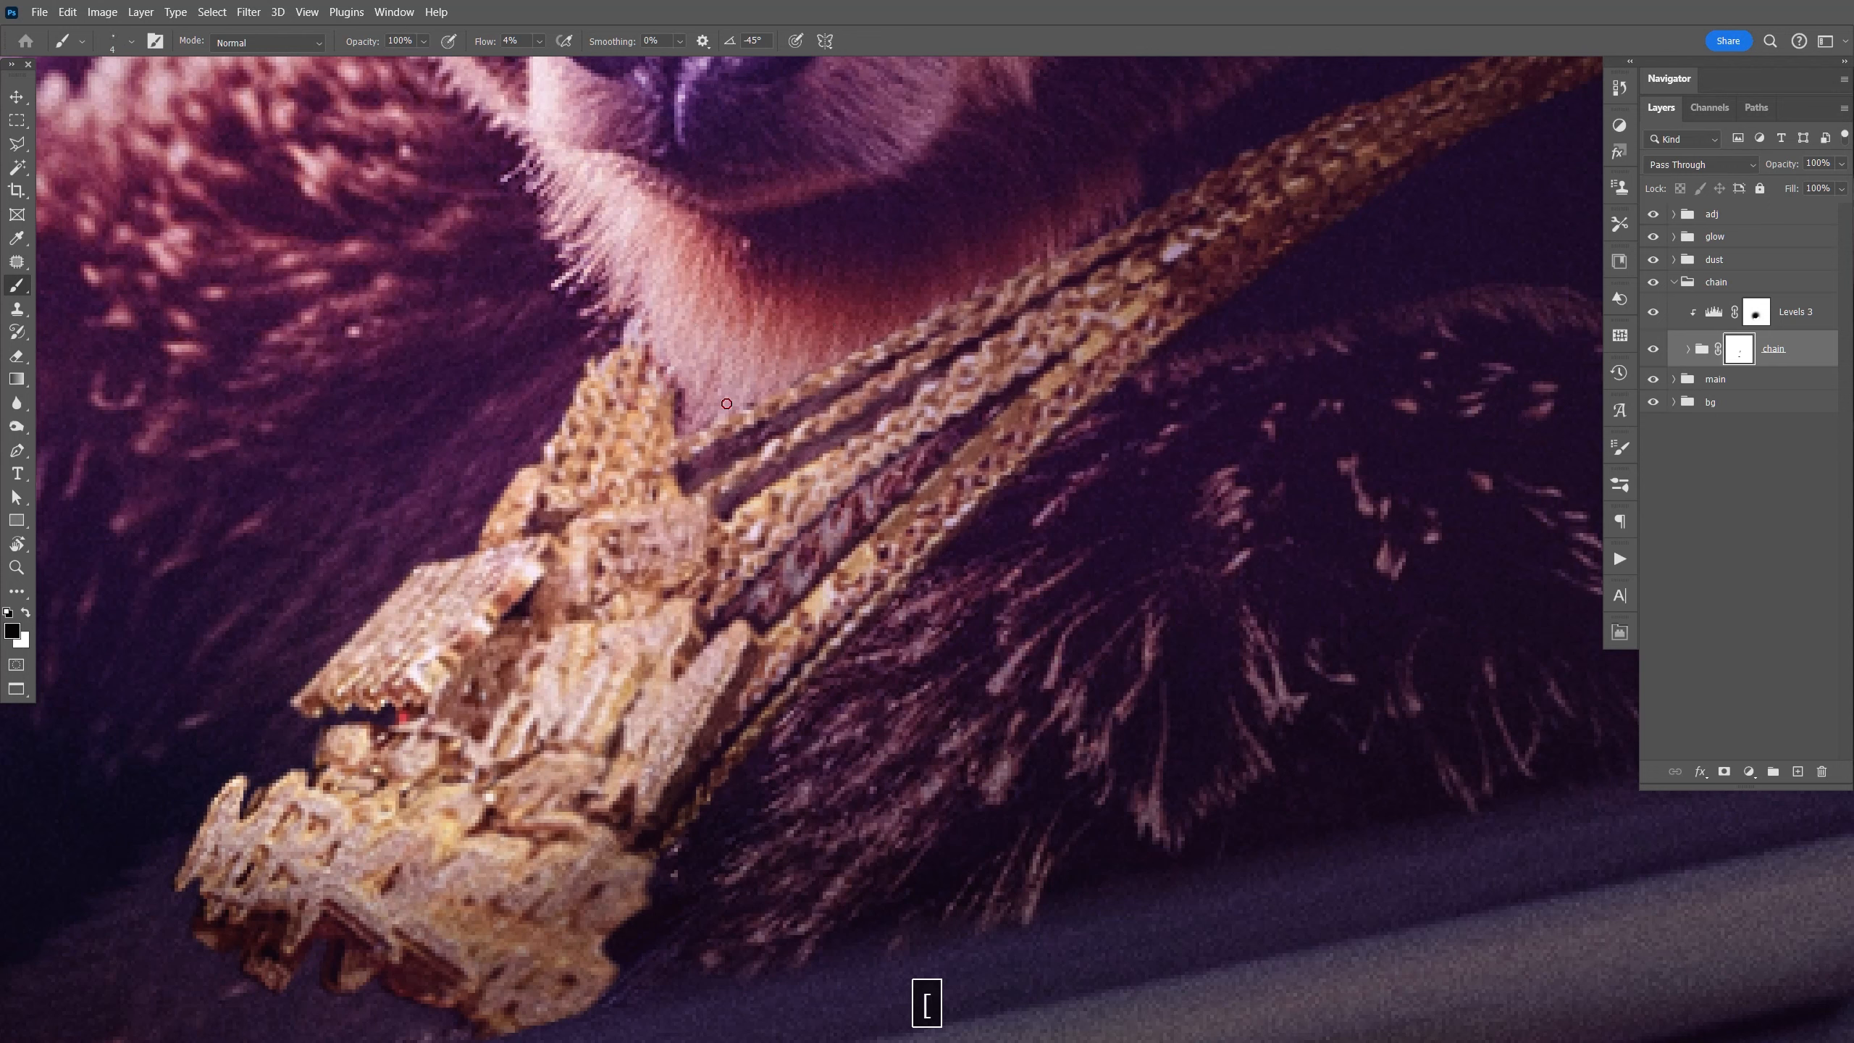
key("bracketright")
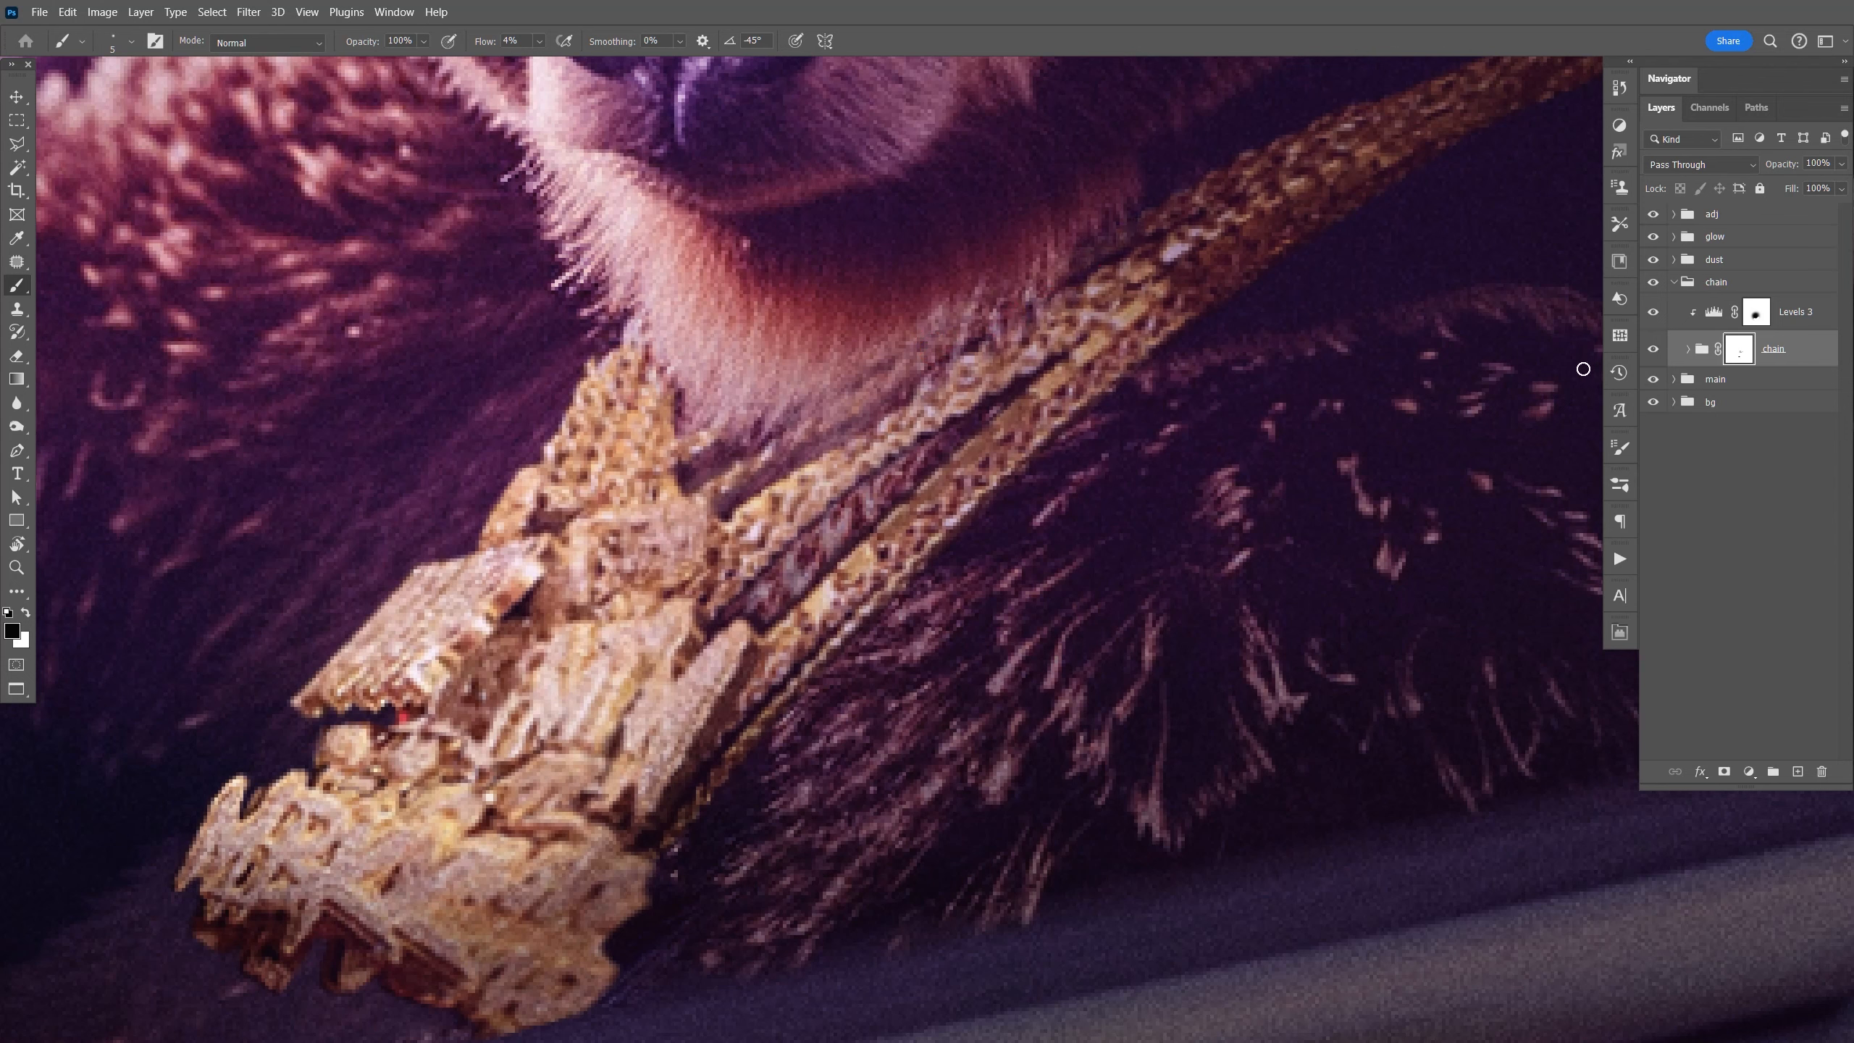
key("ctrl+s")
Duplicate Layer 6 and the masked layer copy in the chain group, hide the originals and merge the duplicates.
key("ctrl+minus")
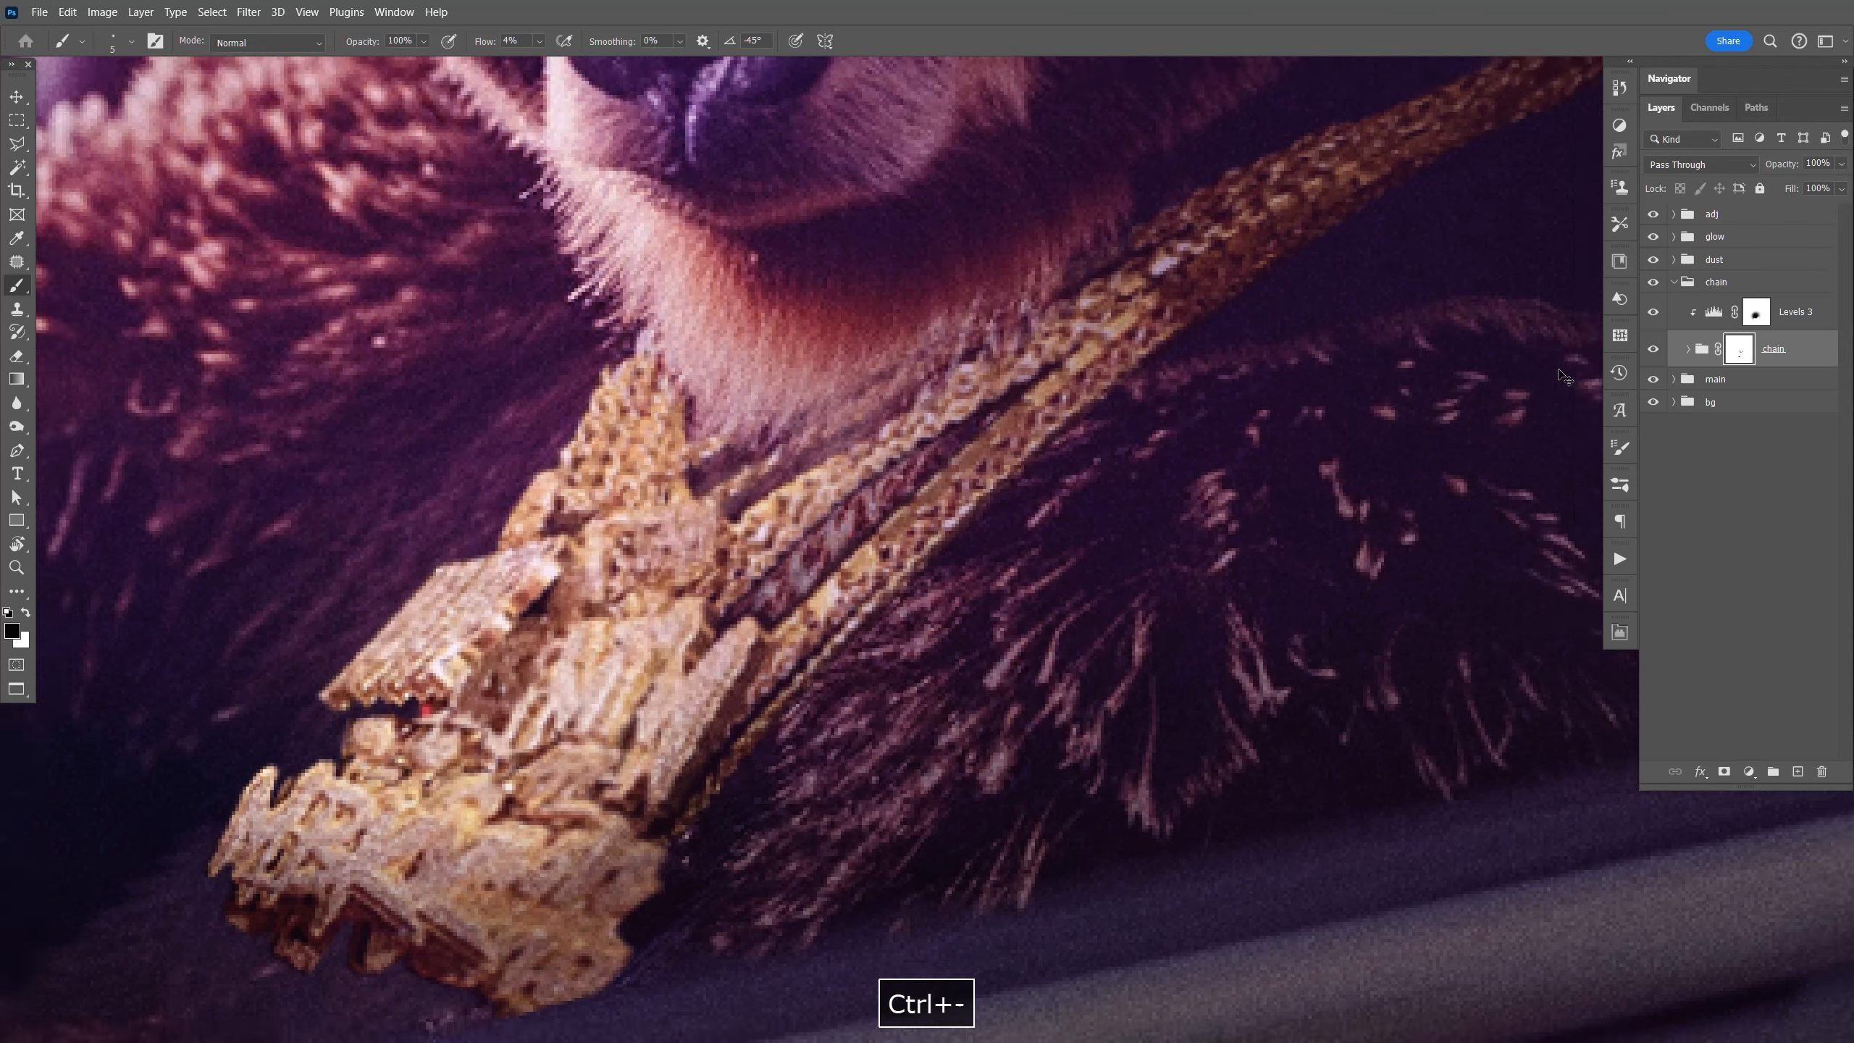
left_click(1793, 434, "shift")
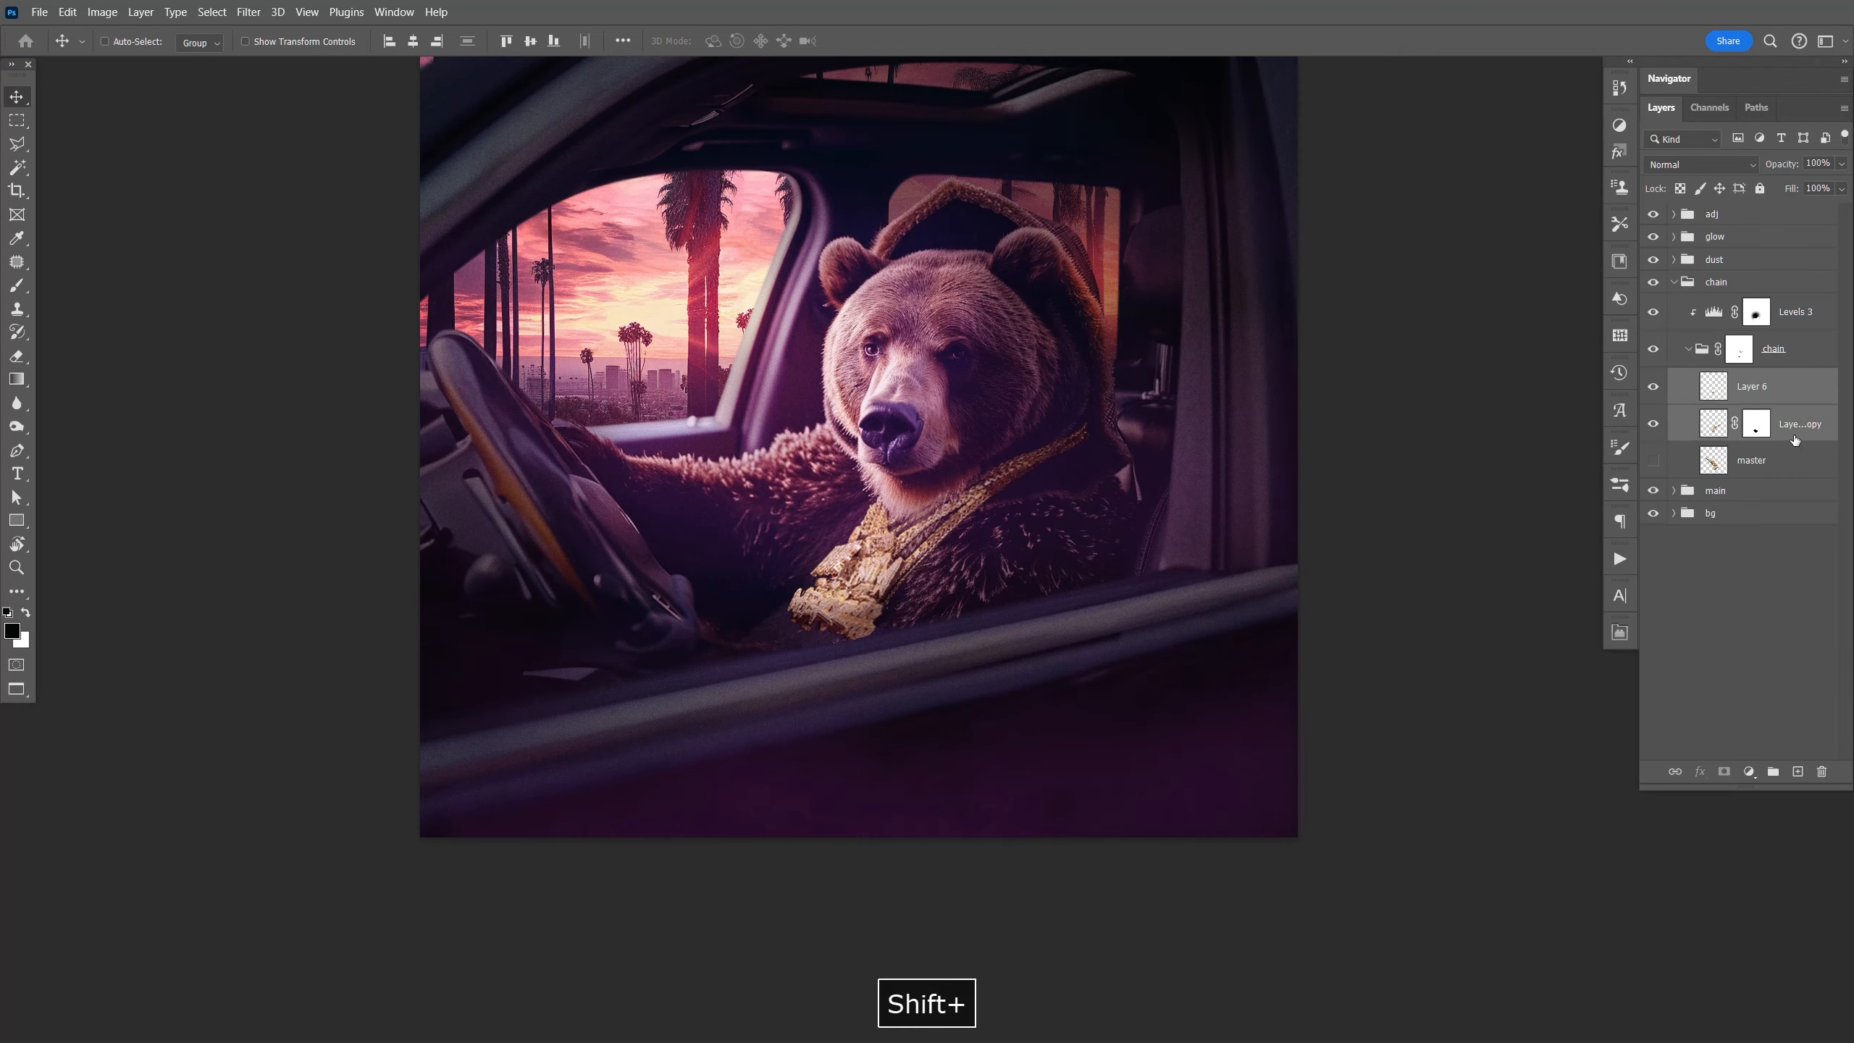
key("ctrl+j")
left_click(1654, 464)
key("ctrl+e")
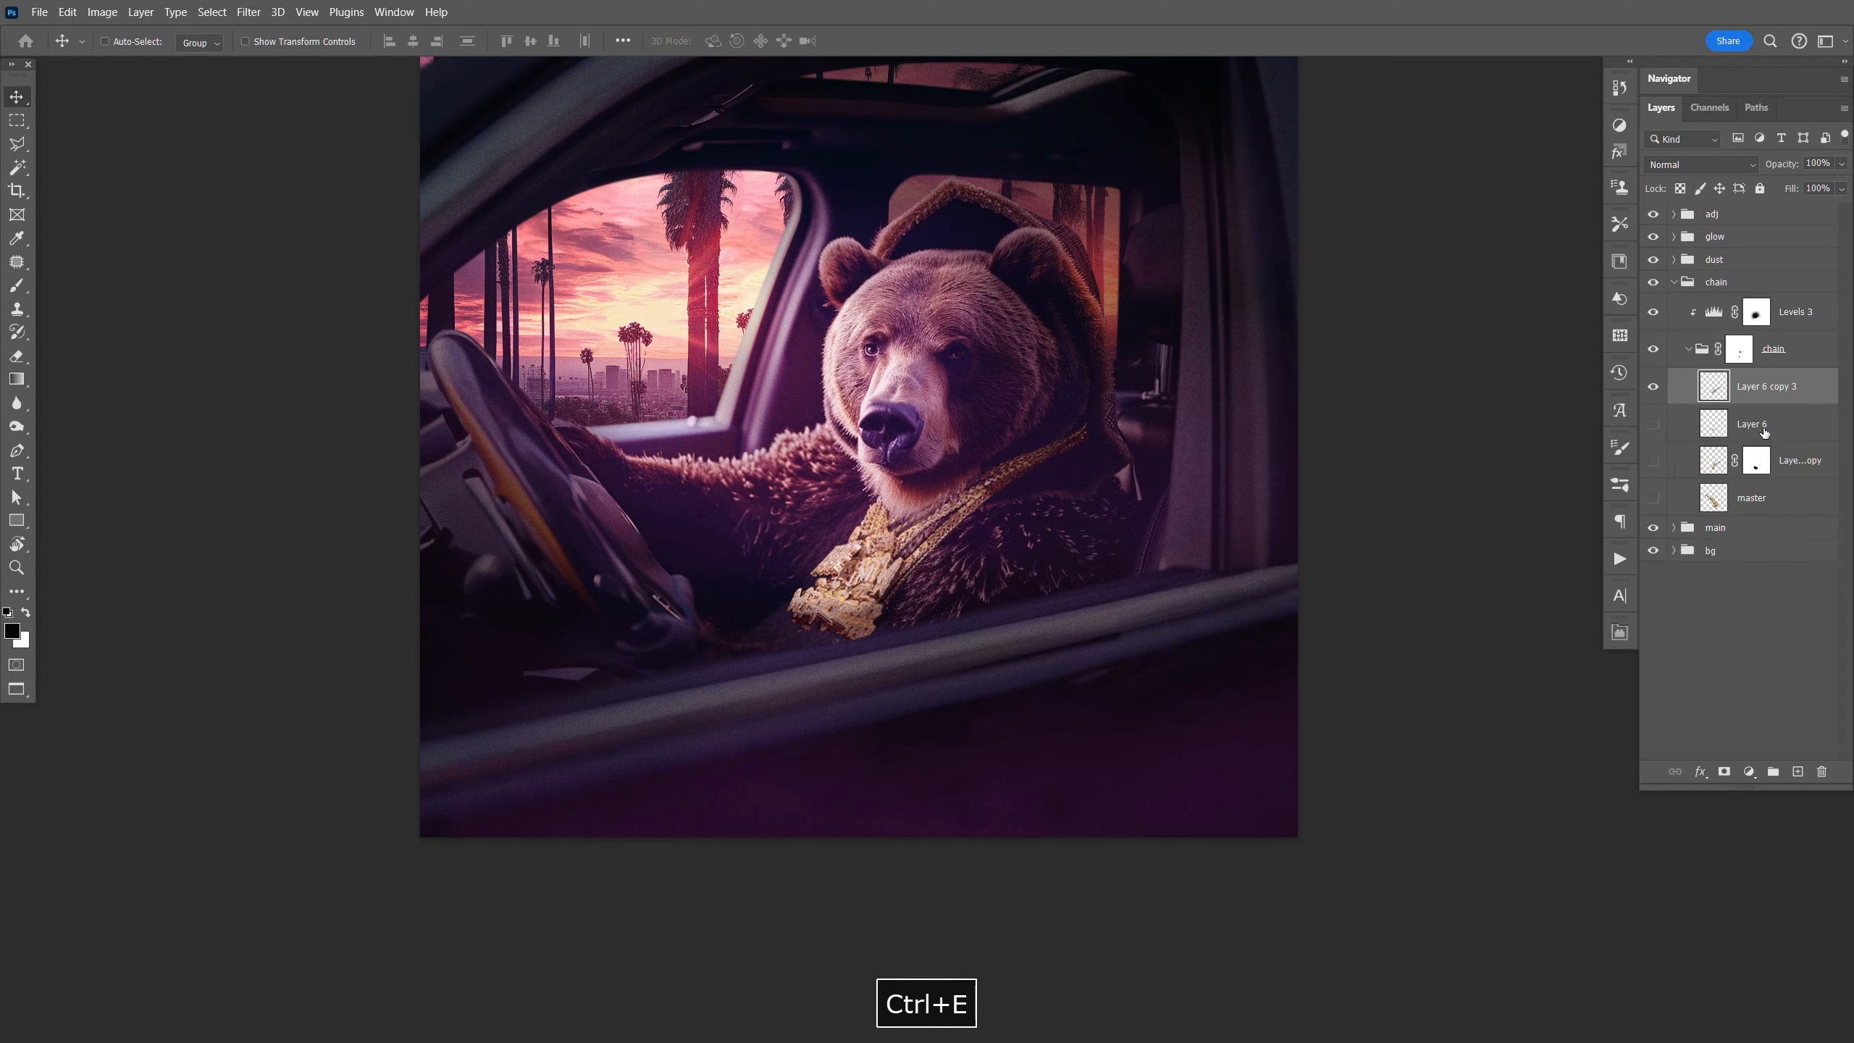
Convert the merged chain layer, Layer 6 copy 3, to a smart object.
left_click(1770, 397)
right_click(1741, 392)
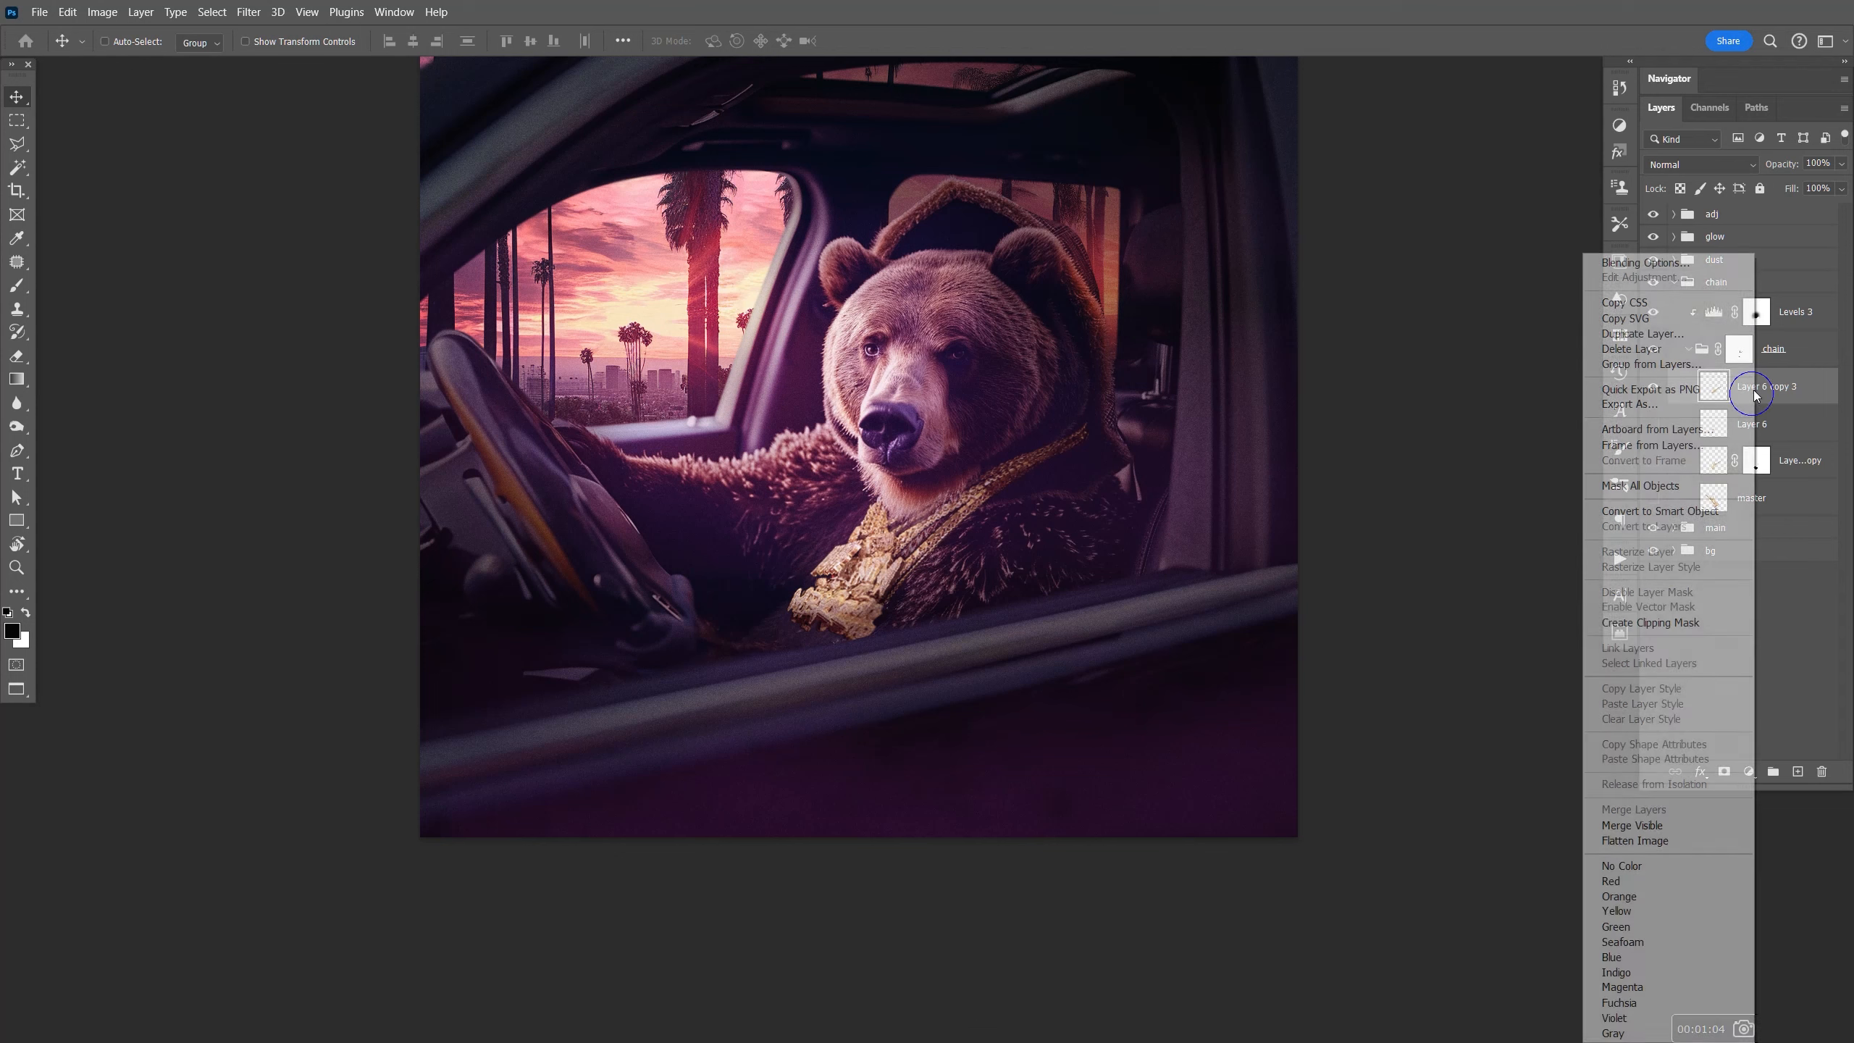
left_click(1701, 518)
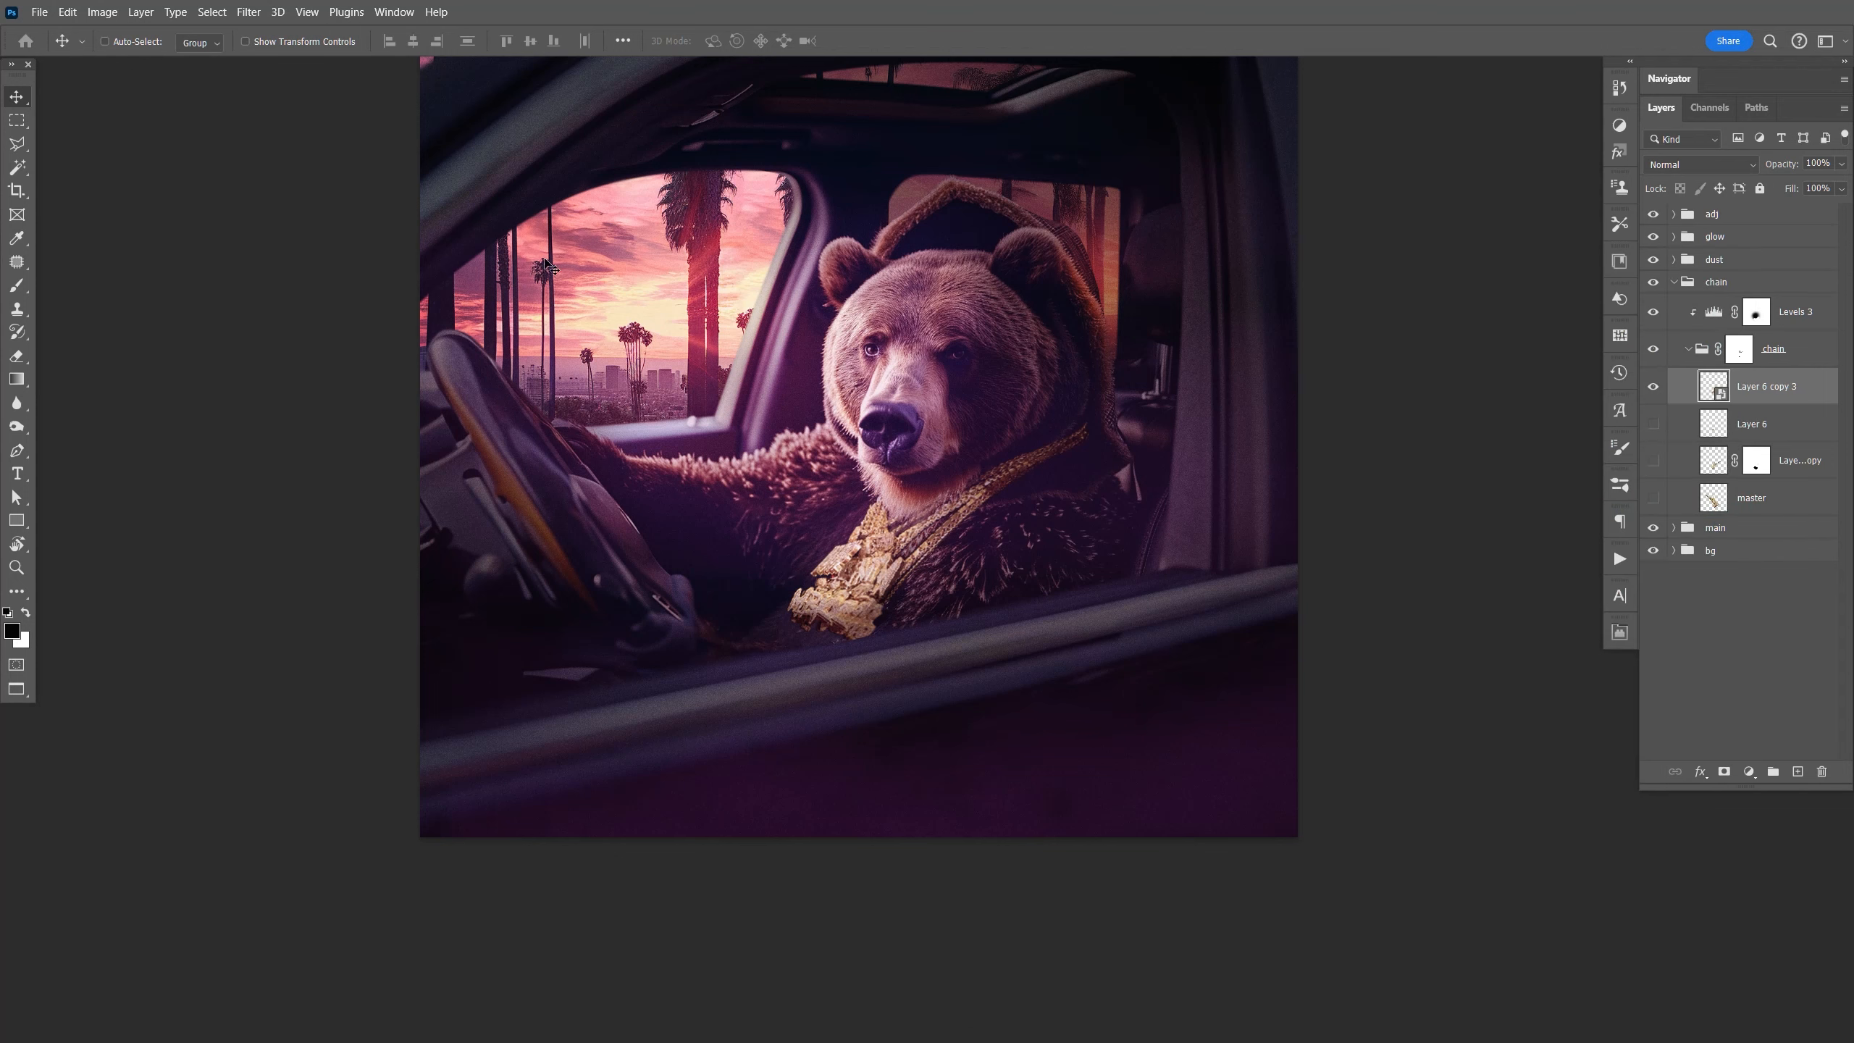
Apply a Box Blur with a small radius to the chain smart object as a smart filter.
left_click(249, 12)
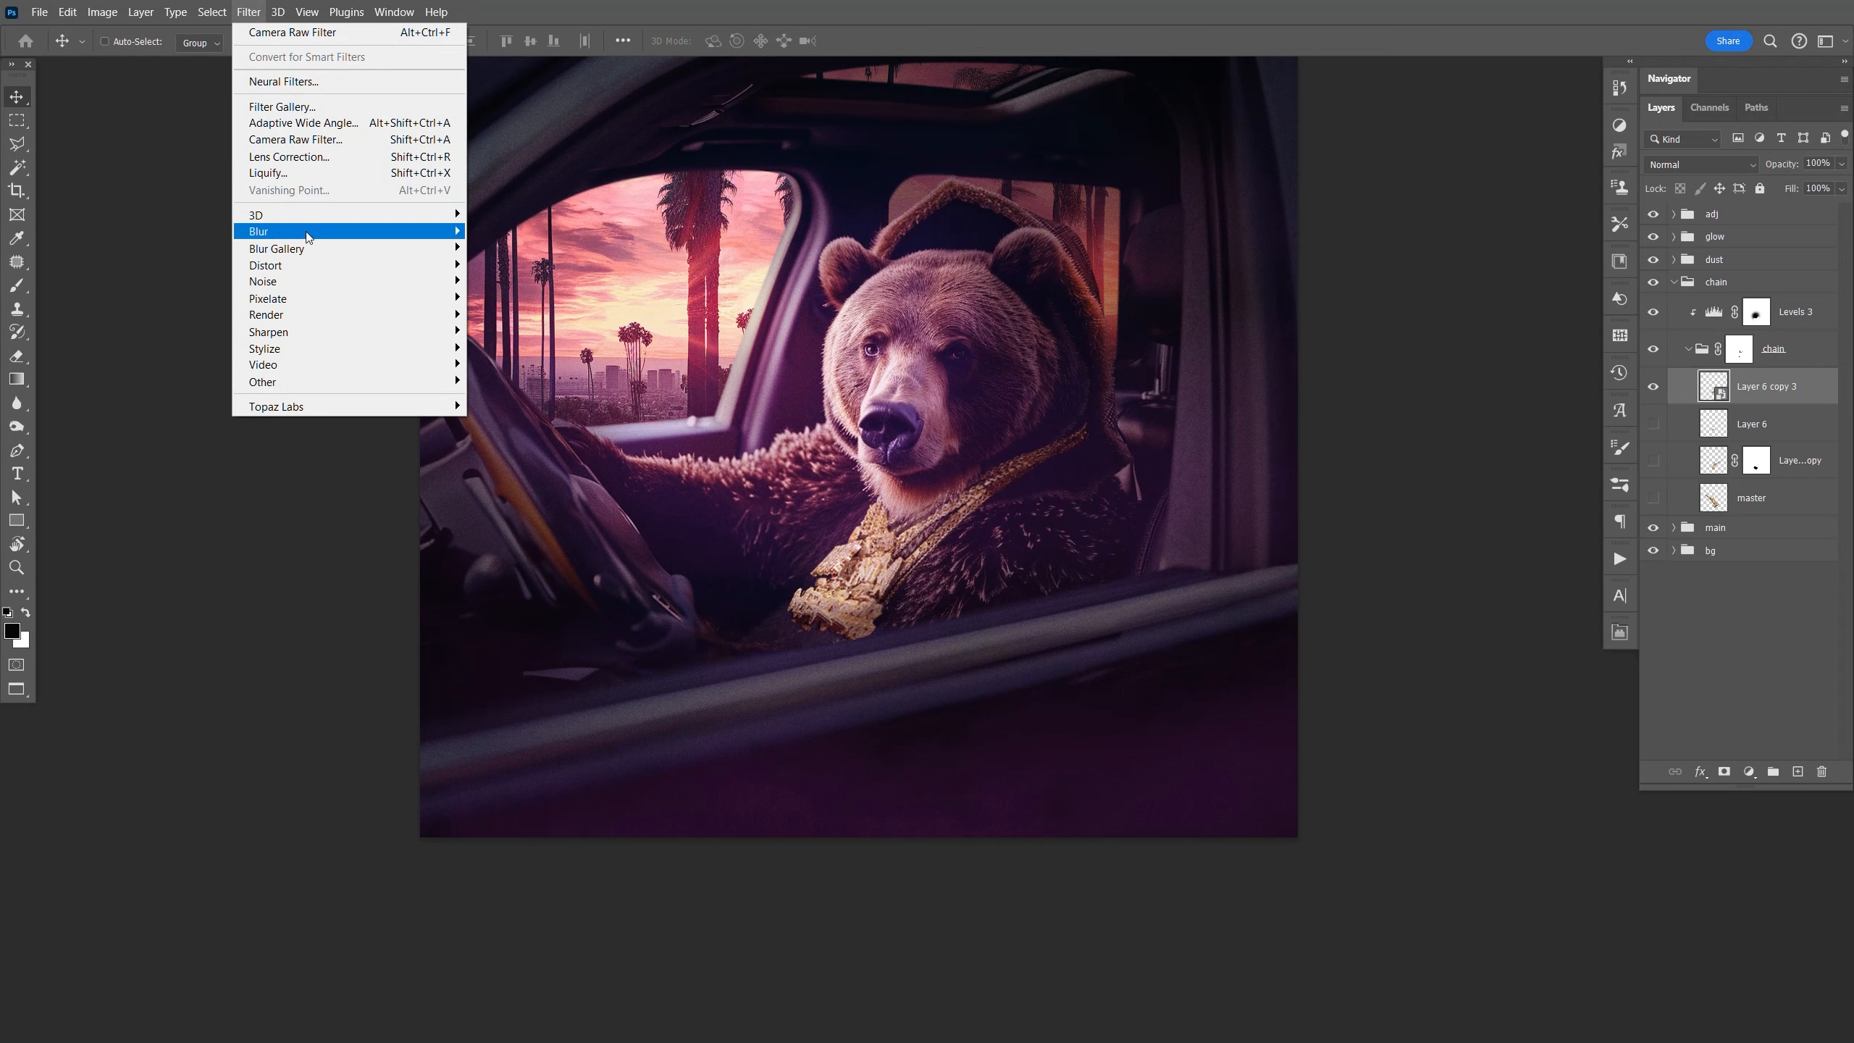
mouse_move(398, 242)
left_click(503, 280)
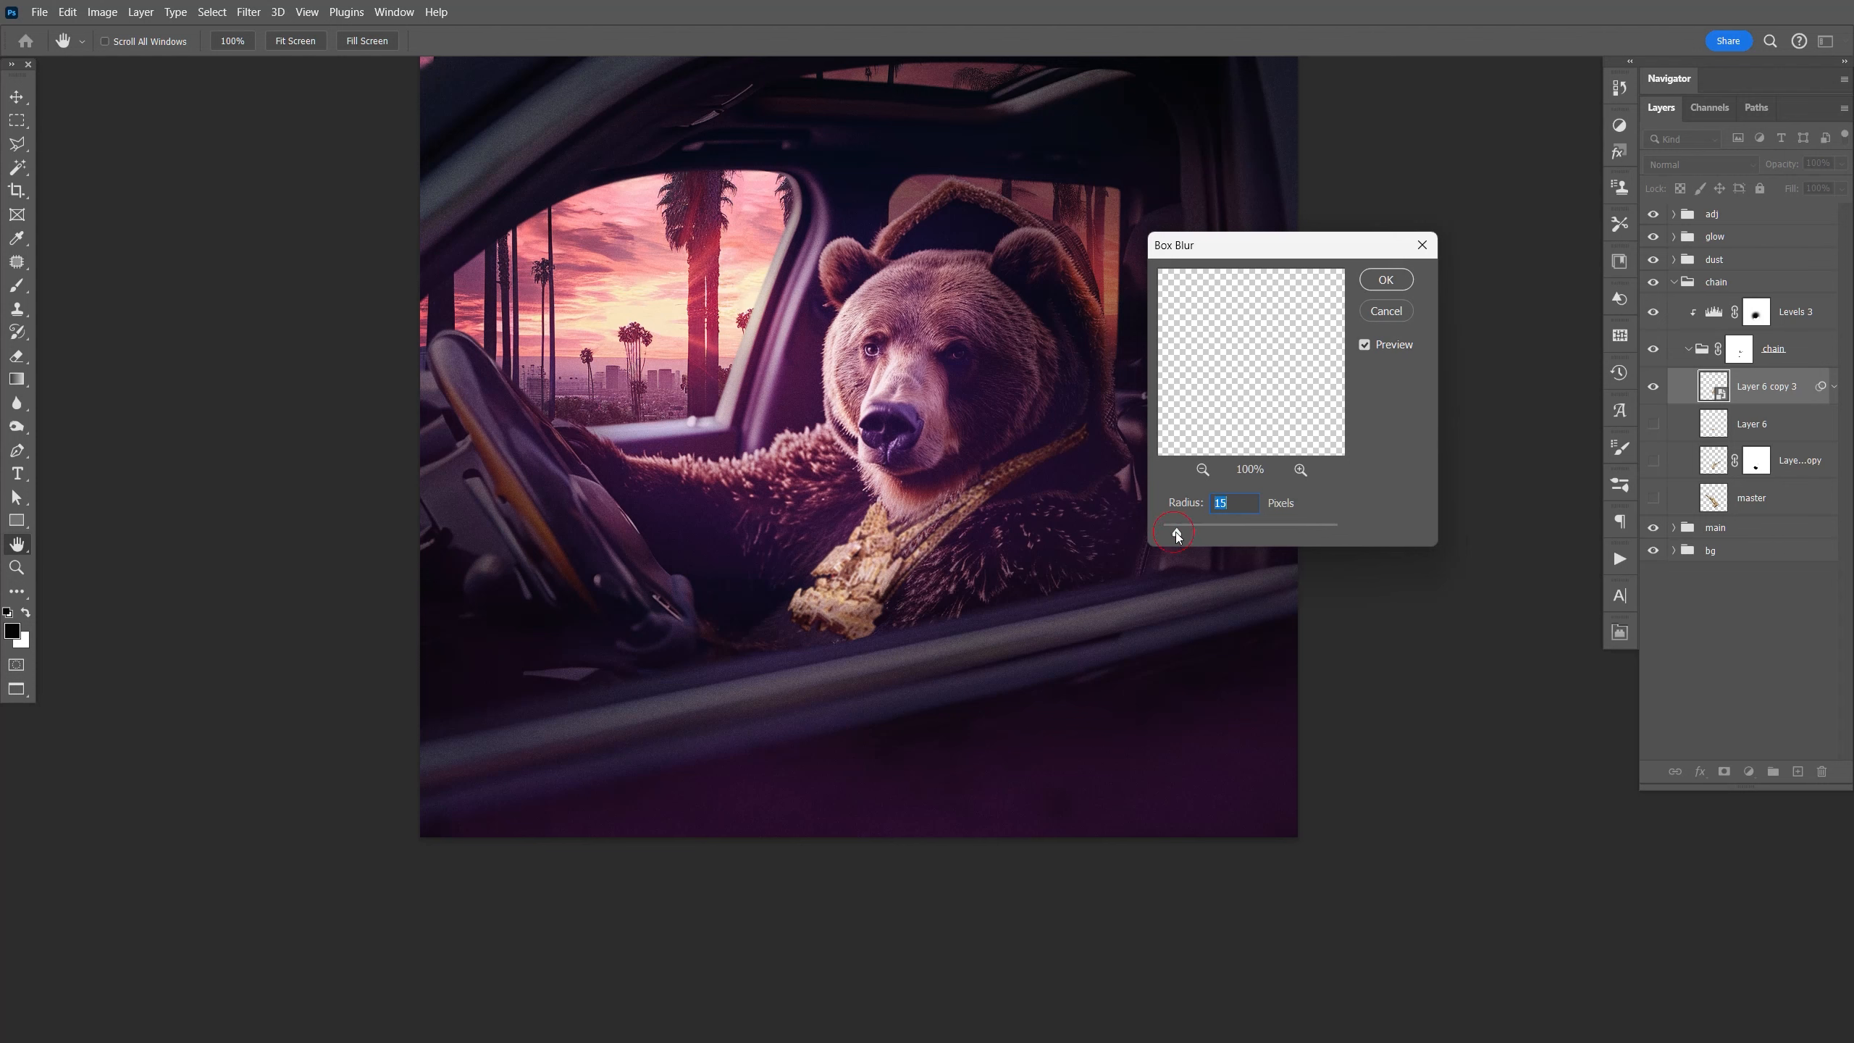
left_click_drag(1176, 533, 1165, 530)
left_click(1390, 282)
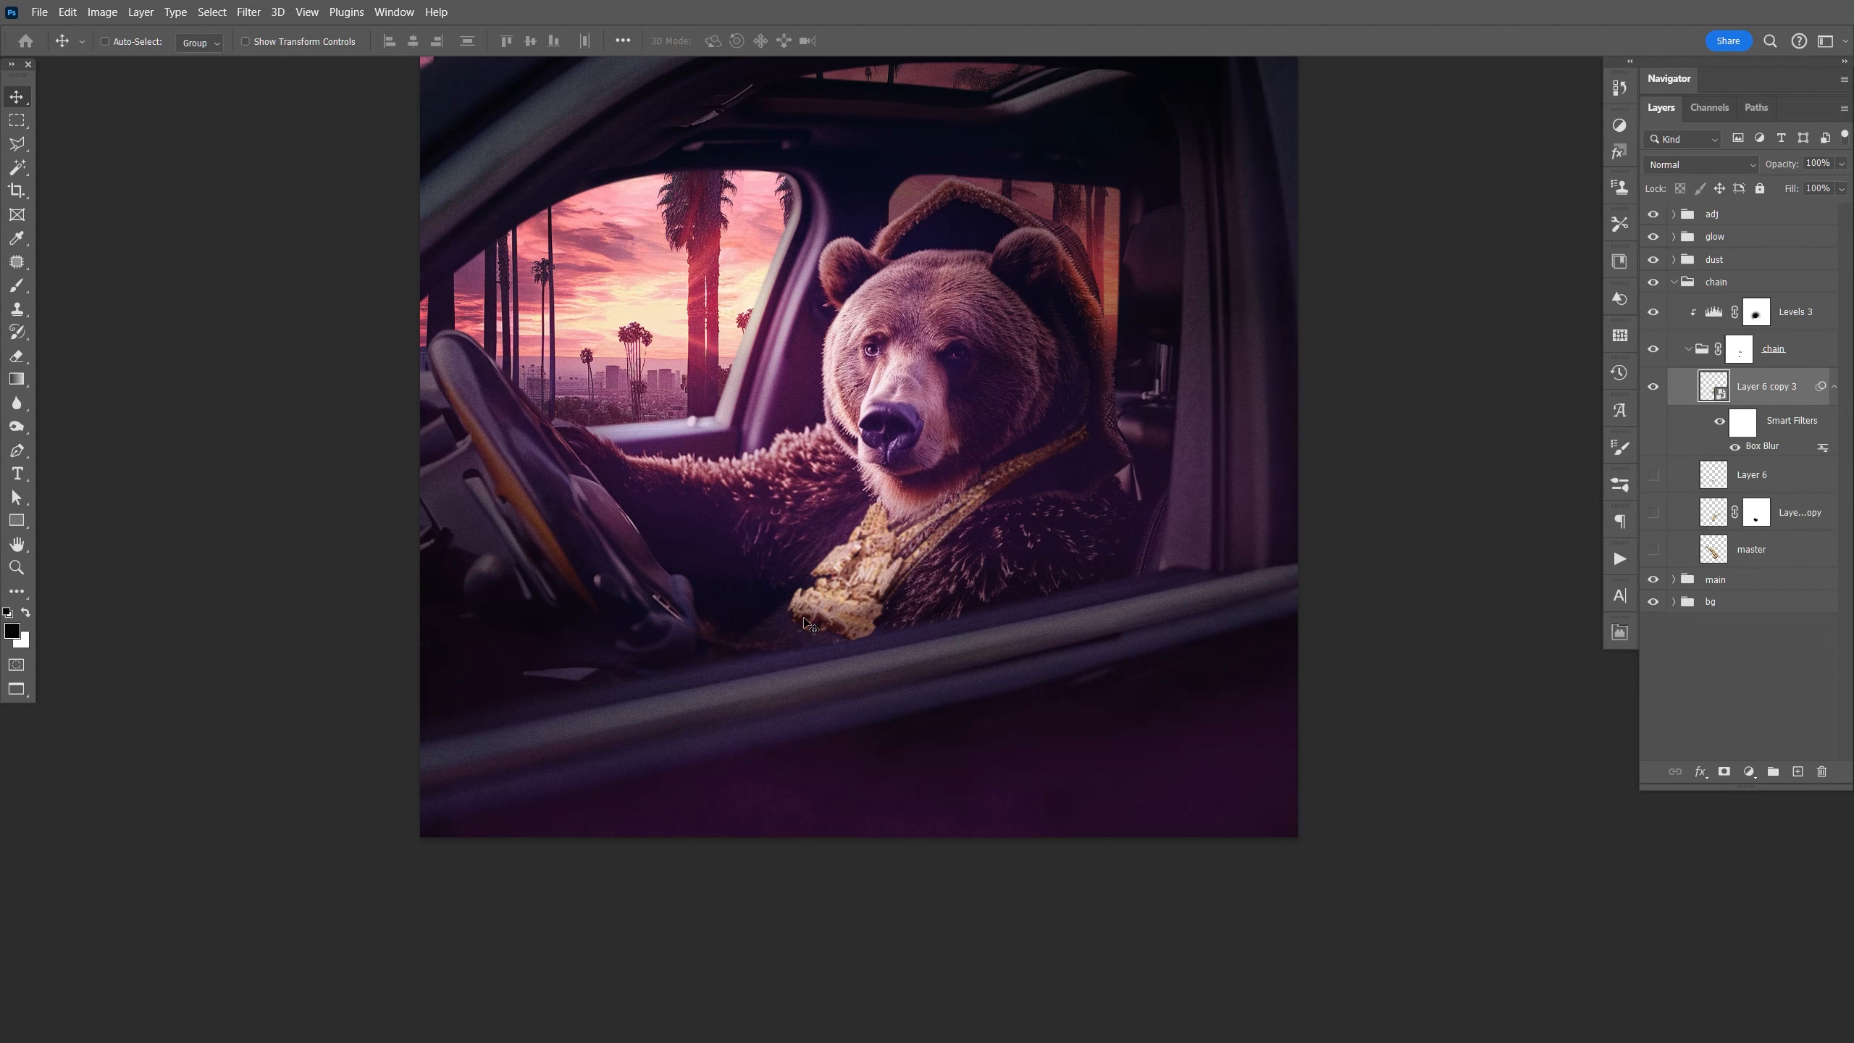
Invert the Box Blur filter mask and paint white with a 60 px brush along the pendant's outer edges to blur them.
left_click(1745, 427)
key("ctrl+i")
key("b")
key("bracketright")
key("bracketright")
key("bracketright")
key("bracketright")
key("bracketright")
key("bracketright")
key("bracketright")
key("bracketright")
key("bracketright")
key("bracketright")
key("ctrl+equal")
key("ctrl+equal")
key("ctrl+equal")
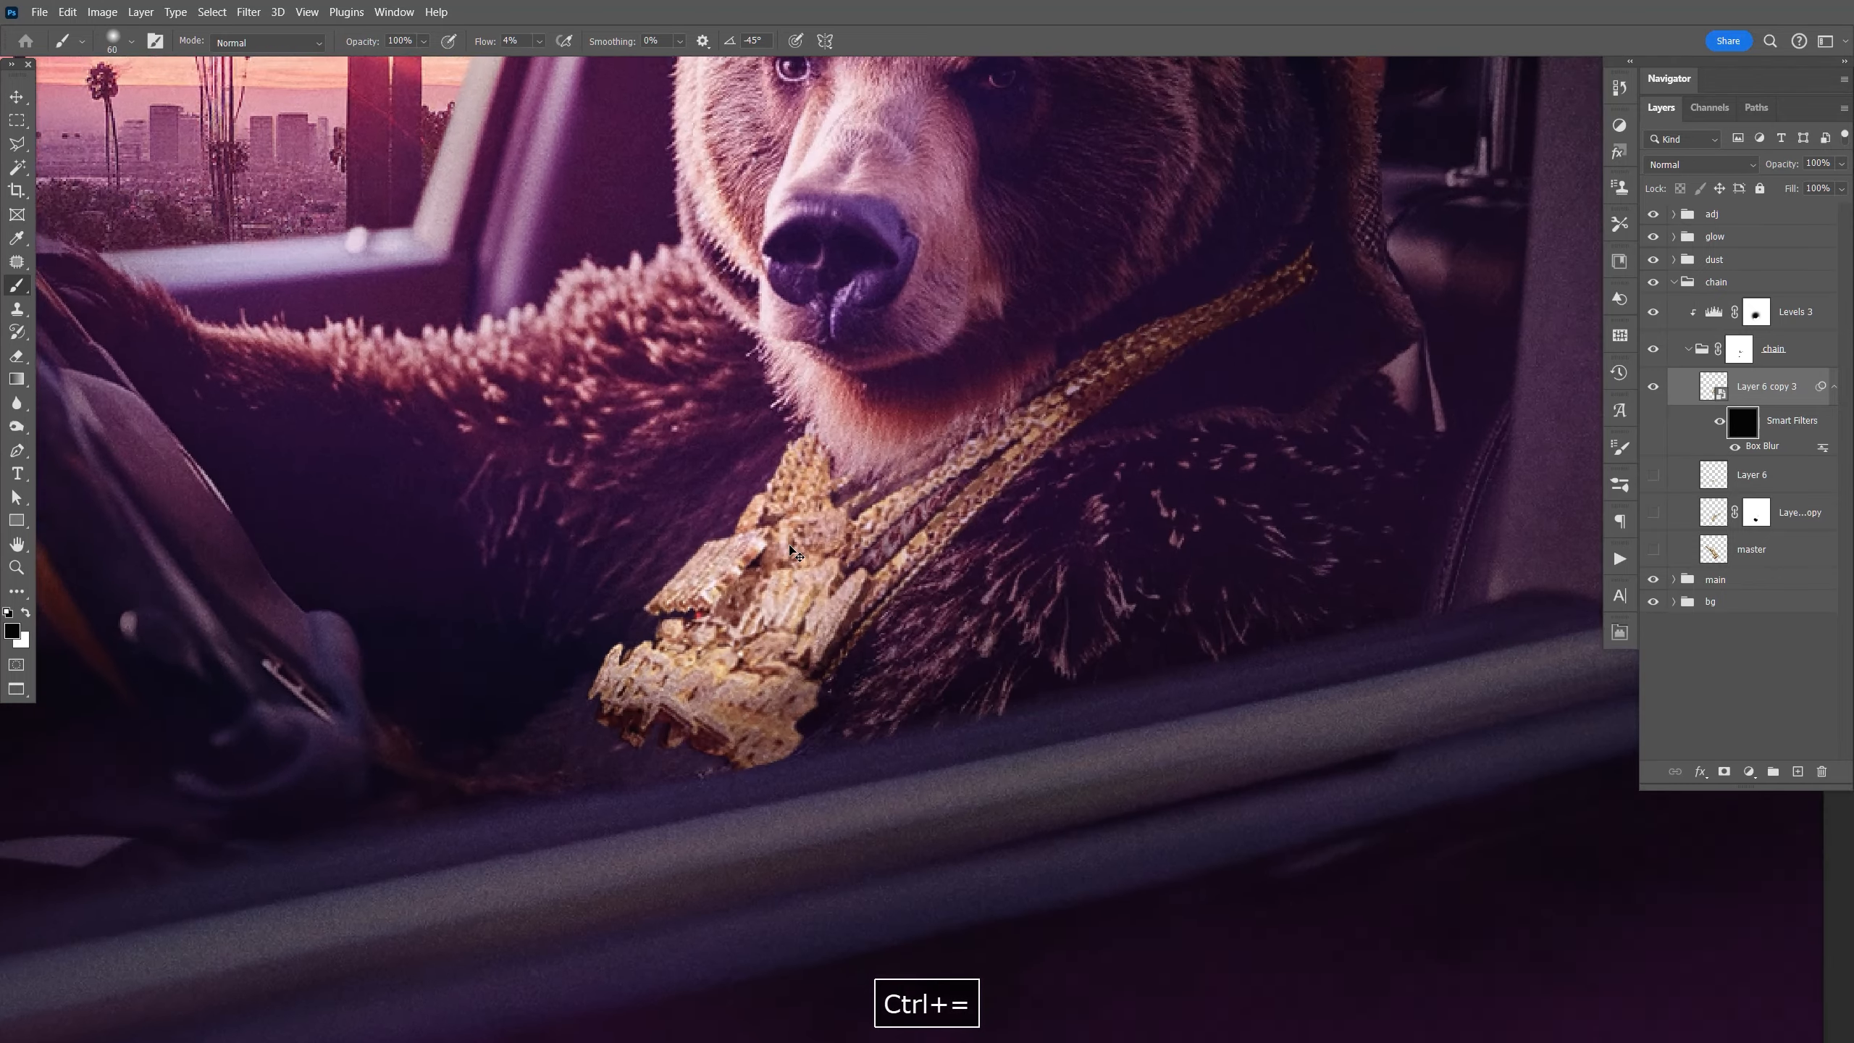
key("x")
mouse_move(512, 667)
left_mouse_down()
mouse_move(501, 706)
mouse_move(511, 668)
left_mouse_up()
left_click_drag(497, 788, 521, 803)
left_click_drag(543, 586, 688, 430)
mouse_move(494, 683)
left_mouse_down()
mouse_move(555, 830)
mouse_move(685, 879)
left_mouse_up()
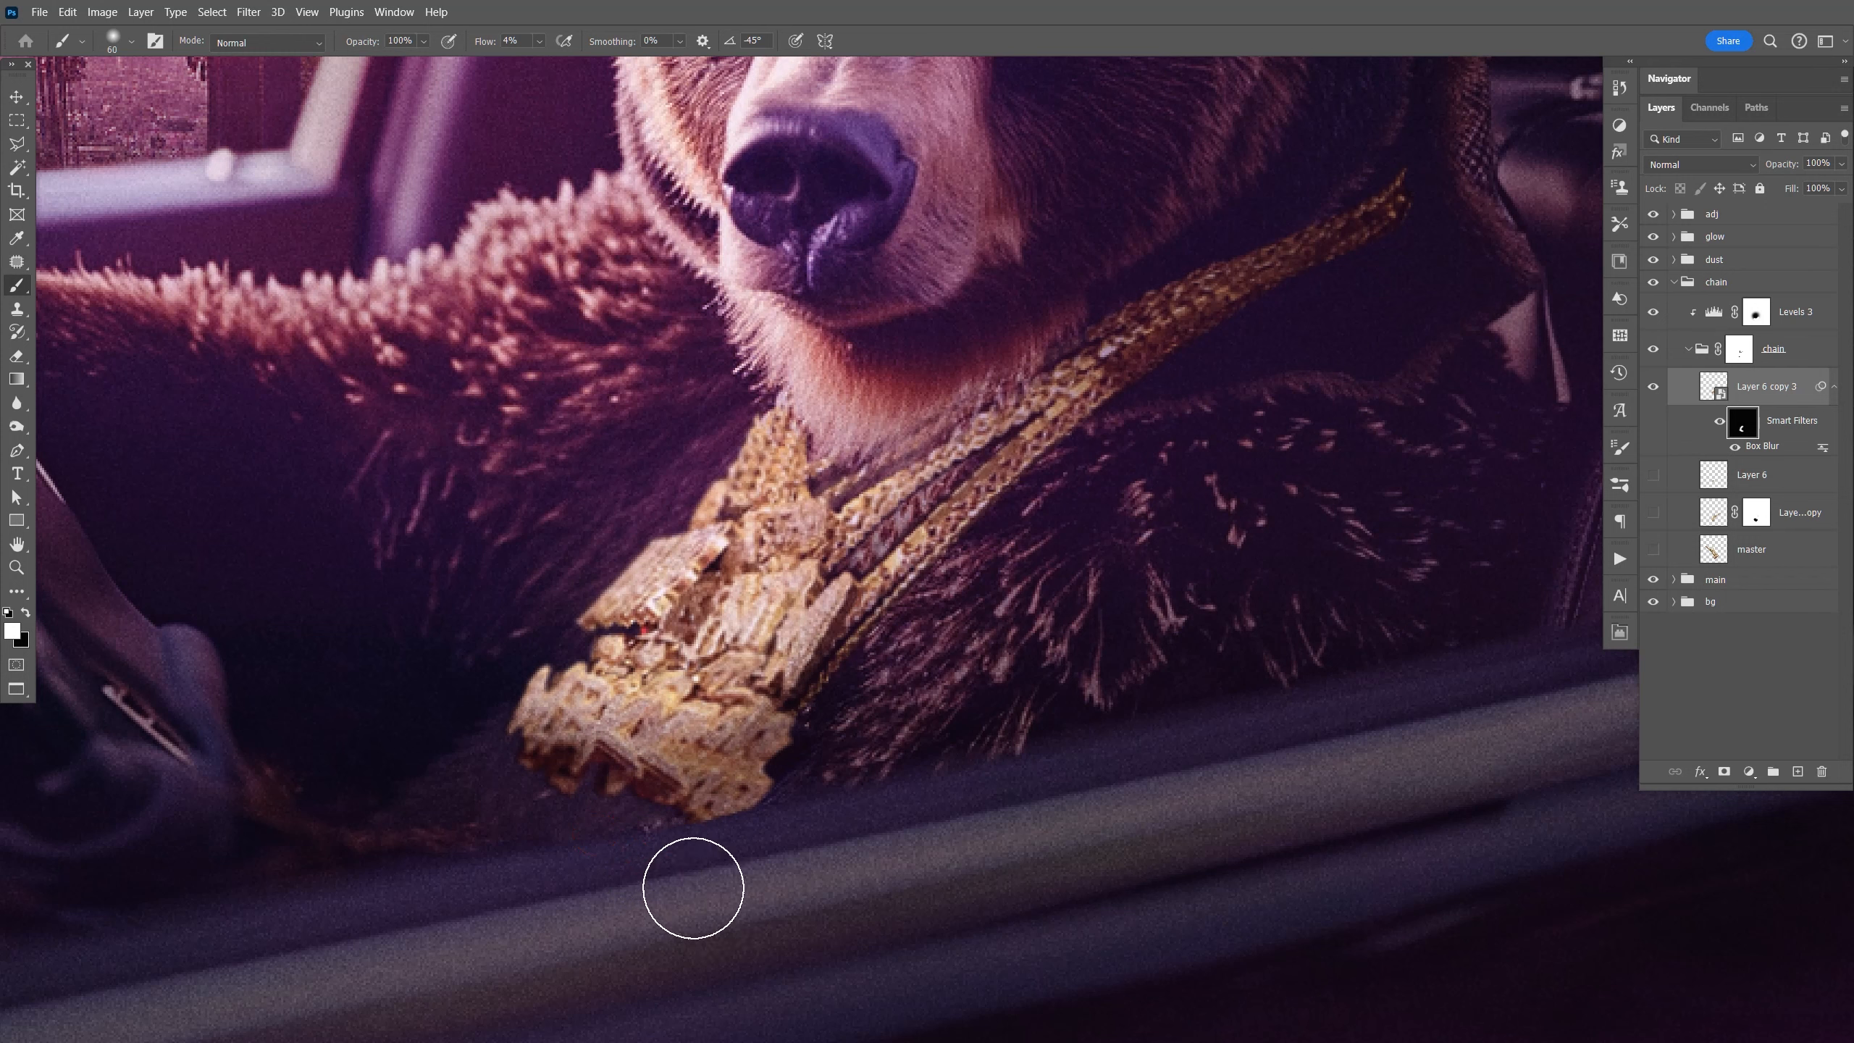
Add a Color Balance adjustment clipped to the nested chain group and shift its midtones toward magenta to about -59.
key("F9")
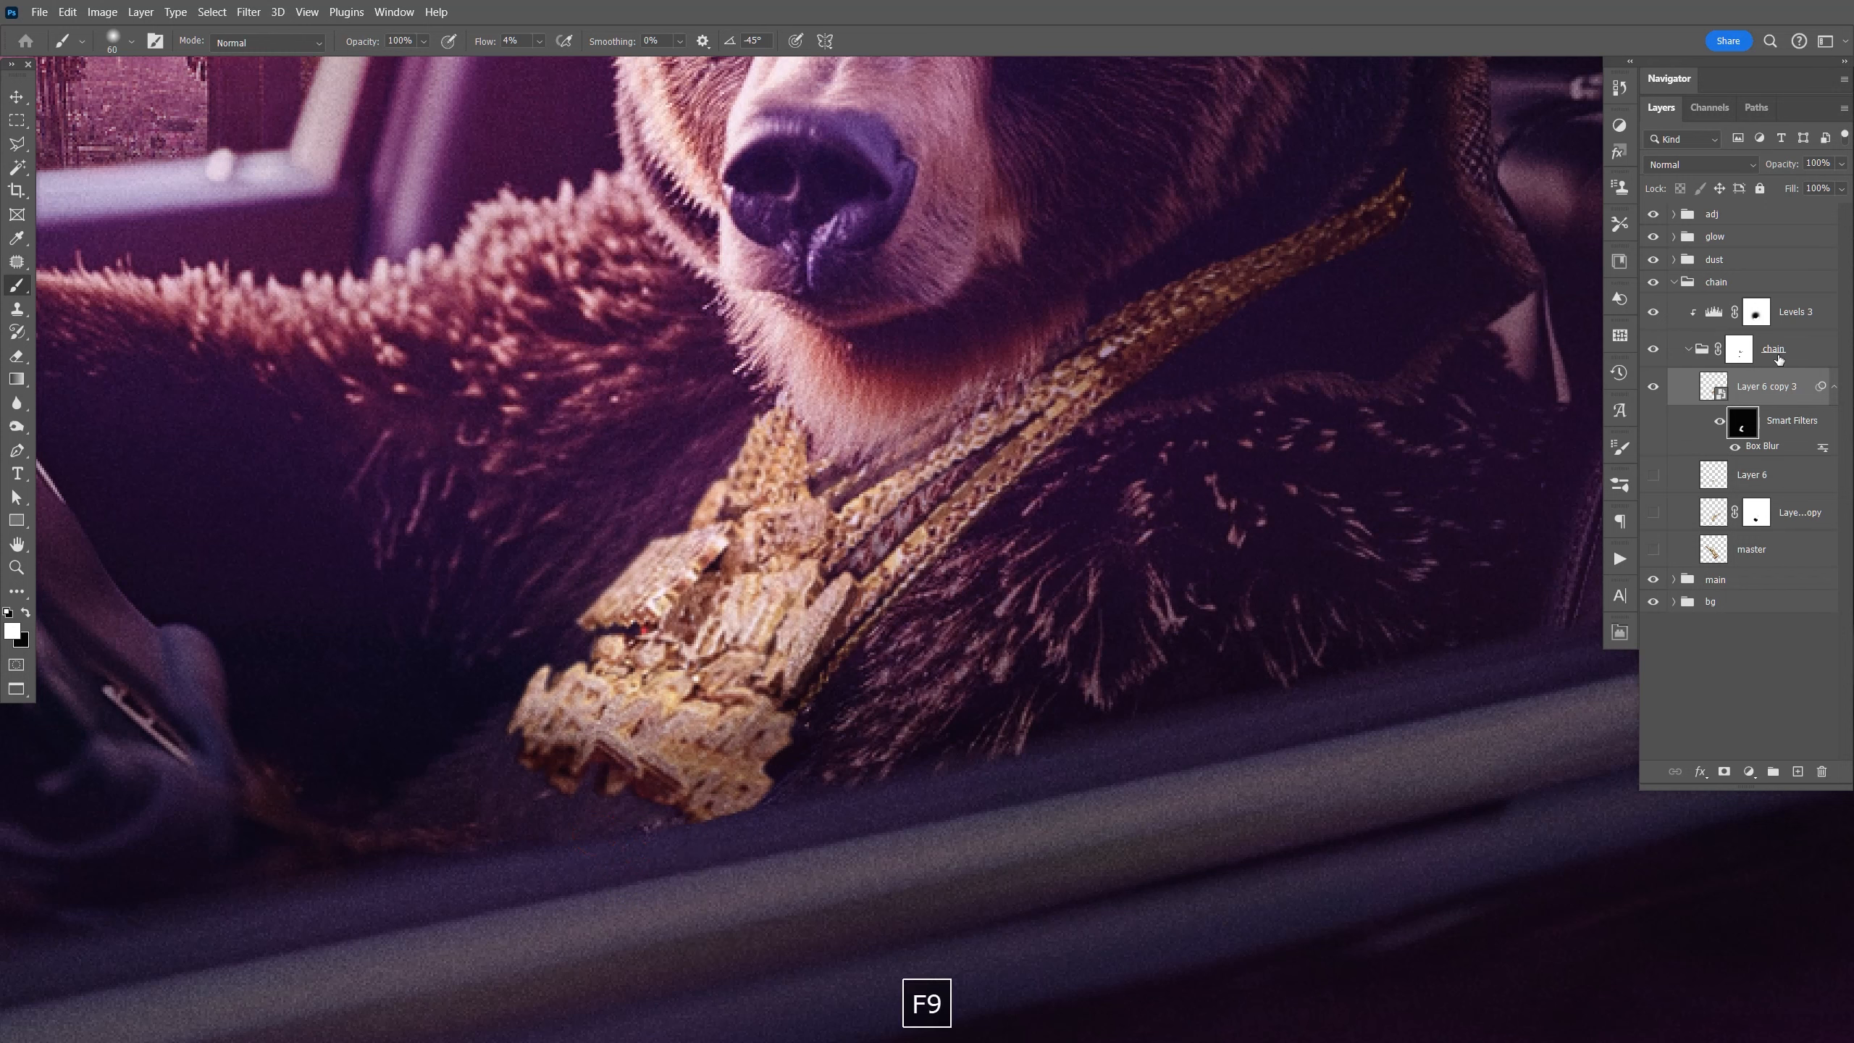
left_click(1799, 356)
left_click(1688, 349)
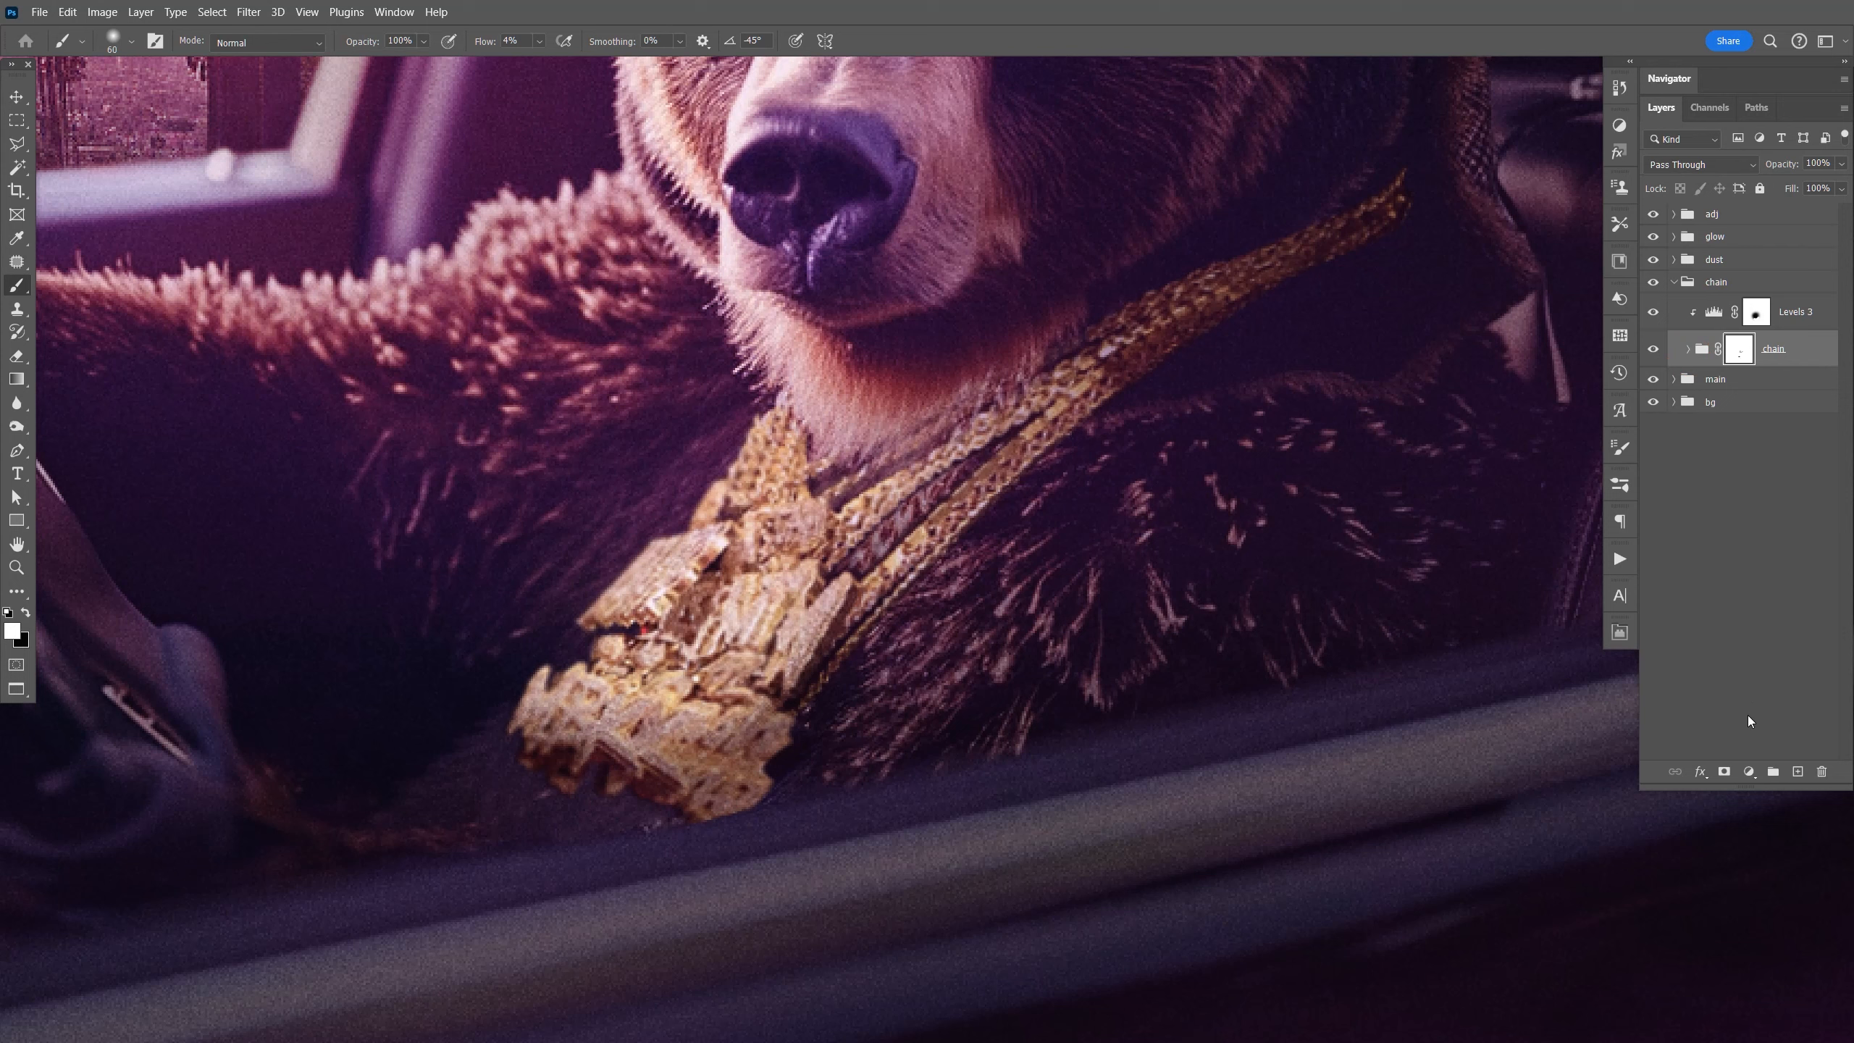
left_click(1751, 774)
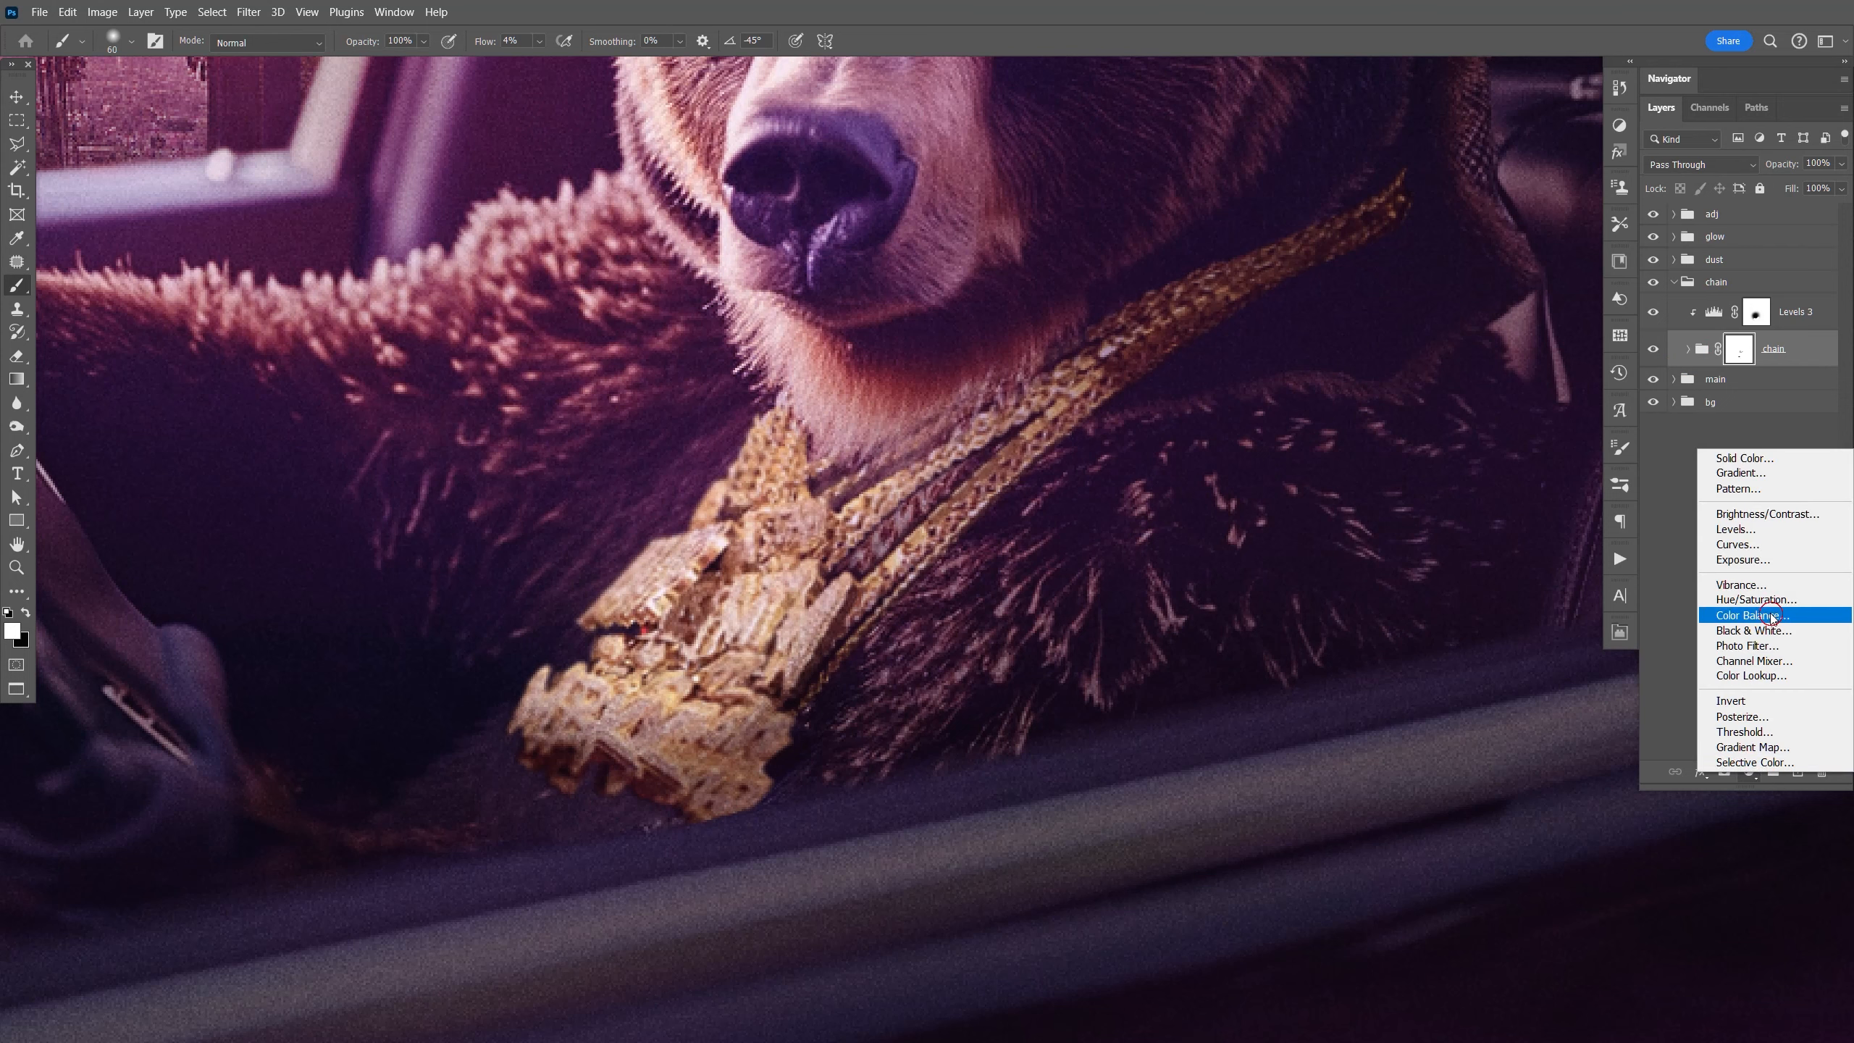
left_click(1774, 617)
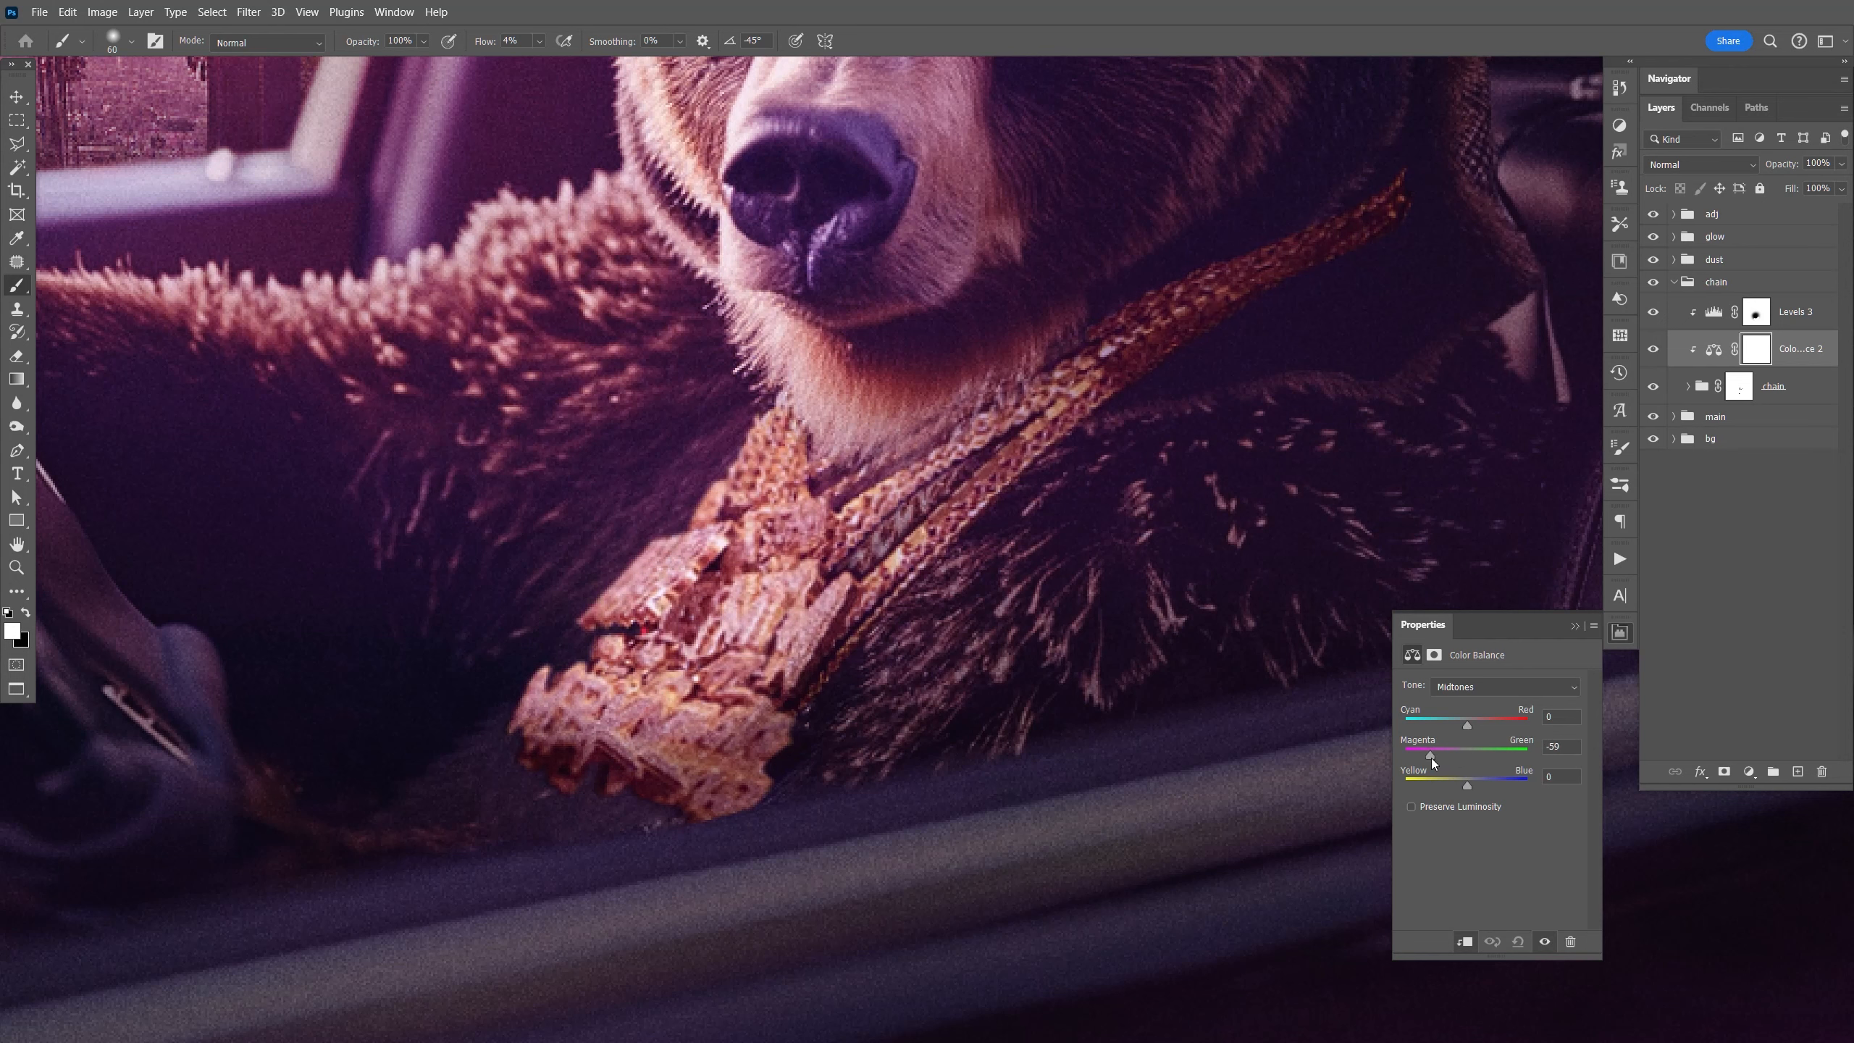
left_click_drag(1431, 758, 1432, 757)
Split the Underlying Layer shadow slider in Color Balance 2's Blend If settings to about 0 / 103.
key("v")
key("ctrl+minus")
key("ctrl+minus")
key("ctrl+minus")
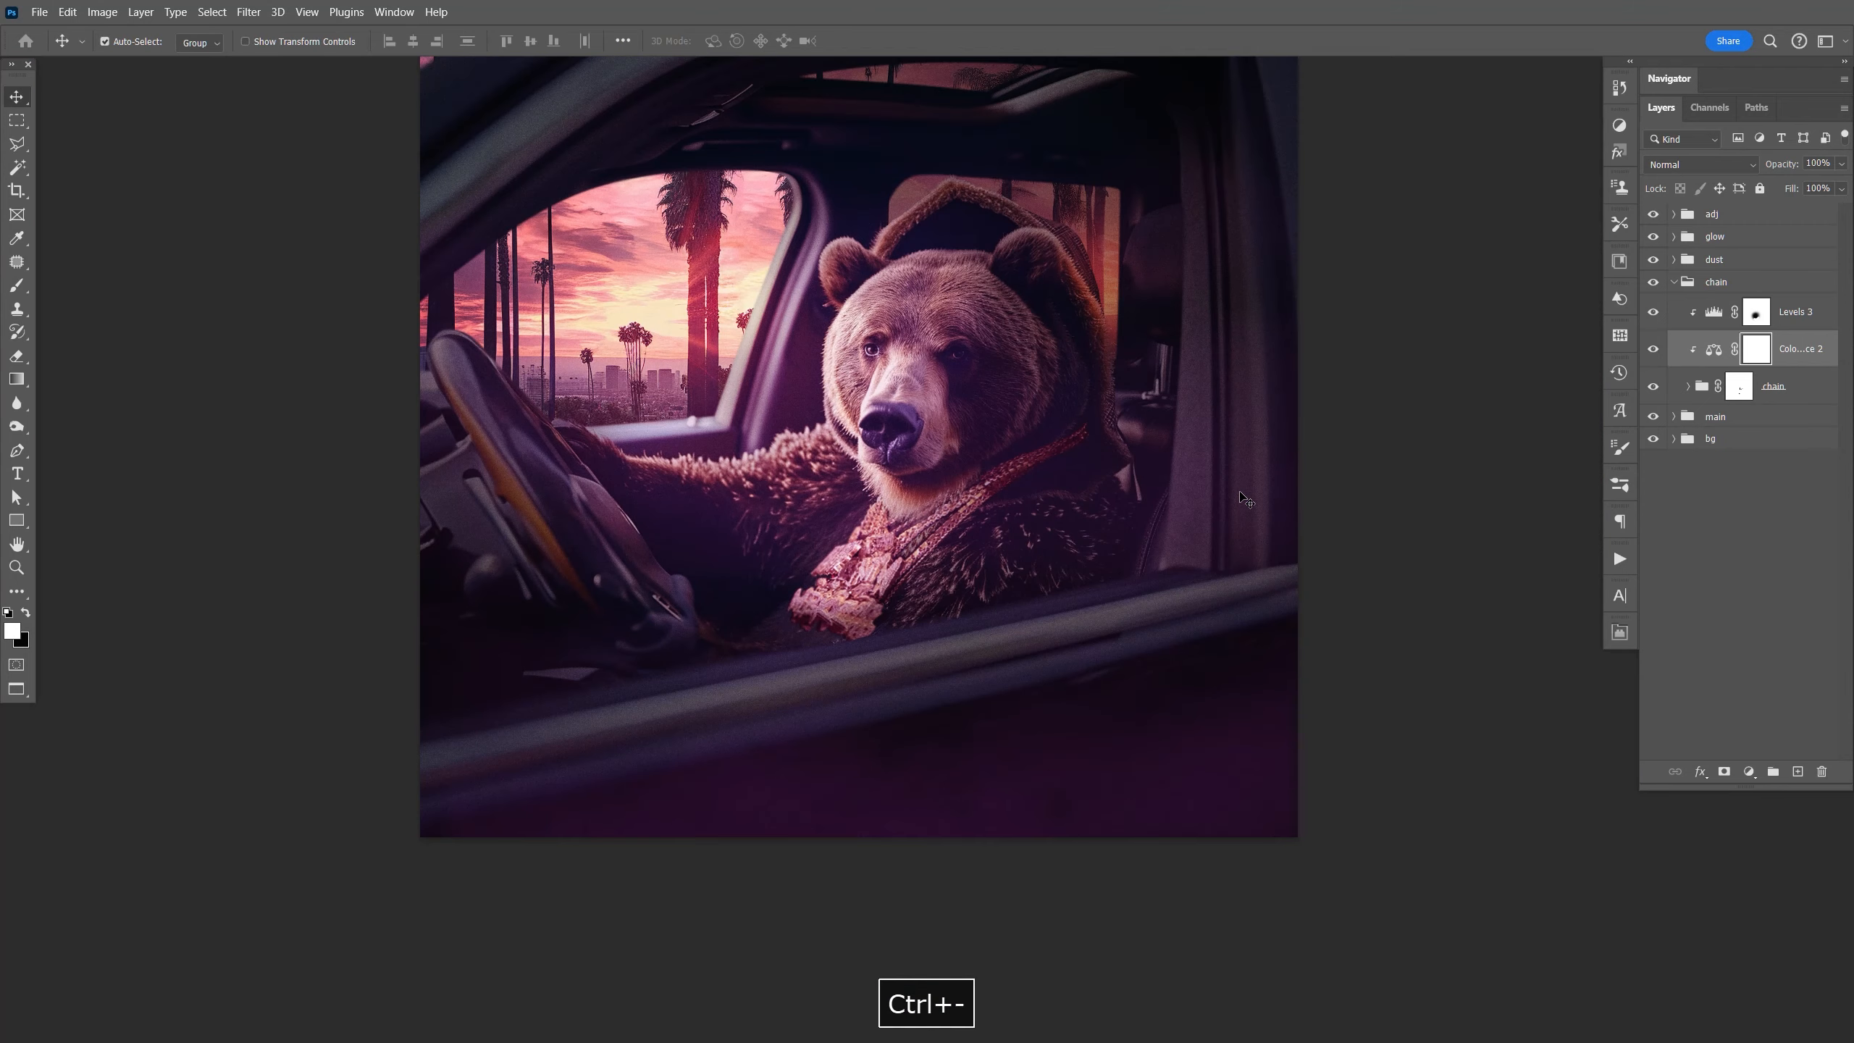
key("ctrl+minus")
key("ctrl+equal")
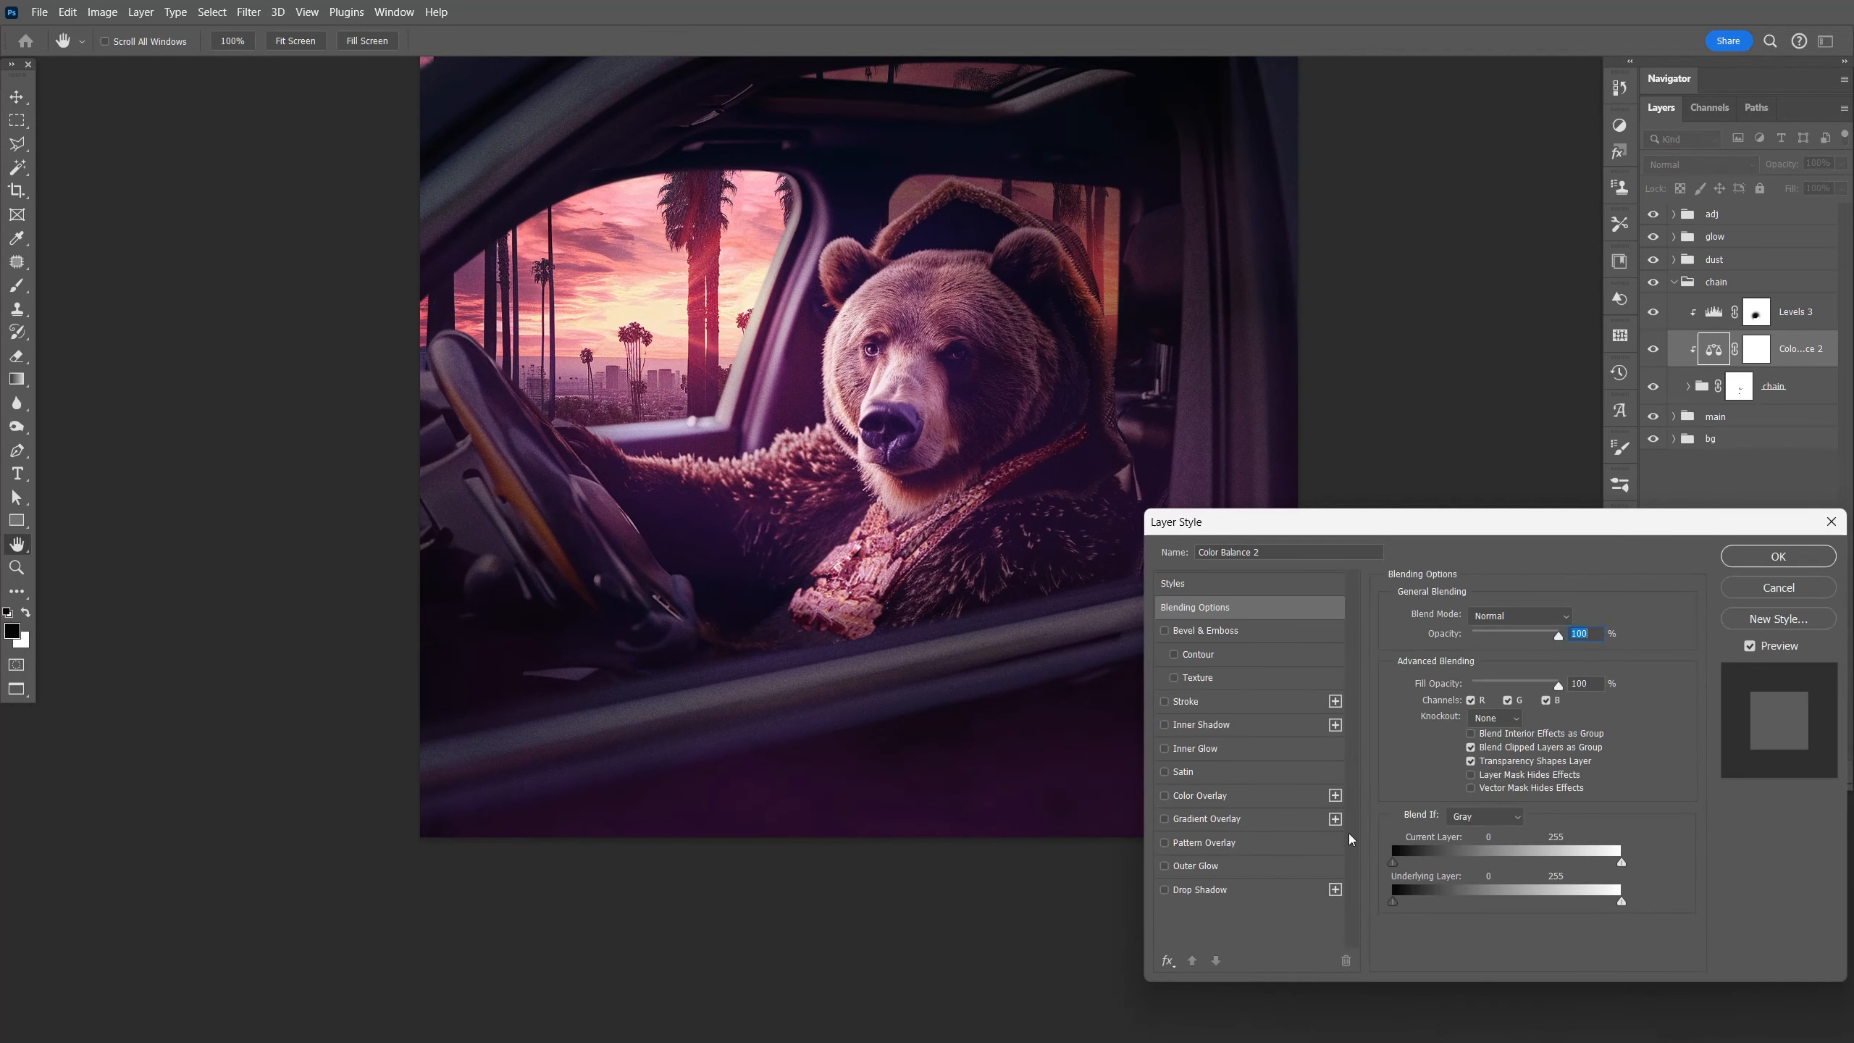
left_click_drag(1394, 903, 1491, 900)
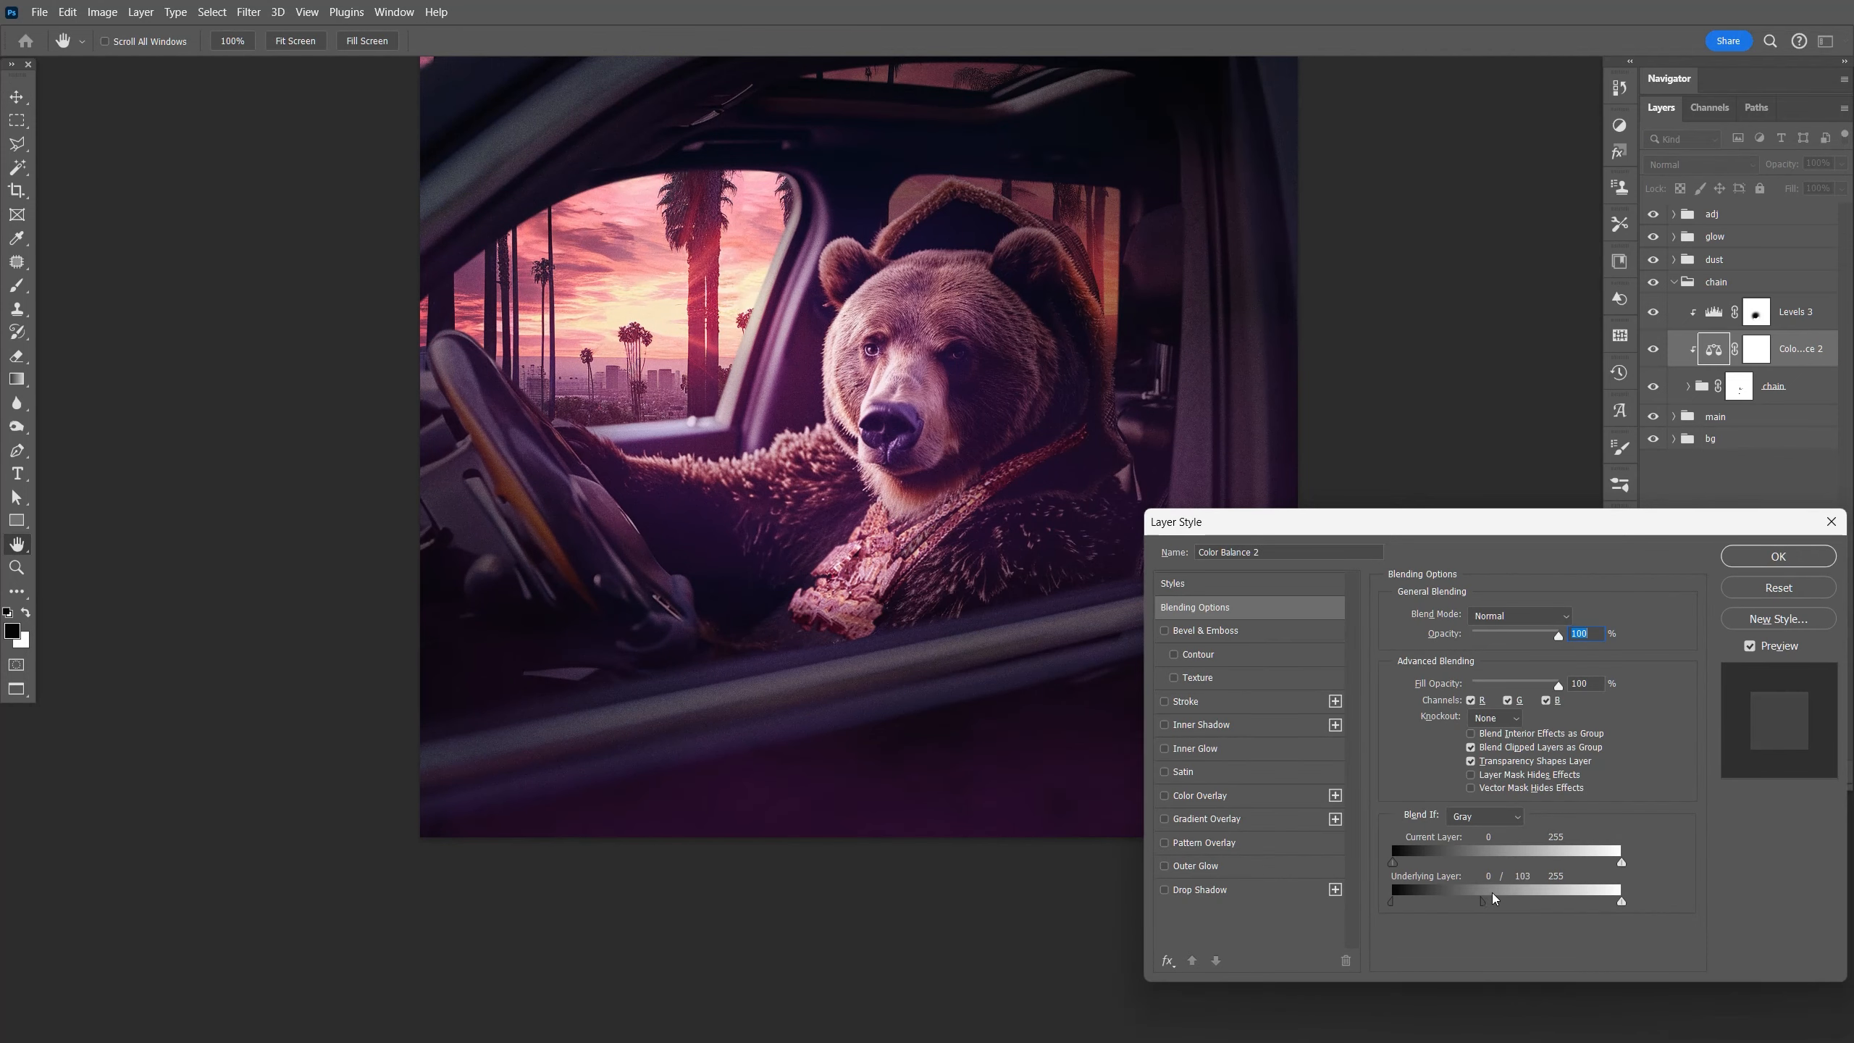
key("v")
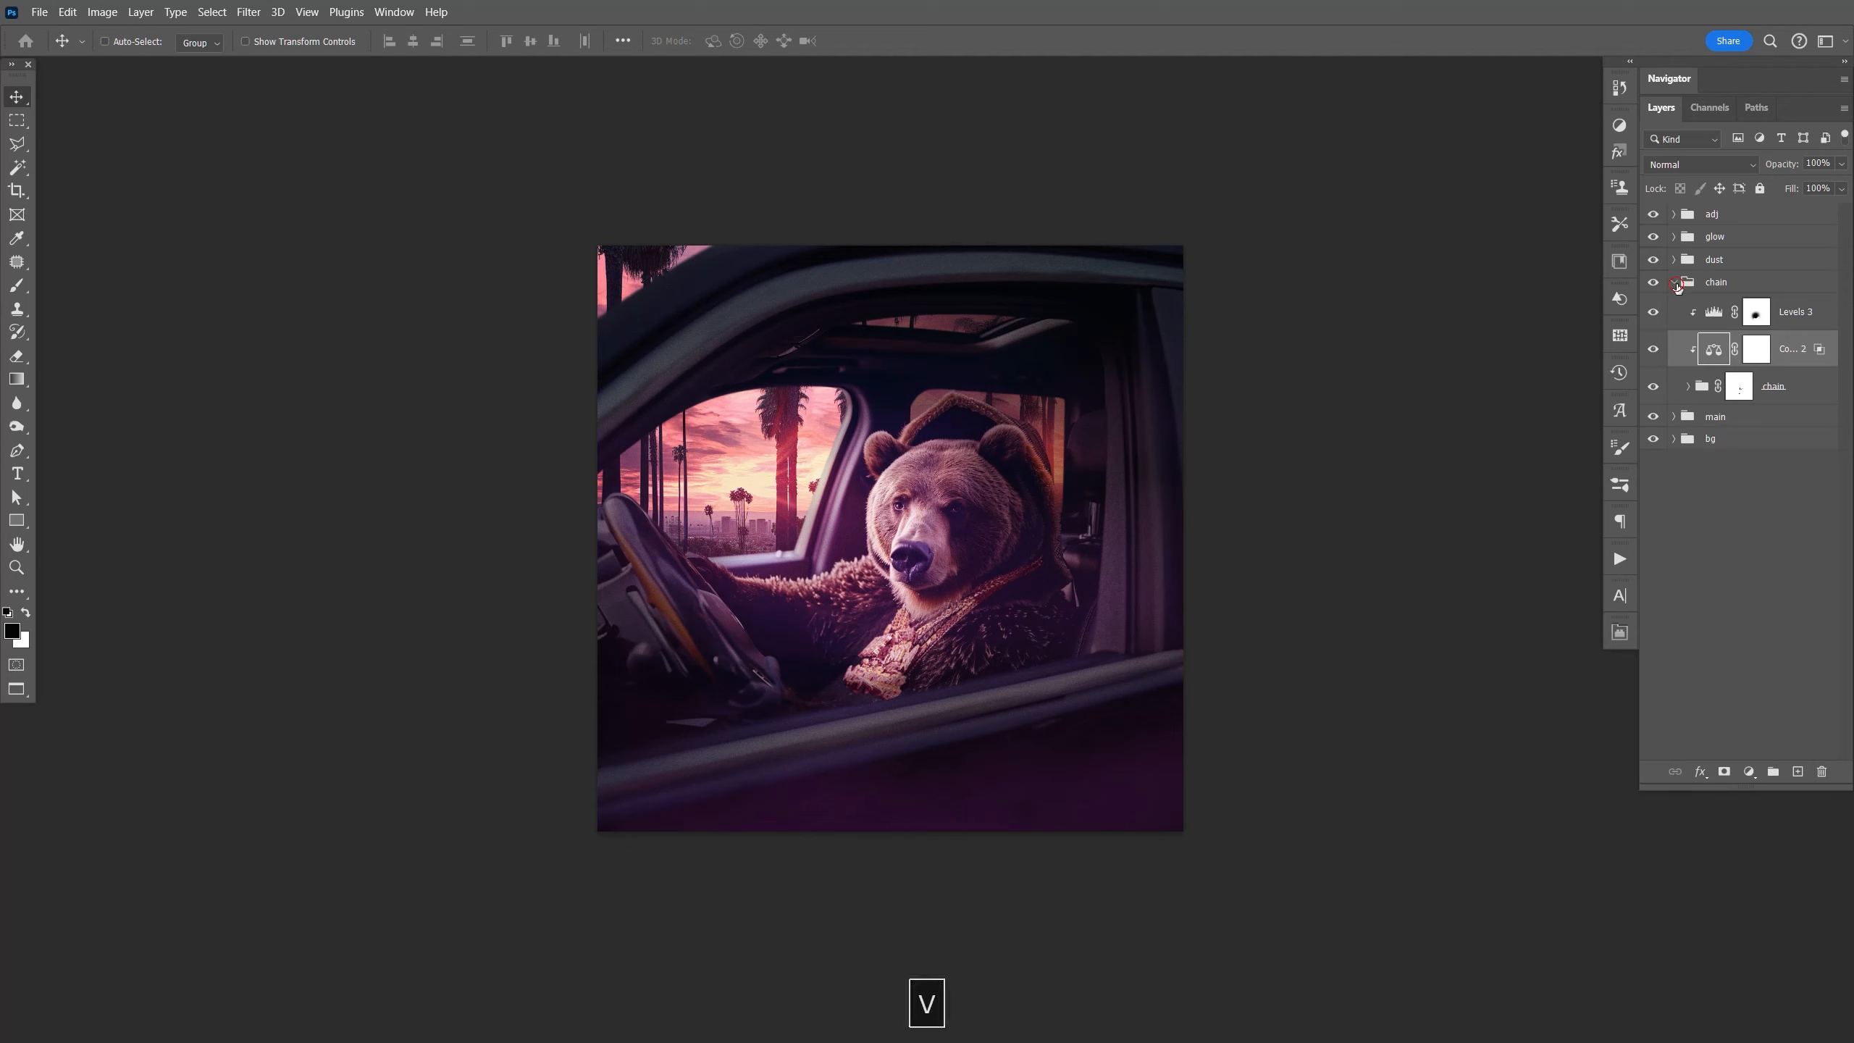
Create a new layer above Levels 1 in the main group and clip it to the bear group.
left_click(1674, 283)
left_click(1675, 307)
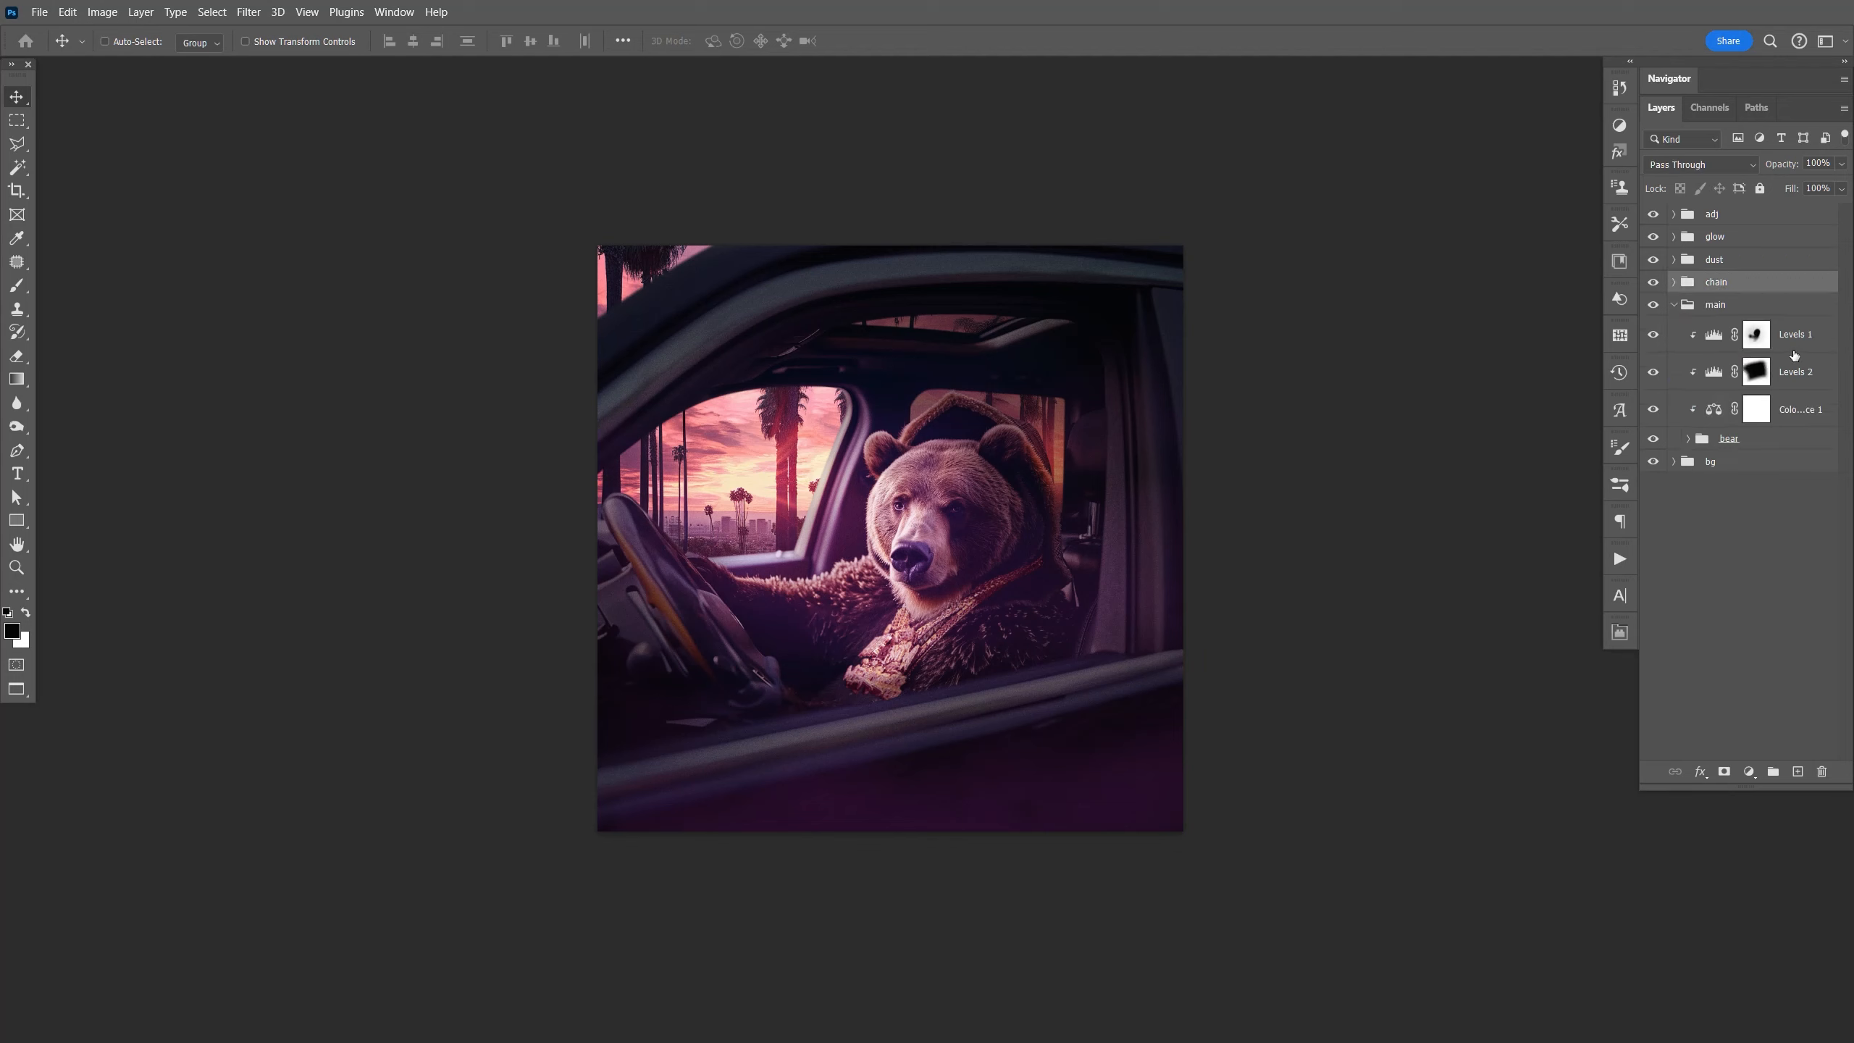
left_click(1798, 336)
left_click(1797, 771)
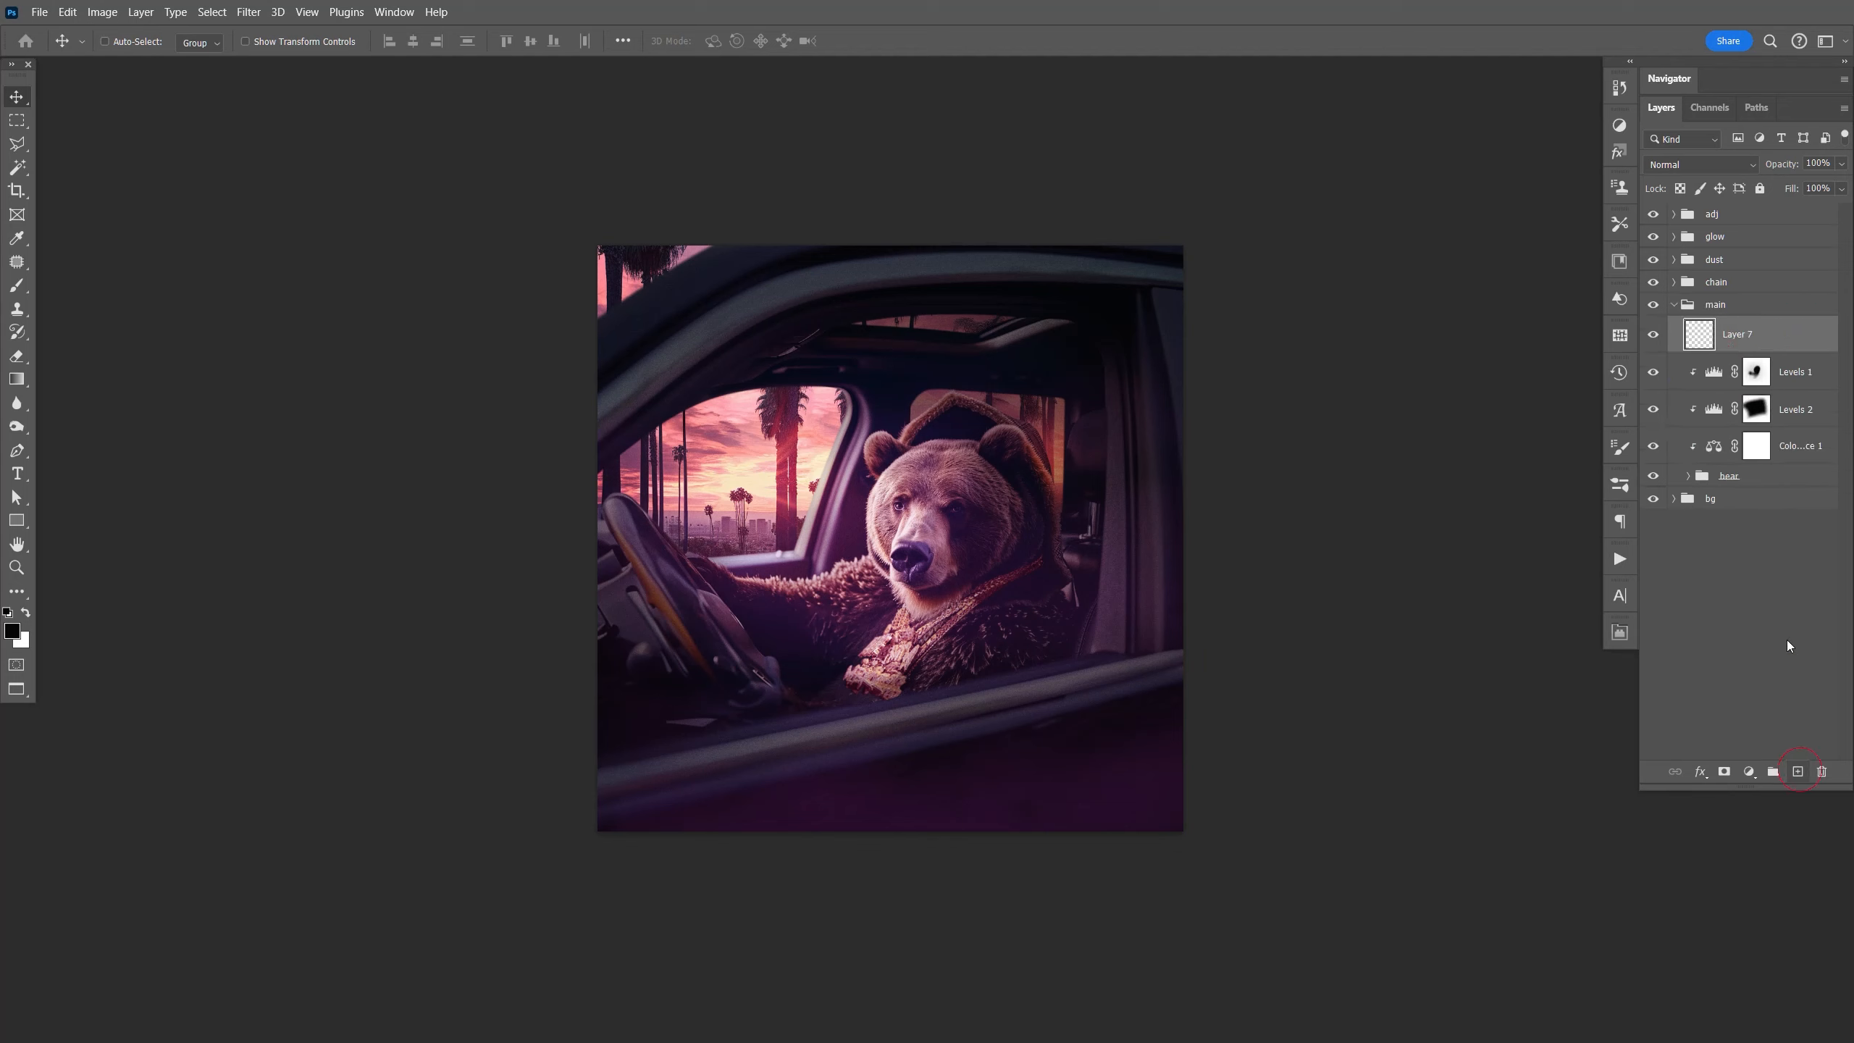
key("ctrl+alt+g")
Set the foreground color to orange #bb6e2a and fill the new clipped layer with it.
left_click(12, 631)
left_click_drag(1553, 626, 1553, 641)
left_click_drag(1515, 615, 1478, 489)
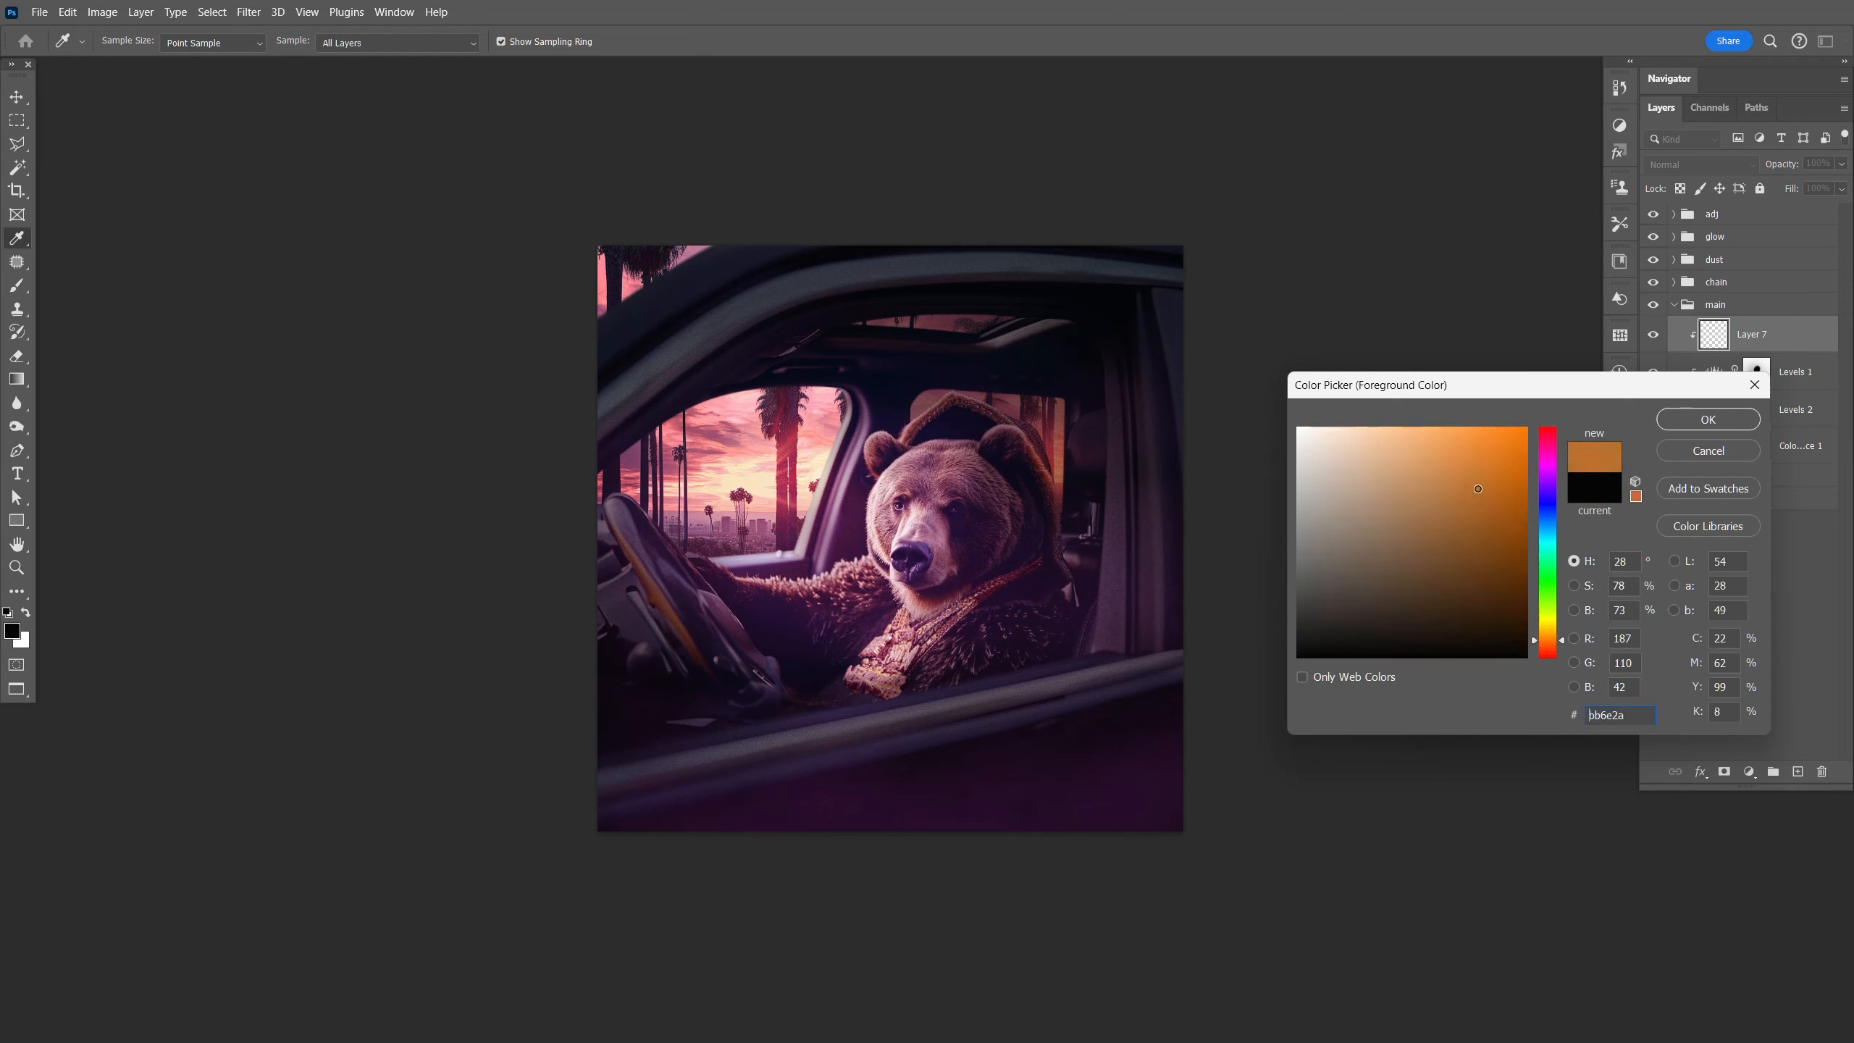
left_click(1708, 419)
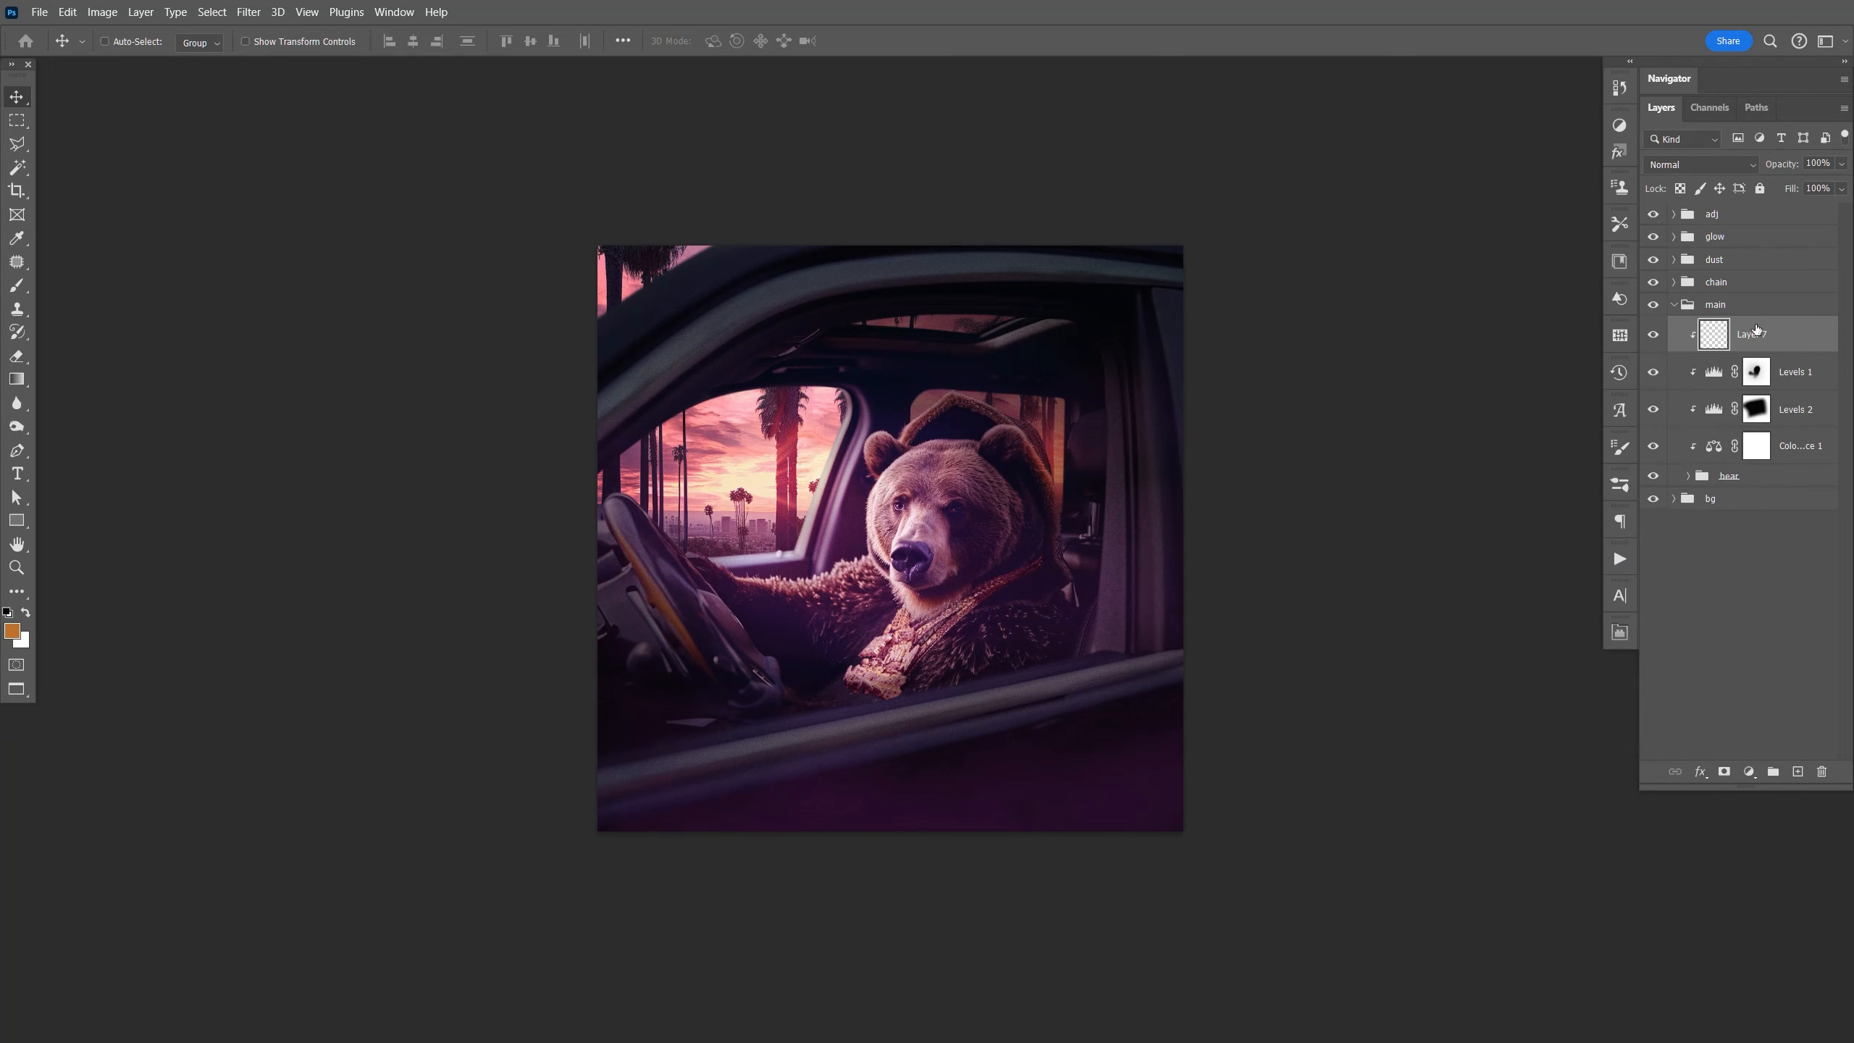
key("alt+BackSpace")
Set the blend mode of the orange clipped layer above the bear group to Color Burn.
left_click(1688, 174)
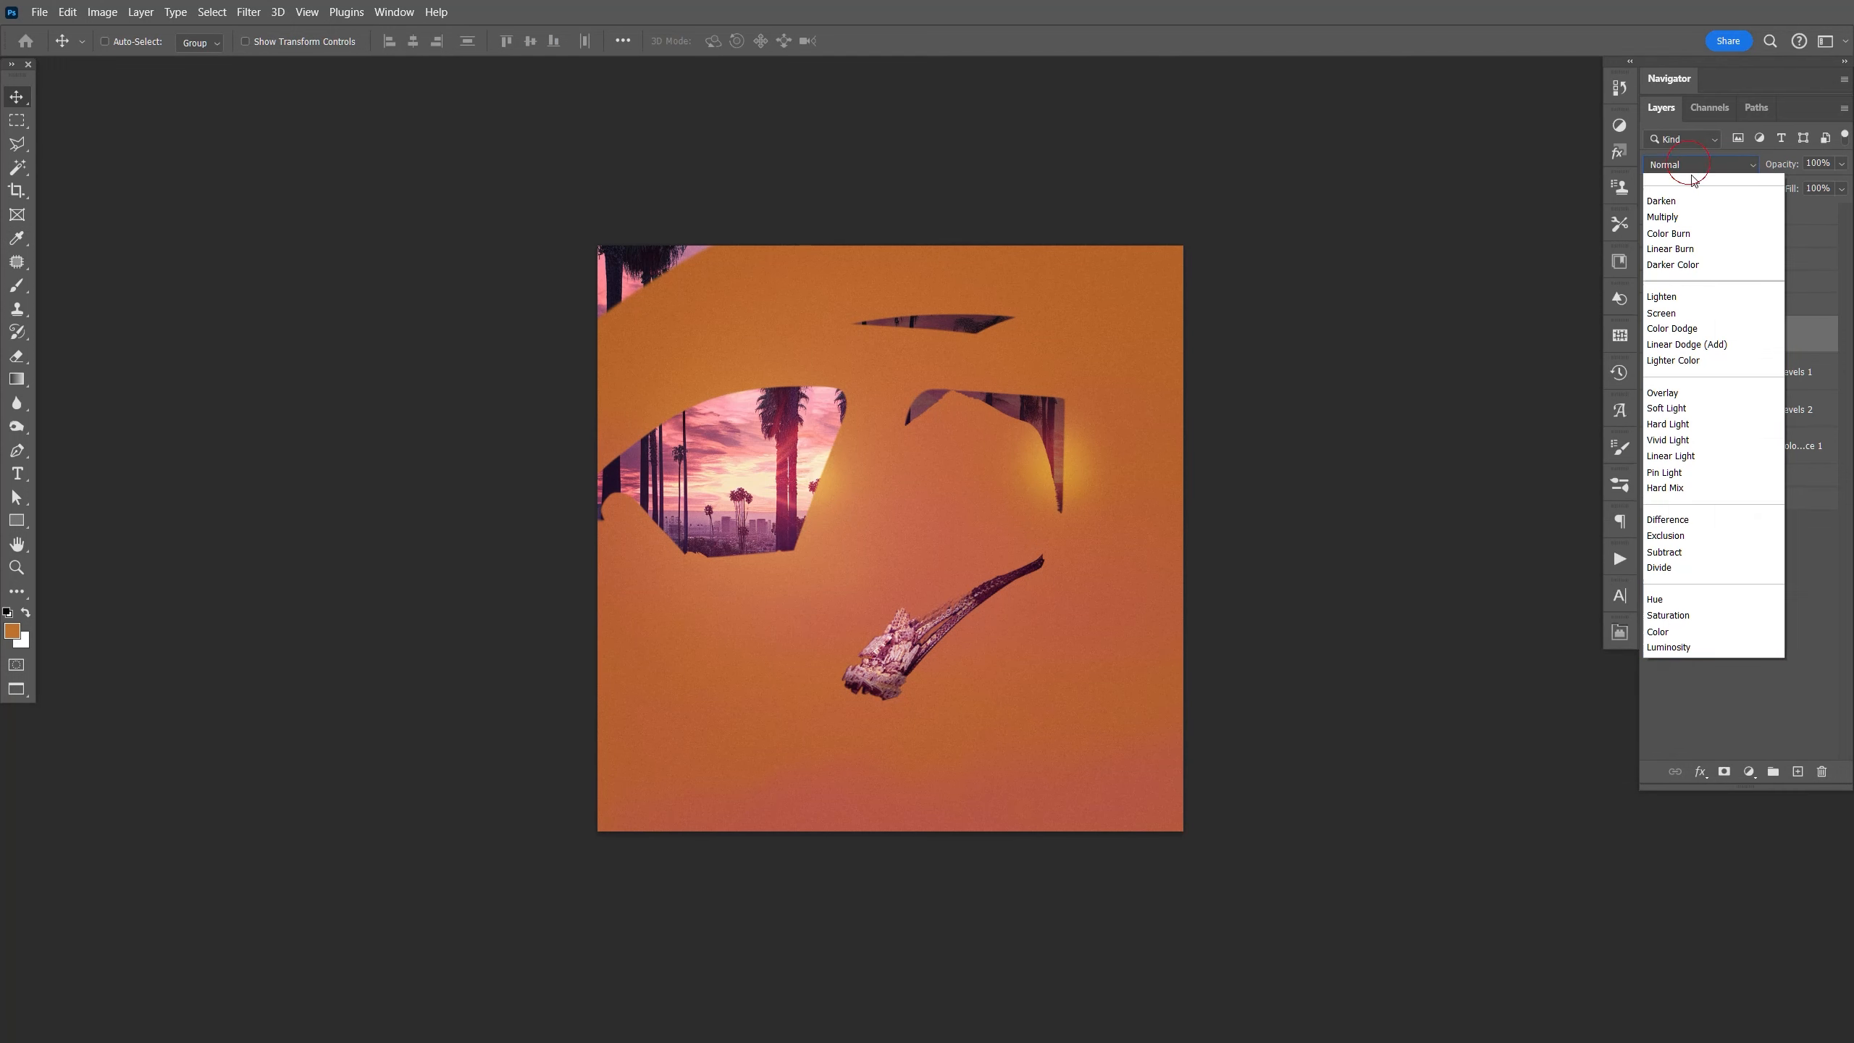
left_click(1685, 254)
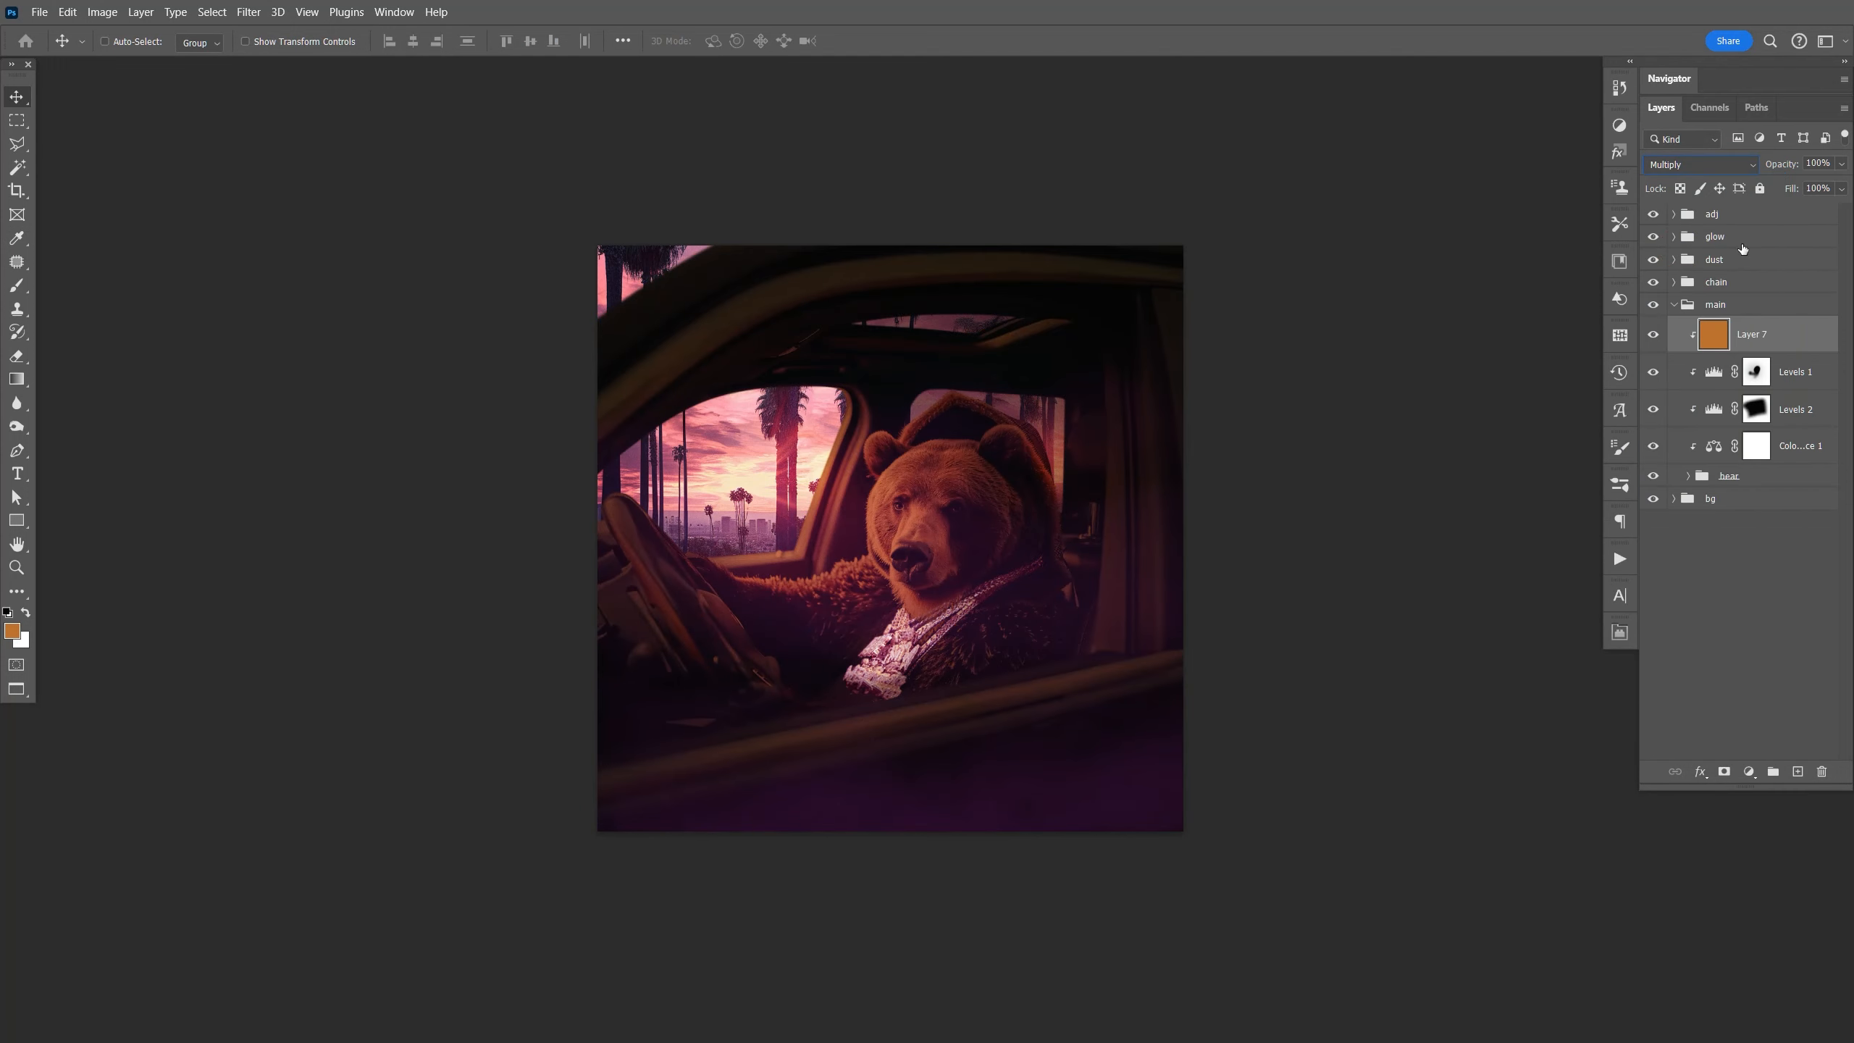
left_click(1701, 164)
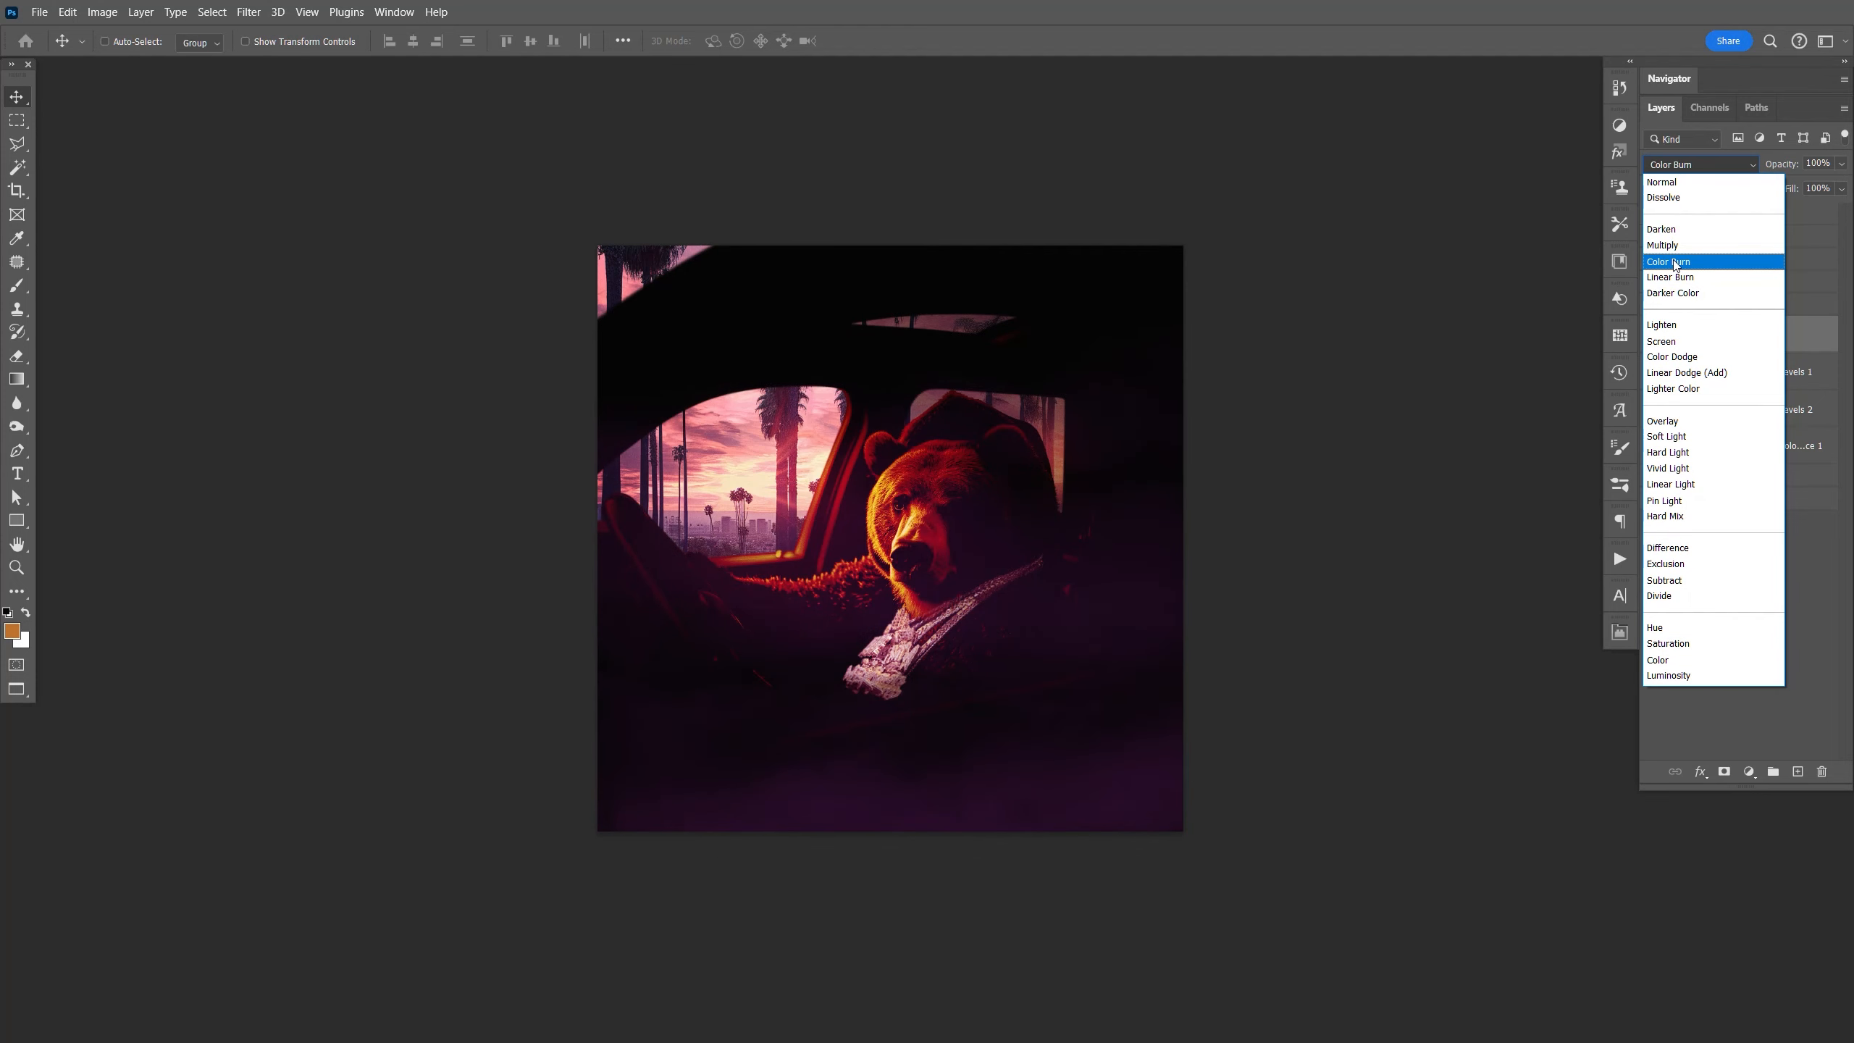
left_click(1676, 263)
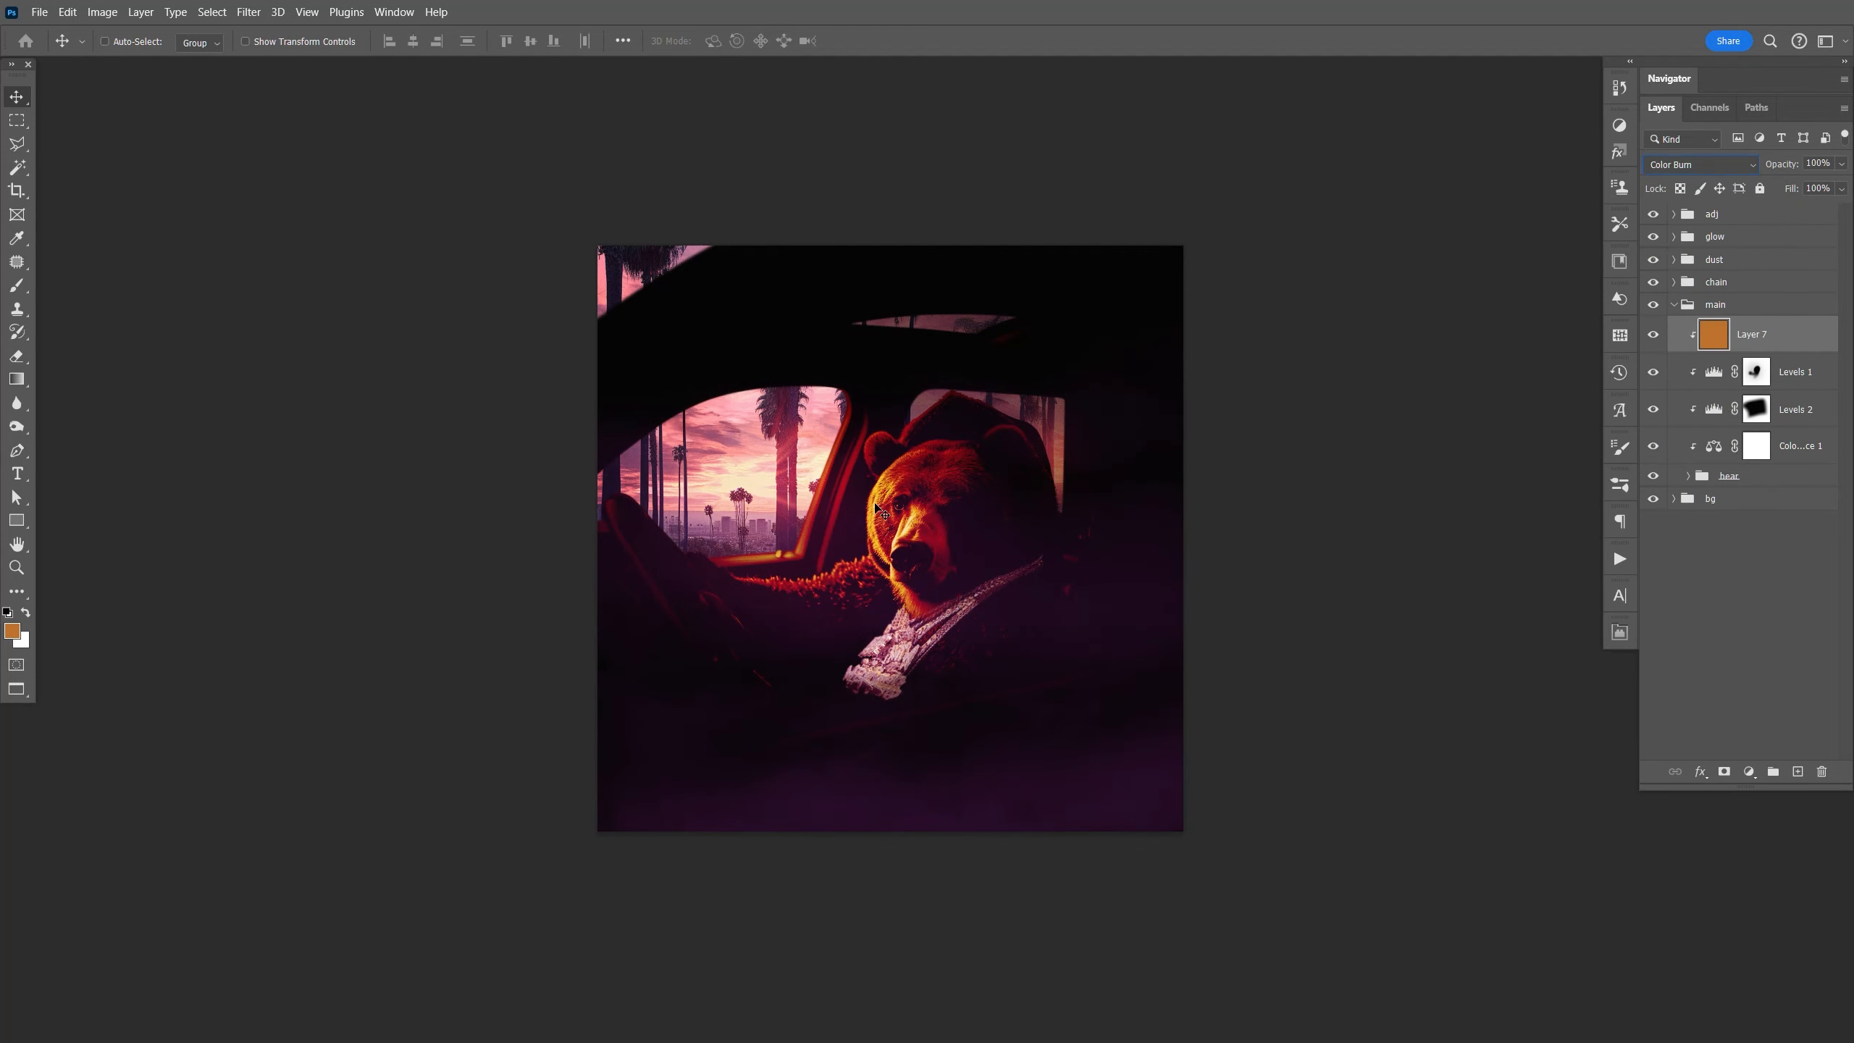
Split the orange layer's Underlying Layer shadow slider in Blend If to about 71 / 255 and lower the layer opacity to about 25%.
left_click(1805, 337)
double_click(1809, 343)
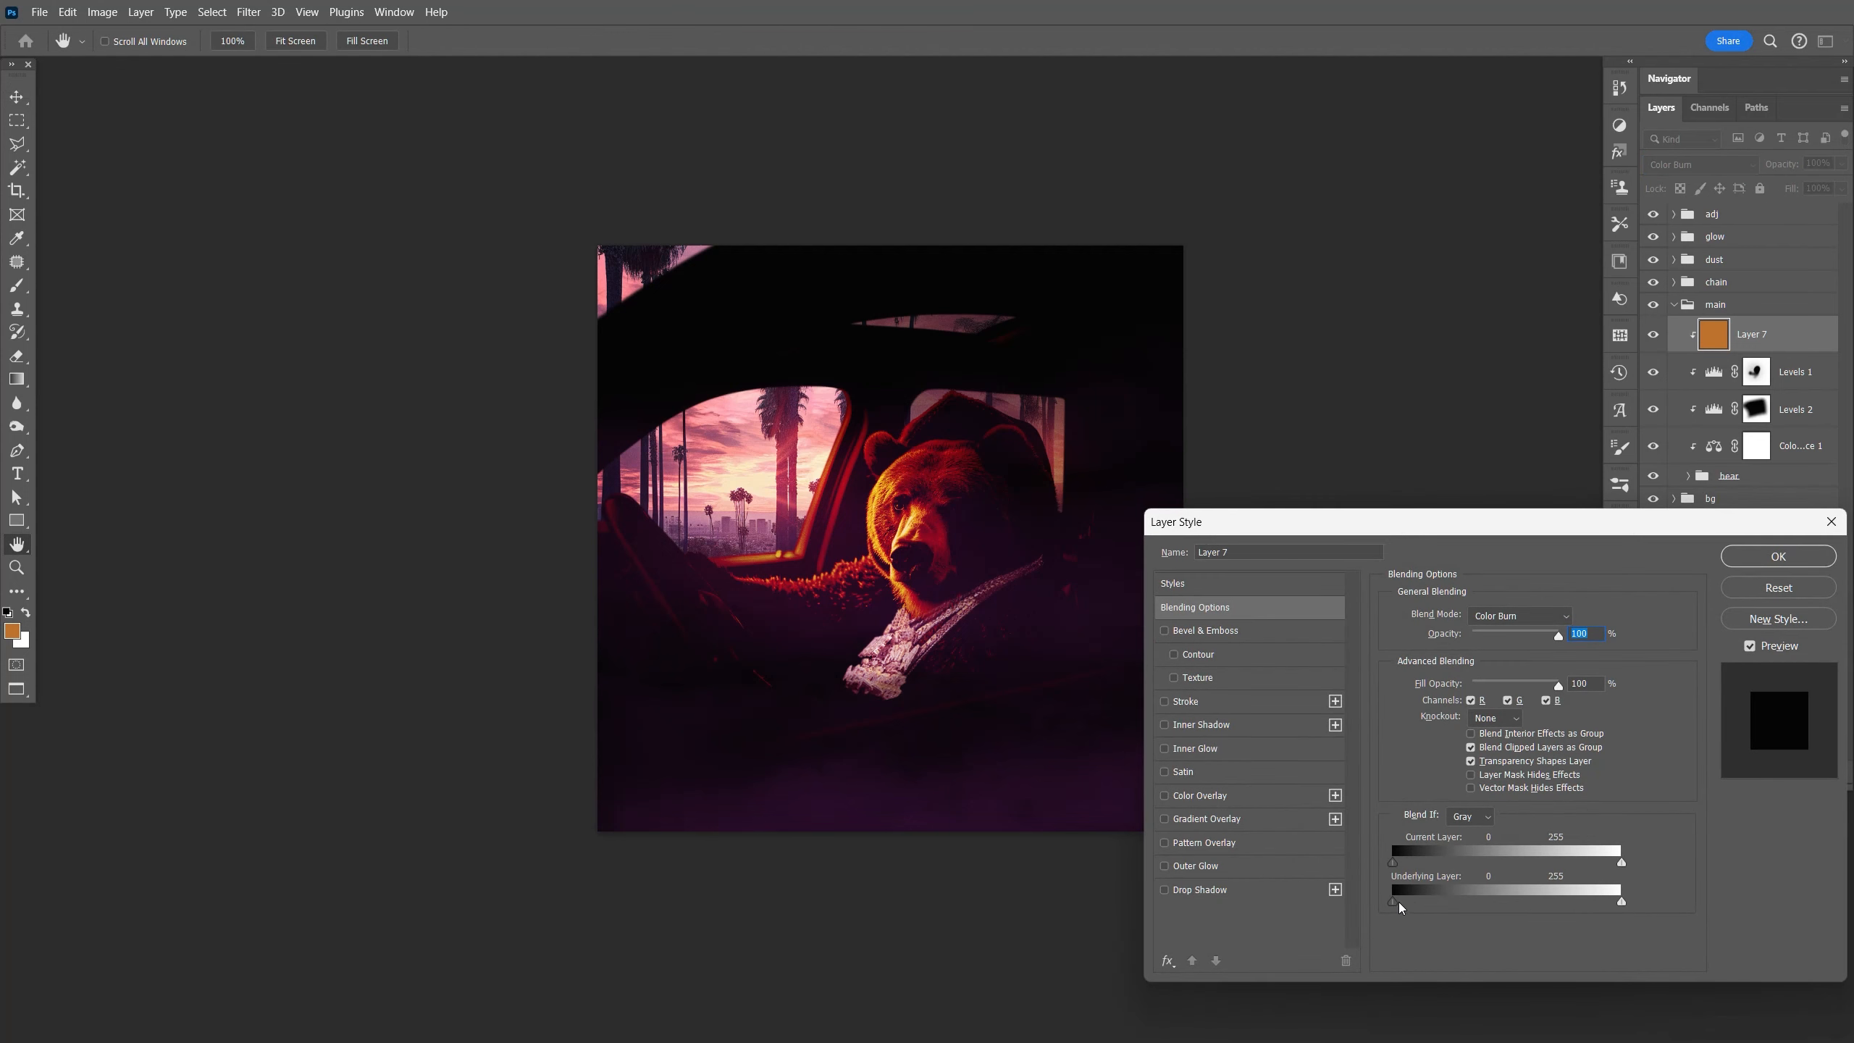
left_click_drag(1394, 902, 1617, 902)
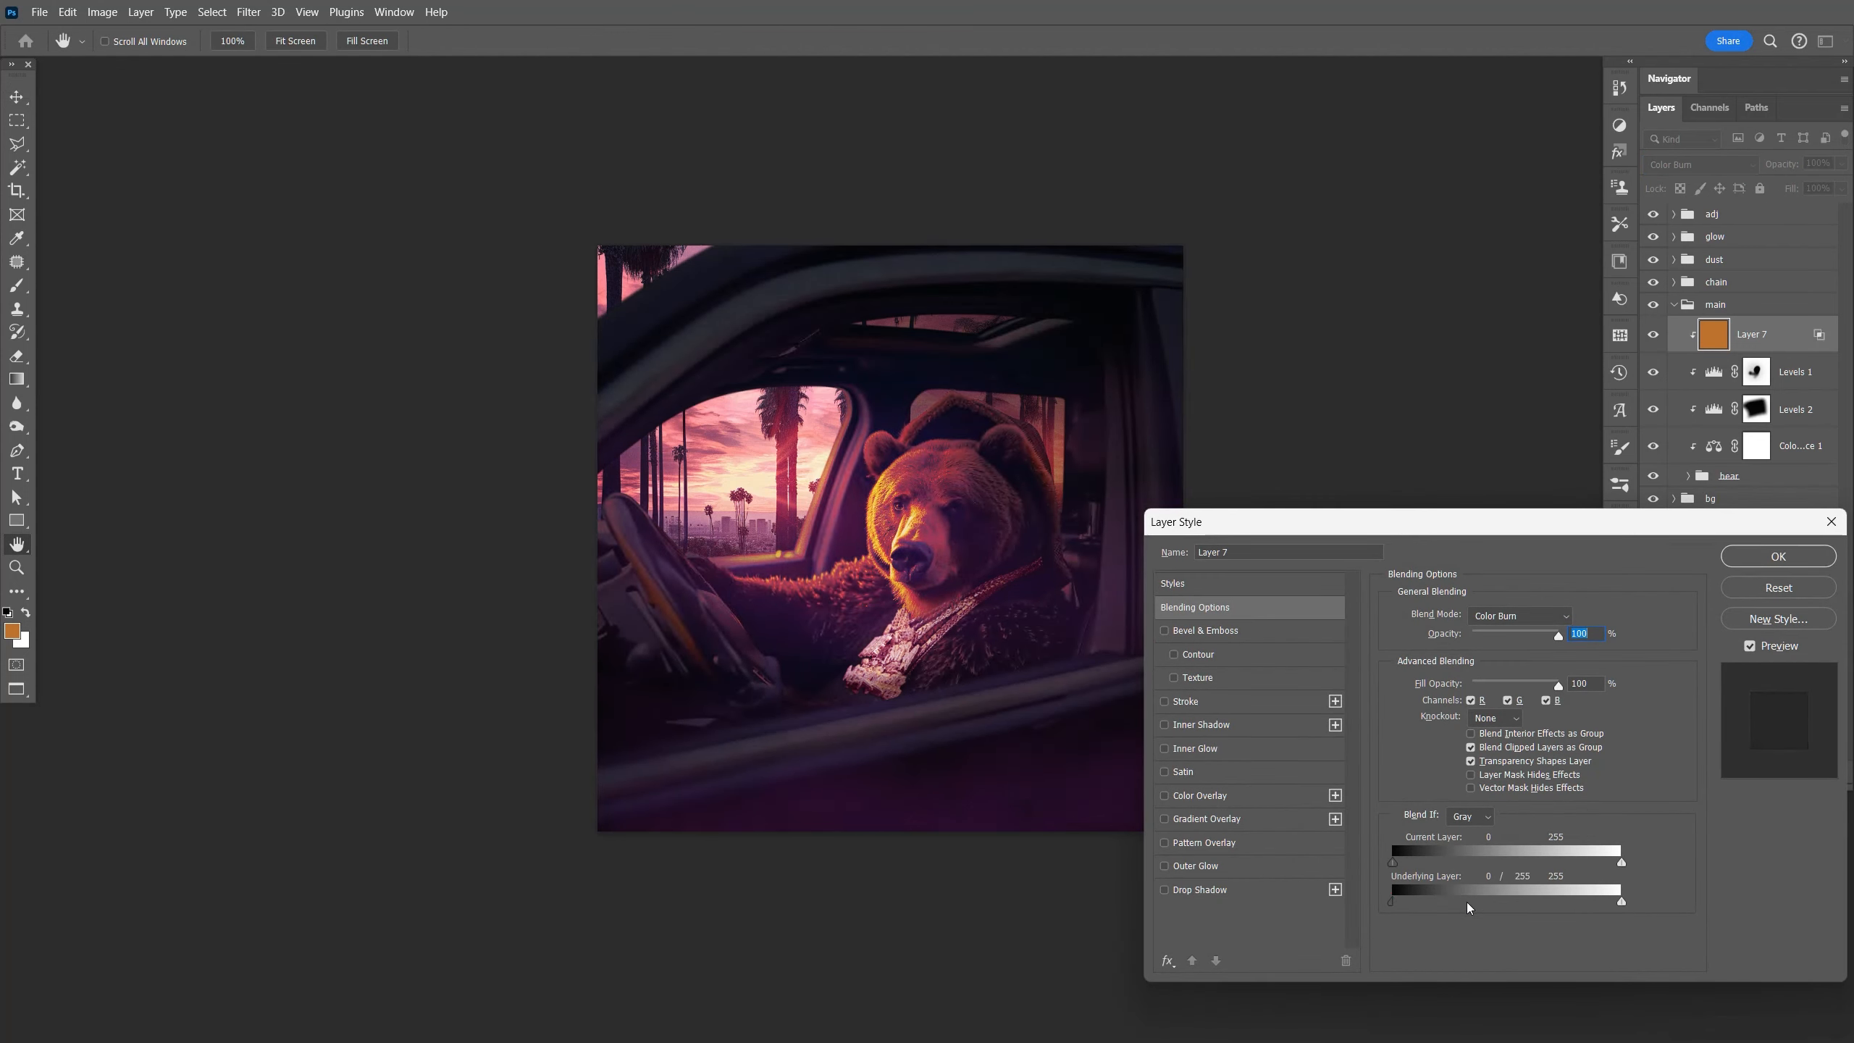
mouse_move(1396, 903)
left_mouse_down()
mouse_move(1511, 899)
mouse_move(1456, 905)
left_mouse_up()
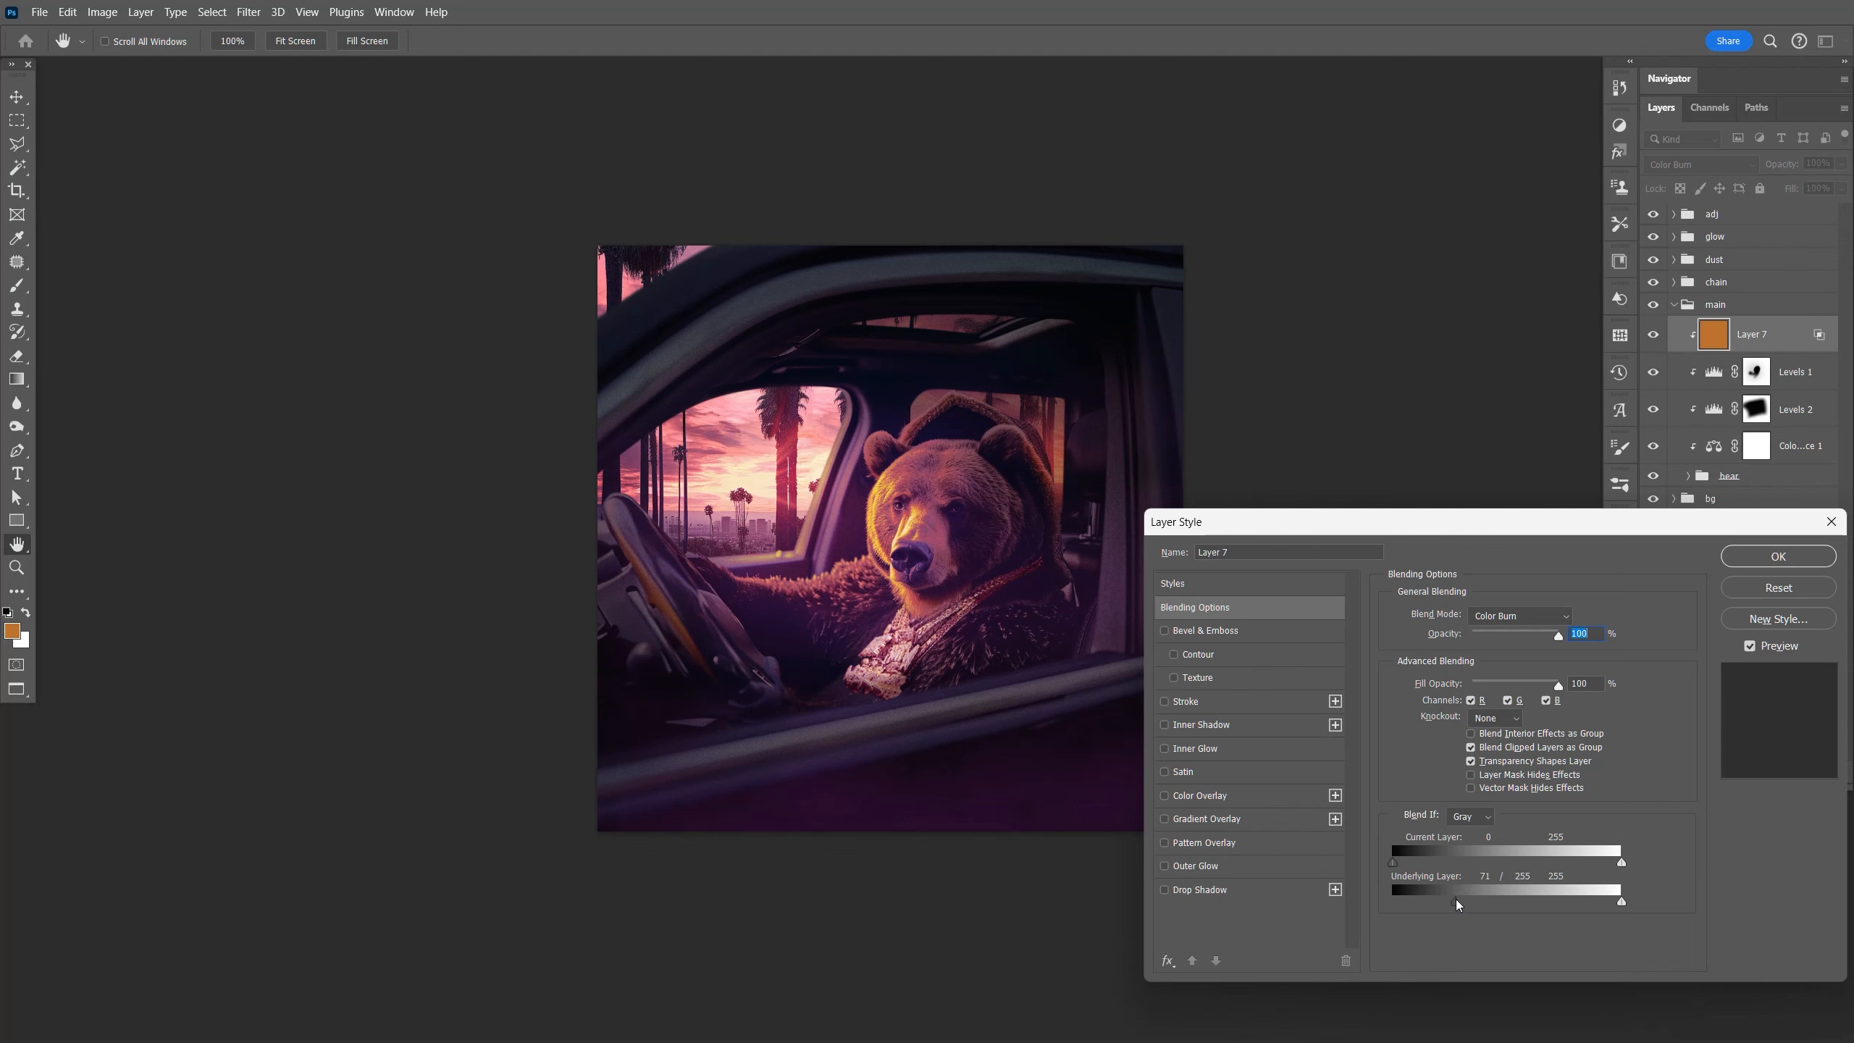
left_click(1779, 556)
left_click(1841, 164)
left_click_drag(1842, 184, 1775, 182)
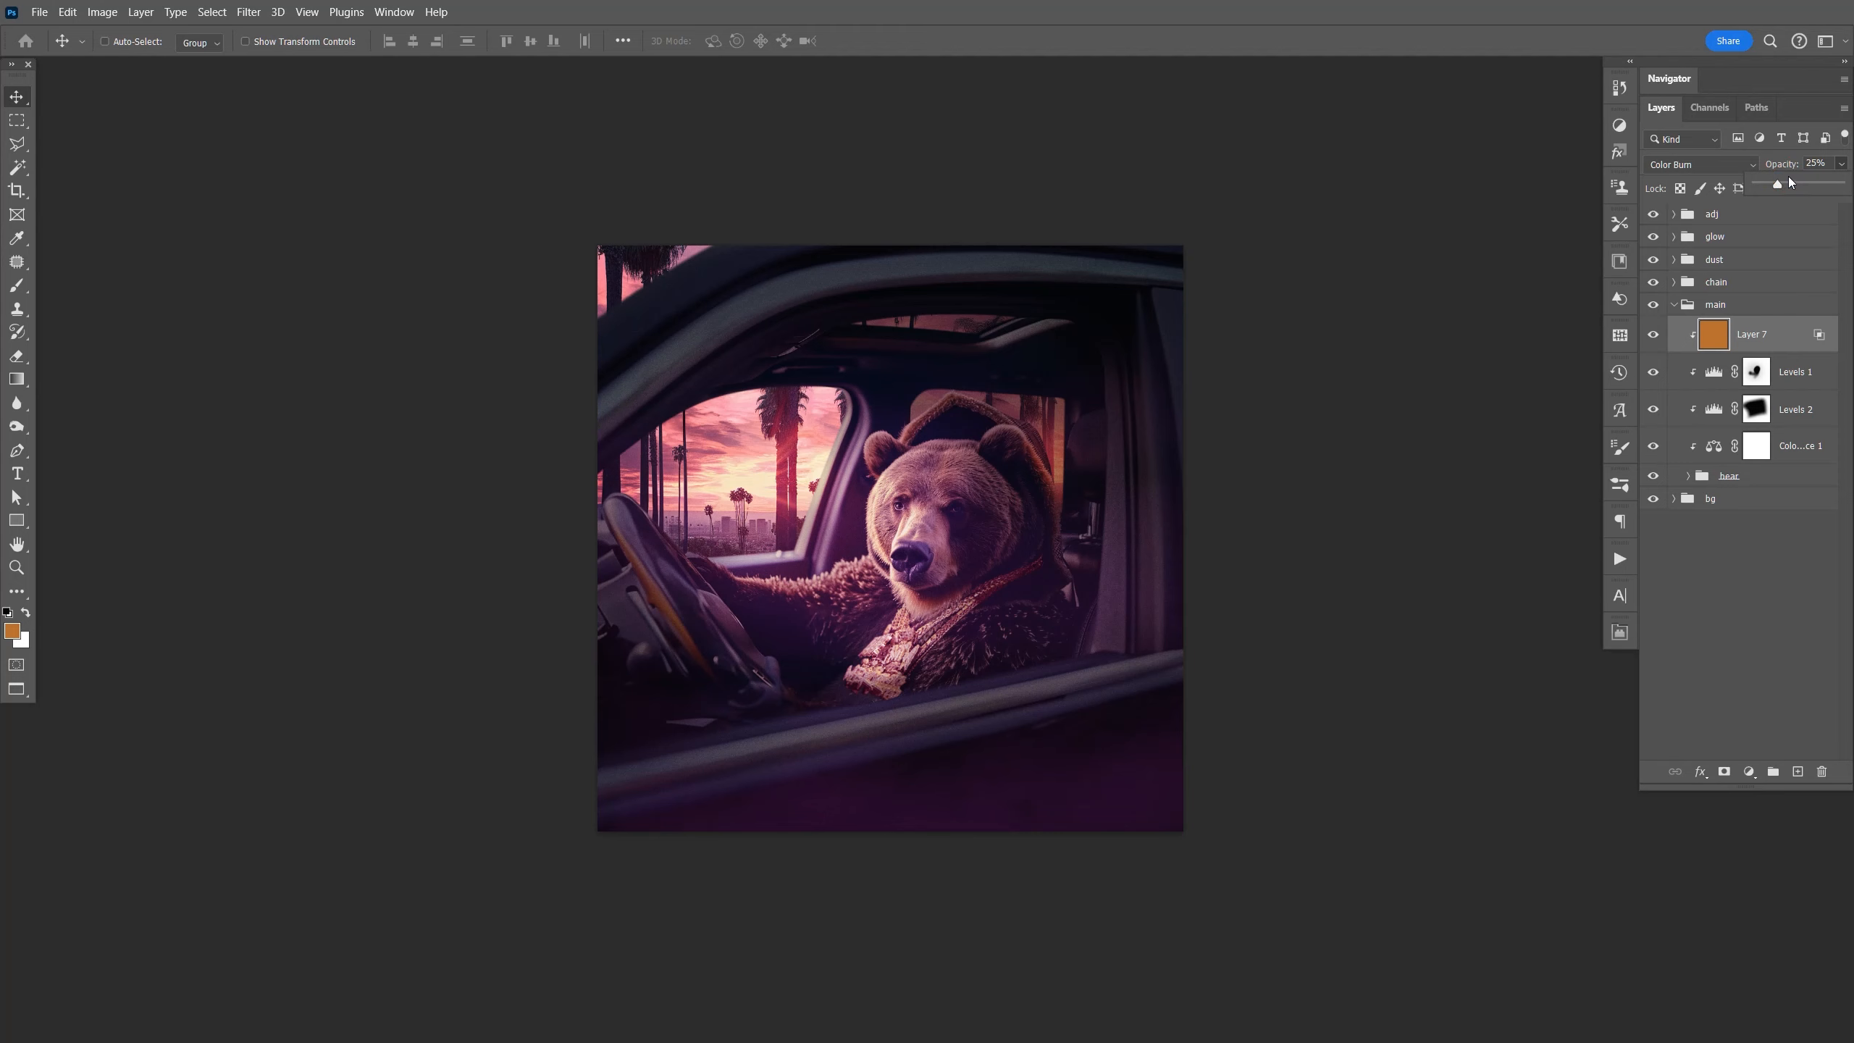
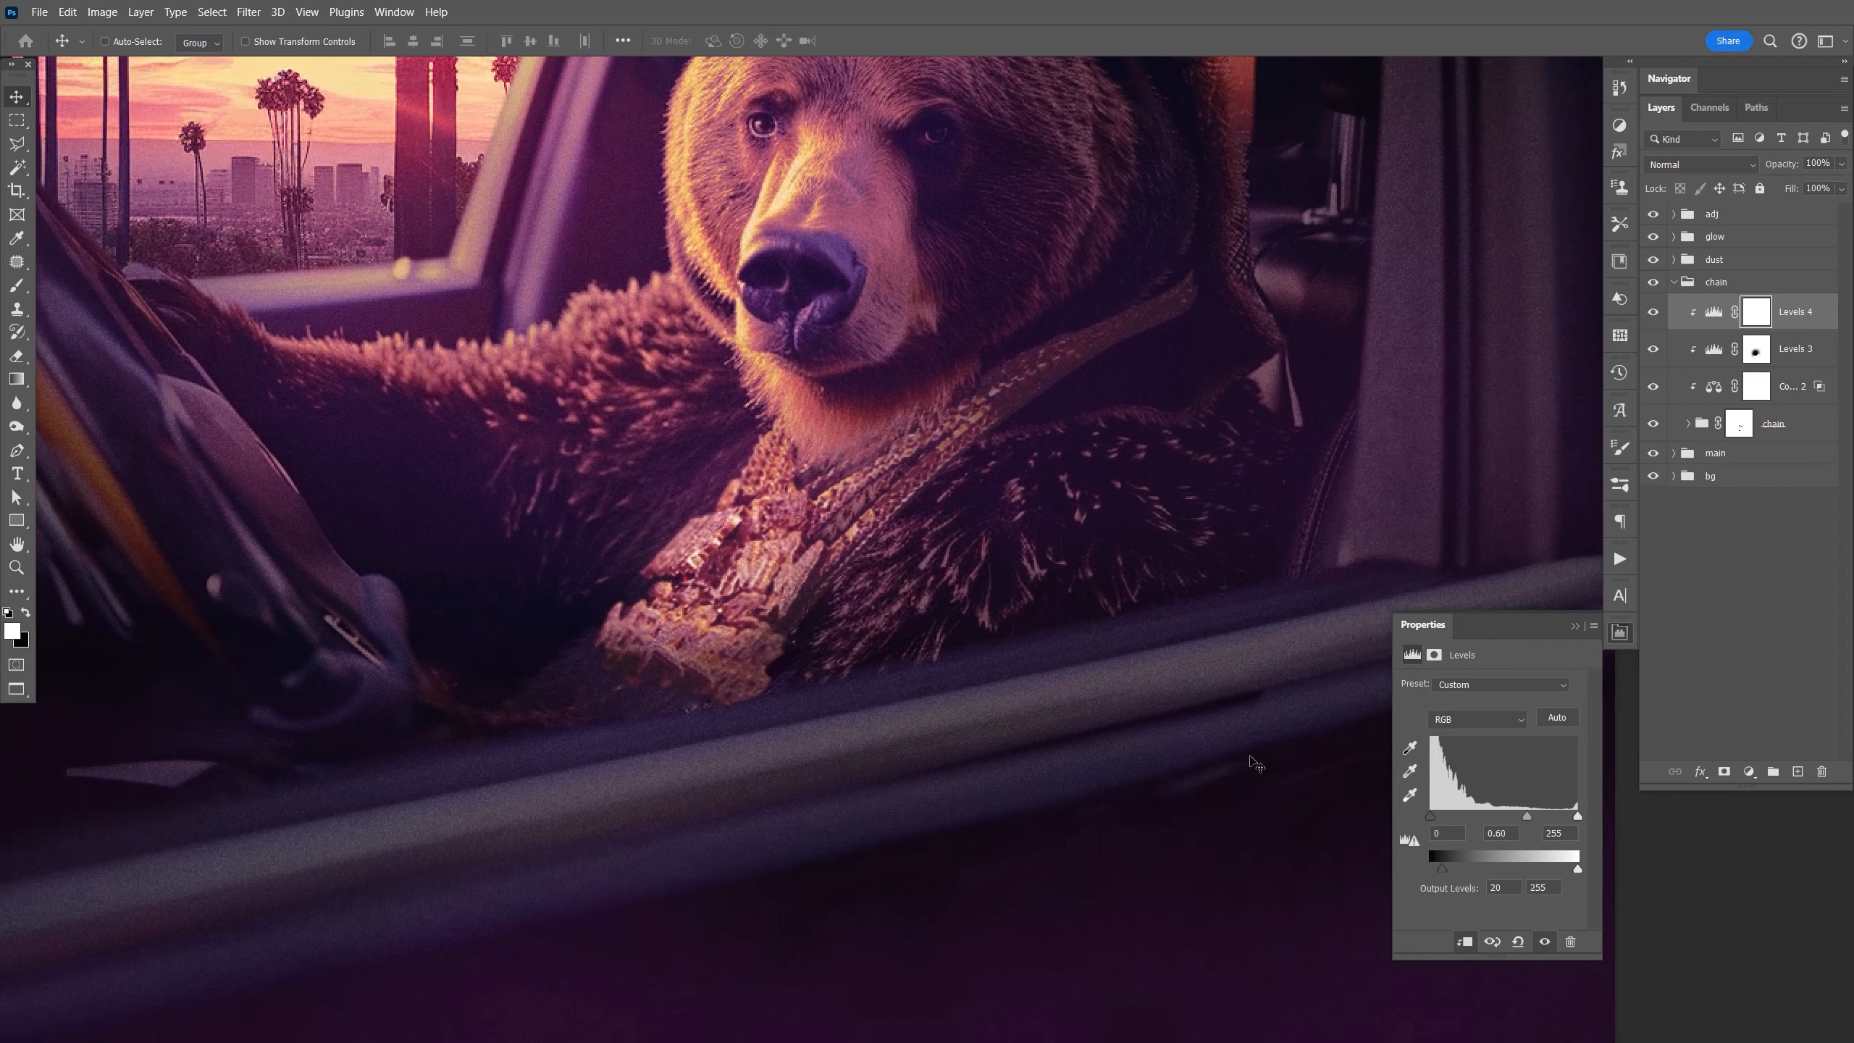
Lower the output black level and brighten the midtones of the Levels 4 adjustment clipped to the chain.
left_click_drag(1442, 869, 1423, 873)
left_click_drag(1532, 819, 1513, 818)
left_click(1619, 633)
Paint black on the Levels 4 mask along the gold chain with a soft brush at 4% flow.
key("b")
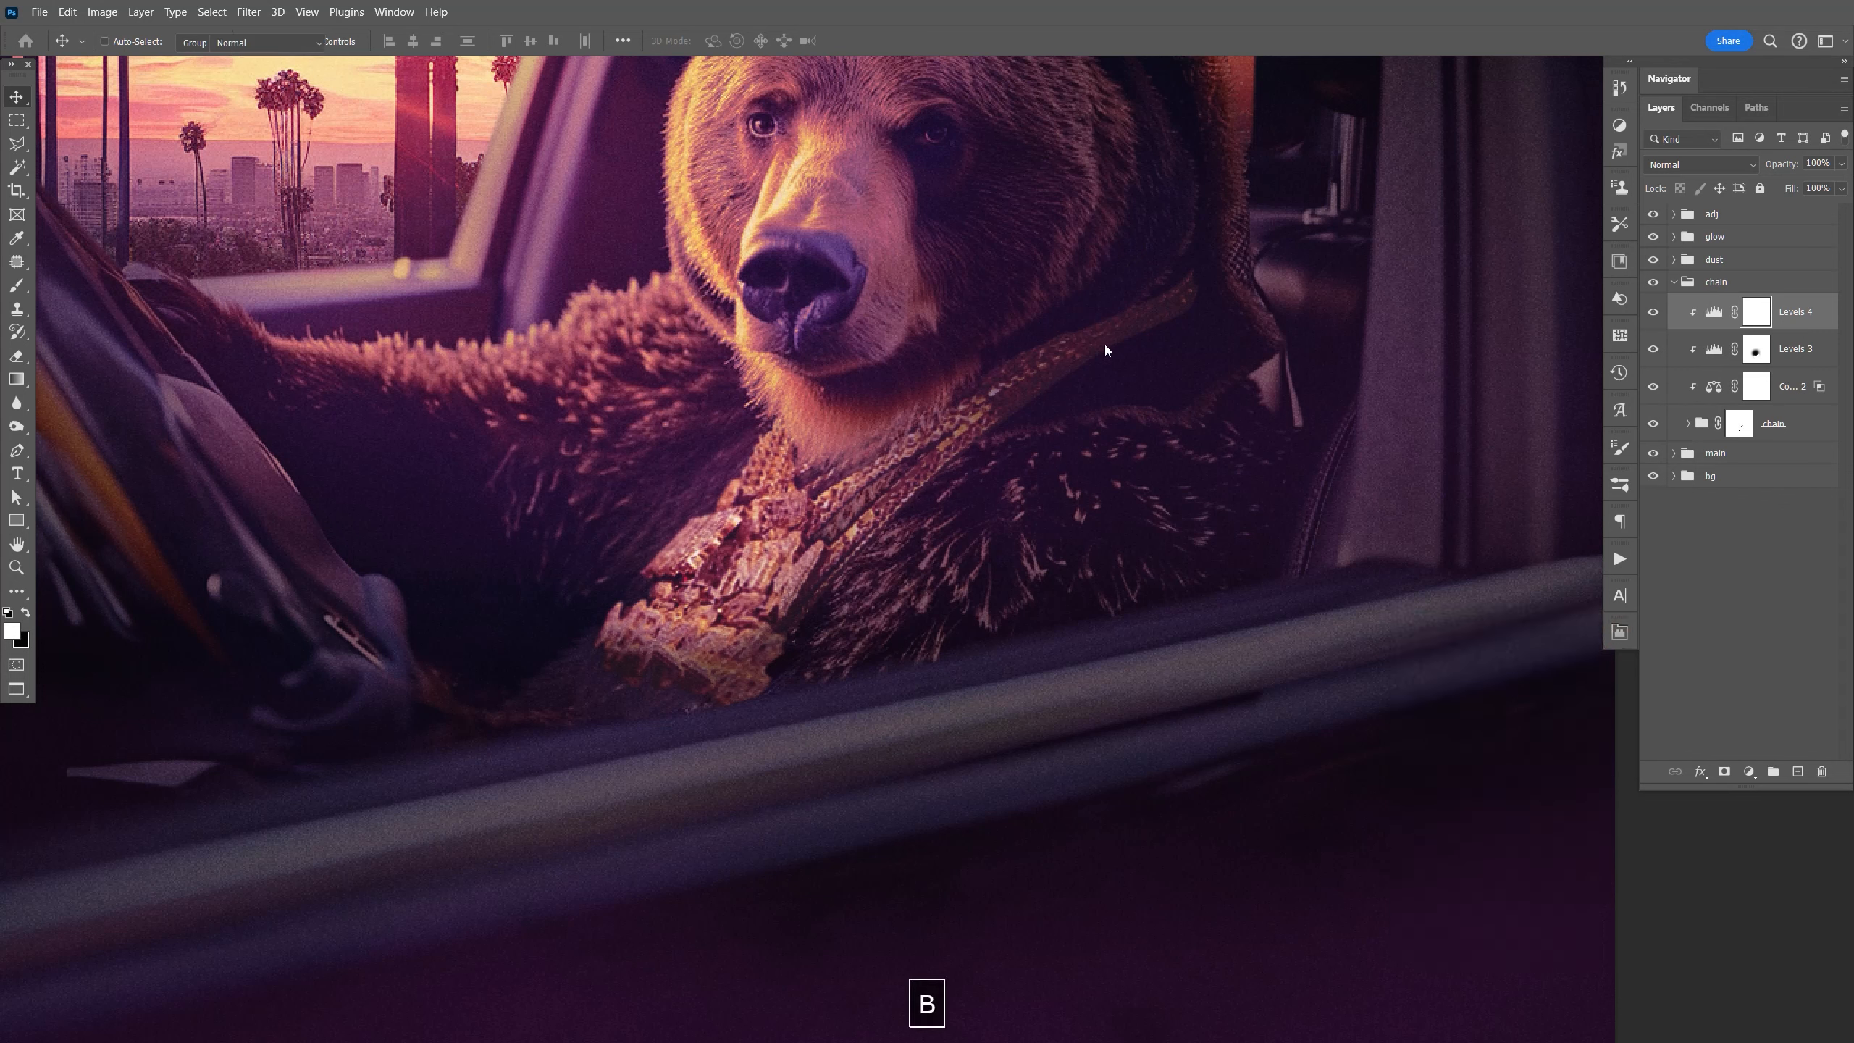
key("x")
key("b")
mouse_move(1129, 323)
left_mouse_down()
mouse_move(1191, 286)
mouse_move(1005, 406)
mouse_move(1151, 329)
mouse_move(959, 418)
mouse_move(831, 393)
mouse_move(780, 432)
mouse_move(780, 451)
mouse_move(832, 467)
mouse_move(844, 592)
left_mouse_up()
left_click(1653, 313)
left_click(1653, 313)
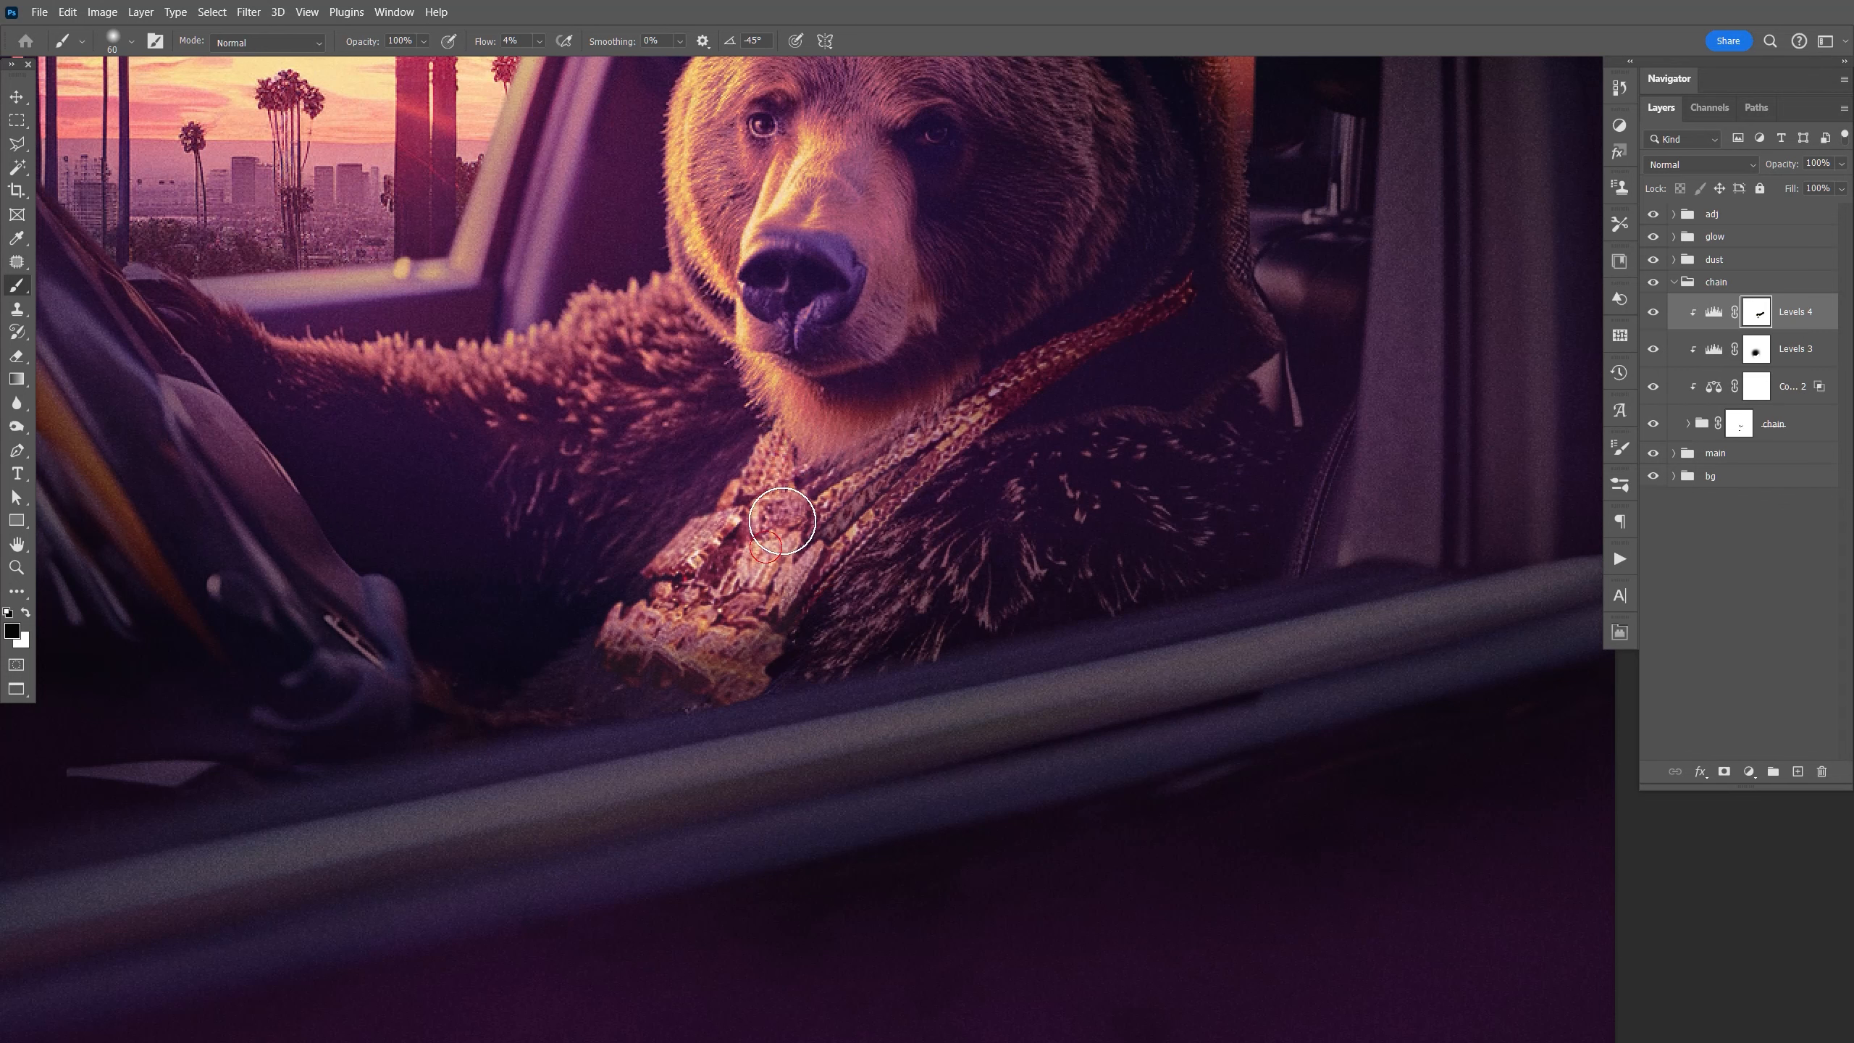
key("ctrl+z")
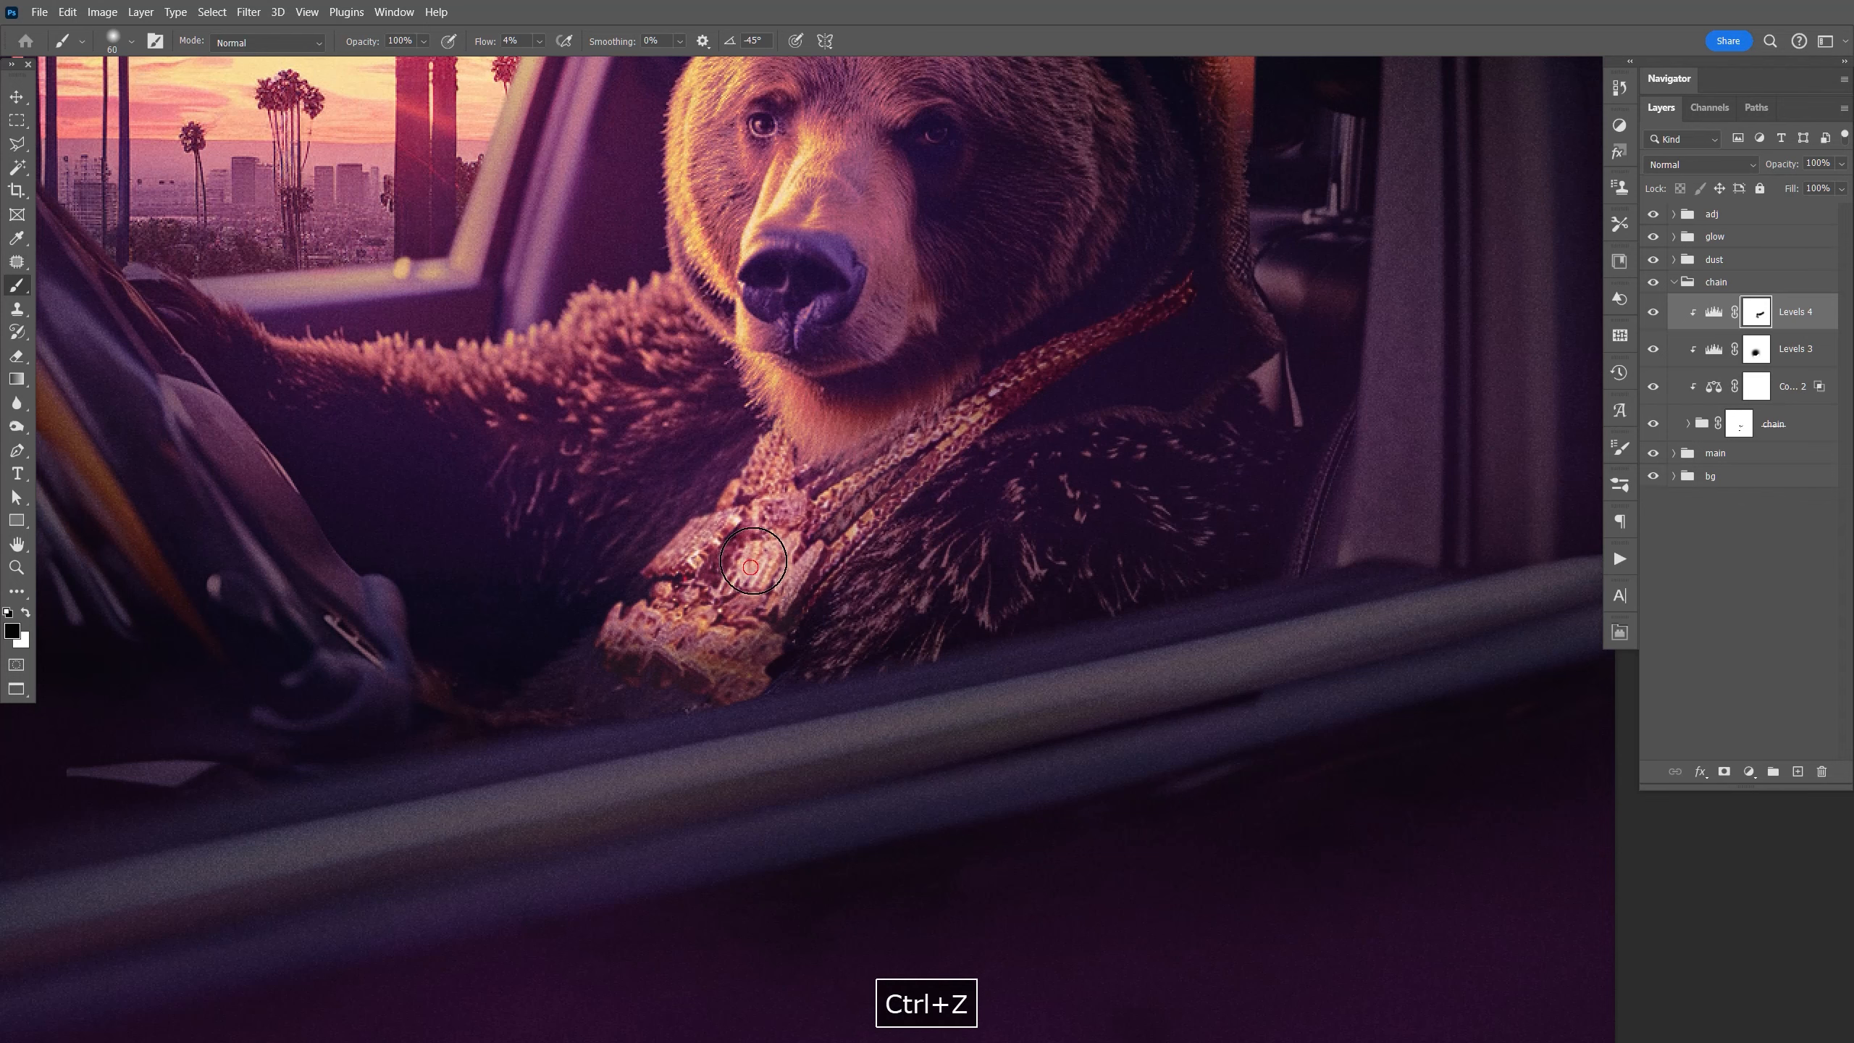
Save the document and review the full composite with the Move tool active.
key("ctrl+s")
key("ctrl+minus")
key("ctrl+minus")
key("ctrl+minus")
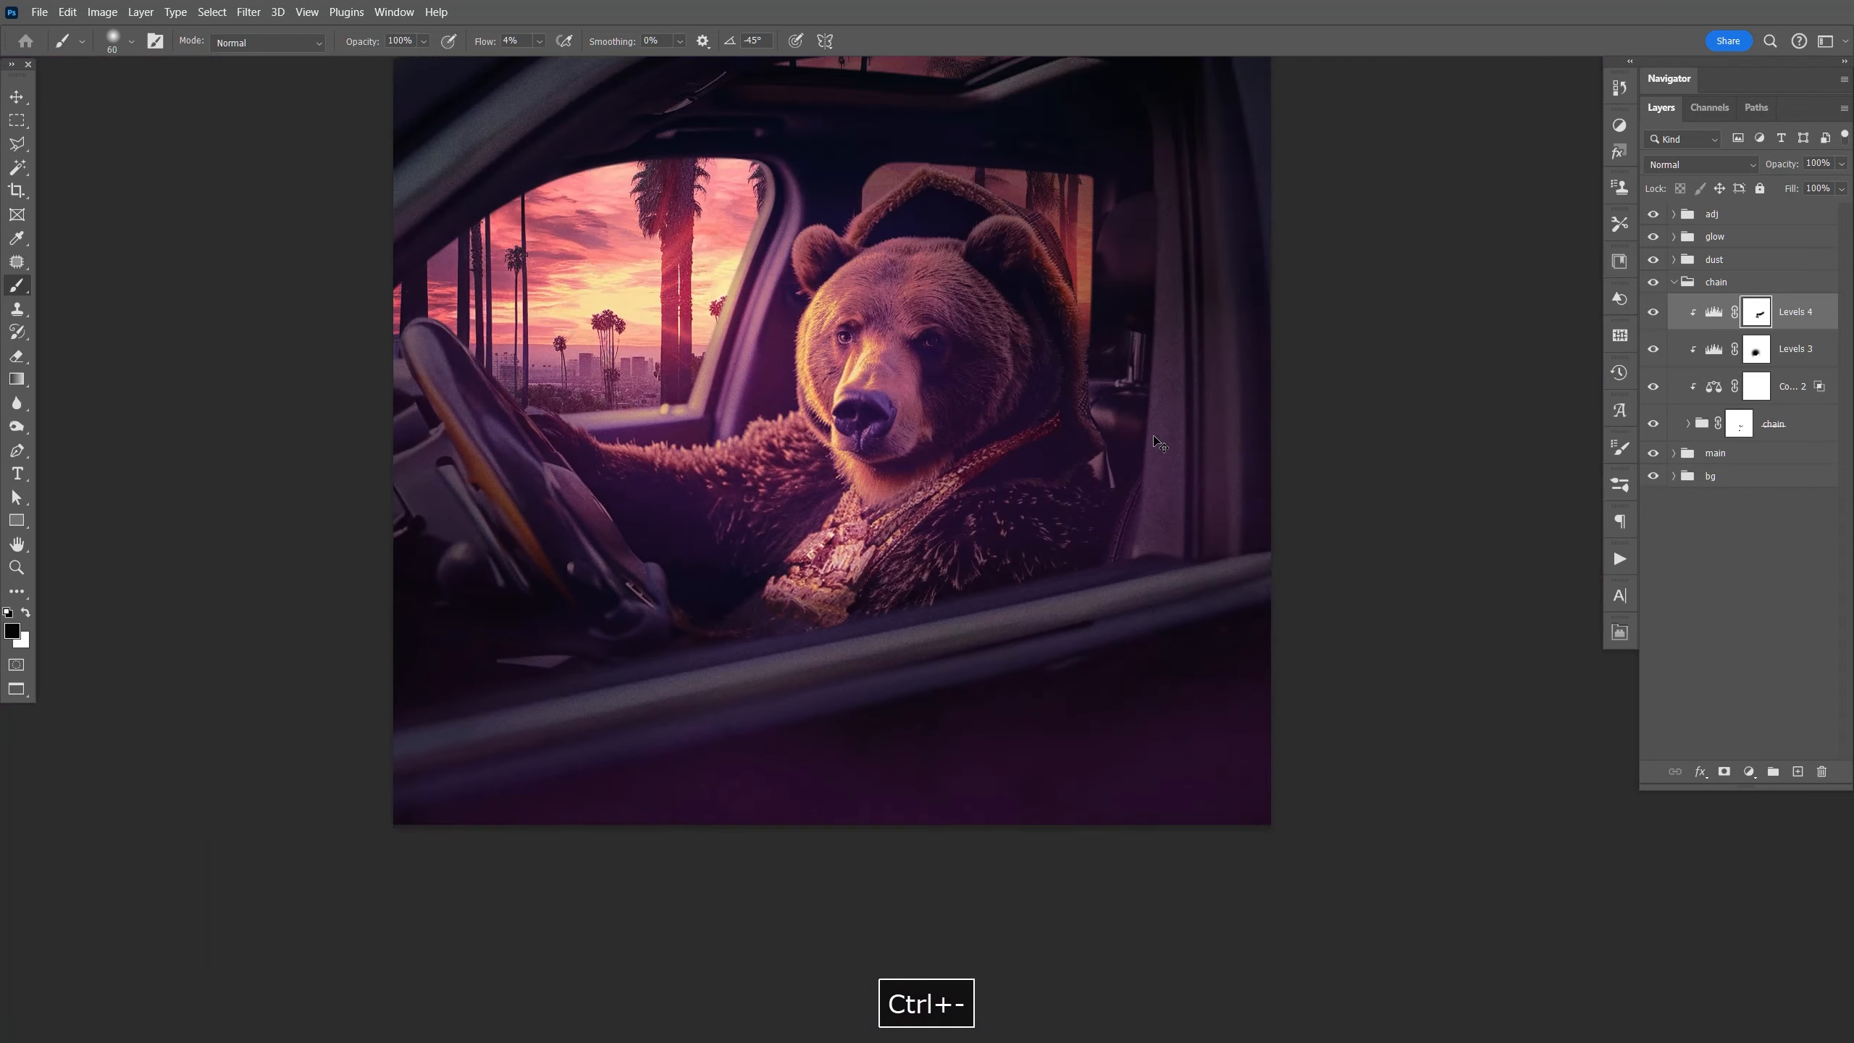
key("ctrl+equal")
key("v")
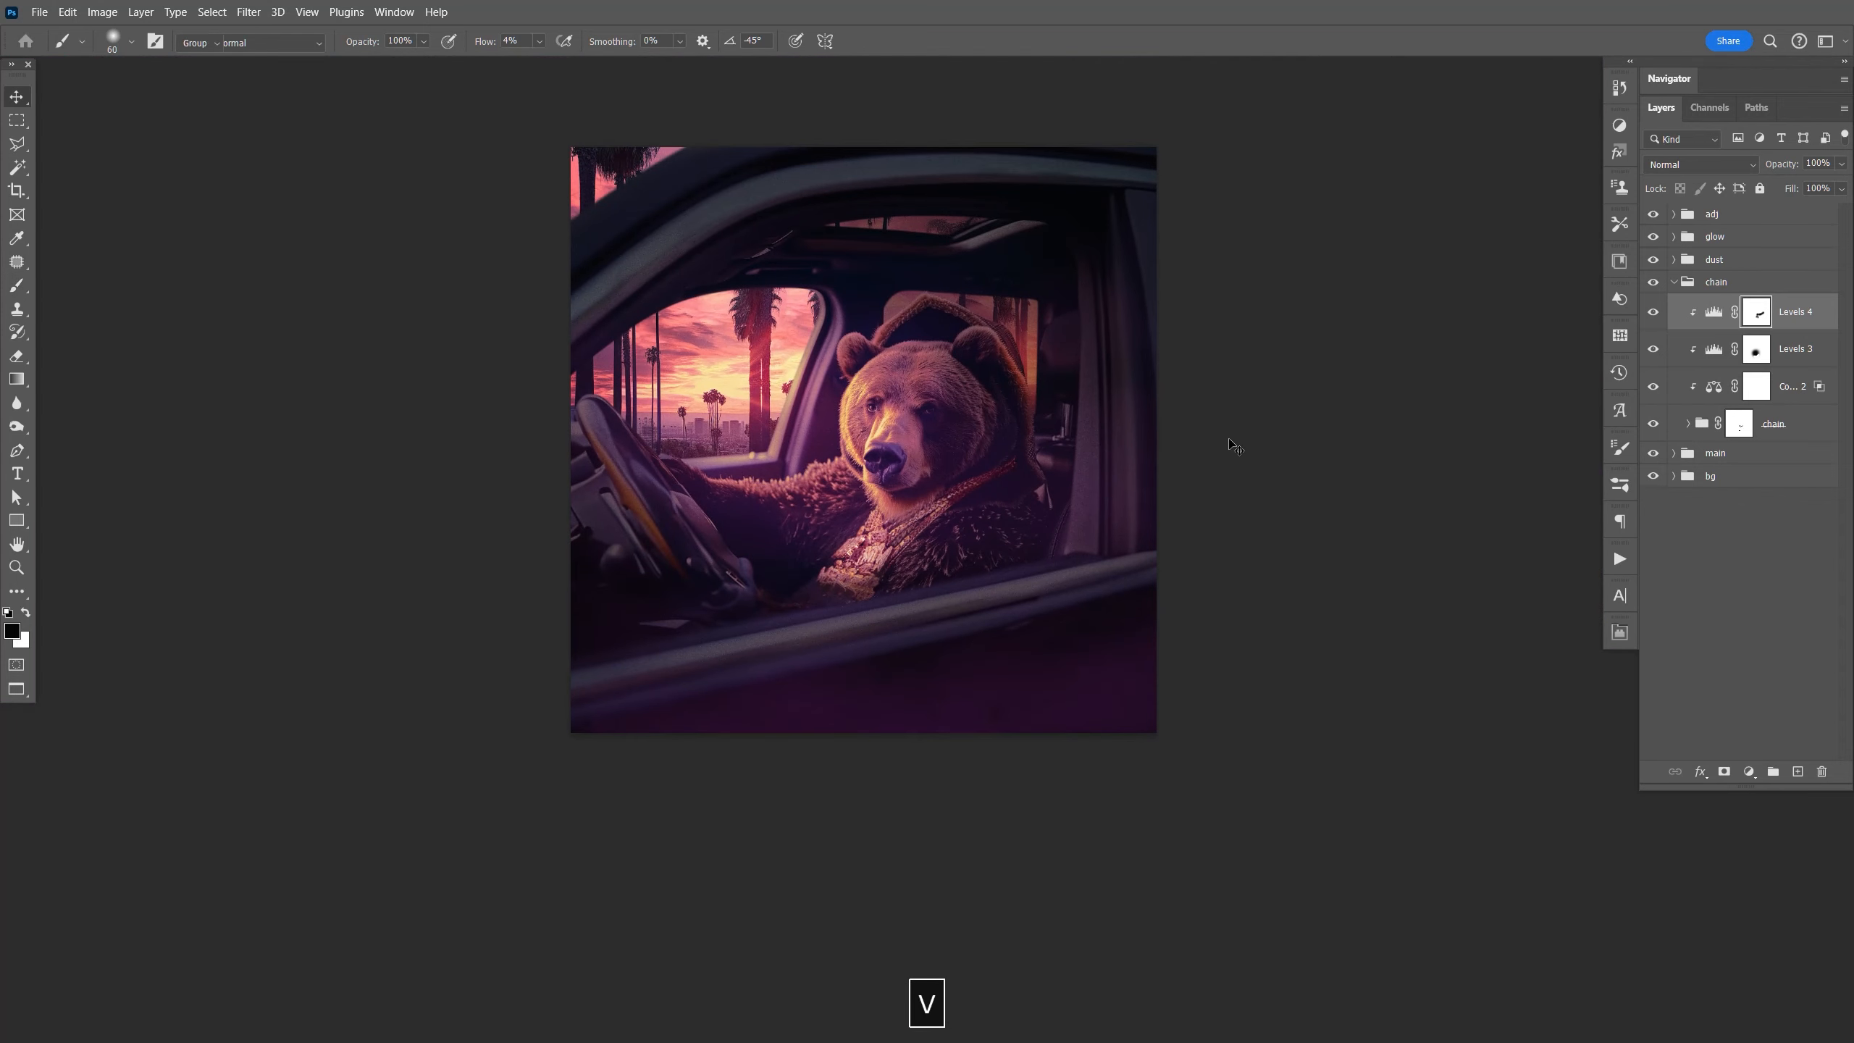
key("ctrl+s")
key("v")
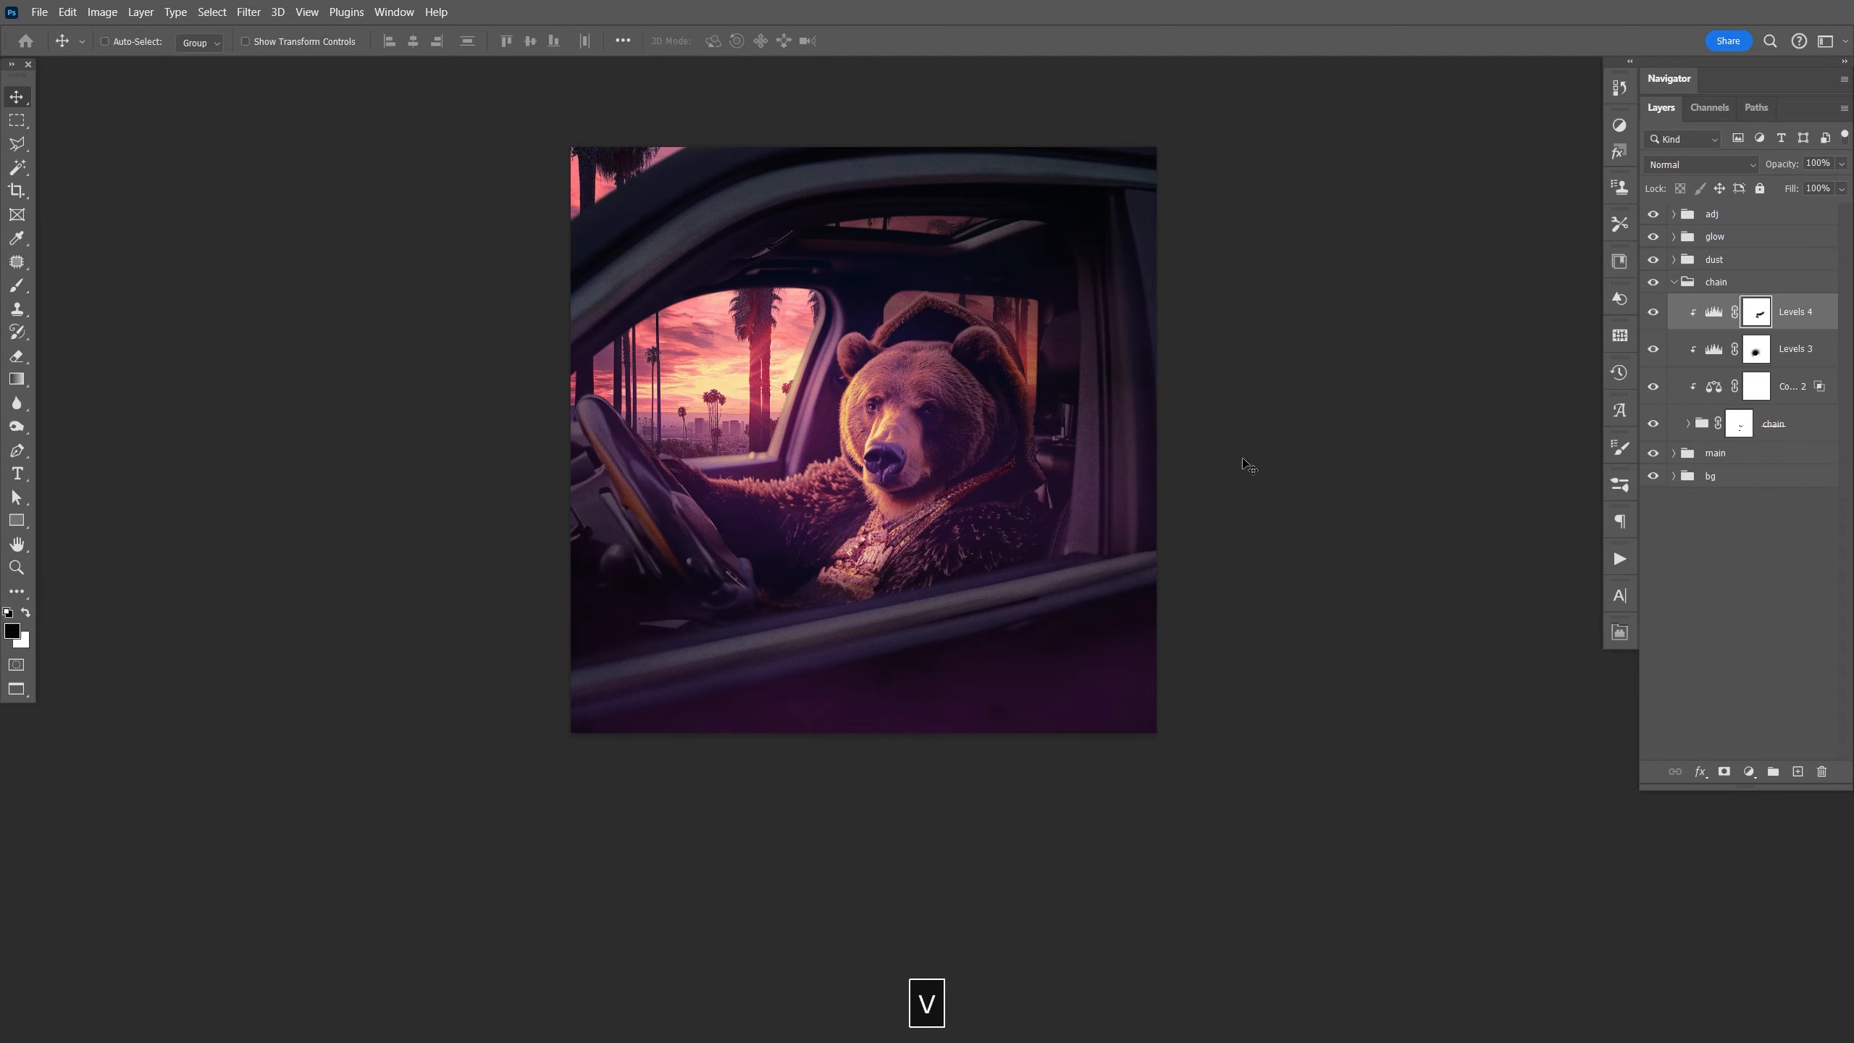
key("F9")
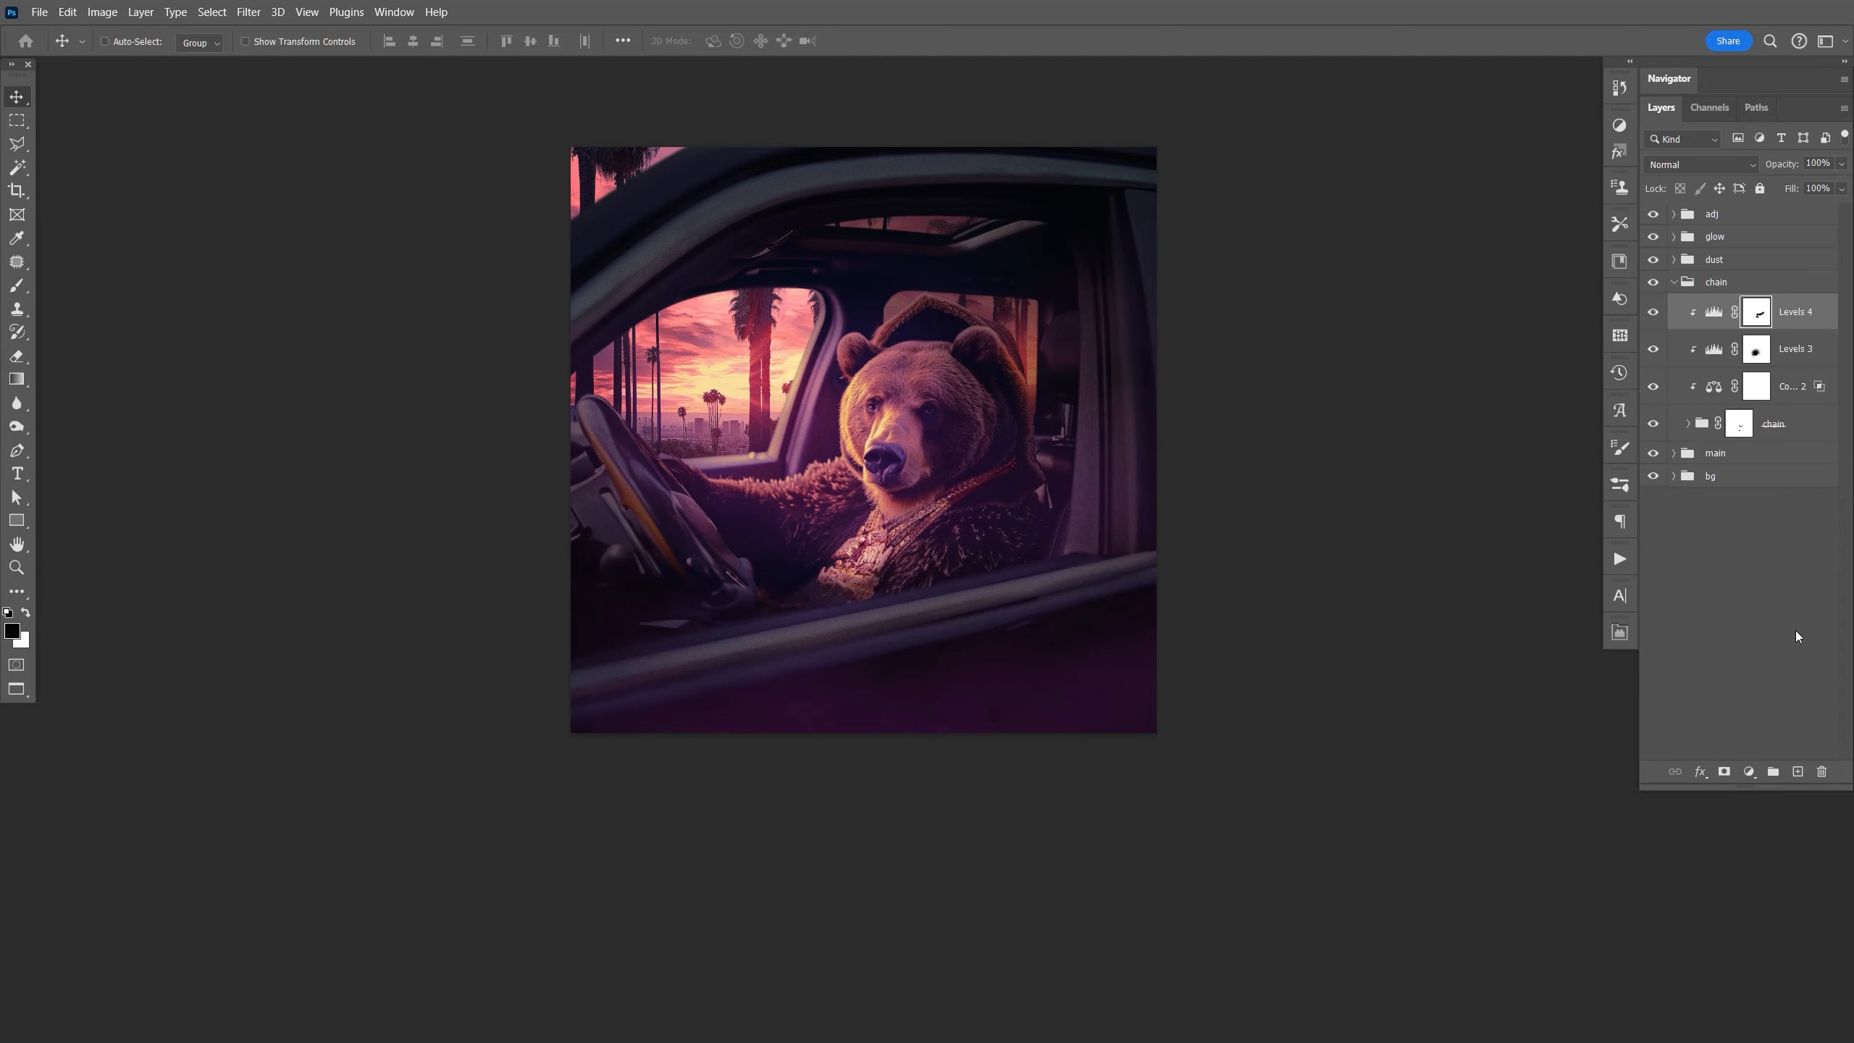
Hide the dust group, then collapse the chain group and expand the adj group.
left_click(1654, 260)
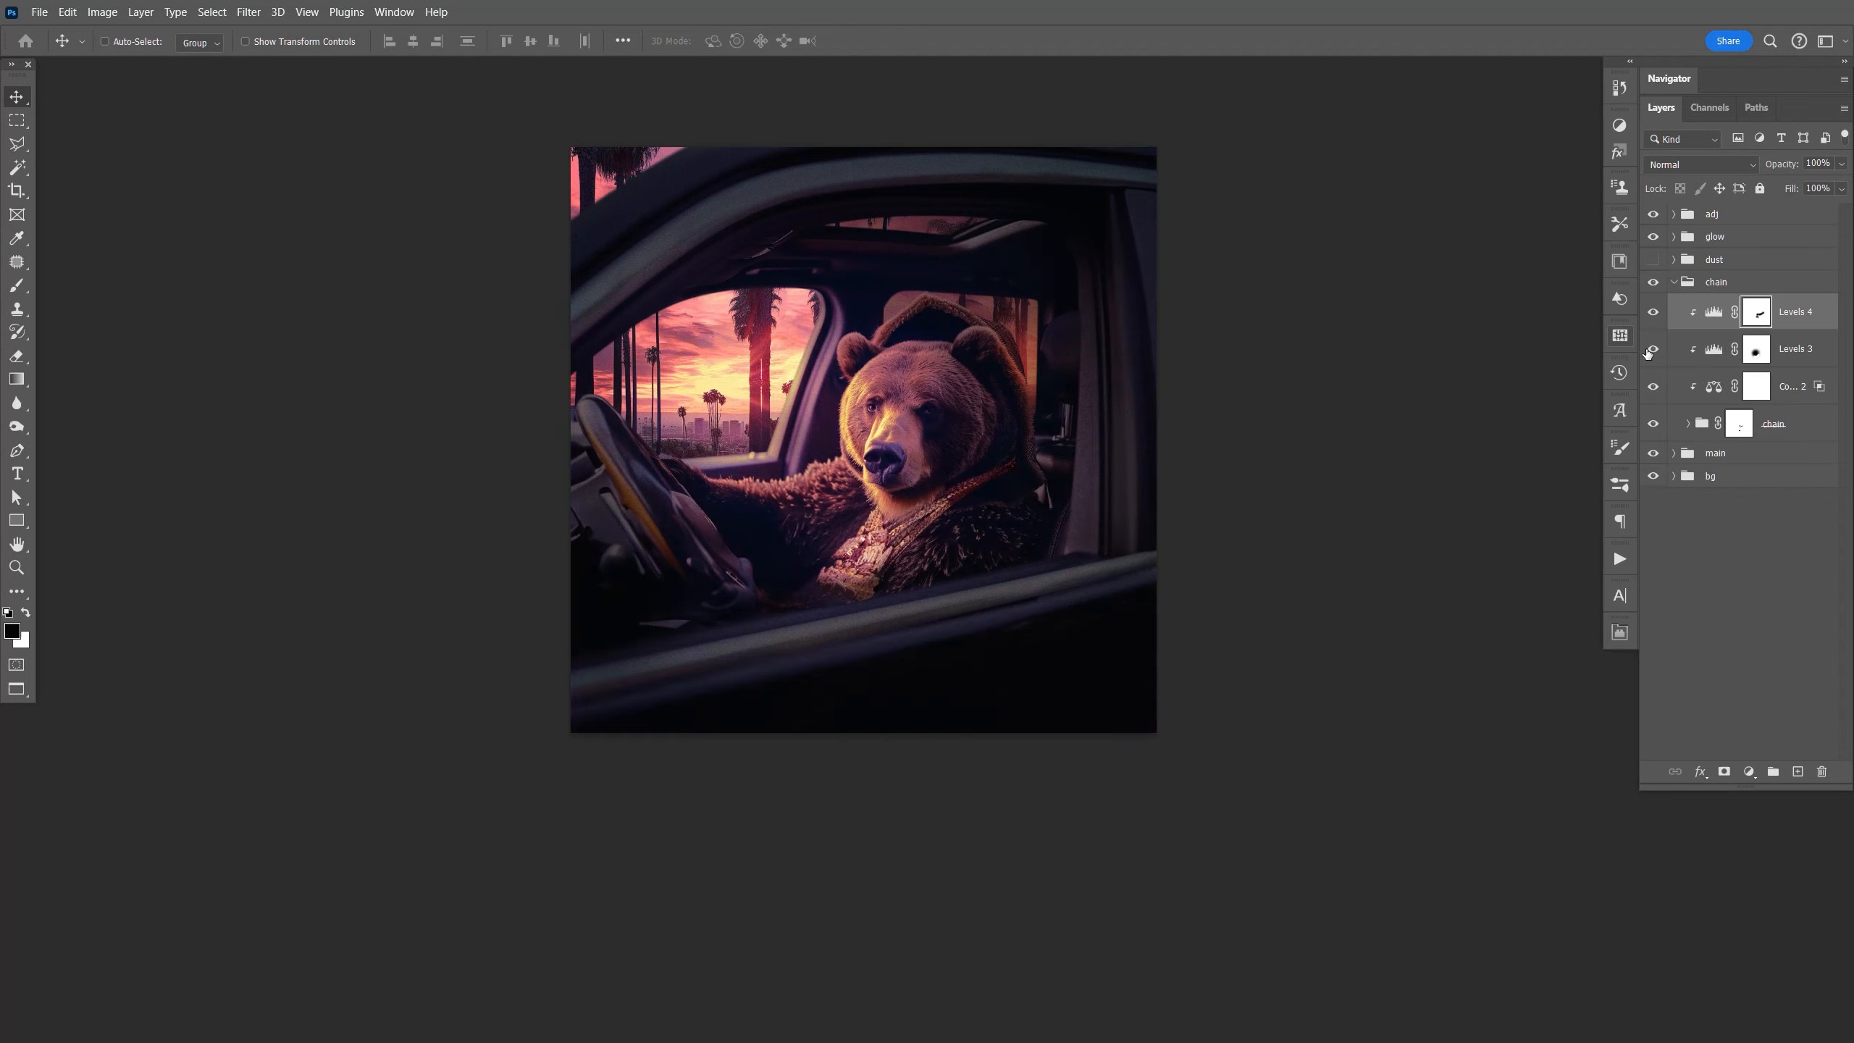
left_click(1675, 282)
left_click(1675, 214)
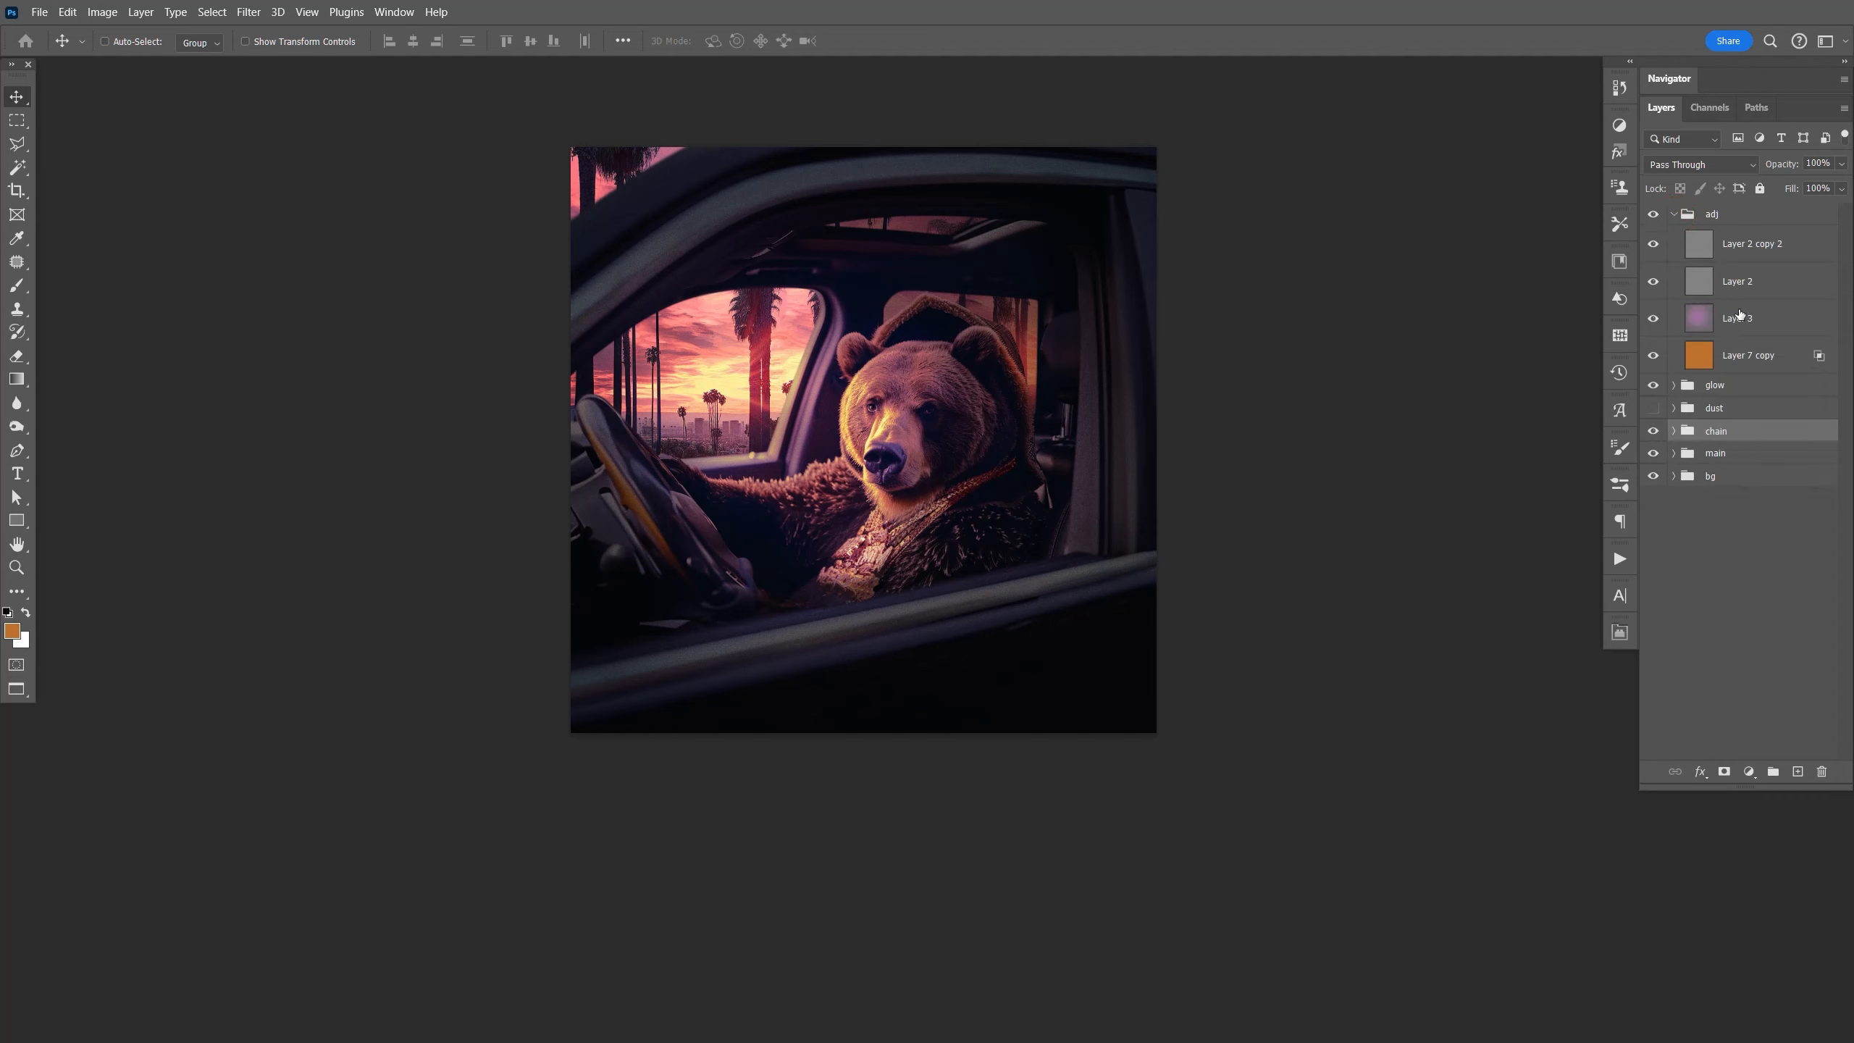
Add a Levels adjustment above Layer 3 in the adj group with midtones 0.89 and output black level 14.
left_click(1760, 319)
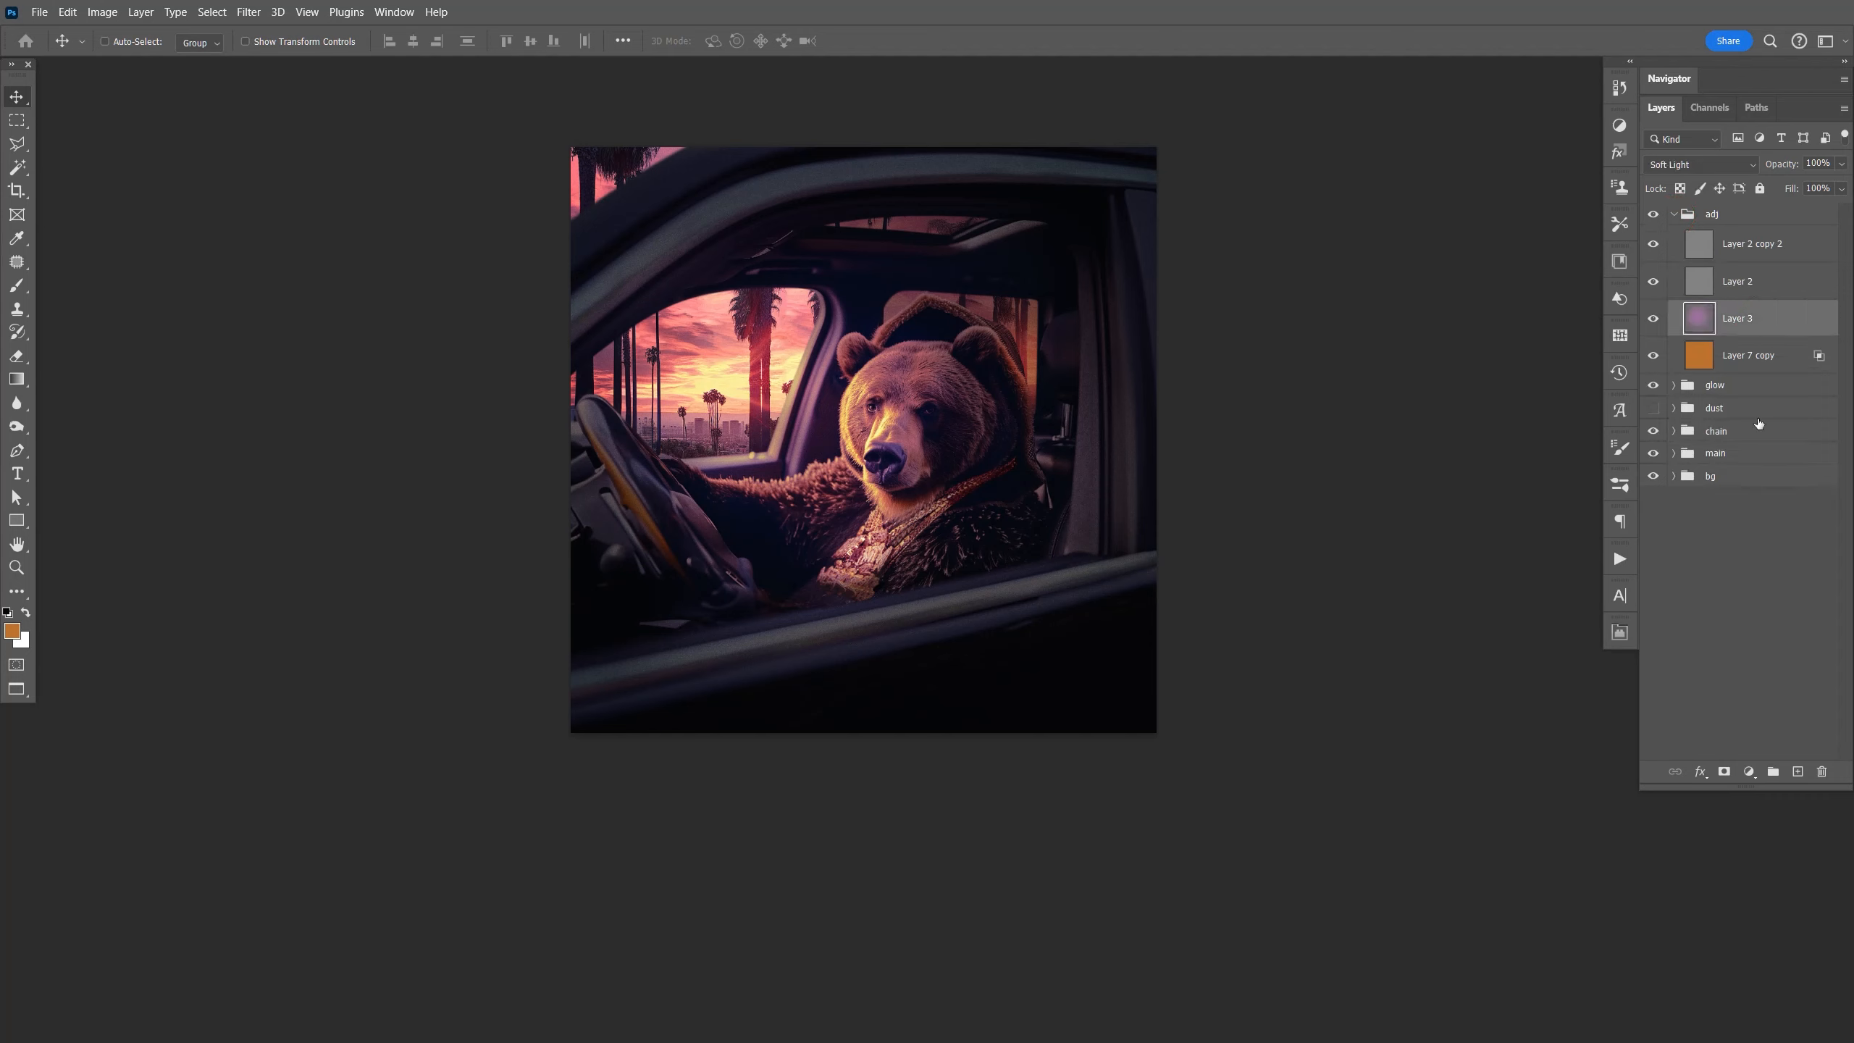
left_click(1750, 771)
left_click(1759, 533)
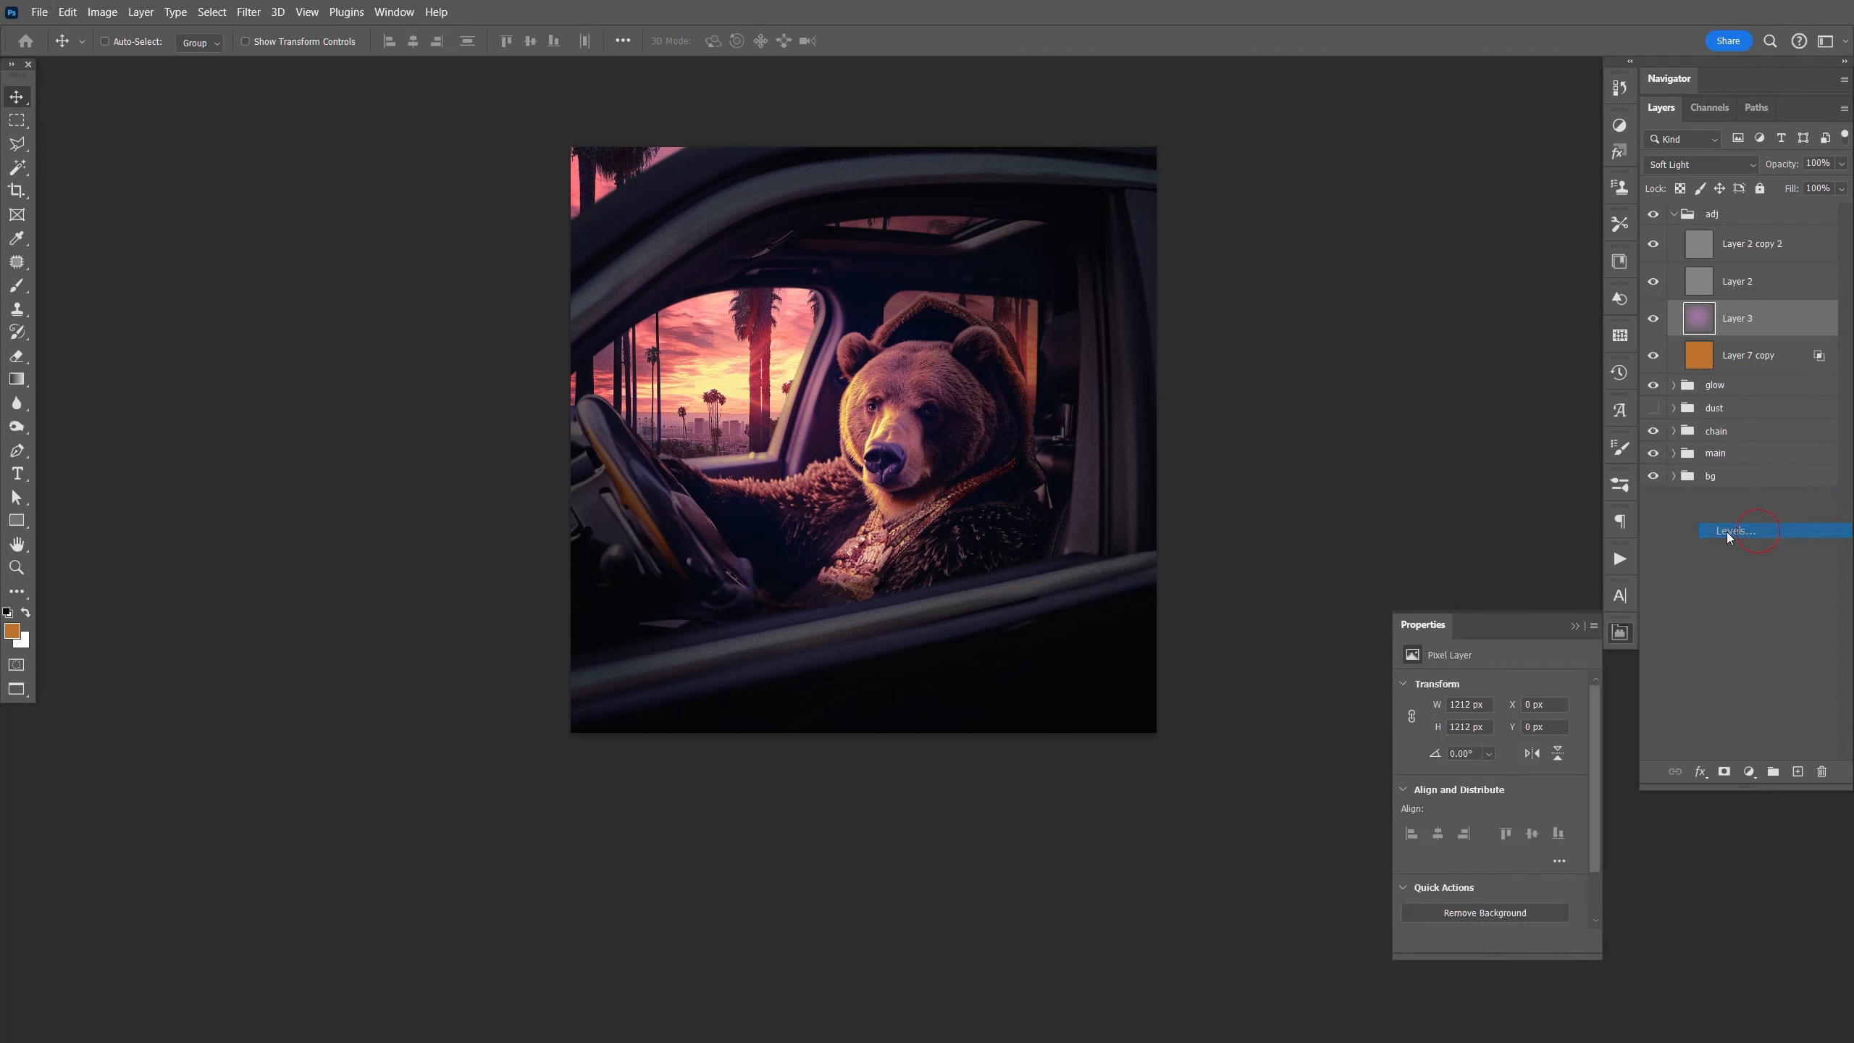
left_click_drag(1508, 821, 1512, 821)
left_click_drag(1432, 869, 1438, 871)
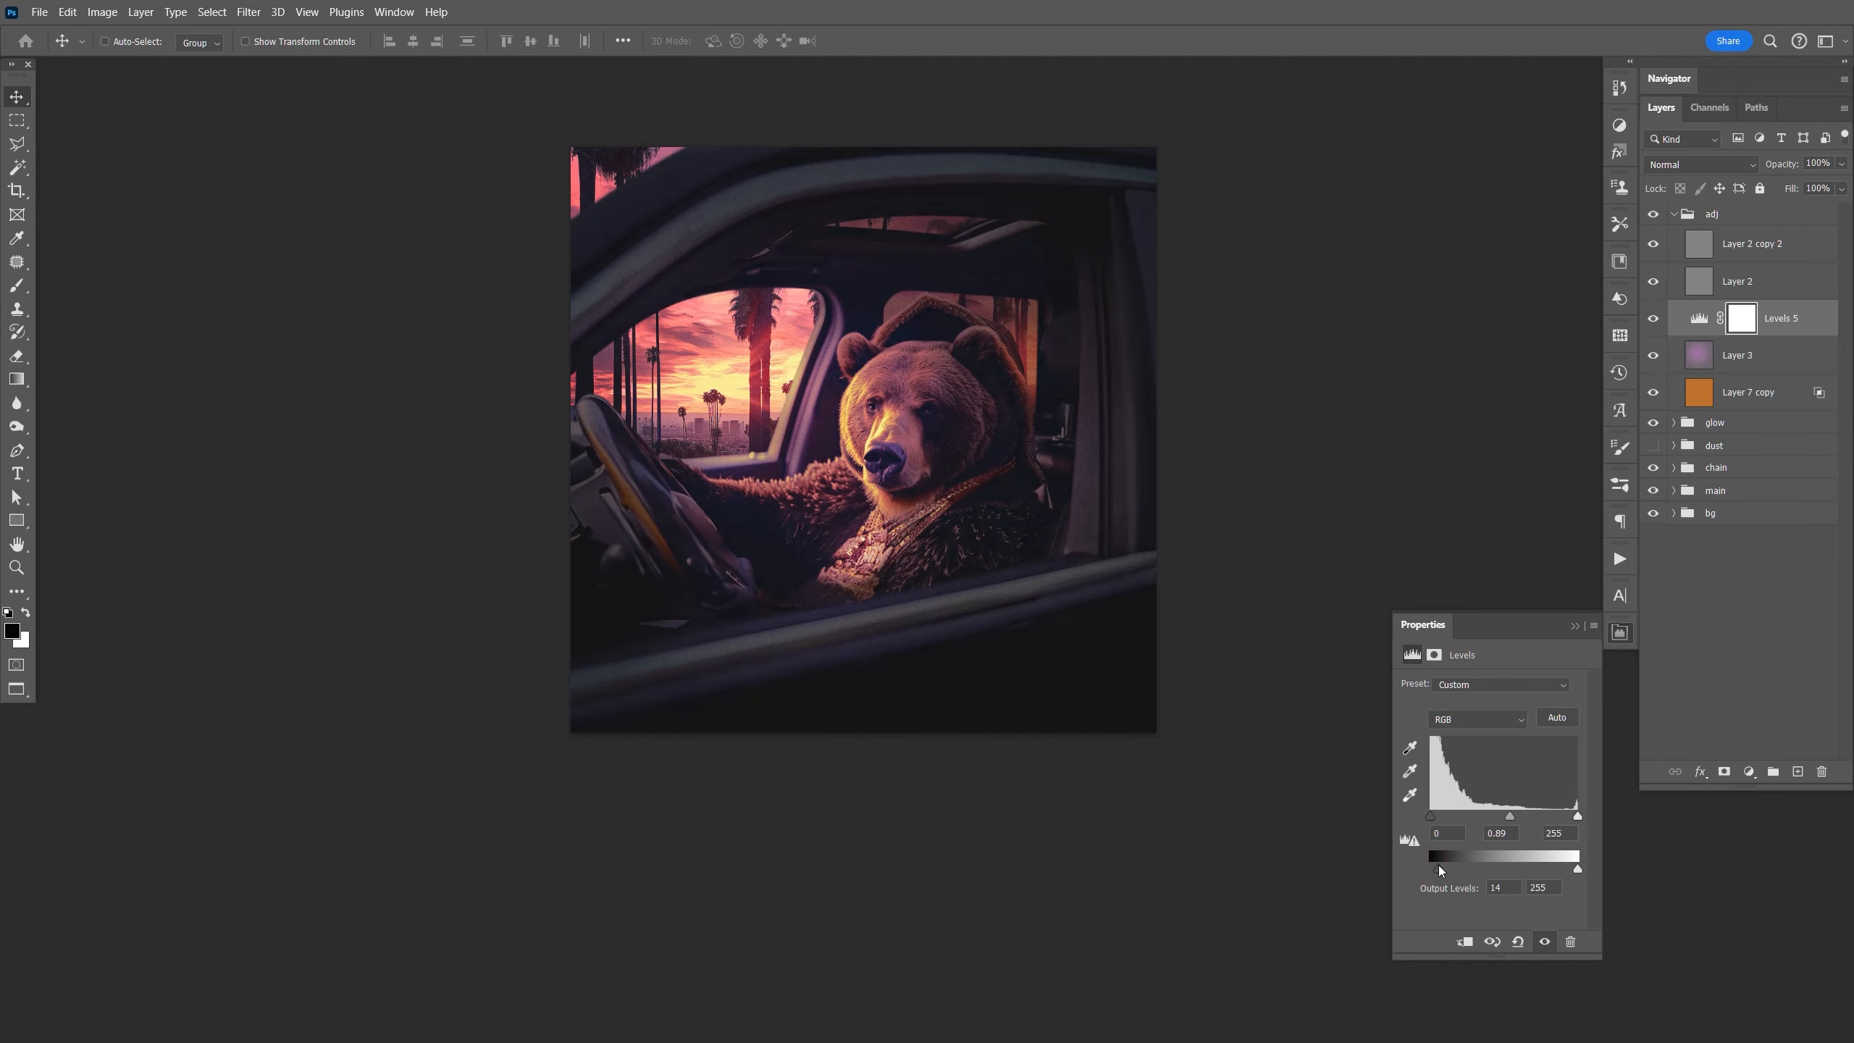
key("F9")
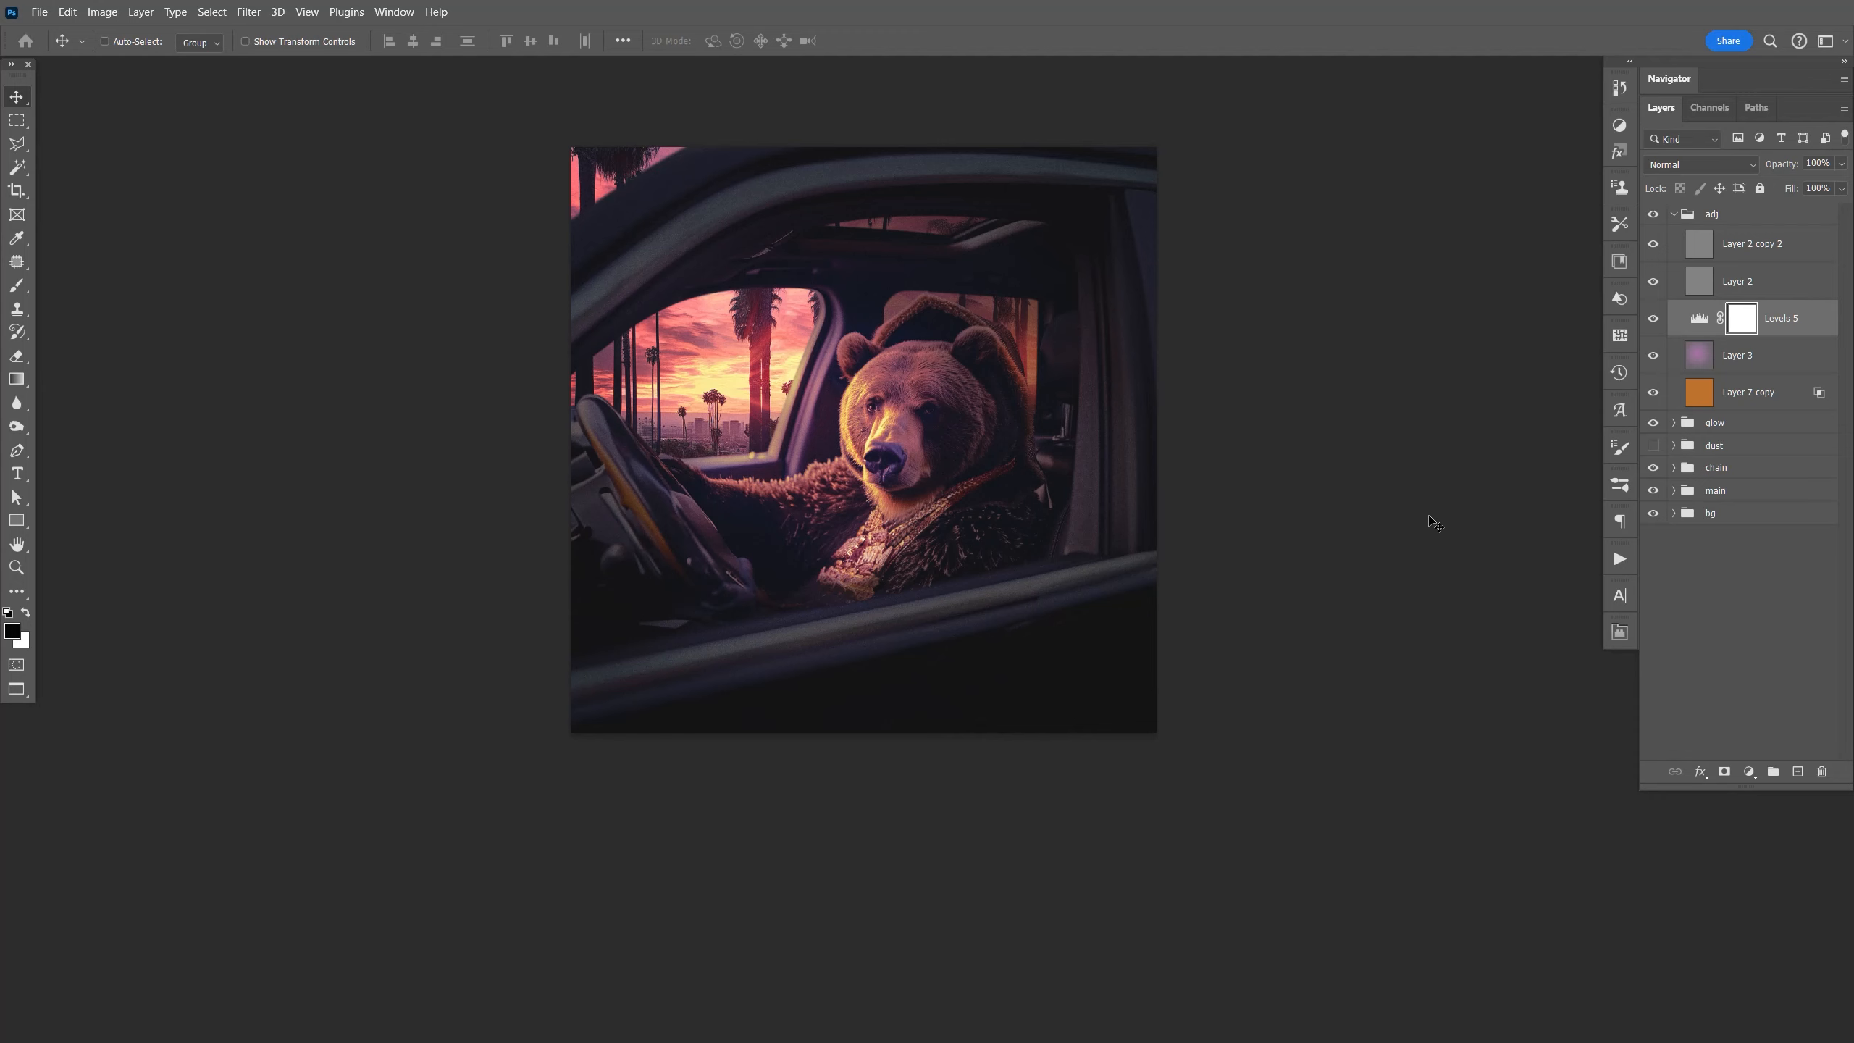
key("F9")
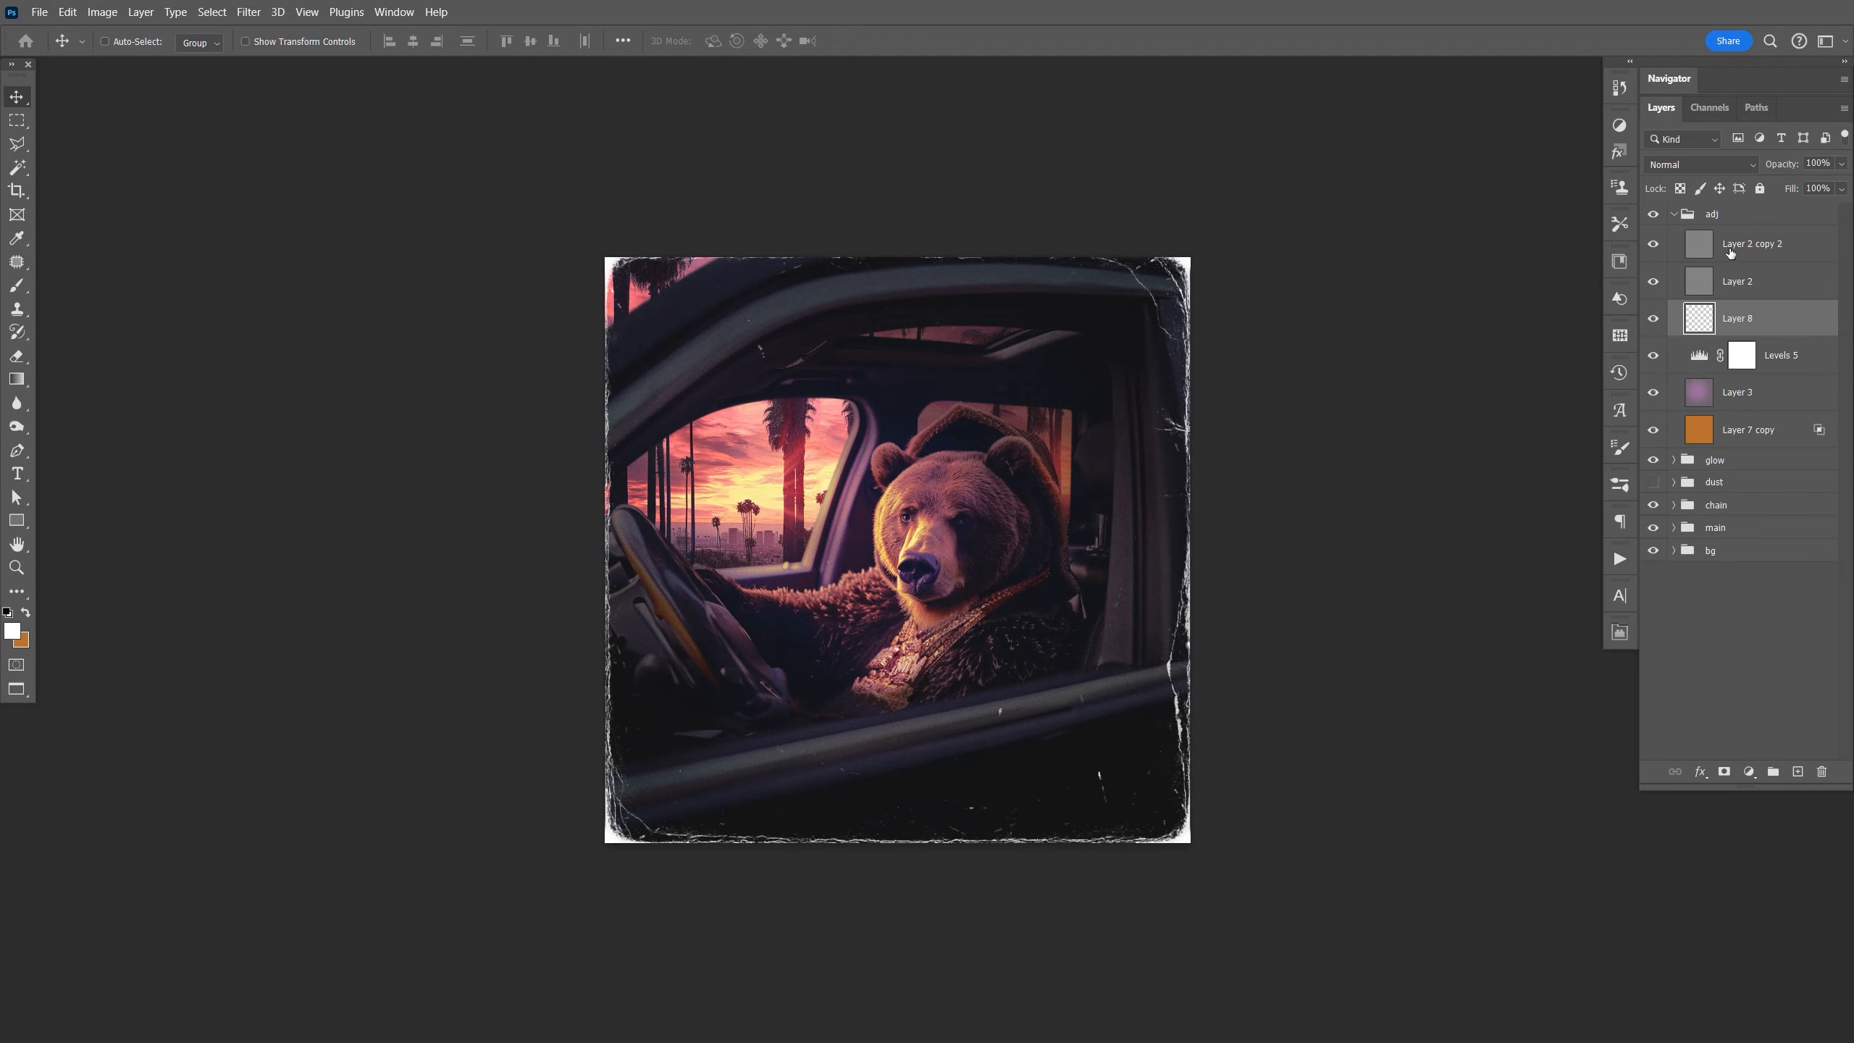
Move the scratched-border texture layer below Layer 7 copy, lower its opacity to about 43% and save the document.
left_click_drag(1774, 322, 1753, 438)
left_click(1841, 164)
left_click_drag(1841, 184, 1793, 184)
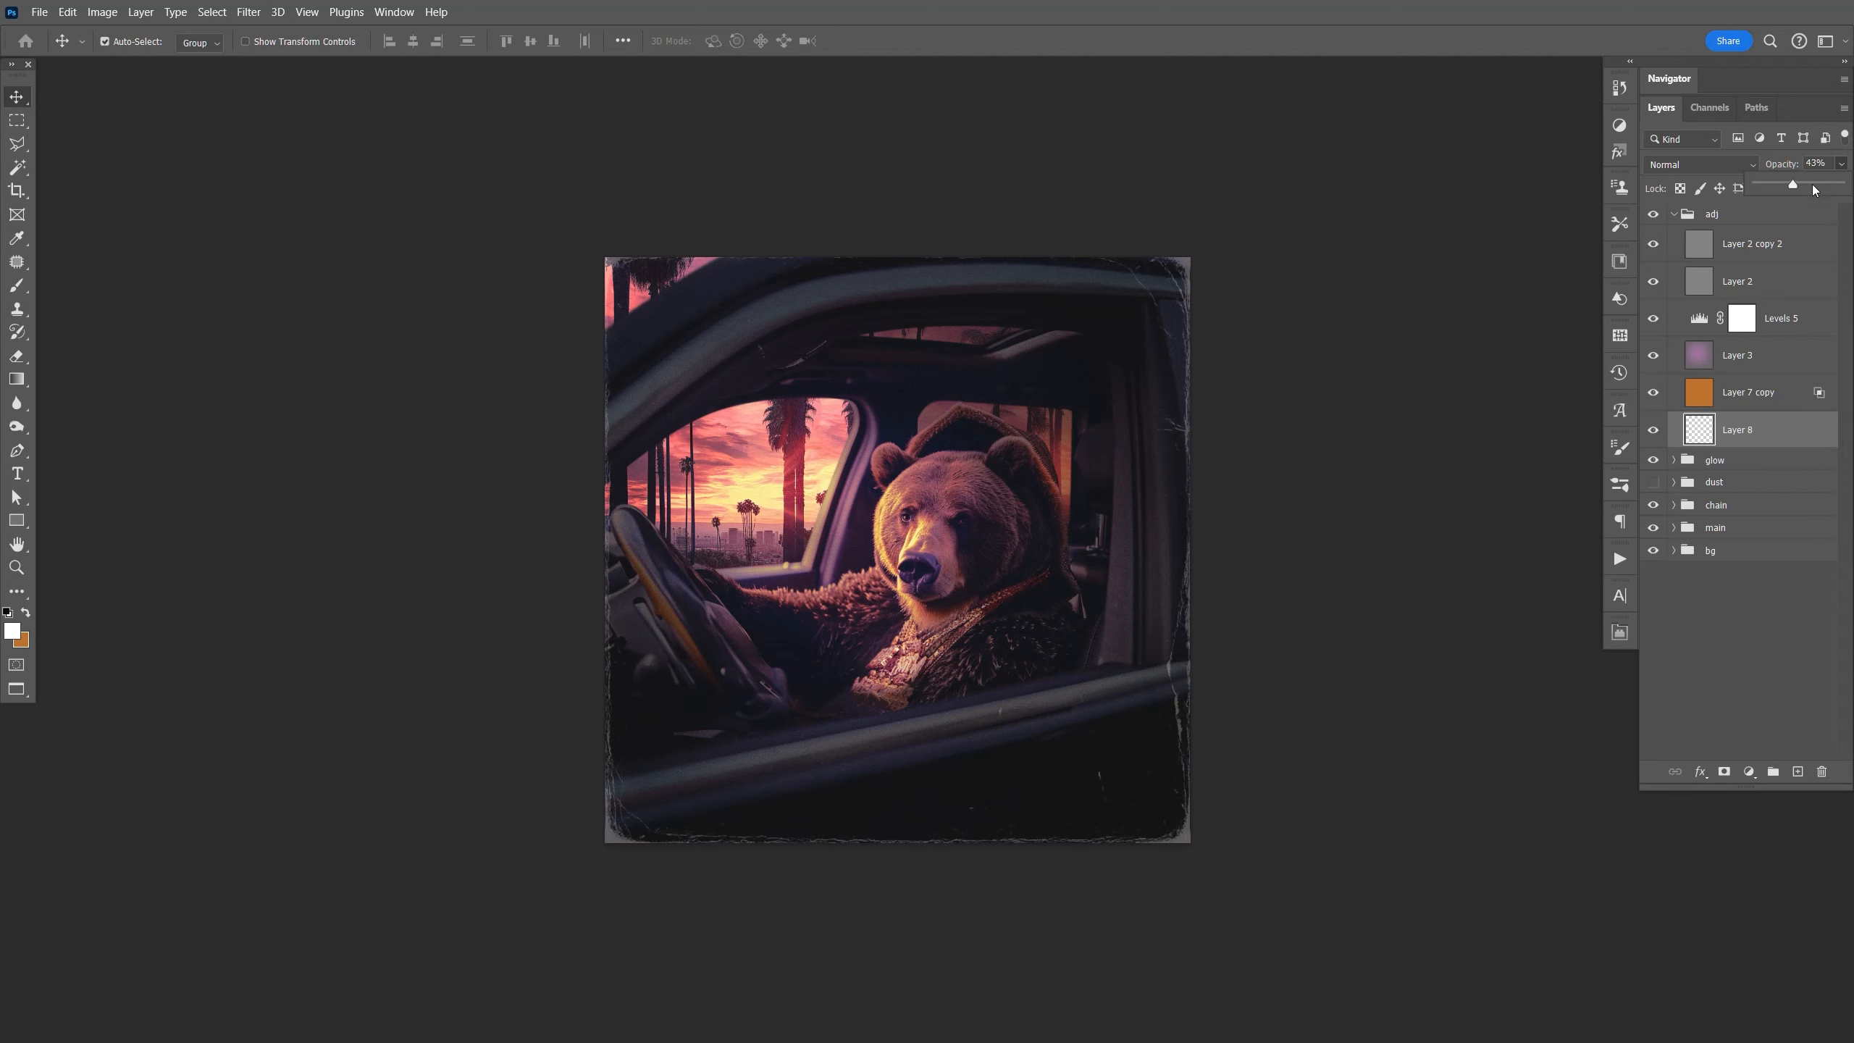
key("ctrl+s")
Paste the Parental Advisory label above the border texture layer and transform it into the image's lower-right corner.
left_click(1757, 434)
key("ctrl+v")
key("ctrl+t")
left_click_drag(829, 508, 1328, 868)
key("Return")
key("v")
Delete the thin outlines along the right and lower edges of the Parental Advisory label using rectangular selections.
key("z")
key("z")
key("space")
left_click_drag(1131, 844, 1195, 775)
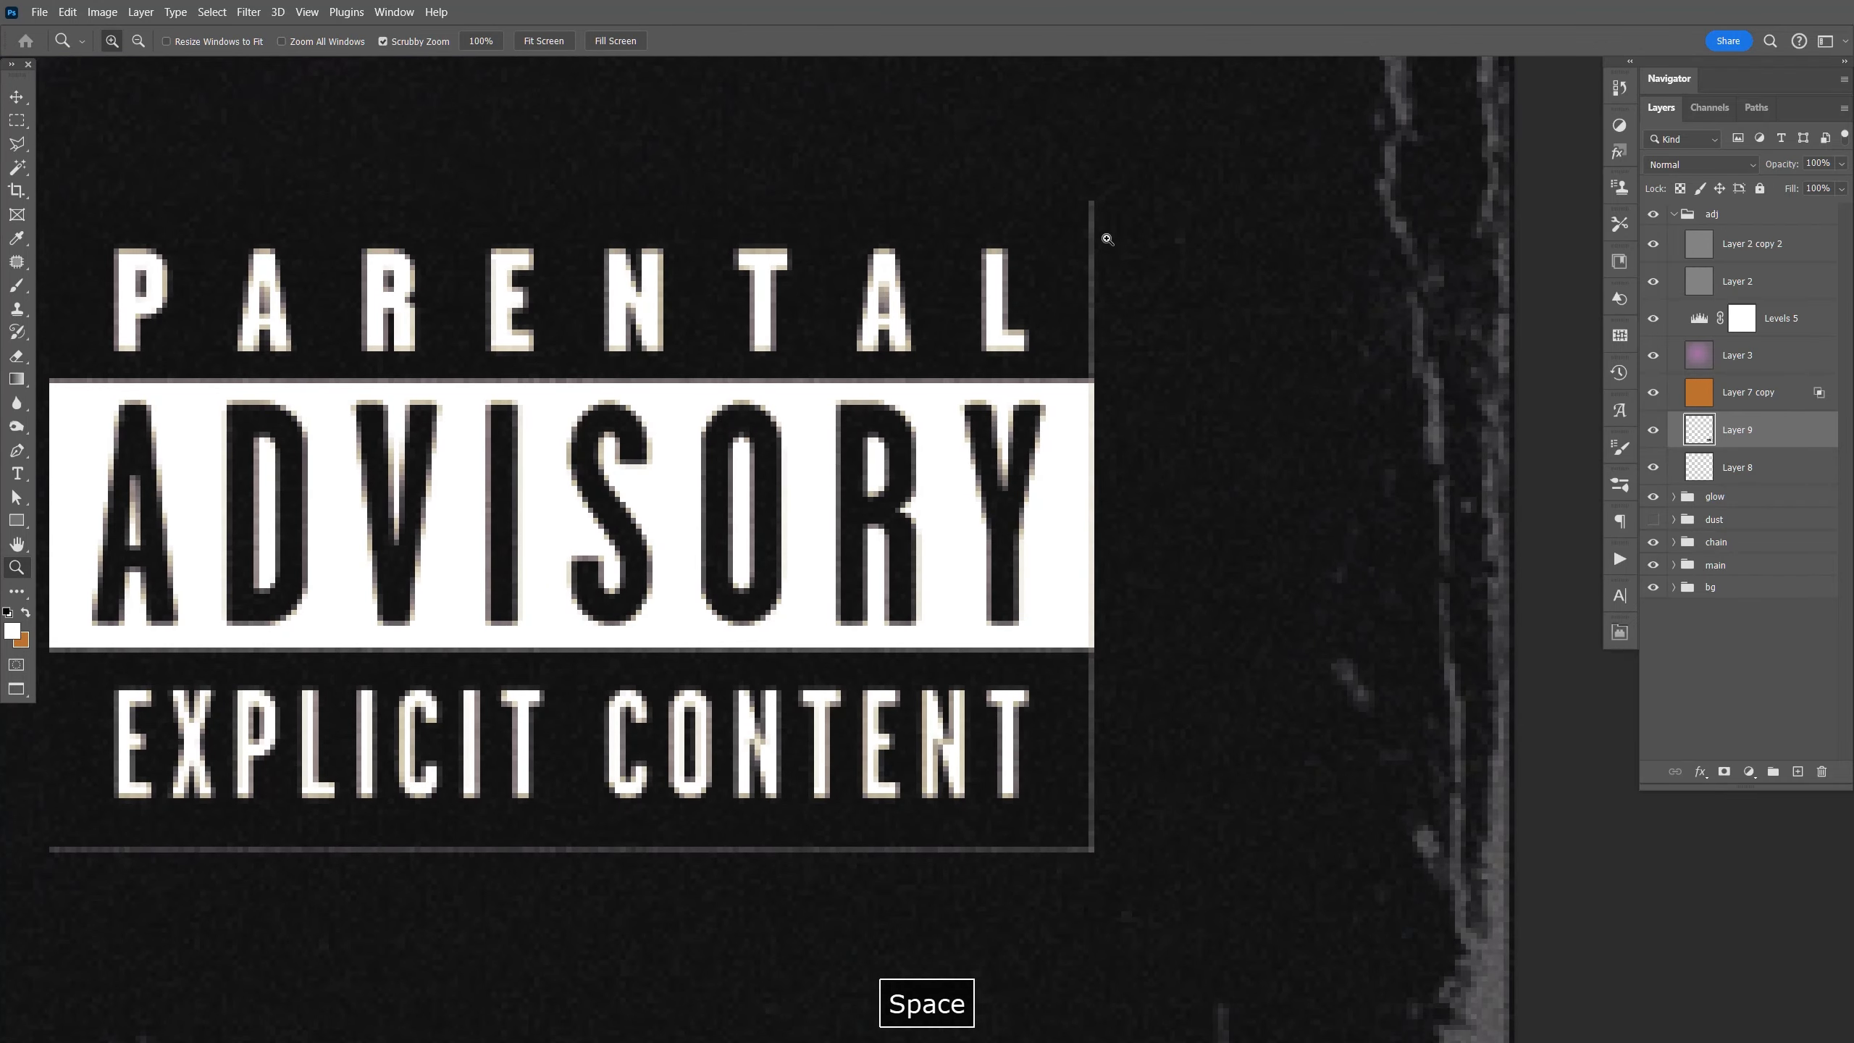
key("m")
left_click_drag(1261, 131, 1091, 922)
key("Delete")
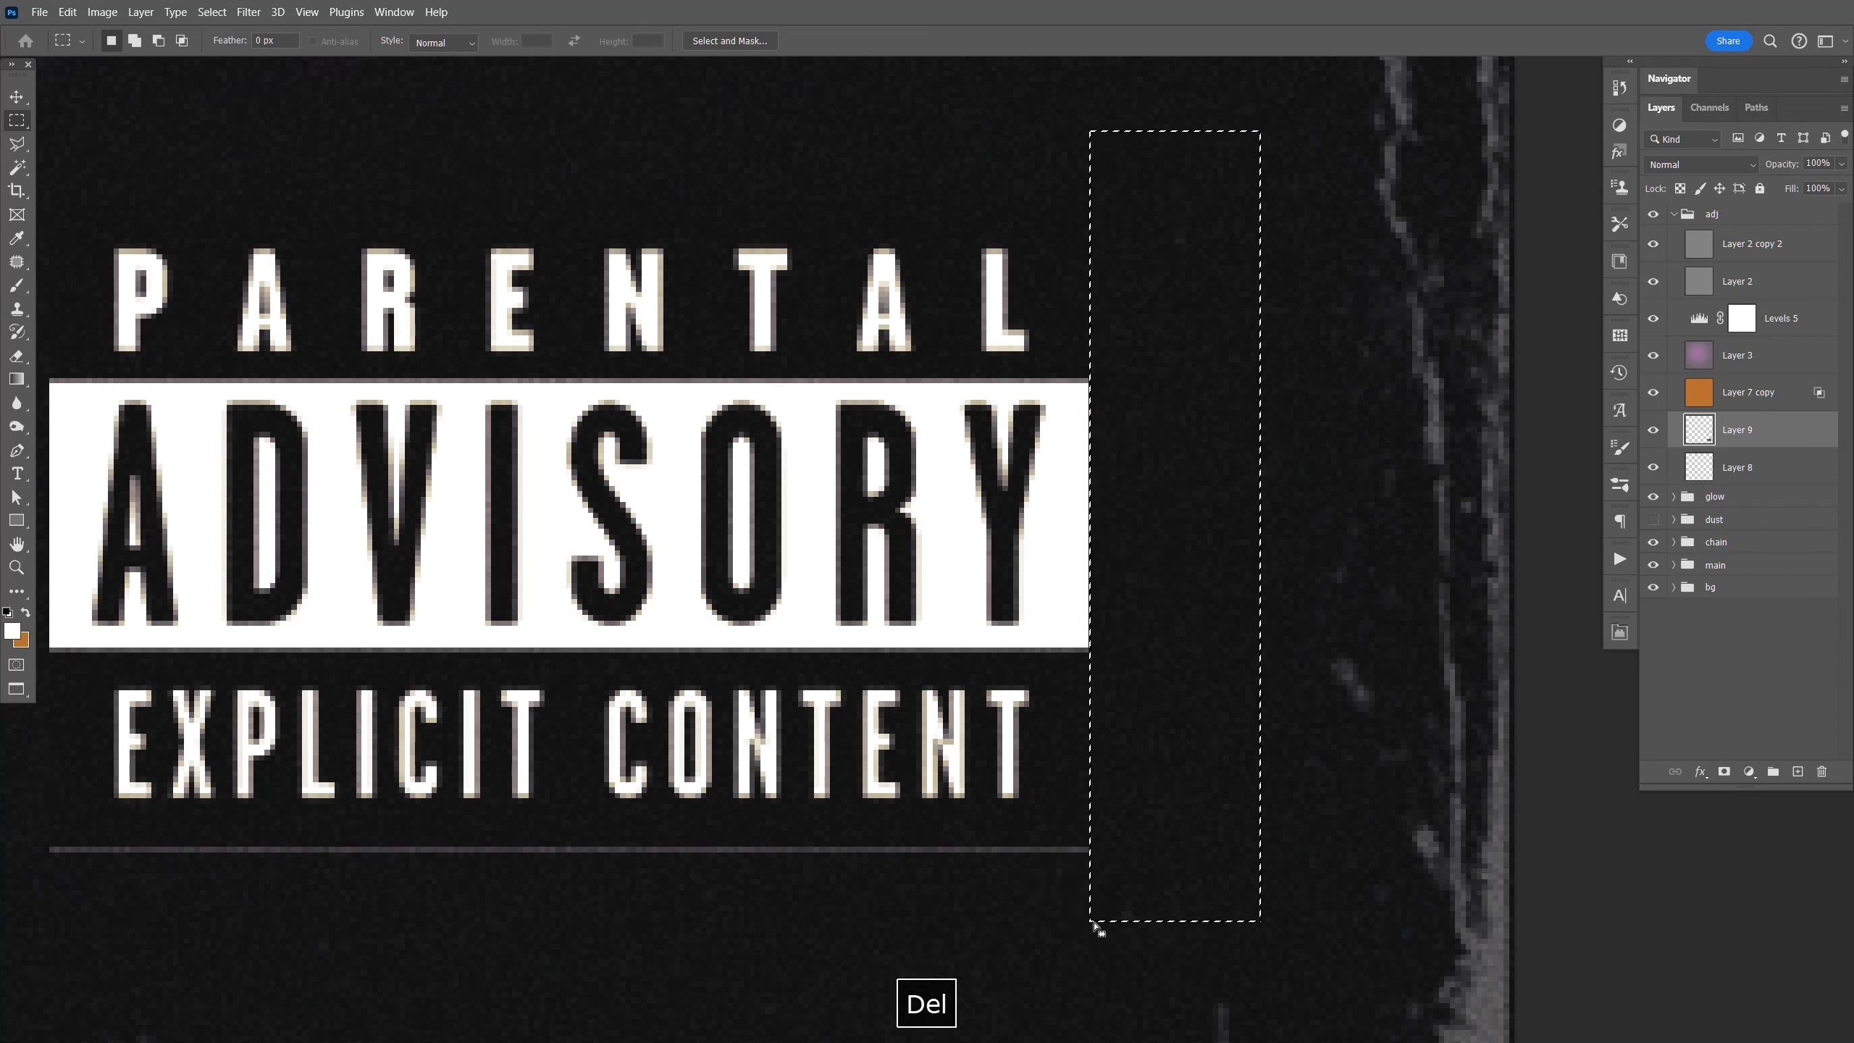
mouse_move(28, 922)
left_mouse_down()
mouse_move(349, 881)
mouse_move(1206, 848)
left_mouse_up()
key("Delete")
key("ctrl+d")
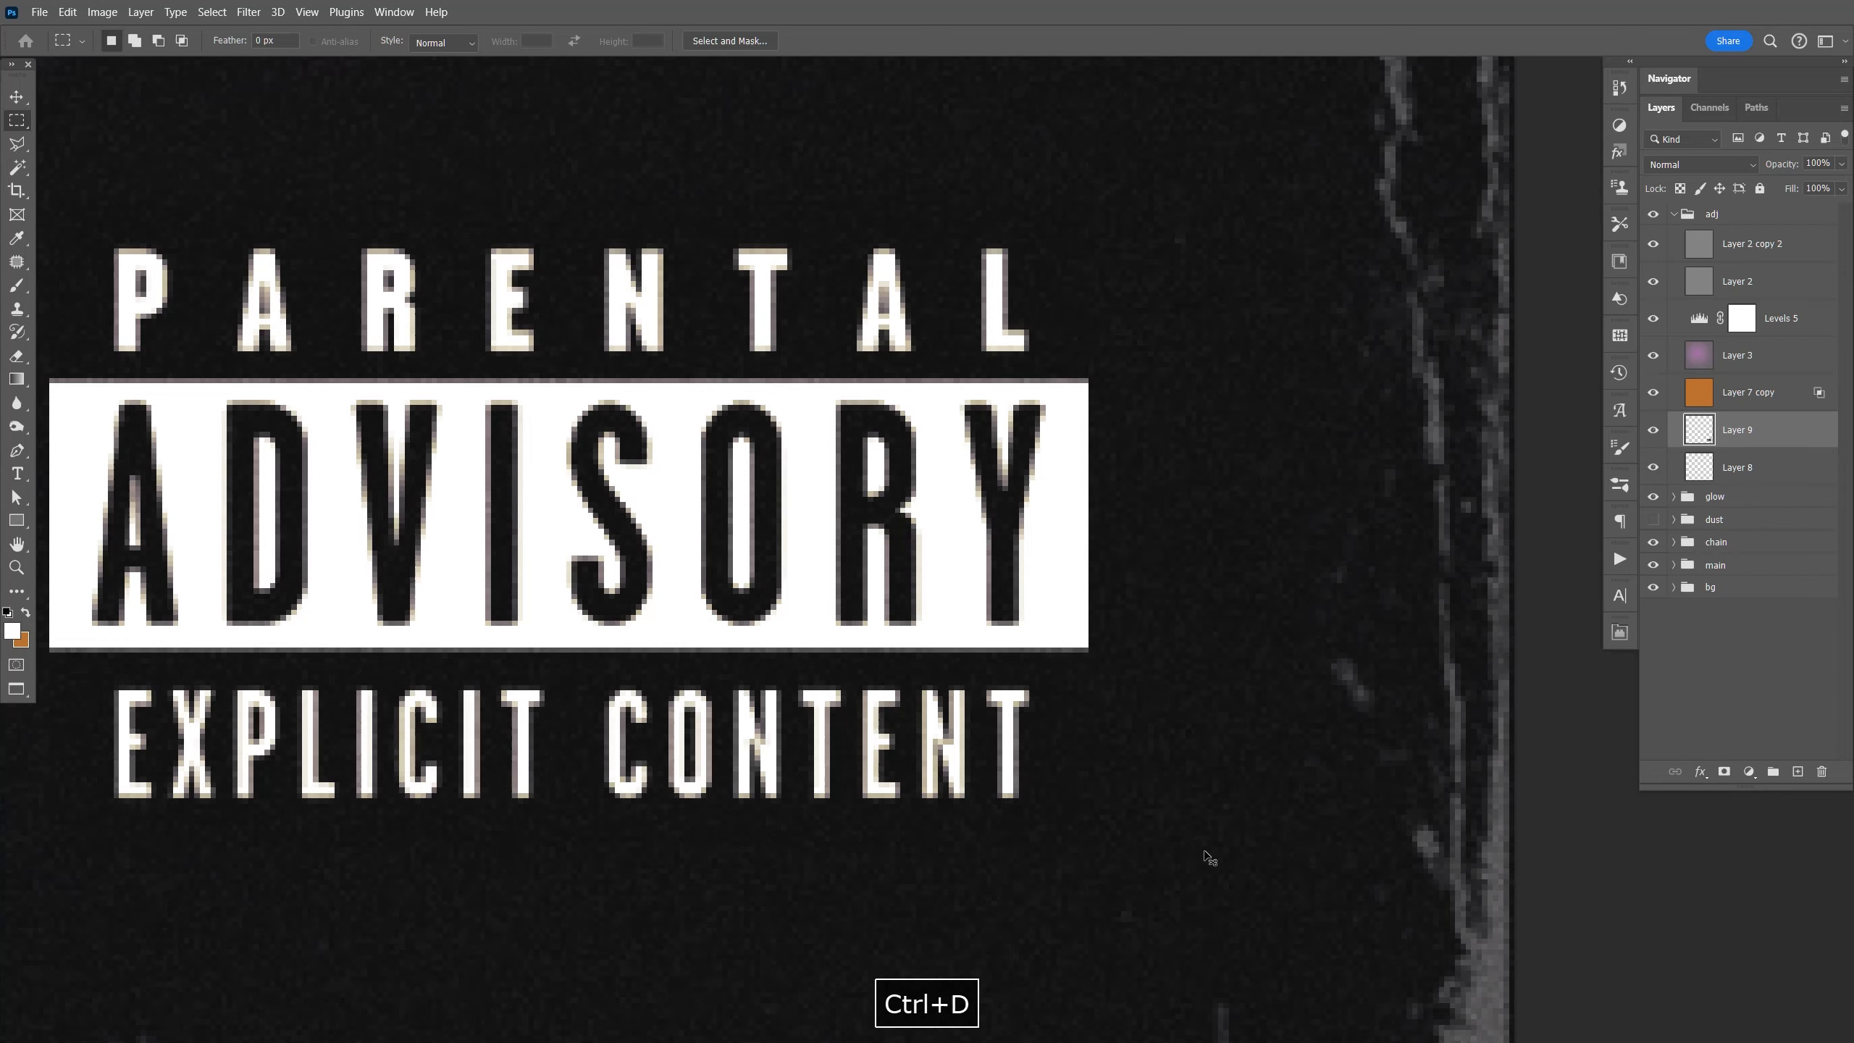
Adjust the position of the Parental Advisory label and save the document.
key("ctrl+1")
key("v")
left_click_drag(909, 561, 918, 574)
left_click_drag(716, 189, 974, 495)
key("ctrl+s")
key("ctrl+minus")
key("ctrl+minus")
key("ctrl+equal")
key("ctrl+s")
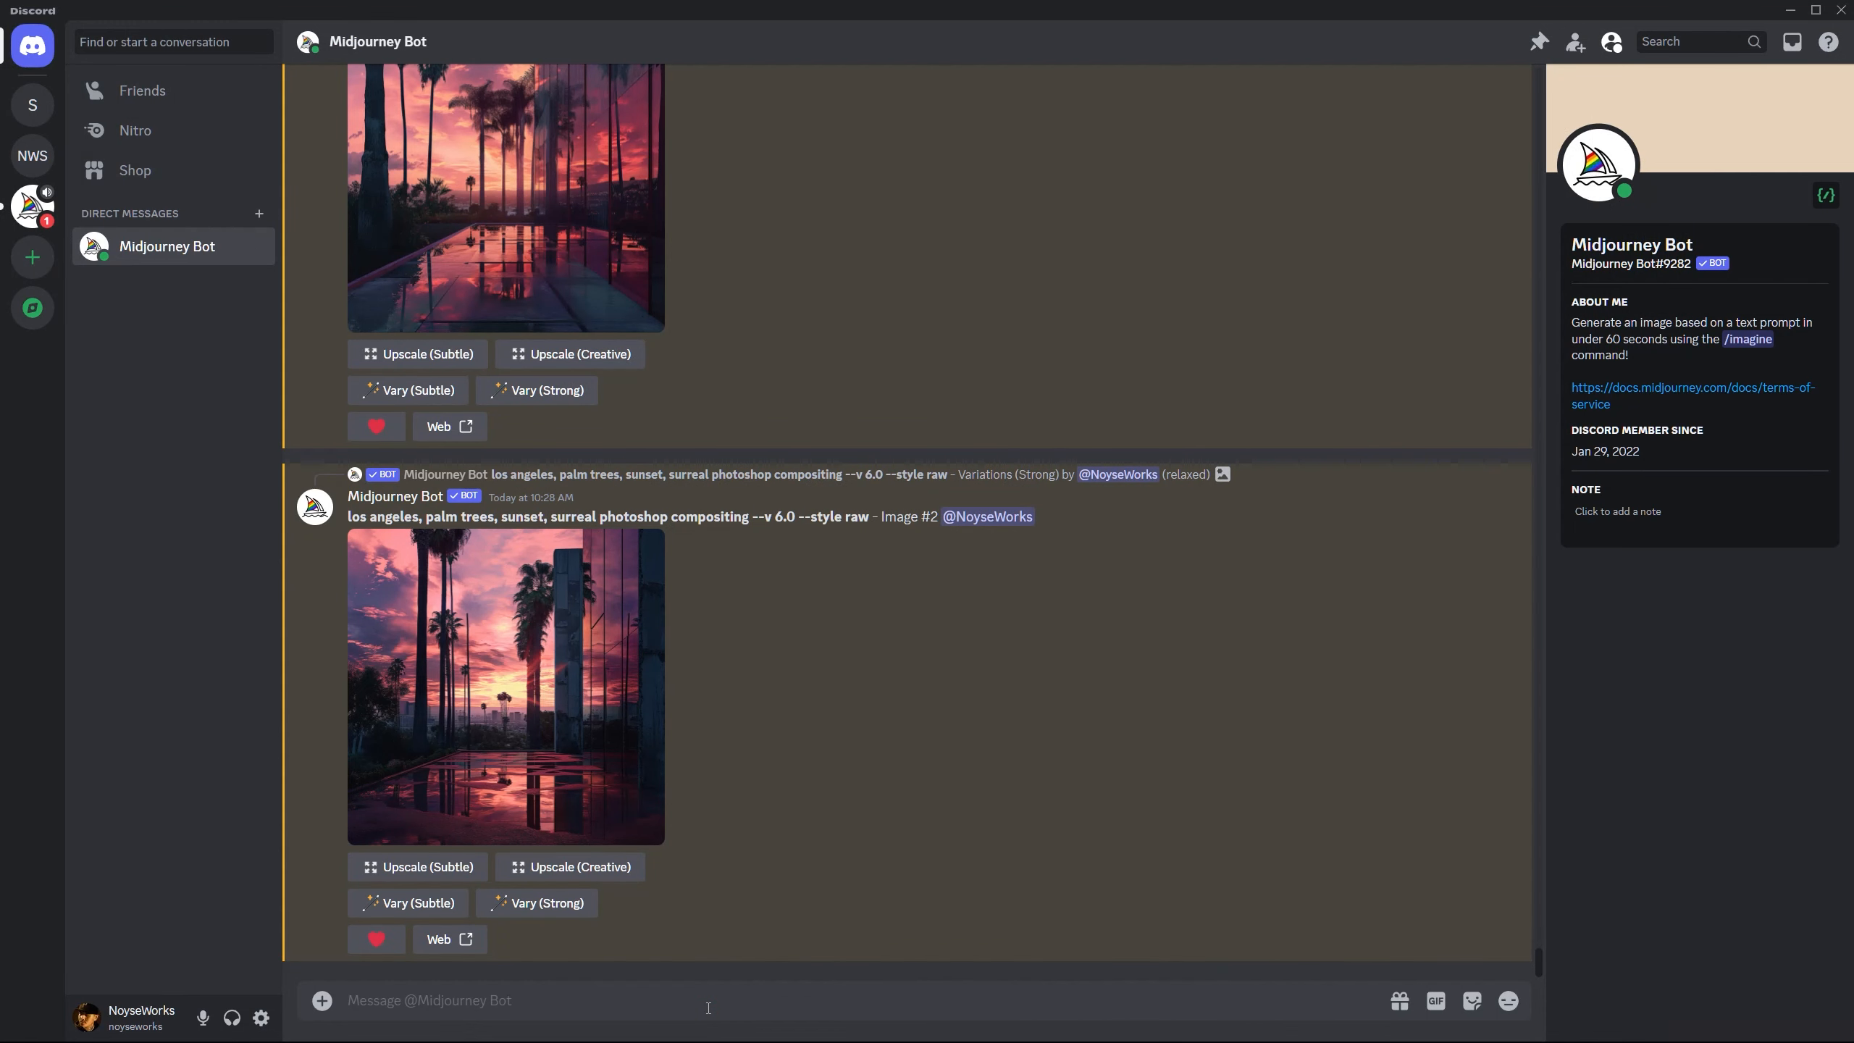
Switch to Discord and send Midjourney Bot the /imagine prompt "single rose, surreal photoshop compositing".
type("/imagine")
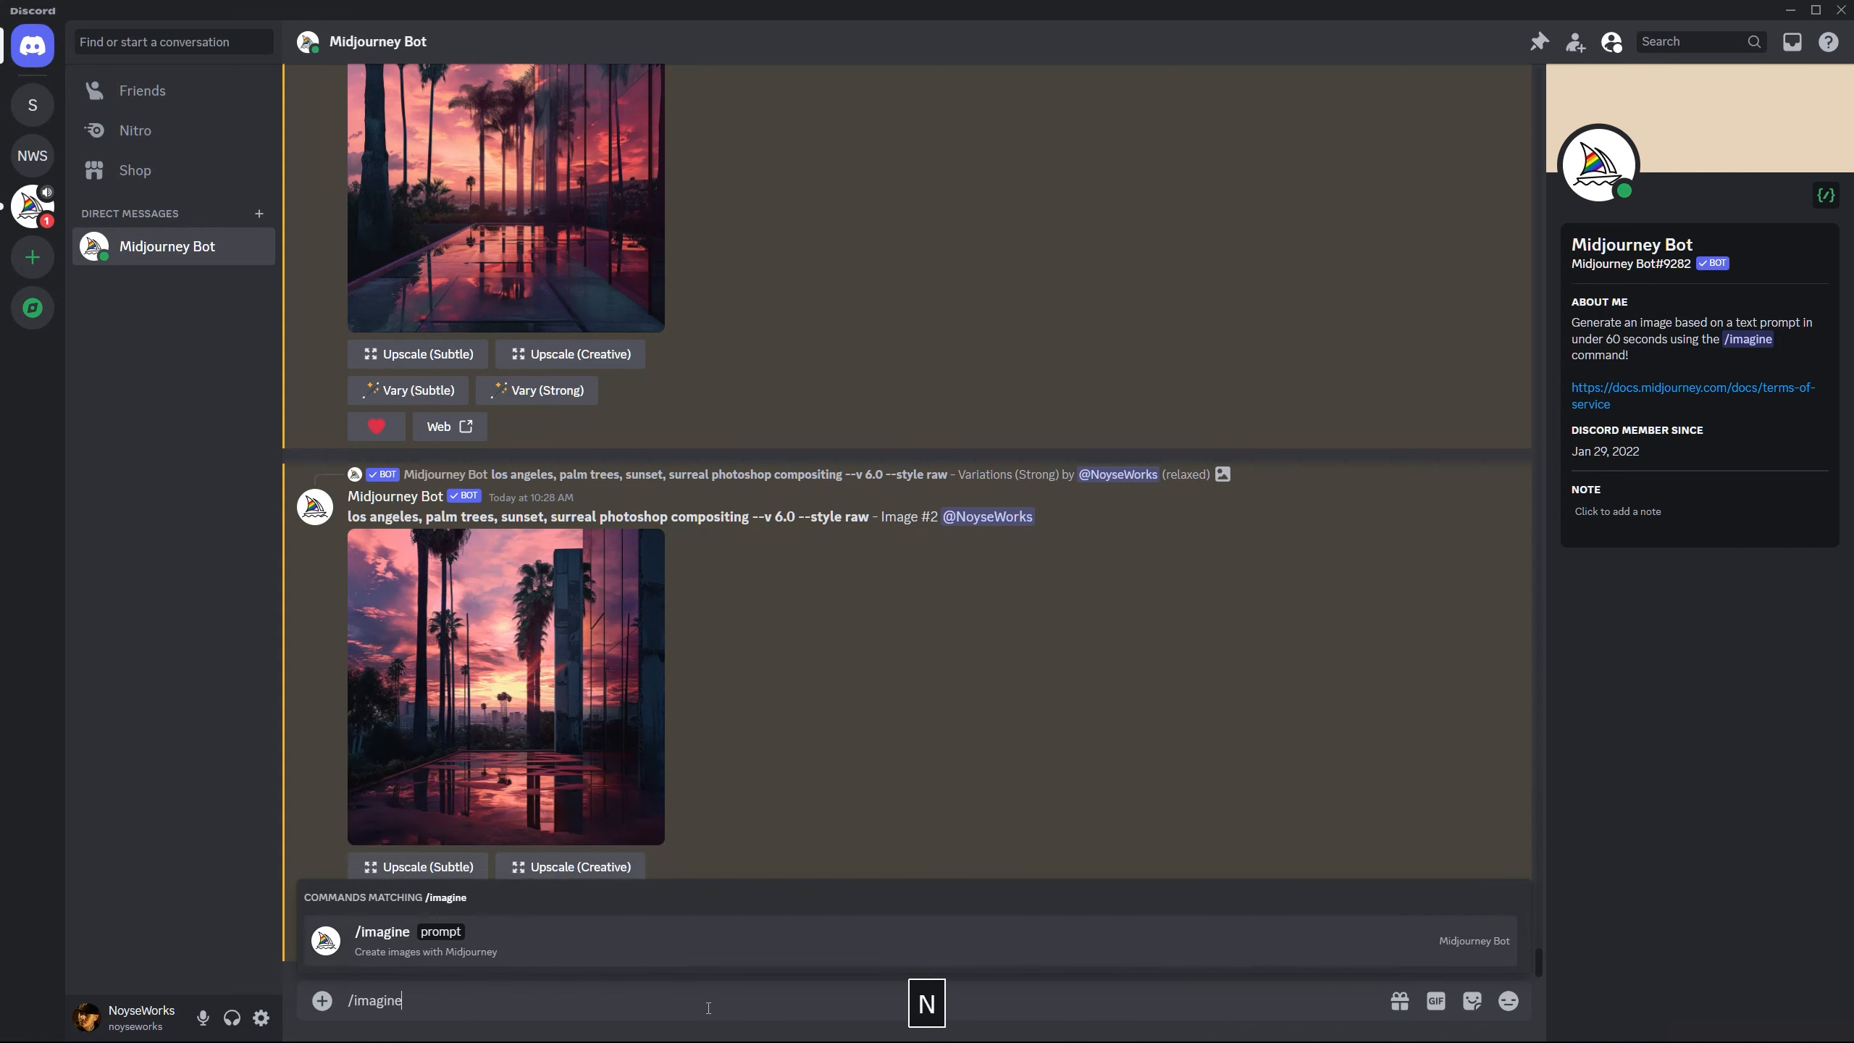
key("space")
type("single rose, surreal phto")
key("BackSpace")
type("oshop compositing")
key("Return")
key("F9")
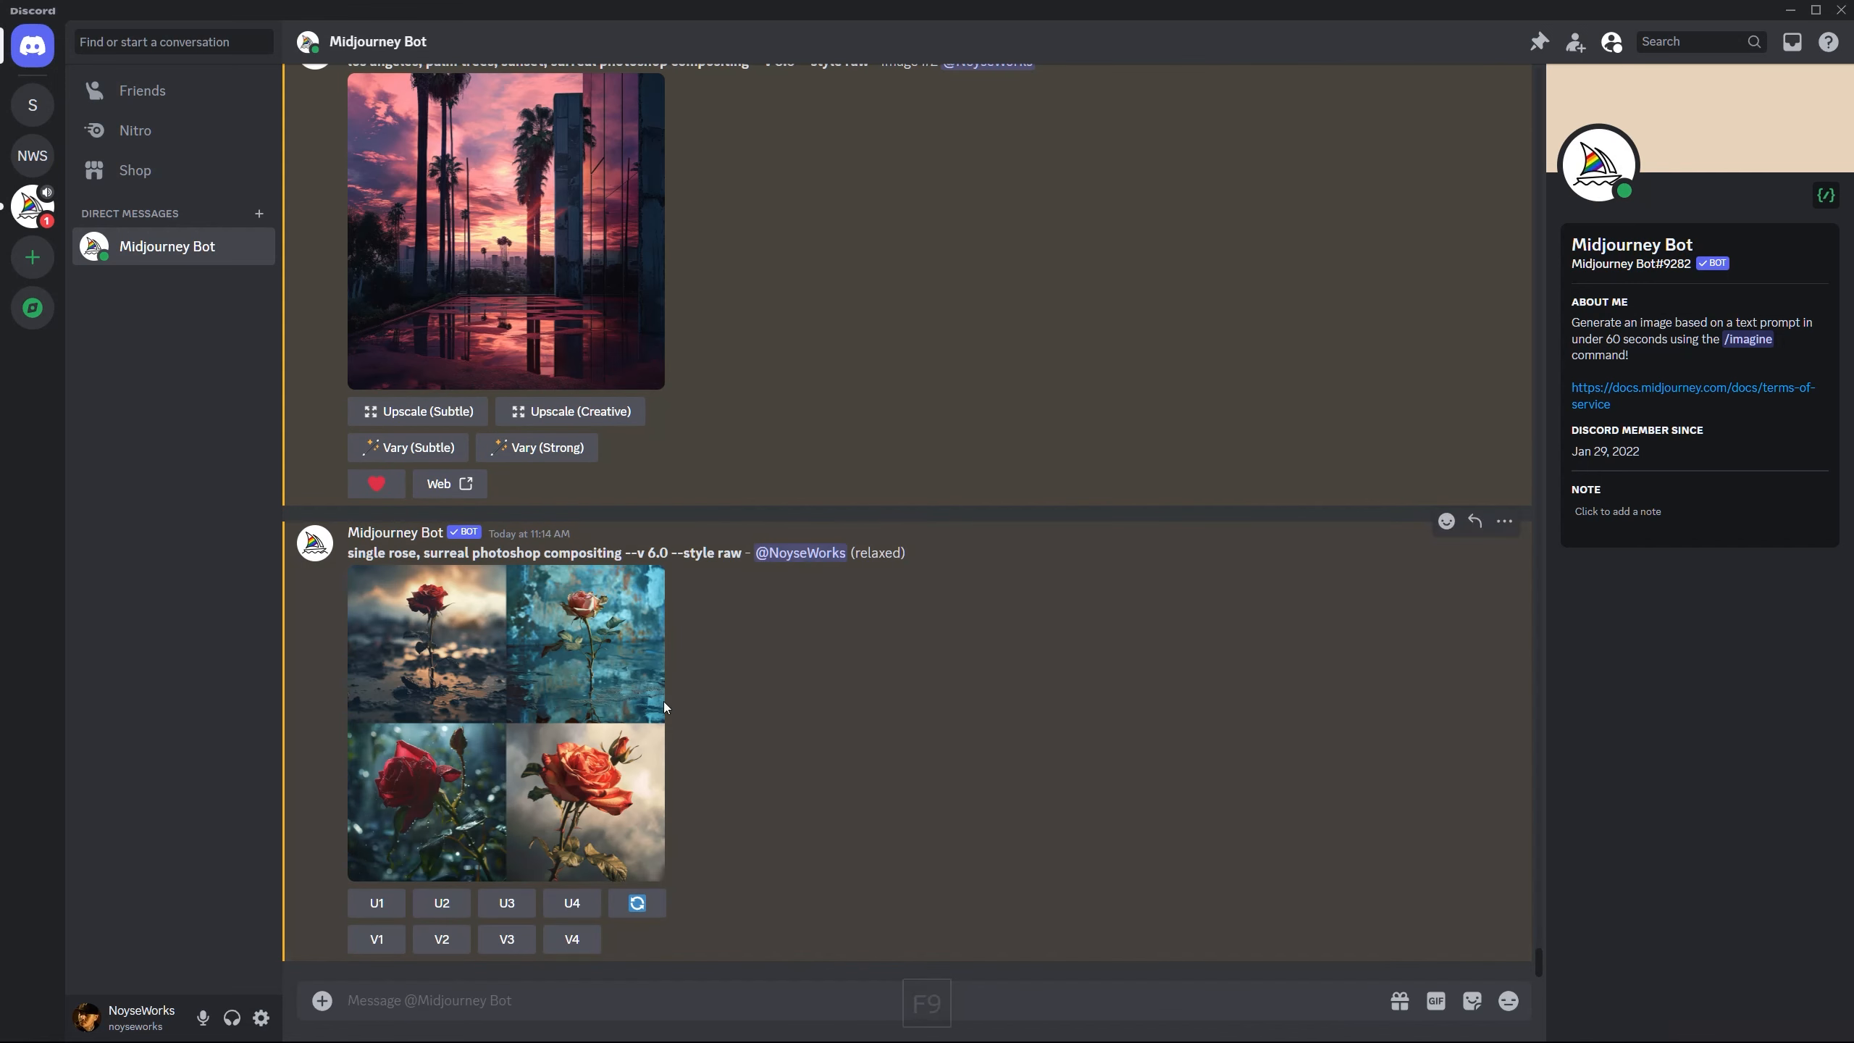
Enlarge the generated rose grid to compare the variants and upscale the first image.
left_click(584, 680)
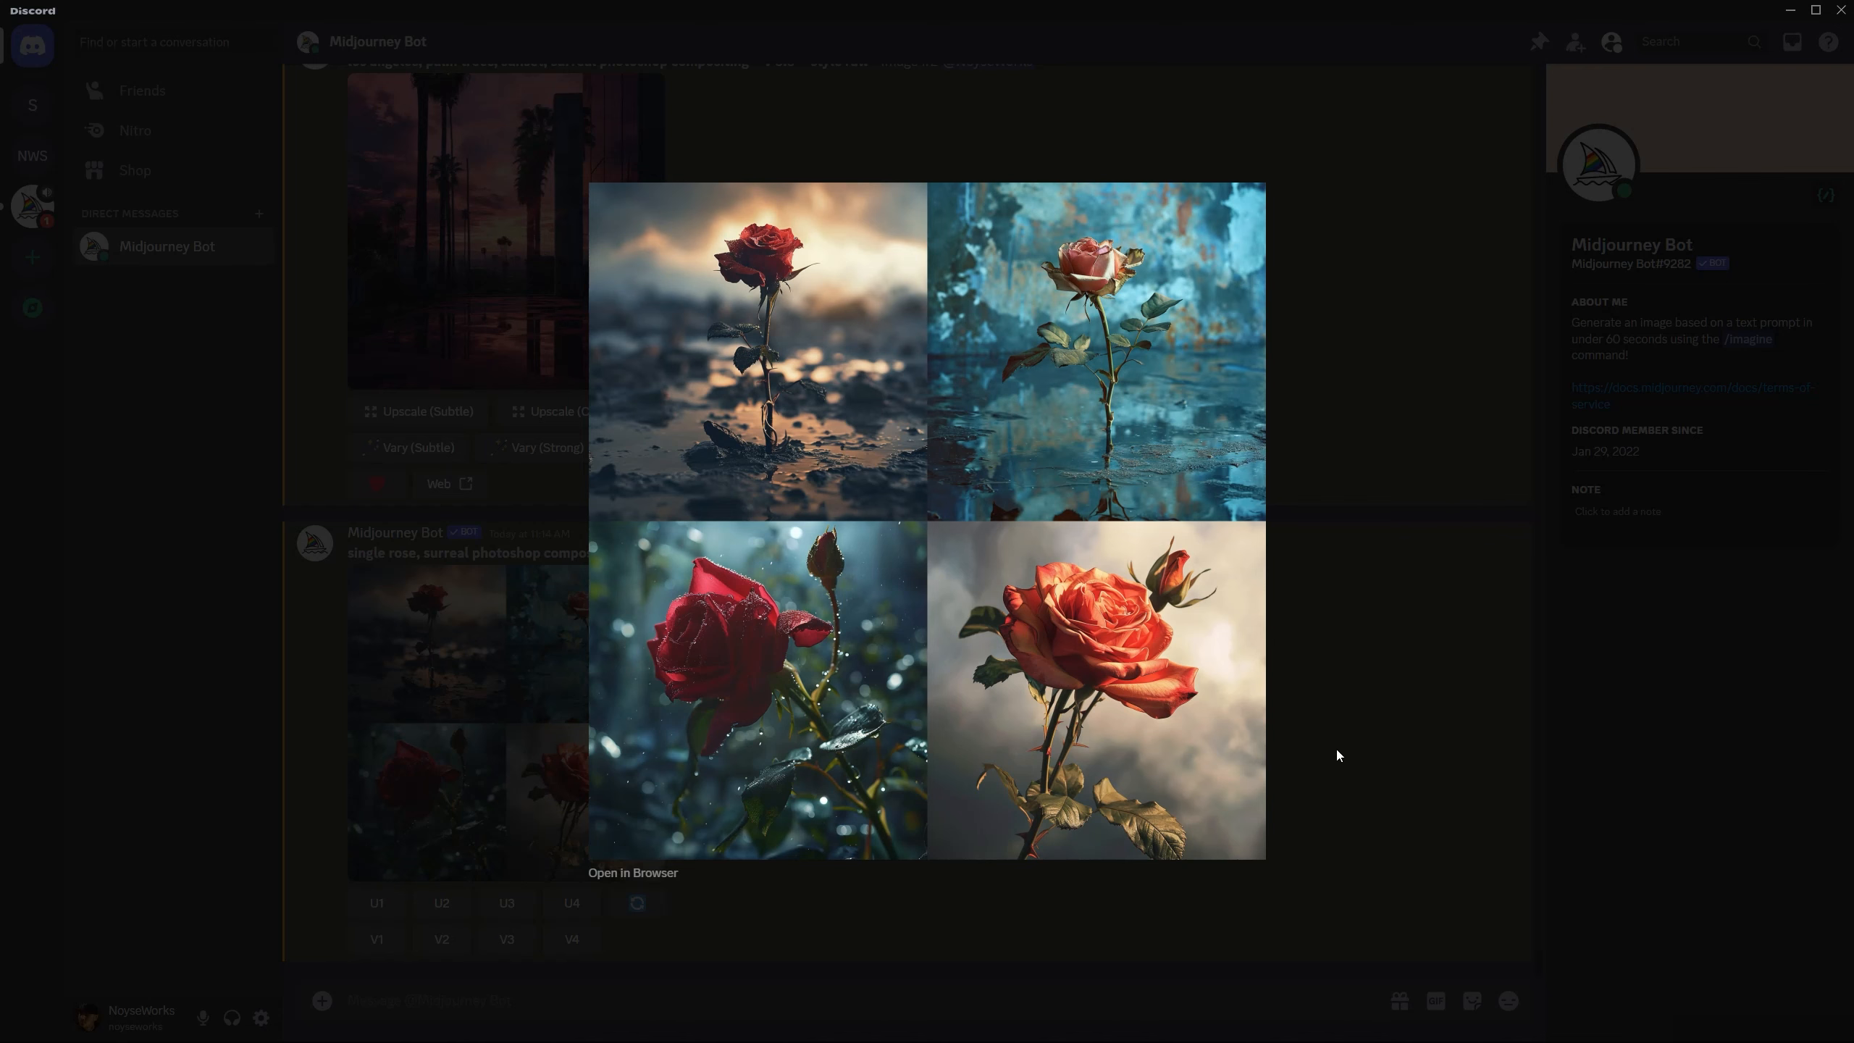
left_click(1372, 784)
left_click(377, 902)
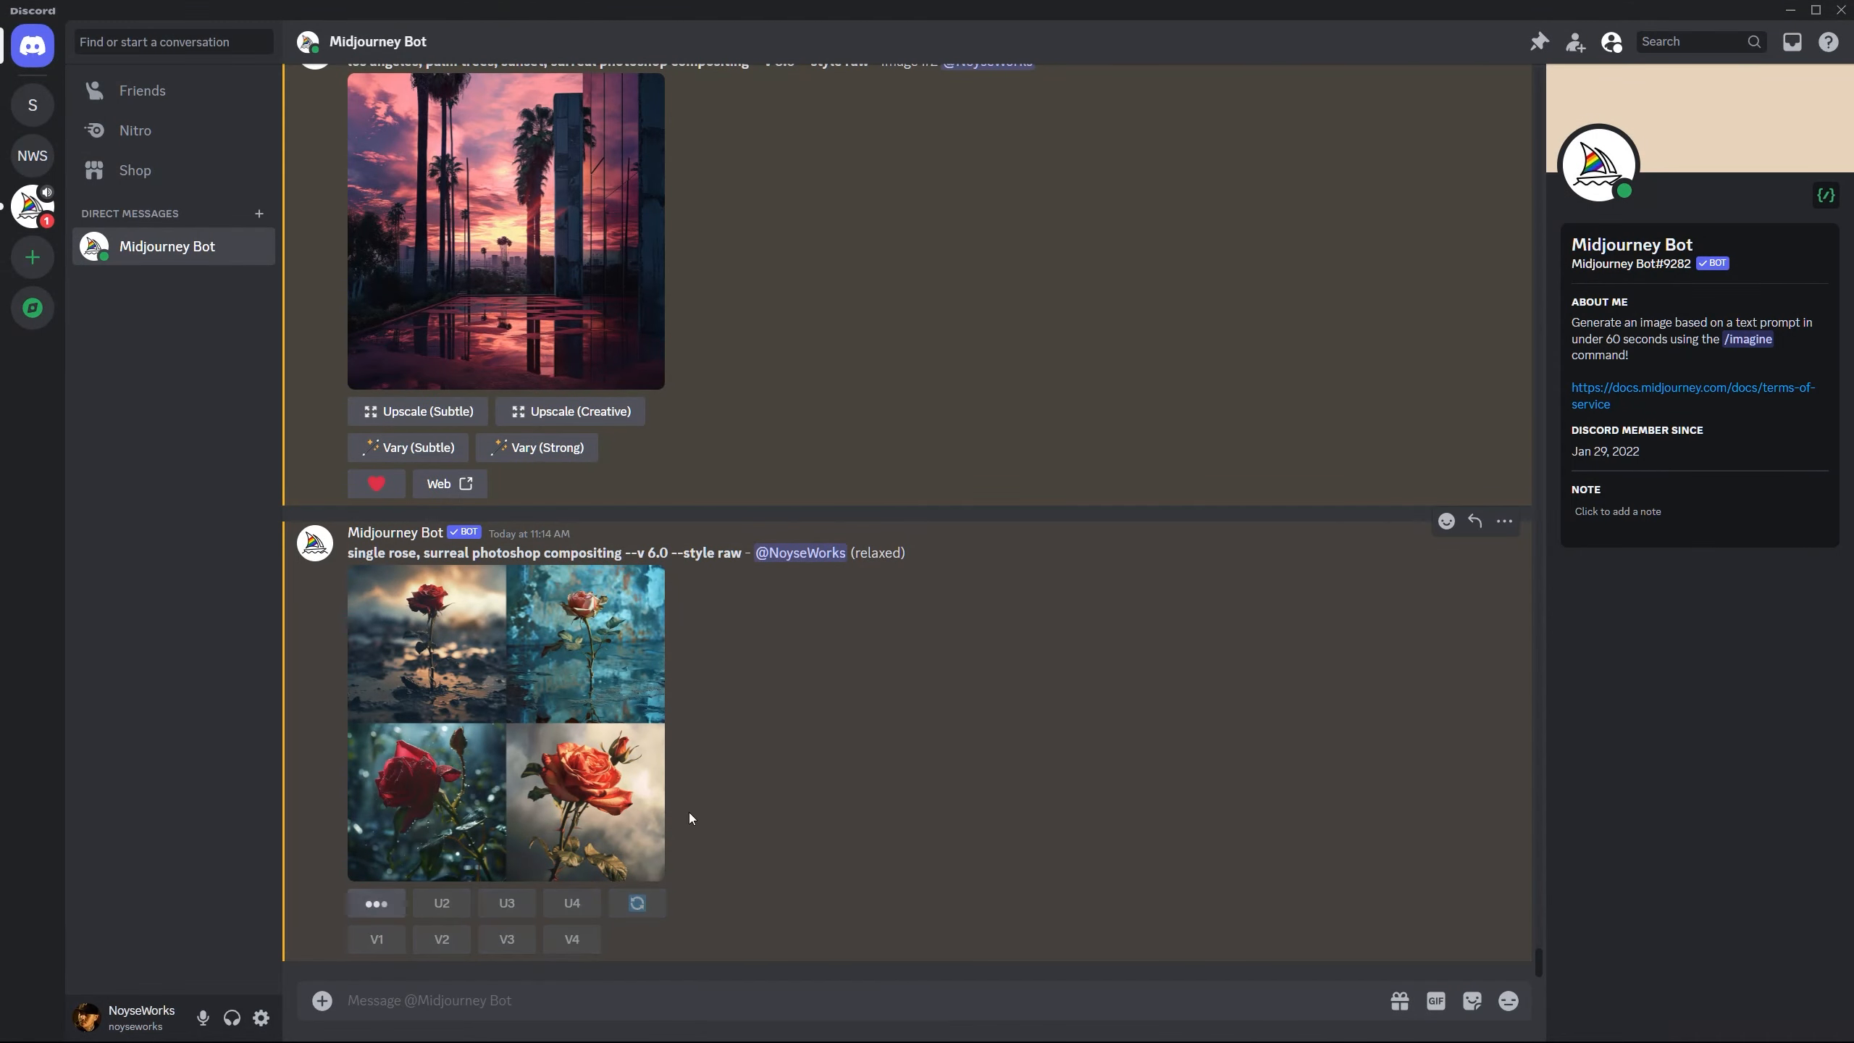
key("F9")
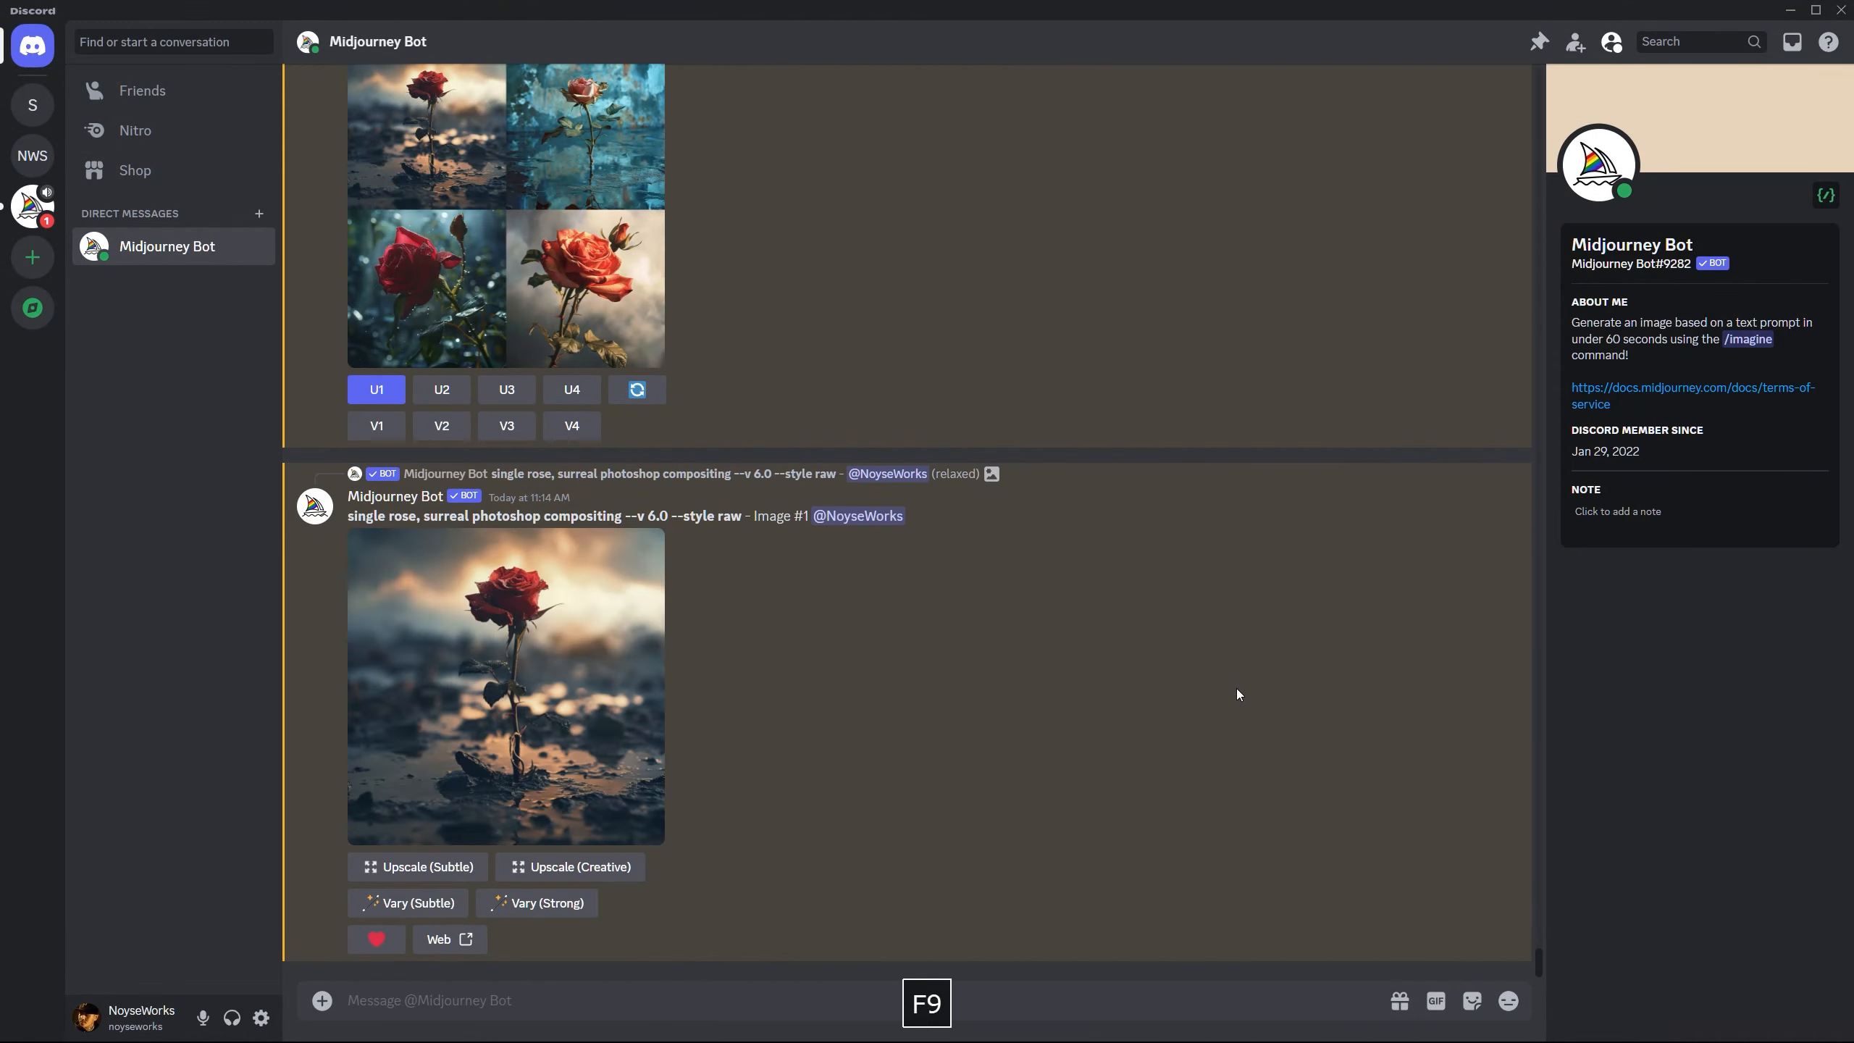
Open the upscaled rose image in the browser and copy it.
left_click(504, 751)
left_click(650, 882)
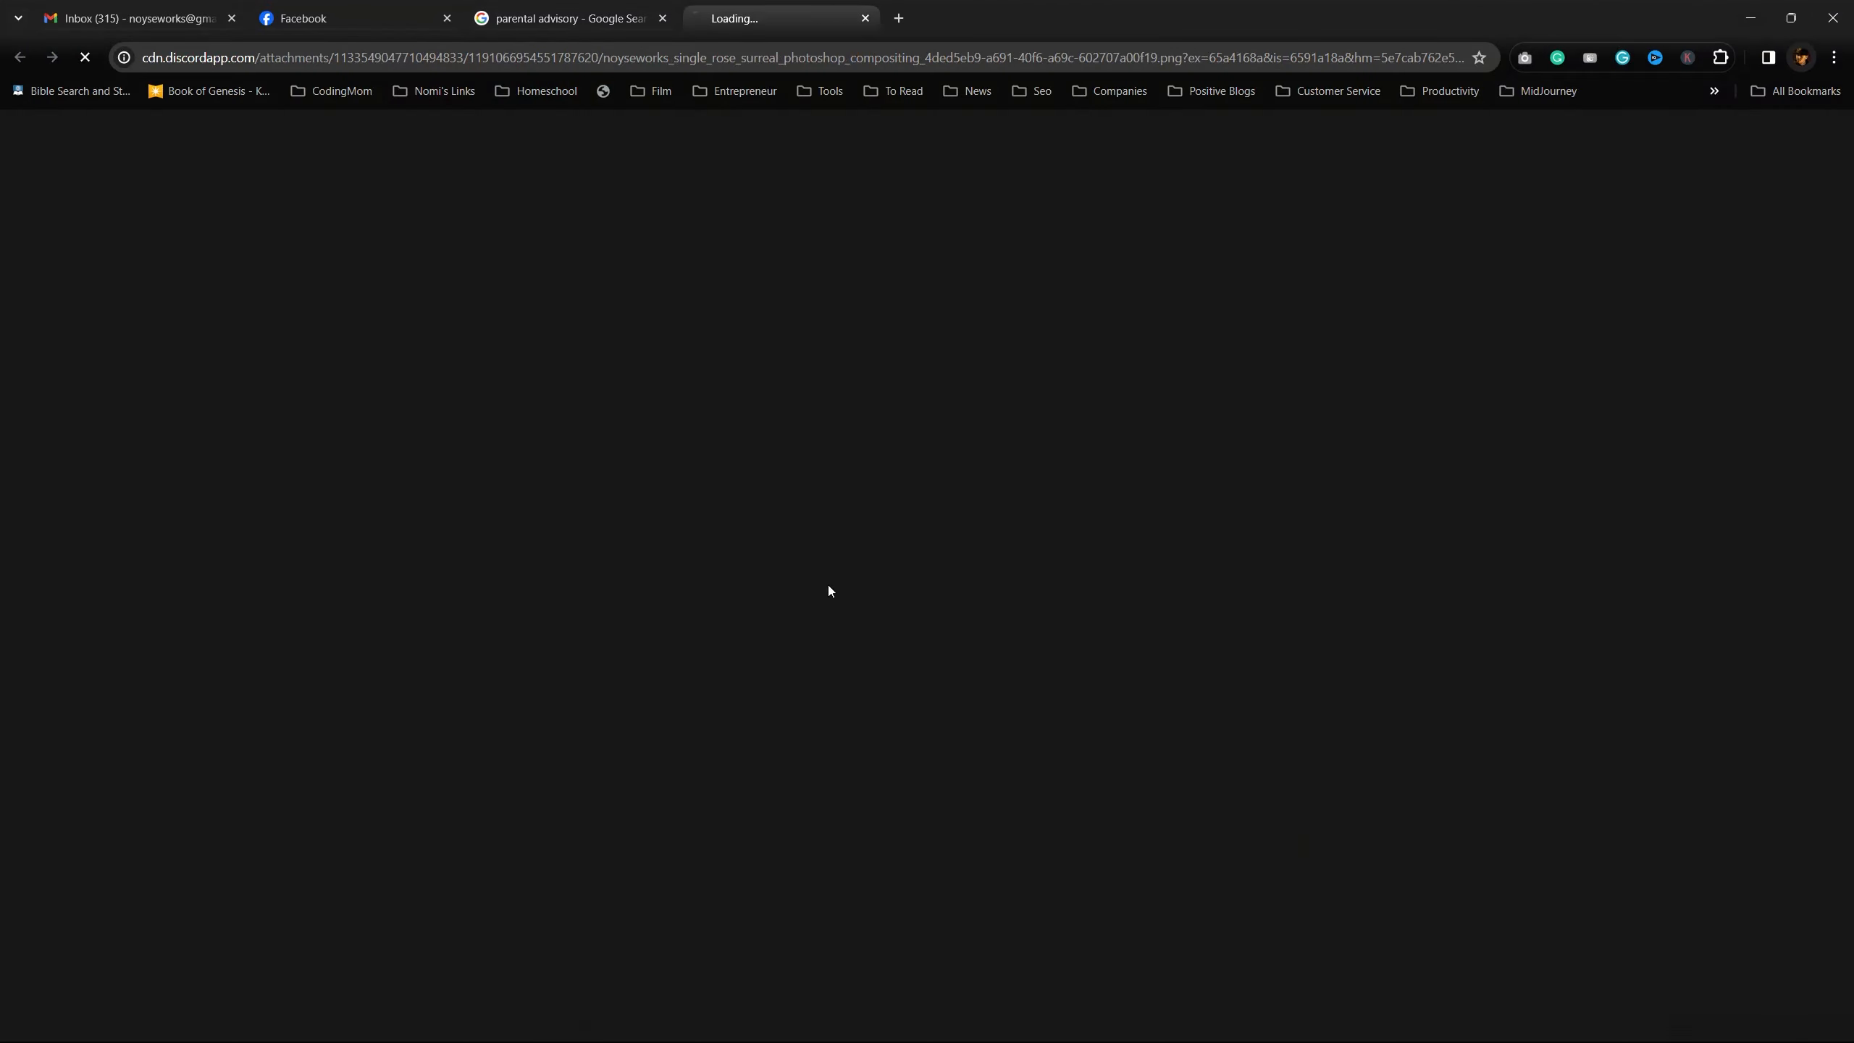
right_click(898, 484)
left_click(962, 555)
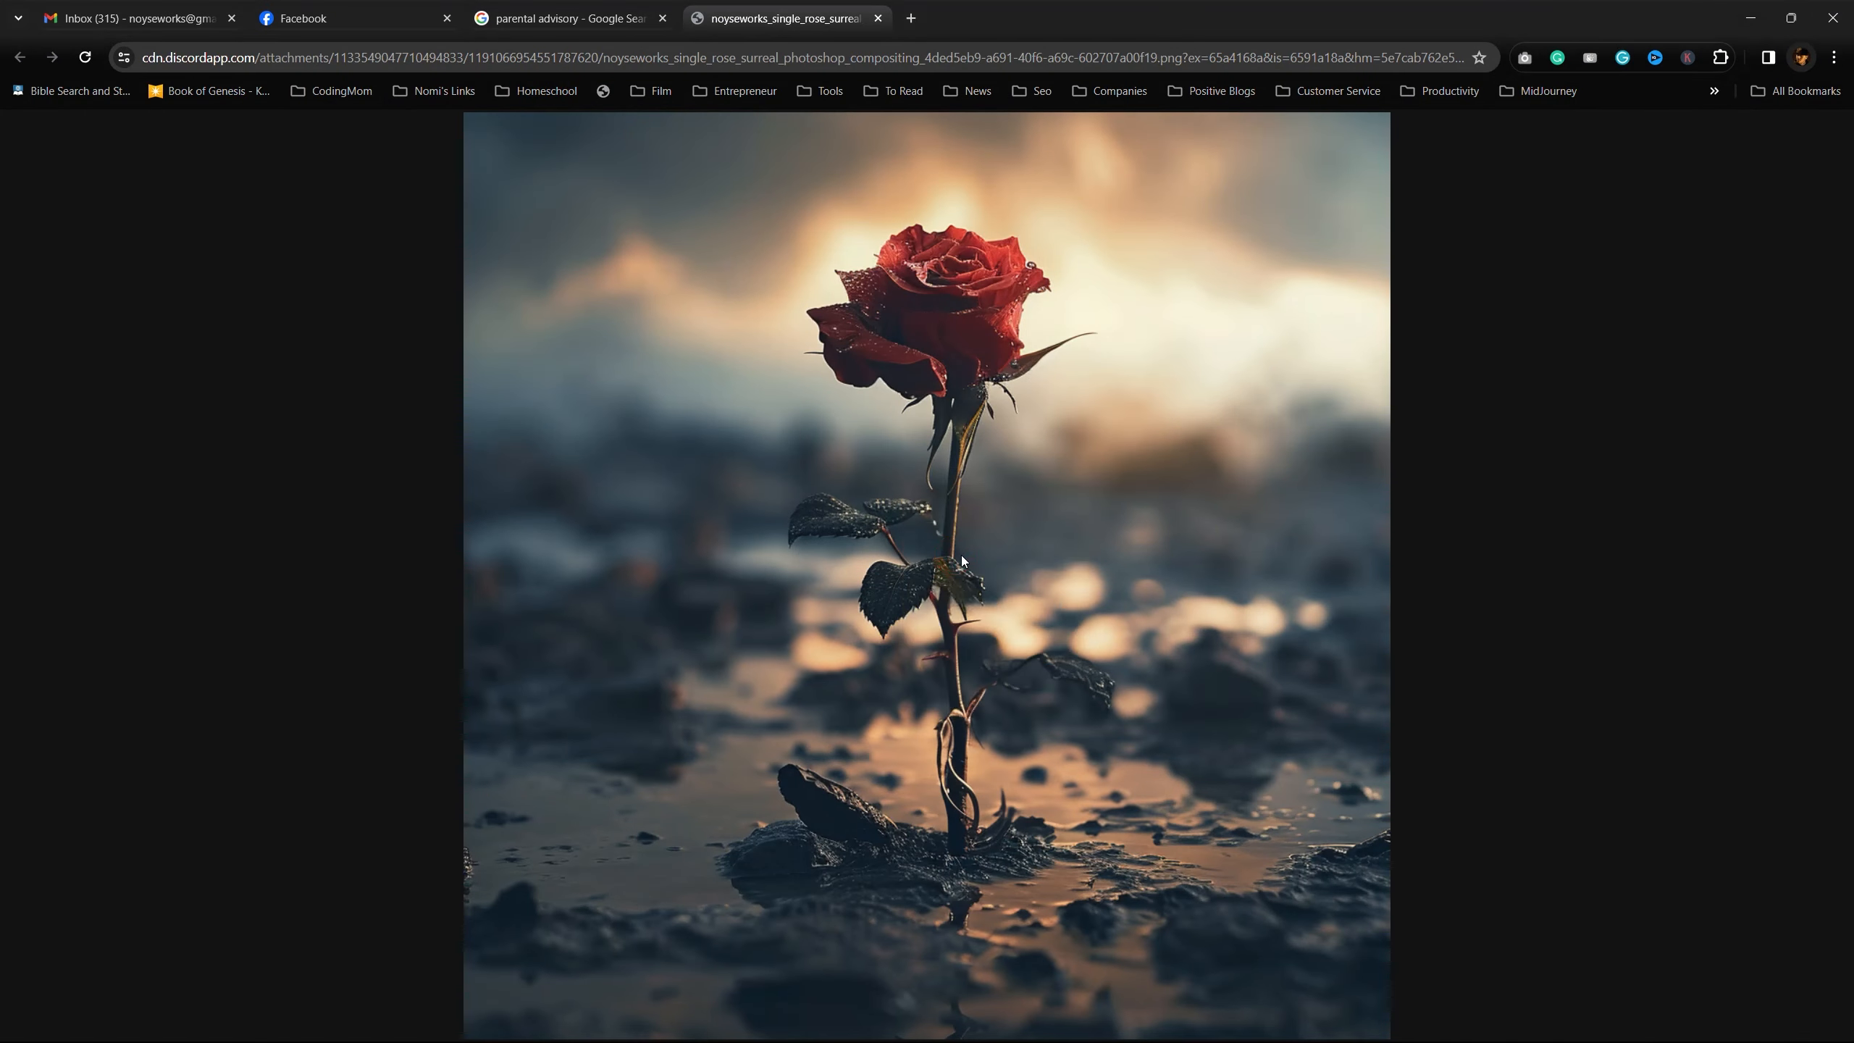
Switch to Photoshop, paste the copied rose above the main group as a smart object and open its contents.
key("alt+Tab")
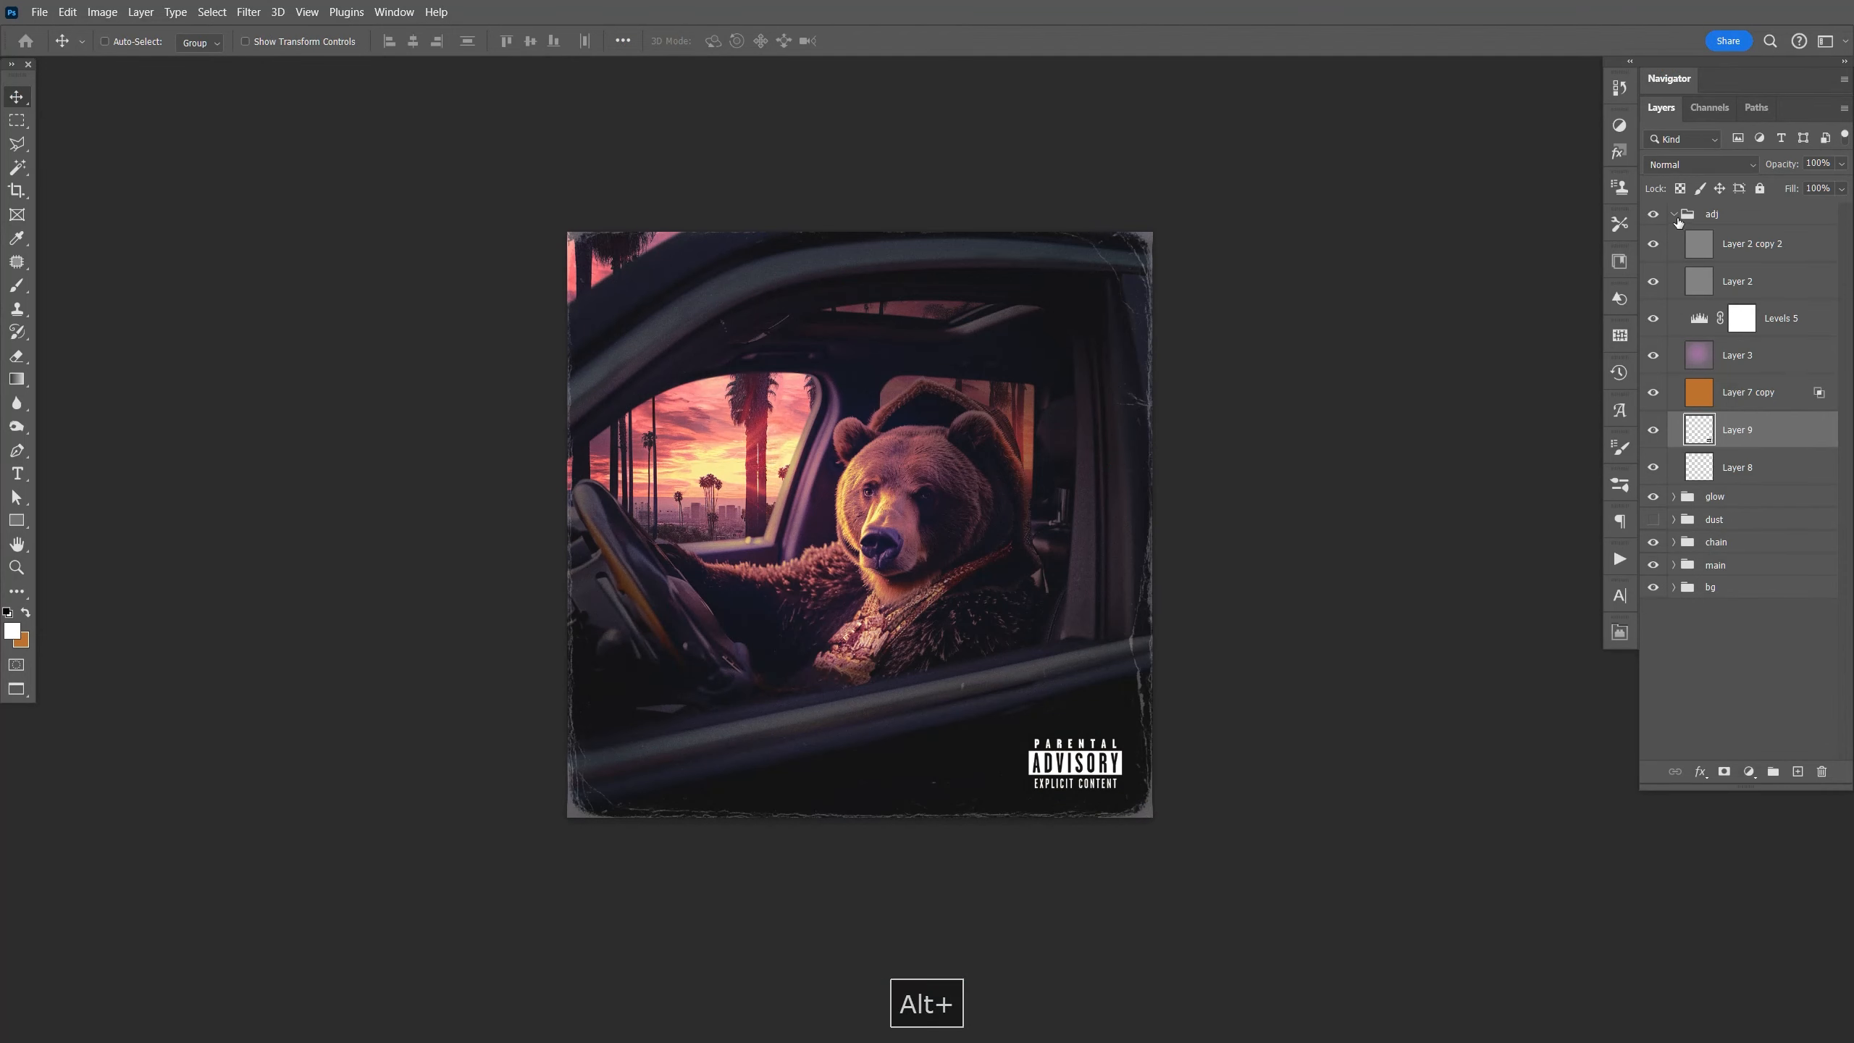
left_click(1675, 216)
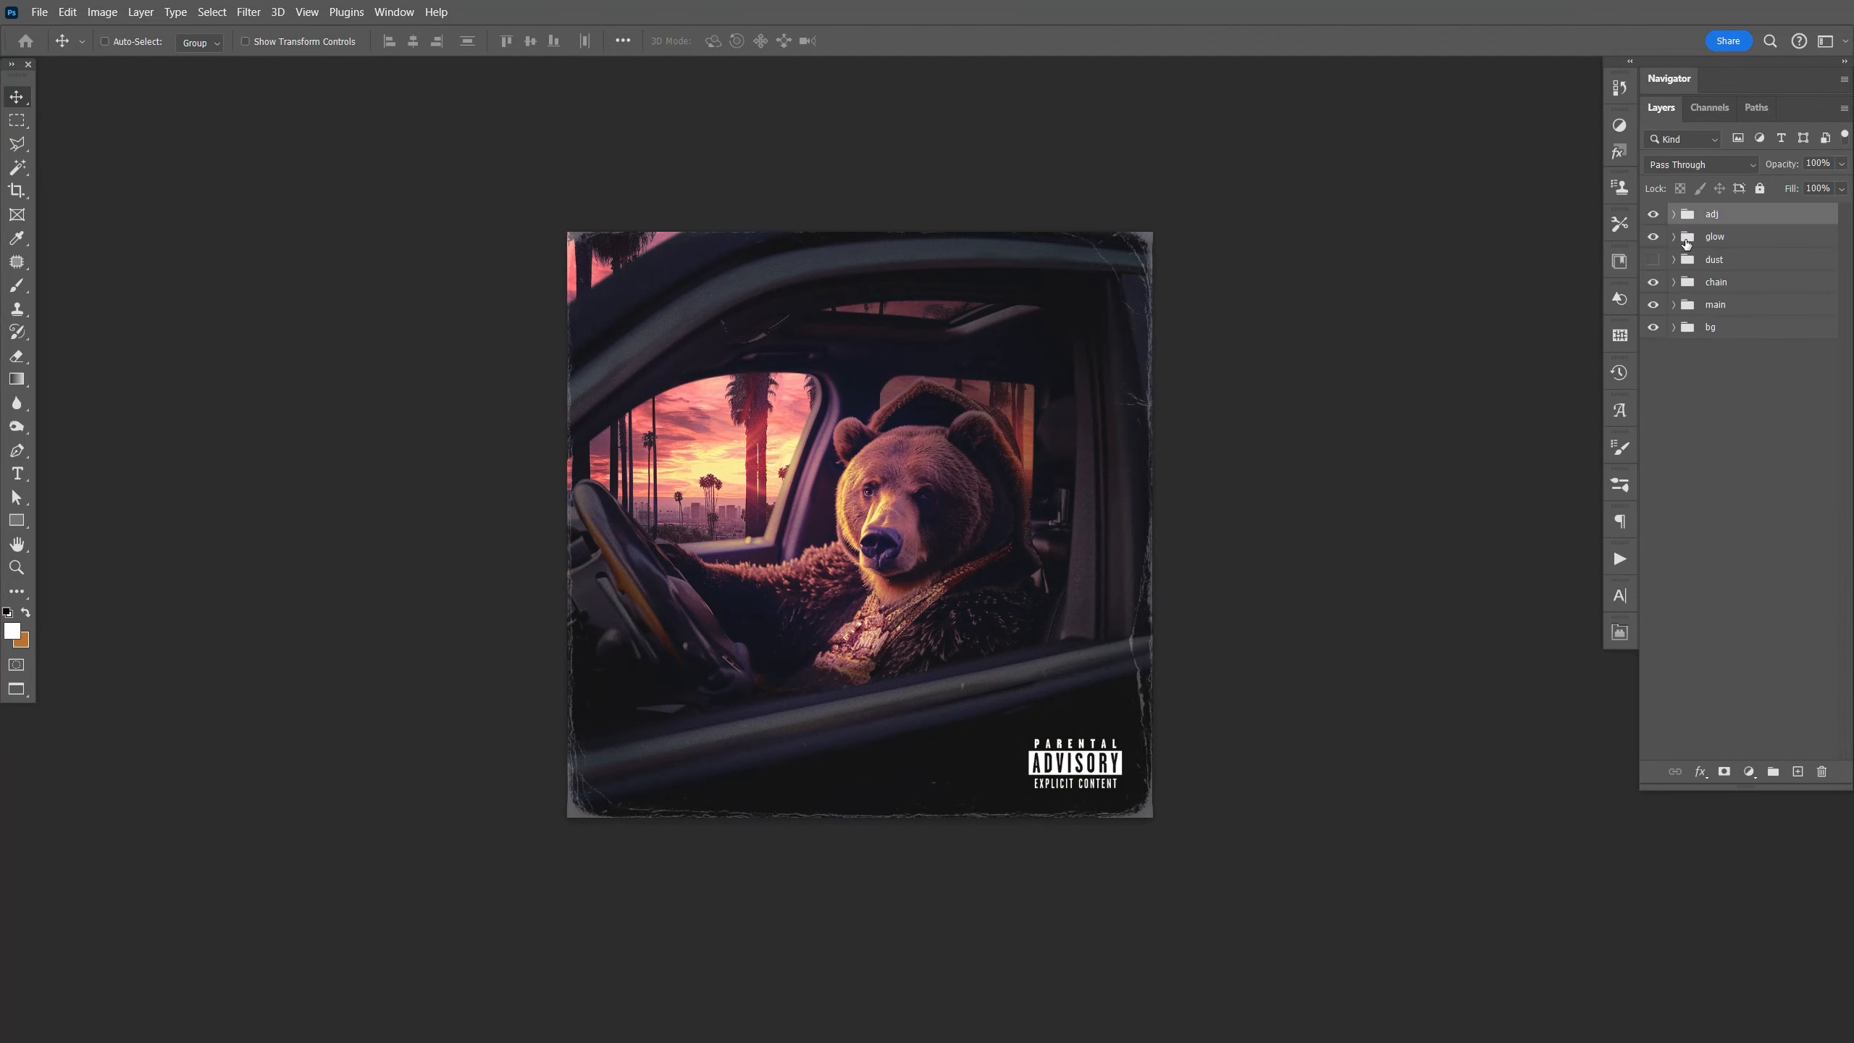
left_click(1732, 311)
key("ctrl+v")
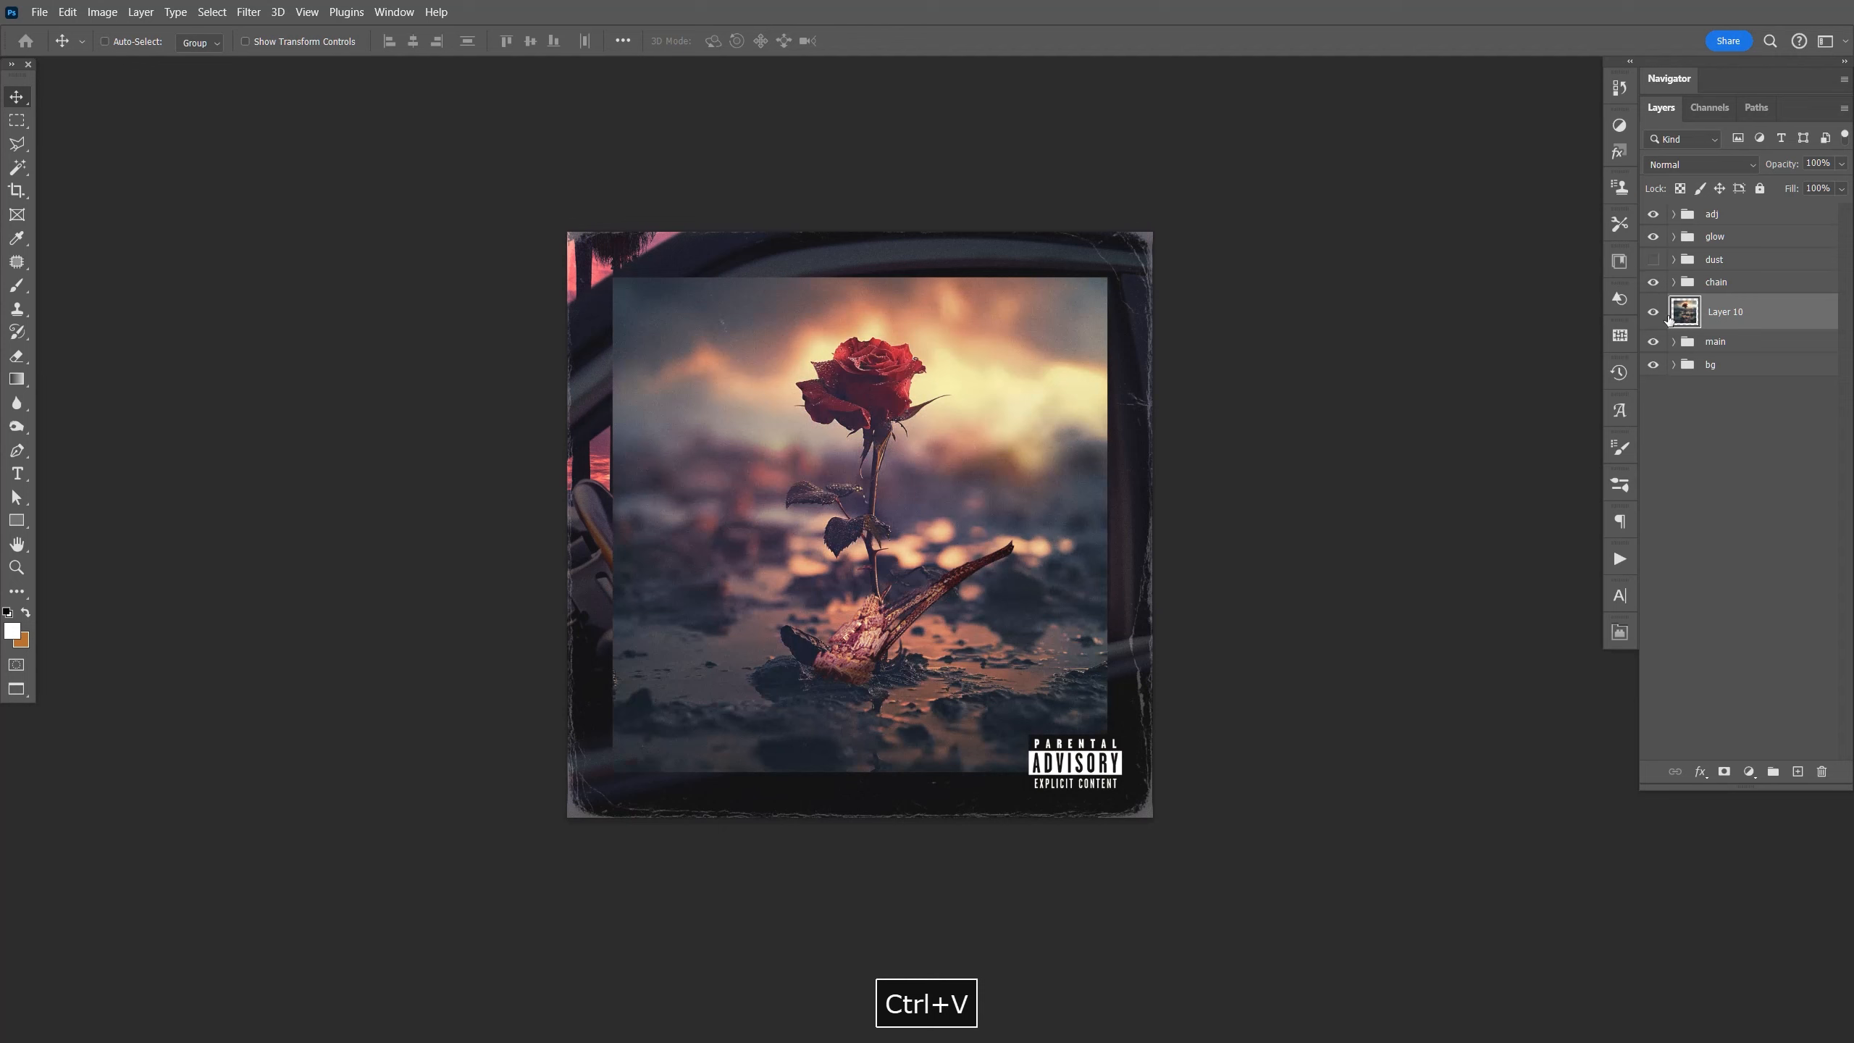
right_click(1719, 327)
left_click(1665, 512)
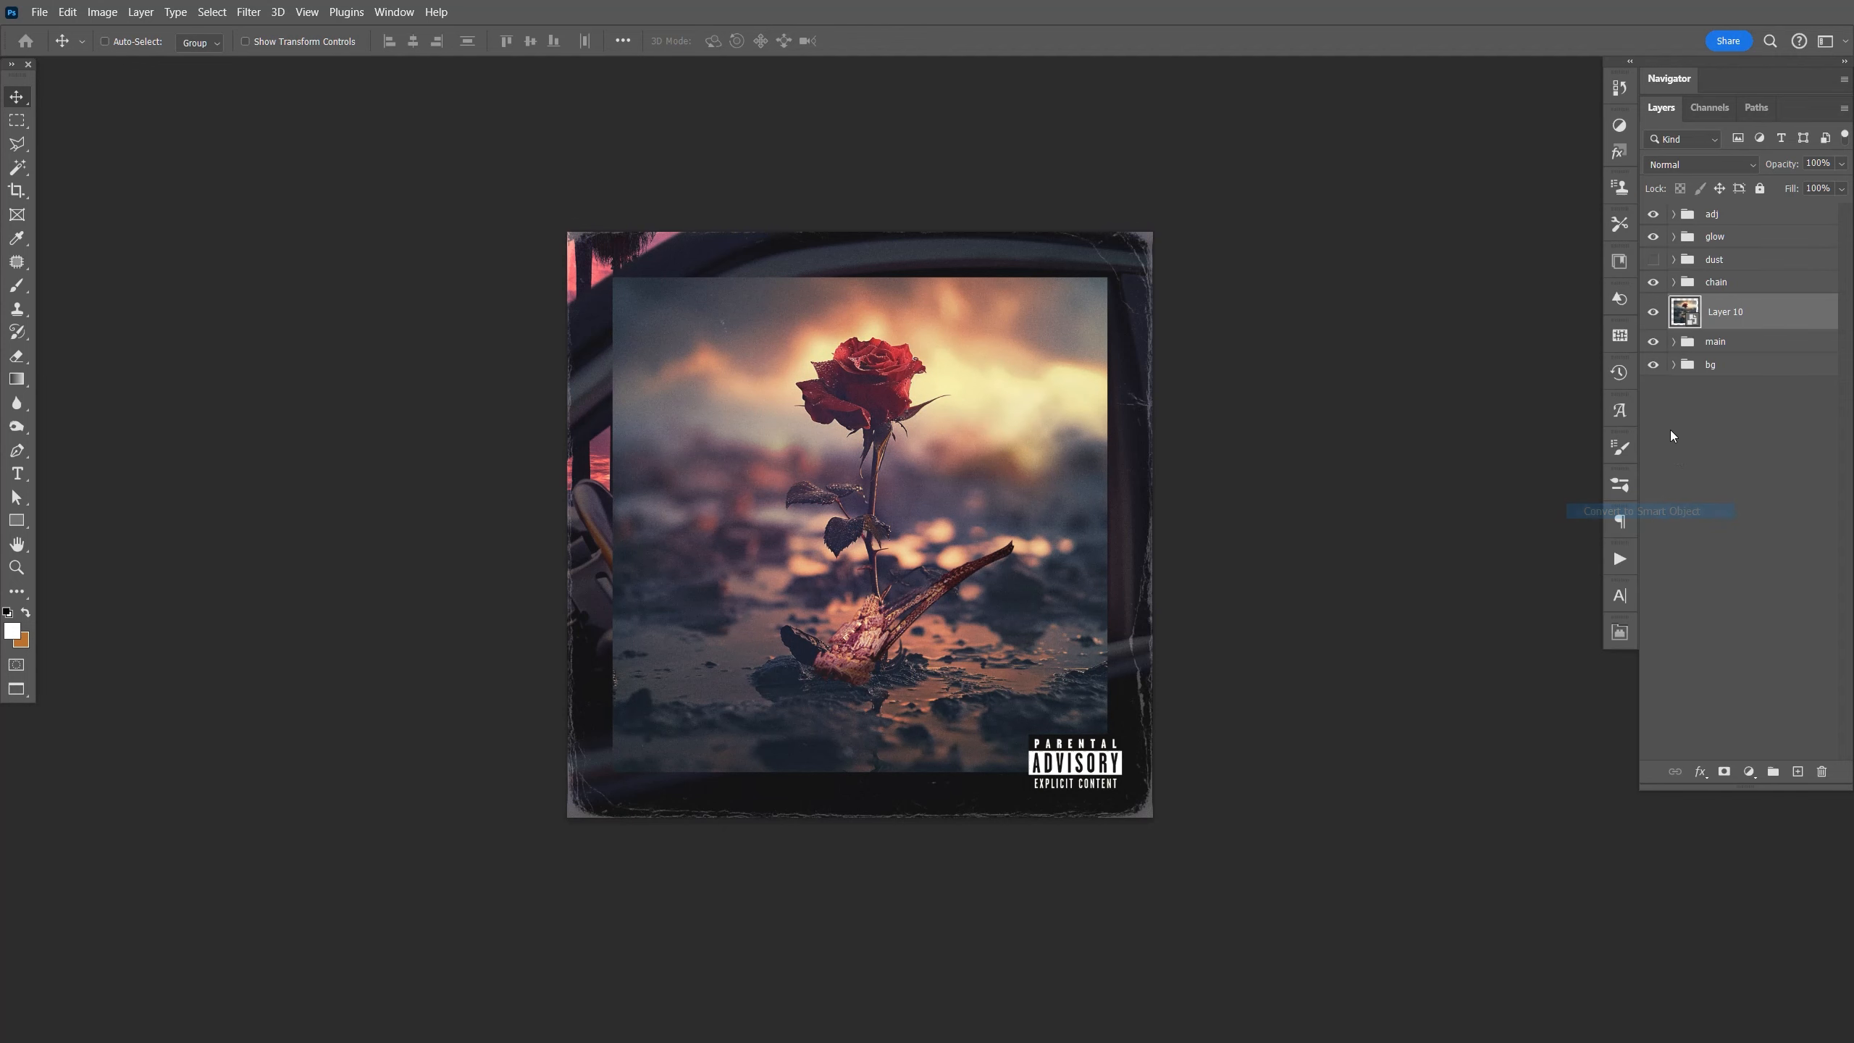
double_click(1683, 320)
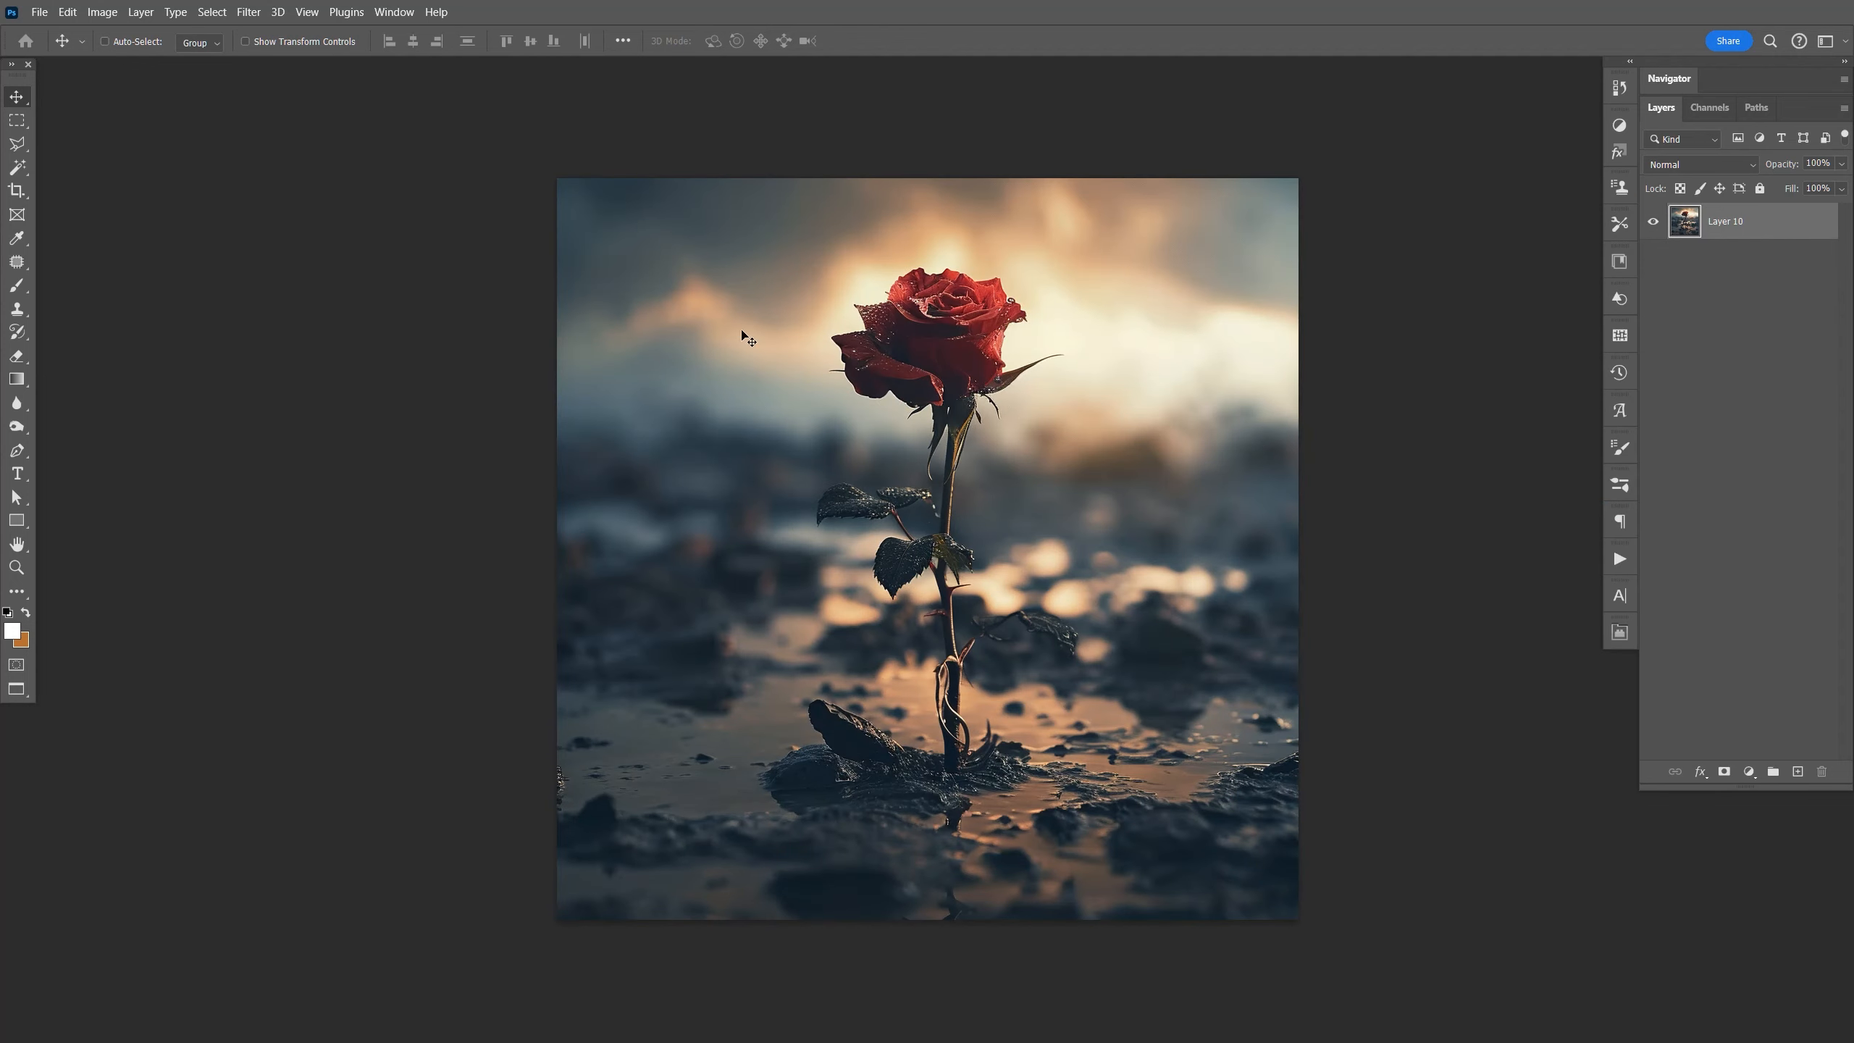
Examine the edges of the rose's petals, sepals, leaves and stem up close.
key("z")
key("ctrl+equal")
key("ctrl+equal")
key("ctrl+equal")
key("ctrl+equal")
key("space")
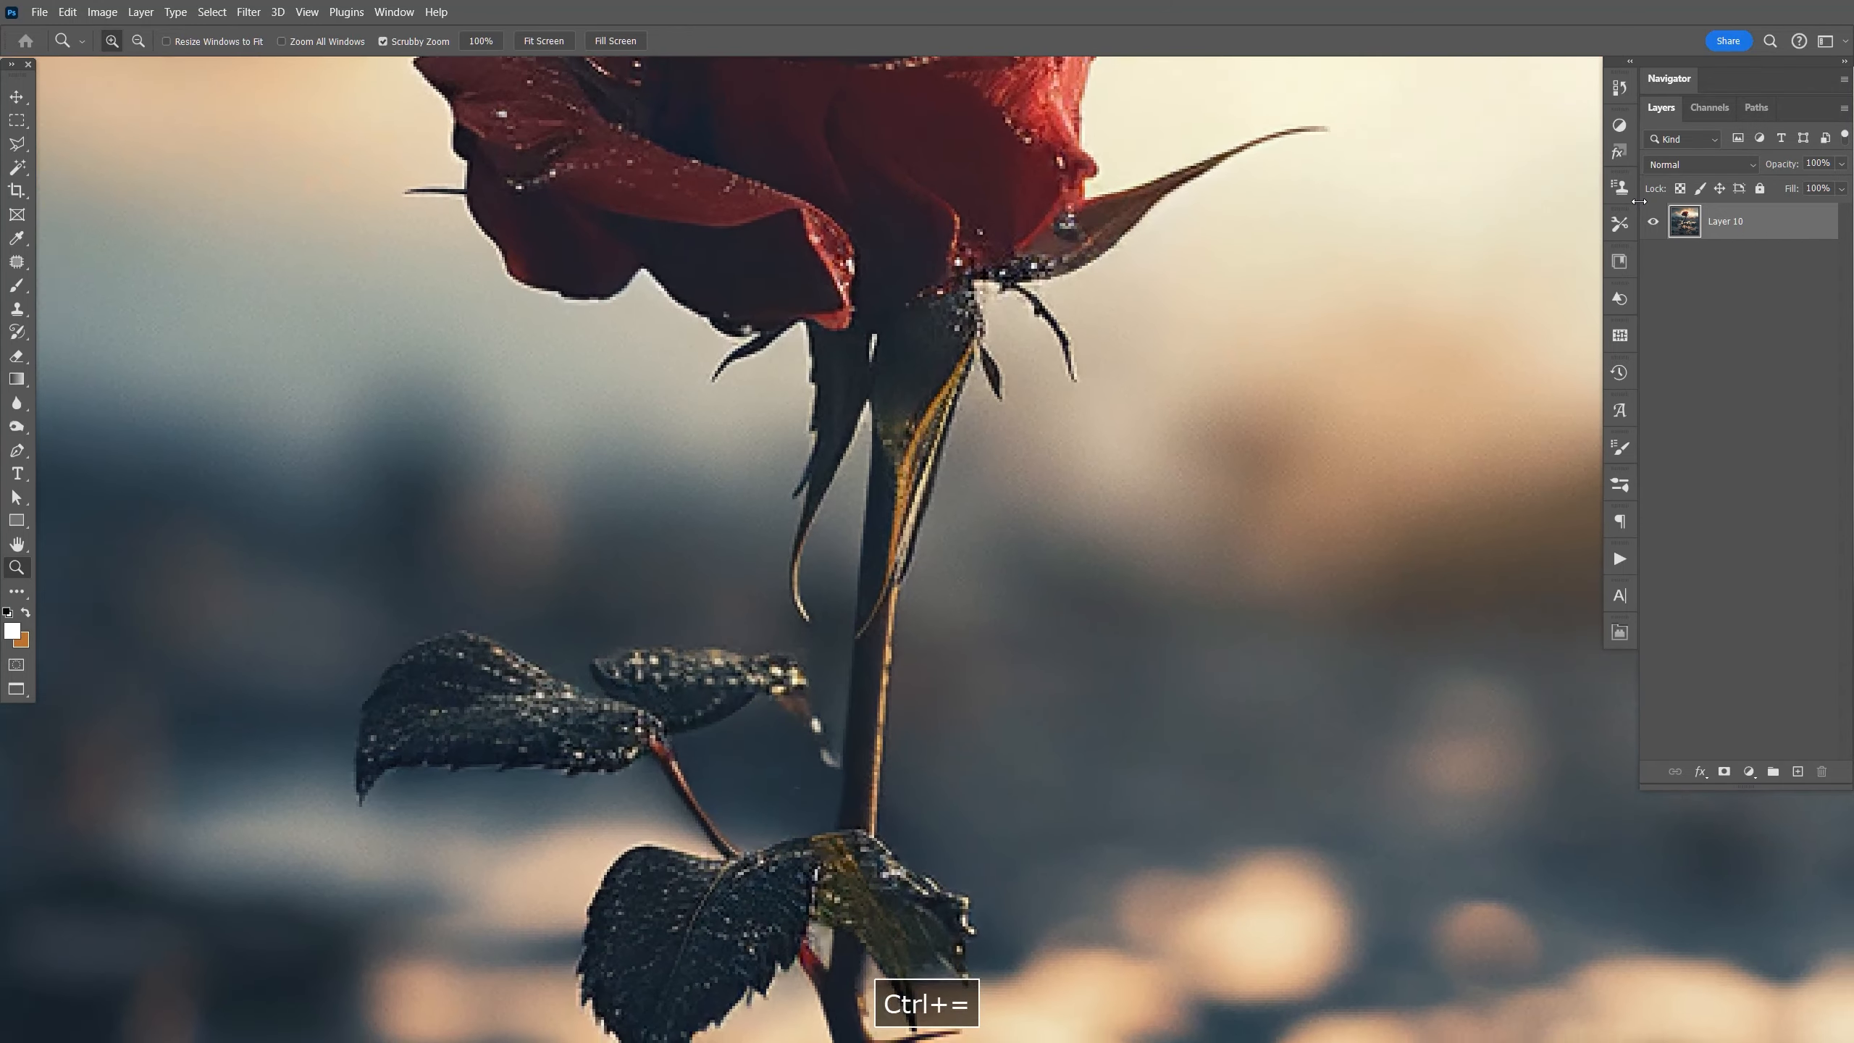
left_click_drag(964, 649, 1022, 443)
mouse_move(1025, 628)
left_mouse_down()
mouse_move(1002, 394)
mouse_move(1035, 655)
left_mouse_up()
left_click_drag(1101, 377, 1051, 550)
left_click_drag(1041, 658, 1062, 563)
left_click_drag(1101, 175, 1046, 696)
left_click_drag(1108, 211, 1072, 481)
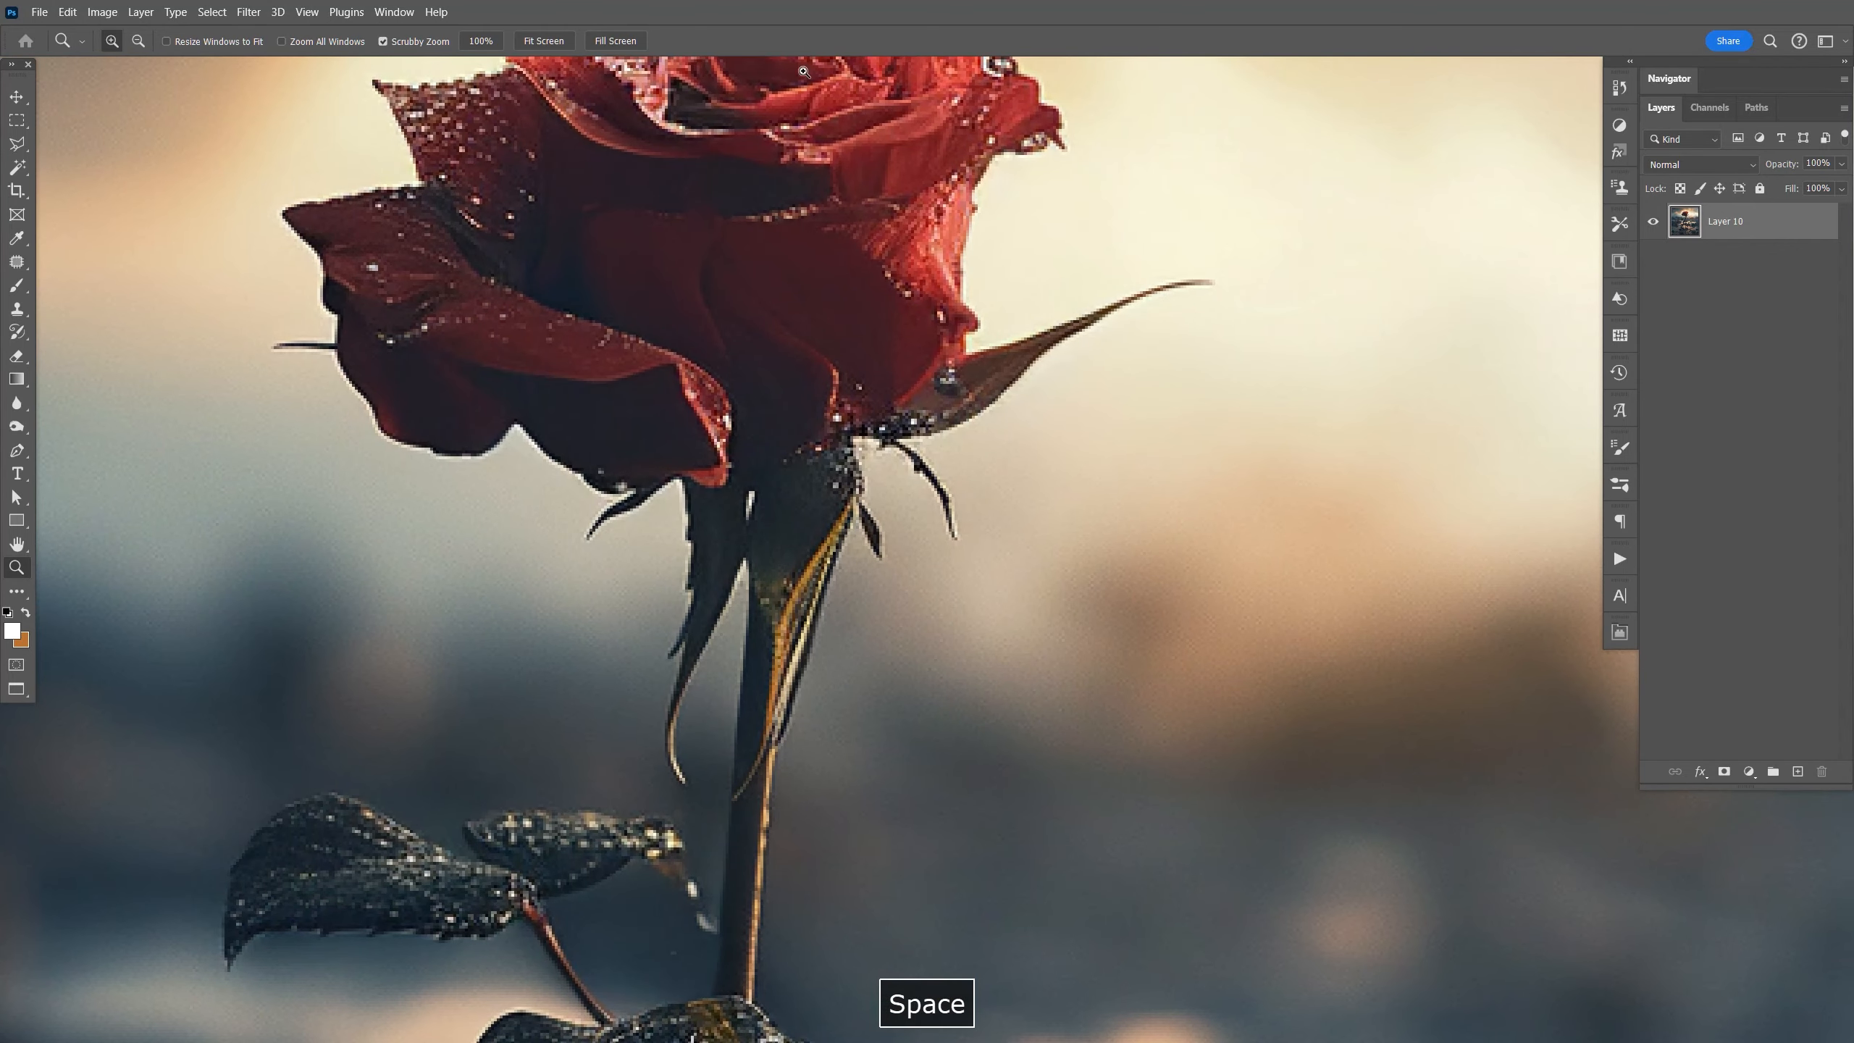
left_click_drag(823, 472, 847, 241)
left_click_drag(888, 853, 844, 674)
Trace a Pen tool path from the stem's base up its left edge and around the thin hanging sepal.
key("p")
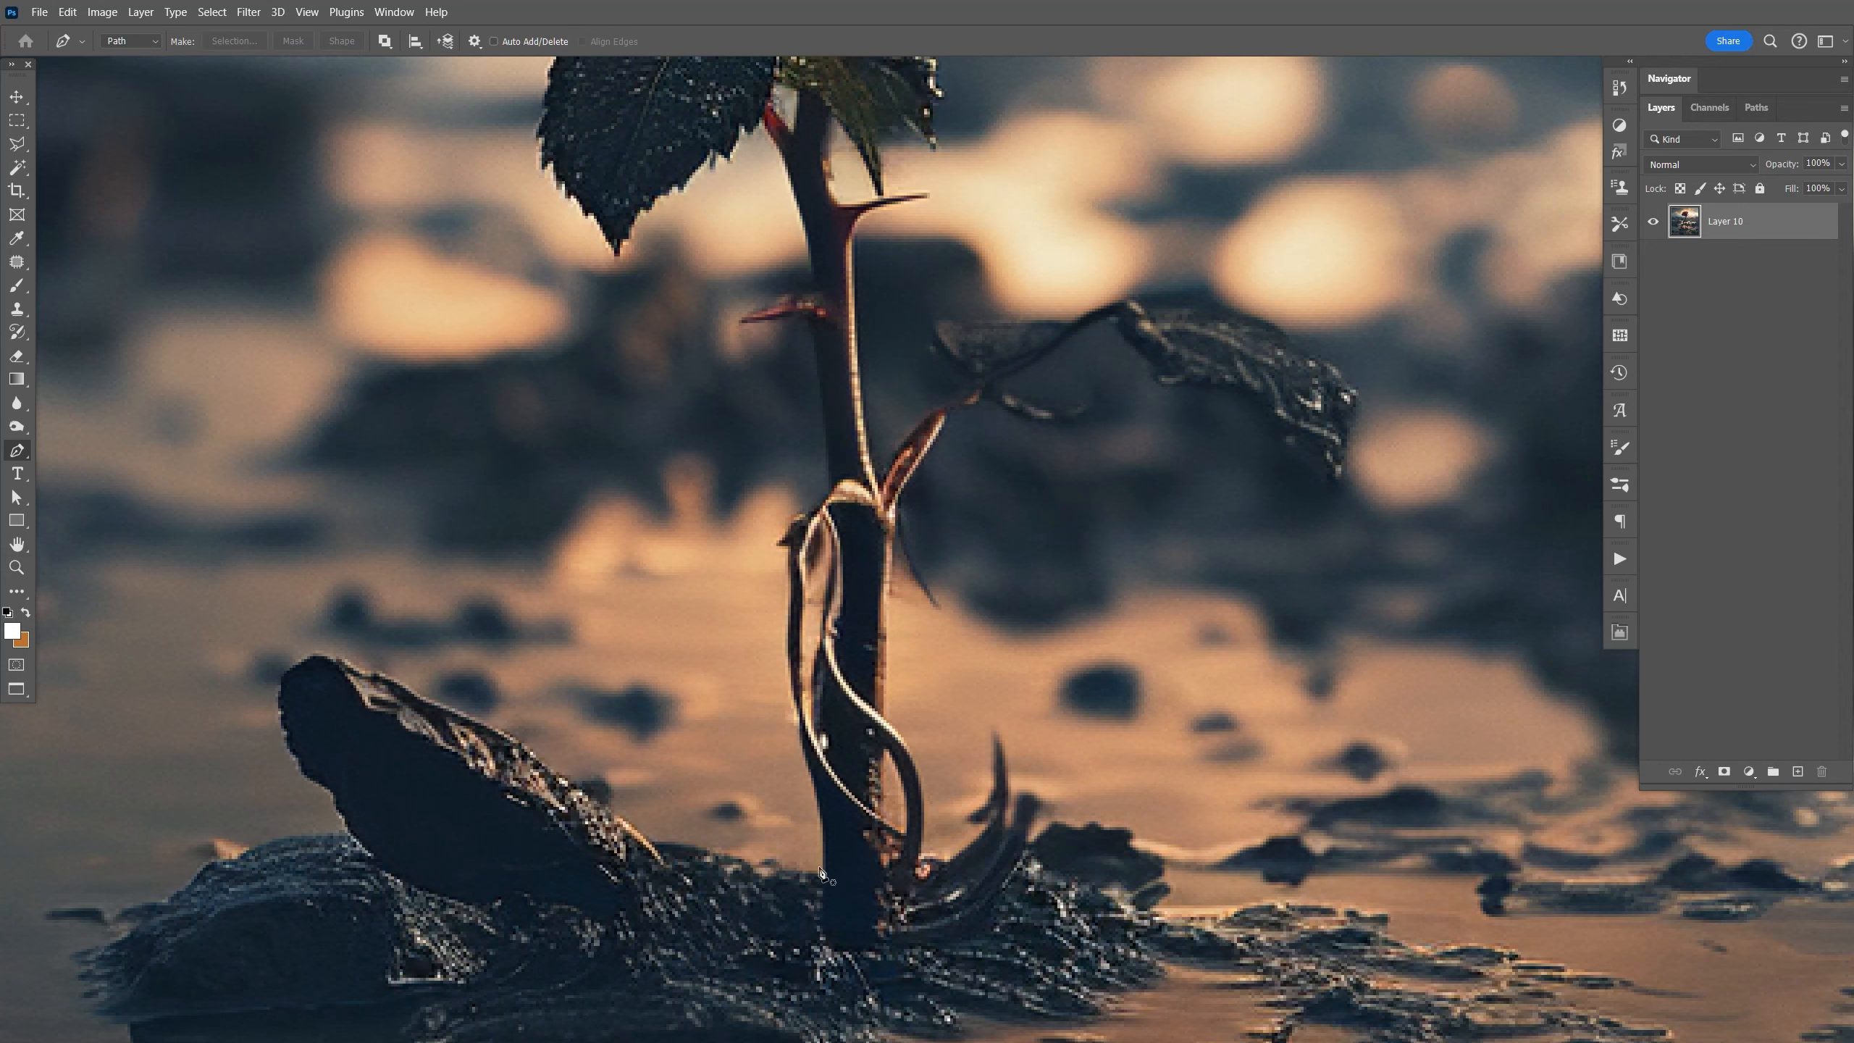
left_click(826, 941)
left_click(815, 748)
left_click(828, 593)
left_click(821, 363)
left_click(812, 250)
left_click_drag(816, 244, 822, 555)
left_click(770, 417)
left_click_drag(847, 286, 829, 799)
left_click(807, 629)
left_click(825, 397)
left_click(818, 366)
left_click(767, 472)
left_click(754, 593)
key("ctrl+z")
left_click(767, 417)
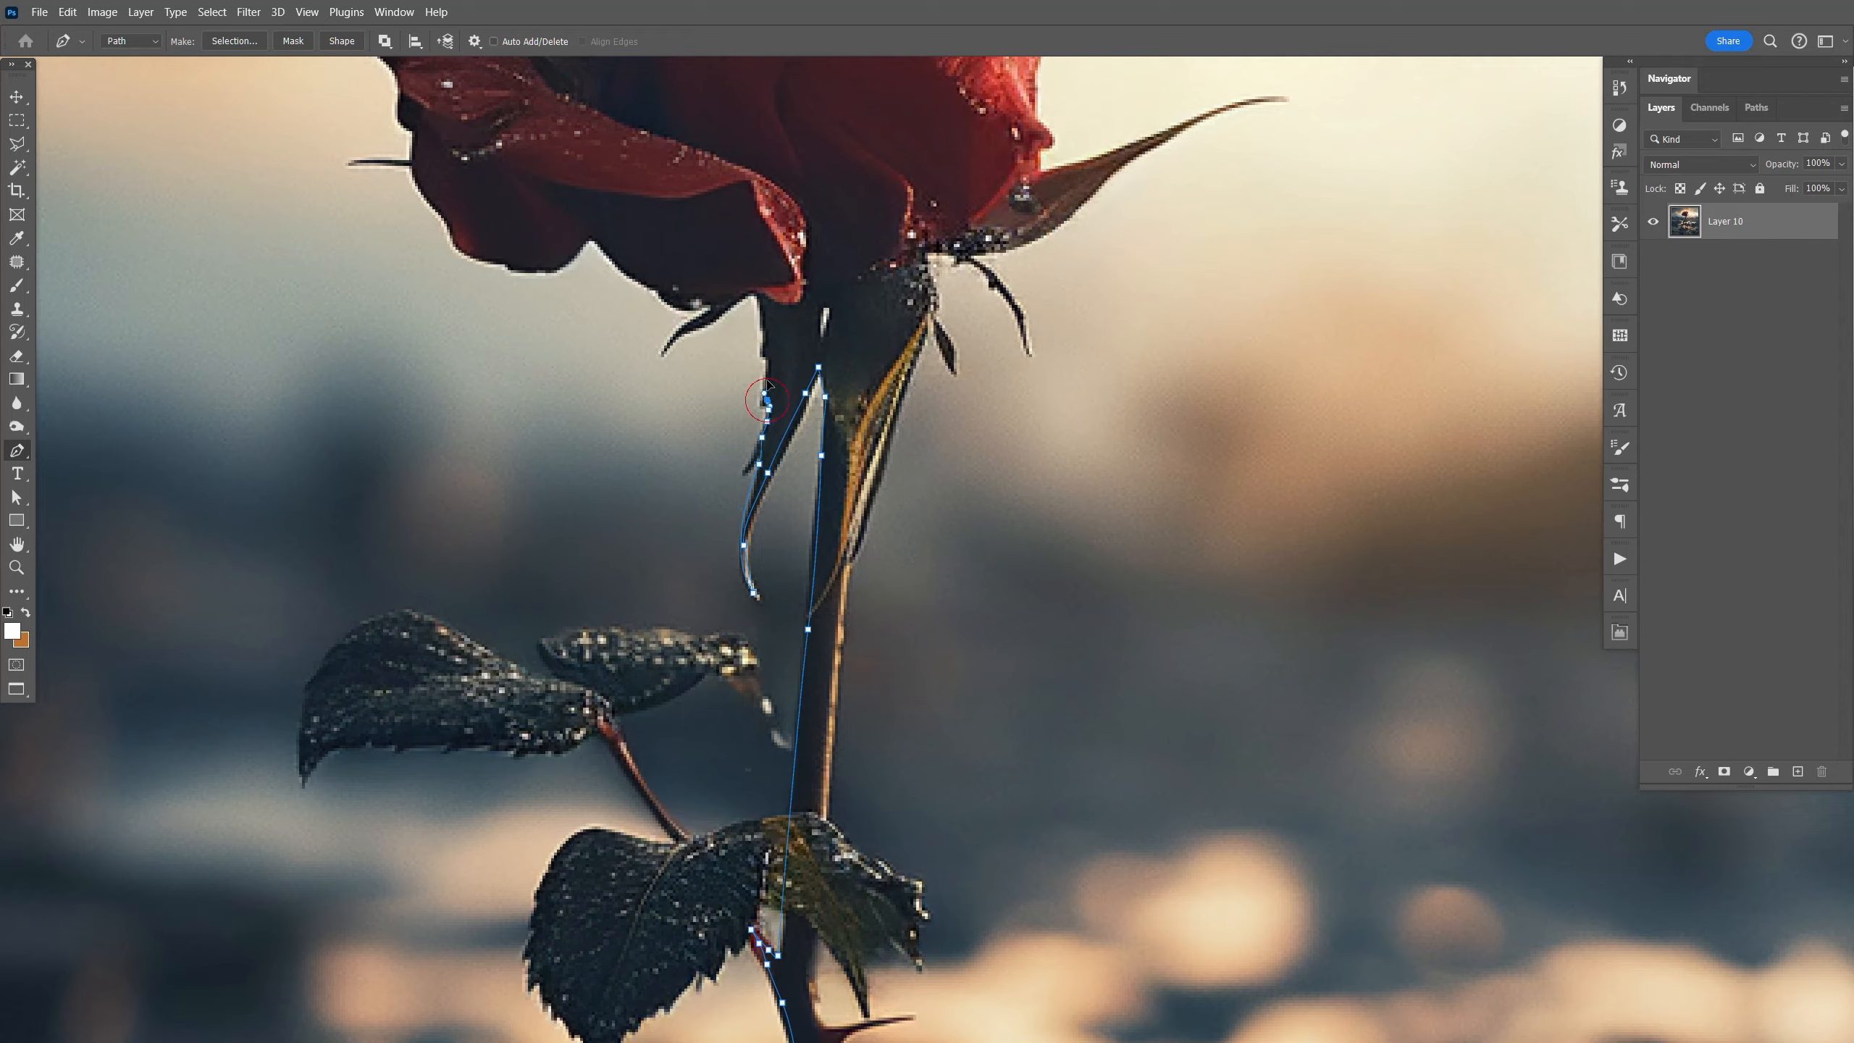
Continue the pen path around the lower sepals and the left outer petals of the bloom.
left_click_drag(767, 401, 895, 678)
left_click(893, 649)
left_click(879, 574)
left_click(797, 622)
left_click(717, 516)
left_click(609, 531)
left_click(541, 442)
left_click(527, 360)
left_click(506, 328)
left_click(484, 301)
left_click(633, 280)
left_click(592, 190)
left_click(679, 178)
left_click_drag(712, 165, 589, 432)
Extend the pen path over the top of the bloom, down its right petals and around the pointed right sepal.
left_click(596, 388)
left_click(638, 341)
left_click(884, 322)
left_click(946, 354)
left_click(1027, 339)
left_click(1115, 440)
left_click(1135, 480)
left_click(1040, 610)
left_click(1048, 721)
left_click(1126, 700)
left_click(1146, 691)
left_click(1079, 754)
left_click(938, 801)
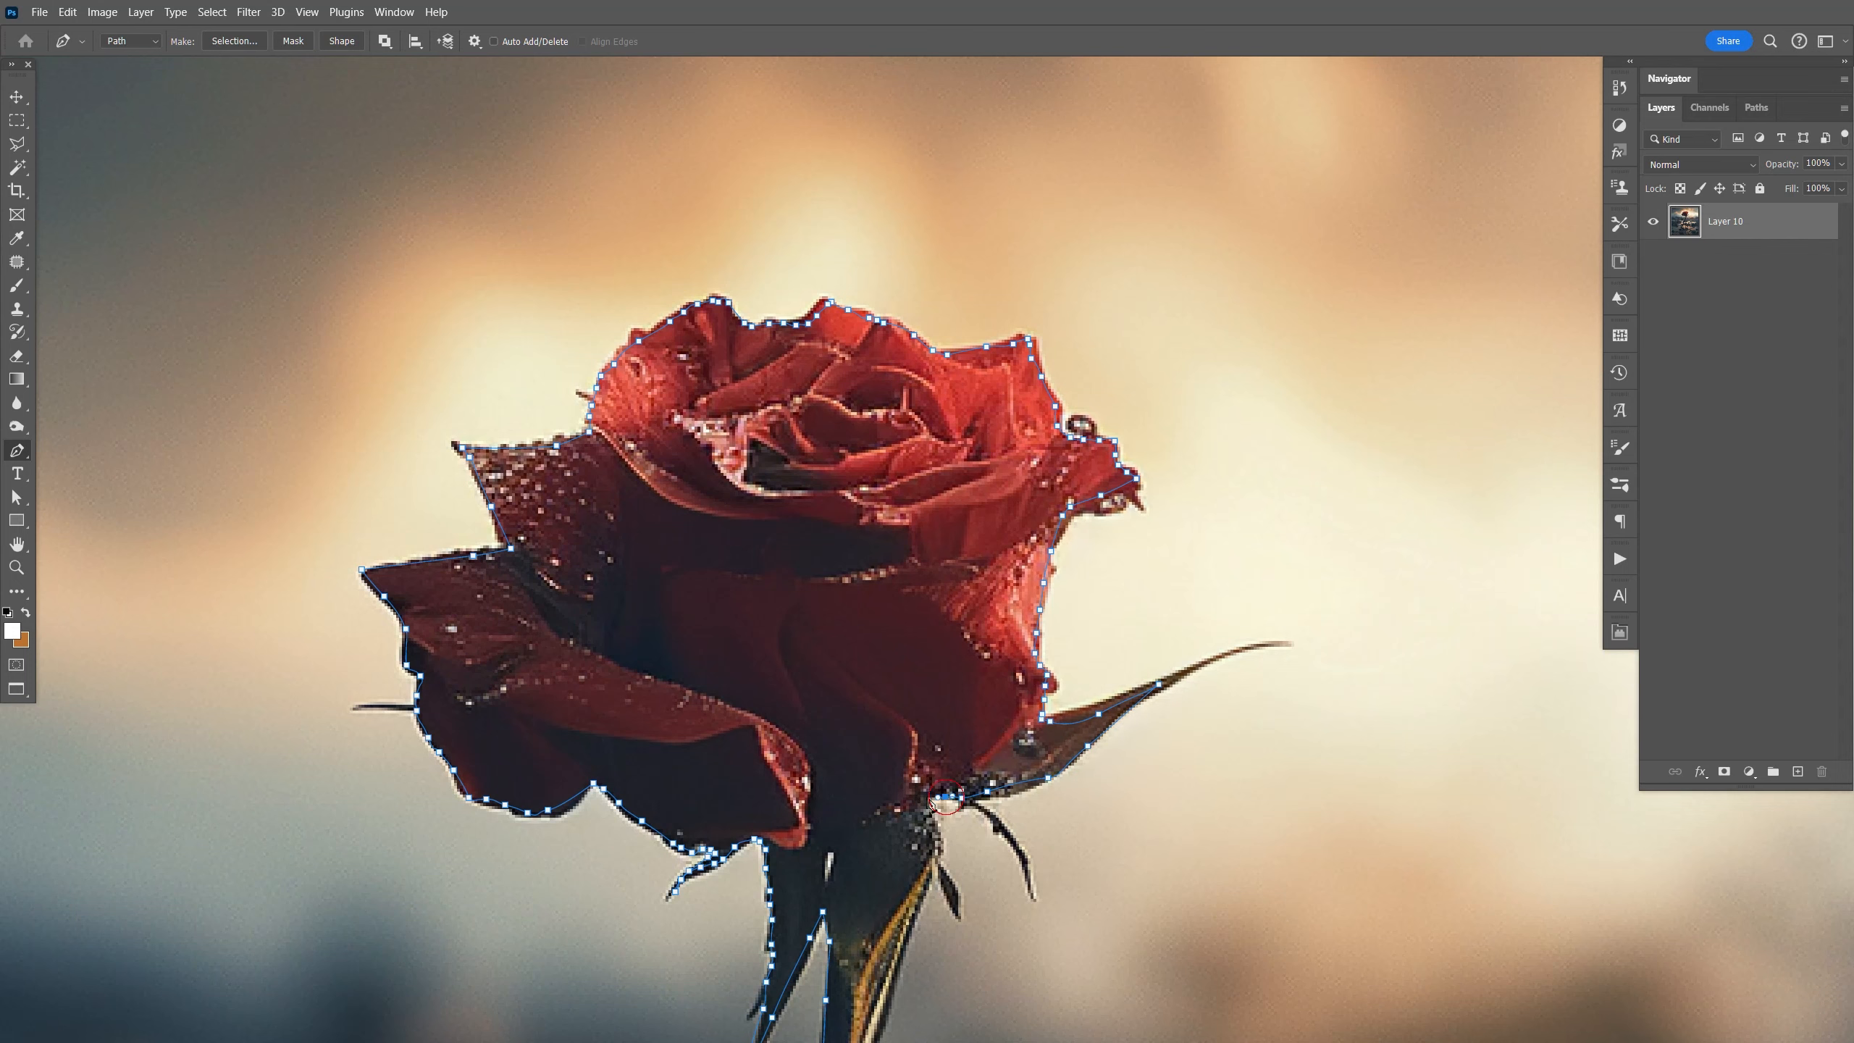
Finish the path down the right side of the stem and mask the rose layer to the traced outline.
left_click_drag(938, 801, 954, 462)
left_click(897, 701)
left_click_drag(888, 730, 888, 281)
left_click_drag(858, 818, 824, 298)
left_click_drag(828, 460, 830, 510)
left_click_drag(858, 635, 895, 315)
key("ctrl+Return")
left_click(1726, 771)
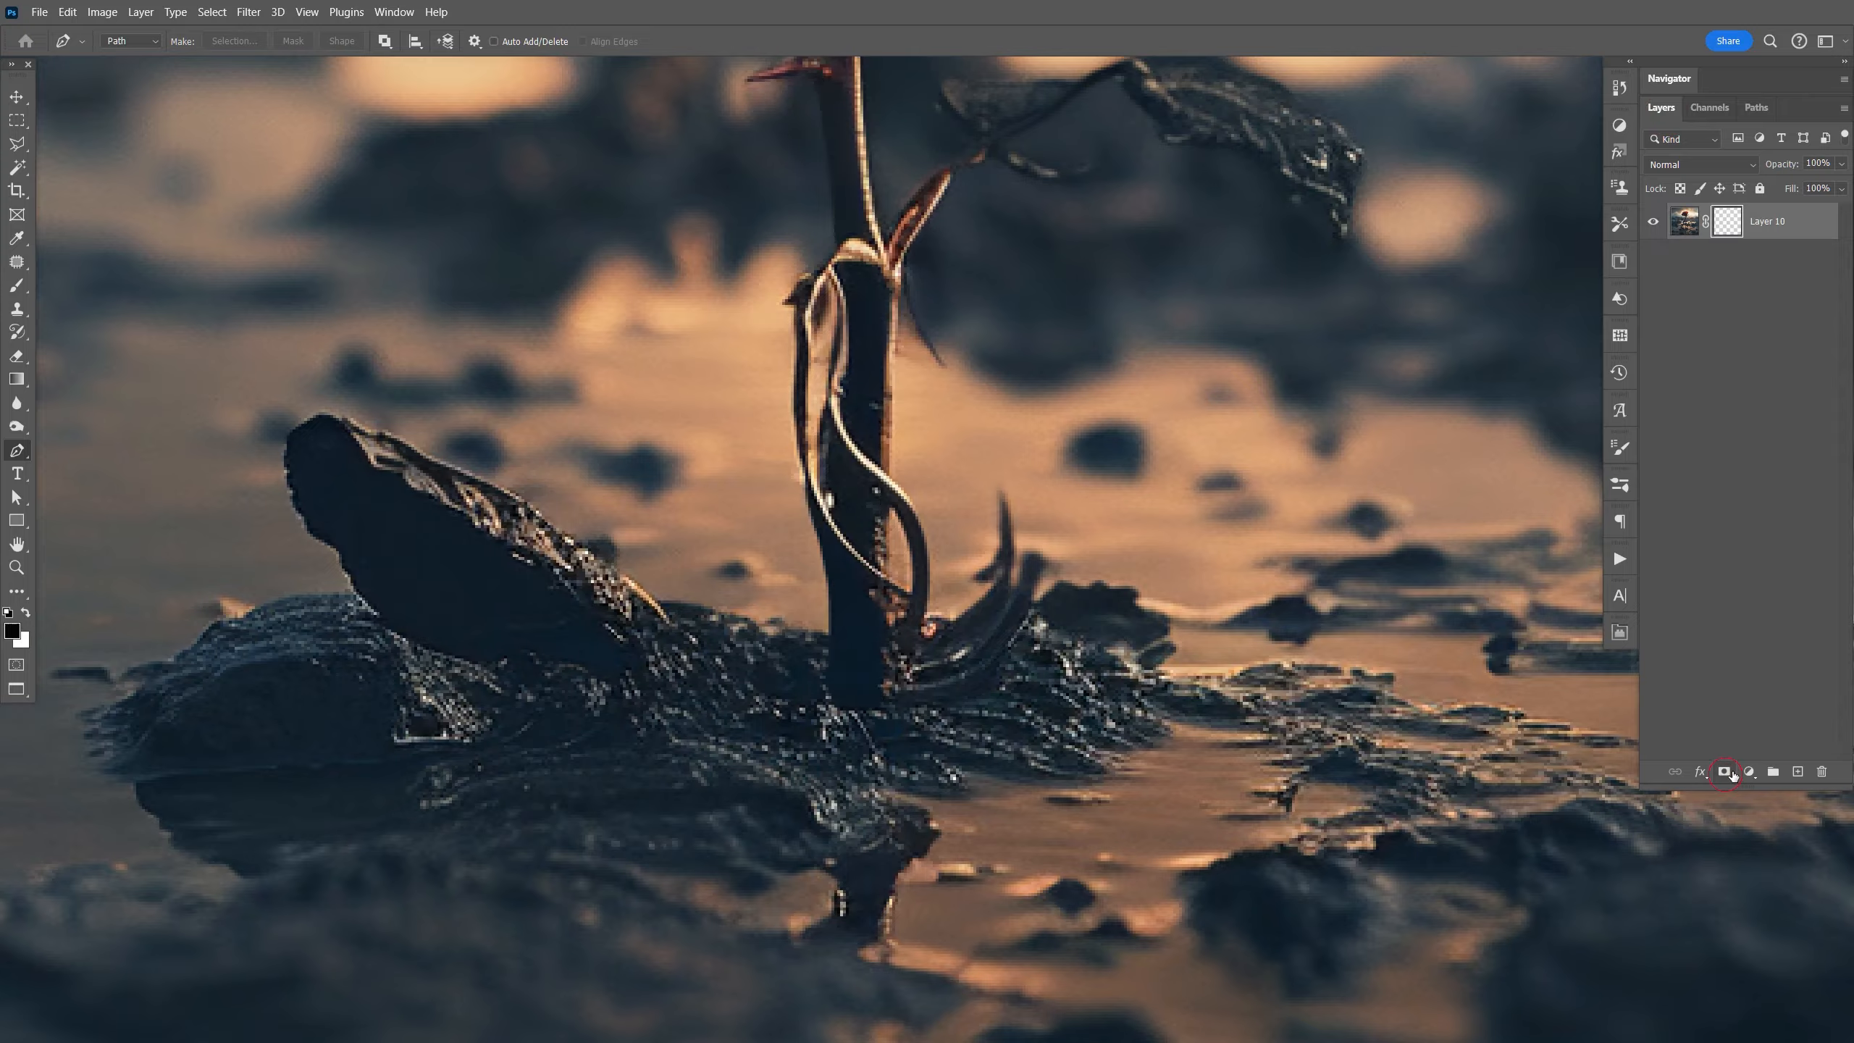
Trim the transparent area around the cut-out rose, then save and close the smart object's contents.
key("v")
key("ctrl+1")
key("space")
left_click_drag(1215, 409, 1209, 601)
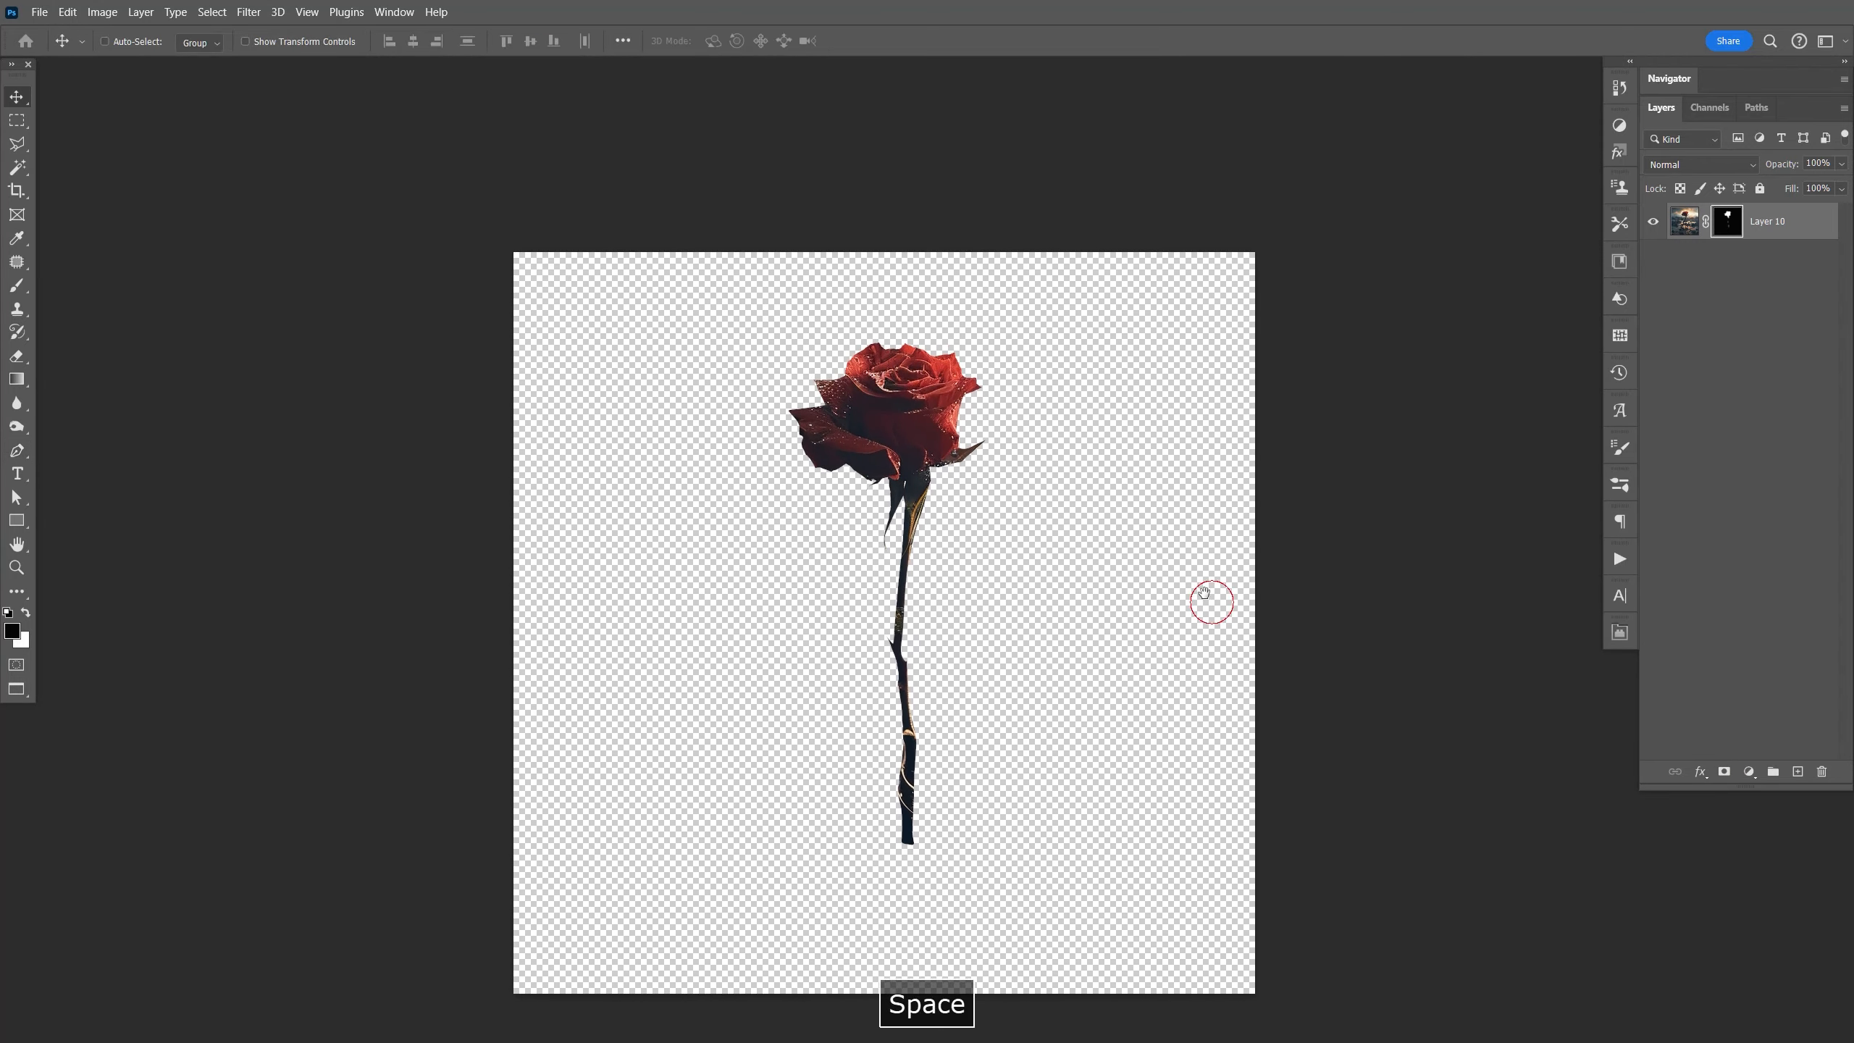
left_click(116, 13)
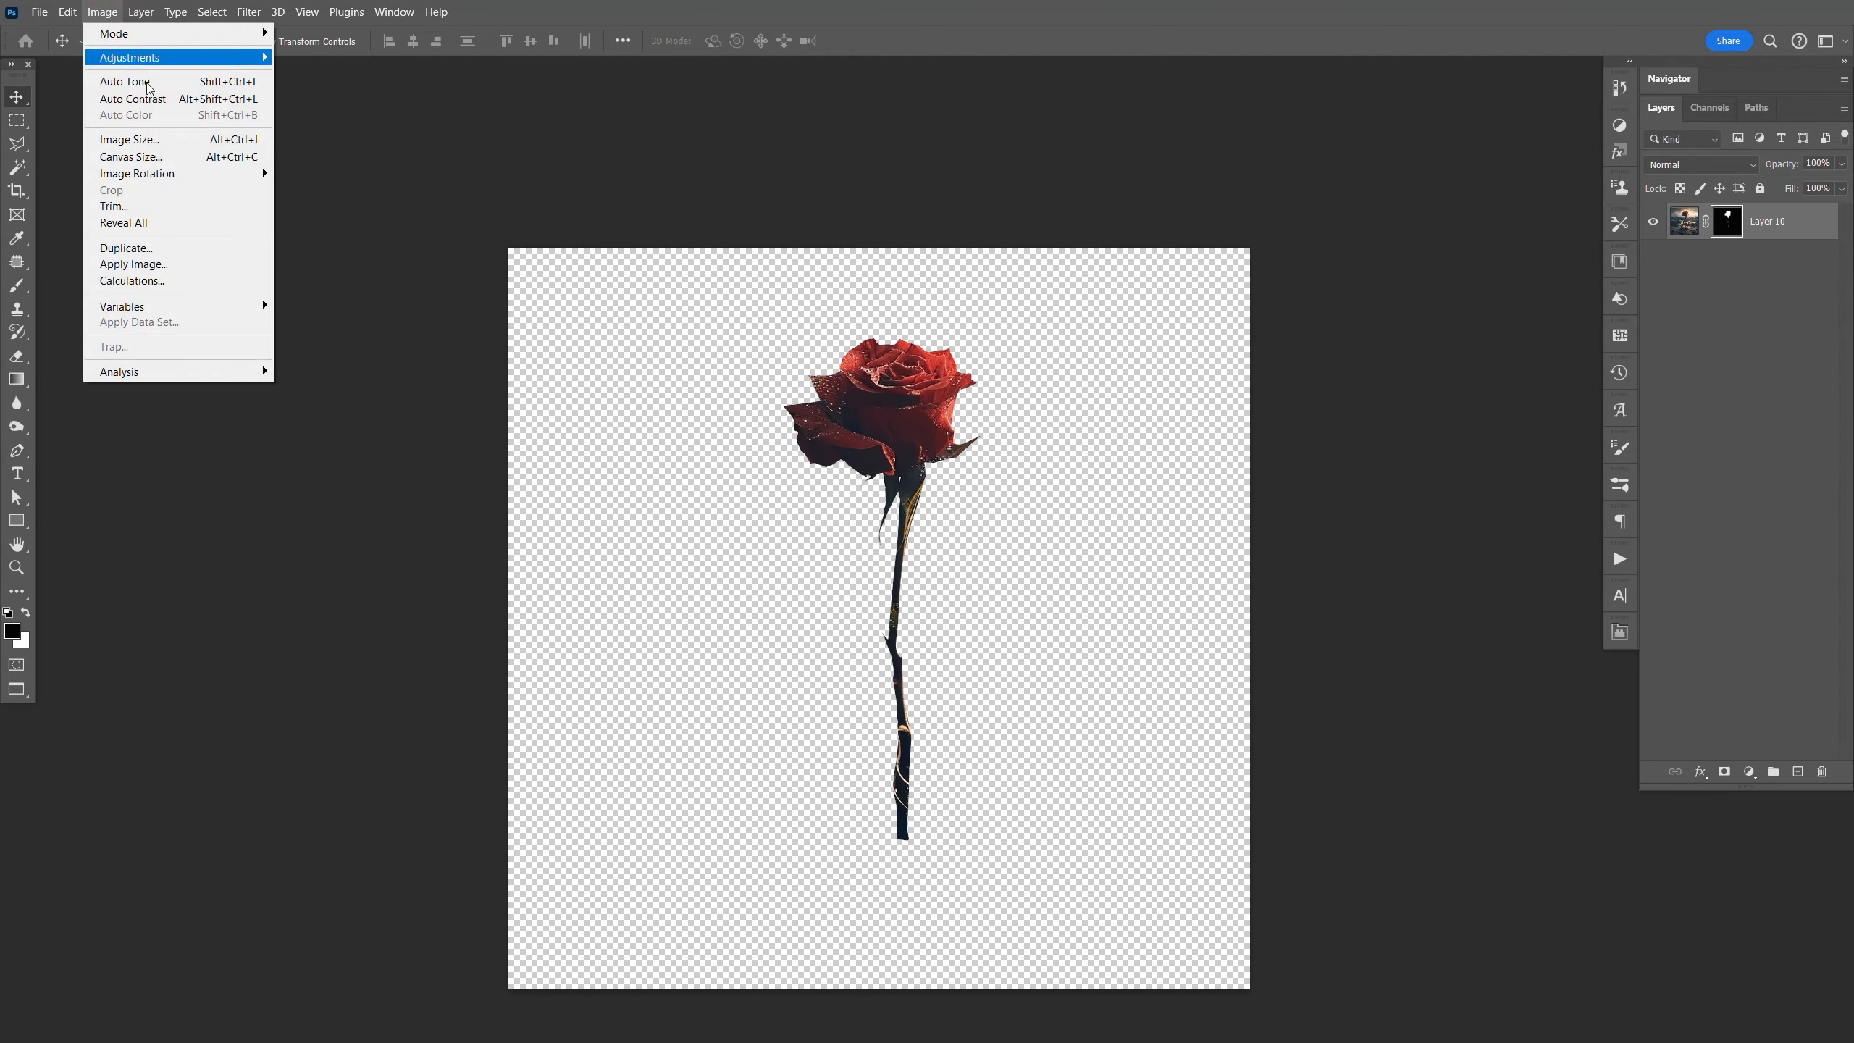
left_click(136, 209)
key("Return")
key("ctrl+s")
key("ctrl+w")
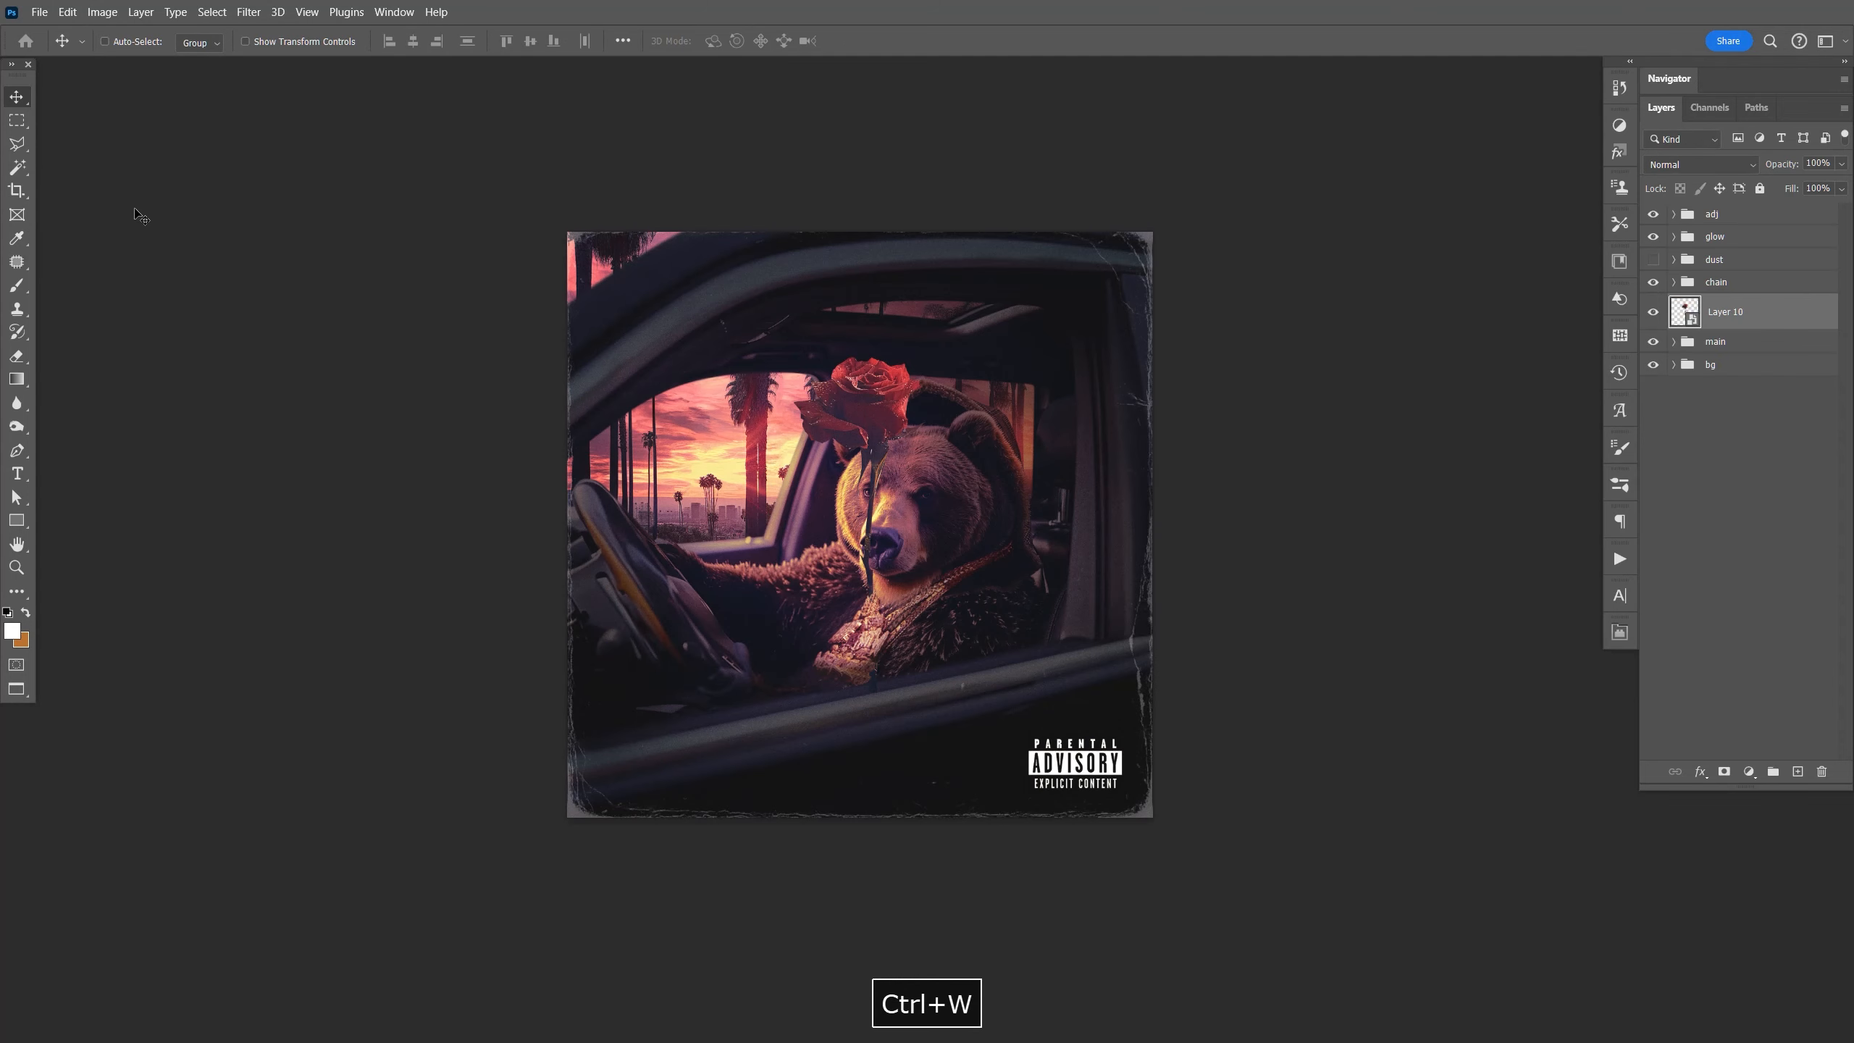
Scale the rose layer to 46.91%, rotate it -90° and place it horizontally across the bear's mouth.
left_click(1746, 313)
key("ctrl+t")
left_click_drag(943, 712, 850, 527)
right_click(809, 561)
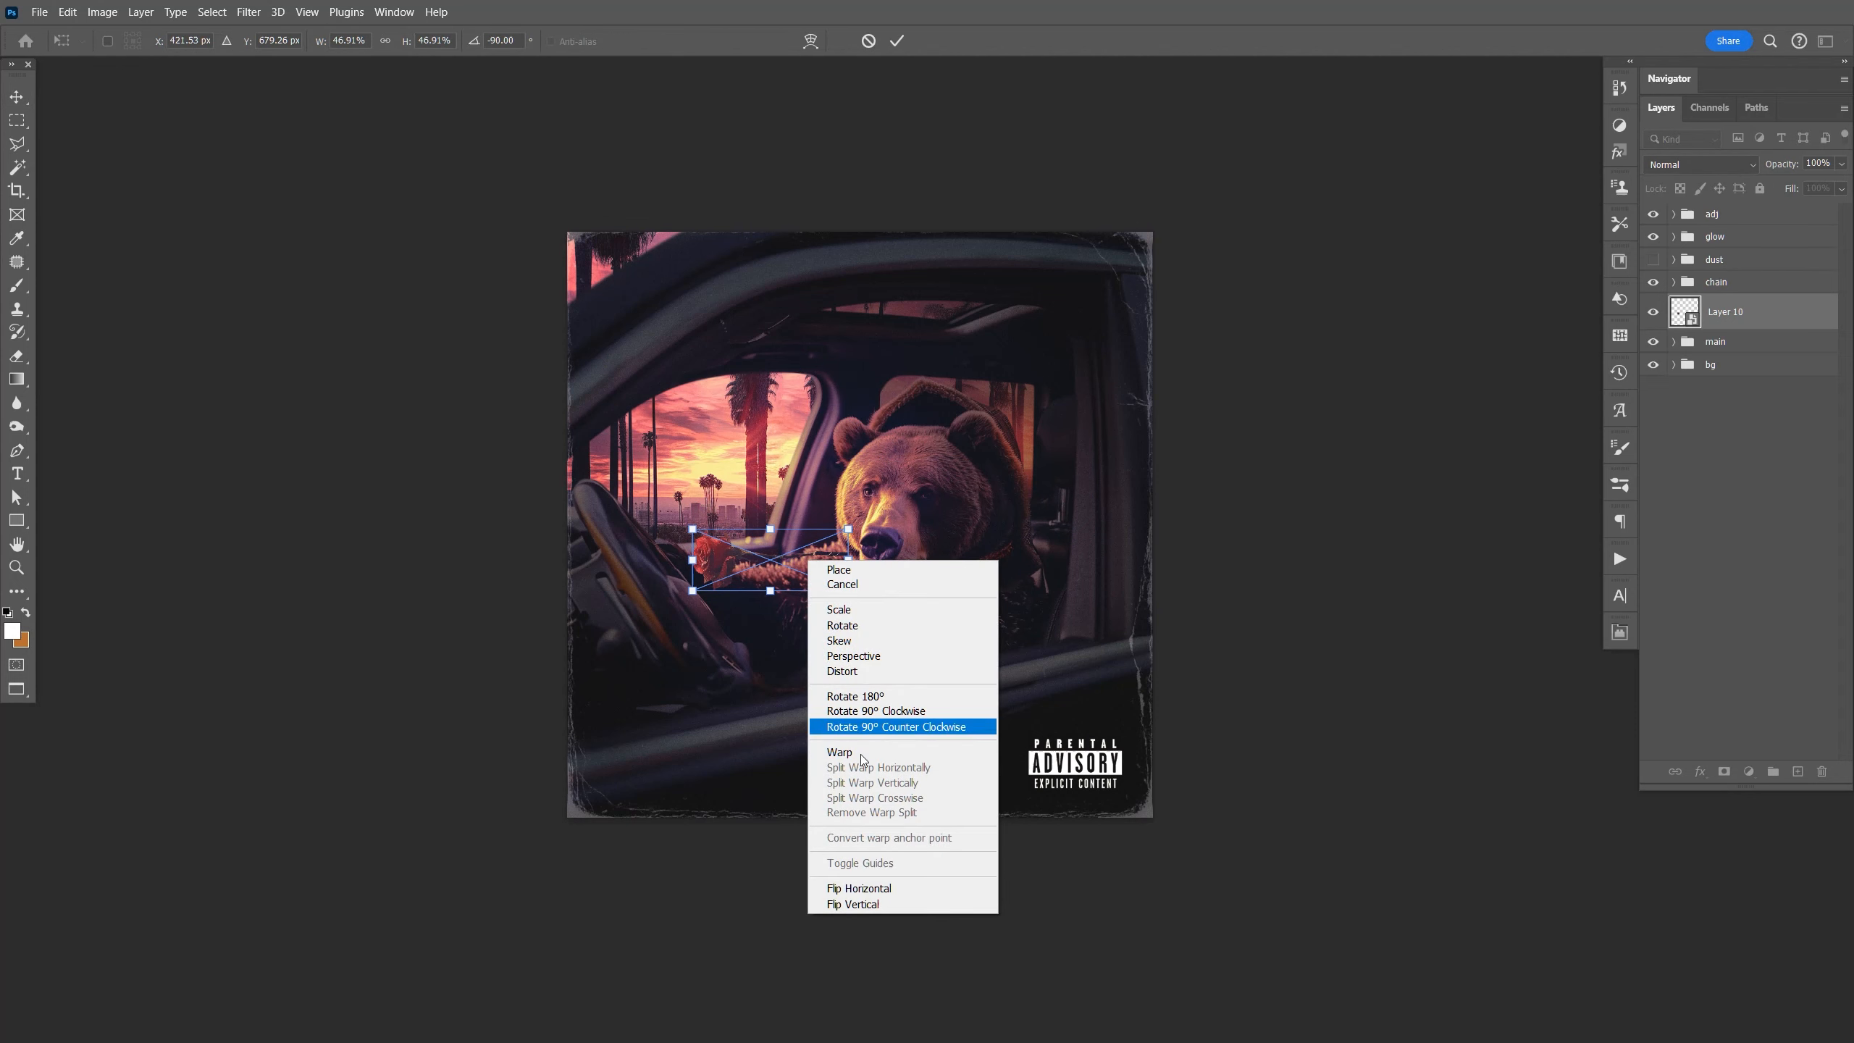
left_click(884, 879)
left_click_drag(818, 556, 928, 550)
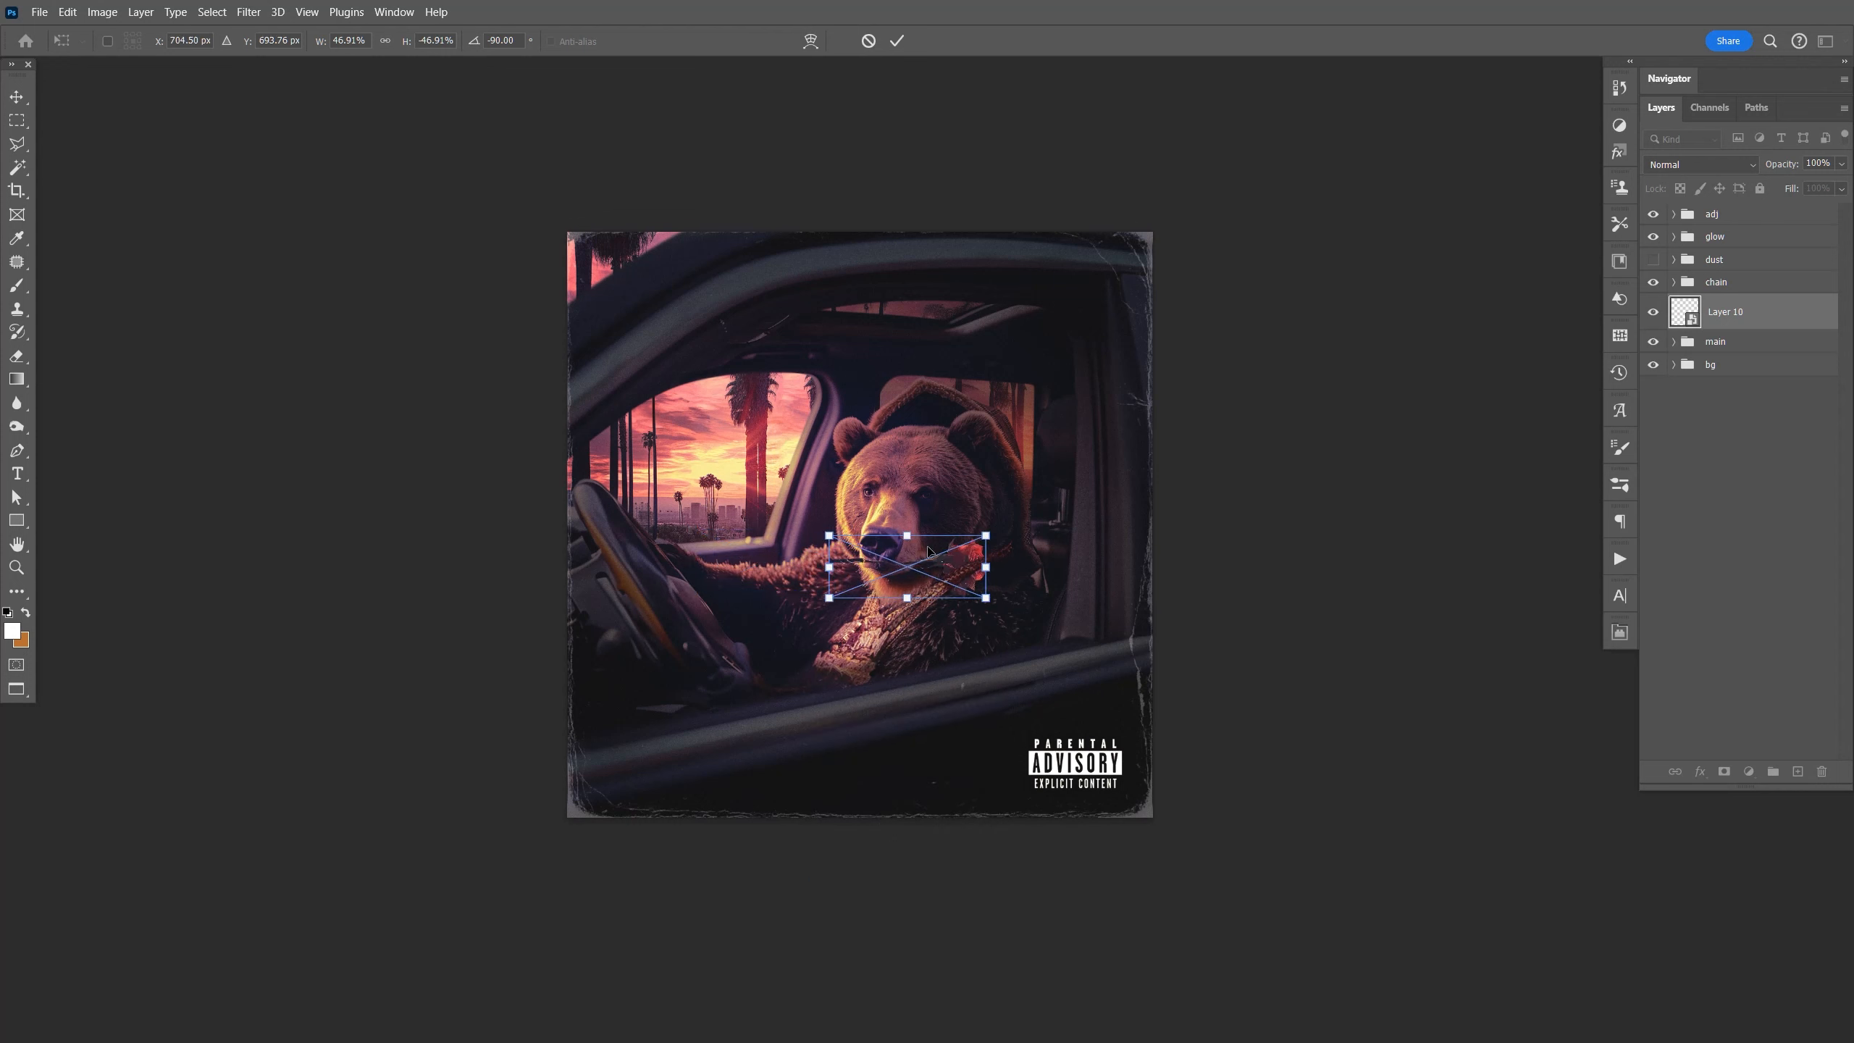
right_click(968, 576)
left_click(1024, 901)
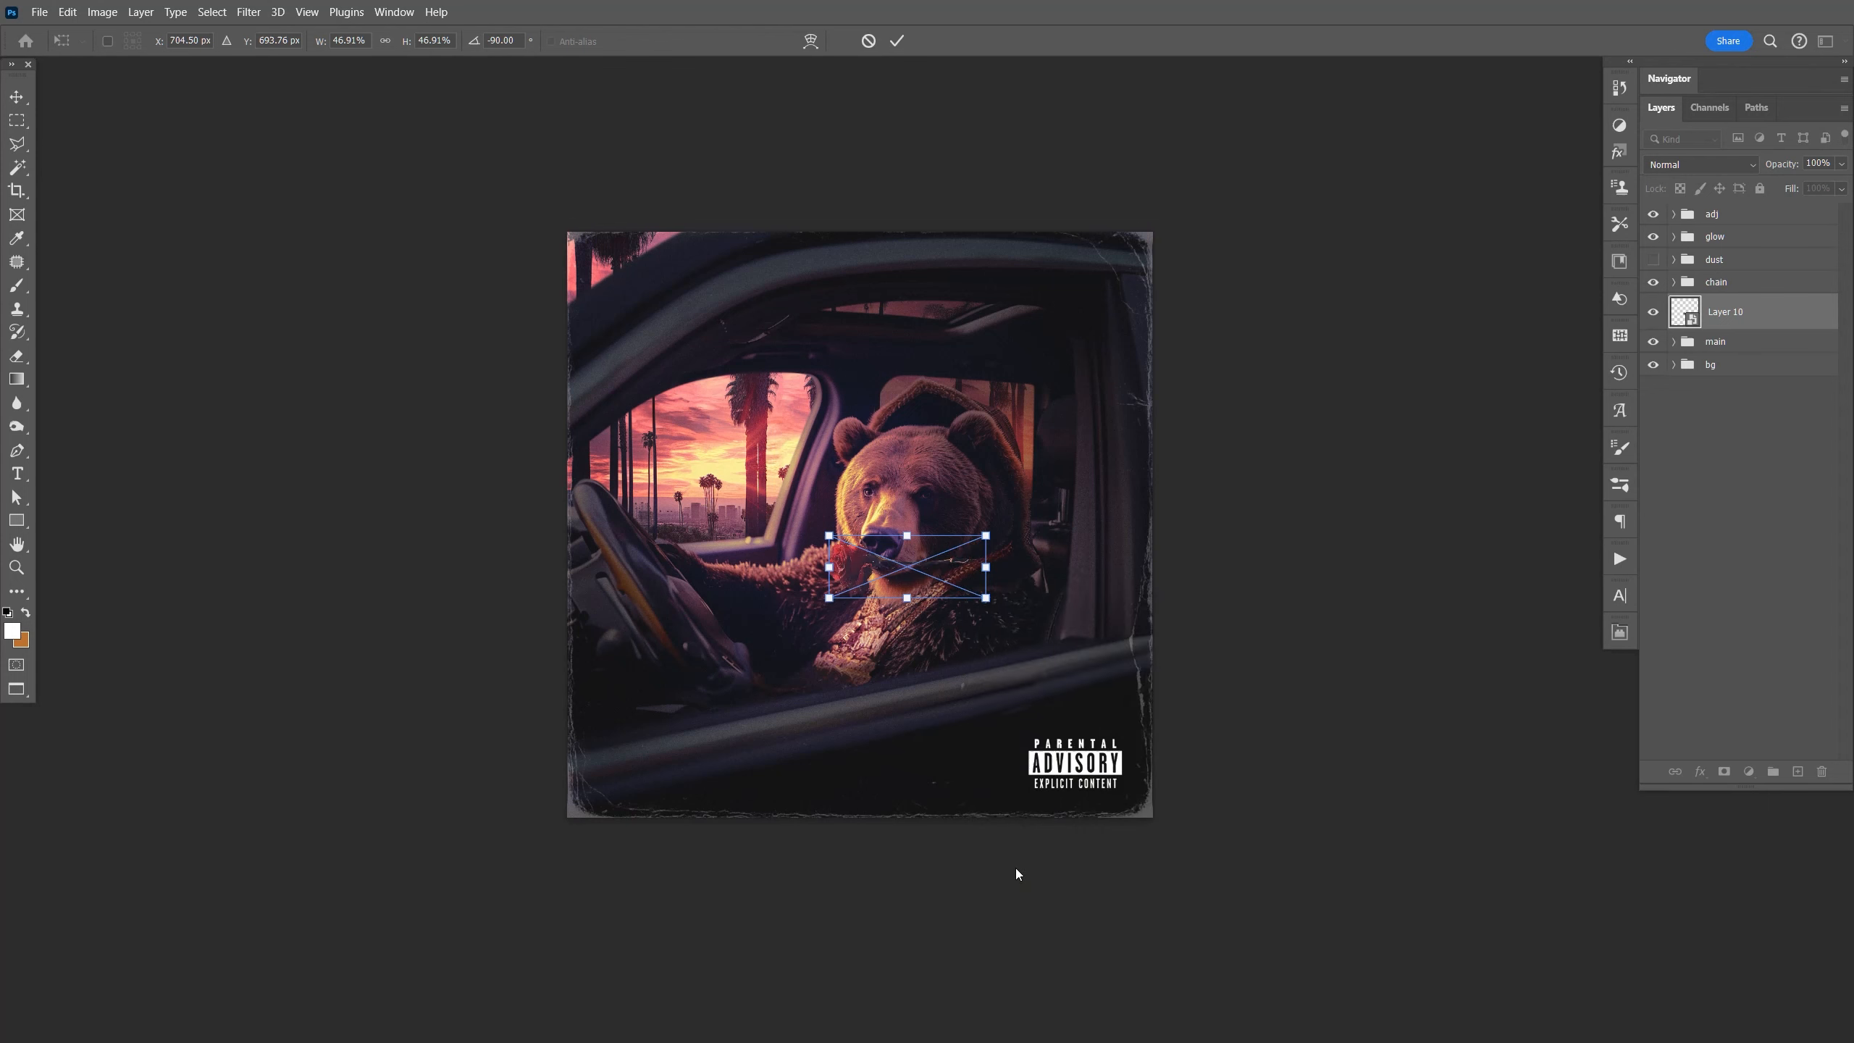
key("Return")
Shift the rose left so the bloom sits beside the muzzle and the stem crosses the mouth.
key("ctrl+equal")
key("ctrl+equal")
key("ctrl+equal")
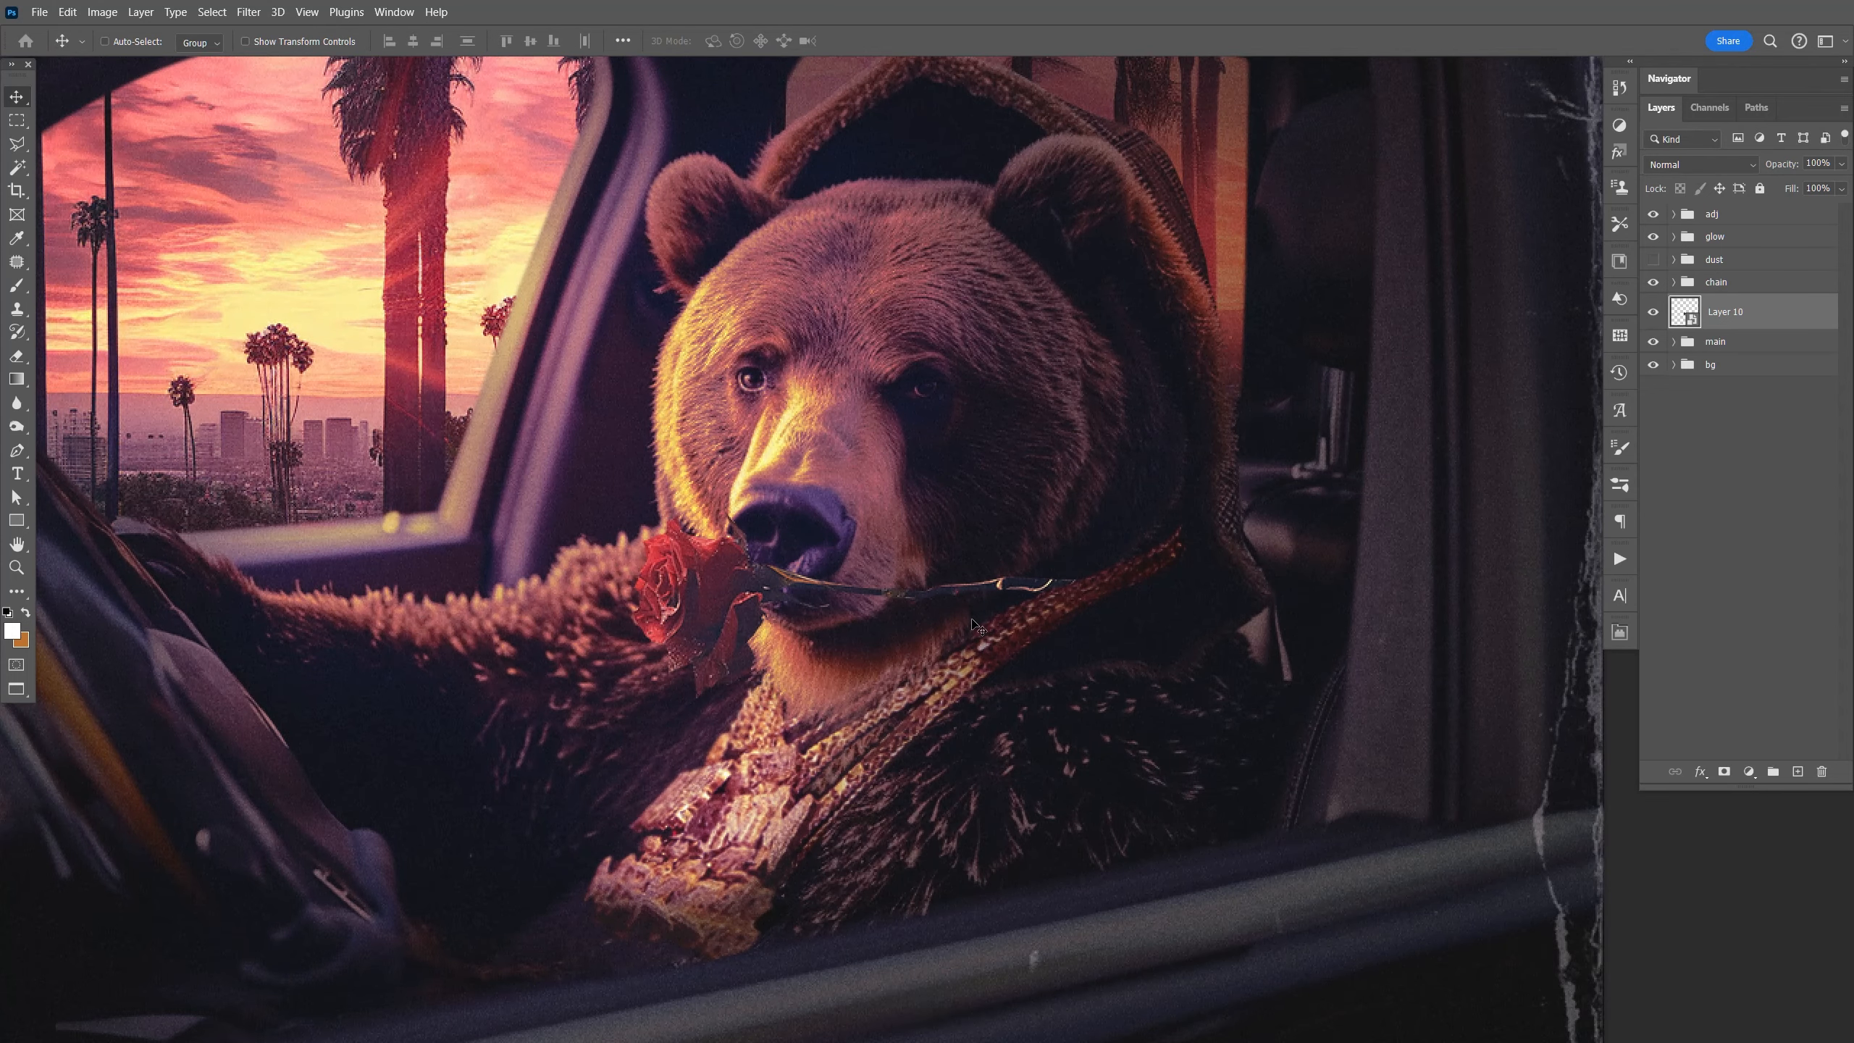
key("v")
left_click_drag(972, 597, 891, 608)
Move the rose layer above the chain group and put it in a new group named "rose".
left_click_drag(1723, 316, 1750, 278)
key("ctrl+g")
double_click(1726, 285)
type("rose")
key("Return")
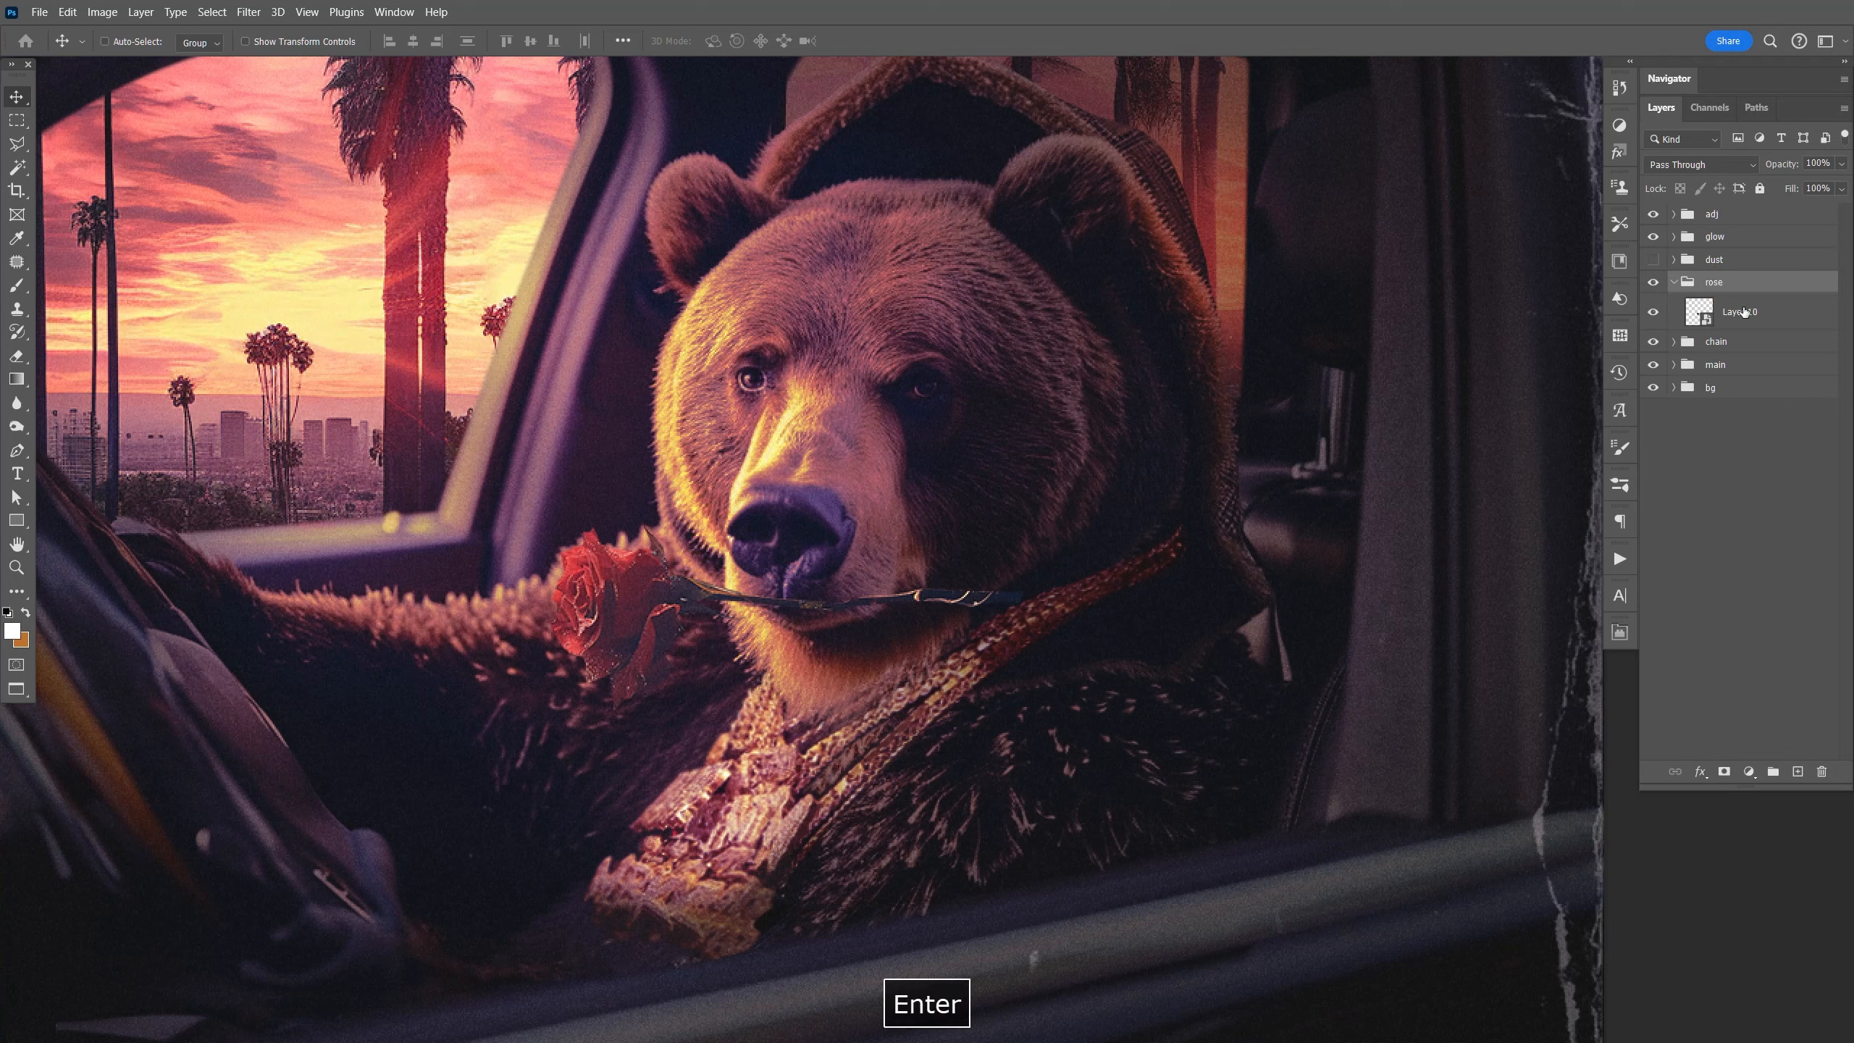
Add a Levels adjustment clipped to the rose layer and darken its midtones.
left_click(1744, 312)
left_click(1749, 773)
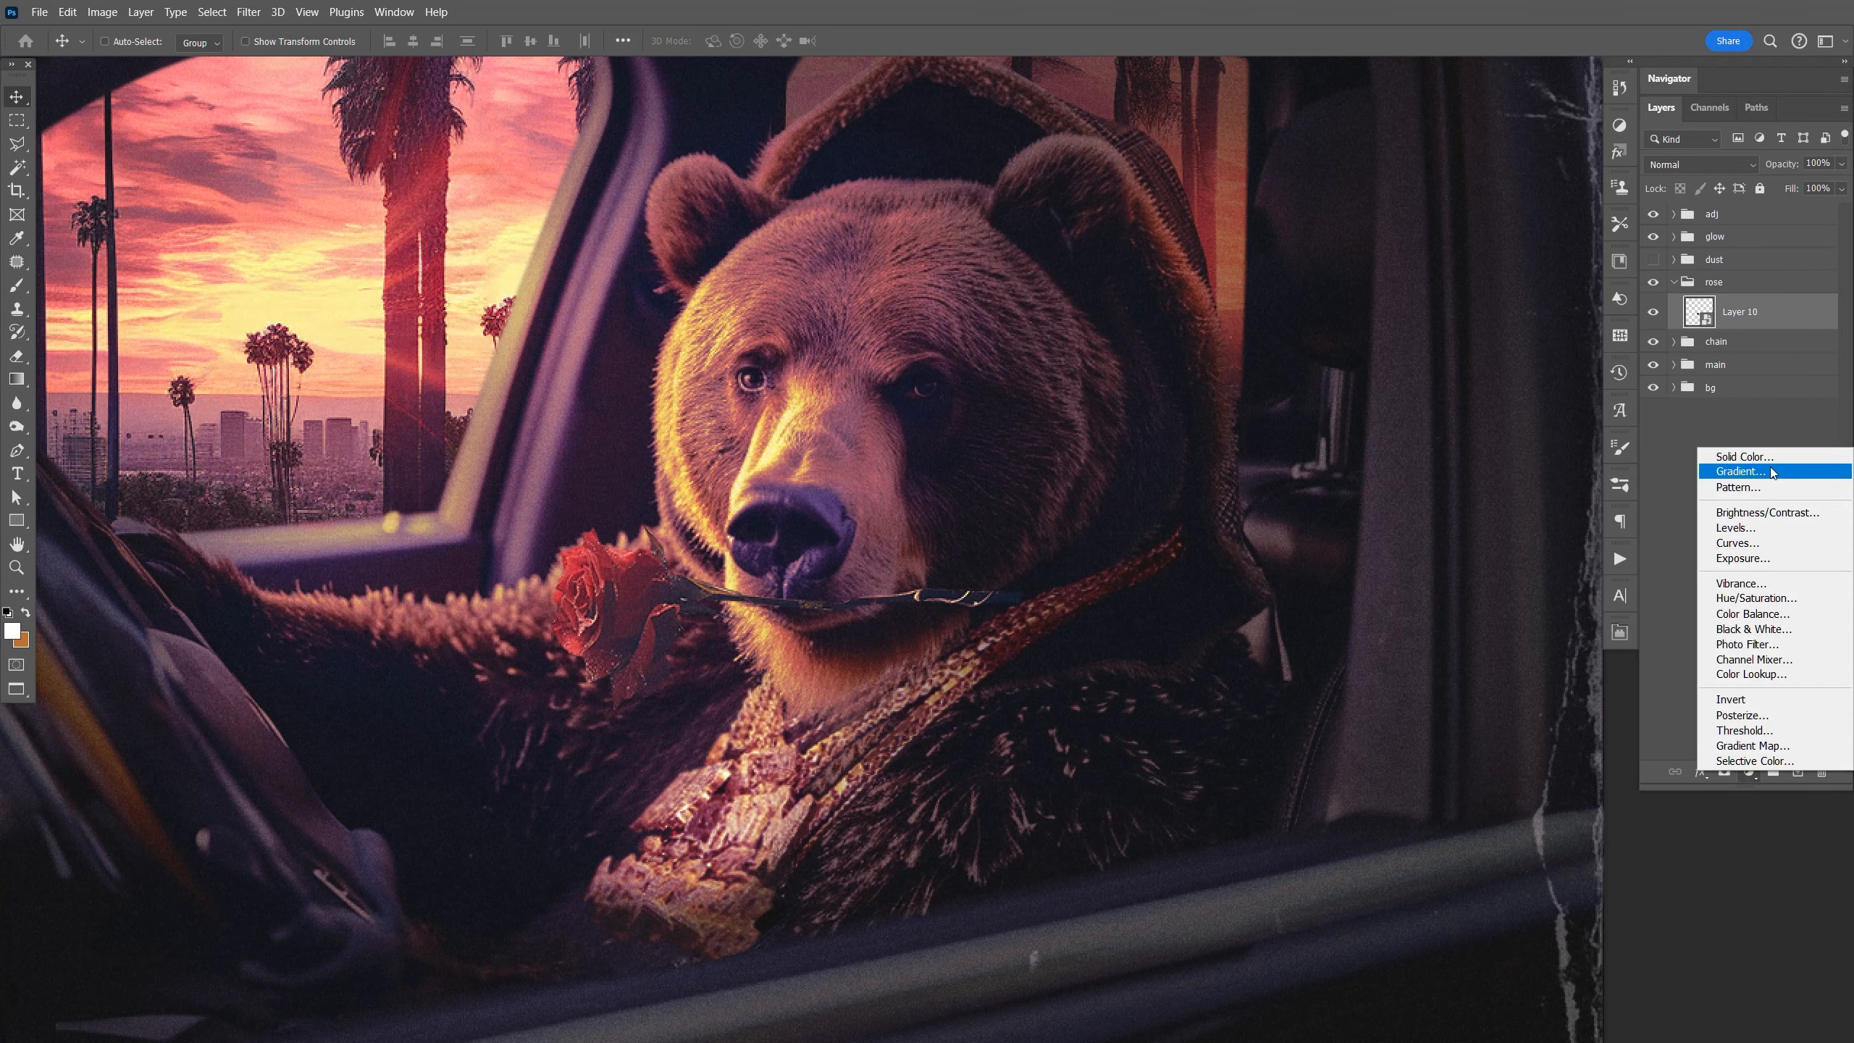
left_click(1766, 526)
left_click(1464, 942)
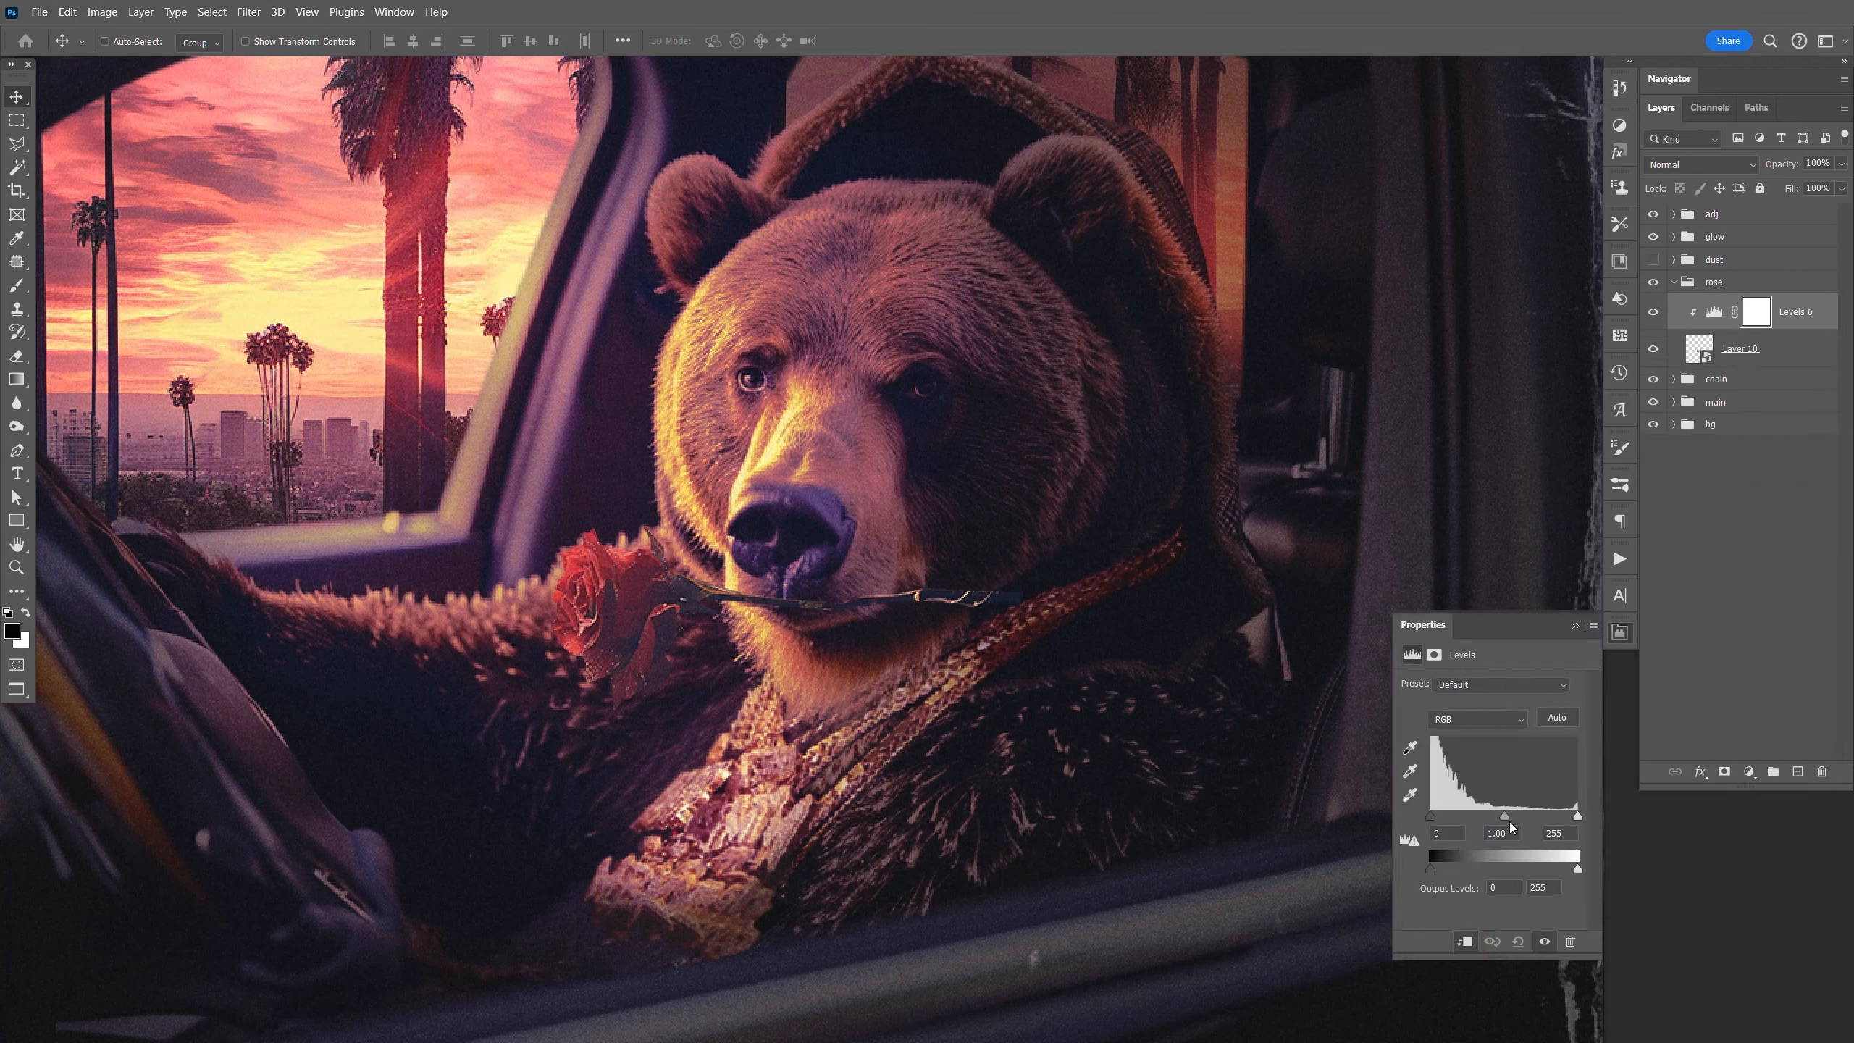
left_click_drag(1513, 820, 1524, 821)
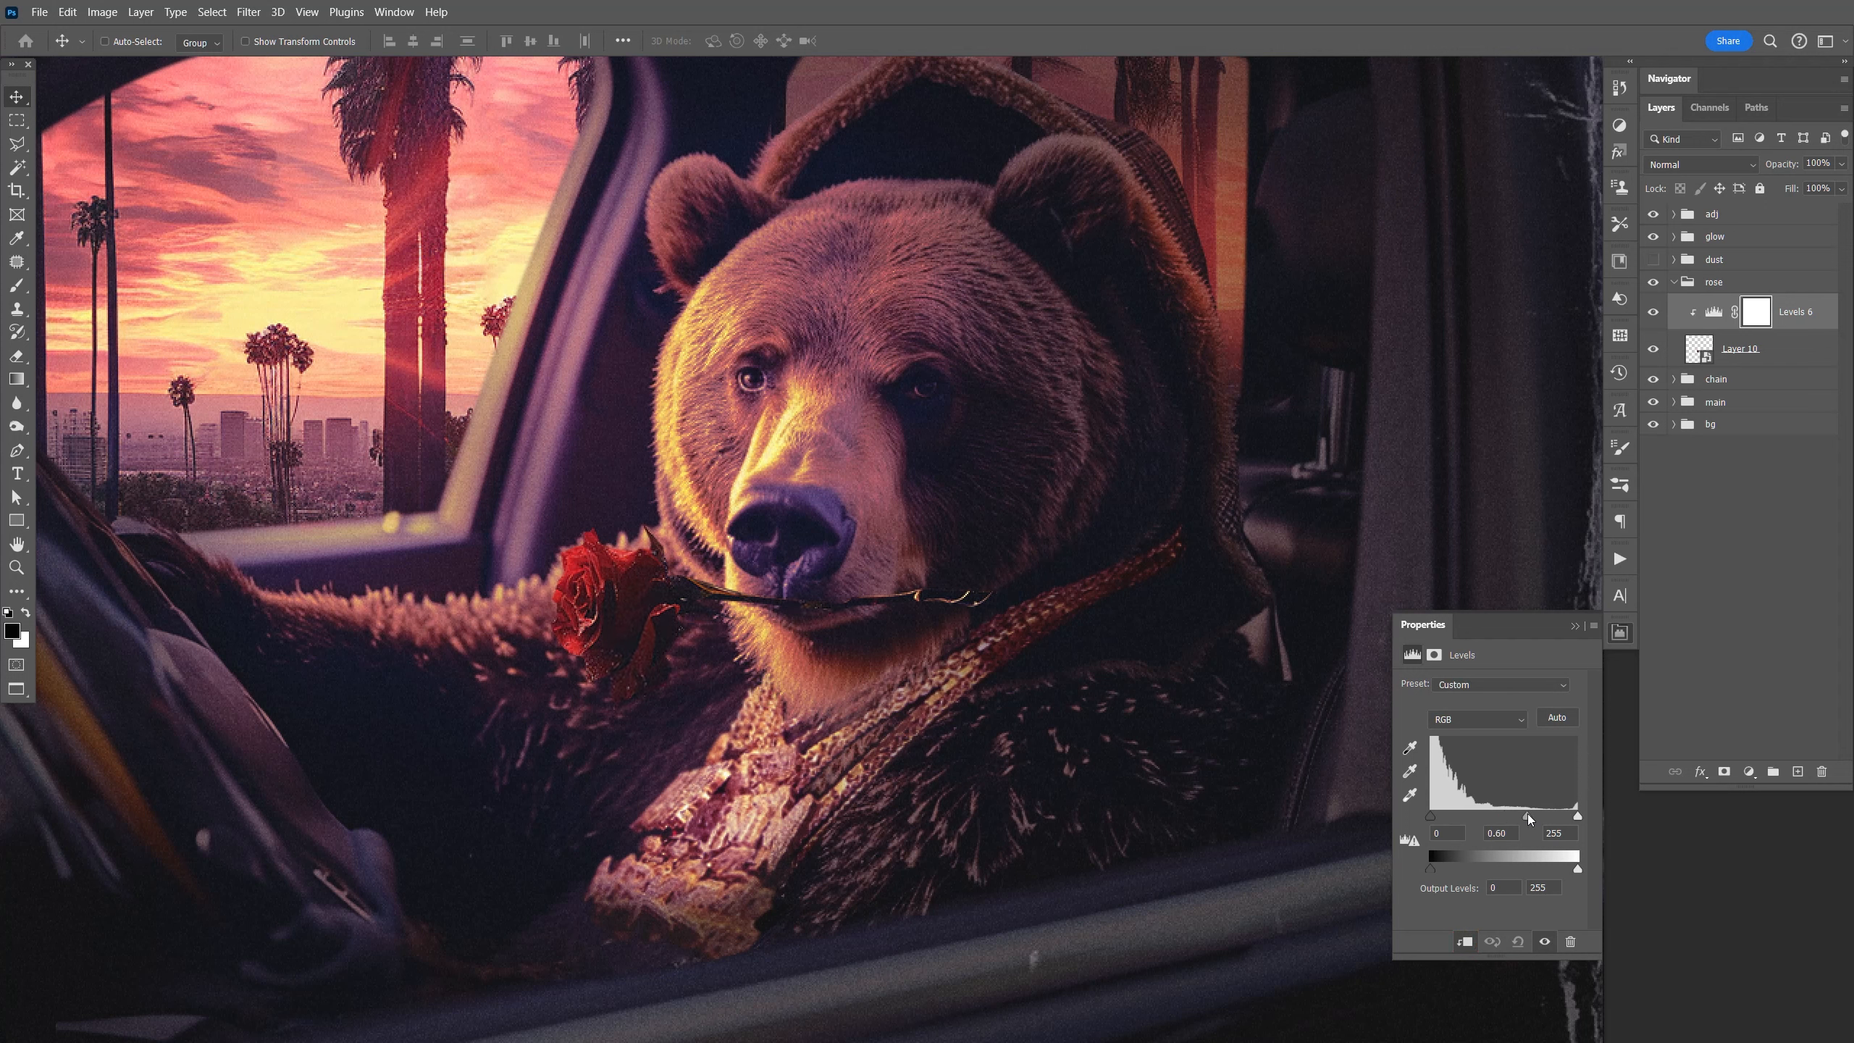
left_click(1621, 632)
Reposition the rose layer slightly higher against the bear's mouth.
key("v")
left_click_drag(964, 598, 1018, 591)
left_click(1773, 347)
left_click_drag(1020, 591, 1021, 596)
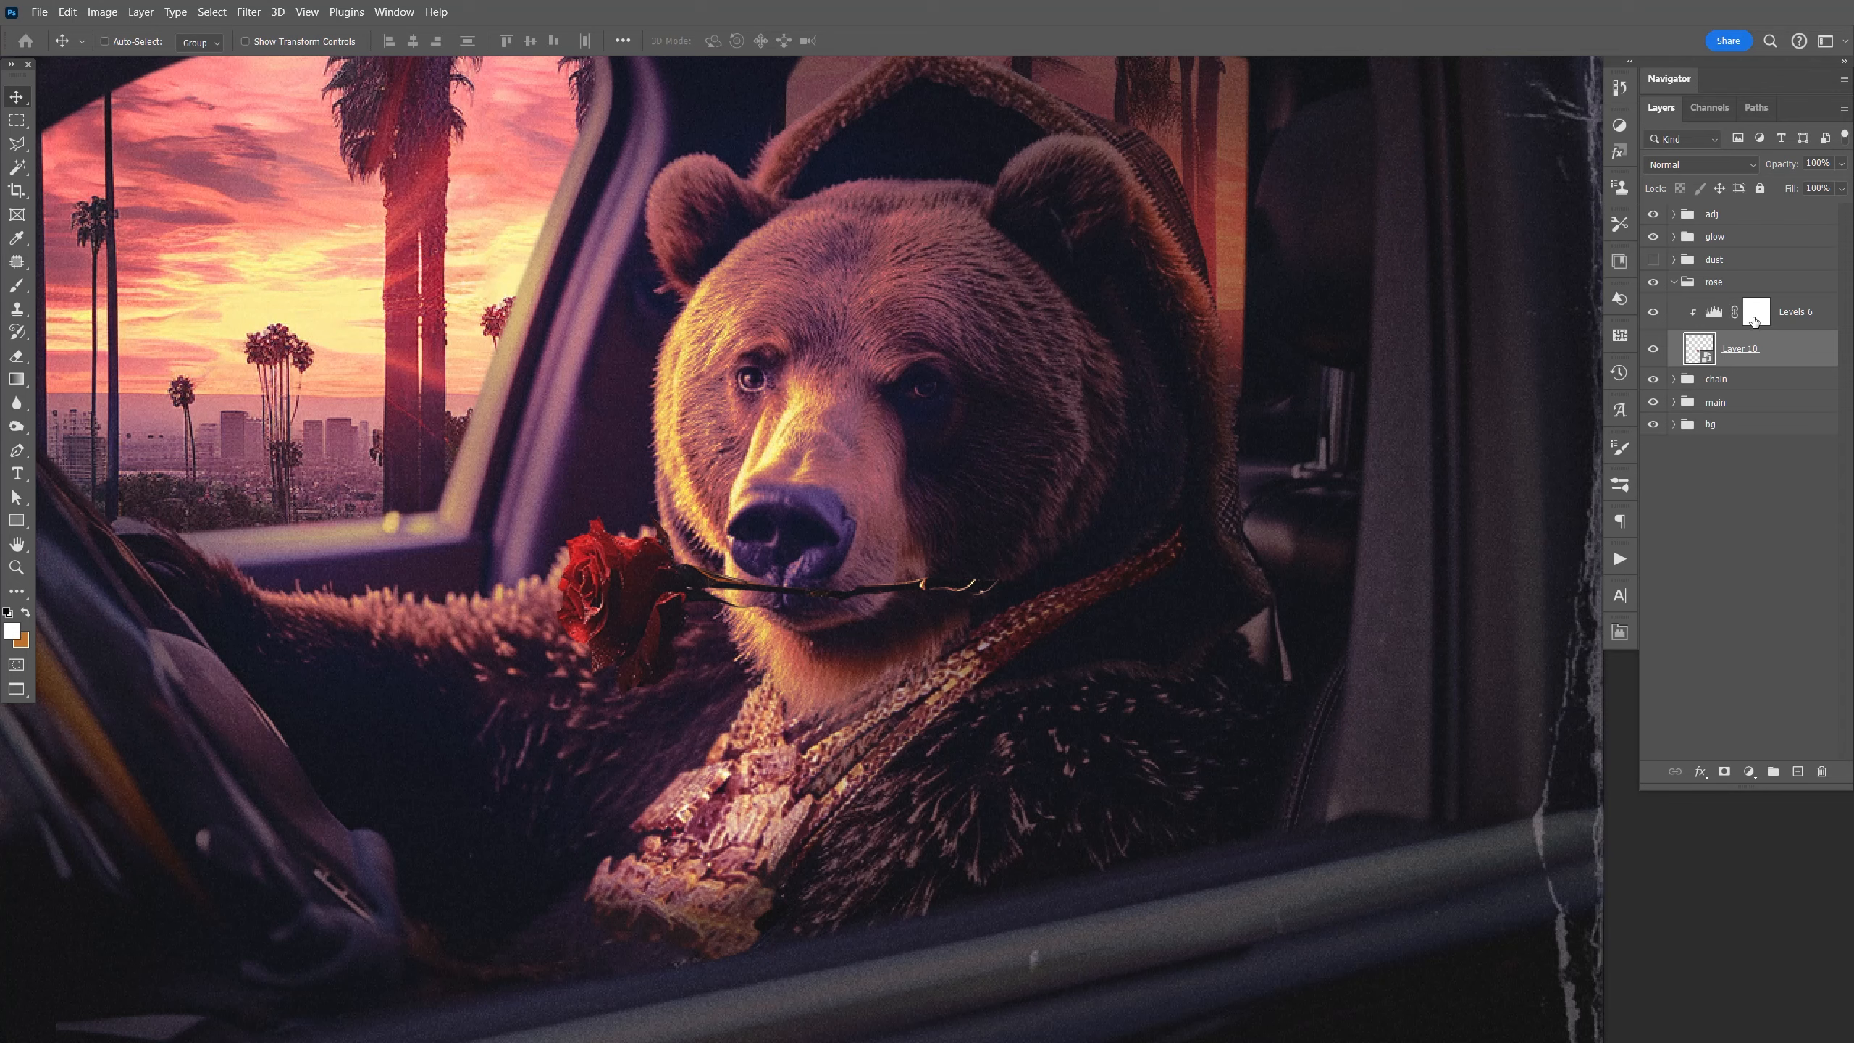
Collapse the rose group and add a layer mask to it.
left_click(1677, 283)
key("z")
left_click_drag(818, 596, 888, 634)
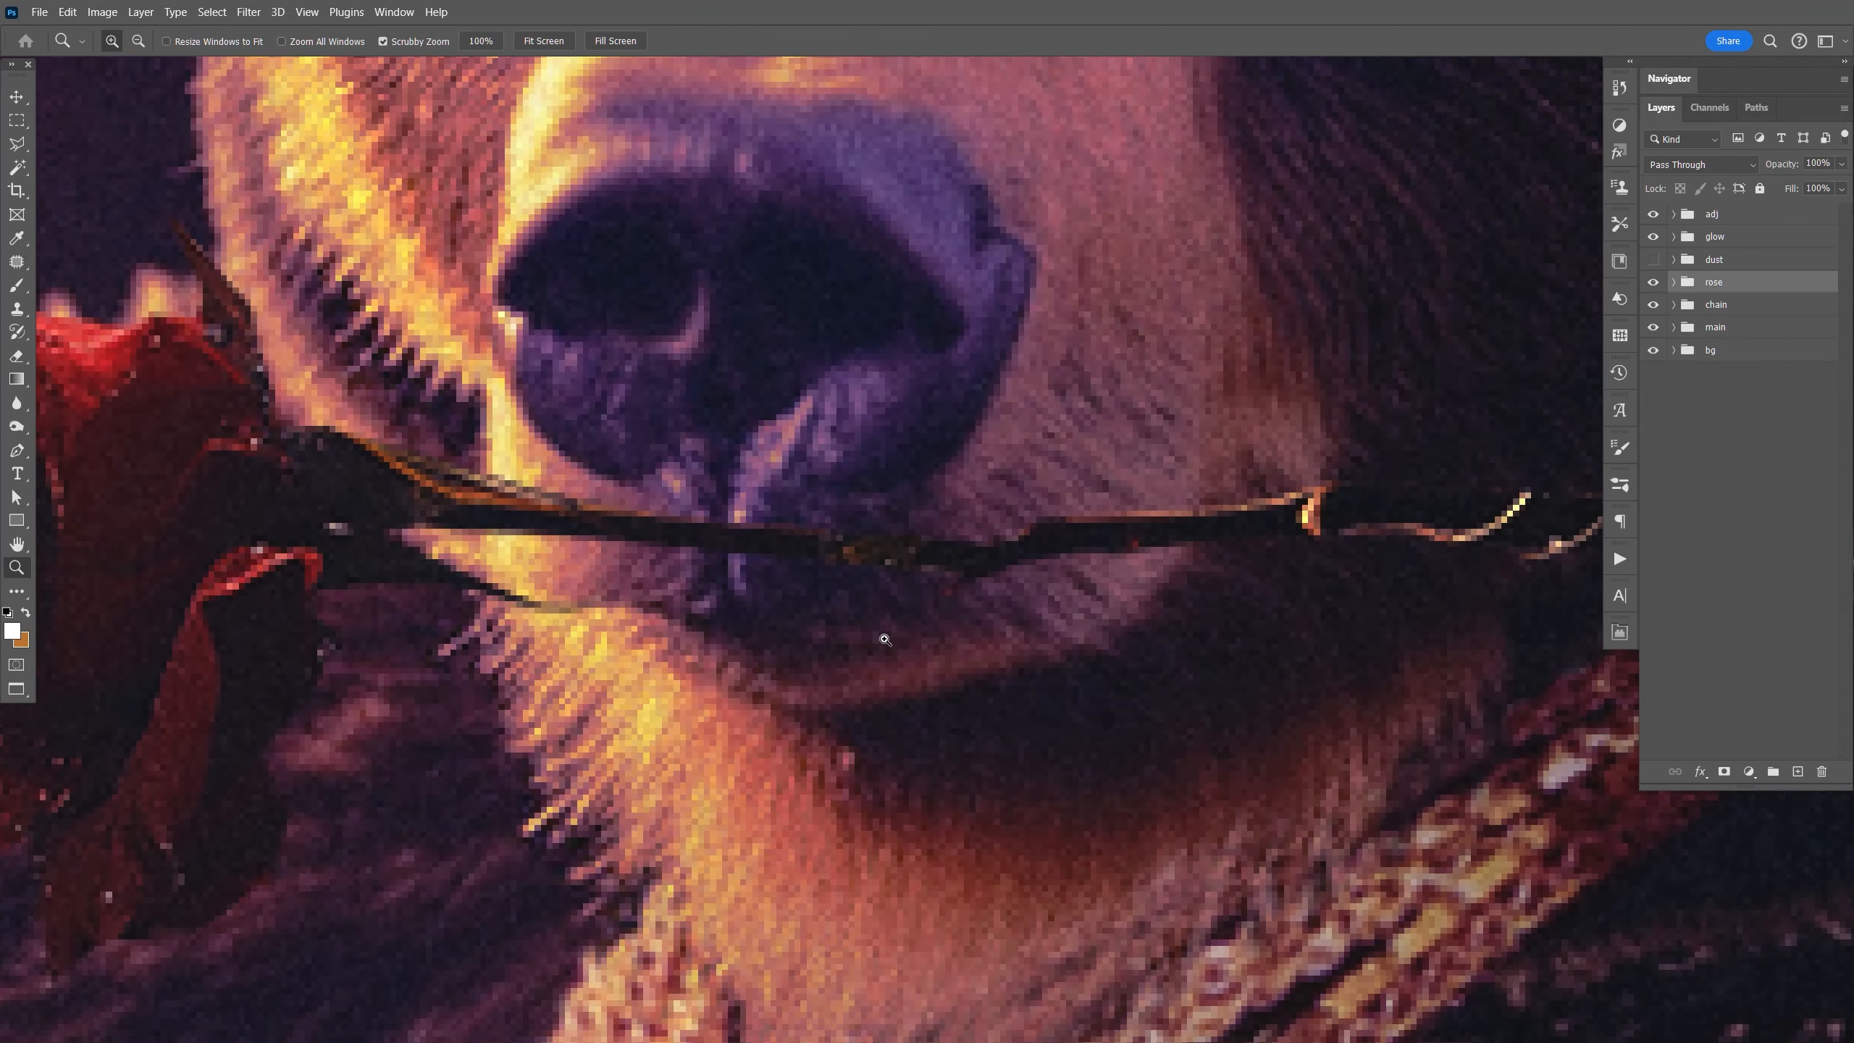
left_click(1725, 772)
Paint black on the rose group's mask with a small brush to hide the stem across the muzzle, and save.
key("b")
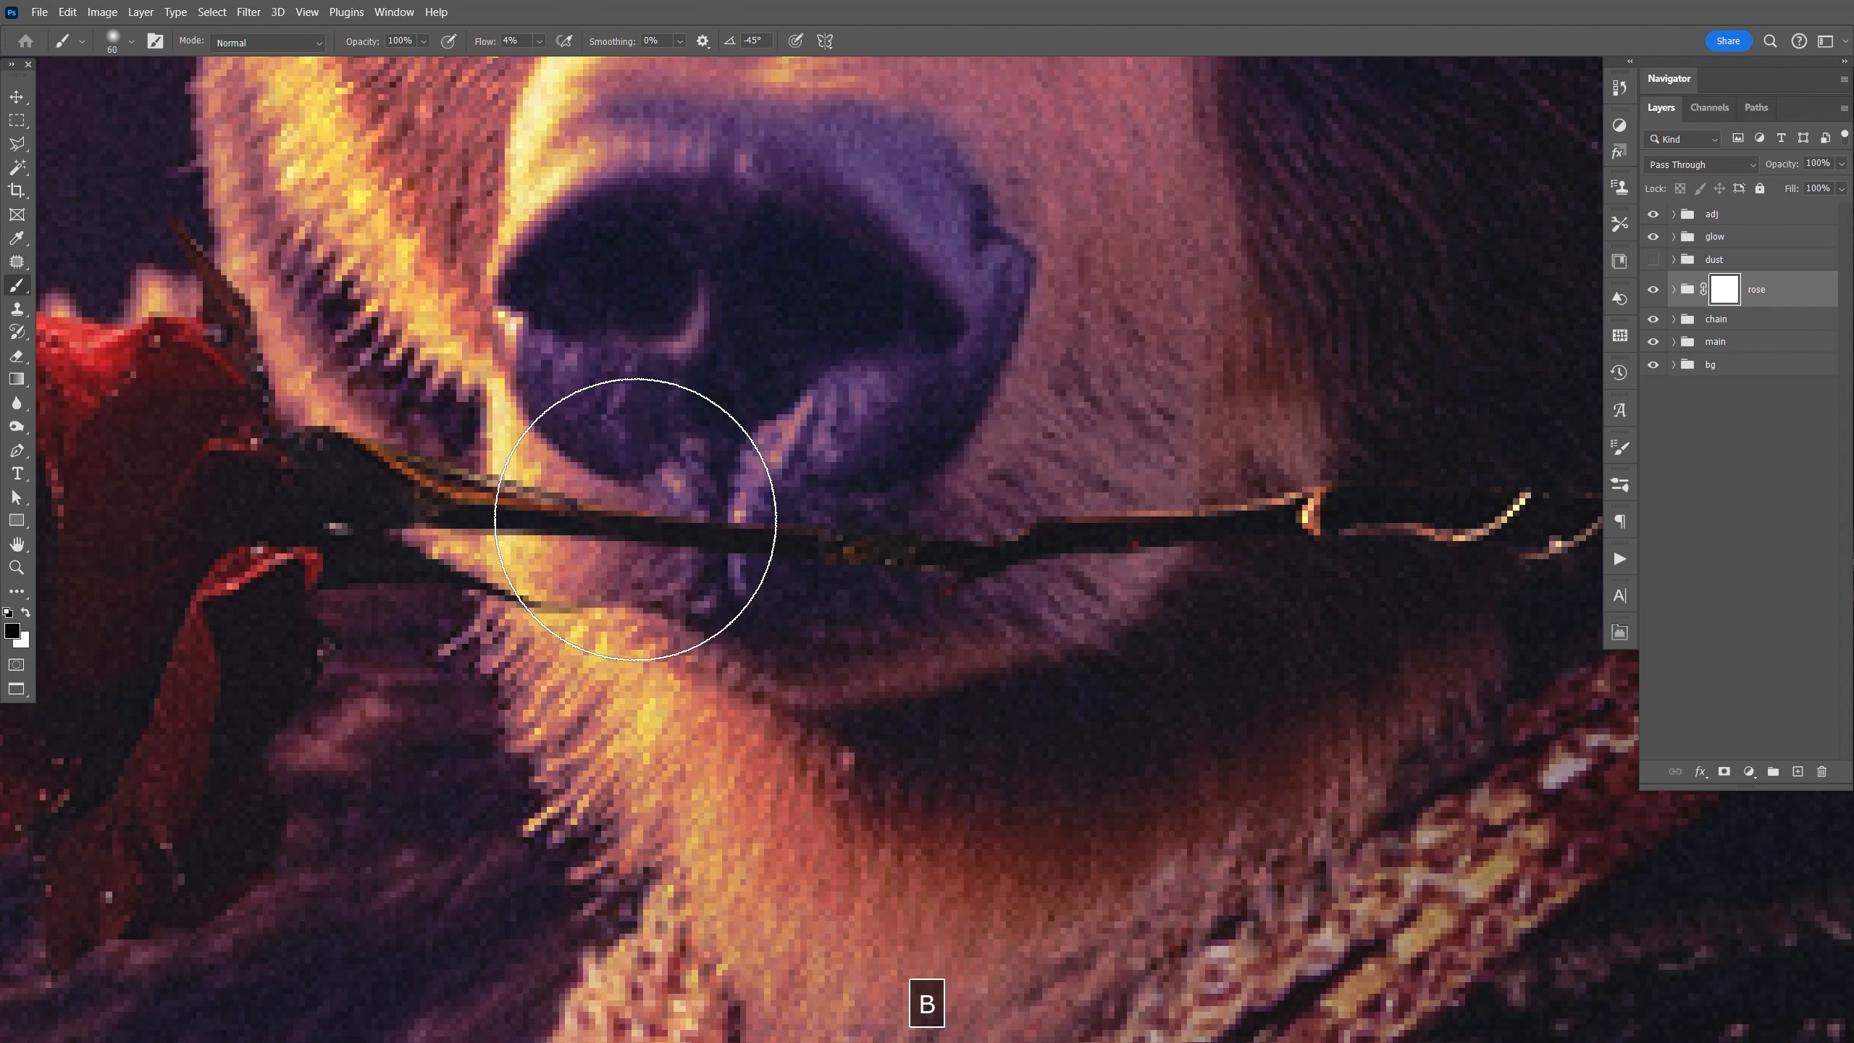
key("bracketleft")
key("bracketleft")
key("bracketleft")
key("bracketleft")
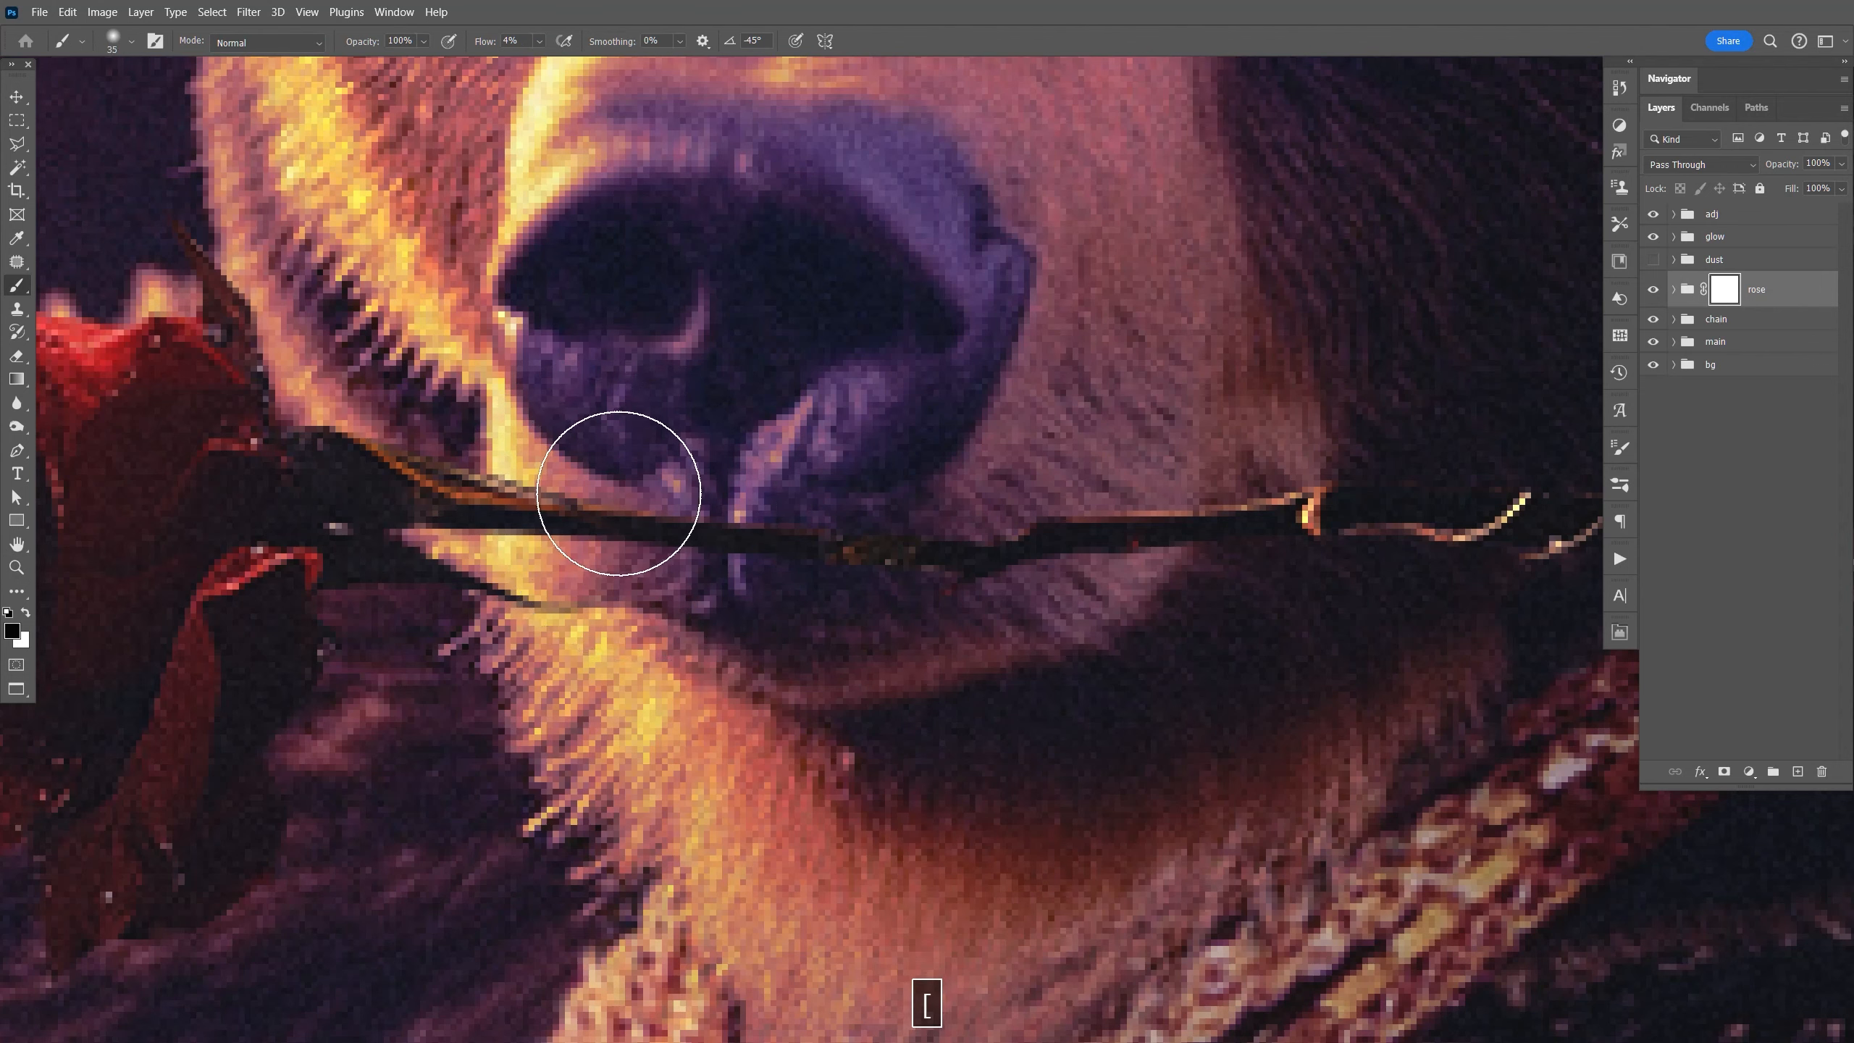
key("bracketleft")
key("bracketleft")
key("bracketleft")
key("bracketleft")
mouse_move(600, 522)
left_mouse_down()
mouse_move(566, 471)
mouse_move(532, 521)
mouse_move(521, 486)
mouse_move(522, 528)
mouse_move(564, 543)
mouse_move(583, 525)
mouse_move(670, 582)
mouse_move(670, 487)
mouse_move(727, 540)
mouse_move(792, 520)
mouse_move(752, 573)
mouse_move(819, 525)
mouse_move(961, 486)
mouse_move(964, 569)
mouse_move(1172, 483)
mouse_move(1088, 602)
mouse_move(1193, 494)
mouse_move(1172, 550)
left_mouse_up()
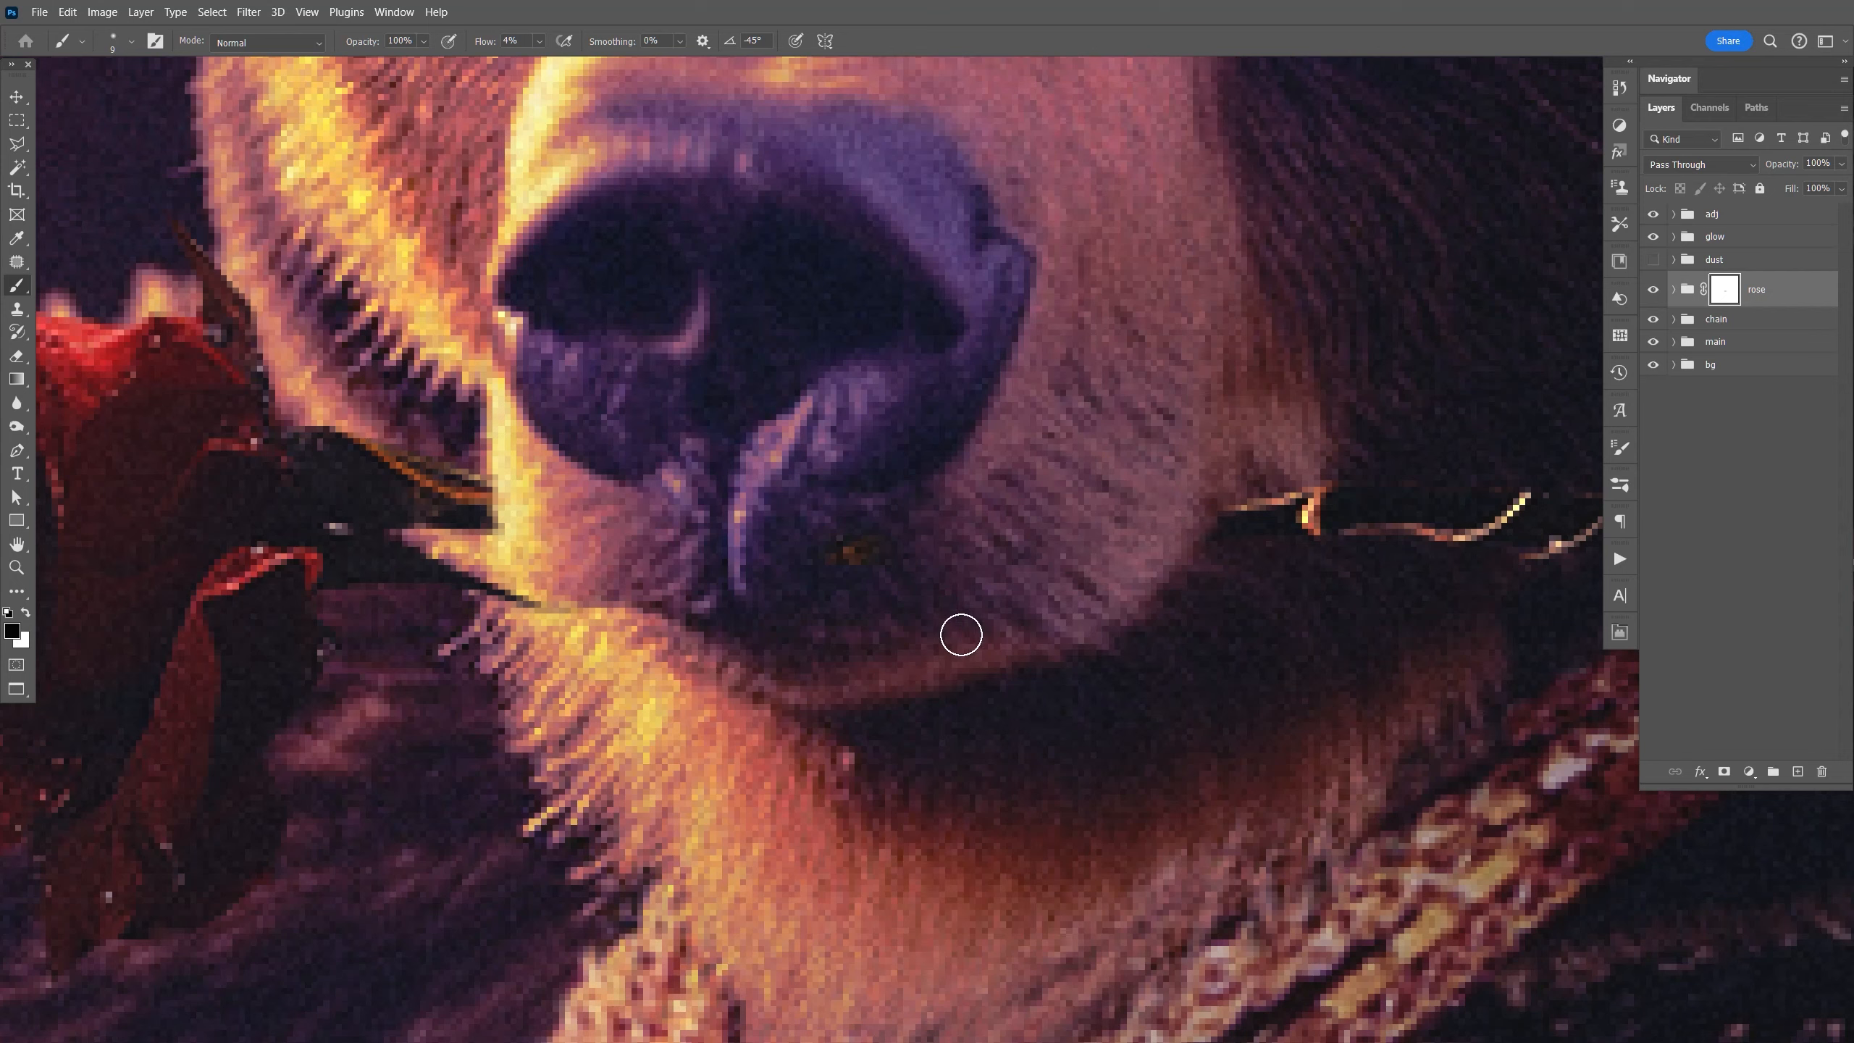
key("ctrl+1")
key("ctrl+0")
key("ctrl+s")
Select the rose layer together with its Levels adjustment and nudge them left and down.
key("v")
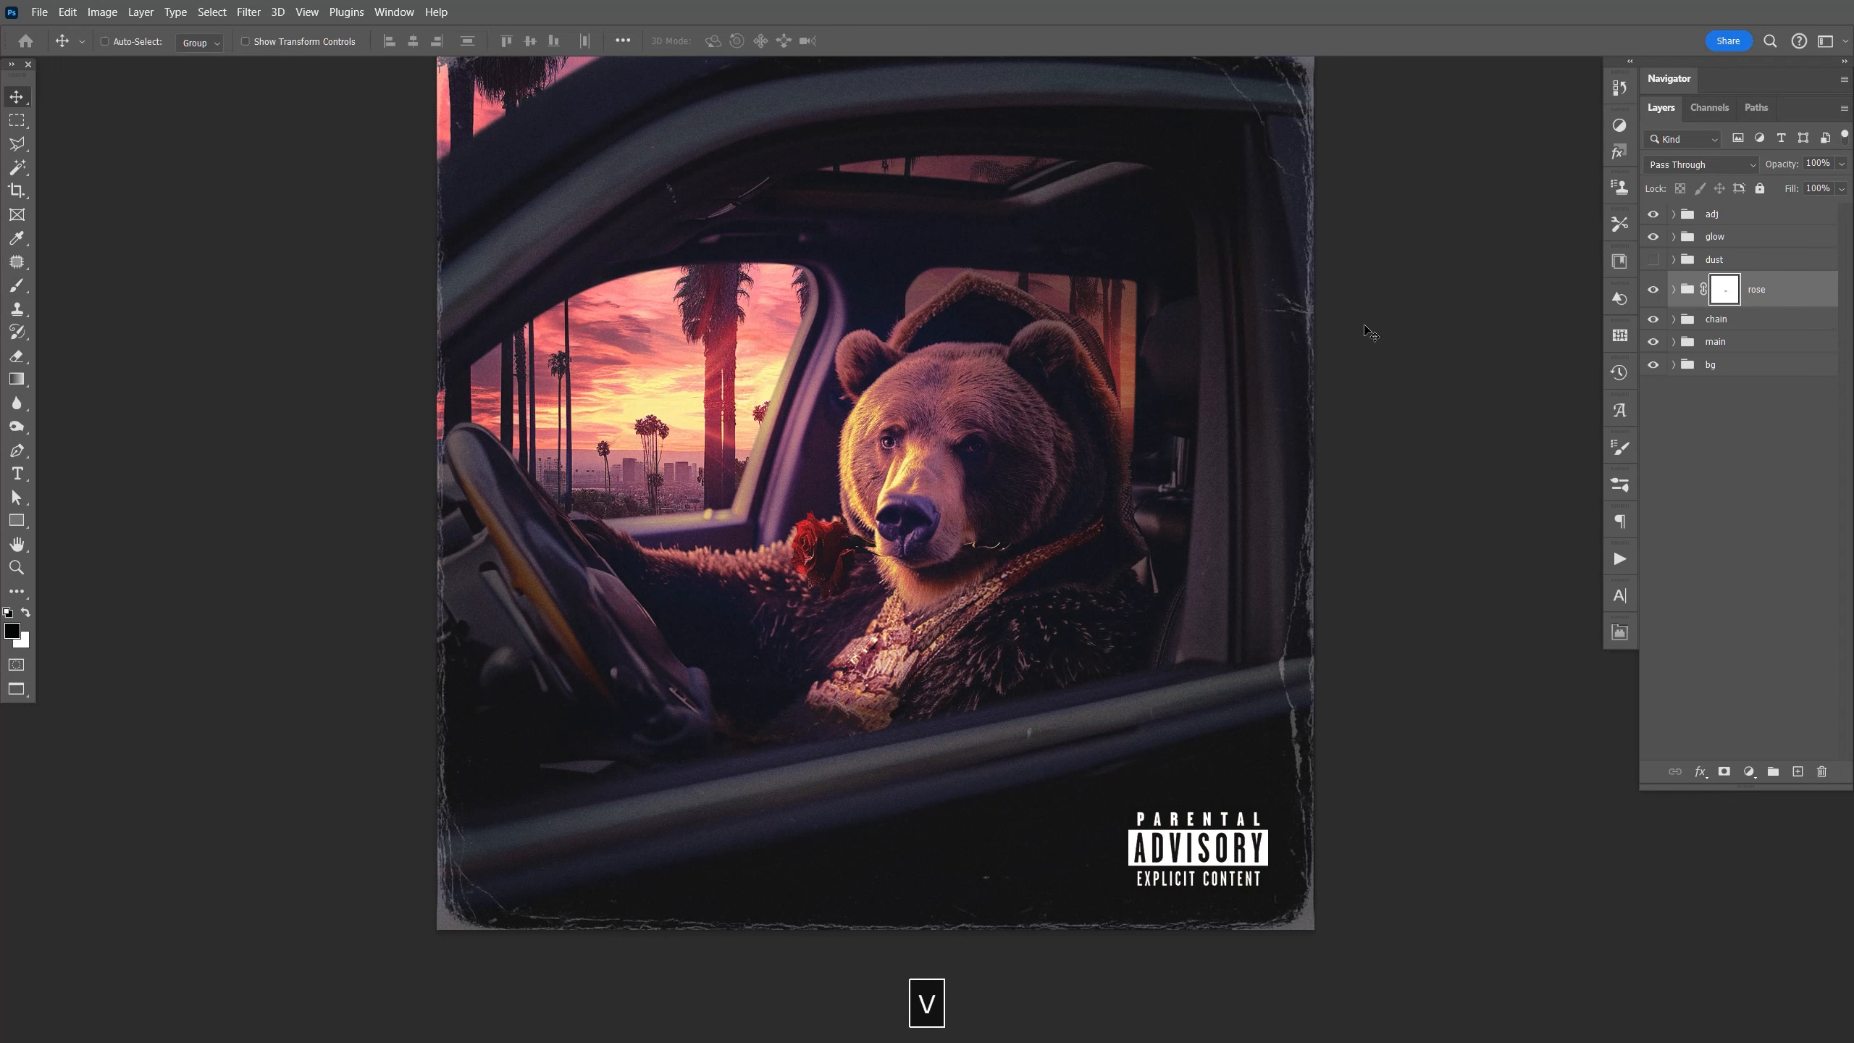
left_click(1673, 289)
left_click(1782, 339)
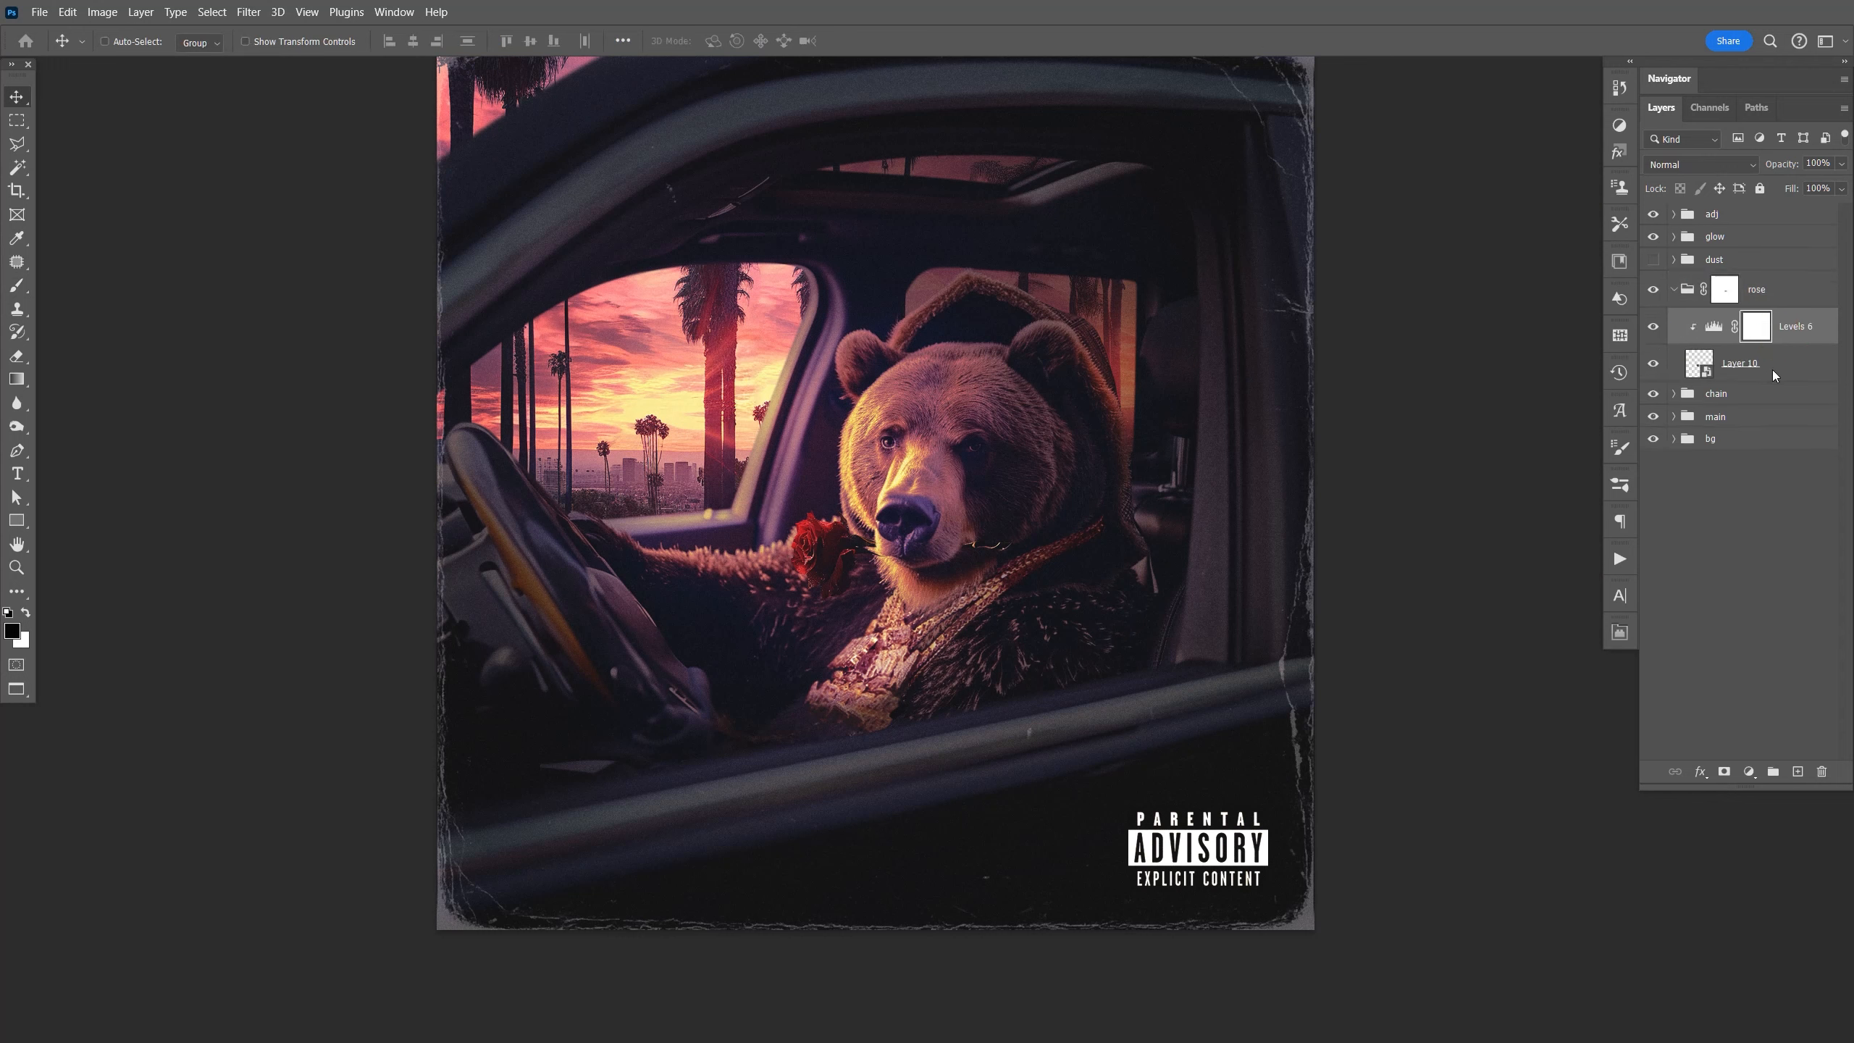
left_click(1776, 373, "shift")
key("v")
key("shift+Left")
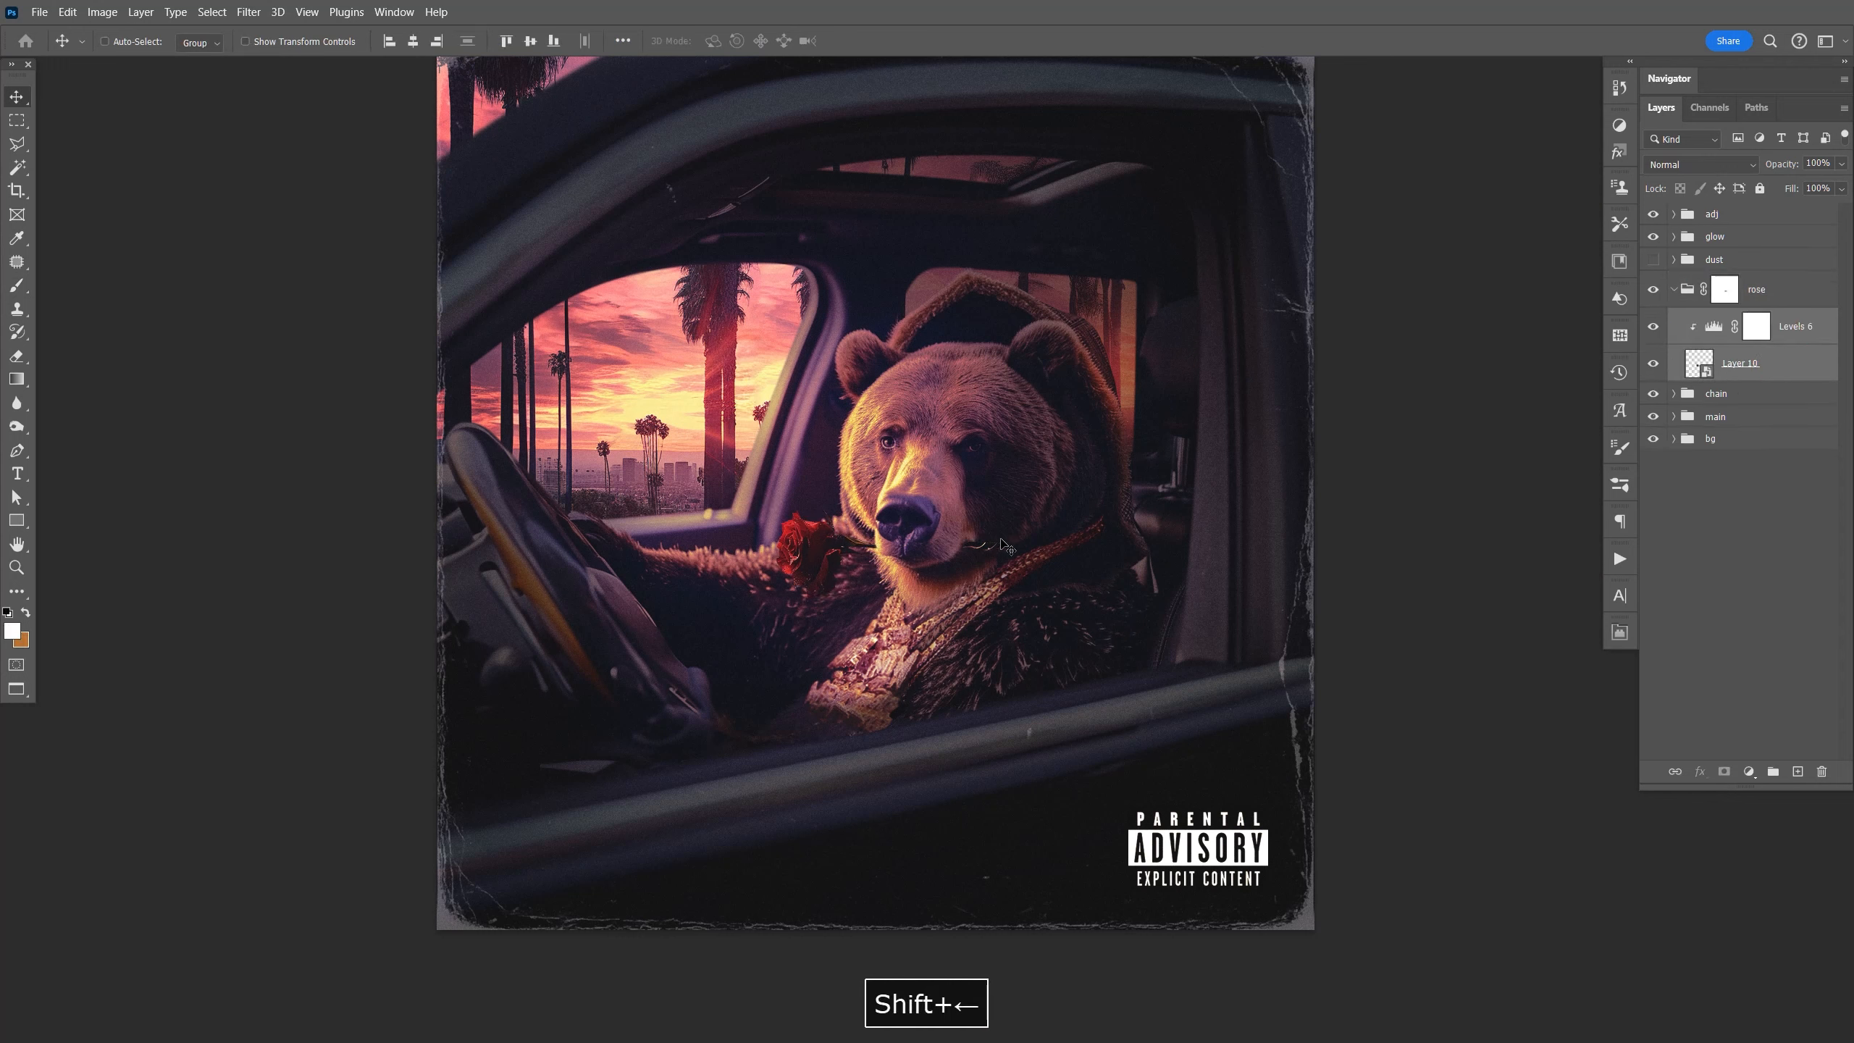
key("shift+Down")
key("Down")
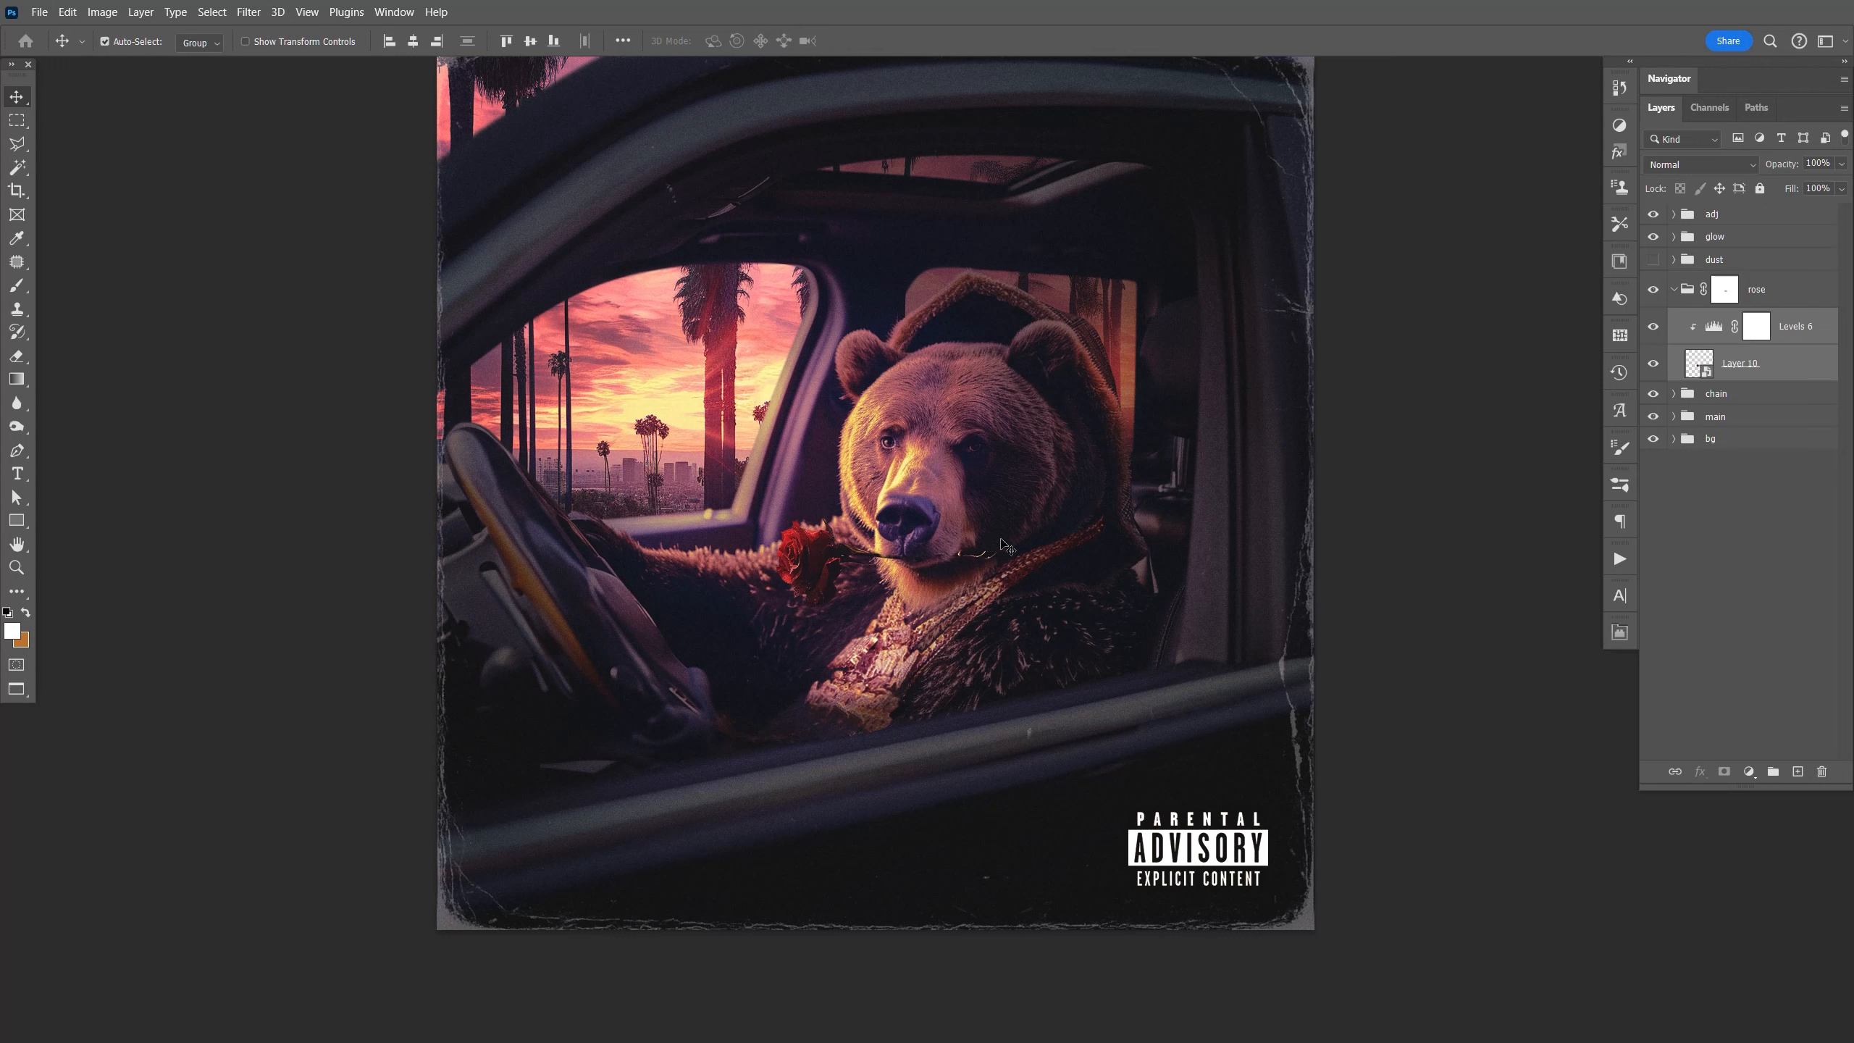
Free-transform the rose to adjust its tilt and position at the bear's mouth, then save the document.
key("ctrl+t")
left_click_drag(1114, 480, 1129, 505)
left_click_drag(764, 590, 775, 584)
key("Return")
key("ctrl+s")
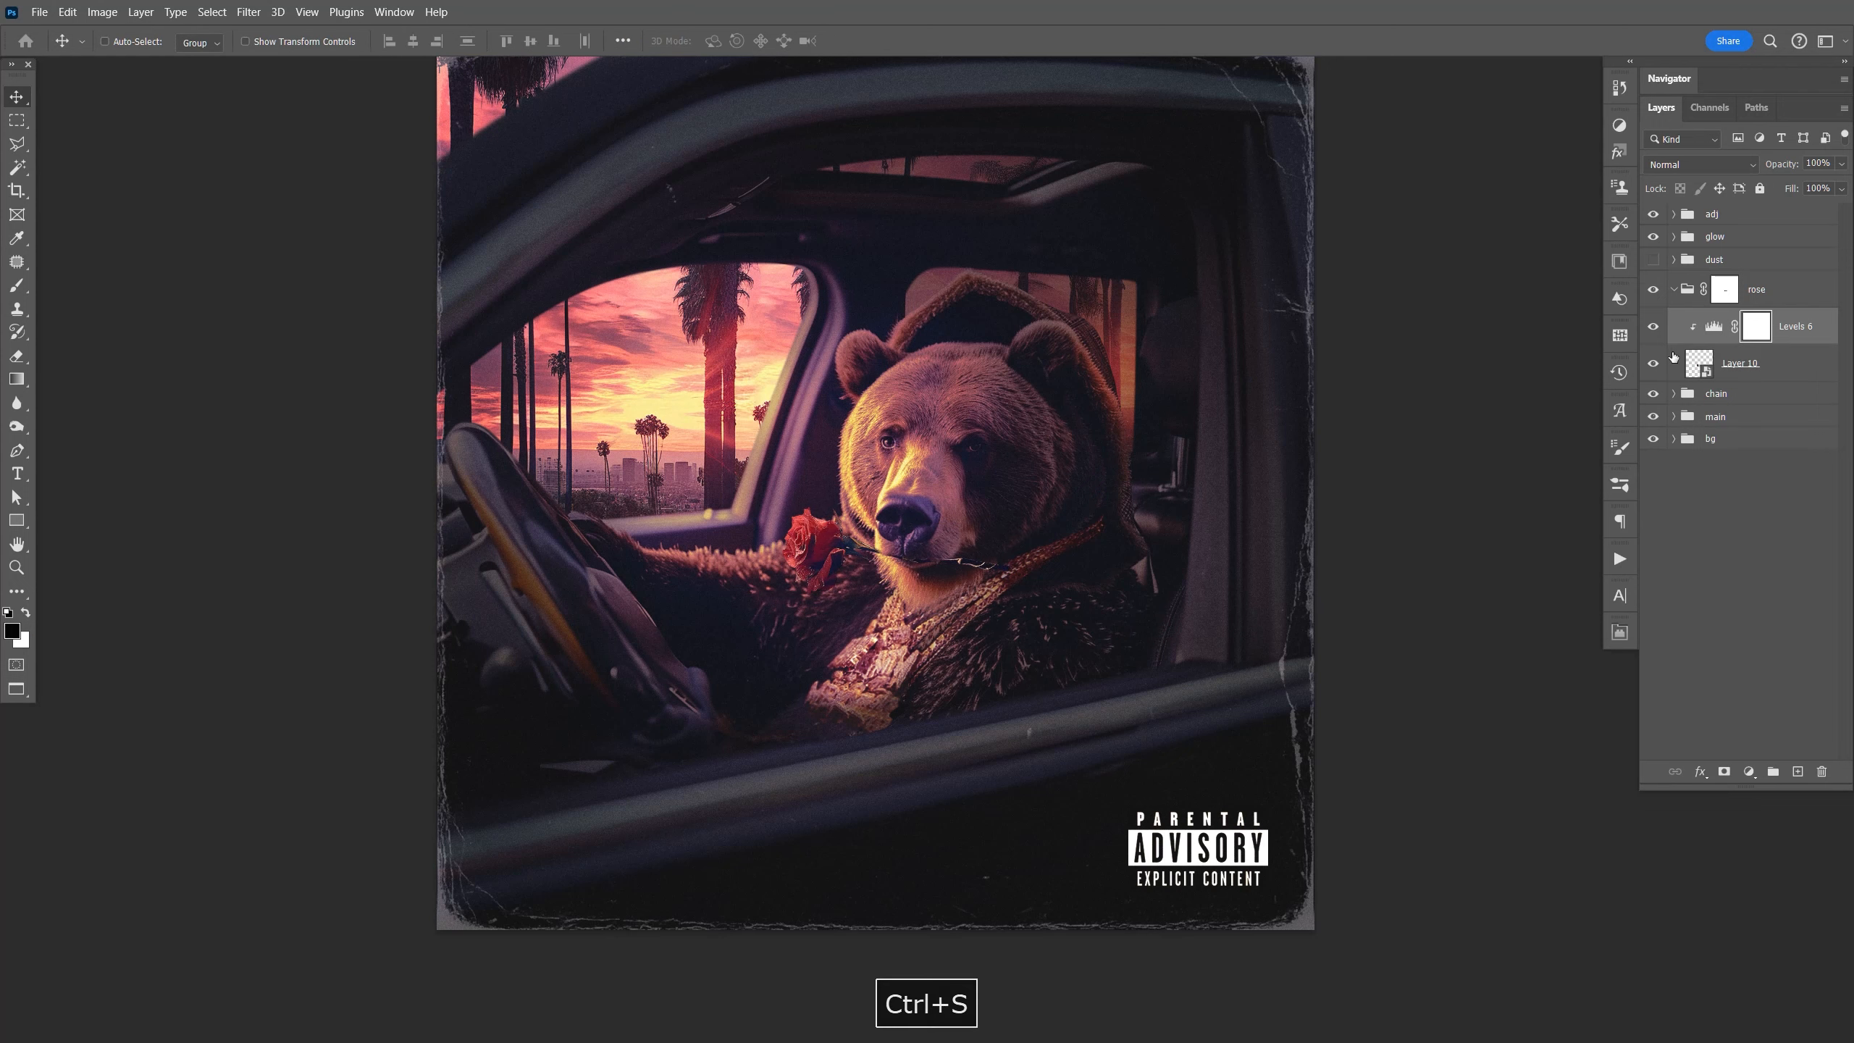
Open the rose smart object and duplicate its masked layer.
double_click(1699, 363)
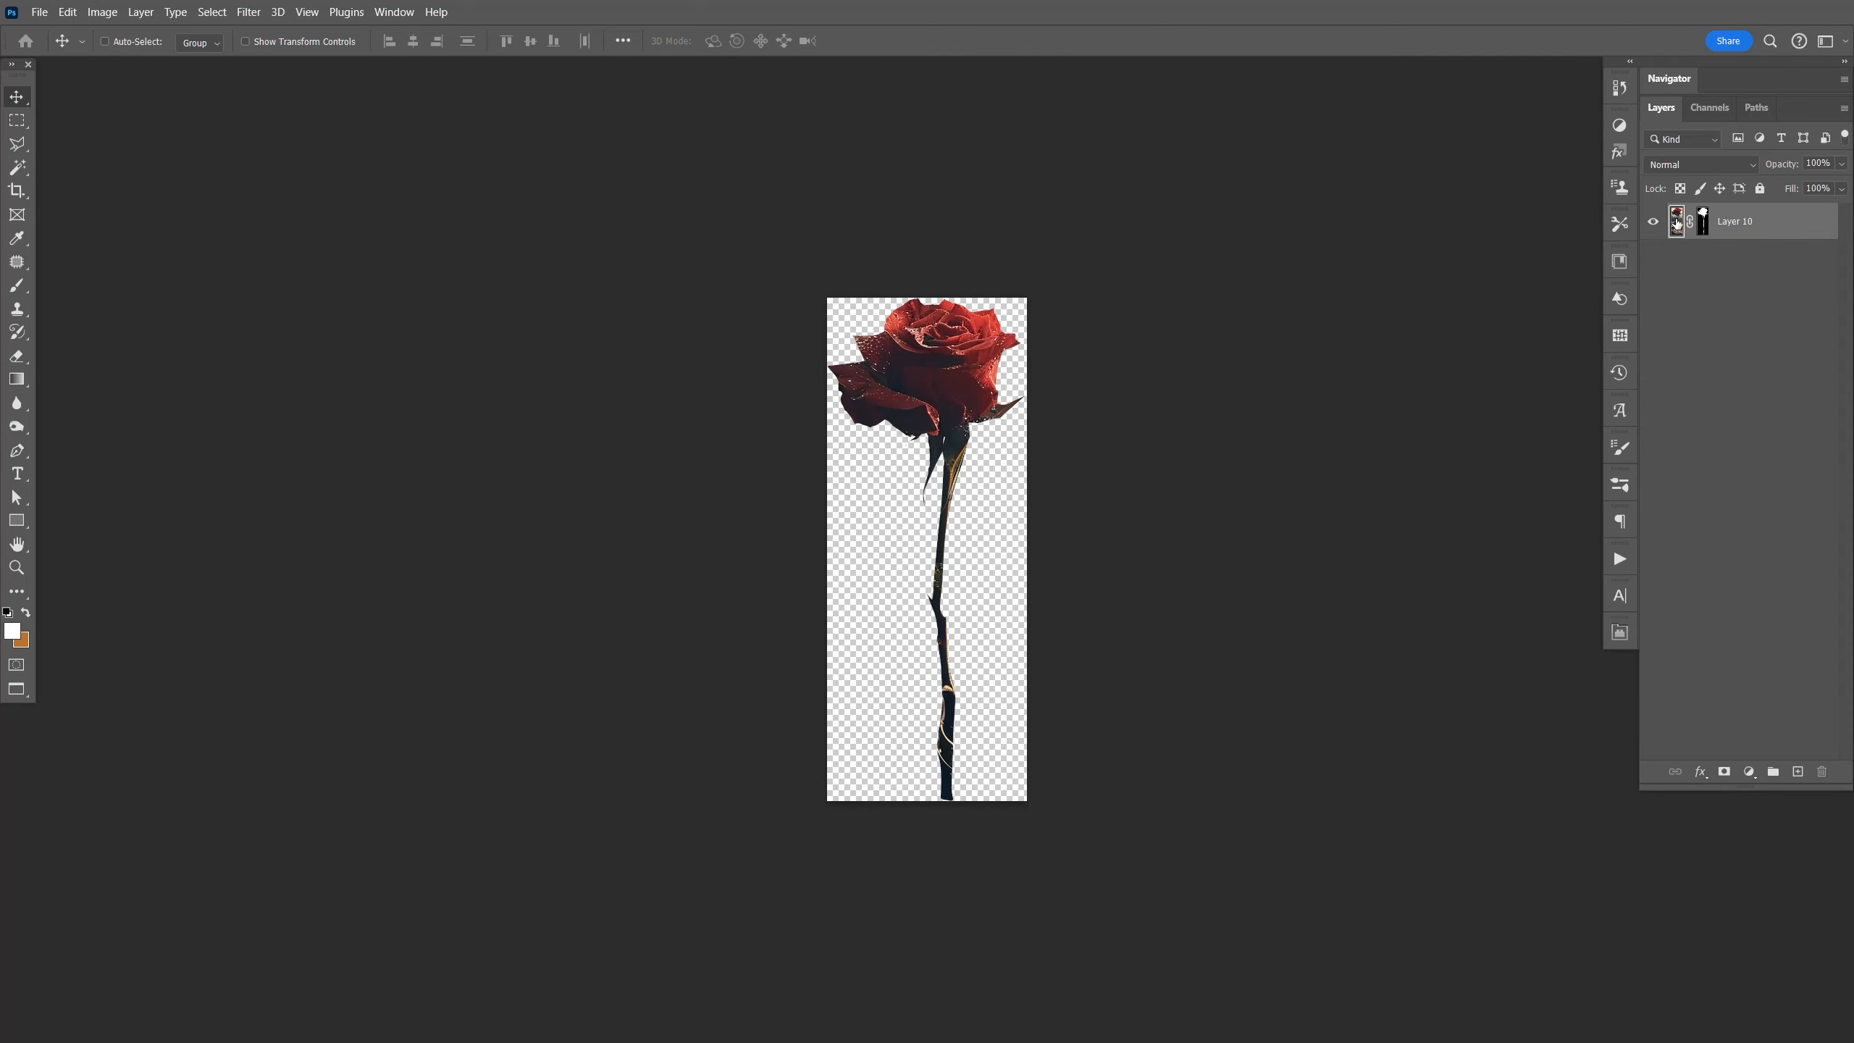
key("d")
key("z")
left_click(984, 731)
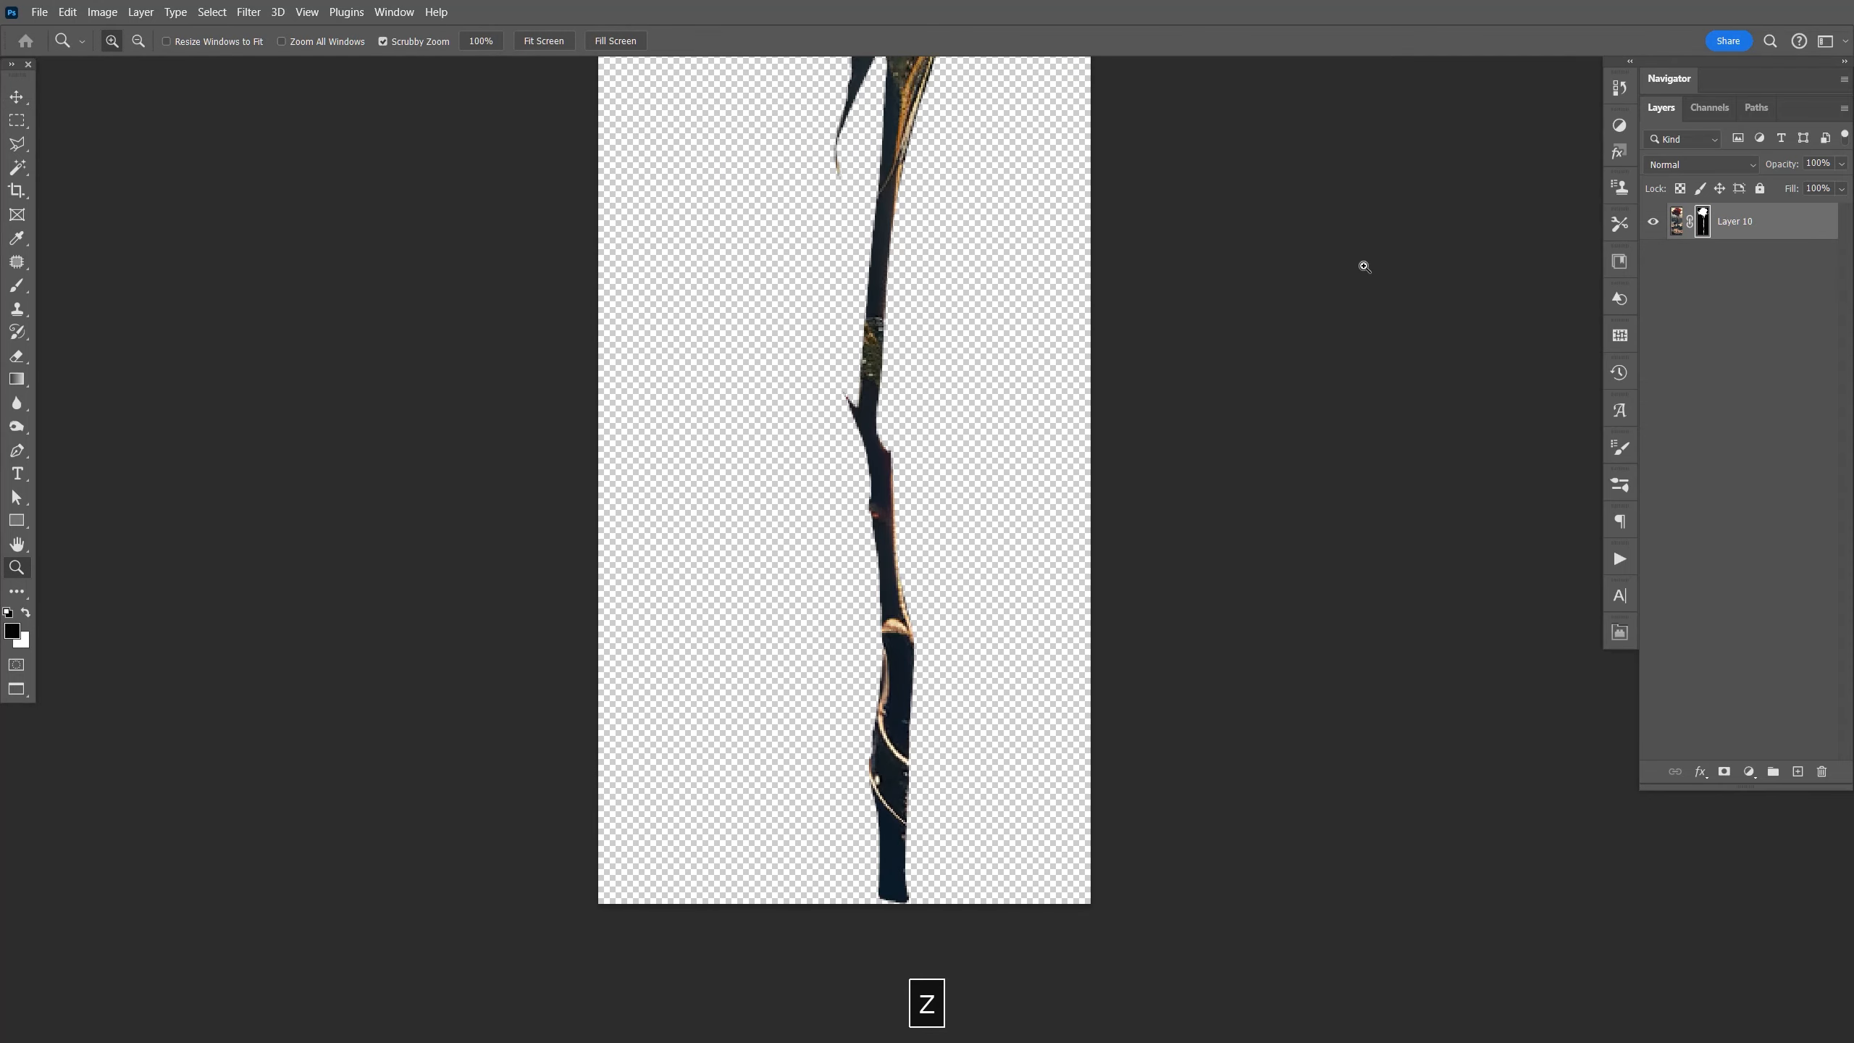
key("ctrl+j")
Disable the layer mask on the original rose layer beneath the duplicate and lower that layer's opacity as a tracing reference.
key("l")
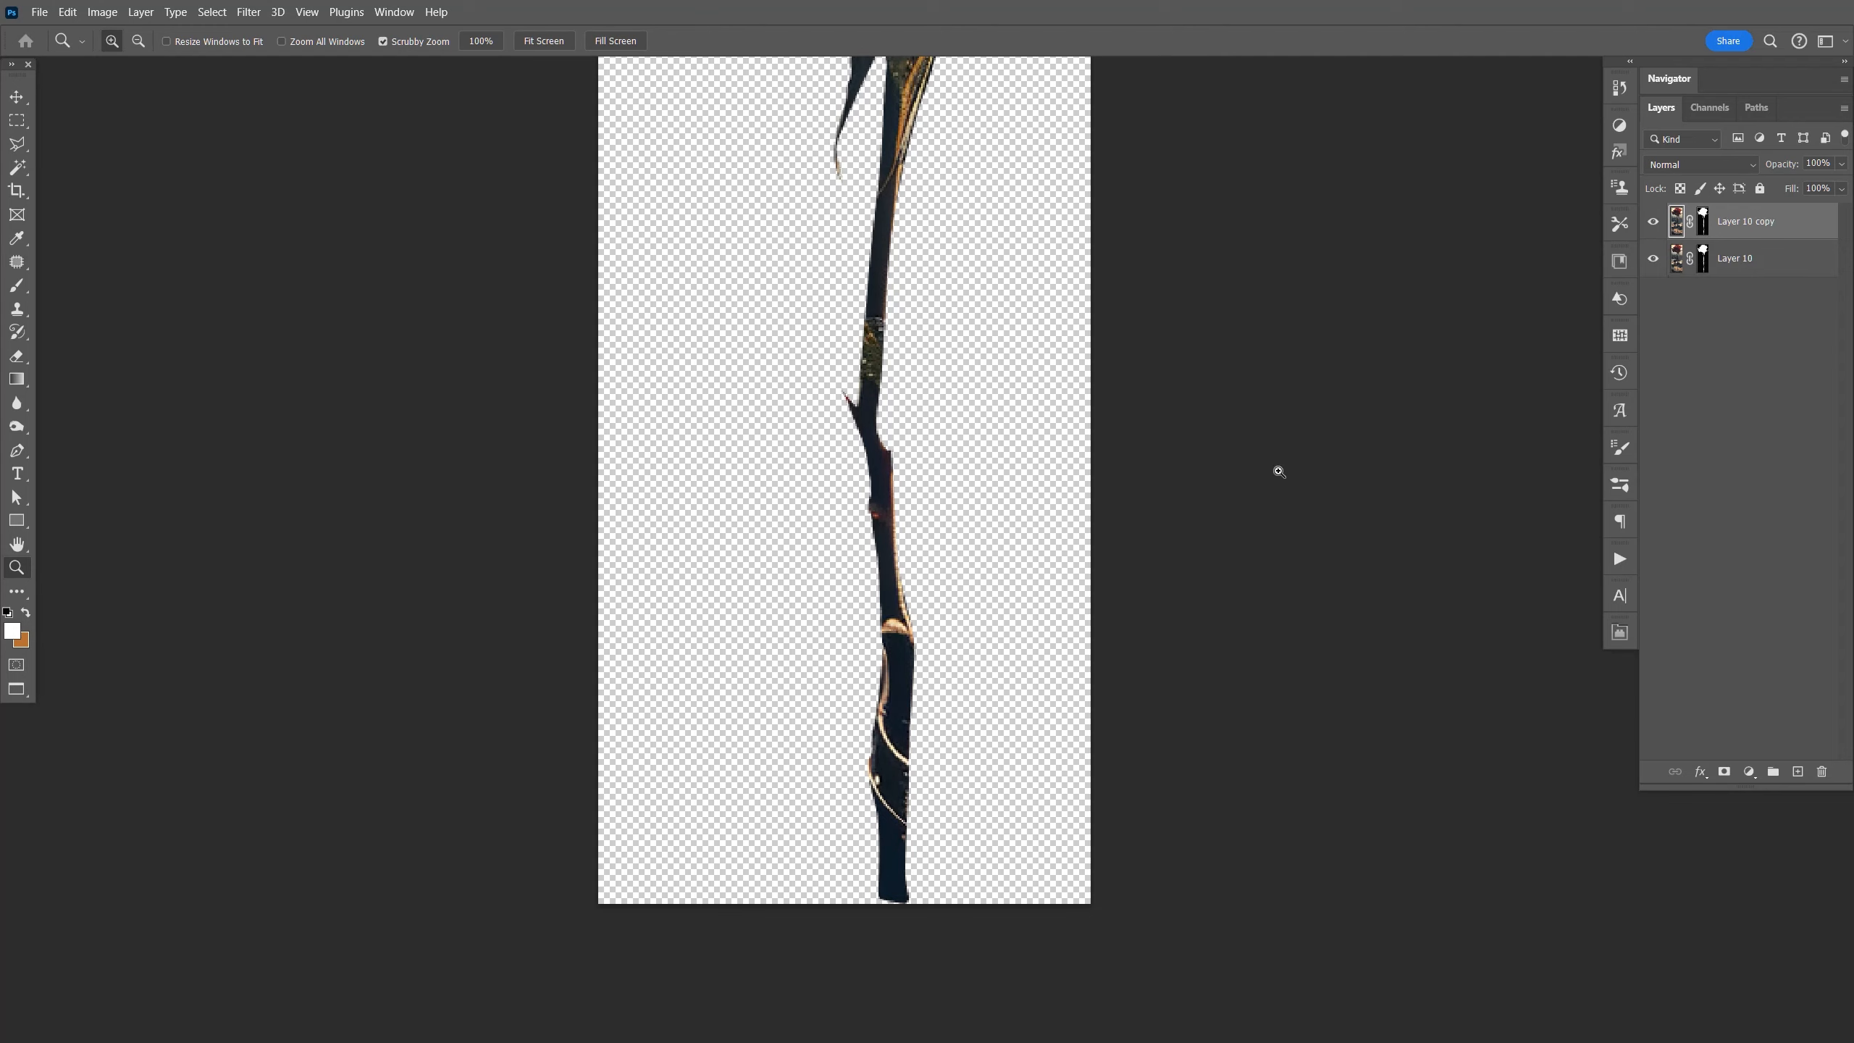
left_click(1701, 259)
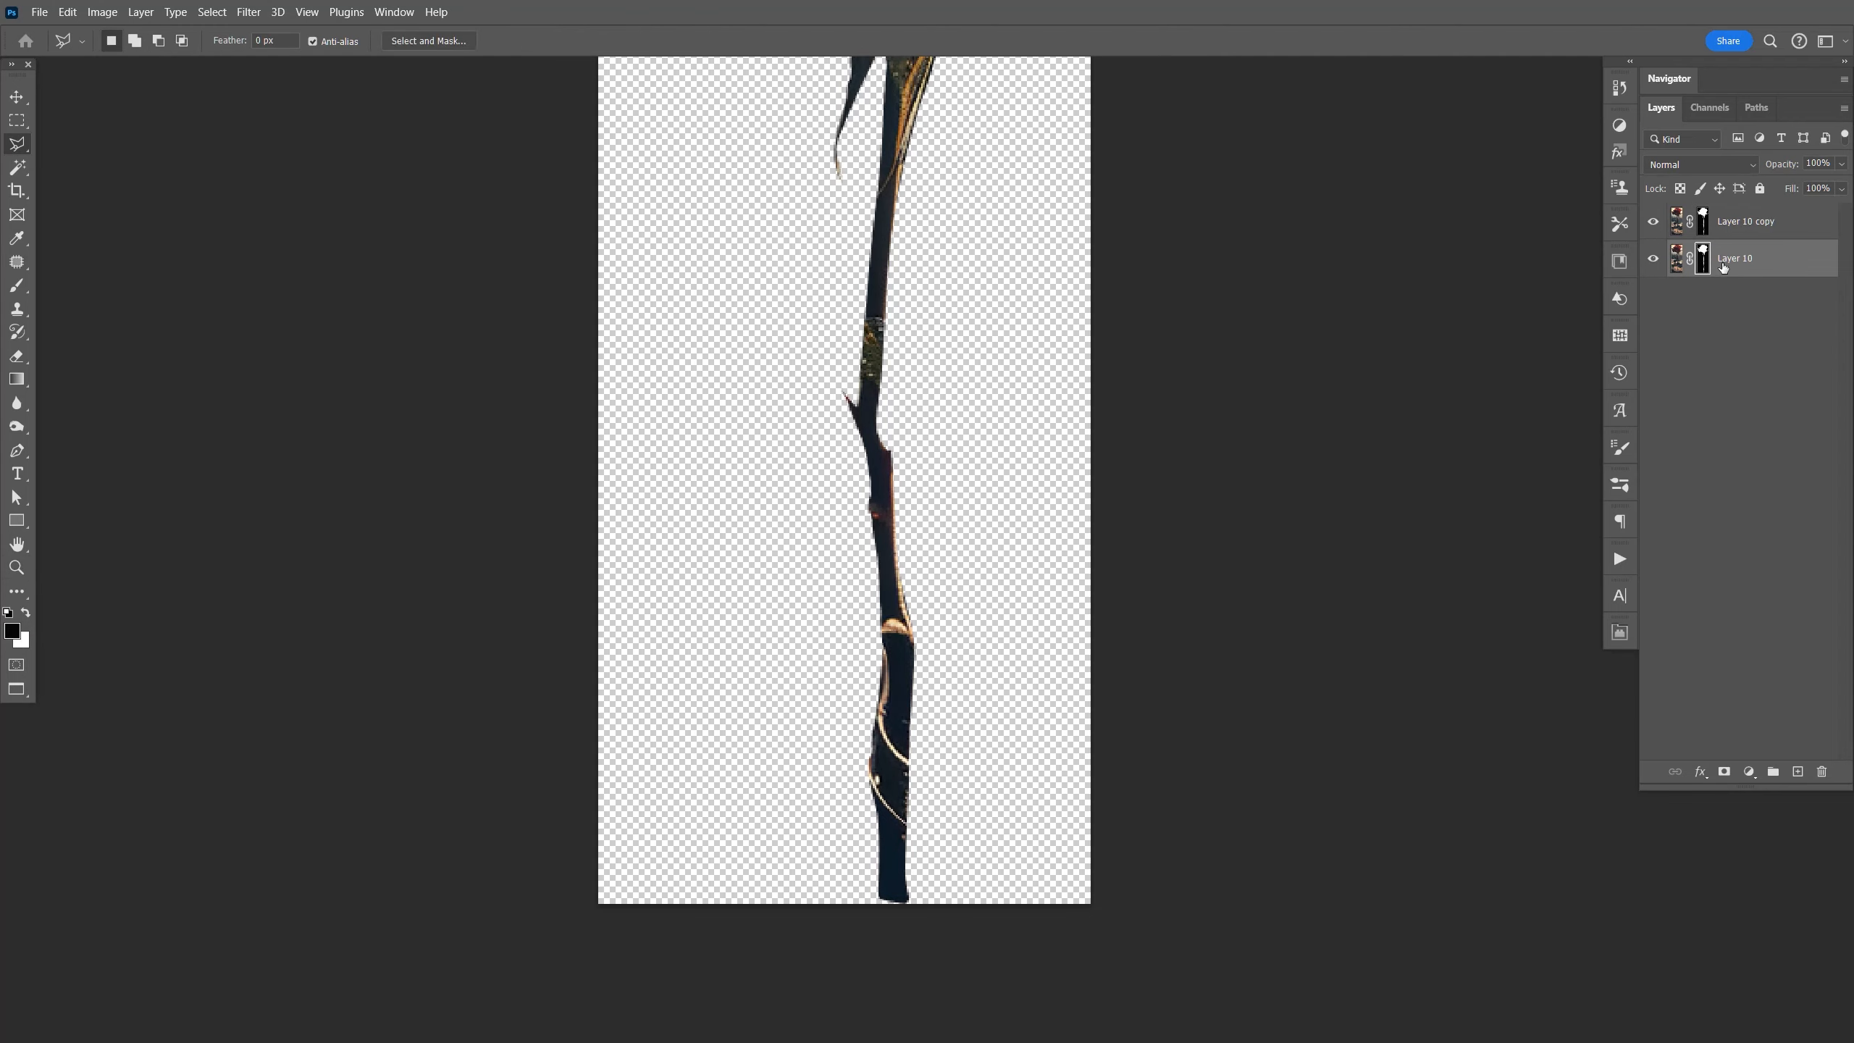
right_click(1704, 265)
left_click(1732, 273)
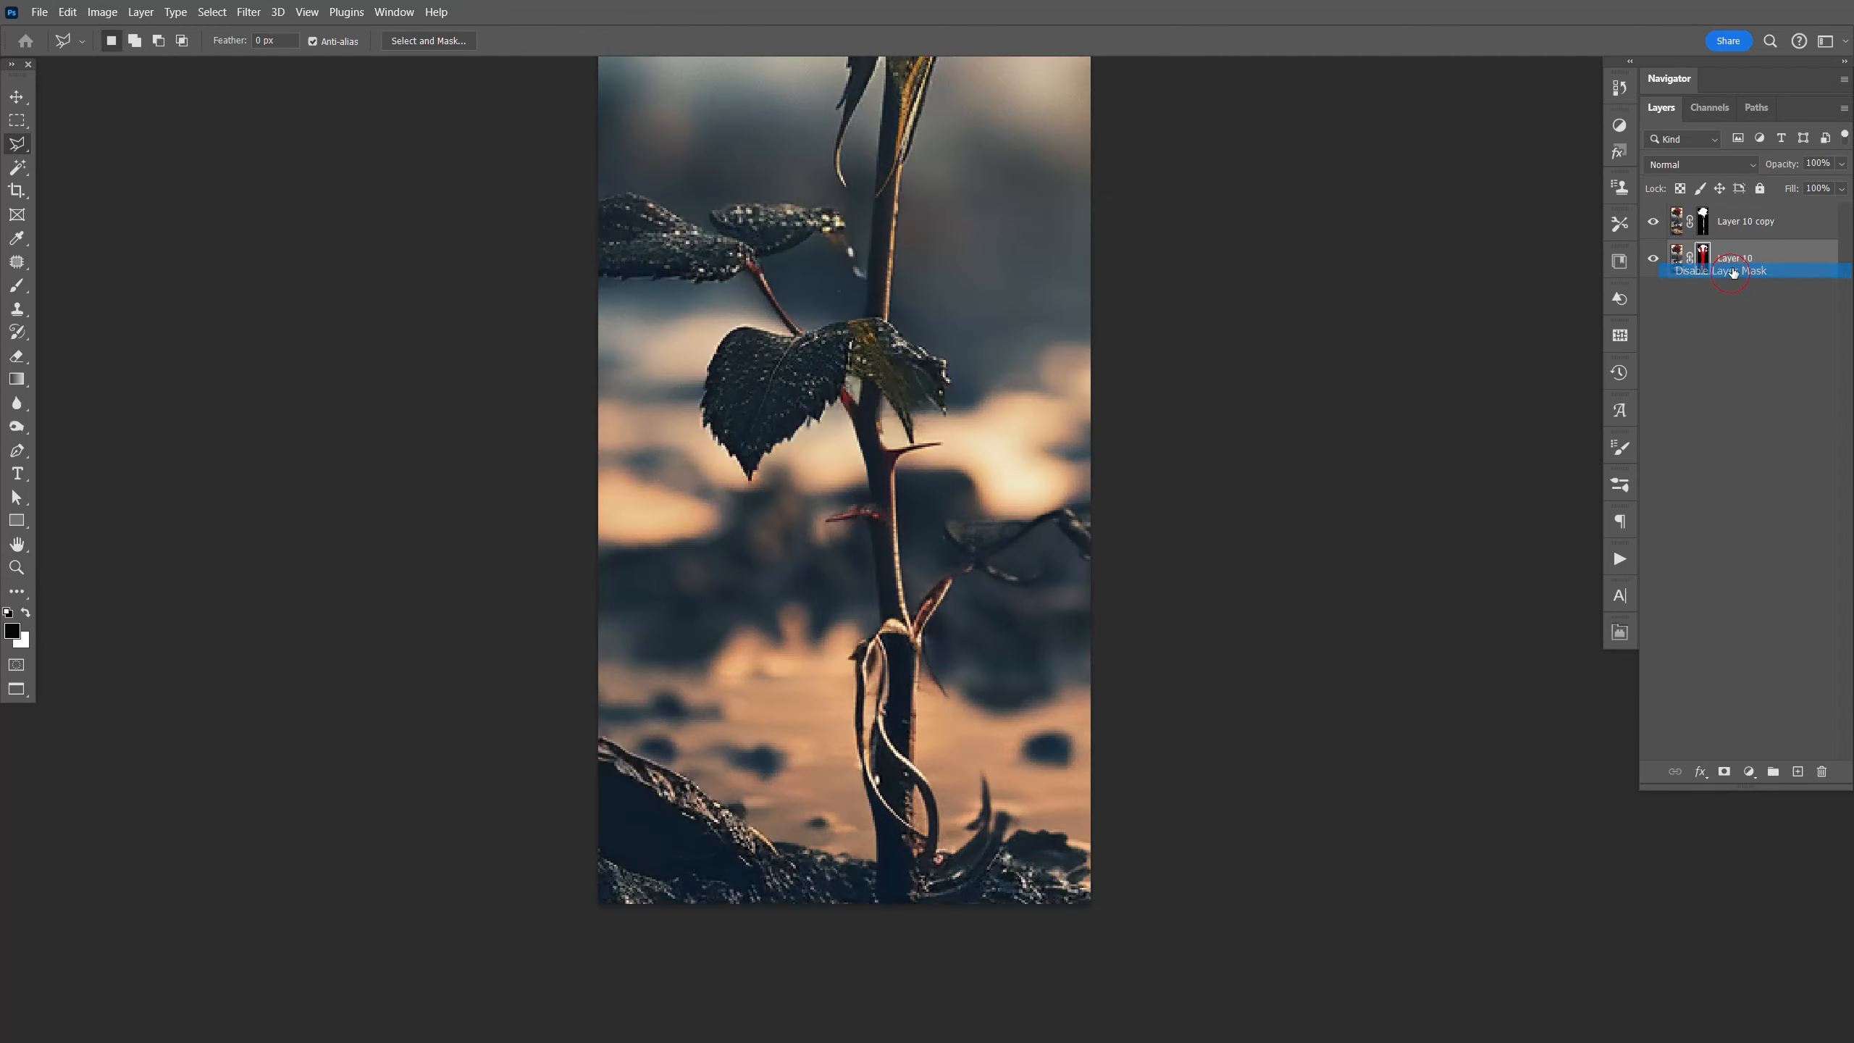
left_click_drag(1848, 167, 1820, 187)
Paint white on the duplicate's mask with a tiny brush at 100% flow to reveal the side twig and curling vine near the stem's base.
left_click(1696, 230)
key("z")
left_click_drag(956, 669, 814, 632)
key("b")
key("x")
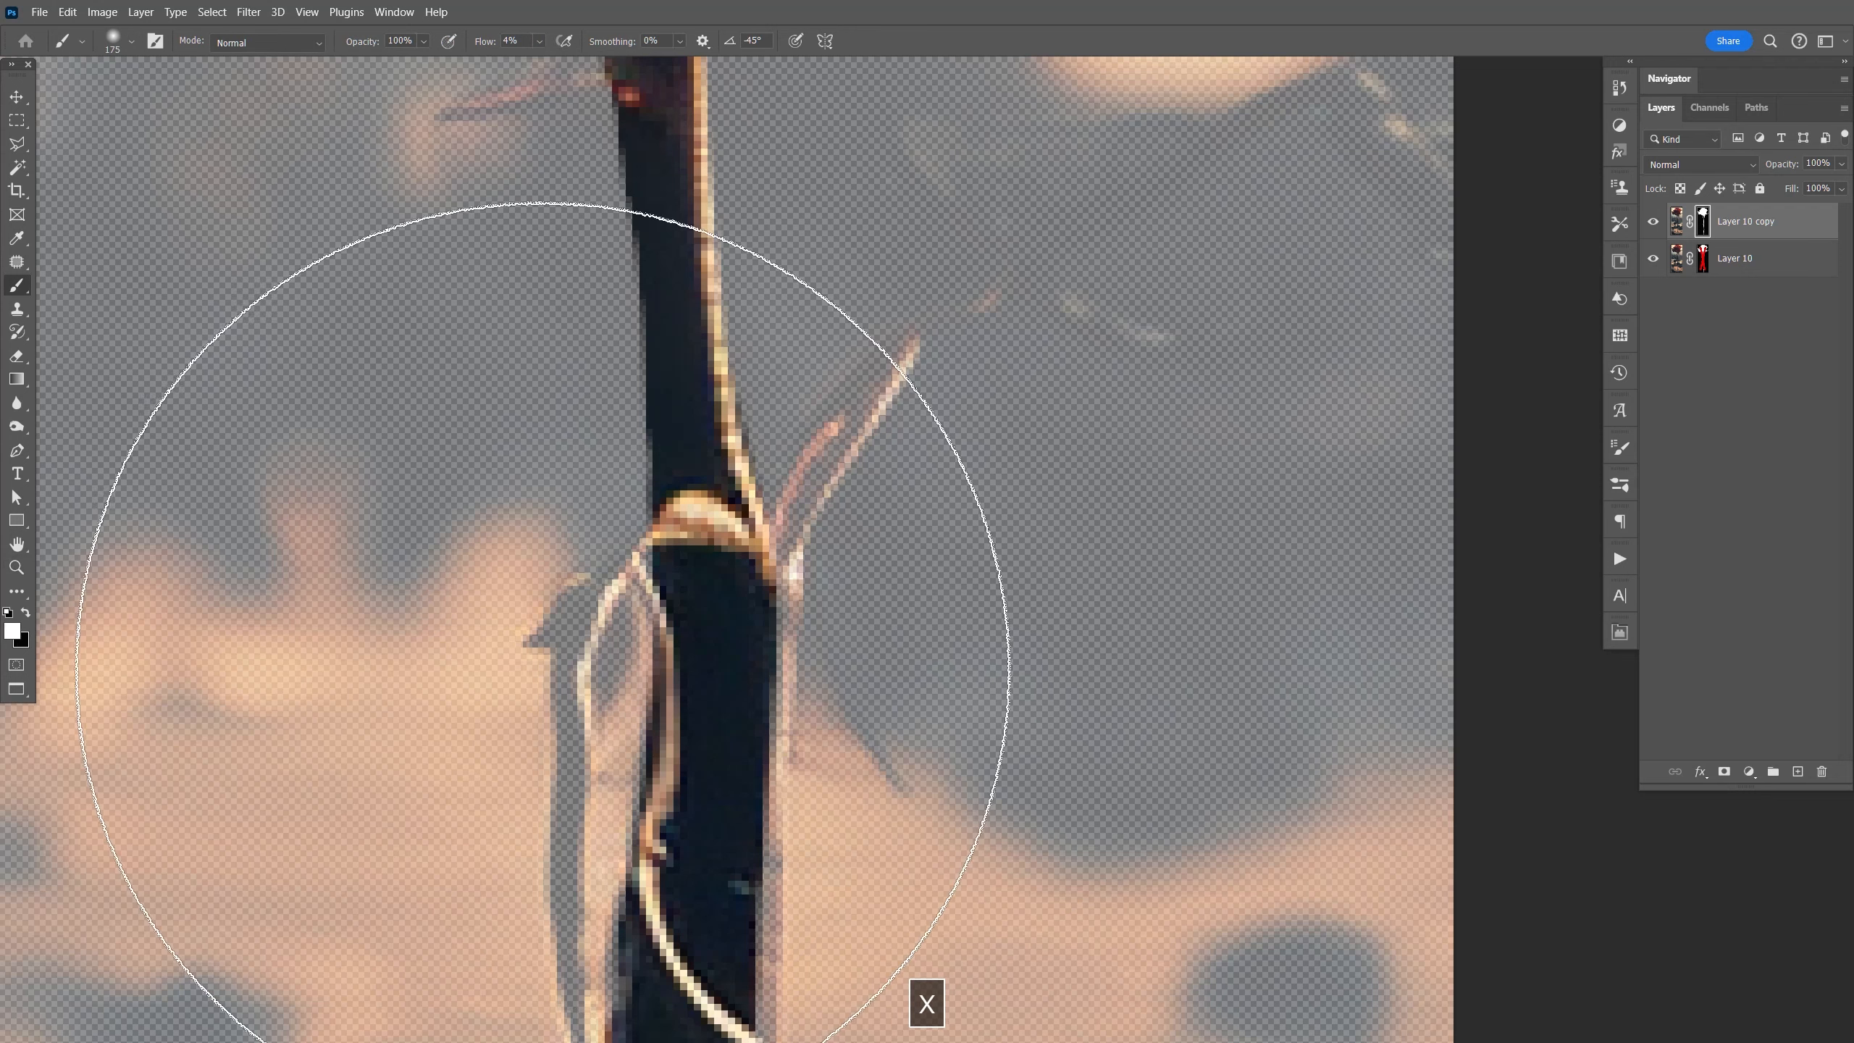
key("bracketleft")
key("bracketleft")
key("bracketleft")
key("bracketleft")
key("bracketleft")
key("bracketleft")
key("bracketleft")
key("bracketleft")
key("bracketleft")
key("bracketleft")
key("bracketleft")
key("bracketleft")
key("bracketleft")
key("bracketleft")
key("bracketleft")
key("bracketleft")
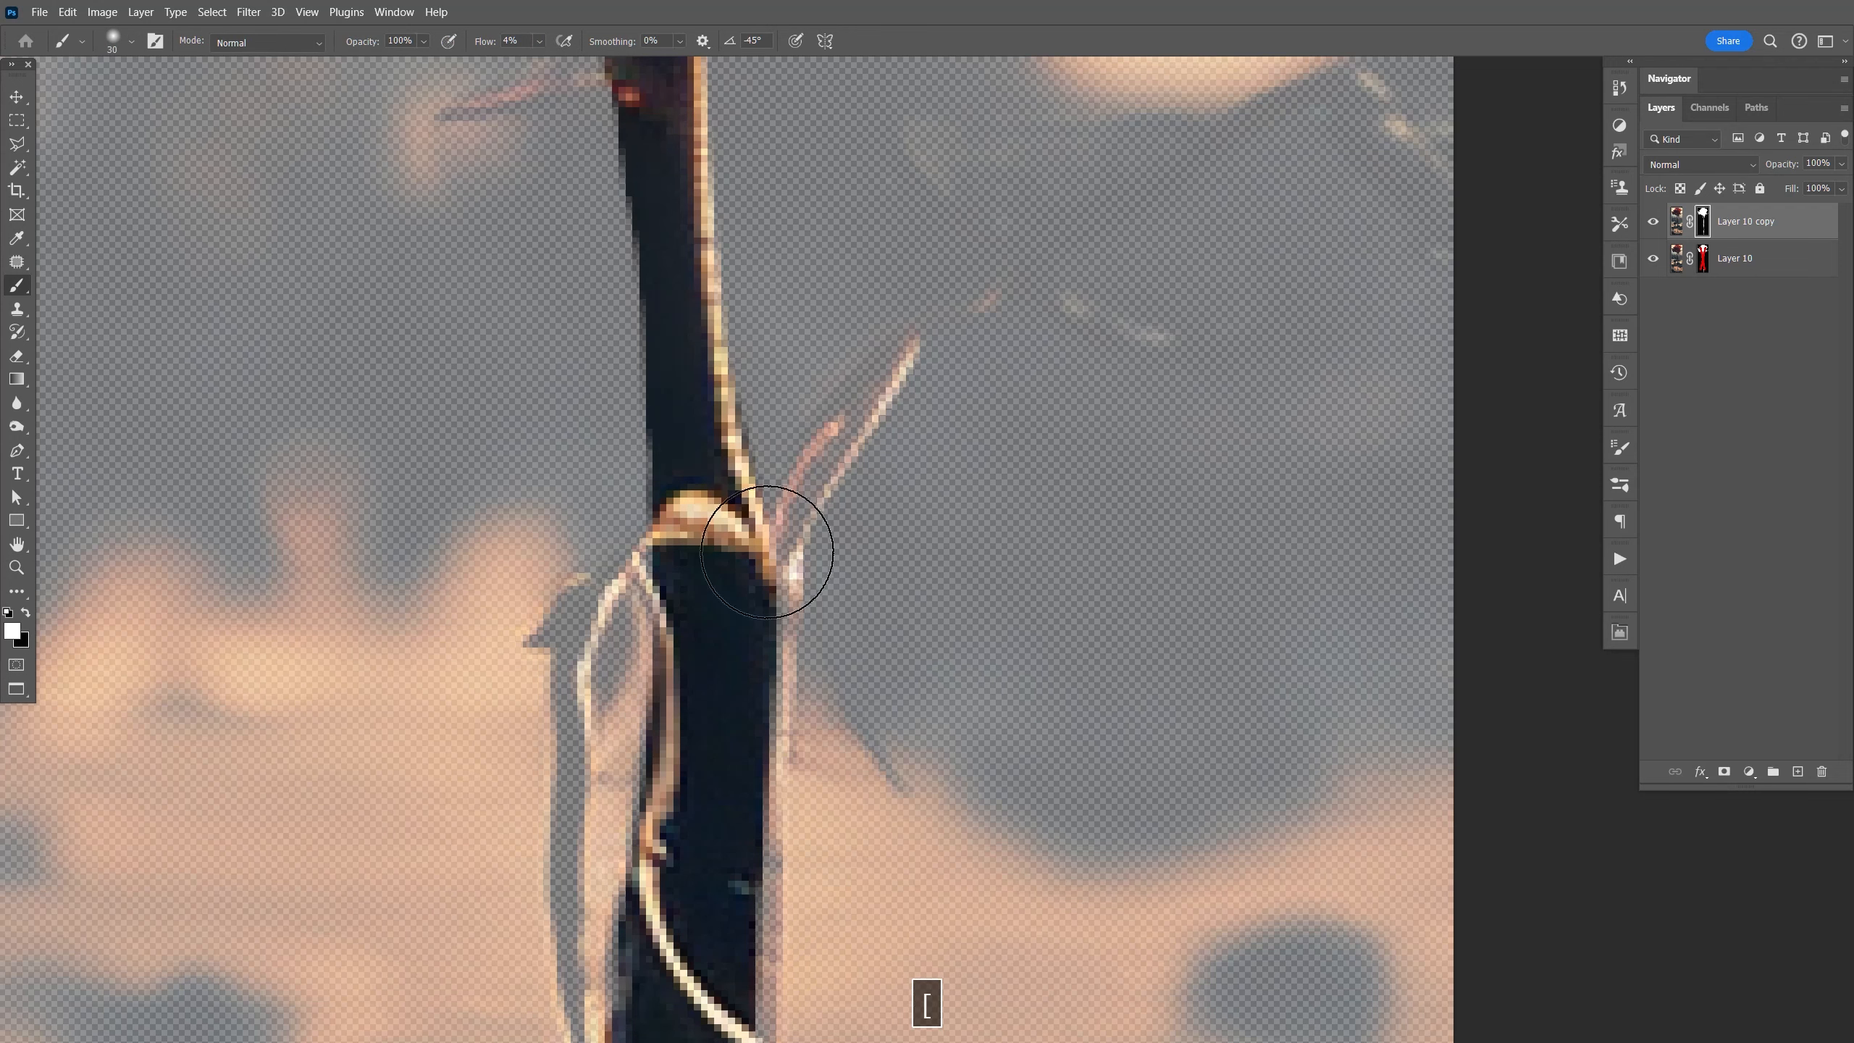
left_click_drag(761, 567, 810, 500)
key("bracketleft")
key("bracketleft")
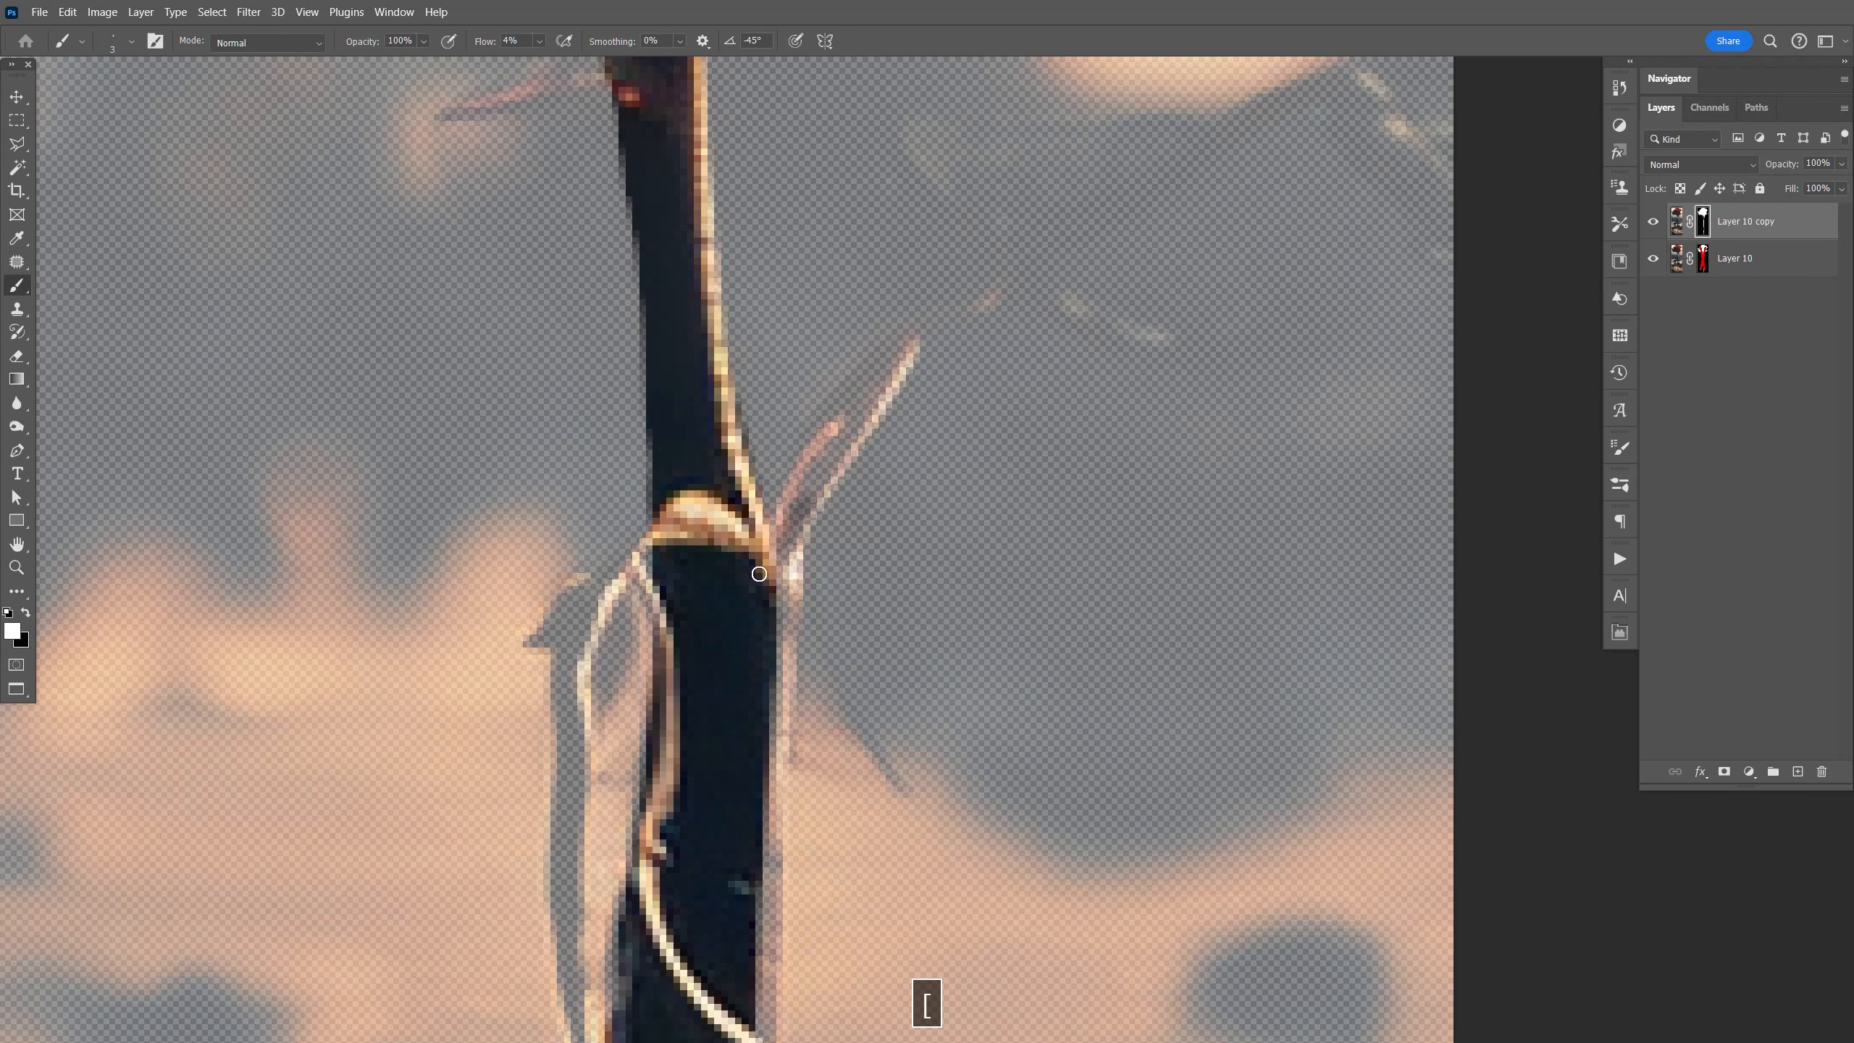
left_click(539, 40)
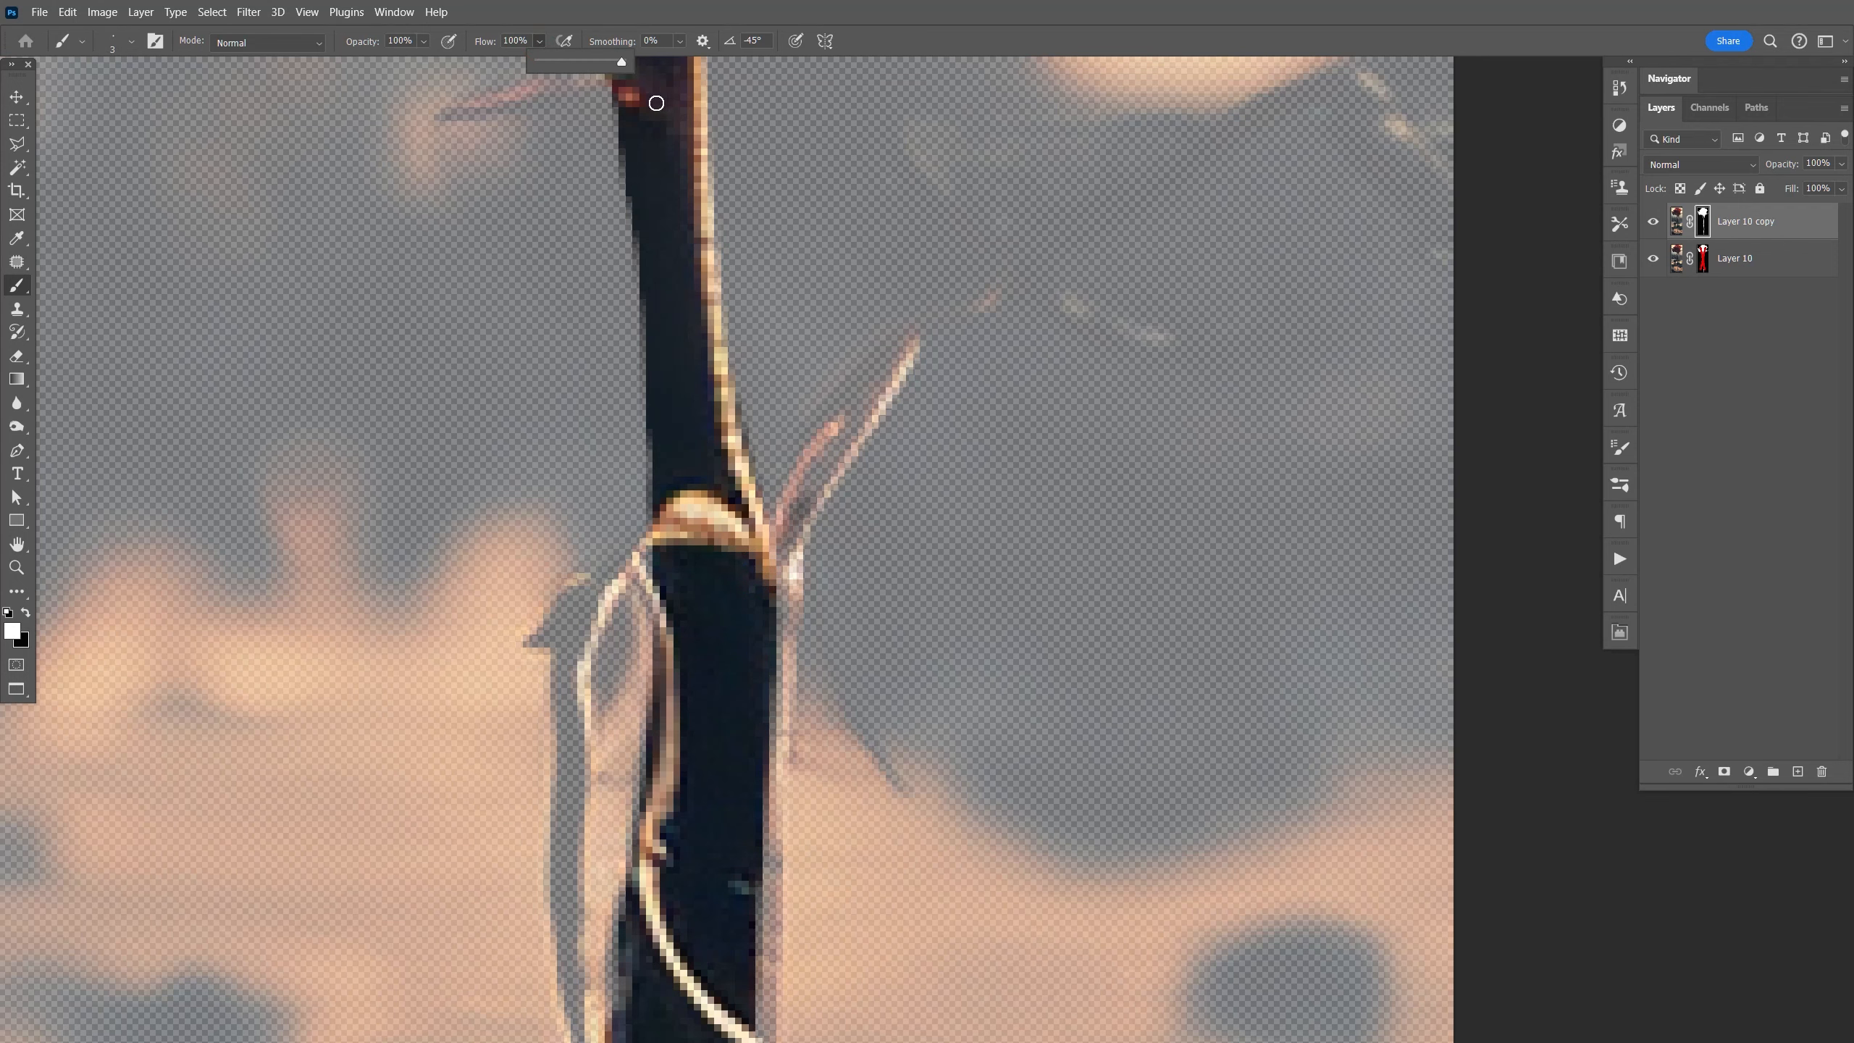
left_click_drag(779, 555, 911, 361)
key("space")
mouse_move(657, 658)
left_mouse_down()
mouse_move(728, 459)
mouse_move(704, 933)
left_mouse_up()
mouse_move(685, 372)
left_mouse_down()
mouse_move(605, 442)
mouse_move(648, 814)
left_mouse_up()
key("space")
left_click_drag(716, 975, 712, 641)
left_click_drag(645, 520, 706, 780)
mouse_move(823, 537)
left_mouse_down()
mouse_move(926, 747)
mouse_move(879, 585)
left_mouse_up()
left_click_drag(887, 811, 816, 771)
key("space")
left_click_drag(795, 583, 868, 950)
Hide the original rose layer, then save and close the smart object.
left_click(1653, 260)
key("ctrl+s")
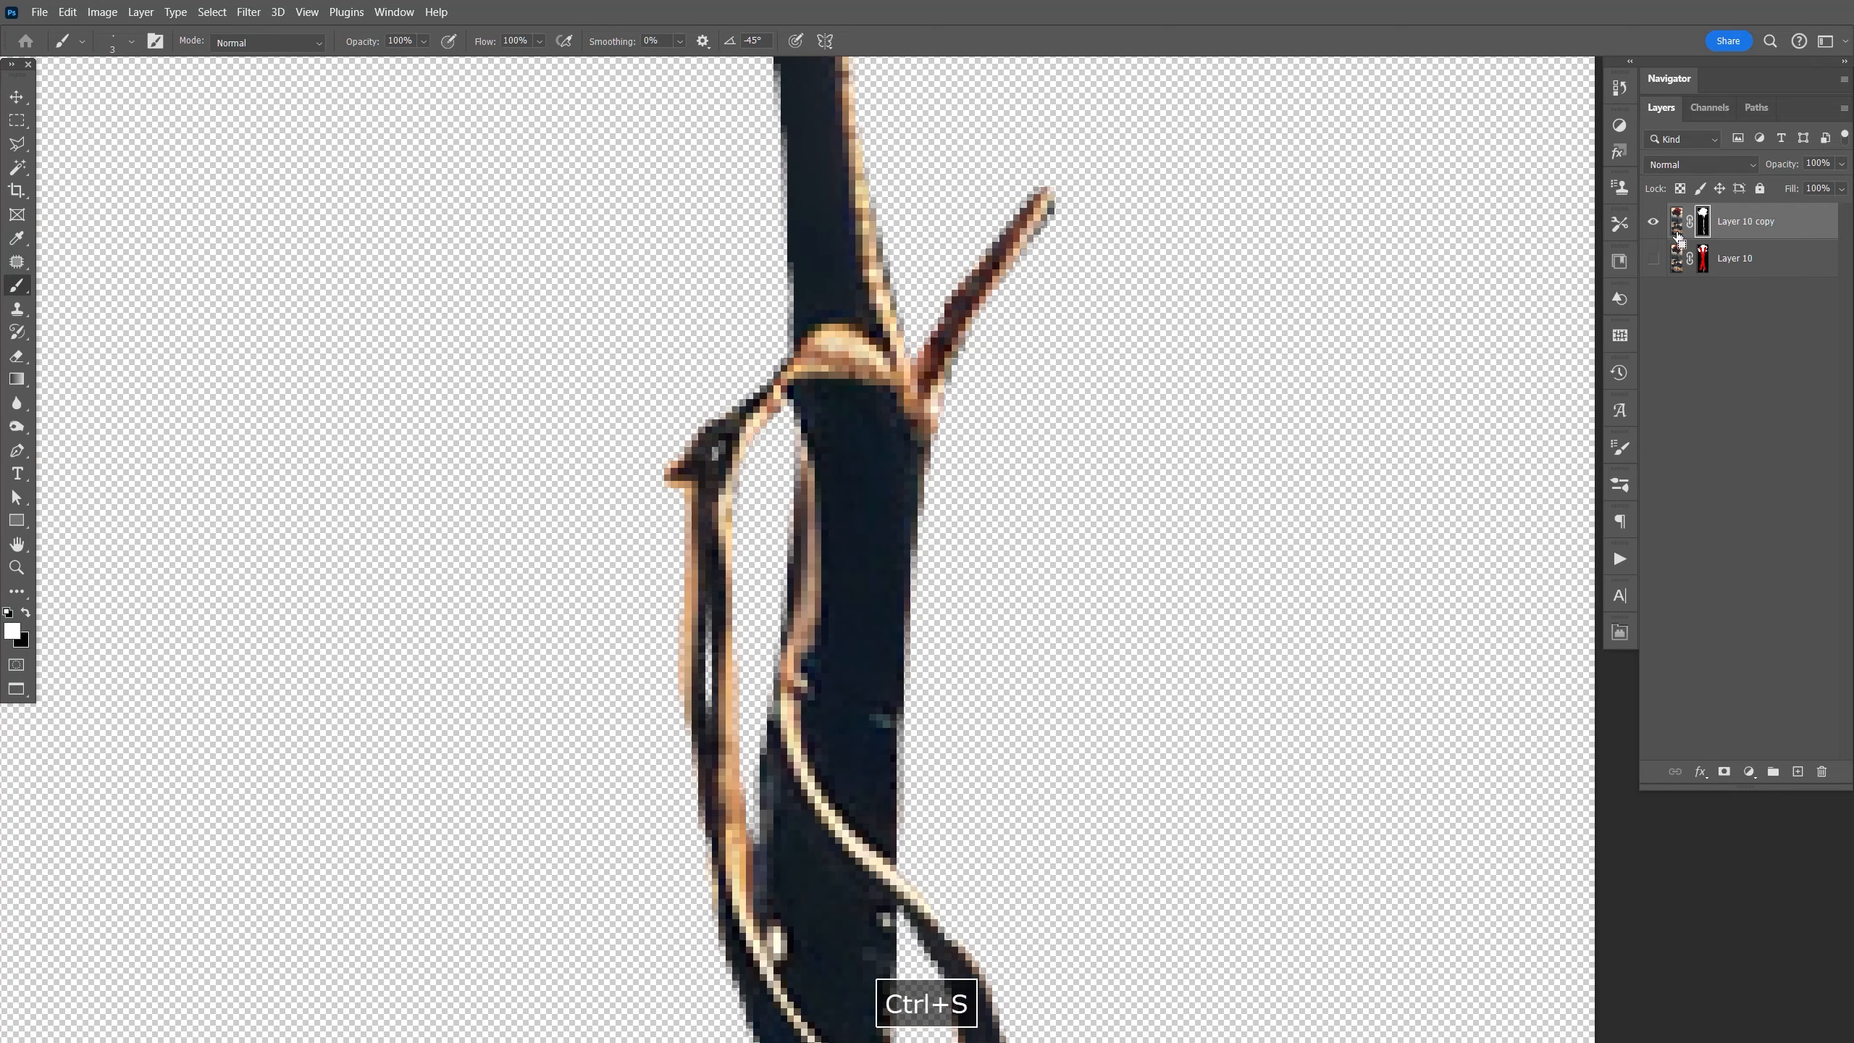
key("ctrl+w")
Reopen the rose smart object, run the Desatch action on the duplicated rose layer, and close it.
key("z")
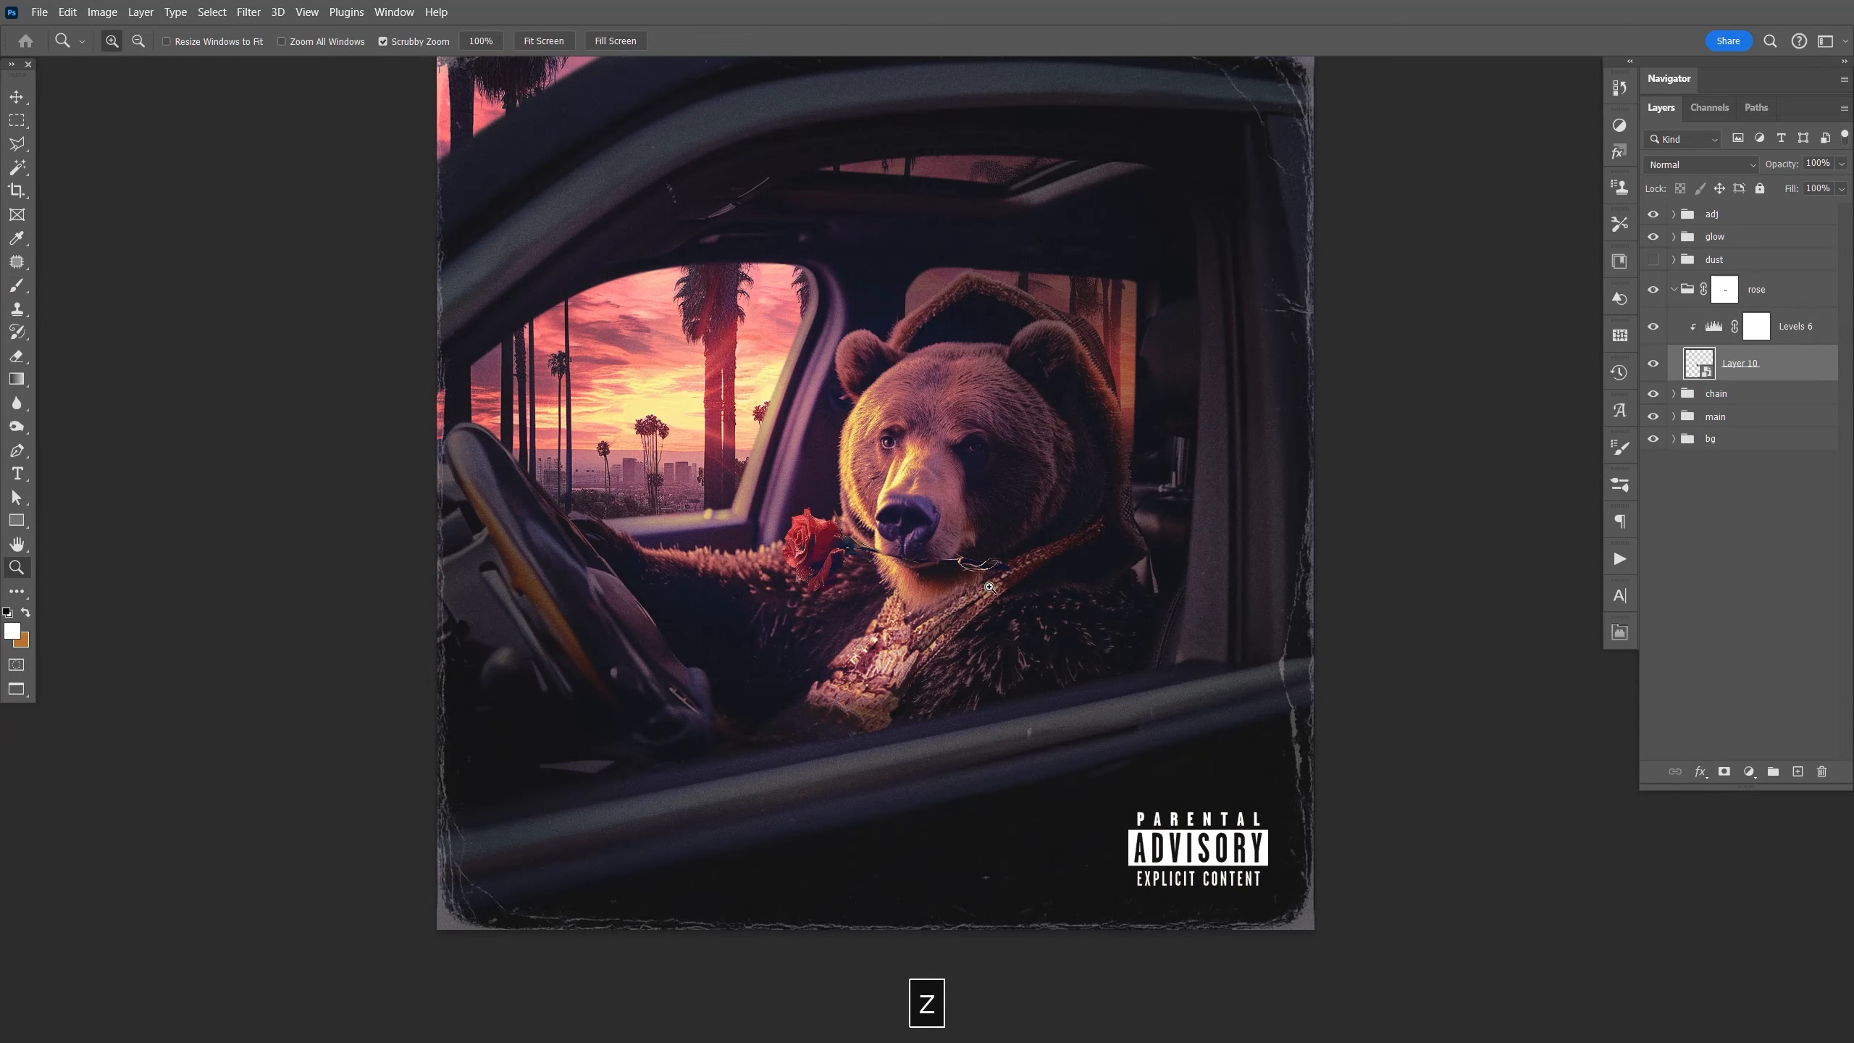
left_click_drag(988, 596, 1077, 628)
key("space")
left_click_drag(911, 495, 1225, 604)
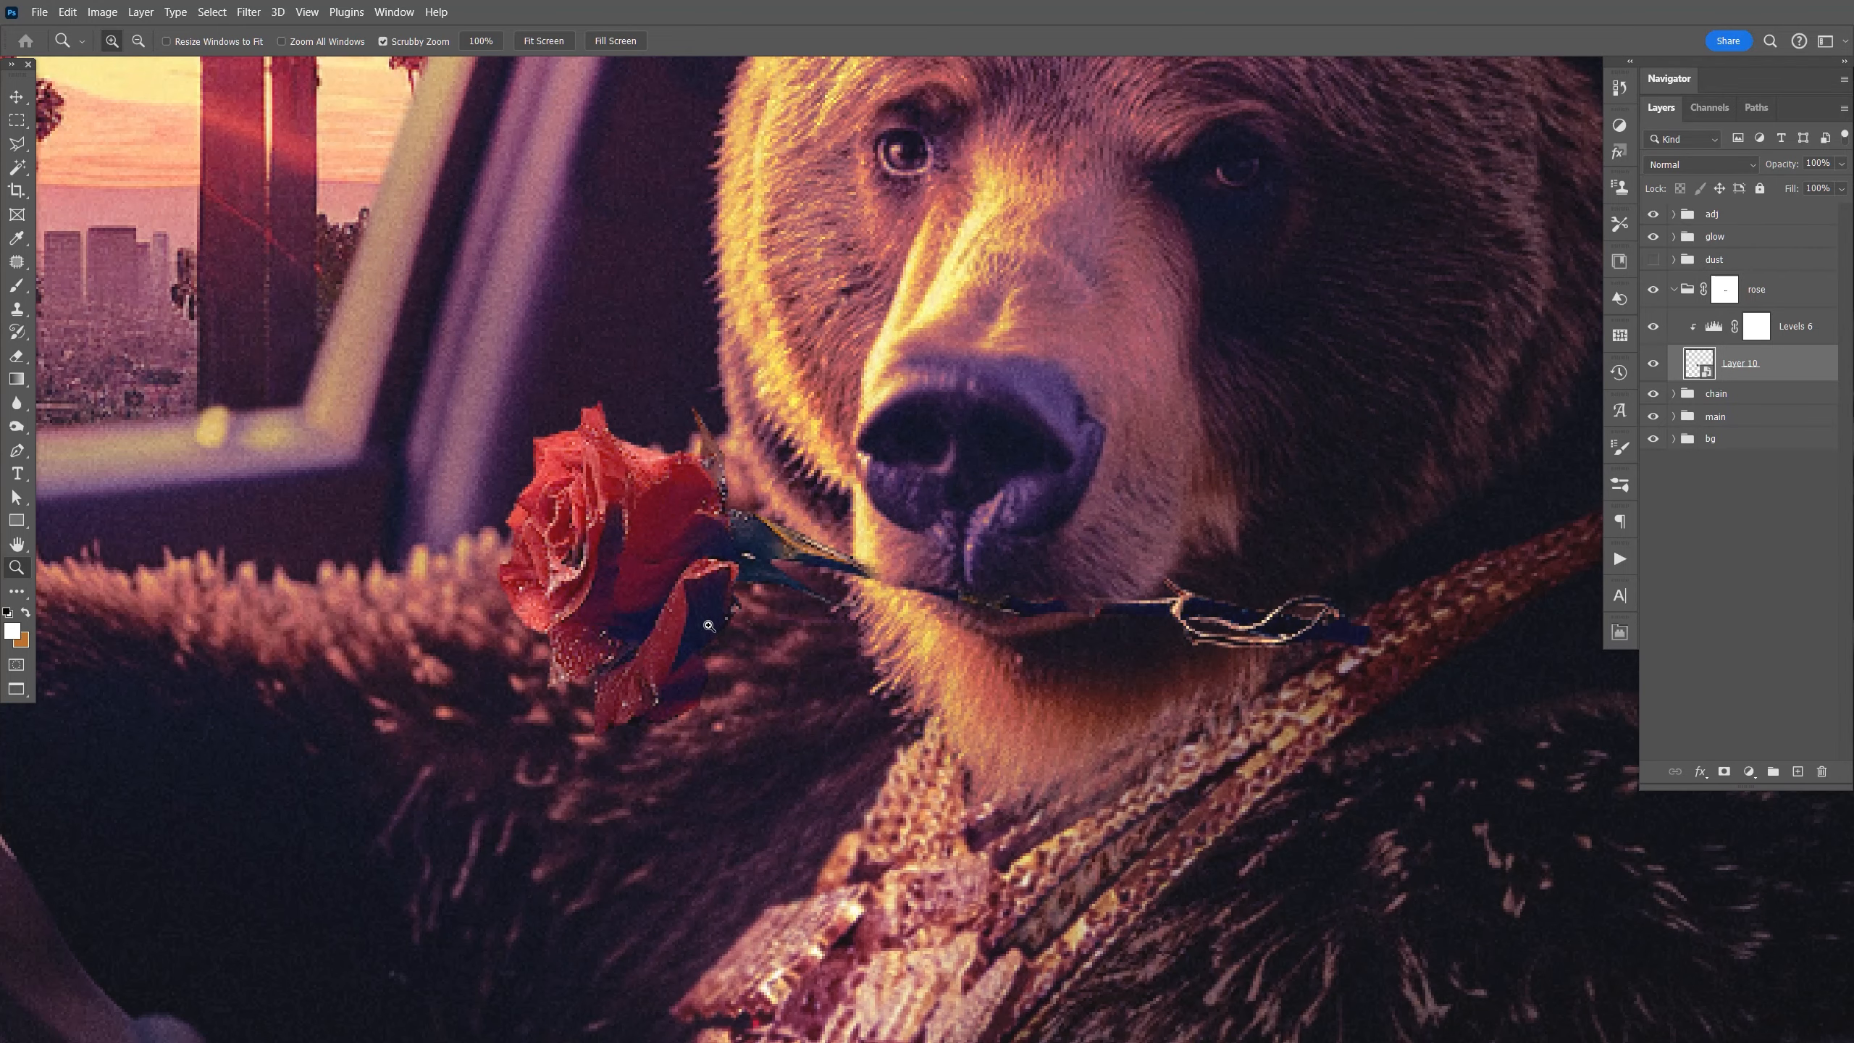
double_click(1699, 363)
left_click(1626, 565)
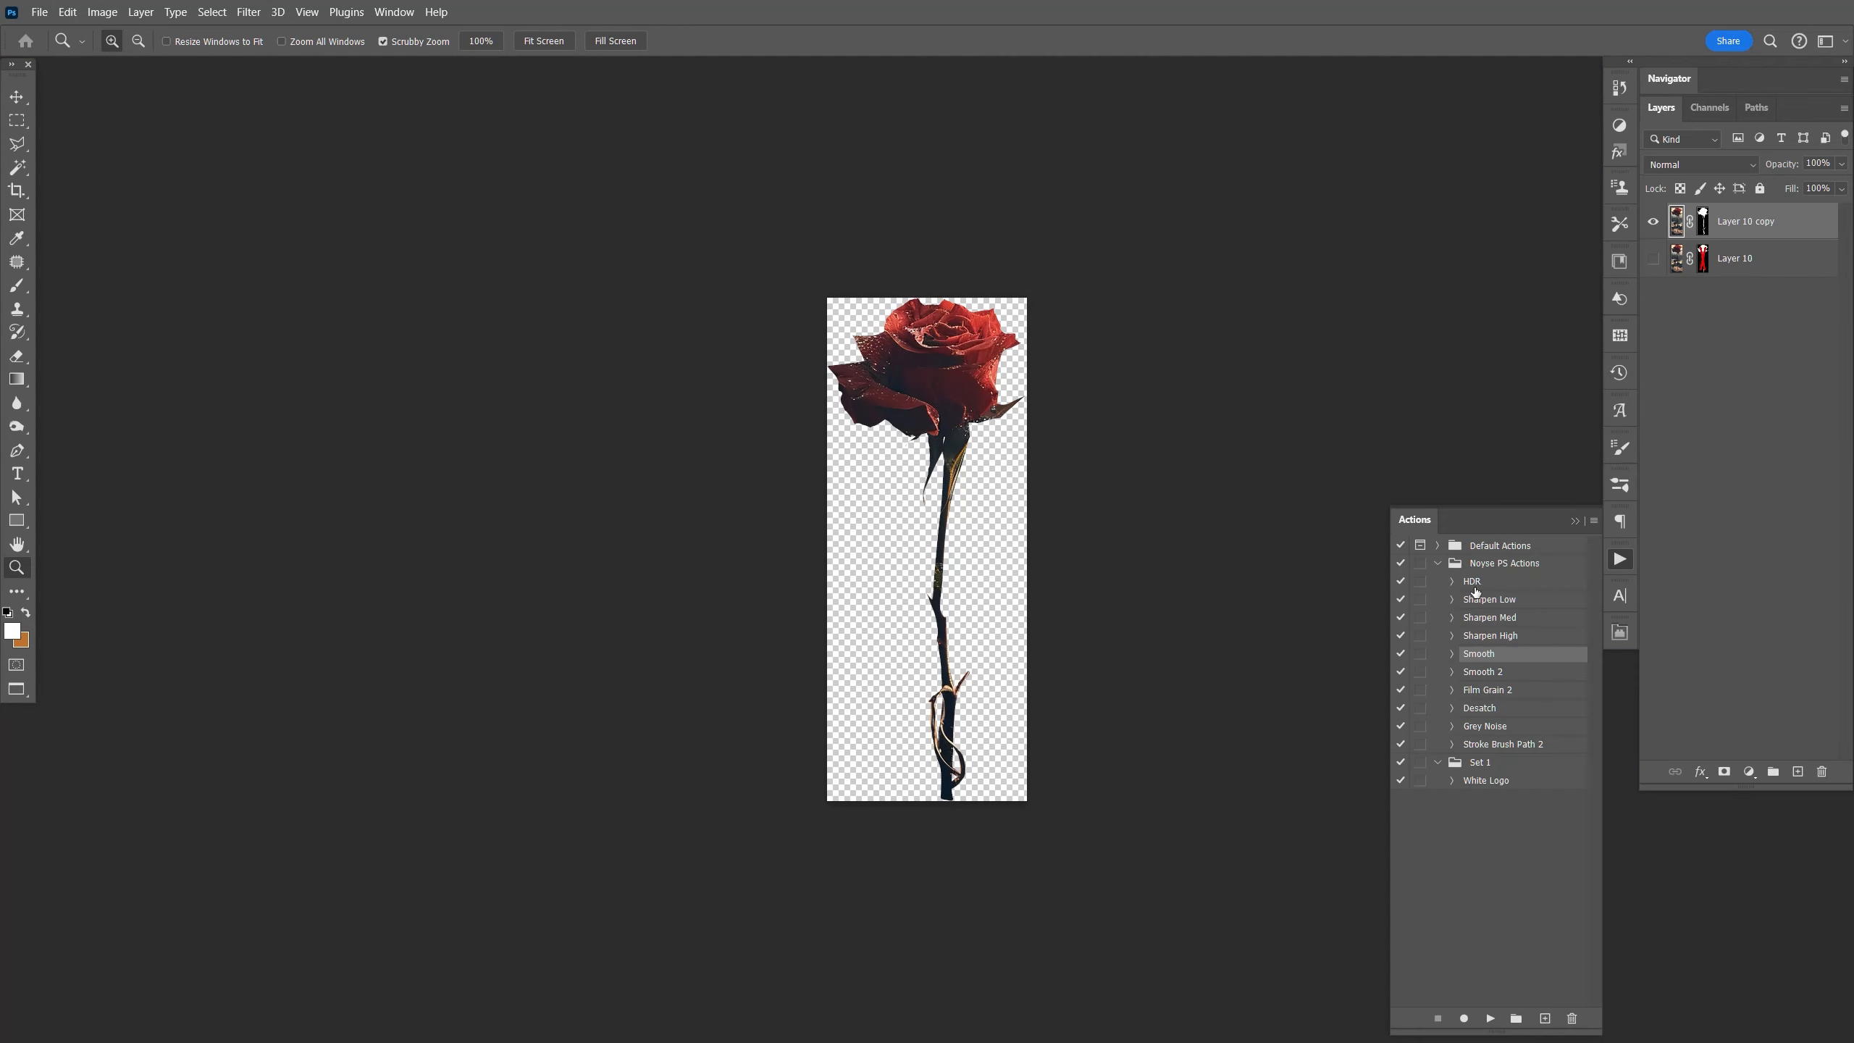
left_click(1503, 713)
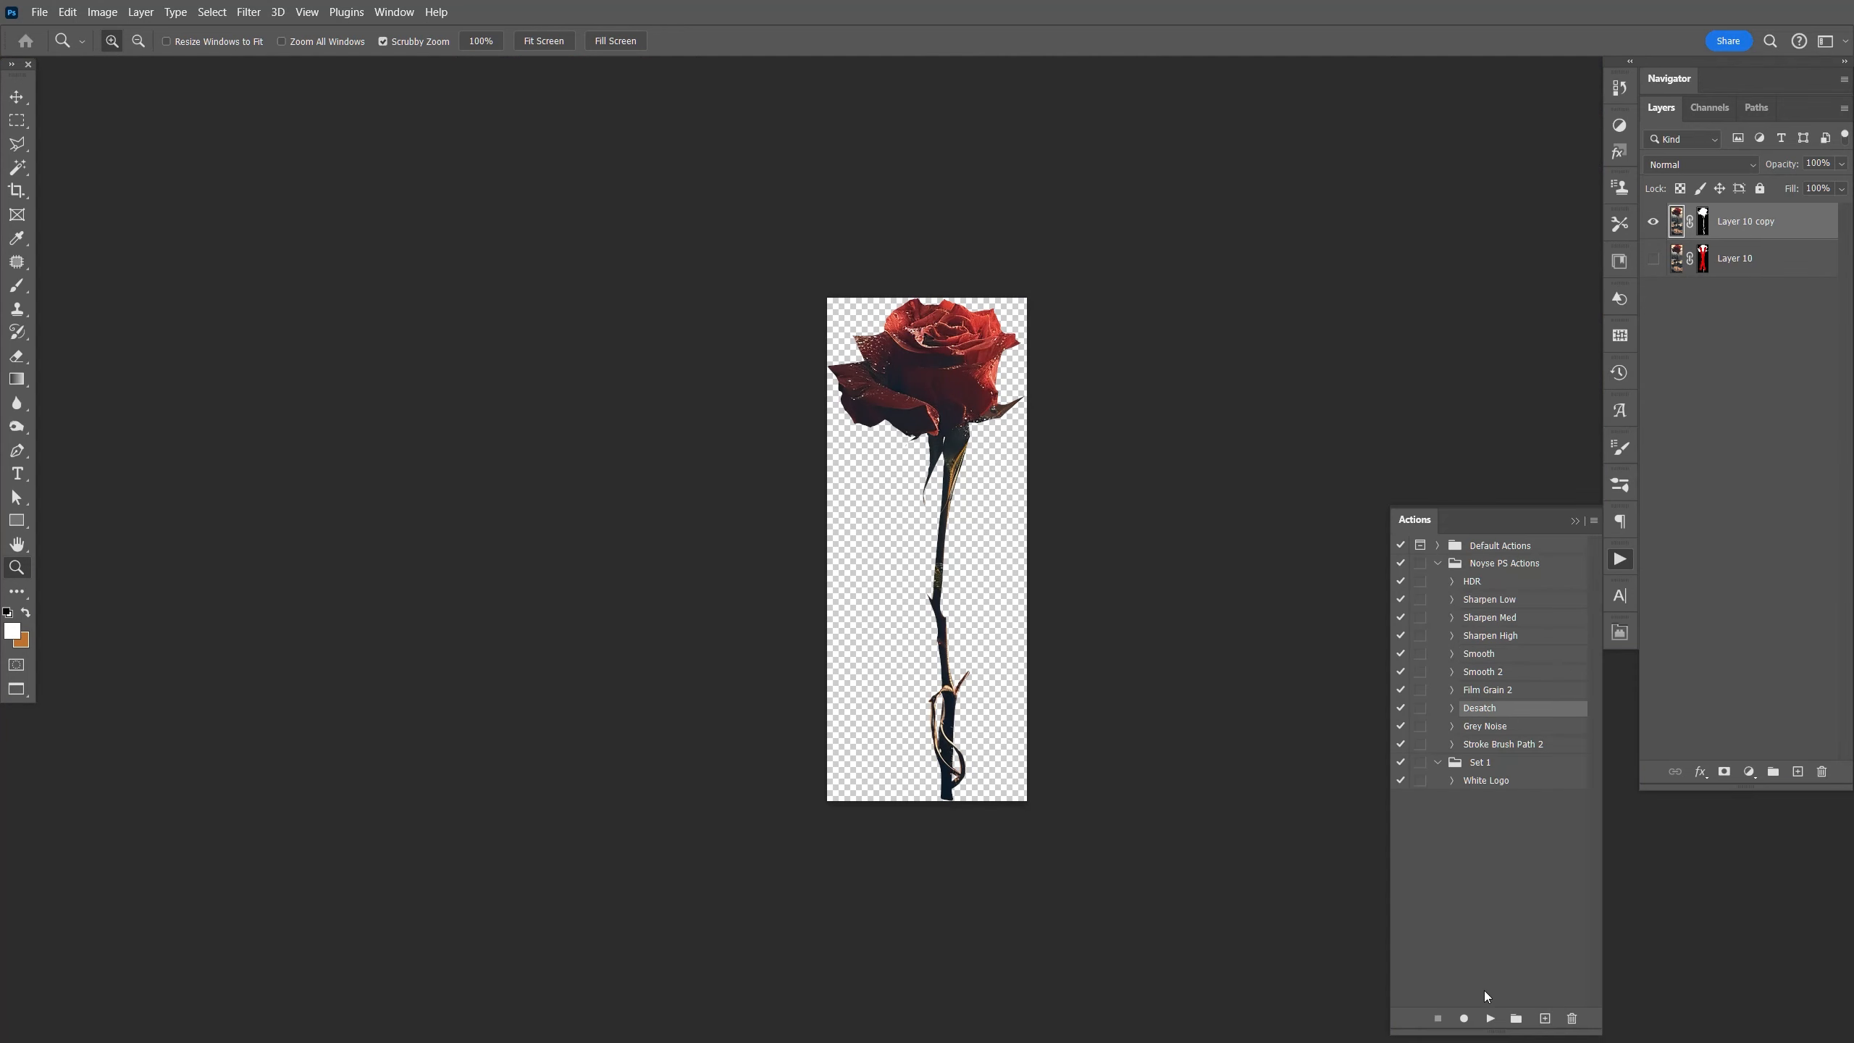
left_click(1627, 564)
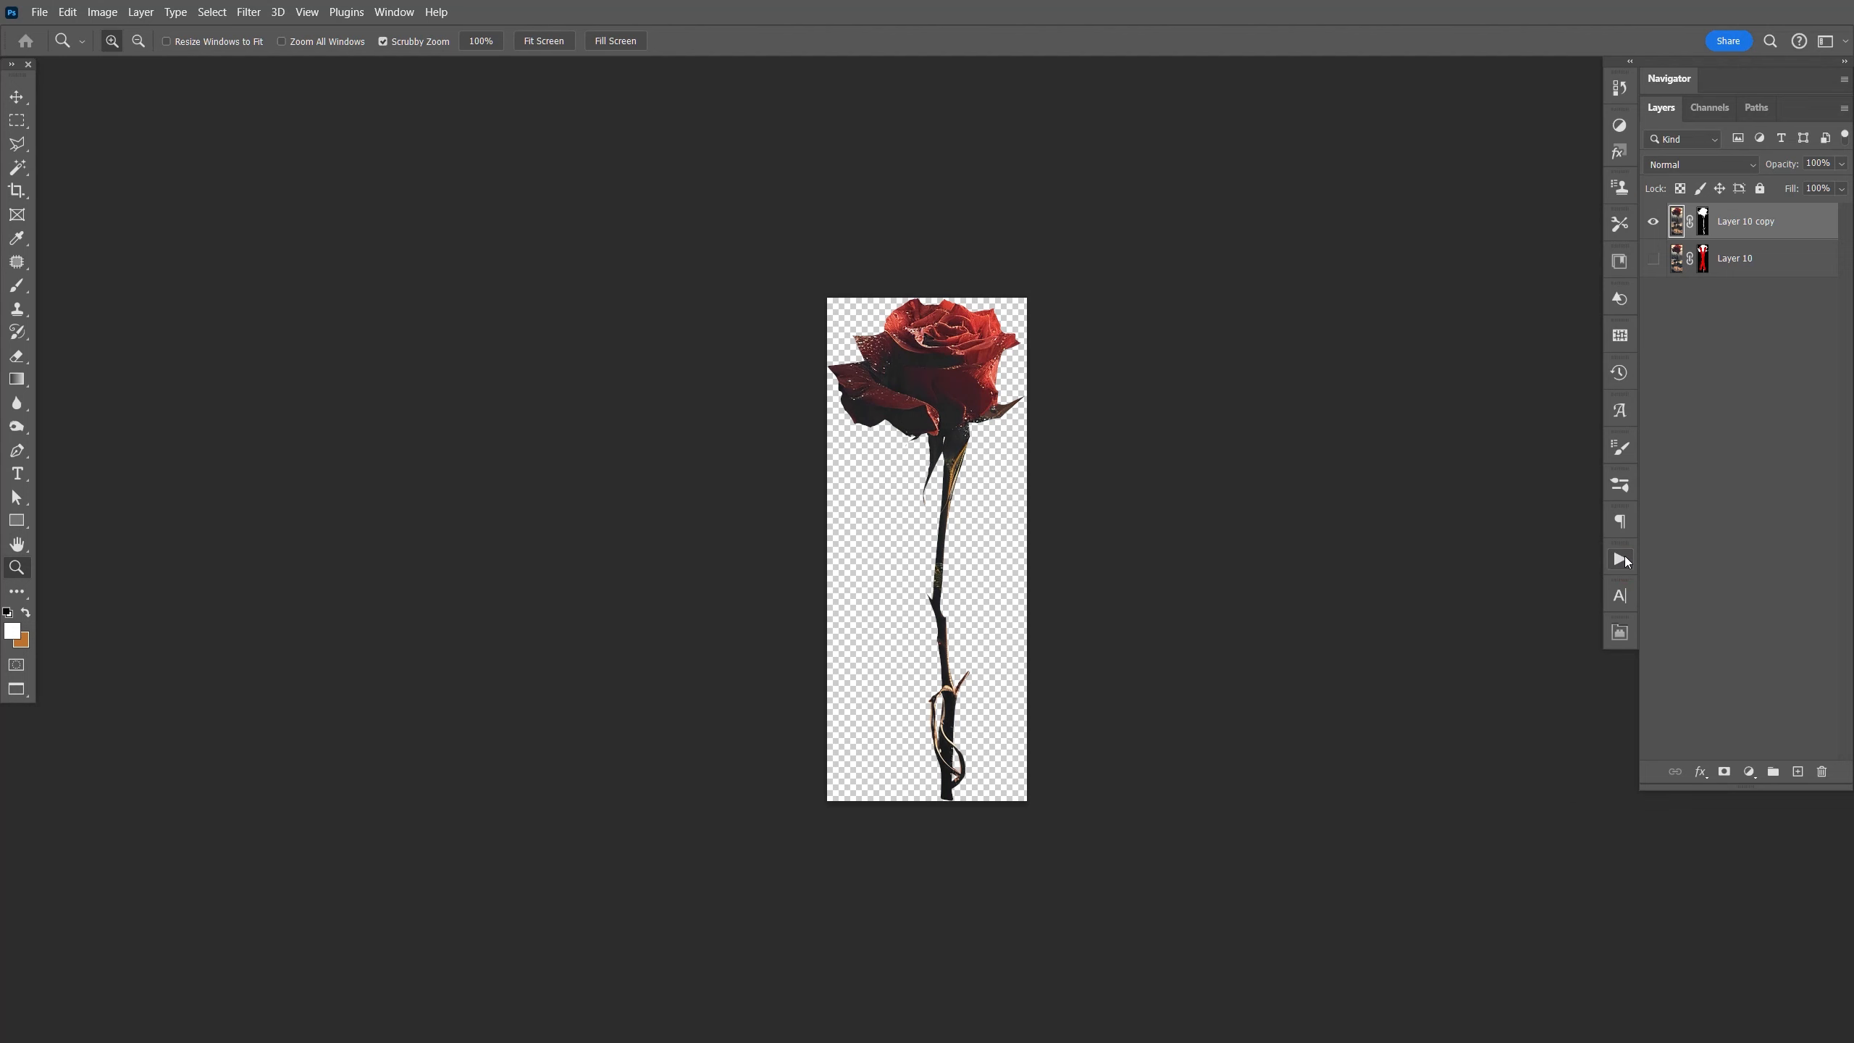
key("ctrl+w")
Apply a Box Blur smart filter with a 1-pixel radius to the rose layer.
key("z")
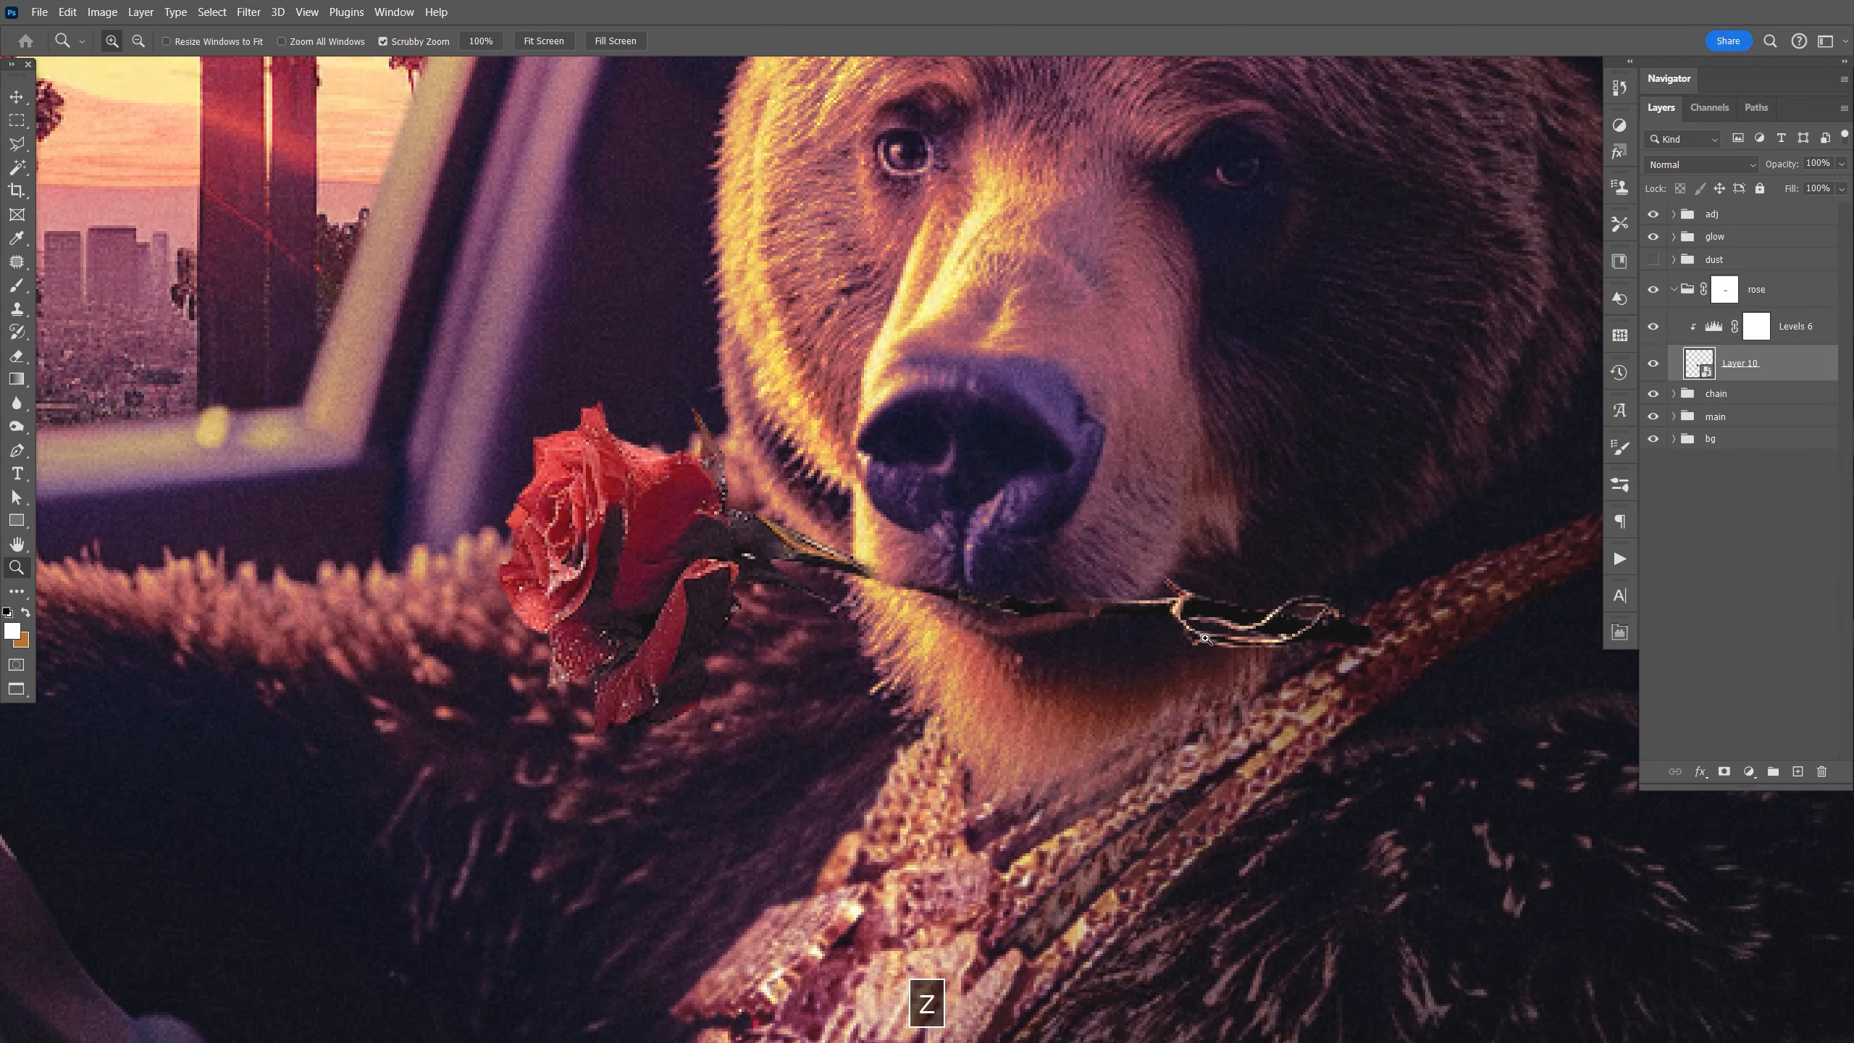
key("space")
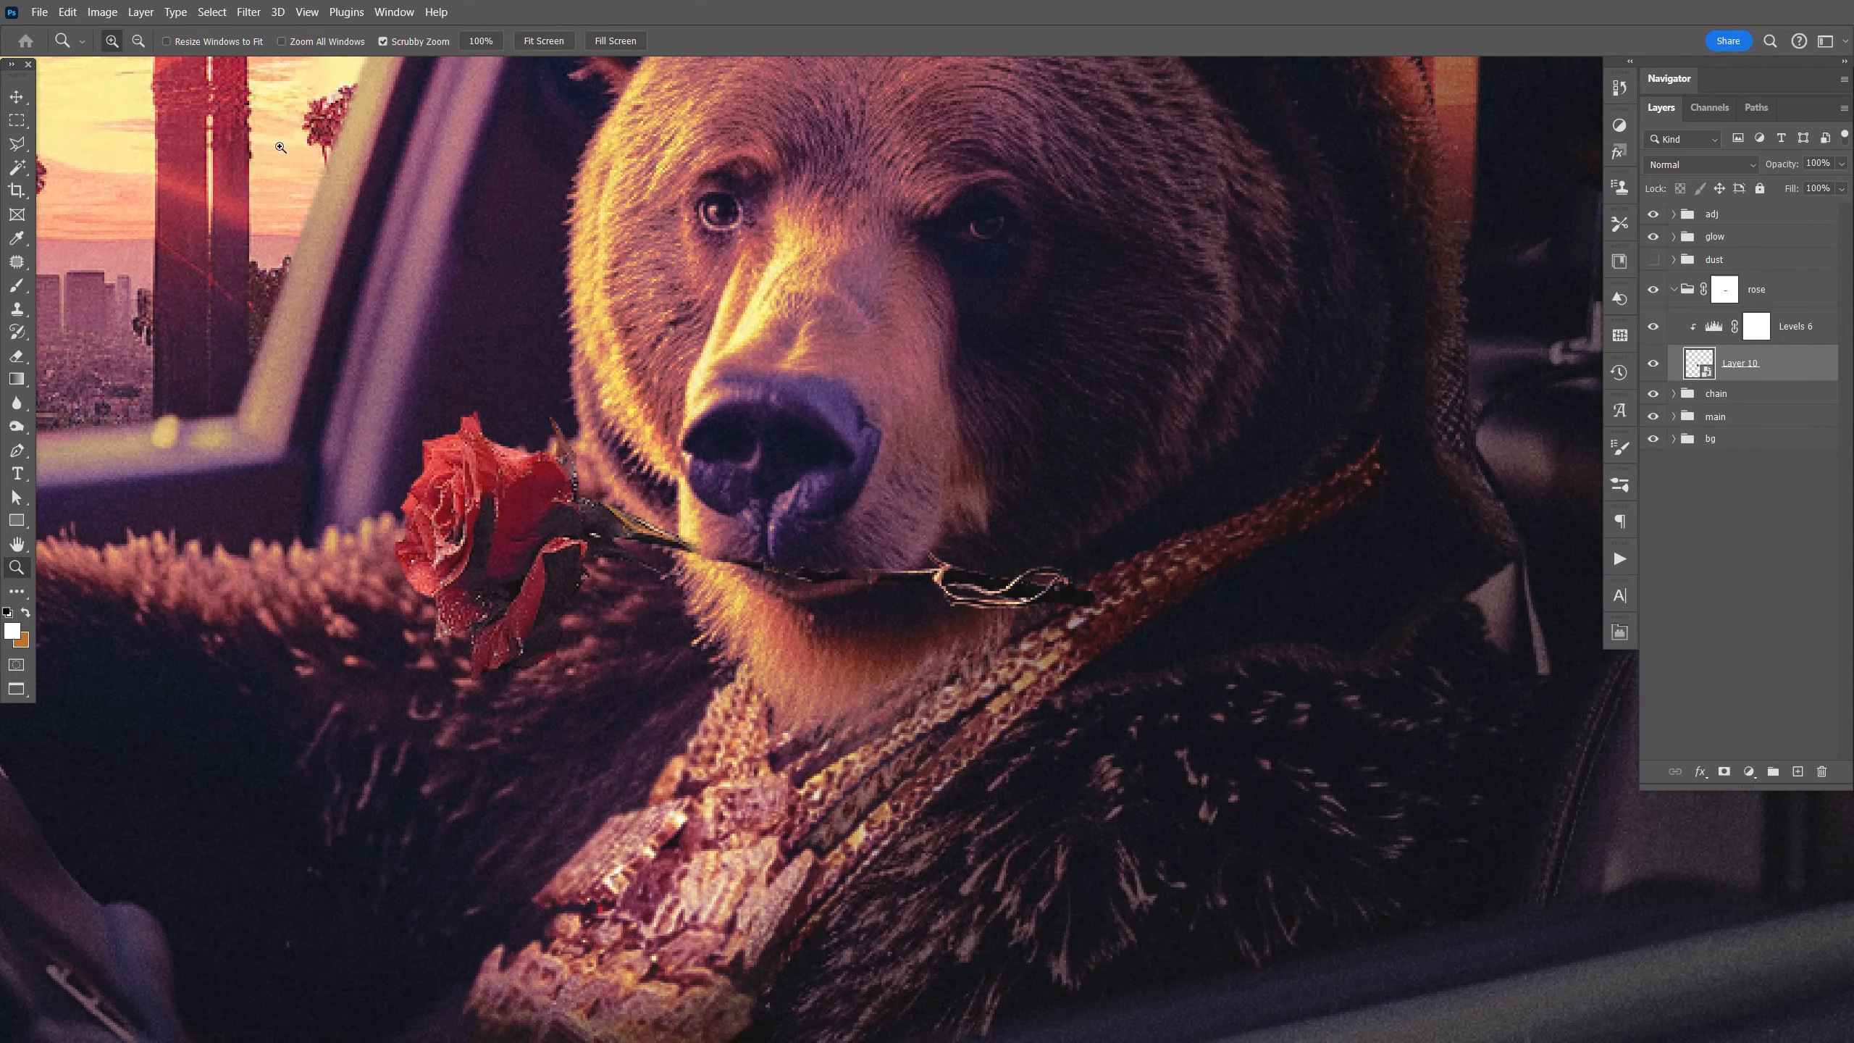
left_click(248, 13)
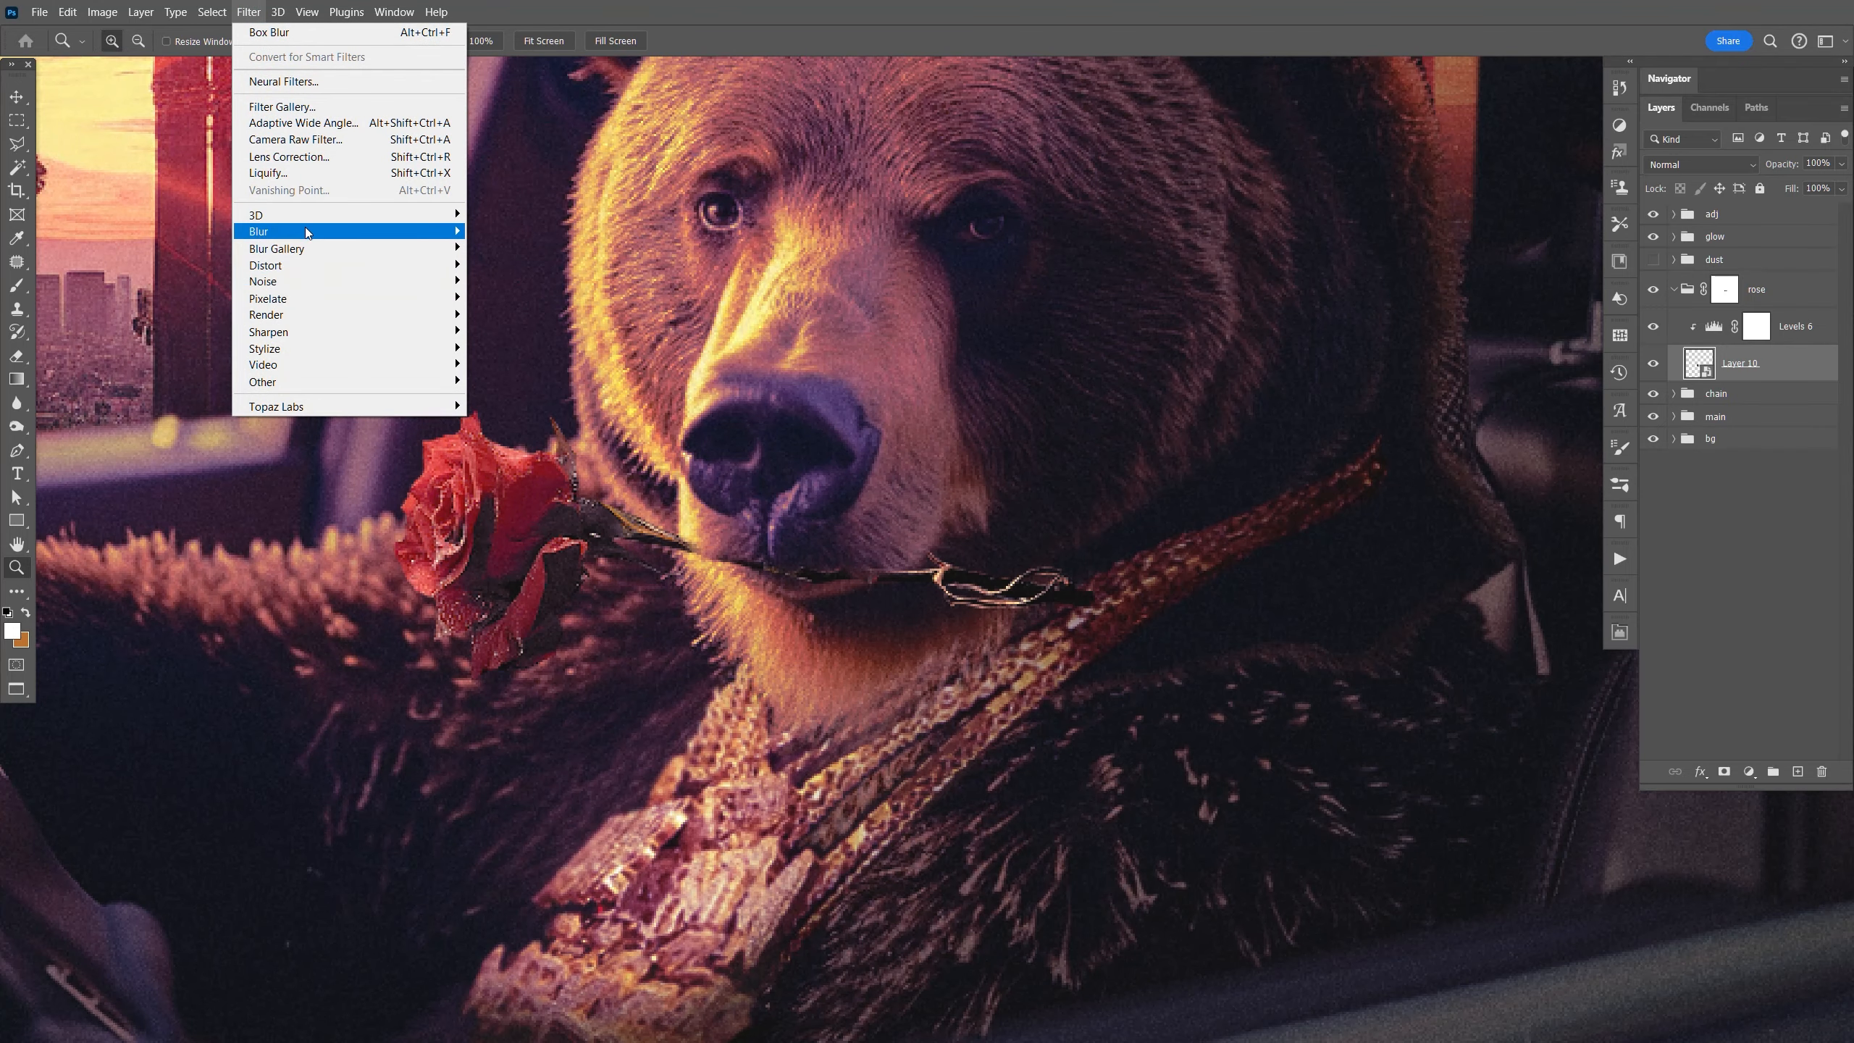
mouse_move(447, 230)
left_click(503, 280)
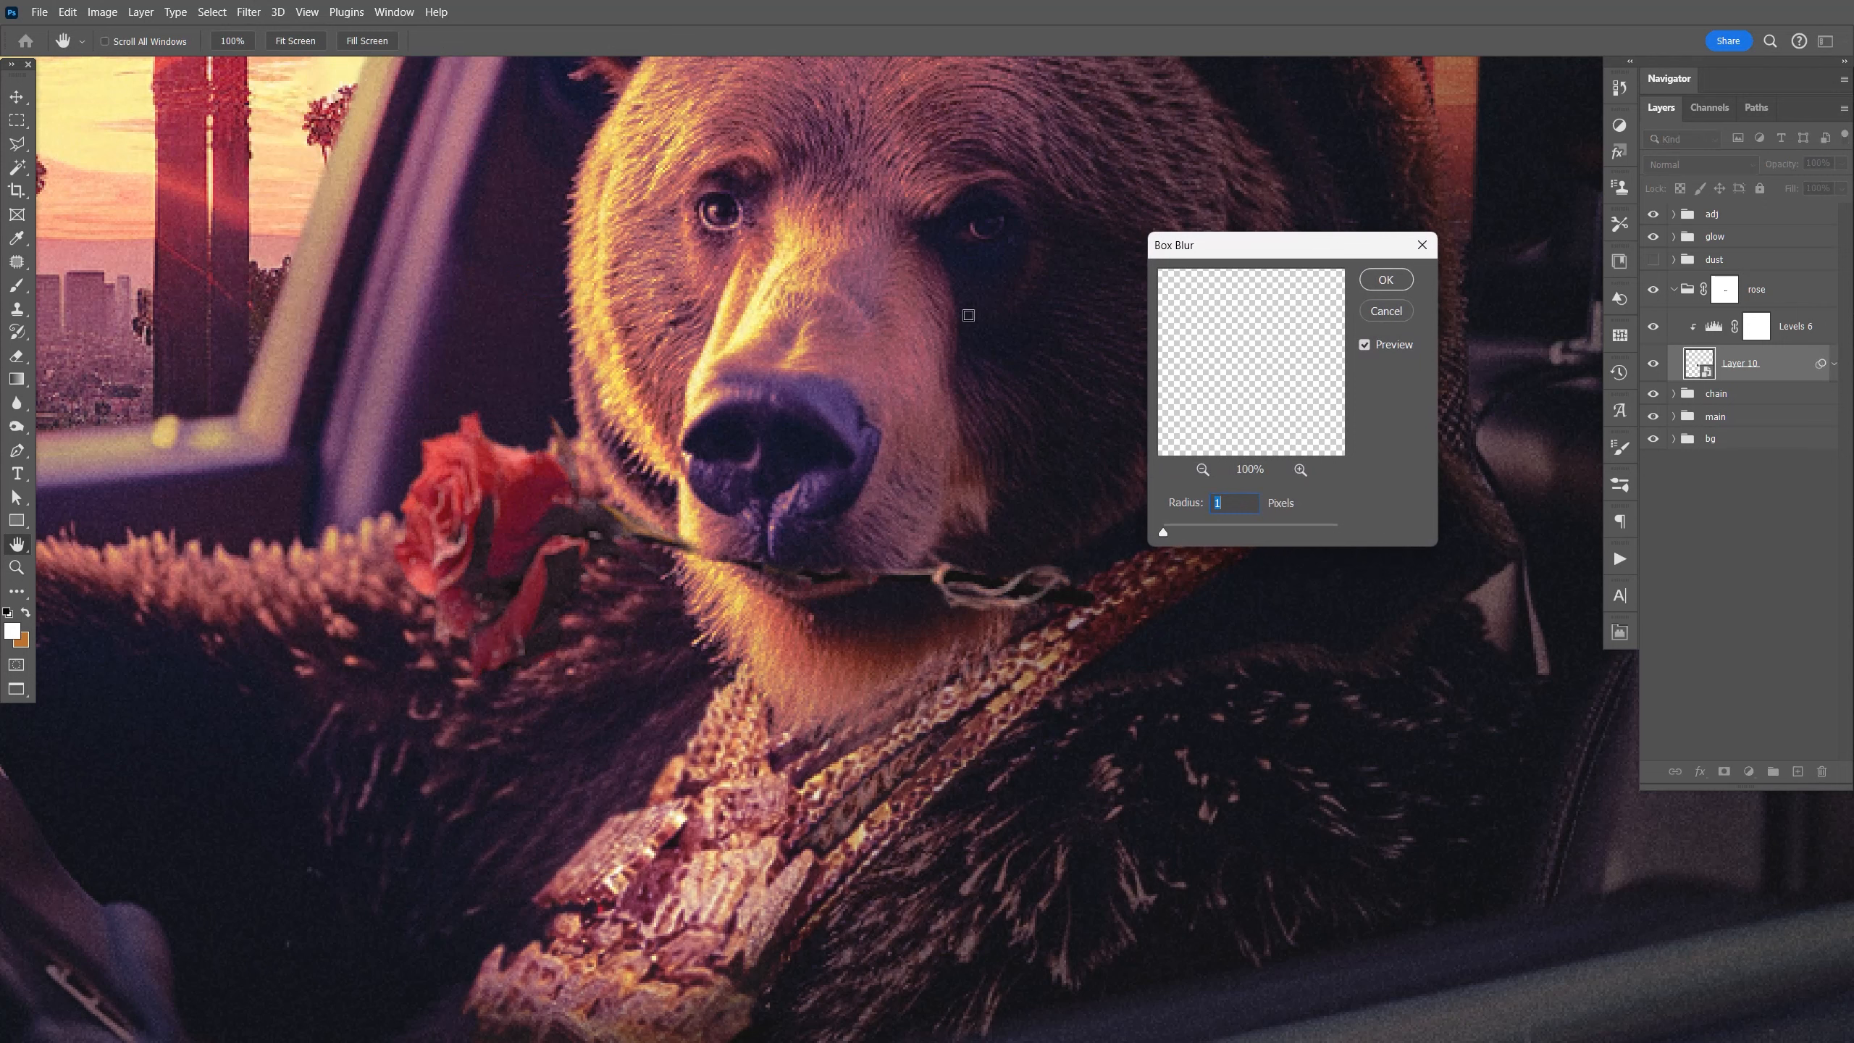
left_click(1387, 281)
Paint the Box Blur filter mask with a soft 90 px brush to keep the flower and stem sharp, and save the document.
key("b")
key("bracketright")
key("bracketright")
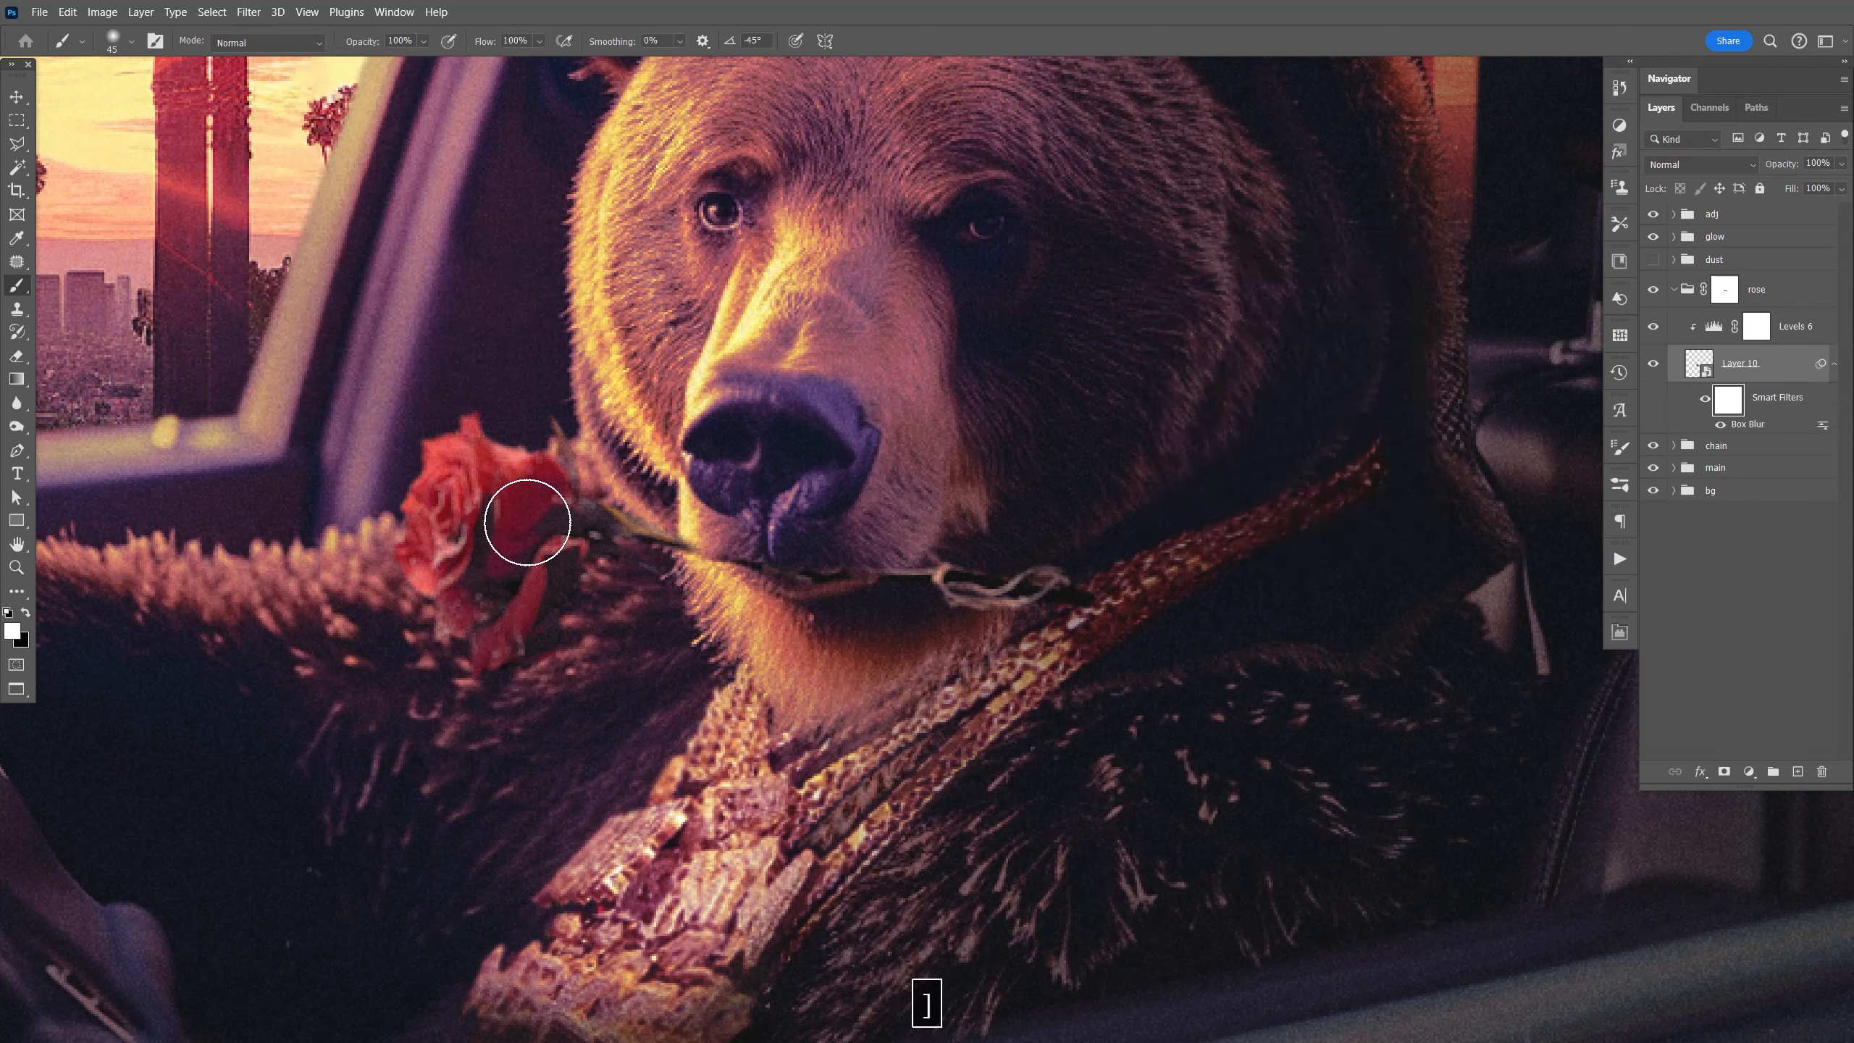
key("shift+bracketleft")
key("bracketright")
key("bracketright")
key("bracketright")
key("bracketright")
key("bracketright")
key("x")
mouse_move(476, 493)
left_mouse_down()
mouse_move(444, 471)
mouse_move(470, 443)
mouse_move(582, 429)
mouse_move(777, 502)
mouse_move(784, 468)
mouse_move(972, 426)
mouse_move(998, 477)
mouse_move(960, 484)
mouse_move(1018, 484)
left_mouse_up()
key("x")
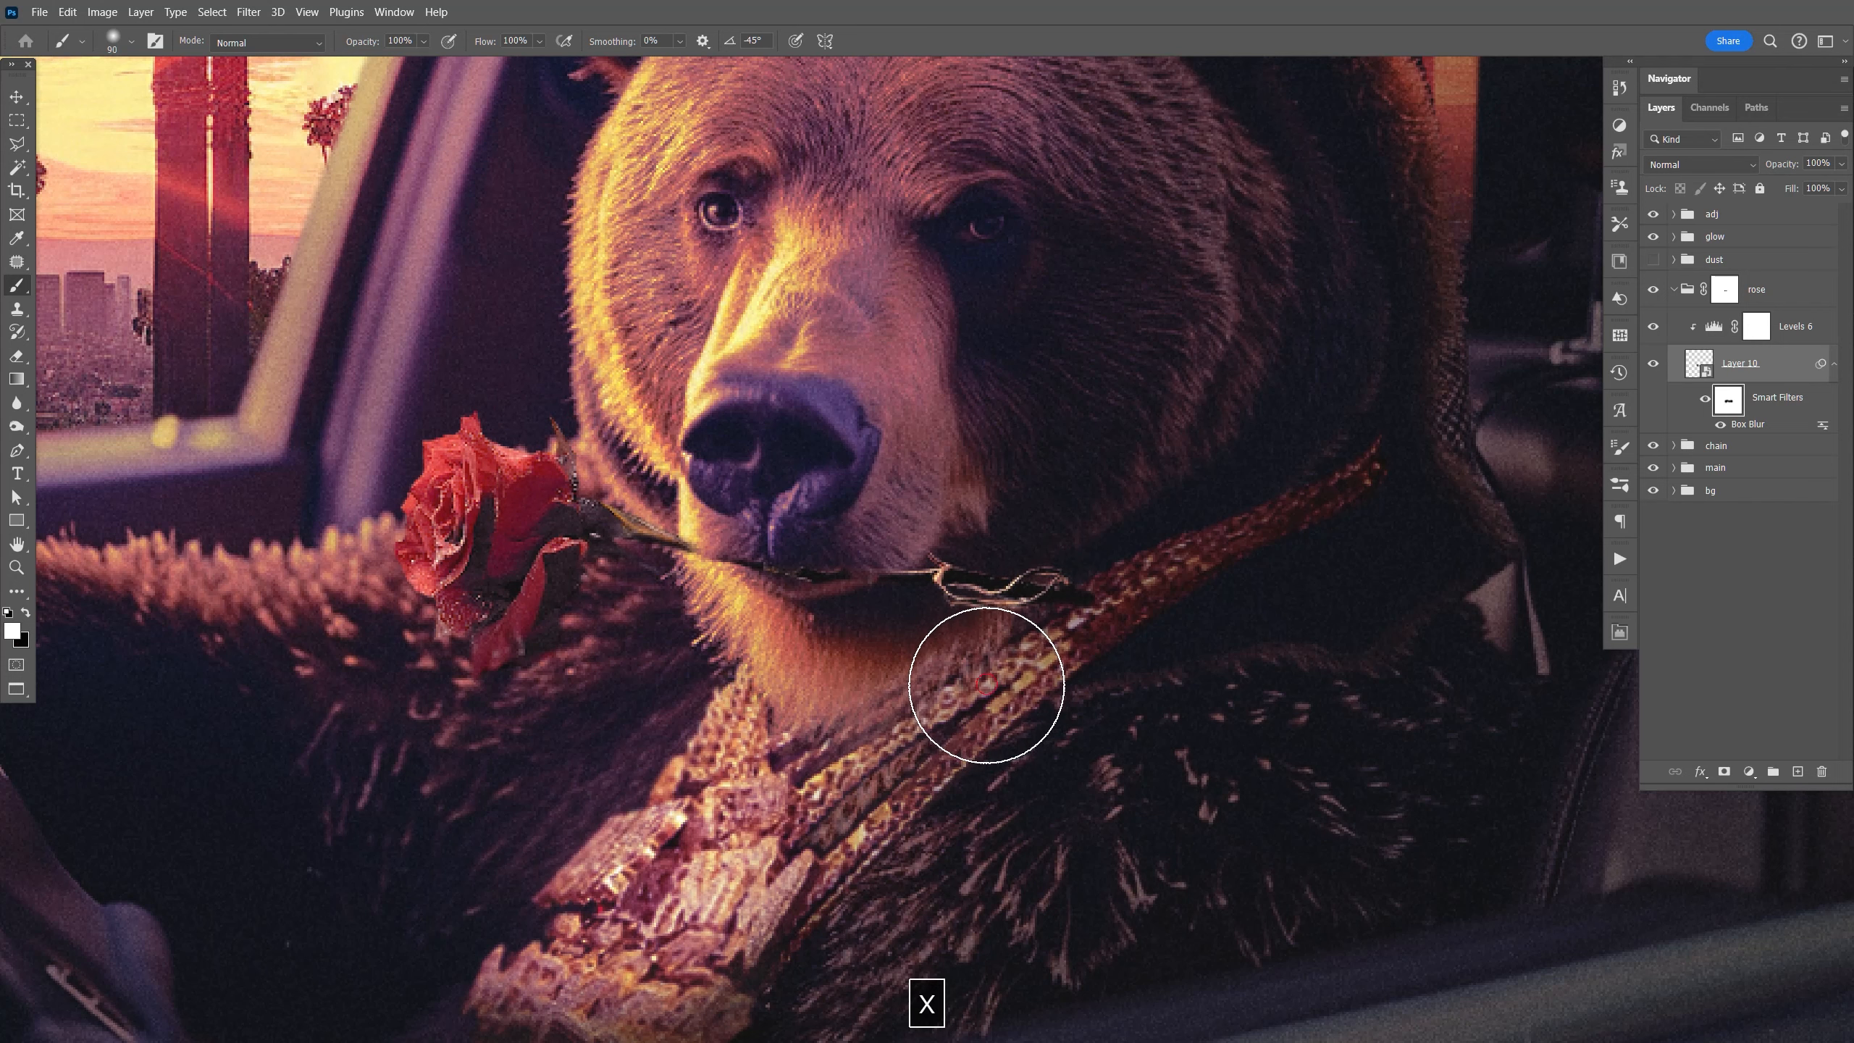
key("x")
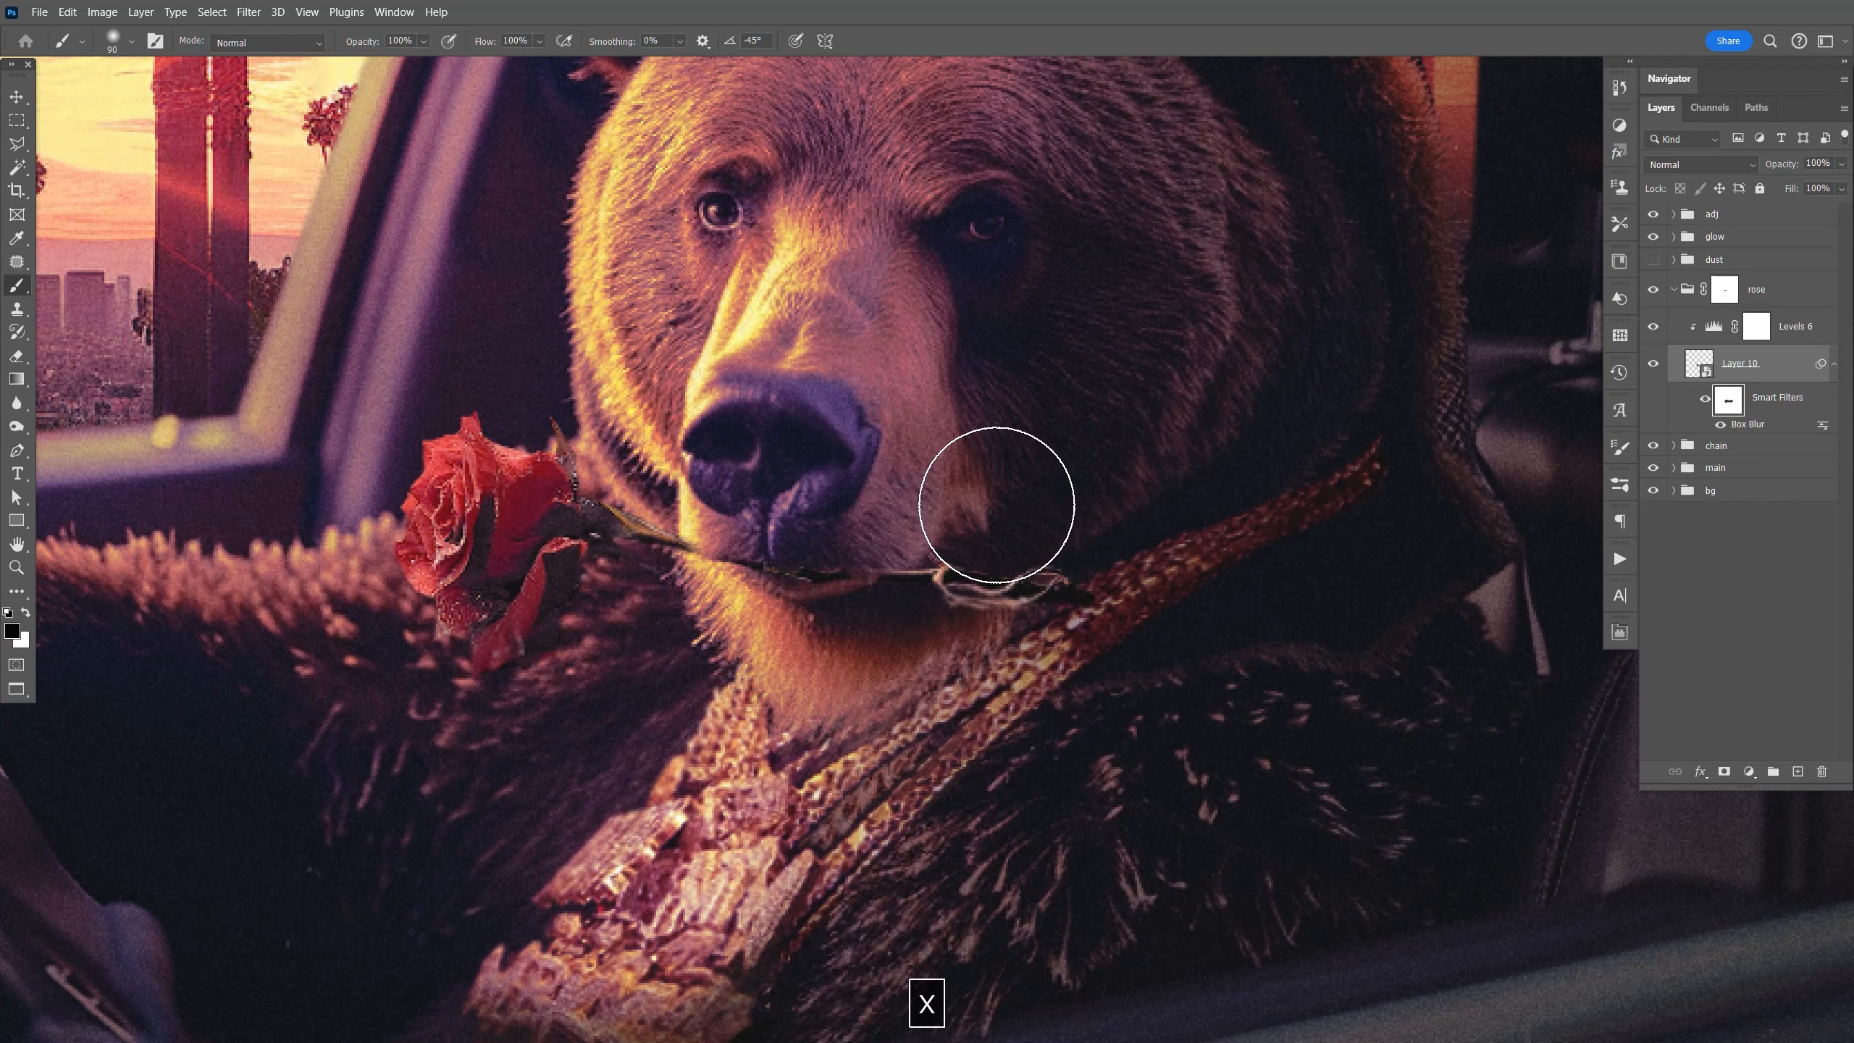
key("ctrl+0")
key("ctrl+s")
key("v")
left_click_drag(1045, 520, 1094, 532)
key("ctrl+s")
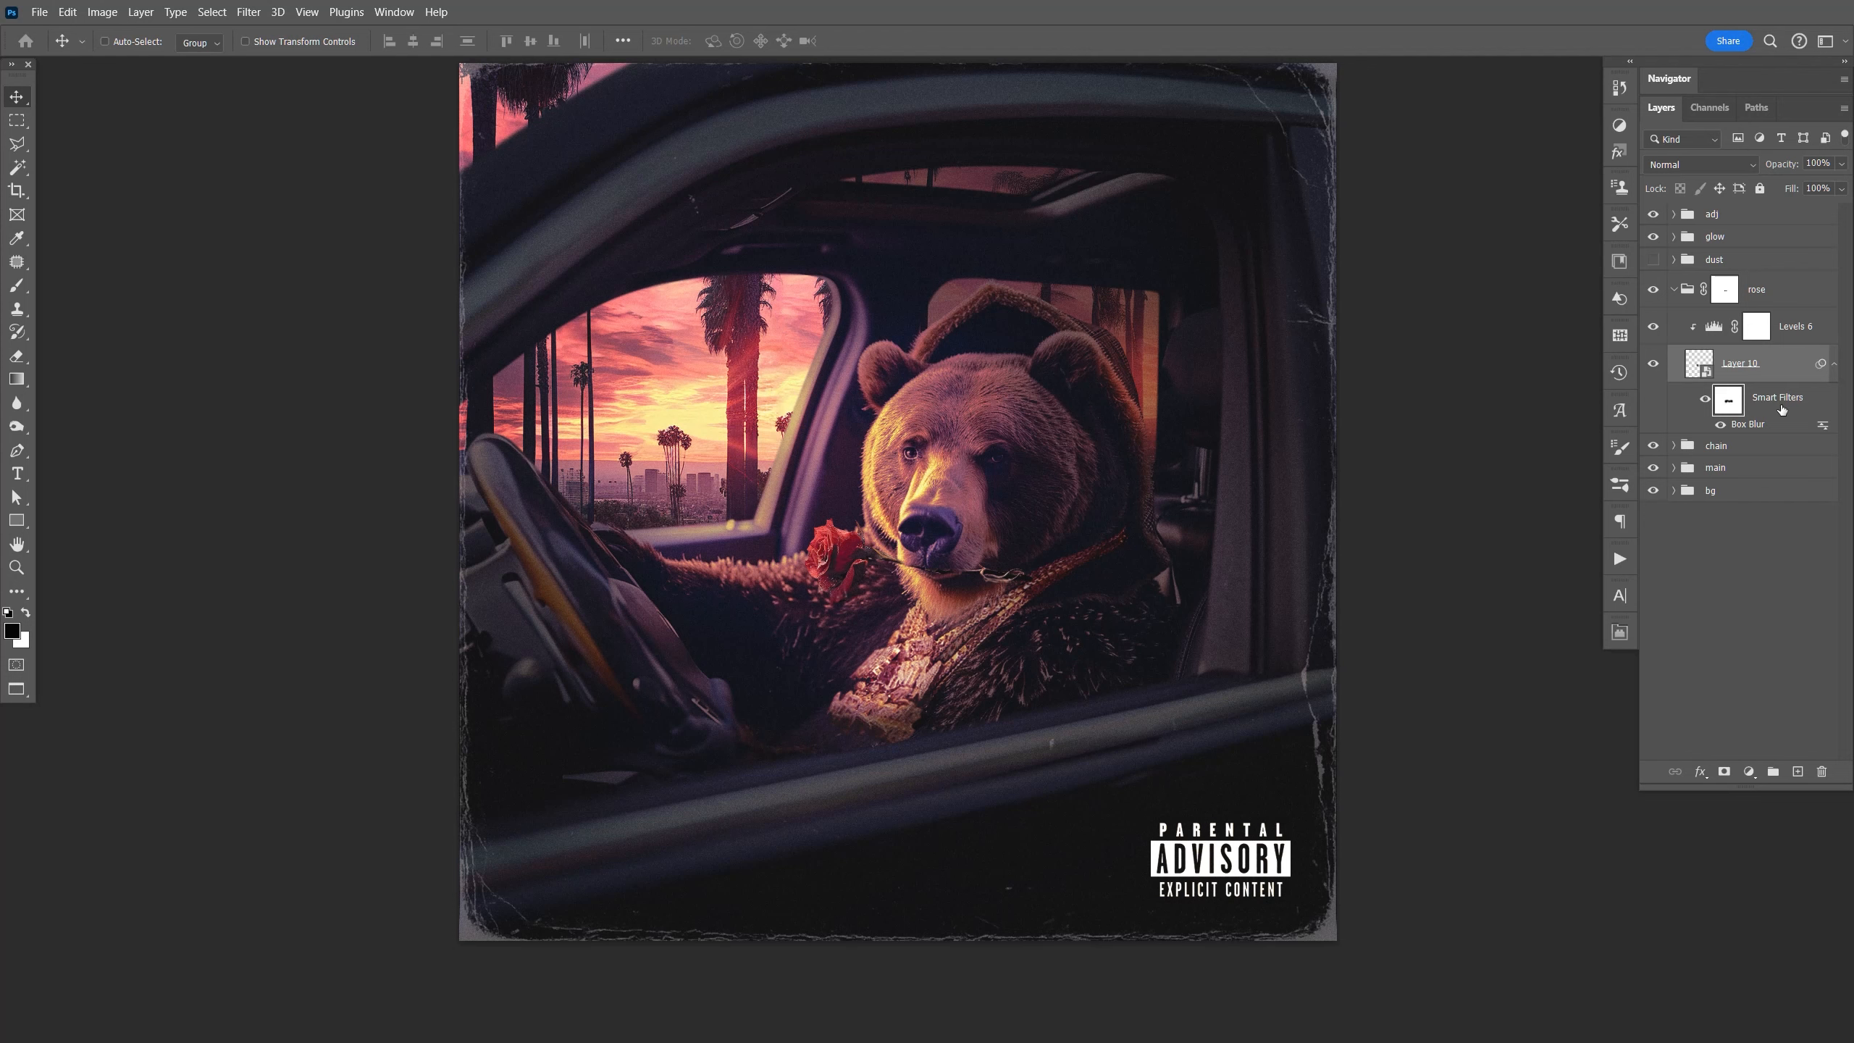
Select the rose layer with its Levels adjustment and flip them horizontally in Free Transform.
left_click(1797, 329, "shift")
key("ctrl+t")
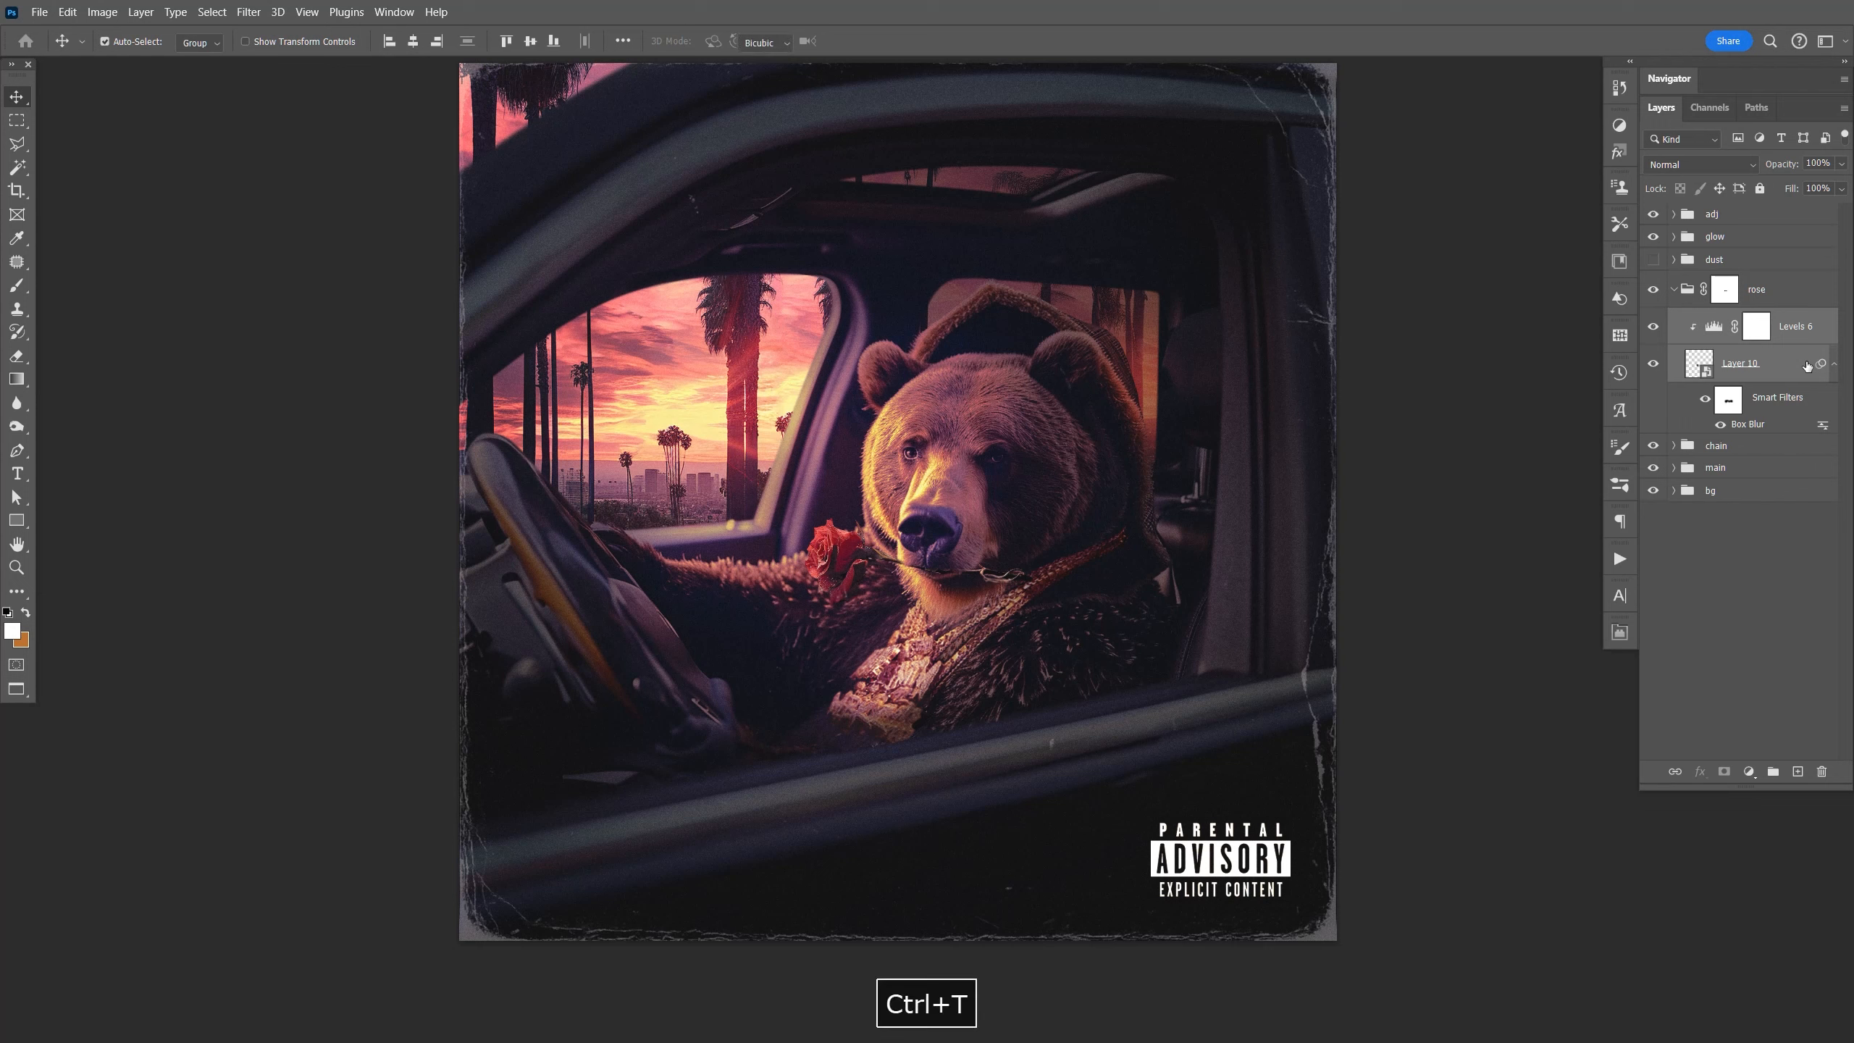
right_click(850, 570)
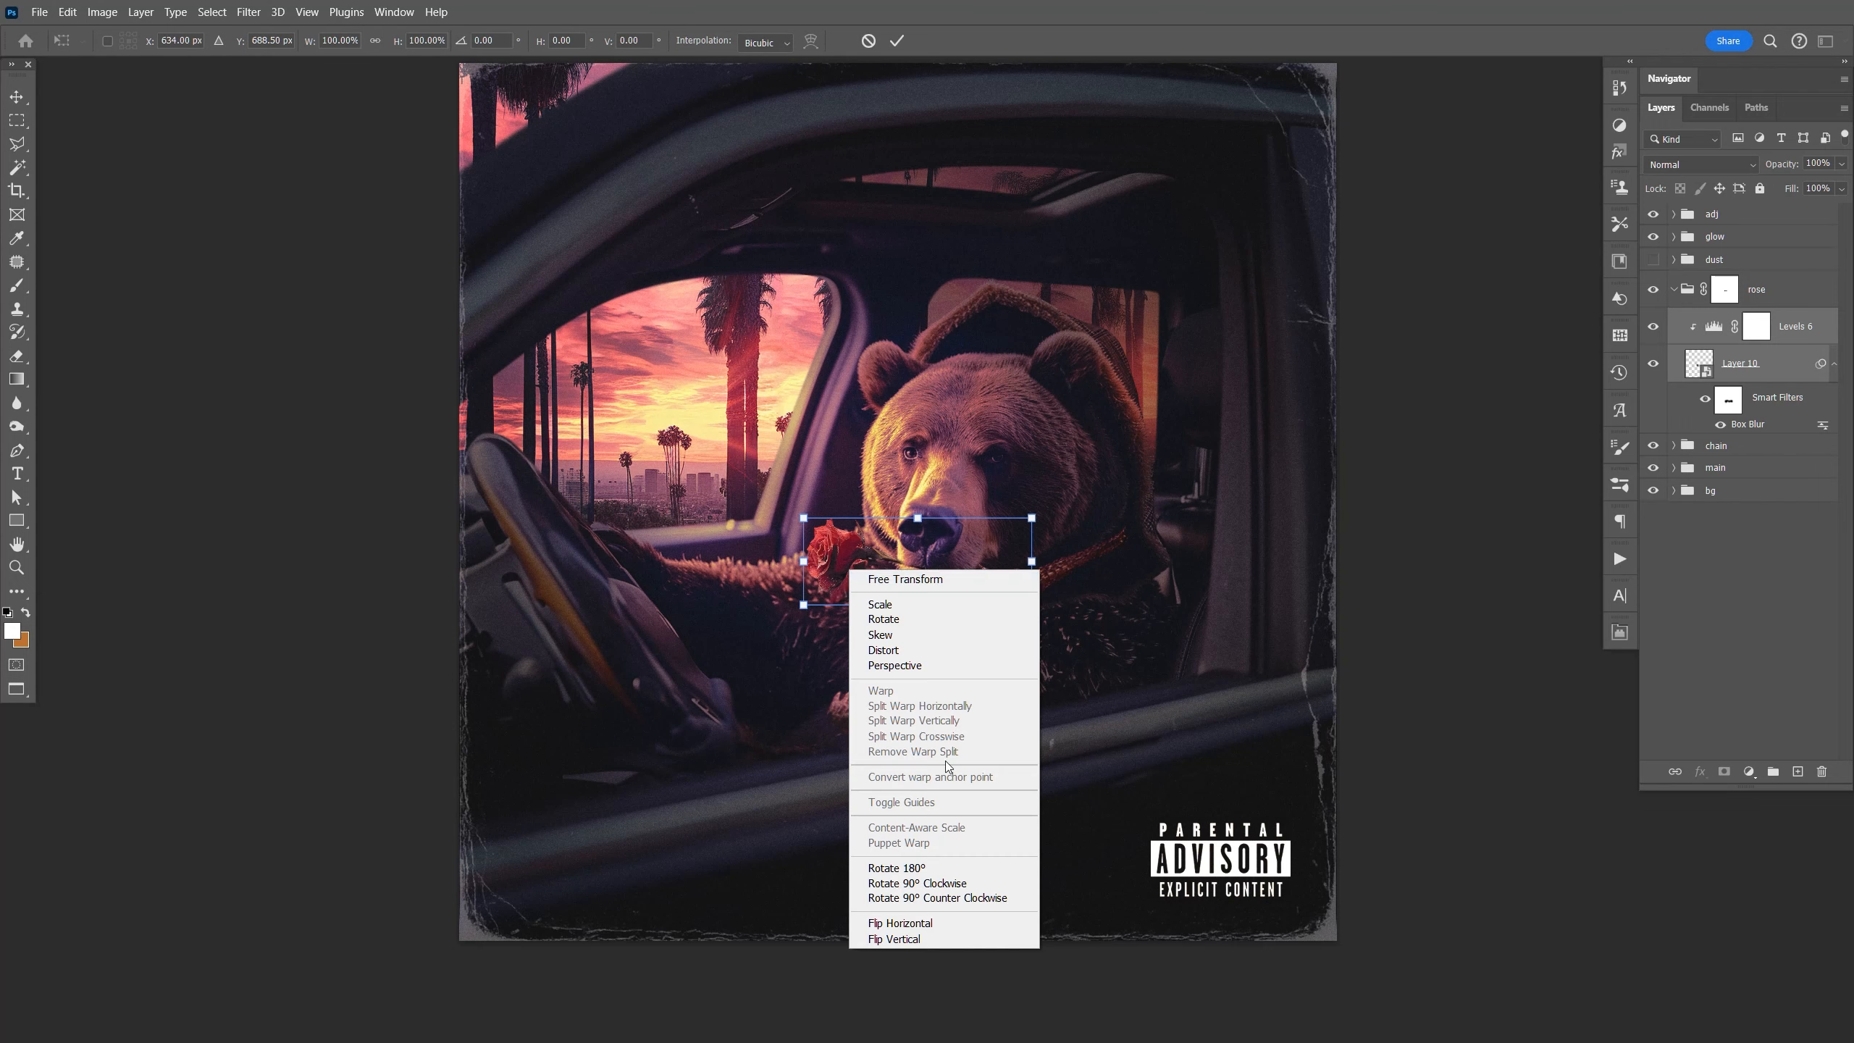
left_click(962, 923)
Rotate and reposition the flipped rose so its stem crosses the bear's mouth, apply the transform, and save.
left_click_drag(1097, 513, 1102, 544)
left_click_drag(980, 579, 1011, 581)
left_click_drag(1124, 521, 1127, 544)
left_click_drag(1013, 605, 1013, 607)
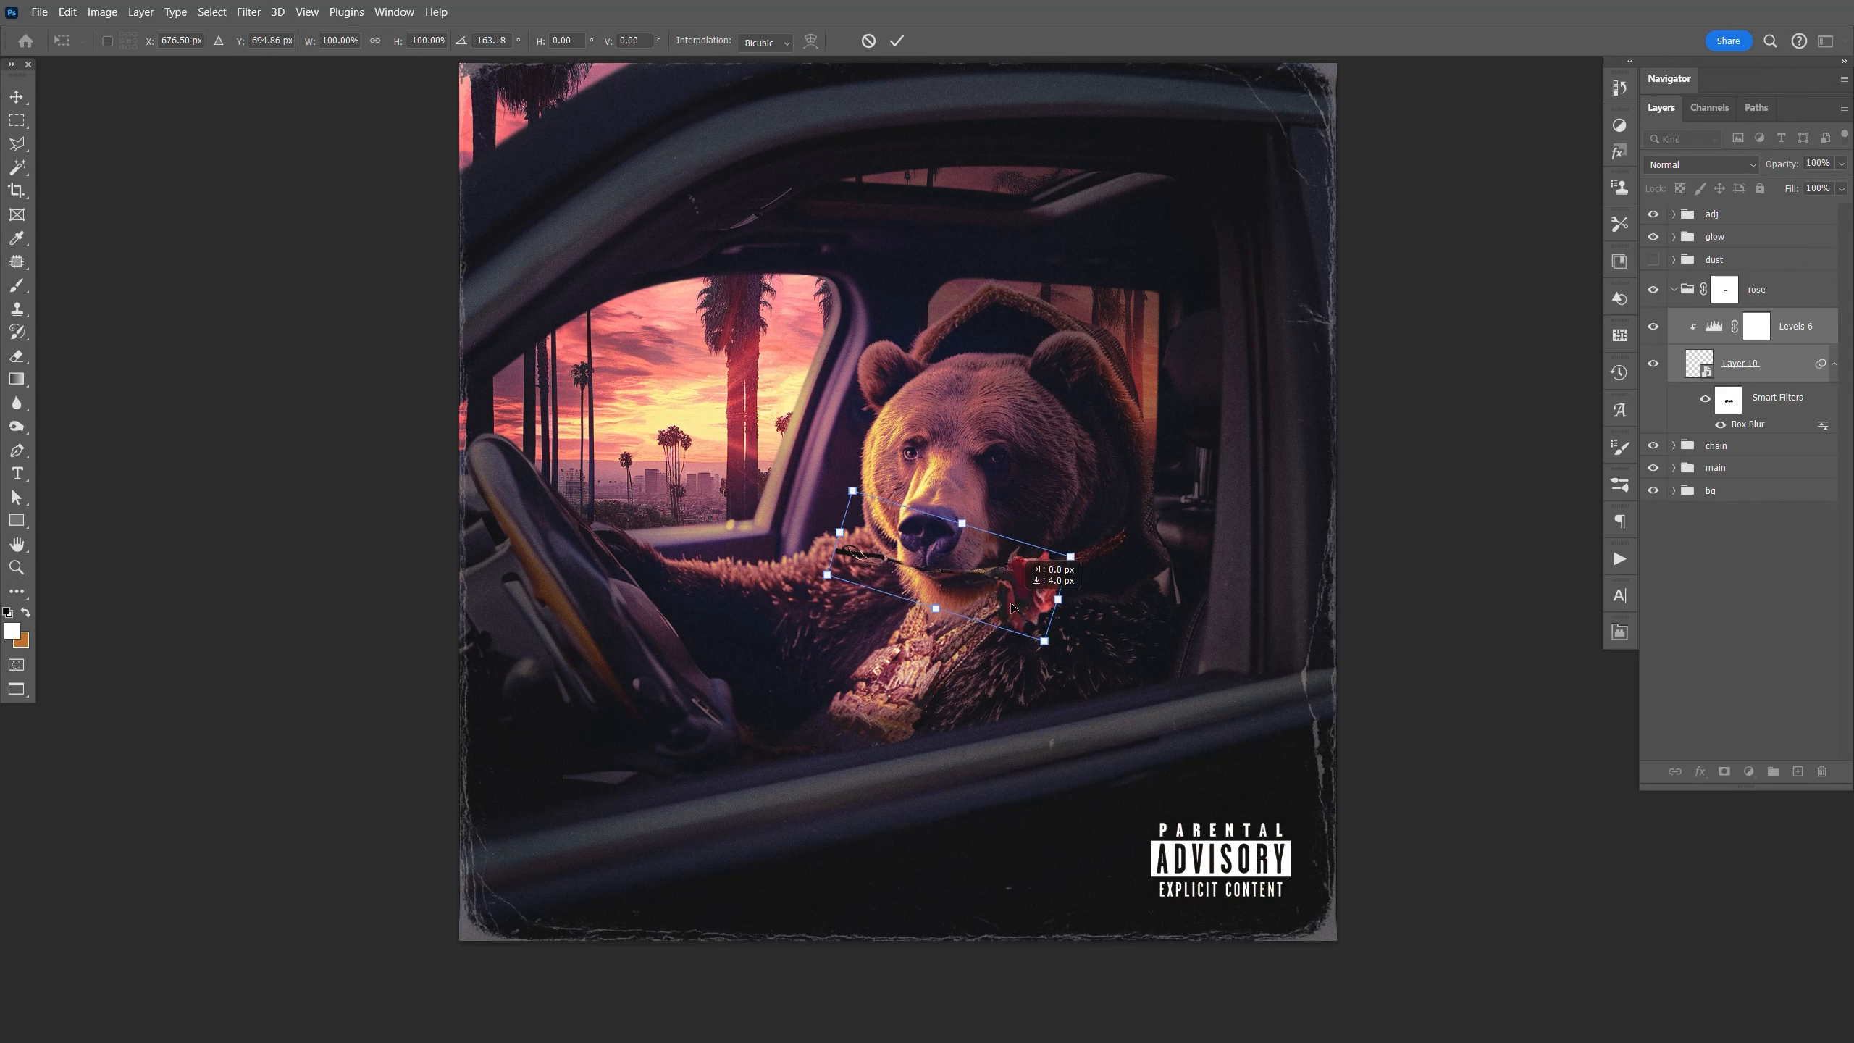
key("Left")
key("Left")
key("Left")
key("Left")
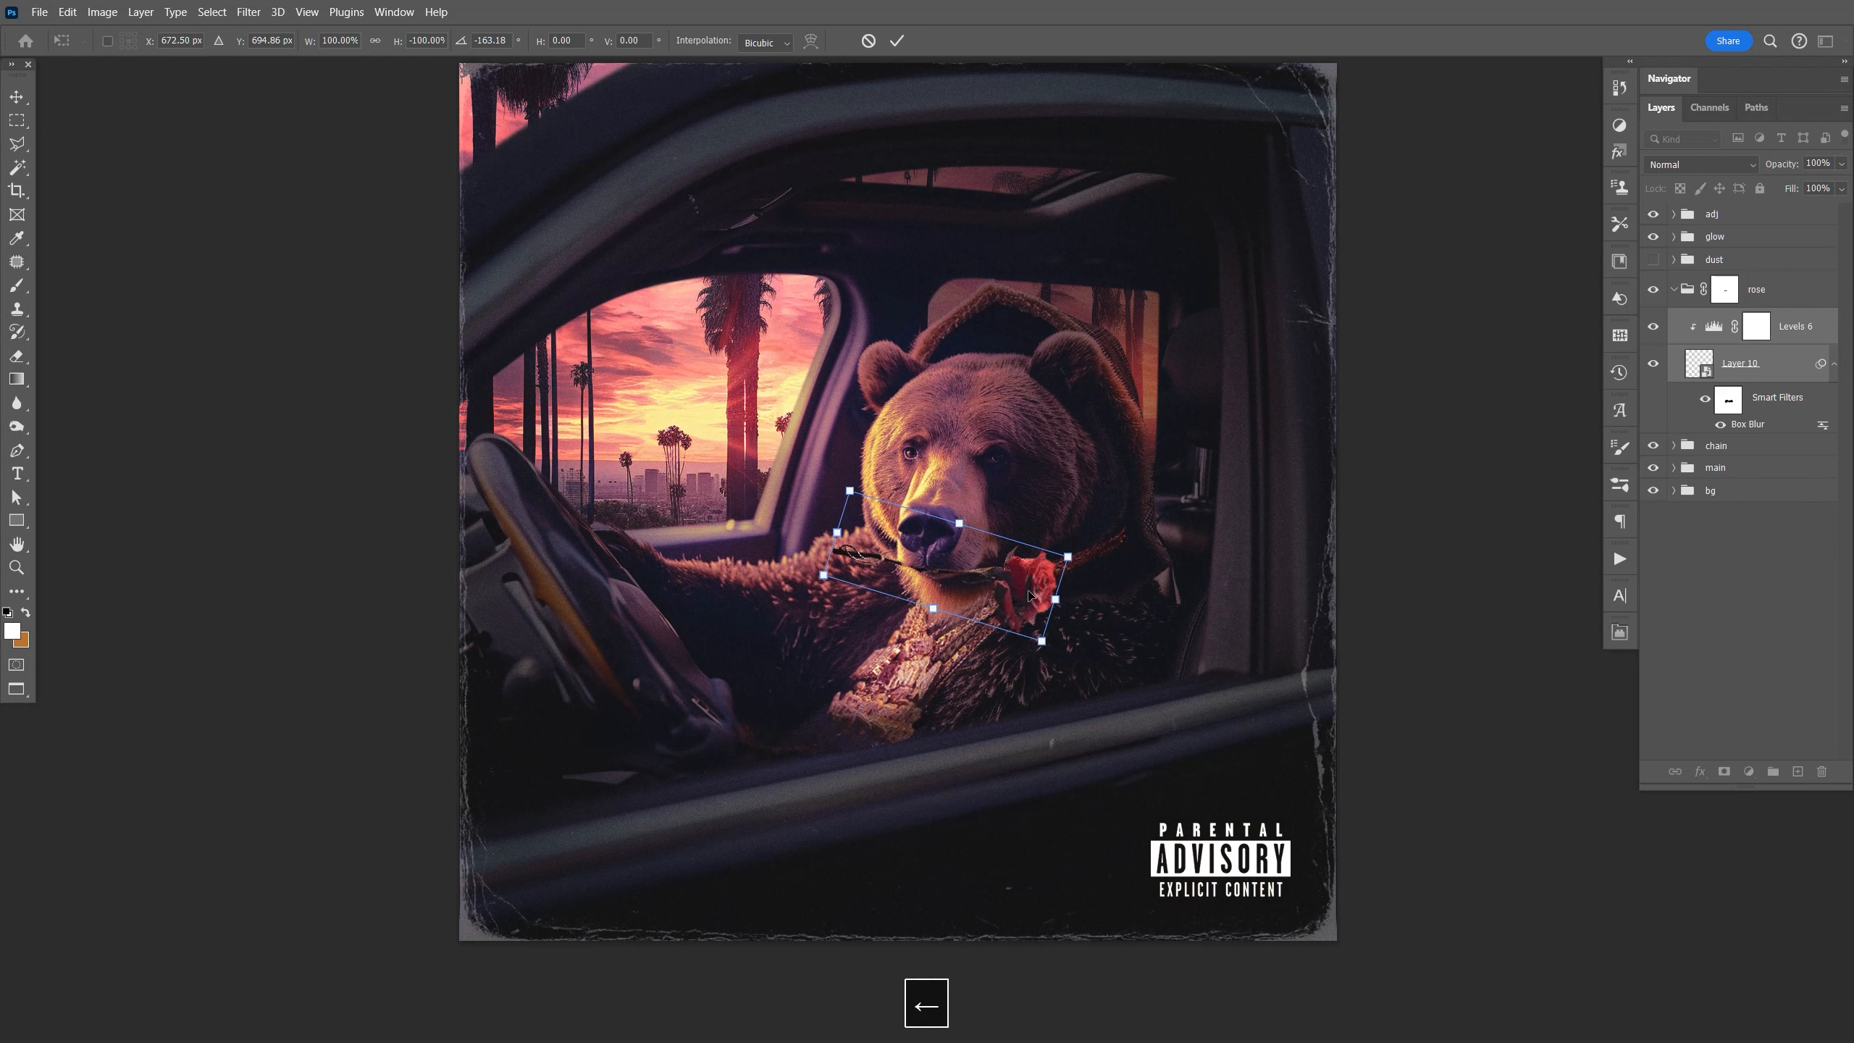
key("Return")
key("ctrl+s")
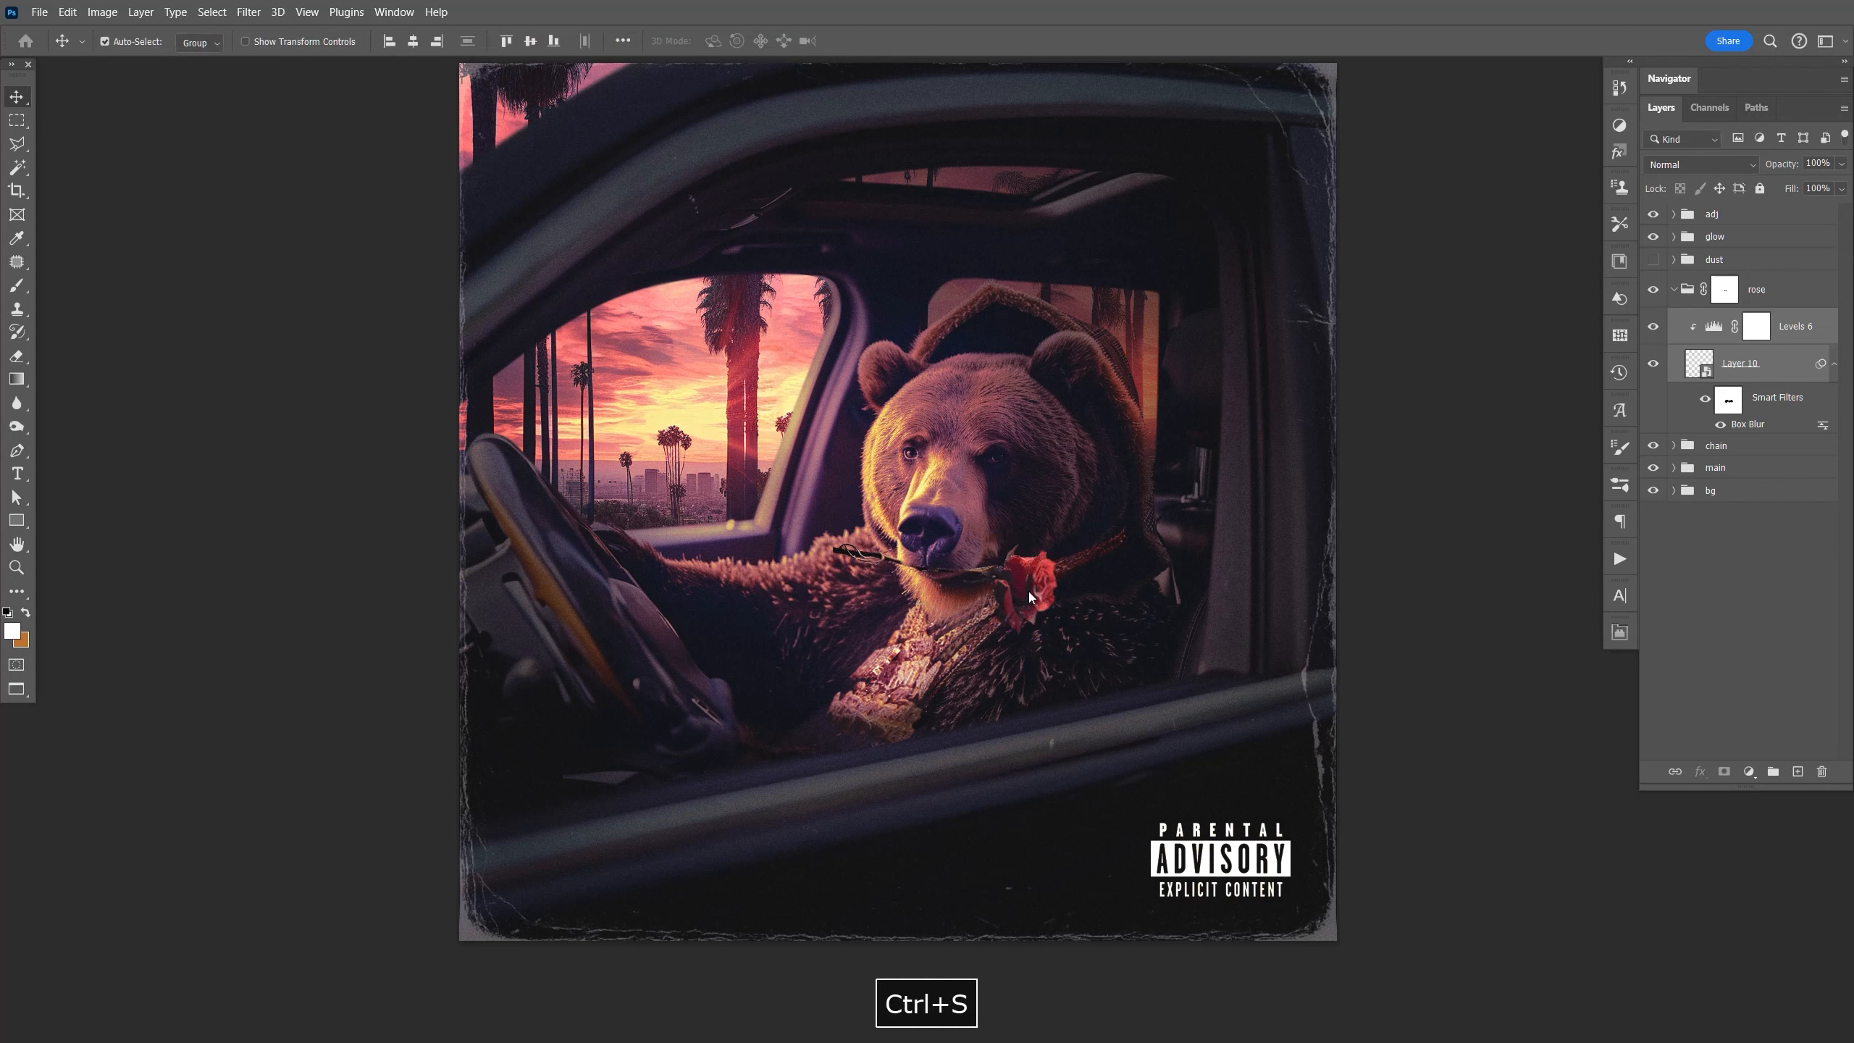
Nudge the rose slightly to fine-tune its position at the mouth and save the document.
key("Down")
key("Down")
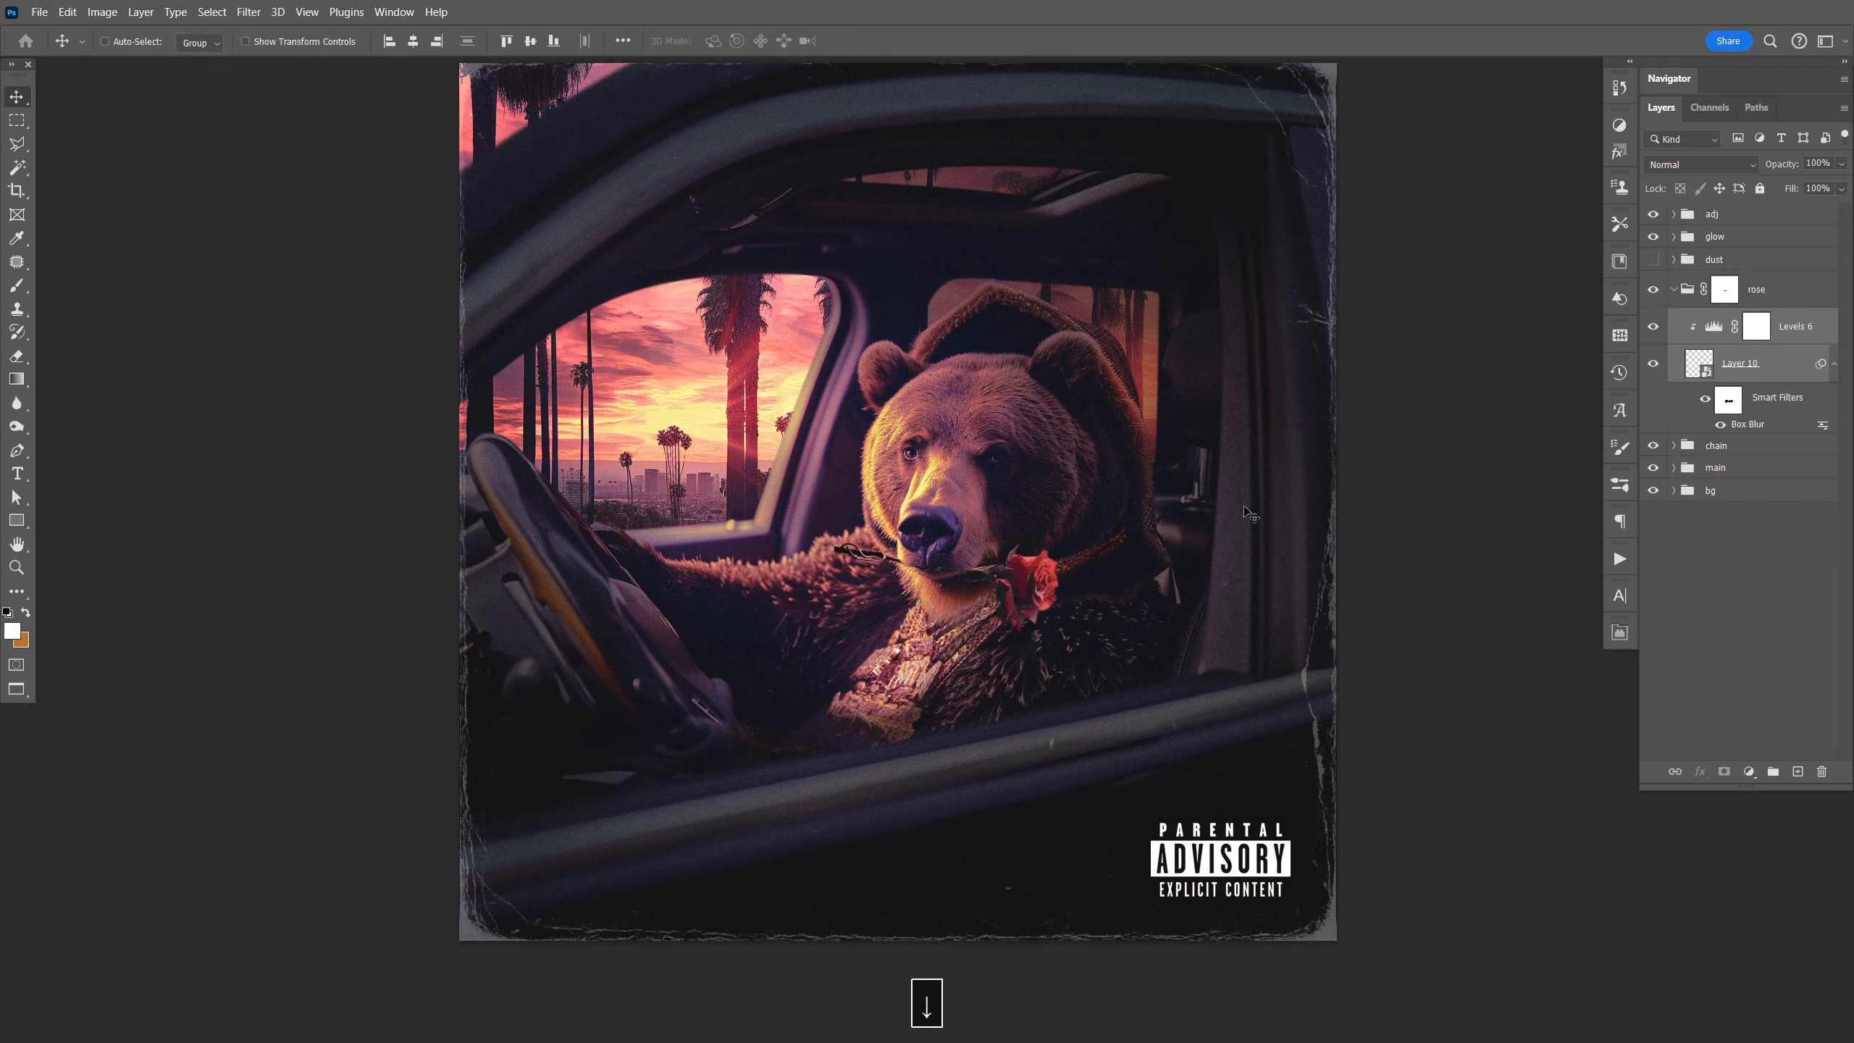
key("ctrl+s")
key("space")
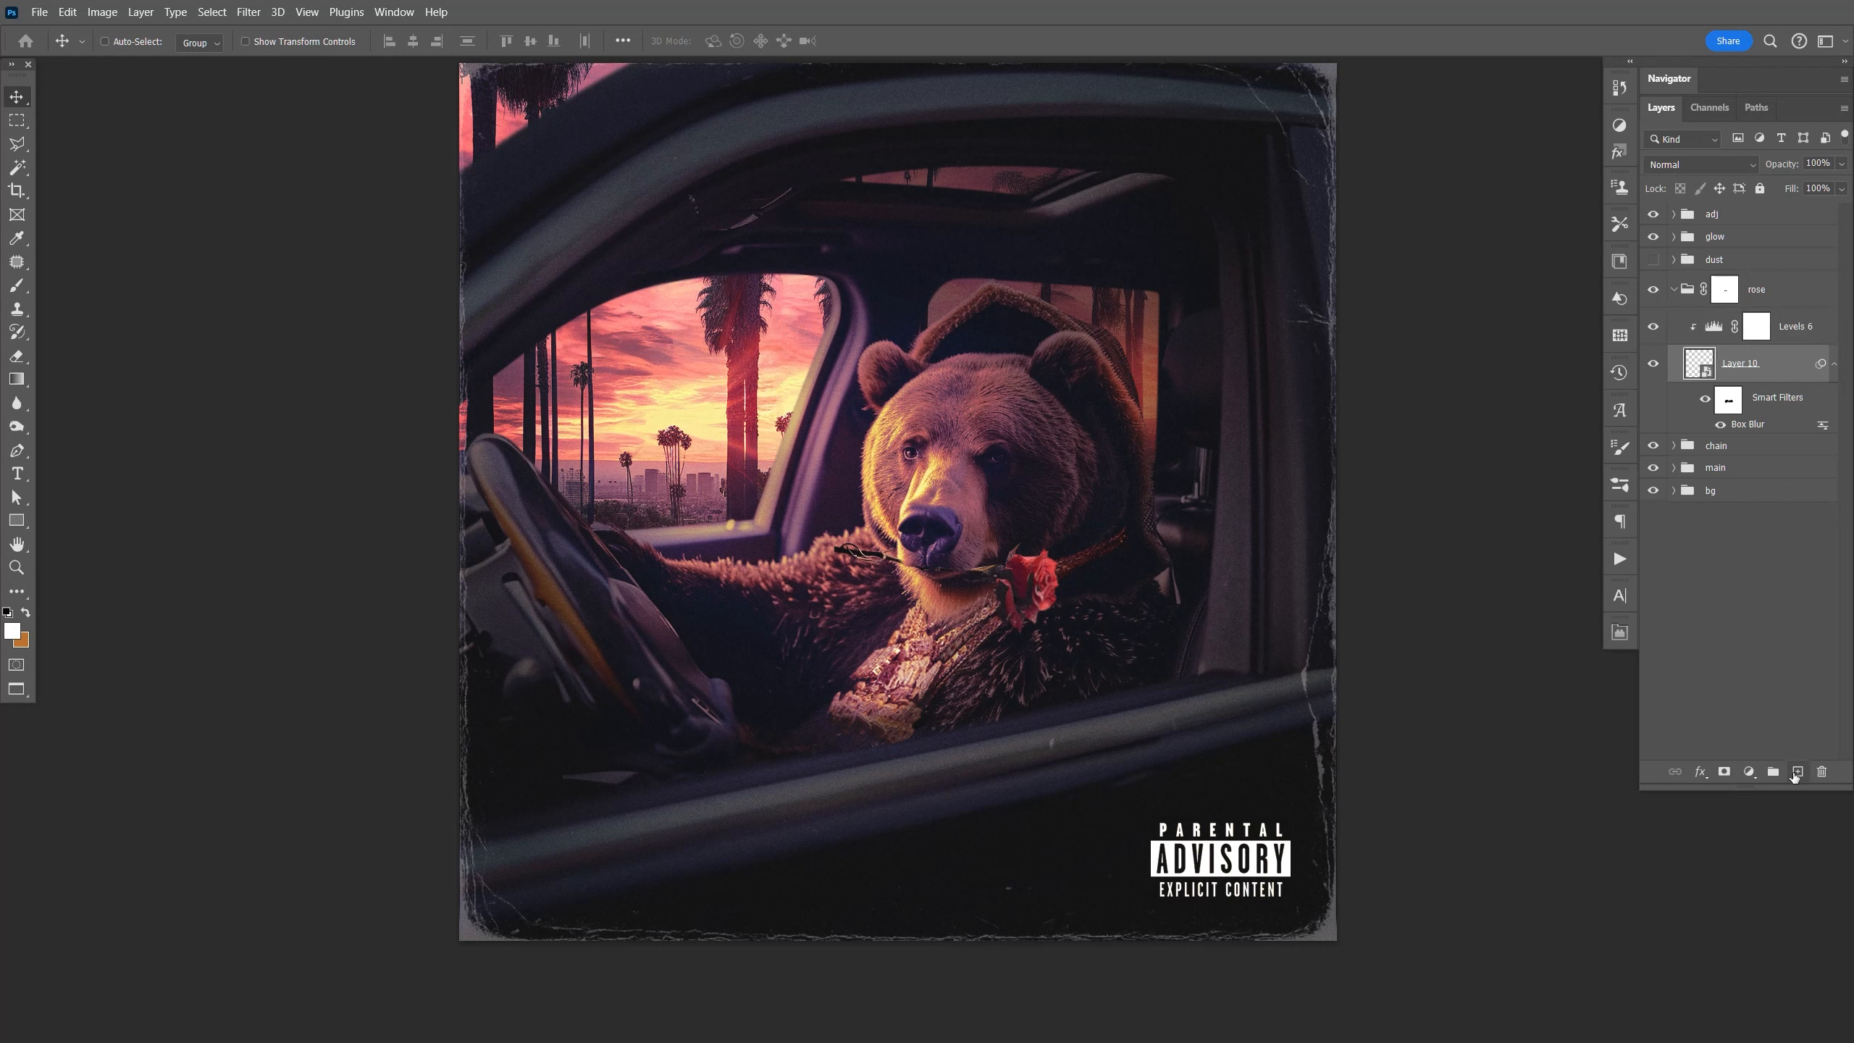
Add a clipped Levels adjustment directly above the rose layer, darkening midtones to about 0.87 and output whites to about 213.
left_click(1751, 772)
left_click(1770, 532)
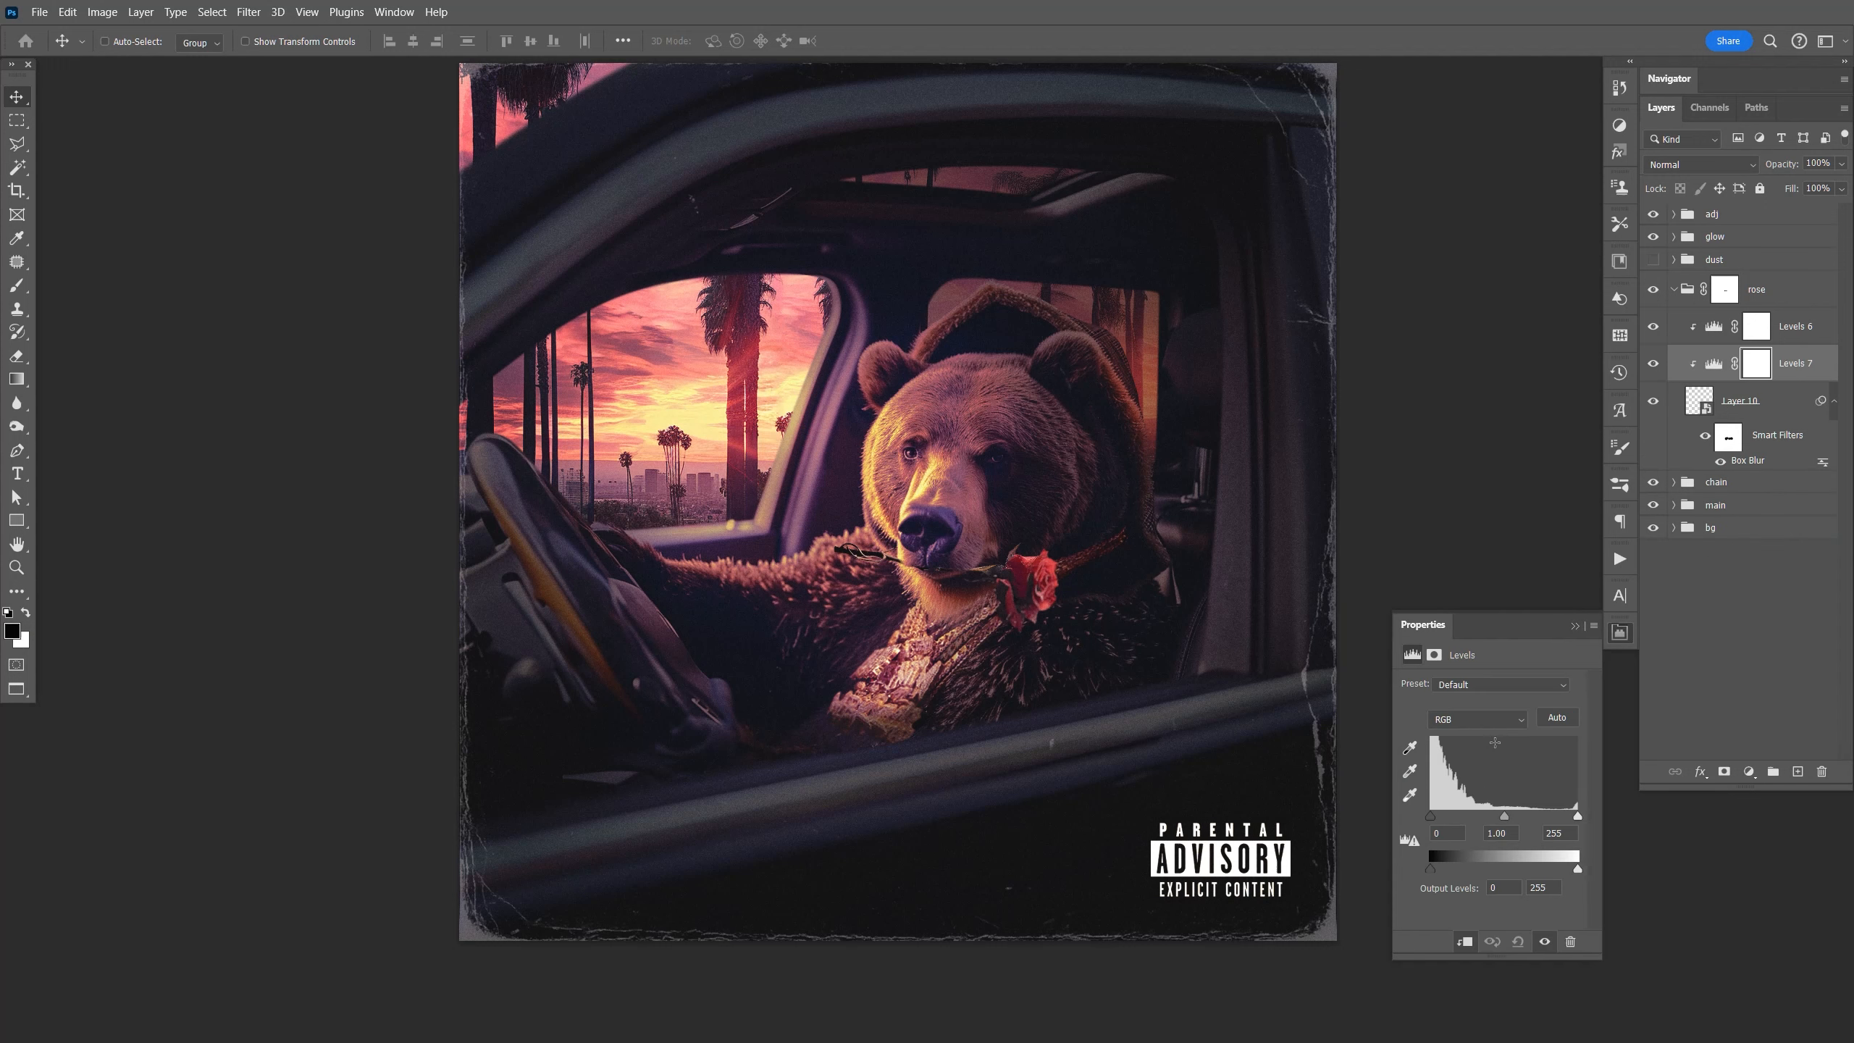
left_click_drag(1578, 869, 1556, 871)
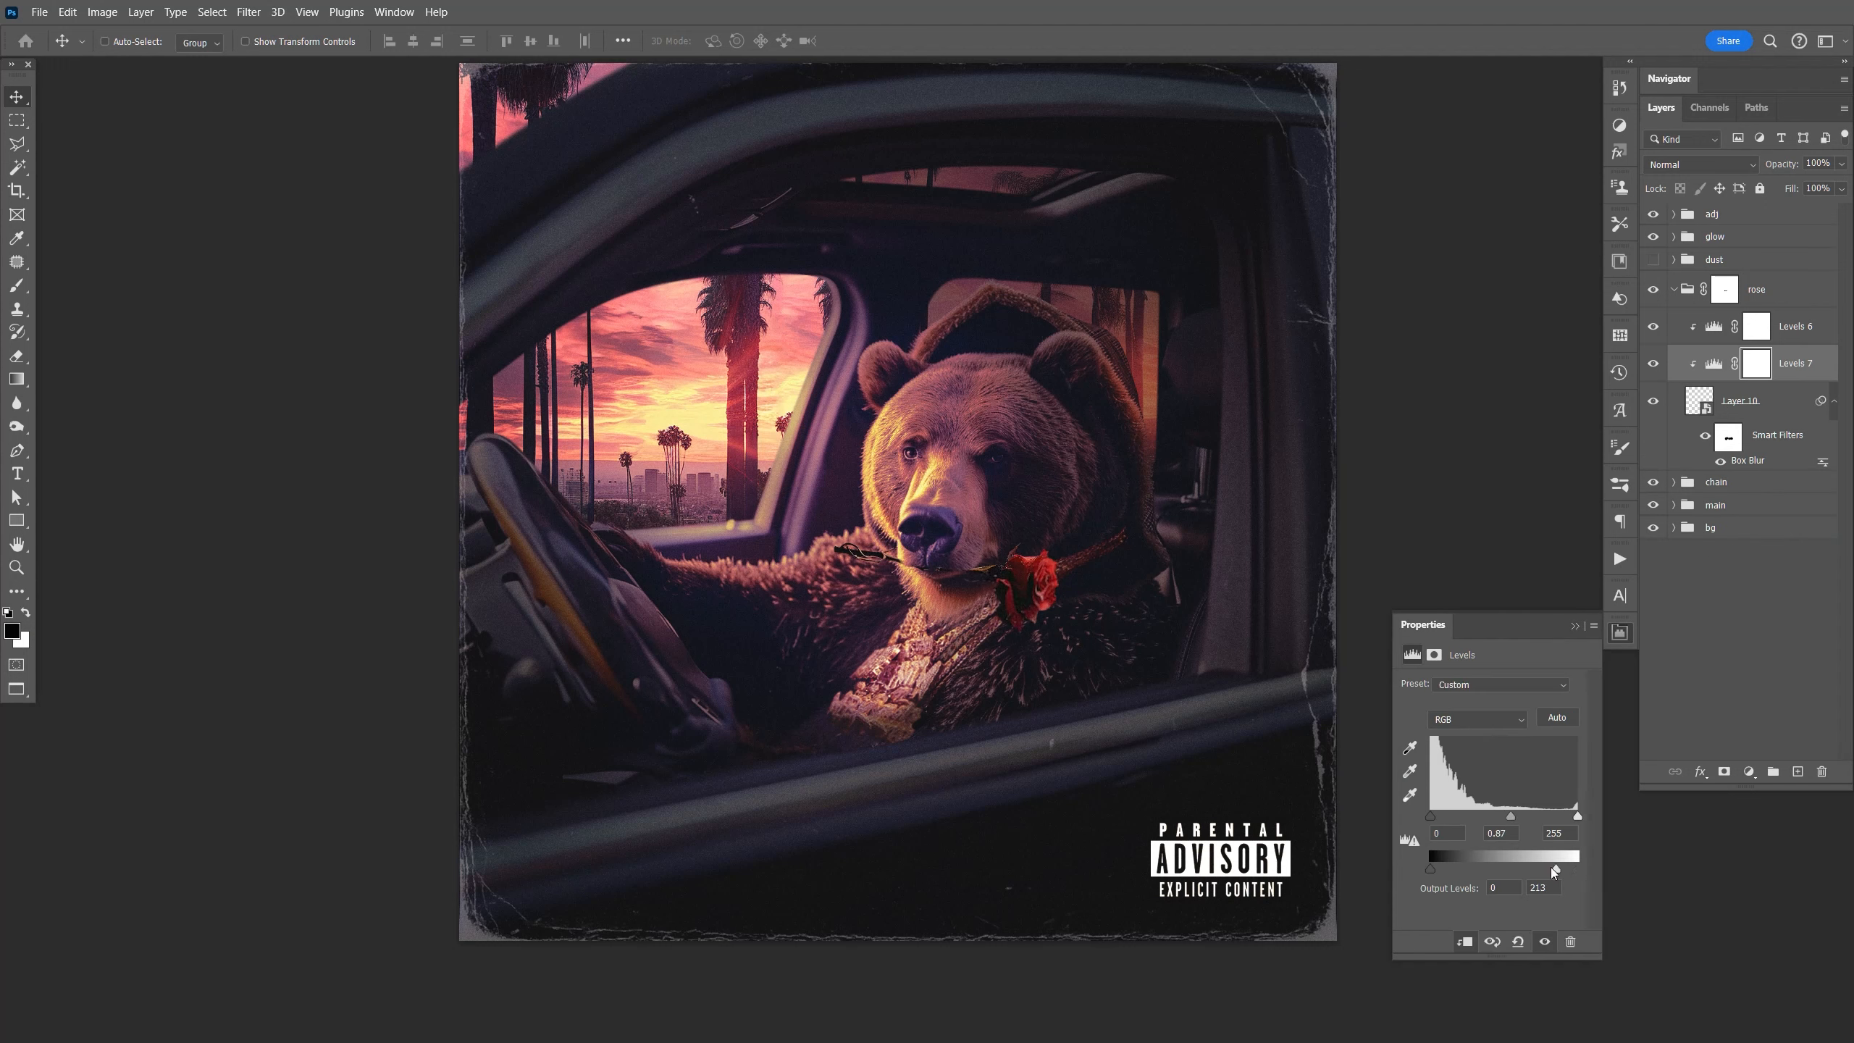
left_click(1620, 632)
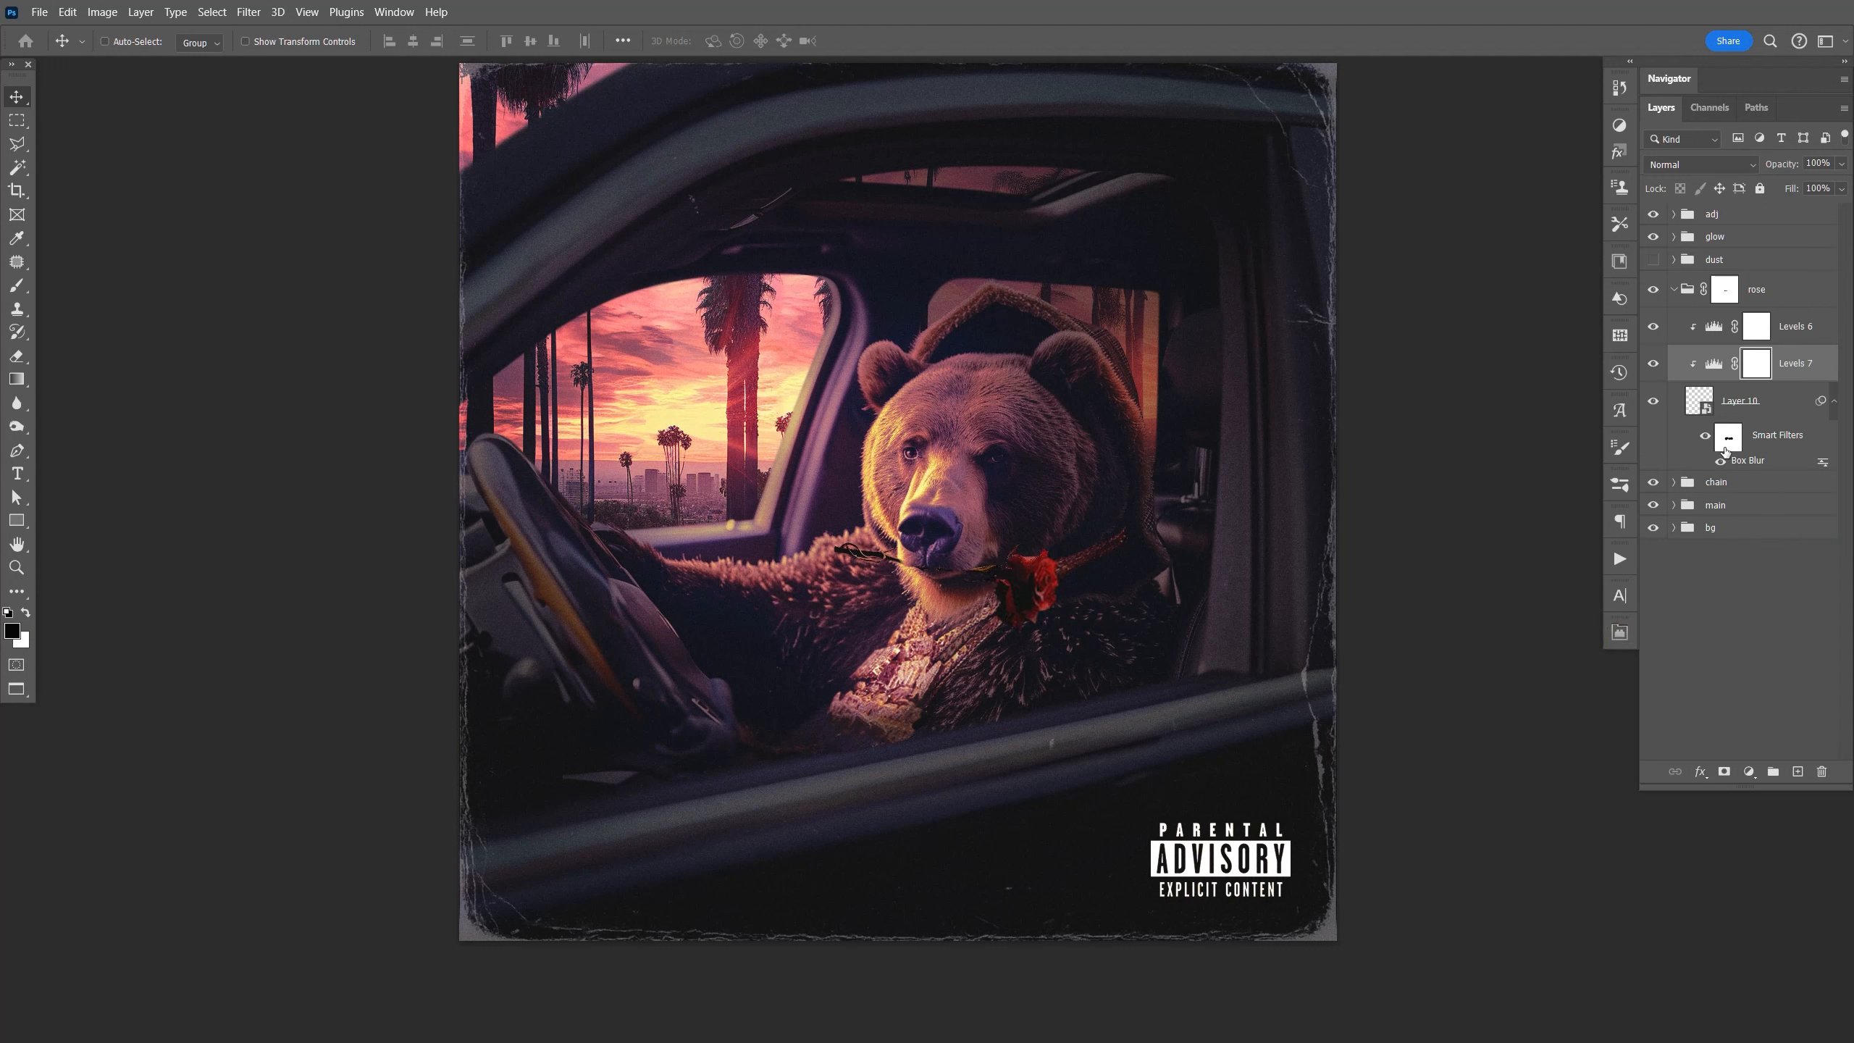
Invert the new Levels mask, paint white over the flower's outer side, and lower the adjustment's opacity to about 51%.
key("ctrl+i")
key("b")
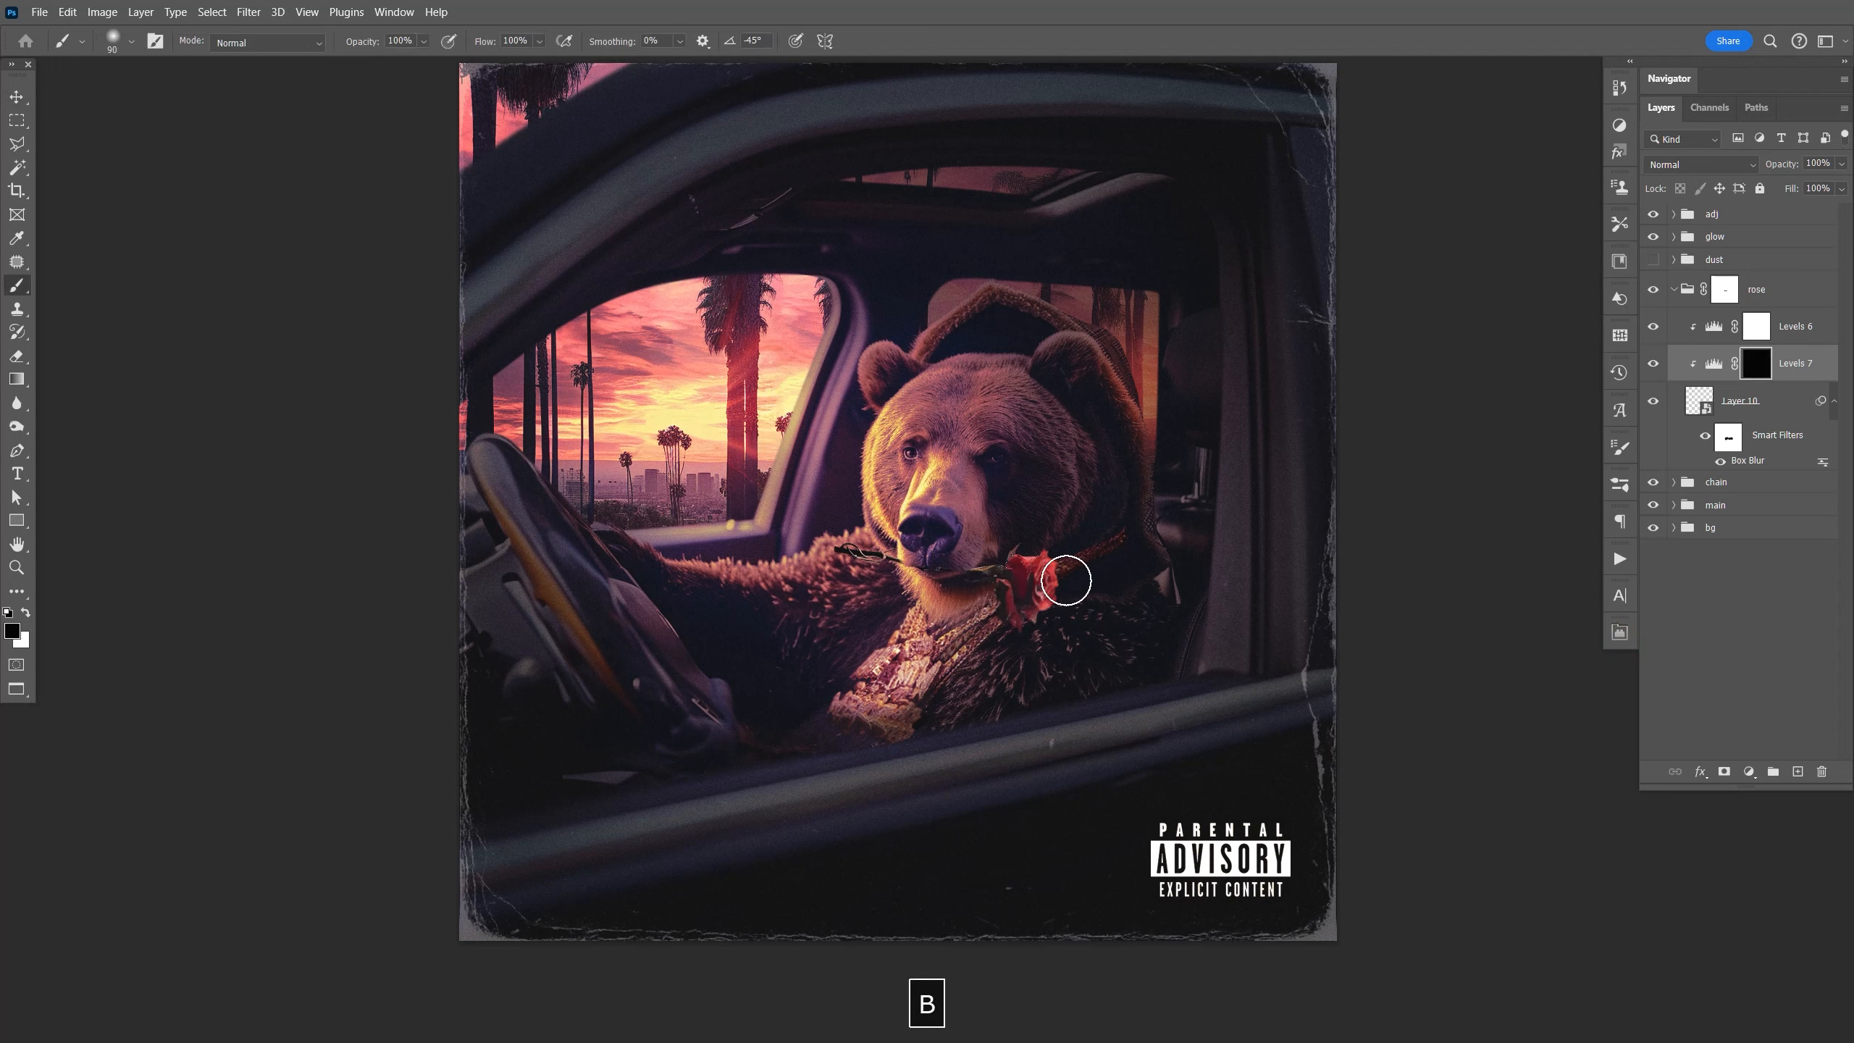
key("x")
mouse_move(1055, 580)
left_mouse_down()
mouse_move(1043, 543)
mouse_move(1039, 632)
left_mouse_up()
left_click_drag(1840, 164, 1774, 189)
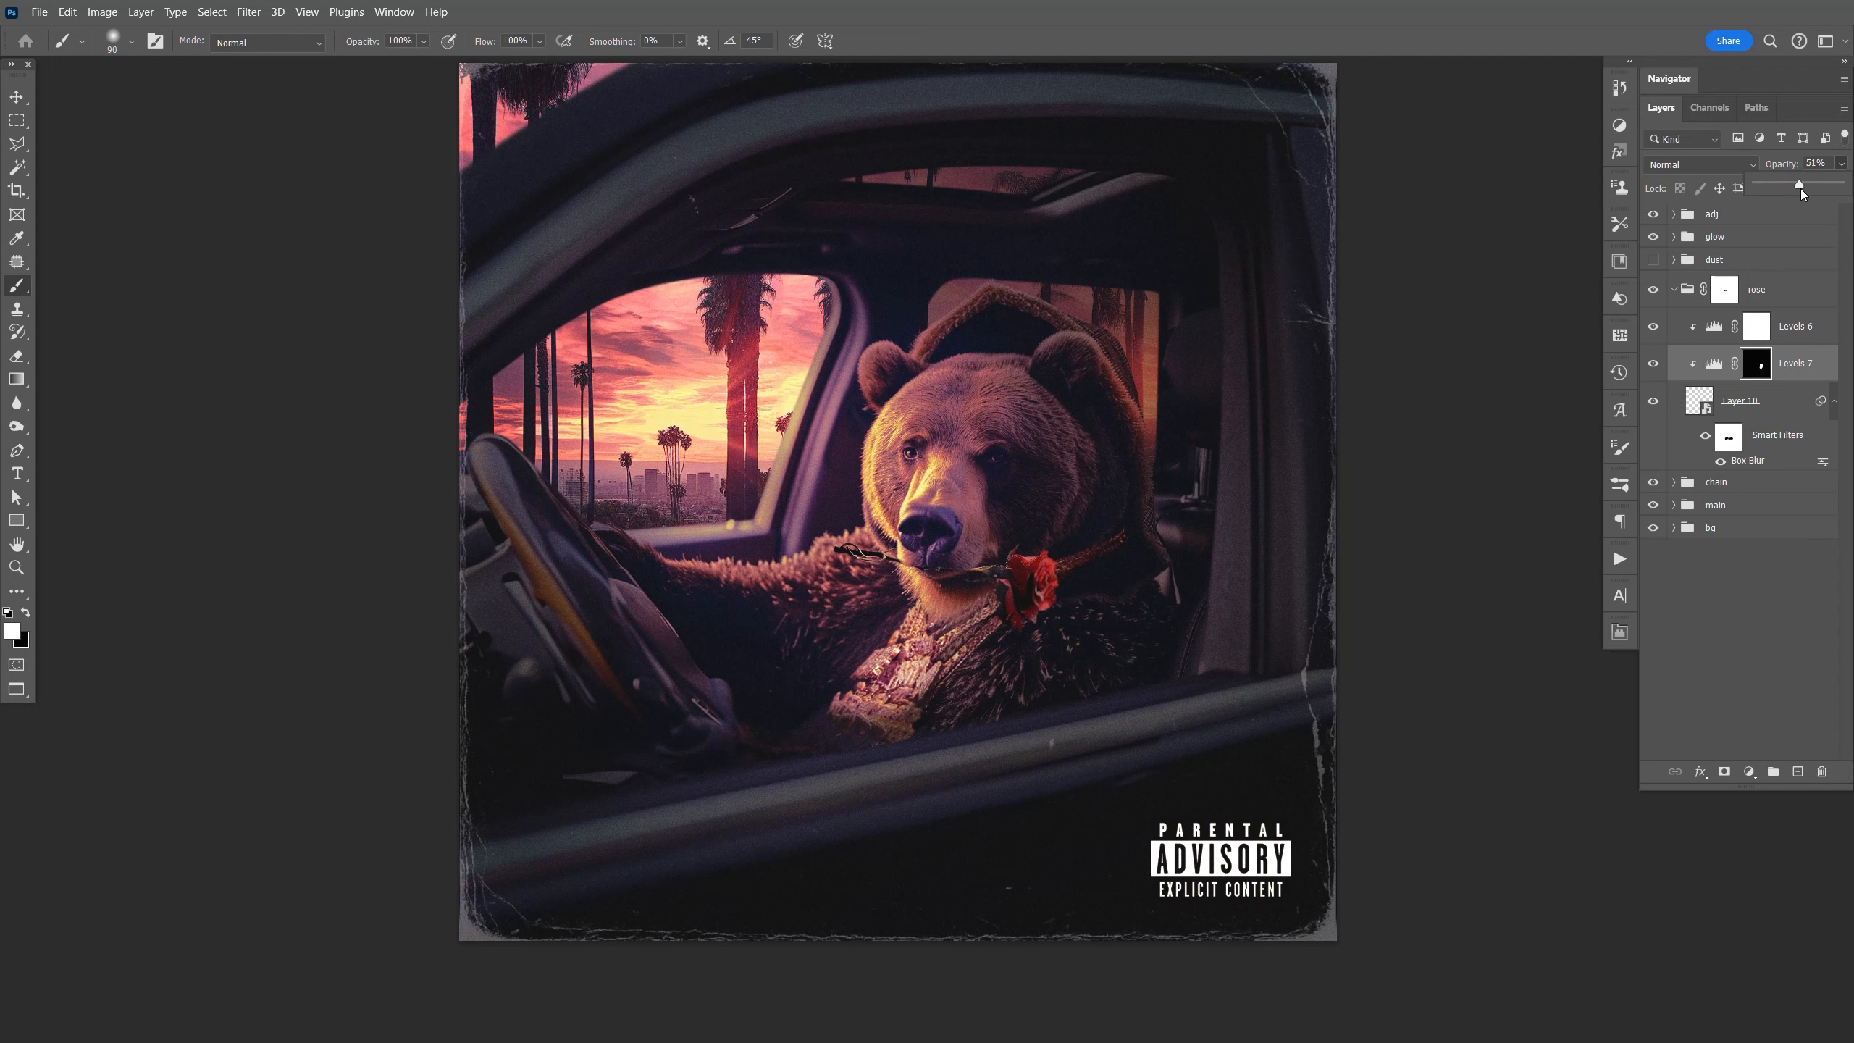
Add a clipped Color Balance adjustment directly above the rose layer, with midtones Magenta–Green about -38 and Yellow–Blue -13, and save.
key("ctrl+s")
key("v")
key("space")
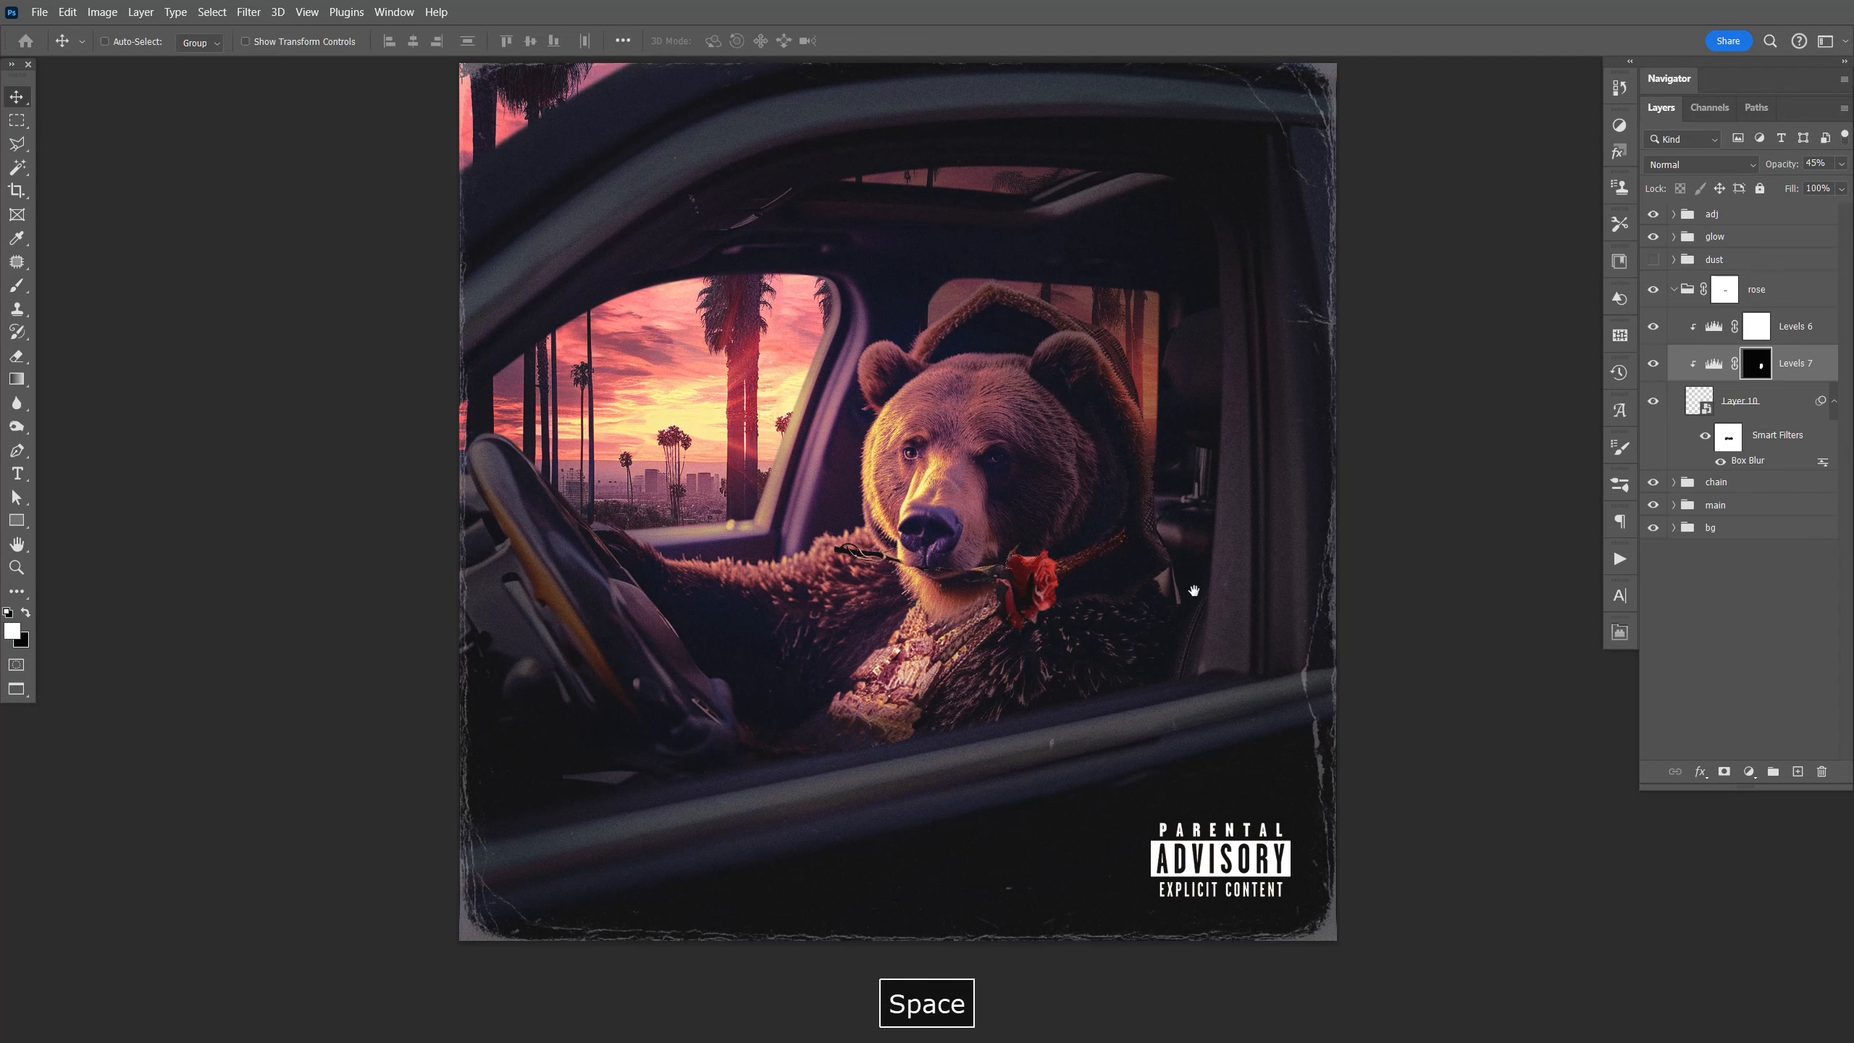
left_click_drag(1198, 620, 1197, 615)
left_click(1777, 400)
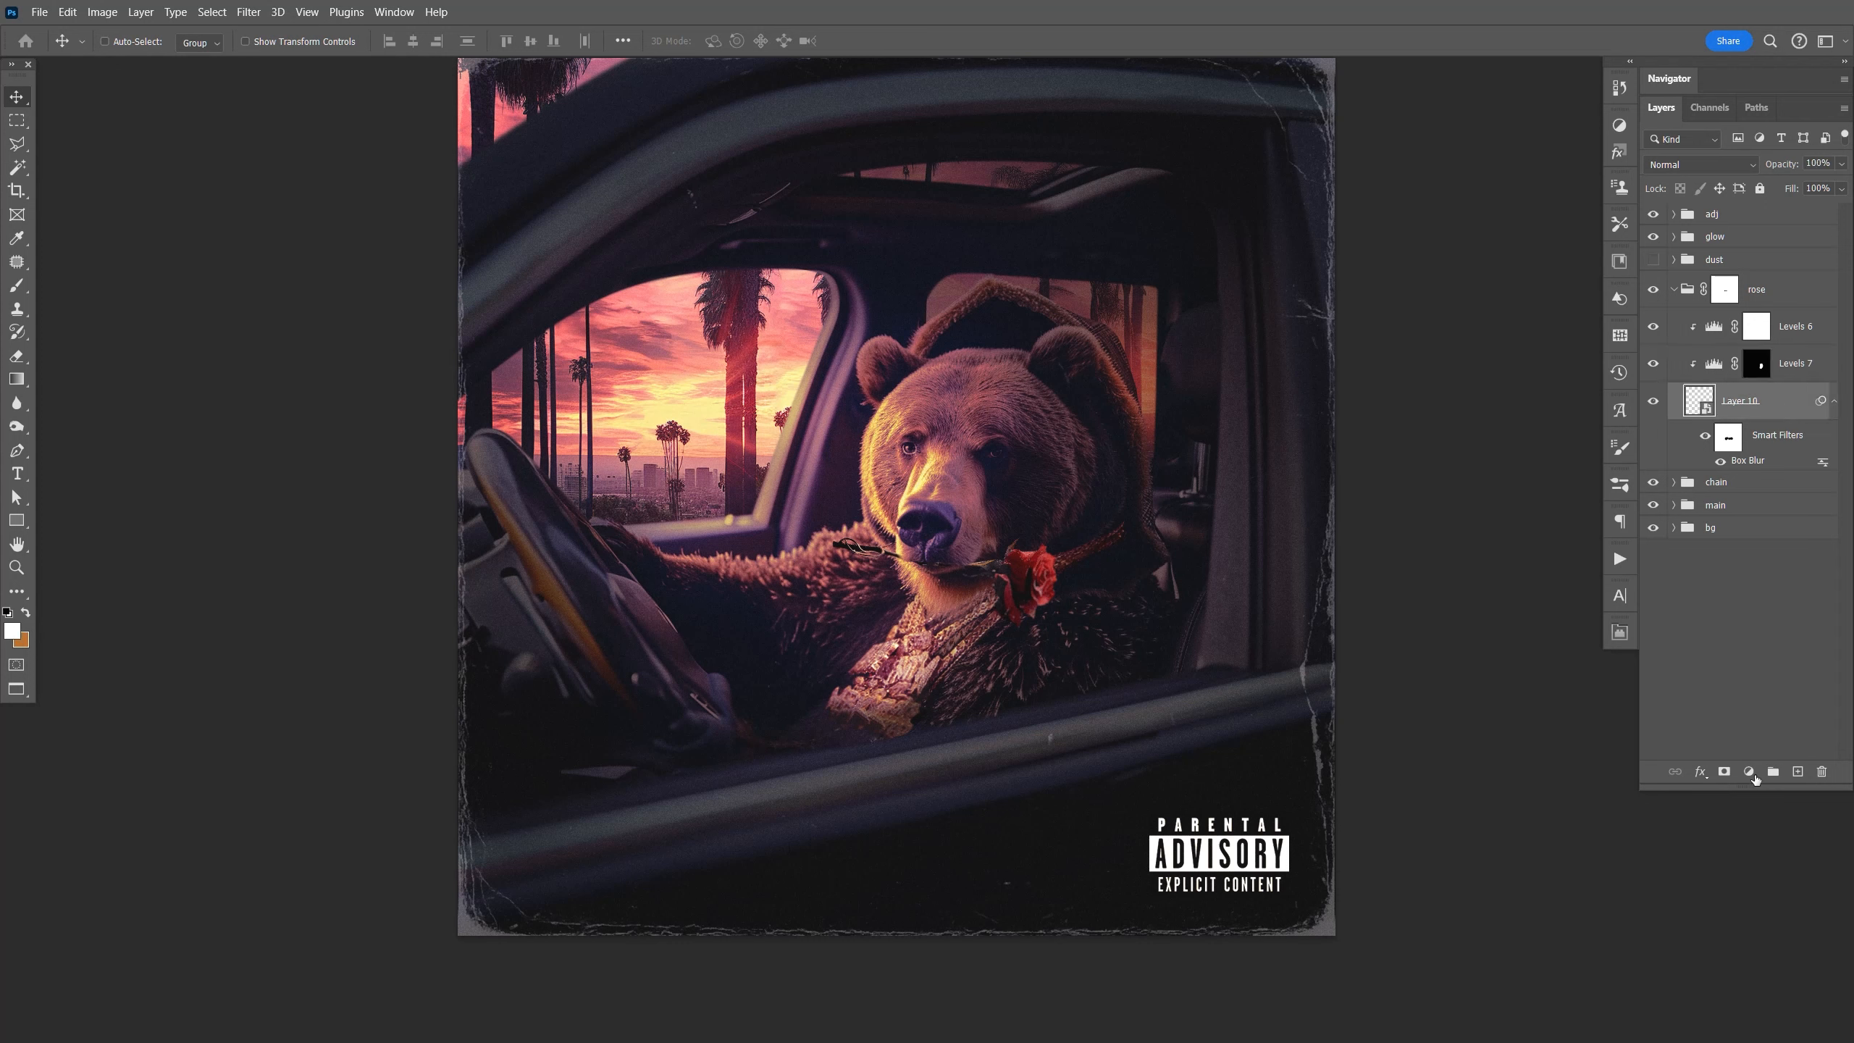
left_click(1749, 772)
left_click(1752, 617)
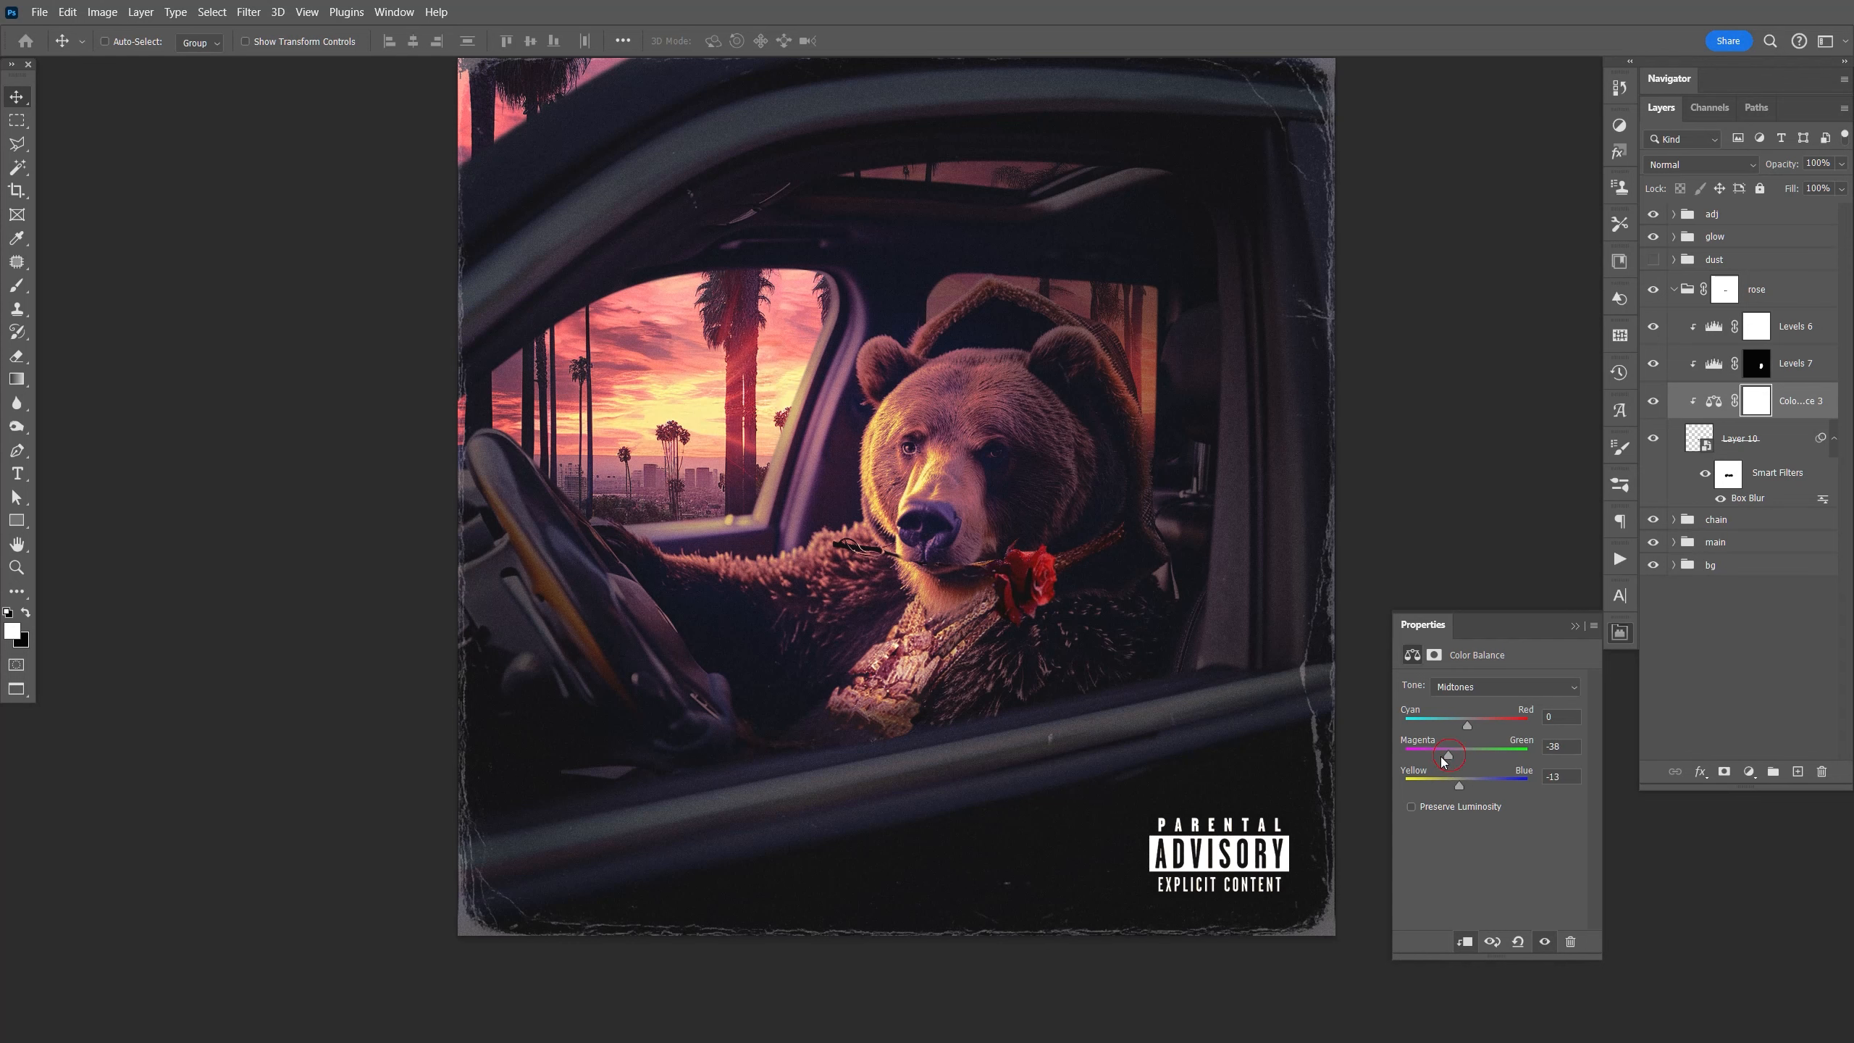
left_click(1605, 619)
key("ctrl+s")
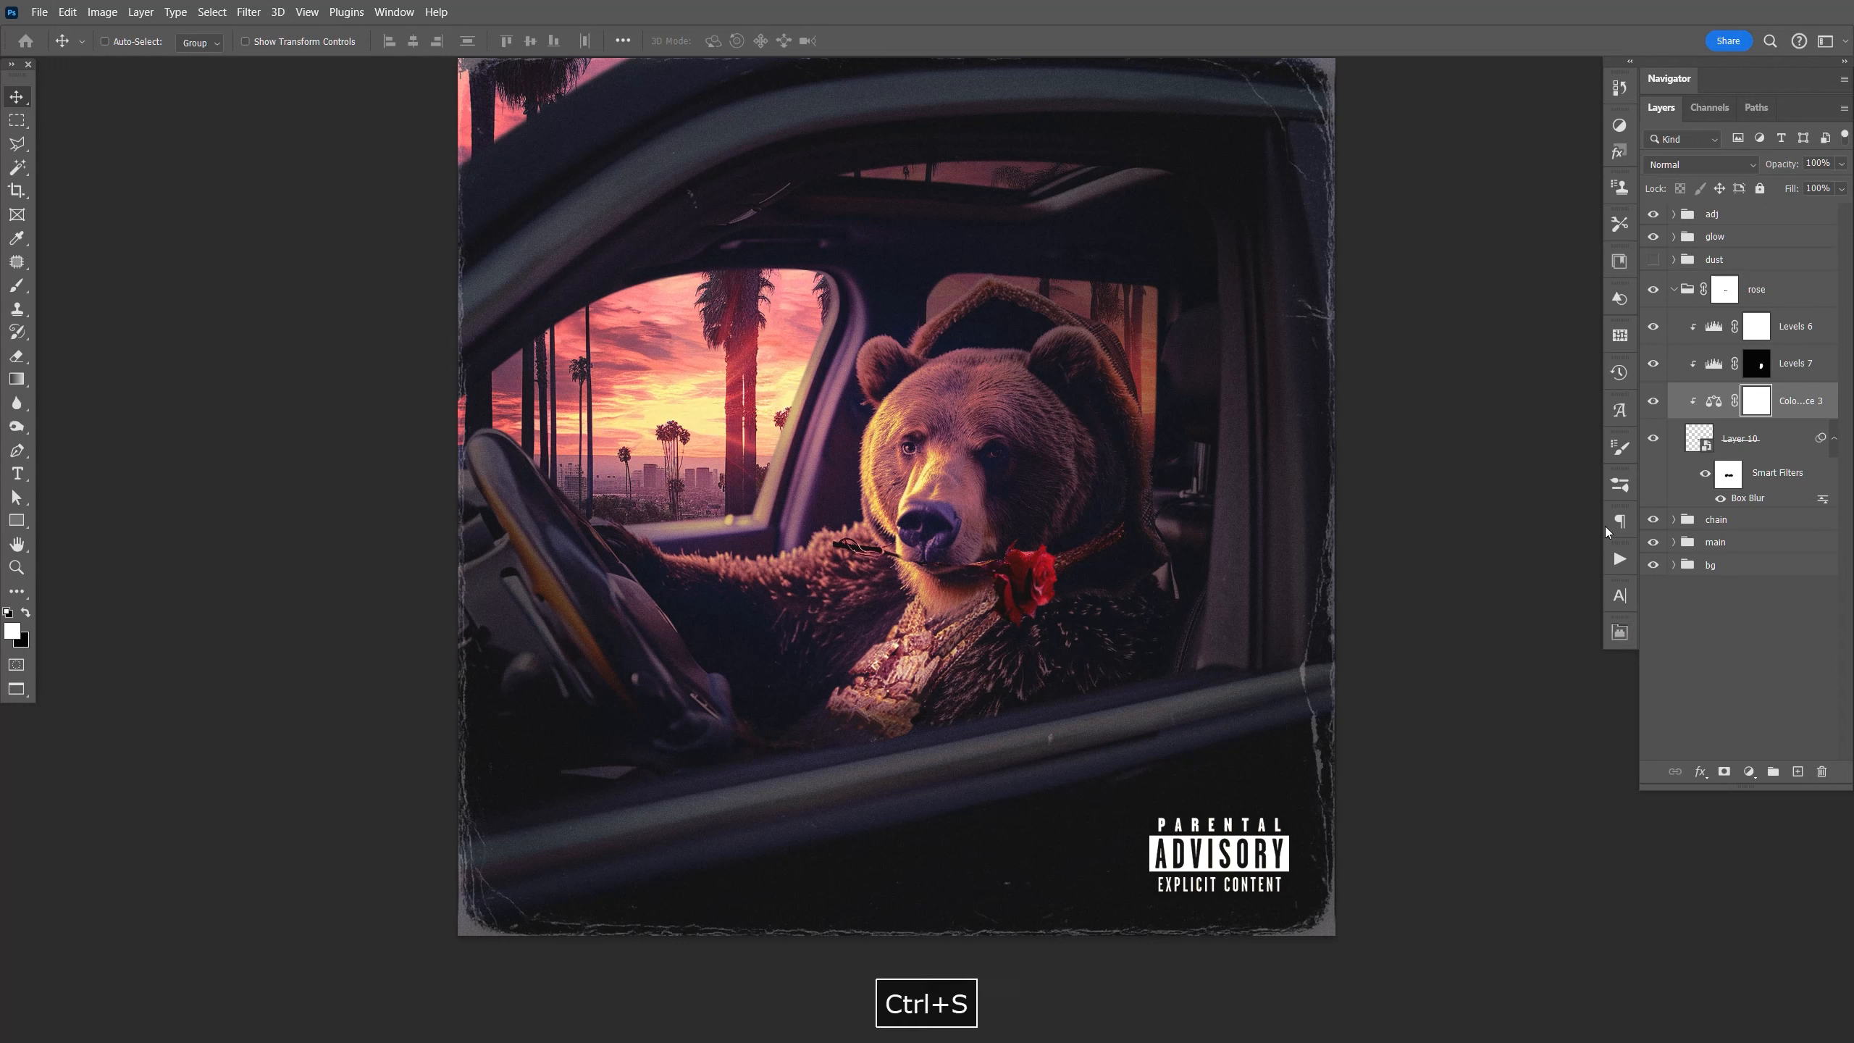
left_click_drag(1653, 326, 1658, 400)
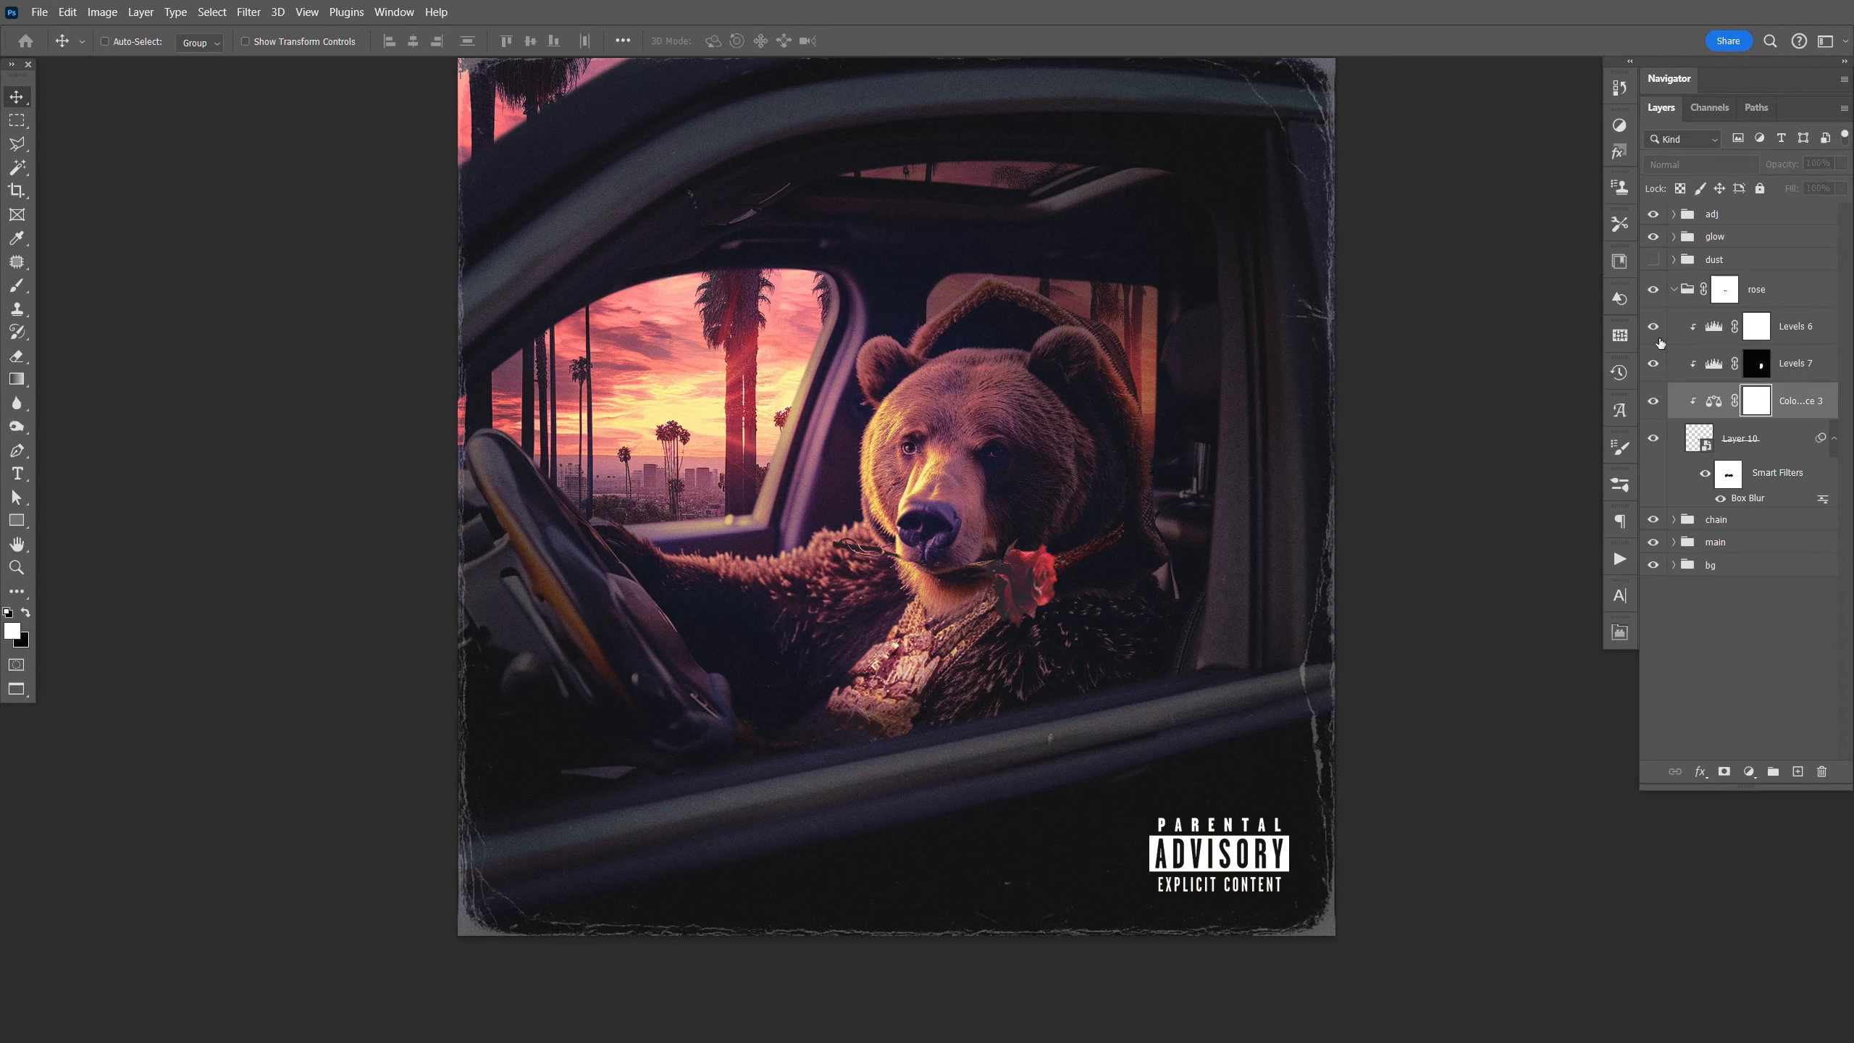
key("ctrl+s")
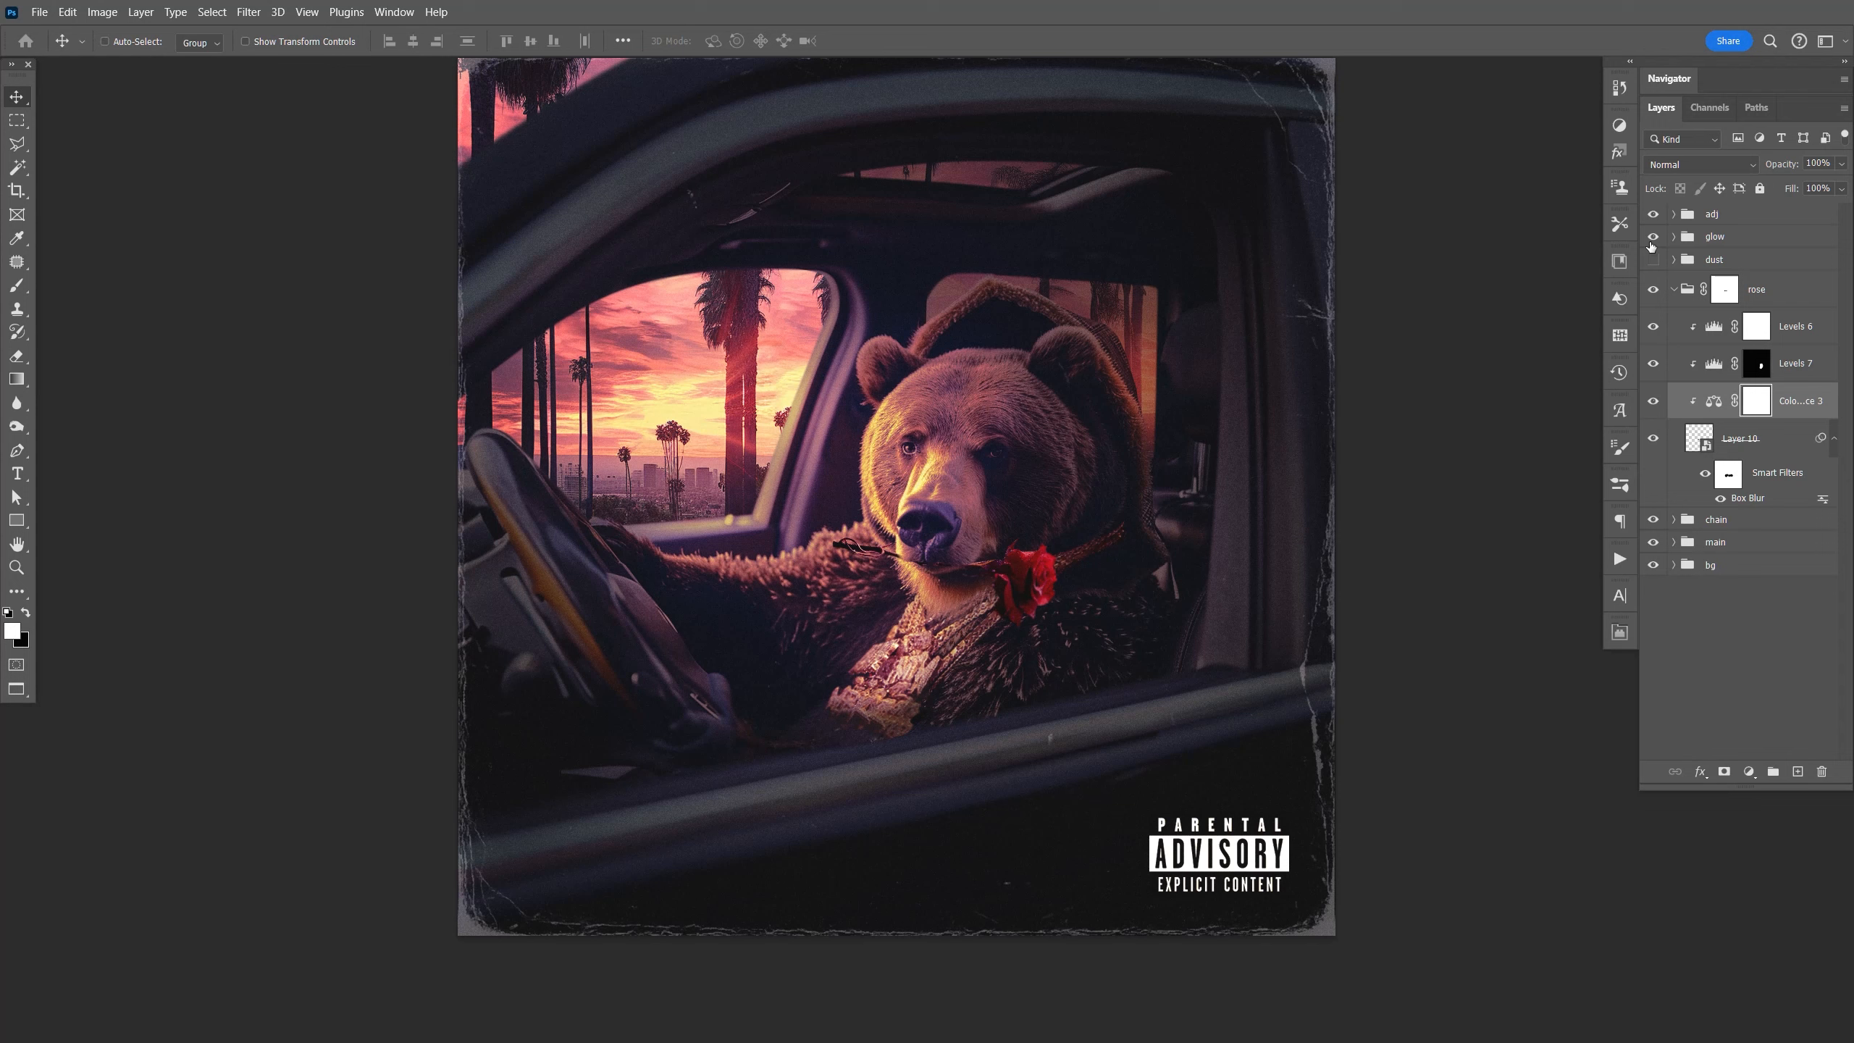
Paint white on the rose's Box Blur filter mask over the outer stem end to extend the blur there, and save.
left_click(1729, 475)
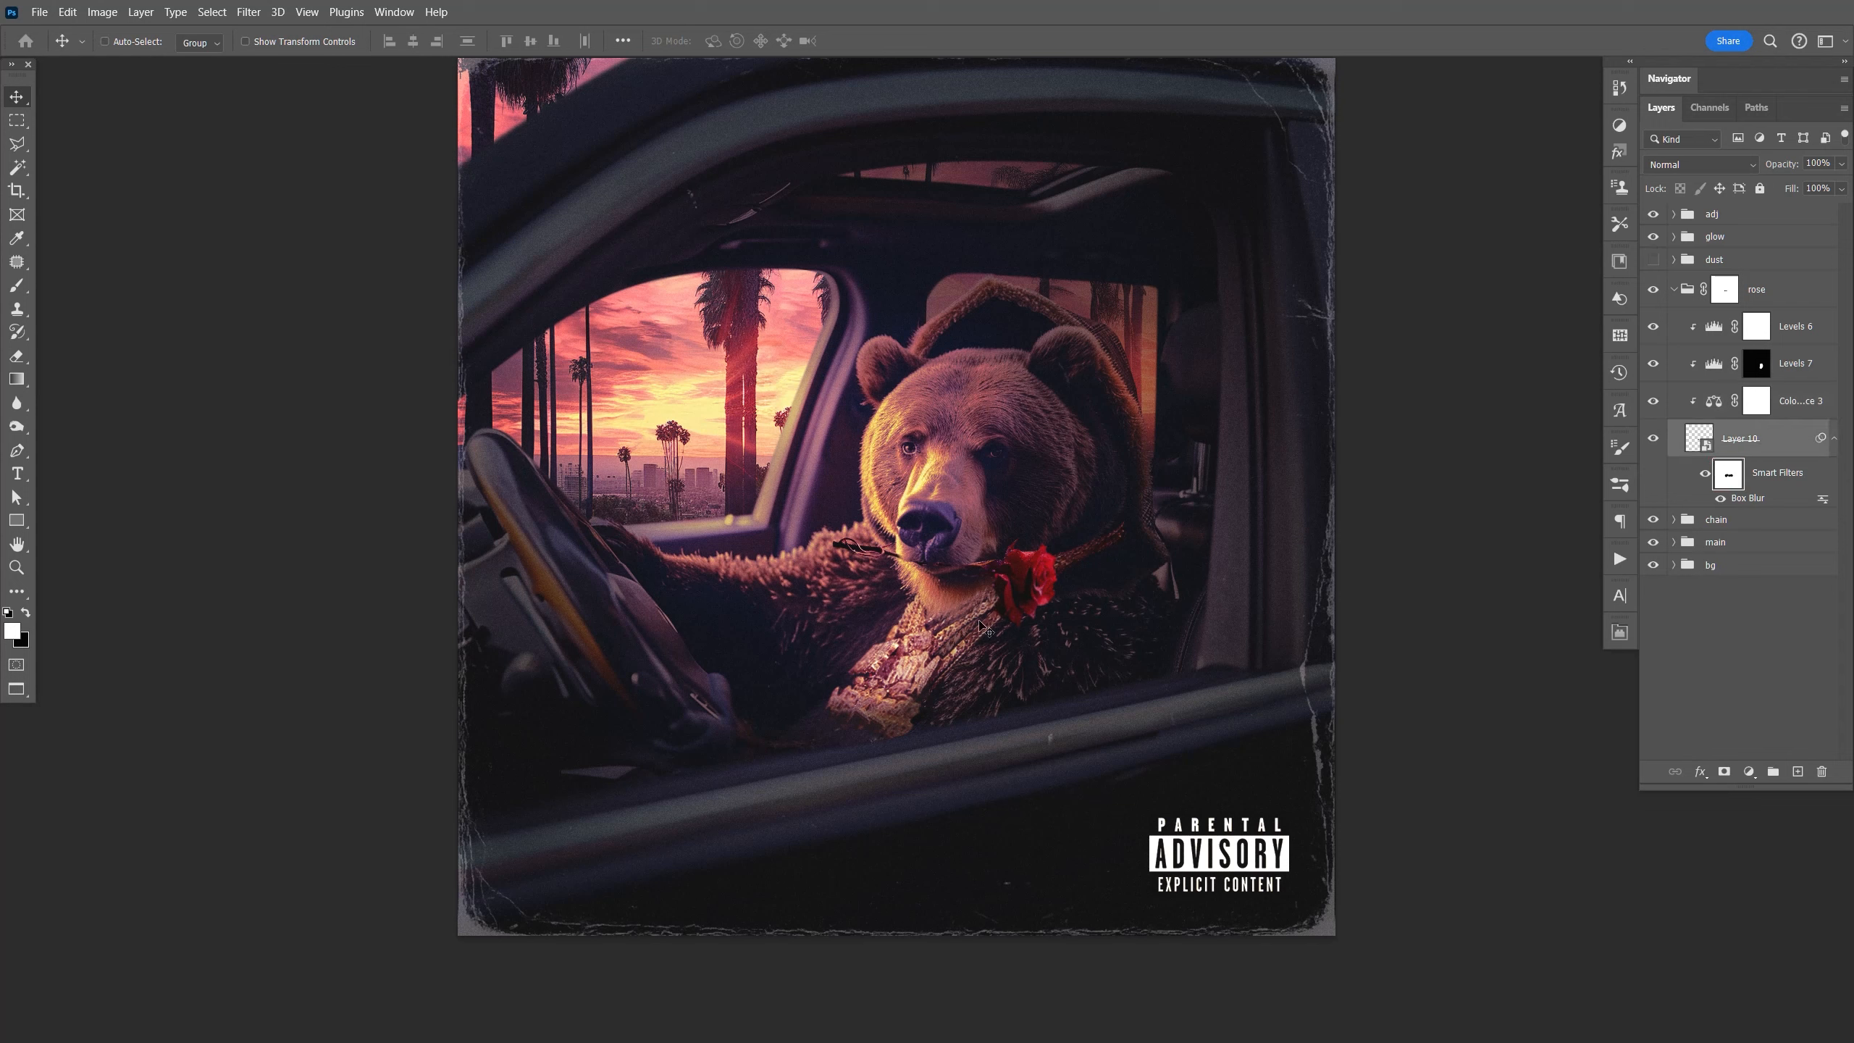
key("b")
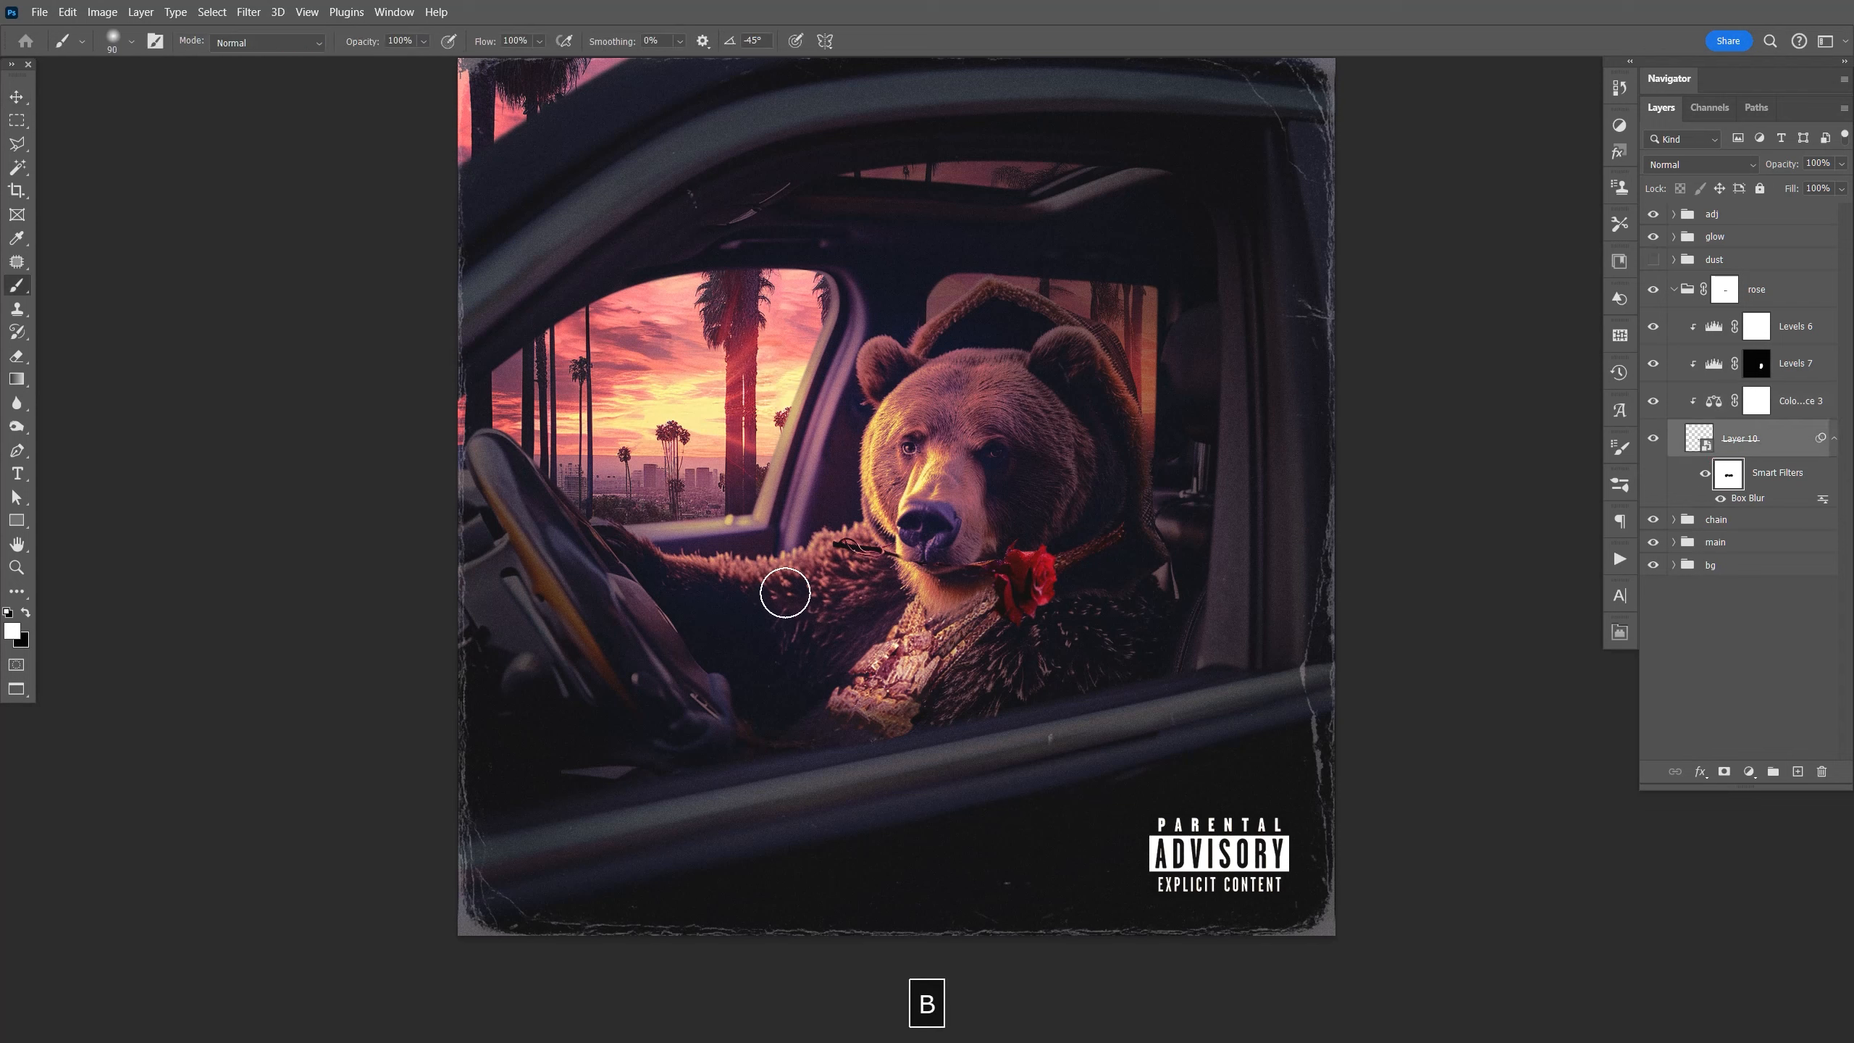
left_click_drag(774, 549, 819, 548)
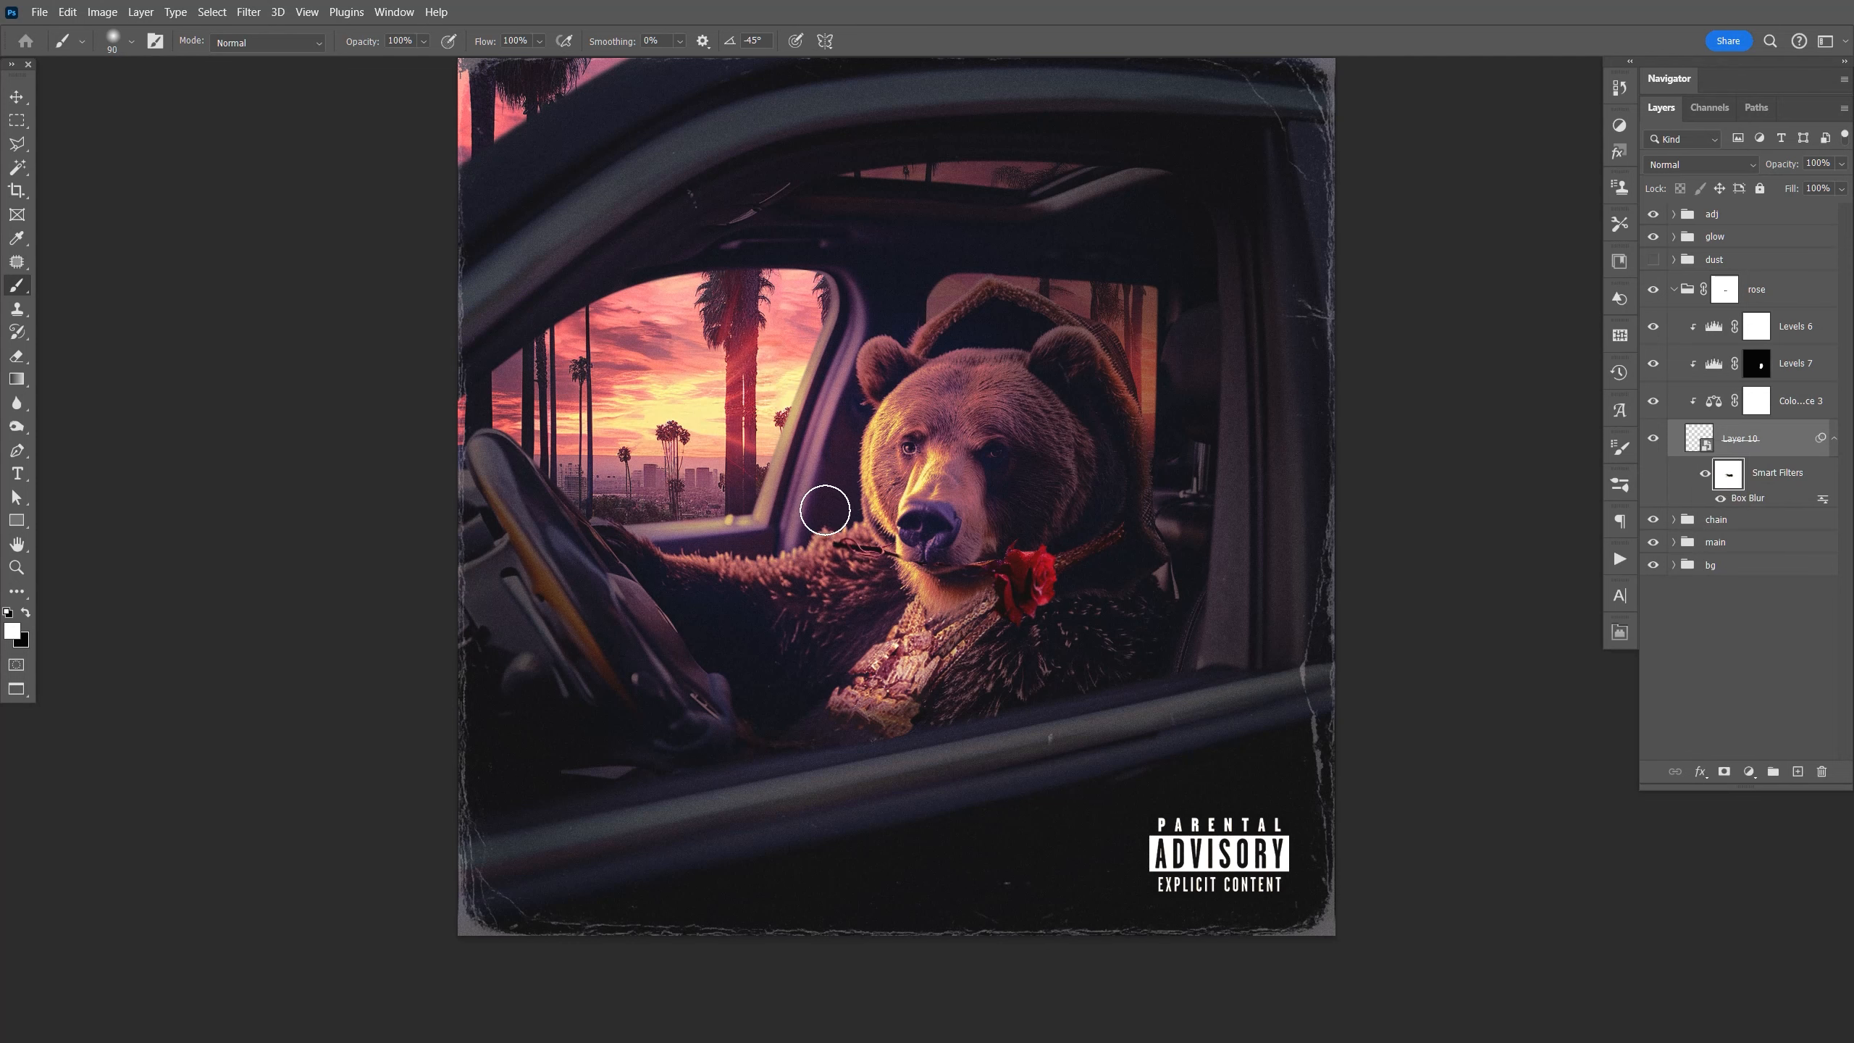
key("ctrl+s")
key("ctrl+minus")
key("ctrl+minus")
key("ctrl+plus")
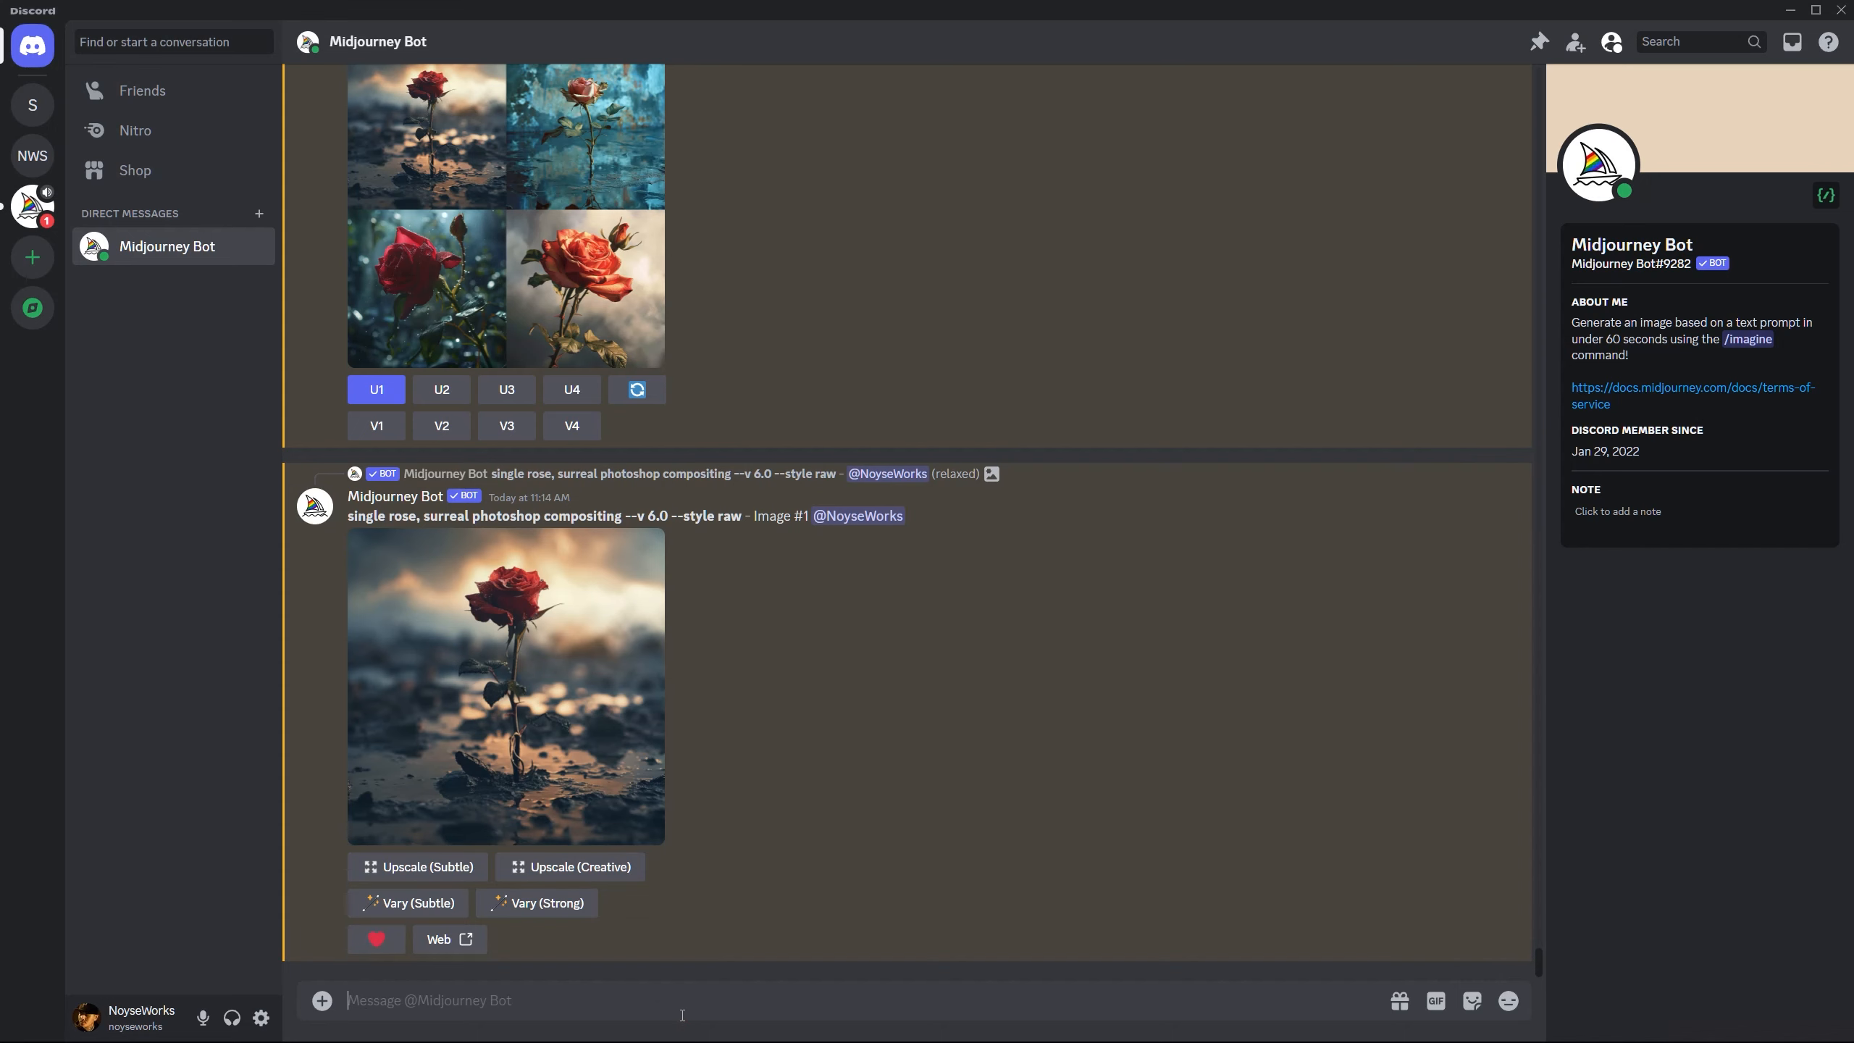
Switch to the Midjourney Bot chat in Discord and submit the imagine prompt '"Rose" in a cursive red font'.
type("/imagine prompt ")
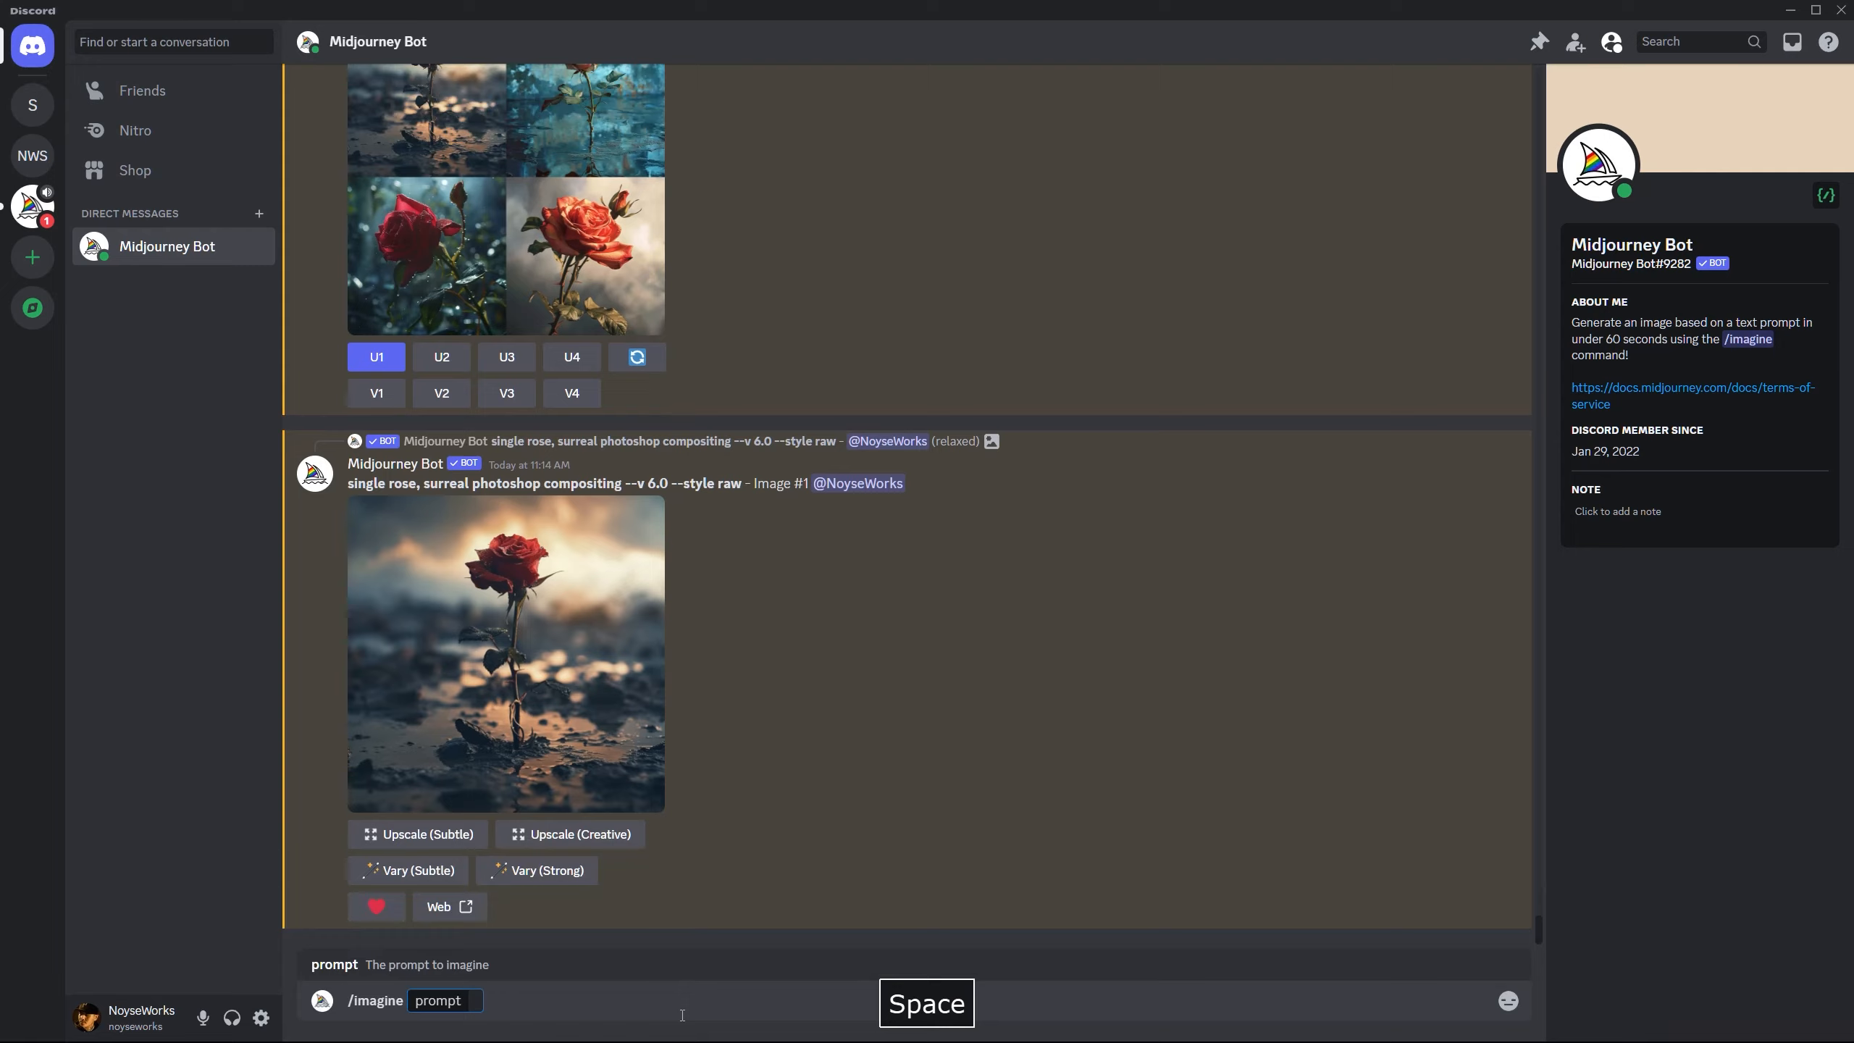
type("\"Rose\" in a cursive font")
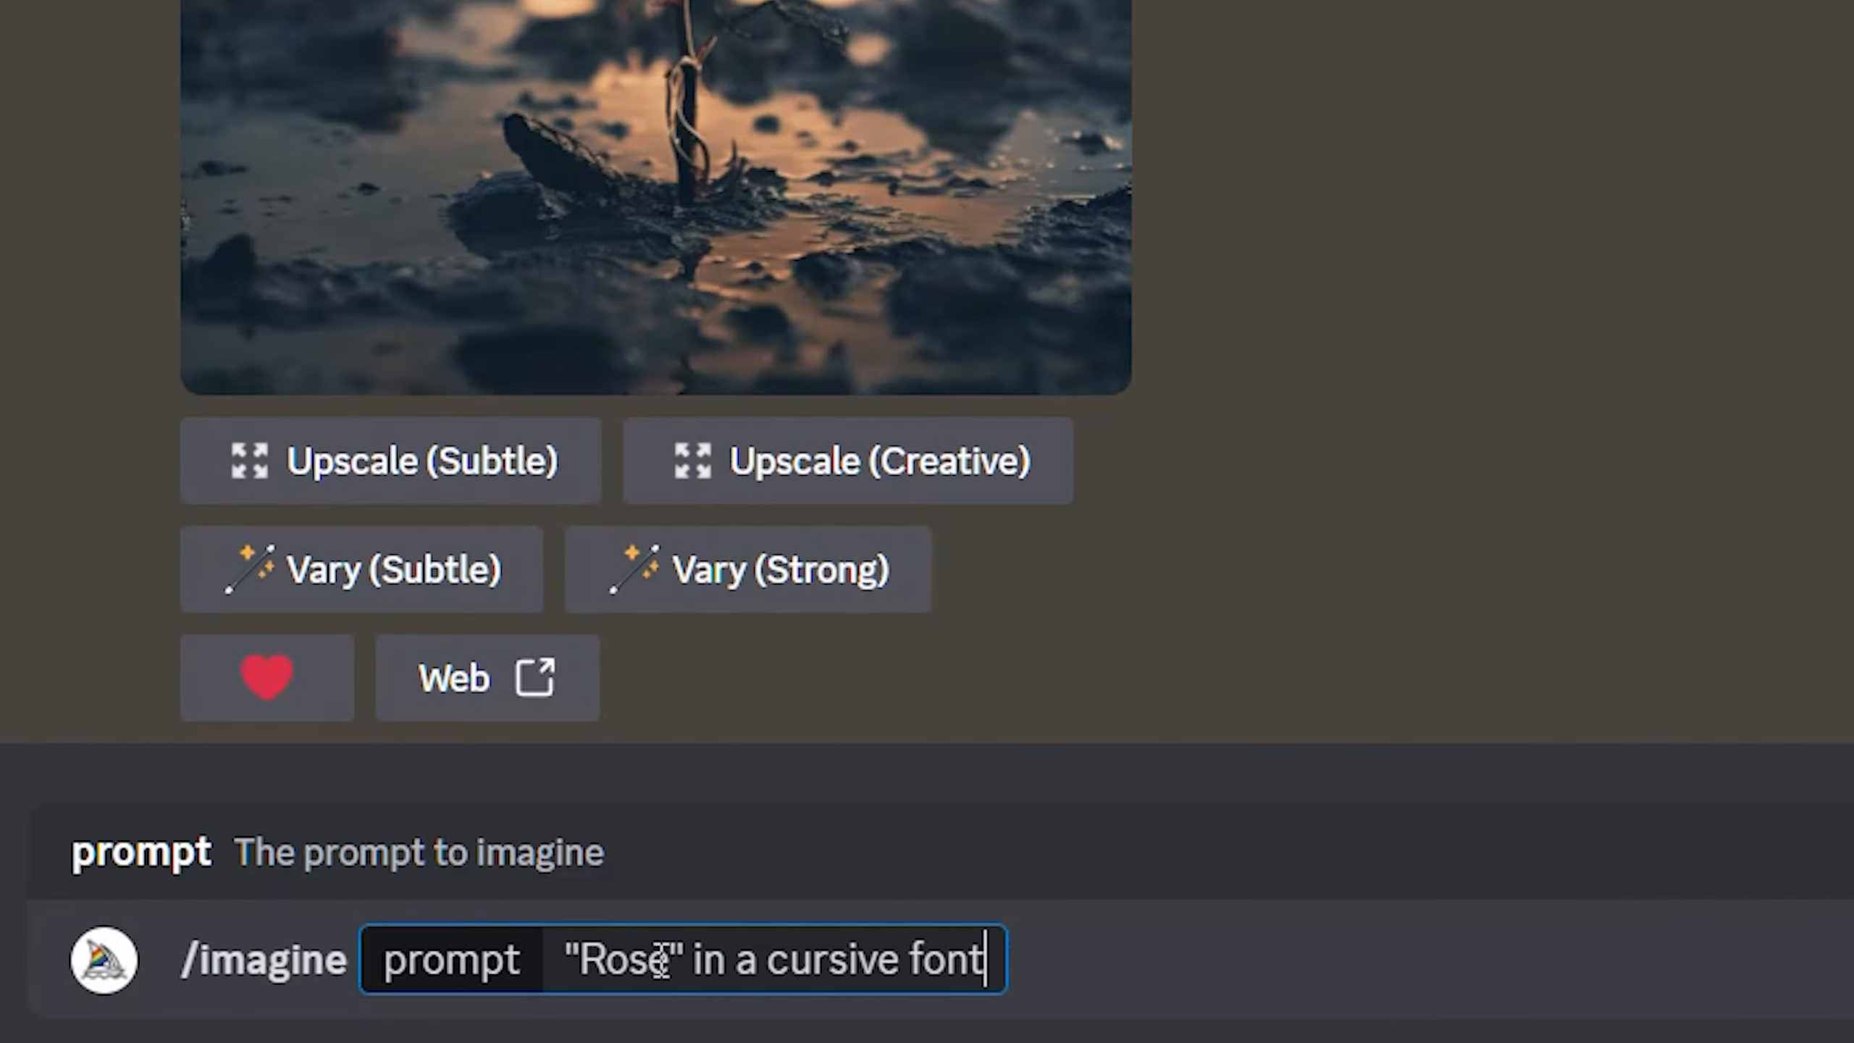
key("Left")
key("Left")
key("Left")
key("Left")
type("red")
key("Return")
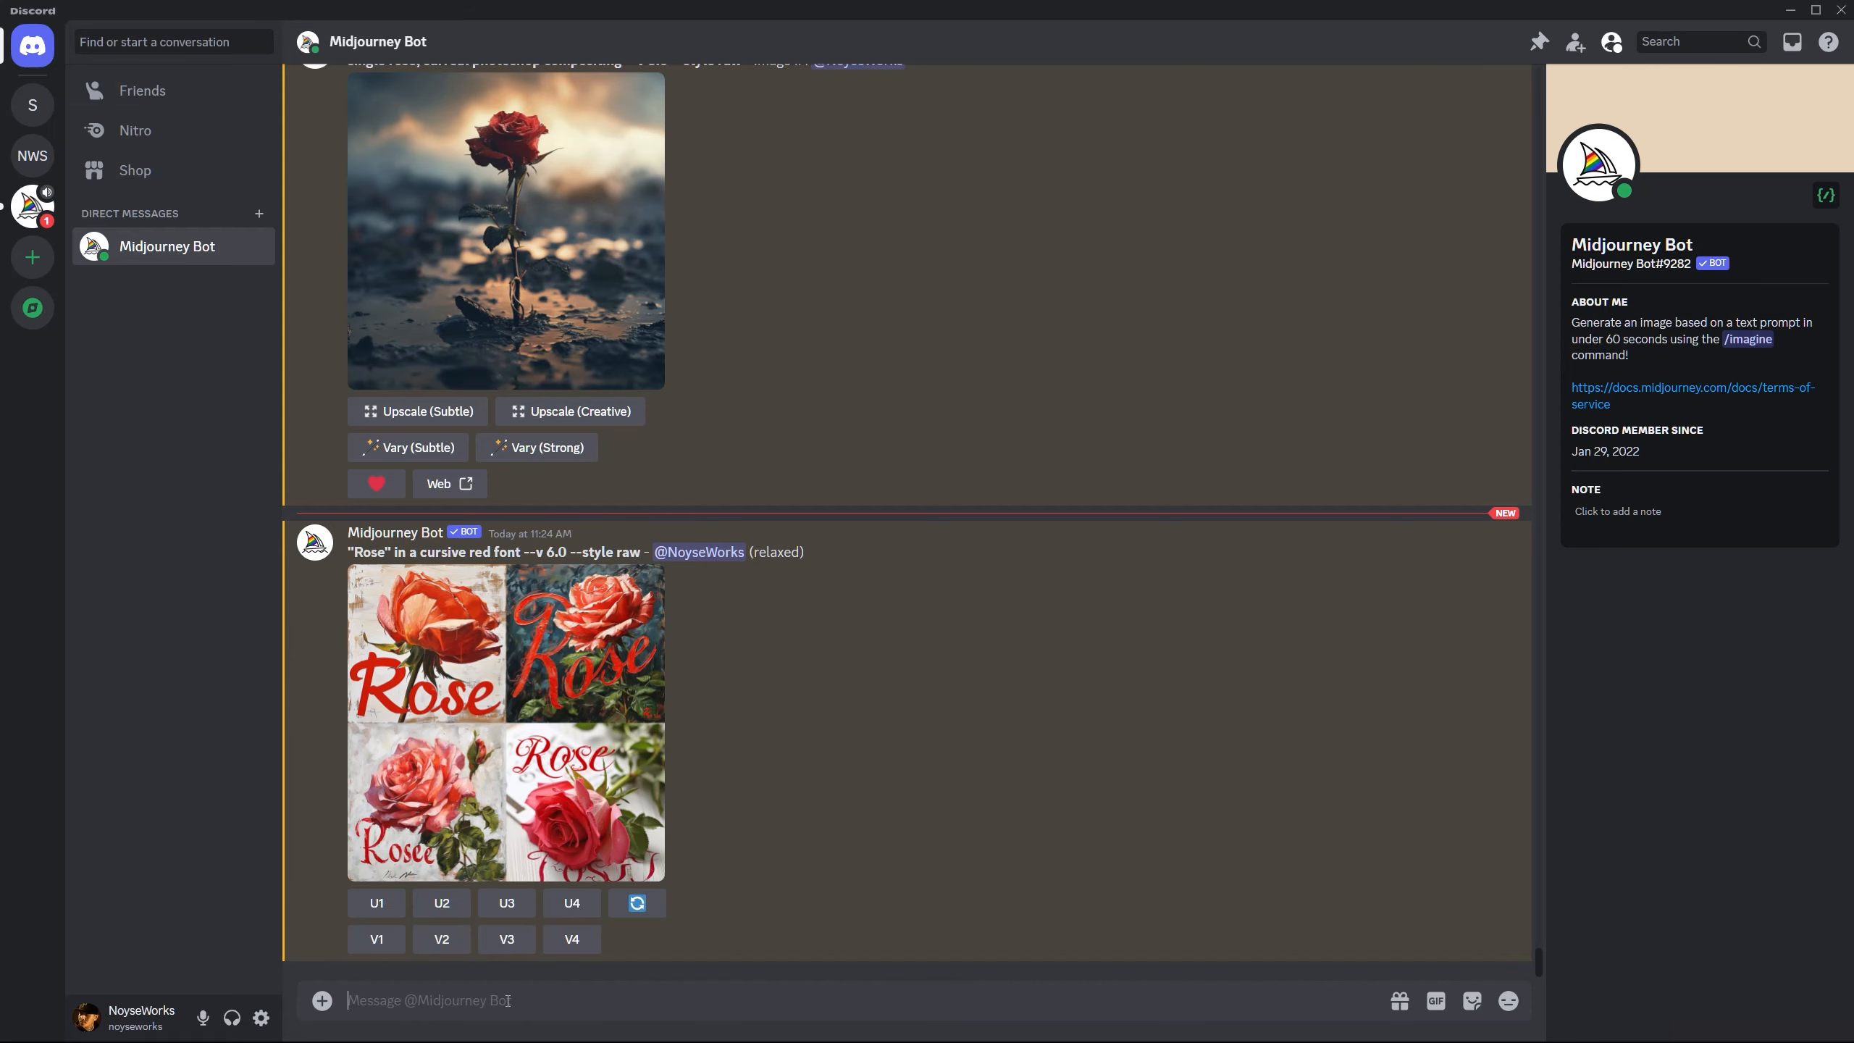
Enlarge the generated Rose lettering grid for review, then rerun its prompt with the word changed to "Roses".
left_click(602, 838)
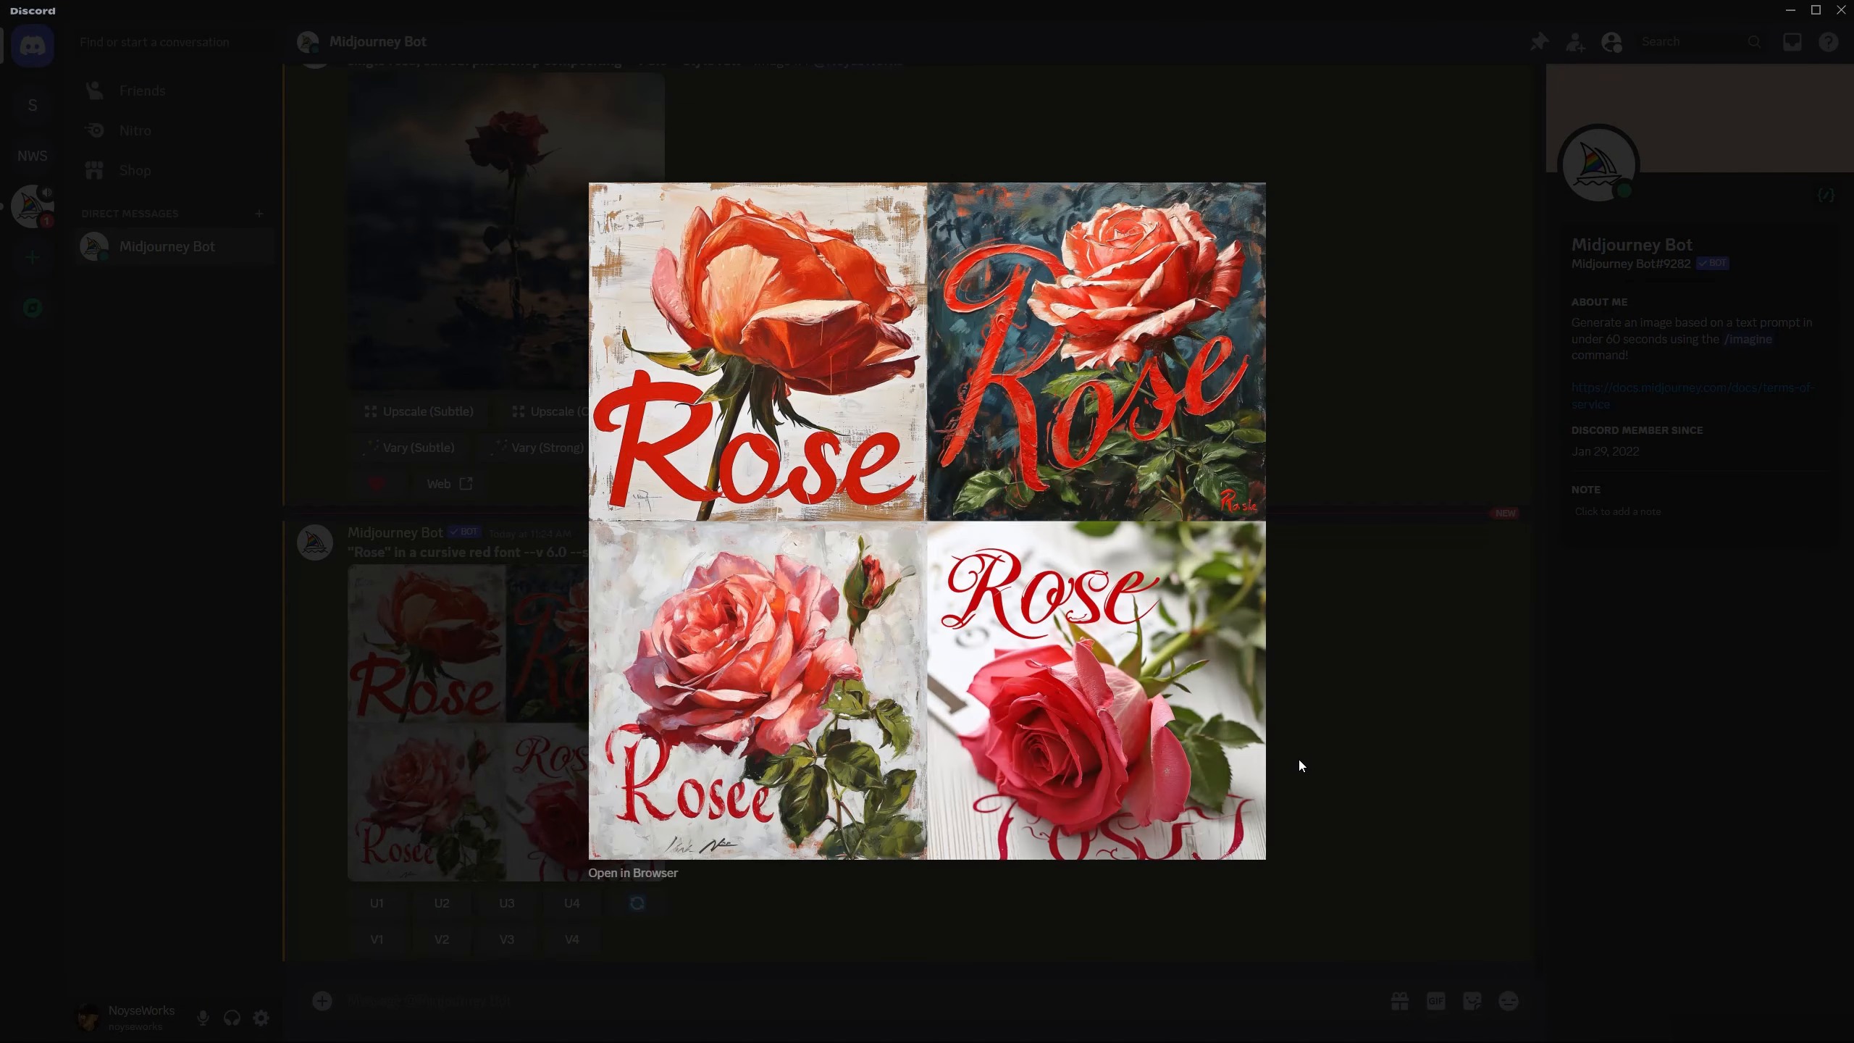
key("Escape")
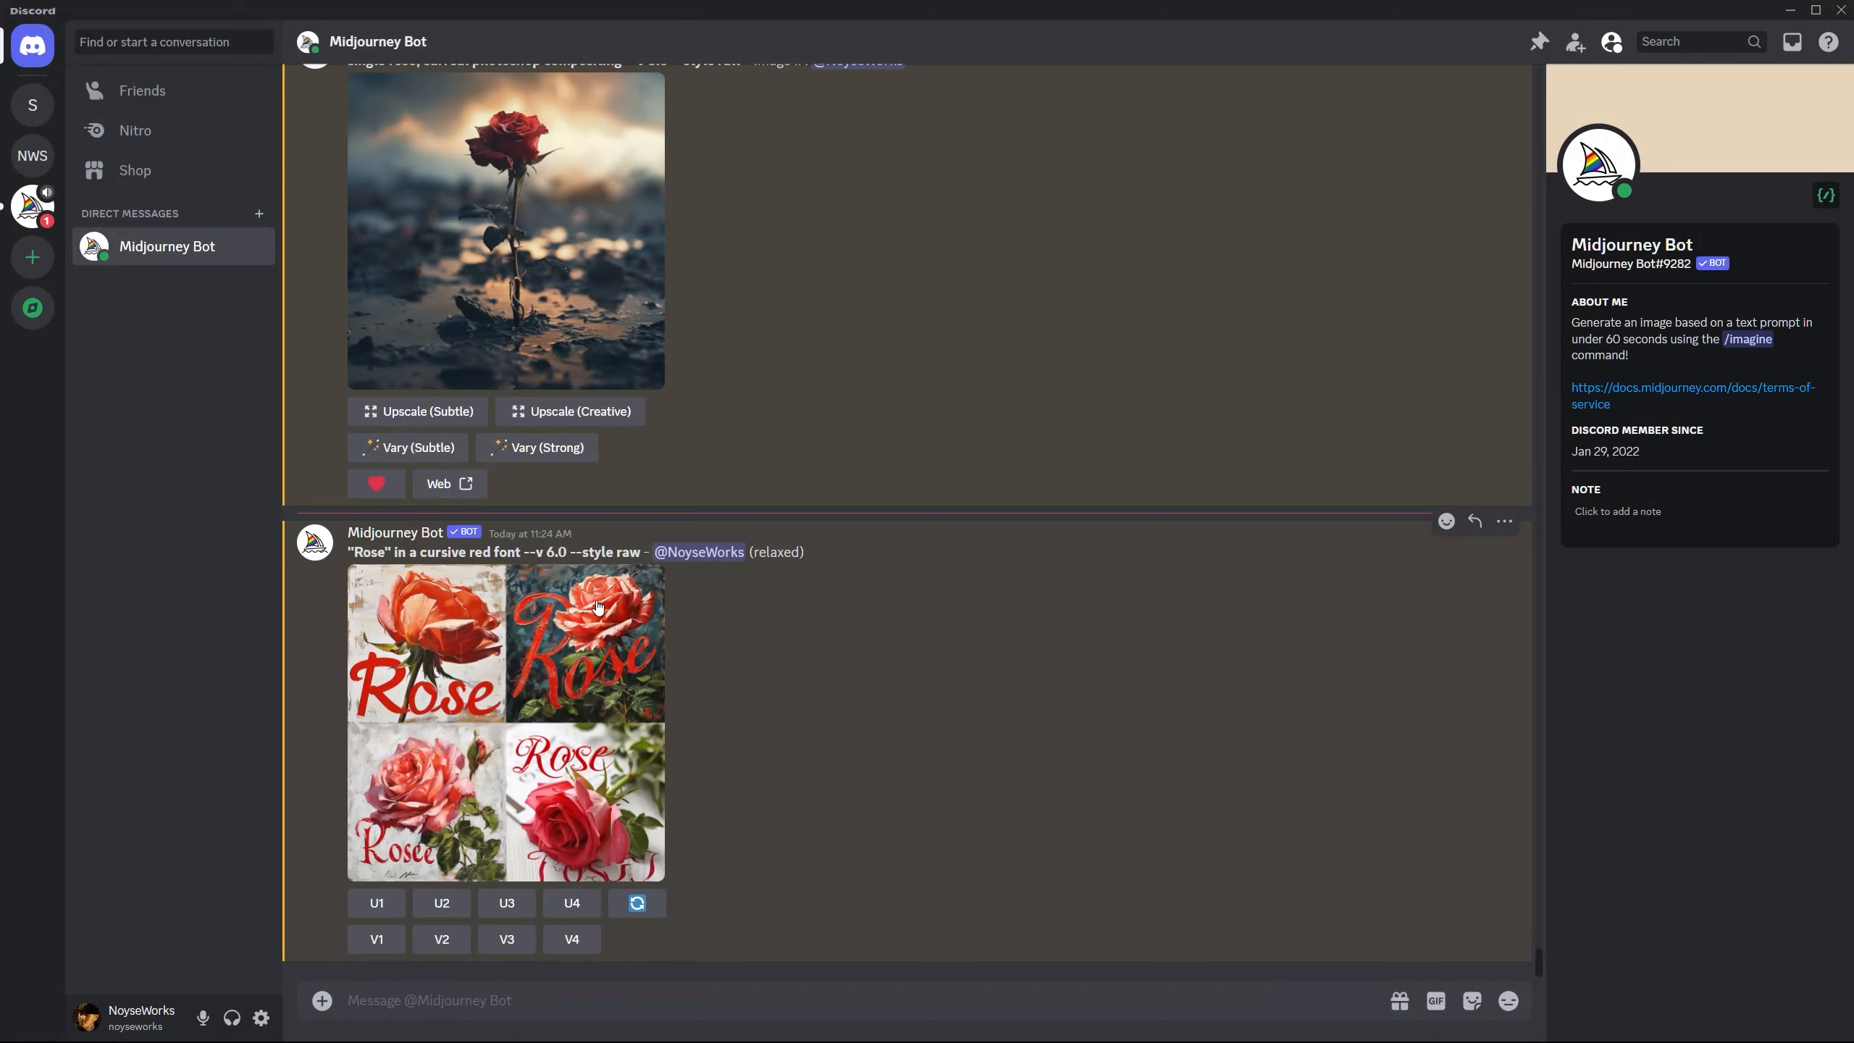
left_click(655, 905)
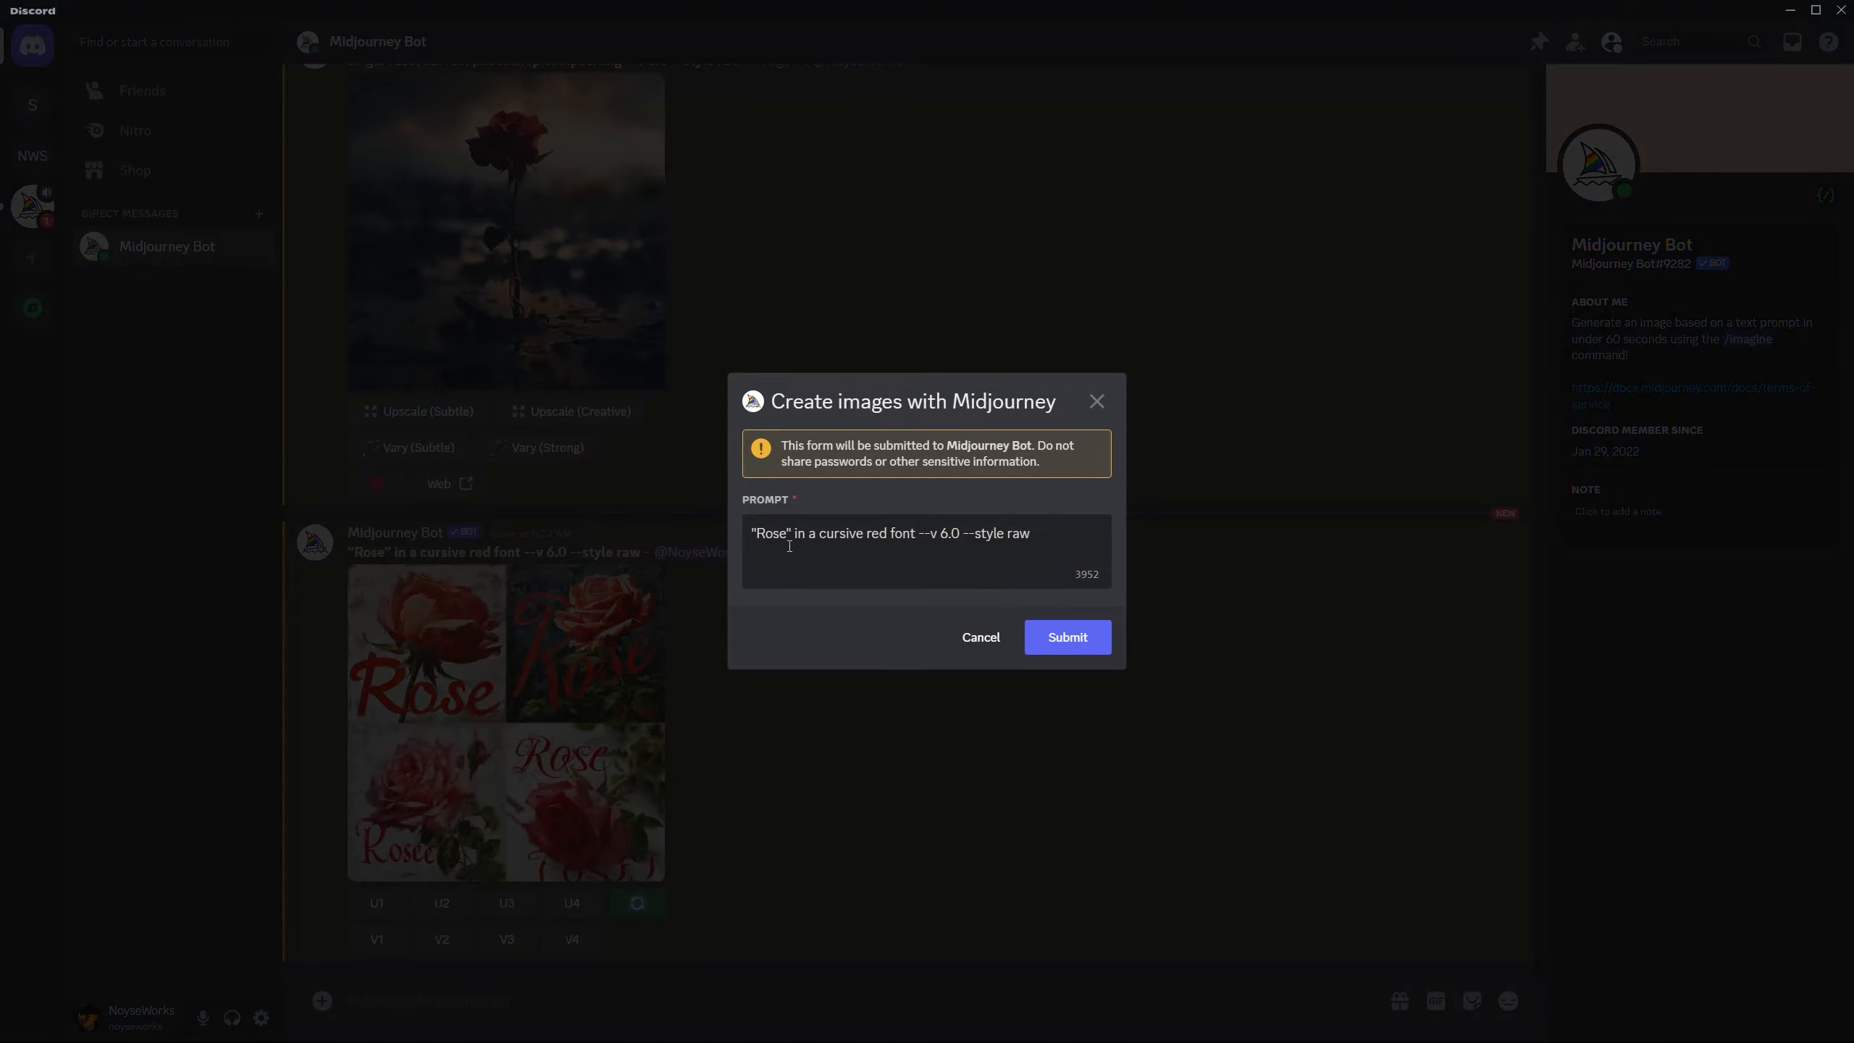
left_click(790, 540)
type("s")
left_click(1091, 649)
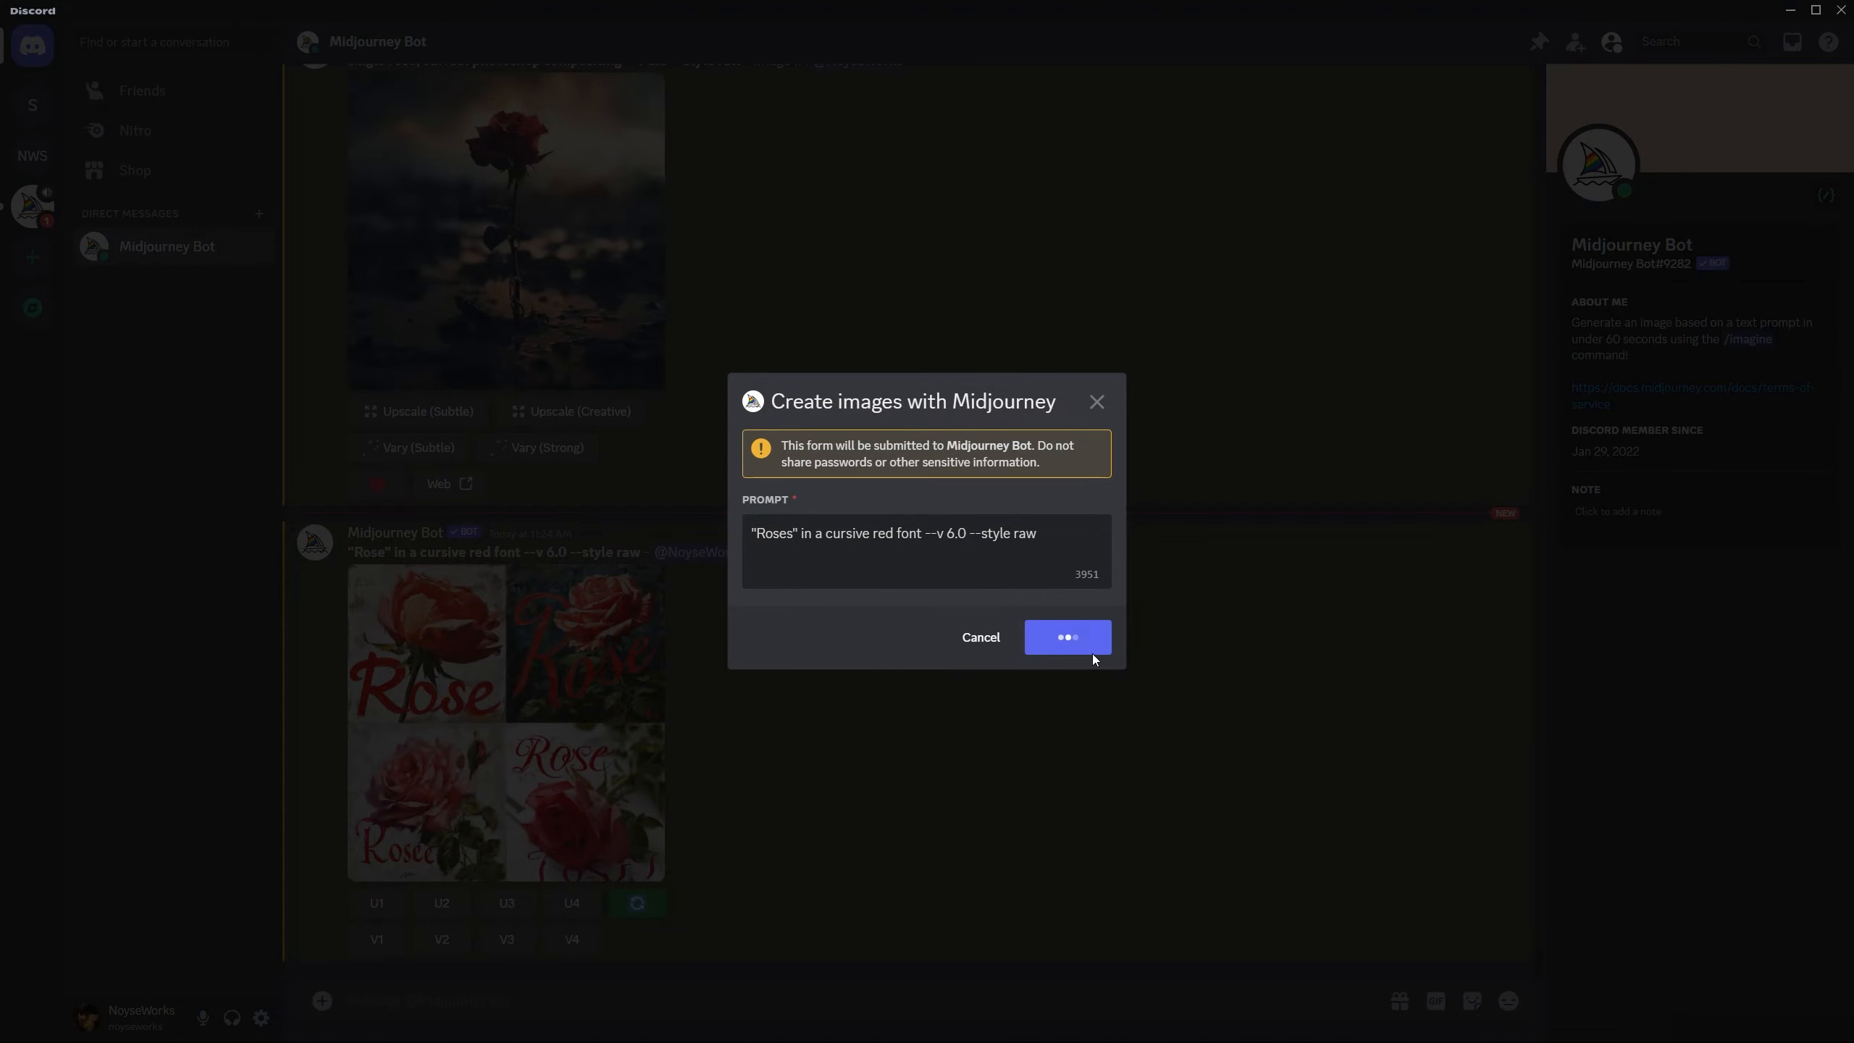
key("F9")
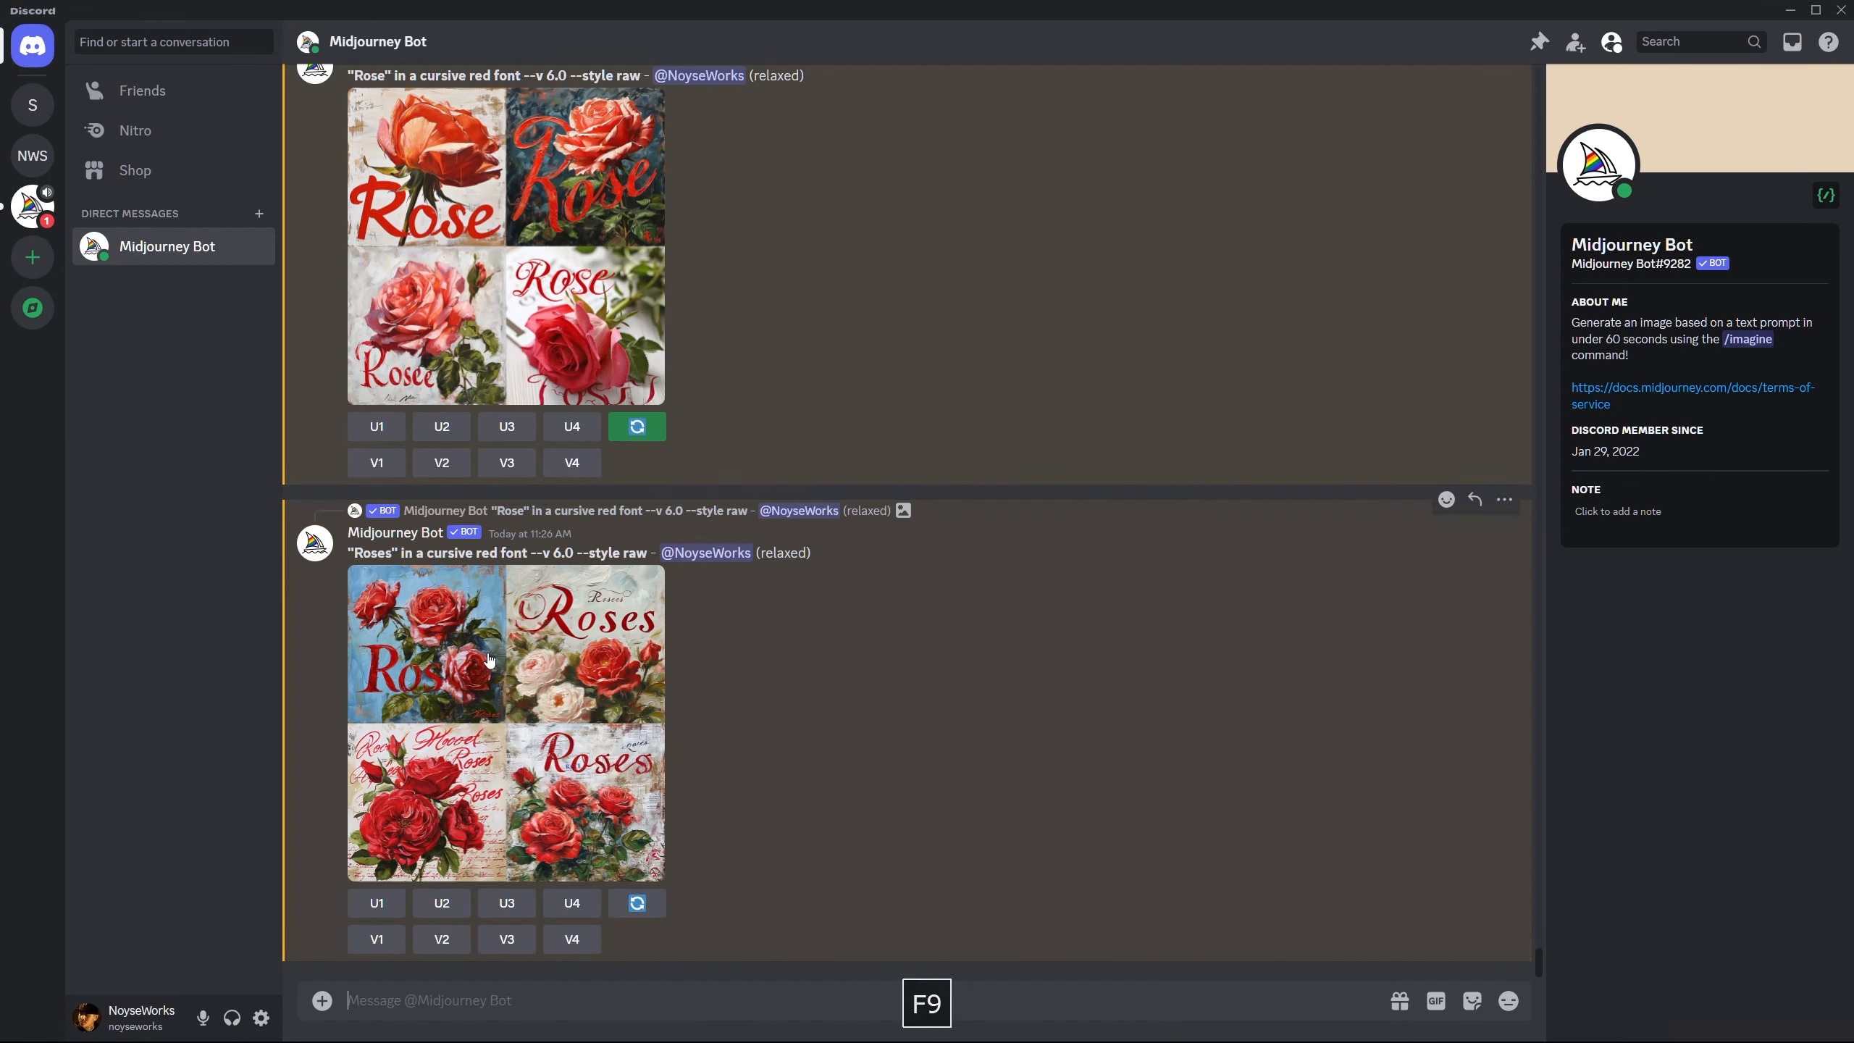
Review the first "Roses" grid at full size and regenerate it with the same prompt.
left_click(557, 795)
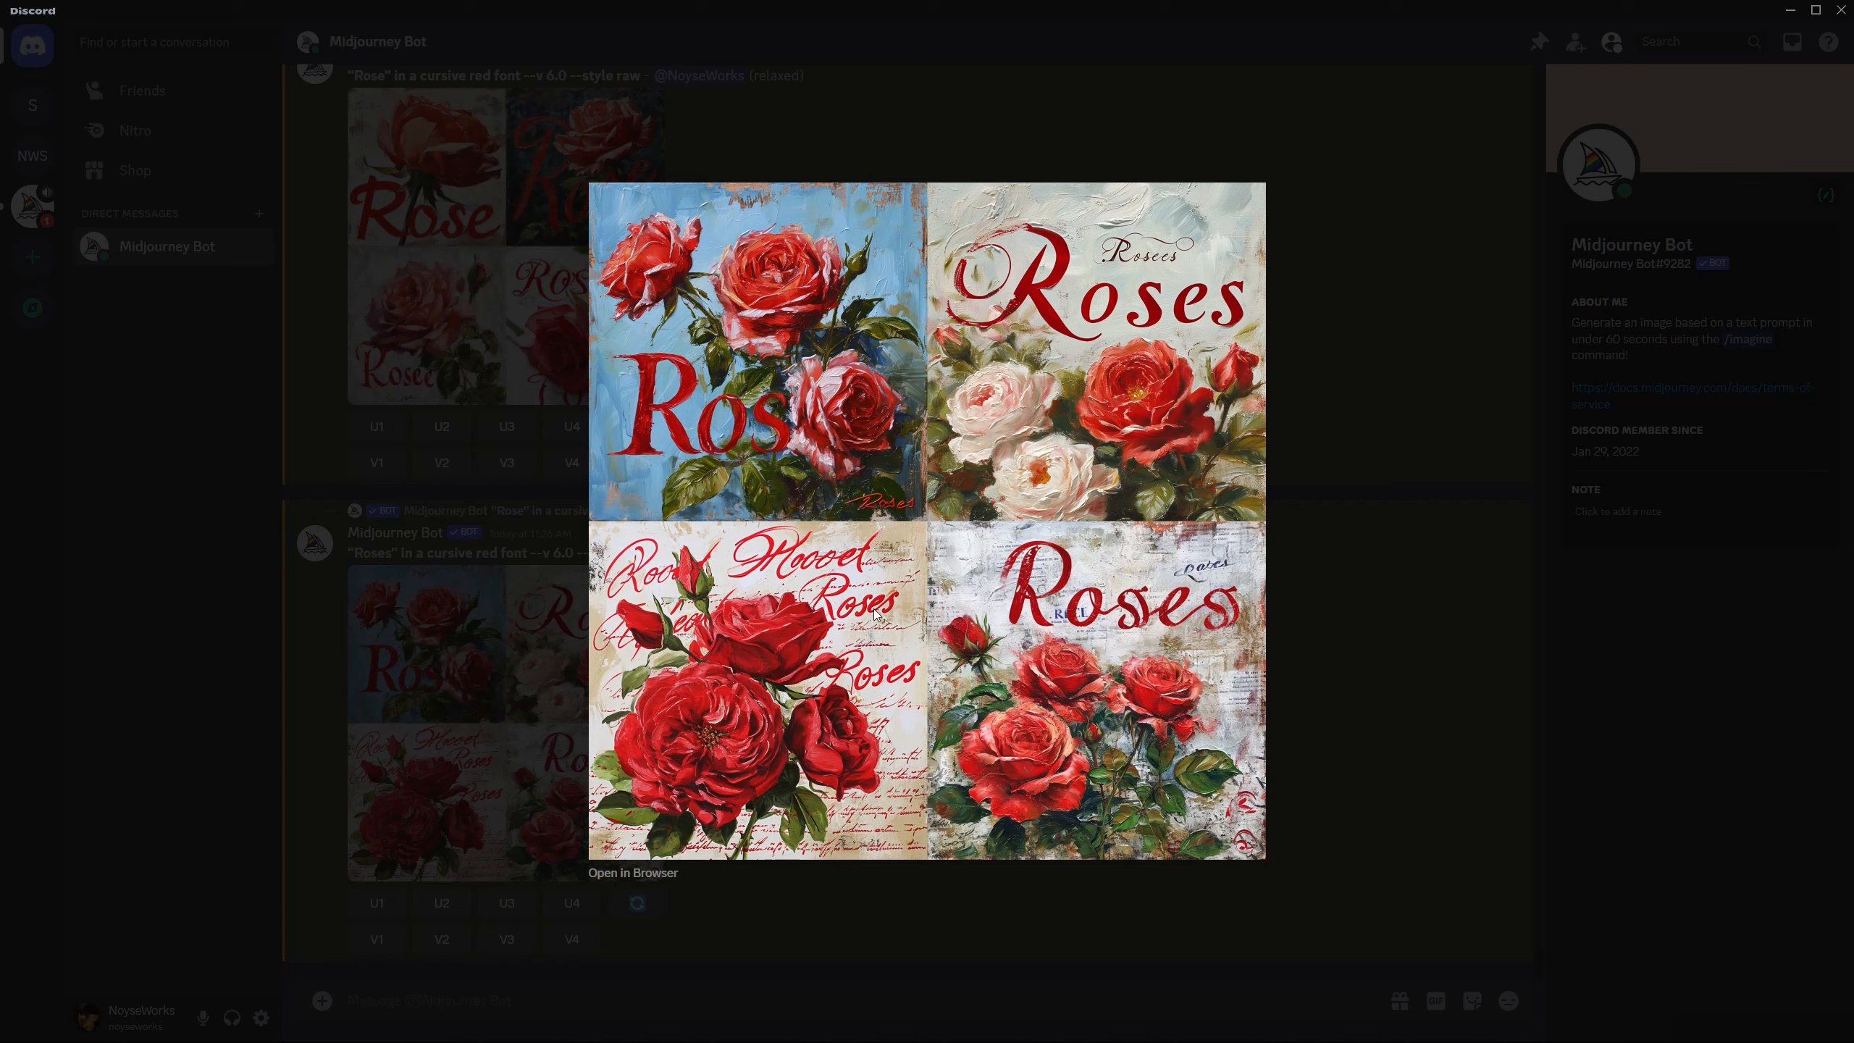
key("Escape")
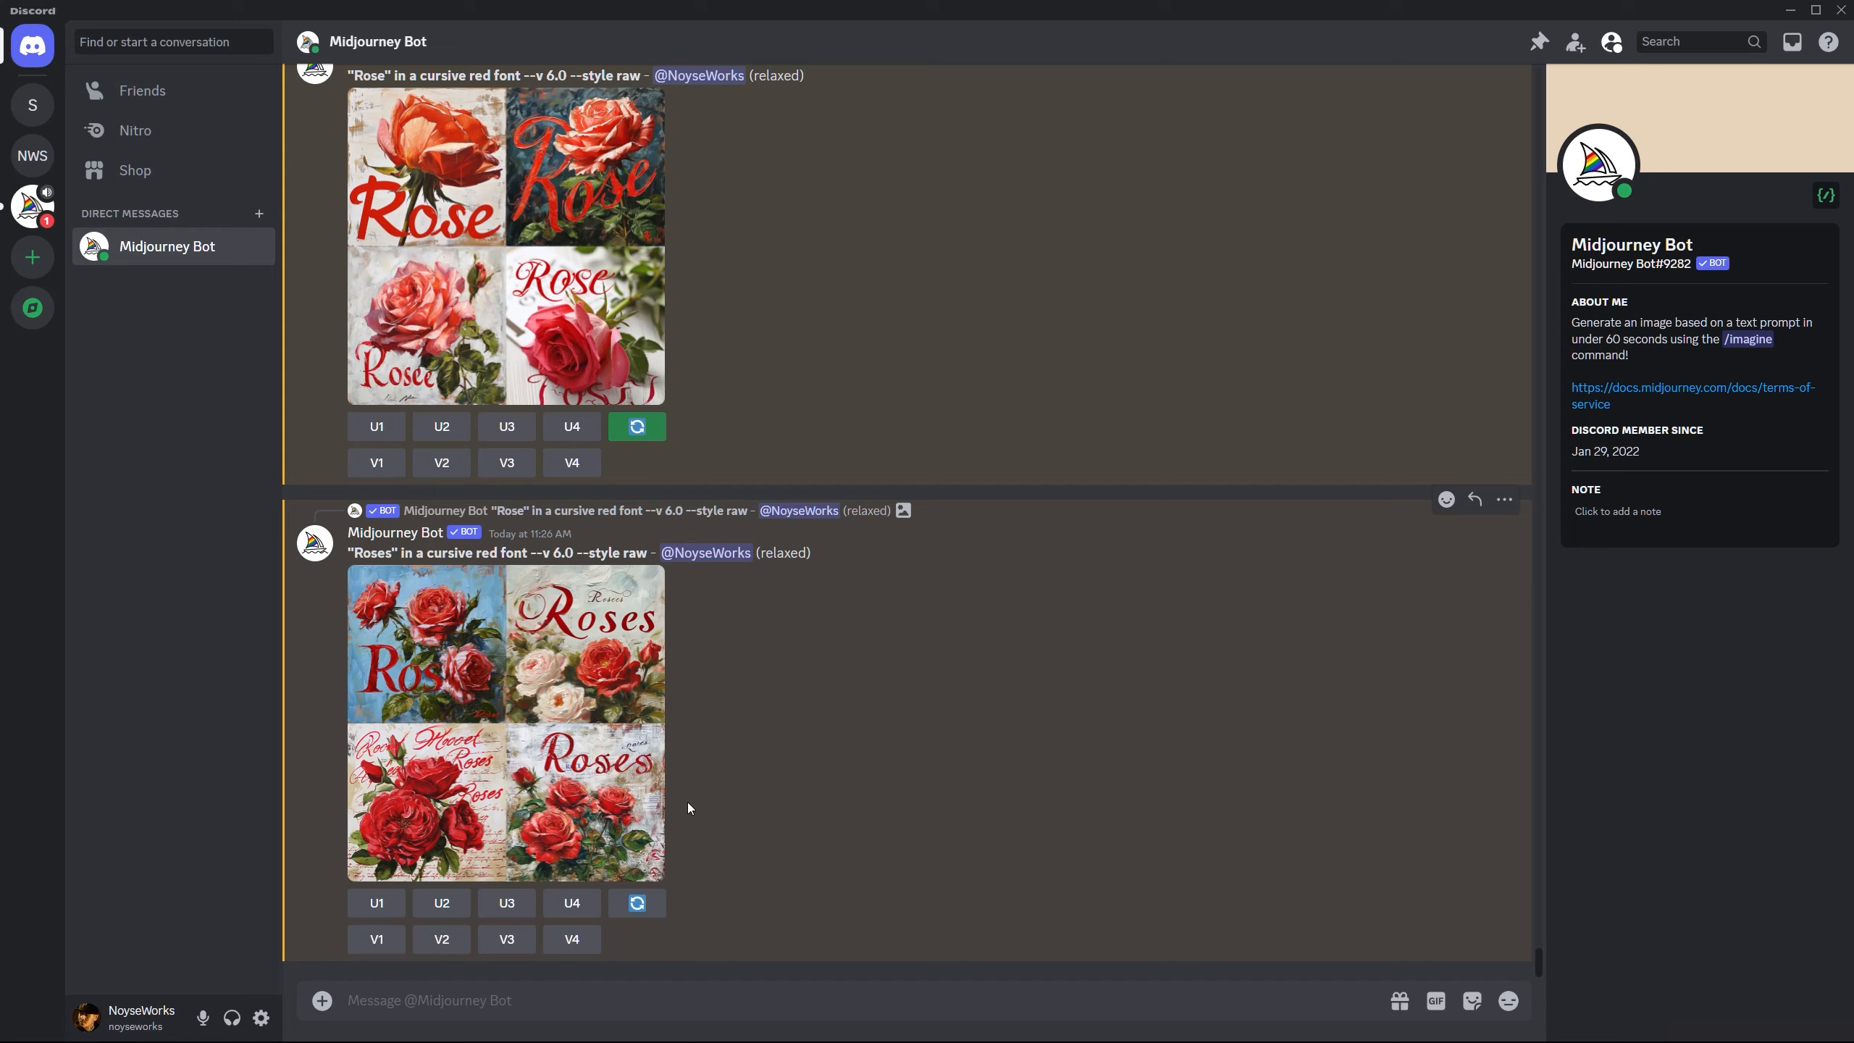
left_click(637, 903)
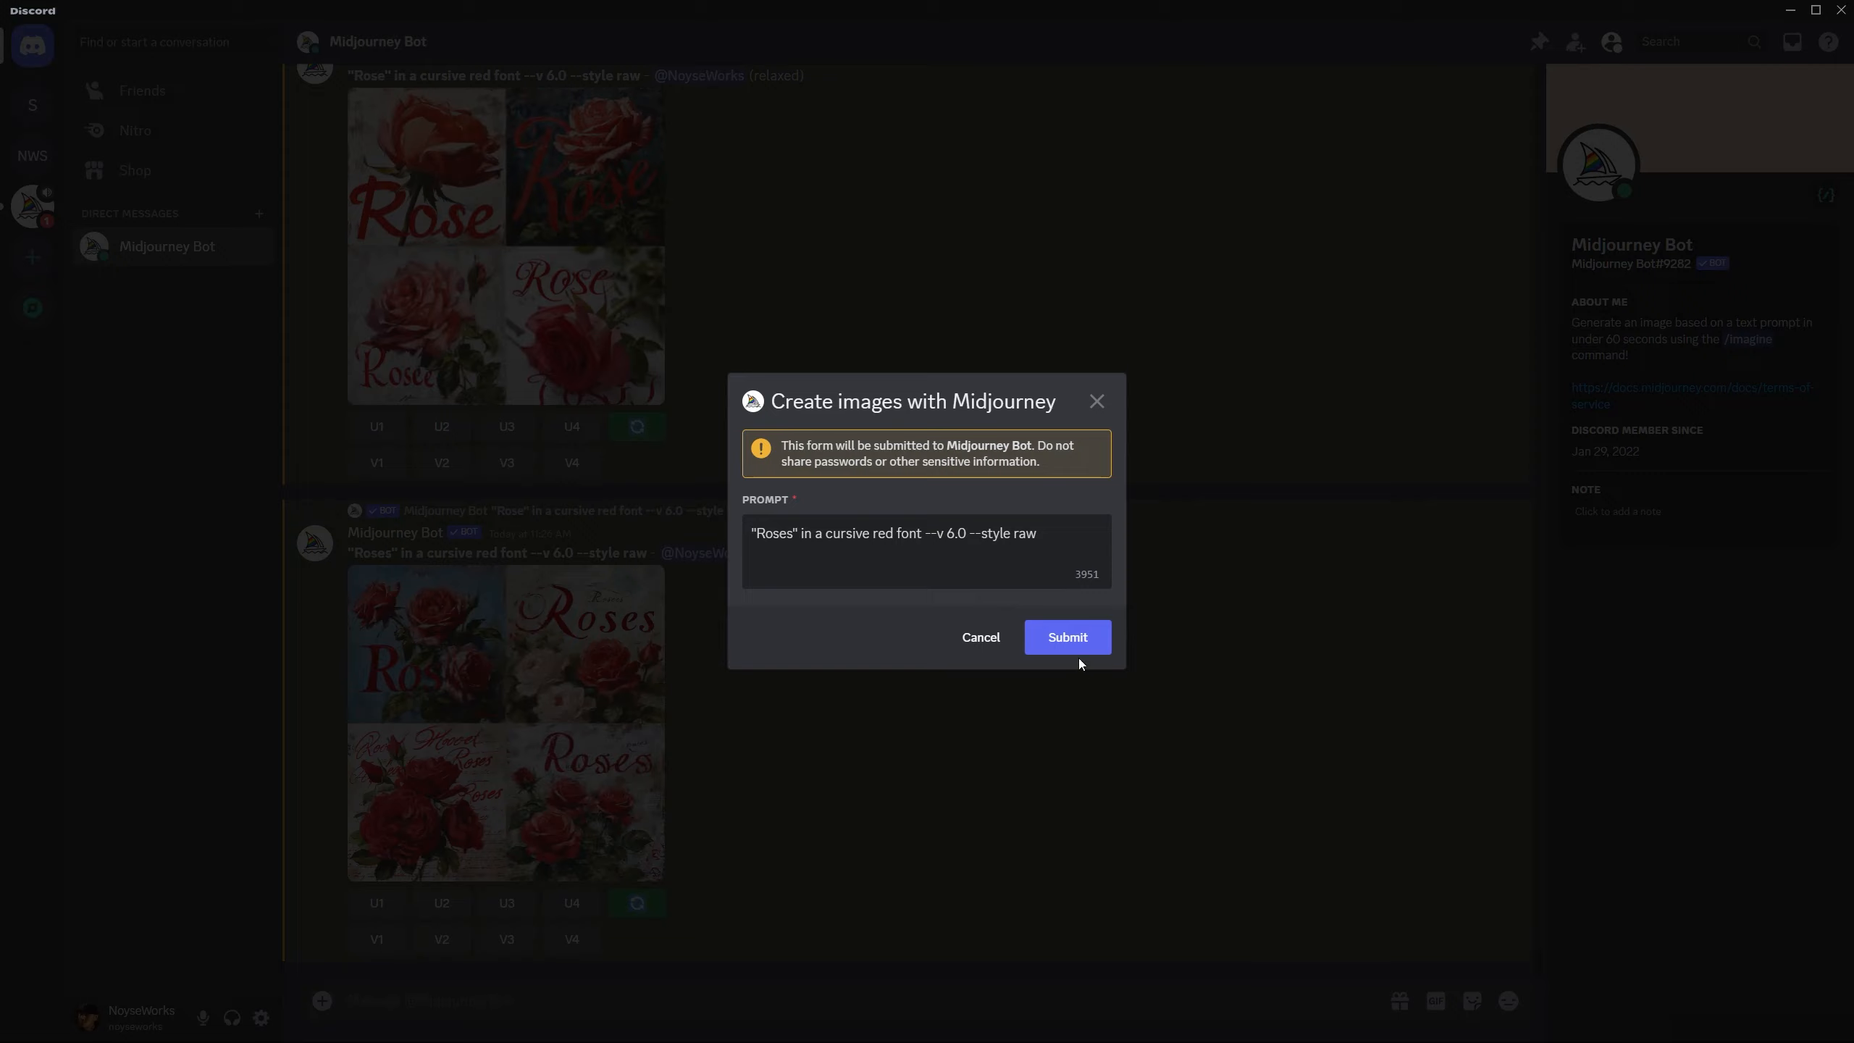
left_click(1065, 637)
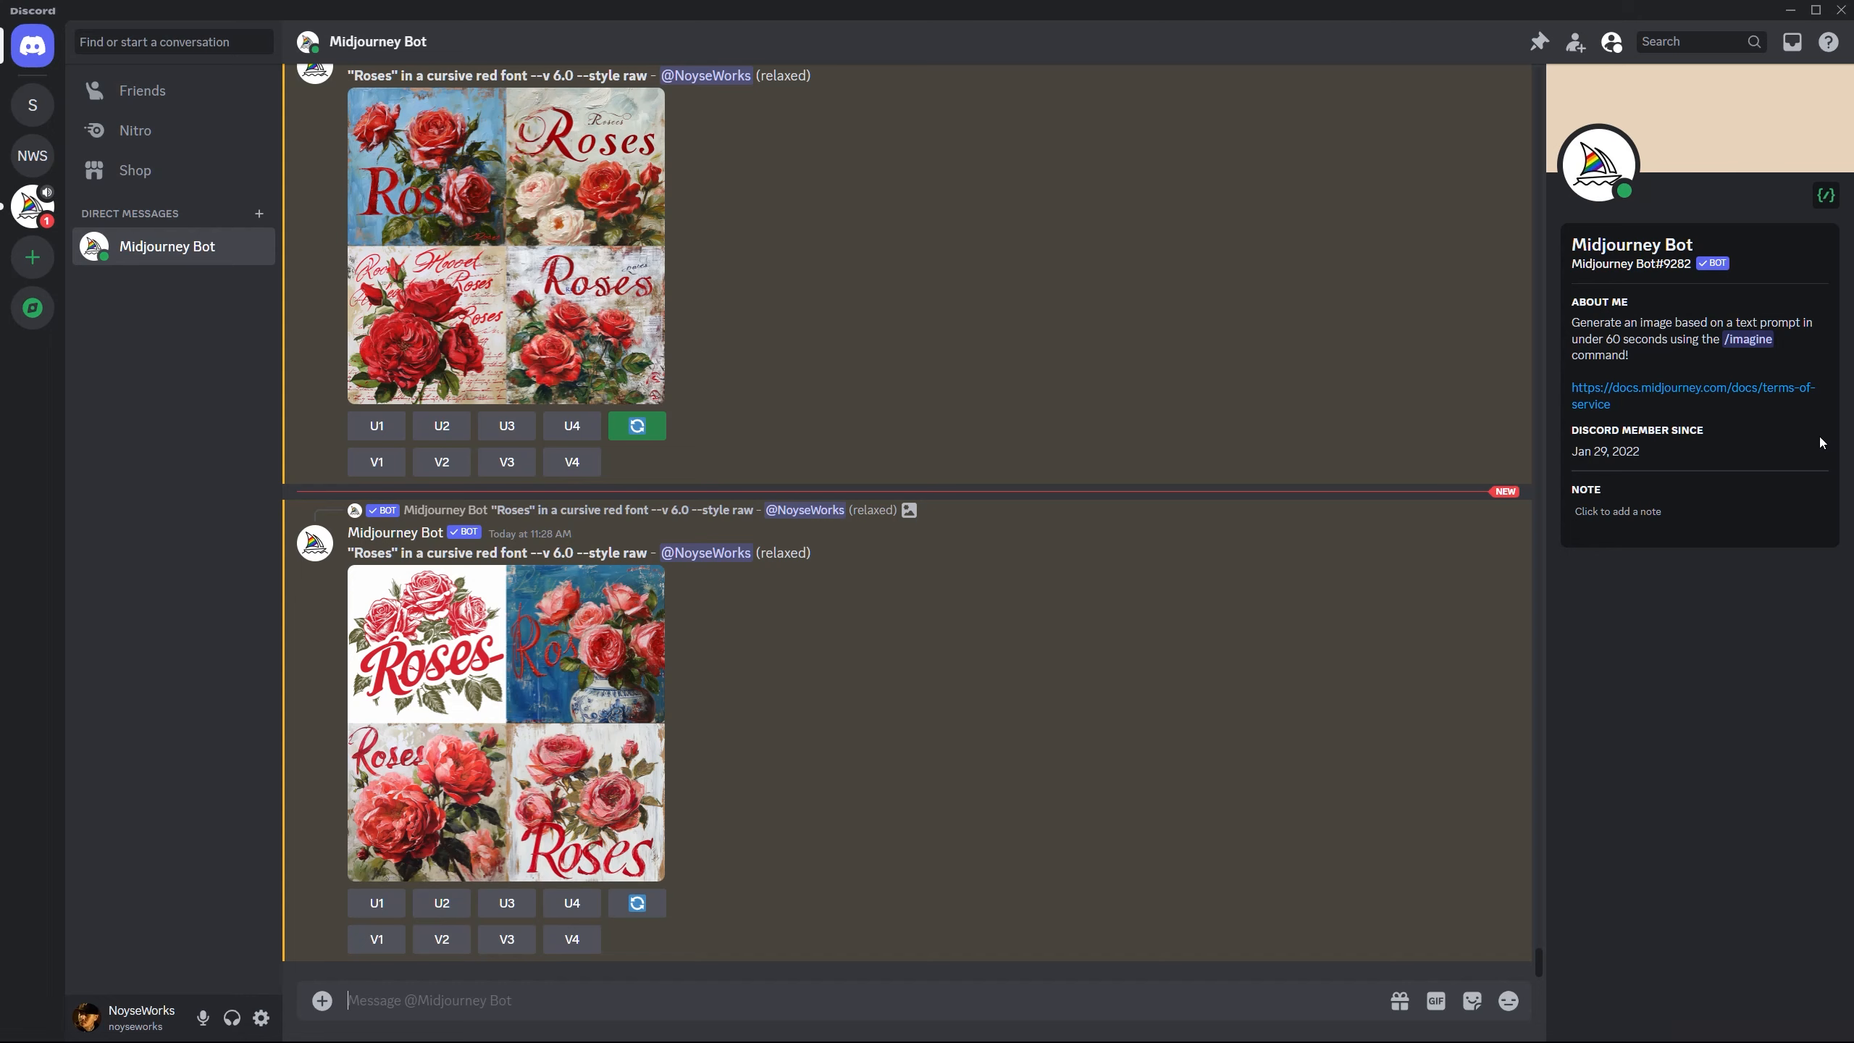
Inspect the newest "Roses" grid enlarged and upscale its first image, the red lettering on white.
left_click(440, 657)
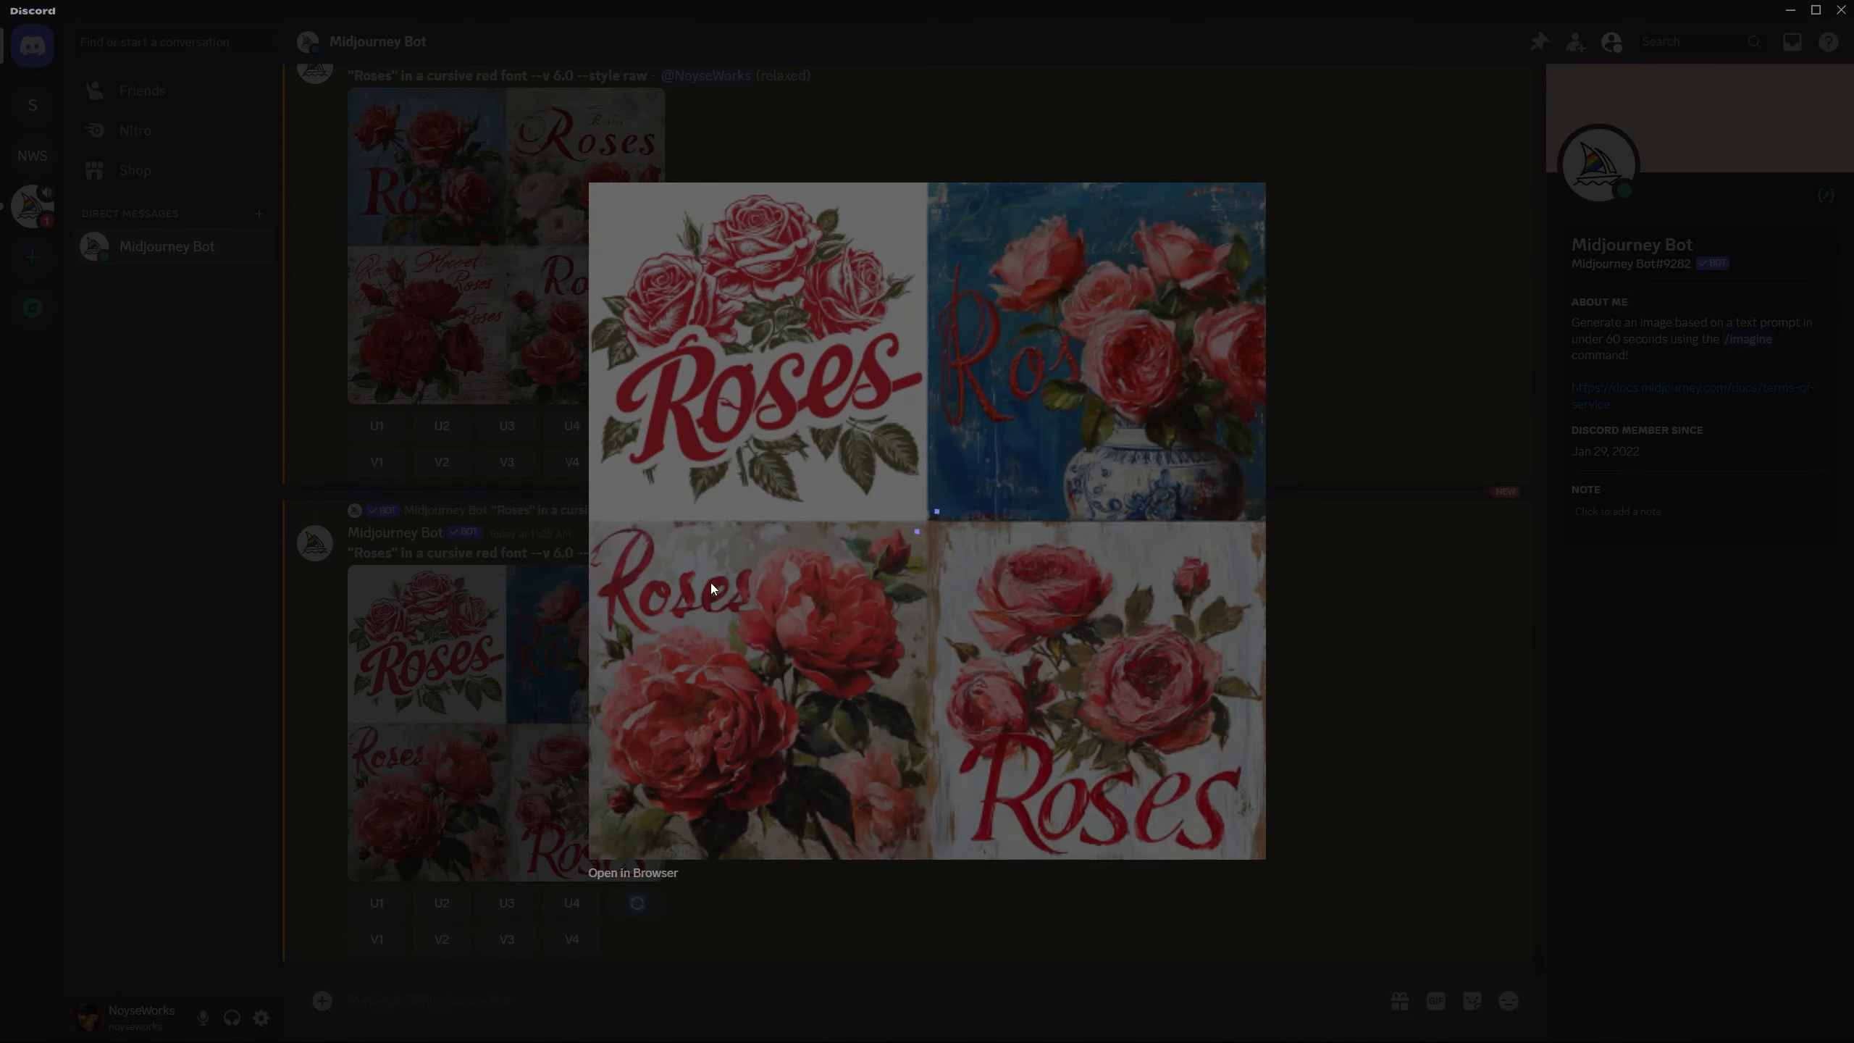
left_click(1346, 630)
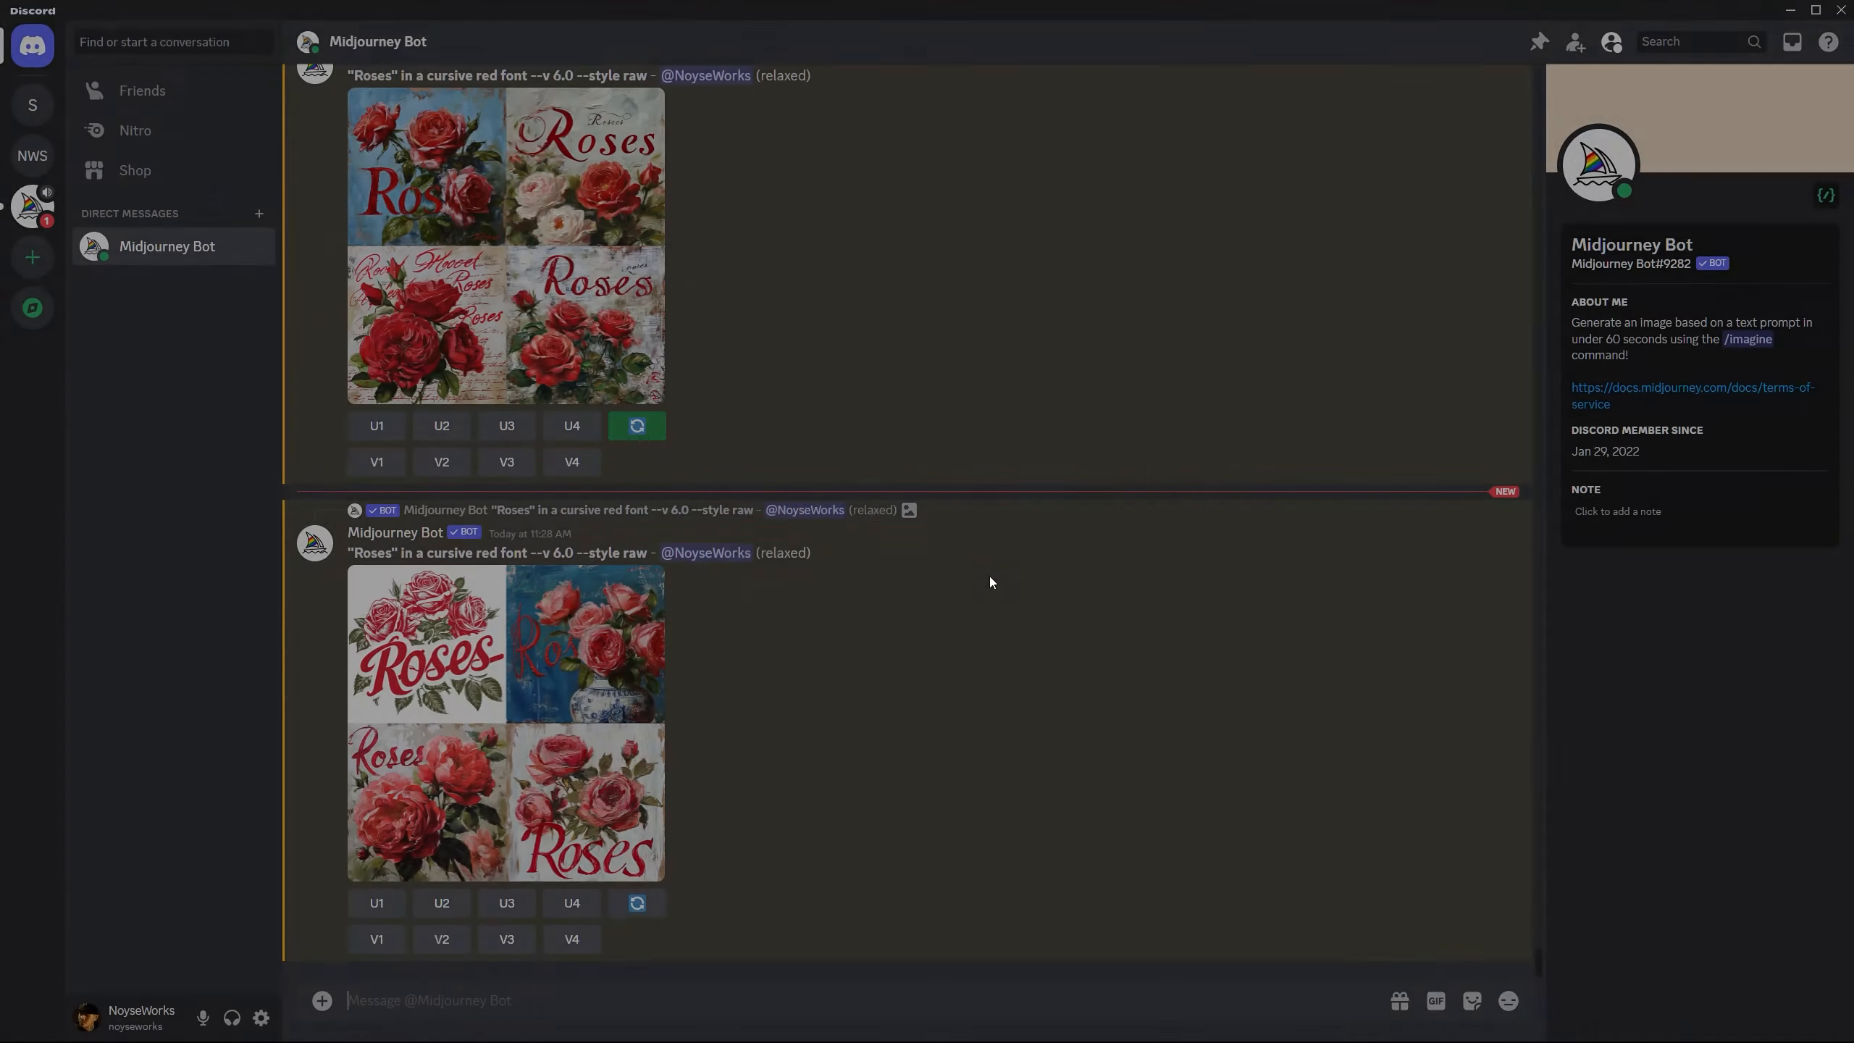
left_click(376, 903)
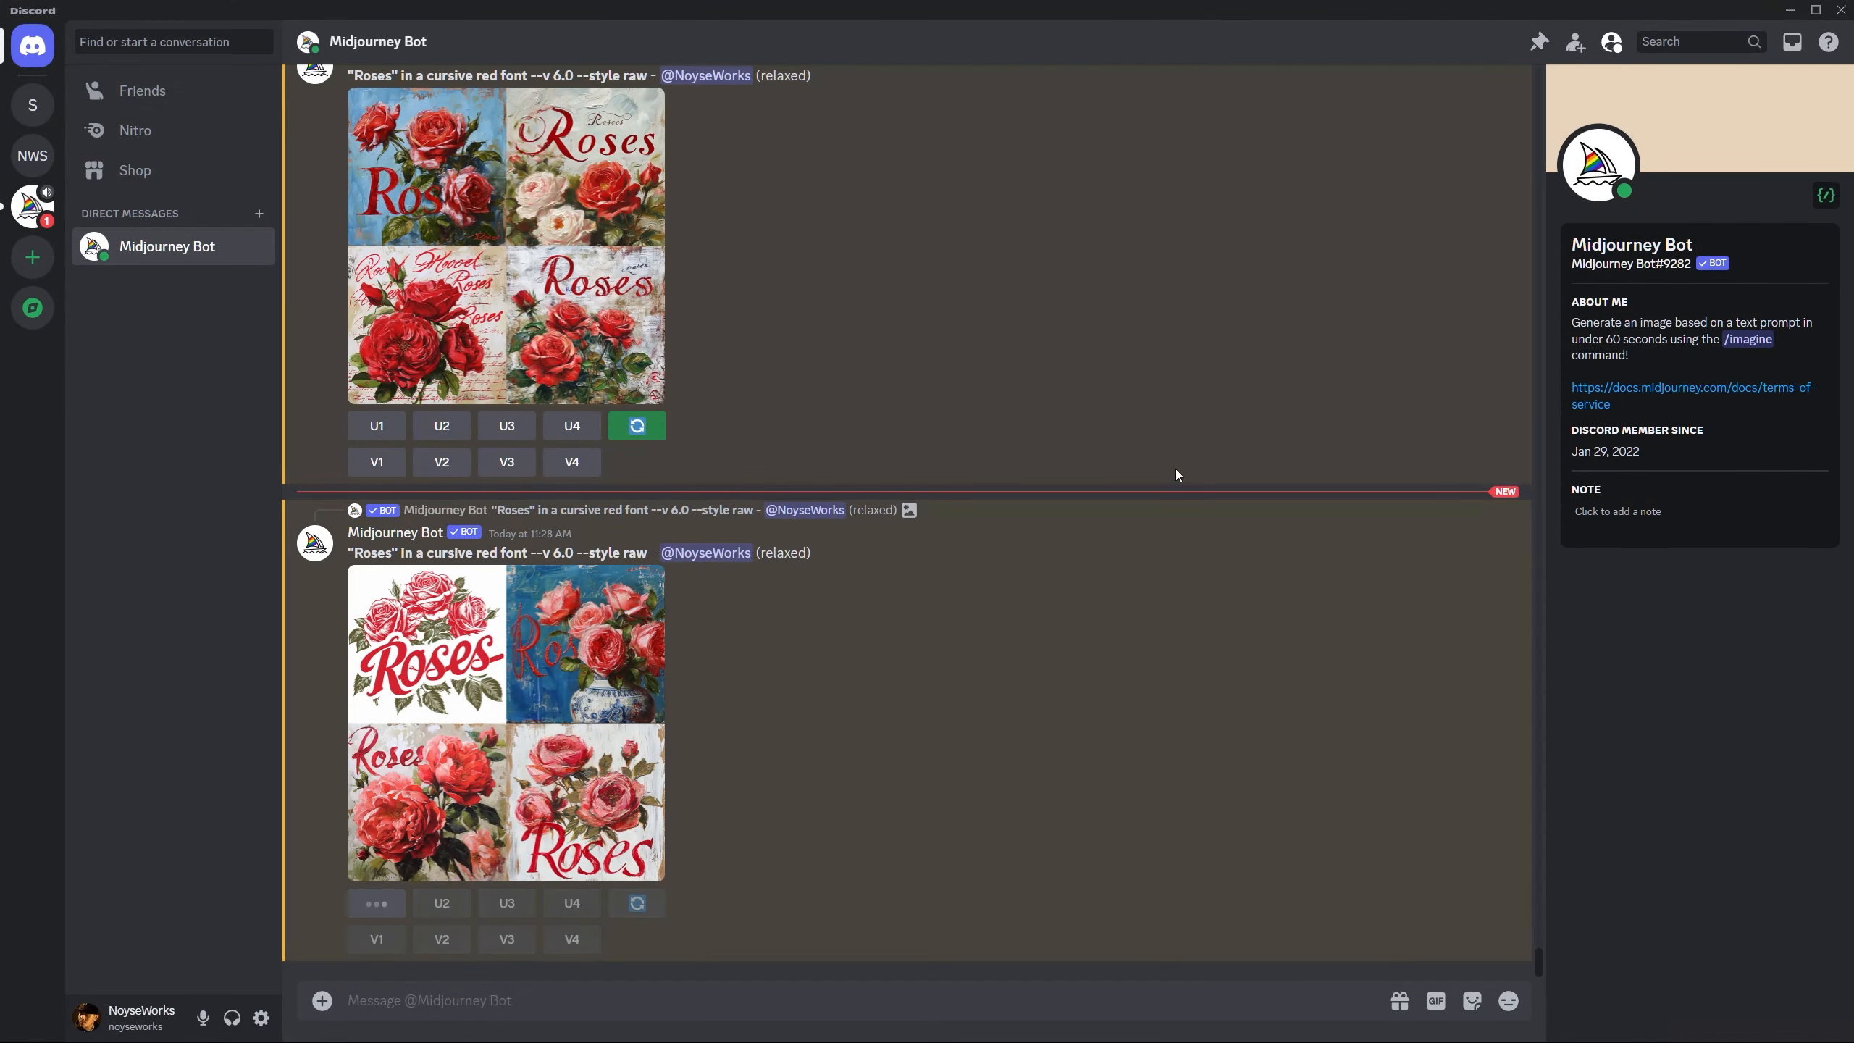
Open the upscaled Roses artwork in the browser, copy the image, and switch back to Bear.psd in Photoshop.
left_click(659, 868)
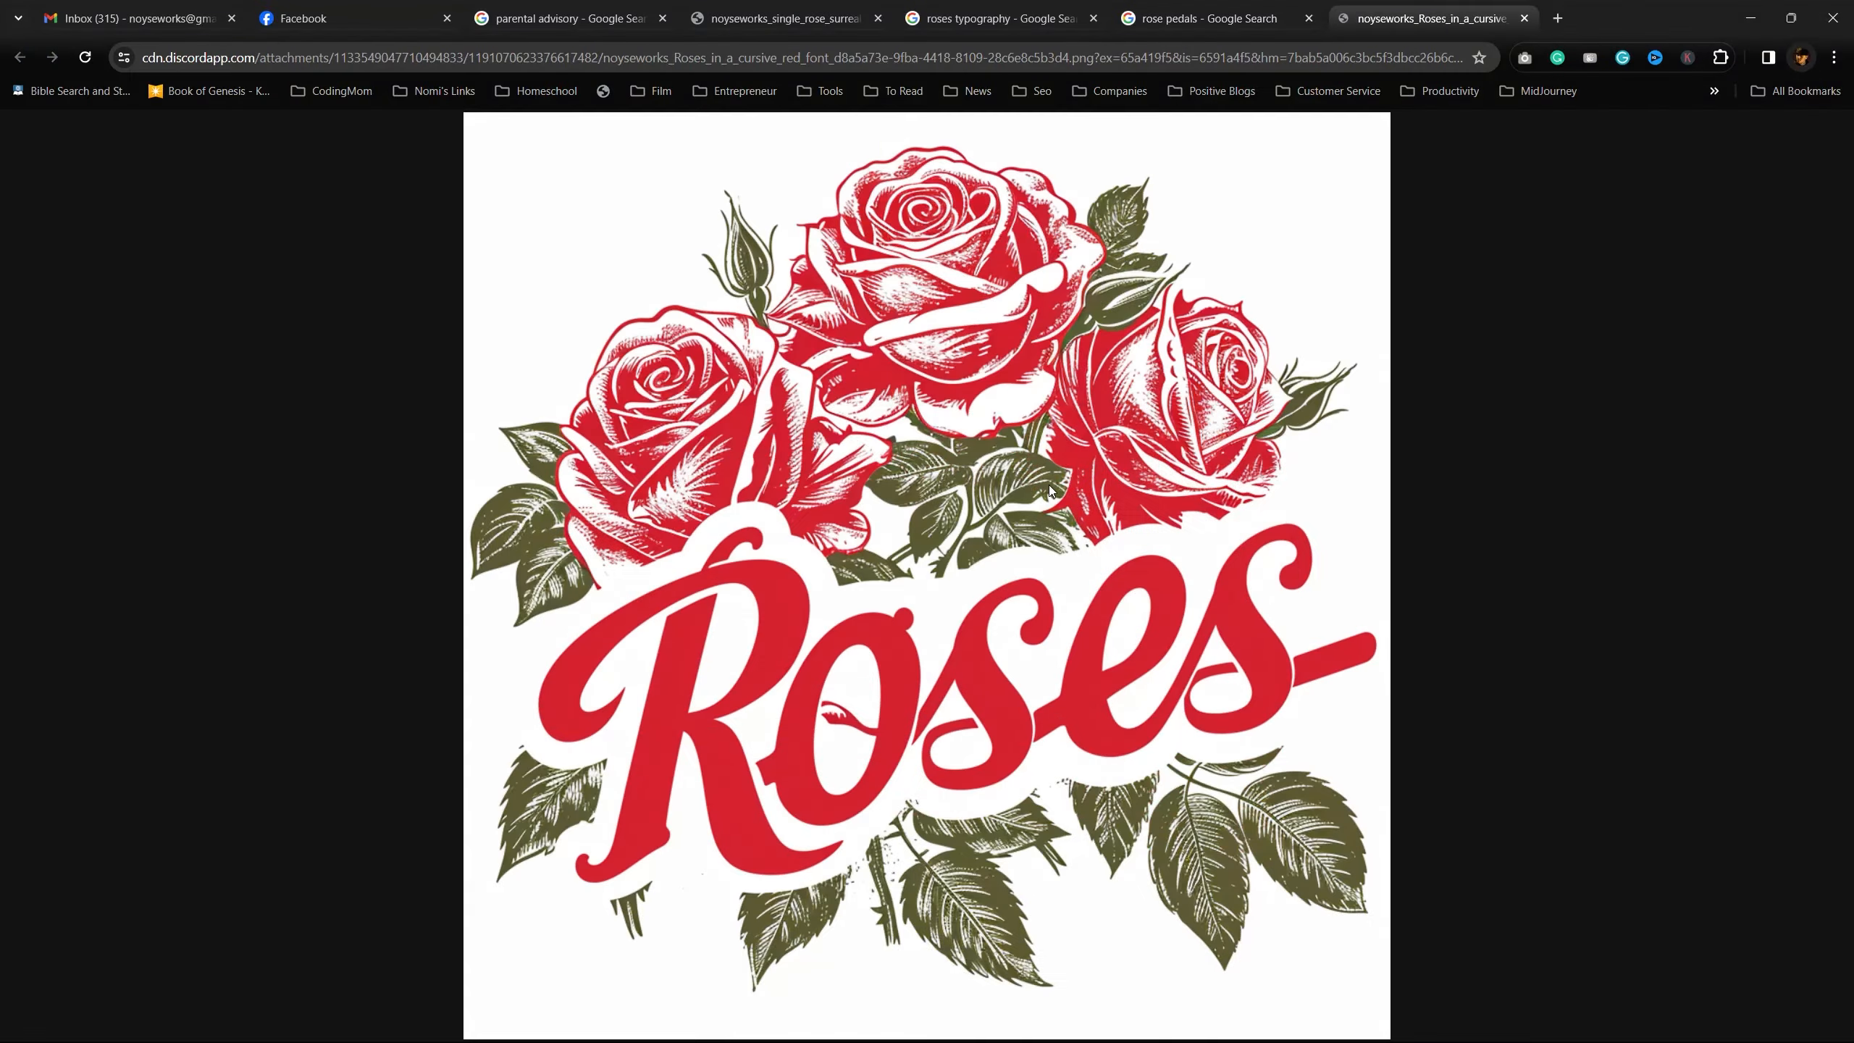
right_click(1046, 505)
left_click(1102, 581)
key("alt+Tab")
key("Tab")
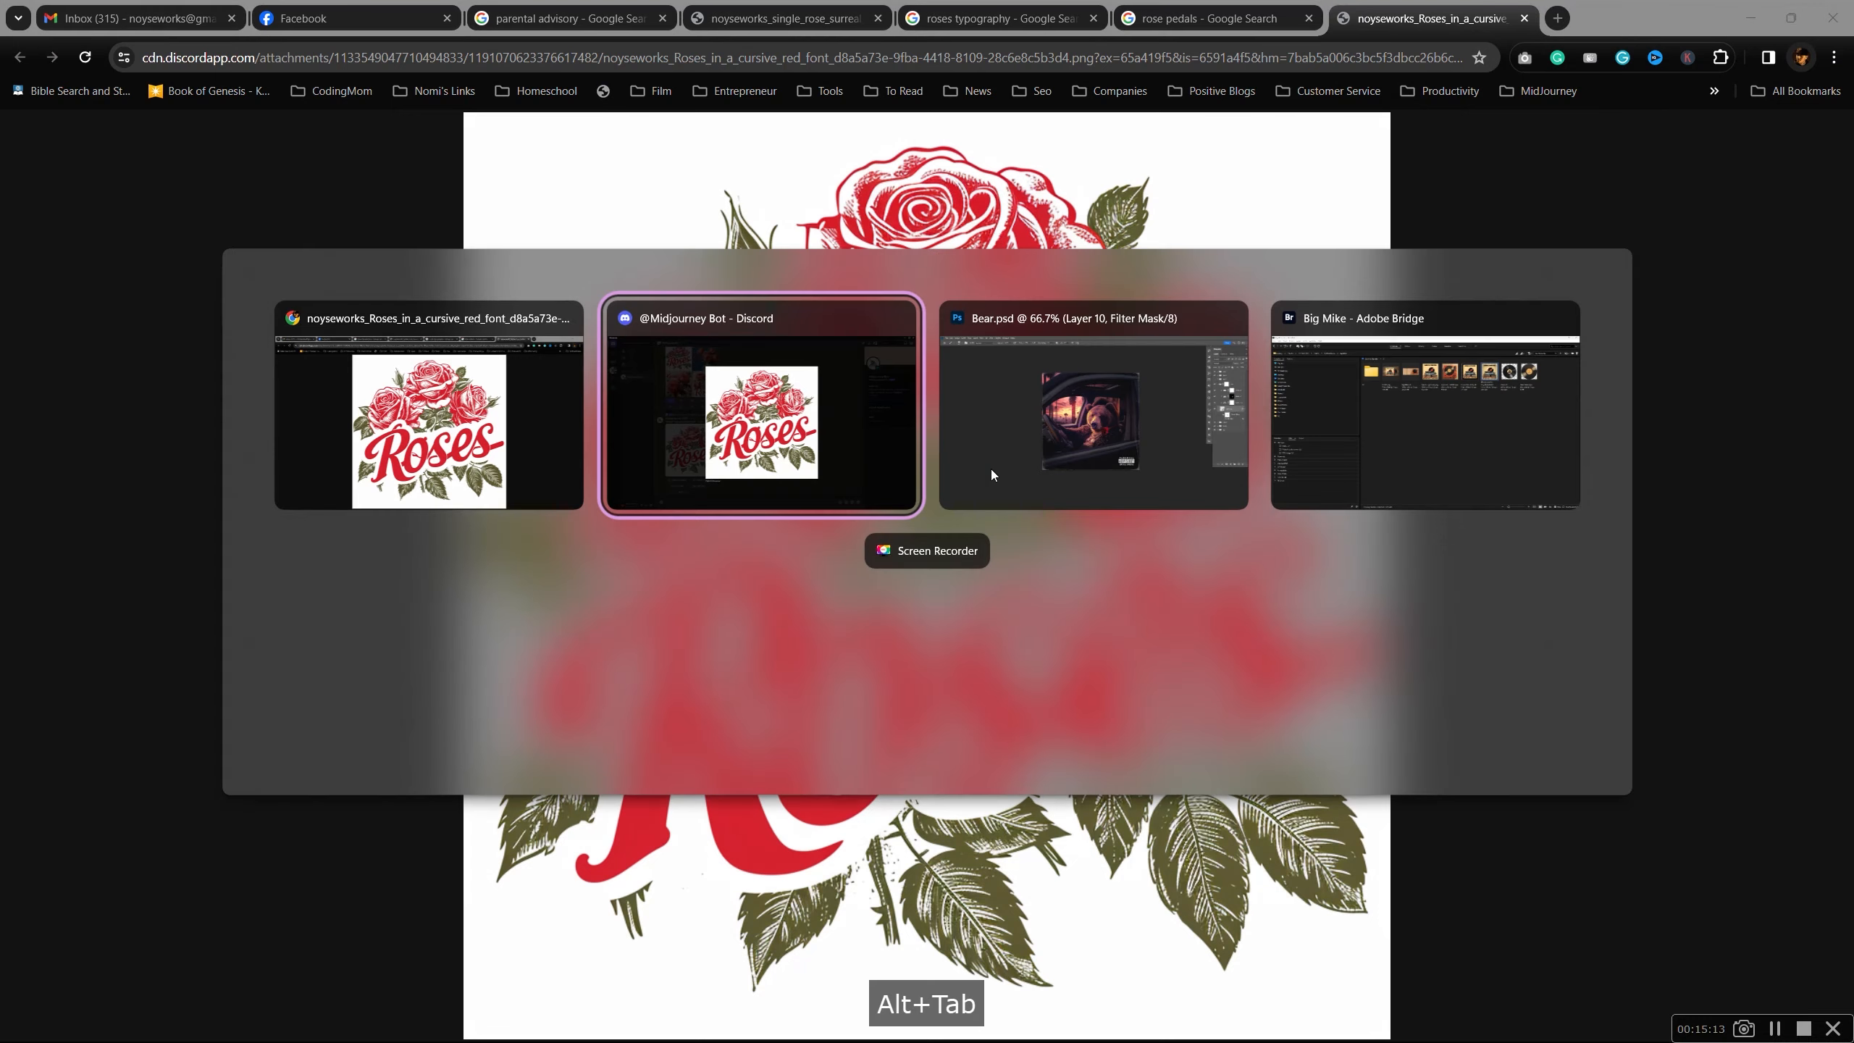
Collapse the rose group and create a new layer group named "text" directly above the dust group.
left_click(1674, 289)
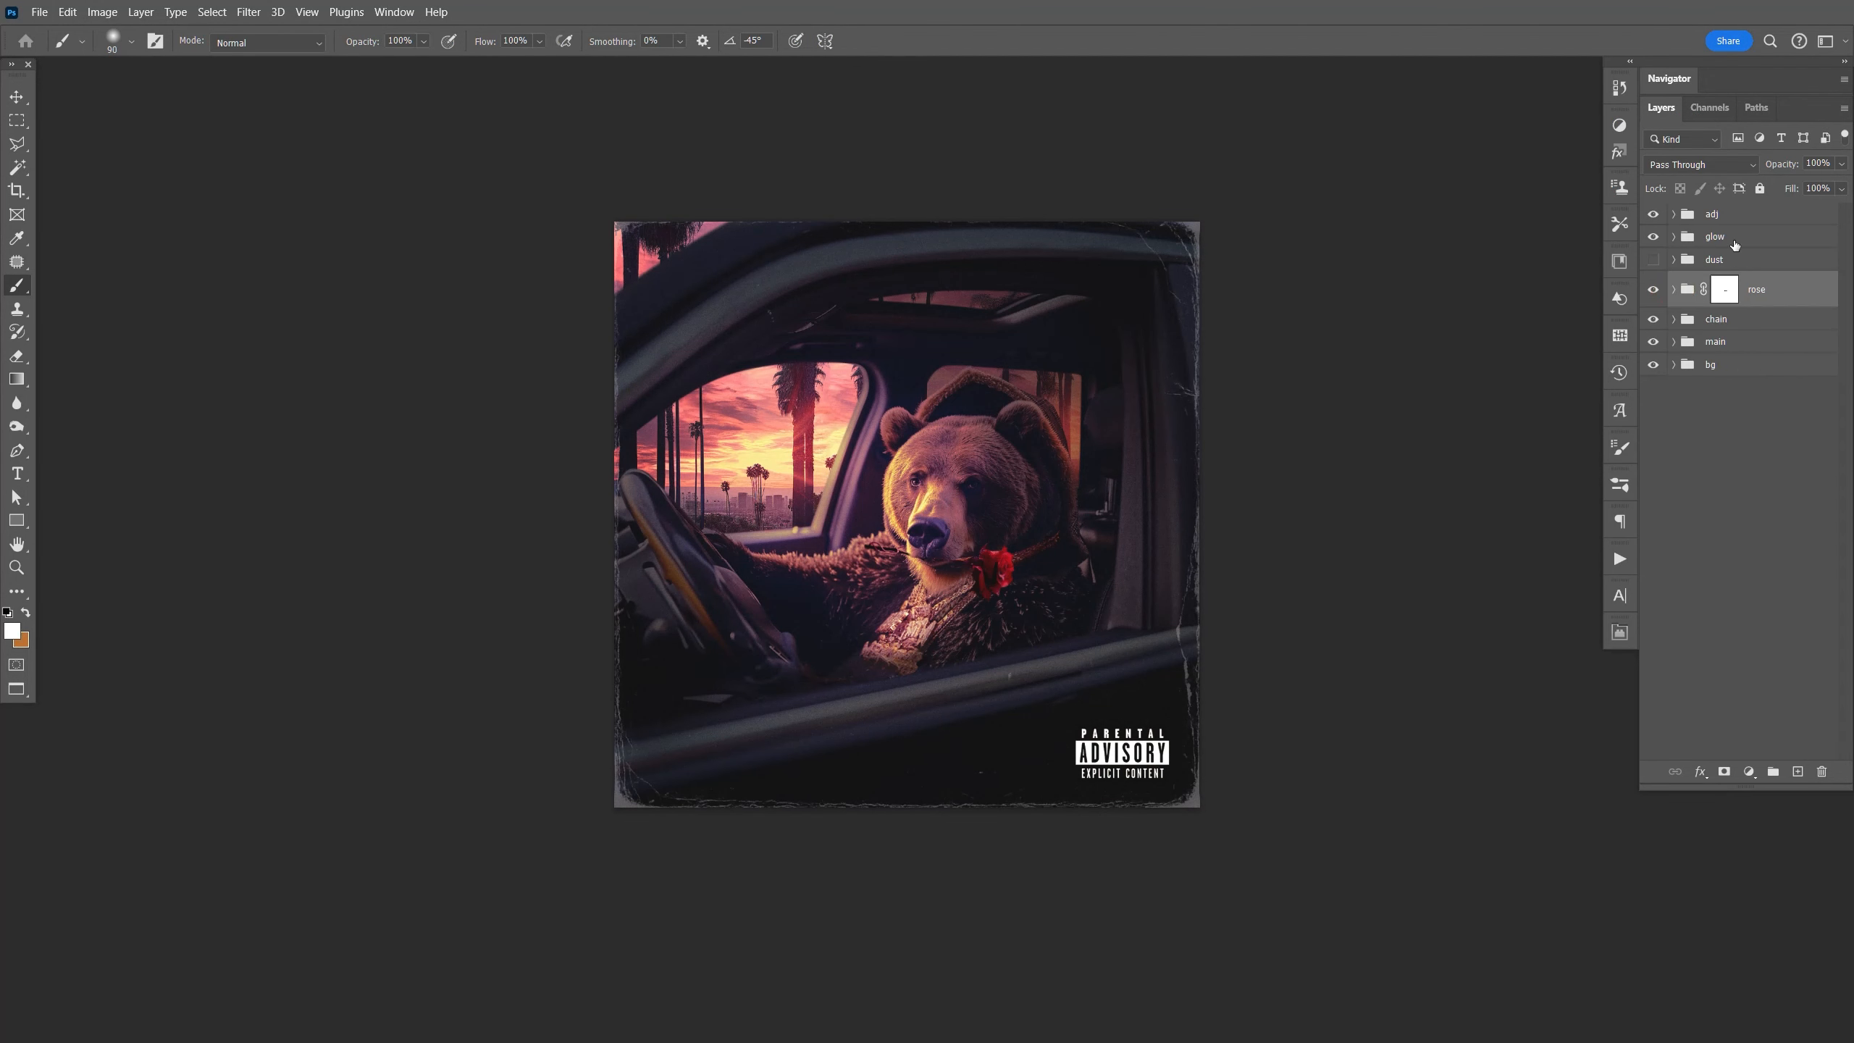
left_click(1742, 261)
left_click(1774, 772)
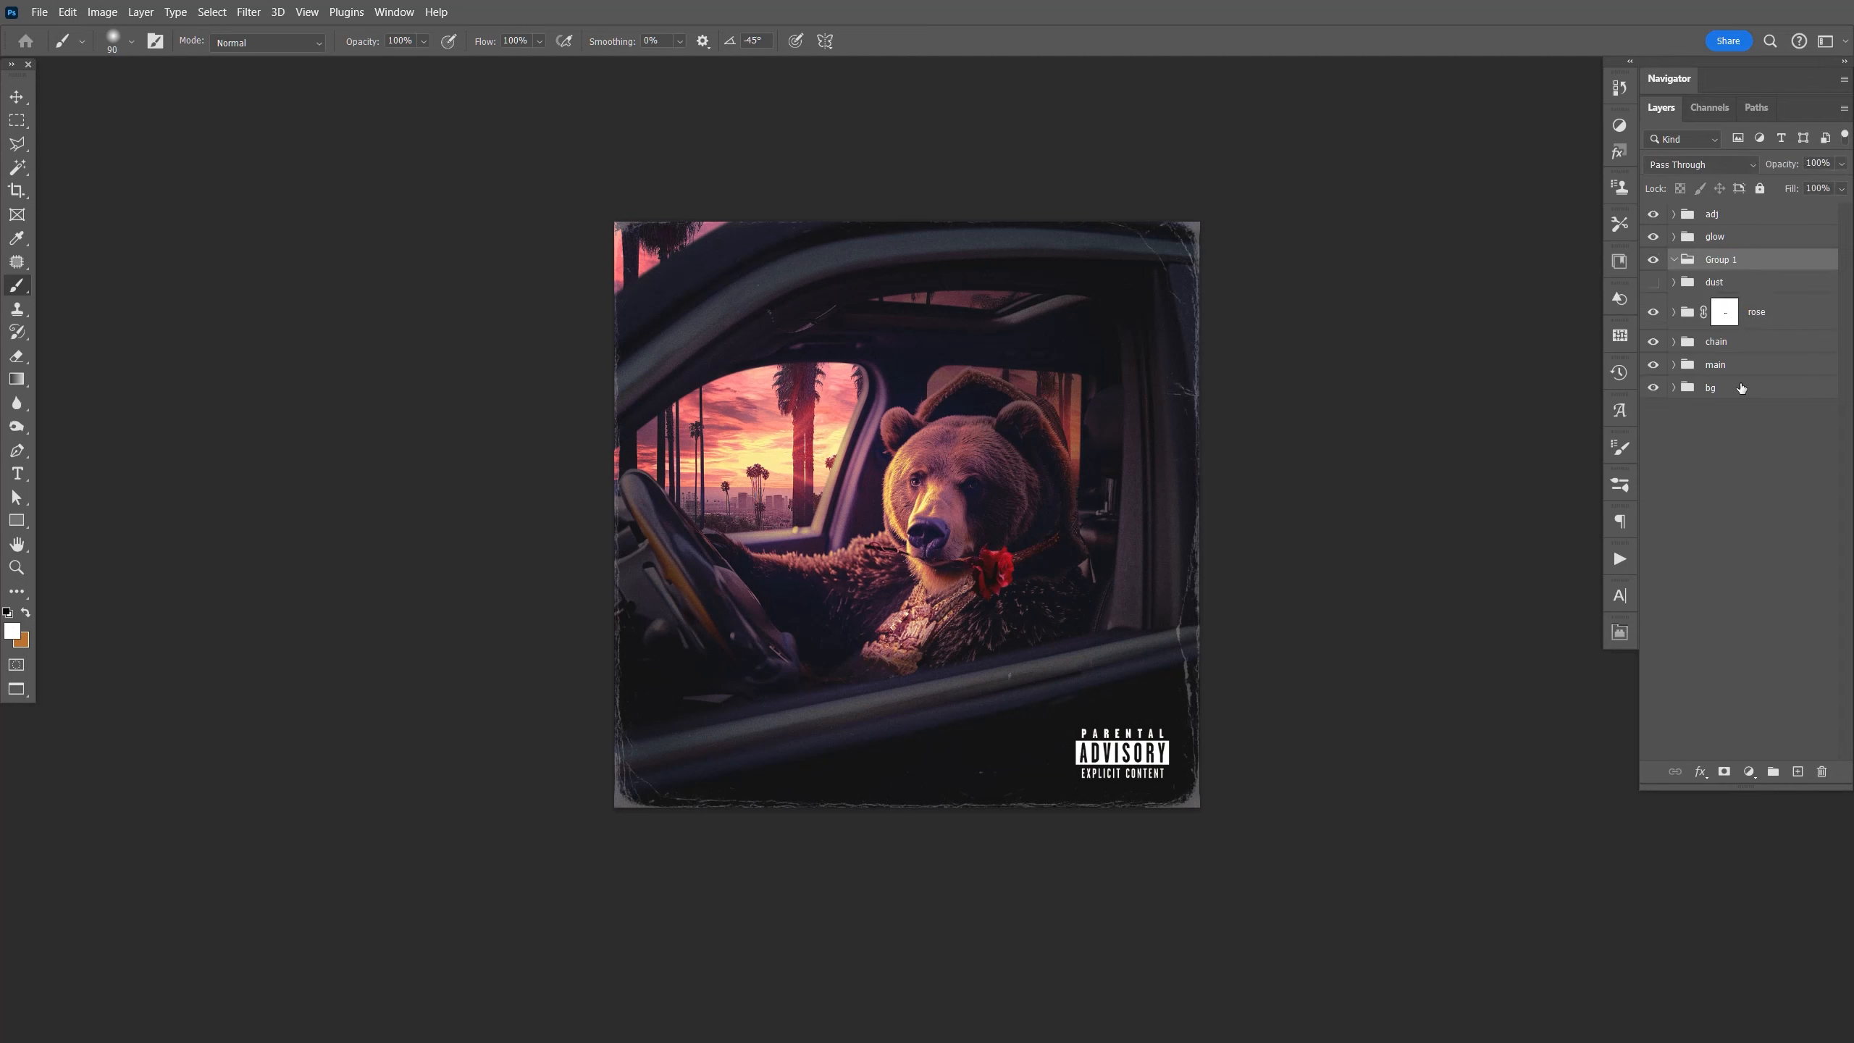
double_click(1723, 260)
type("text")
key("Return")
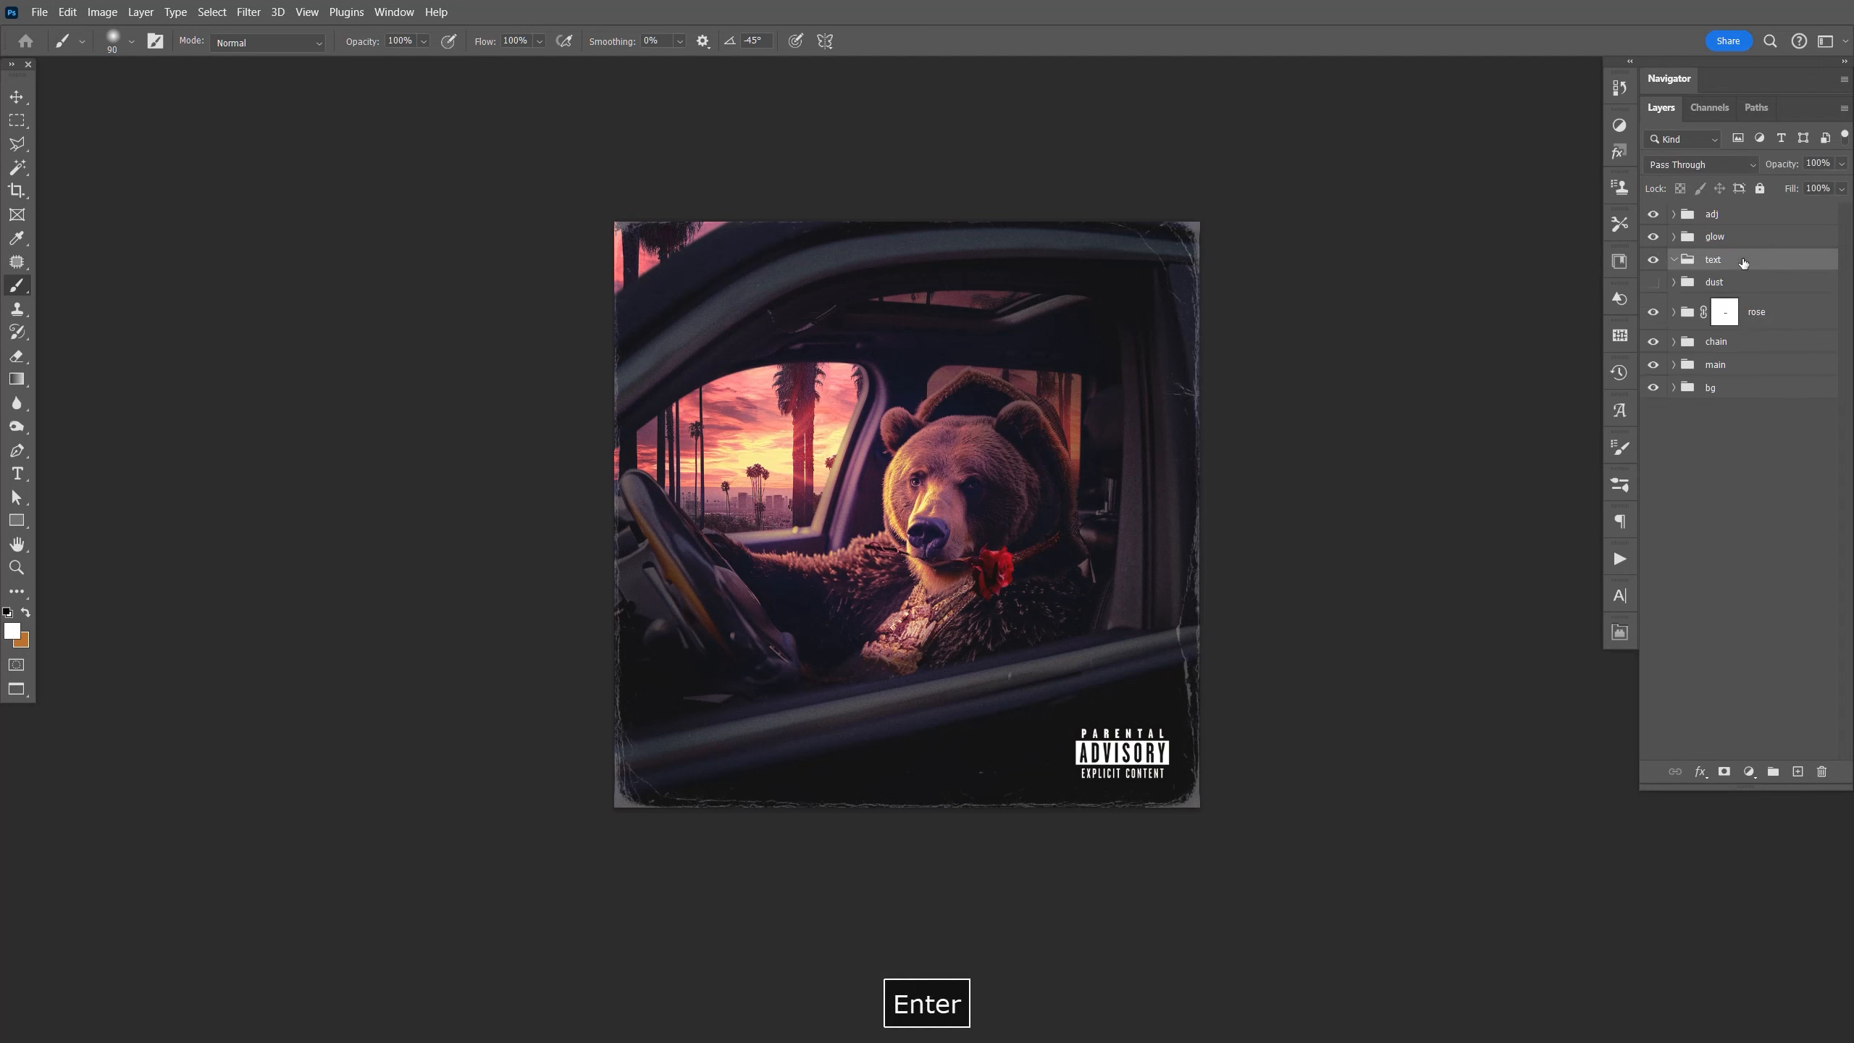
Paste the Roses artwork into the text group, convert it to a smart object, and open its contents for editing.
key("ctrl+v")
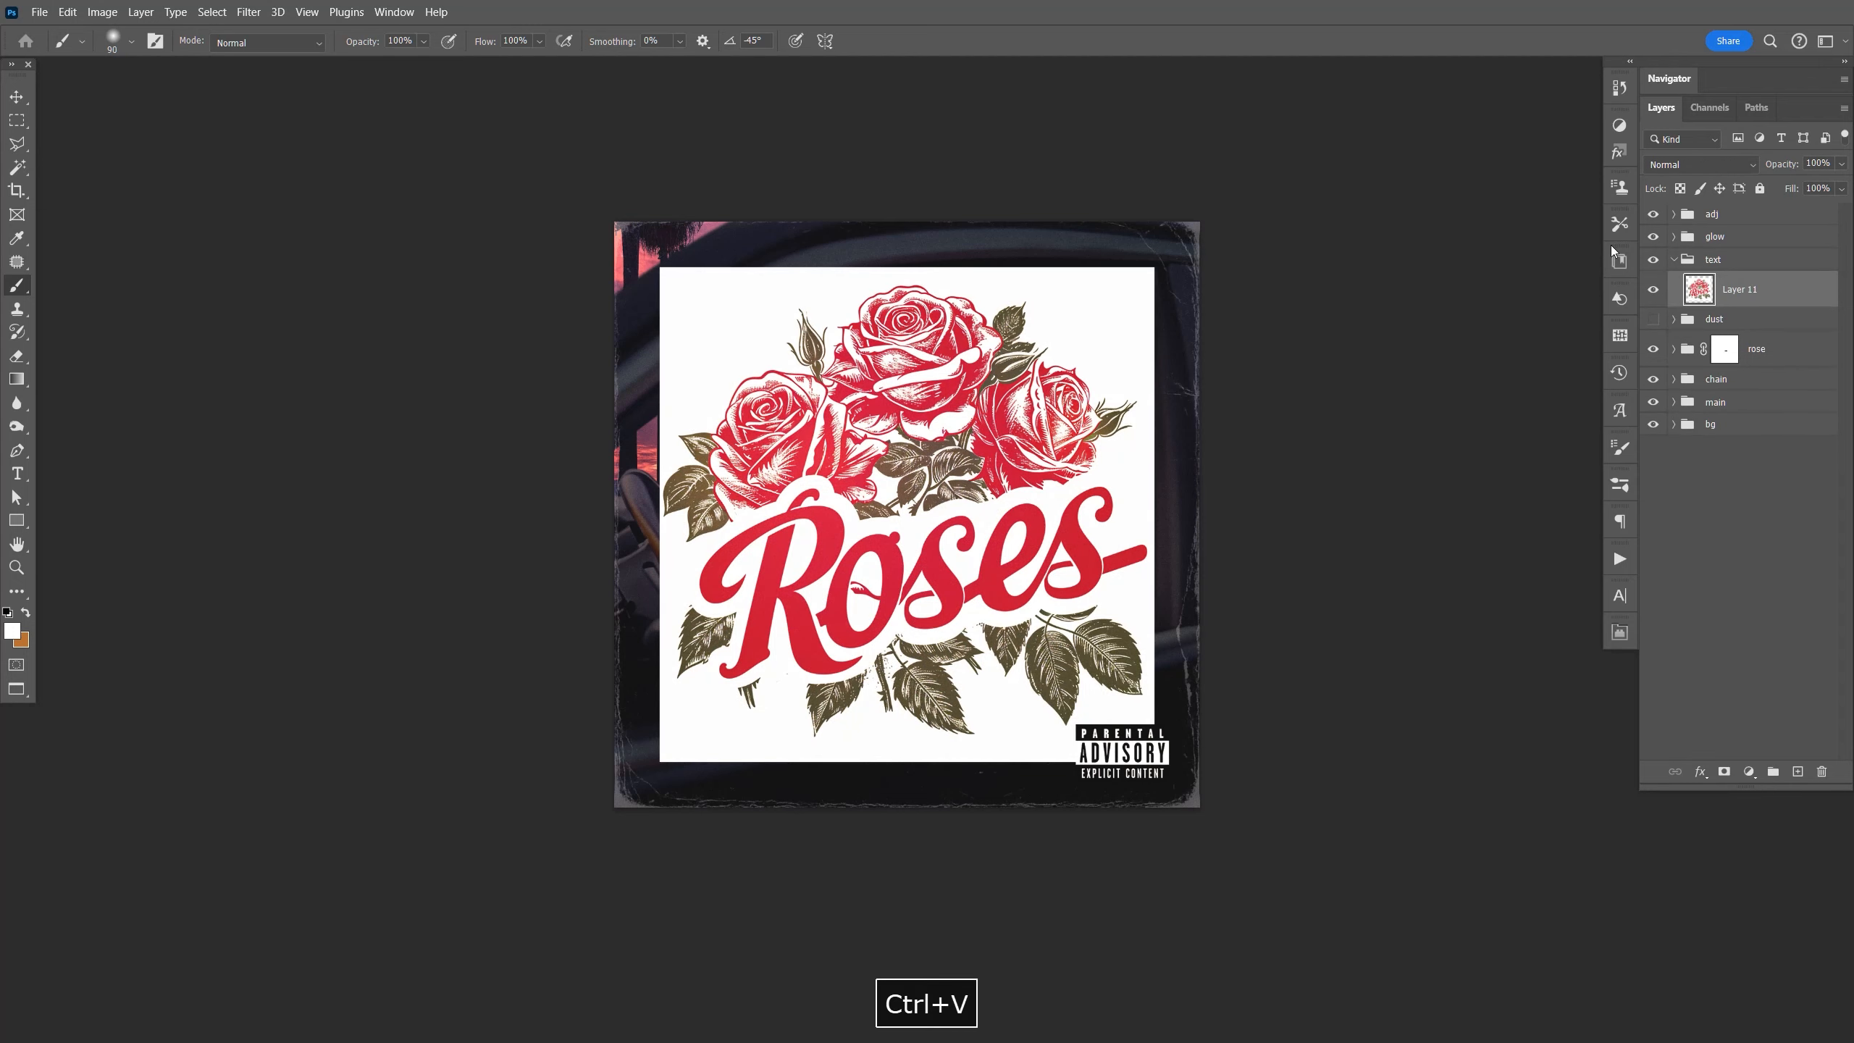
right_click(1745, 295)
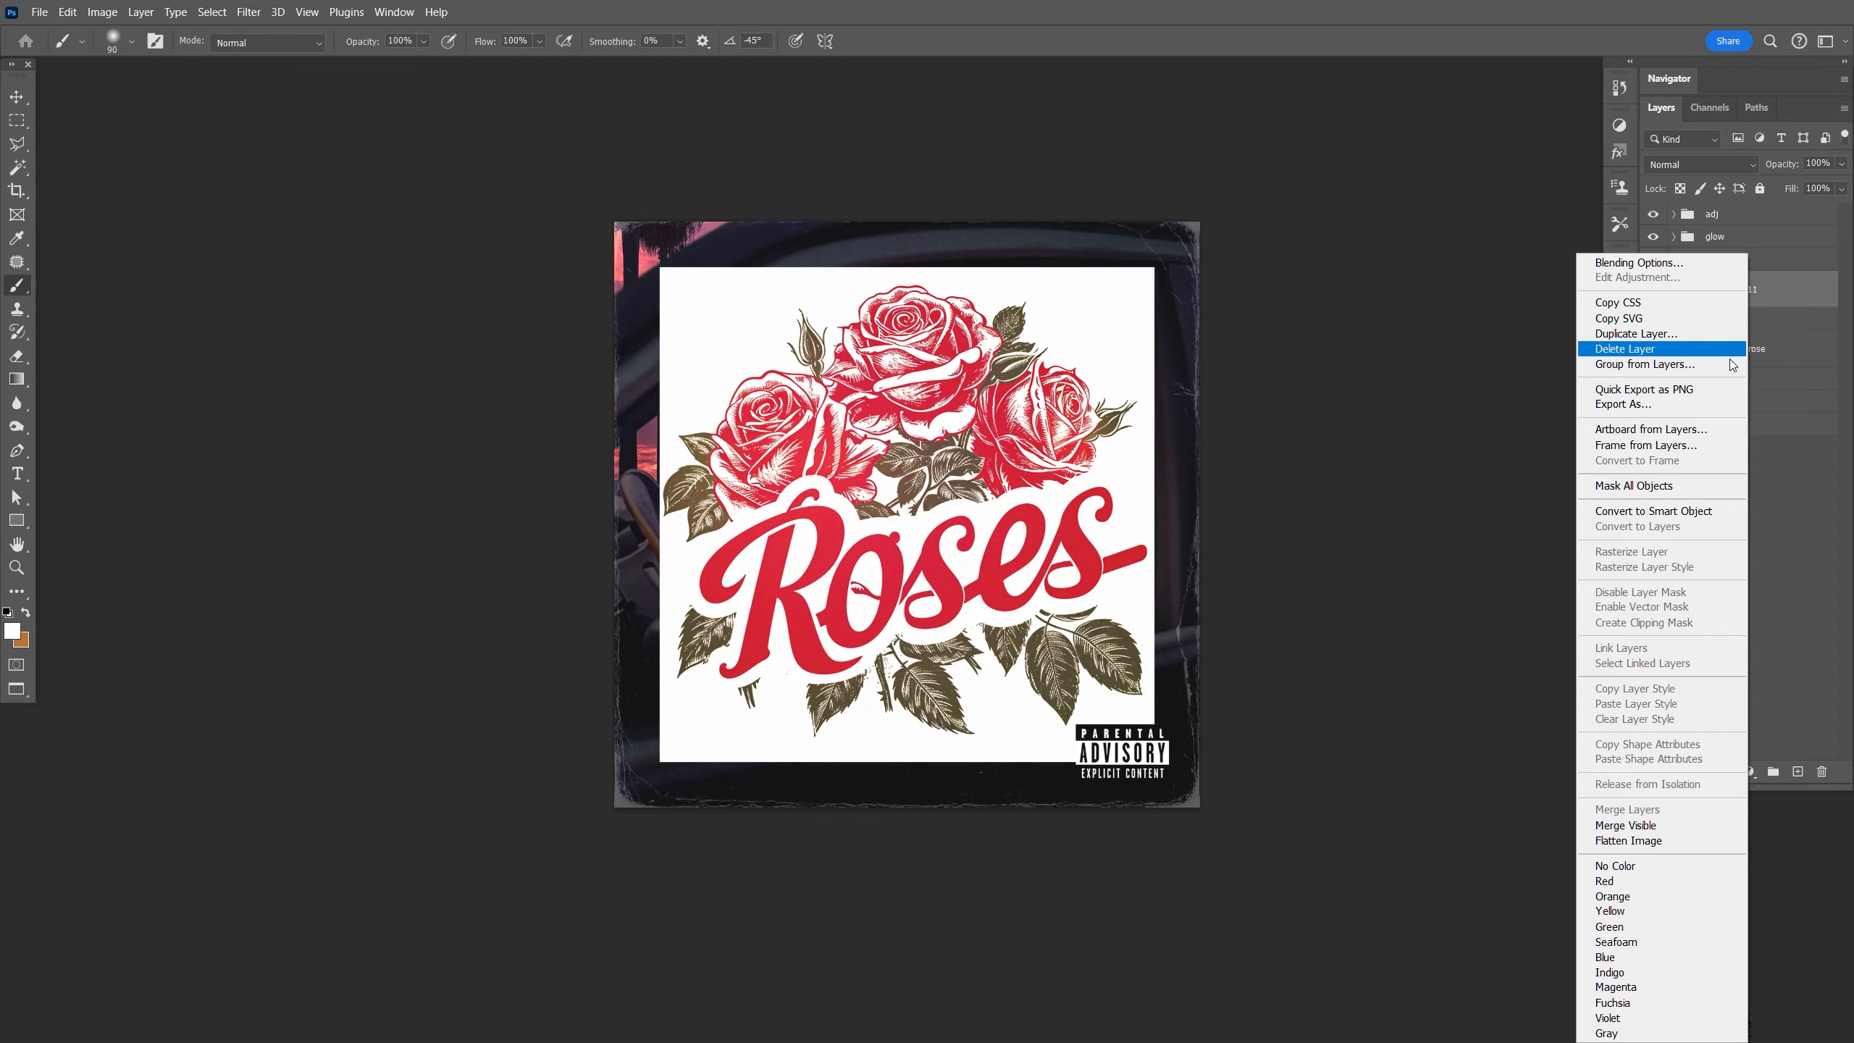
left_click(1685, 511)
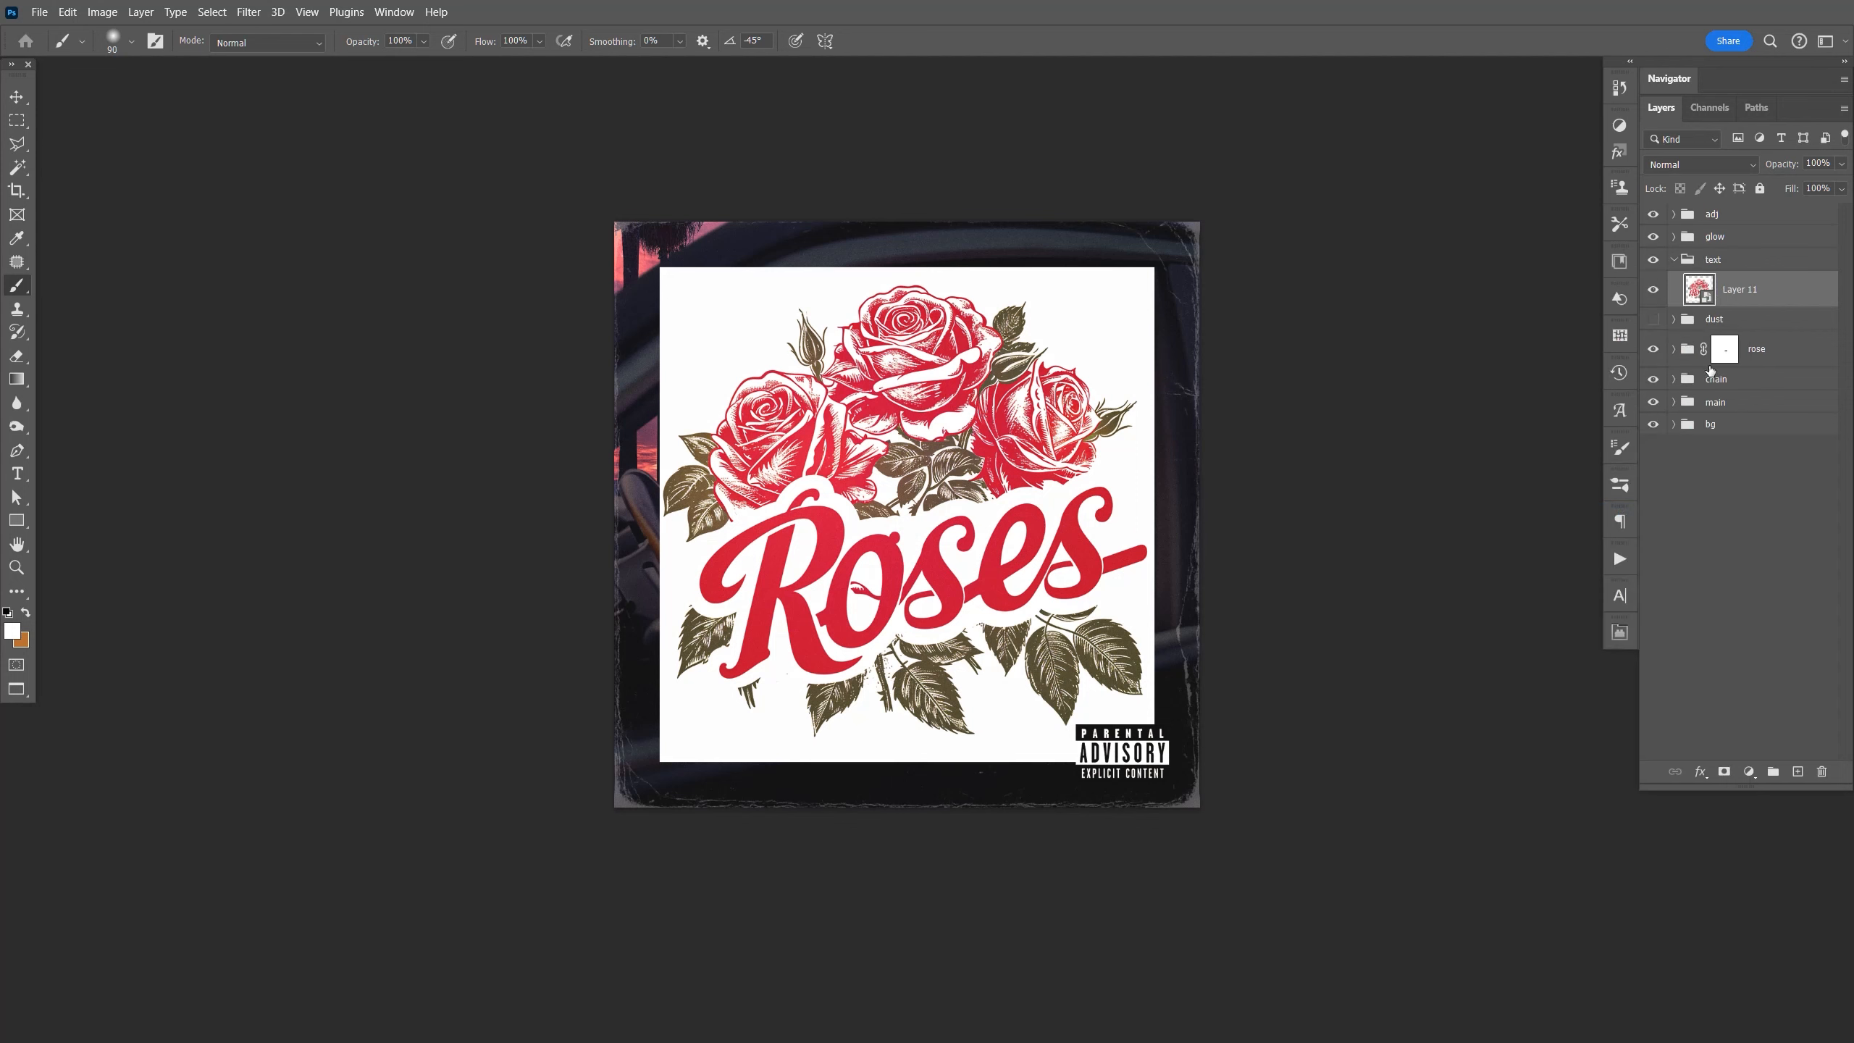
double_click(1692, 294)
key("F9")
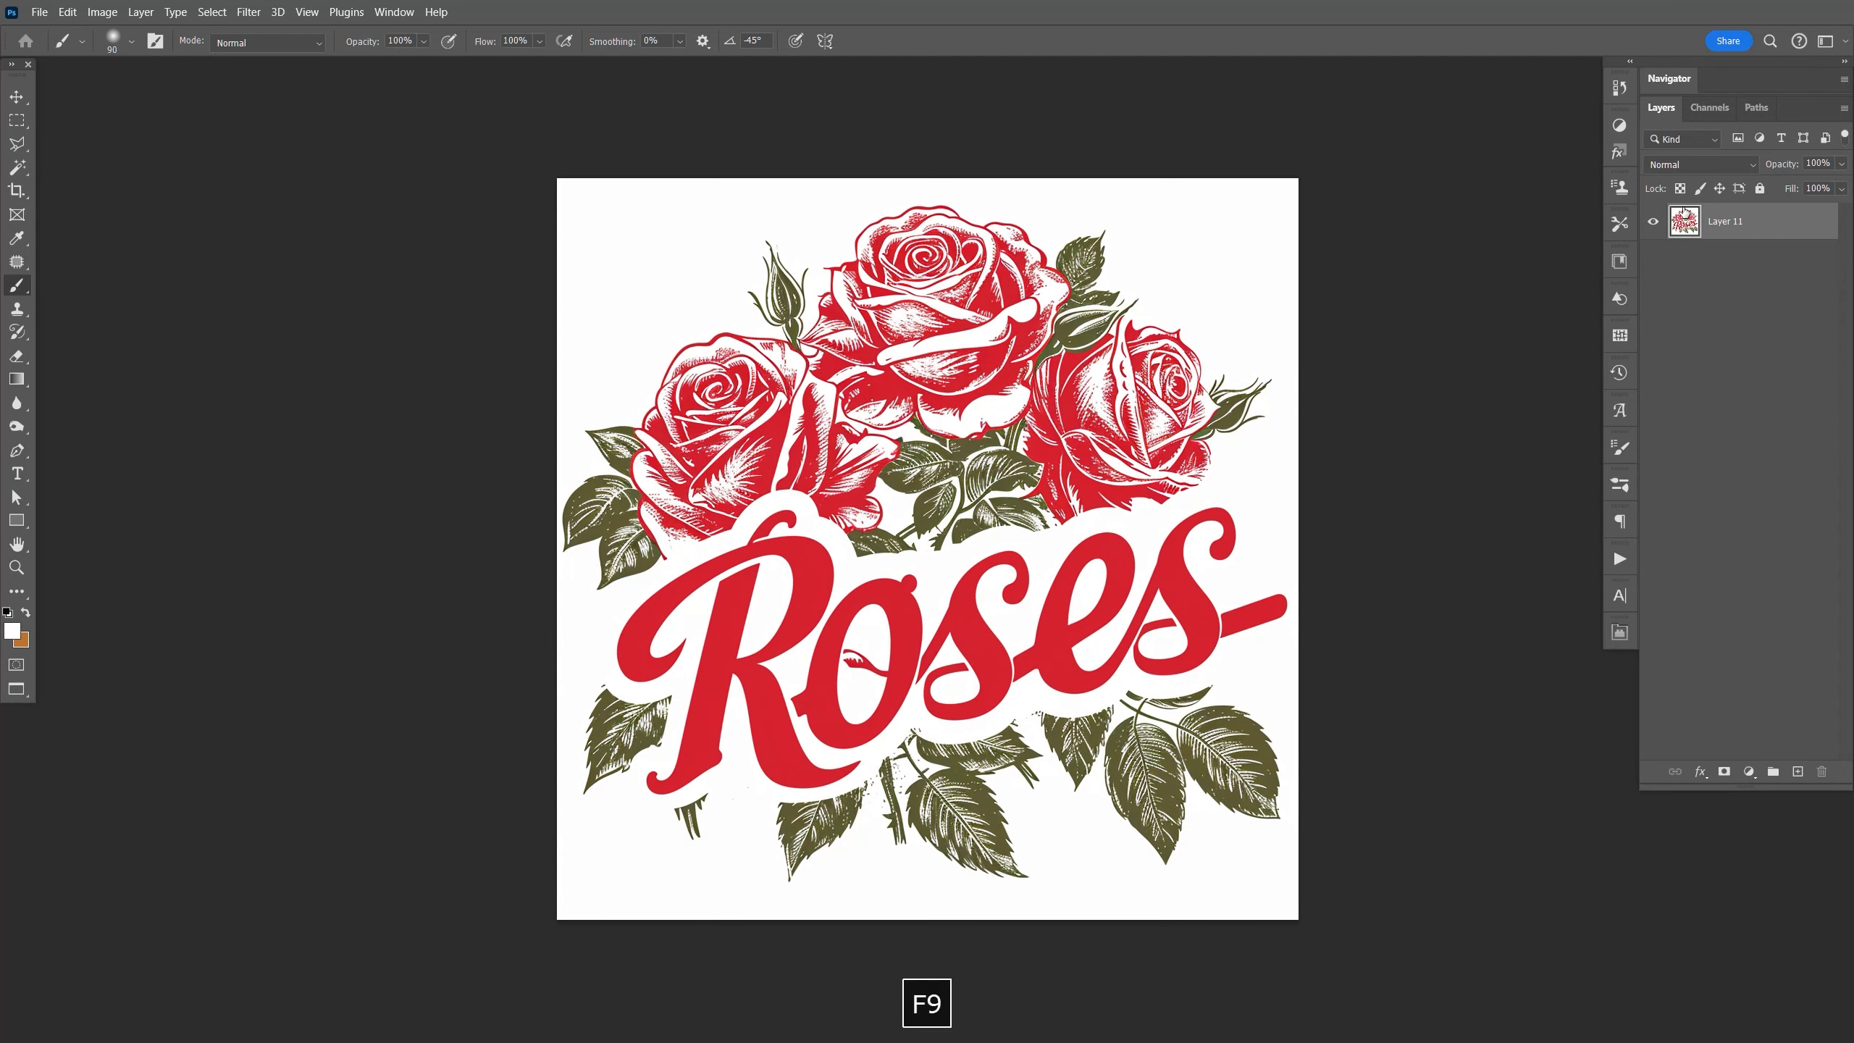
Outline the Roses lettering closely with a polygonal lasso selection, excluding the surrounding roses and leaves.
key("l")
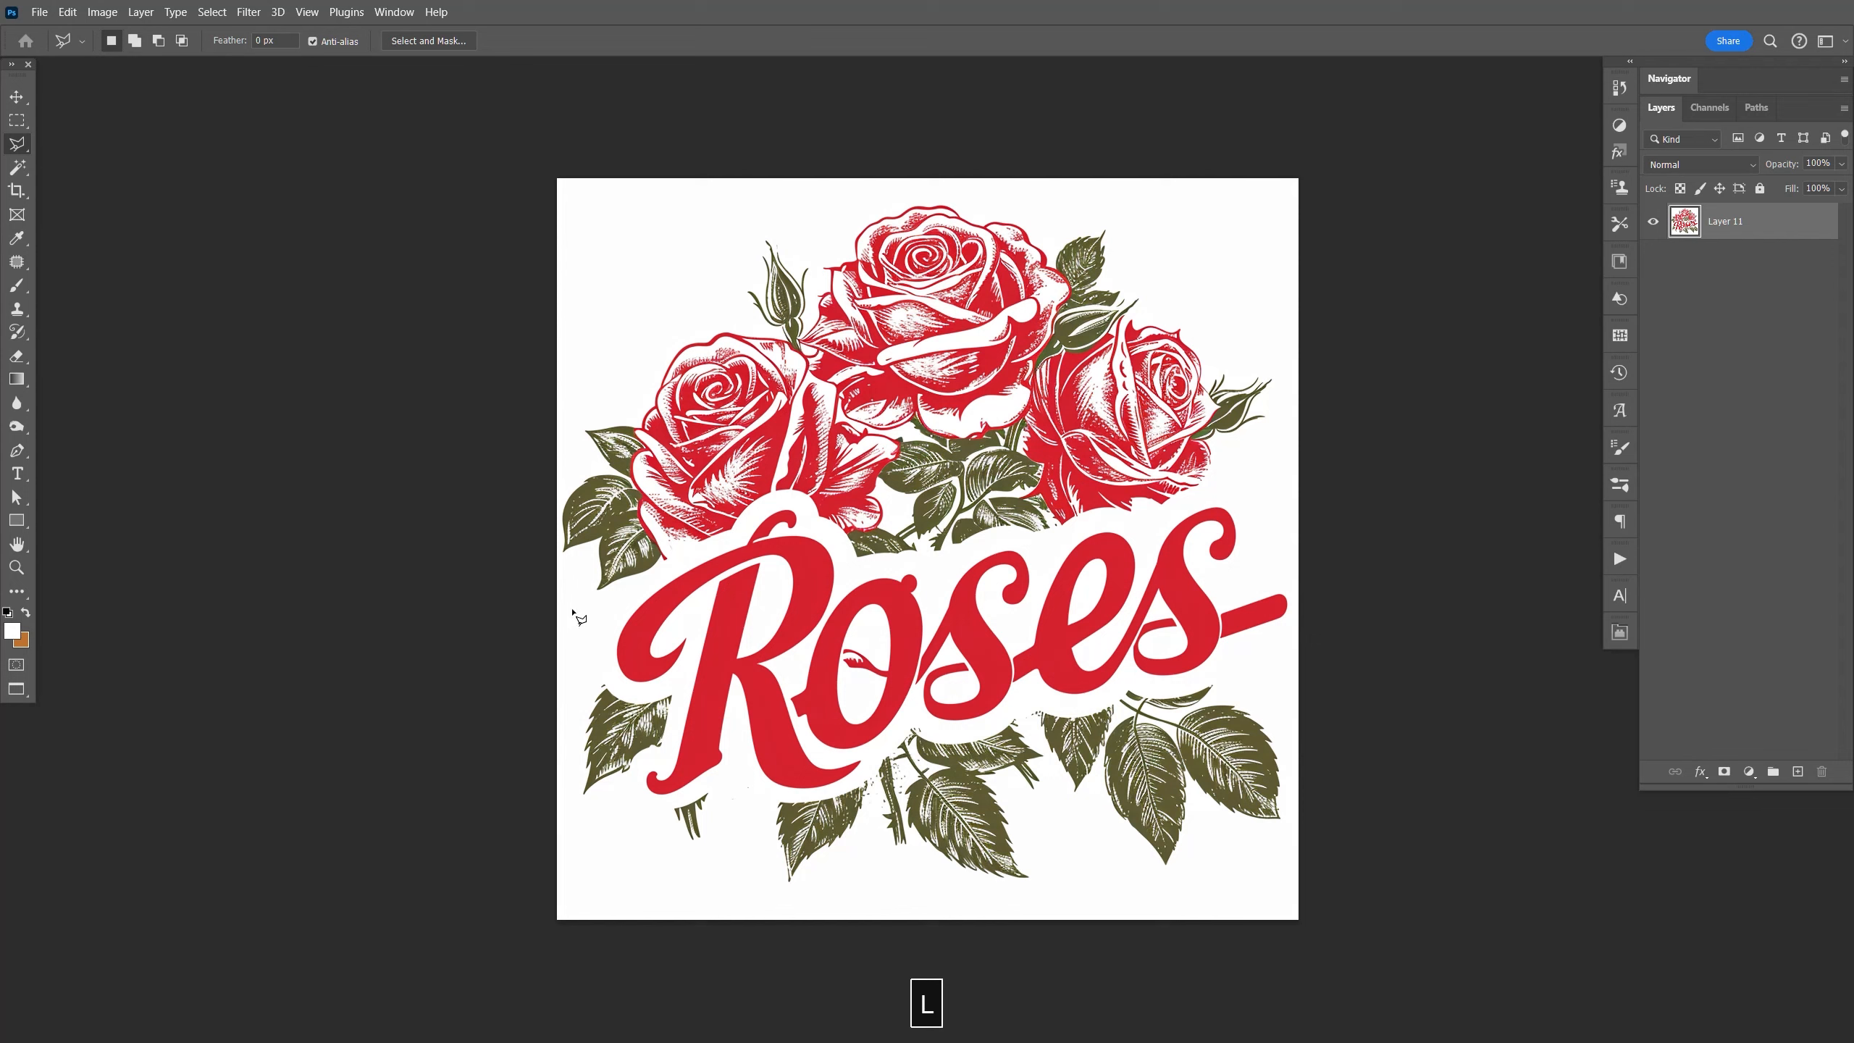
left_click(595, 623)
left_click(766, 506)
left_click(792, 499)
left_click(858, 566)
left_click(1095, 519)
left_click(1267, 464)
left_click(1398, 650)
left_click(1322, 701)
left_click(1221, 672)
left_click(1130, 683)
left_click(1073, 705)
left_click(622, 813)
left_click(682, 680)
left_click(621, 686)
left_click(597, 626)
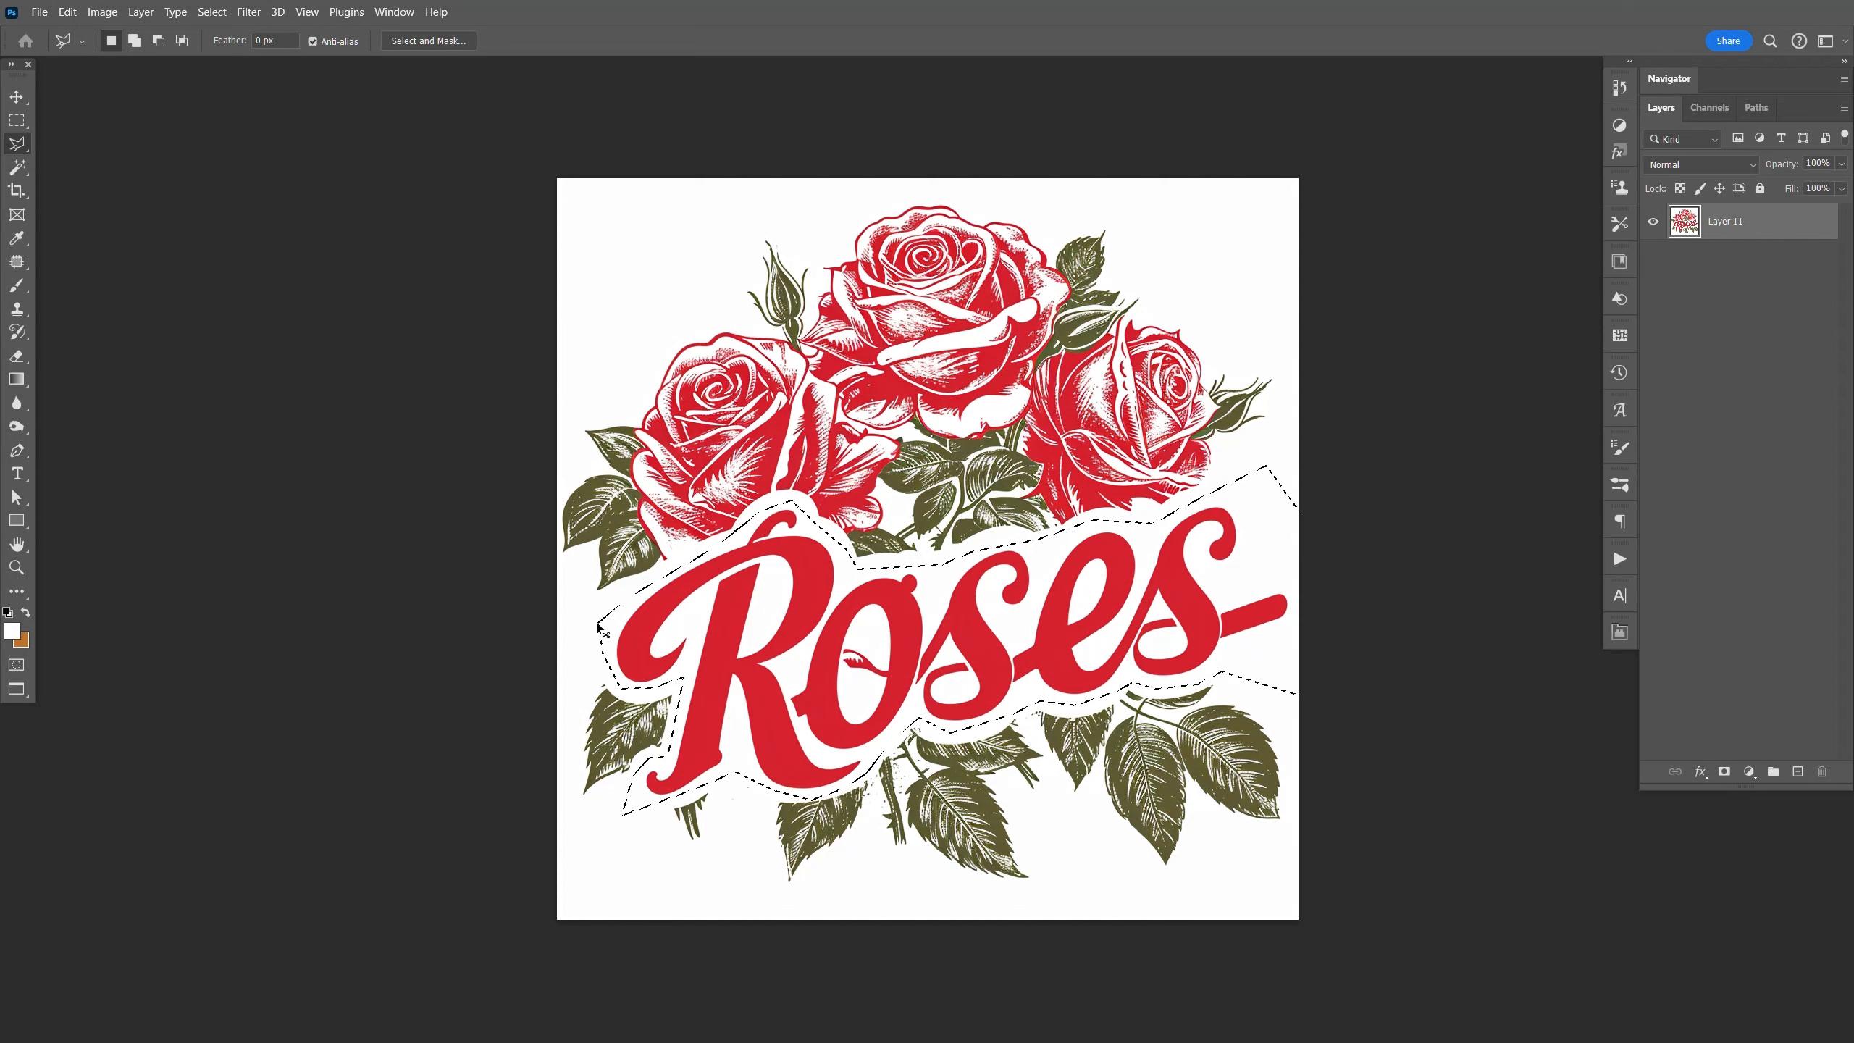
Invert the selection, fill everything around the lettering with white, and deselect.
key("ctrl+shift+i")
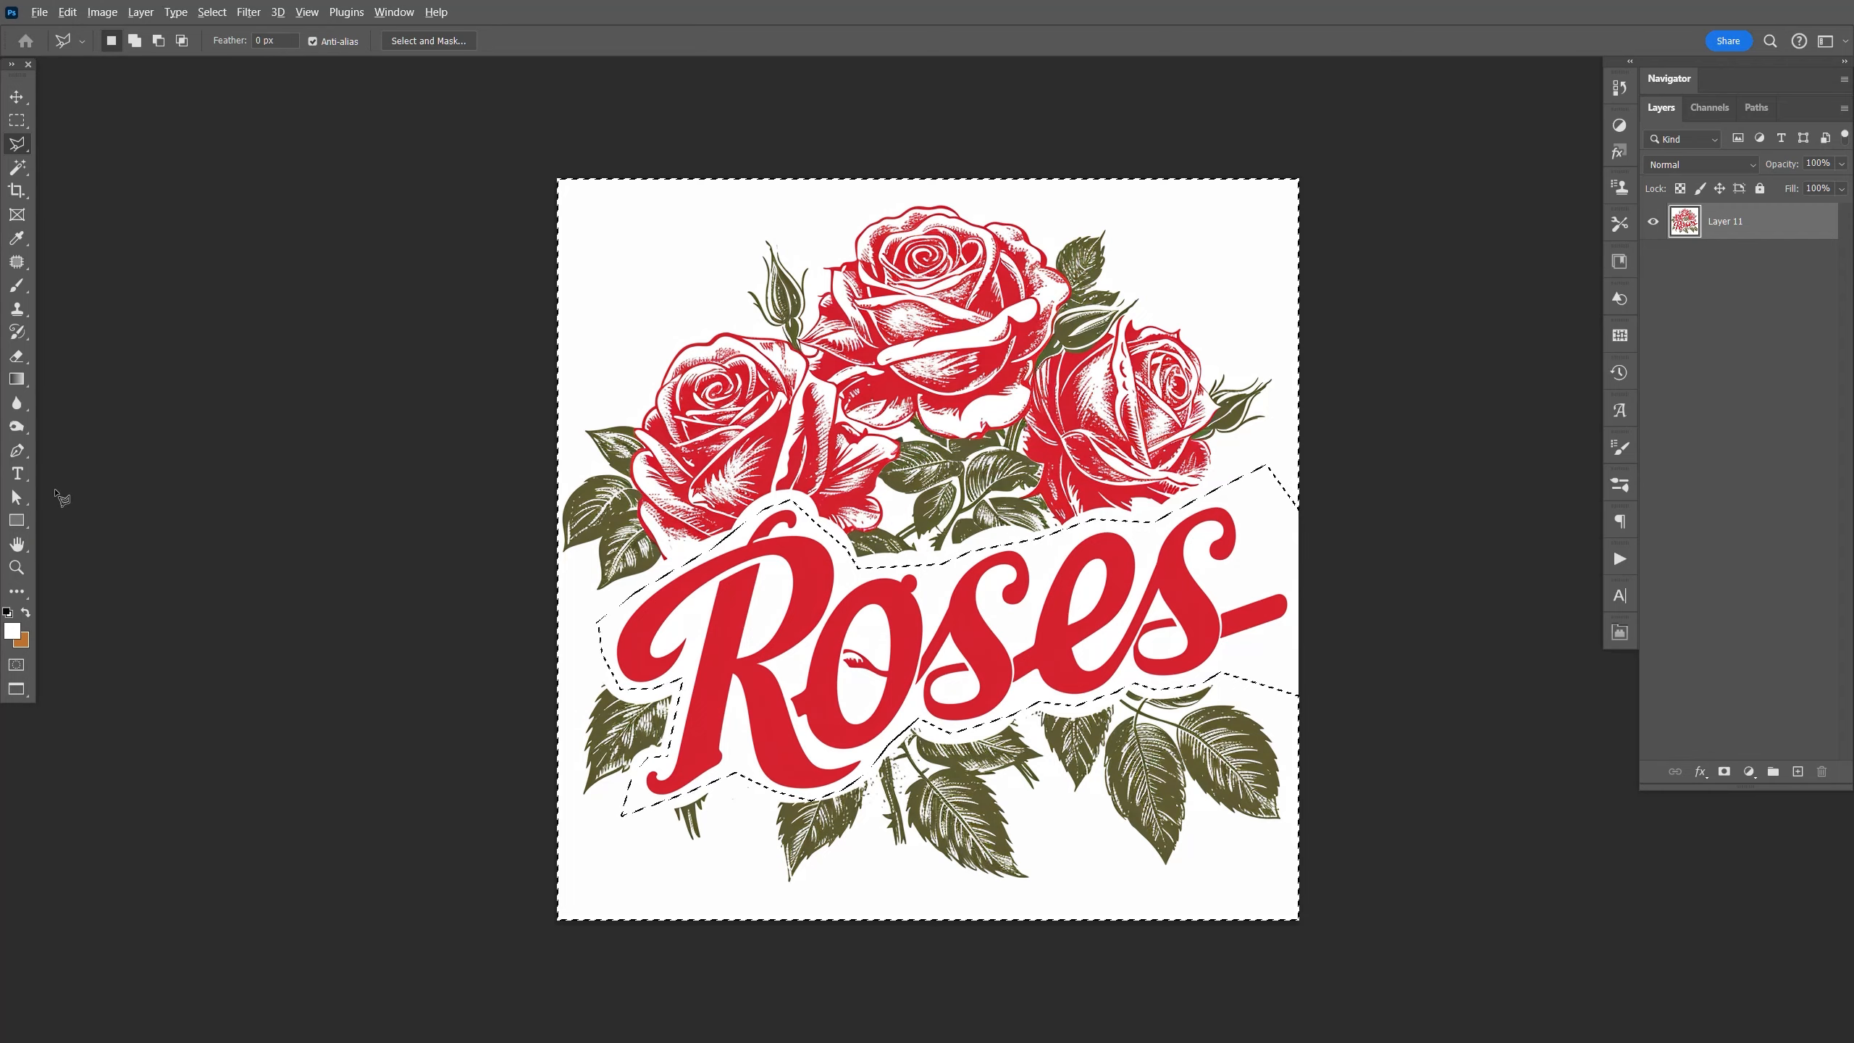
key("alt+BackSpace")
key("ctrl+d")
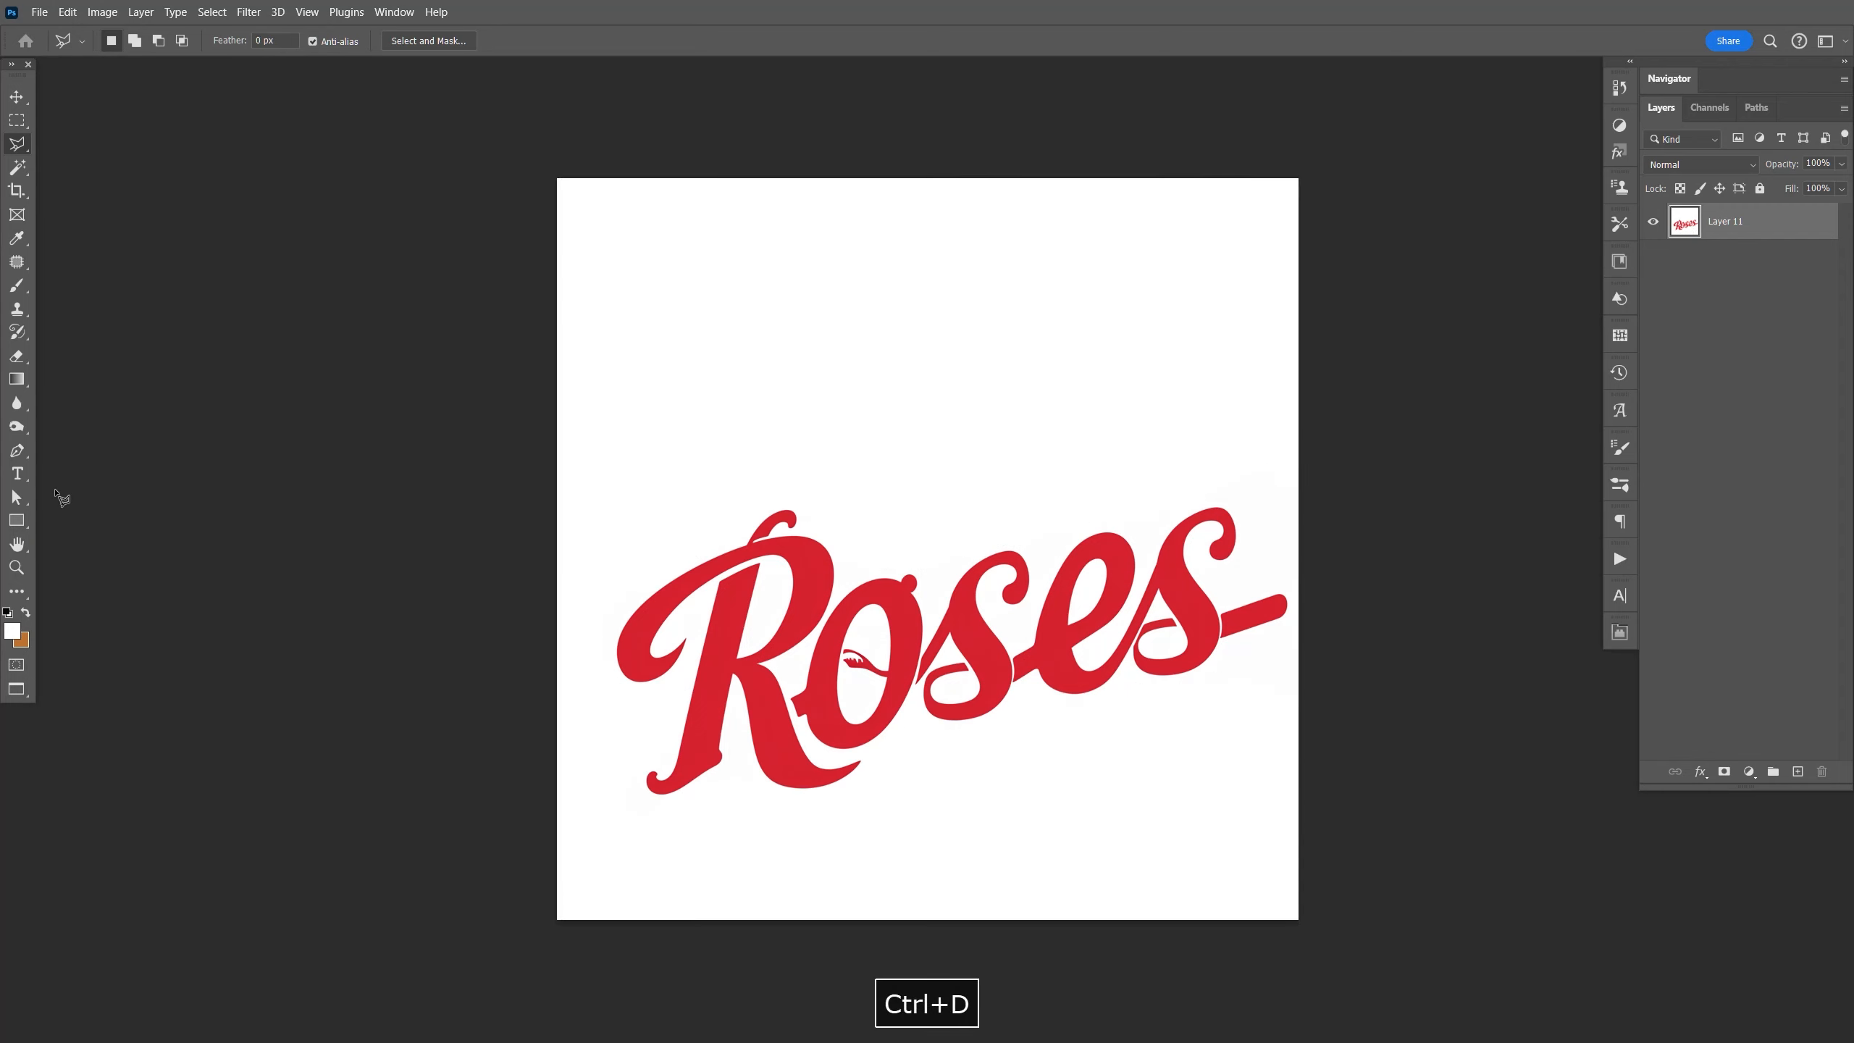
Invert the artwork's colours and desaturate it with Hue/Saturation at a saturation of -100.
key("ctrl+i")
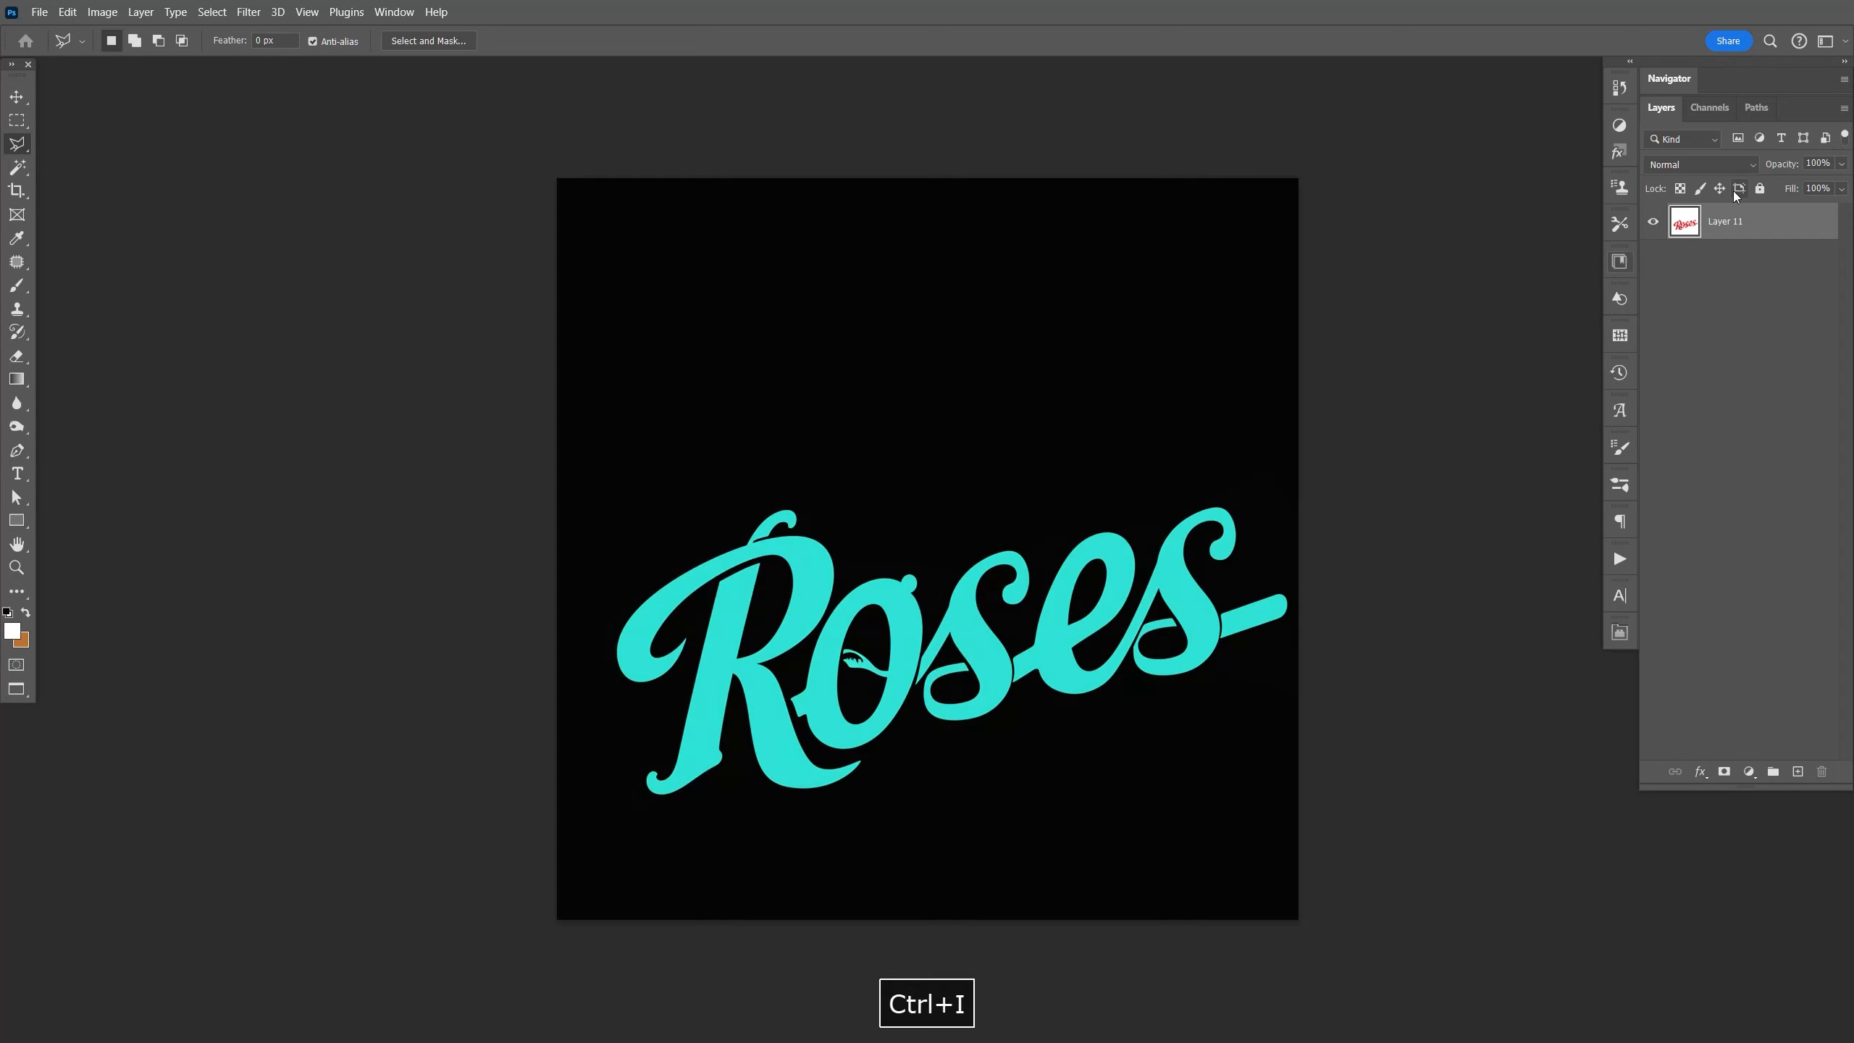
key("ctrl+alt+u")
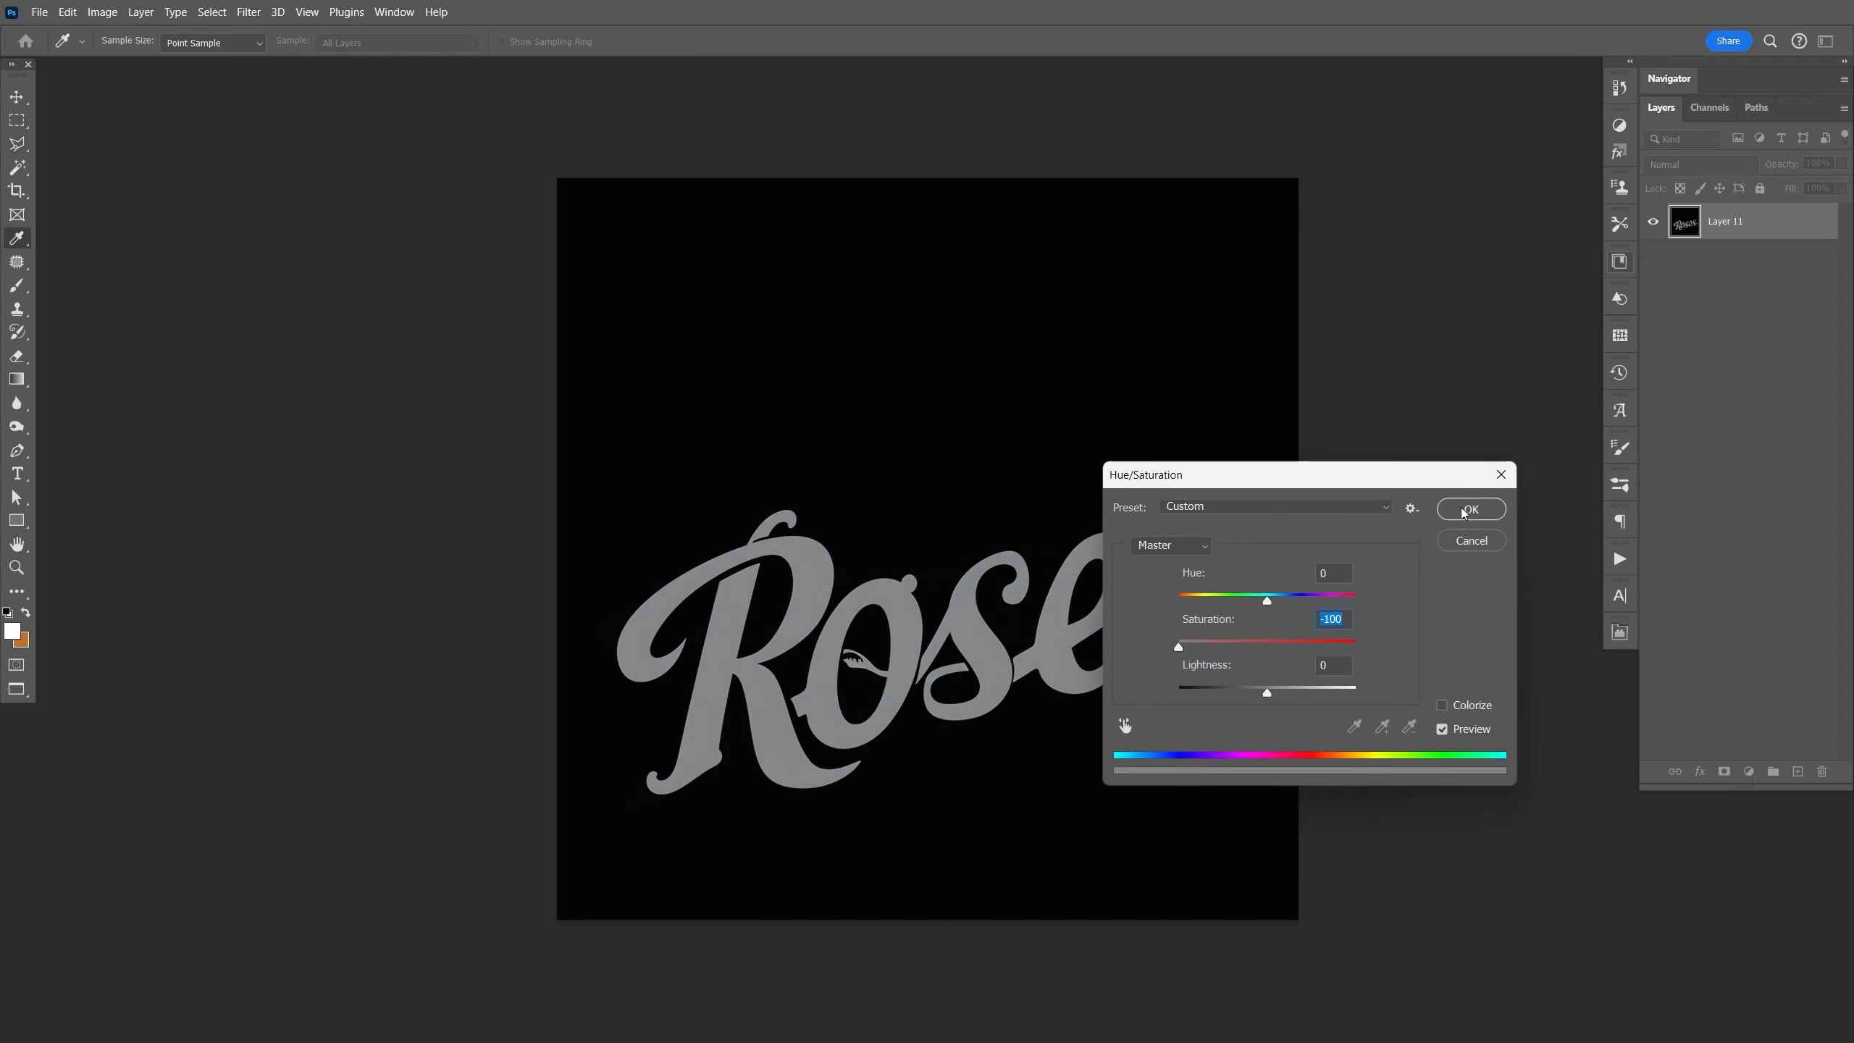
left_click(1464, 509)
key("l")
key("F9")
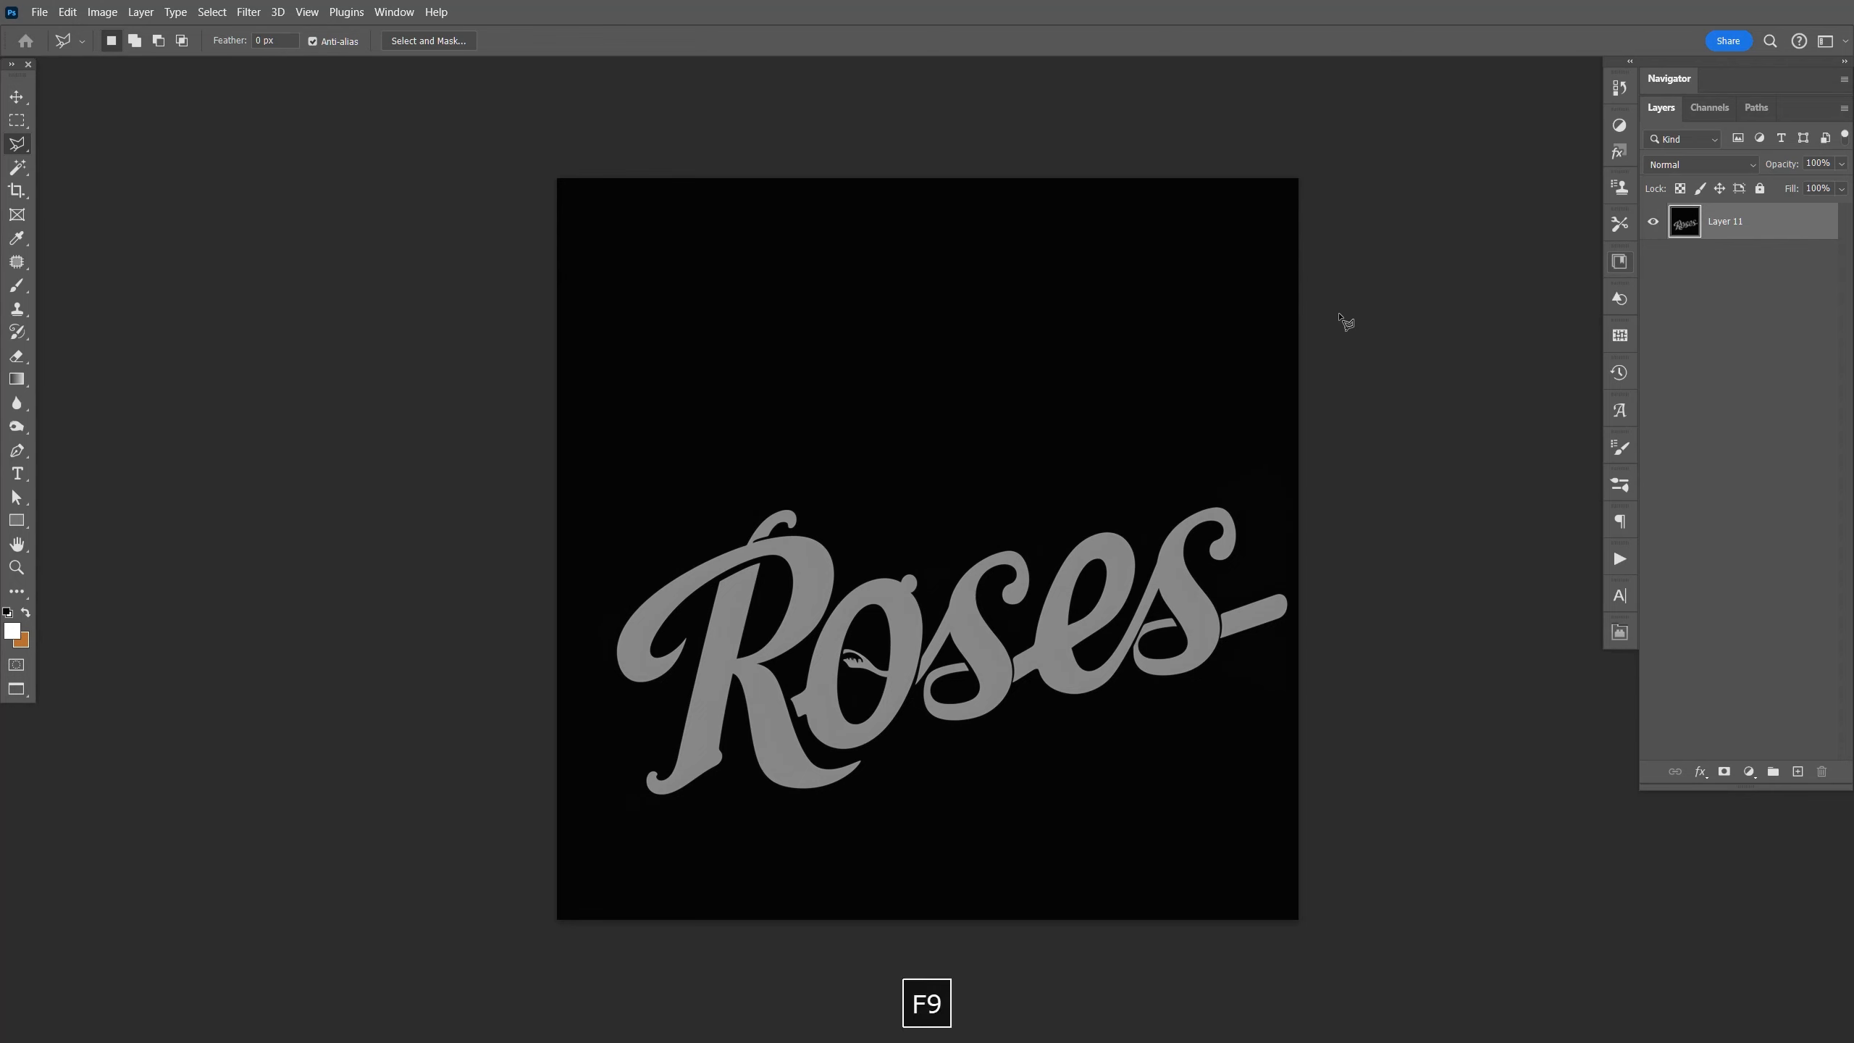
Turn the grey lettering white using Levels with the white input level at 127.
key("ctrl+l")
left_click_drag(1468, 431, 1353, 433)
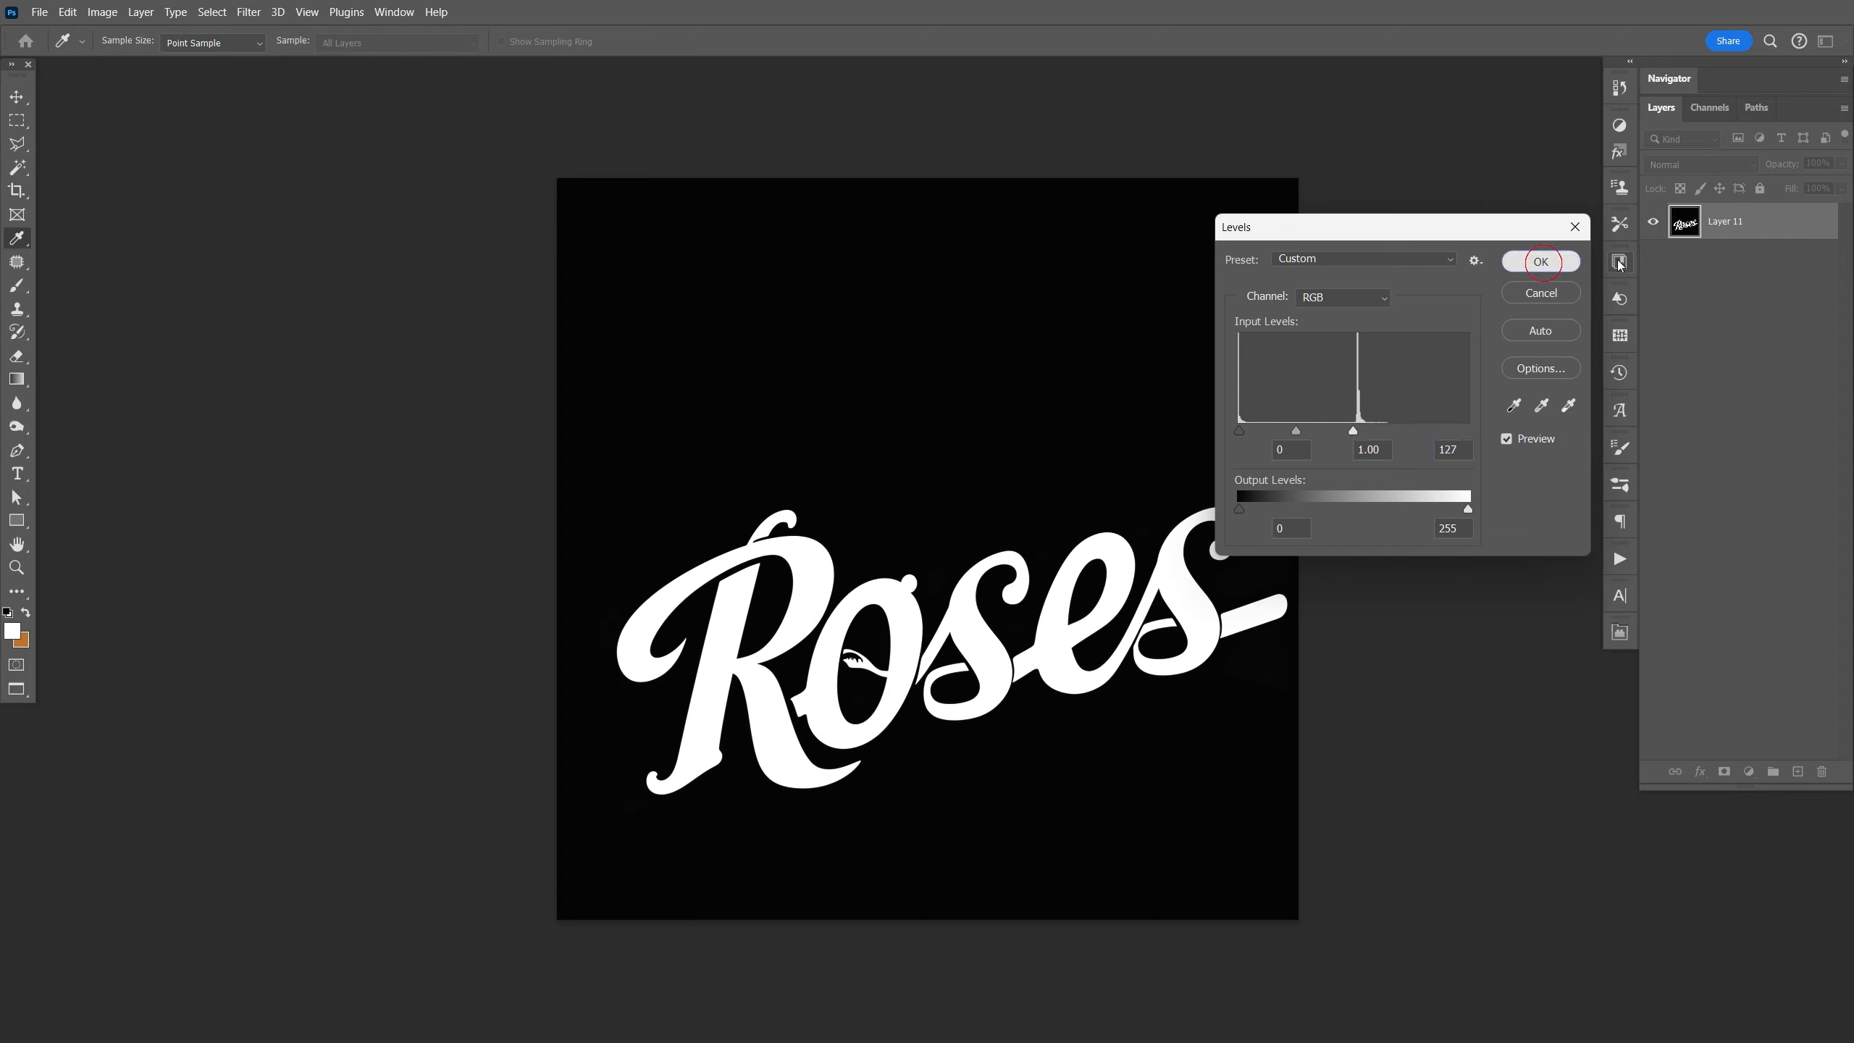
left_click(1540, 261)
key("l")
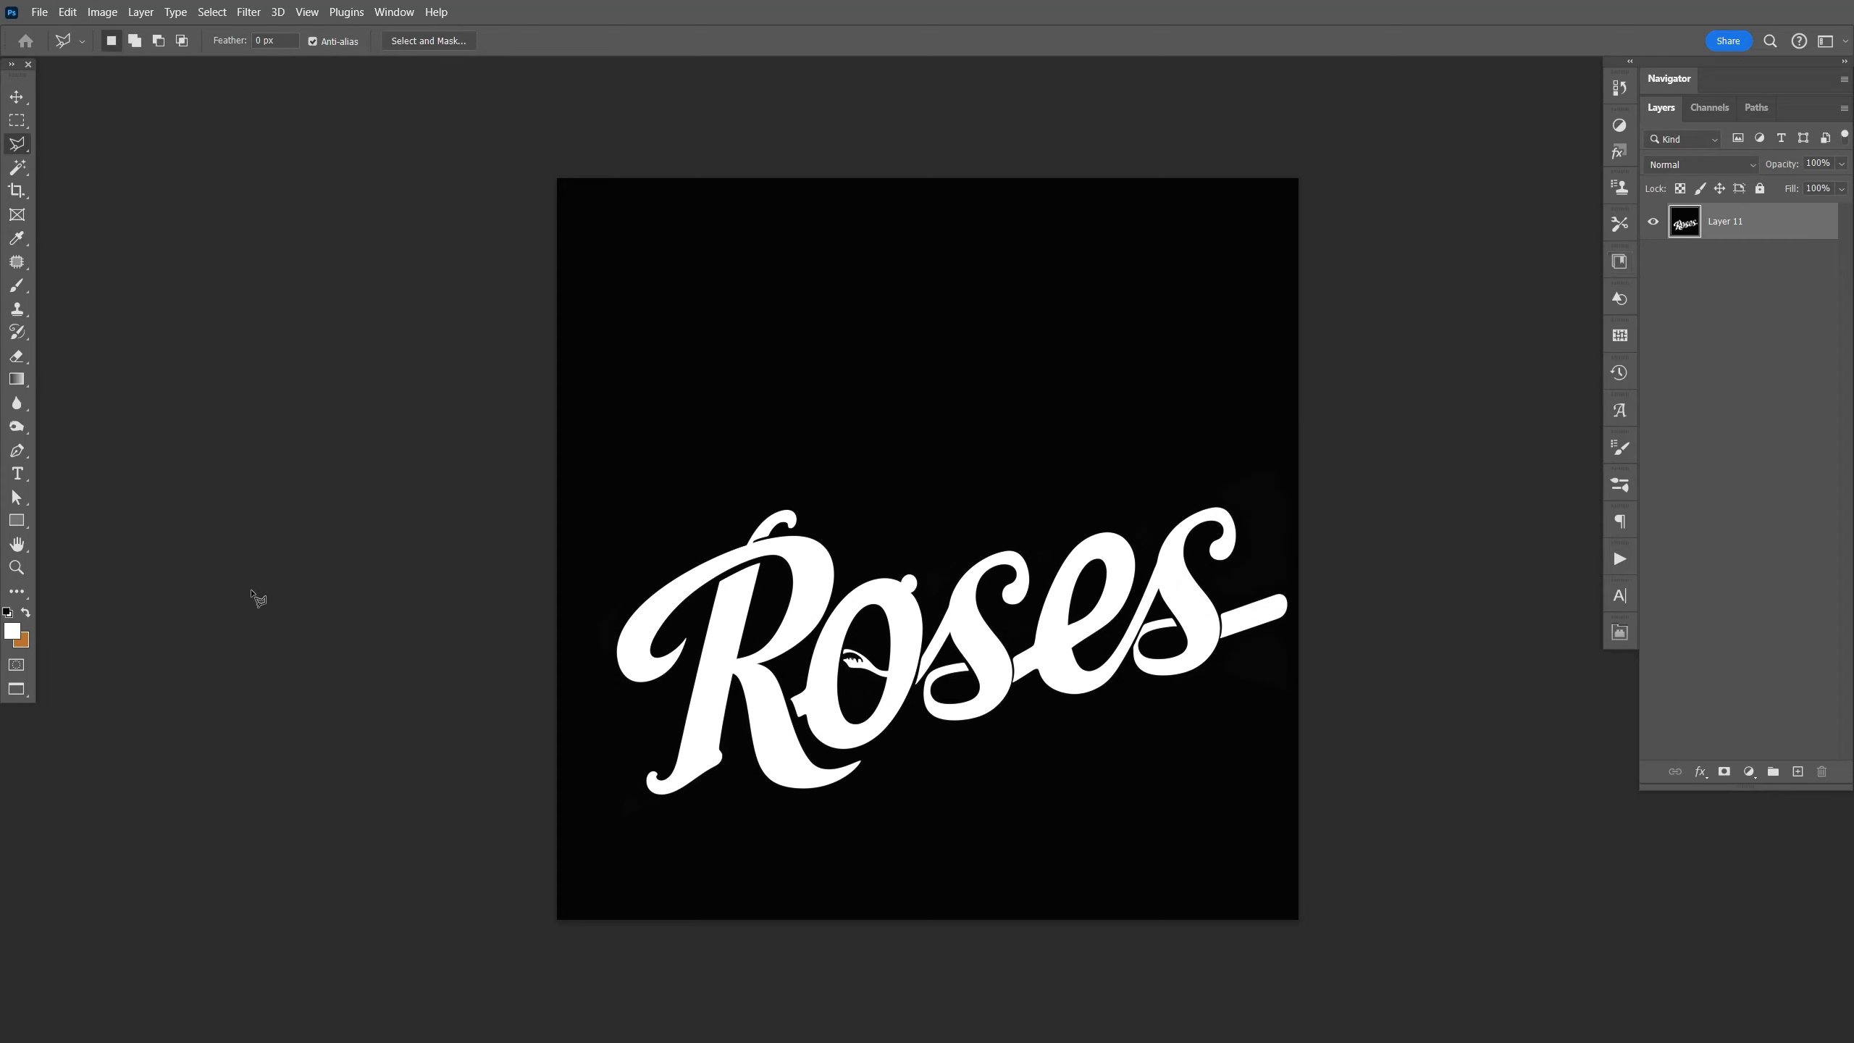
Load the lettering's bright areas as a selection and fill it with white on a new layer, hiding Layer 11.
key("ctrl+shift+5")
key("ctrl+alt+5")
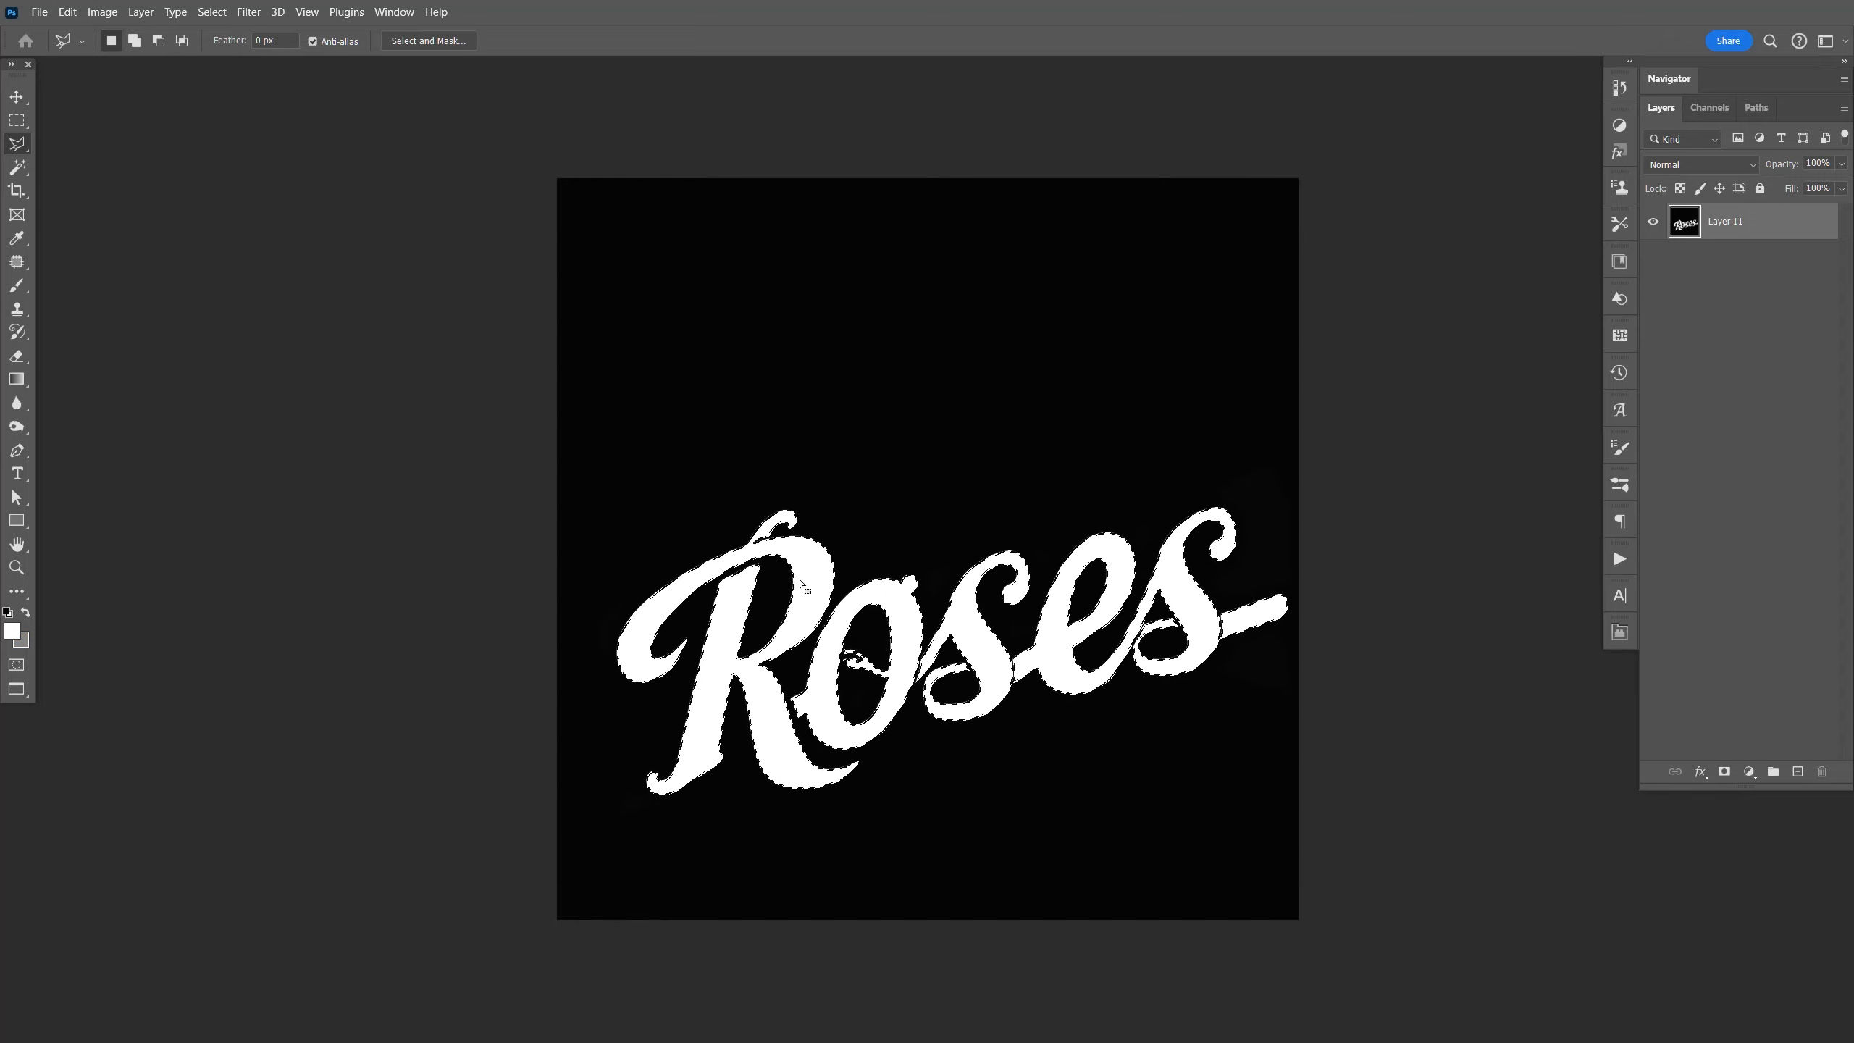
left_click(1797, 771)
left_click(1654, 259)
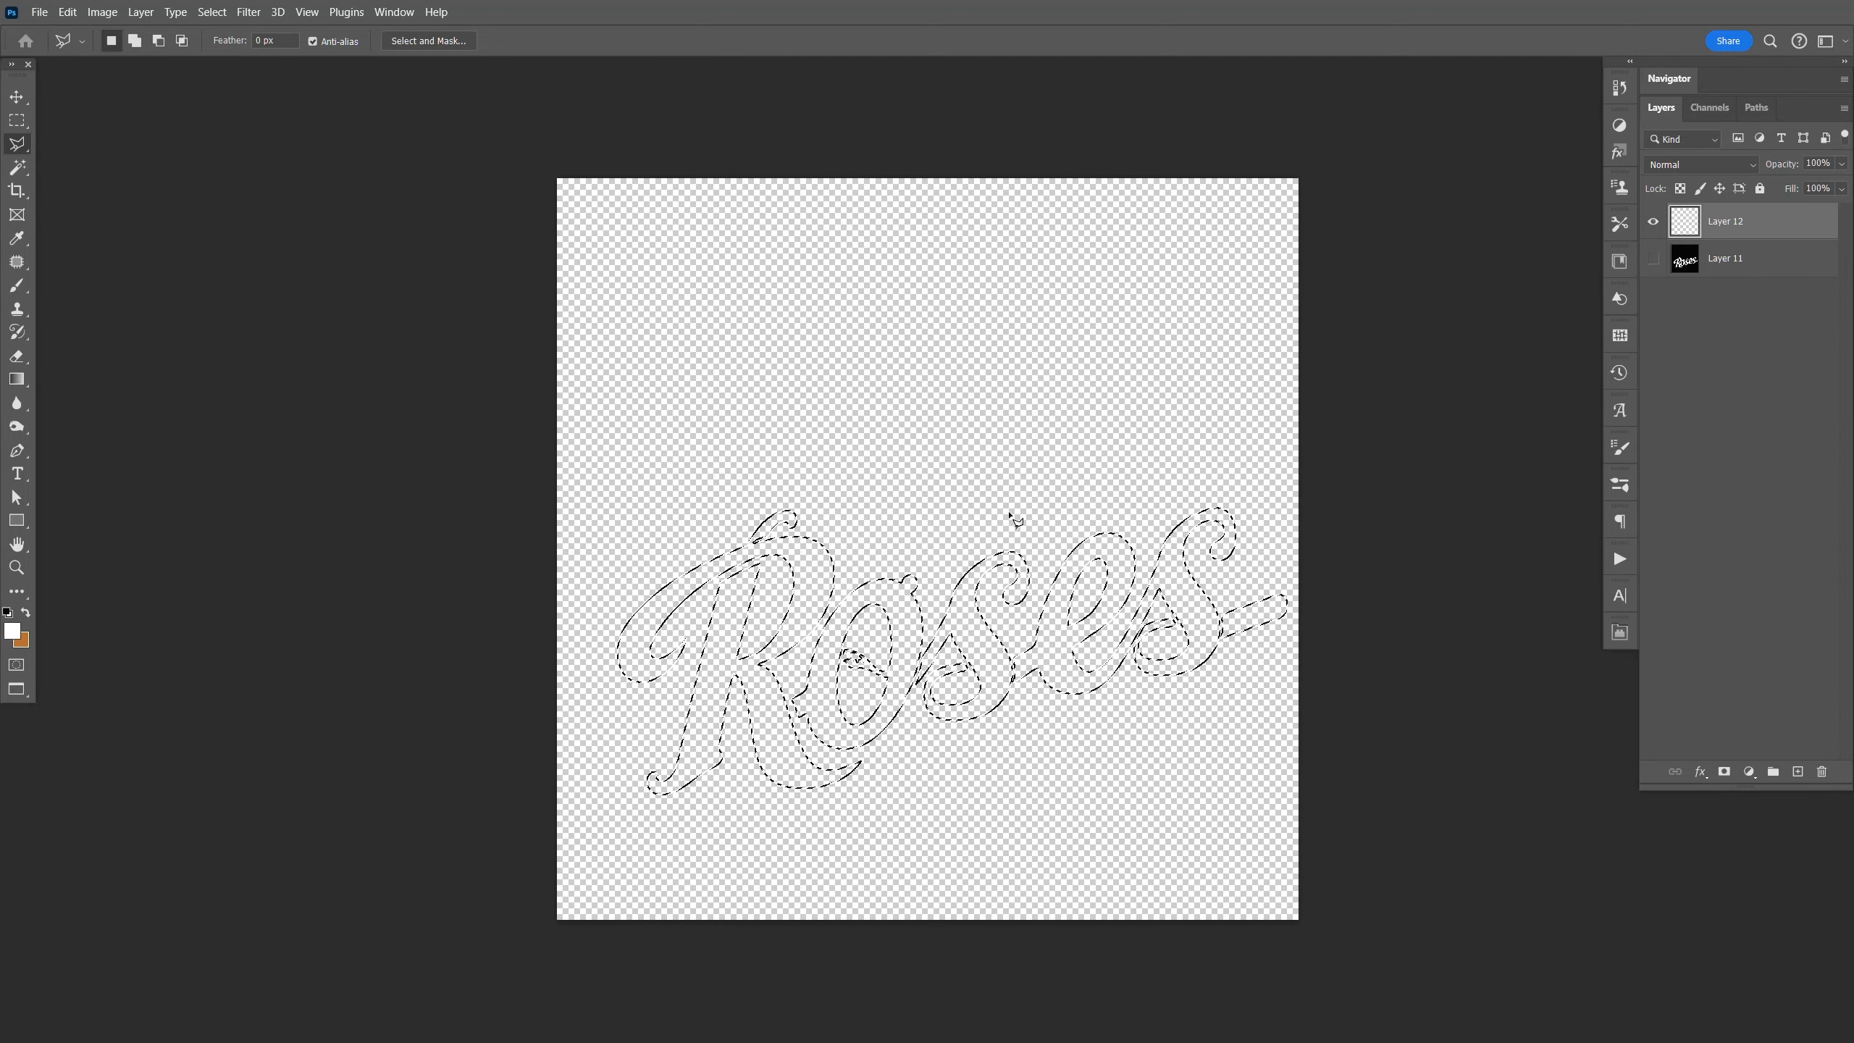
key("alt+BackSpace")
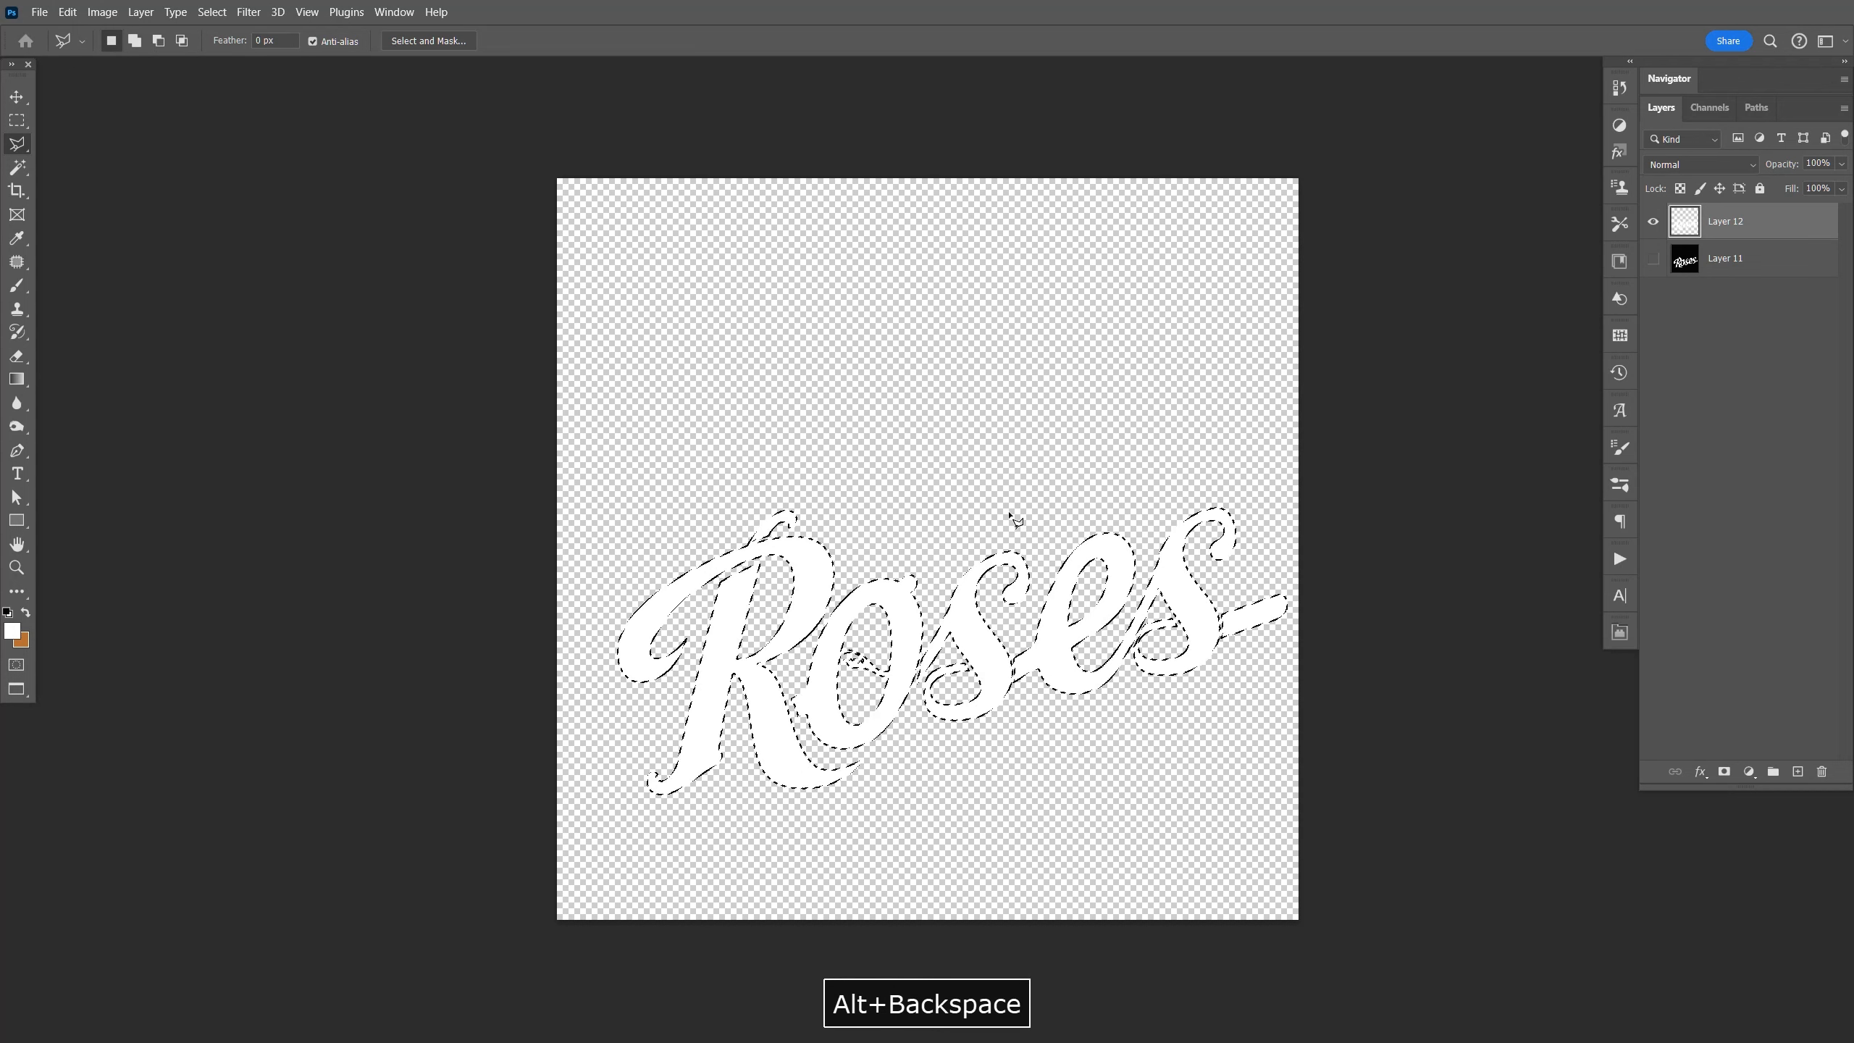
key("ctrl+d")
Save and close the smart object's contents, and scale the lettering to about 50% just above the Parental Advisory label.
key("ctrl+s")
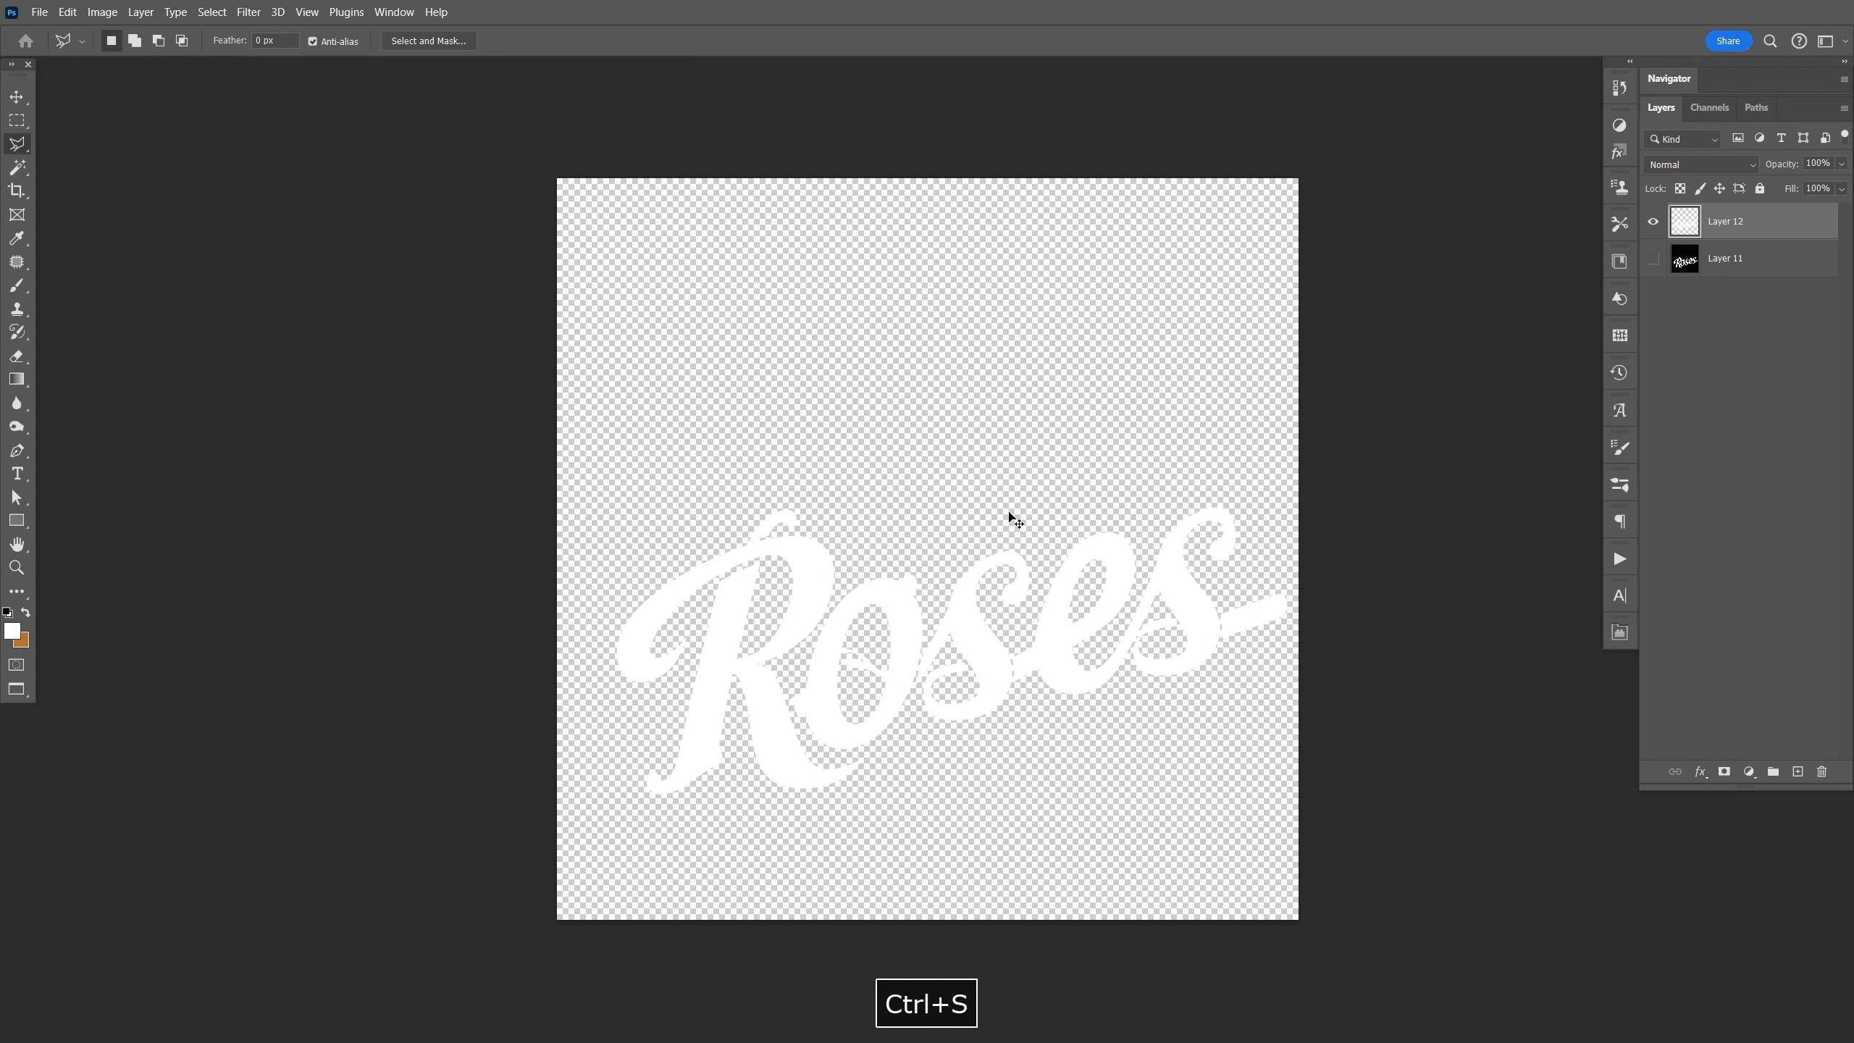
key("ctrl+w")
key("v")
left_click(1766, 294)
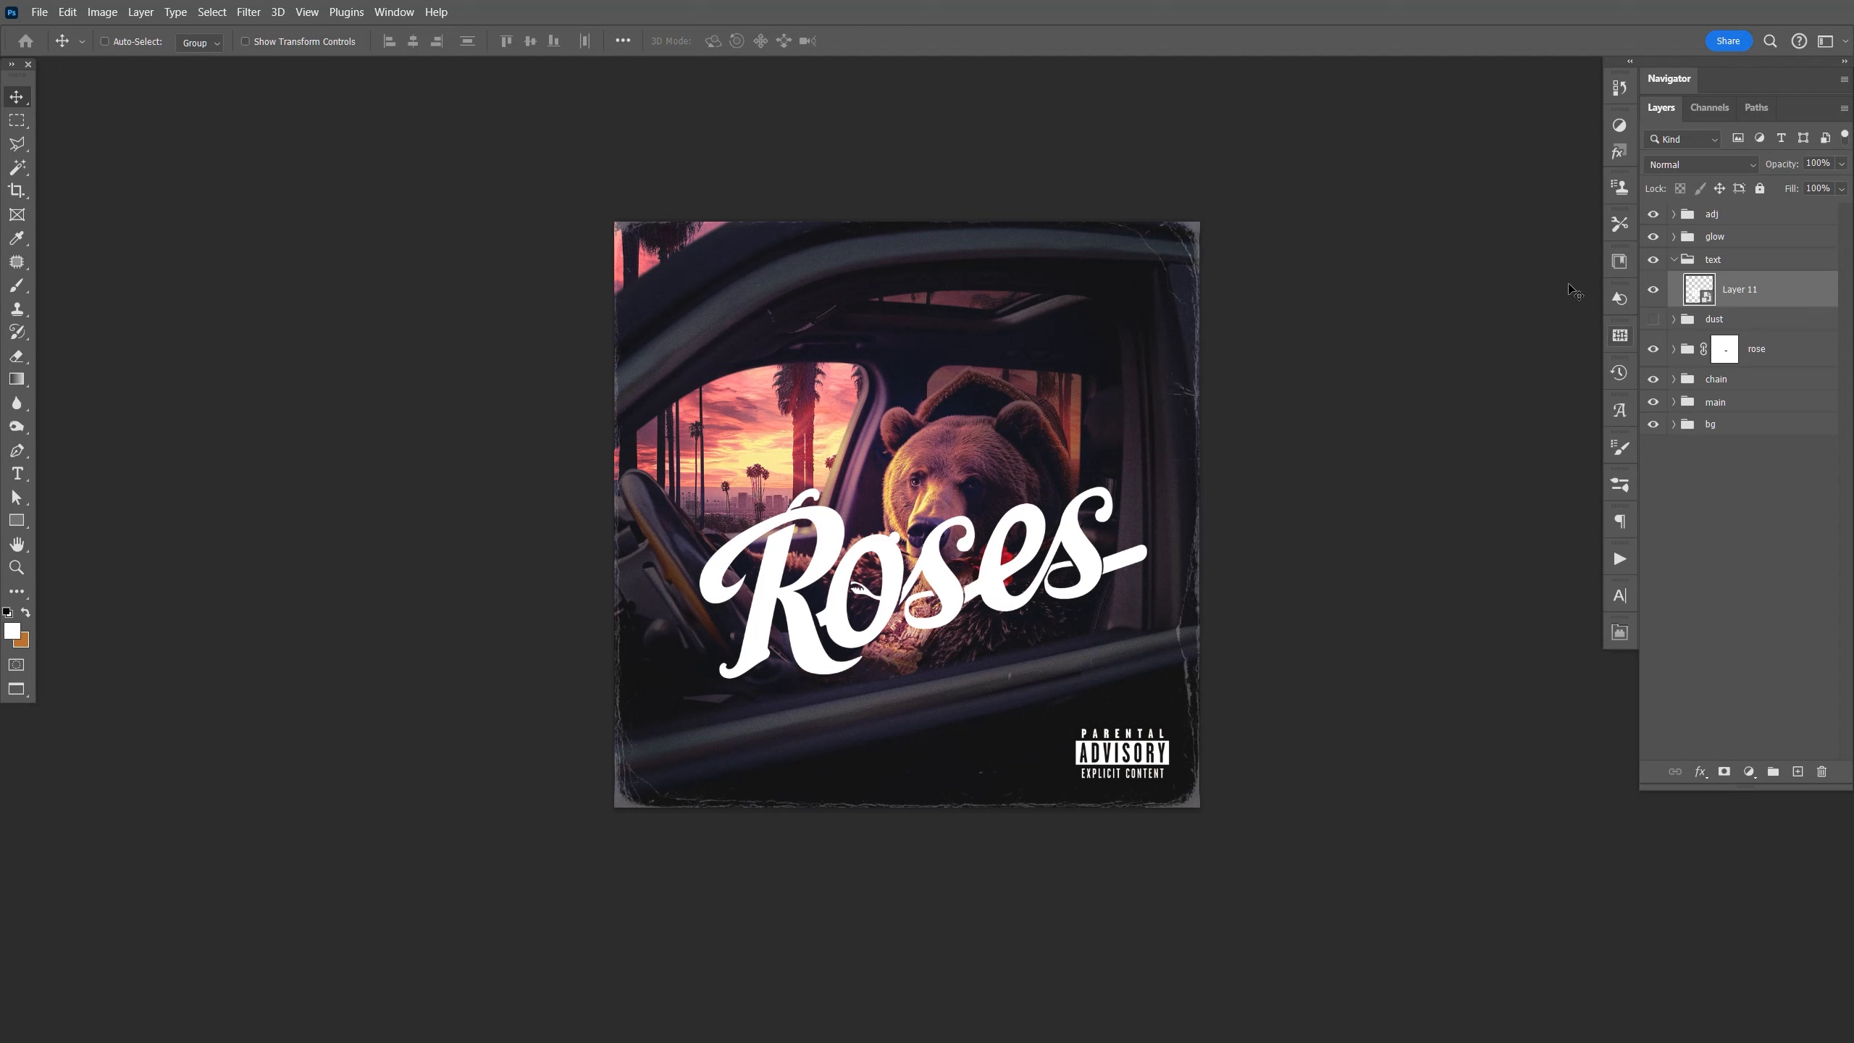
key("ctrl+t")
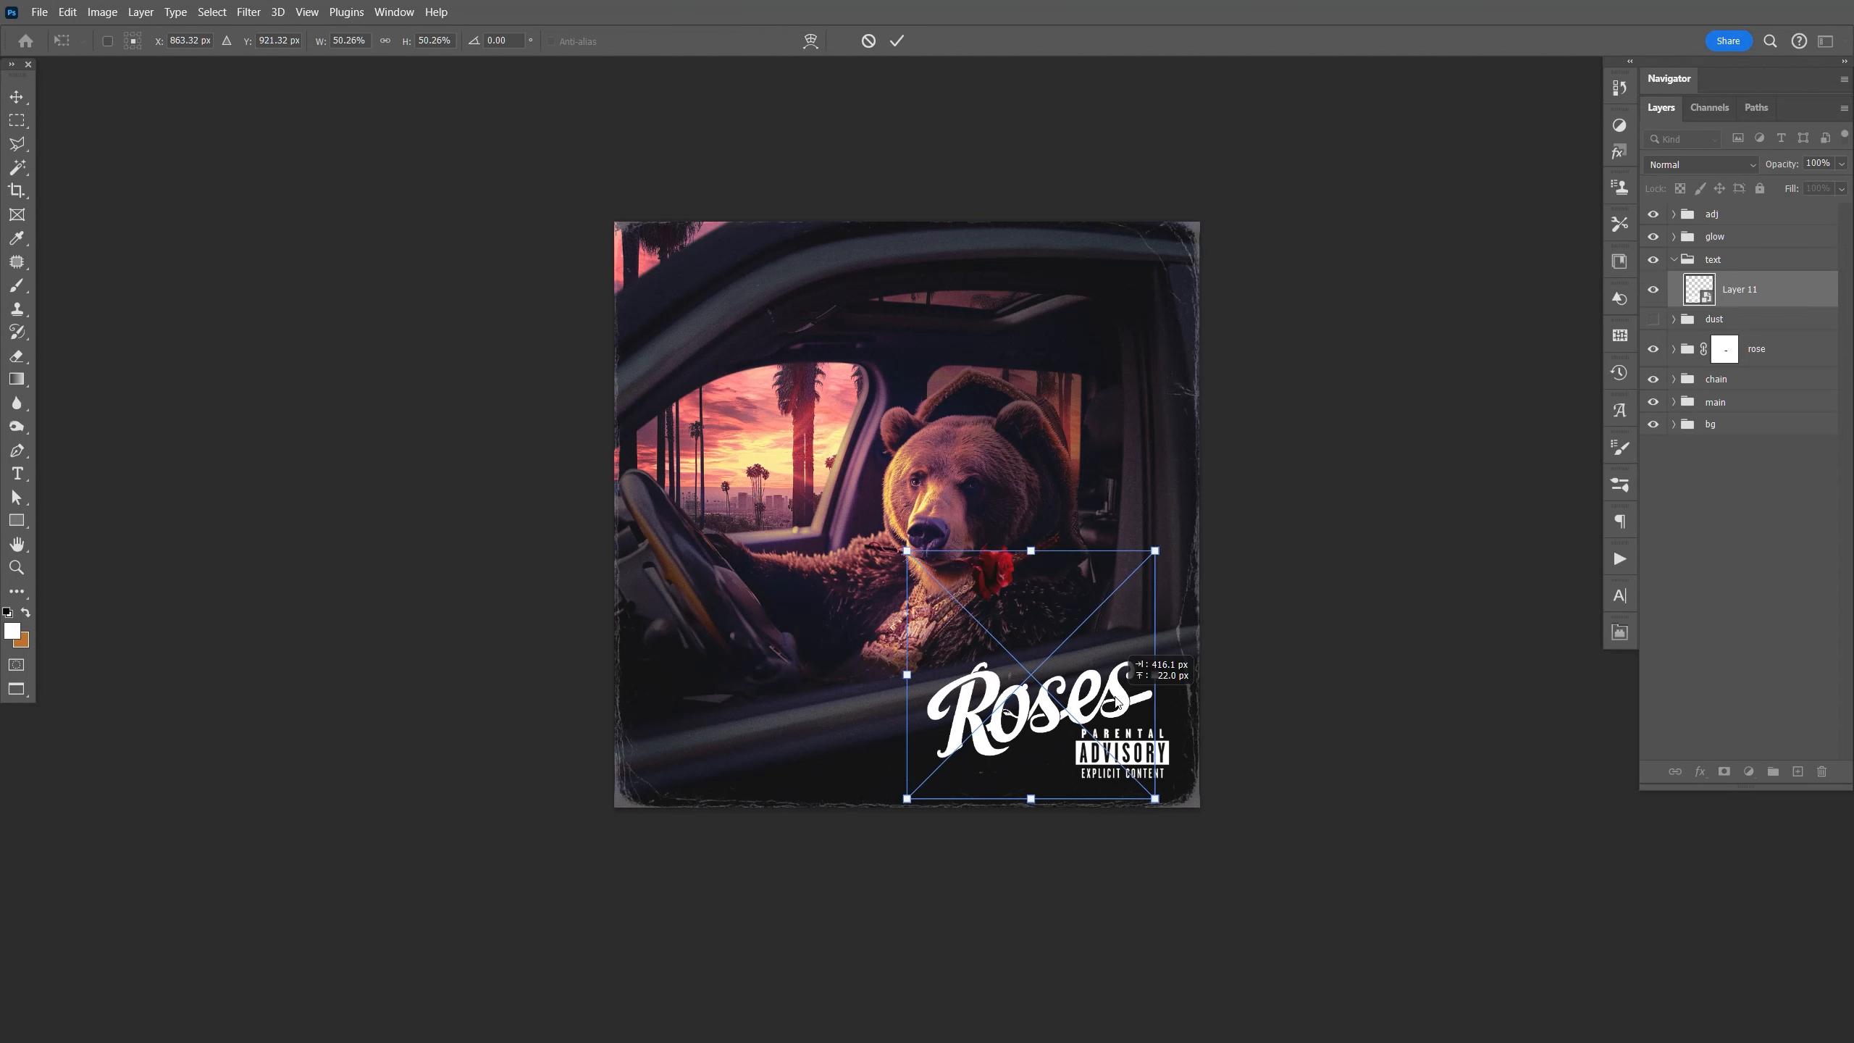
left_click_drag(1116, 710, 1125, 708)
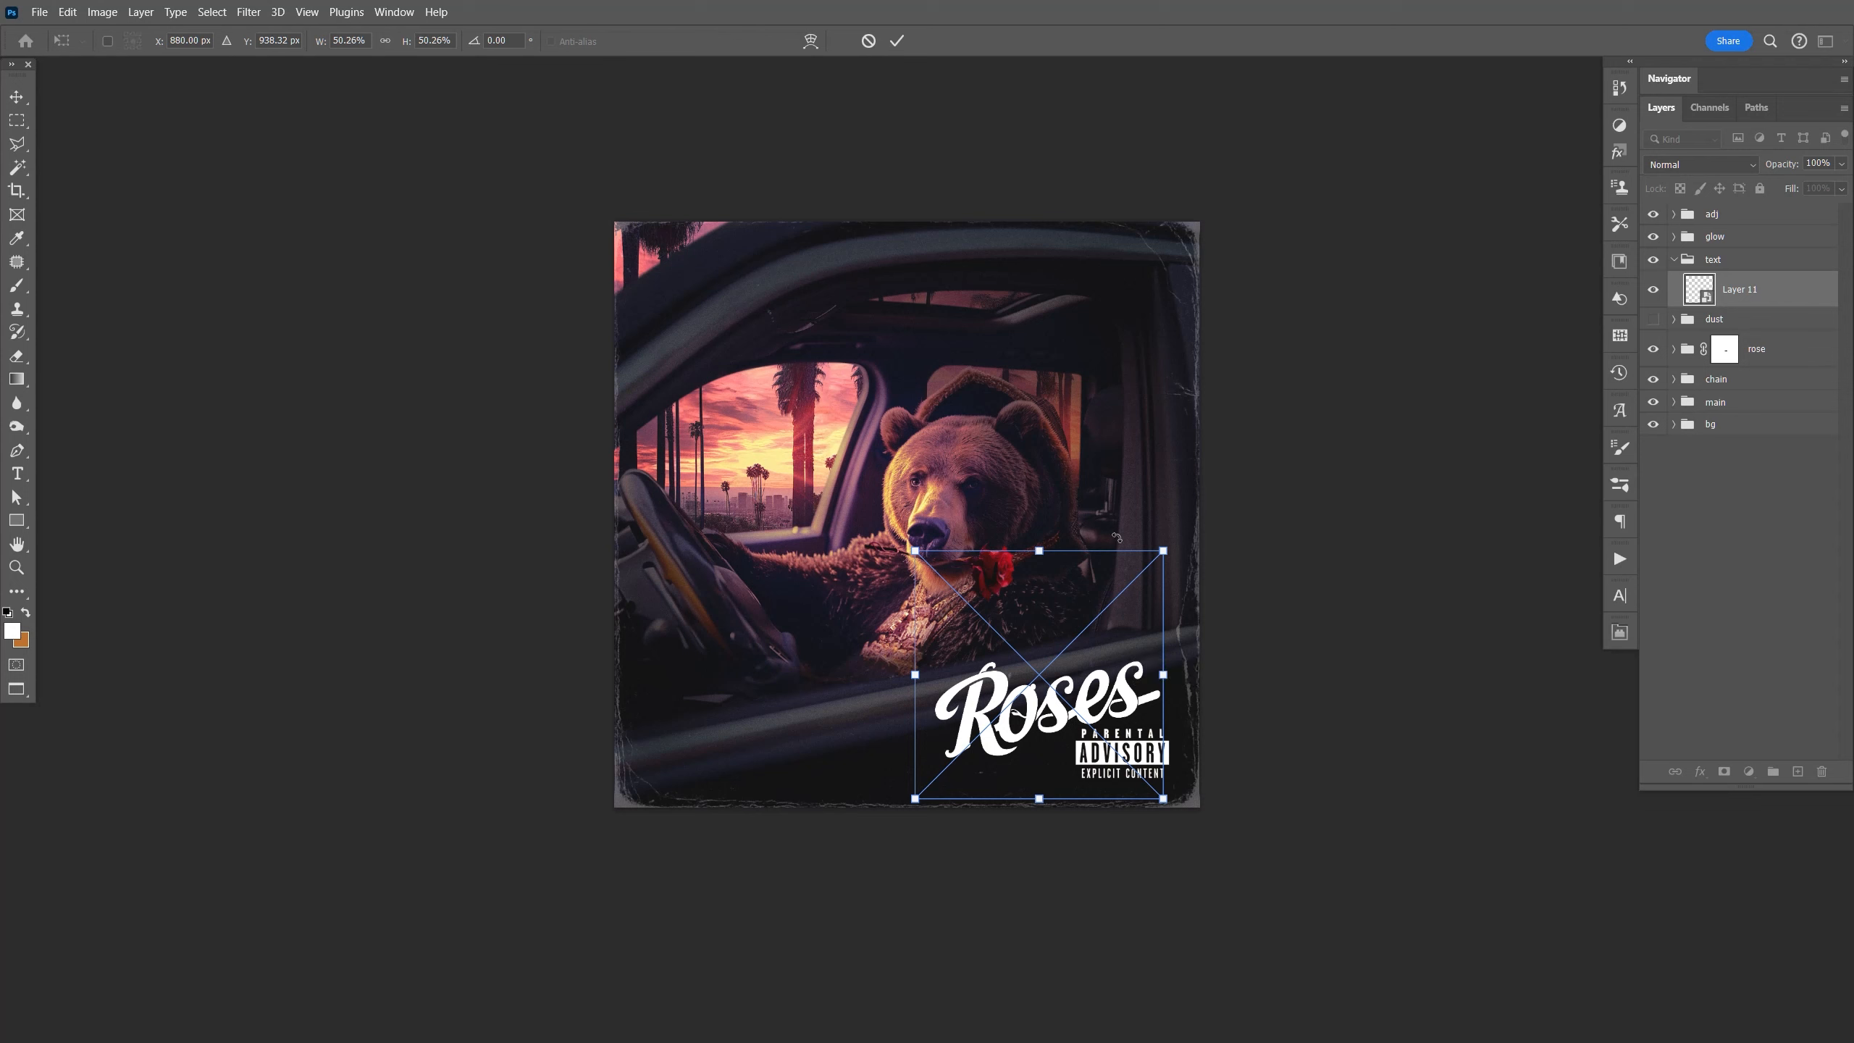
key("Return")
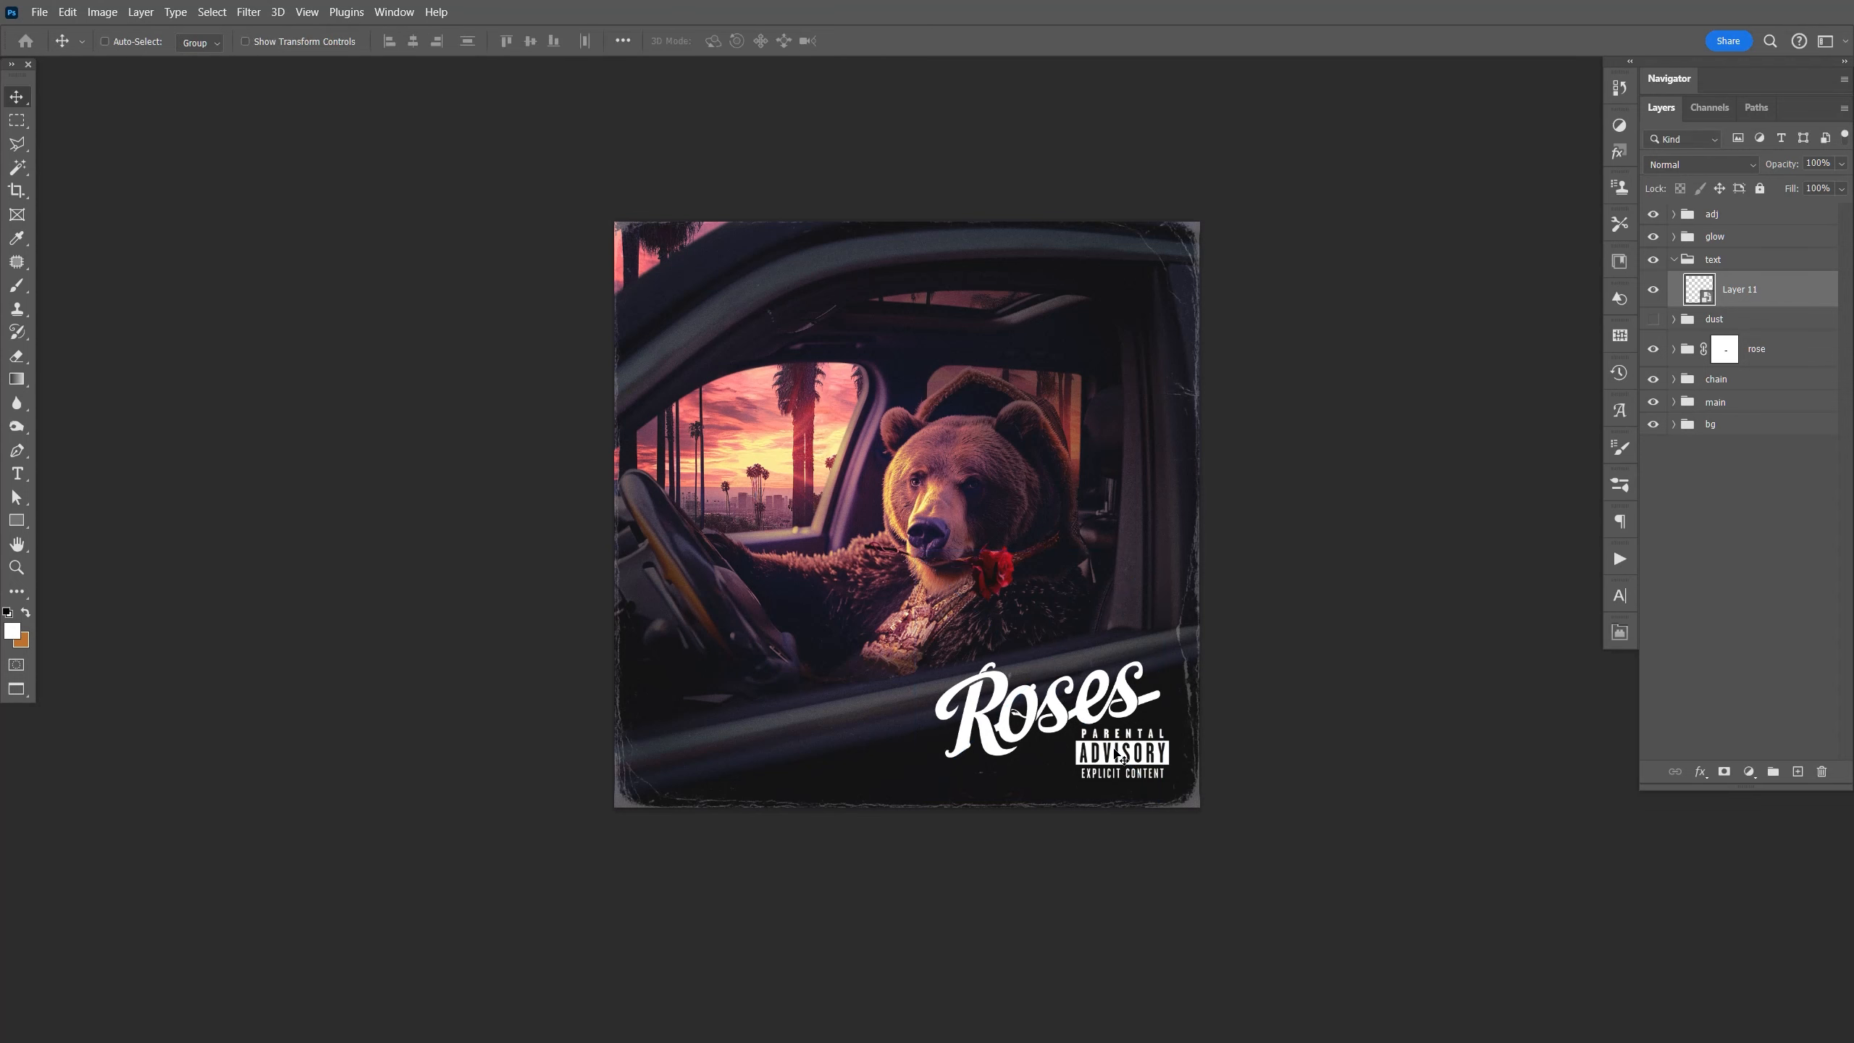
Move the Parental Advisory label on Layer 9 in the adj group to the cover's lower-left corner and save.
left_click(1683, 216)
left_click(1672, 215)
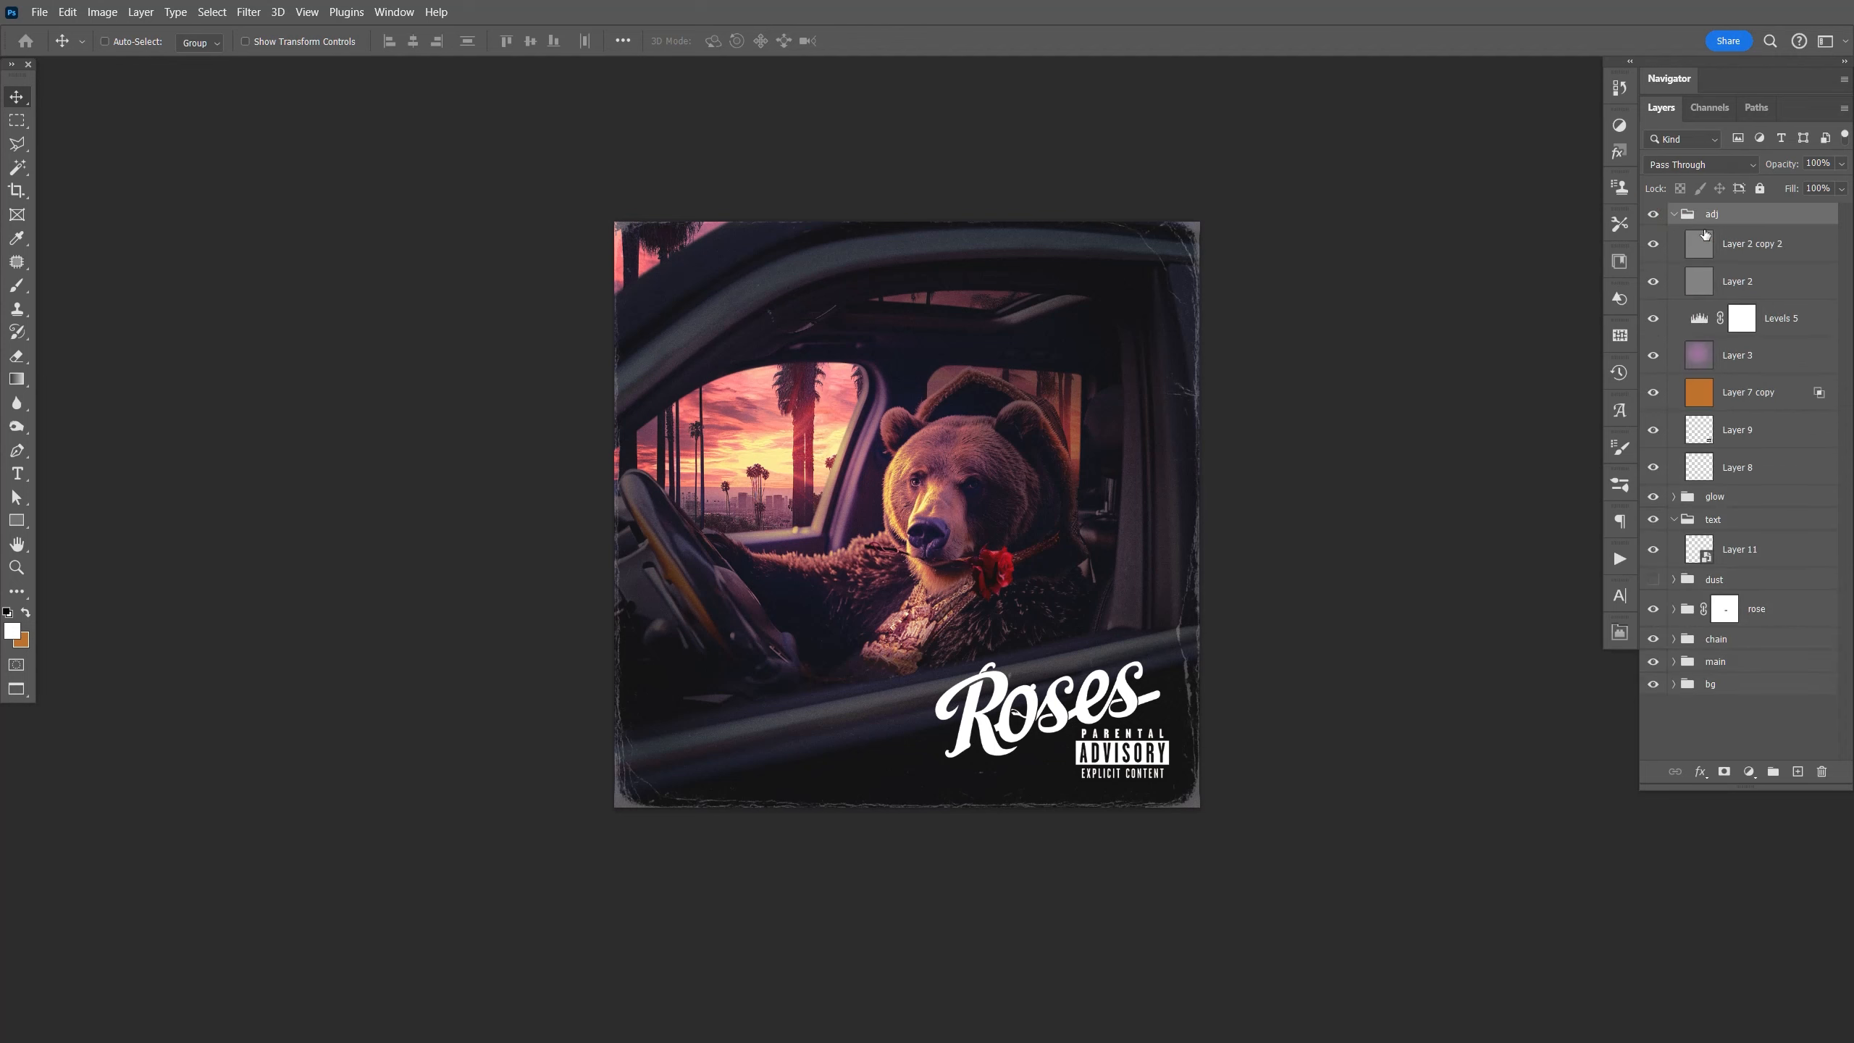
left_click(1738, 430)
left_click_drag(1154, 771, 737, 771)
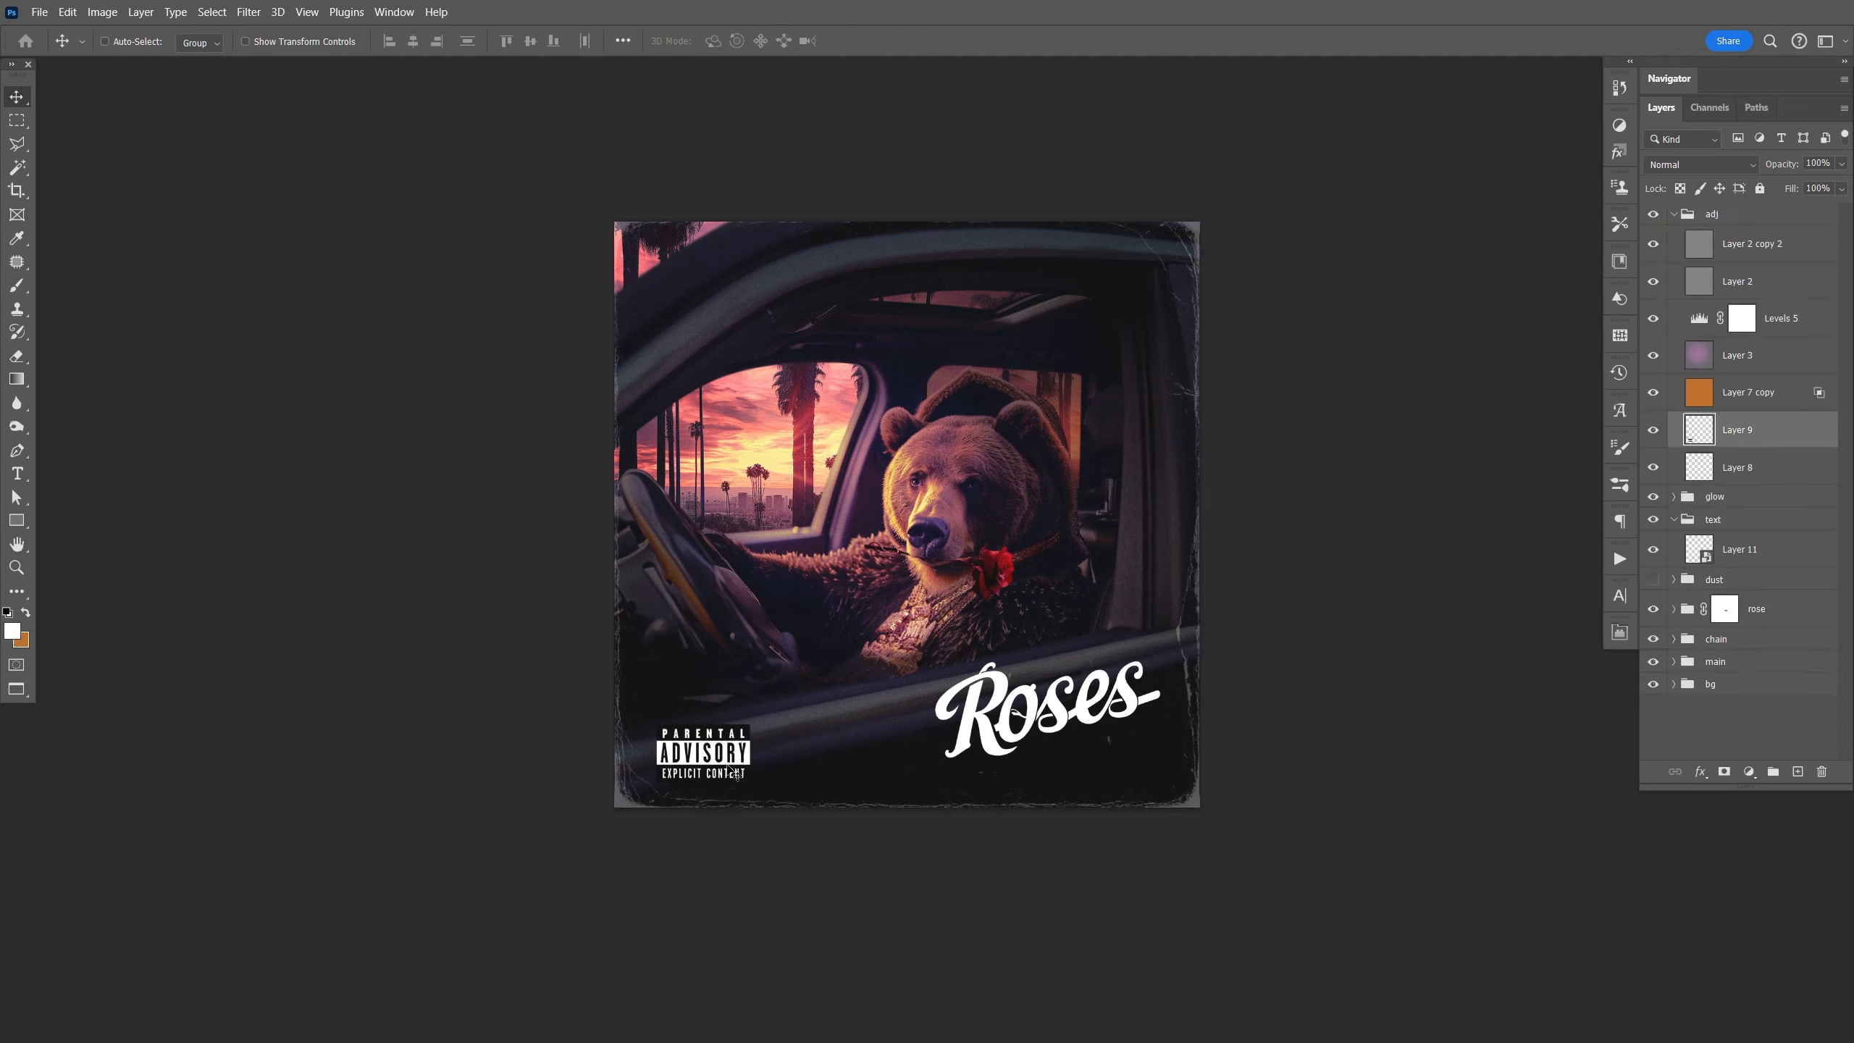
key("shift+Left")
key("ctrl+s")
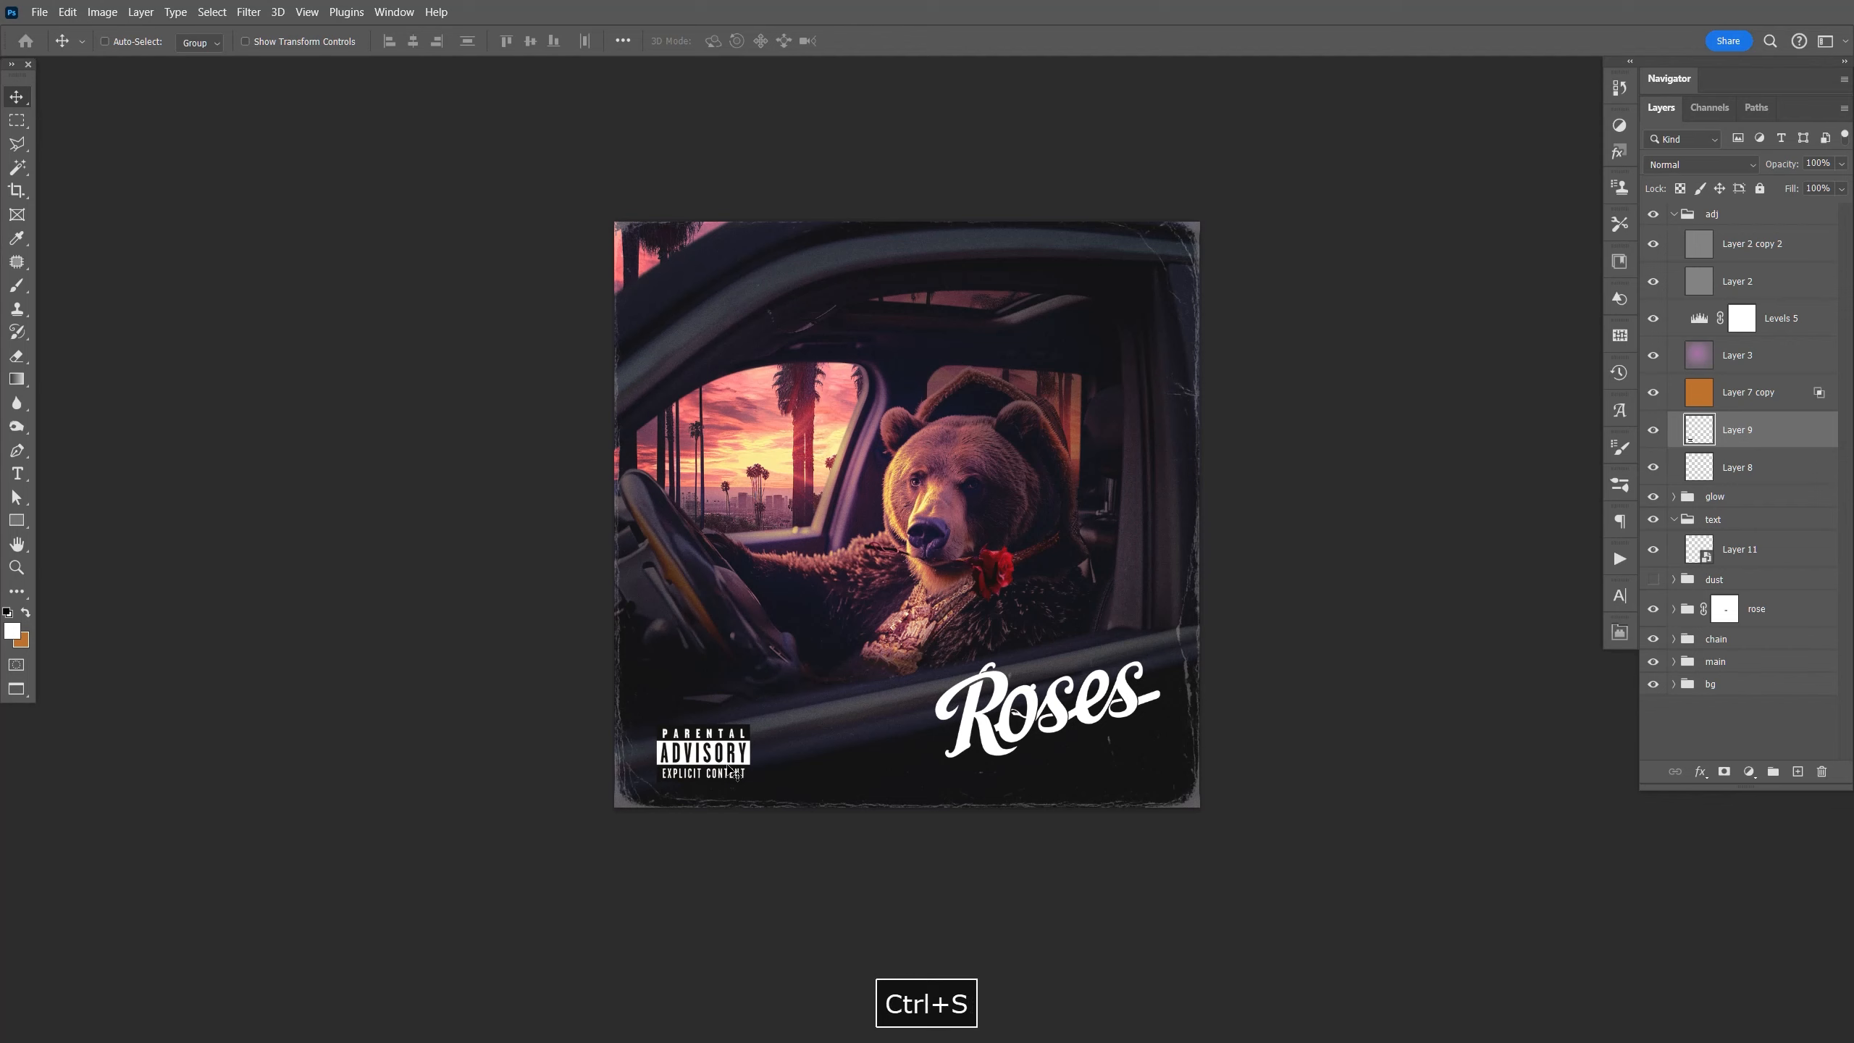
left_click(1672, 214)
Give the Roses lettering layer a Color Overlay of pure red (ff0000), save the document, and collapse the layer's effects.
left_click(1788, 298)
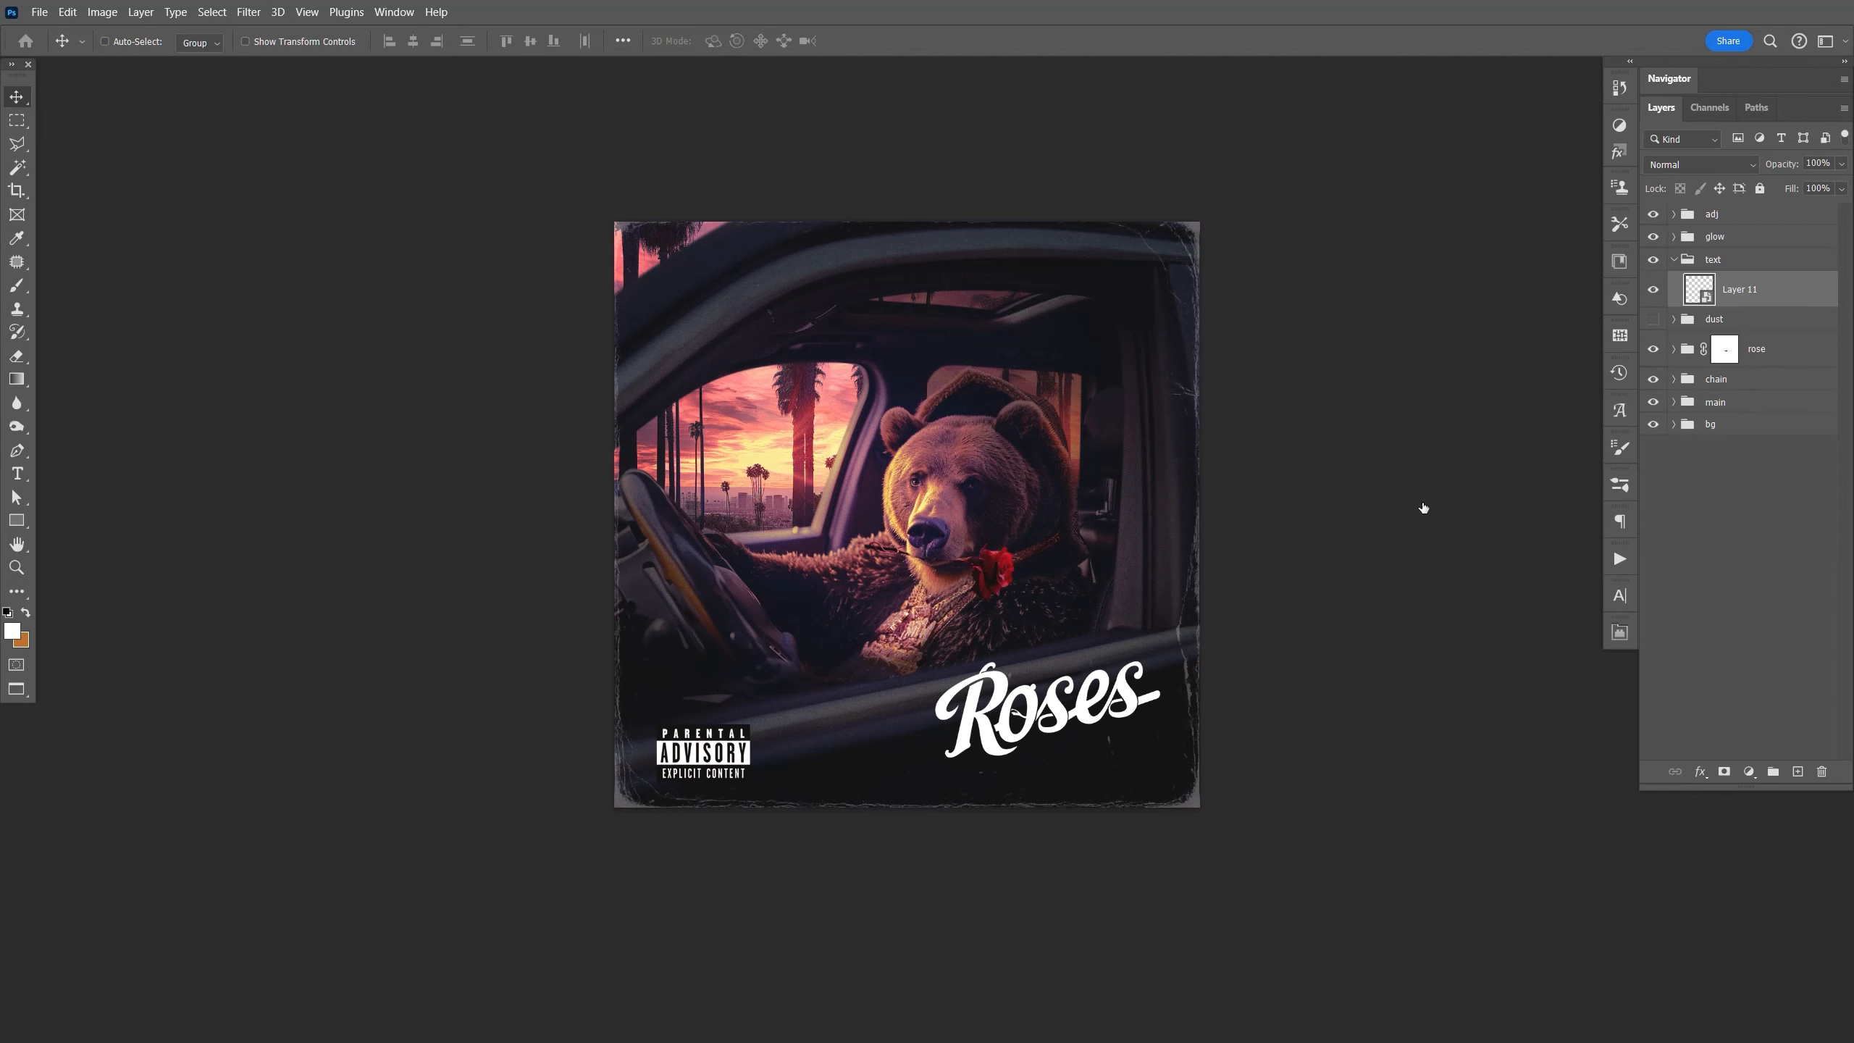
key("space")
left_click_drag(1061, 725, 937, 707)
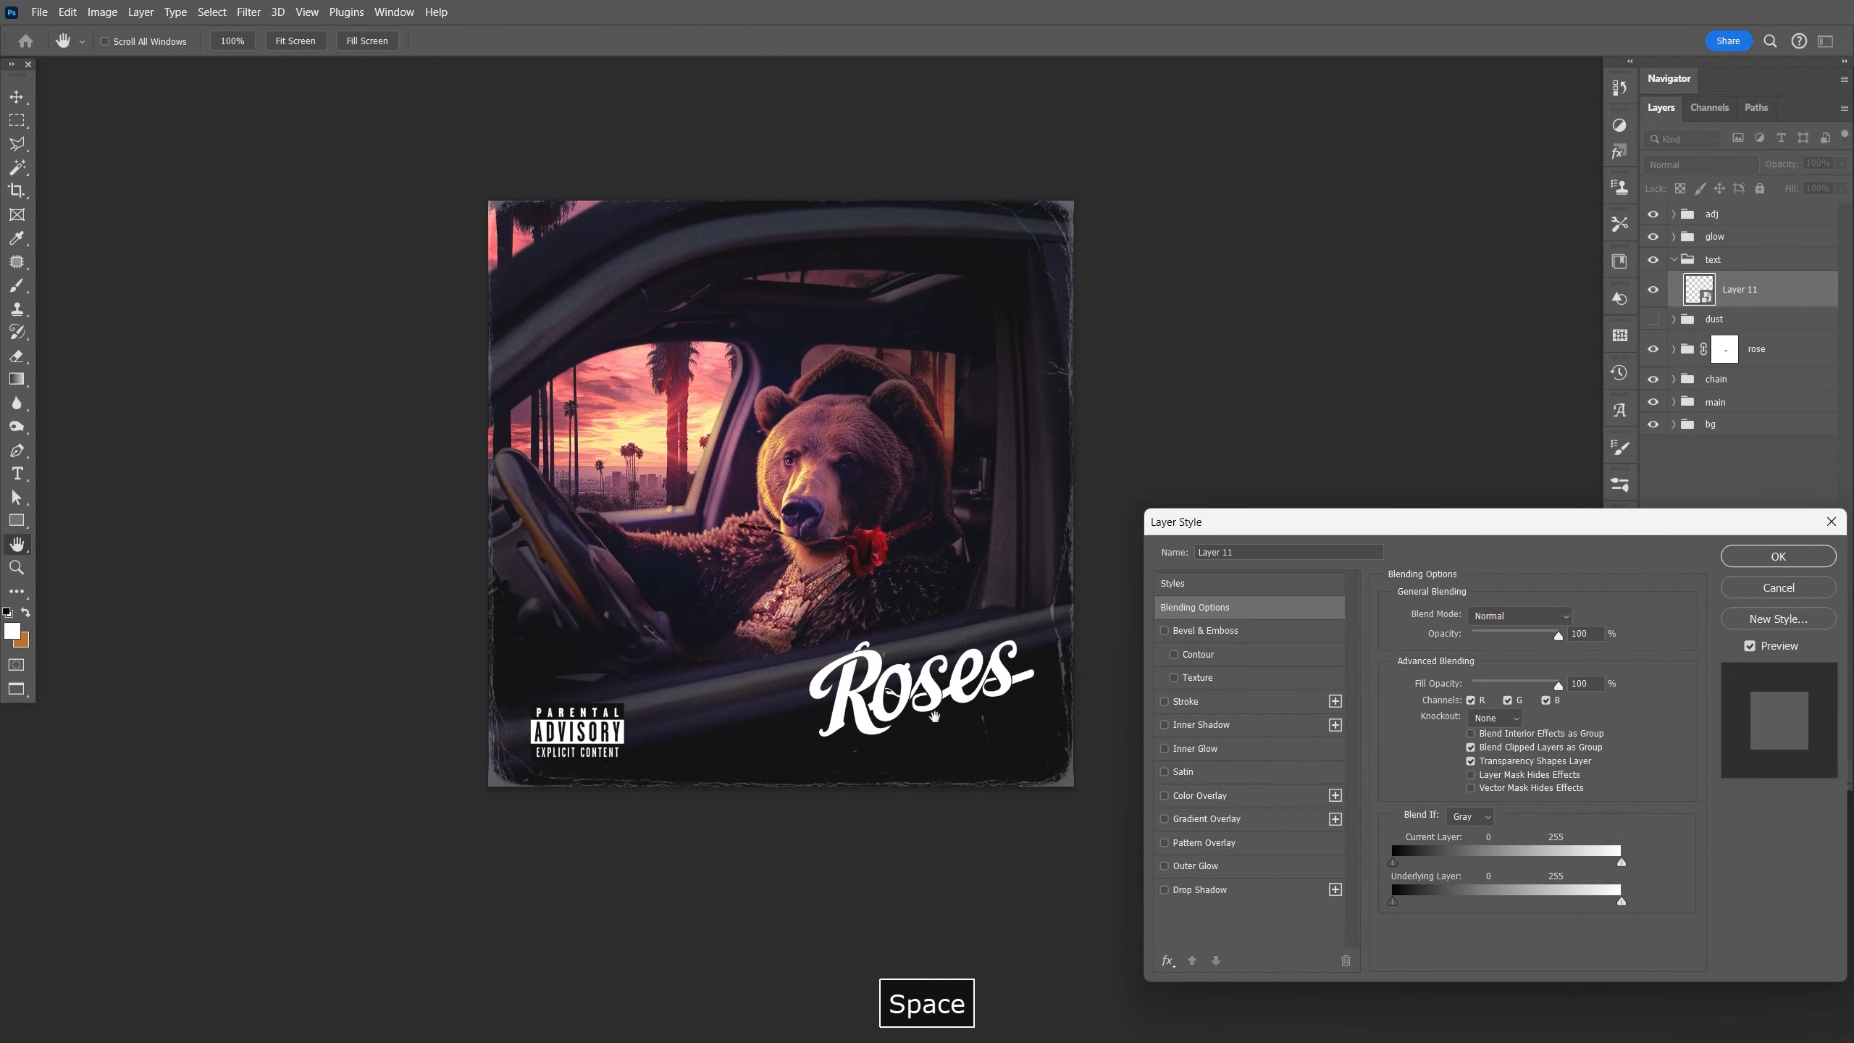
left_click(1217, 795)
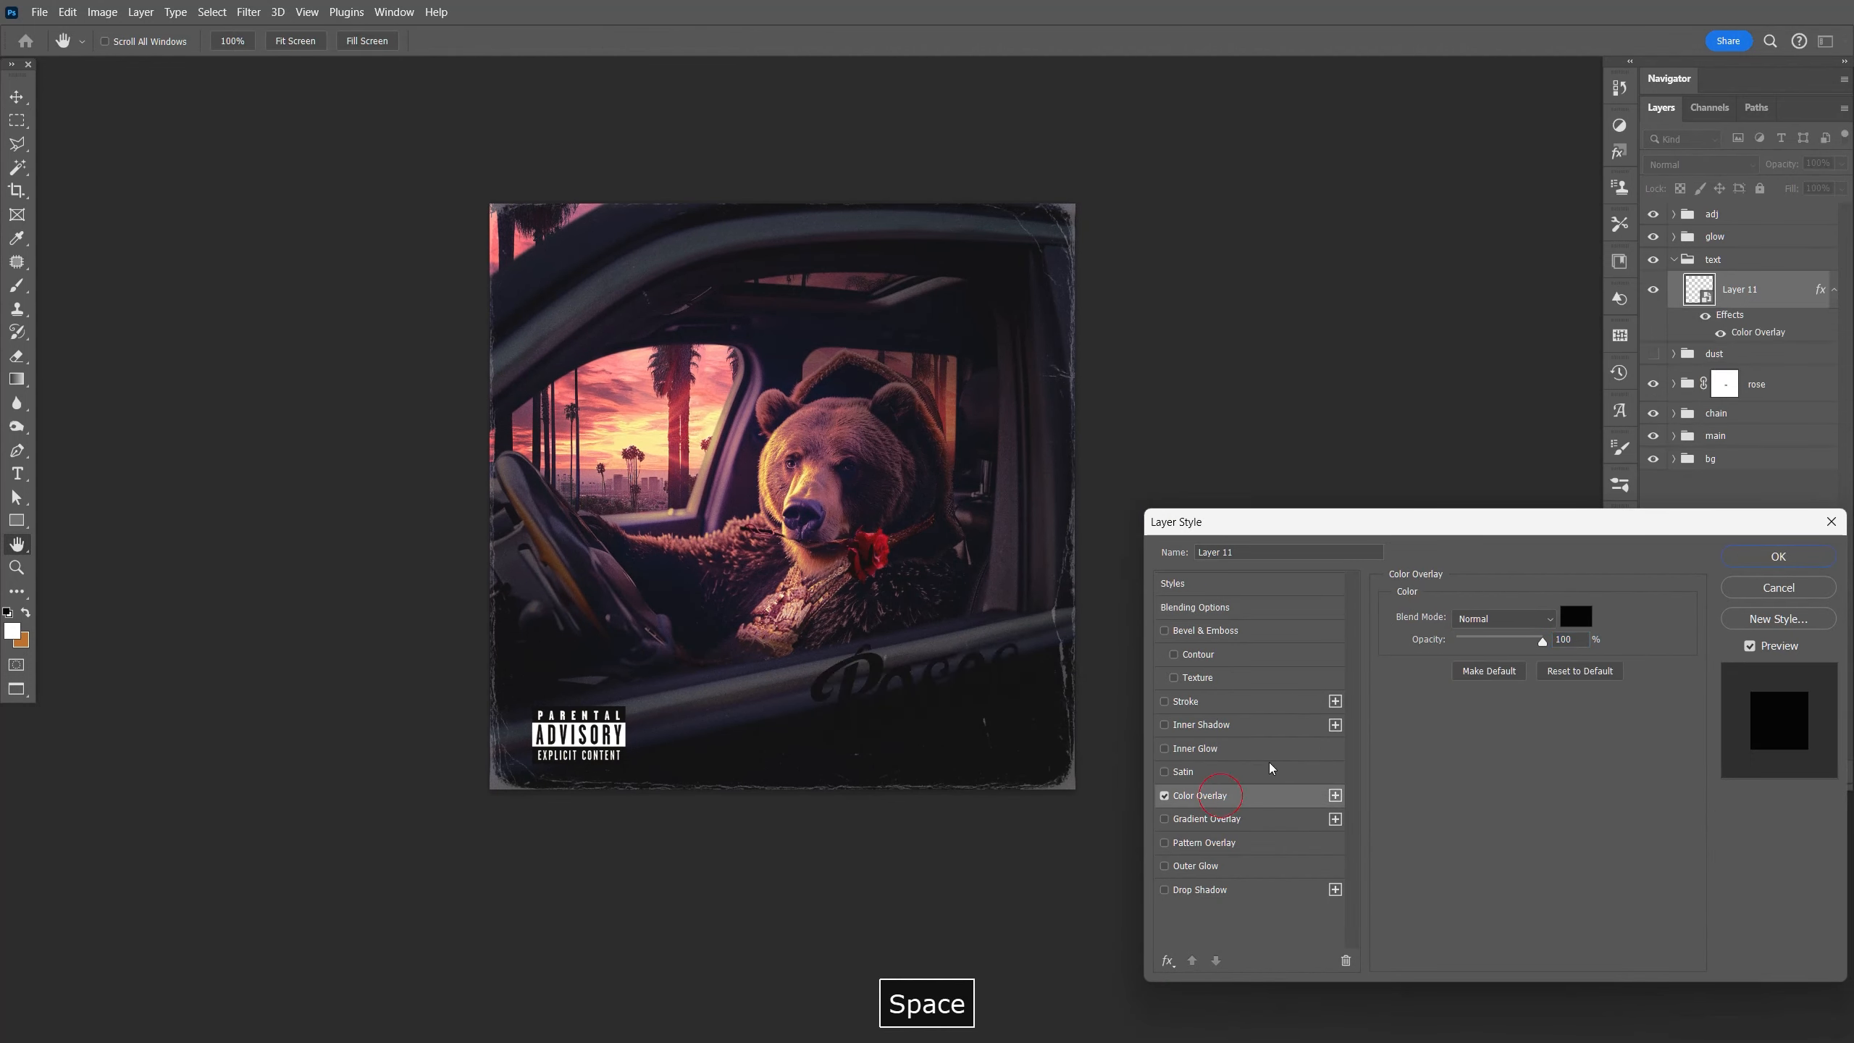
left_click(1581, 620)
left_click_drag(1507, 586, 1568, 416)
left_click_drag(1520, 491, 1540, 411)
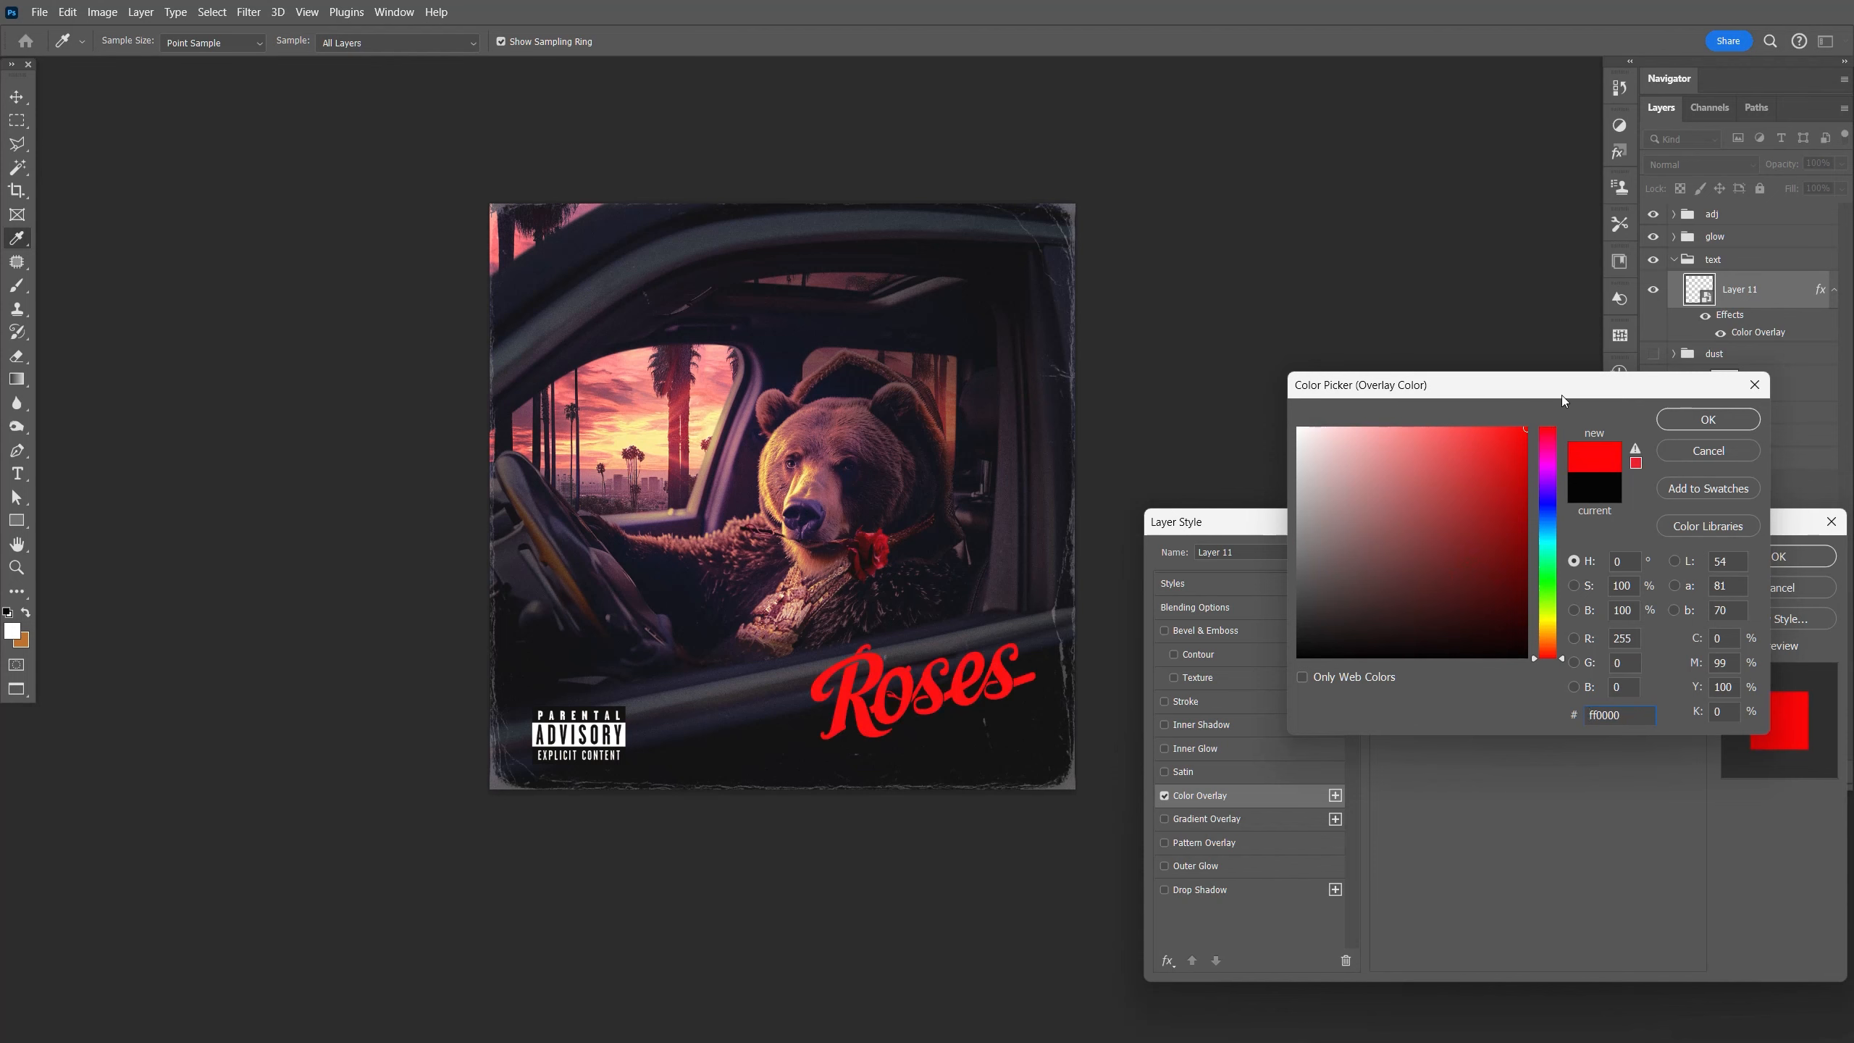
left_click(1698, 423)
left_click(1773, 556)
key("ctrl+s")
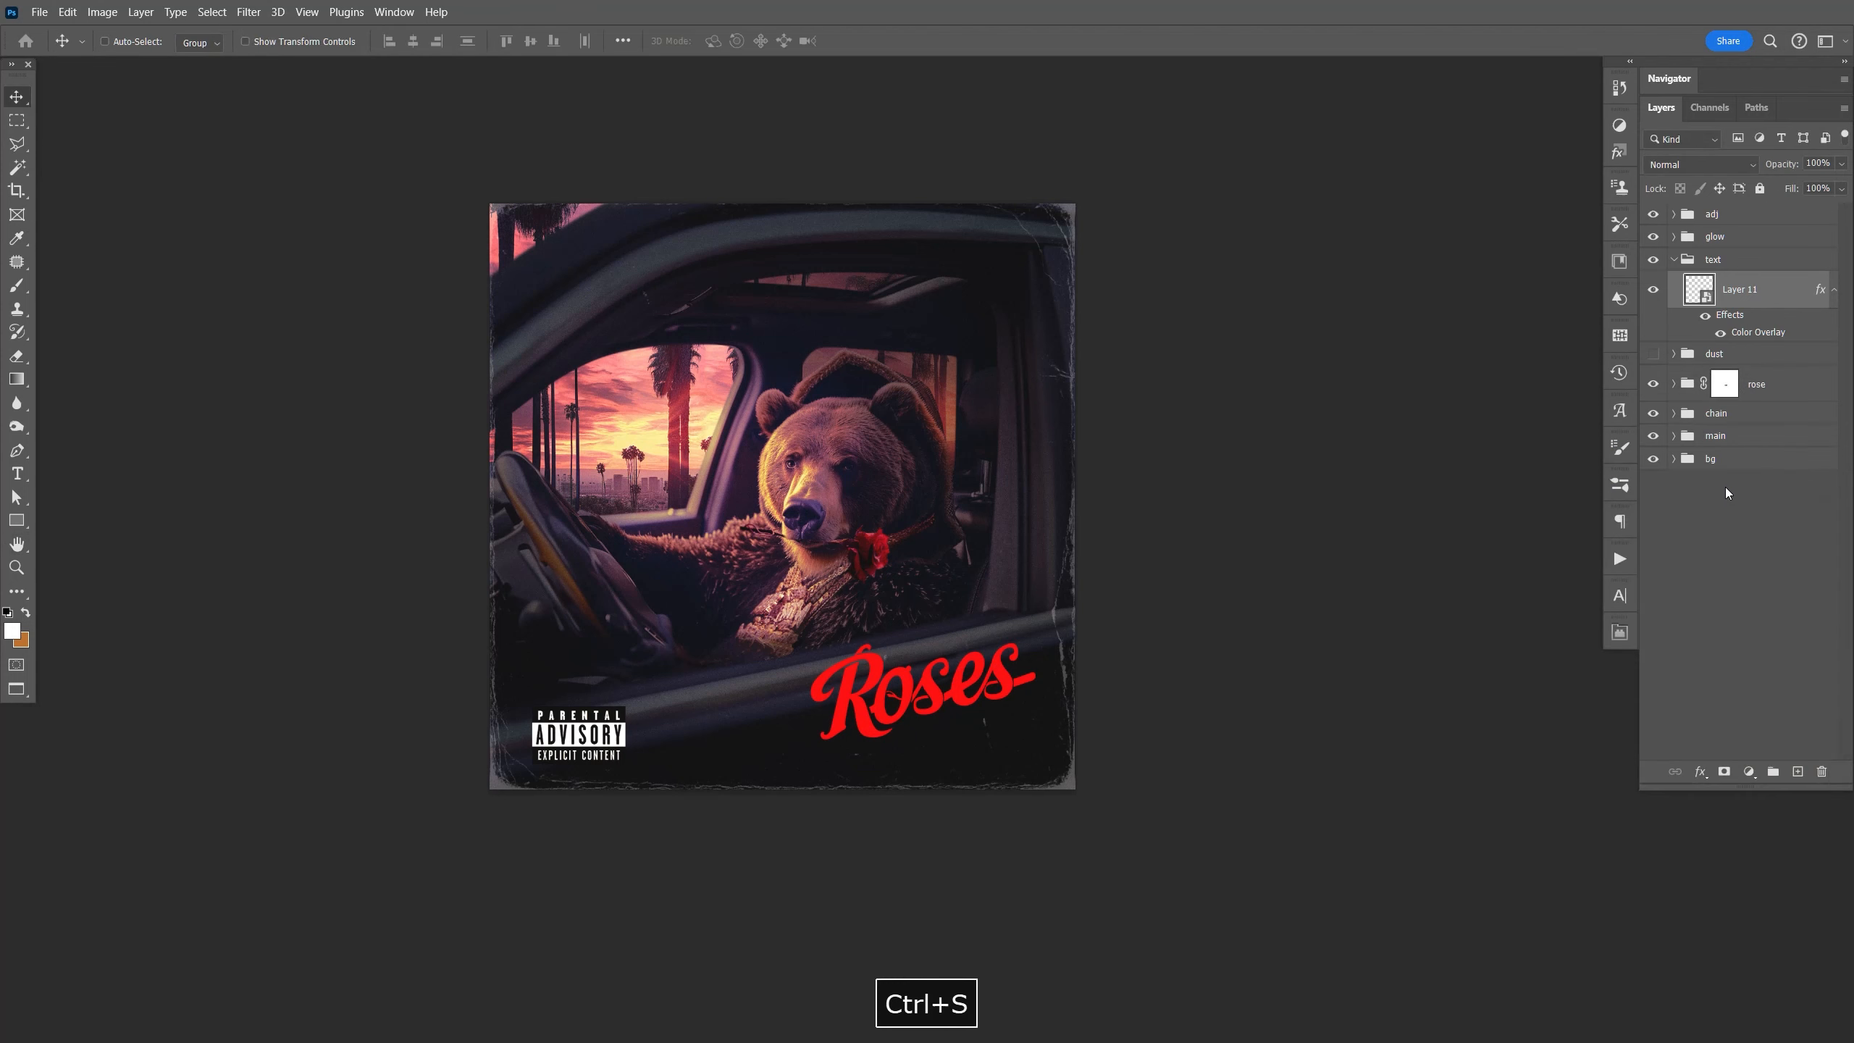
left_click(1833, 300)
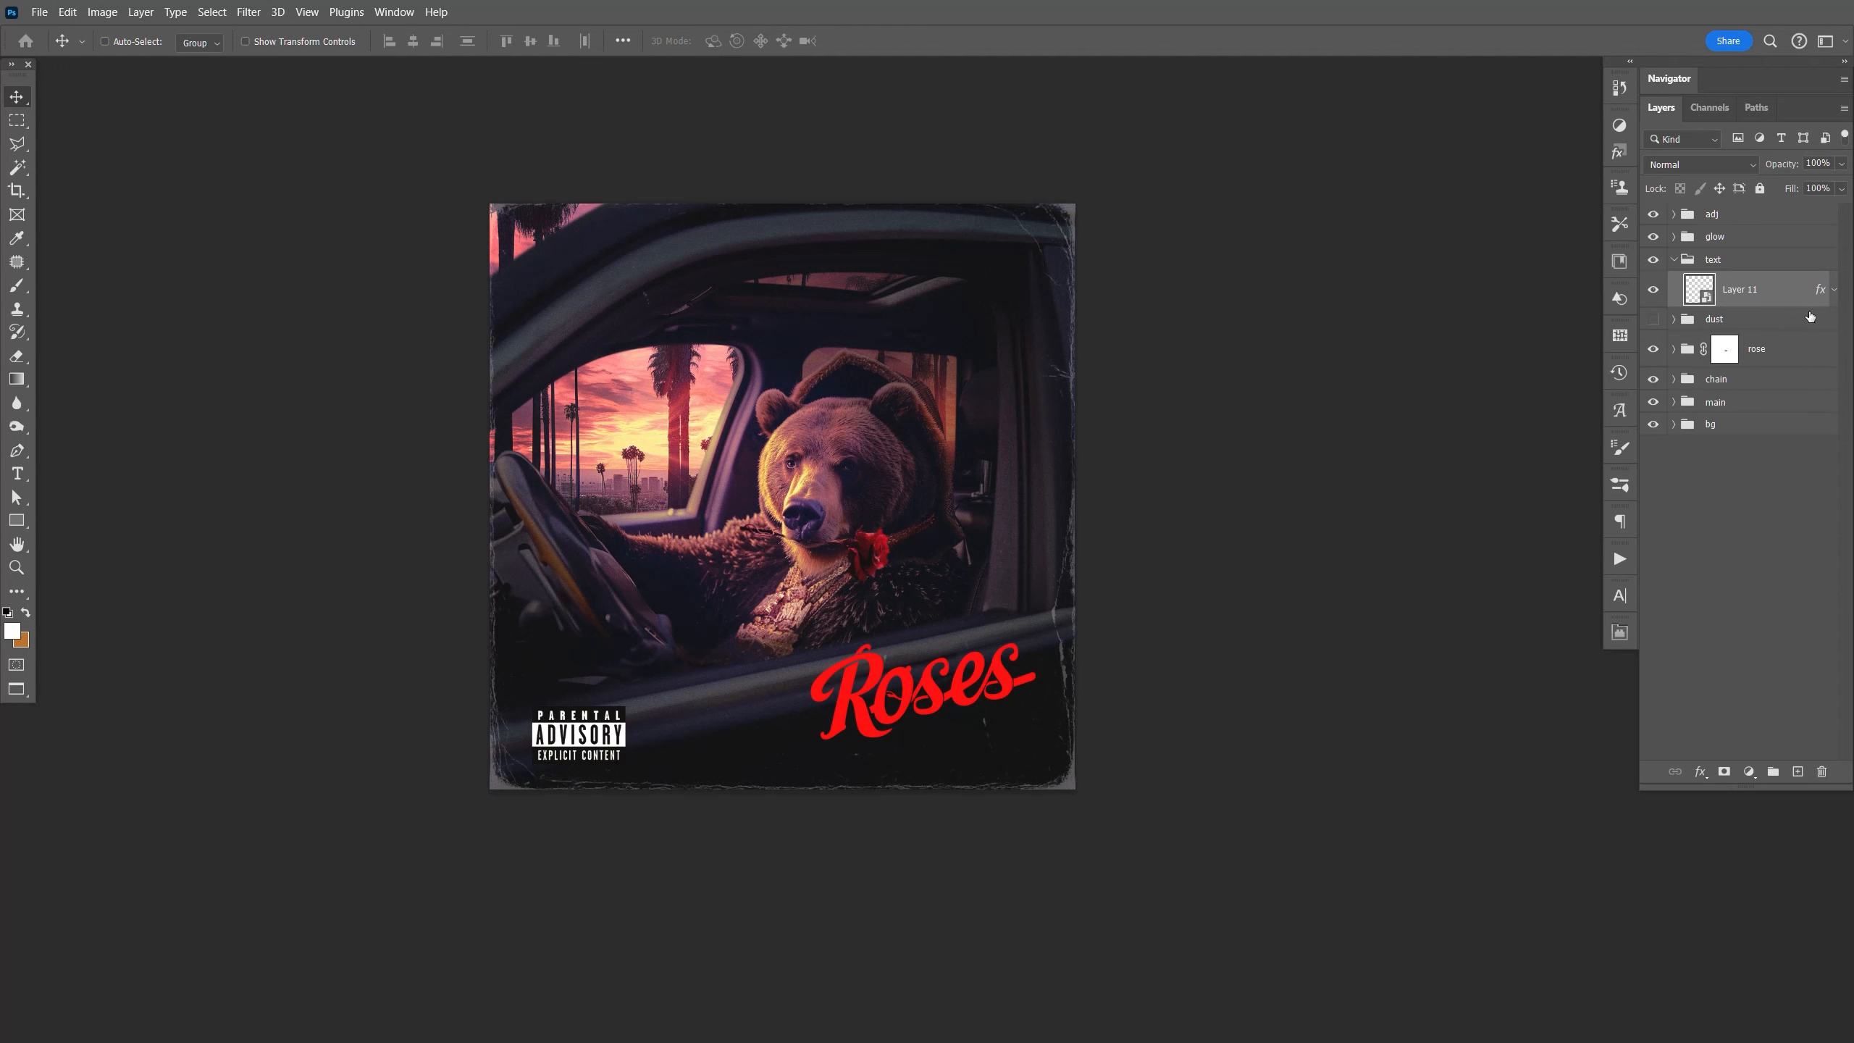
Add the white text "teddy bear" at 50 pt on a new text layer above the Roses lettering.
key("ctrl+equal")
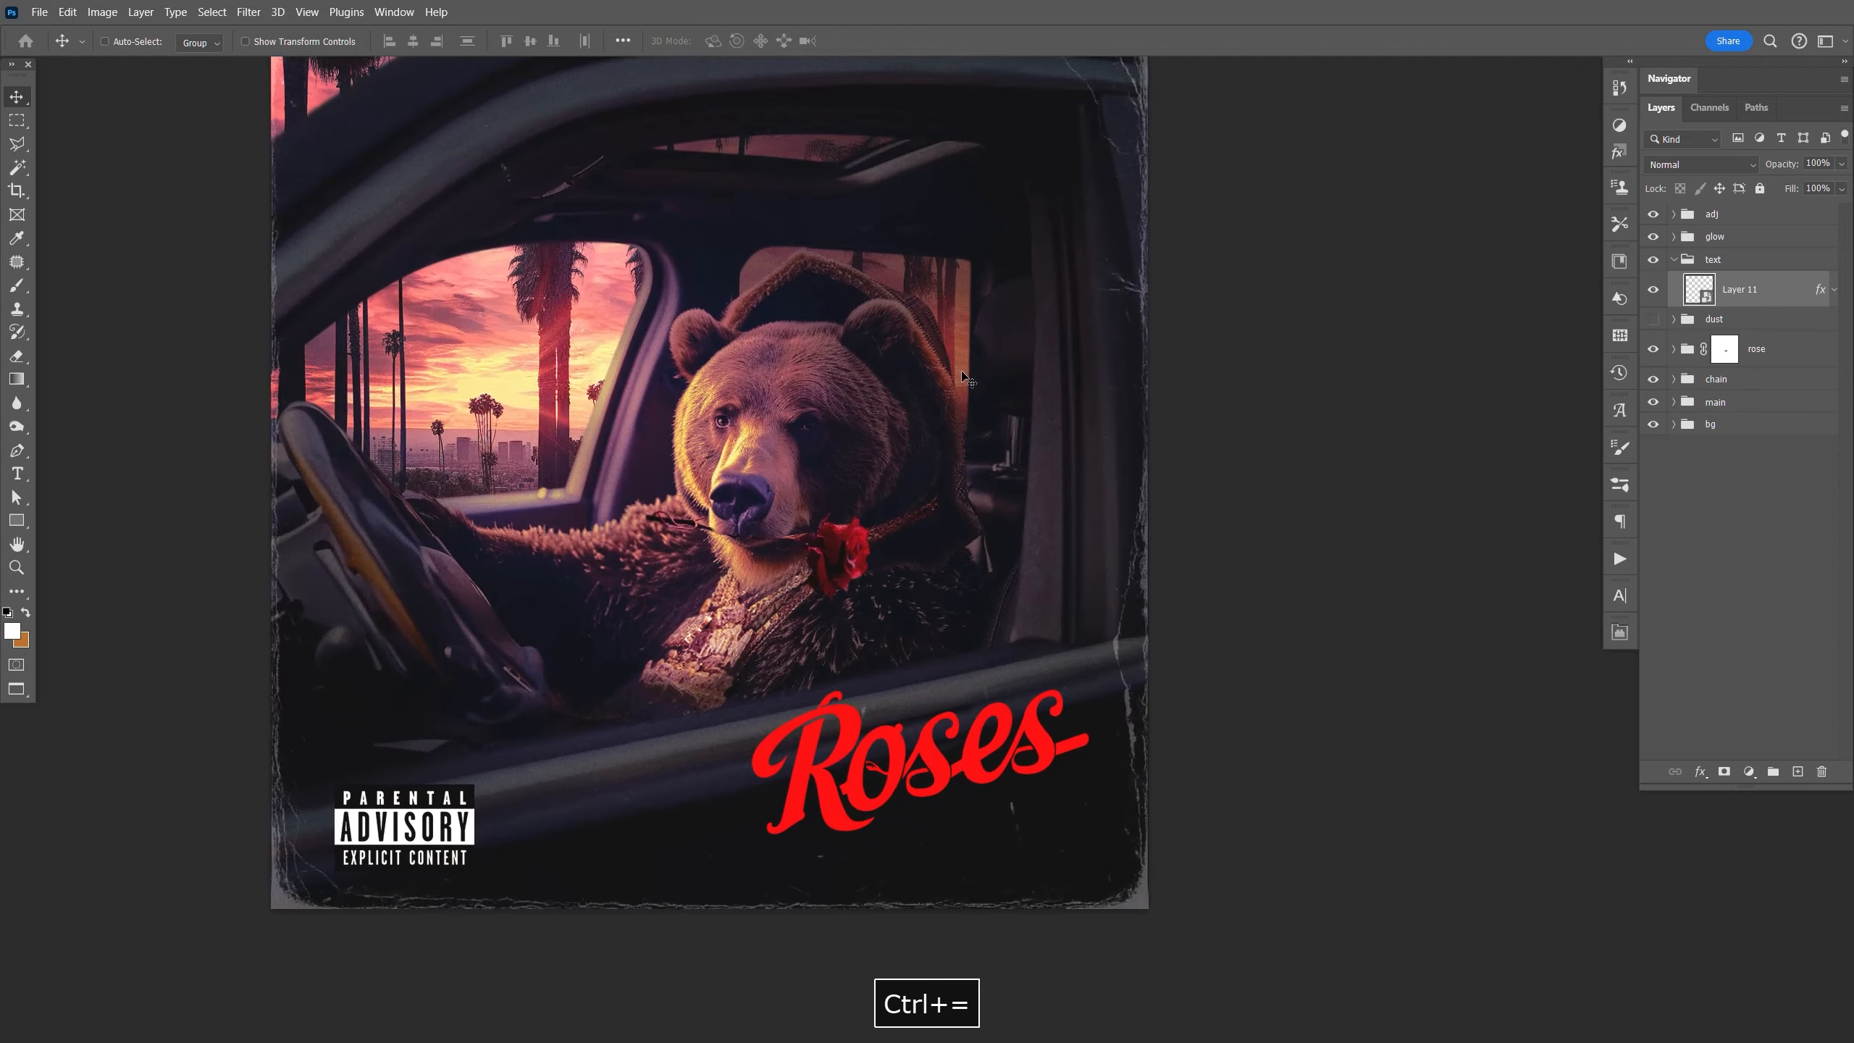
left_click_drag(1031, 630, 1067, 518)
key("F9")
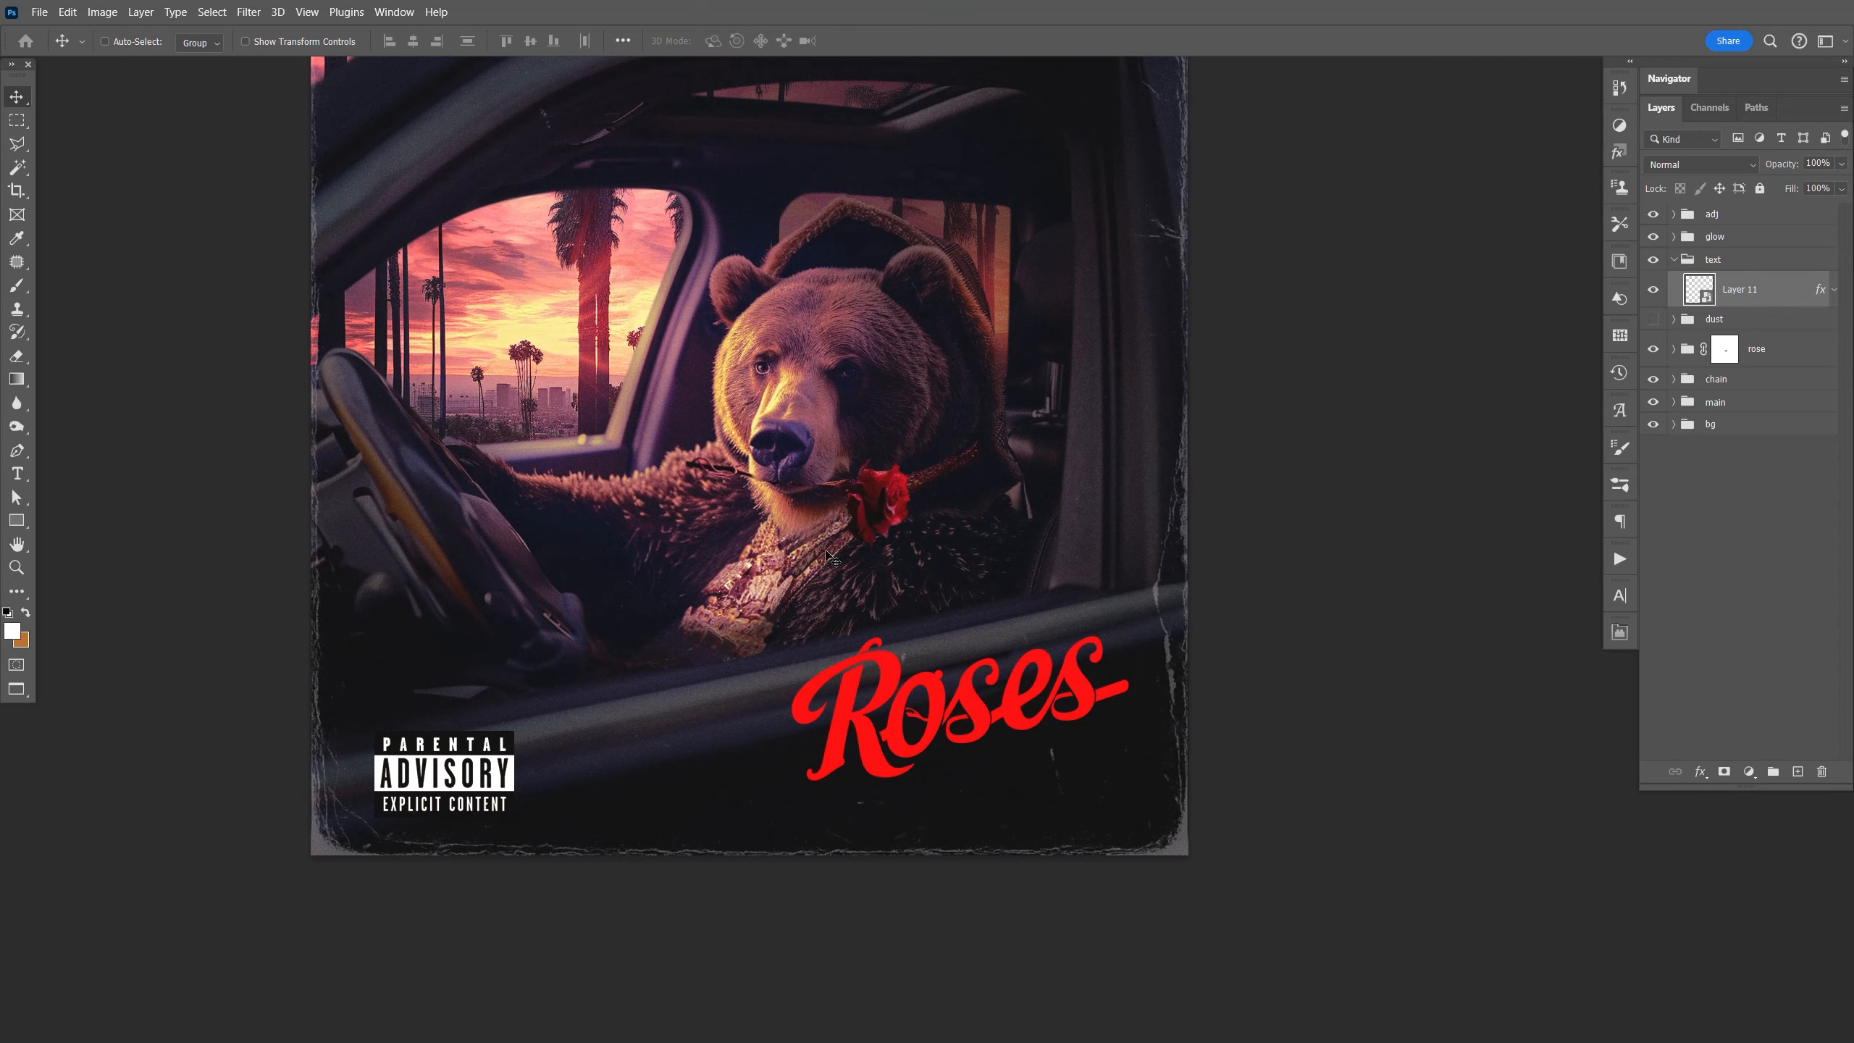
left_click(21, 475)
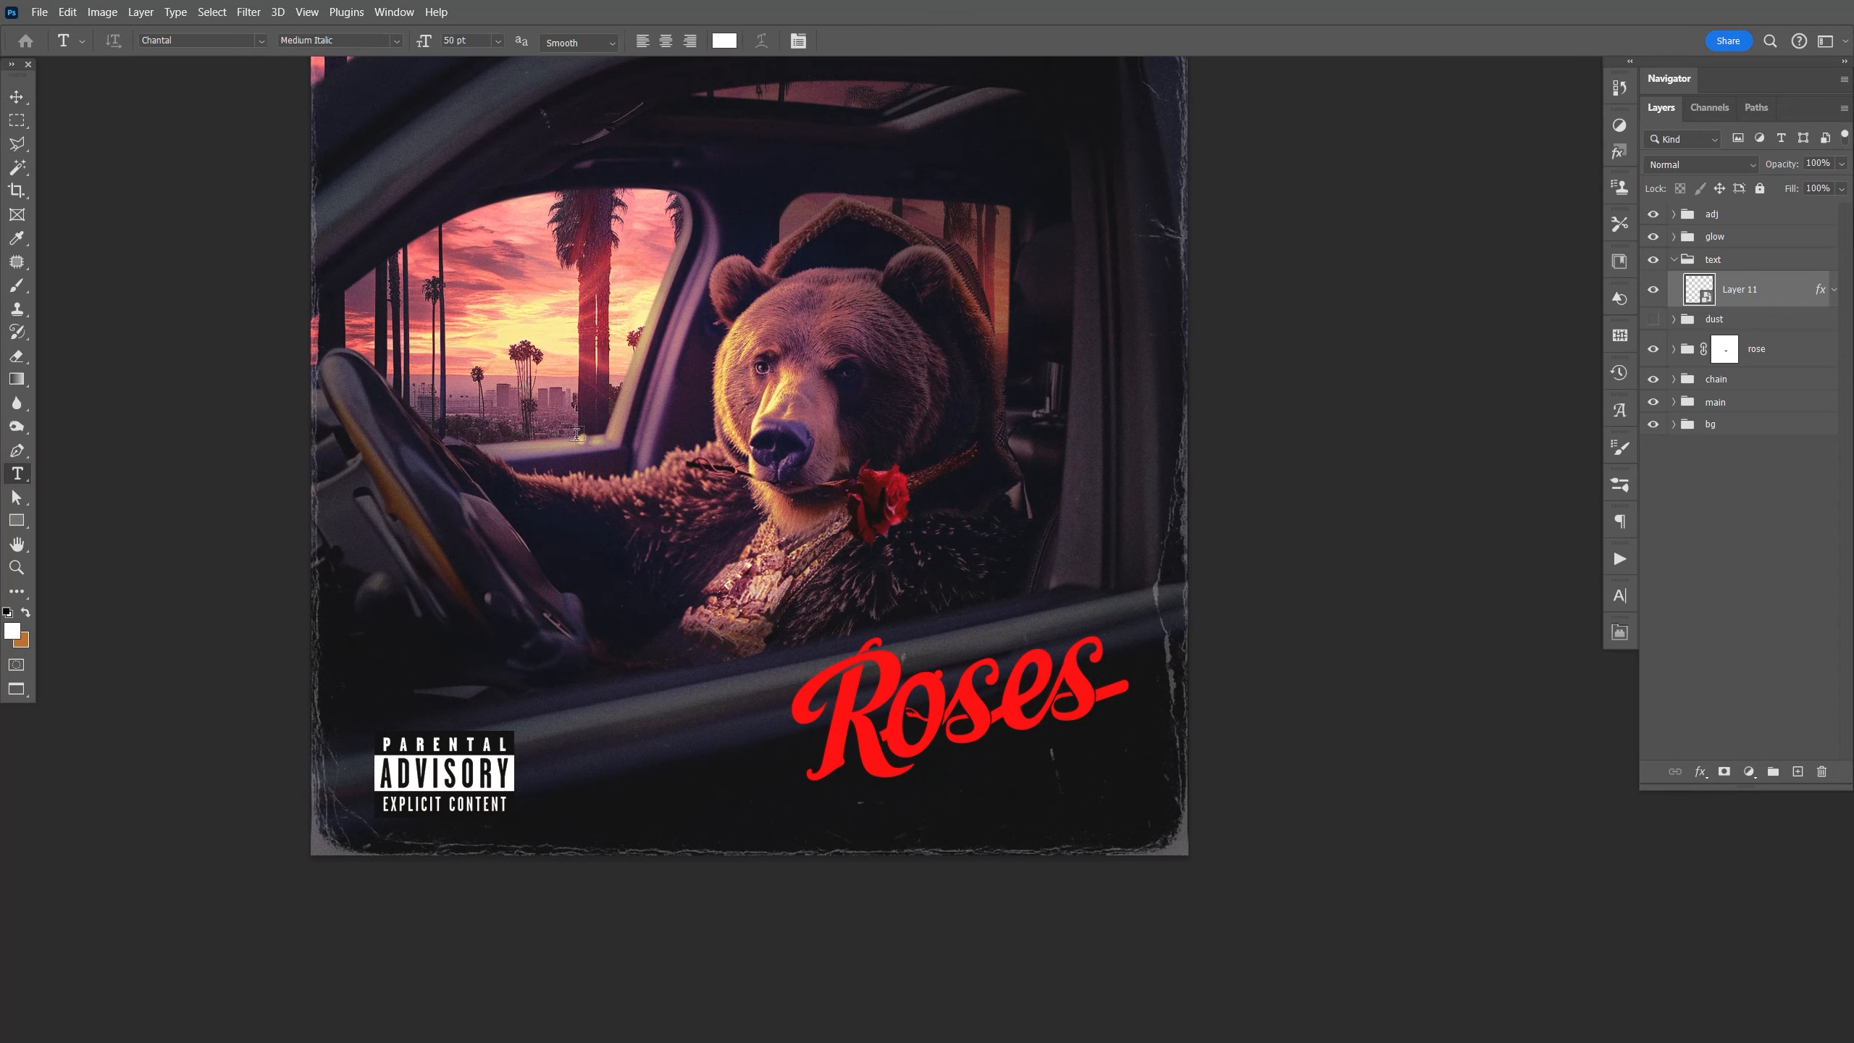
left_click(905, 577)
type("TEDDY BEAR")
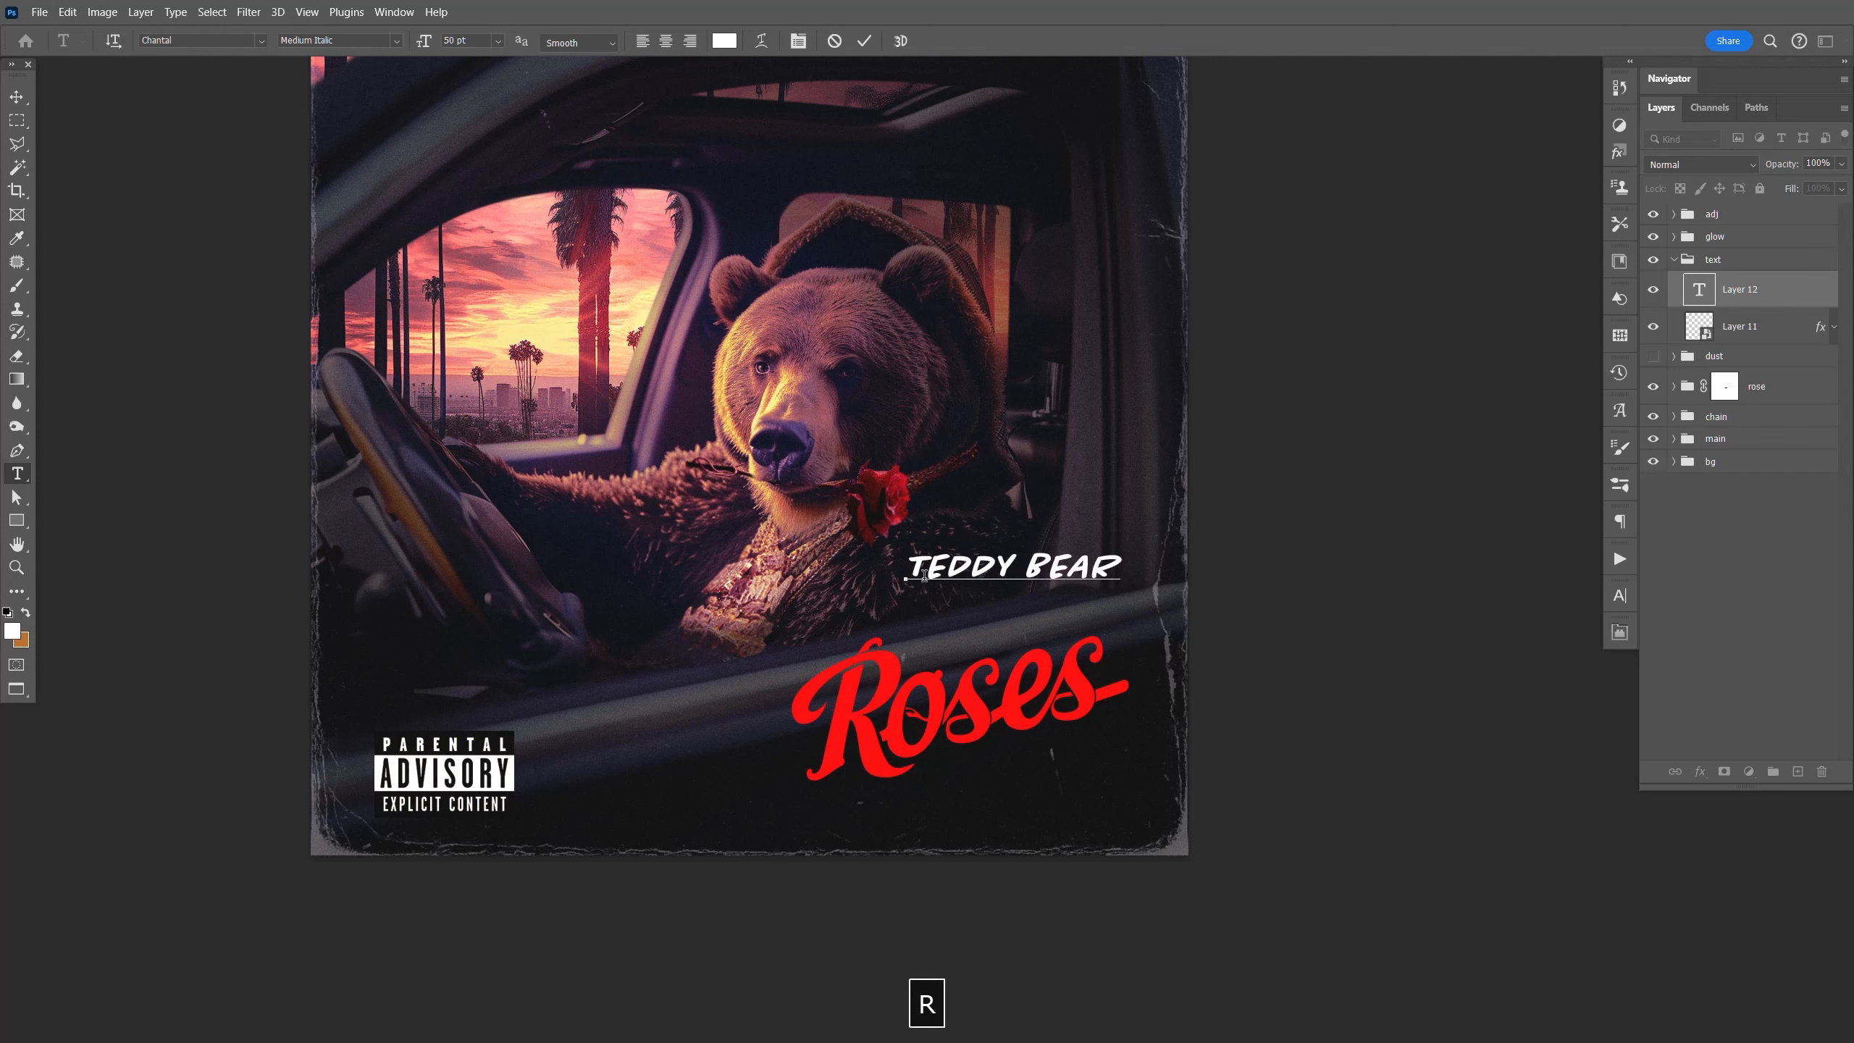
left_click(20, 95)
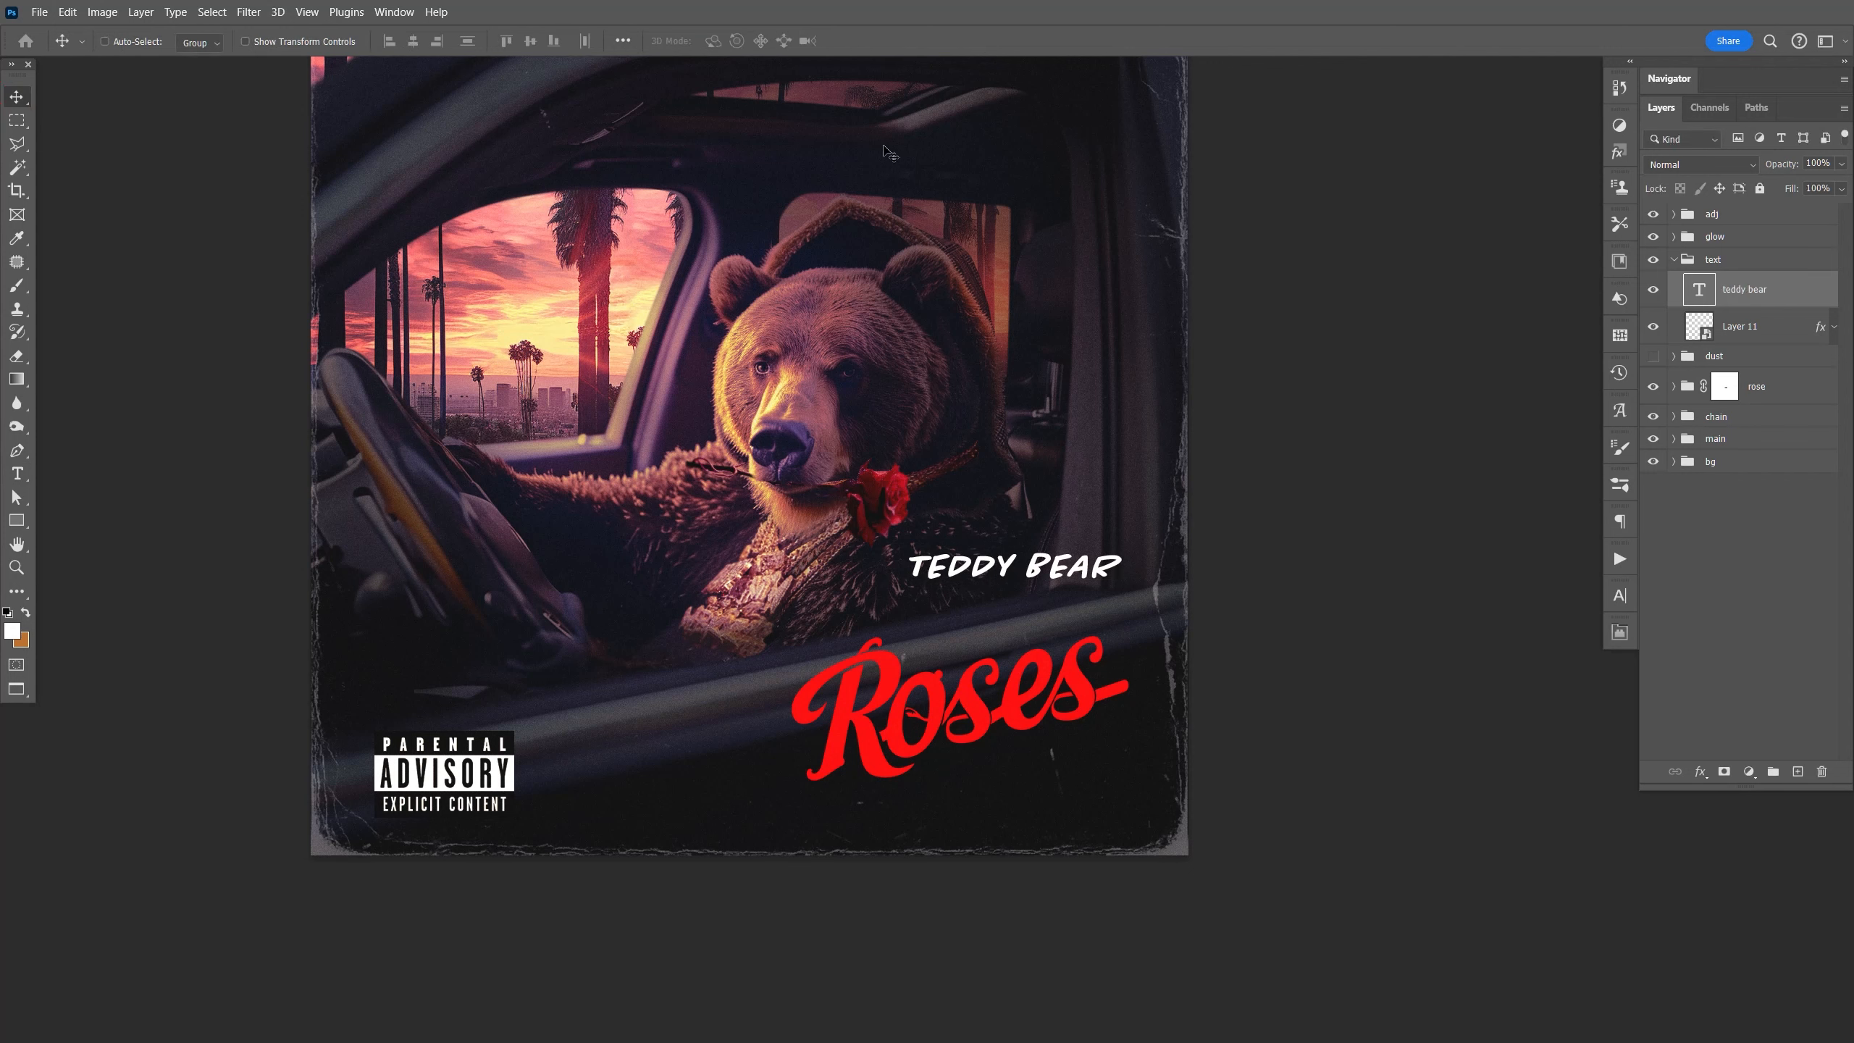
Change the teddy bear text's font to the Atlantica script and move the text slightly higher on the bear's coat.
left_click(1618, 598)
left_click(1511, 622)
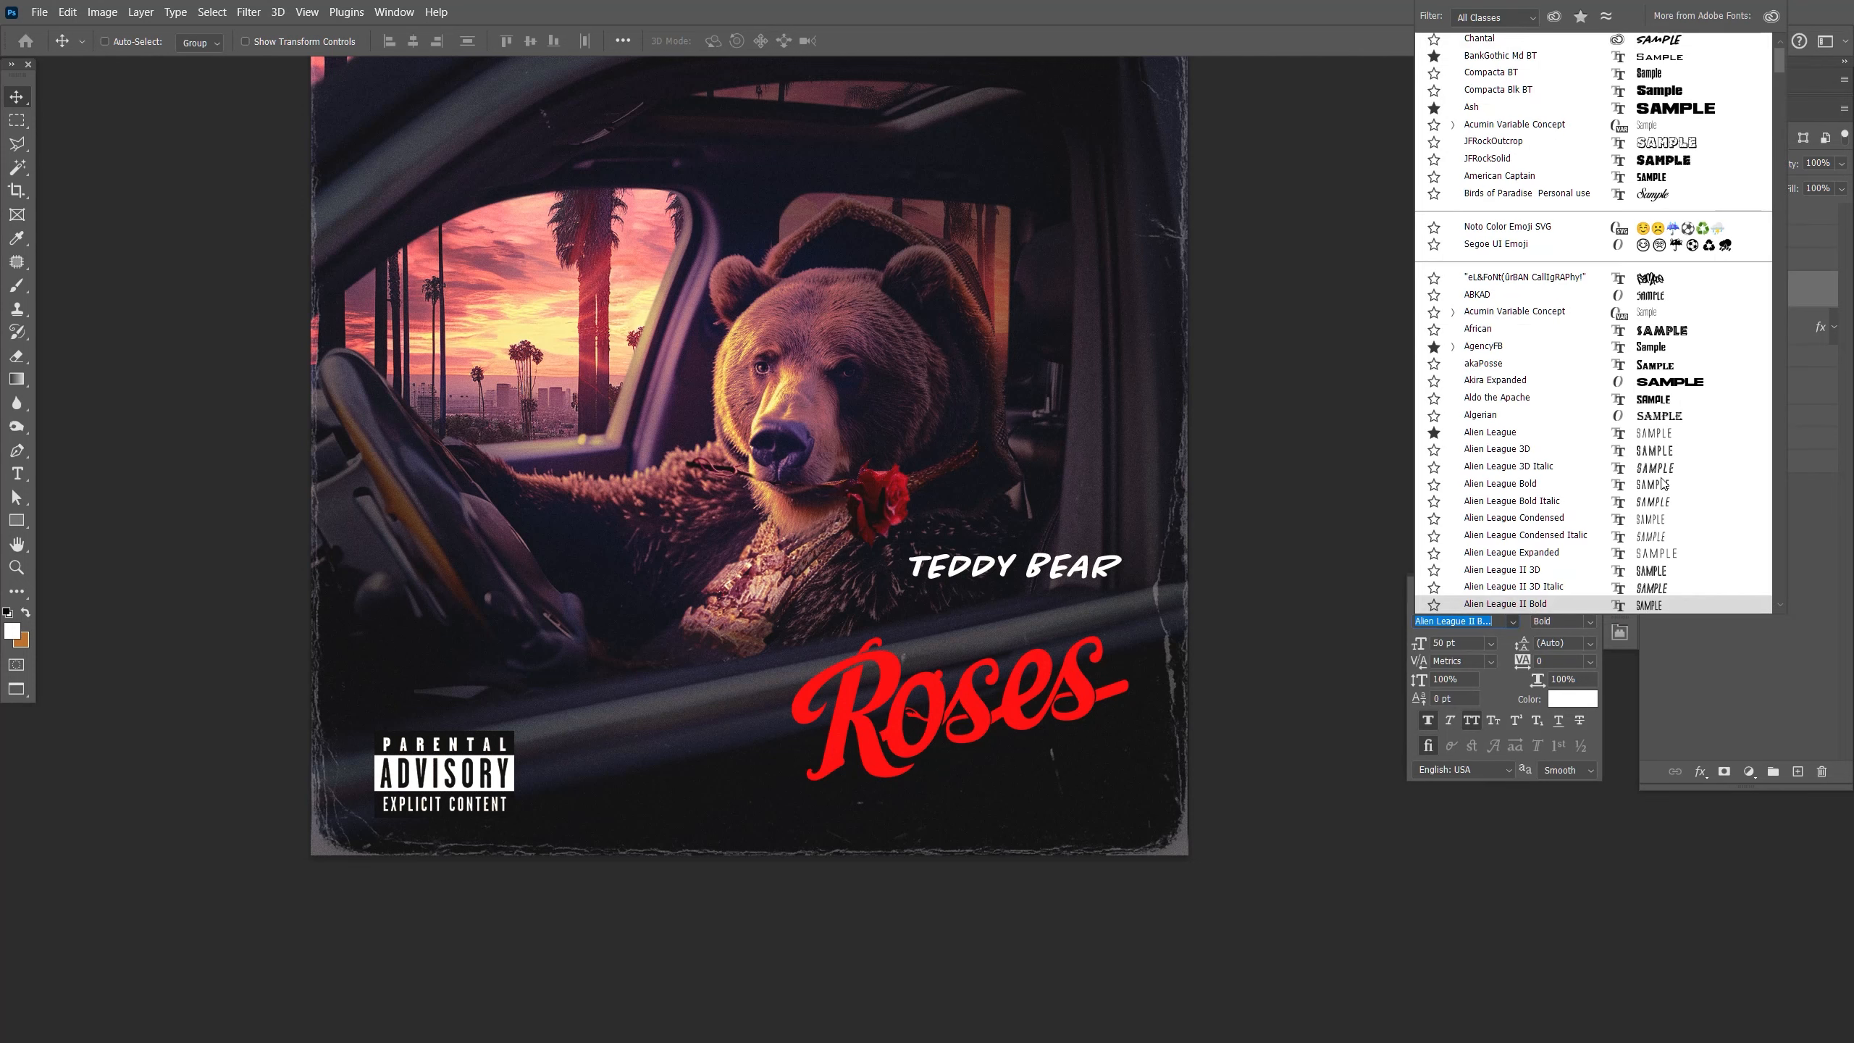
left_click(1683, 533)
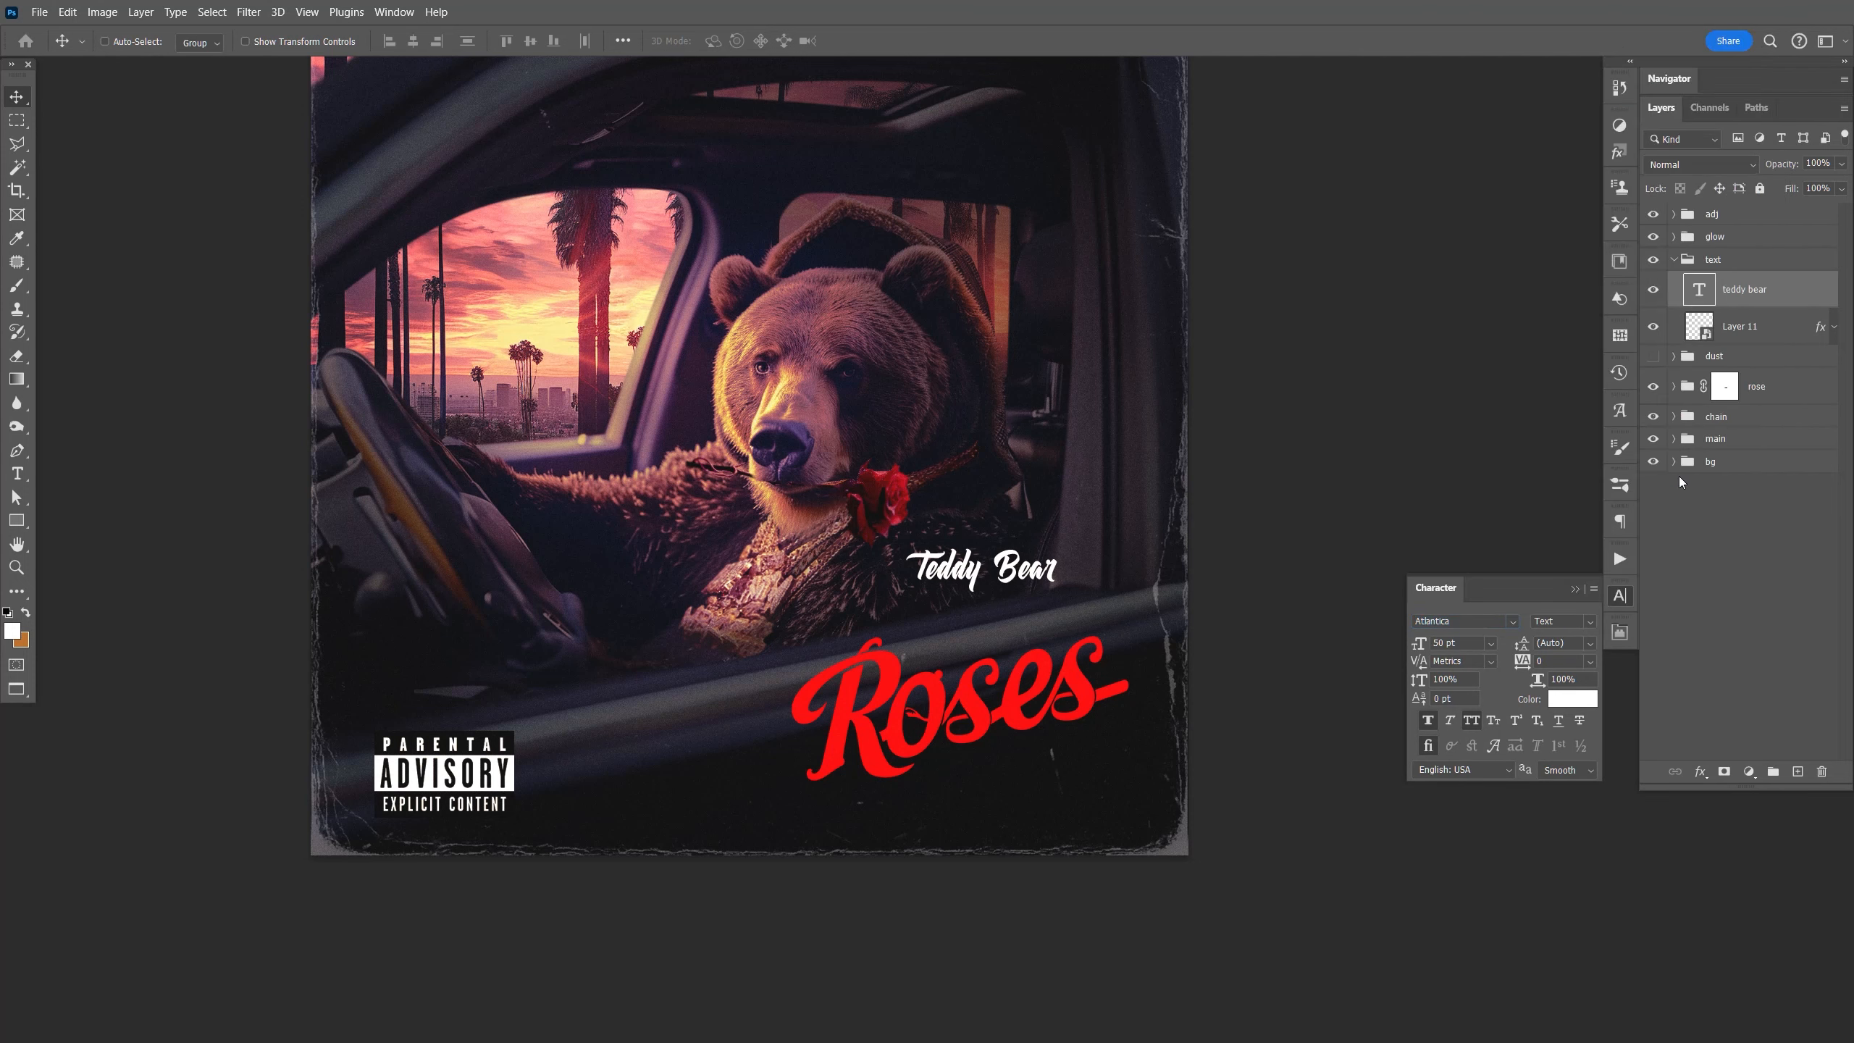
left_click_drag(1056, 543, 1072, 512)
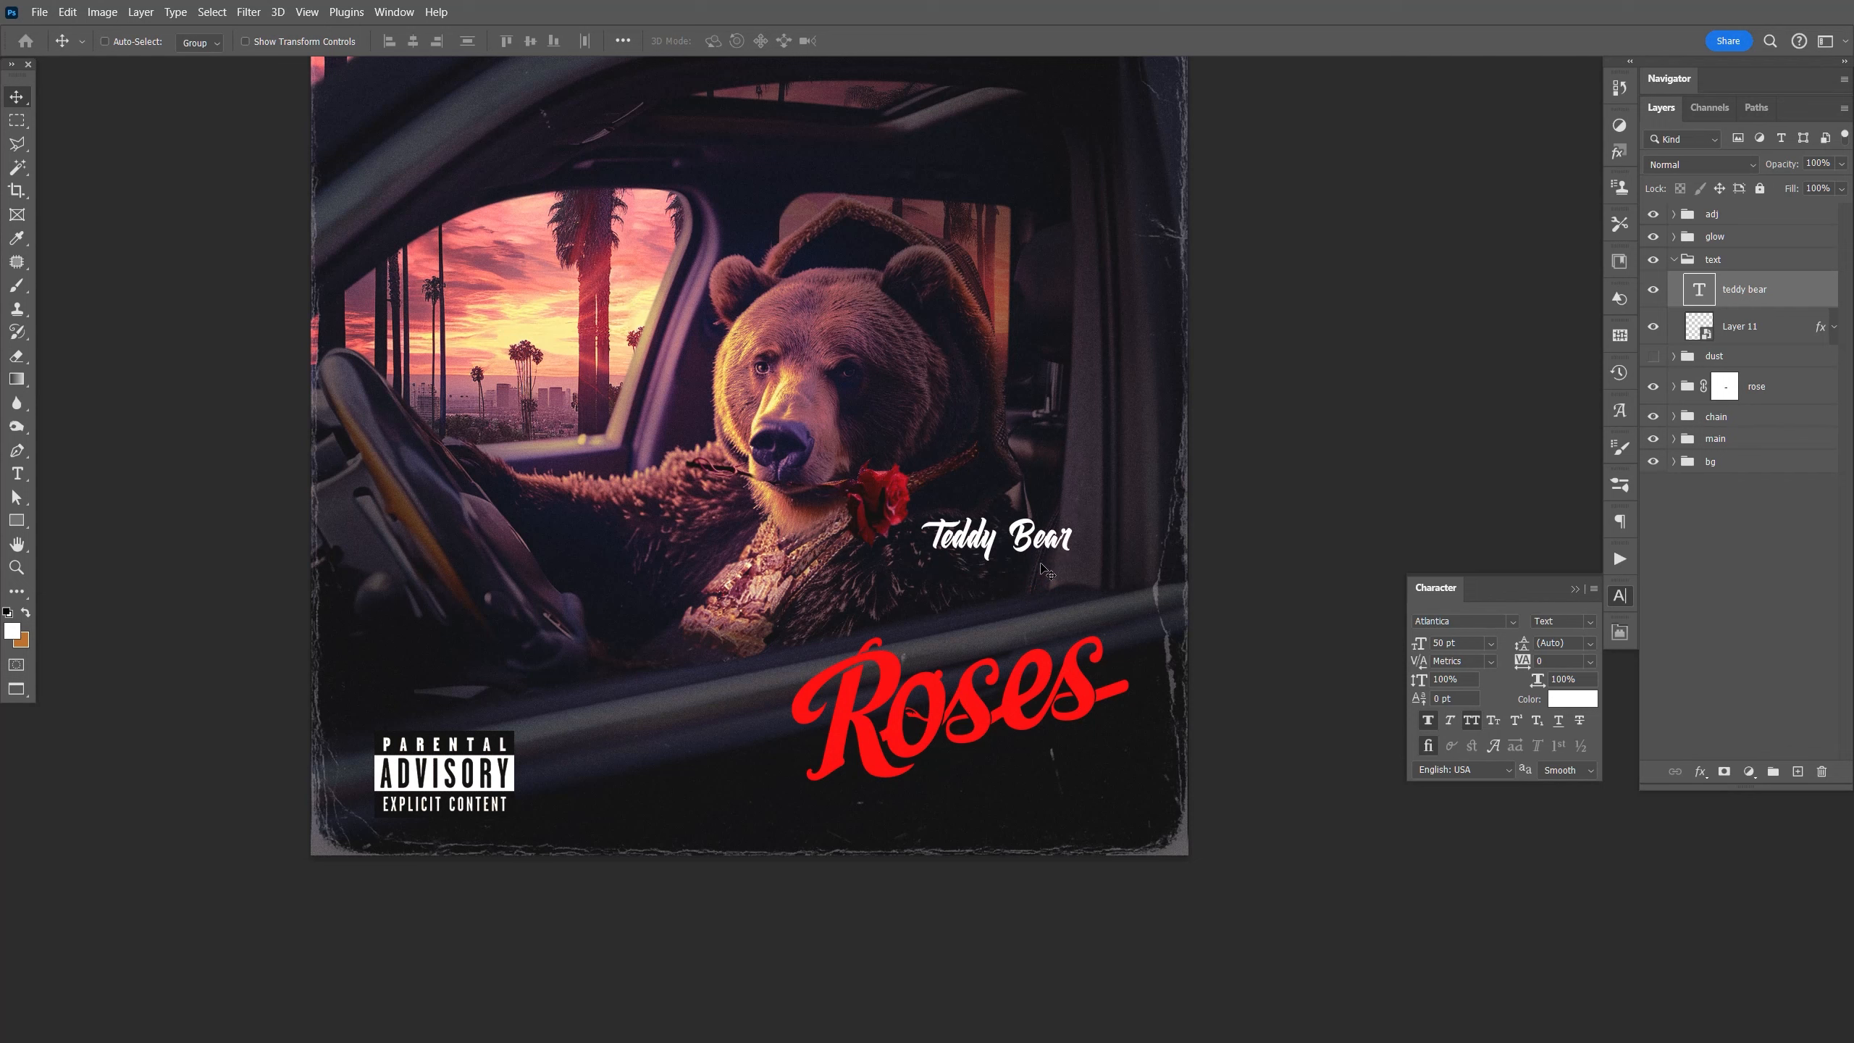
Replace the whole teddy bear text with "And".
key("t")
left_click(1037, 544)
key("ctrl+a")
type("And")
left_click(16, 96)
Move the word "And" to just before the base of the R in Roses and enlarge it to about 63.69 pt.
left_click_drag(967, 547, 829, 753)
key("ctrl+t")
key("Return")
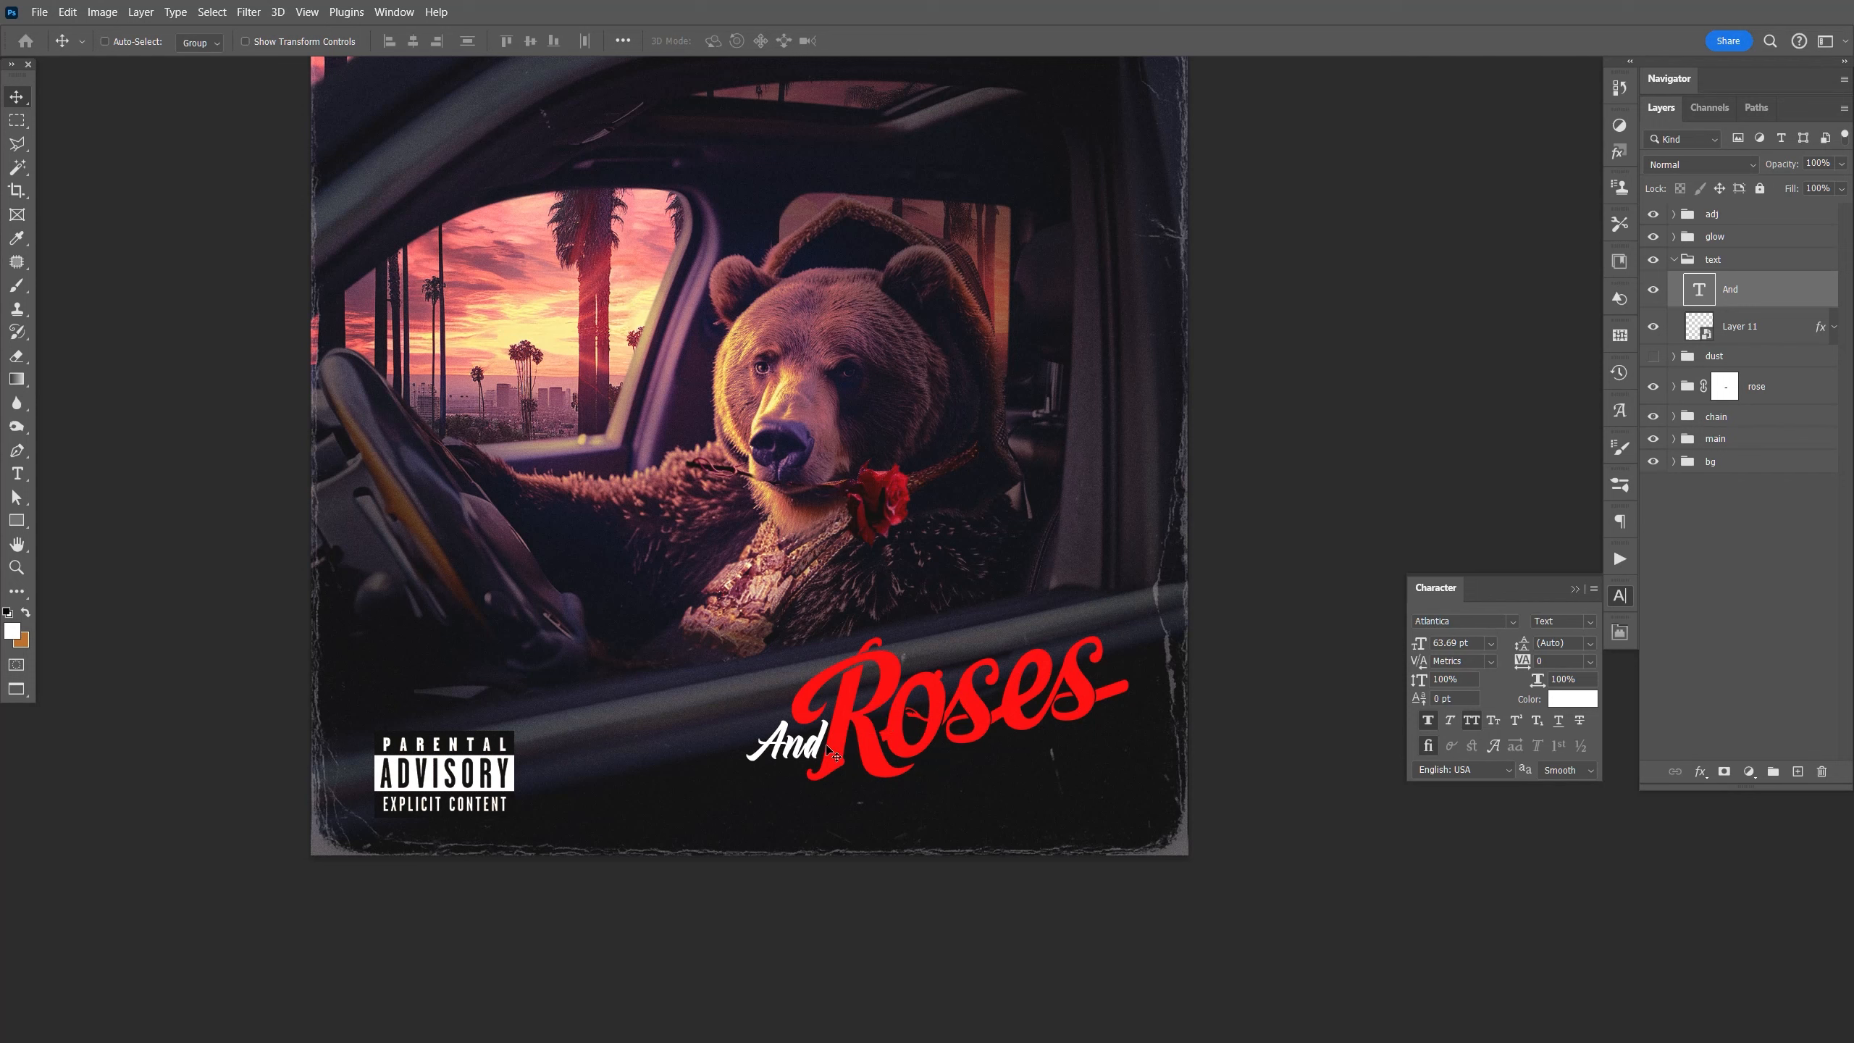
Duplicate the And text as a hidden spare copy and skew the original so it slants along the Roses lettering.
key("ctrl+j")
left_click(1654, 292)
left_click(1736, 330)
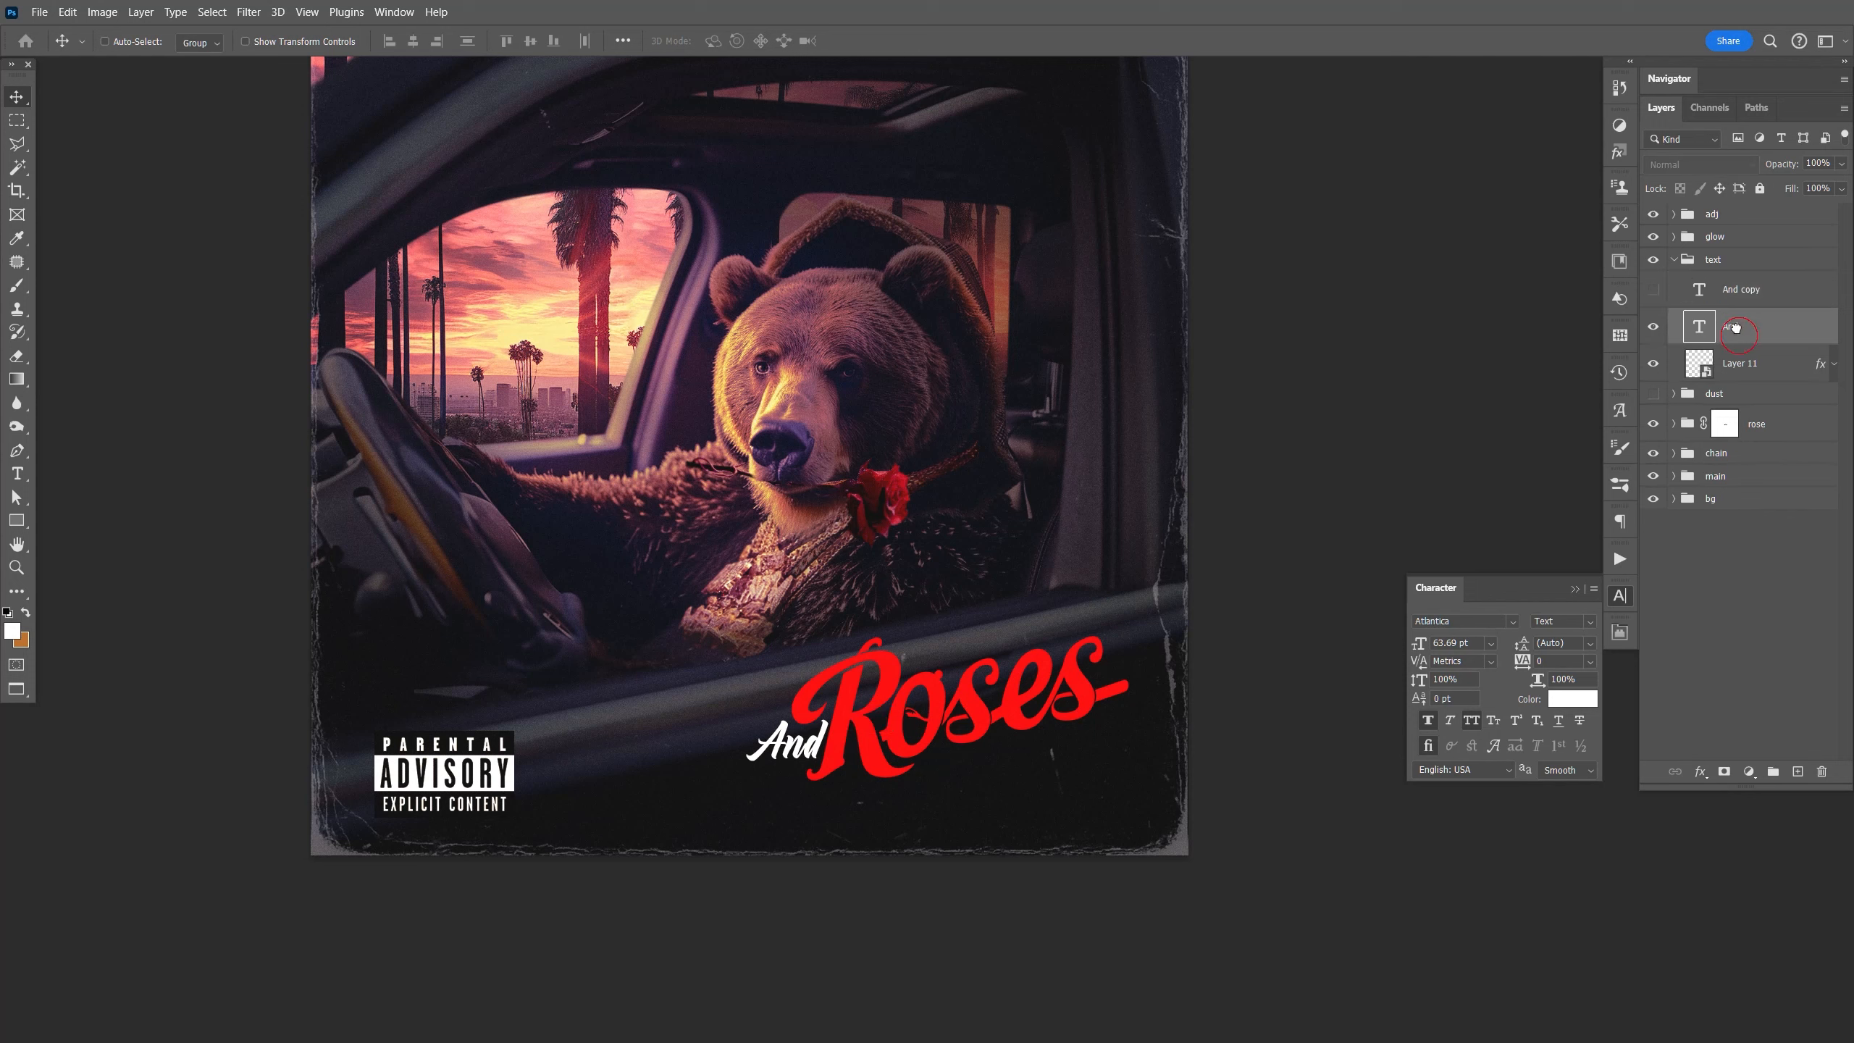
key("ctrl+t")
right_click(780, 763)
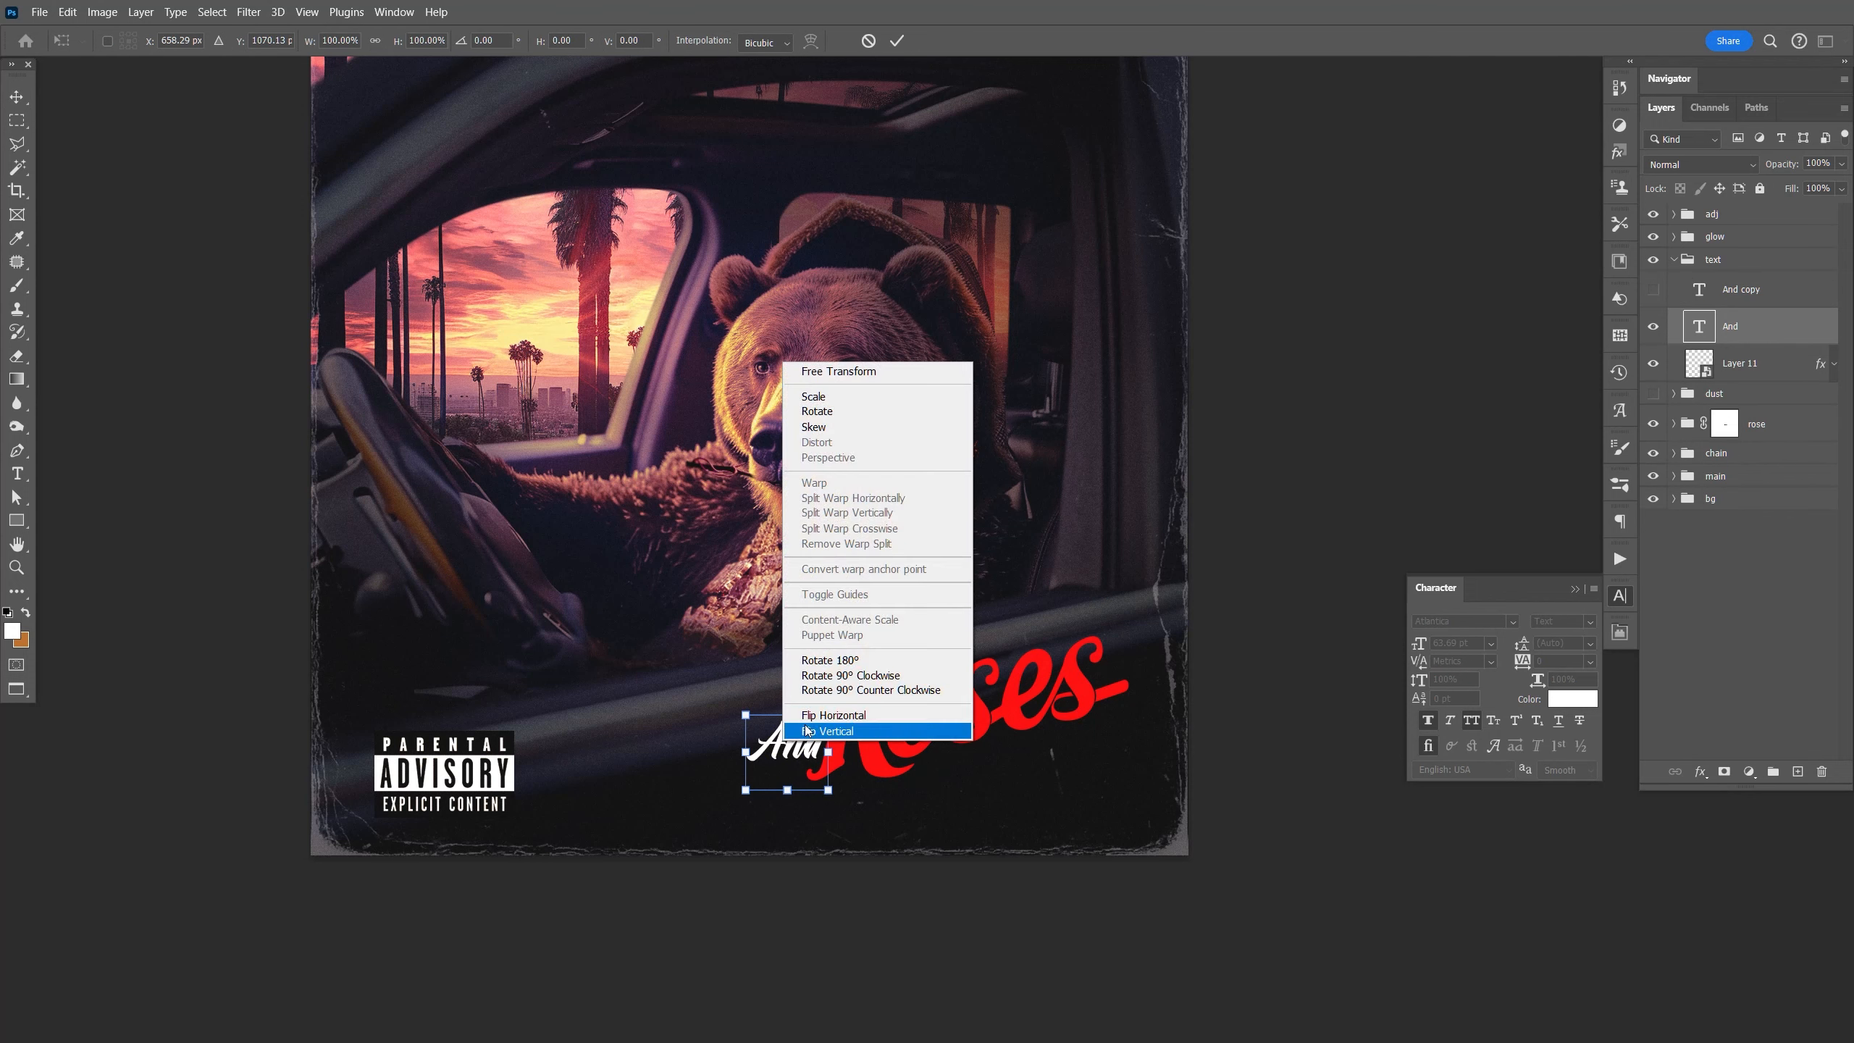
left_click(810, 428)
left_click_drag(745, 753, 750, 769)
key("Return")
Resize the slanted And text and nudge it up and right toward the base of the R in Roses.
key("ctrl+t")
left_click_drag(831, 706, 963, 581)
key("Return")
key("shift+Up")
key("shift+Right")
key("Up")
key("Up")
Duplicate the slanted And text layer and replace the copy's wording with "Teddy Bear".
left_click(1741, 291)
left_click(1743, 336)
key("ctrl+j")
key("t")
left_click(963, 581)
key("ctrl+a")
type("Teddy Bear")
left_click(16, 97)
Enlarge the Teddy Bear text above Roses and shorten its wording to "Teddy".
key("ctrl+t")
left_click_drag(1066, 526, 1153, 463)
left_click_drag(1072, 513, 1332, 459)
key("Return")
key("t")
key("BackSpace")
key("BackSpace")
left_click(17, 97)
Duplicate the Teddy text layer and change the copy's wording to "Bear".
key("ctrl+j")
key("t")
double_click(1027, 385)
left_click_drag(990, 527, 1011, 621)
type("Bear")
left_click(16, 97)
Hide the Teddy layer and place the Bear text just above the end of Roses at about 123.04 pt.
left_click(1653, 363)
left_click_drag(1026, 620, 1085, 524)
key("ctrl+t")
left_click_drag(1022, 621, 1016, 626)
key("Return")
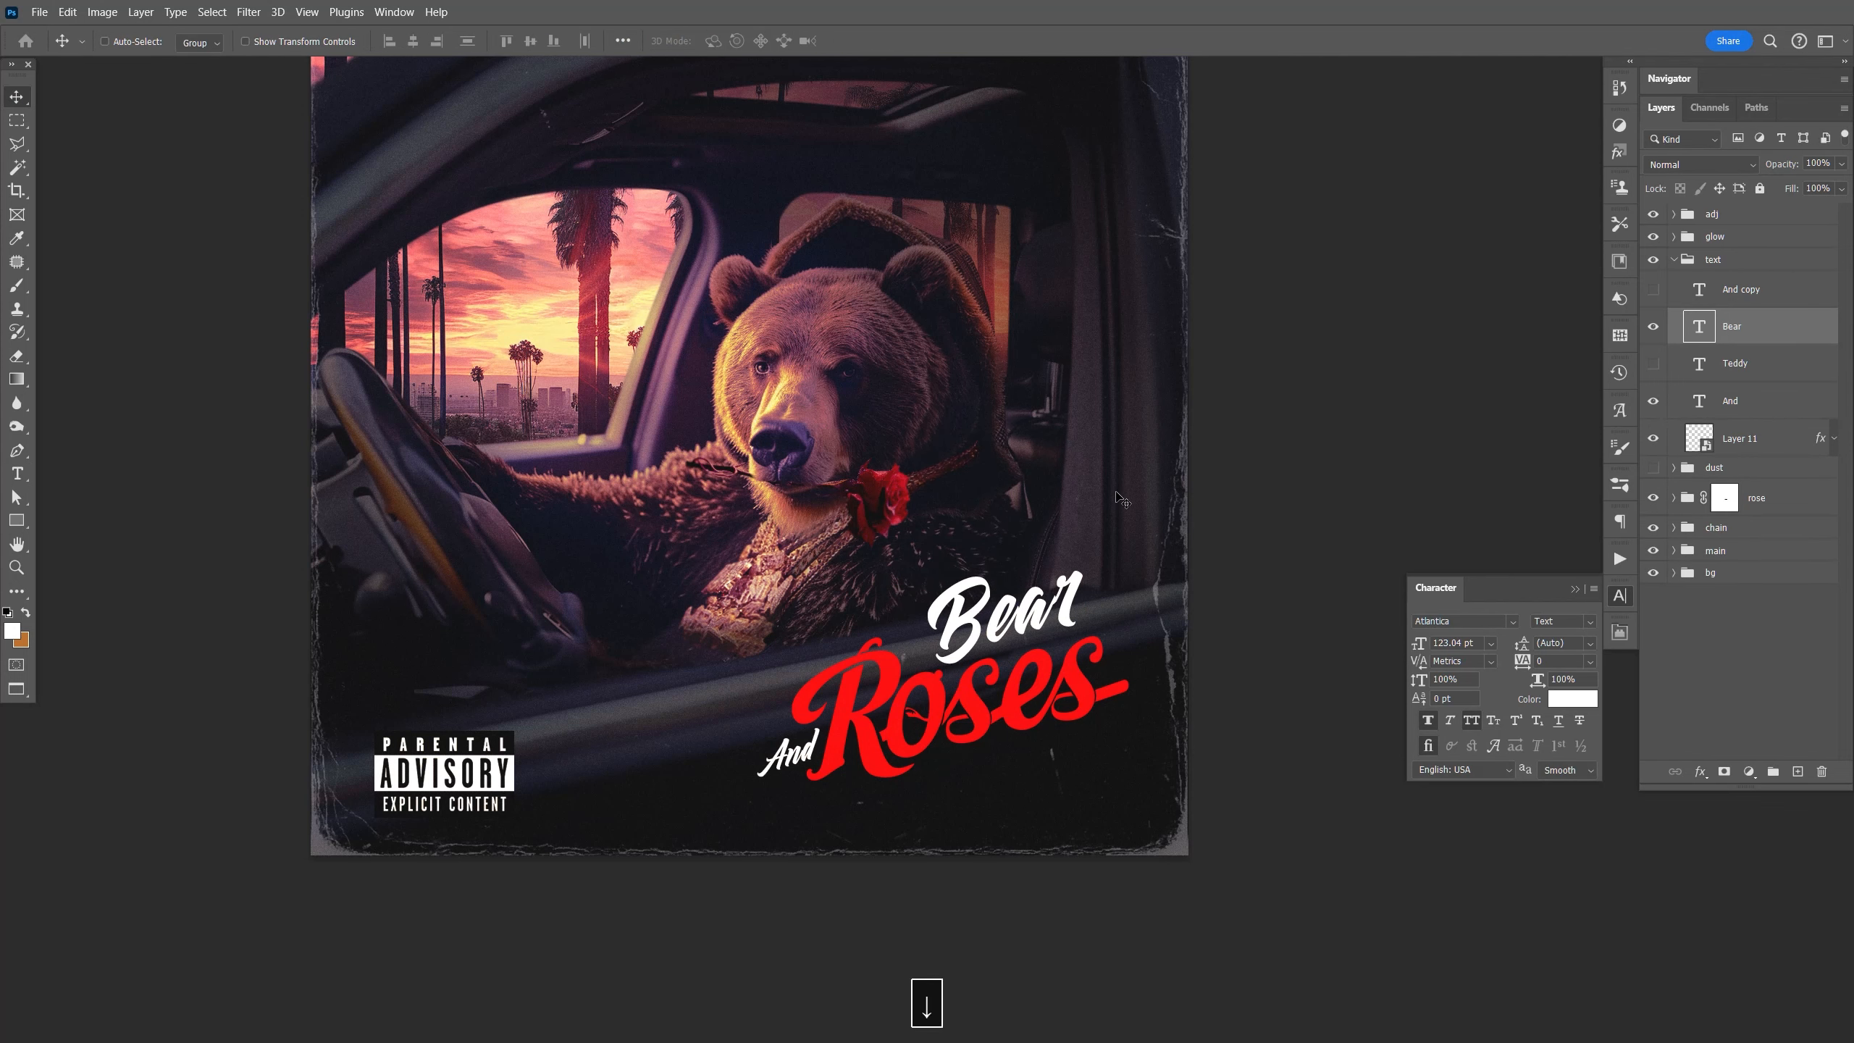
Show the Teddy layer again and scale and move its text to sit before Bear, above the R of Roses.
left_click(1654, 364)
left_click(1735, 364)
left_click_drag(1031, 537, 1029, 522)
left_click_drag(942, 594, 1062, 667)
left_click_drag(1062, 625, 967, 671)
key("ctrl+t")
left_click_drag(891, 608, 930, 654)
key("Return")
Nudge the Teddy text upward to line up with Bear and save the document.
key("shift+Up")
key("shift+Up")
key("shift+Up")
key("shift+Up")
key("shift+Up")
key("shift+Up")
left_click_drag(1111, 492, 1148, 509)
left_click(1620, 596)
key("ctrl+s")
Group the Bear, Teddy, And and Roses layers, merge a duplicate of the group into one layer, and hide the original group.
left_click(1752, 327)
left_click(1752, 438, "shift")
left_click_drag(1095, 760, 1105, 757)
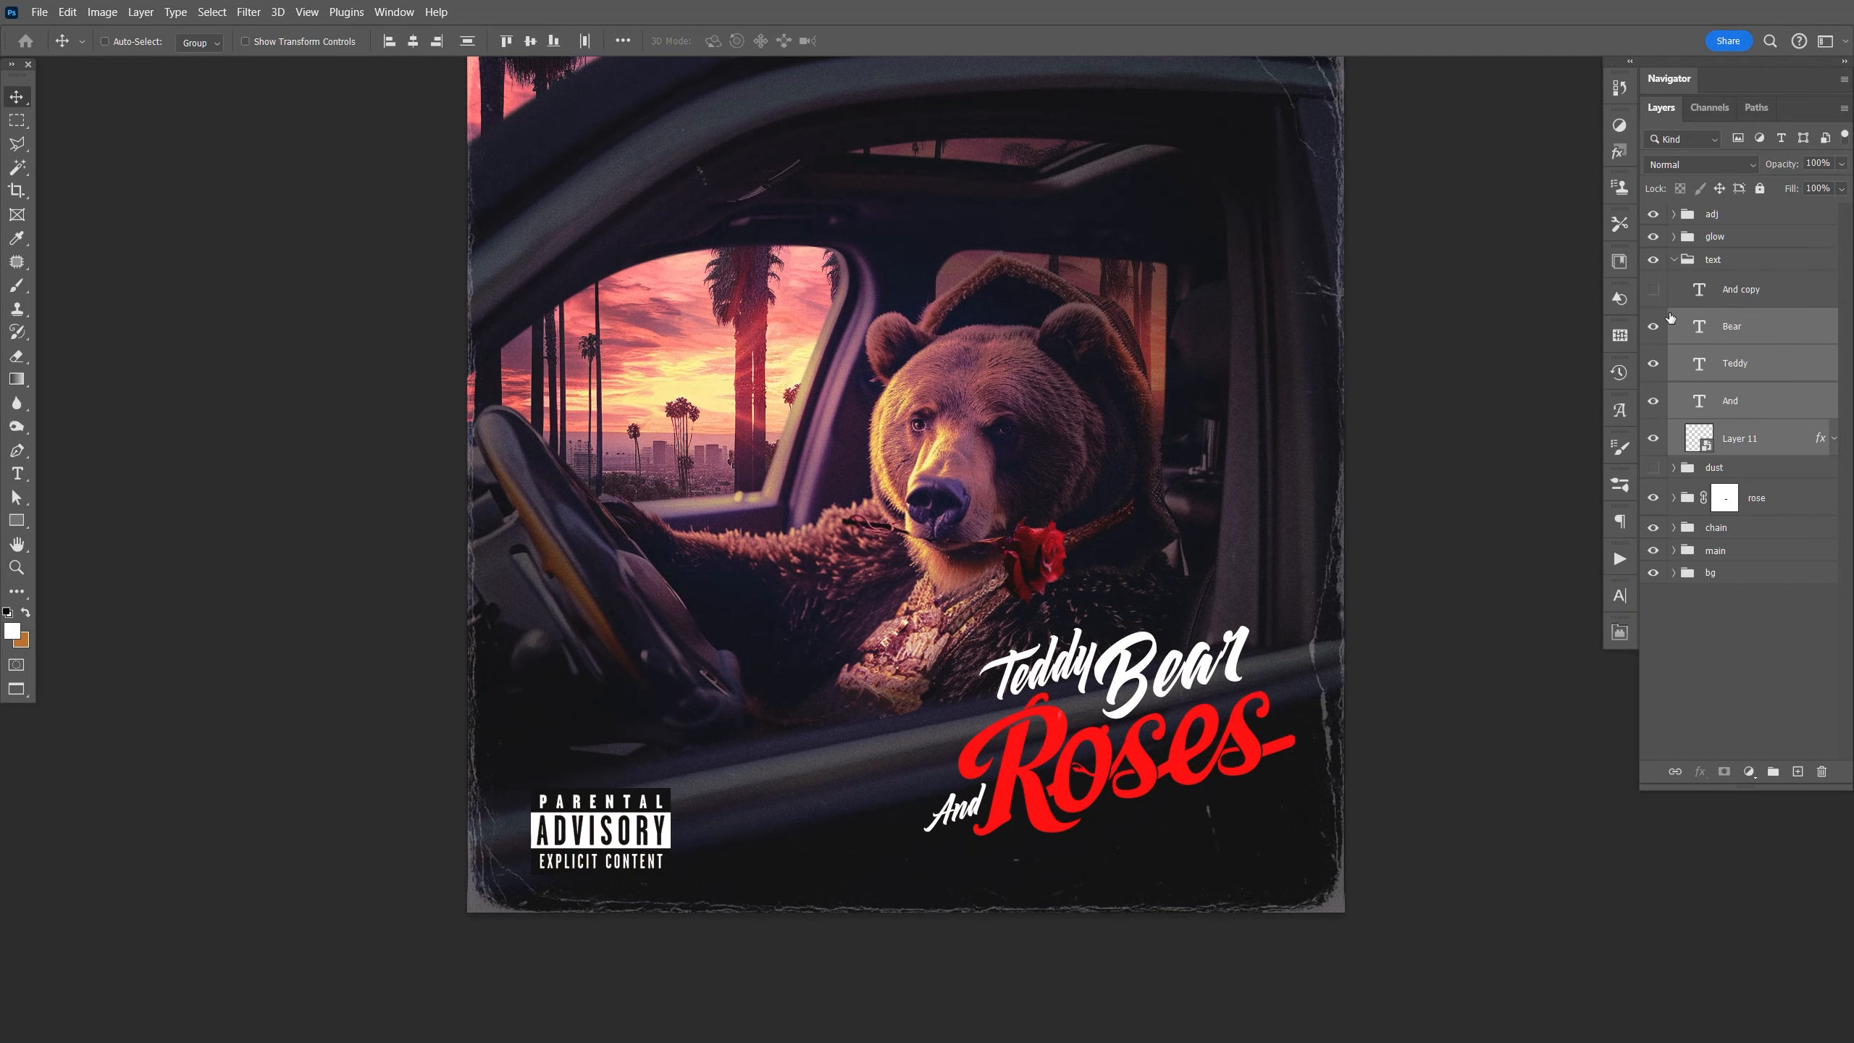
key("ctrl+g")
key("ctrl+j")
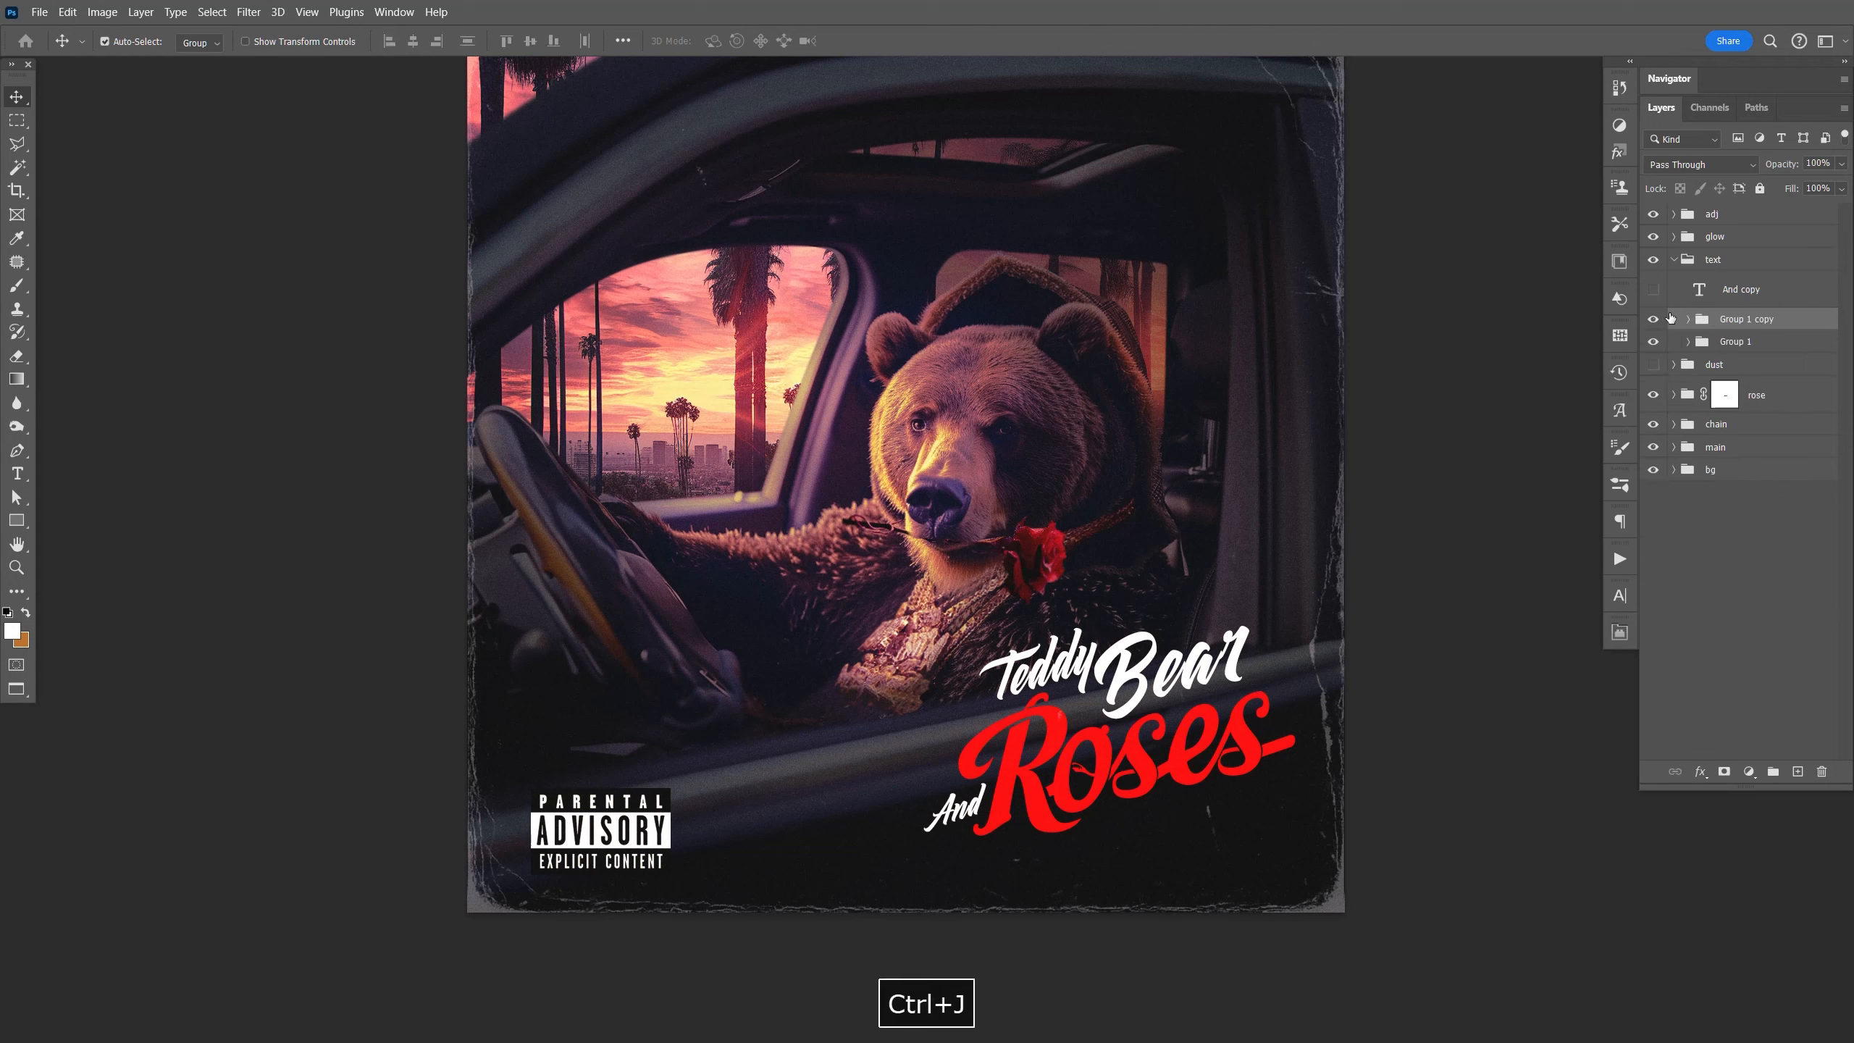
key("ctrl+e")
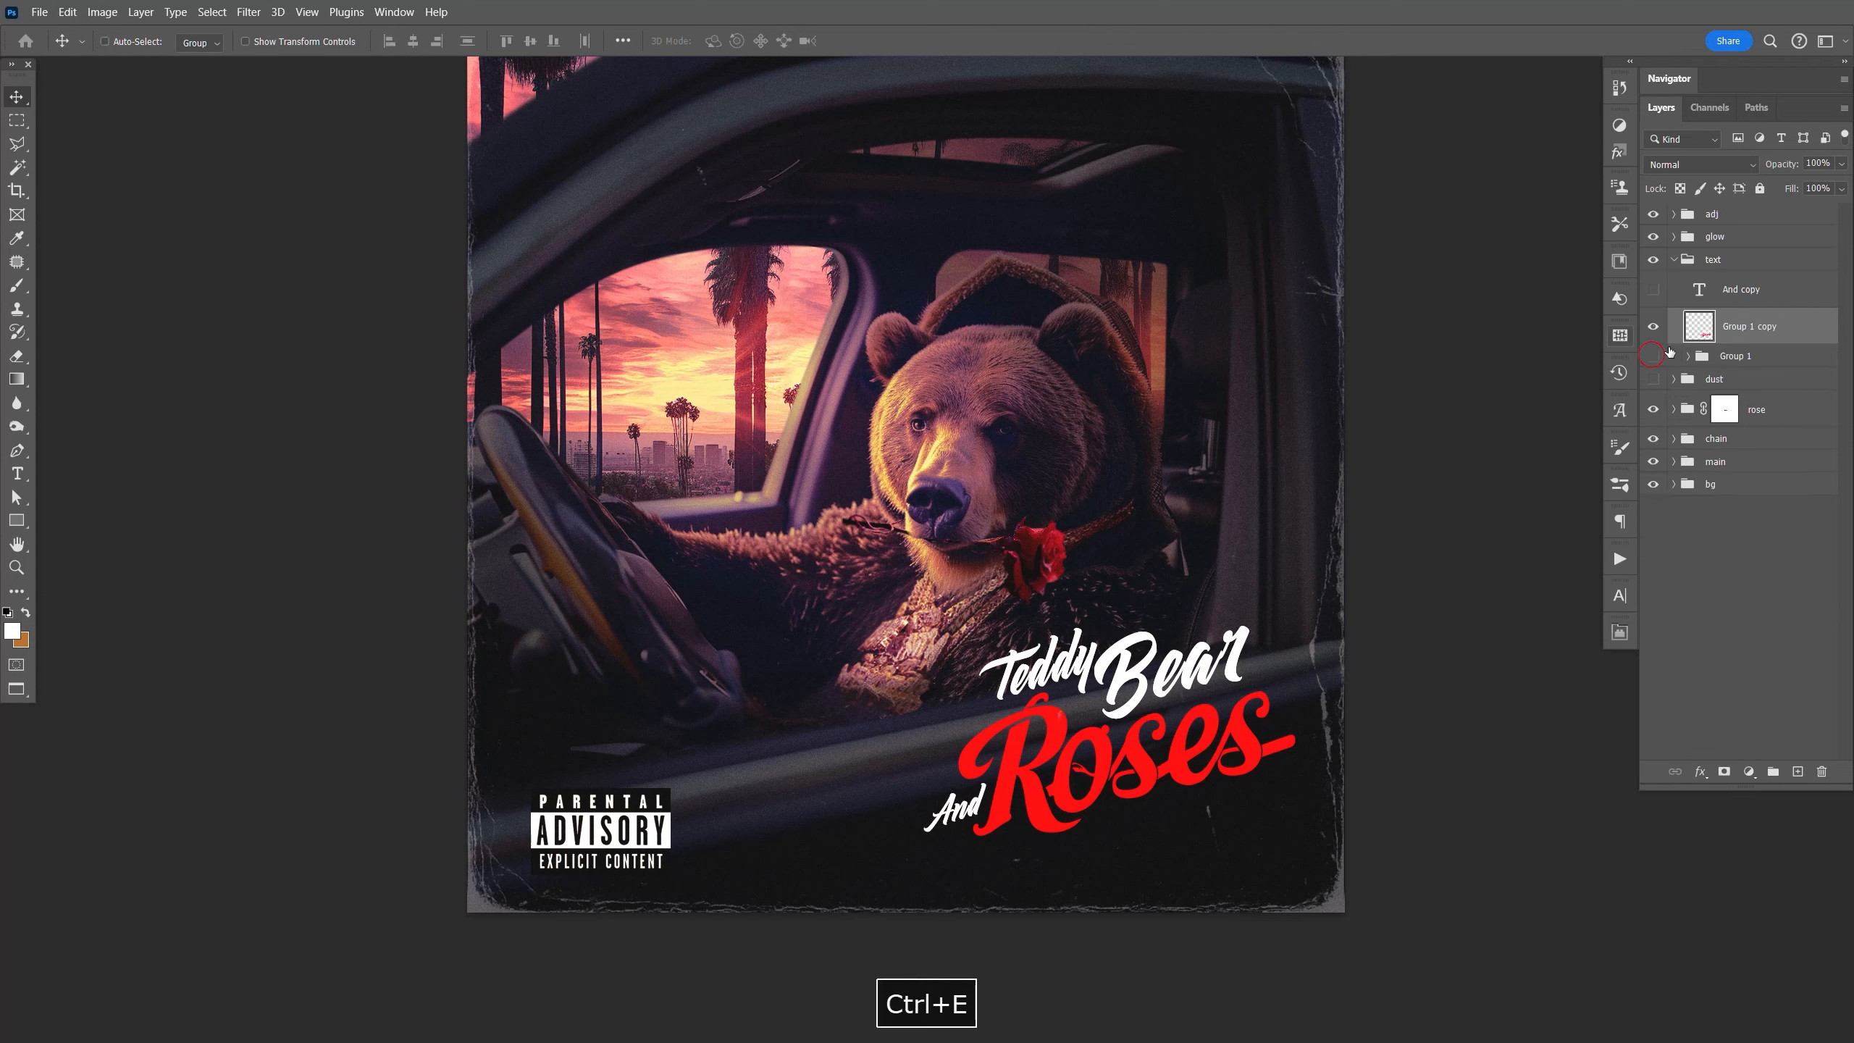
left_click(1655, 356)
Split the merged title's underlying-layer black Blend If slider to 0 / 3 and shift the title slightly upward.
key("space")
left_click_drag(1058, 753, 765, 689)
left_click_drag(1394, 903, 1397, 910)
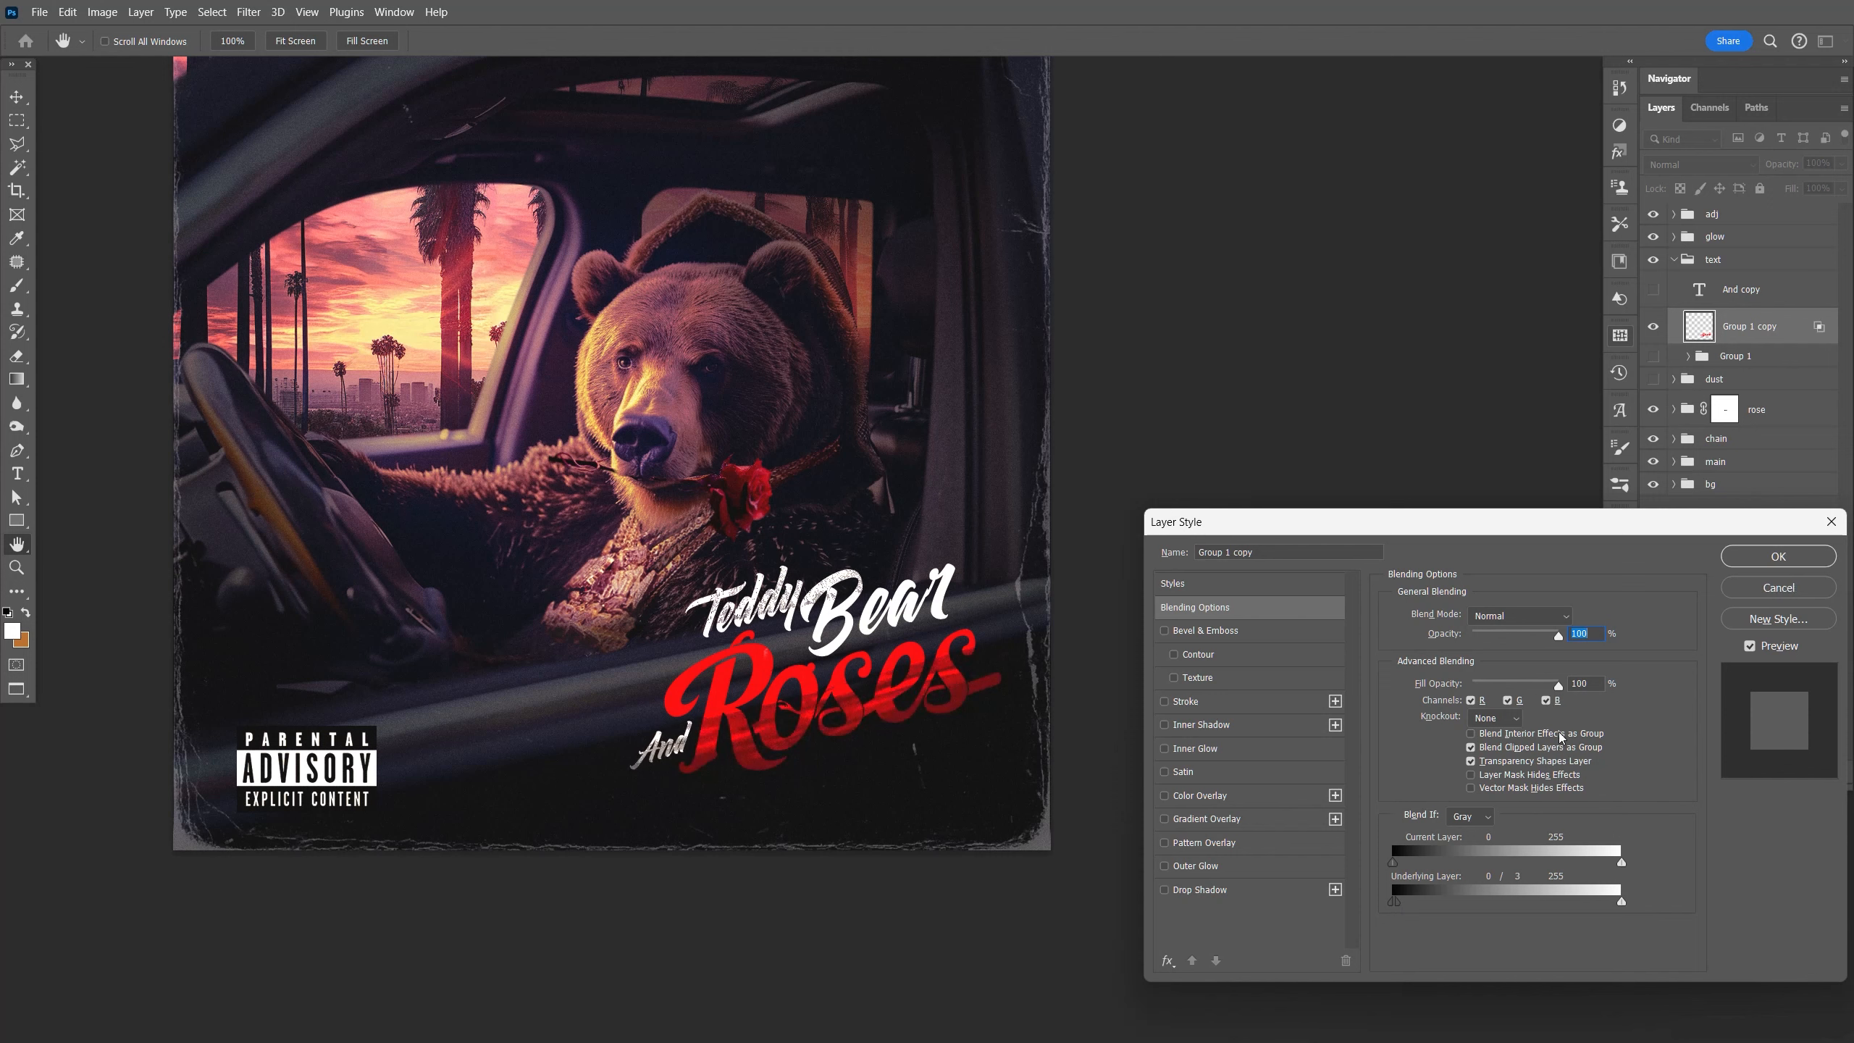
left_click(1762, 557)
mouse_move(949, 694)
left_mouse_down()
mouse_move(948, 671)
mouse_move(965, 690)
left_mouse_up()
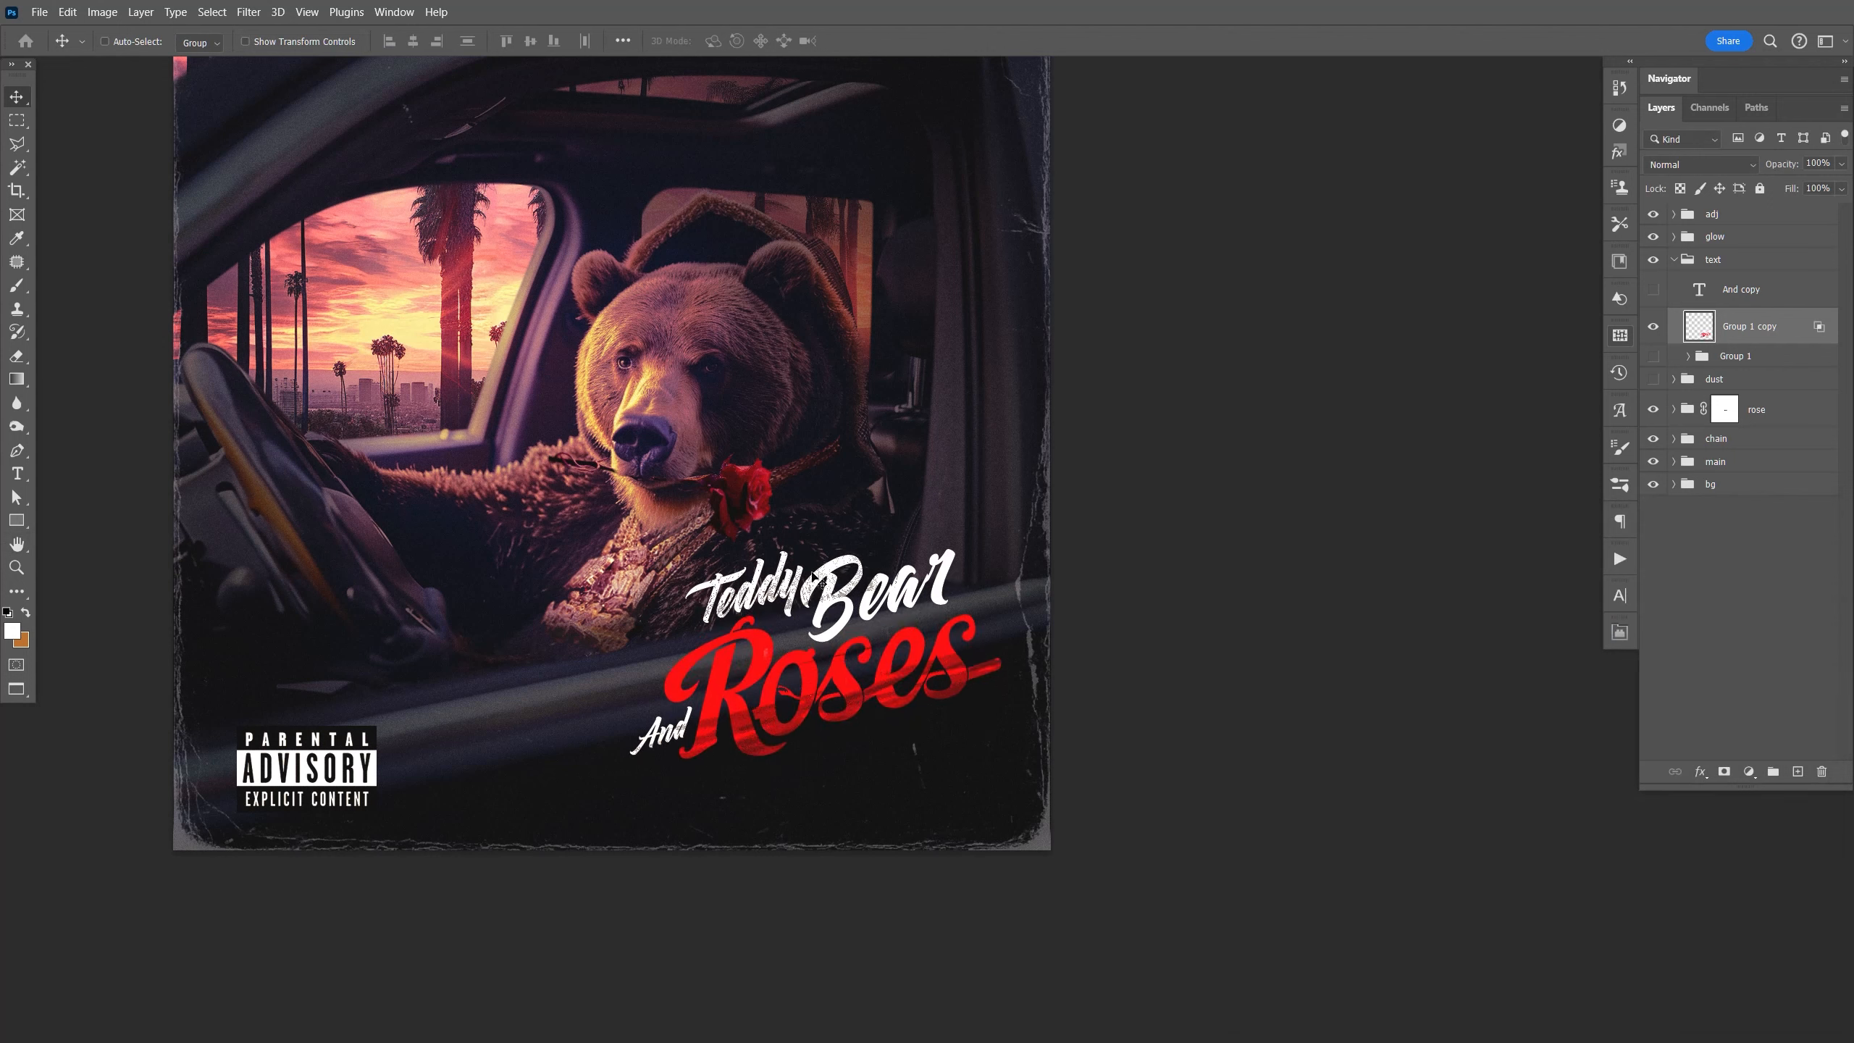
Shrink the Parental Advisory label on Layer 9 in the adj group and nudge it up and to the right.
key("F9")
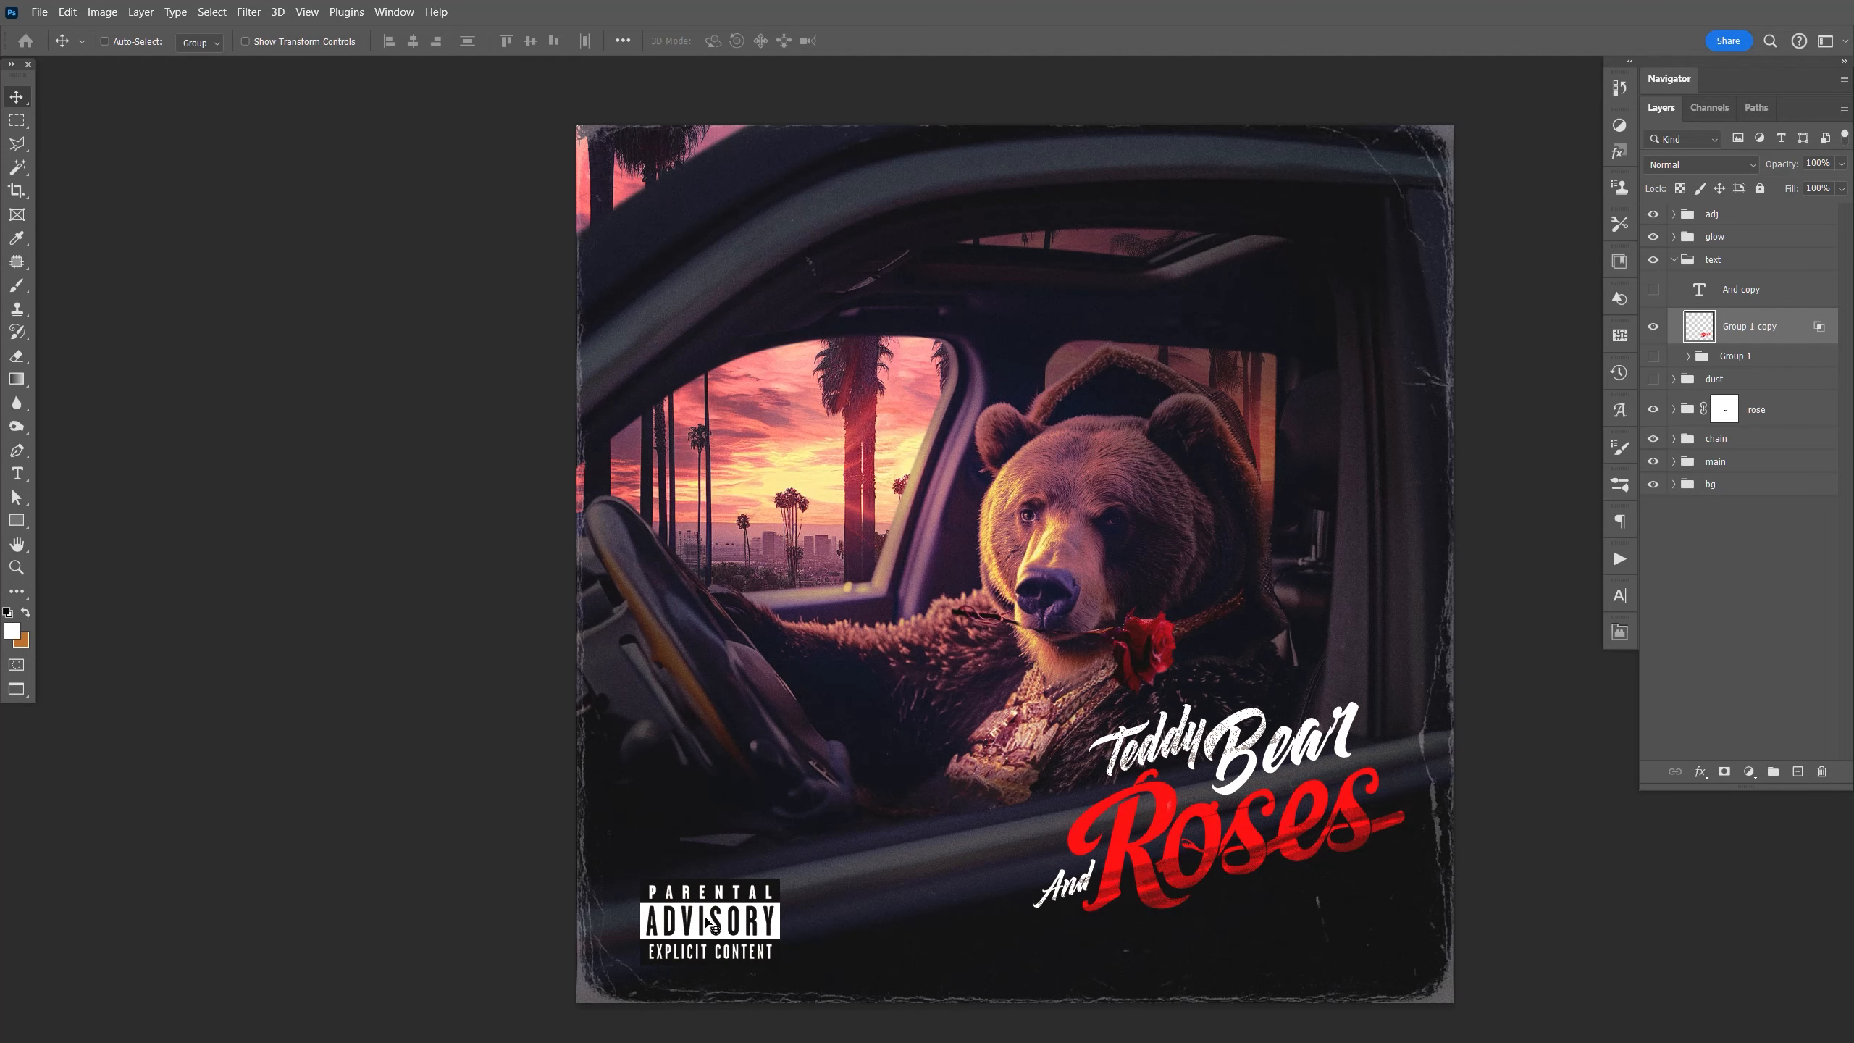
left_click(1674, 260)
left_click(1674, 214)
left_click(1755, 431)
key("ctrl+t")
left_click_drag(780, 879, 738, 904)
key("Return")
key("shift+Up")
key("shift+Up")
key("shift+Up")
key("shift+Right")
key("shift+Right")
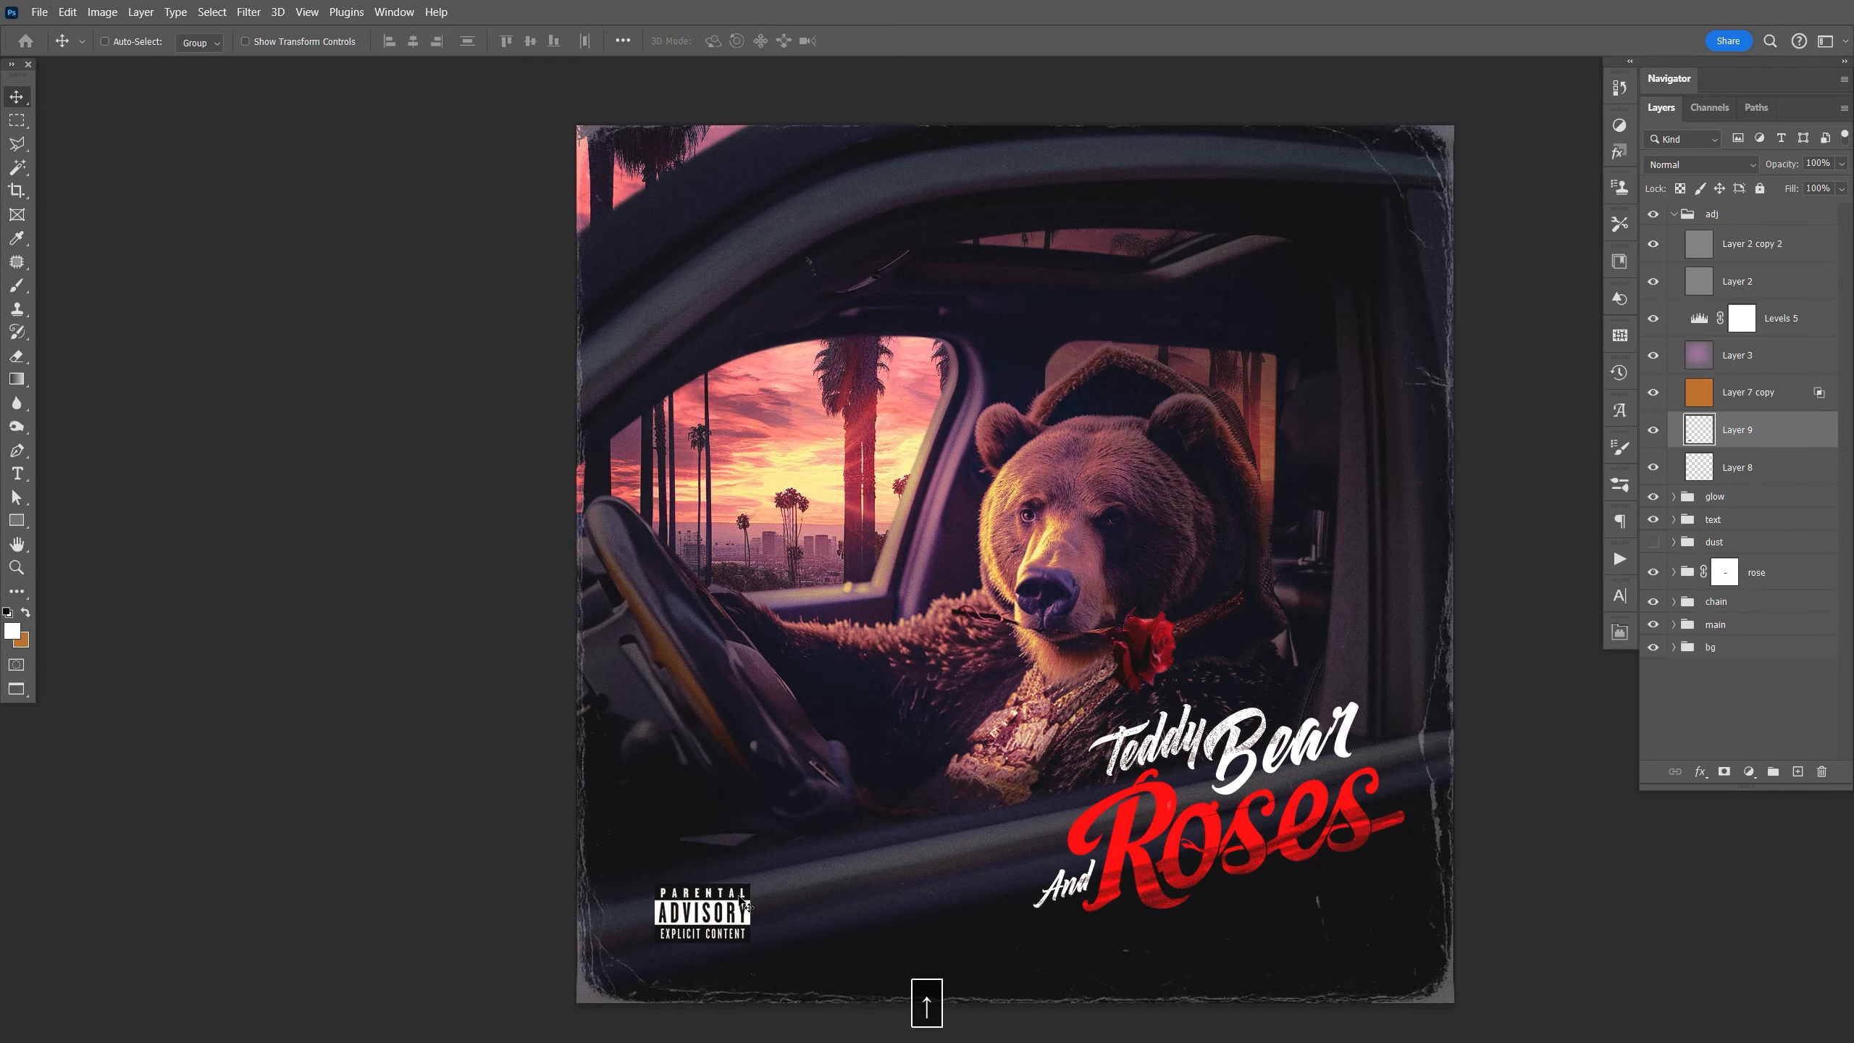
Add the white text "Lil Dallas" at 50 pt in the text group and move it above the car window.
left_click(1673, 214)
left_click(1674, 260)
left_click(1760, 296)
key("t")
left_click(832, 370)
type("Lil Dallas")
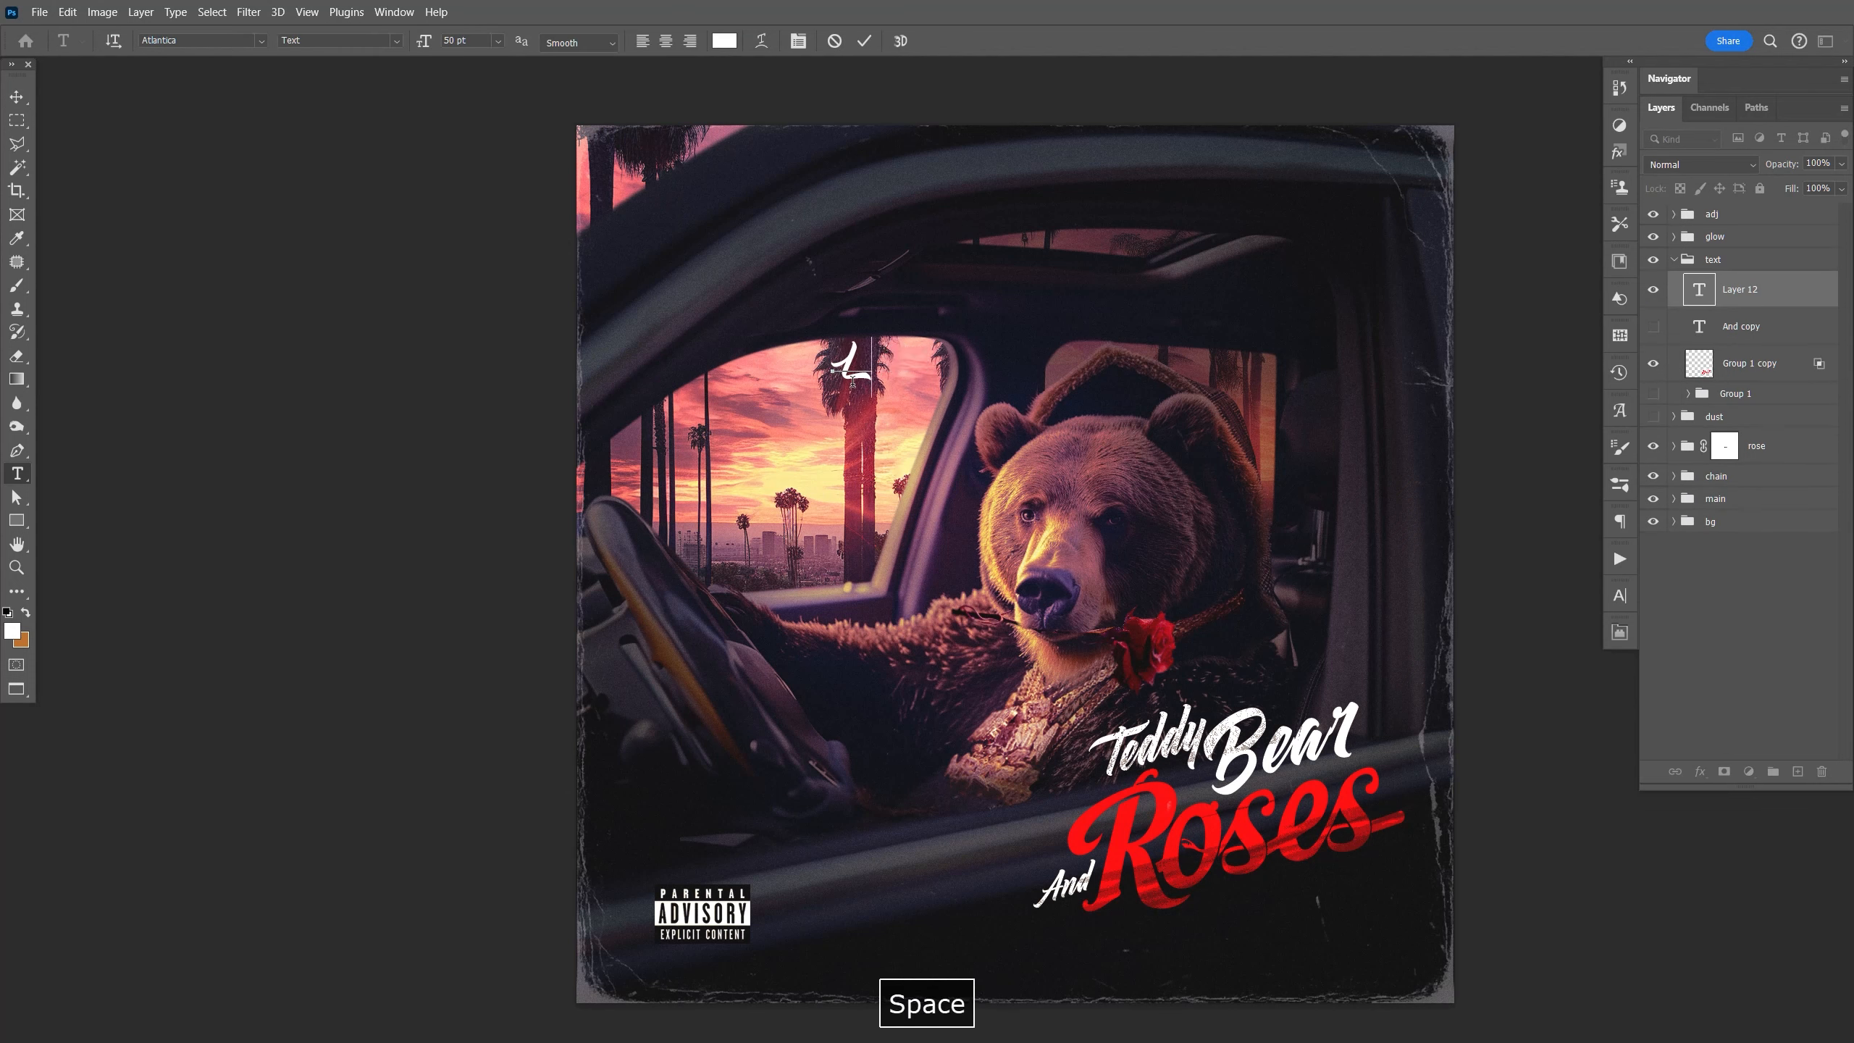
left_click(16, 97)
left_click_drag(898, 359, 917, 265)
Set the Lil Dallas text to the Ash font with 800 tracking and spread it across the top of the cover.
left_click(1619, 595)
left_click(1525, 623)
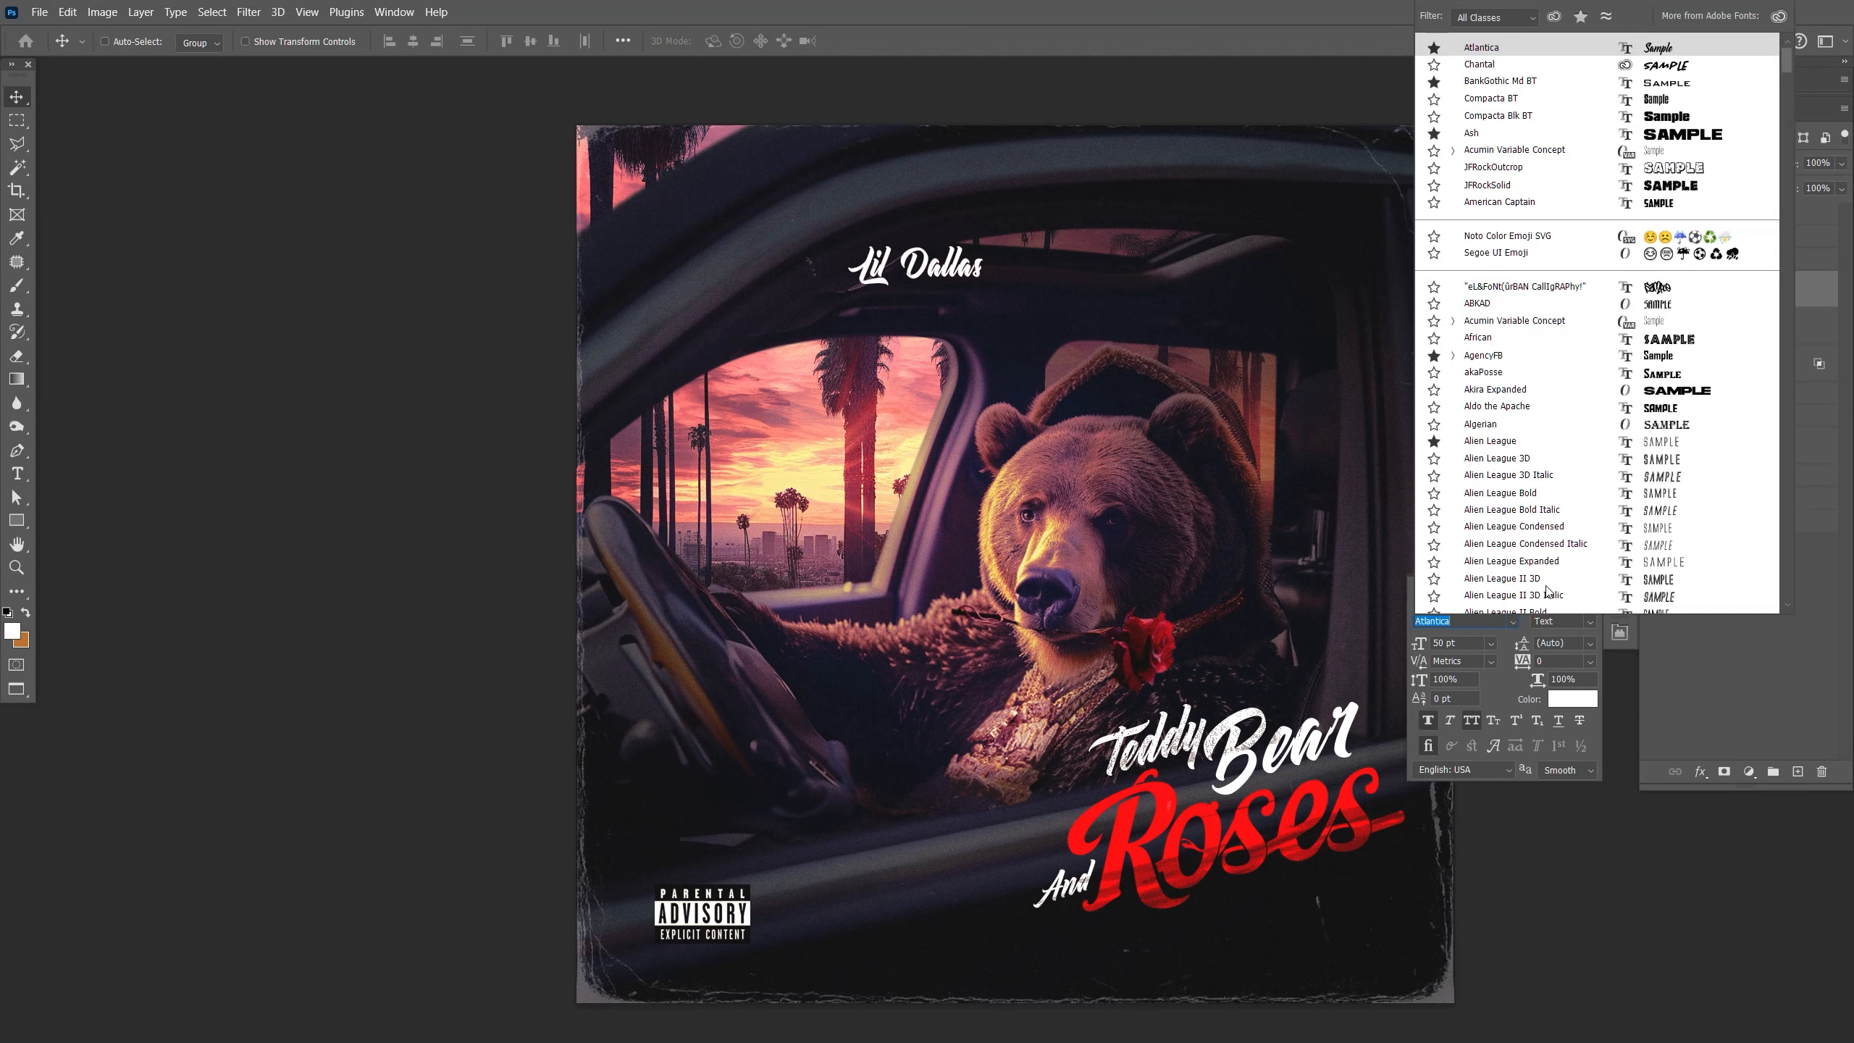
left_click(1655, 126)
left_click(1522, 662)
type("300")
key("Return")
left_click(1522, 661)
type("800")
key("Return")
left_click_drag(1234, 299, 1124, 240)
Try the Overlay blend mode on the Lil Dallas text and undo it.
mouse_move(1841, 164)
left_mouse_down()
mouse_move(1774, 179)
mouse_move(1844, 181)
left_mouse_up()
left_click(1693, 165)
left_click(1682, 418)
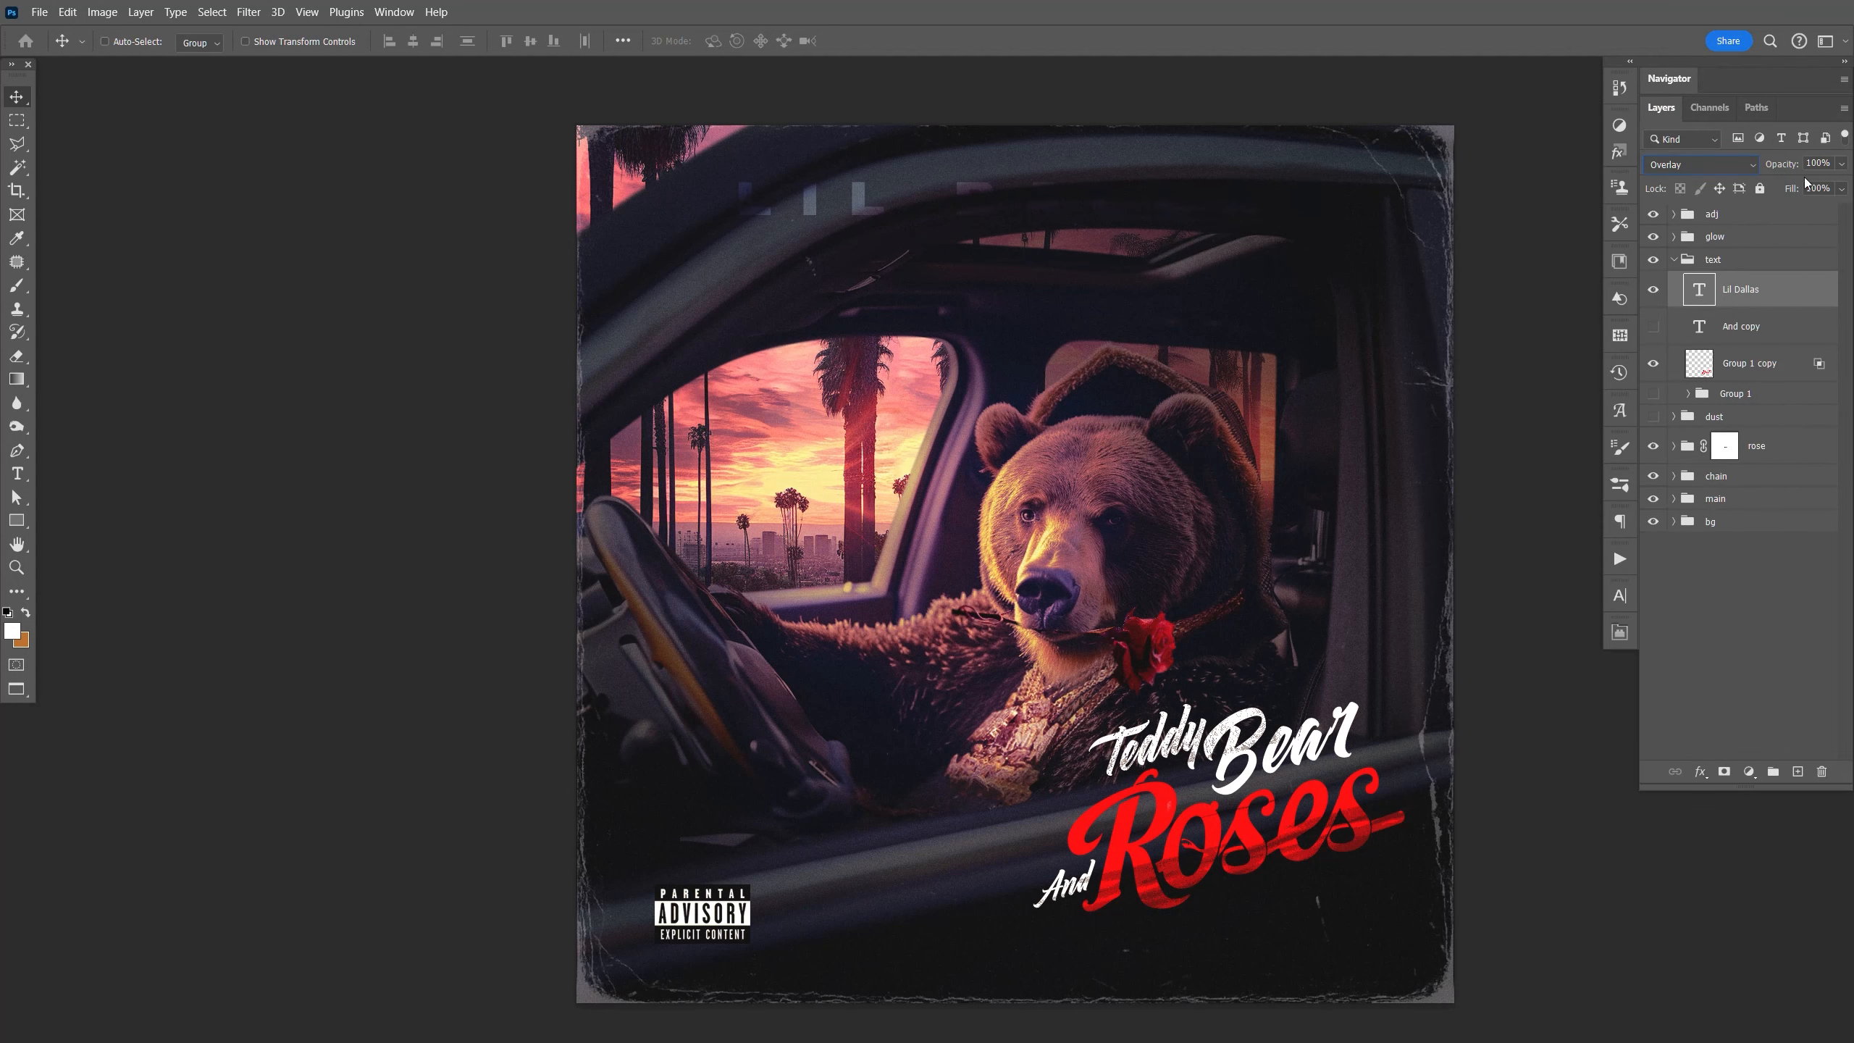
key("ctrl+z")
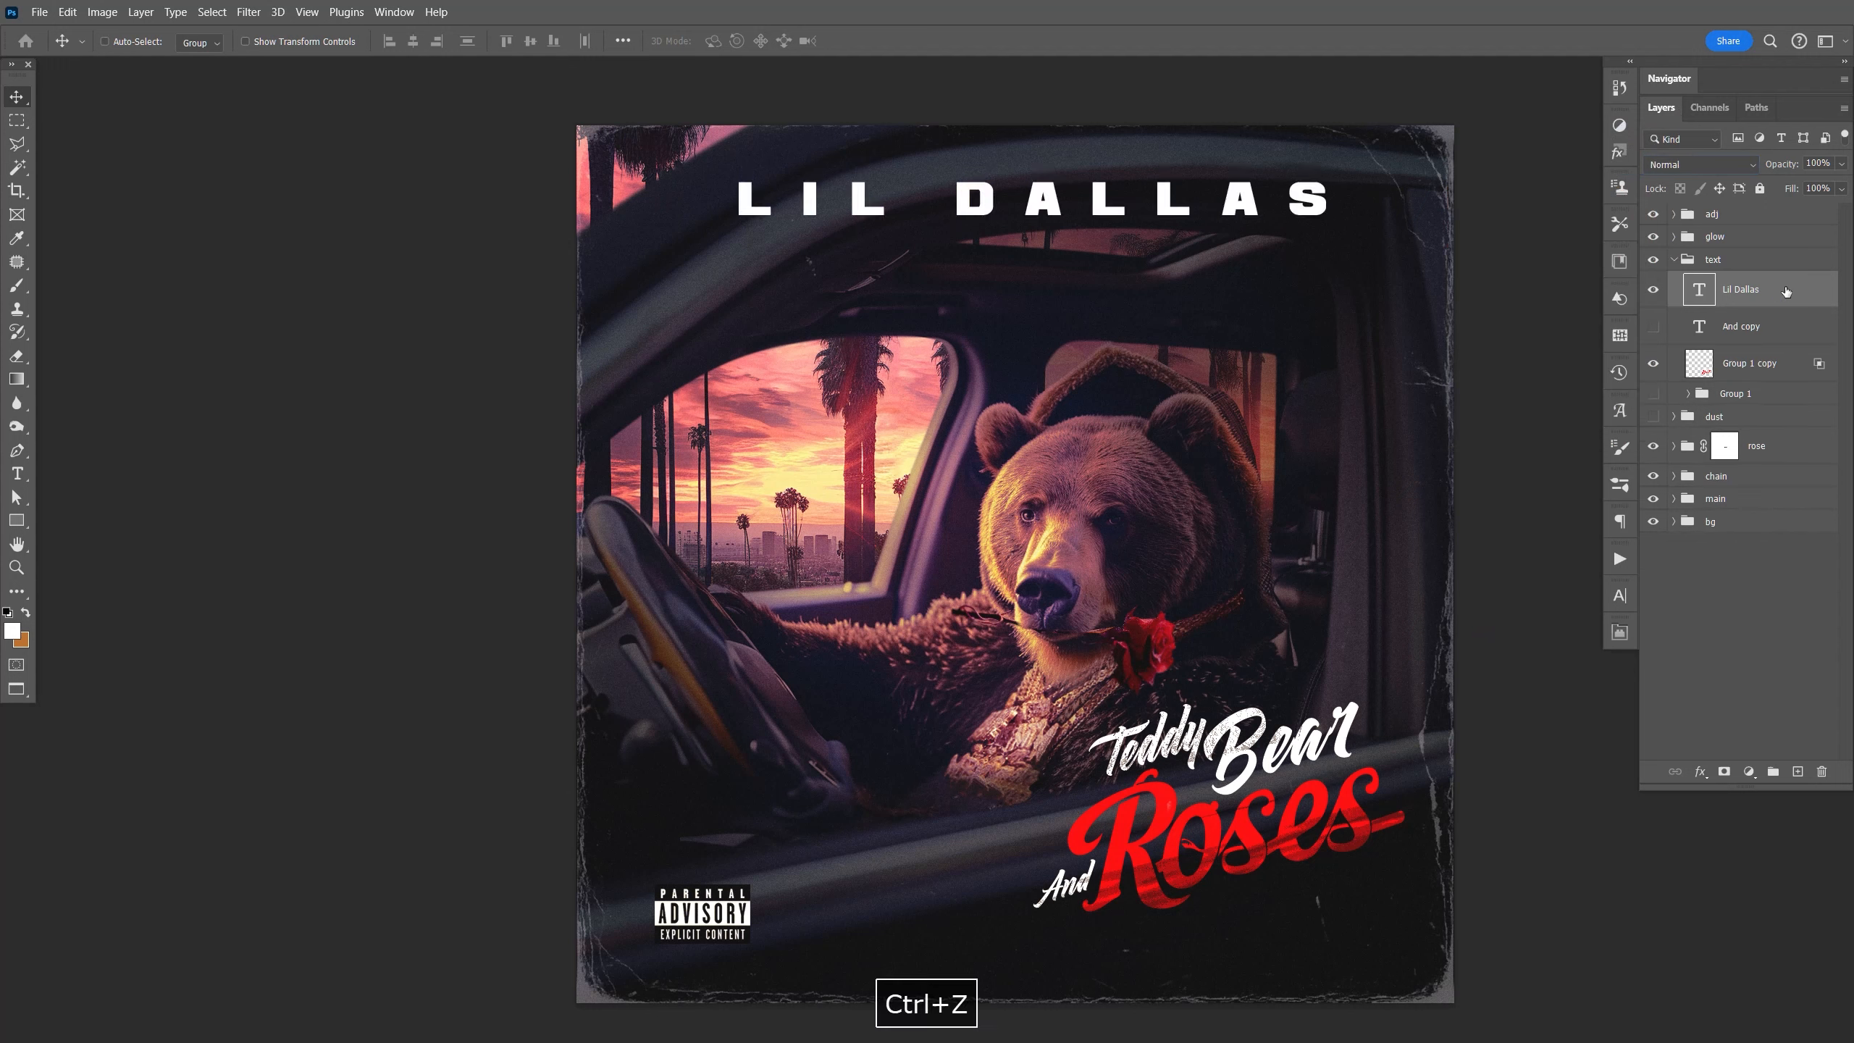
Split the underlying-layer black Blend If slider of the Lil Dallas text so the car's bright areas show through.
left_click(1809, 304)
double_click(1815, 319)
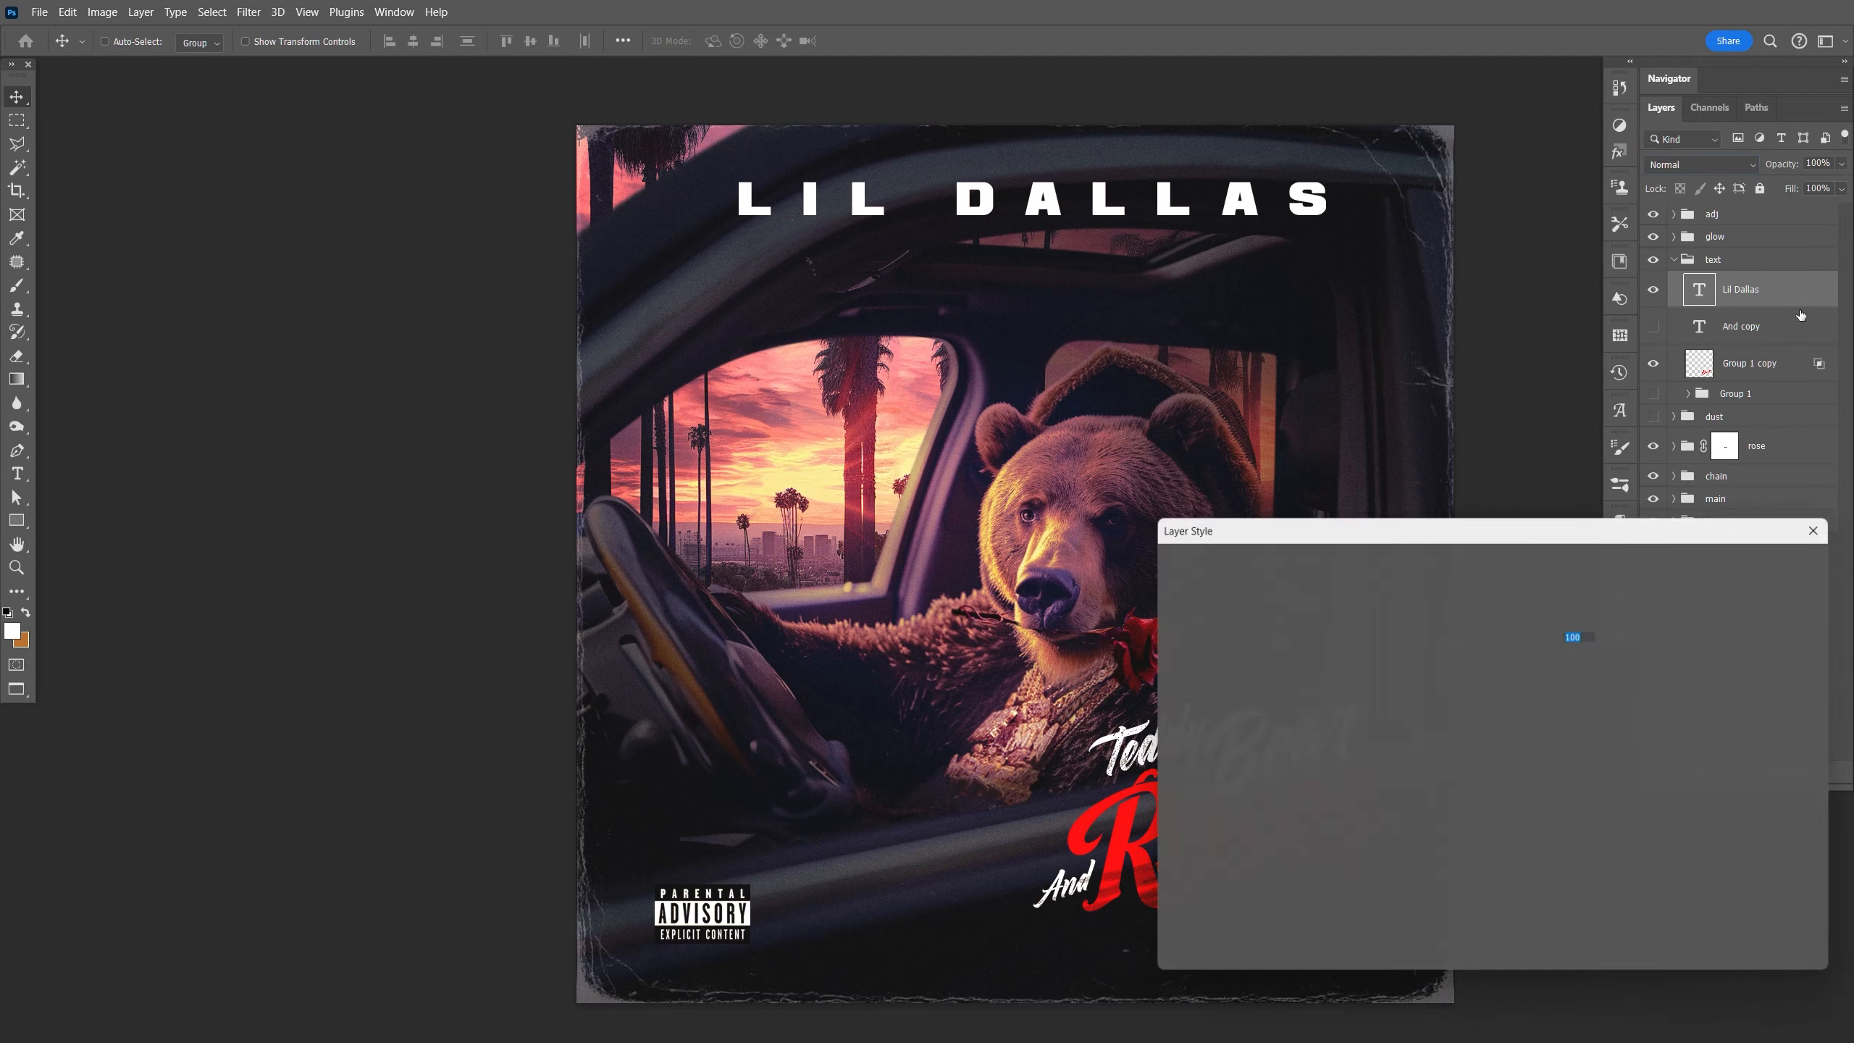
left_click_drag(1395, 903, 1400, 903)
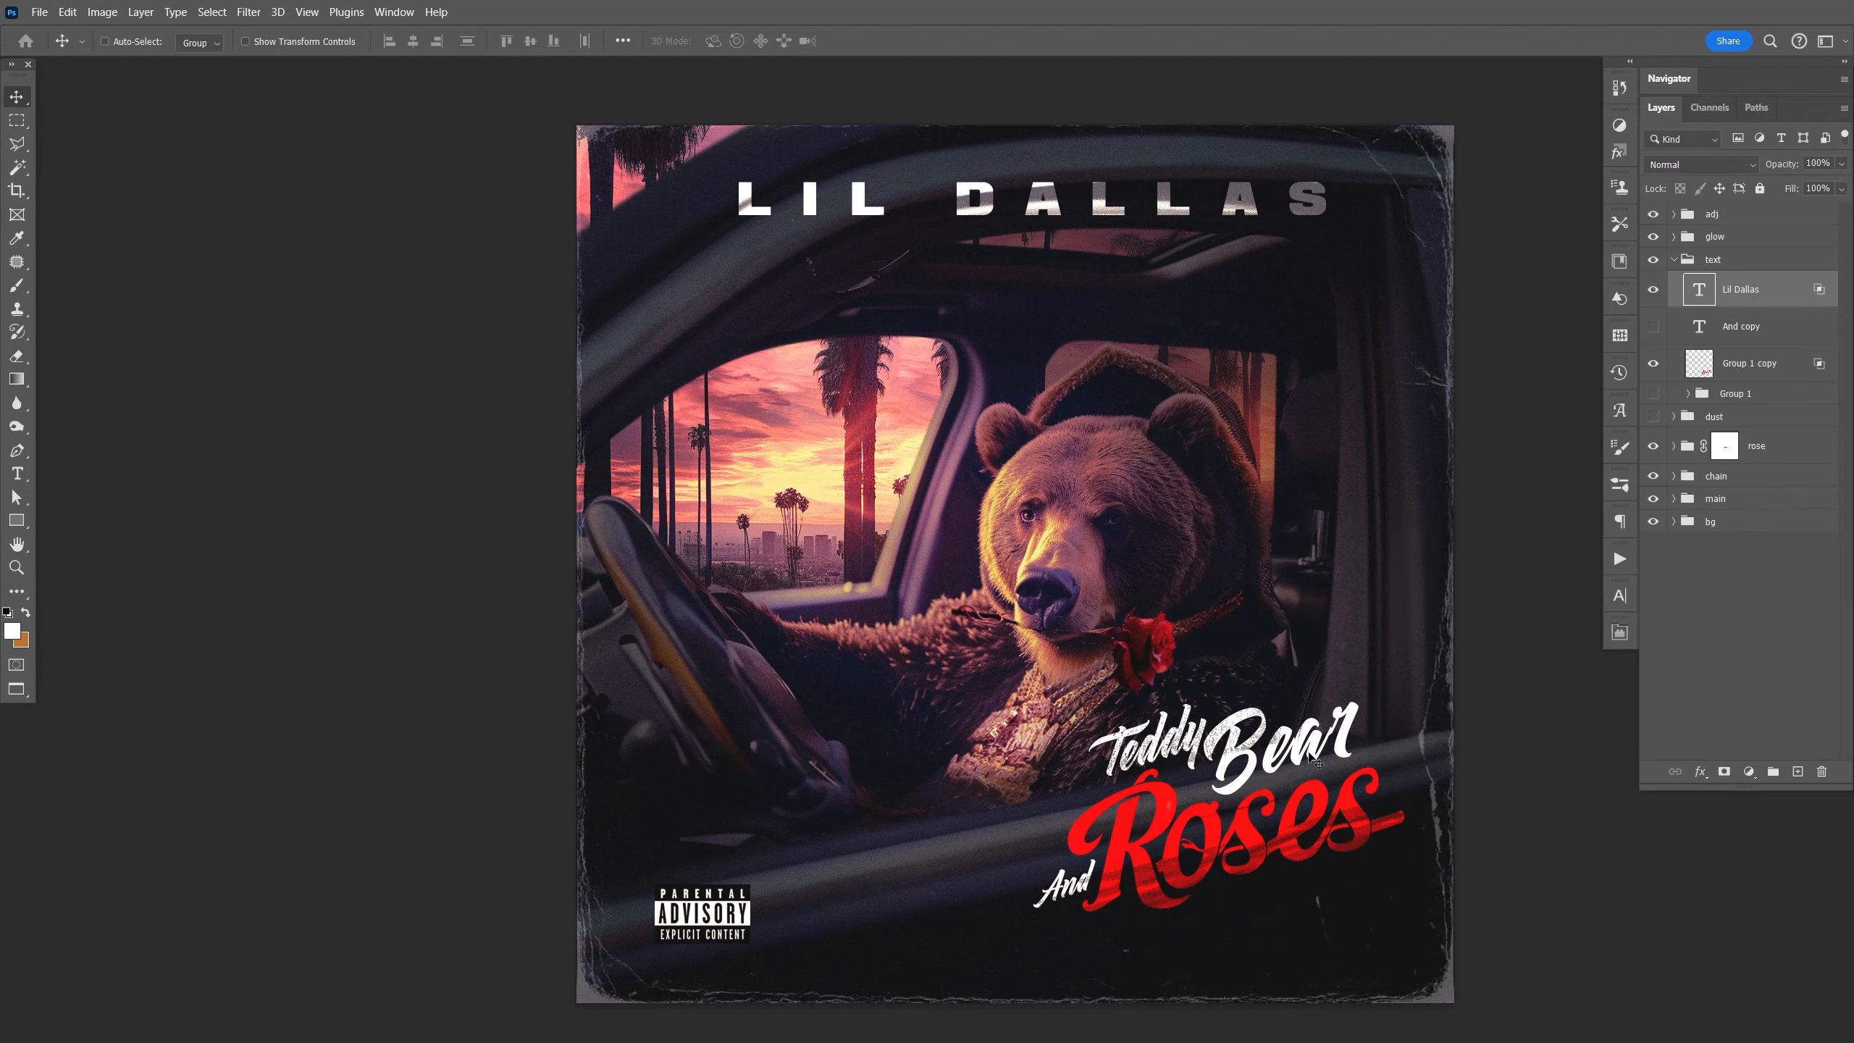
Change the Lil Dallas font to Alternate Gothic No1 D, tighten its tracking, and enlarge it in the cover's upper-left area.
left_click(1513, 621)
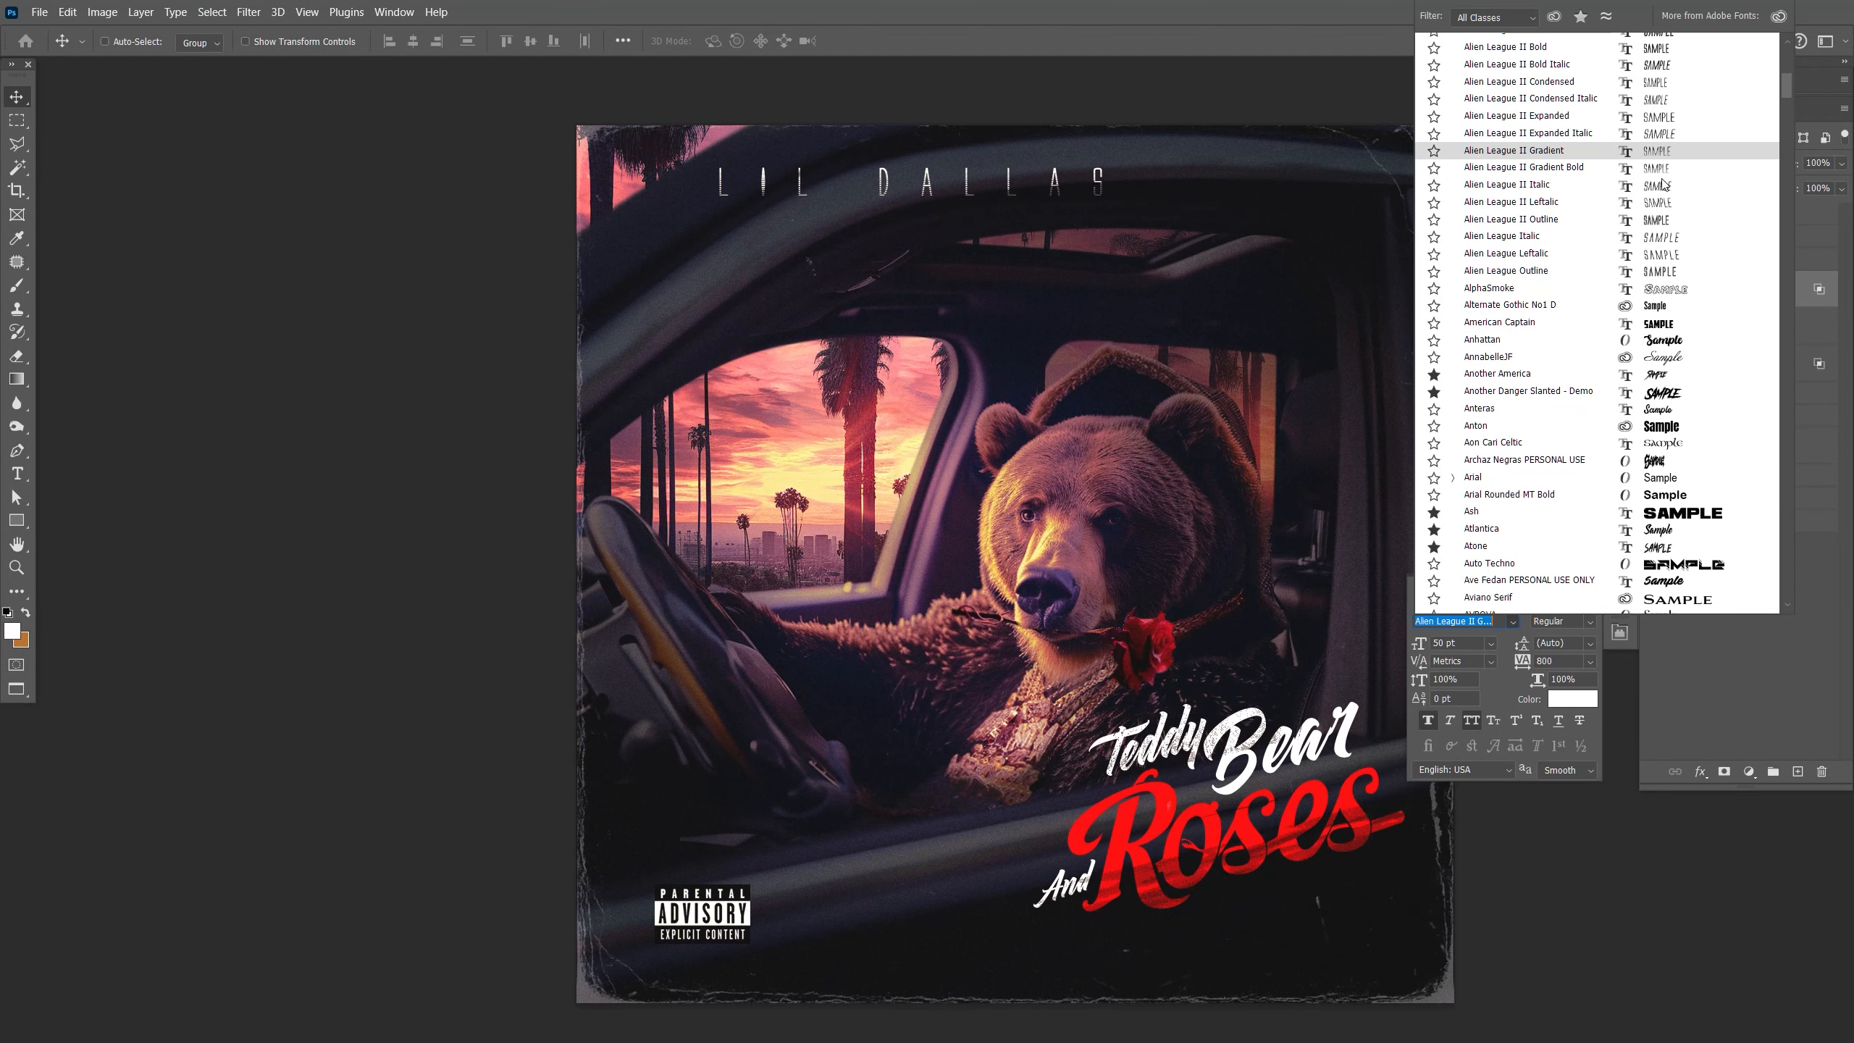
left_click(1519, 306)
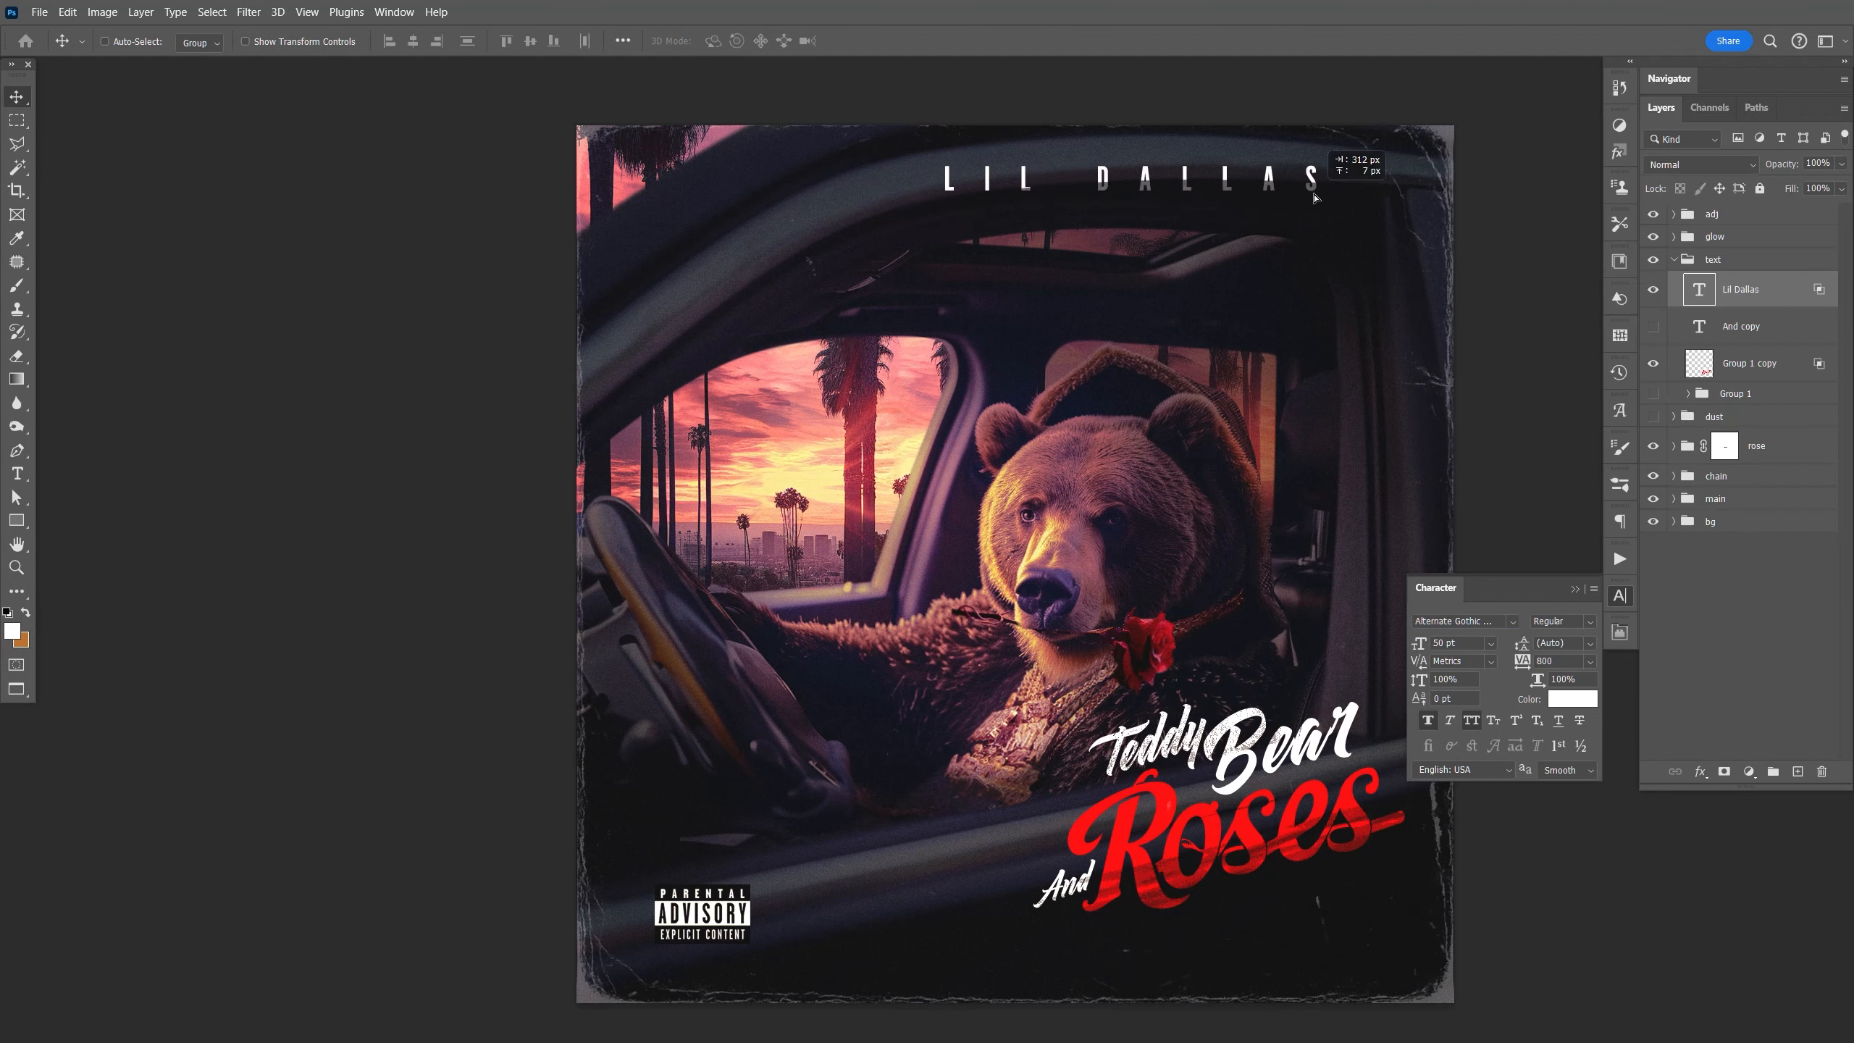
key("shift+Down")
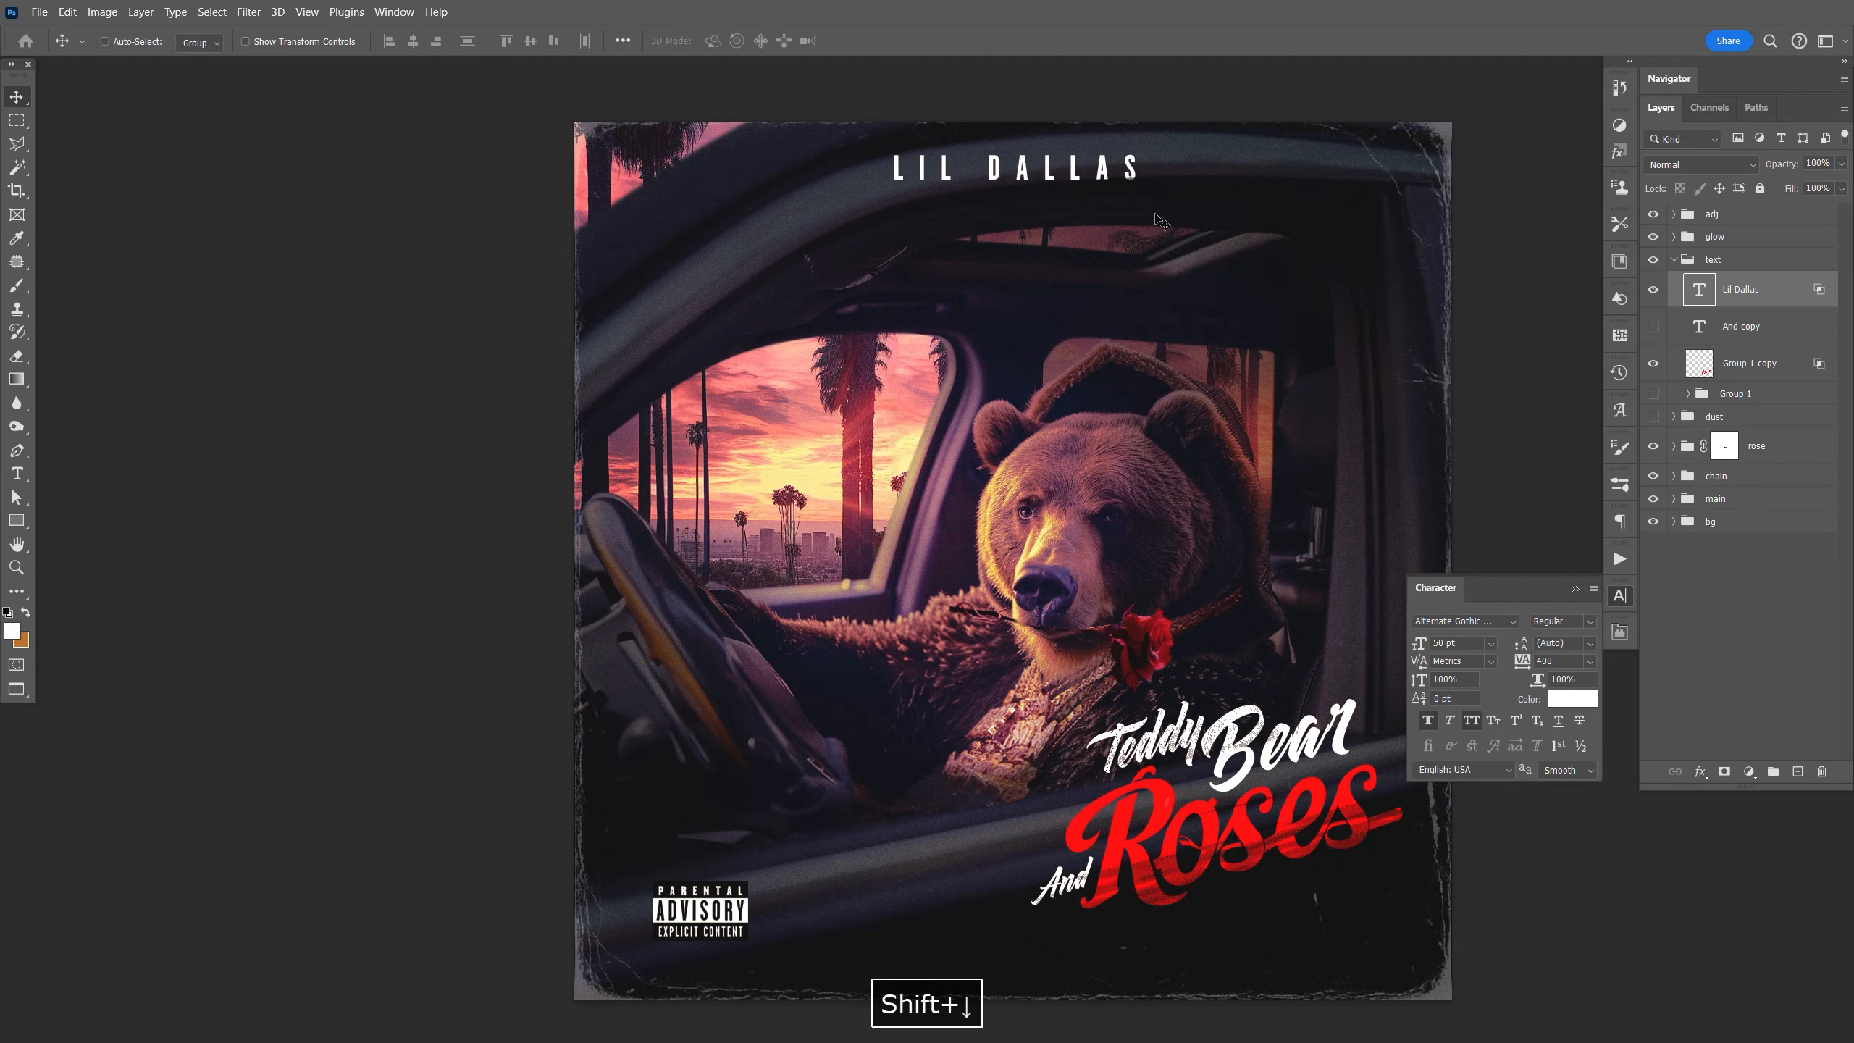
key("ctrl+t")
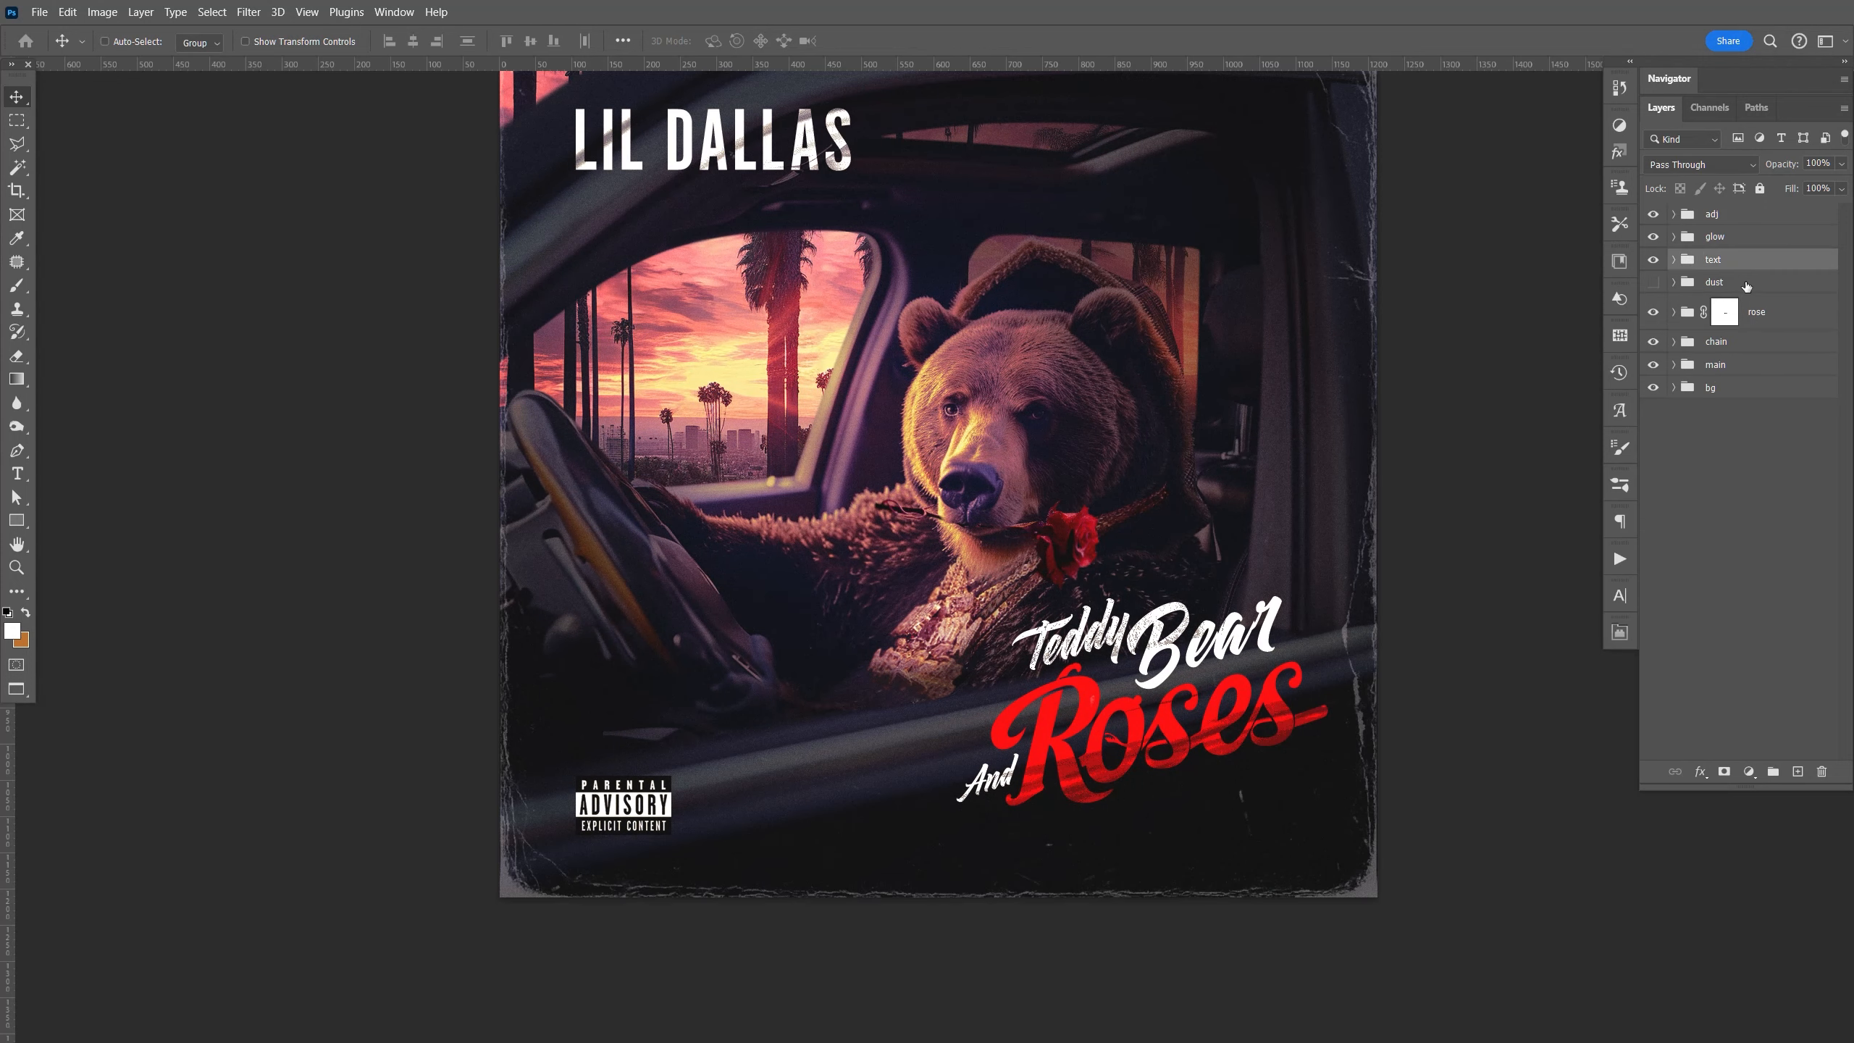
Paste the rose petal photo above the text group and put it in a new group named "pedals".
key("ctrl+v")
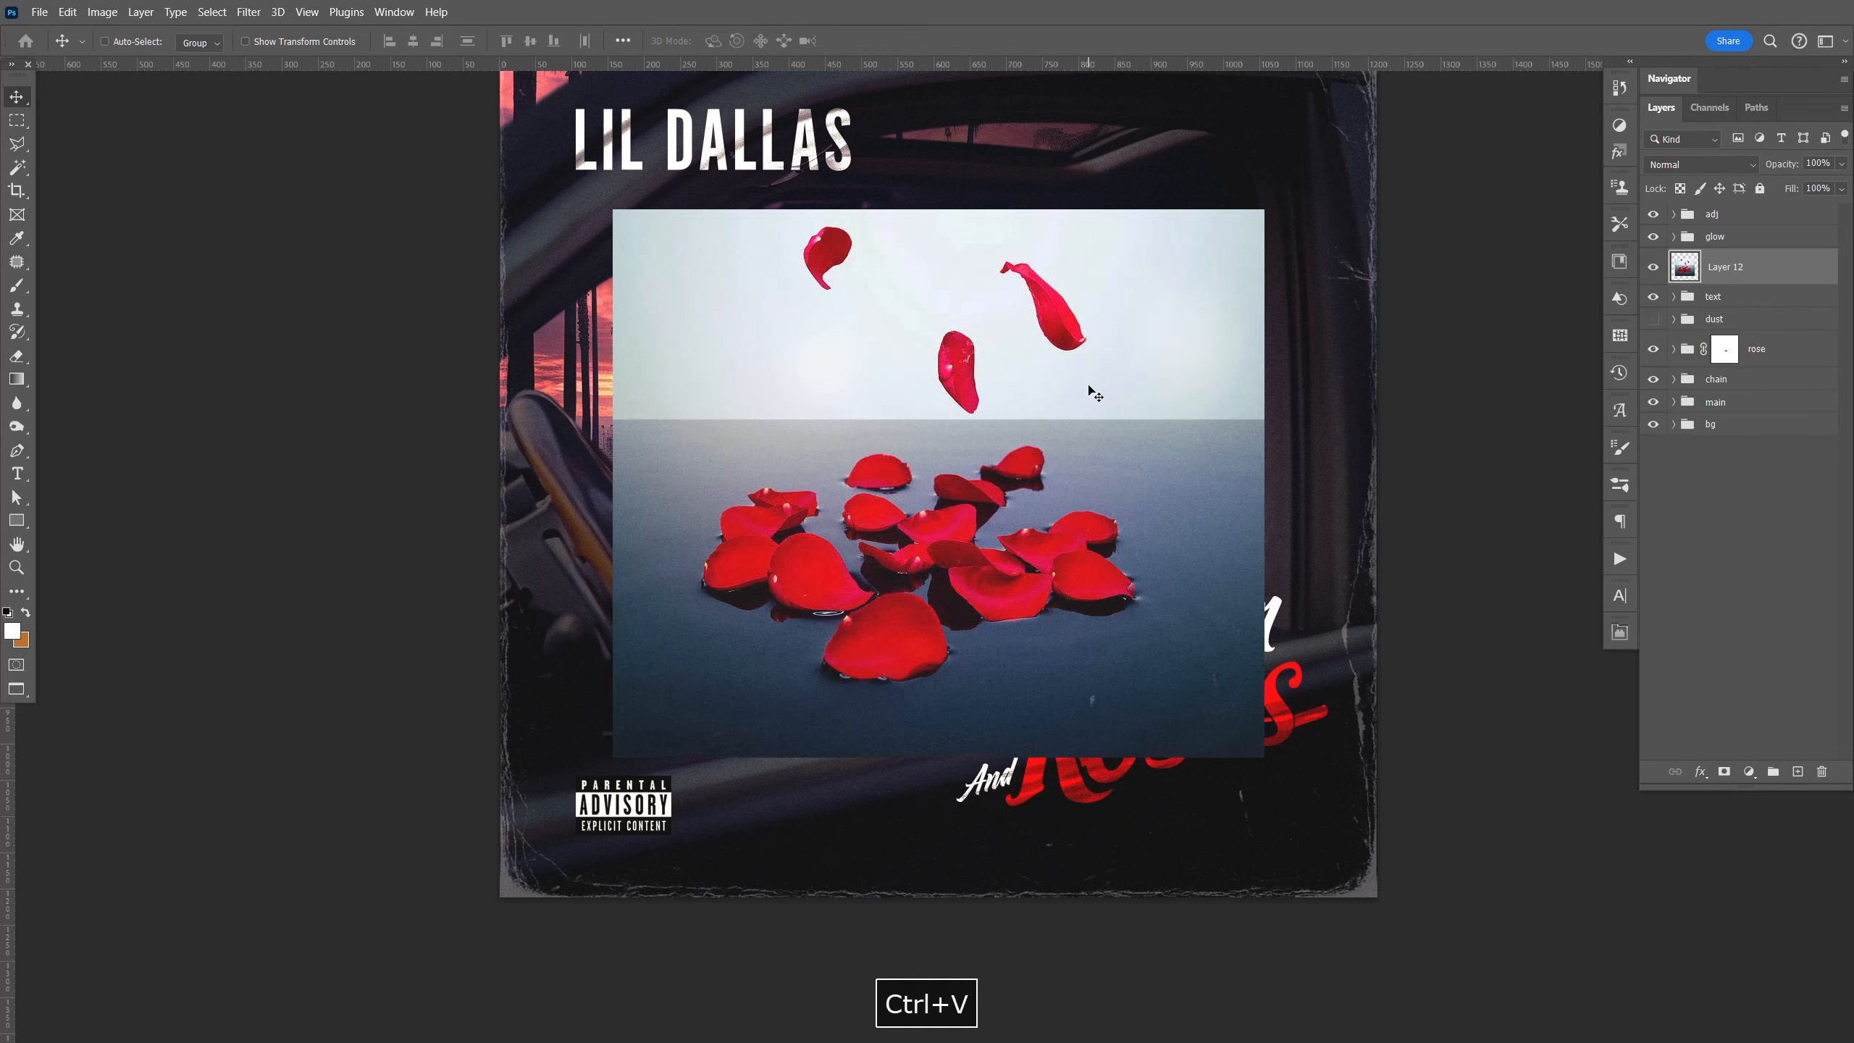
key("w")
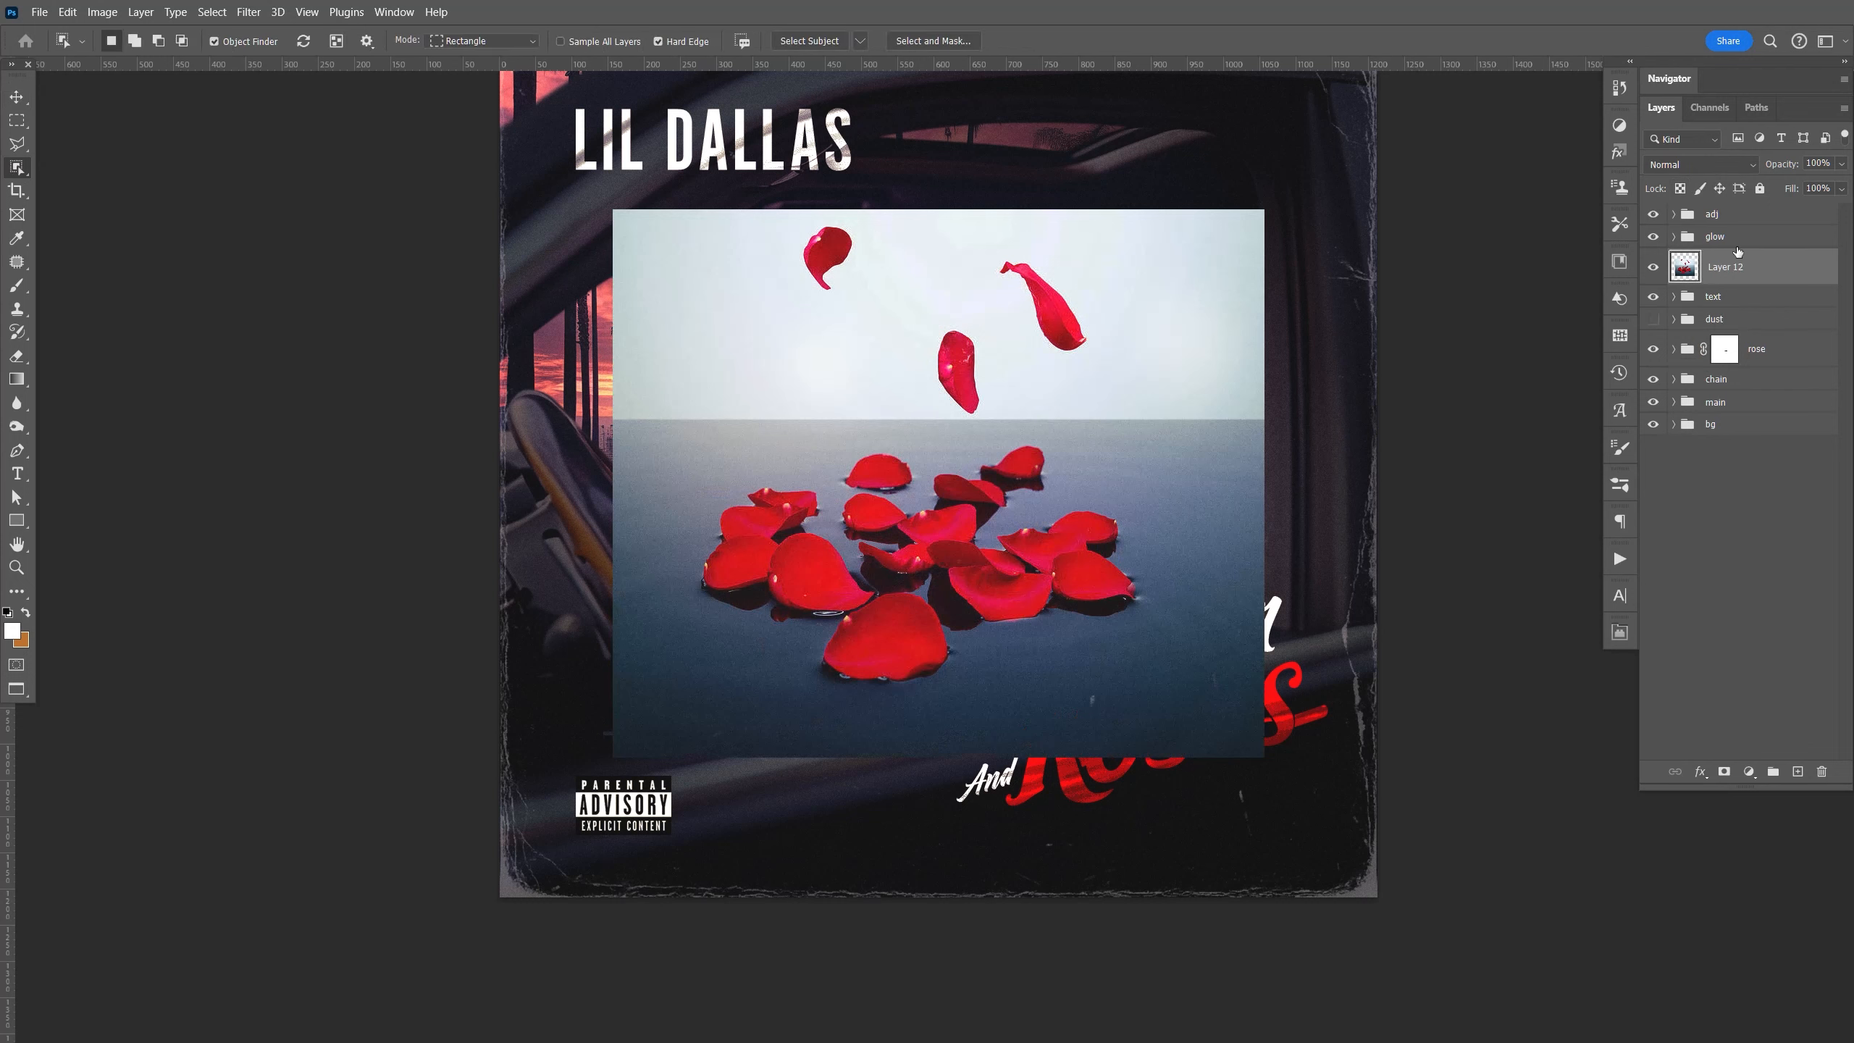
key("ctrl+g")
double_click(1728, 259)
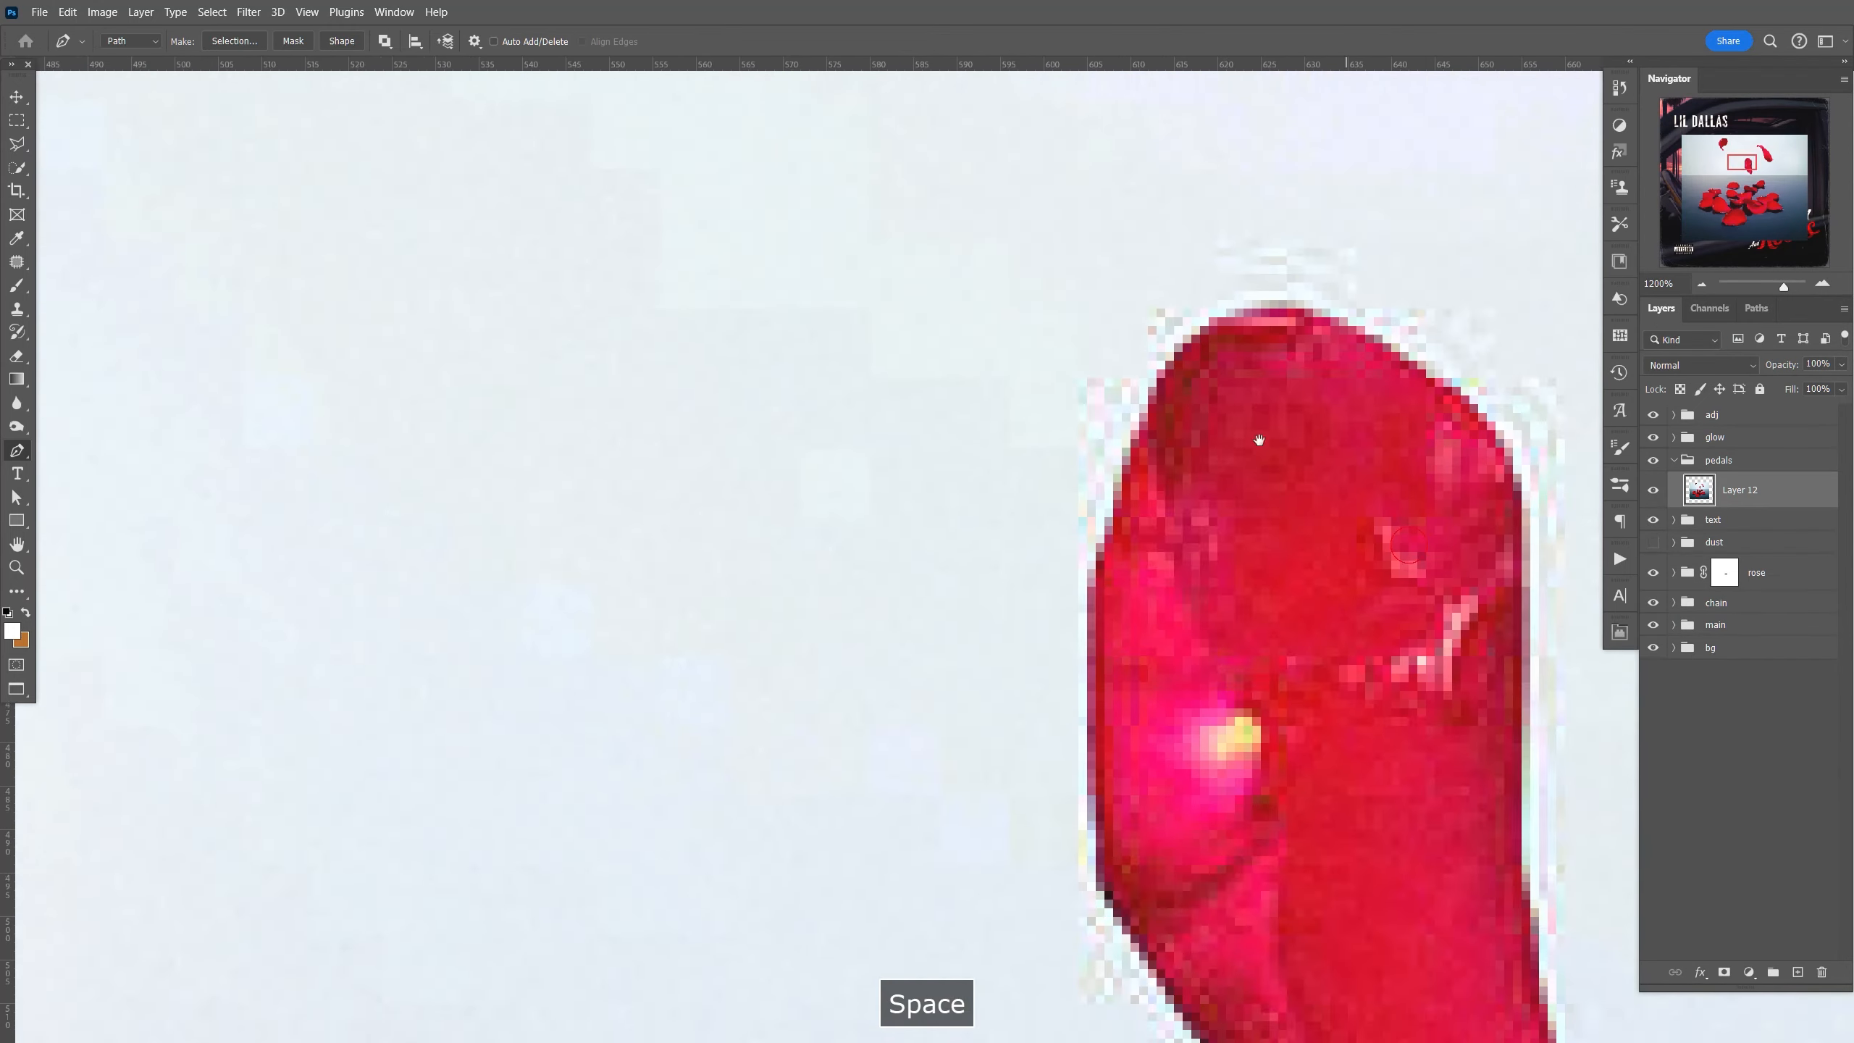
Trace a Pen path around the middle falling petal in the pasted photo.
left_click_drag(1222, 336, 949, 198)
left_click_drag(1240, 584, 1181, 376)
left_click(1168, 949)
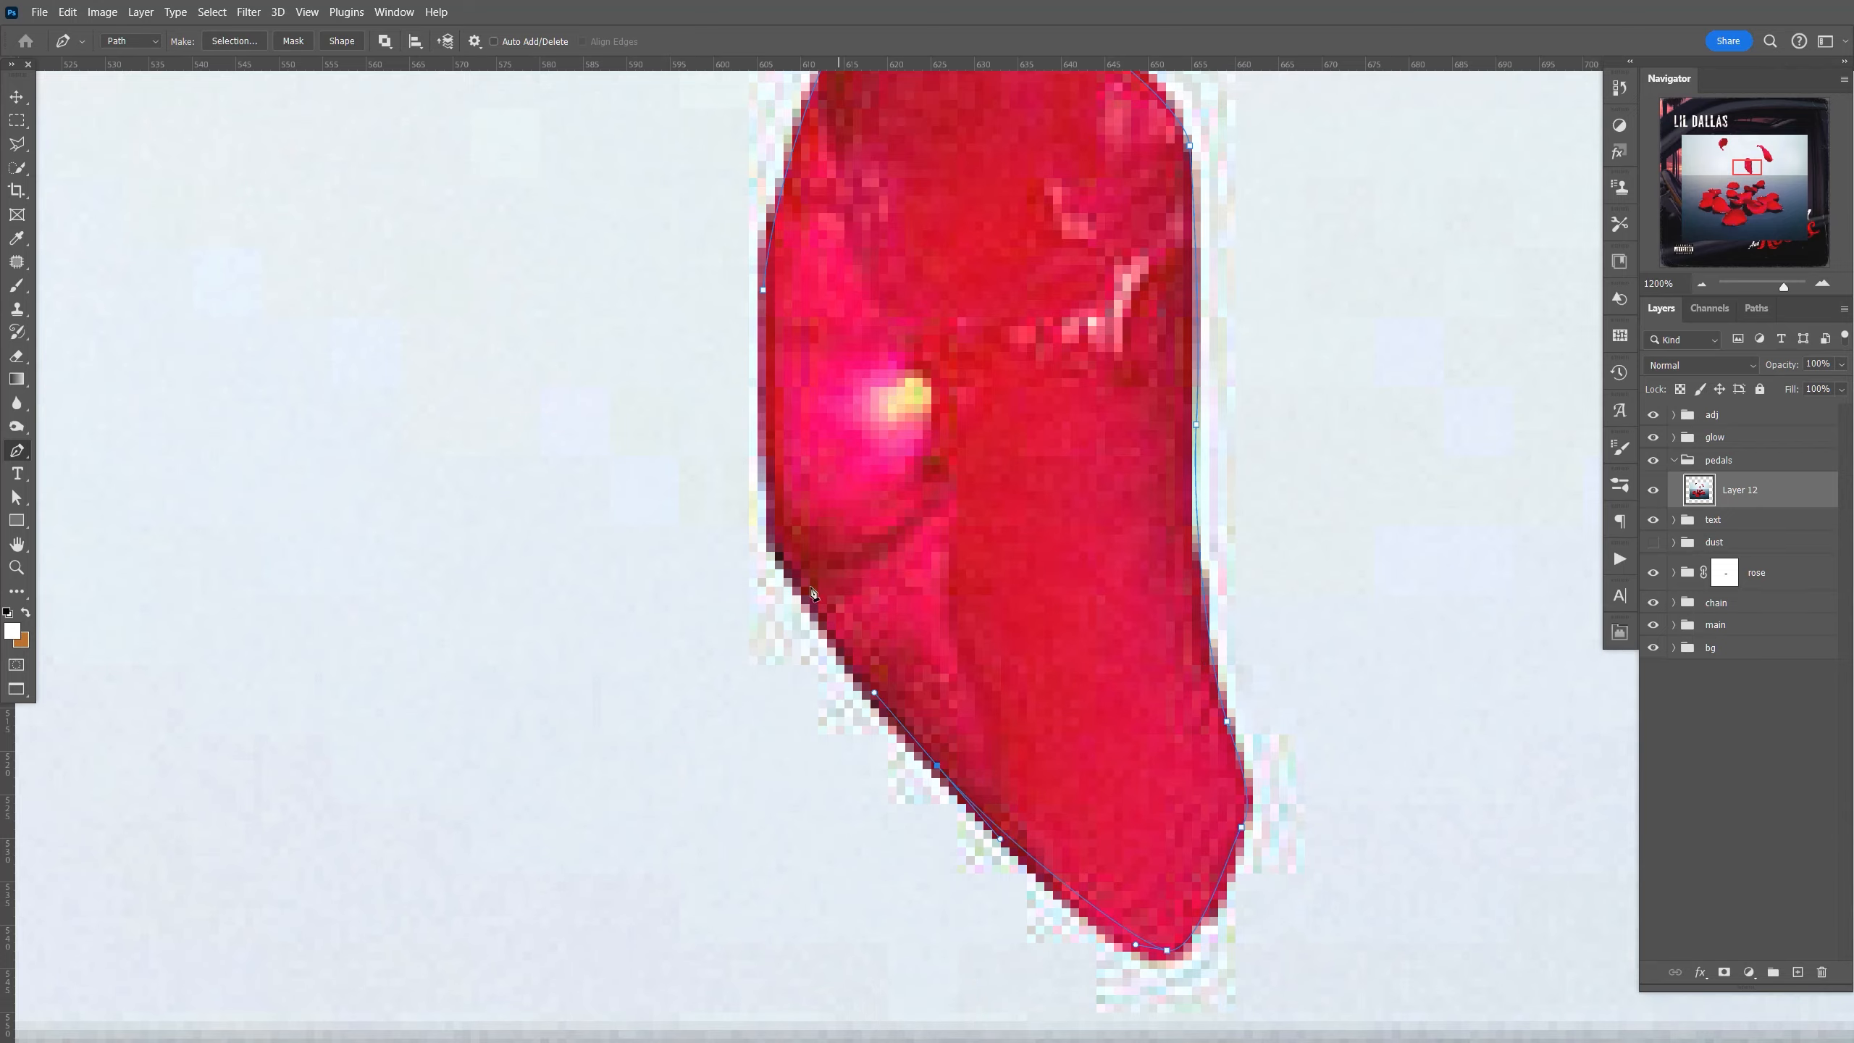
Trace a Pen path around the long, thin falling petal with the narrow curved tip.
left_click_drag(1241, 292, 554, 764)
left_click_drag(1168, 220, 806, 794)
left_click(502, 319)
left_click(532, 294)
left_click(556, 276)
left_click(568, 270)
left_click(609, 294)
left_click(696, 333)
left_click(830, 558)
left_click_drag(898, 862, 876, 570)
left_click(986, 803)
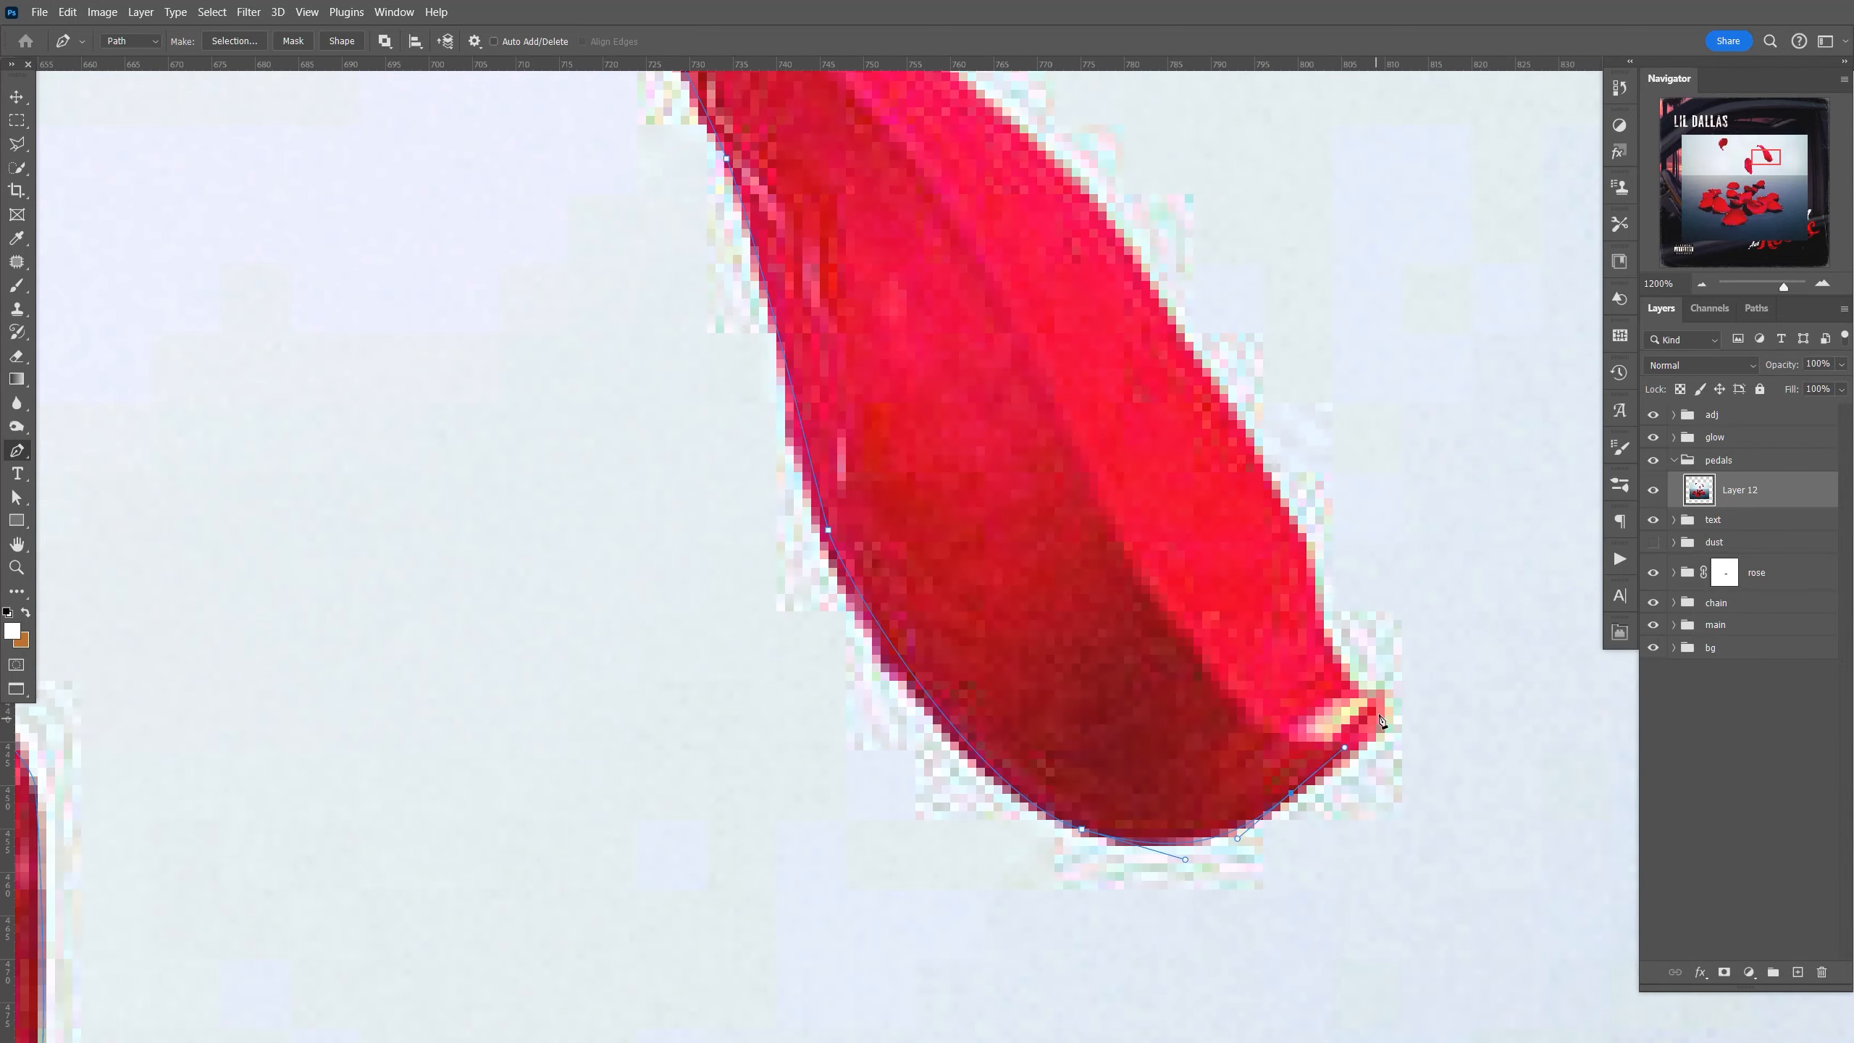
left_click_drag(1299, 555, 1259, 825)
Trace a Pen path around the remaining falling petal, the leftmost one in the photo.
left_click_drag(884, 363, 1121, 763)
mouse_move(964, 610)
left_mouse_down()
mouse_move(929, 588)
mouse_move(1072, 621)
mouse_move(1077, 594)
left_mouse_up()
left_click(800, 603)
left_click(703, 557)
left_click(634, 681)
left_click(677, 696)
Load the petal paths as a selection, copy the three petals to a new layer, hide the source photo and save.
key("ctrl+1")
left_click(1748, 316)
left_click(1669, 336, "ctrl")
left_click(1665, 310)
key("ctrl+j")
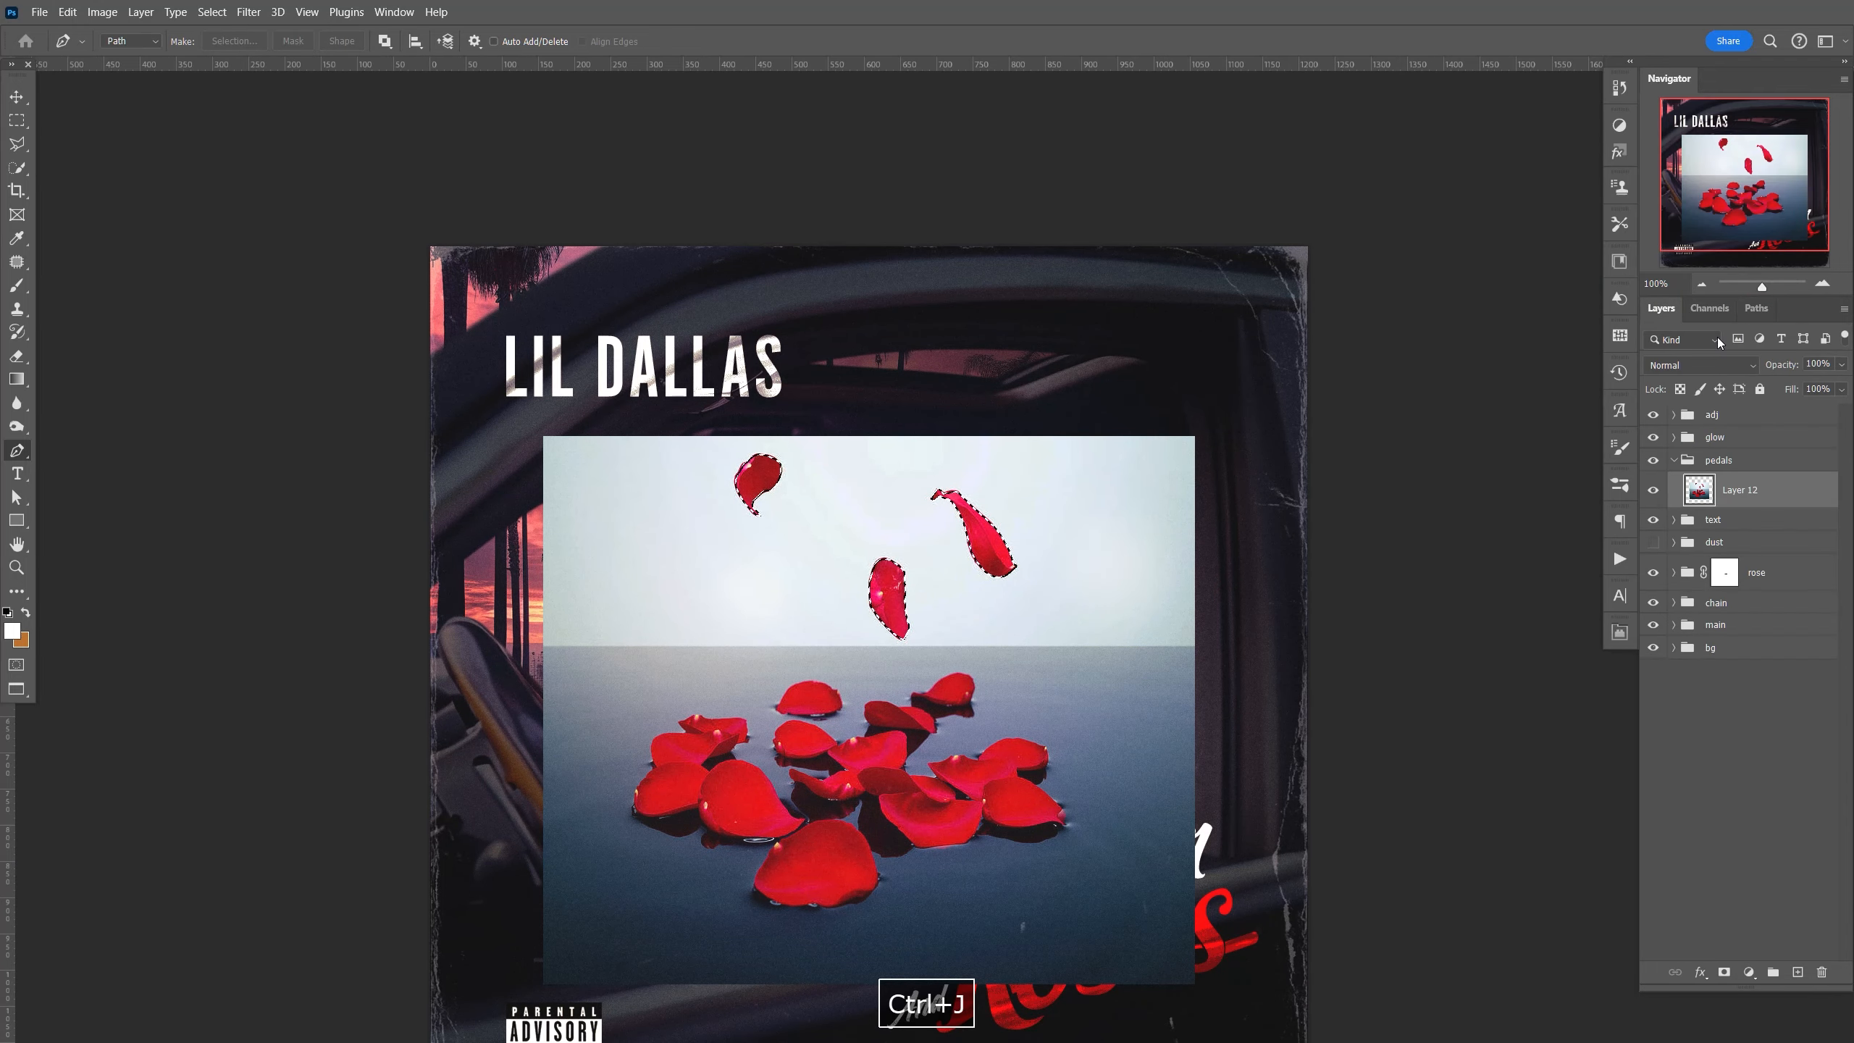
left_click(1658, 528)
key("ctrl+s")
Load the three cut-out petals as a selection and contract it by 1 pixel.
key("z")
left_click_drag(934, 605, 914, 534)
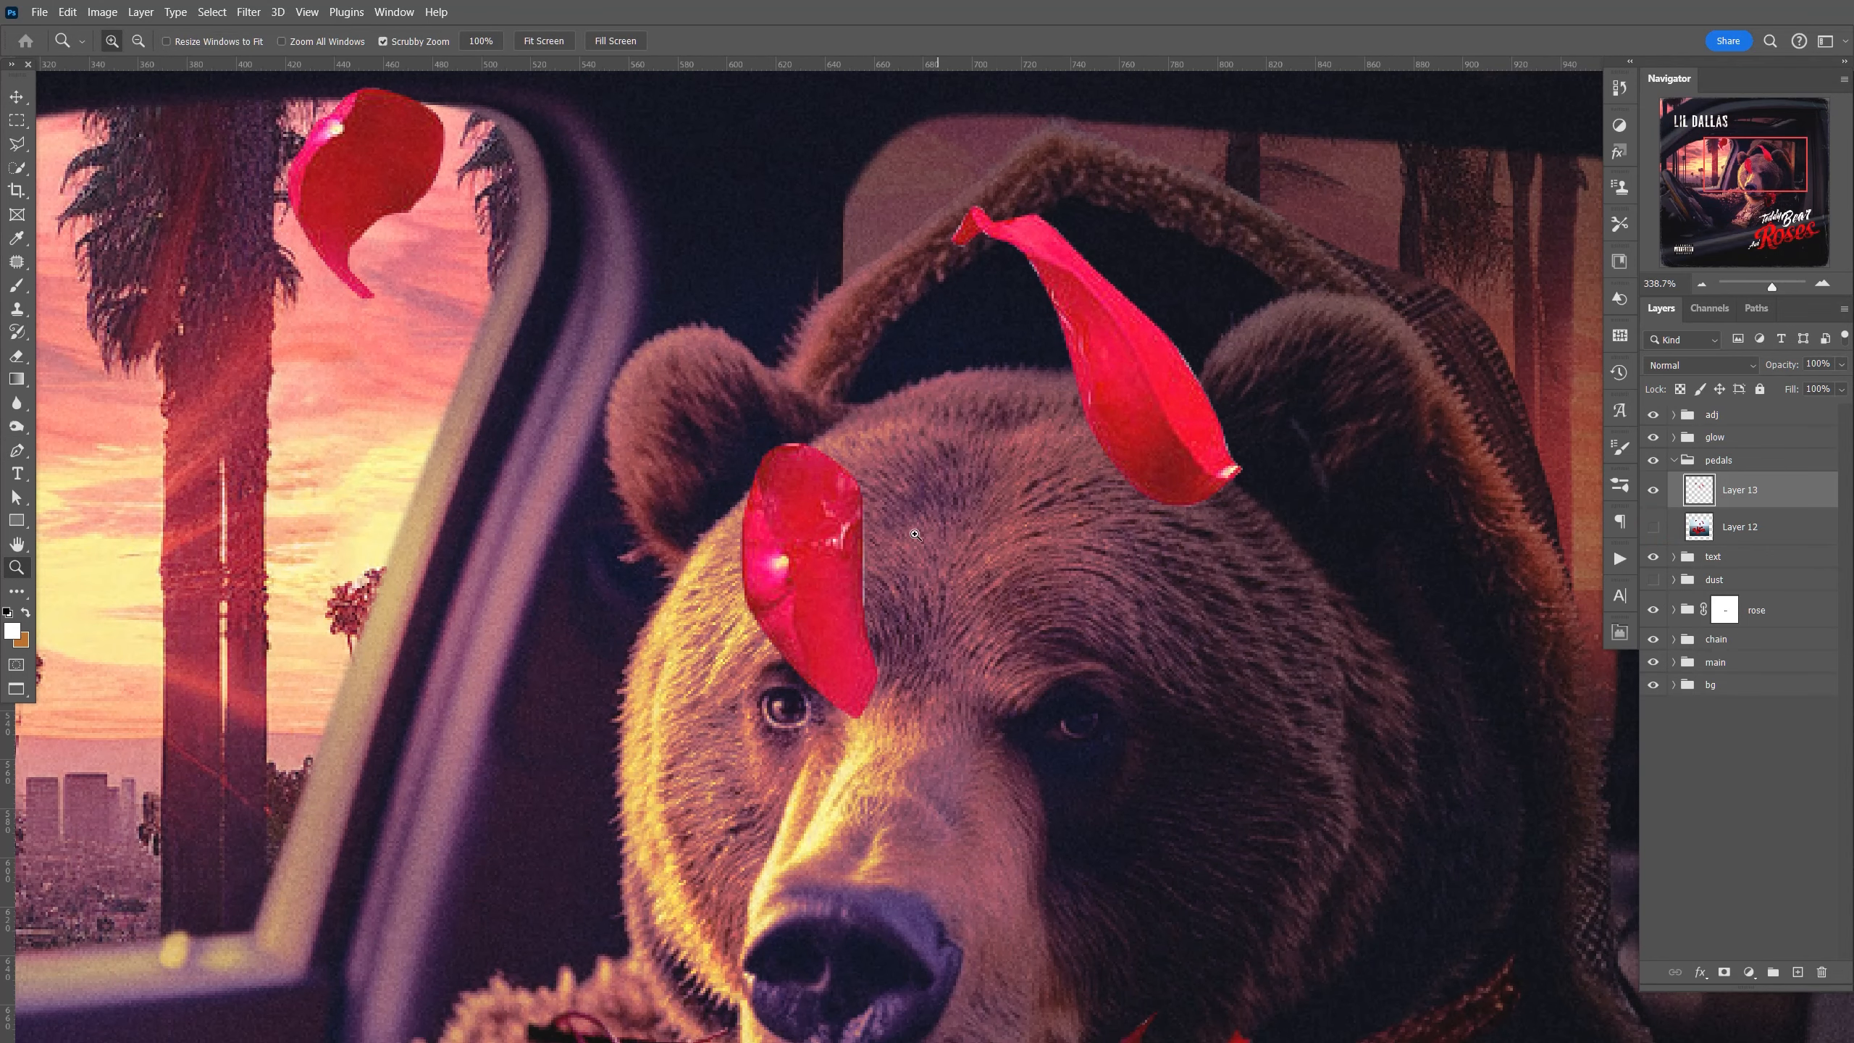
left_click(1710, 499, "ctrl")
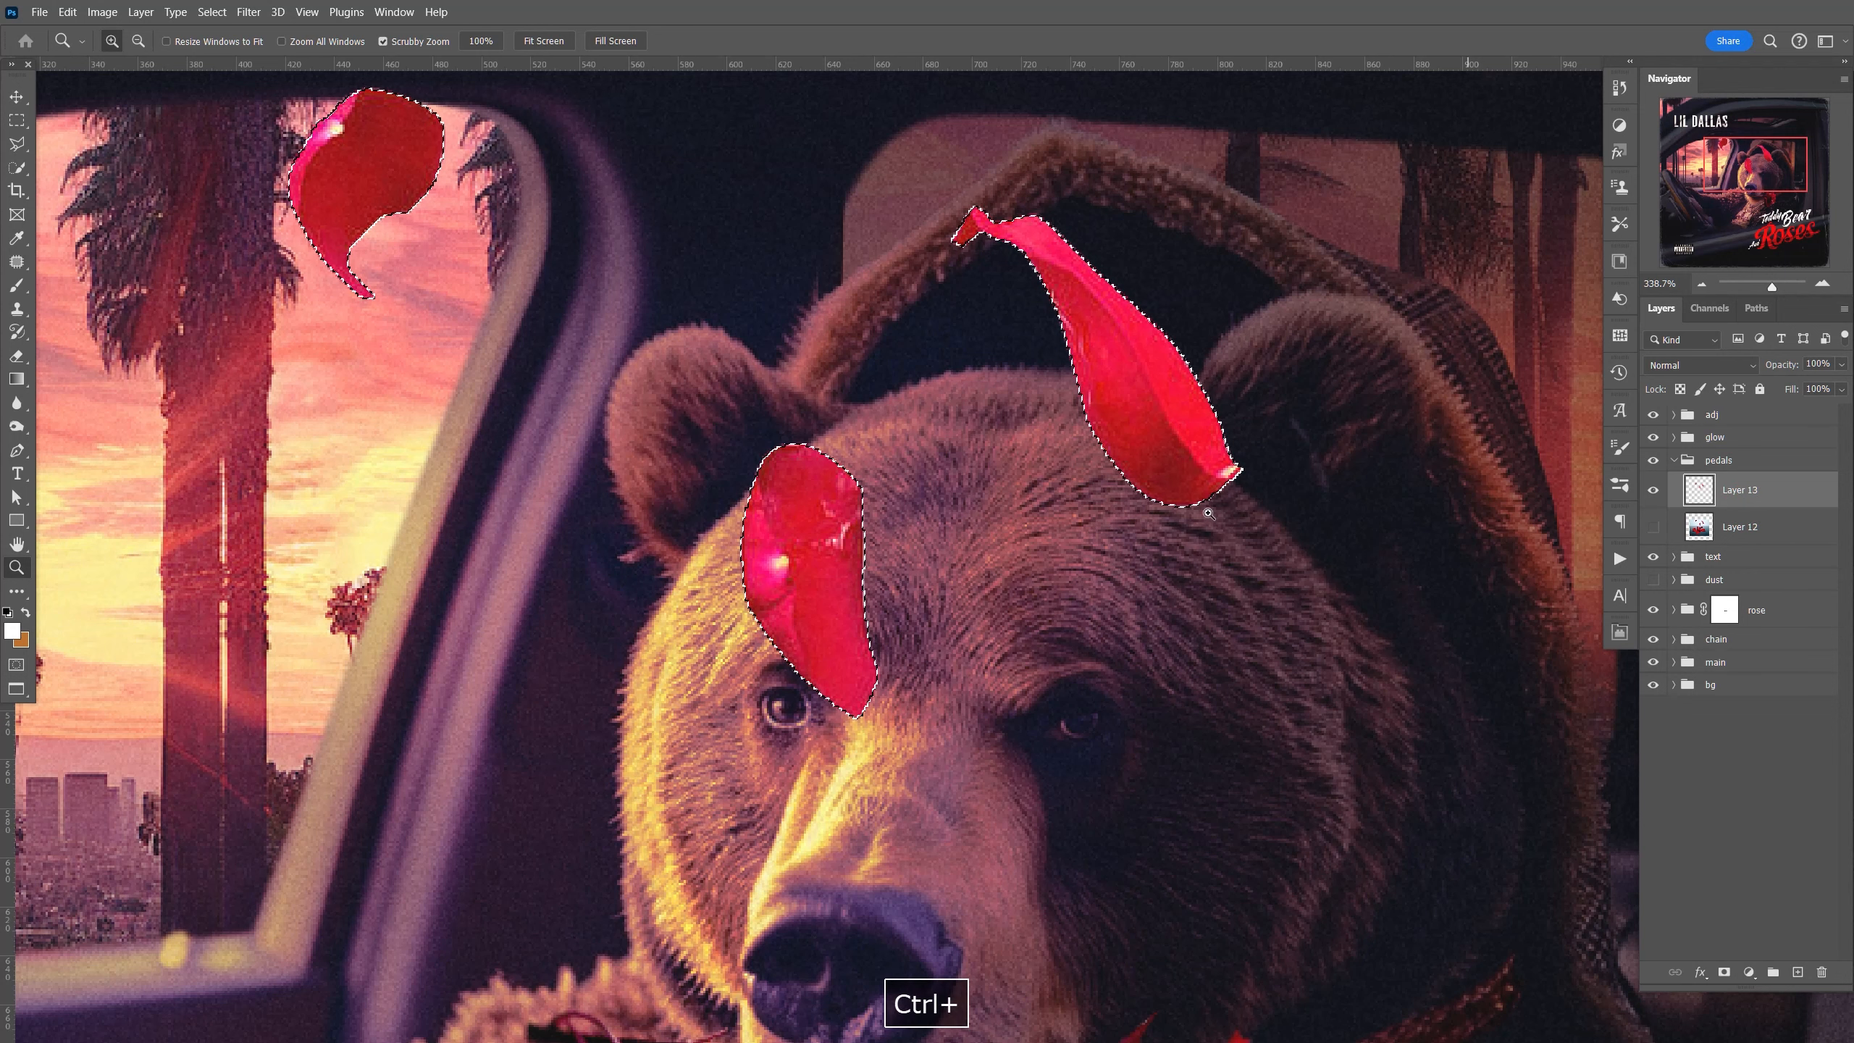
left_click(211, 12)
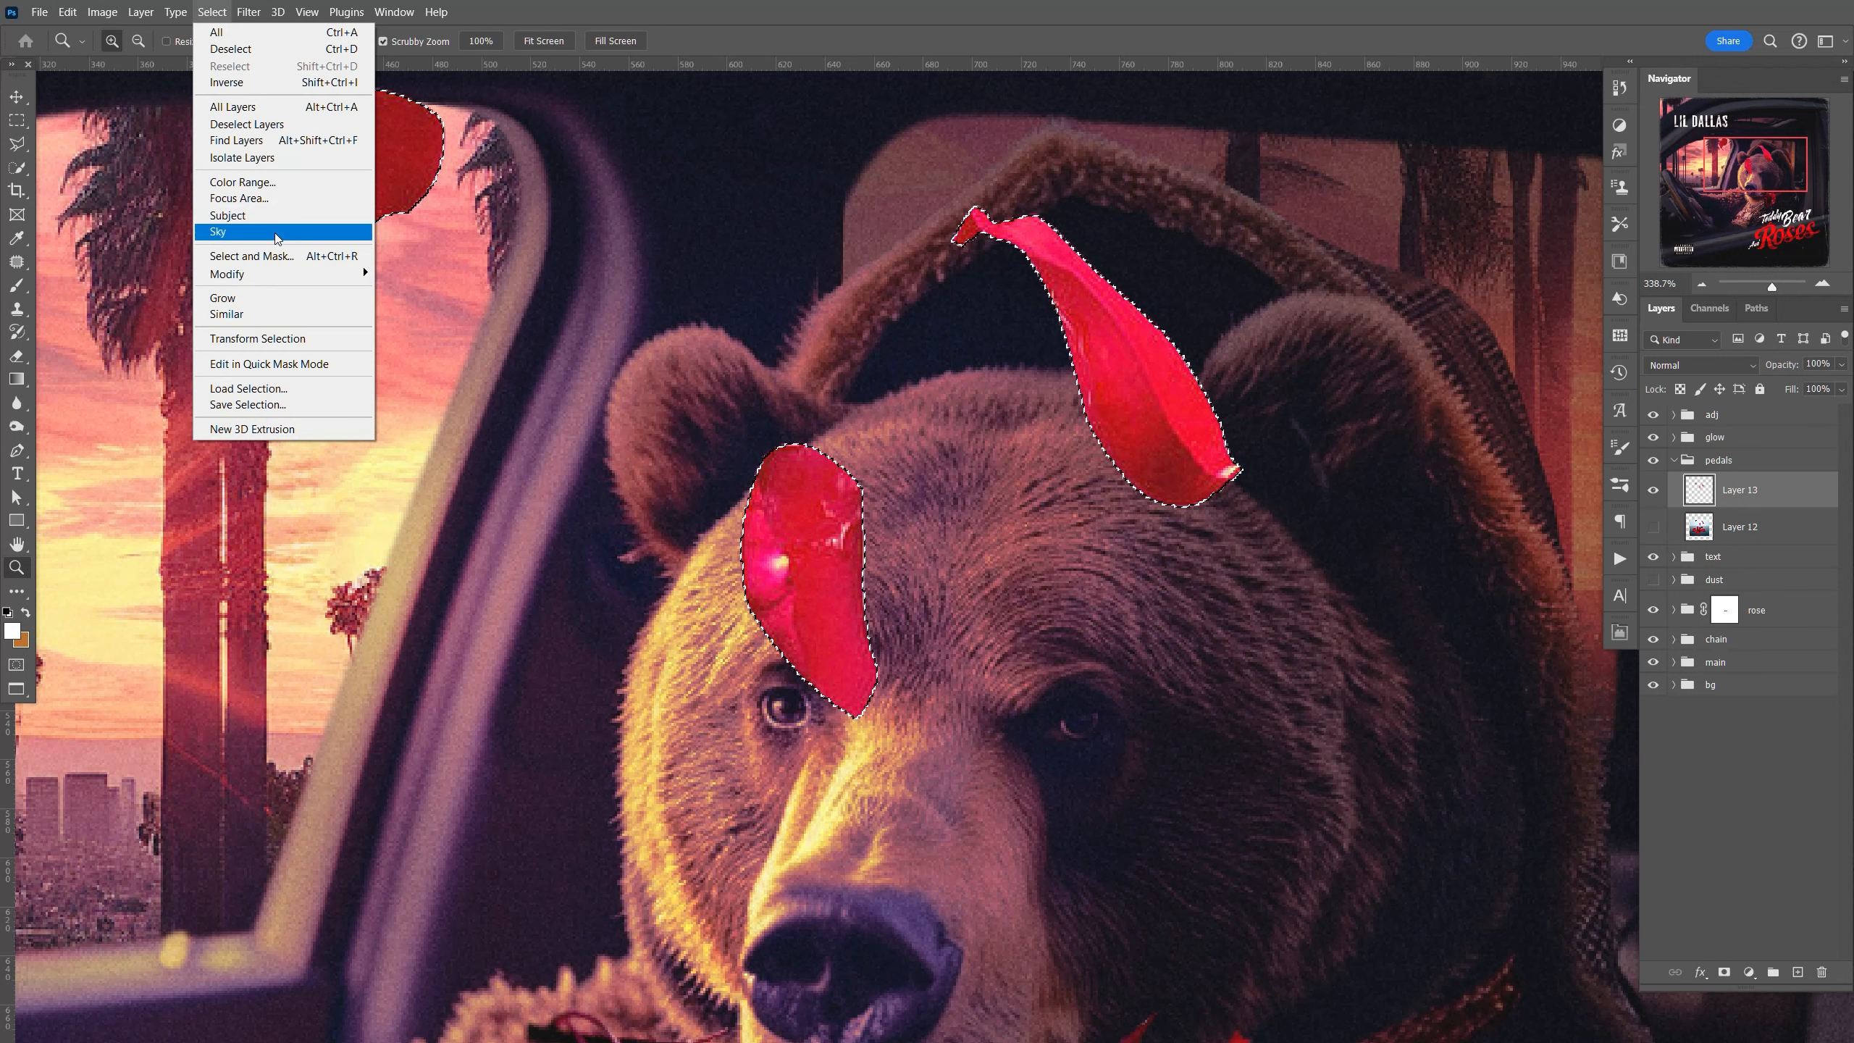
mouse_move(289, 272)
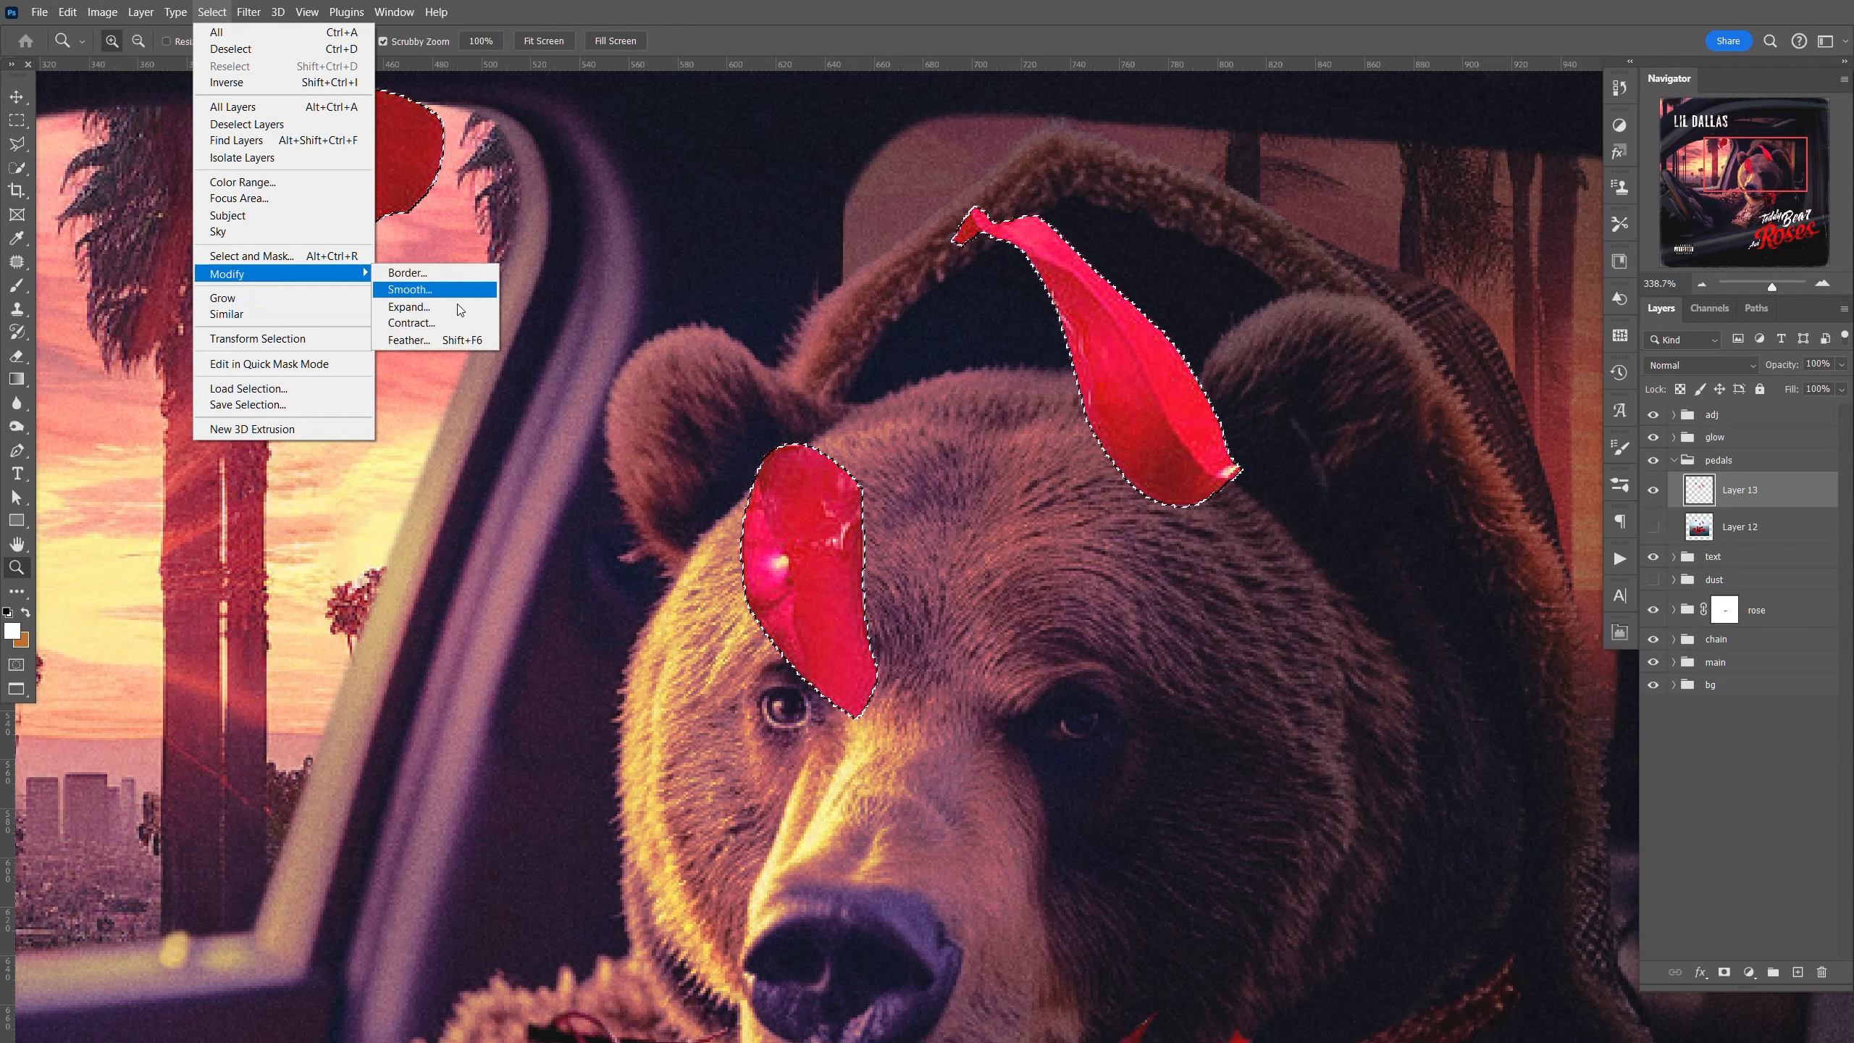
left_click(457, 322)
key("Return")
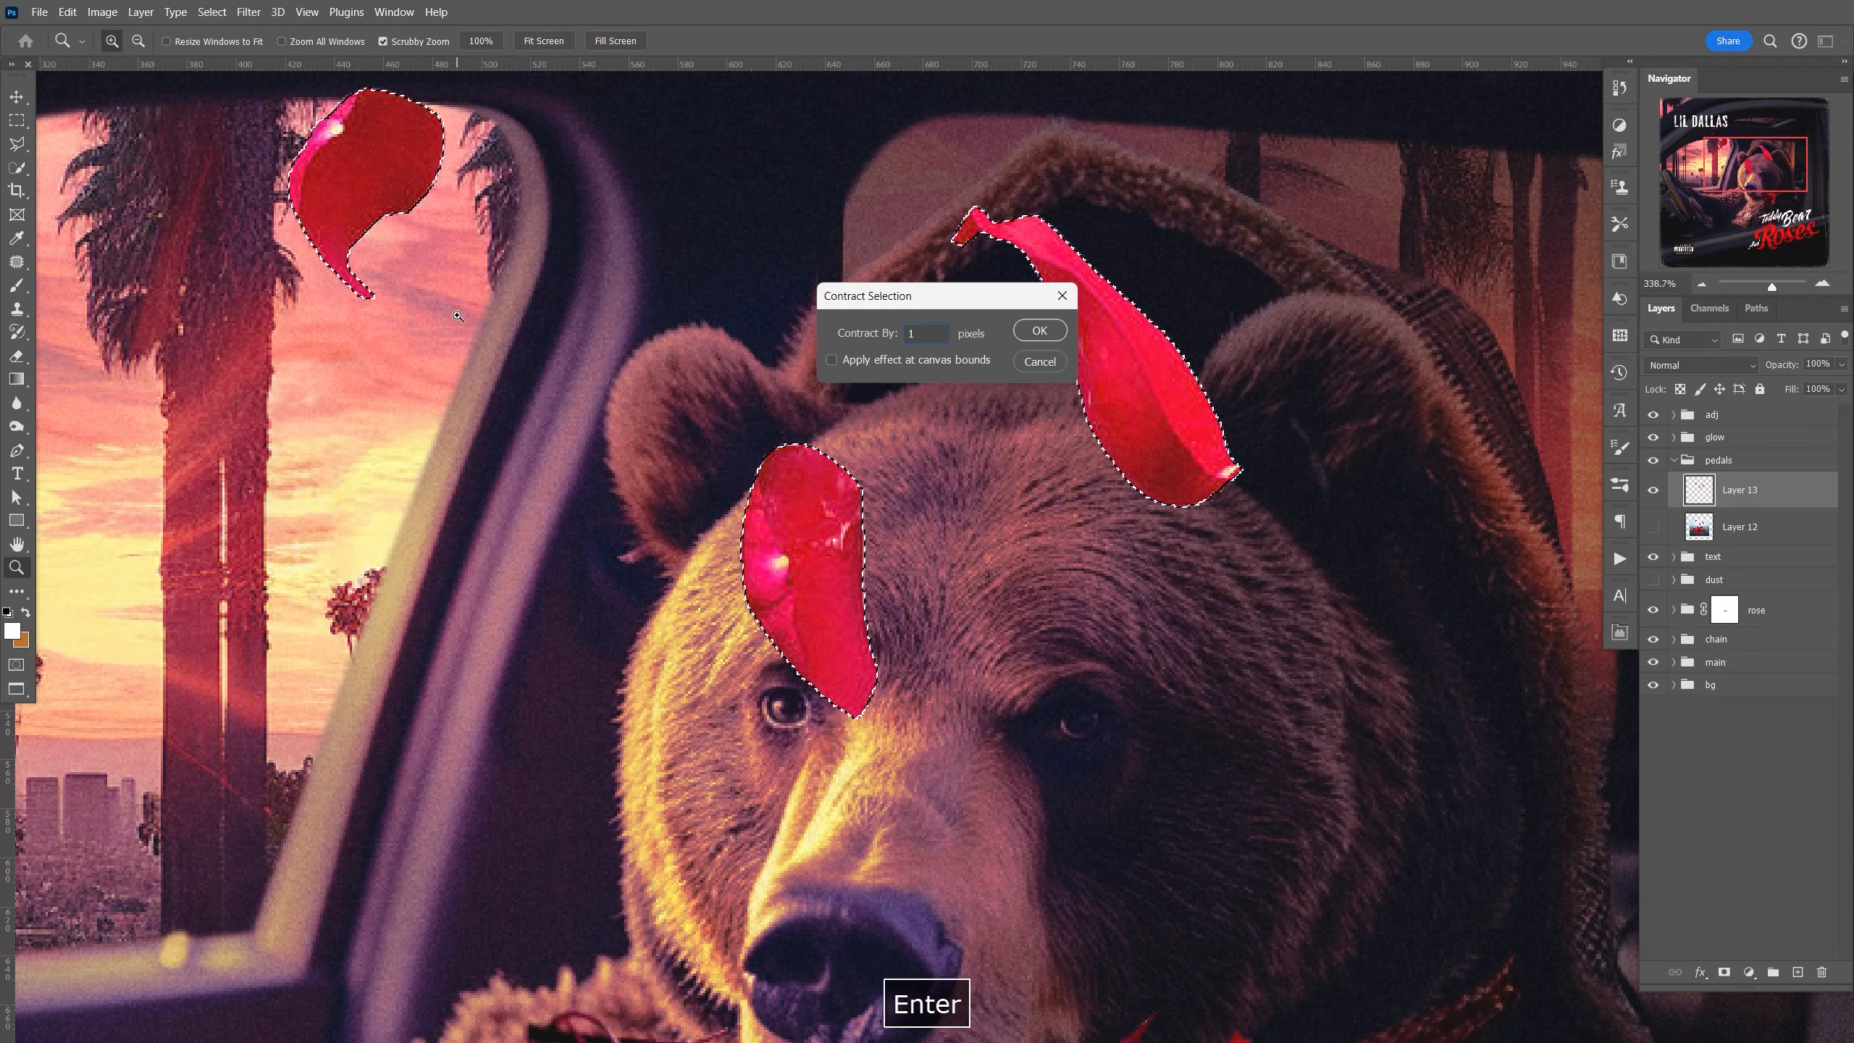
Copy the contracted petal selection to a new layer and delete the untrimmed petal layer.
key("ctrl+j")
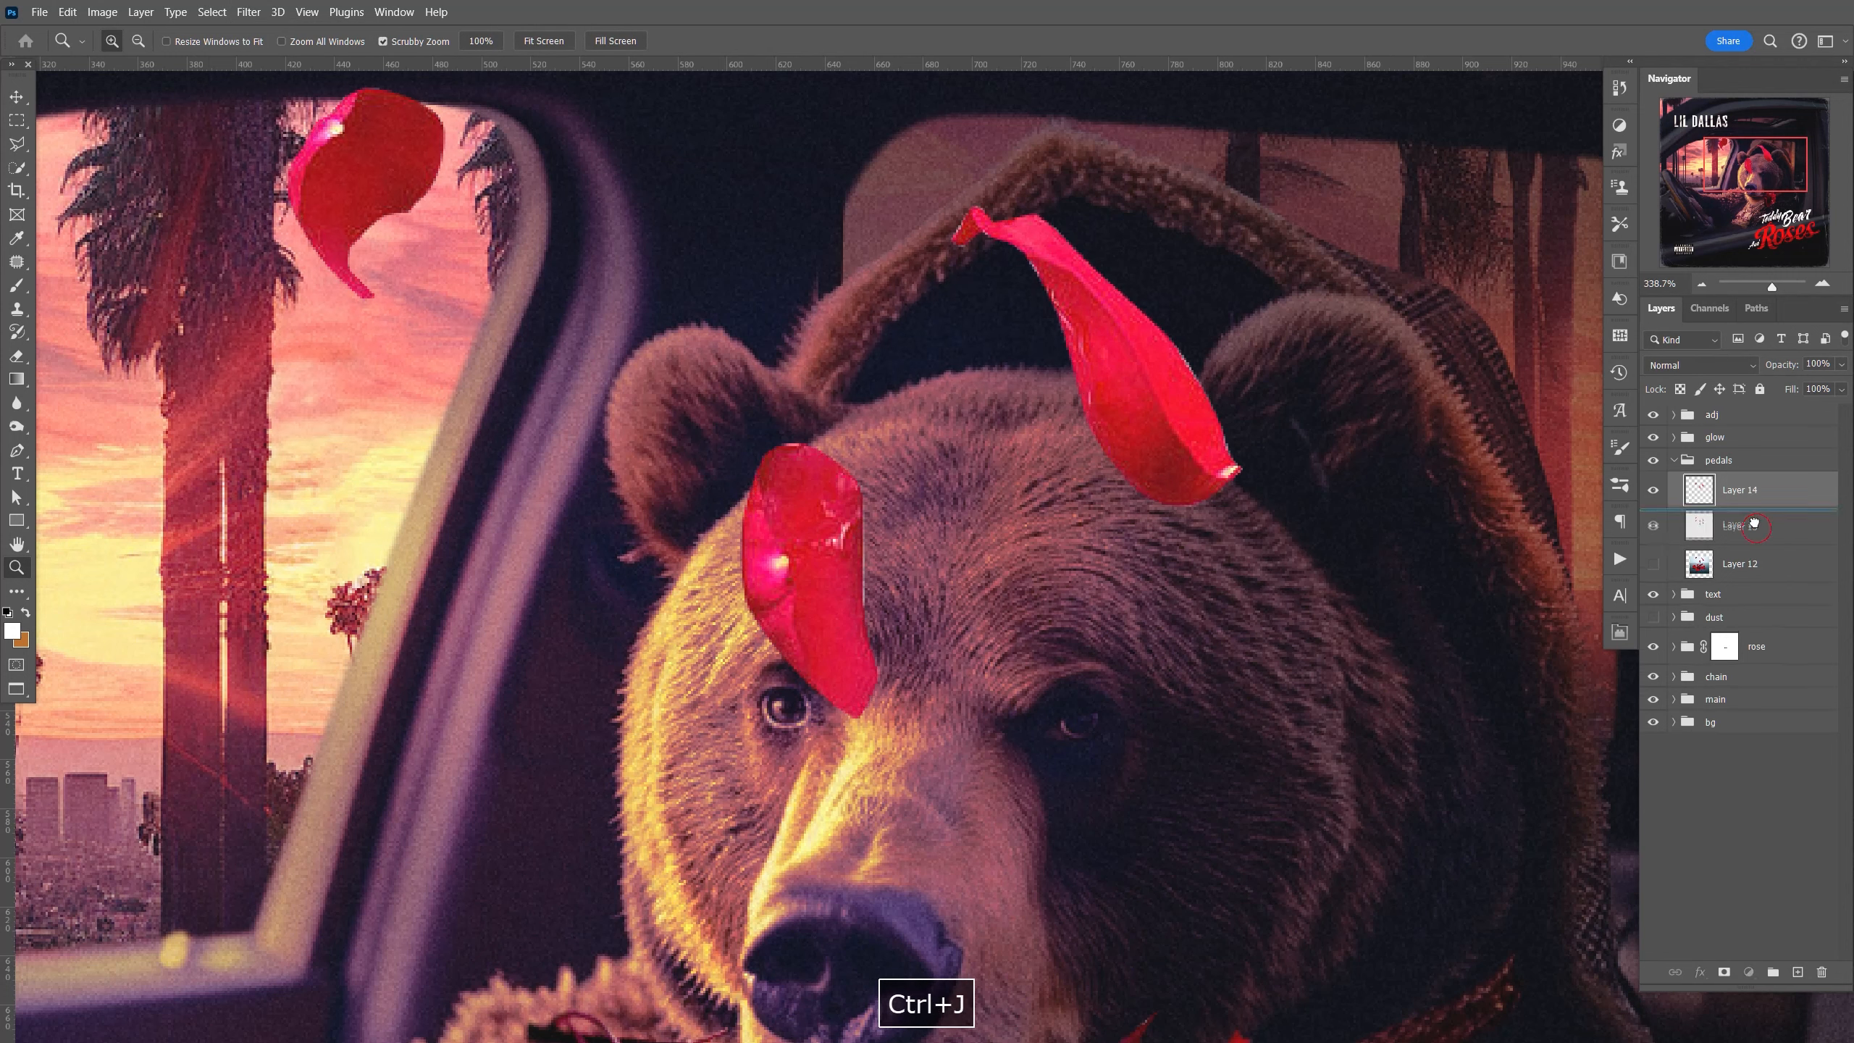
left_click(1754, 524)
key("Delete")
Lasso the long petal over the bear's hood, cut it to its own layer, and reselect the remaining petals' layer.
left_click(1740, 490)
key("ctrl+1")
key("l")
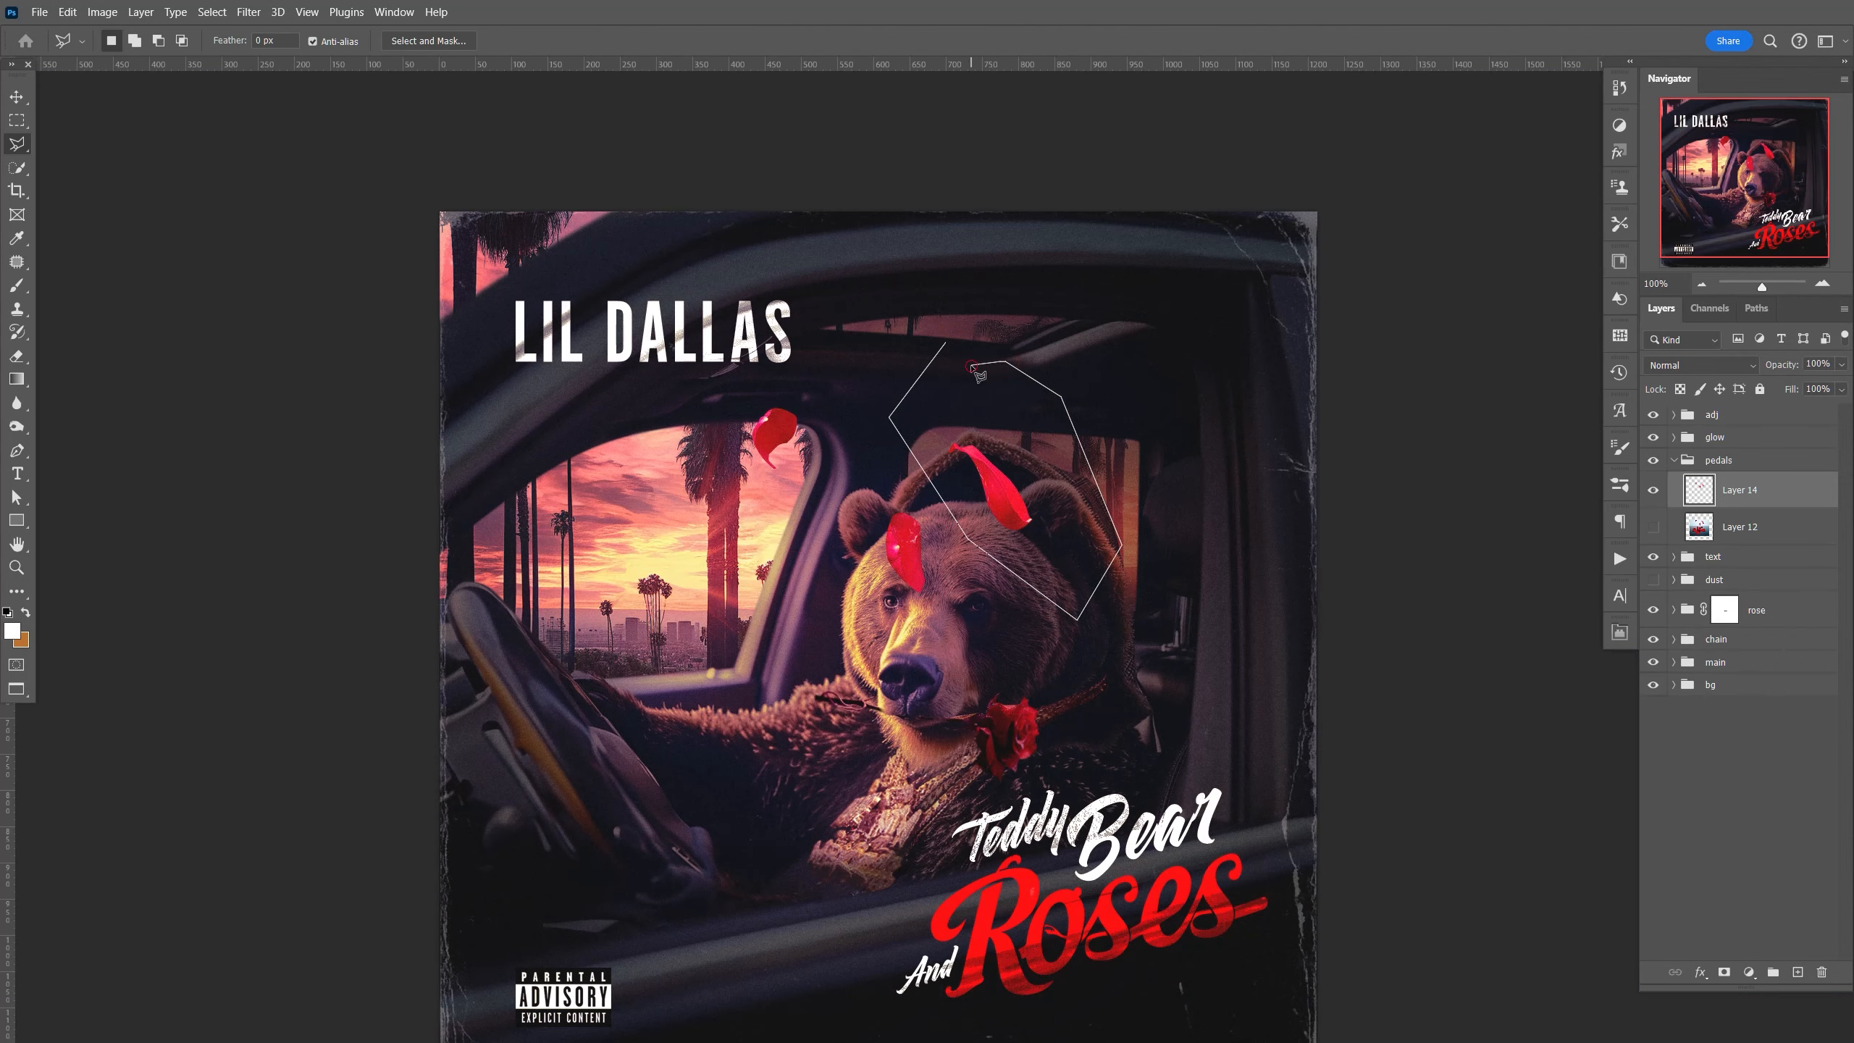
key("ctrl+shift+j")
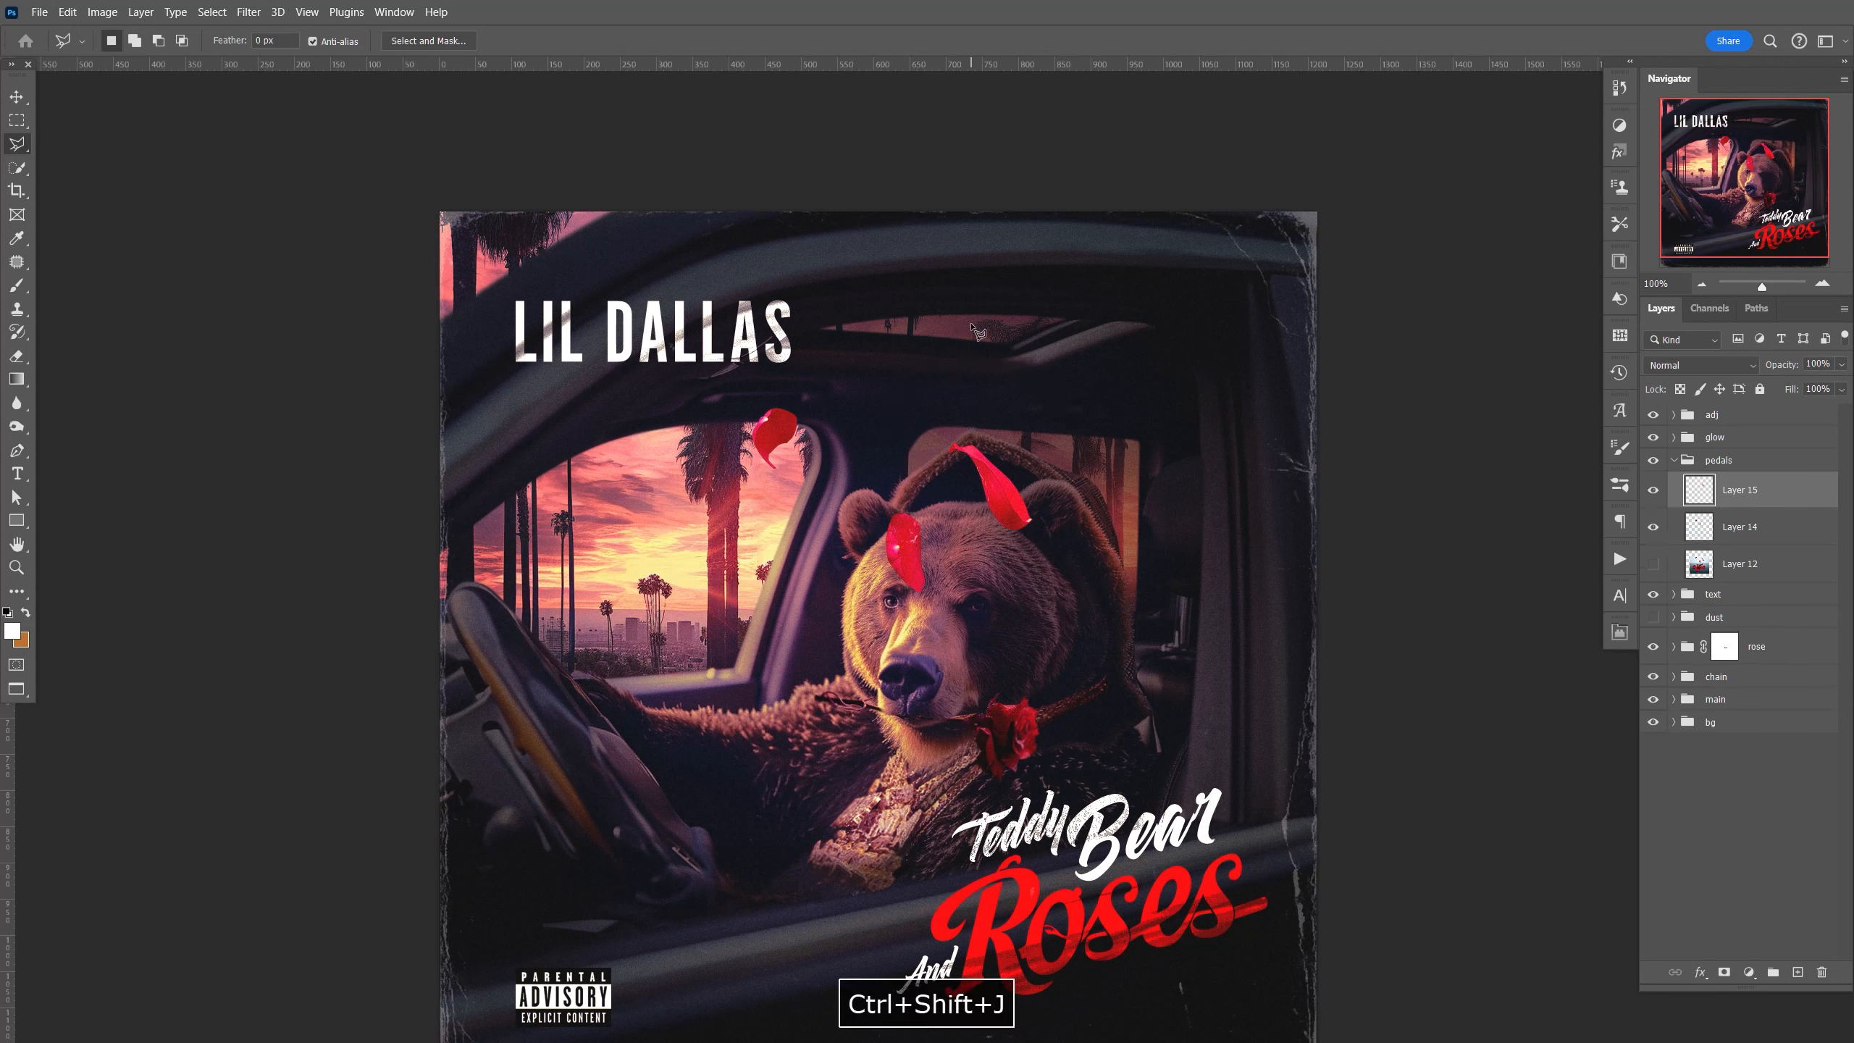
left_click(1748, 532)
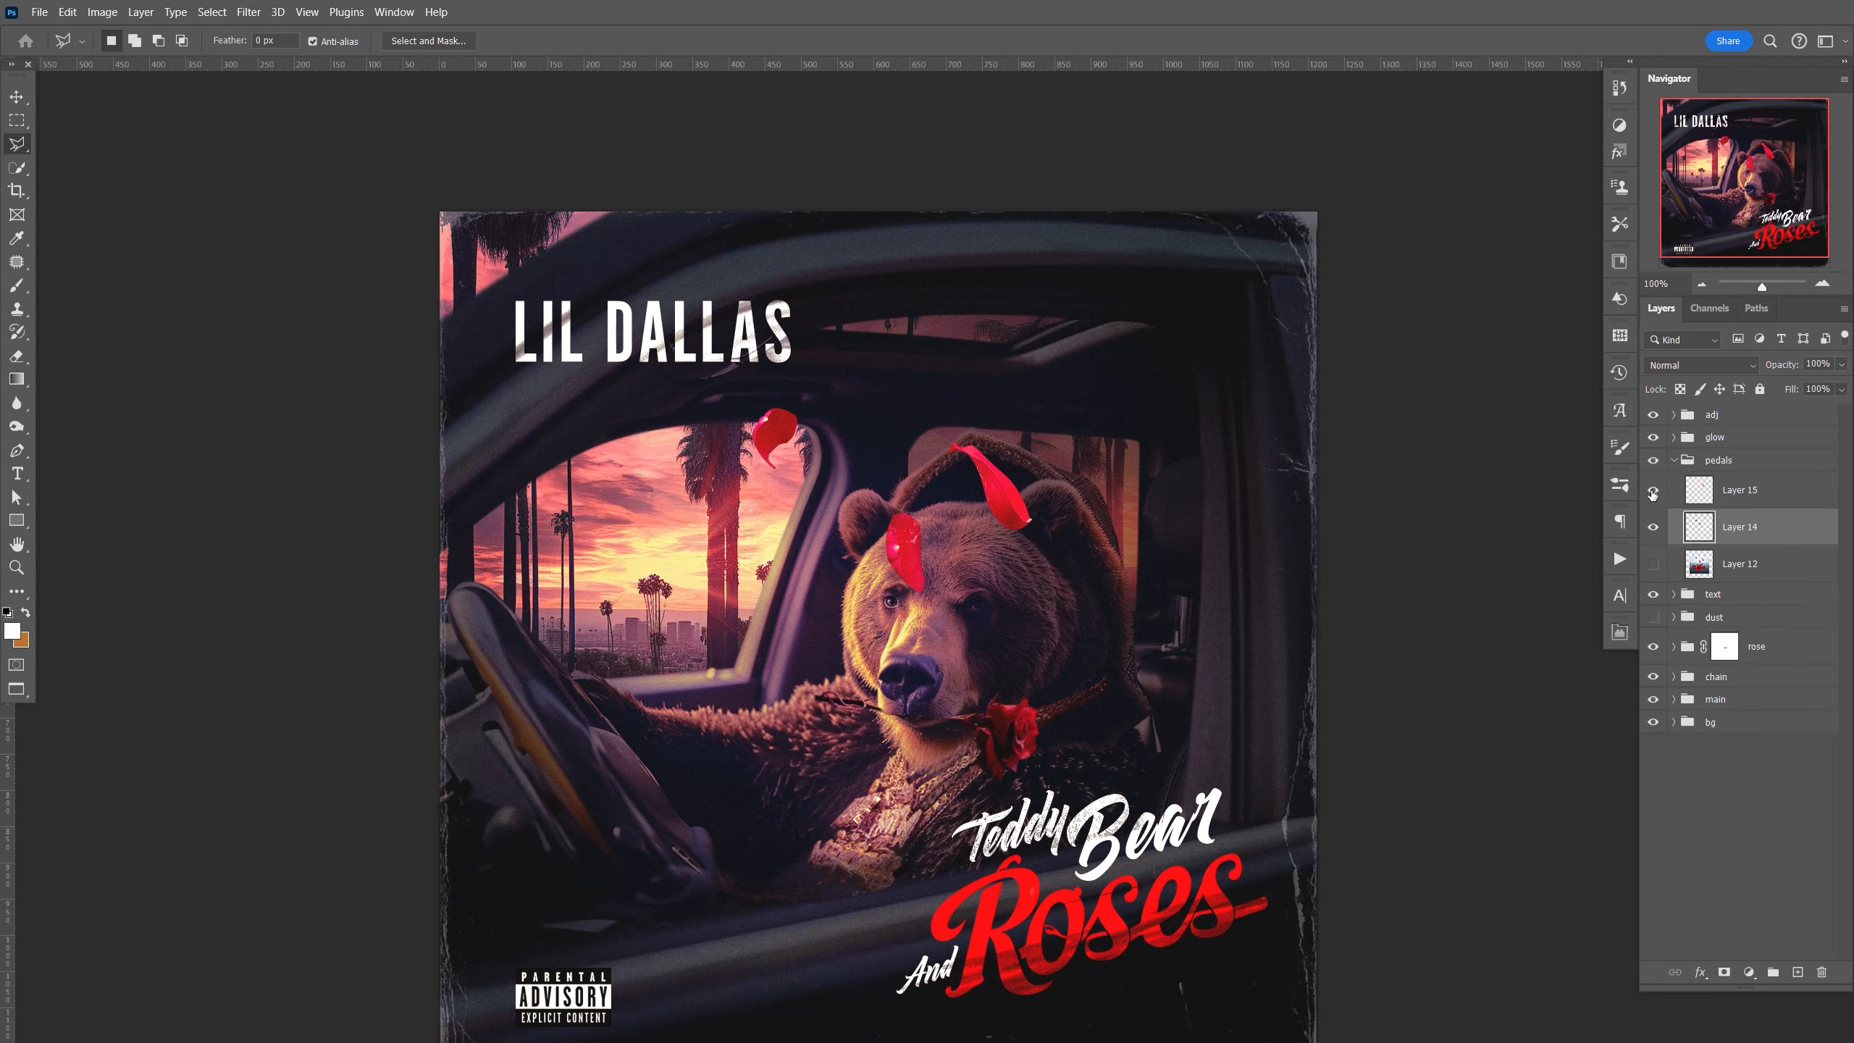
Cut the petal over the bear's forehead onto its own layer and toggle the petal layers' visibility to check the separation.
left_click(1753, 503)
left_click(1725, 543)
key("ctrl+shift+j")
left_click_drag(1654, 489, 1657, 574)
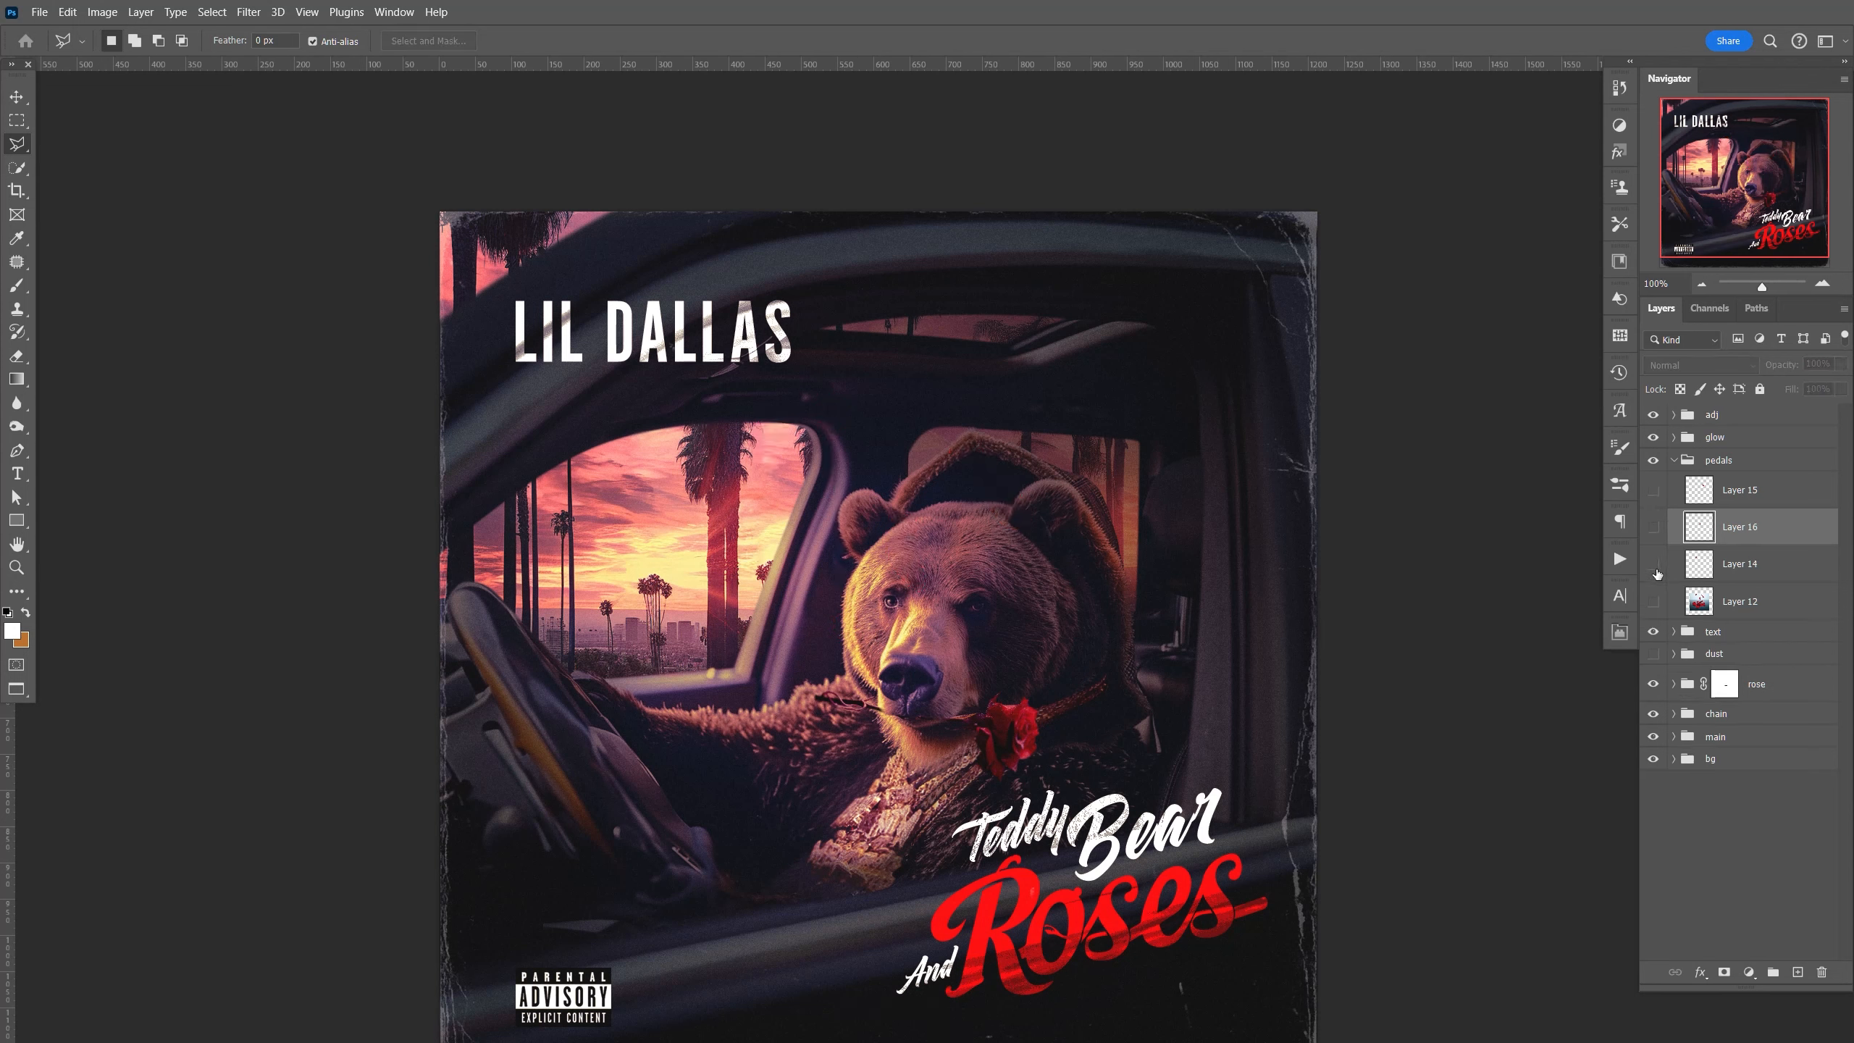
Move the car-window petal to the pillar at the cover's upper right and the forehead petal down beside the steering wheel.
left_click(1744, 572)
key("v")
left_click_drag(774, 439, 1202, 383)
left_click(1732, 536)
left_click_drag(905, 551, 678, 499)
left_click_drag(678, 499, 732, 560)
key("ctrl+t")
key("Return")
left_click_drag(1190, 298, 1195, 473)
Convert the petal layers to smart objects, then enlarge and rotate the upper-right petal at the cover's edge.
right_click(1736, 525)
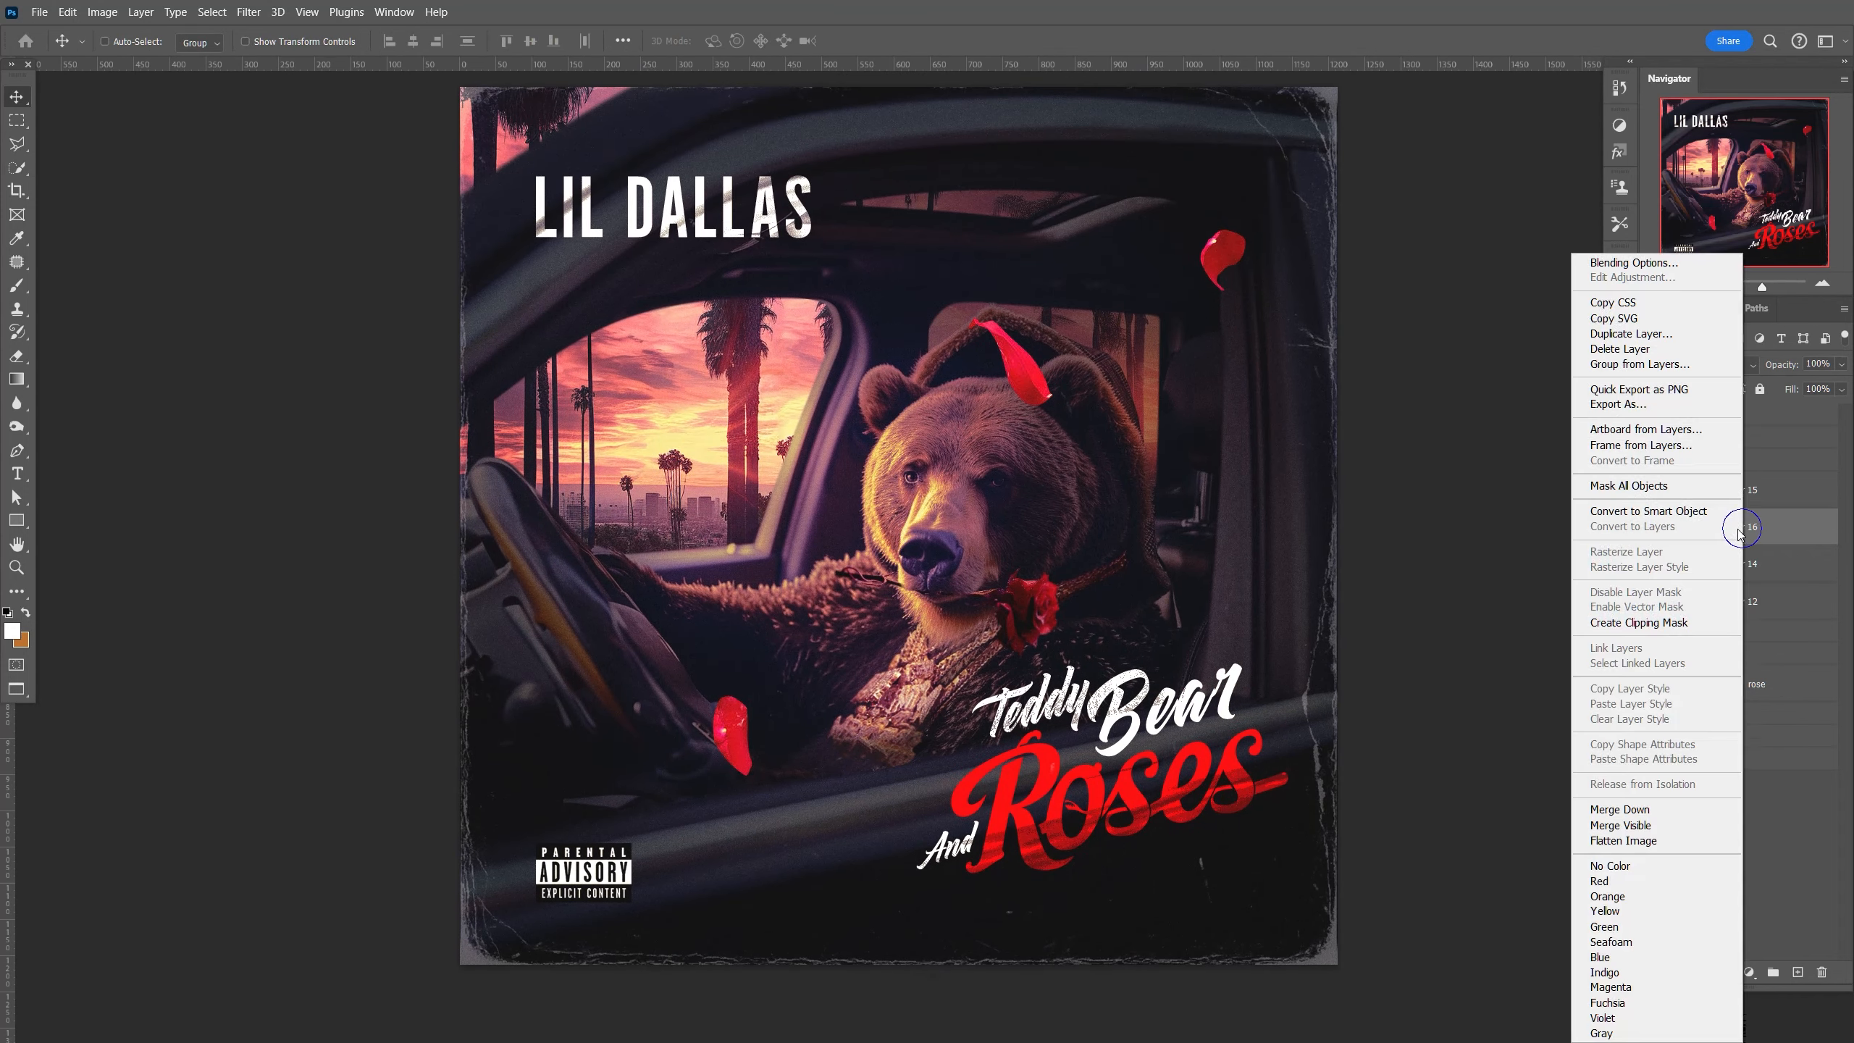
left_click(1687, 512)
key("ctrl+t")
left_click_drag(1246, 292, 1336, 412)
left_click_drag(1372, 413, 1395, 213)
left_click_drag(1274, 375, 1272, 372)
key("Return")
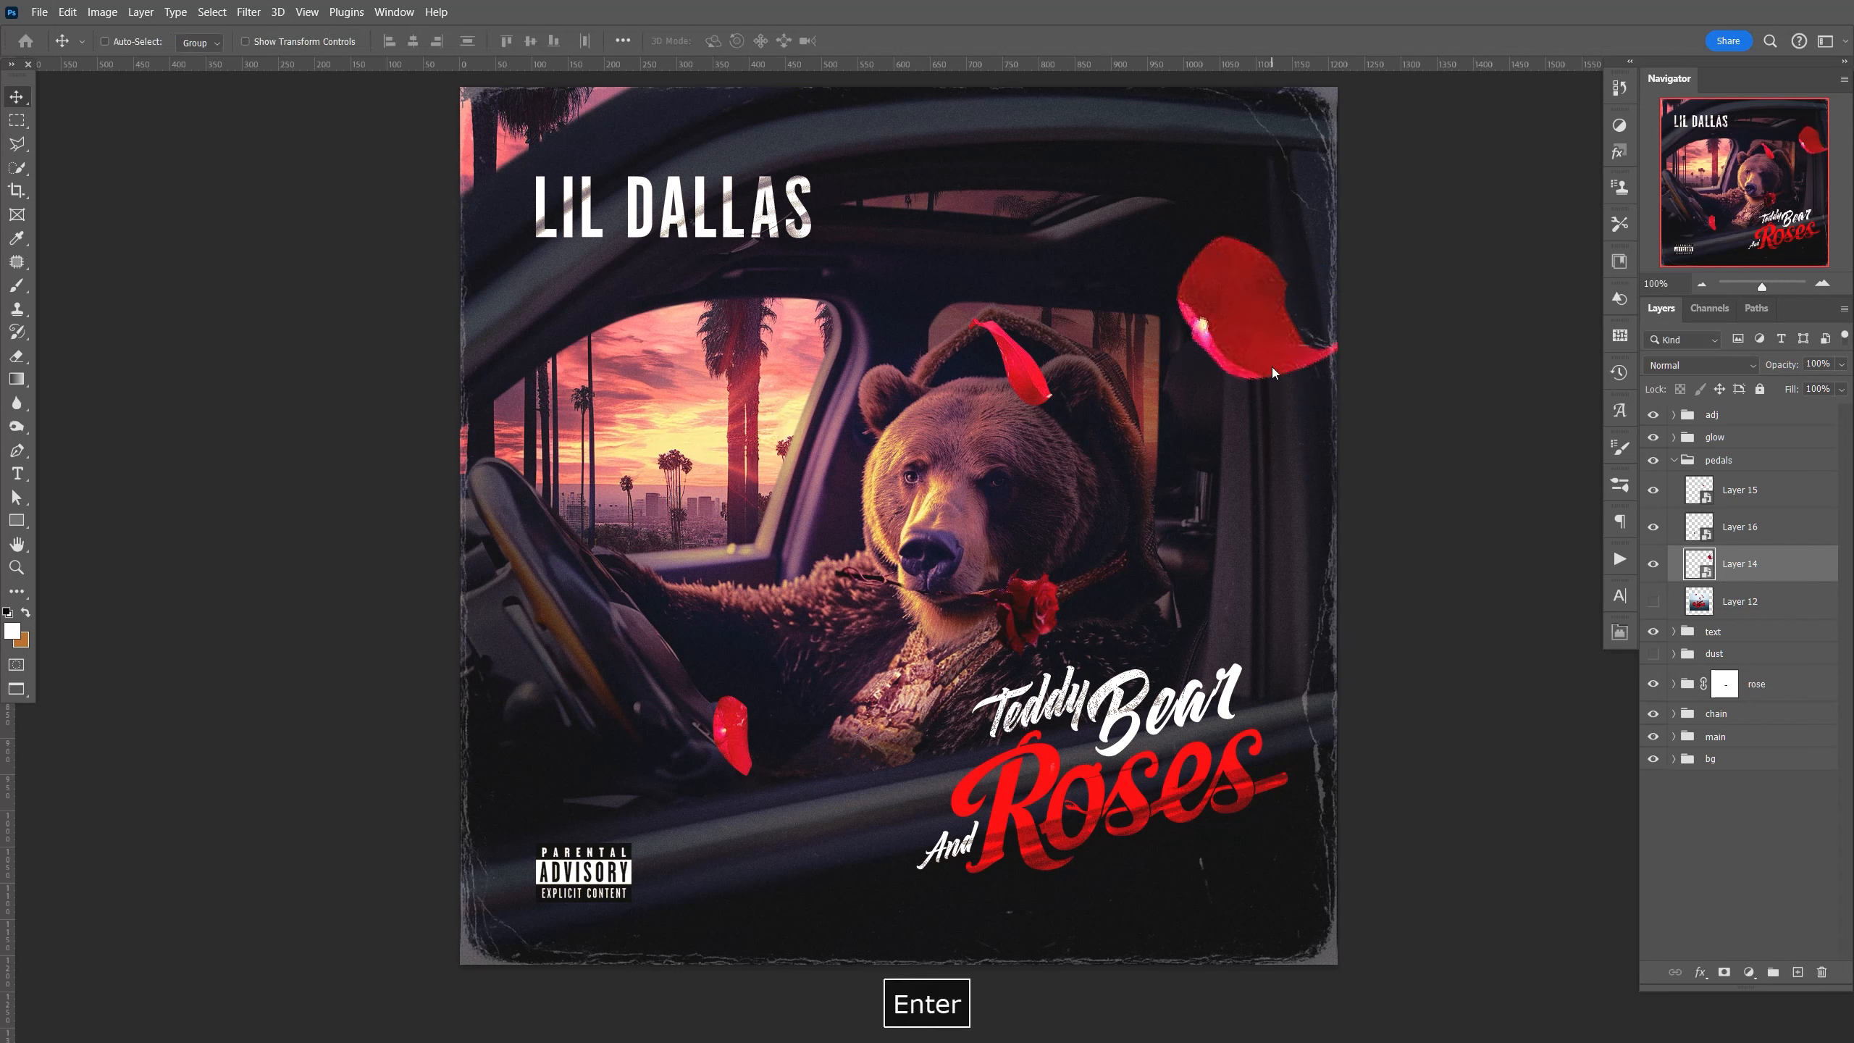
Apply a Box Blur with a radius of 8 pixels to the enlarged upper-right petal.
left_click(249, 12)
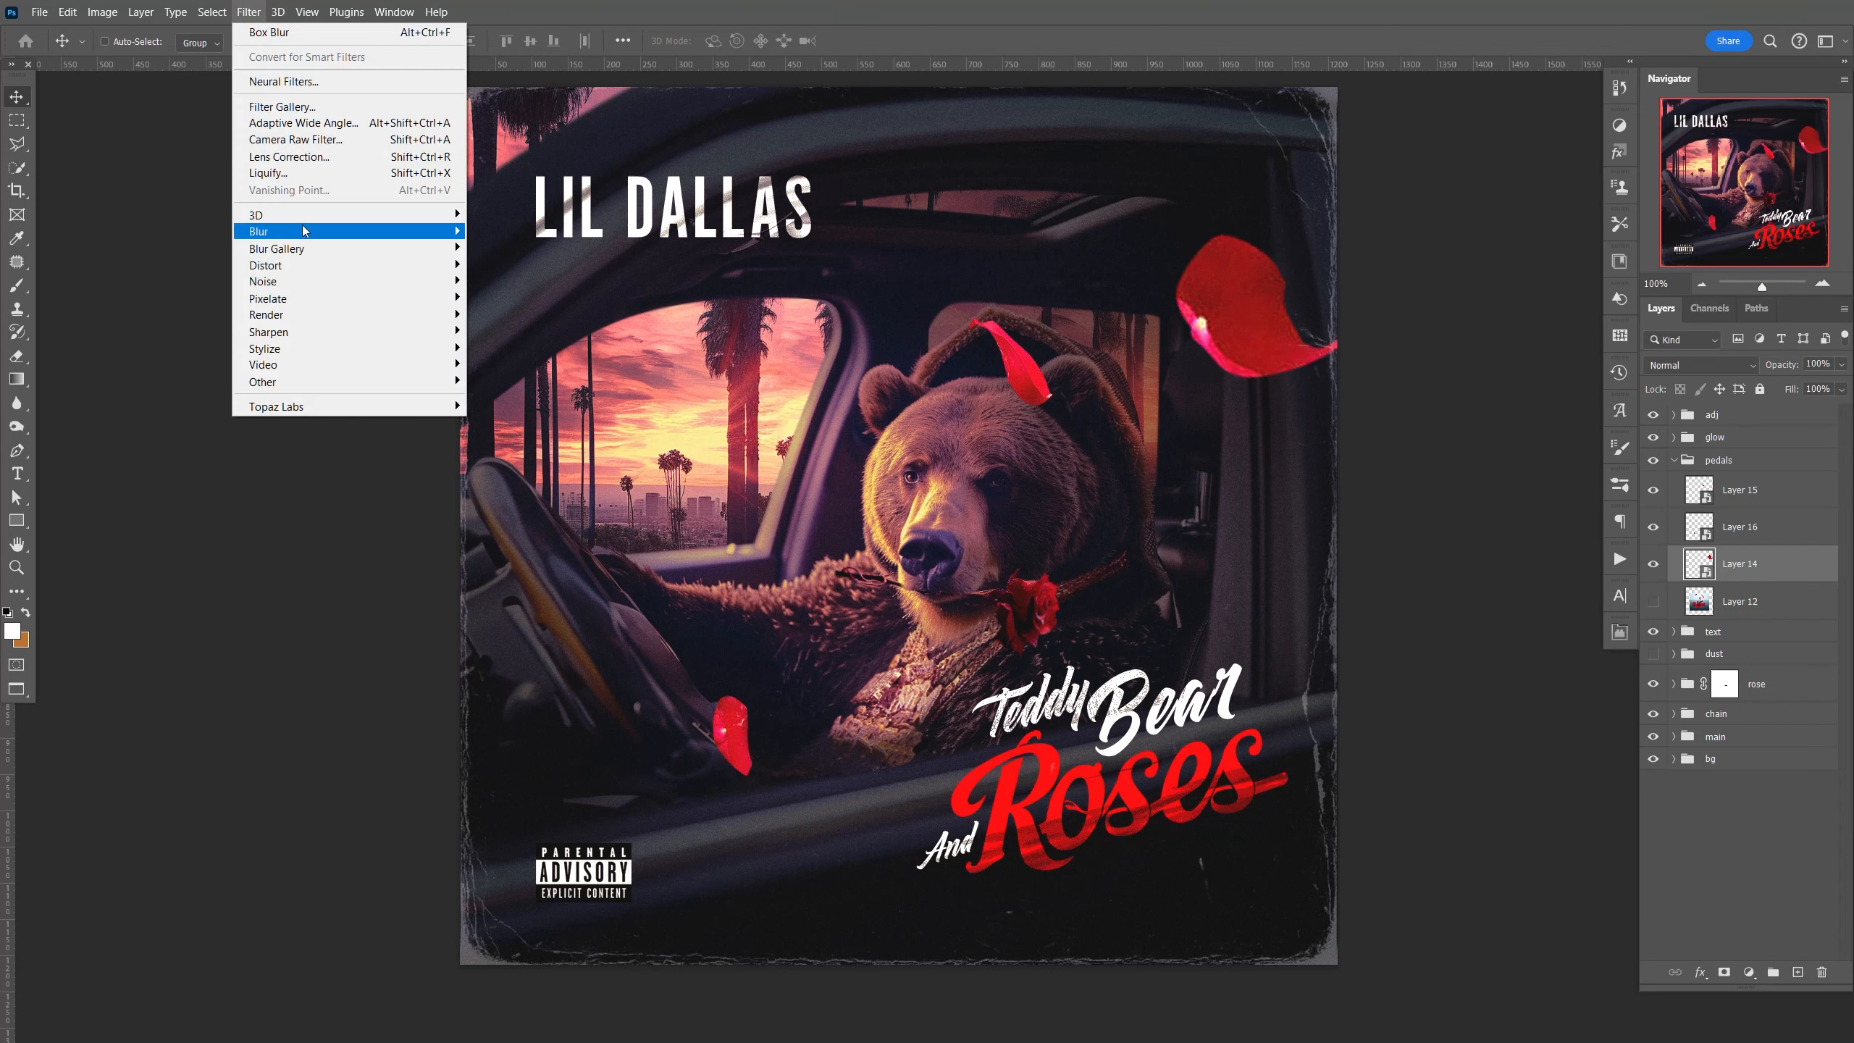
mouse_move(260, 232)
left_click(520, 283)
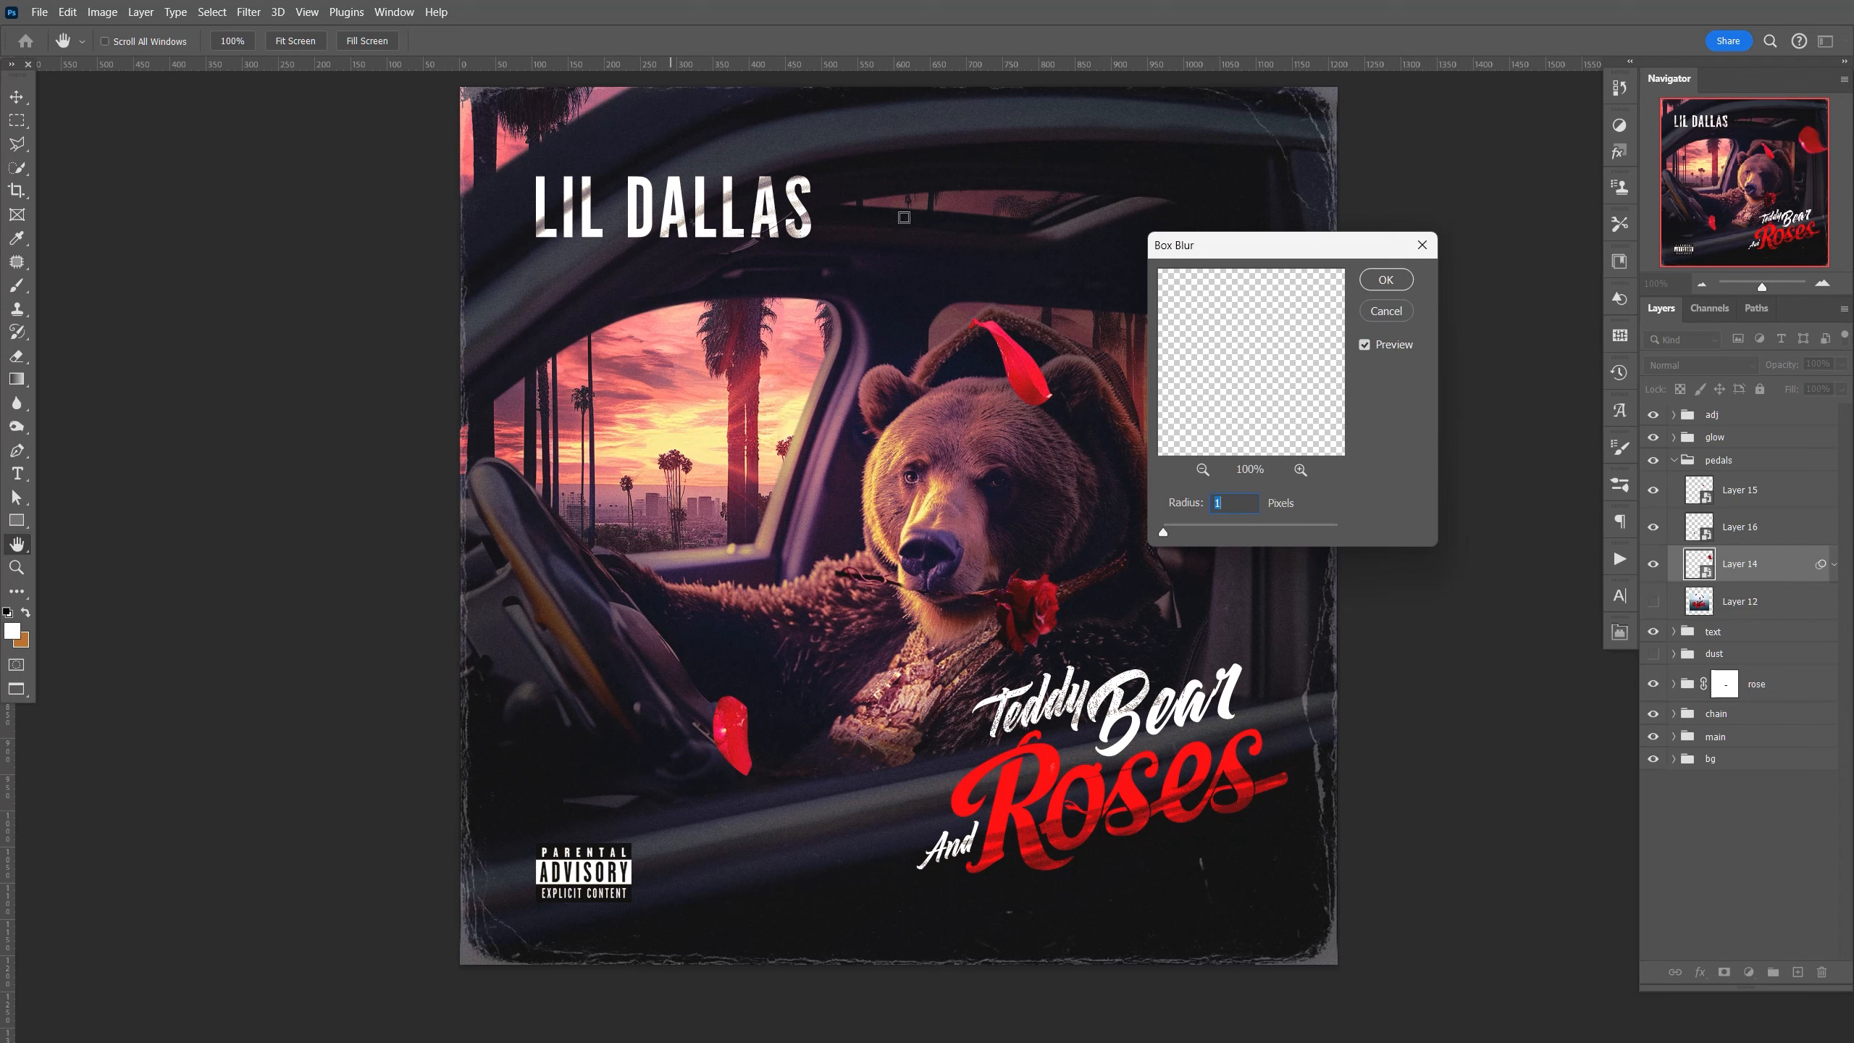
left_click_drag(1243, 242, 1371, 417)
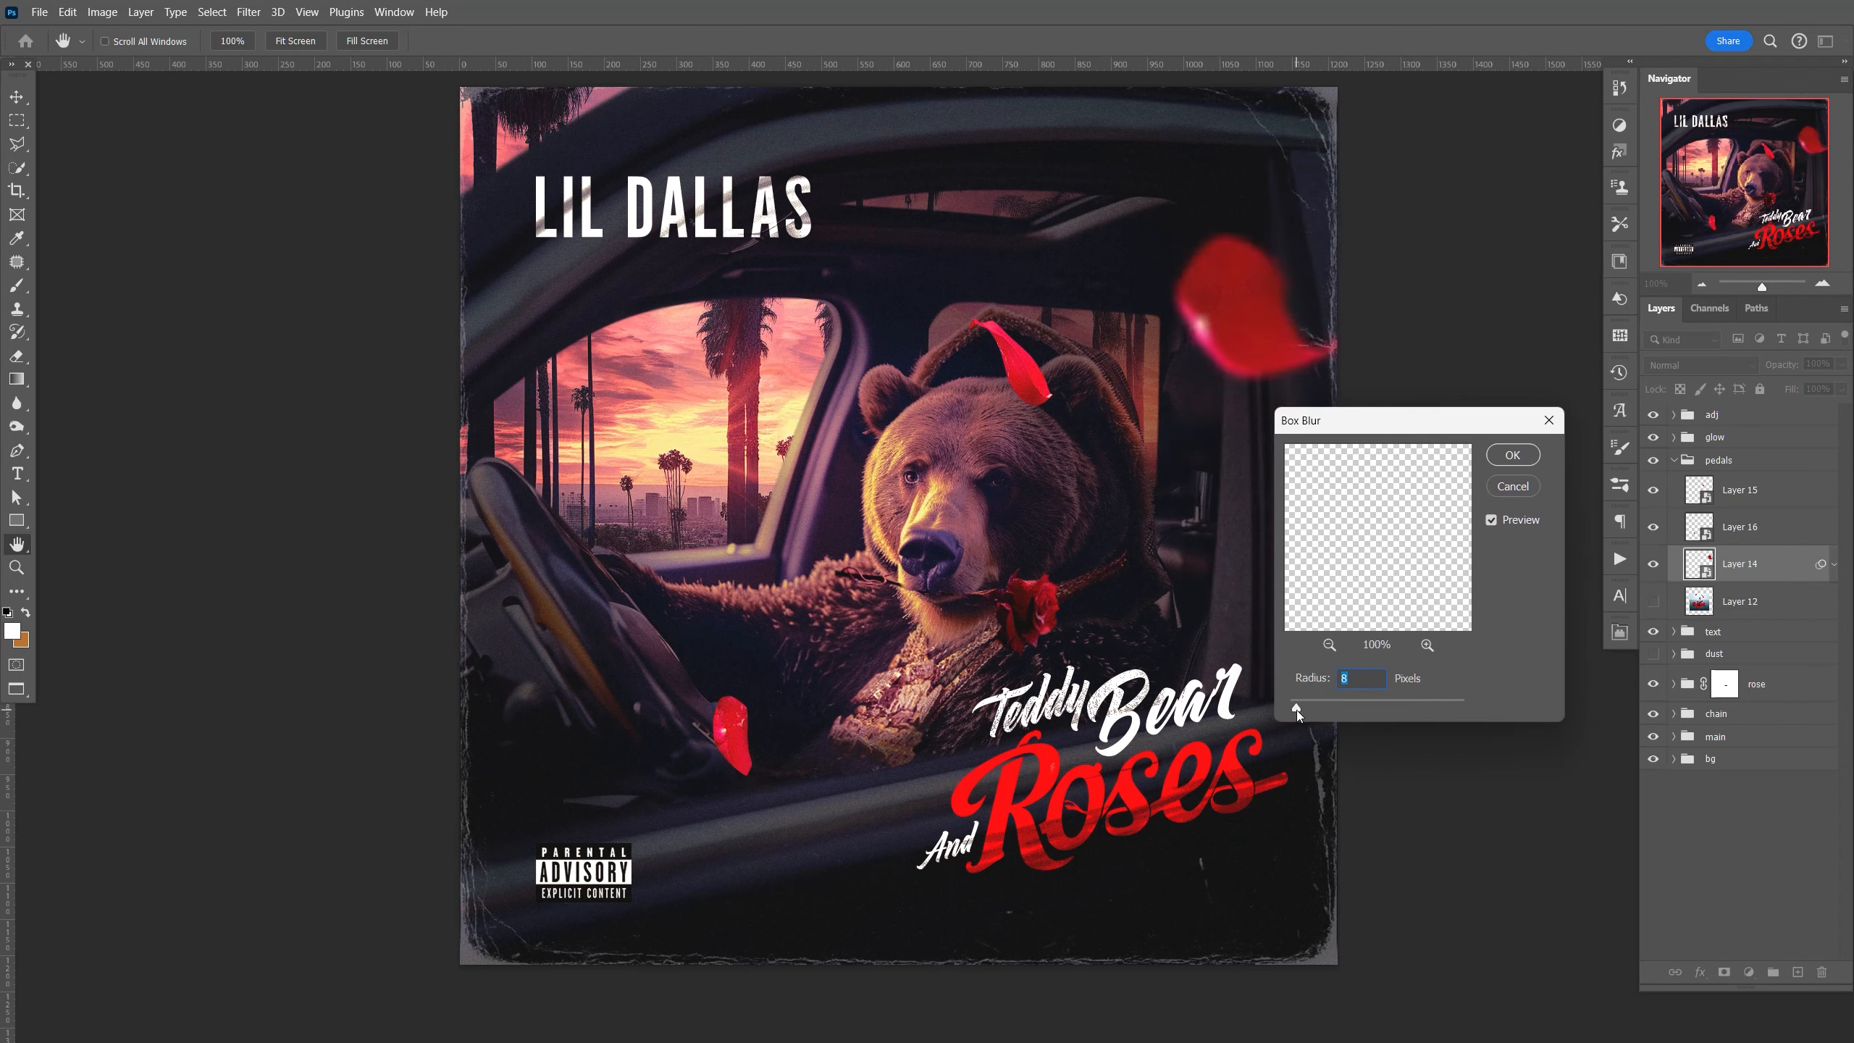
left_click(1508, 464)
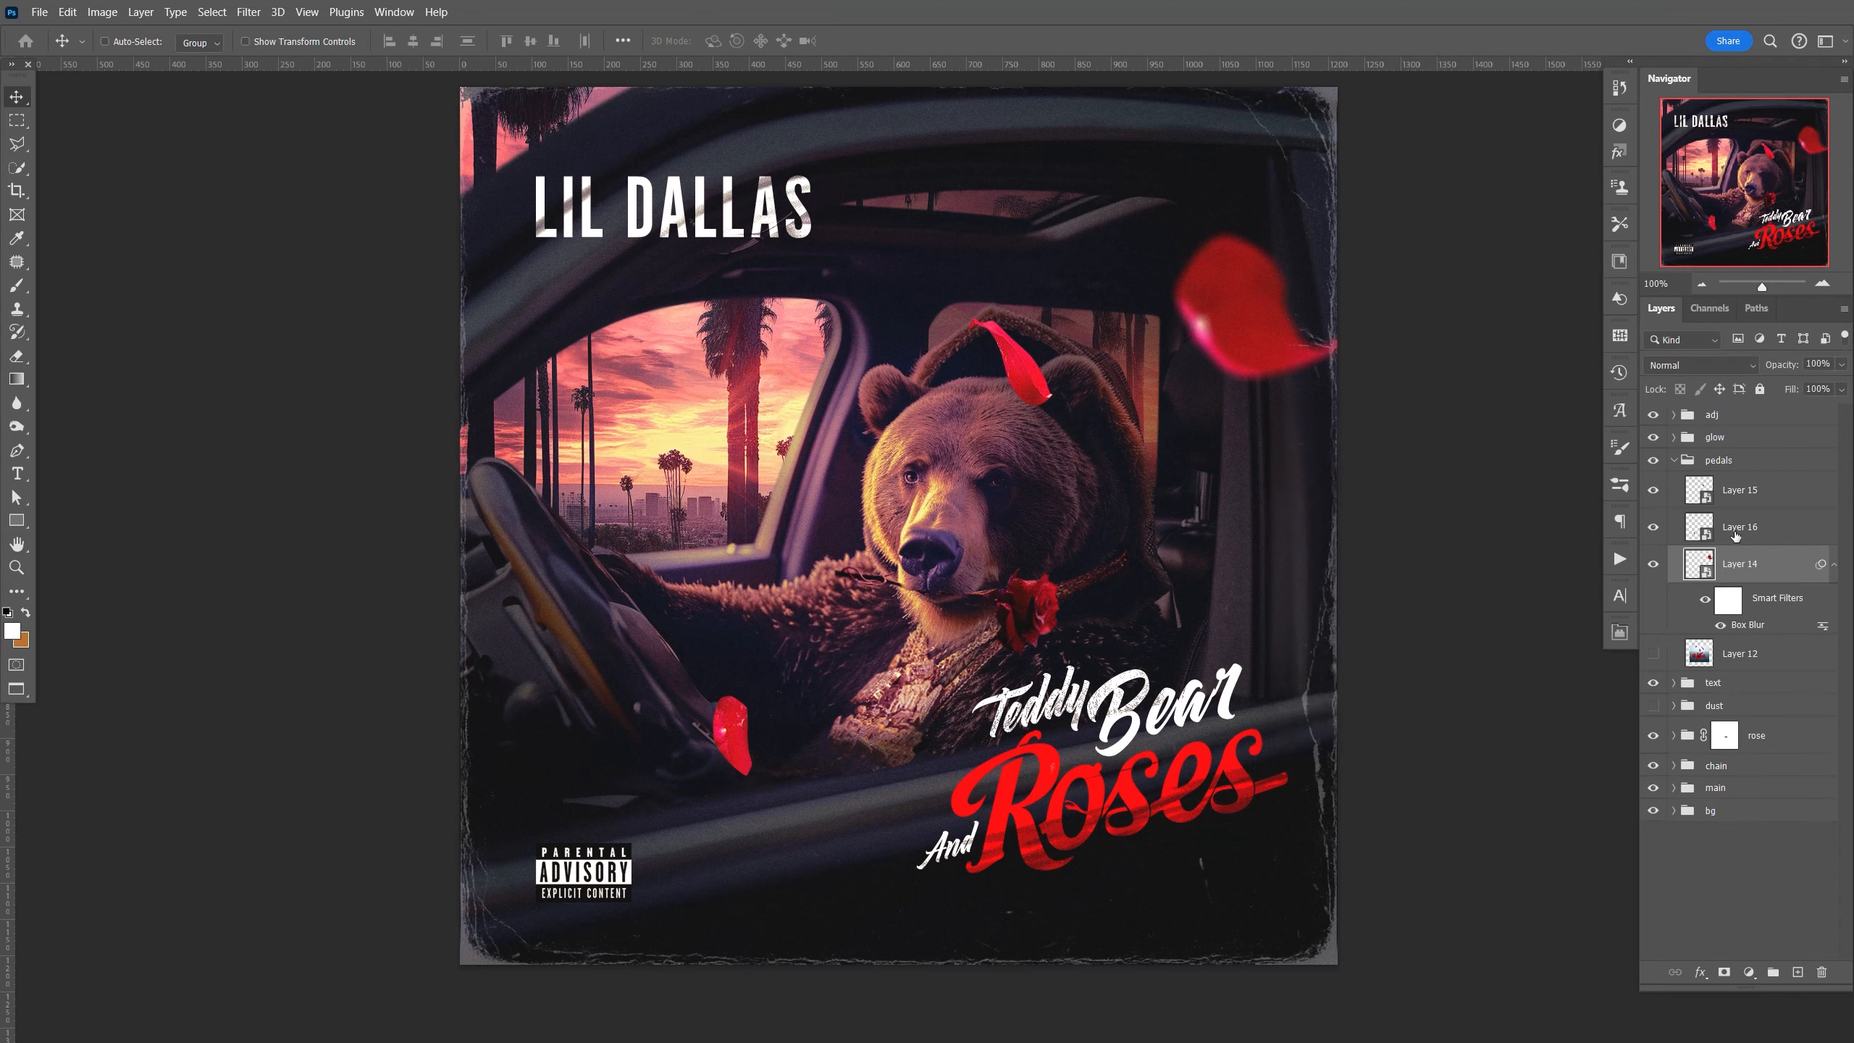
Shift the small lower petal slightly down and right, and place the long petal enlarged at the cover's left edge.
left_click(1741, 526)
left_click_drag(765, 774, 826, 817)
left_click(1740, 490)
left_click_drag(1161, 431, 789, 562)
key("ctrl+t")
left_click_drag(620, 457, 606, 486)
key("Return")
Apply a Box Blur to the long petal at the left edge and set its radius to 4 pixels.
left_click(248, 12)
mouse_move(410, 233)
left_click(502, 281)
left_click(1509, 456)
left_click_drag(1406, 942, 1303, 635)
double_click(1760, 554)
type("4")
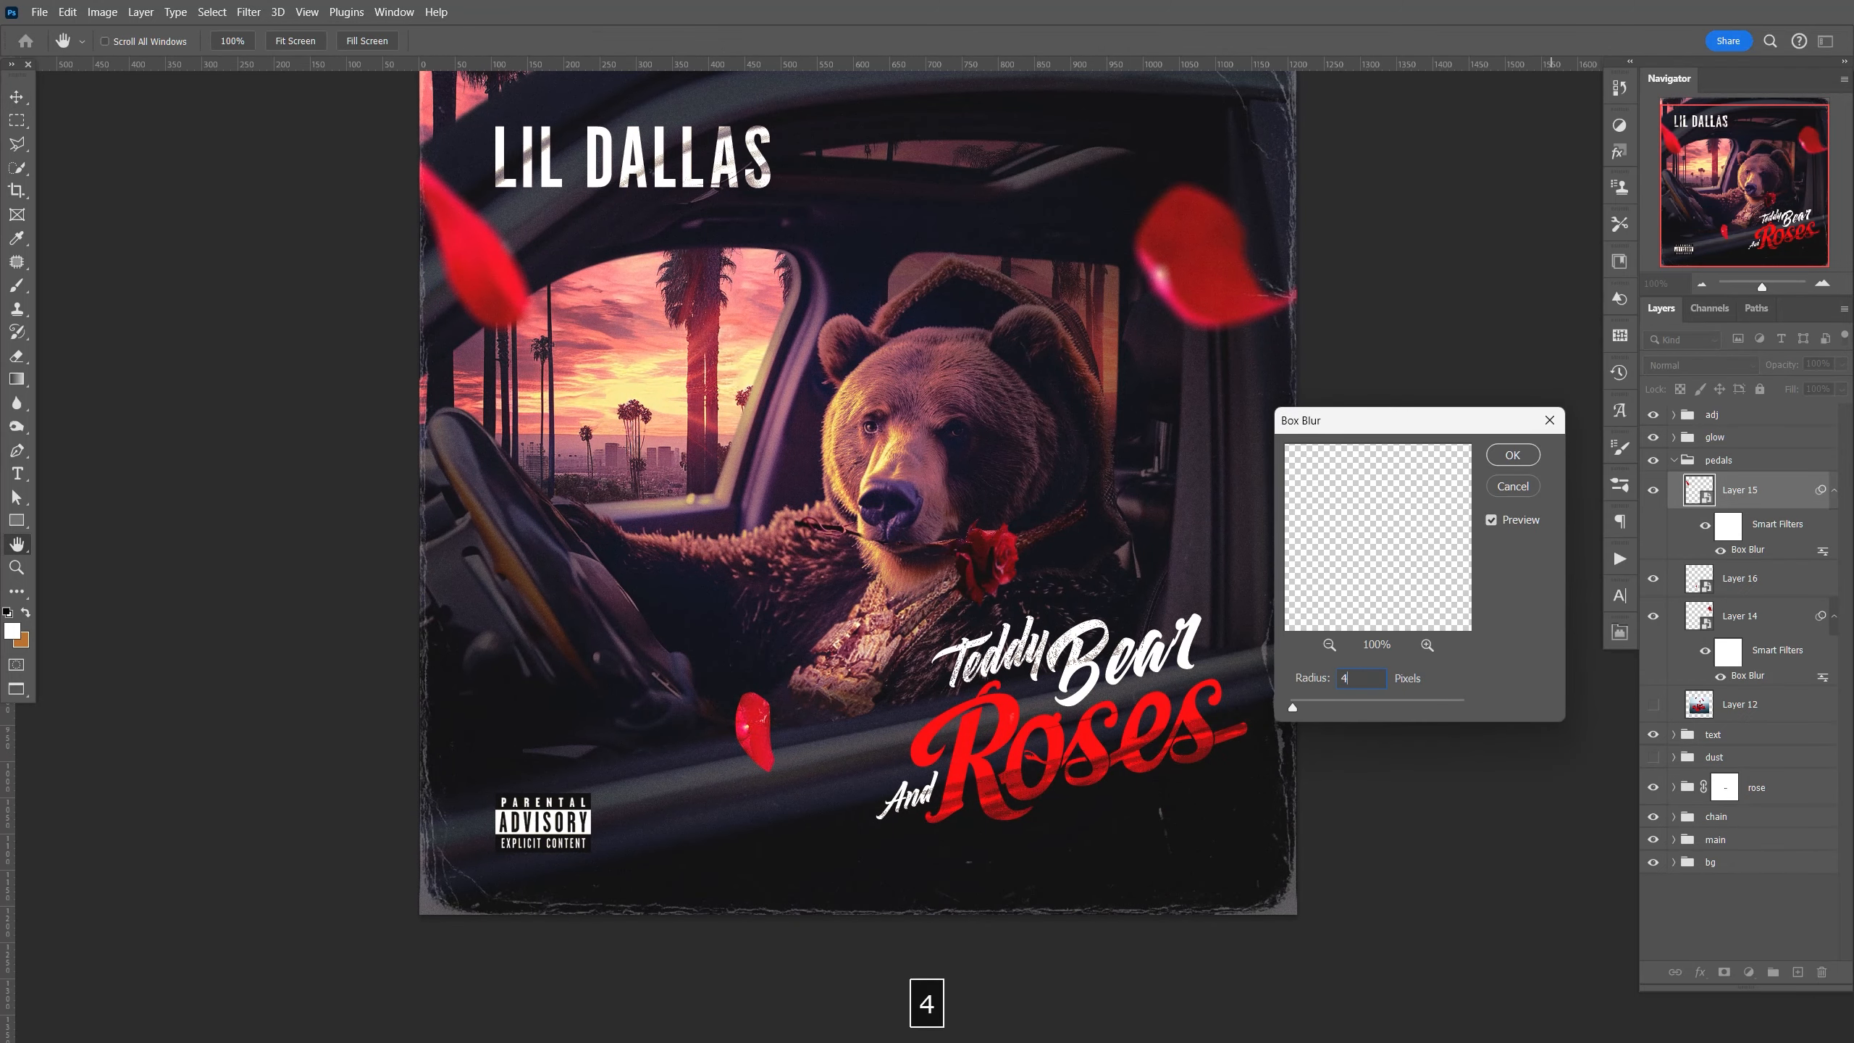
left_click(1511, 456)
Shrink and rotate the small lower petal between the advisory label and the title, and collapse the long petal's filter list.
left_click_drag(1284, 460, 1362, 576)
left_click(1834, 491)
left_click(1740, 526)
key("ctrl+t")
left_click_drag(949, 809, 898, 781)
key("Return")
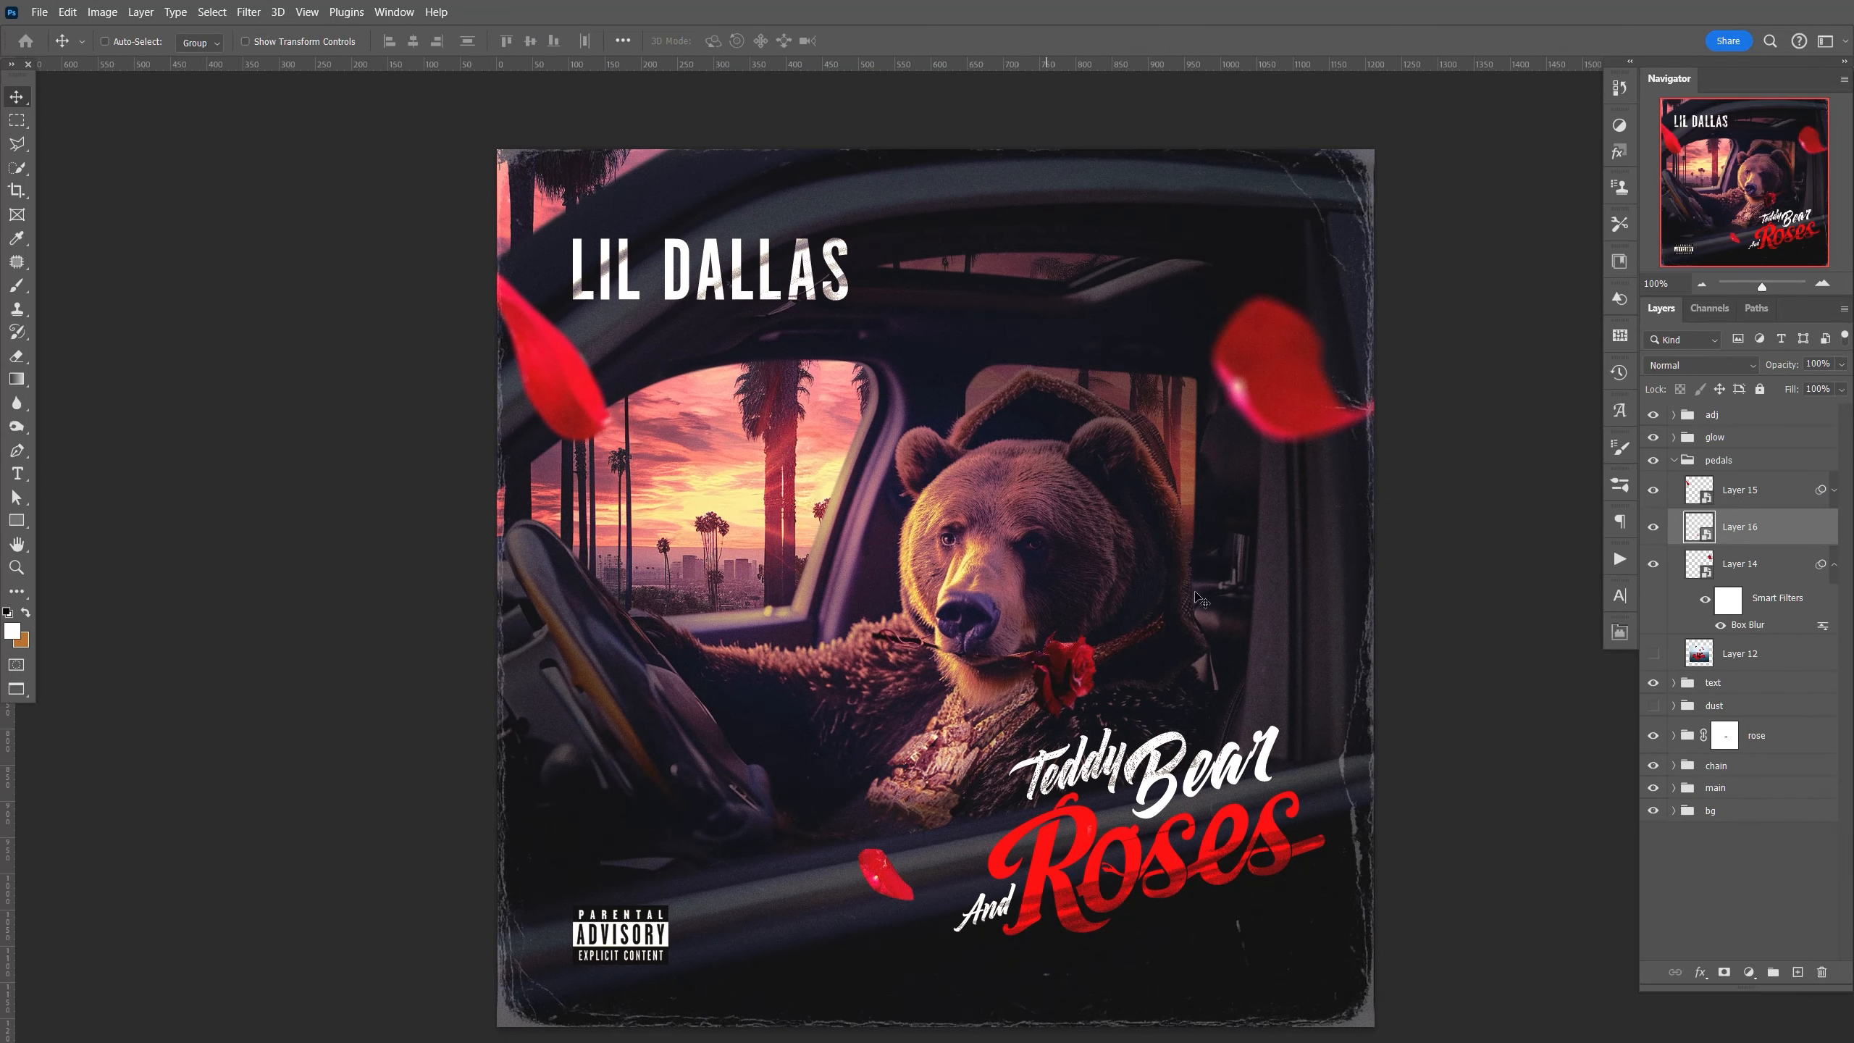
left_click(1740, 491)
key("ctrl+j")
key("ctrl+z")
Duplicate the blurred upper-right petal, move the copy up and left, and delete the copy's smart filters.
left_click(1740, 563)
key("ctrl+j")
left_click_drag(1306, 365, 1115, 272)
left_click(1705, 599)
left_click_drag(1729, 599, 1822, 972)
Shrink and reorient the petal copy near the sunroof, and reapply the Box Blur filter to it.
key("ctrl+t")
left_click_drag(1211, 241, 1053, 254)
right_click(1059, 300)
left_click(1105, 499)
left_click_drag(1057, 333, 1154, 246)
key("Return")
key("ctrl+alt+f")
key("v")
left_click(1834, 564)
left_click(1741, 490)
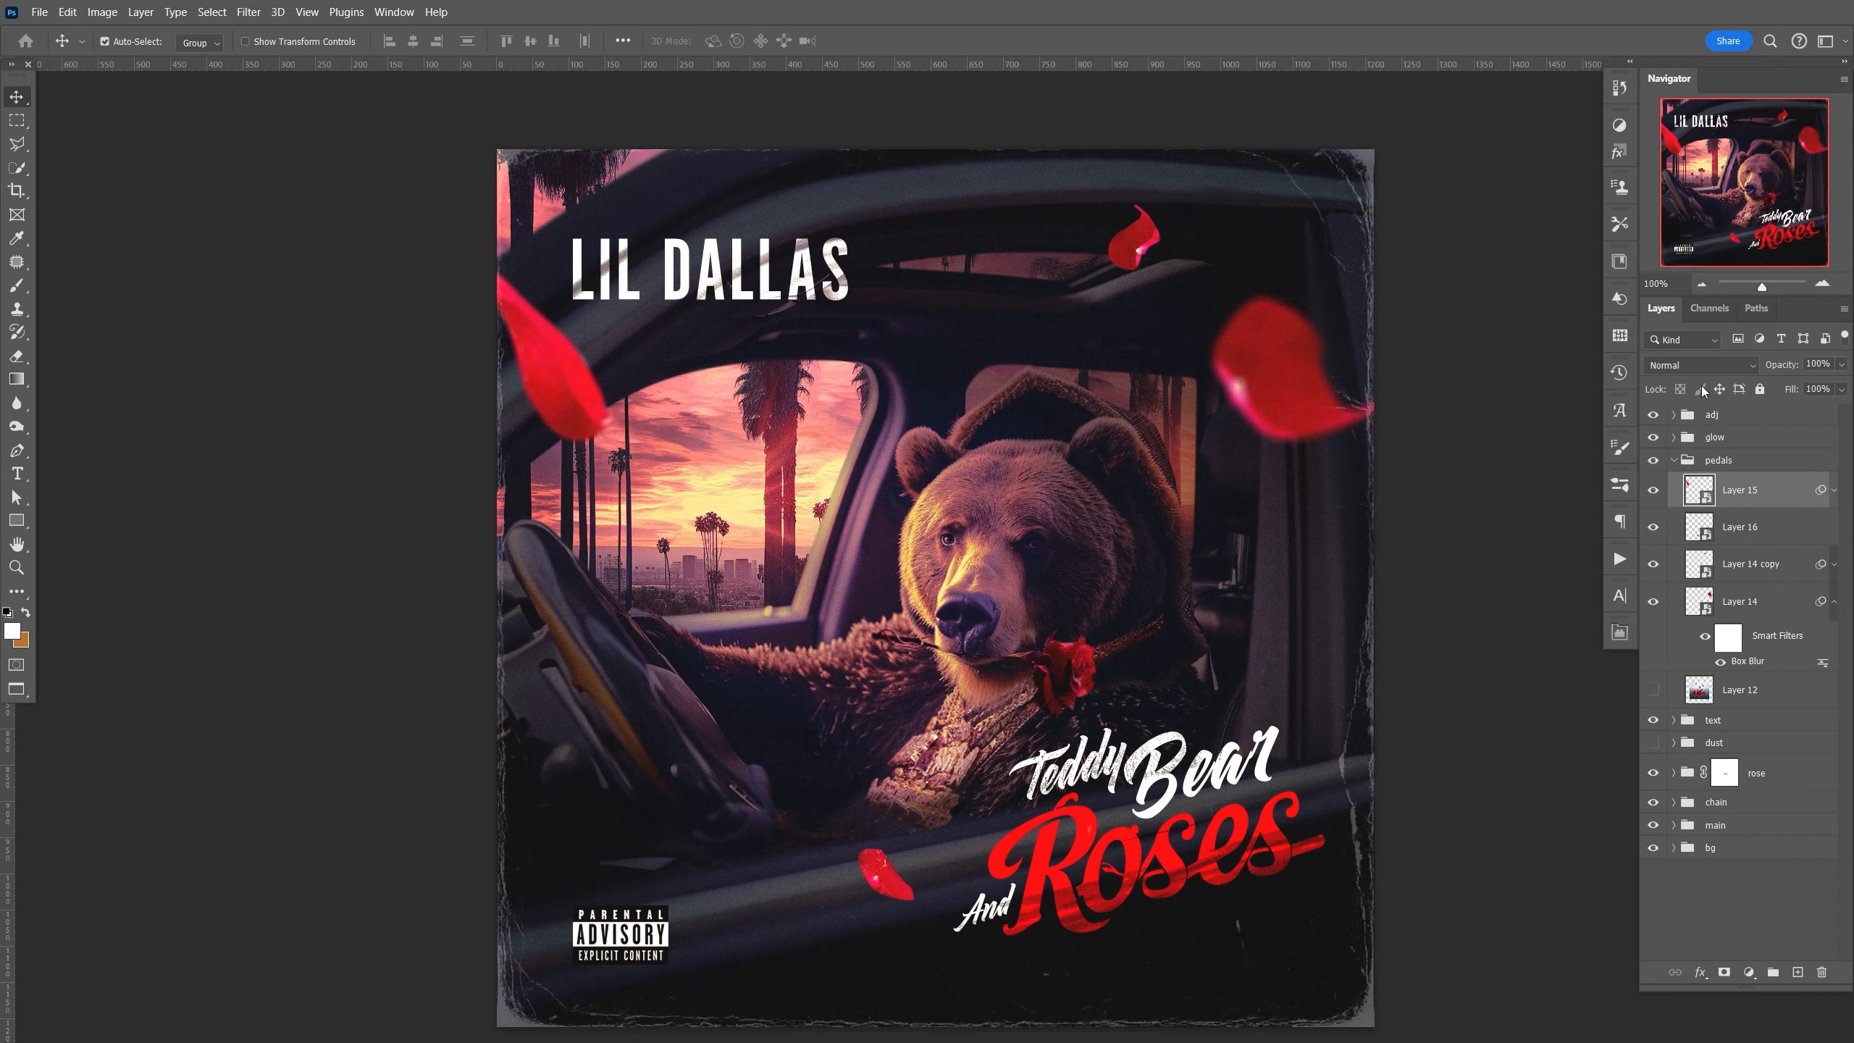
Darken the long left petal and the small lower petal with Levels, setting the lower petal's output white level to 173.
key("ctrl+l")
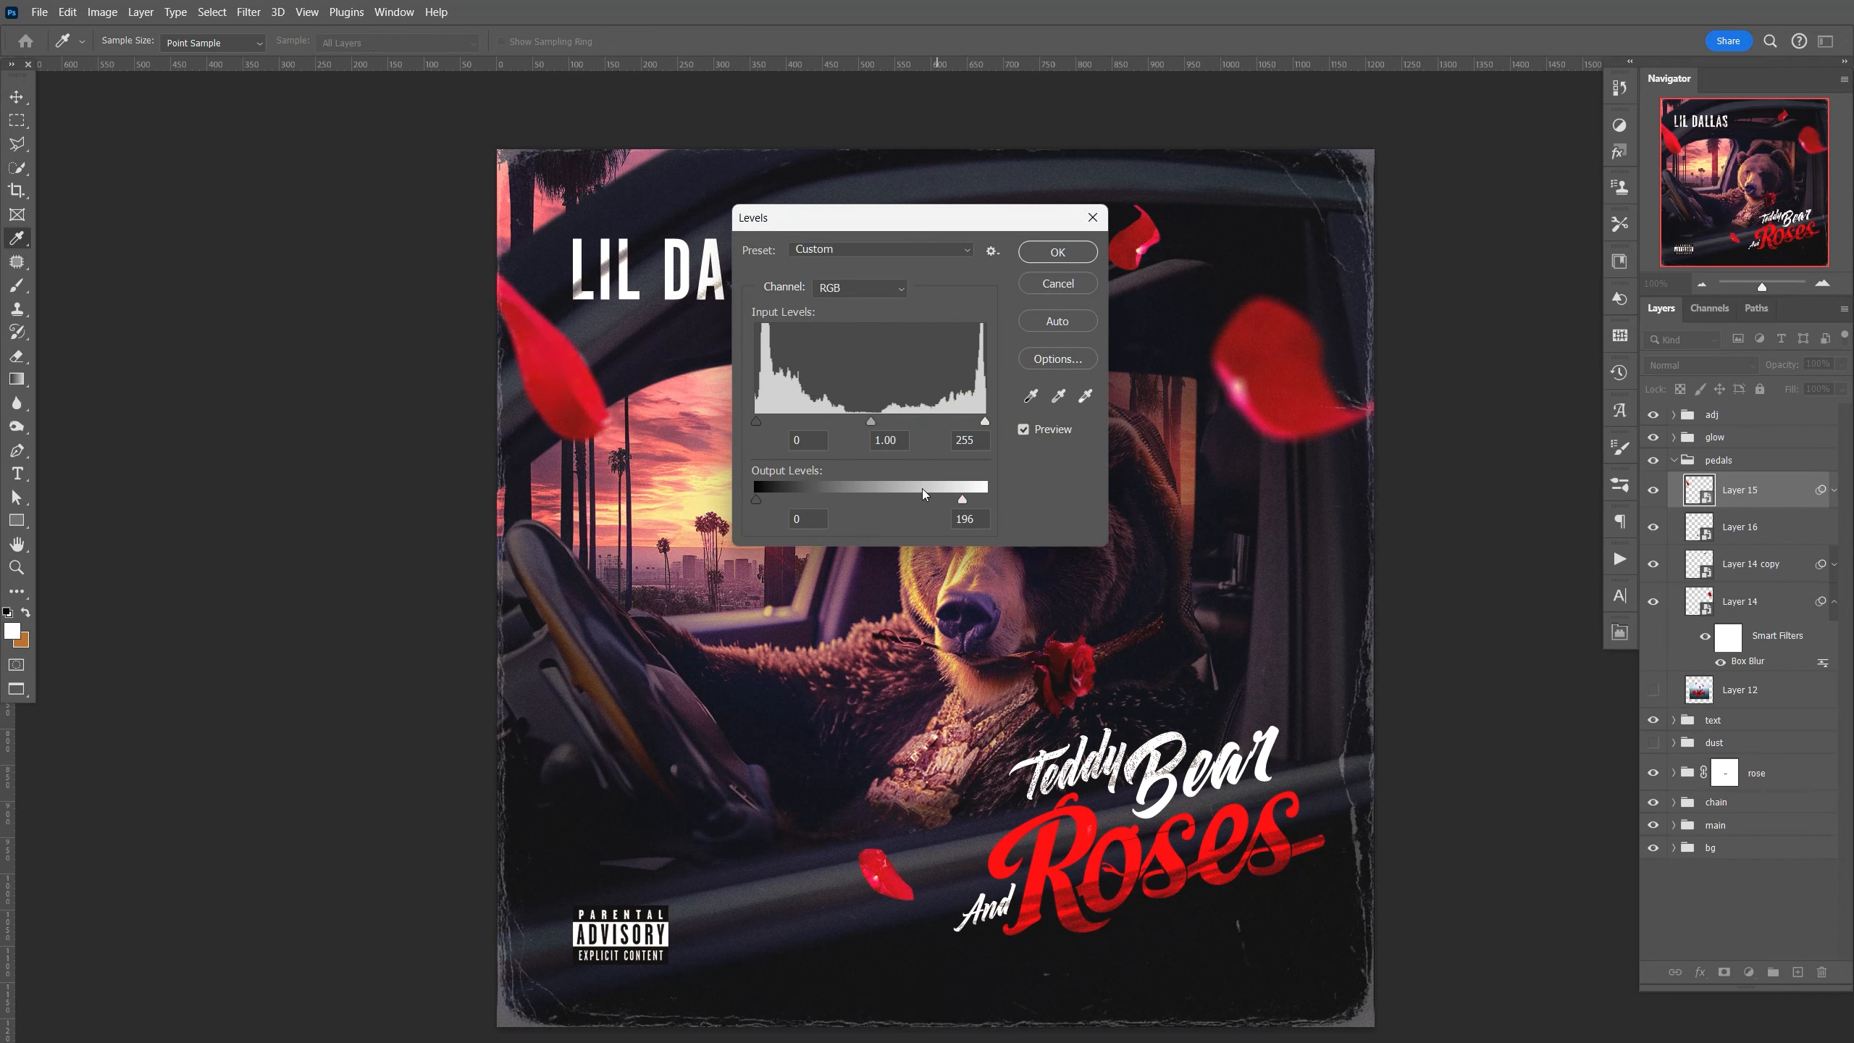
left_click_drag(925, 489, 917, 489)
left_click(1057, 252)
left_click(1740, 527)
key("ctrl+l")
left_click_drag(949, 218, 762, 229)
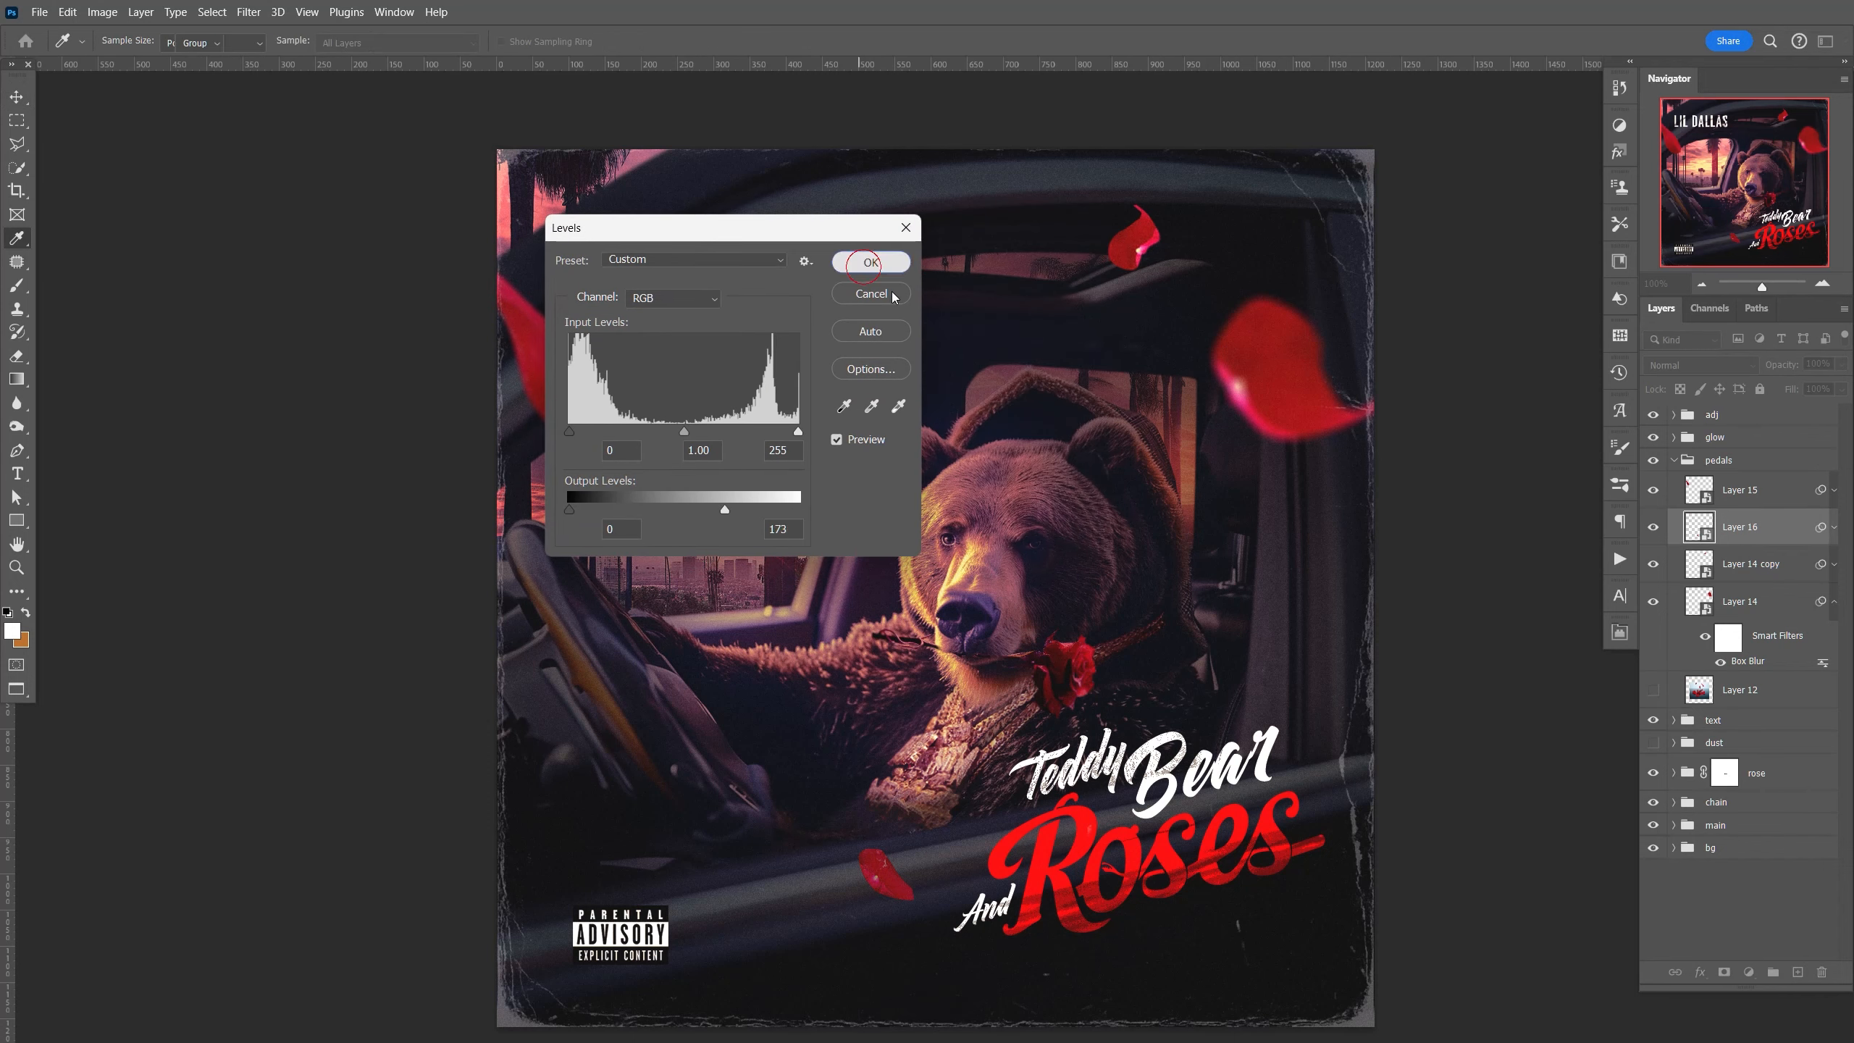
left_click(864, 270)
Darken the small sunroof petal and the large upper-right petal with Levels, using output white 229 on the large one, and collapse the petals group.
left_click(1751, 615)
key("ctrl+l")
mouse_move(798, 510)
left_mouse_down()
mouse_move(745, 510)
mouse_move(774, 509)
left_mouse_up()
left_click(869, 265)
left_click(1740, 654)
key("ctrl+l")
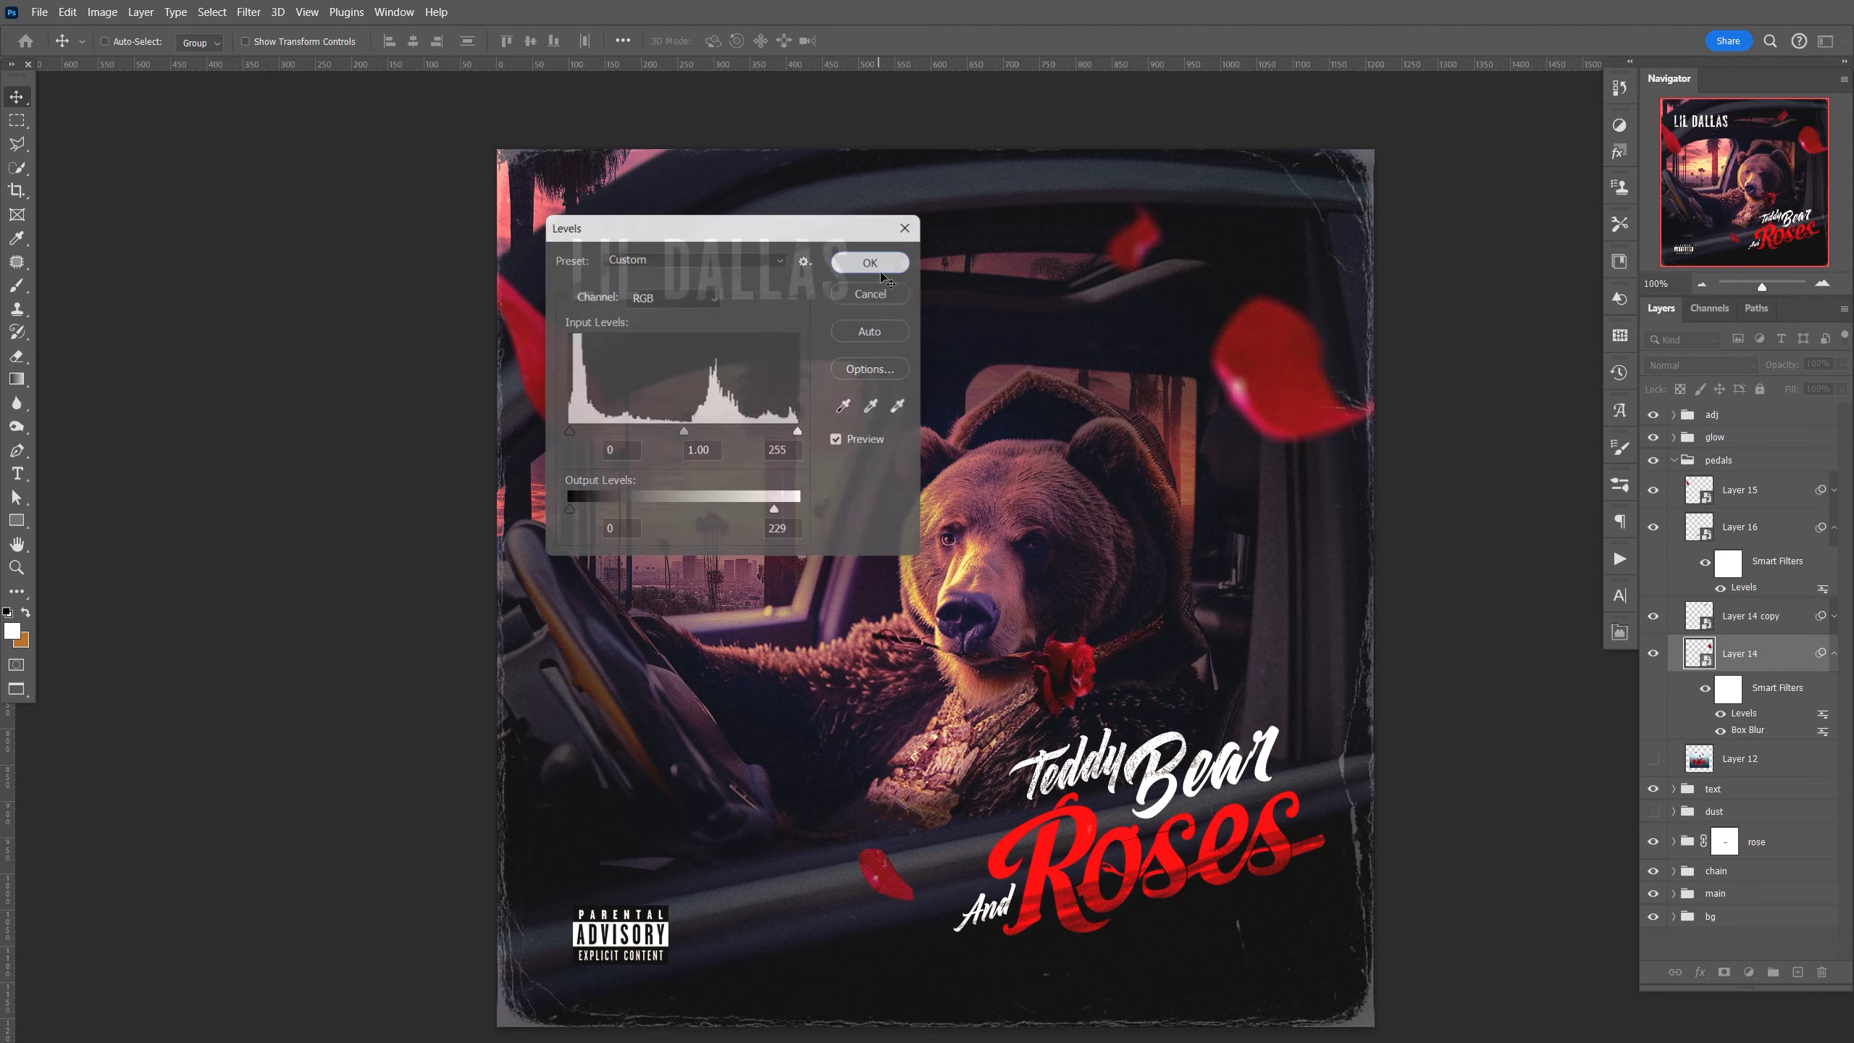
left_click(868, 265)
key("space")
left_click_drag(1146, 662, 1058, 636)
left_click(1674, 460)
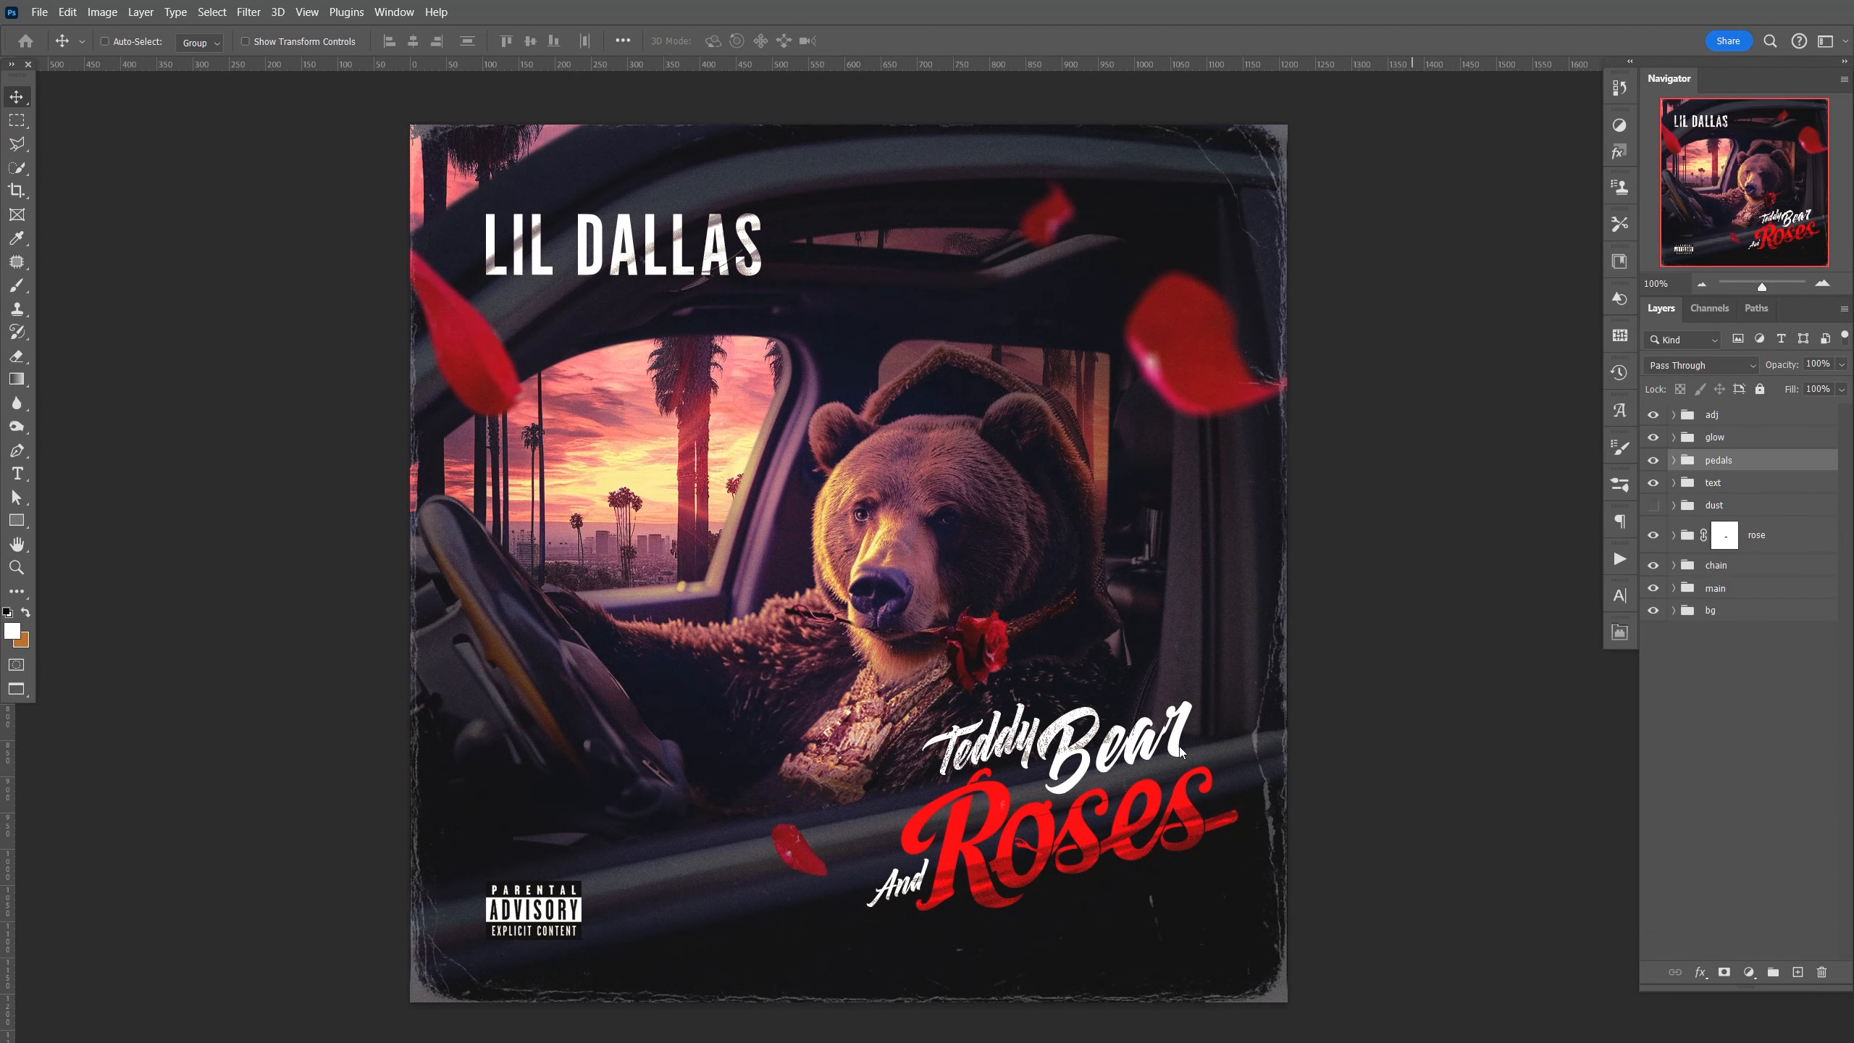
Hide the flattened title, show its editable text group, and change the word Bear to Bears.
left_click(1675, 484)
left_click(1699, 517)
left_click(1653, 587)
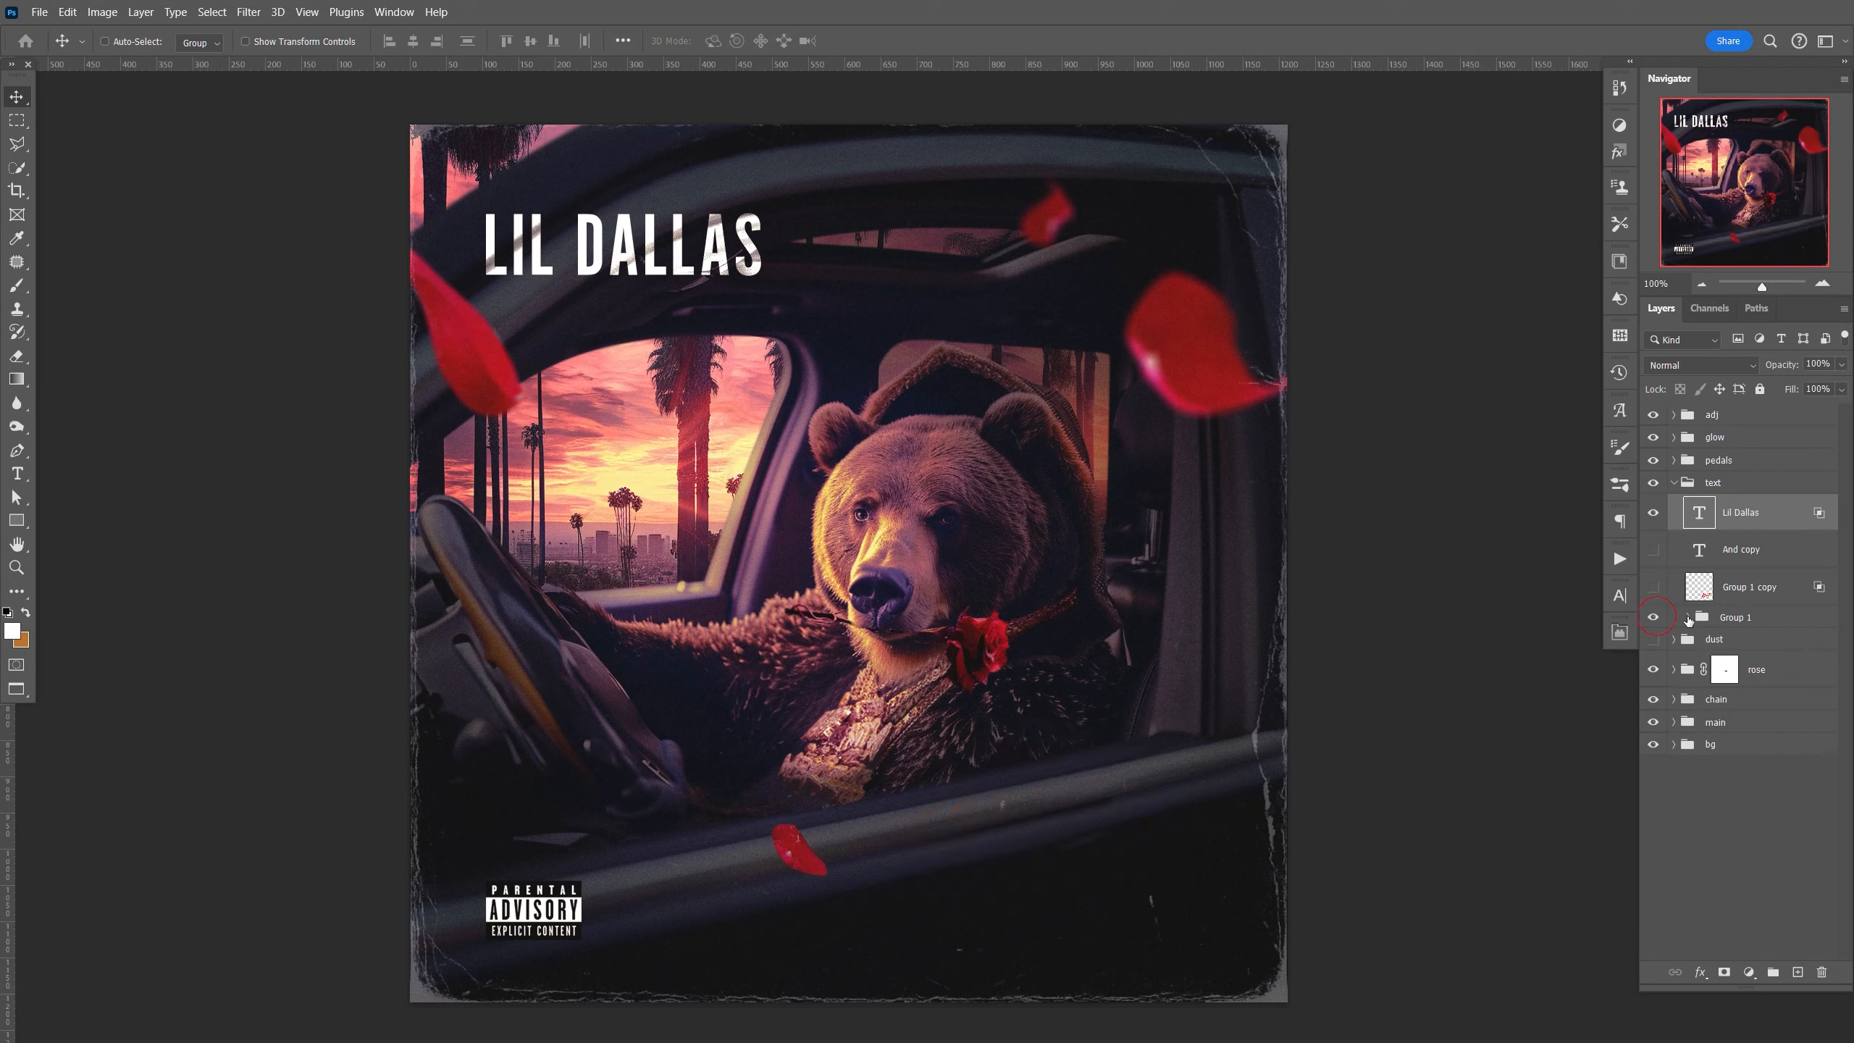
left_click(1653, 617)
left_click(1688, 617)
left_click(1714, 685)
key("t")
left_click(1184, 742)
type("s")
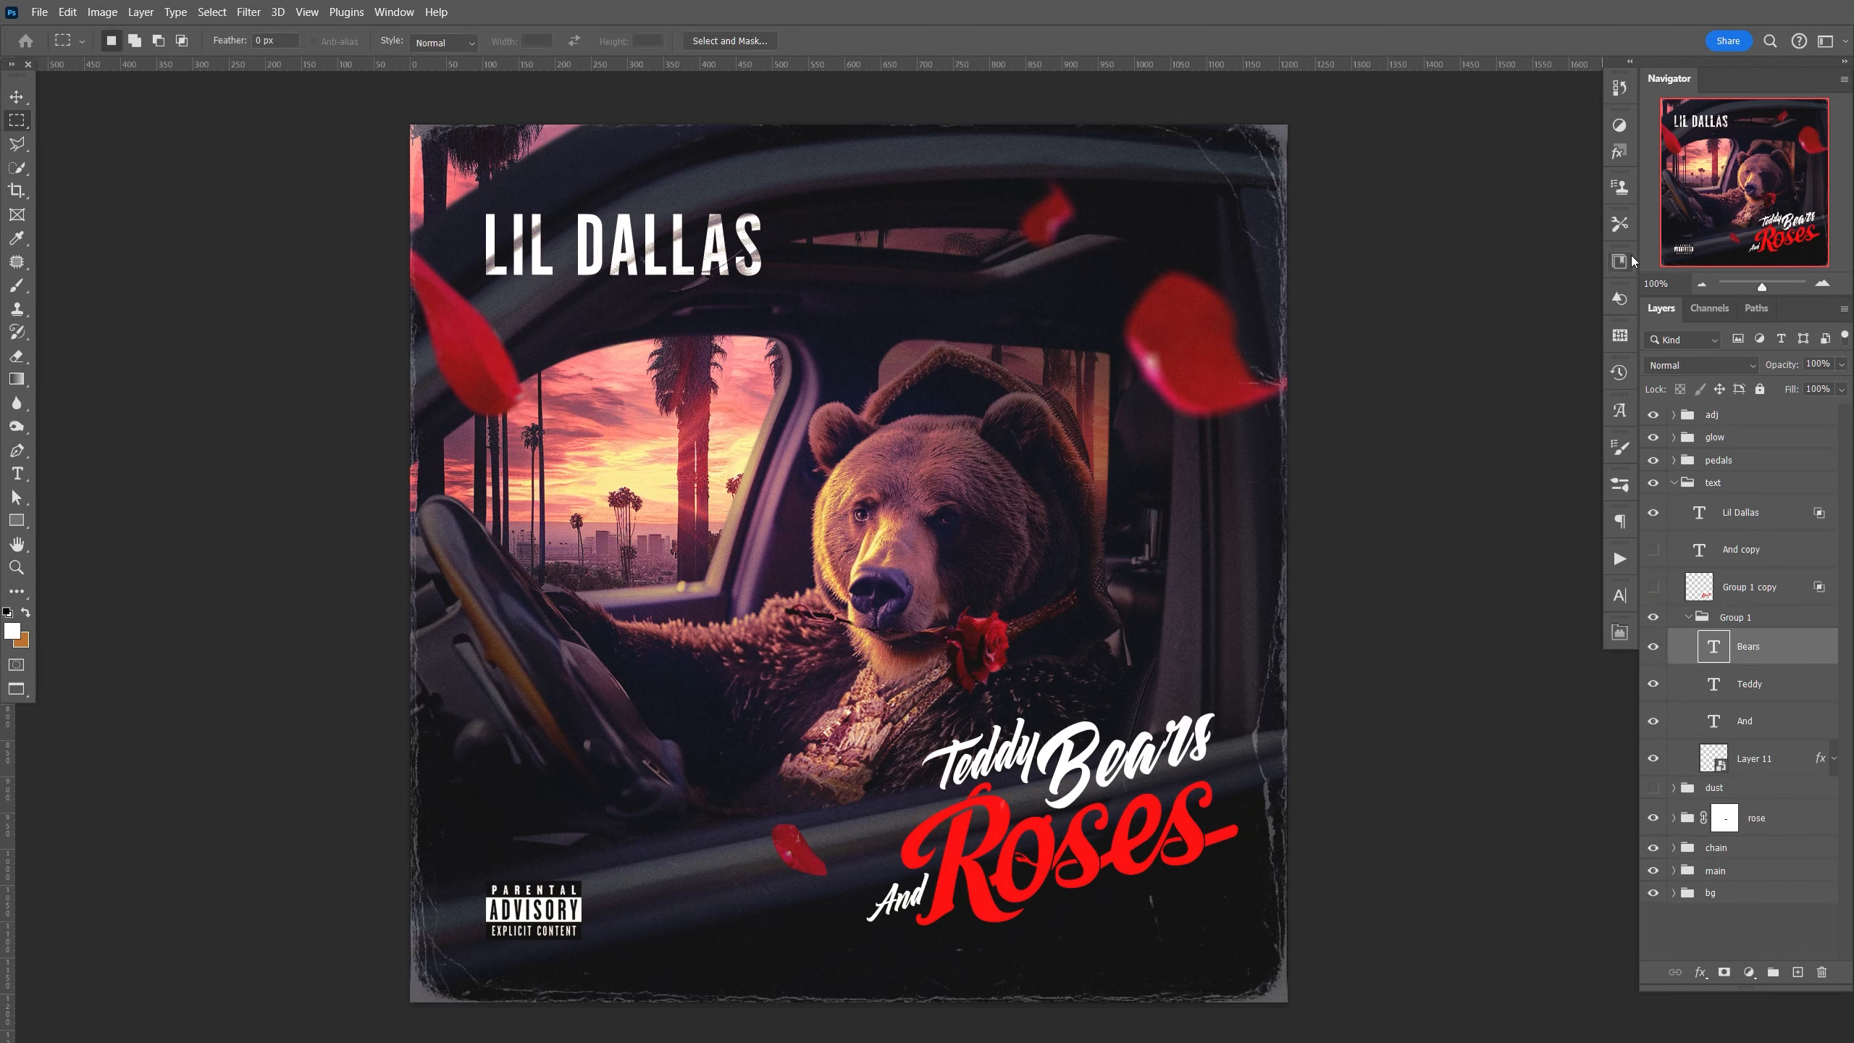
Set the letter spacing of the word Bears to -20 and nudge the word to the right.
left_click(1619, 595)
left_click(1519, 659)
type("-20")
key("Return")
left_click(1620, 595)
key("v")
key("Right")
Duplicate the editable title group, merge the duplicate into a single layer, and hide the original group.
left_click(1688, 617)
key("ctrl+j")
key("ctrl+e")
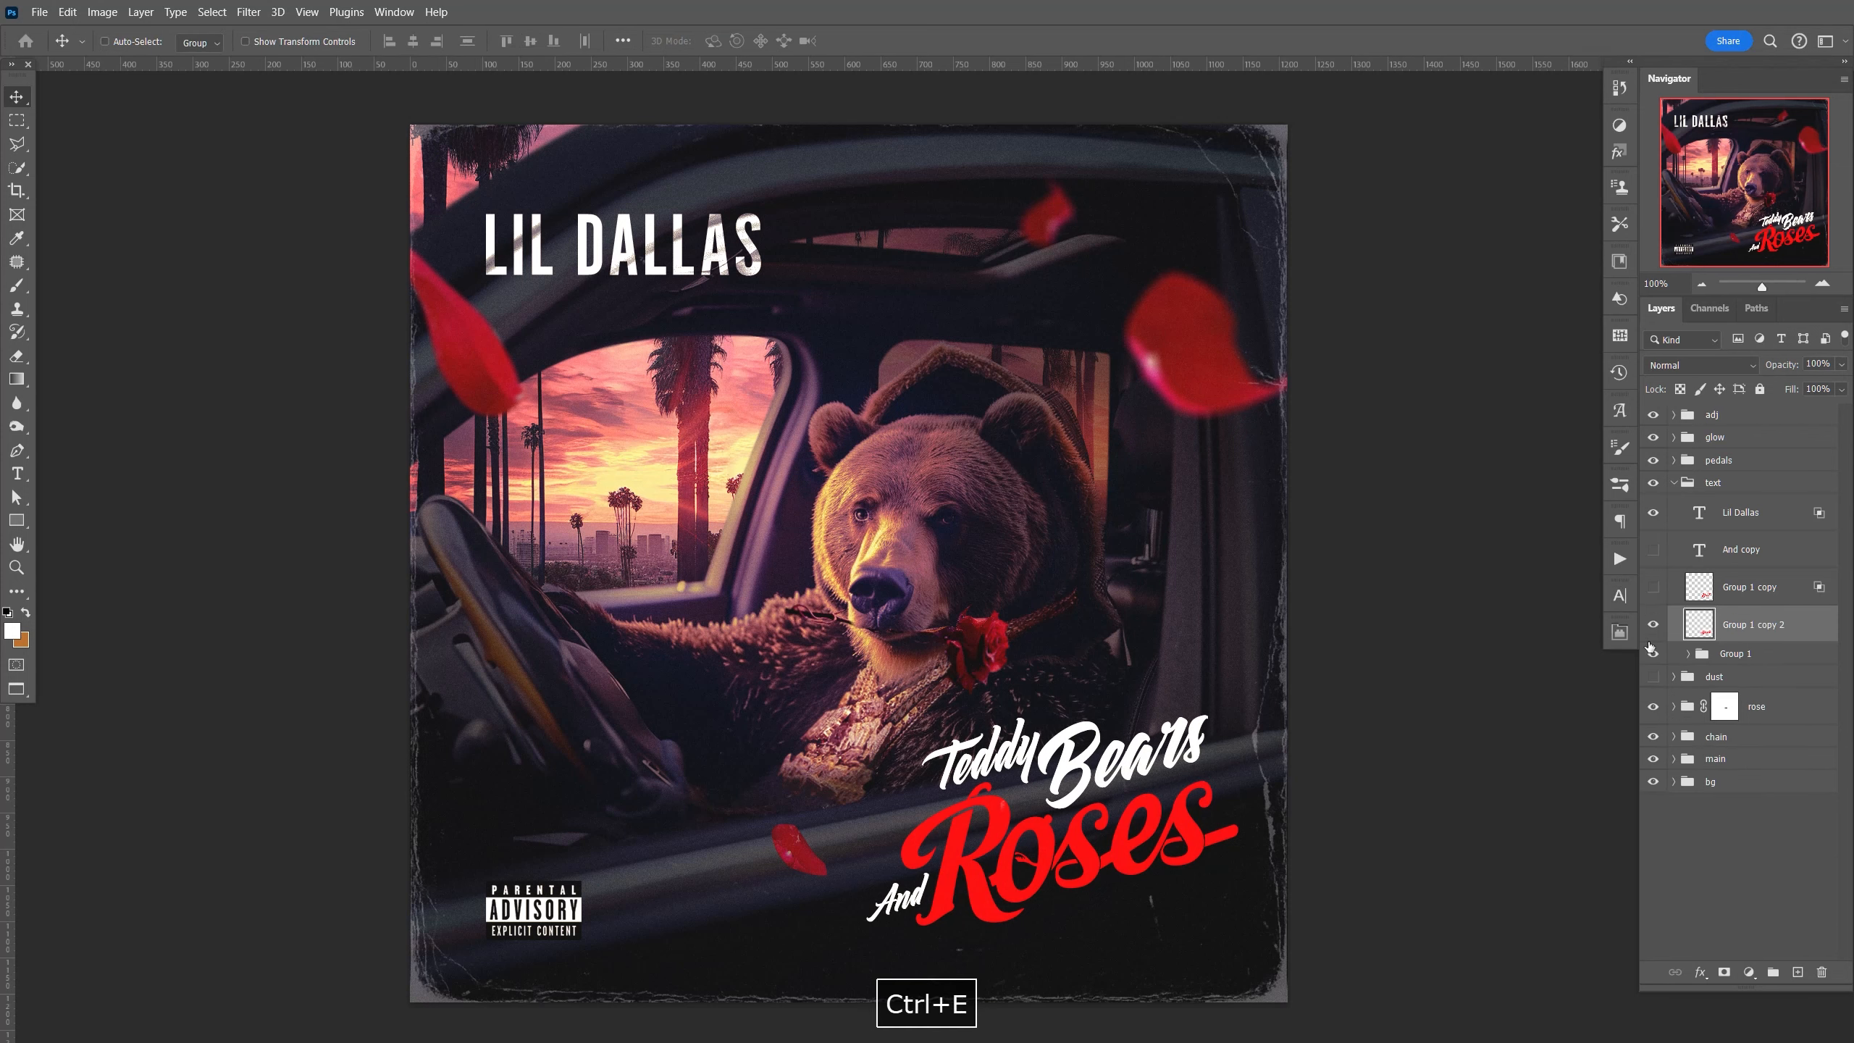
left_click(1653, 653)
Copy the layer style from the old flattened title and paste it onto the newly merged title layer.
right_click(1769, 588)
left_click(1701, 687)
right_click(1781, 625)
left_click(1716, 703)
key("v")
key("space")
left_click_drag(1170, 791, 1184, 756)
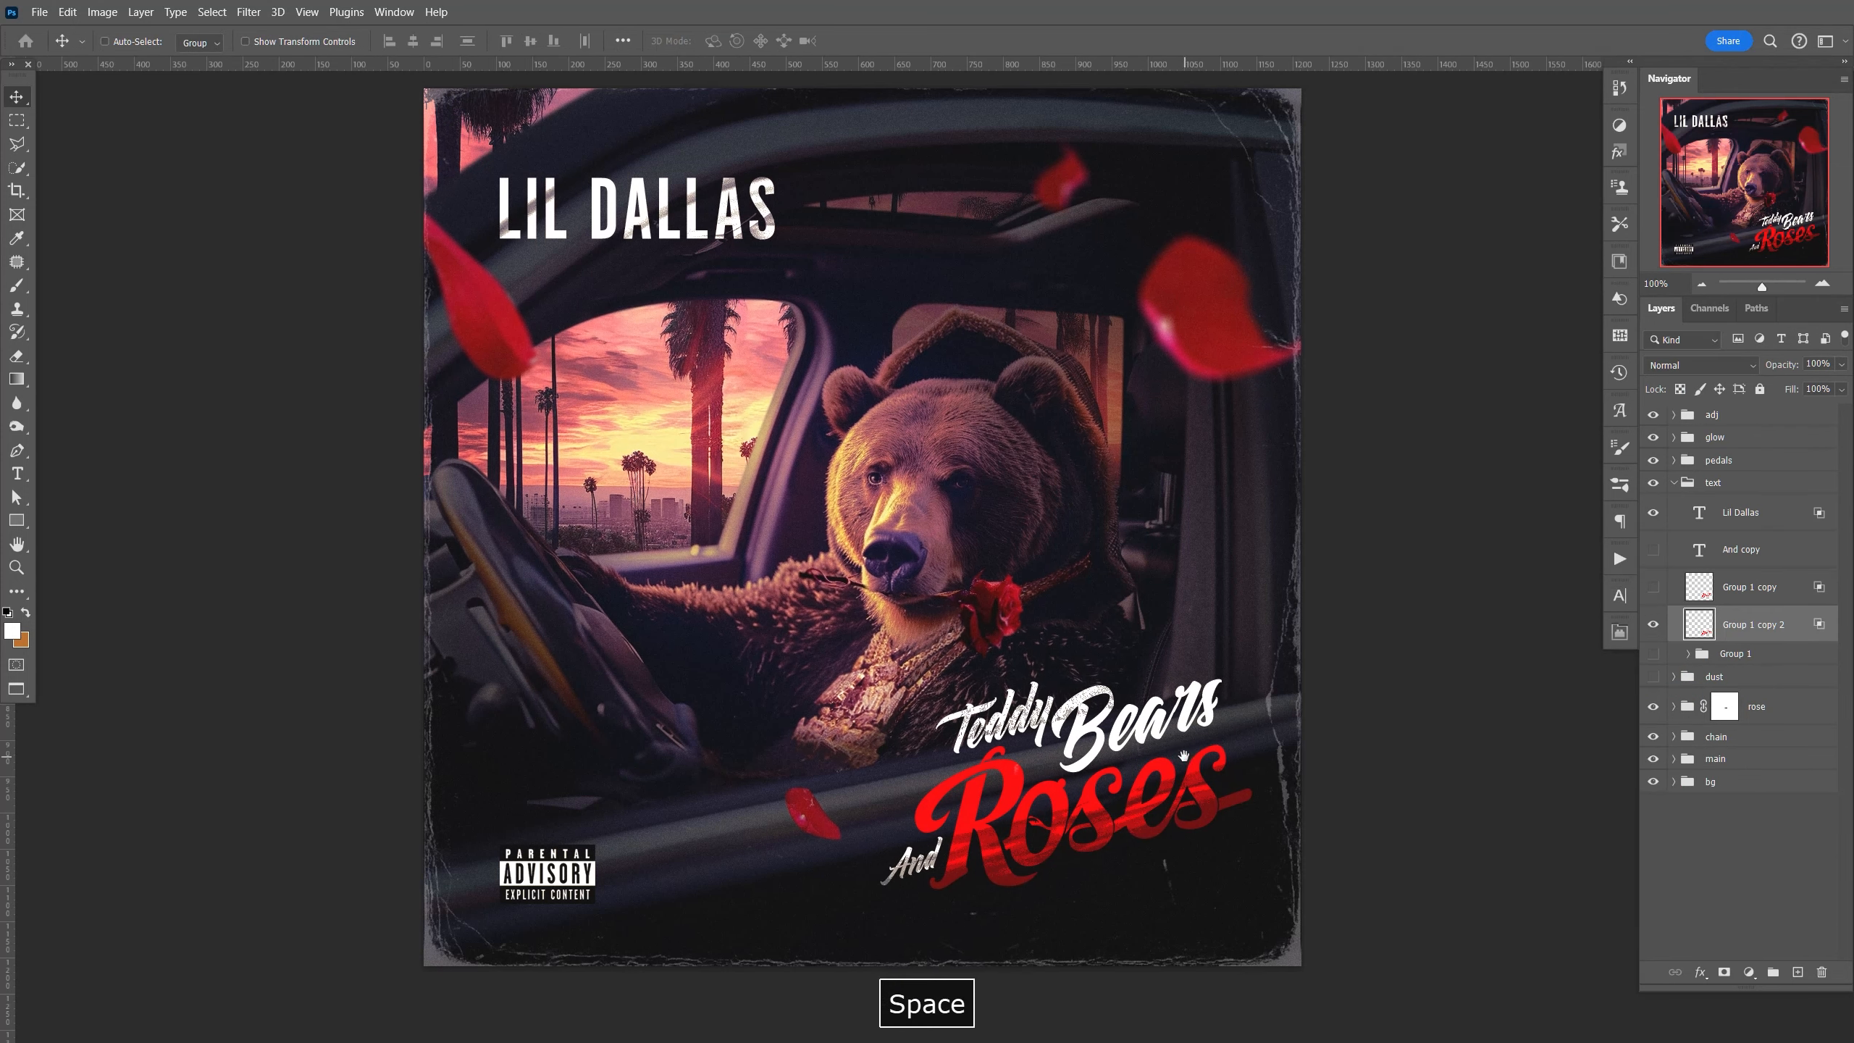